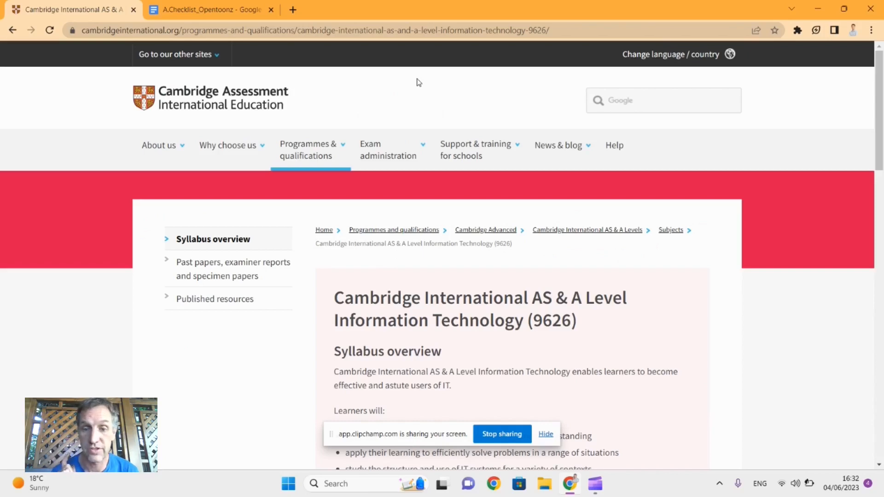
Step: Review the Cambridge IT 9626 syllabus page with its syllabus downloads, and compare it with the skills in the A.Checklist_Opentoonz document
scroll(418, 82, "down", 2)
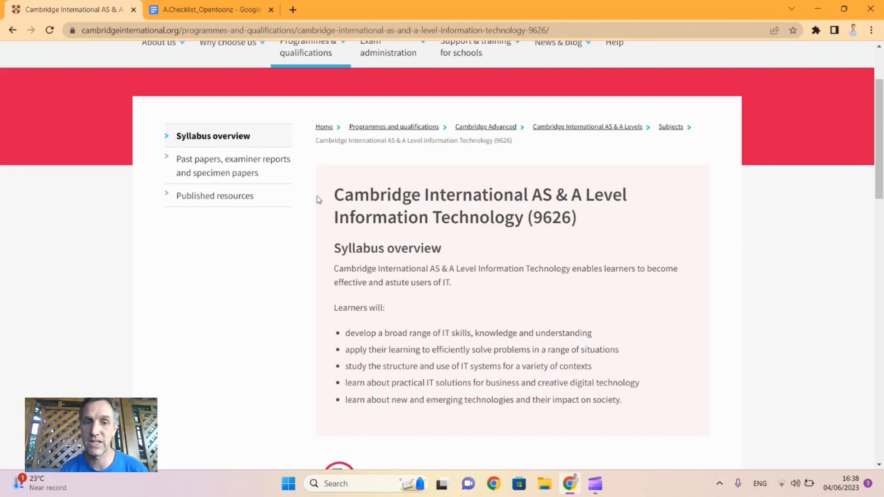
left_click(205, 9)
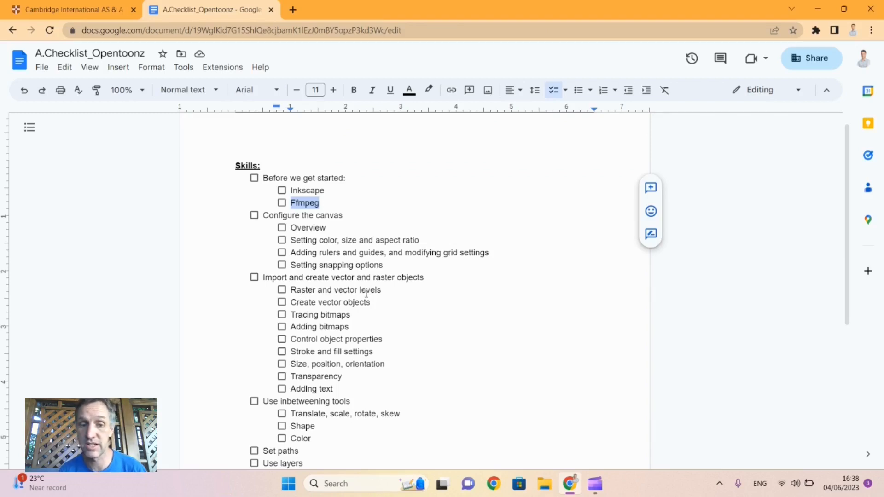
scroll(366, 293, "down", 3)
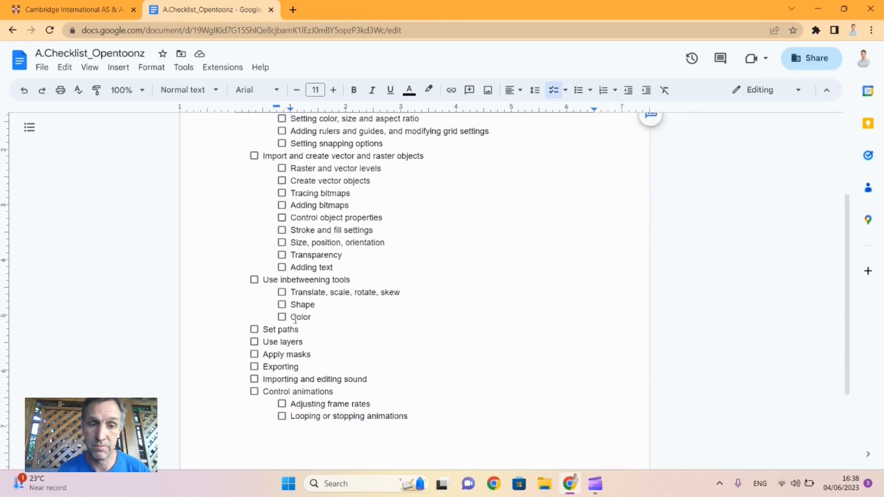
left_click_drag(273, 355, 311, 355)
scroll(347, 281, "up", 3)
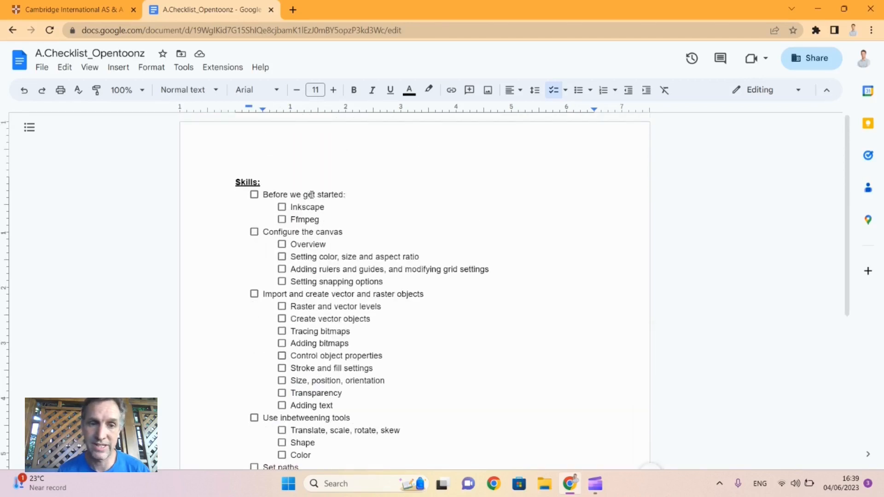
left_click(71, 10)
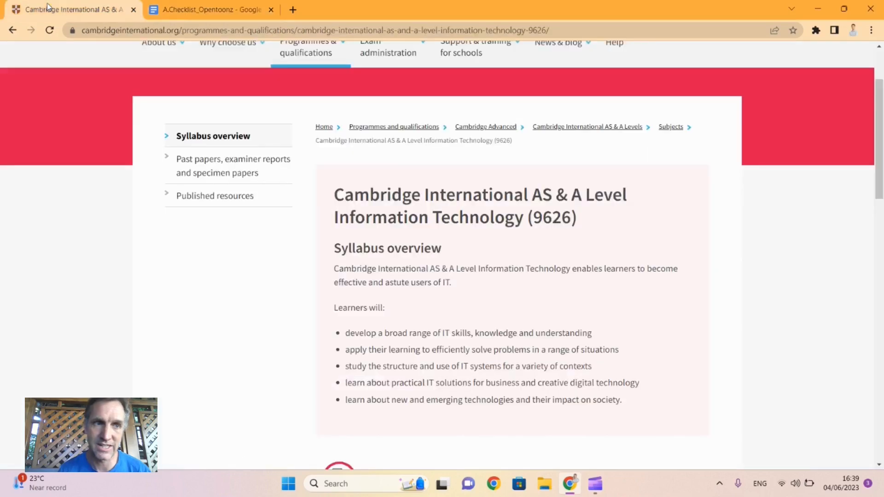
scroll(485, 270, "down", 6)
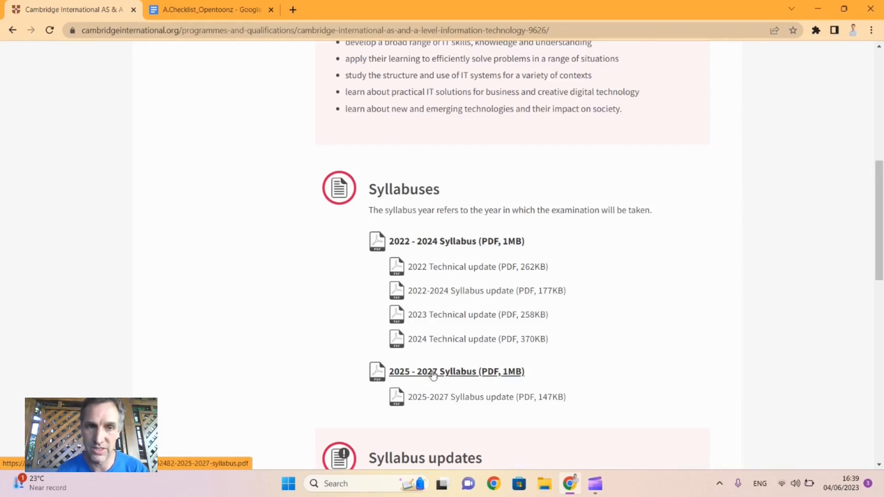
Step: In the A.Checklist_Opentoonz document, add an "Opentoonz" checklist item above Inkscape under "Before we get started"
left_click(195, 11)
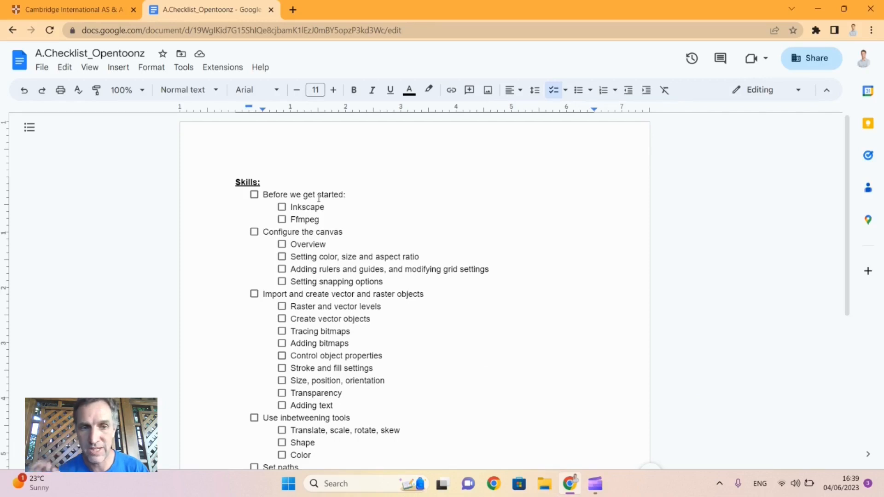
left_click(357, 194)
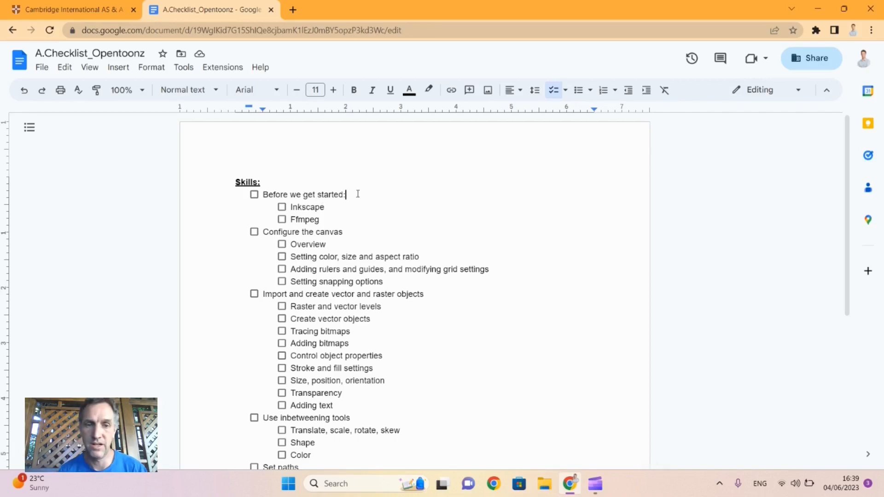
left_click(290, 207)
key("Return")
key("Up")
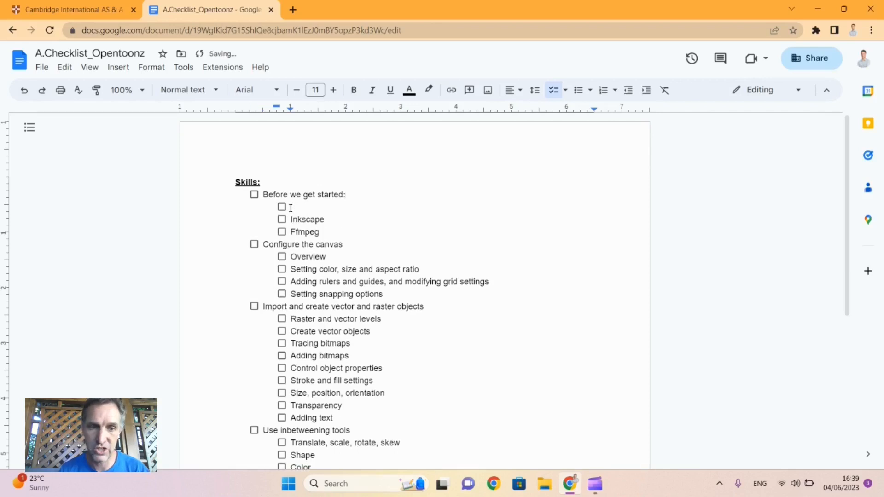
type("Open")
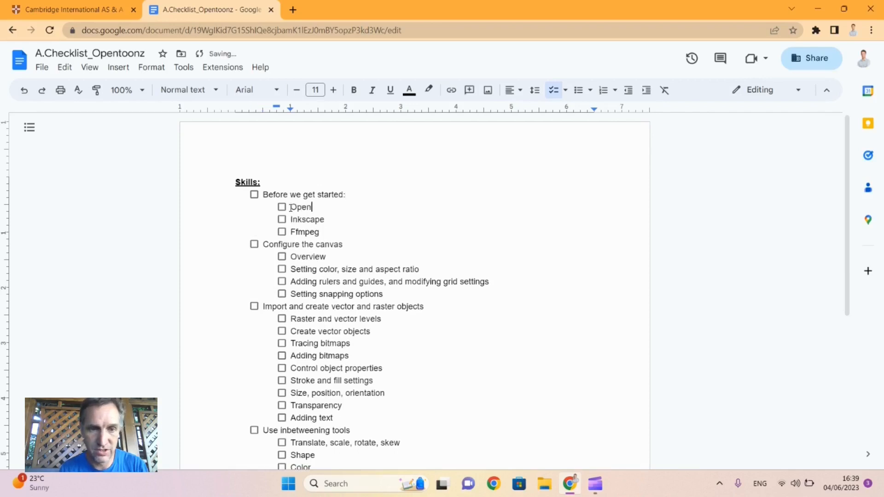
type("toonz")
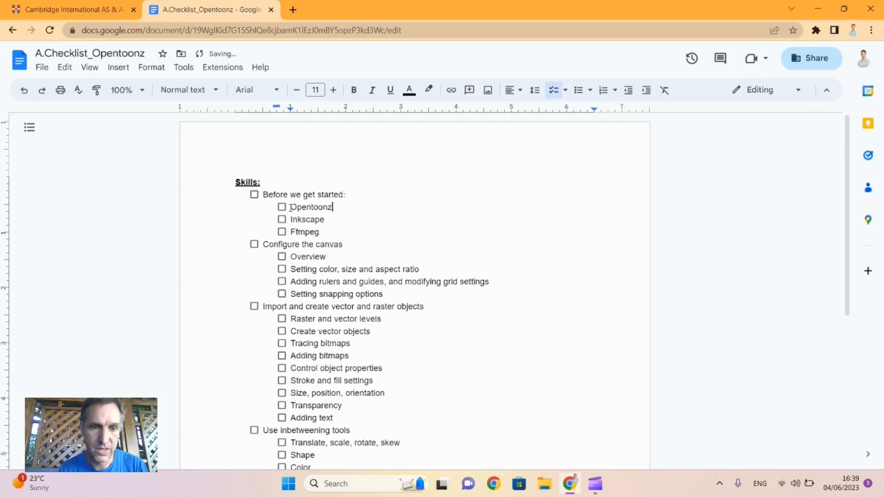
Step: Highlight the Inkscape item and after it the Ffmpeg item under "Before we get started"
key("Down")
key("shift+Home")
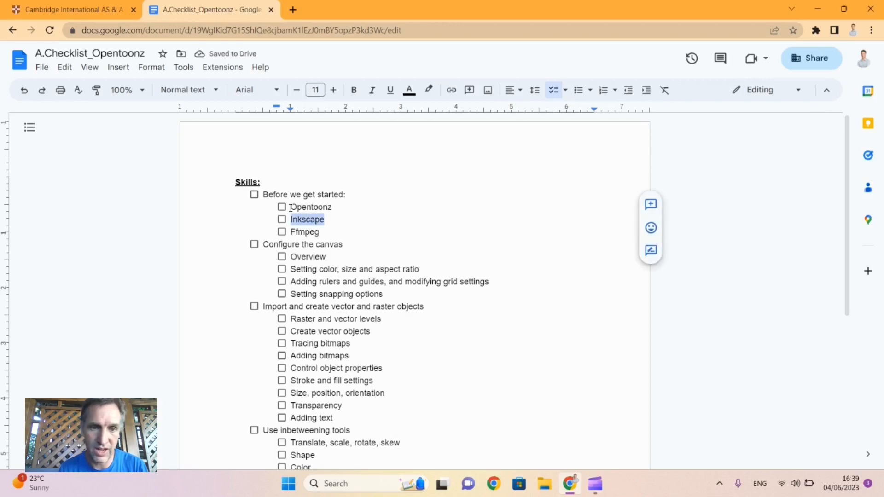
key("Down")
key("shift+Left")
key("shift+Left")
key("shift+Left")
key("shift+Left")
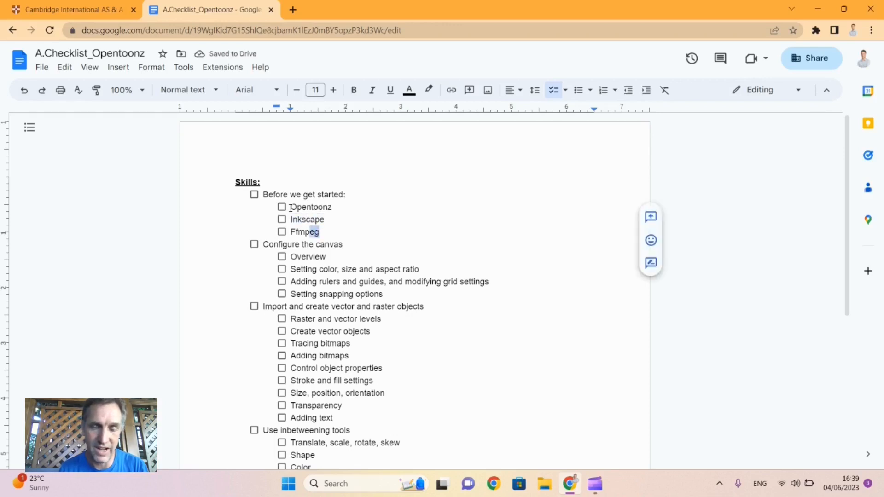
key("shift+Left")
key("shift+Left")
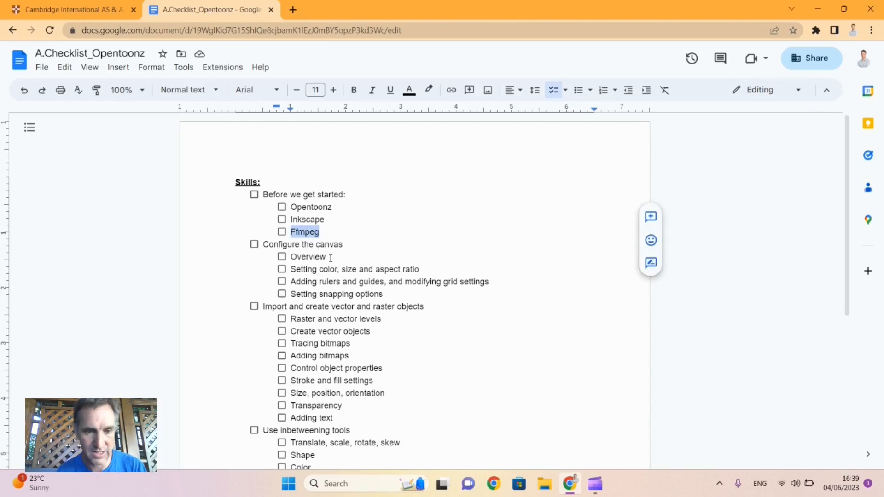
key("super")
key("super")
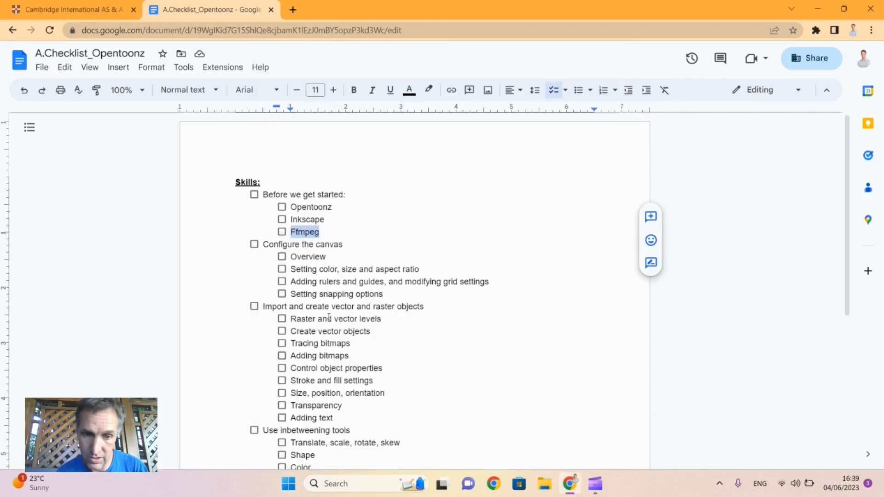
Step: Look through the rest of the skills checklist and highlight the "Tracing bitmaps" item
scroll(329, 313, "down", 5)
scroll(329, 317, "up", 1)
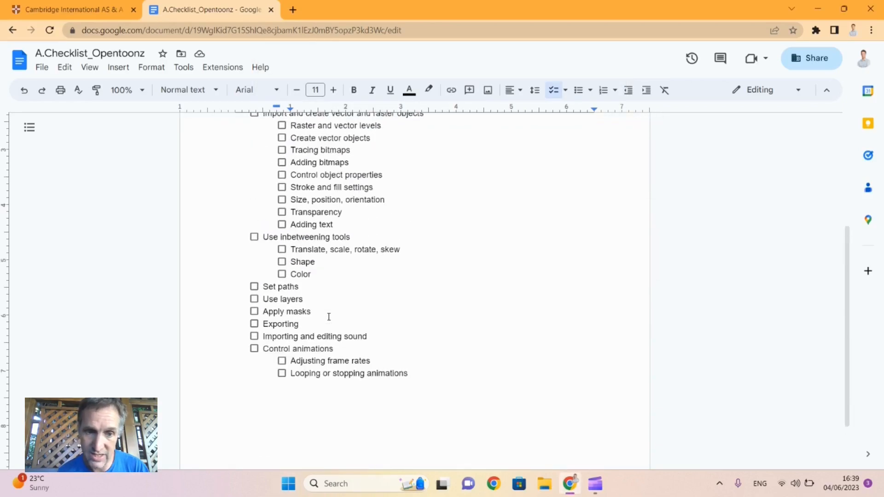
scroll(329, 317, "up", 1)
scroll(329, 317, "up", 3)
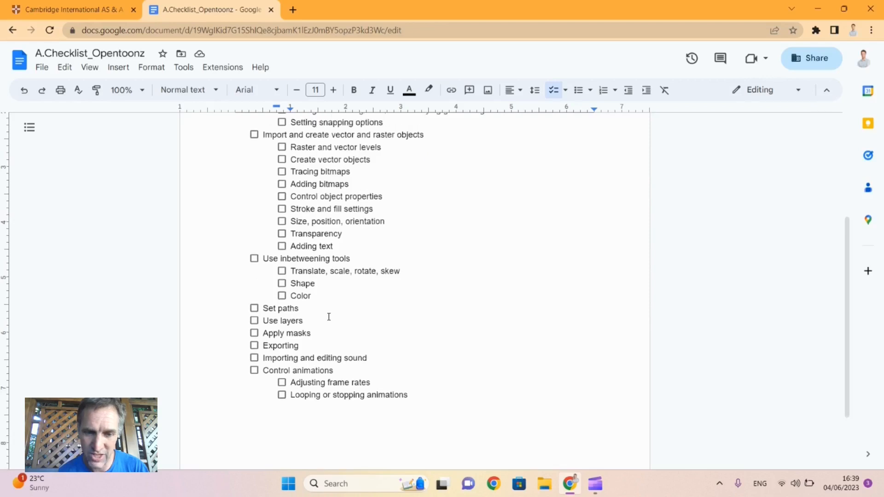
scroll(329, 317, "up", 1)
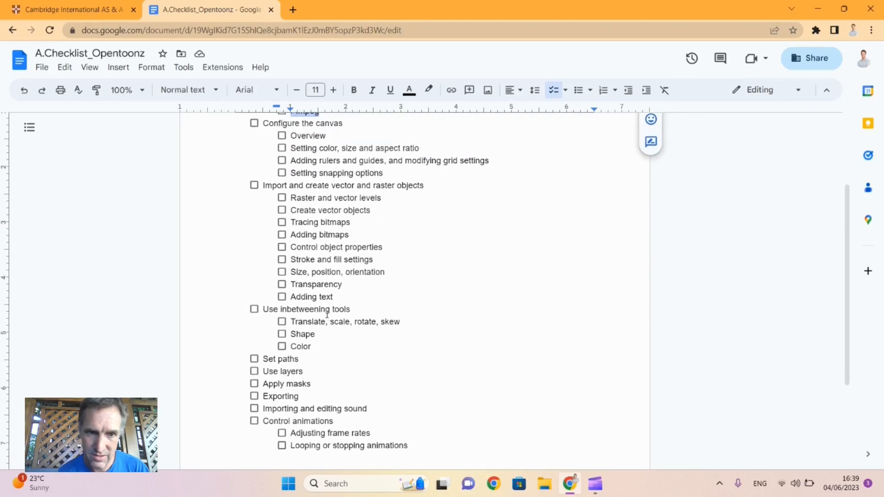
left_click_drag(294, 222, 337, 221)
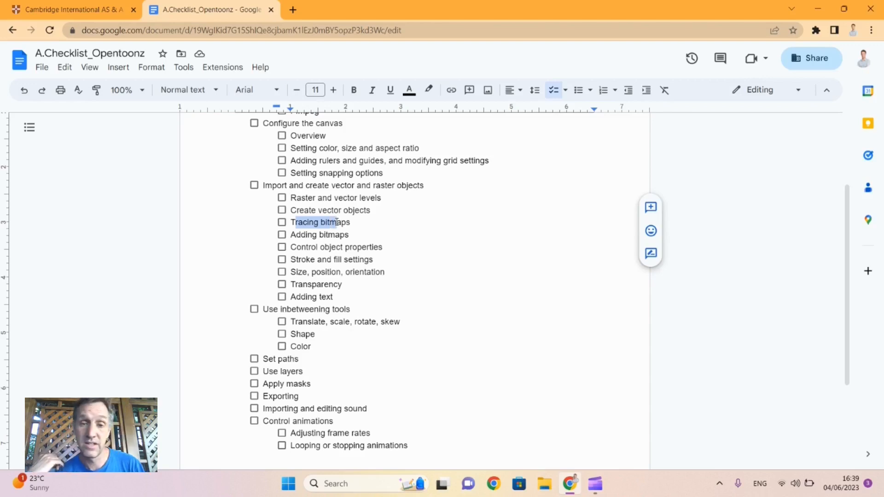
scroll(337, 222, "up", 3)
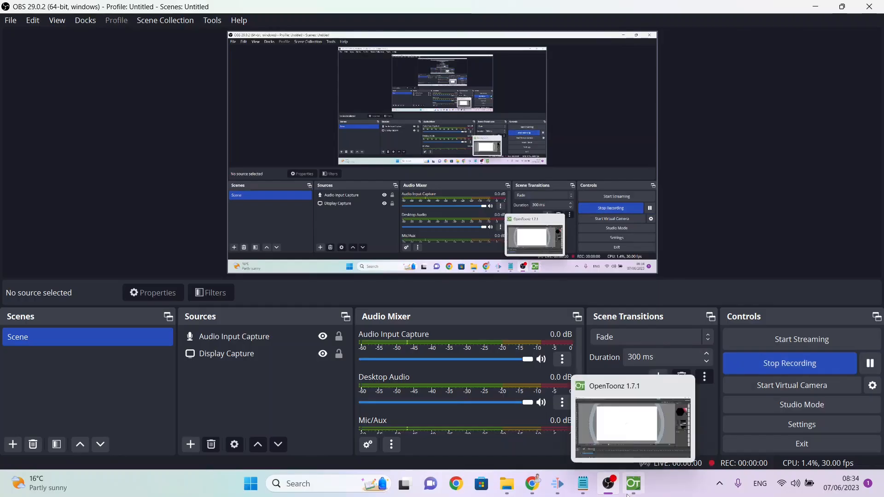
Step: Switch to OpenToonz, reset the workspace to its default rooms, and agree to close the program for the restart
left_click(627, 493)
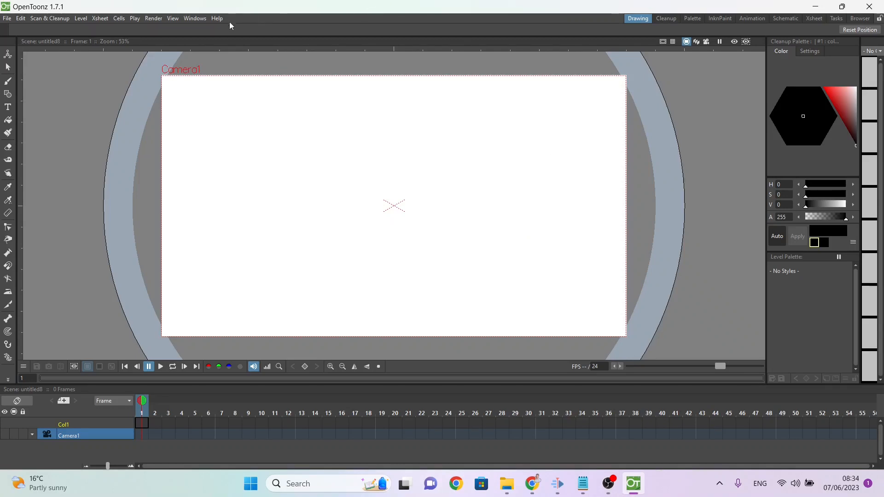
left_click(202, 20)
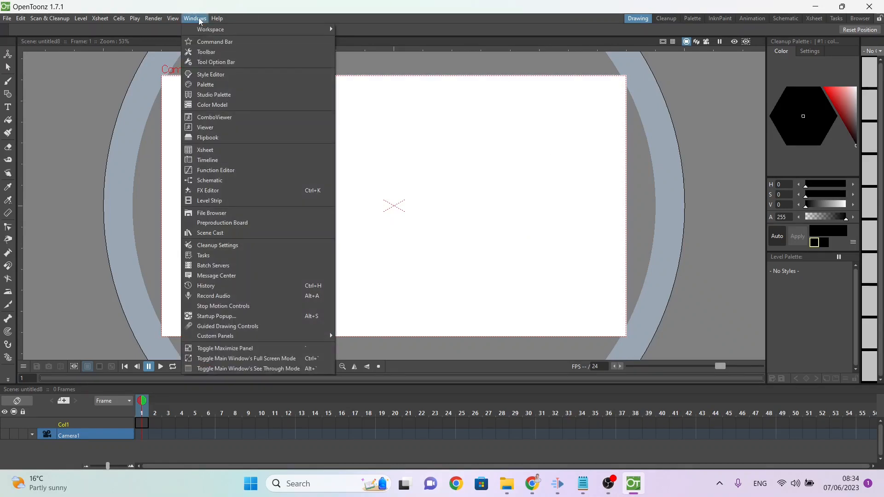
mouse_move(202, 30)
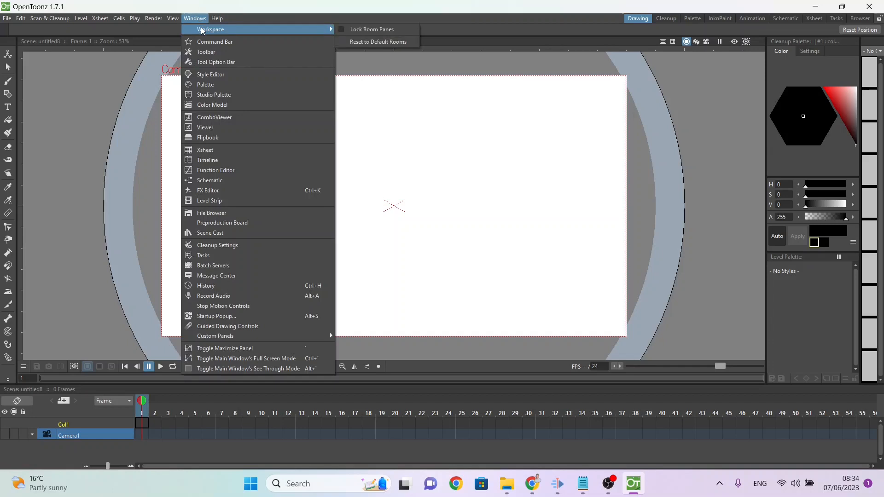
left_click(364, 42)
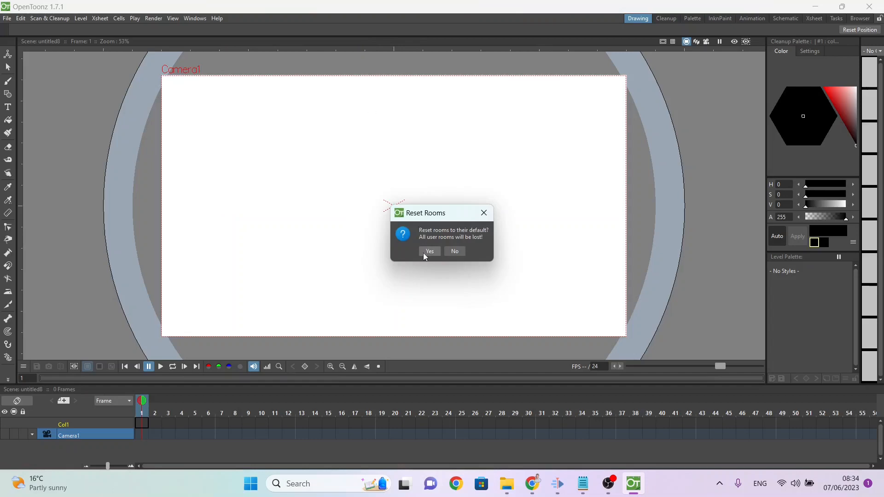
left_click(423, 252)
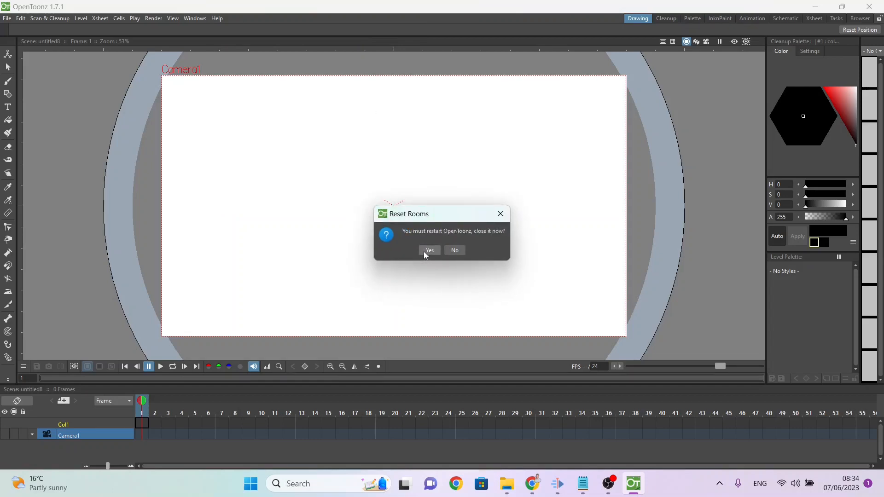
left_click(424, 251)
Step: Search for OpenToonz in Windows and relaunch it
key("super")
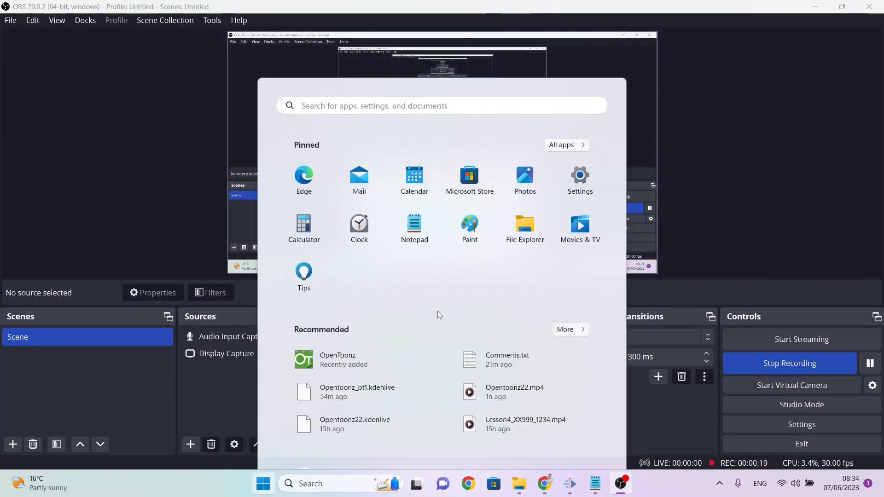
type("pen")
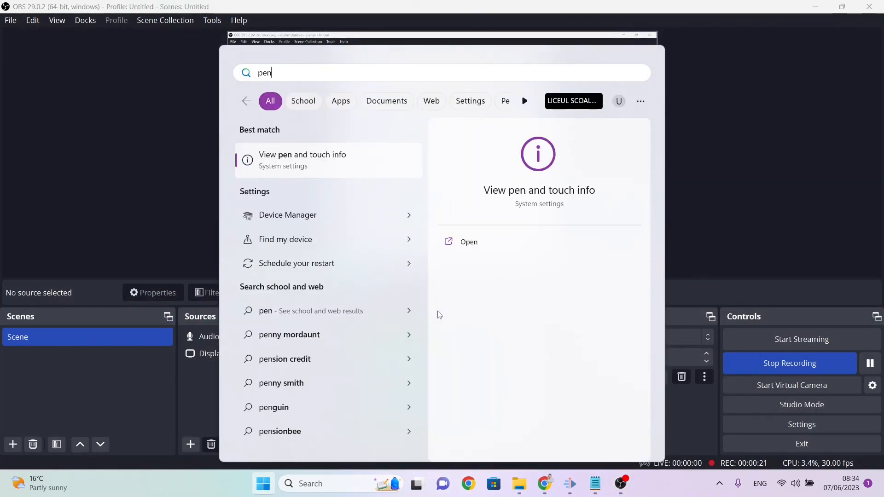
key("BackSpace")
key("BackSpace")
key("BackSpace")
type("open")
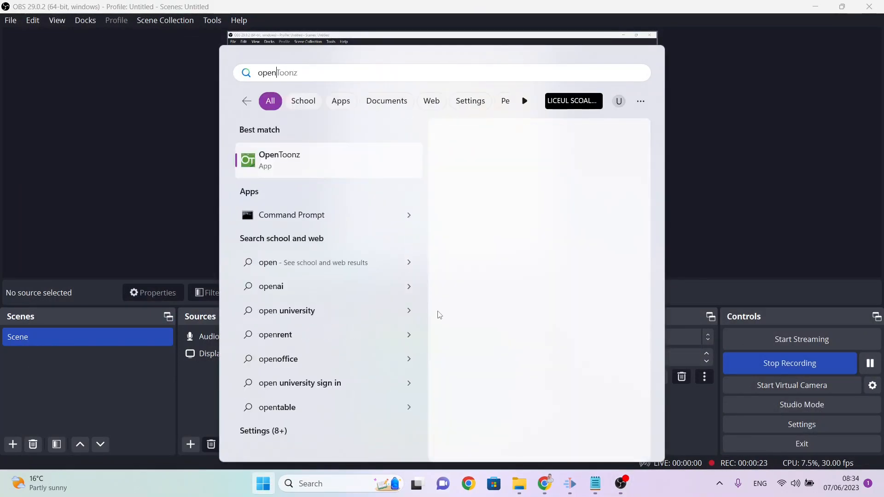
key("Return")
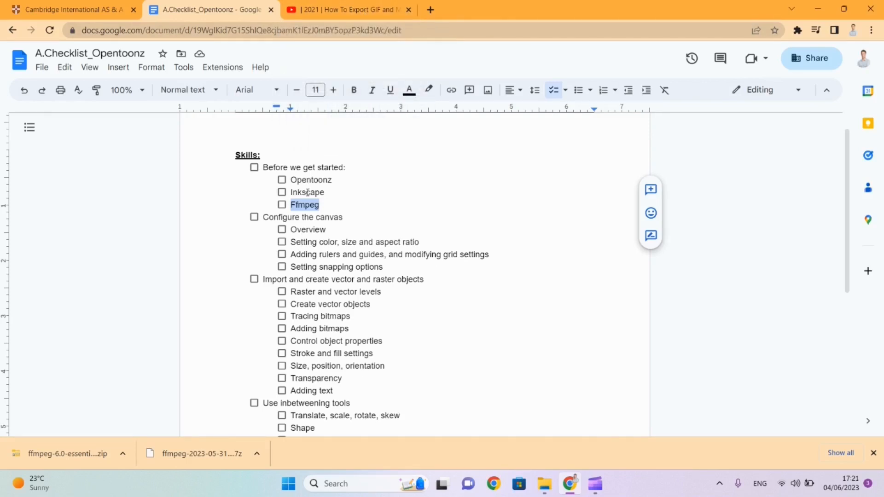
Step: In the Google Docs checklist, mark the Inkscape and Opentoonz items as completed
left_click(282, 191)
left_click(282, 180)
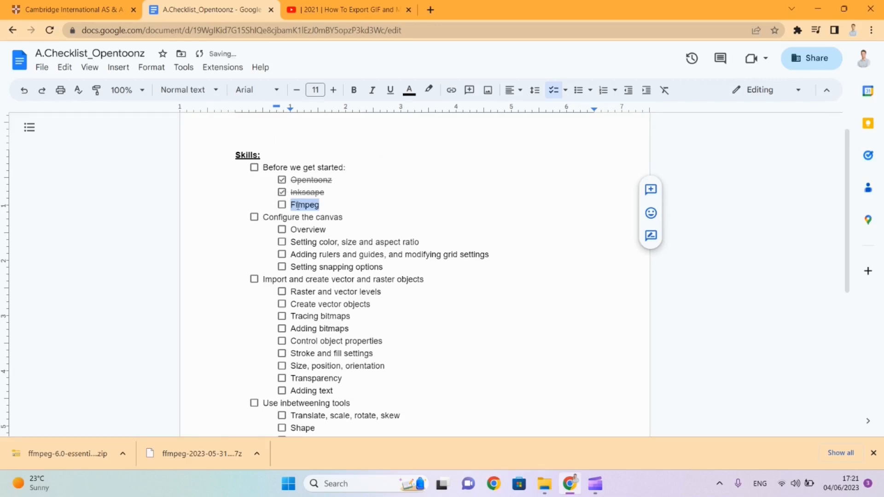
Step: Load ffmpeg.org/download.html in place of the YouTube video and go to the packages and executable files options
left_click(347, 11)
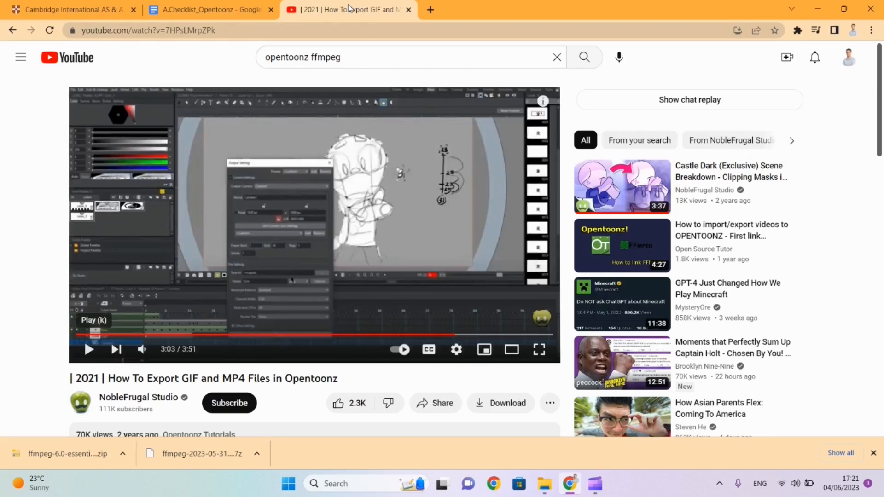
left_click(343, 30)
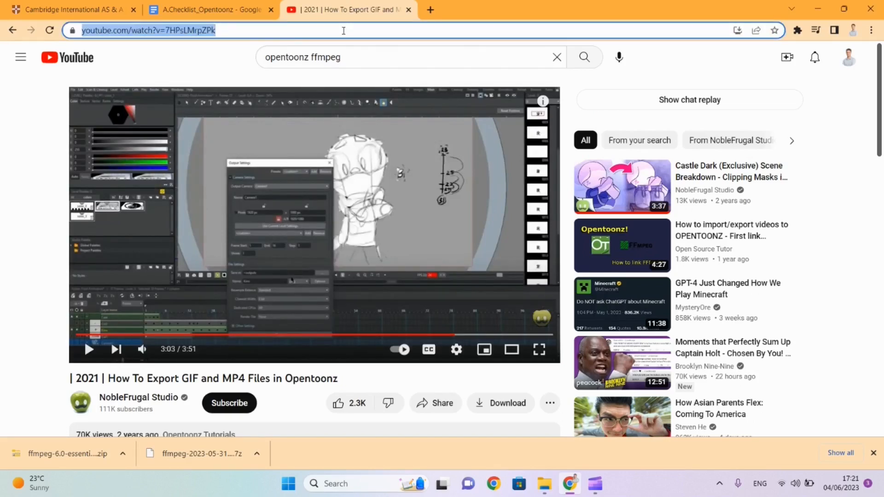
type("ff")
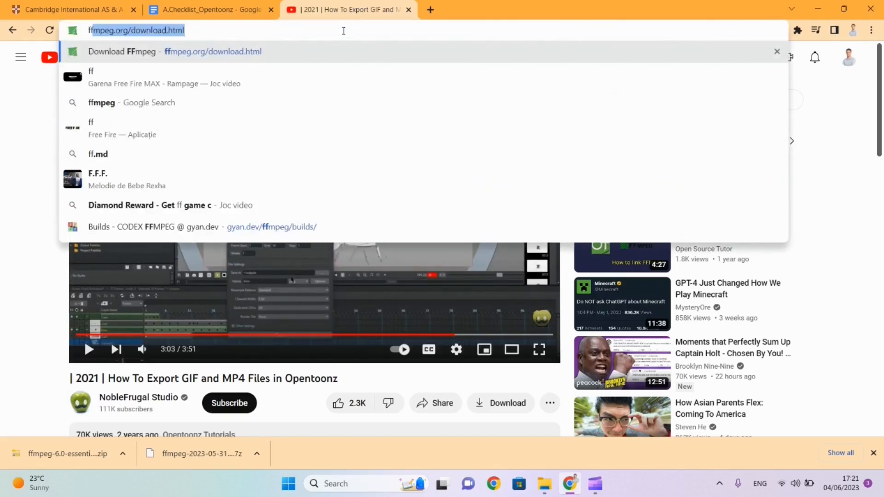
key("Return")
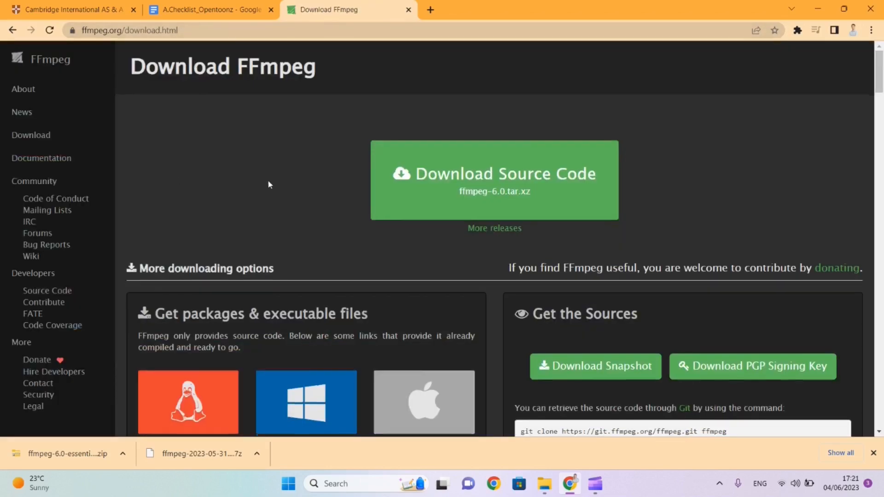
scroll(268, 183, "down", 2)
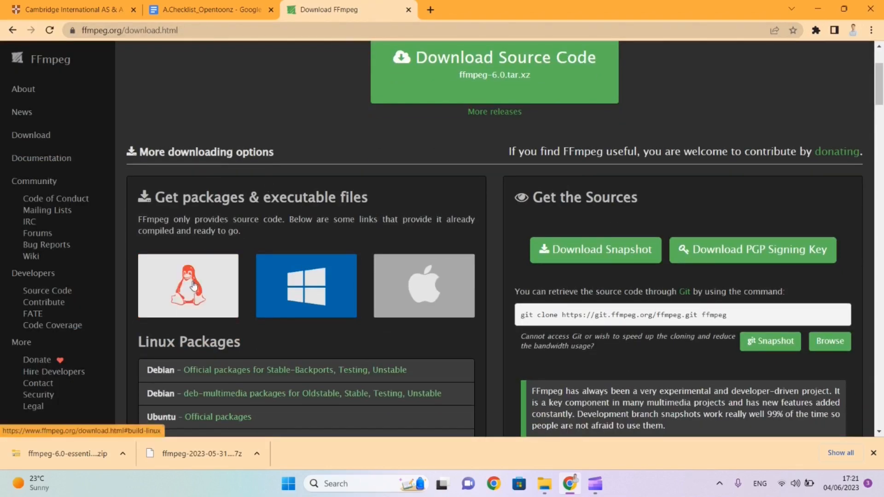
Step: Open the gyan.dev Windows builds of FFmpeg and find the latest release essentials packages under release builds
mouse_move(324, 300)
mouse_move(446, 290)
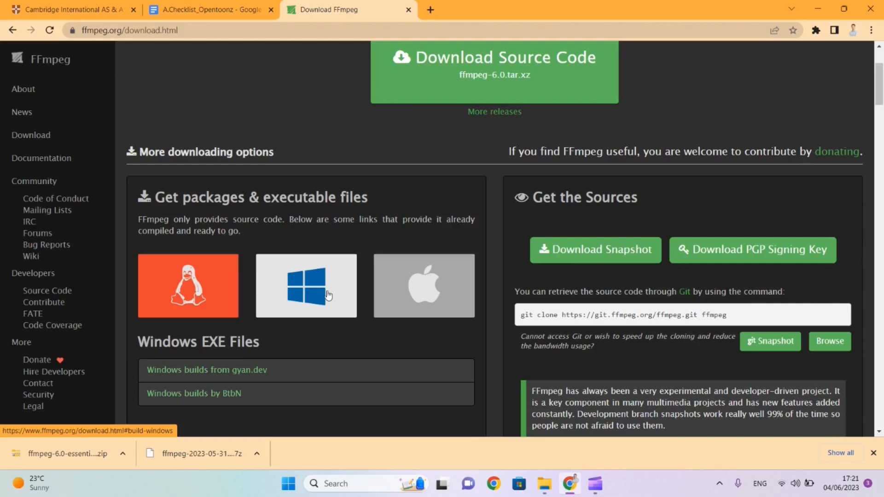
left_click(243, 372)
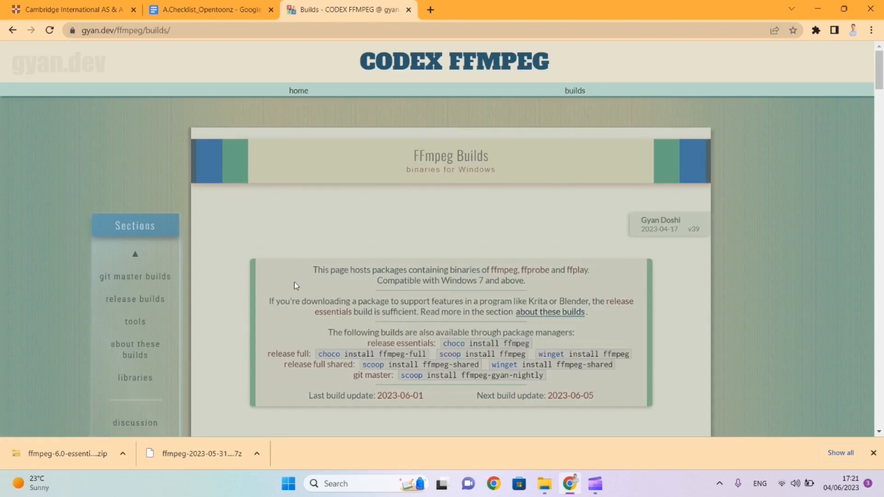
scroll(296, 286, "down", 3)
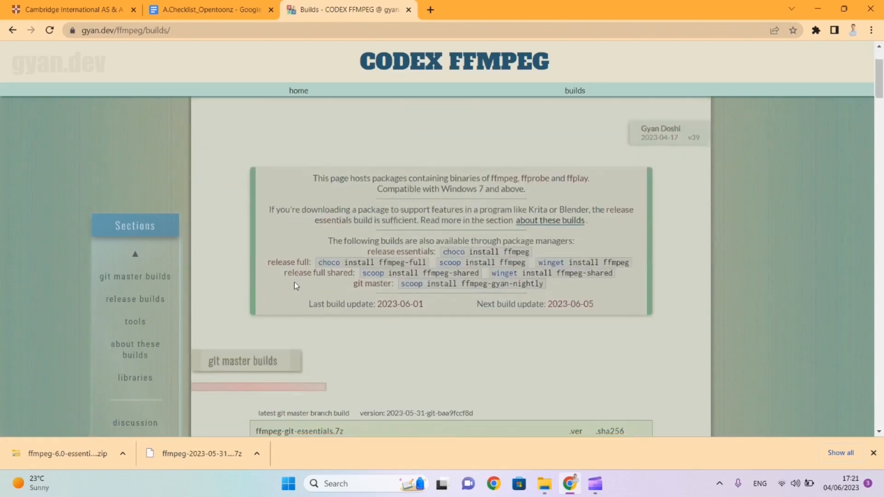
scroll(295, 282, "down", 1)
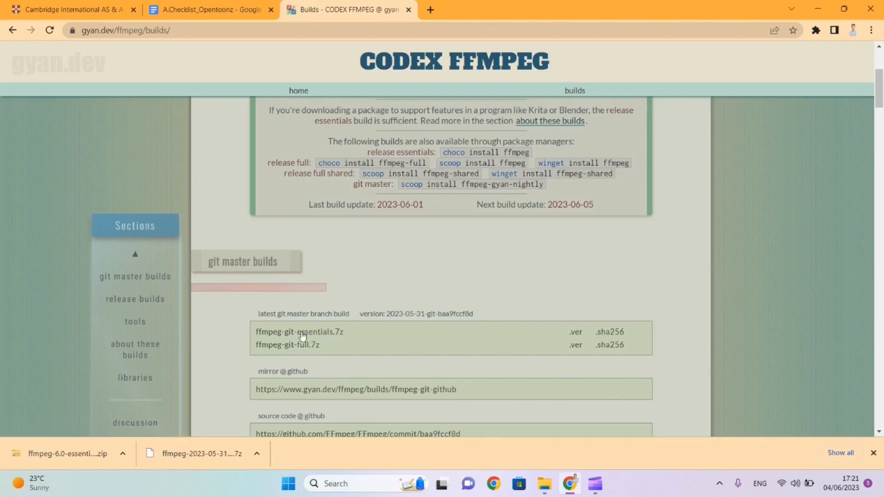
scroll(403, 336, "down", 4)
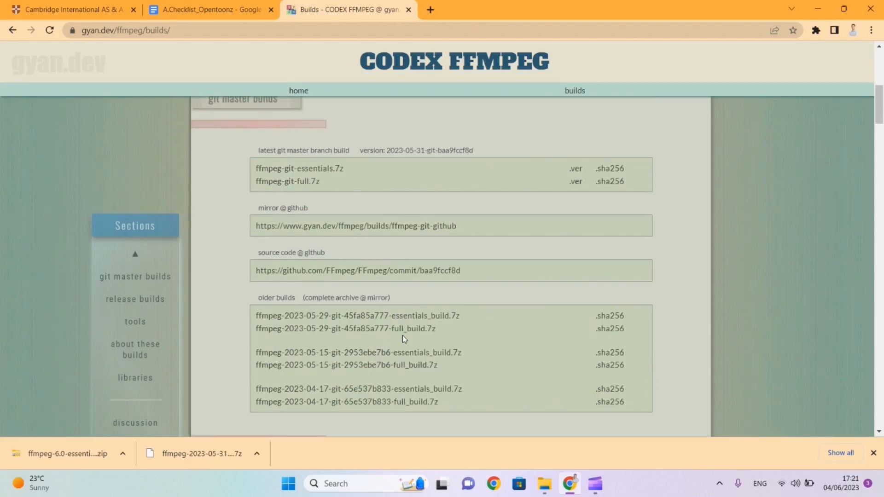
scroll(403, 339, "down", 6)
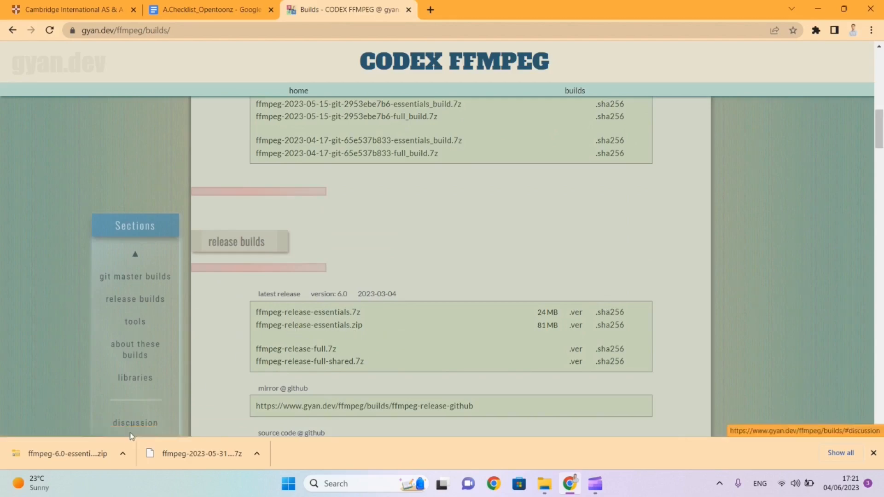
Step: Show the downloaded ffmpeg-6.0-essentials_build.zip in its folder and open the bin folder inside the archive
left_click(124, 458)
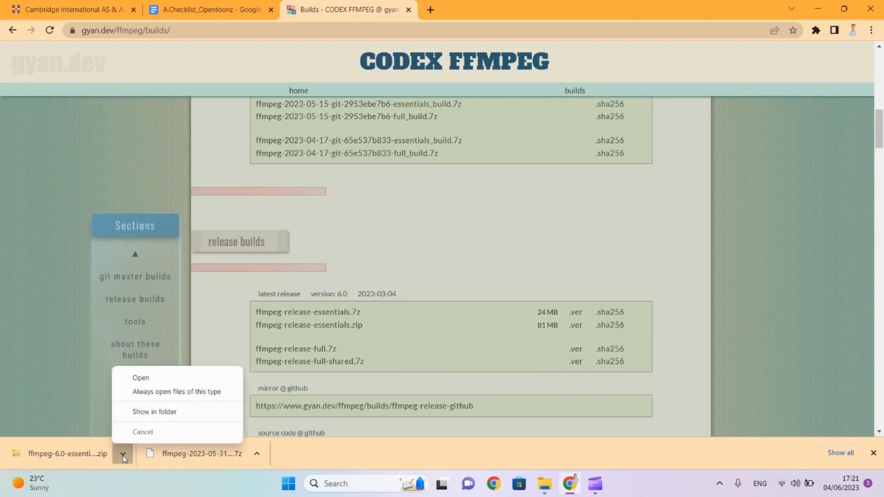
left_click(143, 412)
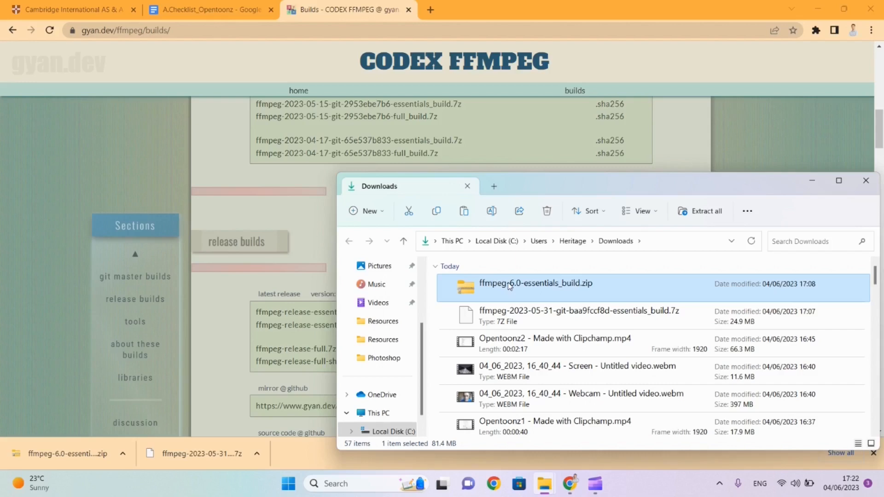
double_click(510, 286)
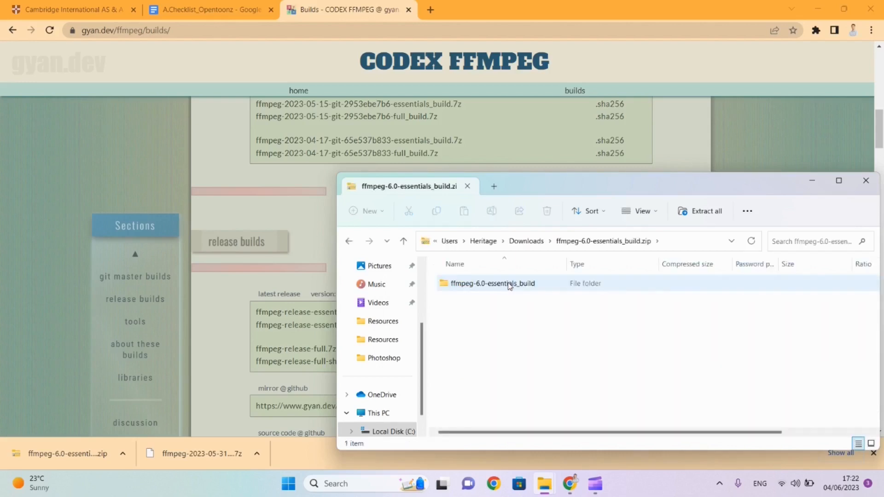
double_click(510, 285)
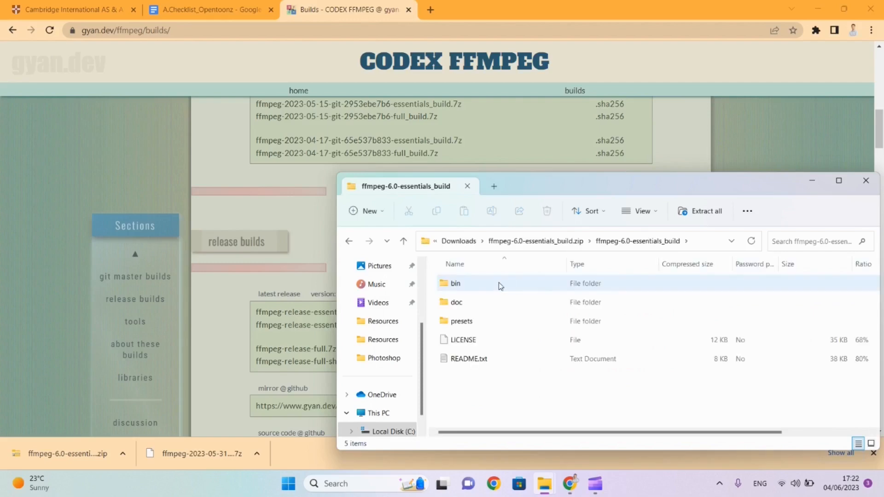
double_click(447, 285)
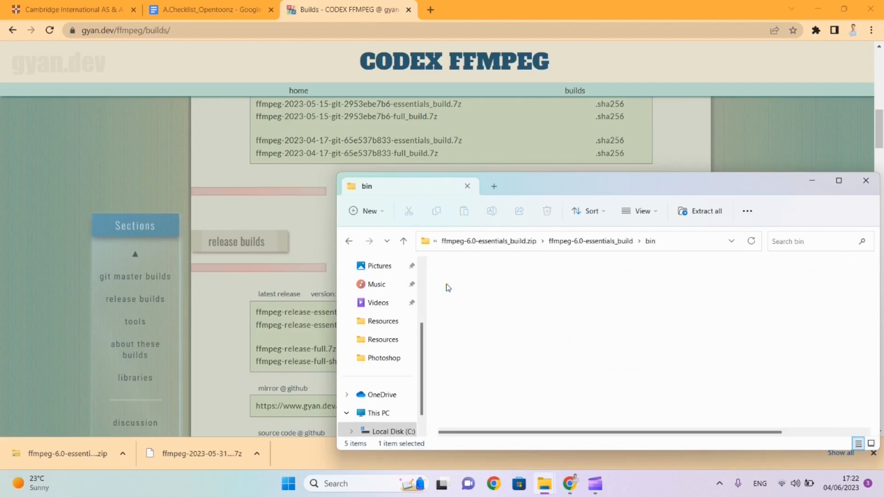
Step: Select ffmpeg.exe, ffplay.exe and ffprobe.exe together in the archive's bin folder
left_click(447, 285)
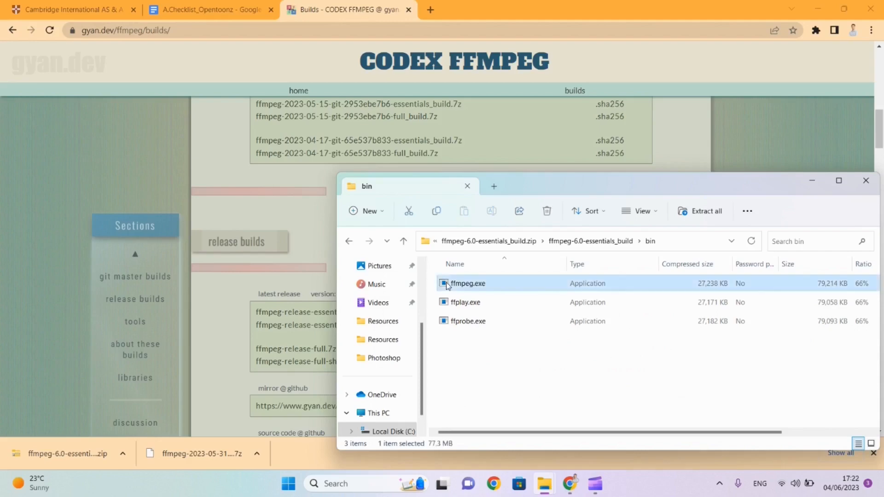
left_click(450, 302)
left_click(452, 322)
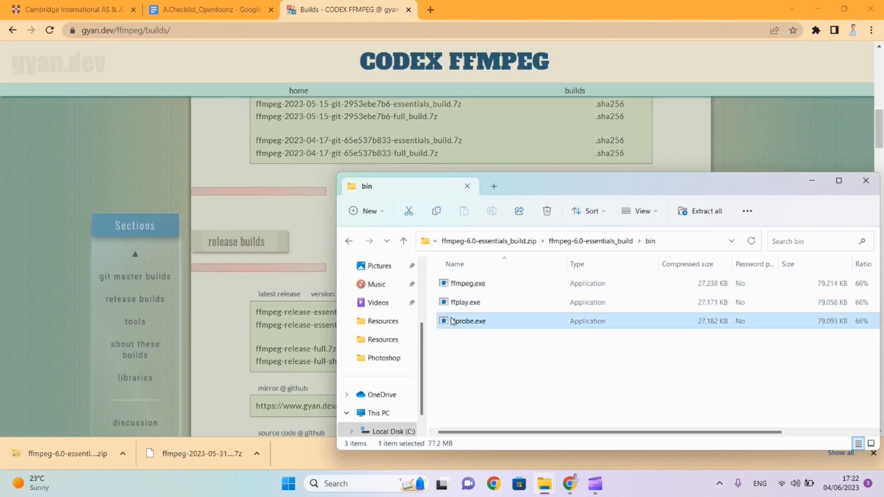
left_click(466, 284, "shift")
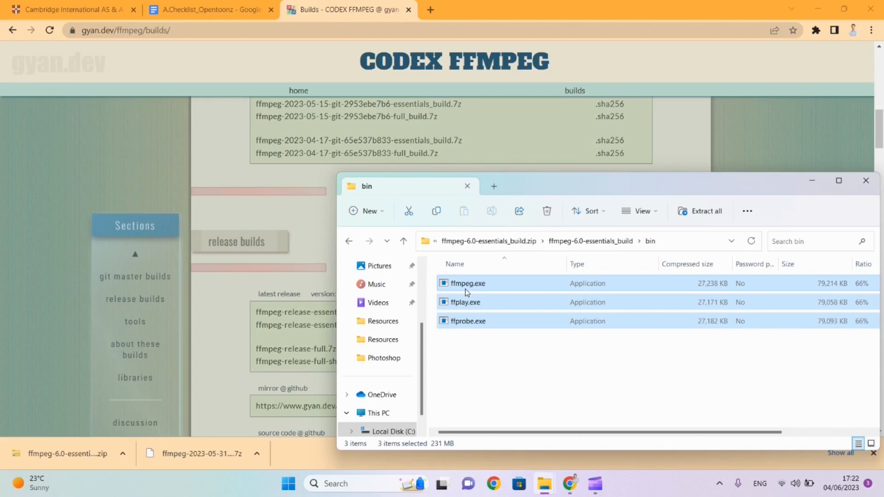
Step: Open the FFMPEG folder on the Desktop to check the three extracted executables
scroll(378, 300, "up", 2)
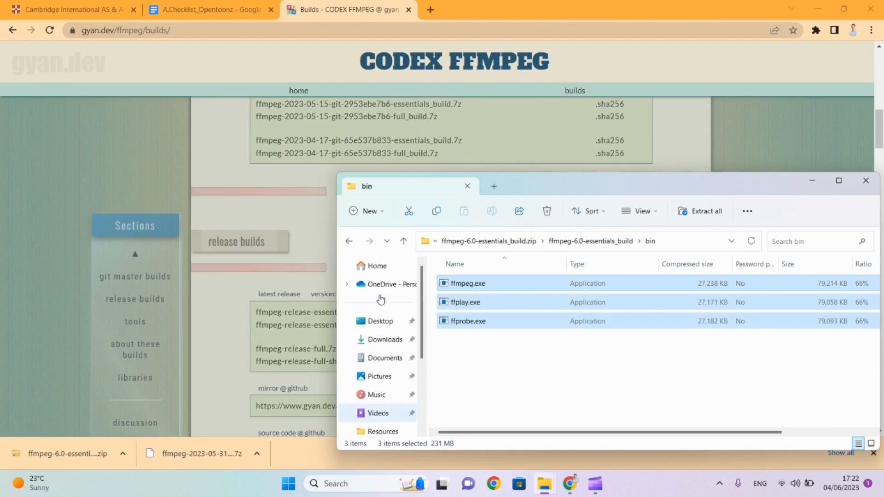
left_click(381, 320)
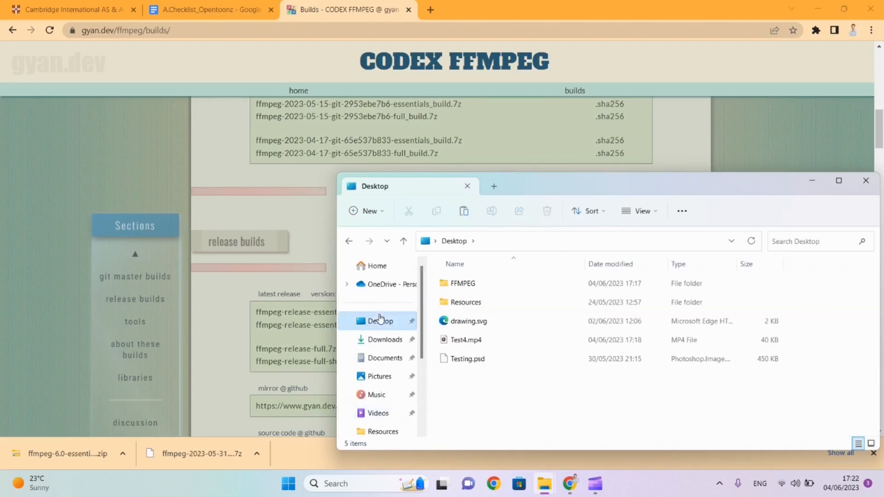
left_click(467, 285)
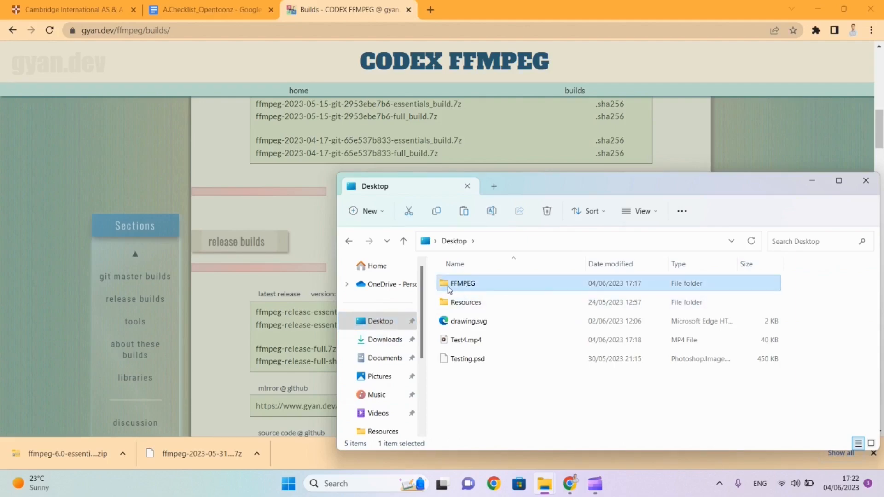
double_click(467, 288)
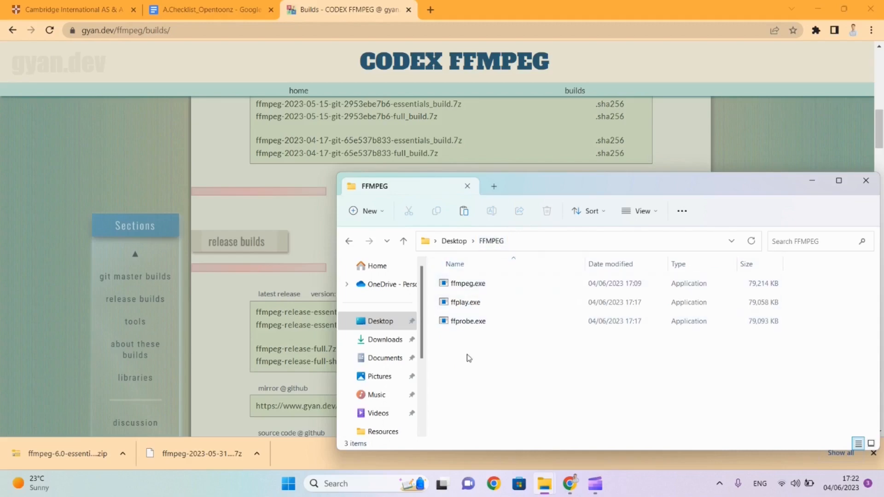
Step: Search for OpenToonz in Windows, launch it, and dismiss its startup window
key("super")
type("open")
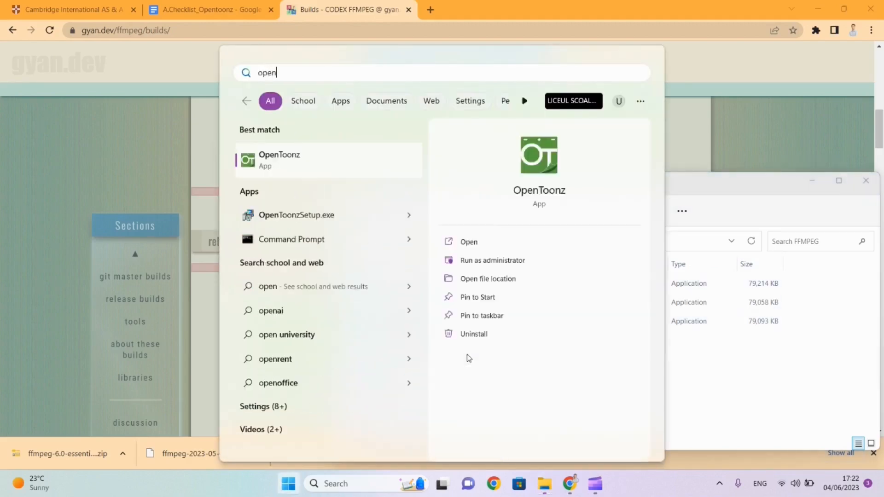
key("Return")
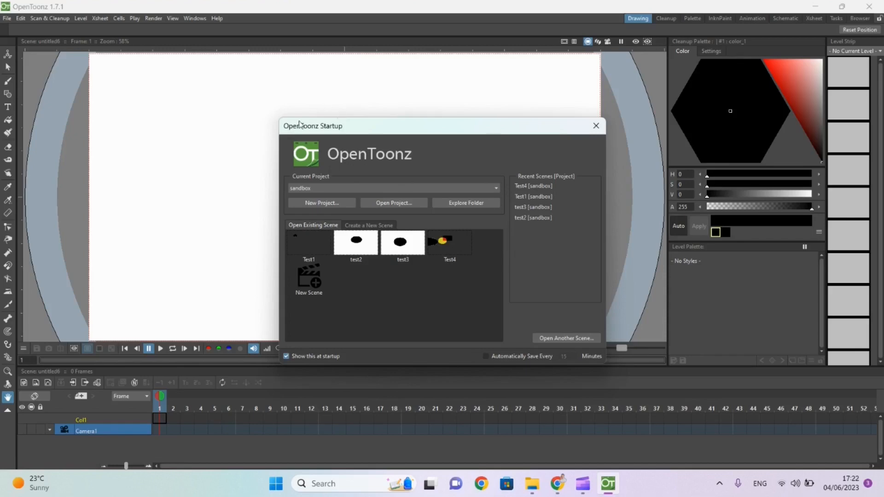
left_click(596, 126)
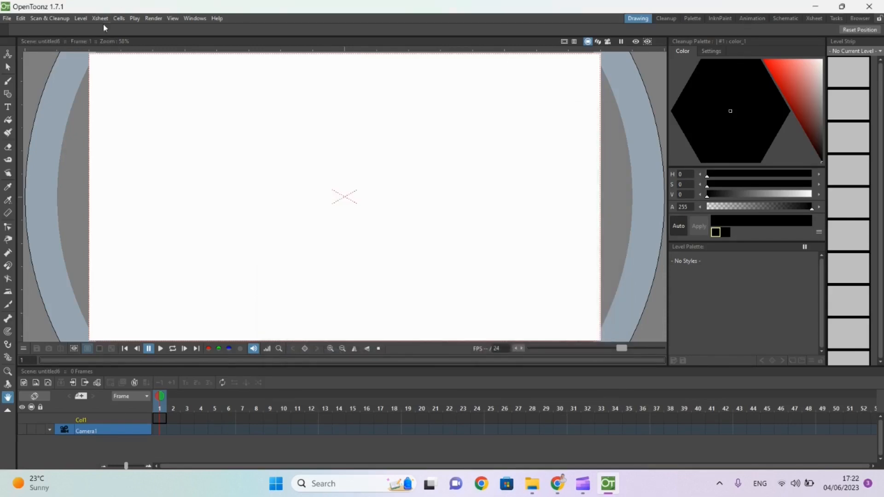
Step: In the Import/Export preferences, set the FFmpeg path to the Desktop's FFMPEG folder and close the preferences
left_click(7, 20)
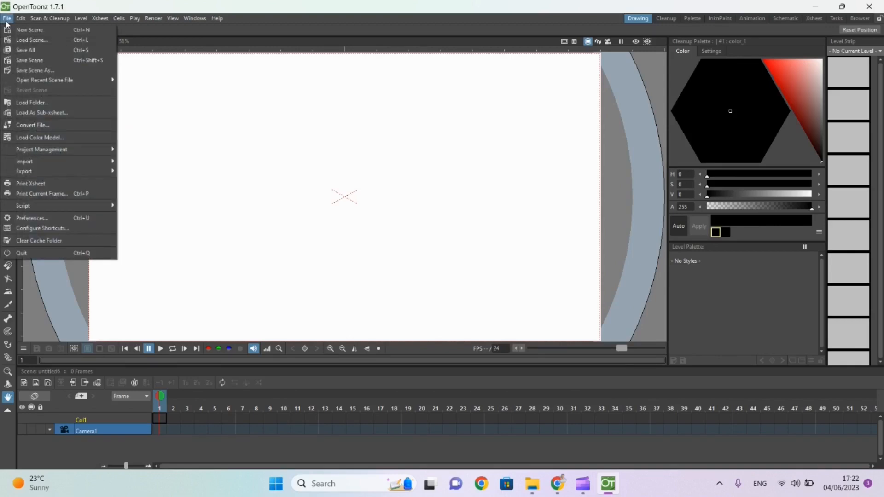
left_click(36, 219)
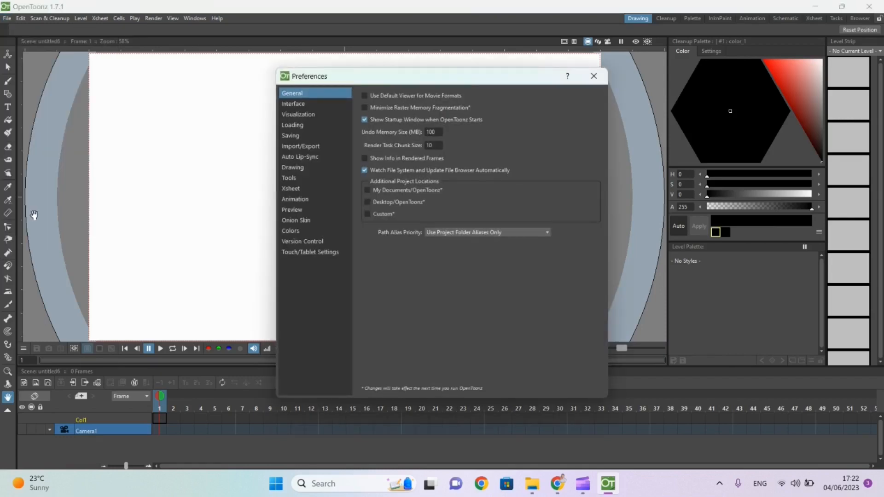
left_click(292, 148)
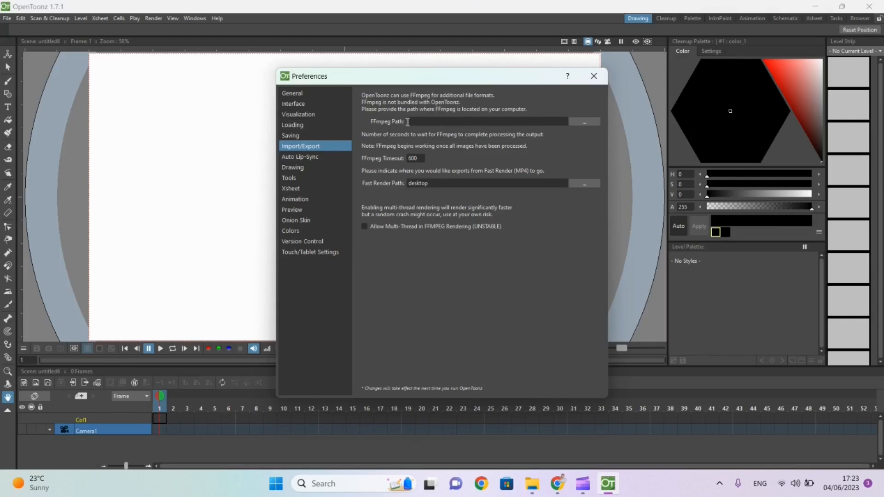
left_click(584, 122)
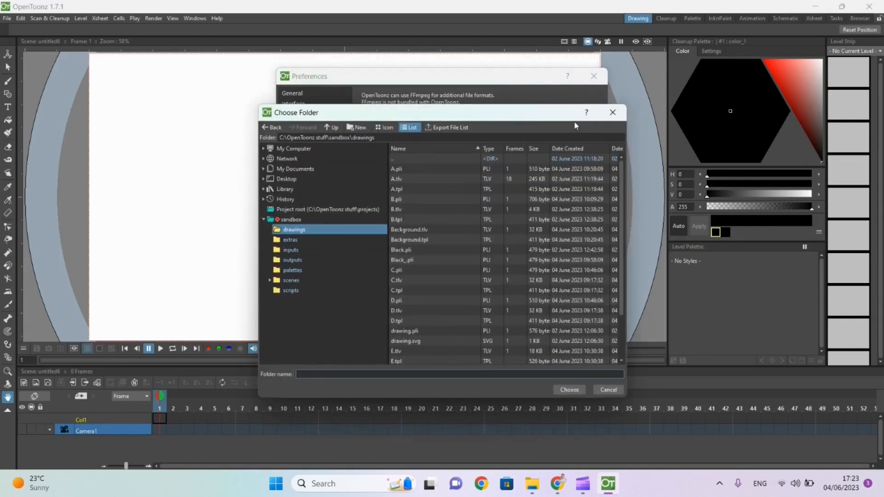
left_click(294, 180)
left_click(296, 190)
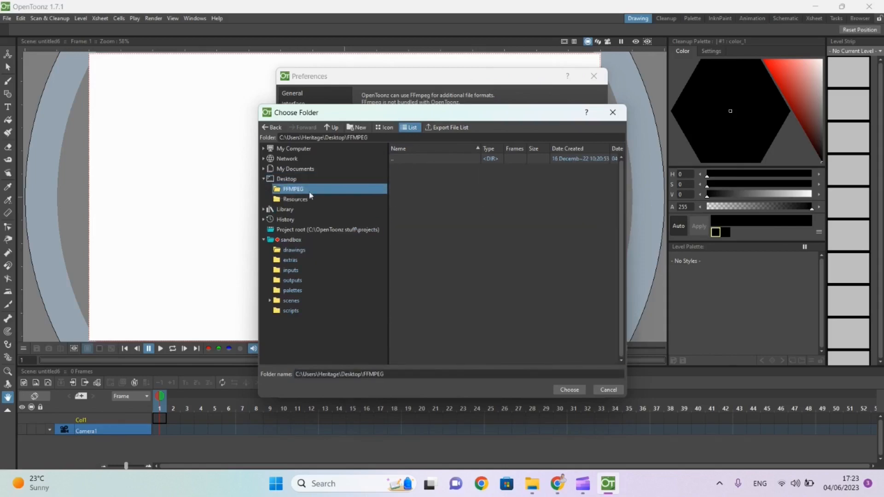
left_click(569, 390)
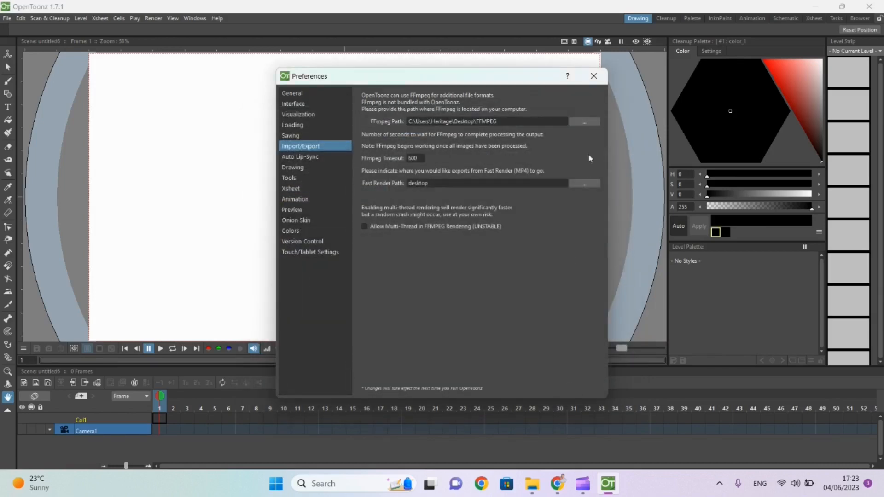
left_click(594, 76)
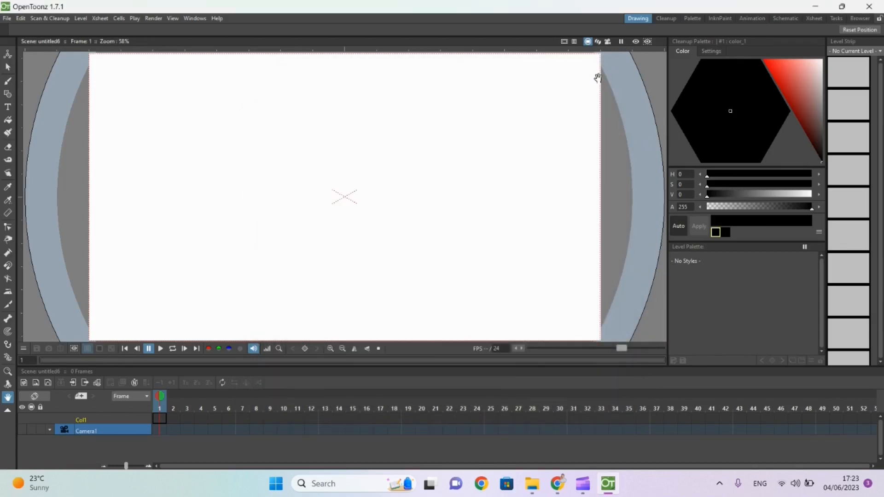
Step: Restart OpenToonz through the Windows search and dismiss the startup window
left_click(880, 5)
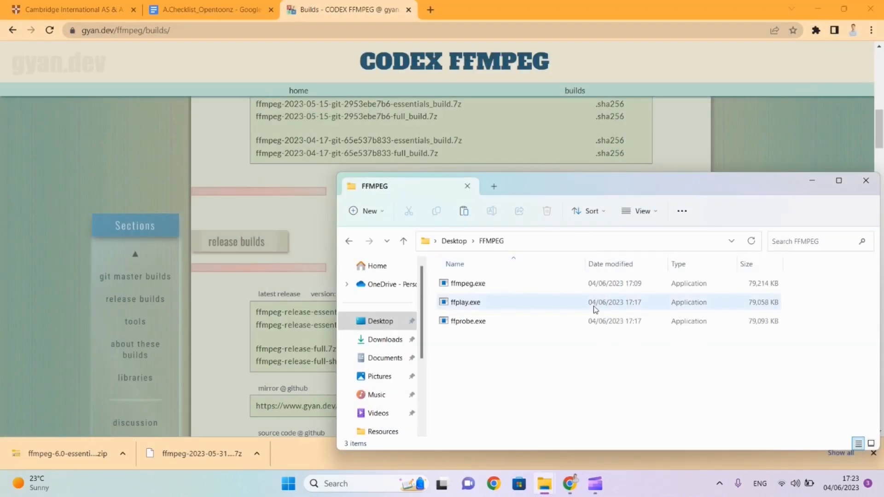
key("super")
type("ope")
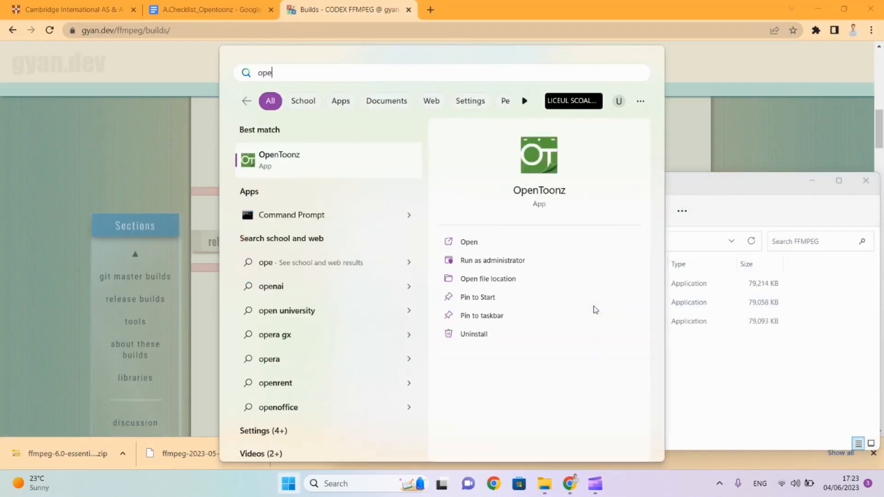
key("Return")
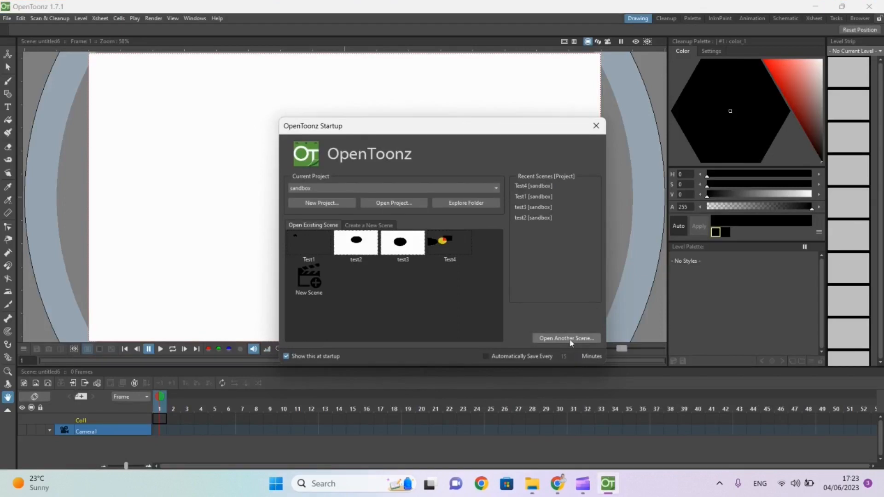
left_click(597, 127)
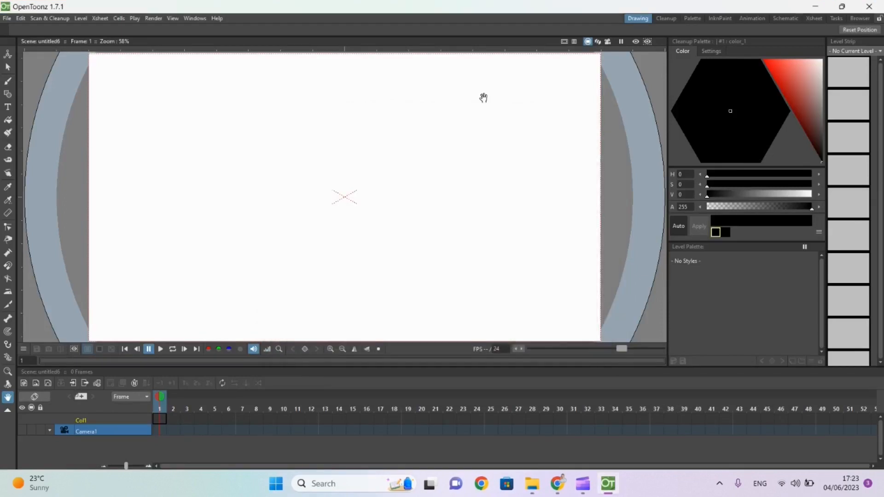
Step: Open the output settings, look through the available file formats such as avi, mov and mp4, and close the settings
left_click(155, 18)
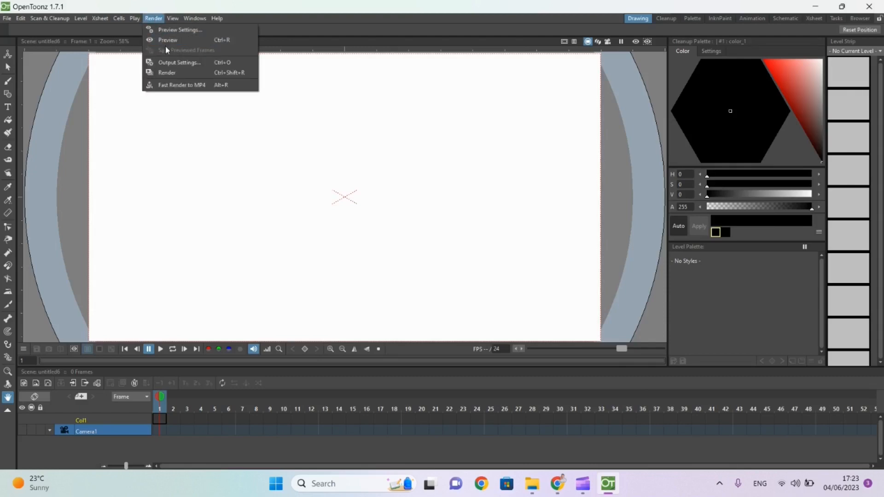
left_click(172, 62)
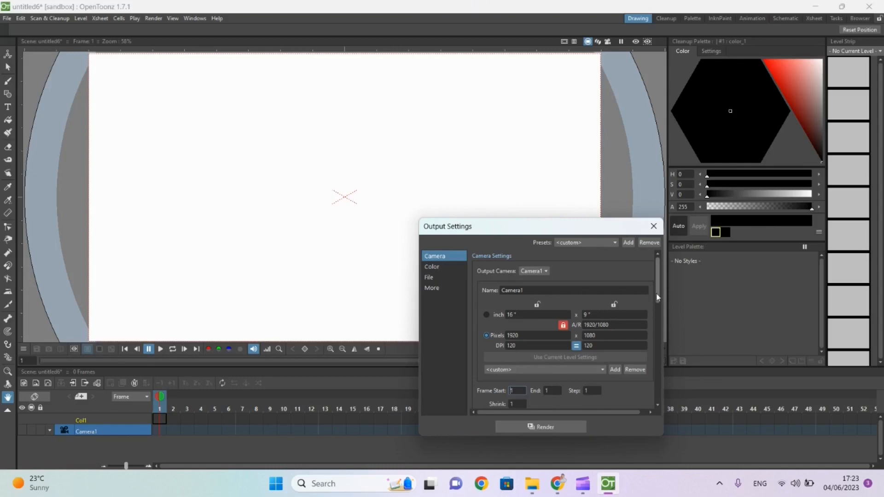
left_click_drag(657, 297, 658, 350)
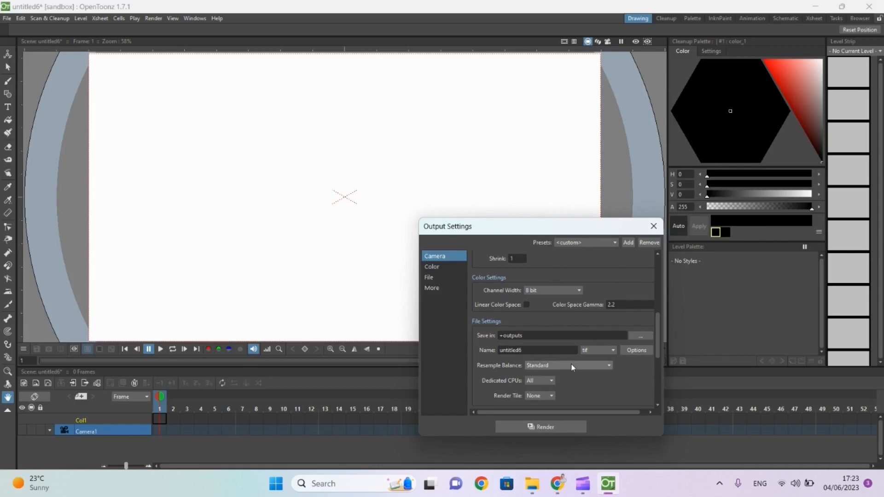
left_click(594, 352)
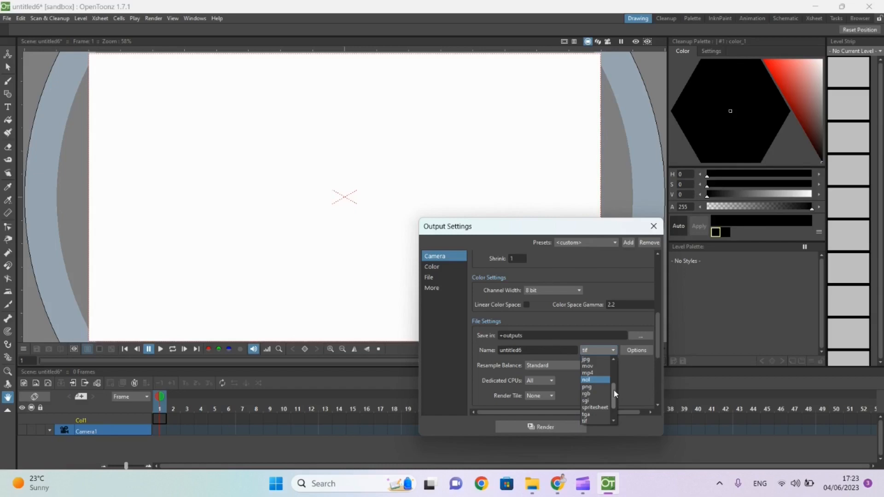
left_click_drag(614, 393, 615, 375)
left_click(655, 228)
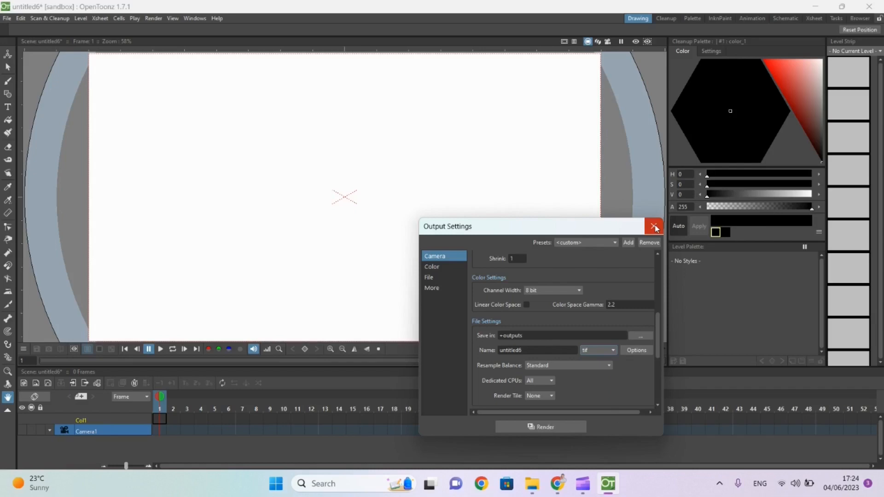
left_click(655, 226)
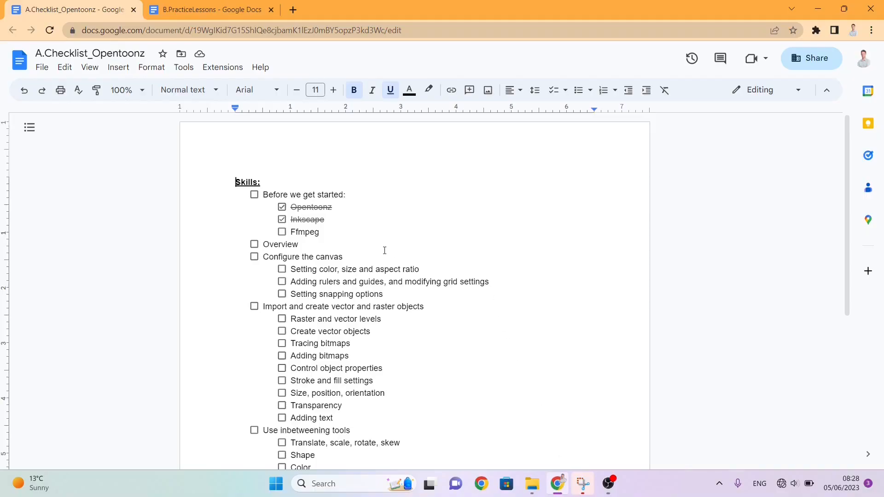
Step: Tick off Ffmpeg and its parent item Before we get started in the A.Checklist_Opentoonz document, and select the Overview item's text
left_click(281, 232)
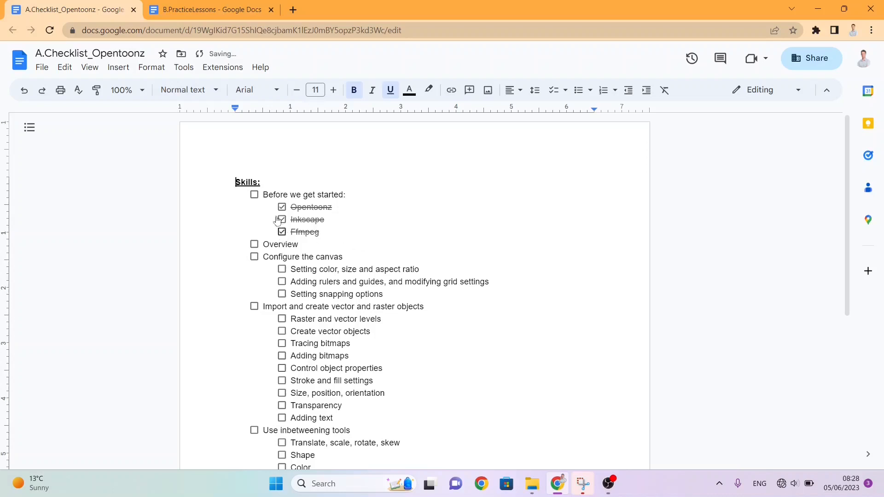
left_click(254, 194)
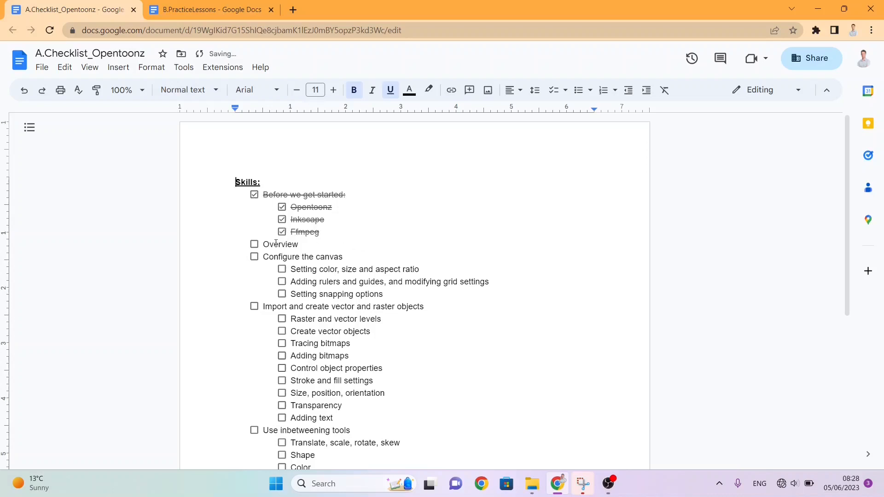
left_click_drag(263, 244, 296, 244)
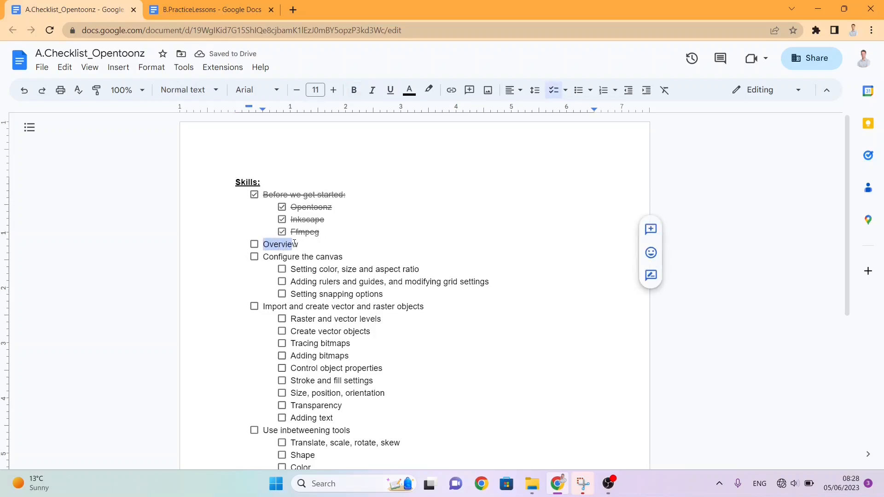
Step: Search for OpenToonz in Windows and launch it
key("super")
type("open")
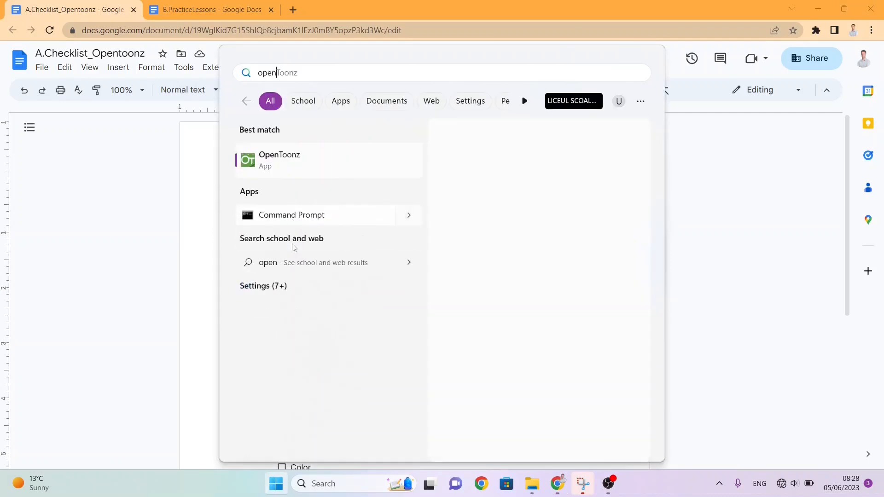
key("Return")
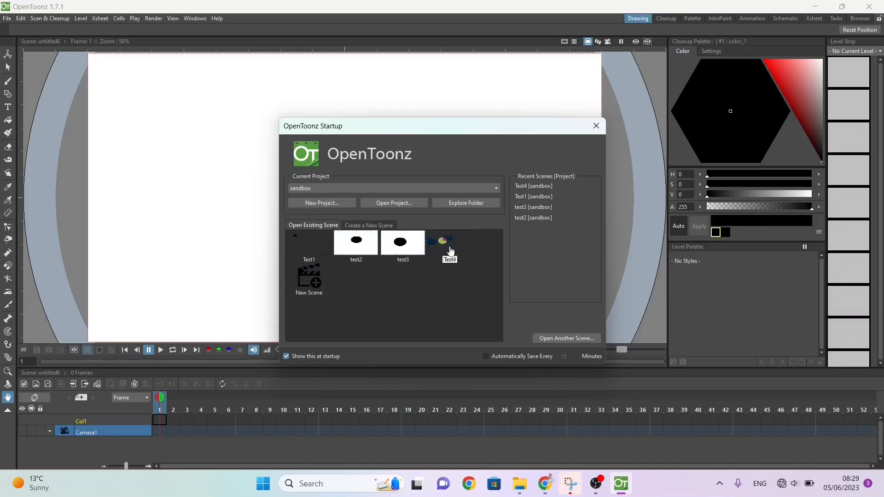
Step: Create a new project named GettingReadyForTheExam in the default project root, enlarging the project dialog to reach its fields
left_click(316, 206)
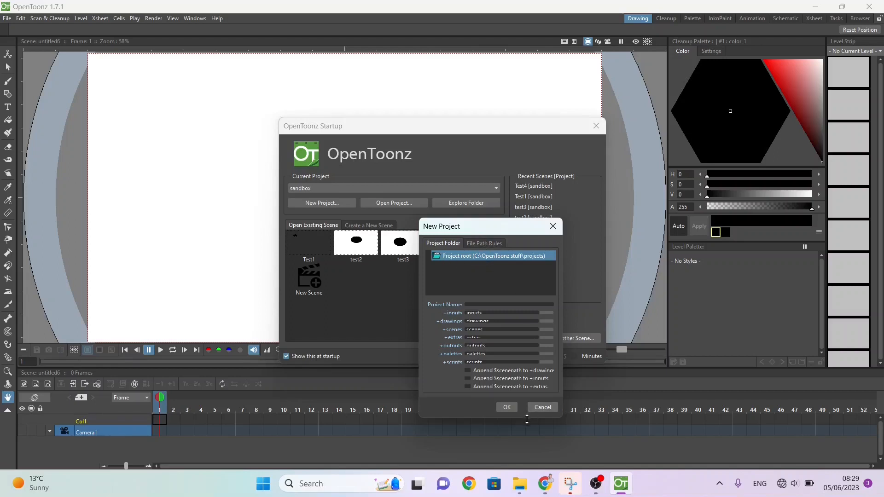
left_click_drag(526, 417, 528, 456)
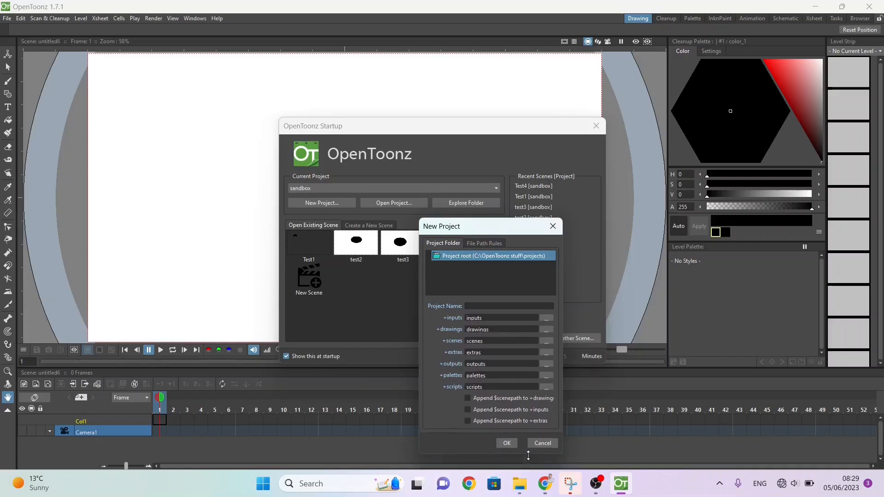
left_click(492, 306)
type("GettingReadyForTheExam")
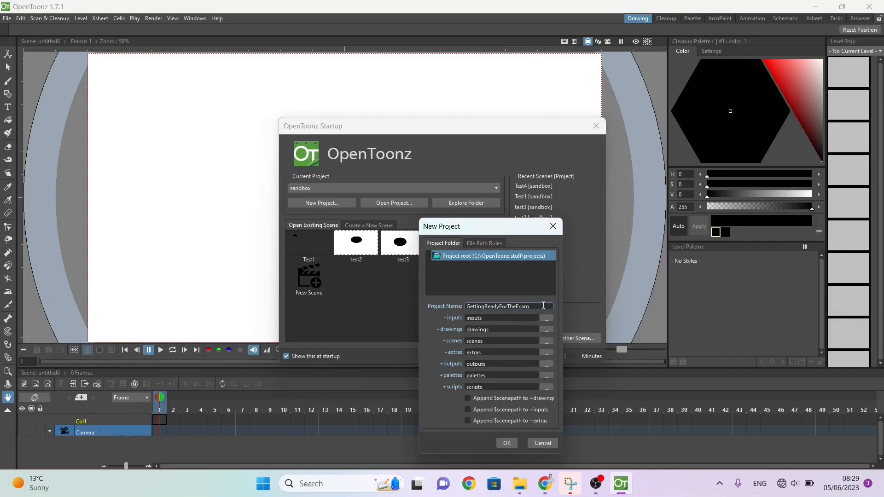
left_click(511, 445)
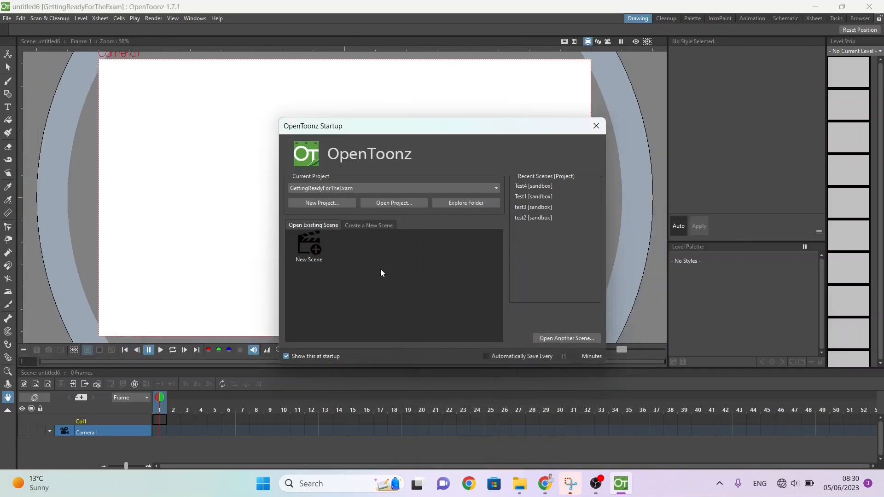
Step: Switch the current project to sandbox and back to GettingReadyForTheExam
left_click(353, 191)
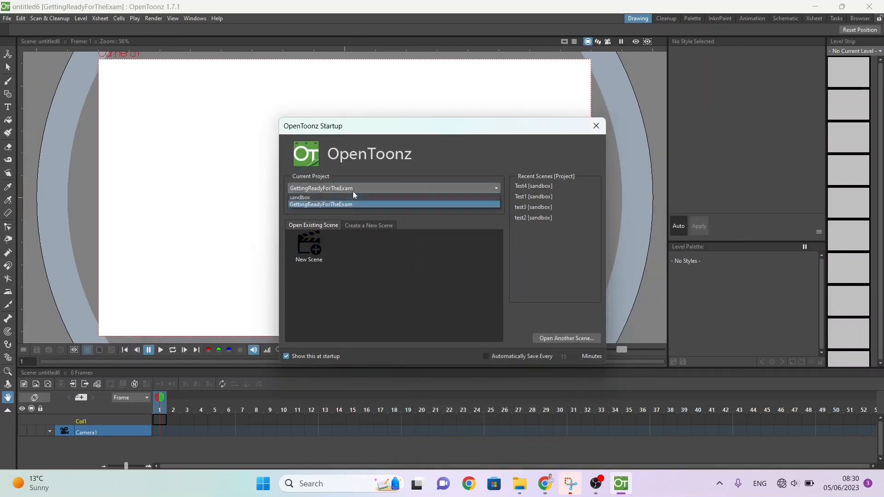
left_click(318, 198)
left_click(335, 186)
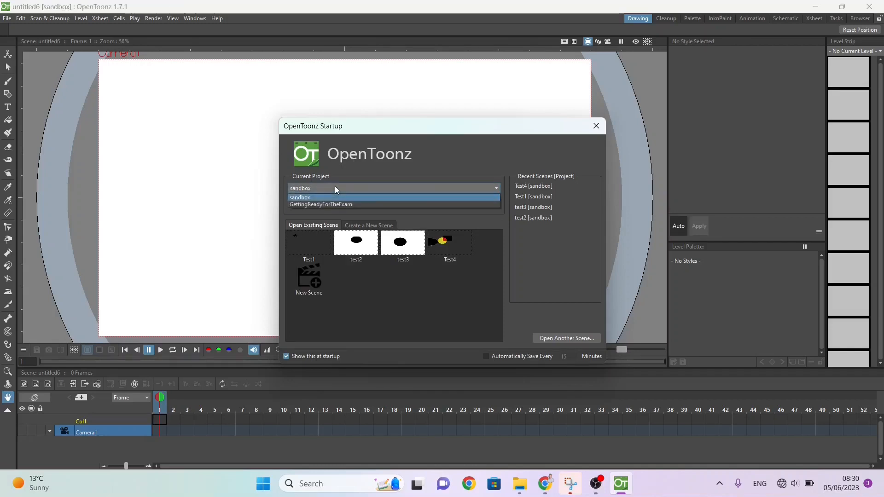
left_click(307, 204)
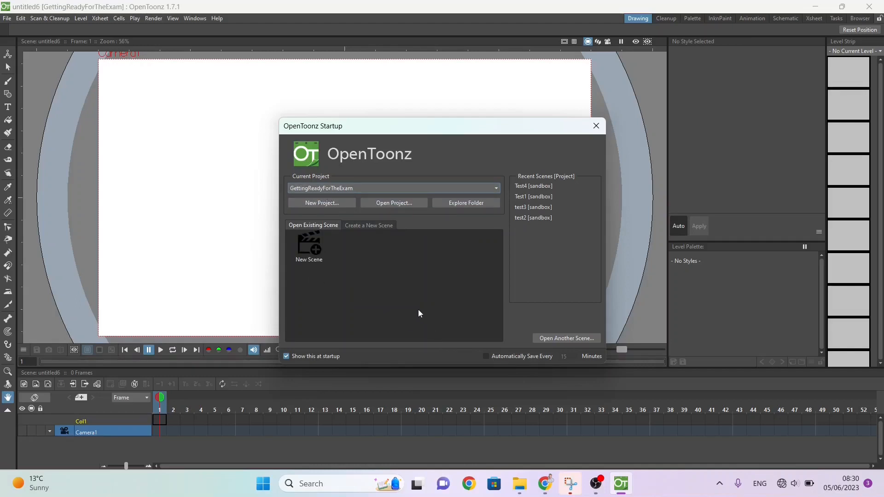
Step: Create a new scene named Scene1, keeping the 16 by 9 inch camera size and the 1920 x 1080 resolution
left_click(322, 251)
double_click(306, 249)
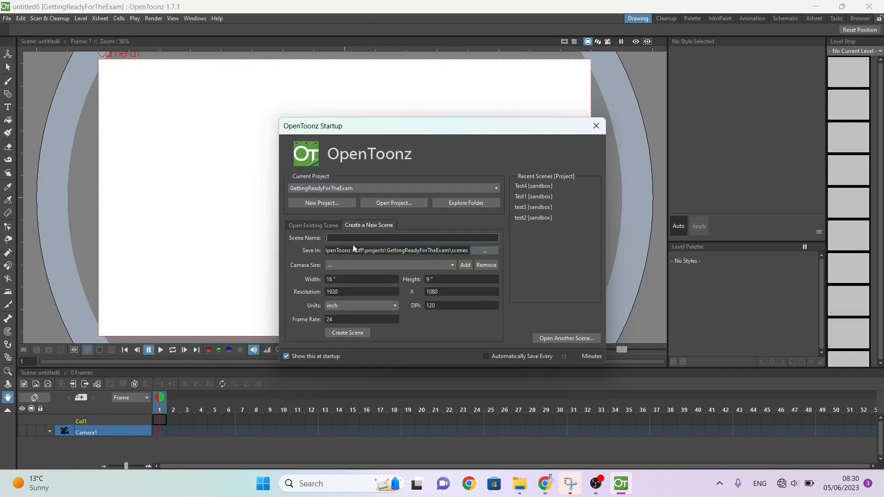
type("Scene1")
left_click(366, 281)
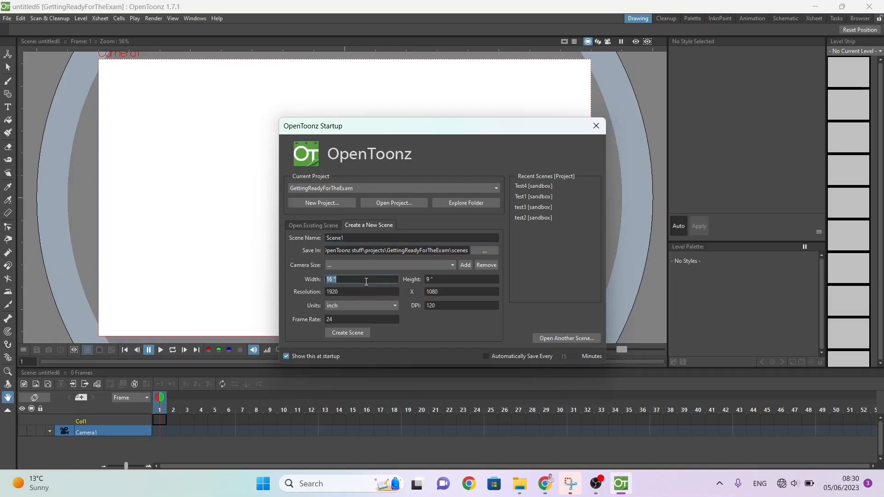
left_click(444, 279)
left_click(364, 293)
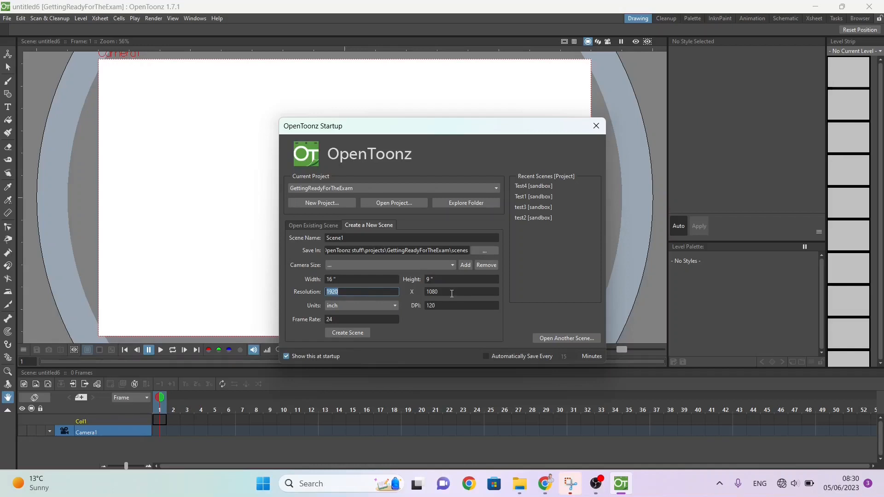
left_click(438, 294)
left_click(381, 295)
left_click(353, 336)
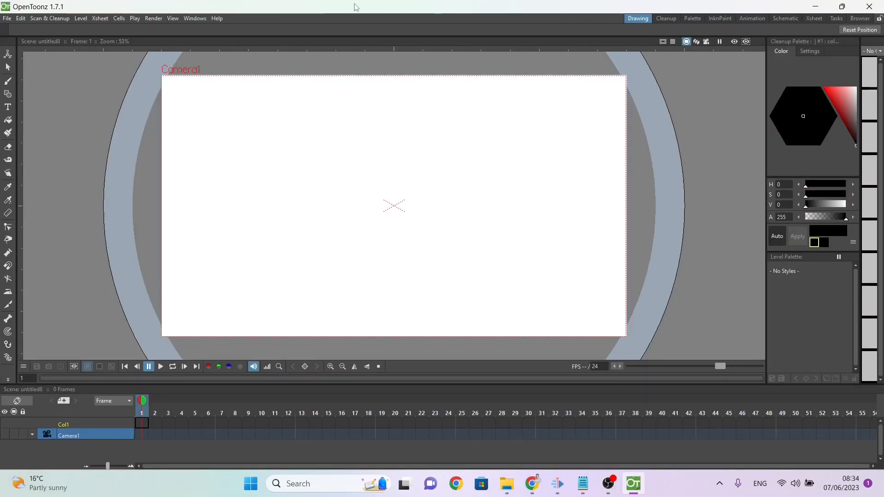
Step: Reset the workspace to the default rooms and agree to close OpenToonz for the restart
left_click(196, 18)
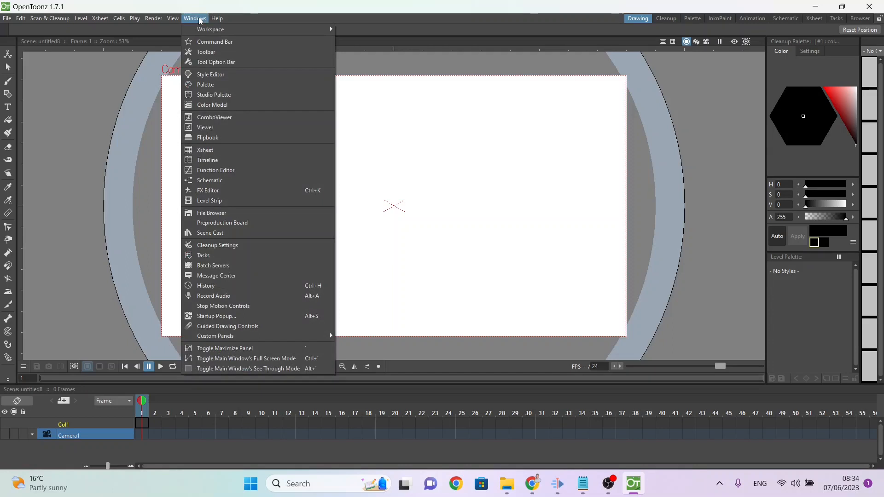
mouse_move(202, 30)
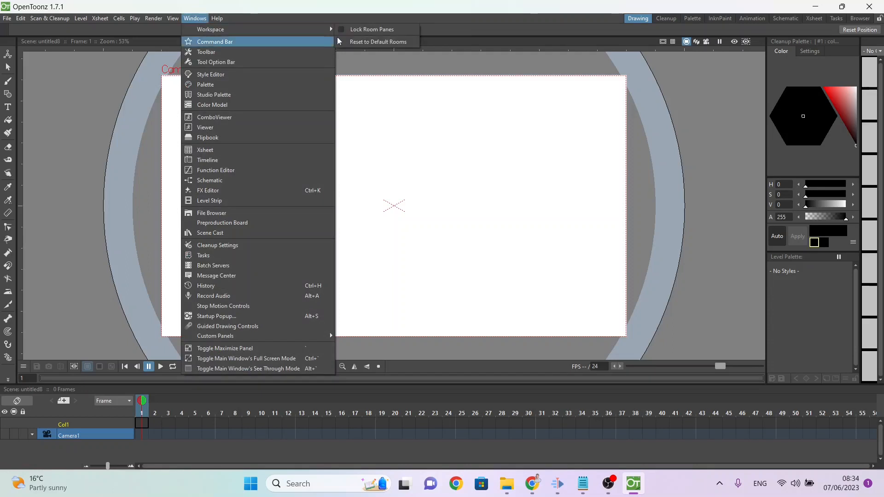
left_click(364, 42)
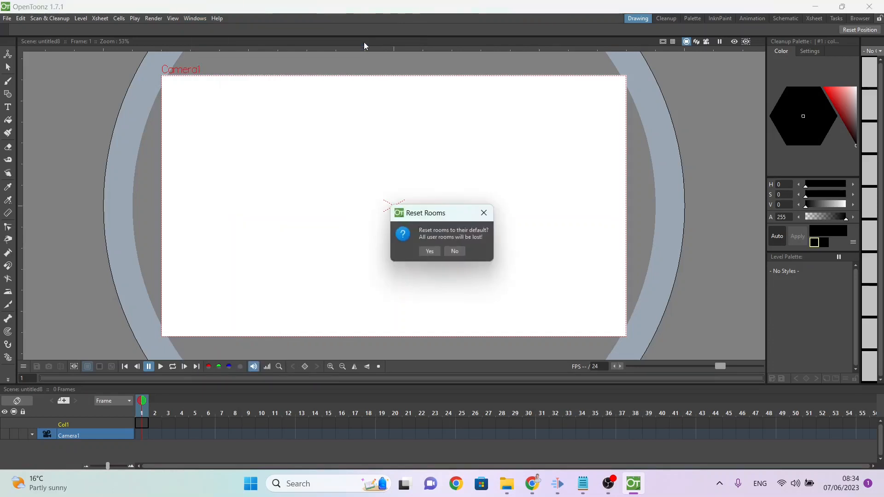
left_click(424, 251)
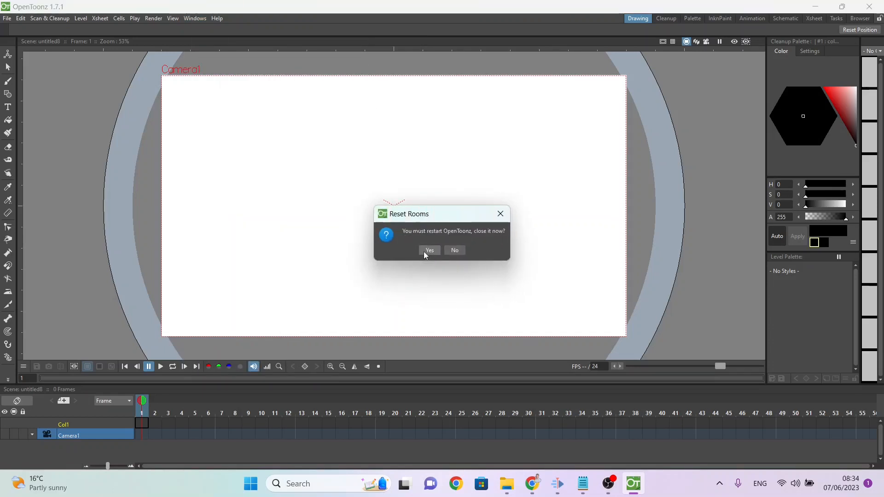
left_click(423, 252)
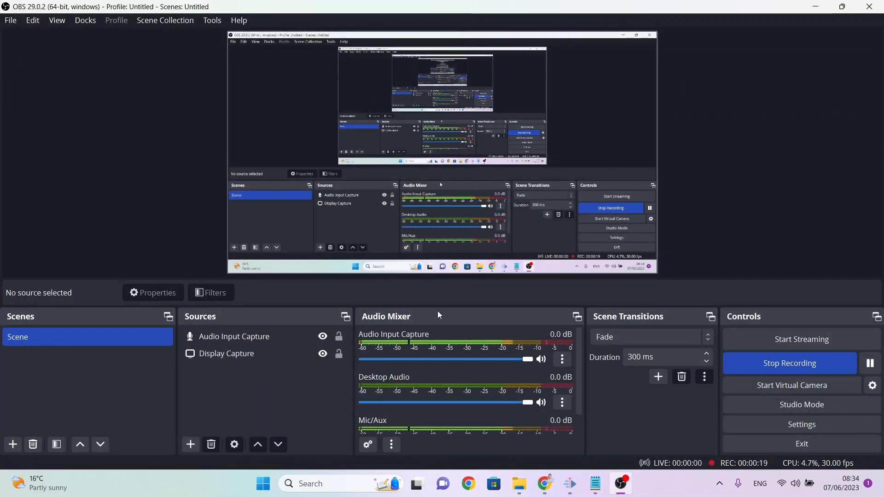
Step: Relaunch OpenToonz through the Windows search
key("super")
type("pen")
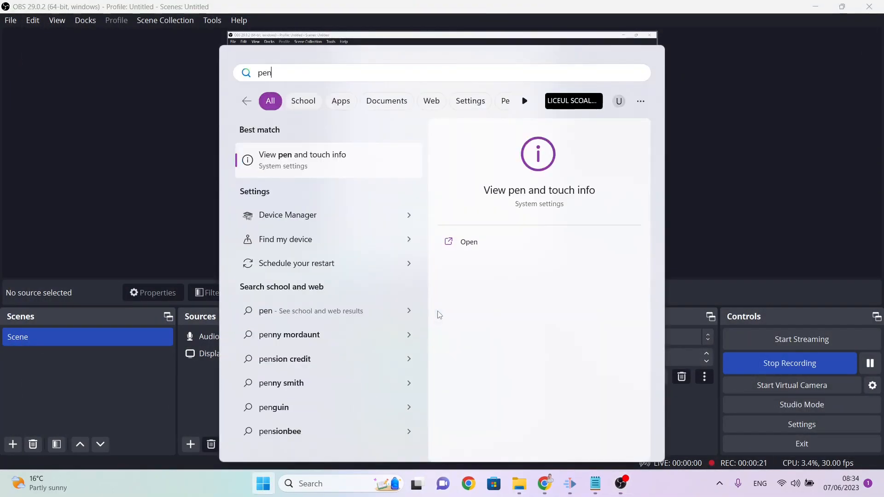
key("BackSpace")
key("BackSpace")
key("BackSpace")
type("open")
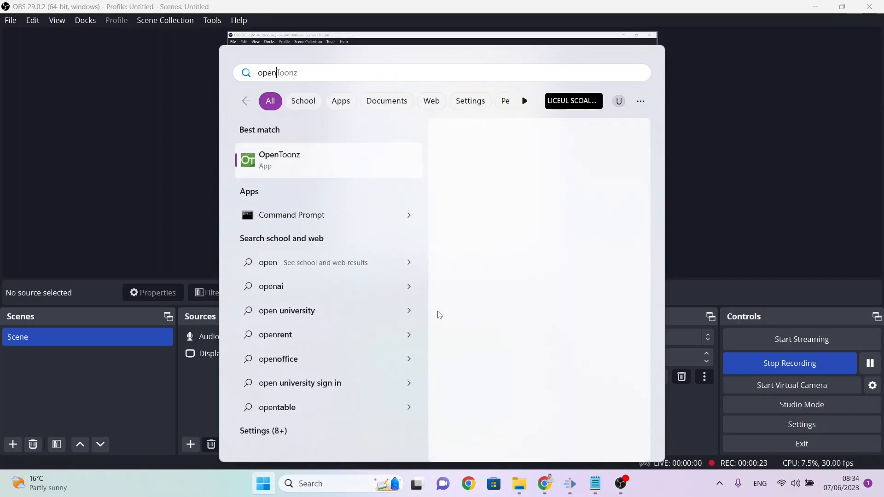
key("Return")
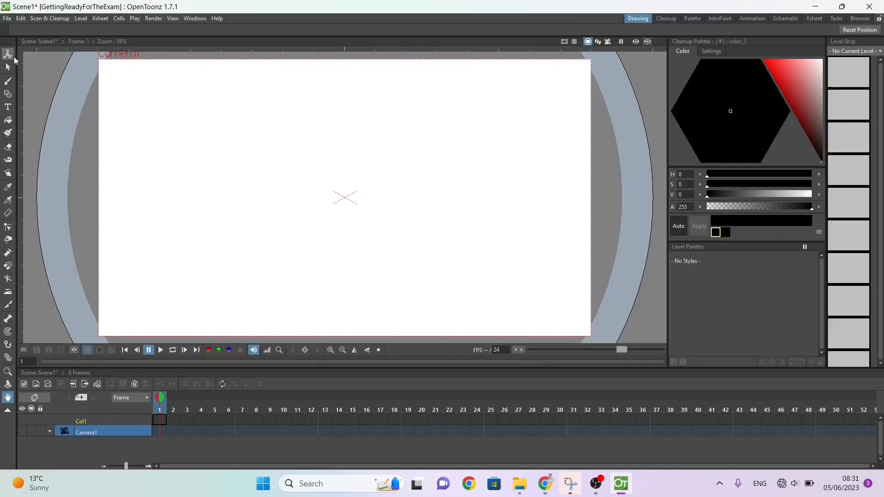
Step: Look through the drawing tools and their options, including Animate, Selection, Brush, Geometric, Fill, Tape, Finger and Style Picker
left_click(8, 67)
left_click(8, 94)
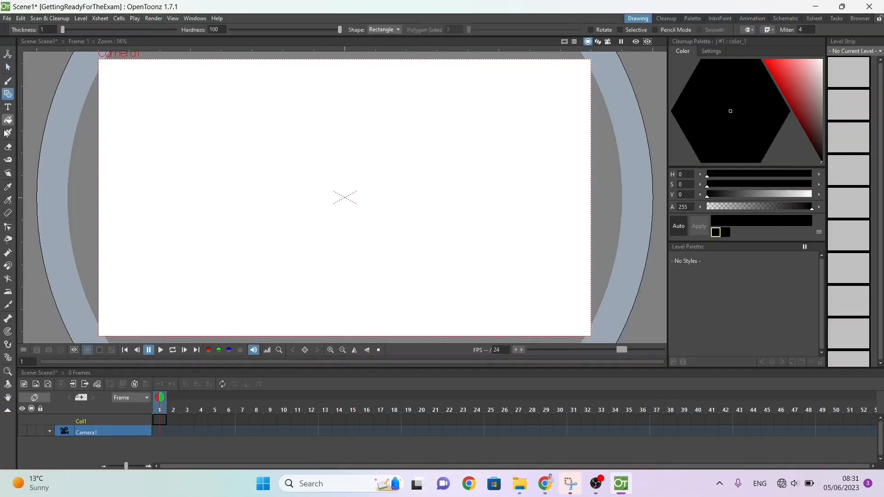
left_click(8, 120)
left_click(8, 187)
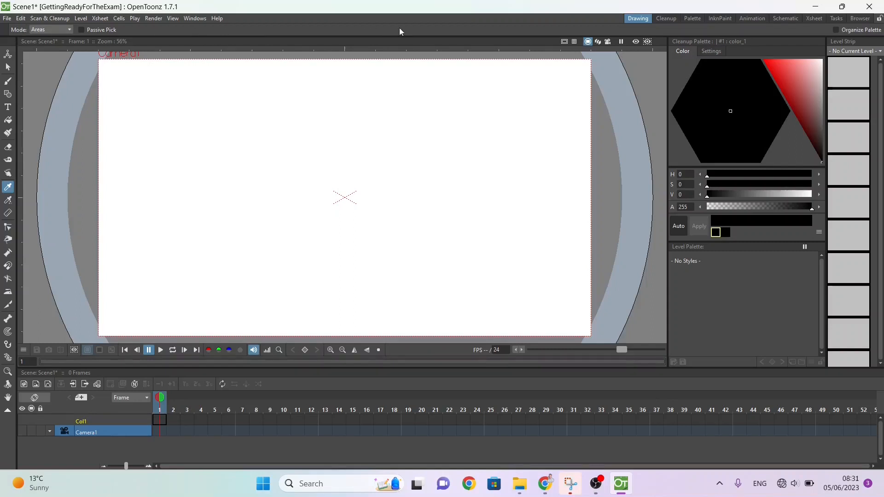
left_click(8, 54)
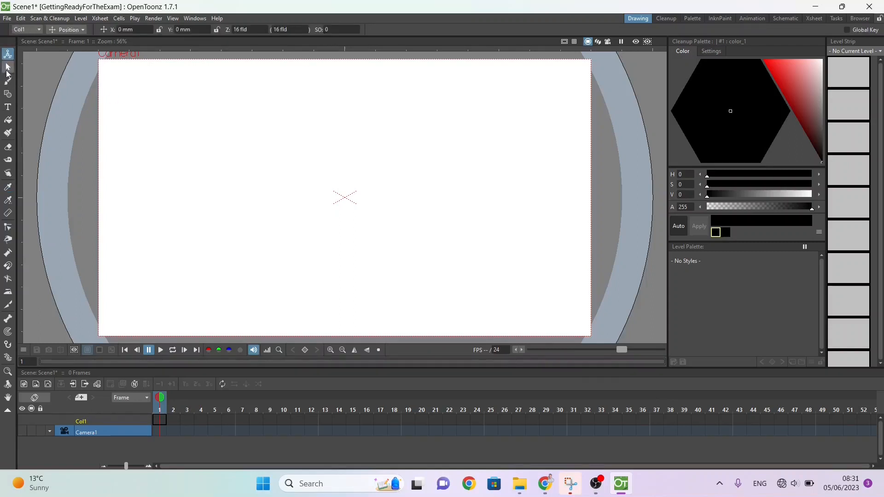
left_click(8, 68)
left_click(7, 94)
left_click(8, 119)
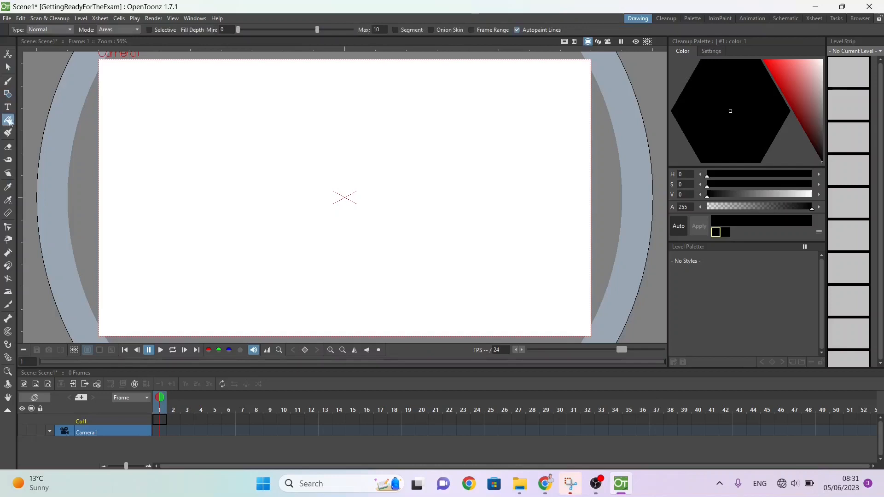
left_click(8, 160)
left_click(7, 266)
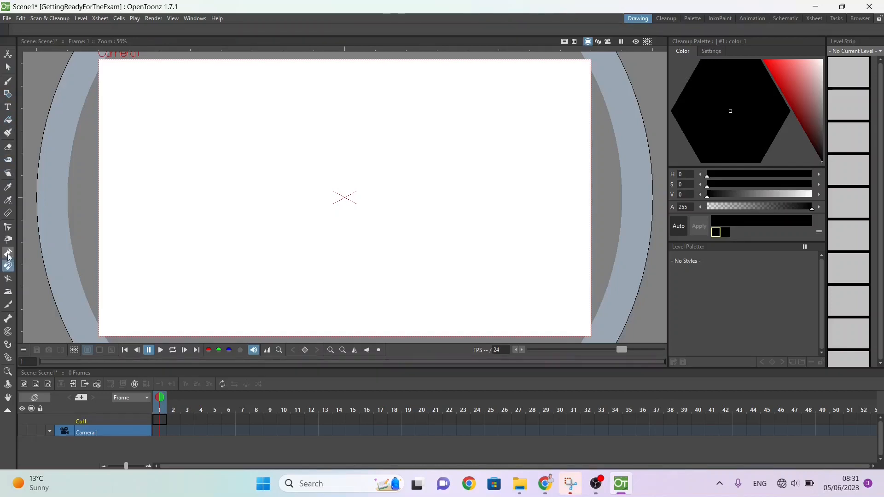
left_click(7, 227)
left_click(10, 186)
left_click(8, 172)
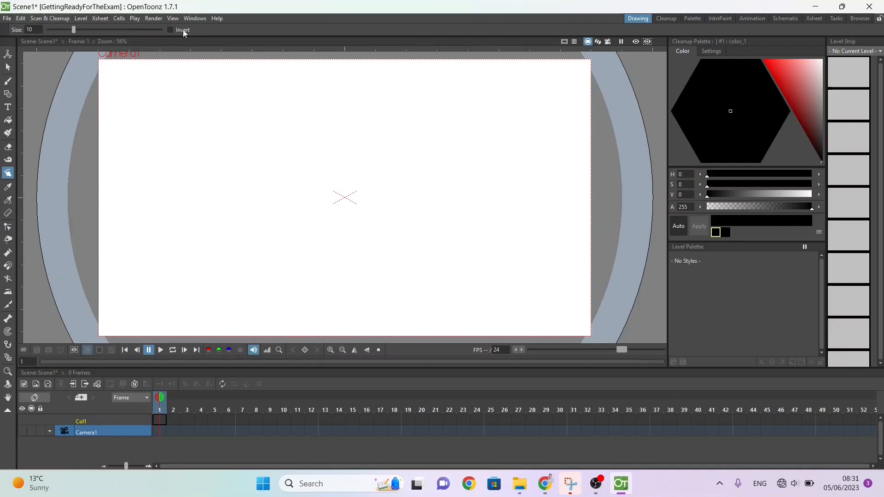
left_click(8, 67)
left_click(8, 54)
left_click(8, 81)
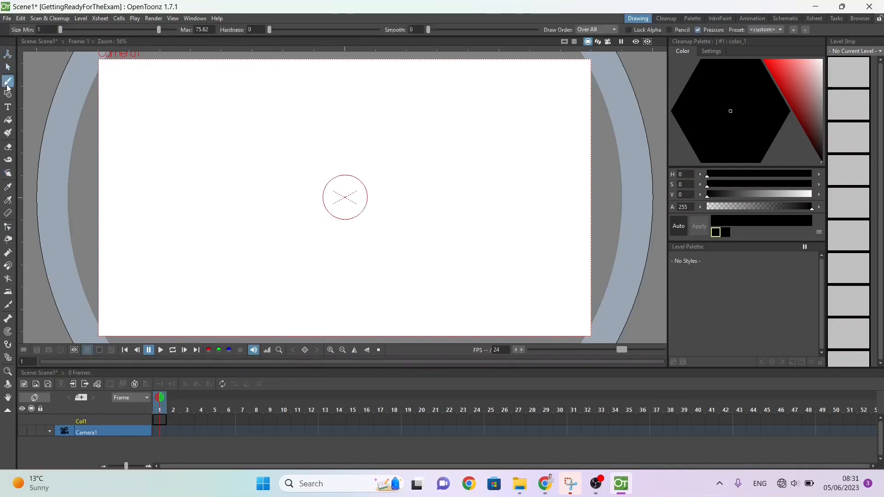
left_click(6, 185)
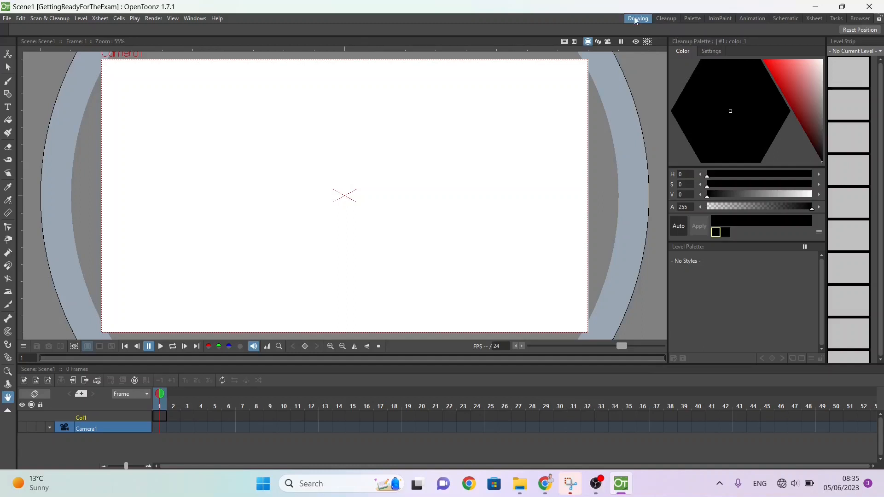
Step: Tour the Cleanup, Schematic, Xsheet, Tasks and Browser rooms and return to the Drawing room
left_click(665, 17)
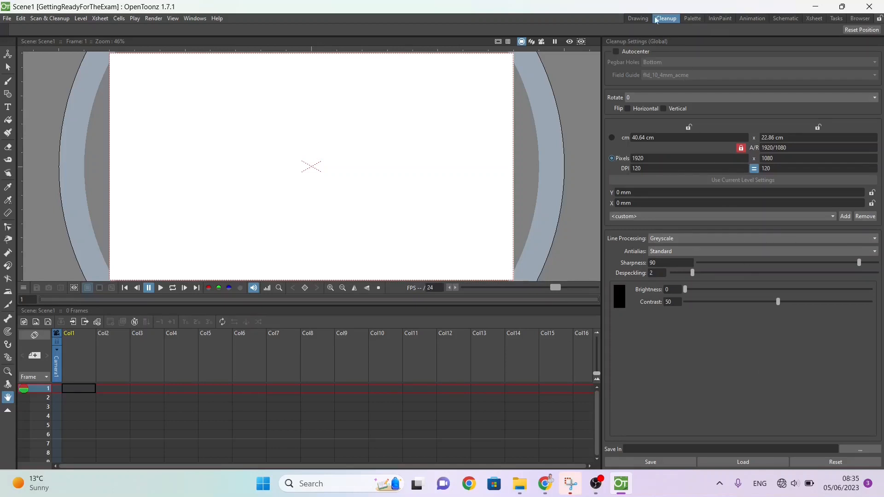
left_click(785, 17)
left_click(821, 17)
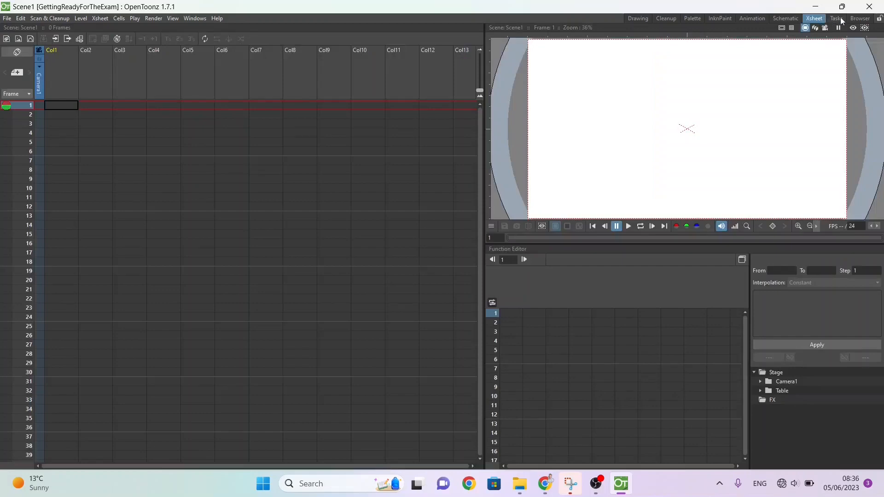
left_click(837, 18)
left_click(859, 18)
left_click(642, 19)
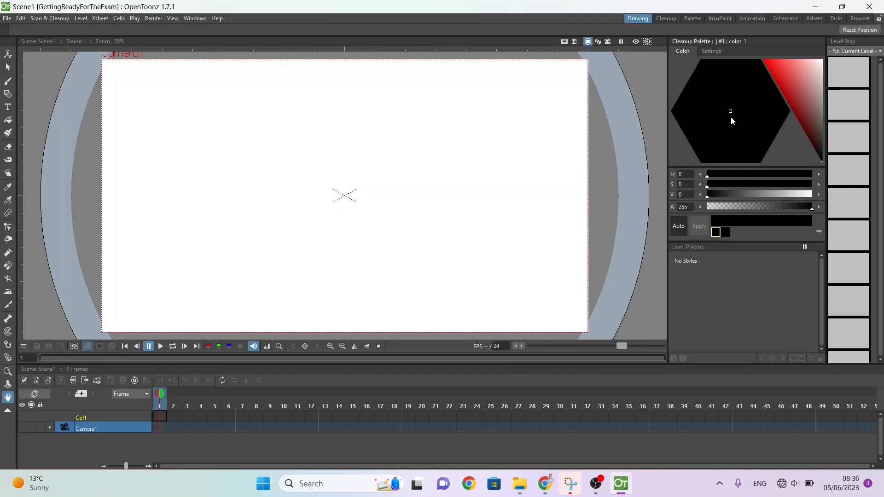
Step: Open an Xsheet panel, dock it beside the viewer, then re-dock it above the level palette and widen it
left_click(189, 20)
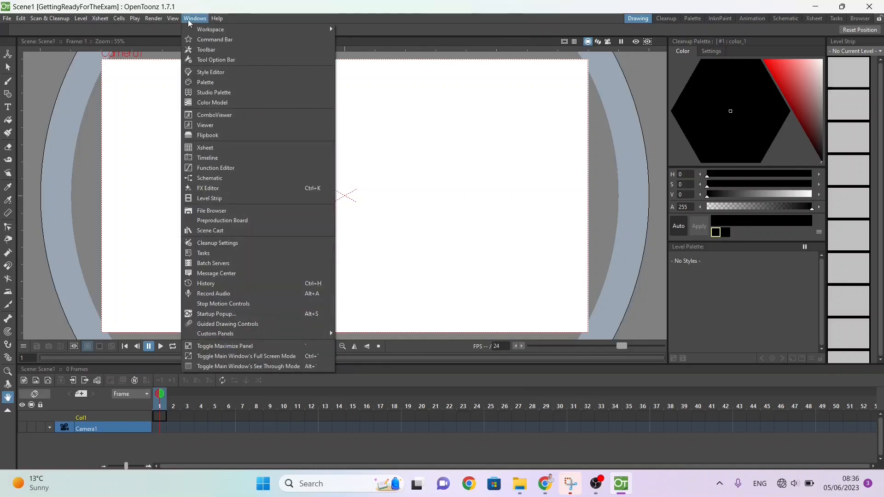
left_click(210, 148)
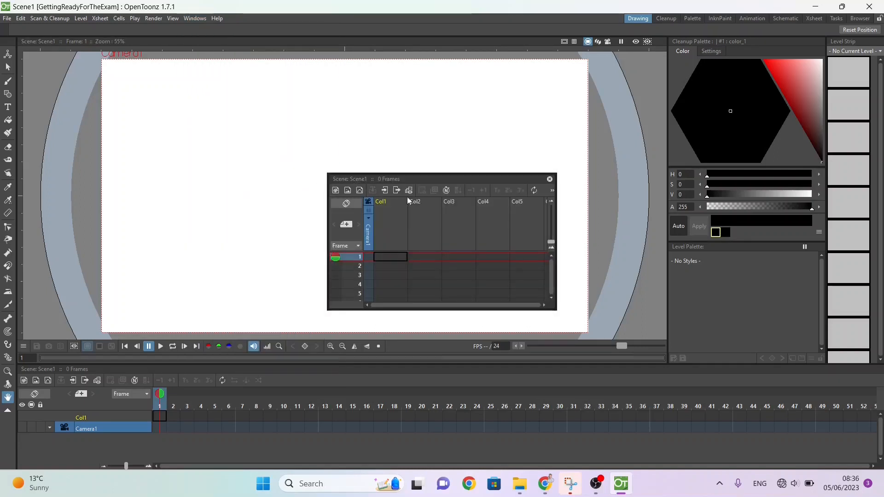
left_click_drag(418, 179, 666, 209)
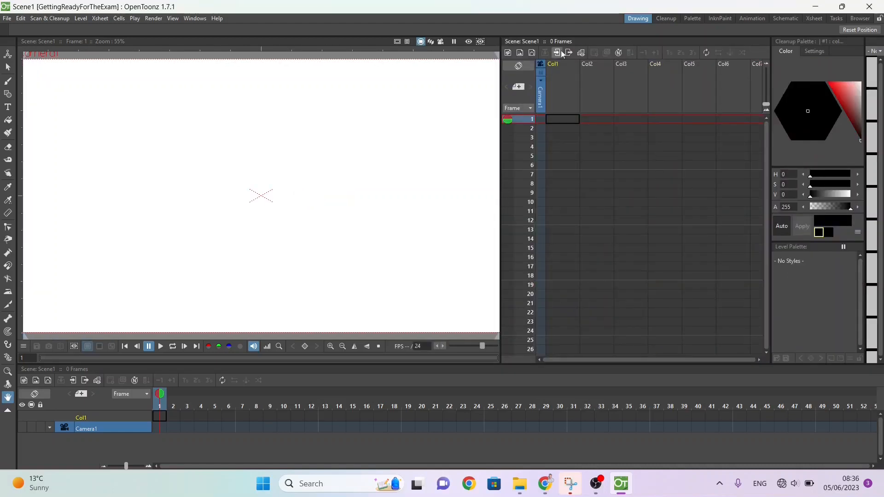
left_click_drag(564, 42, 771, 146)
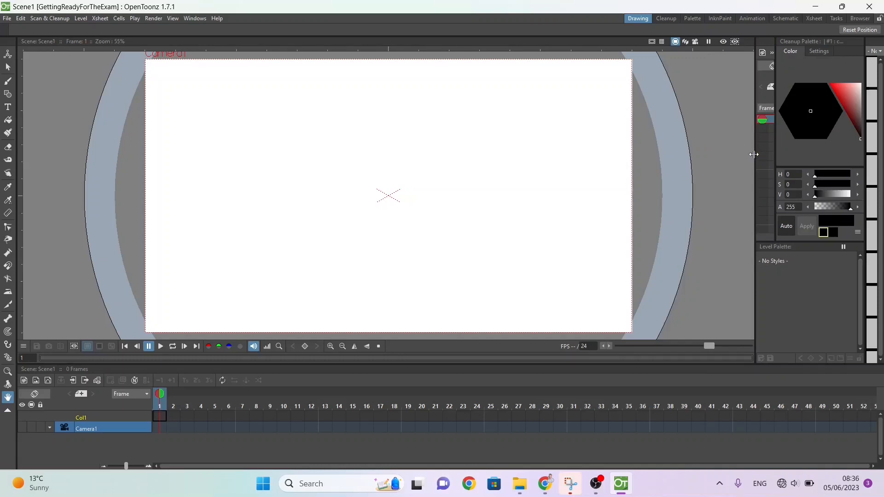
left_click_drag(753, 154, 593, 162)
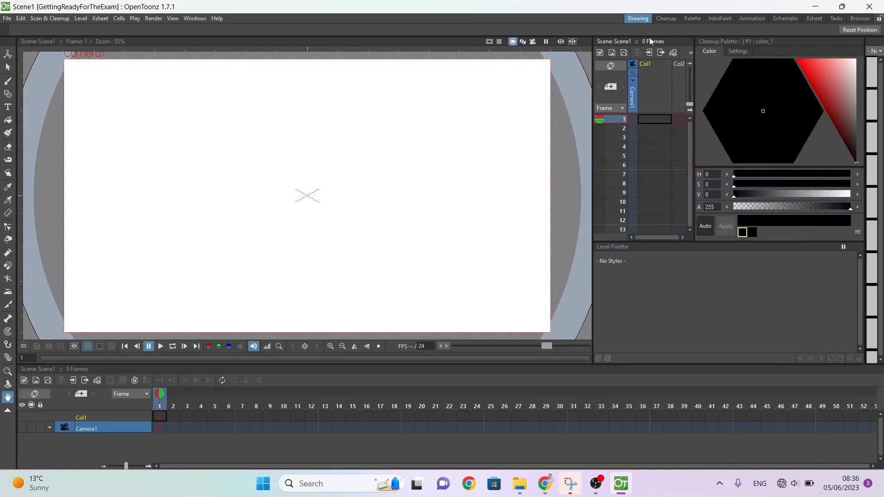
Step: Undock the Xsheet panel from the Drawing room and close it
left_click_drag(652, 43, 413, 113)
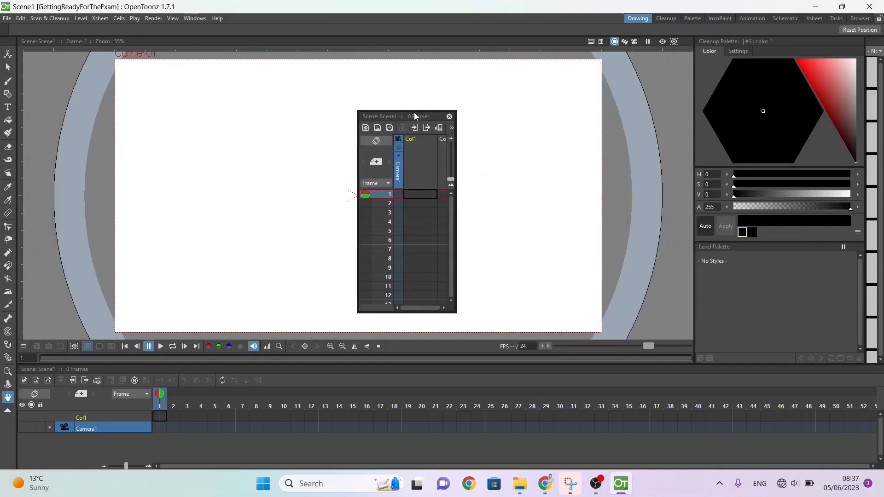
left_click(449, 117)
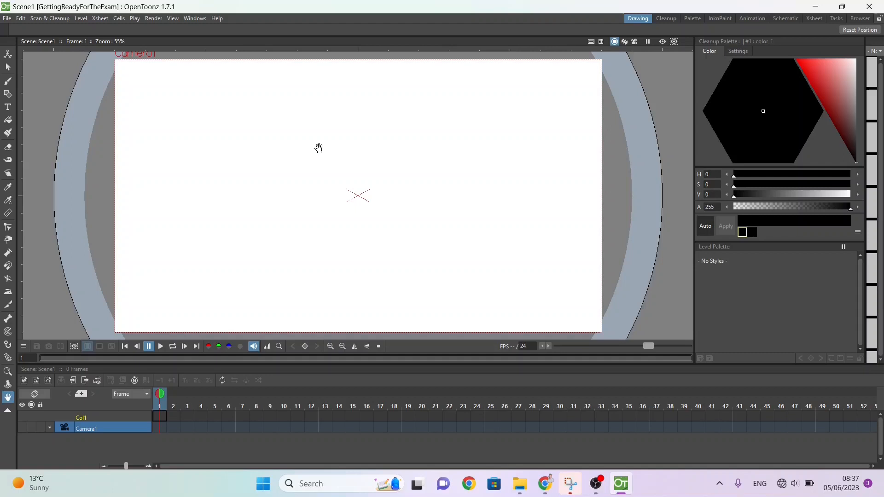
Step: Draw two curvy test strokes with the Brush tool, a thin one and a thicker one at maximum size 28.32
left_click(7, 83)
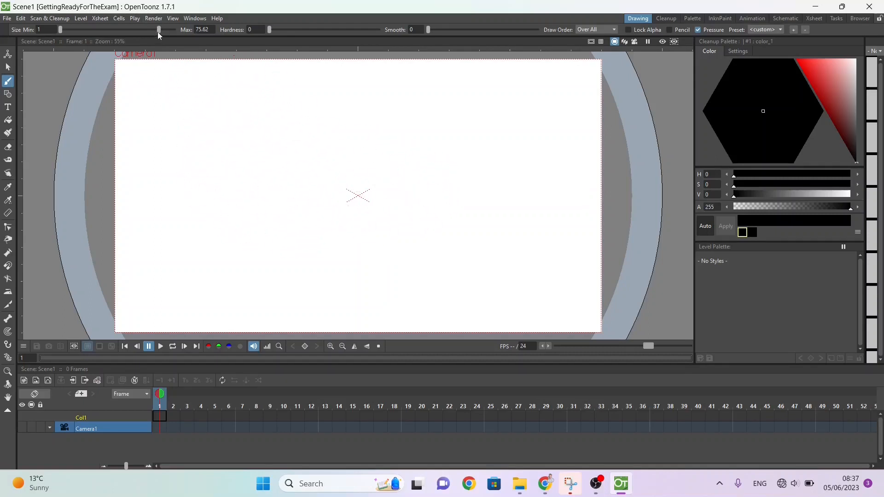
left_click_drag(158, 30, 94, 29)
mouse_move(266, 105)
left_mouse_down()
mouse_move(228, 92)
mouse_move(274, 147)
mouse_move(304, 251)
mouse_move(318, 227)
left_mouse_up()
left_click_drag(92, 29, 131, 29)
left_click_drag(389, 95, 401, 176)
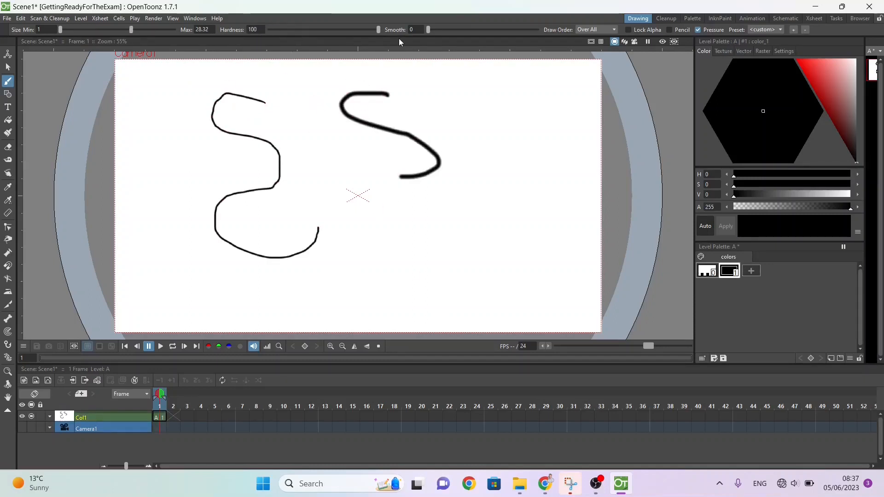
Step: Draw a wavy brush stroke at hardness 100 and a looping stroke at smoothing 50, and view the draw order options
mouse_move(562, 163)
left_mouse_down()
mouse_move(530, 198)
mouse_move(383, 266)
left_mouse_up()
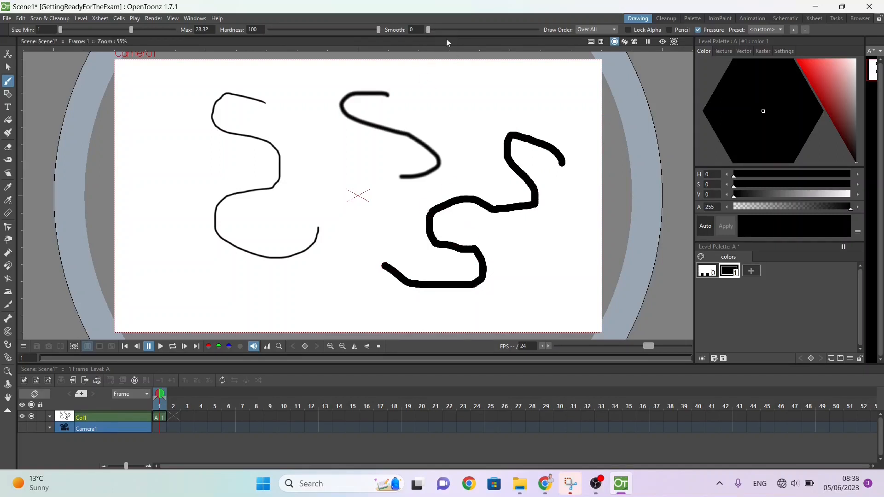
left_click_drag(428, 29, 548, 29)
mouse_move(520, 81)
left_mouse_down()
mouse_move(451, 128)
mouse_move(465, 90)
mouse_move(529, 117)
mouse_move(550, 83)
mouse_move(509, 87)
left_mouse_up()
left_click(593, 27)
left_click(592, 28)
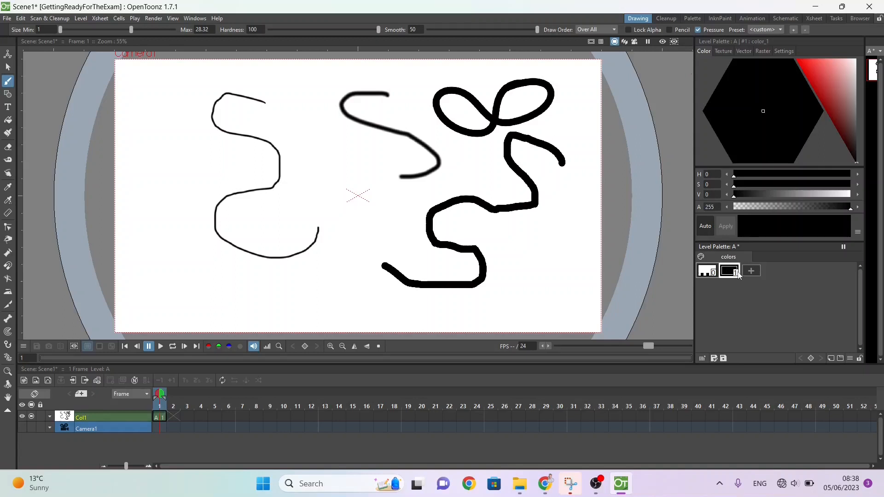
Step: Recolour the existing strokes' palette style muted red and draw a wavy stroke with a newly added green style (H 120, S 77, V 81)
left_click_drag(812, 113, 834, 78)
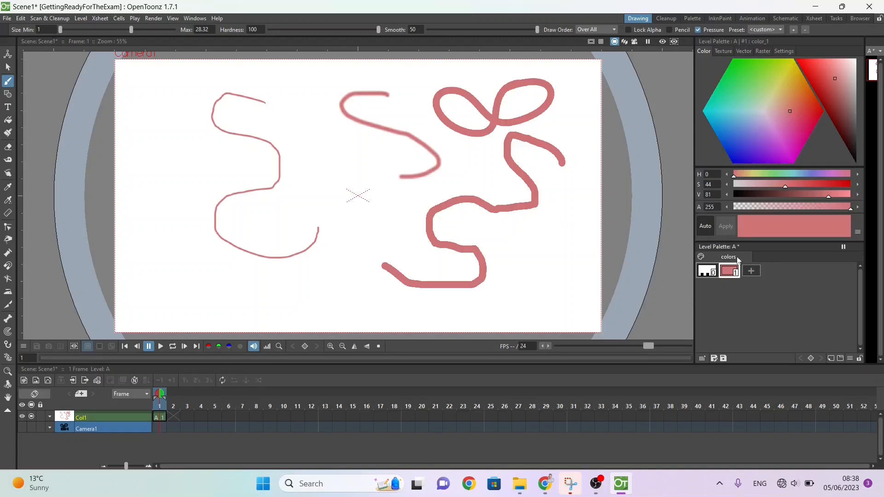
left_click(751, 271)
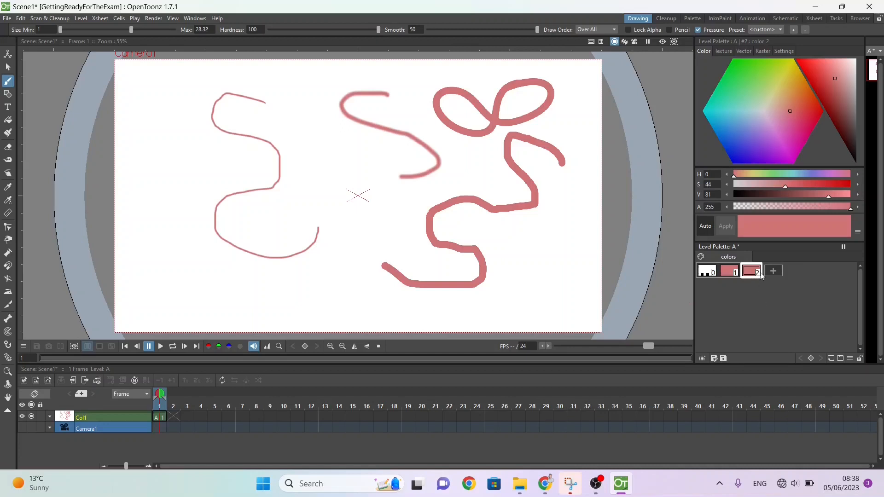
left_click(762, 77)
left_click(739, 71)
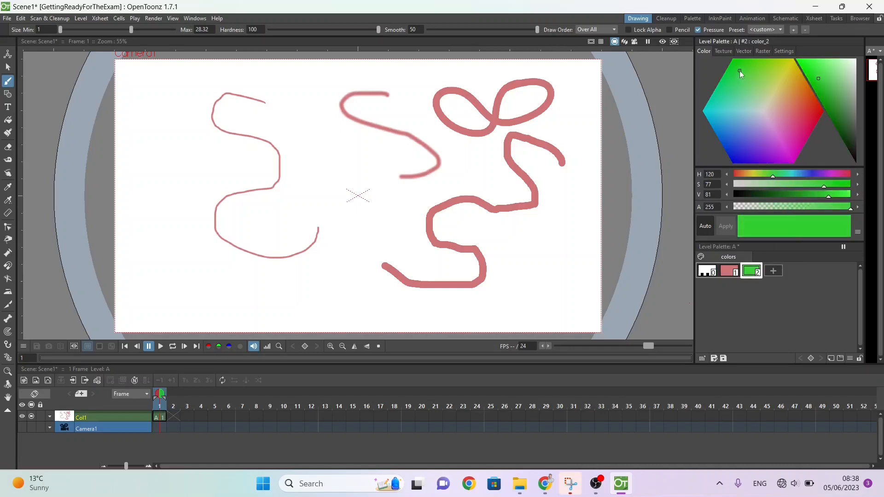
mouse_move(194, 112)
left_mouse_down()
mouse_move(159, 128)
mouse_move(189, 142)
mouse_move(203, 162)
mouse_move(153, 200)
mouse_move(132, 200)
mouse_move(155, 237)
mouse_move(190, 225)
mouse_move(172, 273)
left_mouse_up()
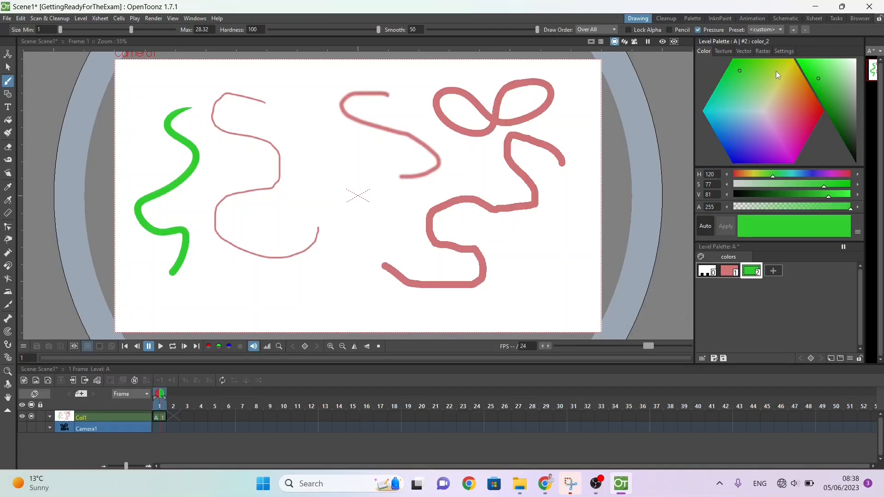
mouse_move(808, 111)
left_mouse_down()
mouse_move(754, 81)
mouse_move(727, 126)
mouse_move(761, 157)
mouse_move(733, 160)
left_mouse_up()
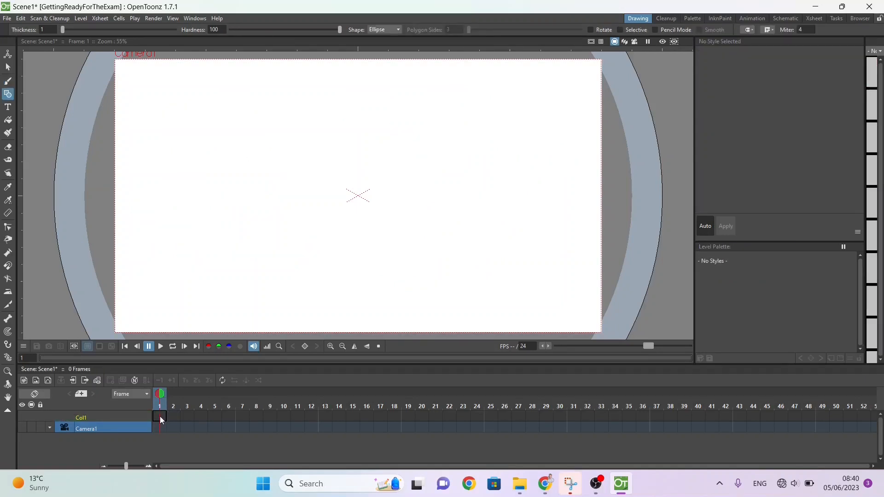
Step: Create a new level named Vector of type Toonz Vector Level in frame 1 of Col1
left_click(159, 416)
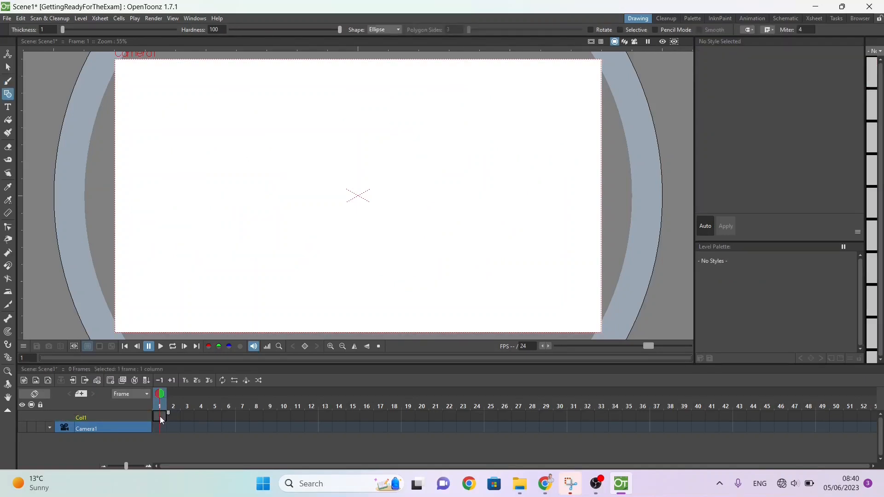
right_click(162, 419)
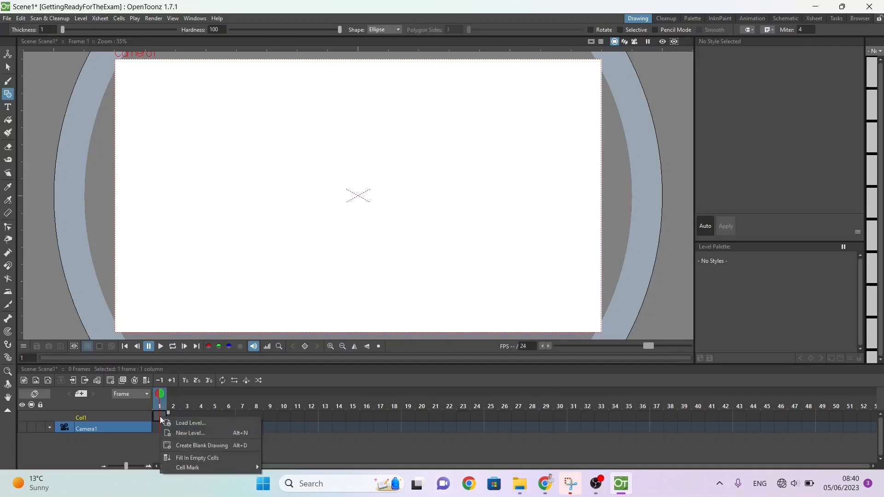
left_click(191, 432)
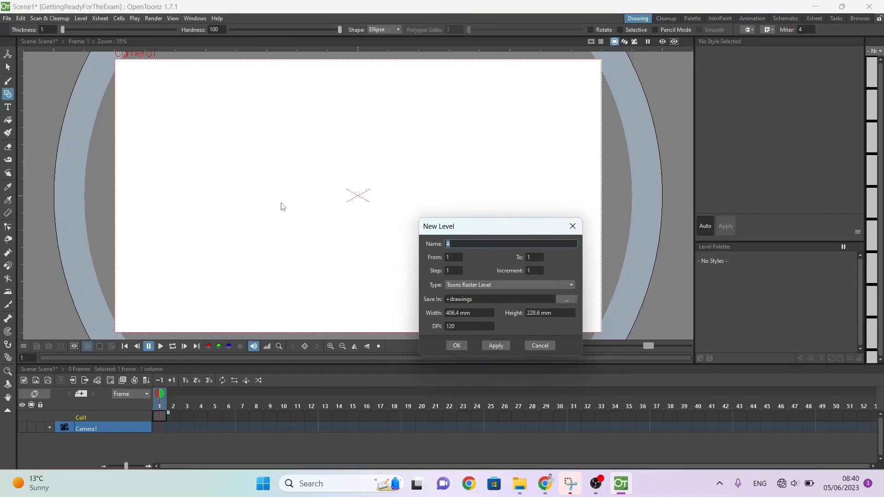
type("Background")
left_click(515, 285)
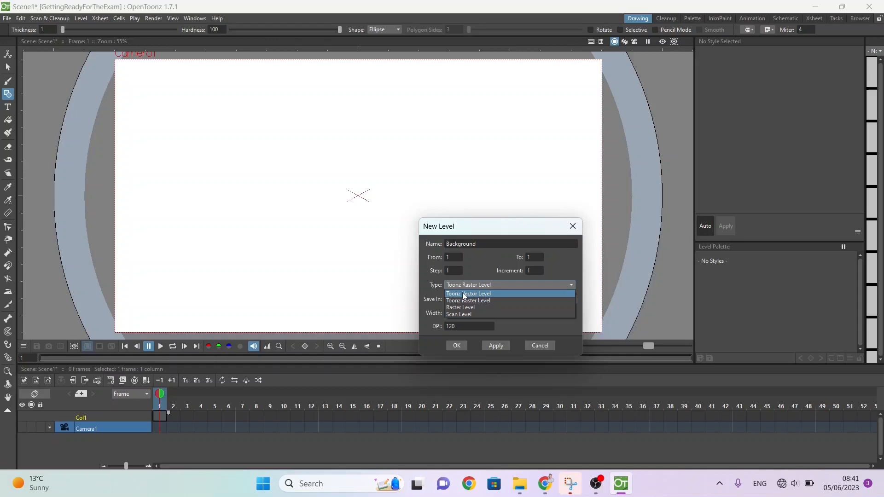
left_click(464, 295)
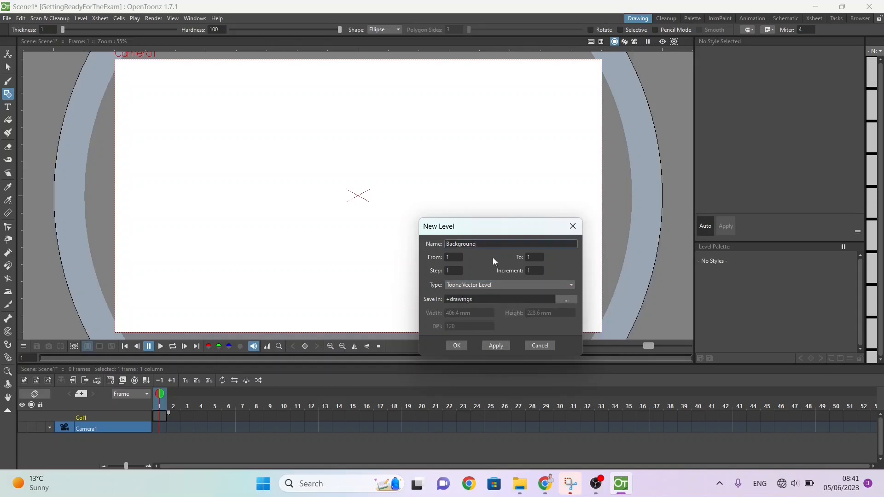
left_click_drag(495, 245, 249, 200)
type("Vector")
left_click(456, 347)
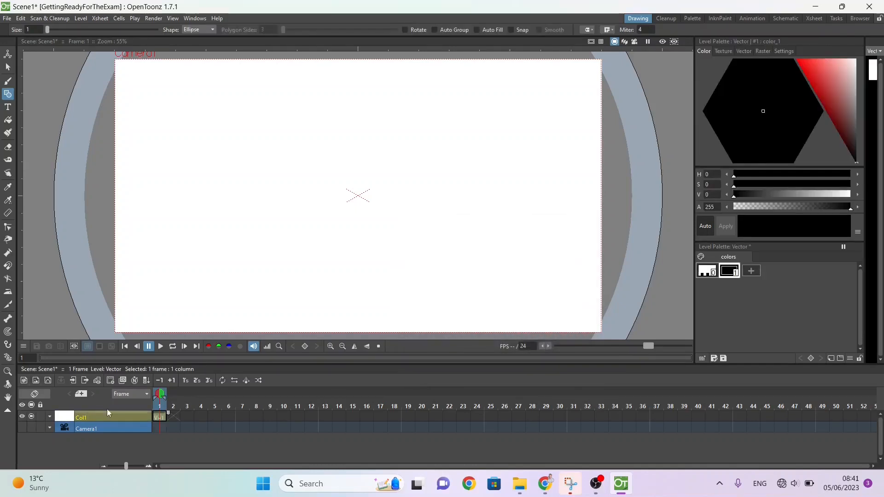
Step: Create a new level named Raster of type Toonz Raster Level, with its drawing in frame 1
right_click(161, 418)
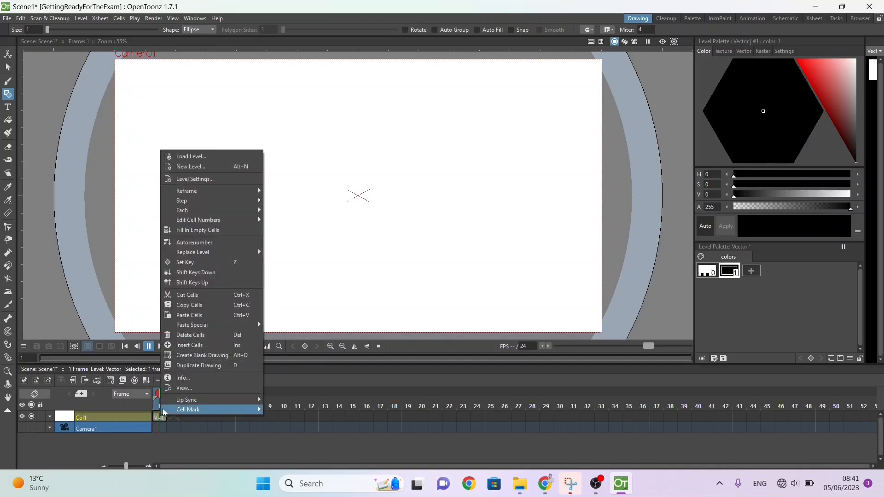
left_click(198, 167)
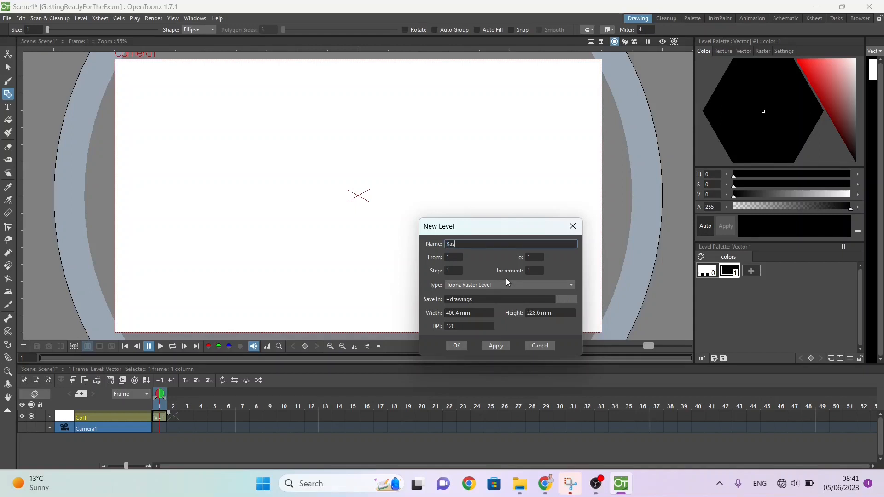
type("ter")
left_click(457, 345)
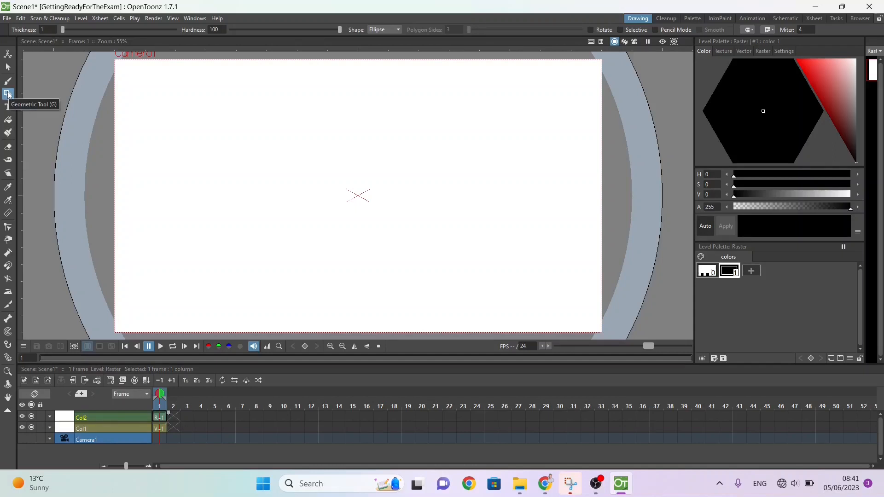
Step: With the Geometric tool's Polygon shape, try a four-sided polygon on the Raster level, undo it, and draw a six-sided one
left_click(376, 30)
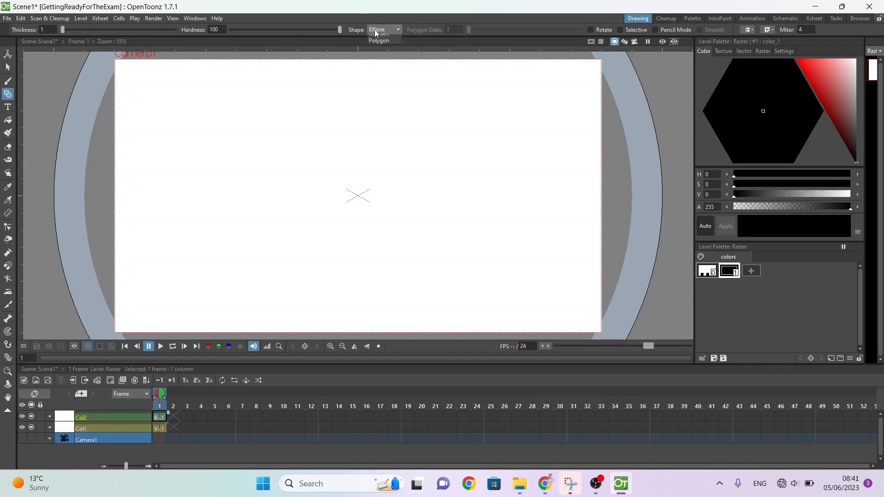
left_click(378, 88)
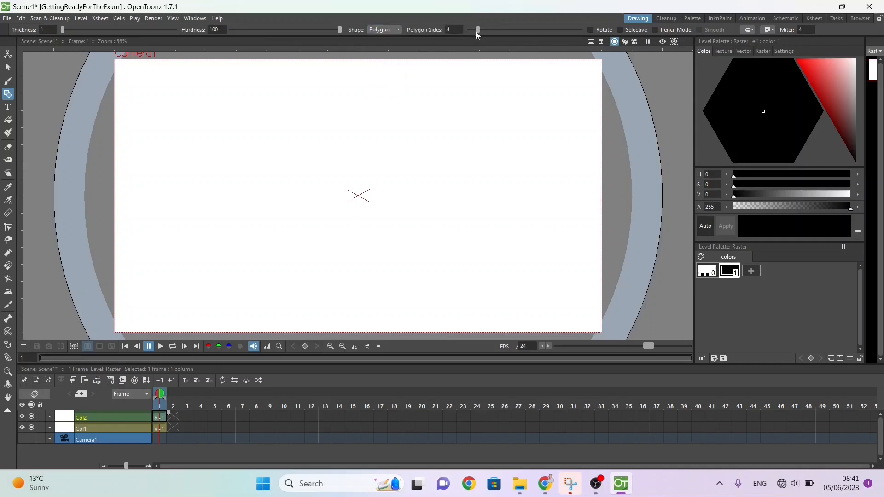
left_click_drag(267, 100, 308, 119)
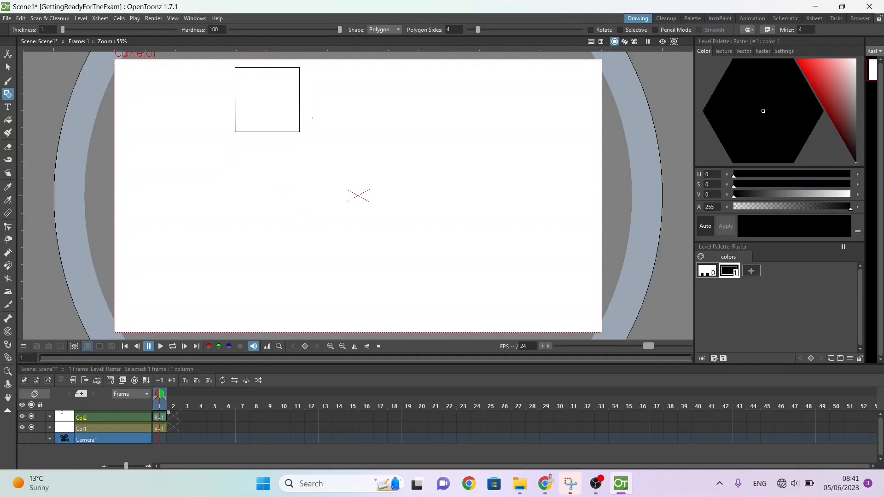
key("ctrl+z")
left_click_drag(478, 29, 487, 29)
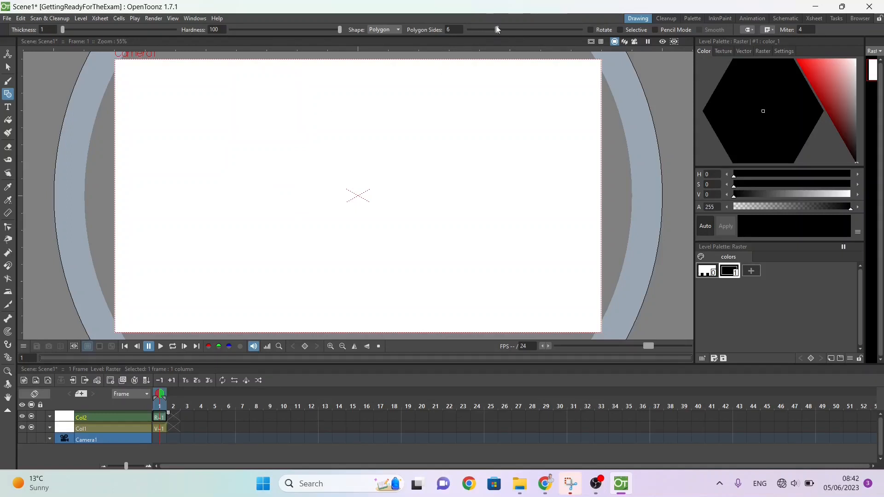
left_click_drag(283, 126, 326, 155)
Step: On the Vector level, try and undo an ellipse, and draw a six-sided polygon beside the raster hexagon with the Geometric tool
left_click(159, 428)
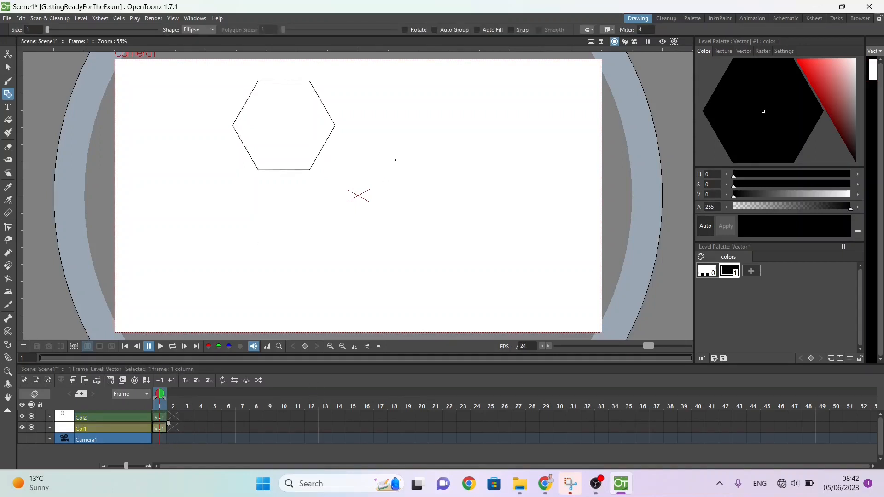
left_click_drag(391, 124, 435, 159)
key("ctrl+z")
left_click(194, 31)
left_click(192, 87)
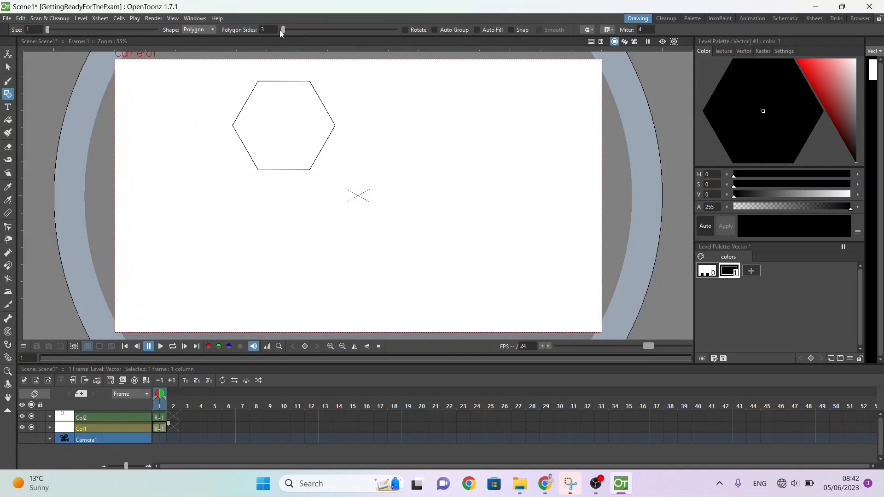
left_click_drag(283, 30, 312, 29)
left_click_drag(435, 149, 453, 197)
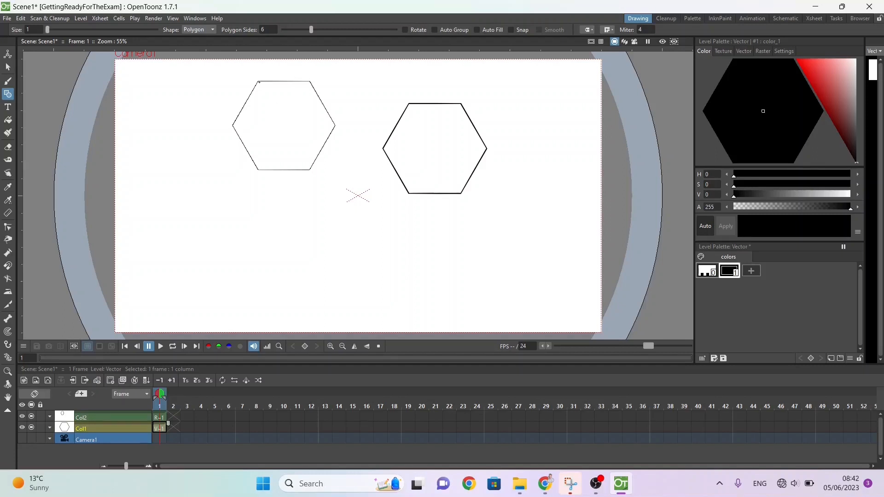
Step: Reshape the Vector level's hexagon into an irregular outline by moving all six of its corners with the Control Point Editor tool
left_click(7, 228)
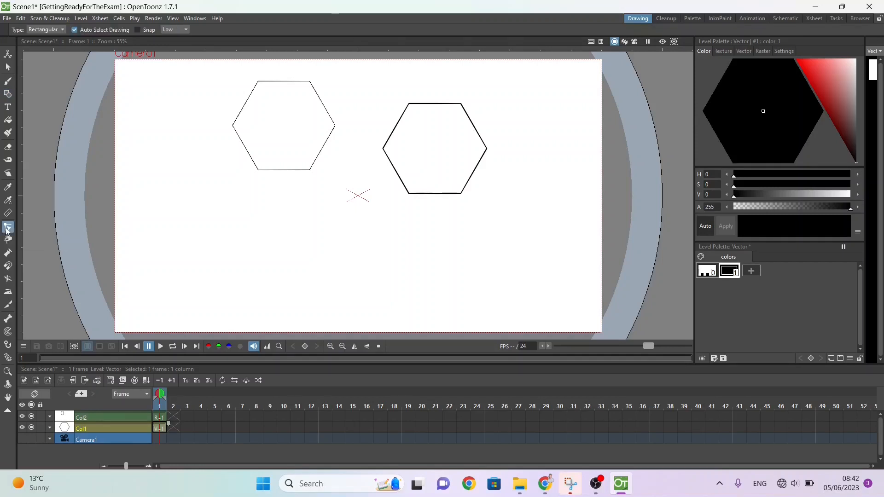
left_click(386, 156)
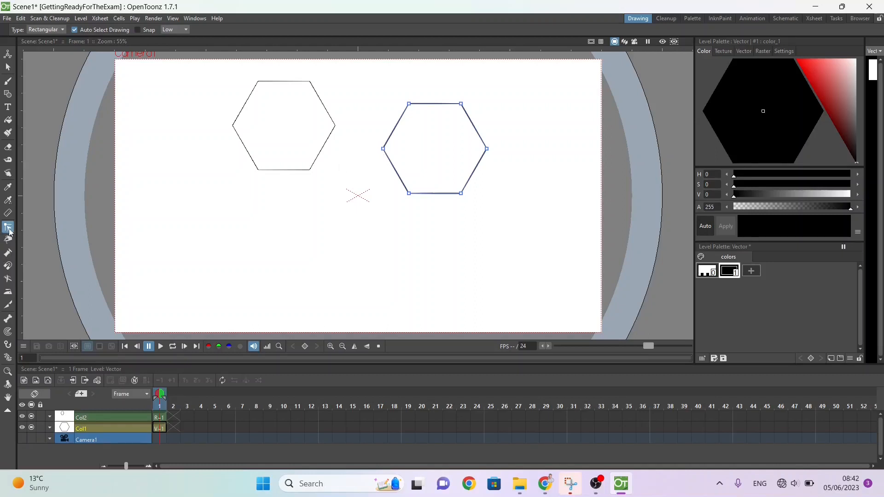
mouse_move(382, 152)
left_mouse_down()
mouse_move(385, 121)
mouse_move(370, 144)
mouse_move(419, 153)
mouse_move(375, 130)
mouse_move(382, 162)
left_mouse_up()
mouse_move(410, 195)
left_mouse_down()
mouse_move(436, 222)
mouse_move(413, 192)
mouse_move(405, 204)
left_mouse_up()
left_click_drag(460, 194, 483, 203)
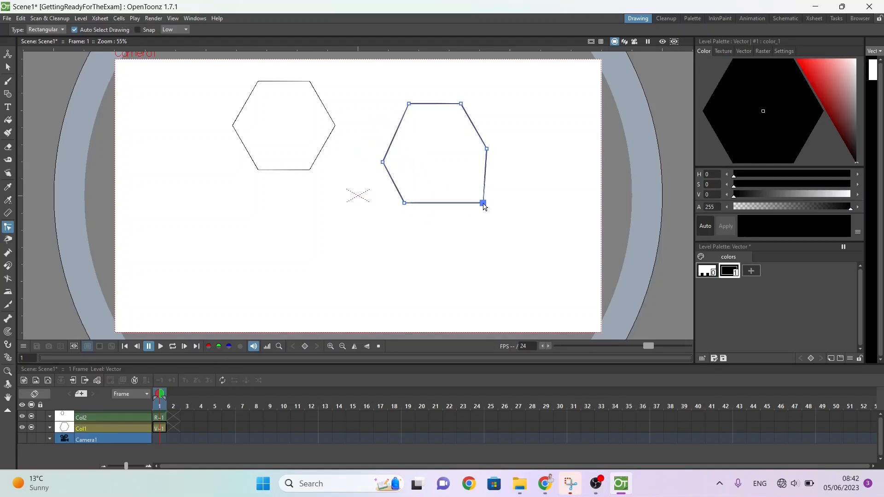
left_click_drag(486, 148, 501, 130)
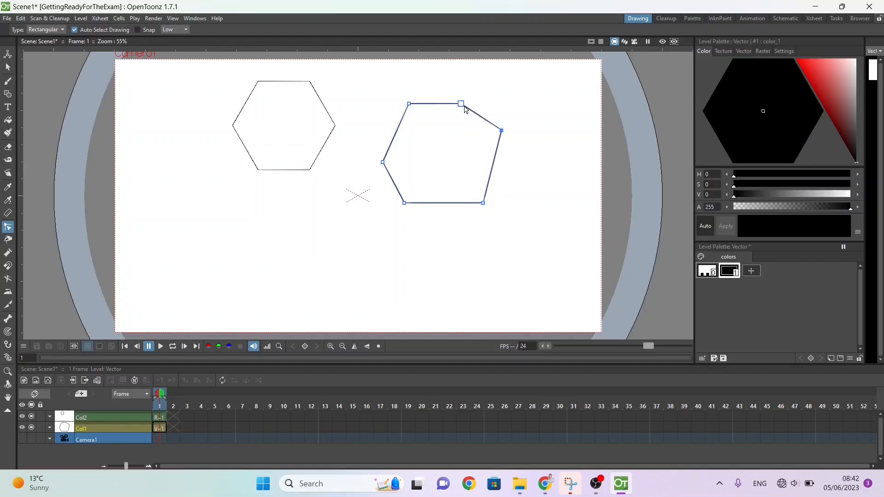
left_click_drag(461, 105, 466, 88)
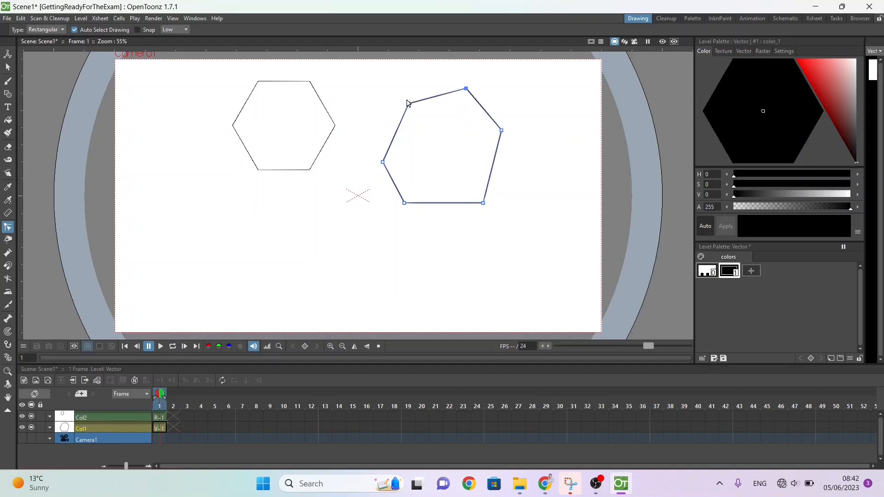
left_click_drag(407, 103, 396, 94)
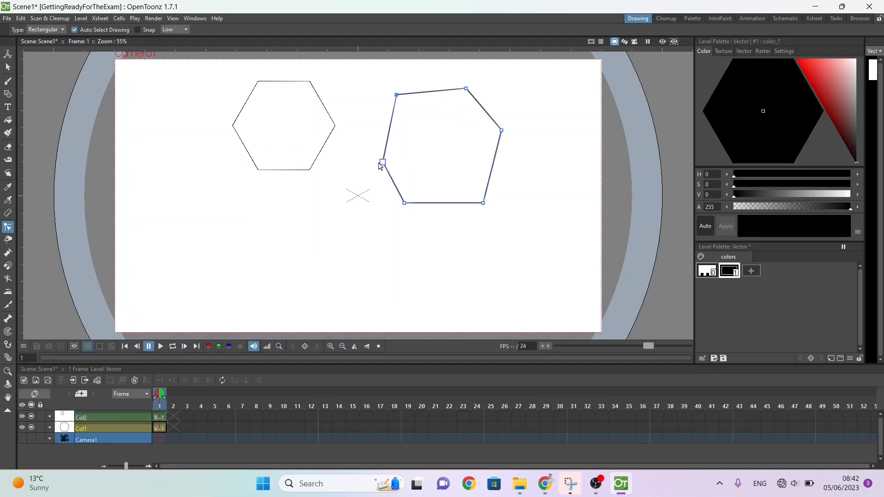
left_click_drag(383, 162, 388, 157)
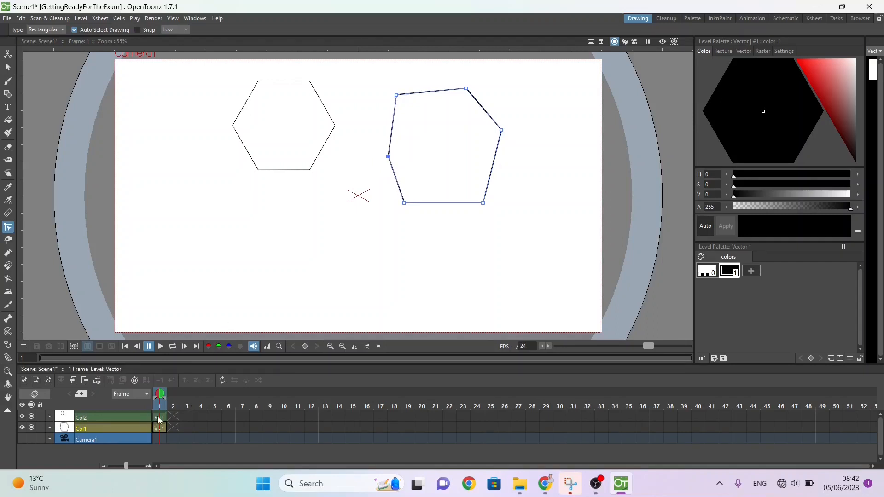
Step: Try to edit the Raster level's hexagon with the Control Point Editor tool
left_click(157, 417)
left_click(337, 121)
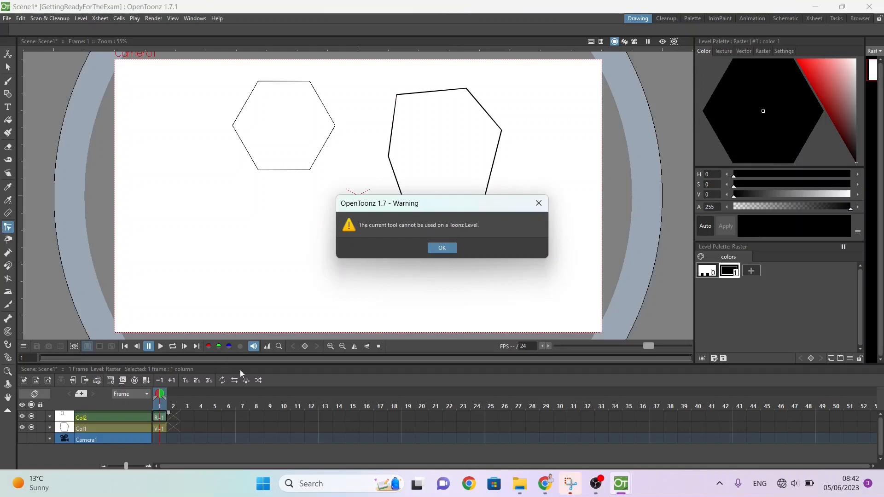
left_click(442, 248)
Step: Return to the Vector level and move its polygon's lower-left corner slightly inward with the Control Point Editor tool
left_click(158, 428)
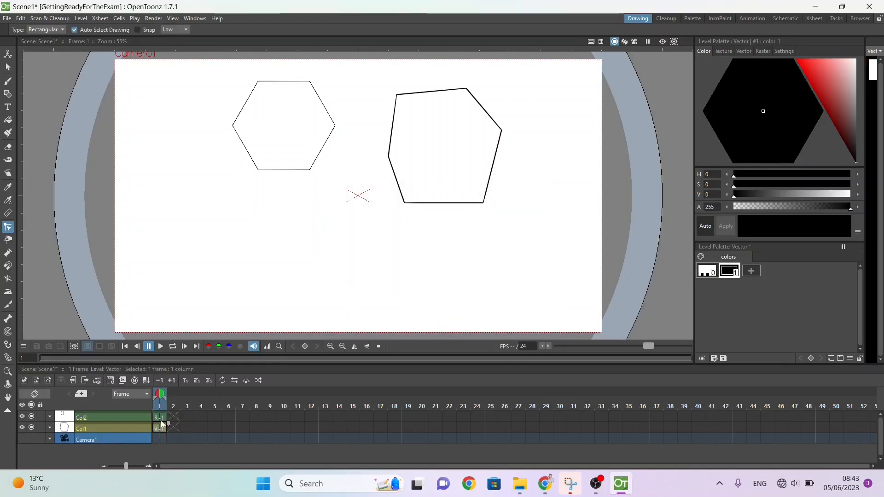
left_click(161, 419)
left_click(162, 428)
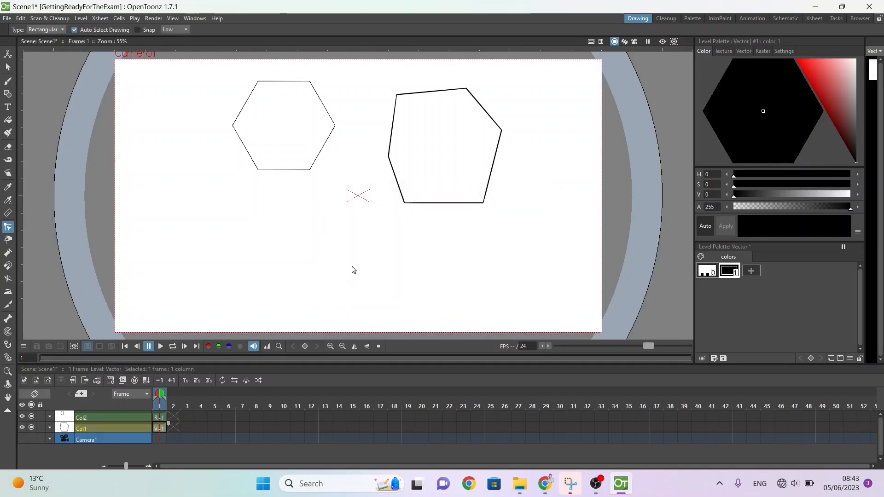
left_click(405, 202)
left_click_drag(404, 202, 423, 212)
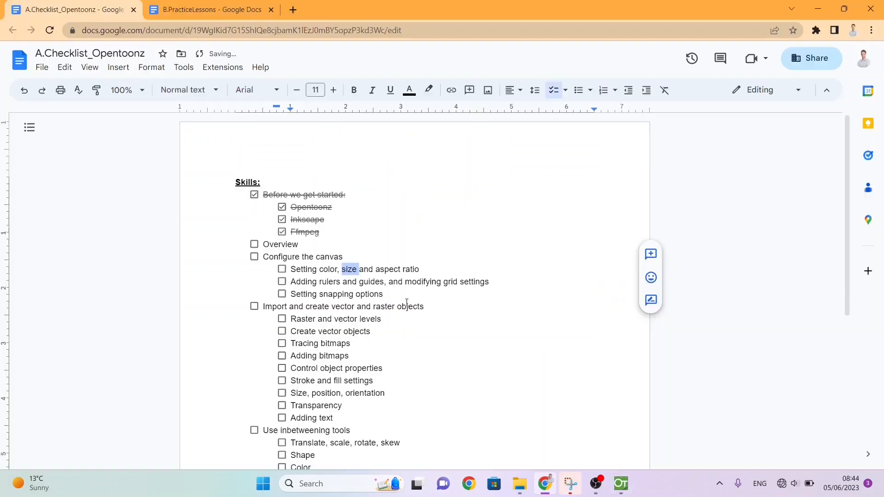
Step: Switch to Google Docs, tick Overview in the skills checklist, and rename the B.PracticeLessons document as B.PracticeExercises
left_click(254, 245)
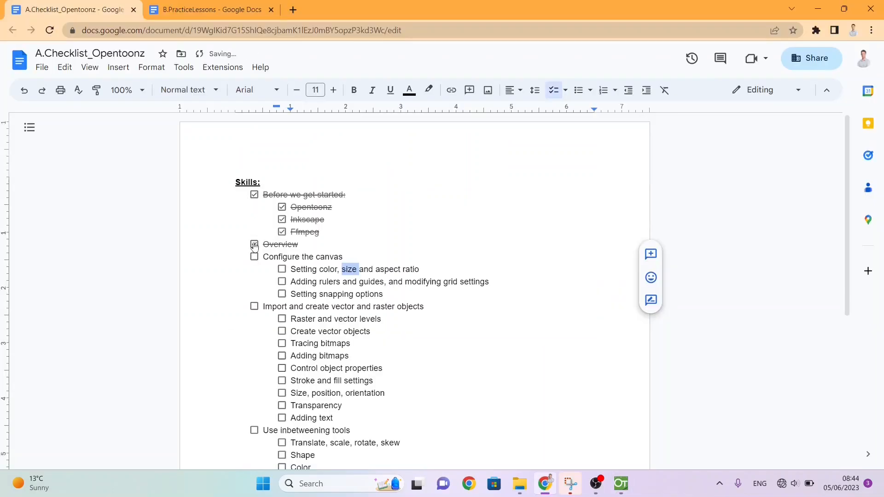
left_click(227, 8)
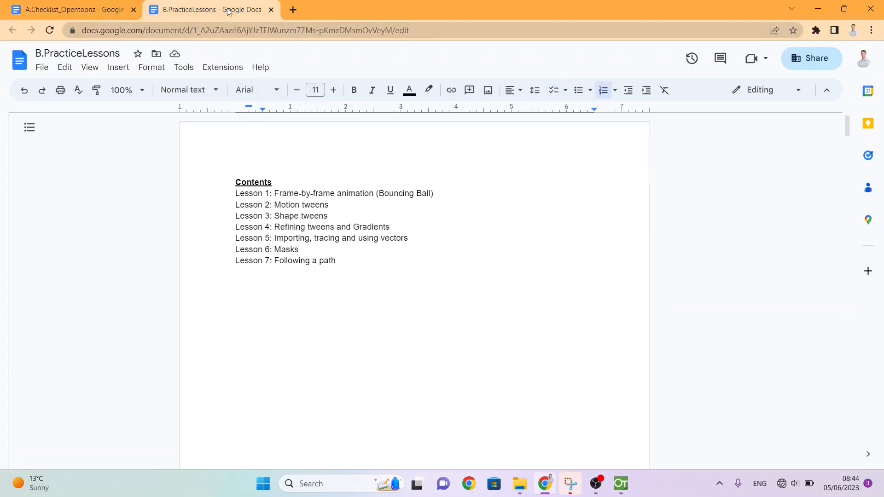
double_click(83, 53)
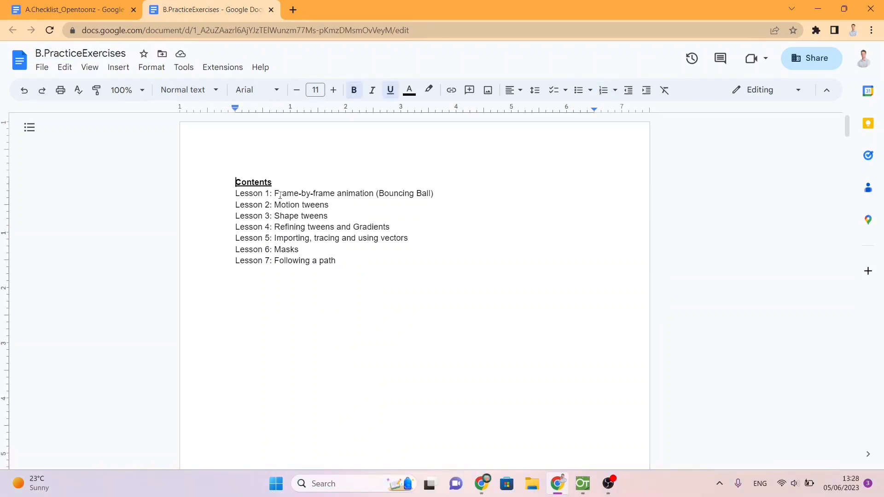
Step: Find and read the instructions for Lesson 1: Frame-by-frame in the practice exercises document
left_click_drag(280, 194, 331, 194)
scroll(331, 194, "down", 10)
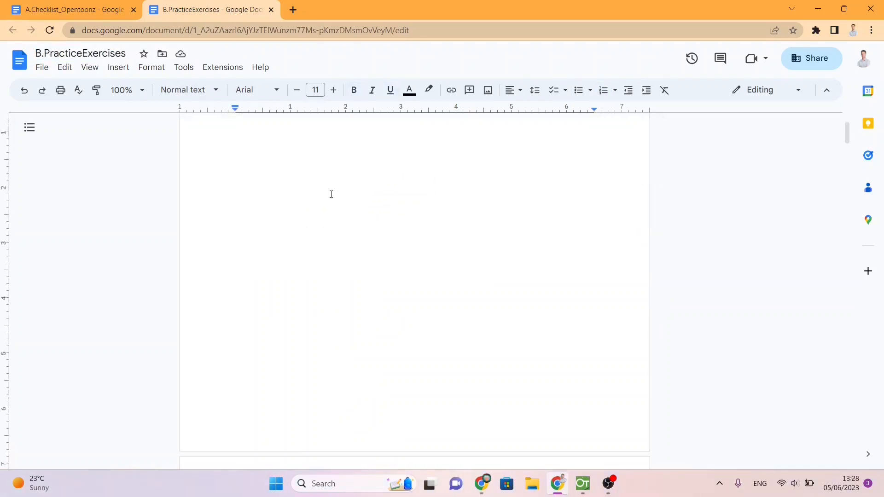
scroll(331, 194, "down", 1)
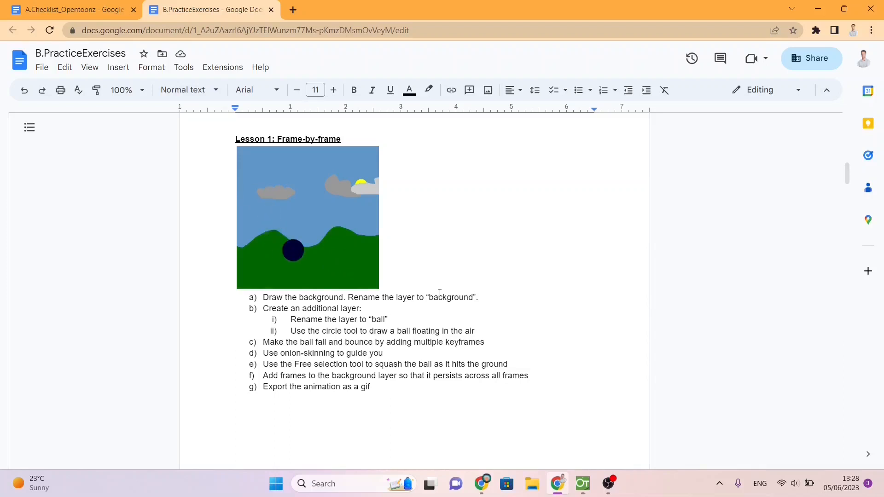
Step: Switch to OpenToonz and create a new project named Lesson1 in the project root with the default subfolders
left_click(583, 484)
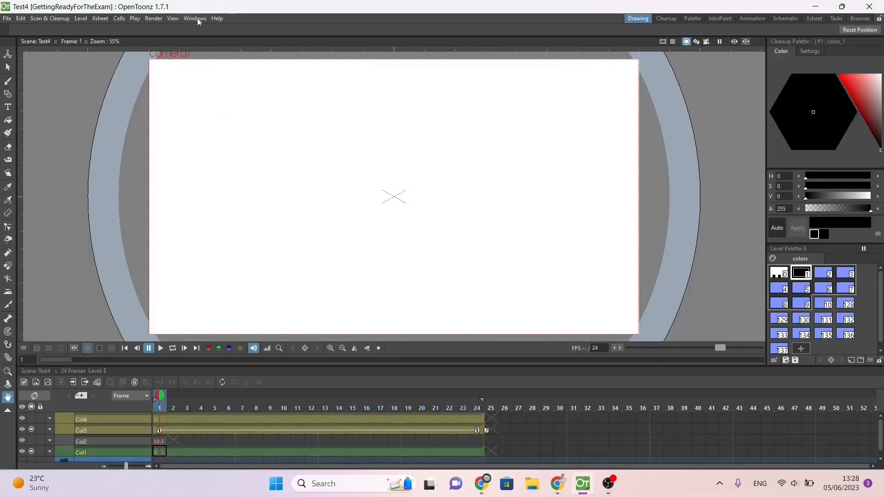
left_click(6, 19)
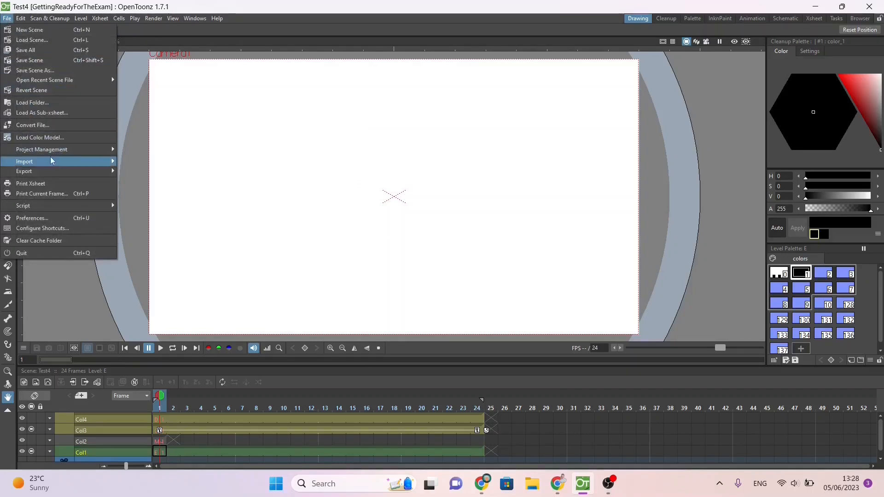
mouse_move(47, 152)
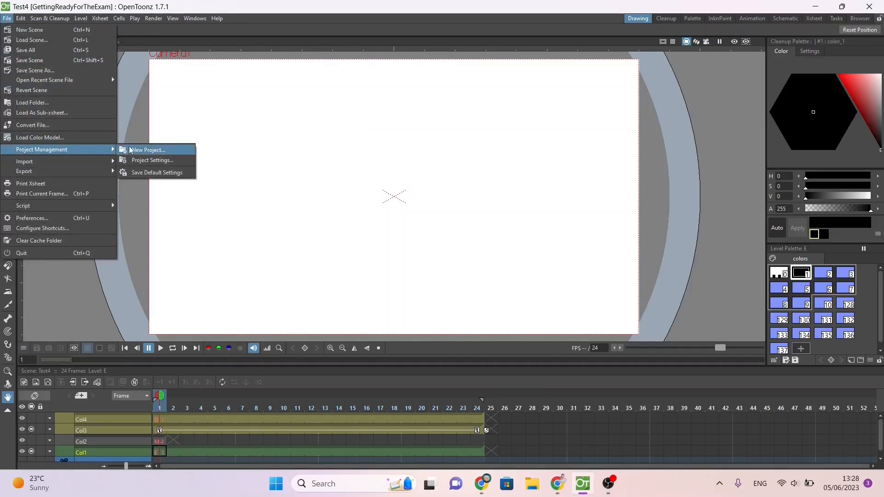
left_click(146, 150)
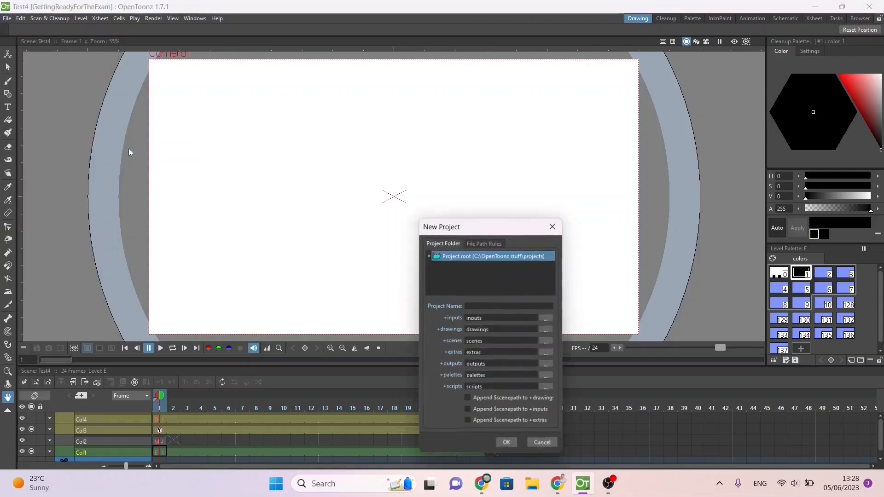
left_click(492, 306)
type("Les")
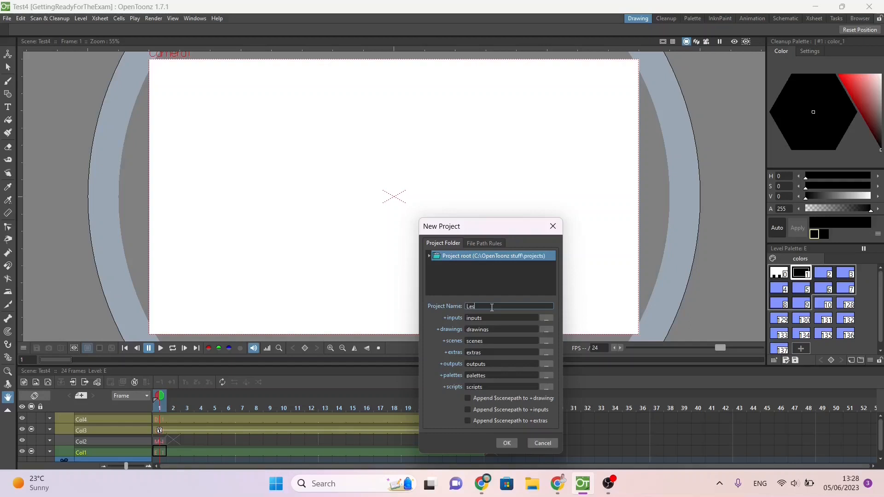
type("son1")
left_click(507, 442)
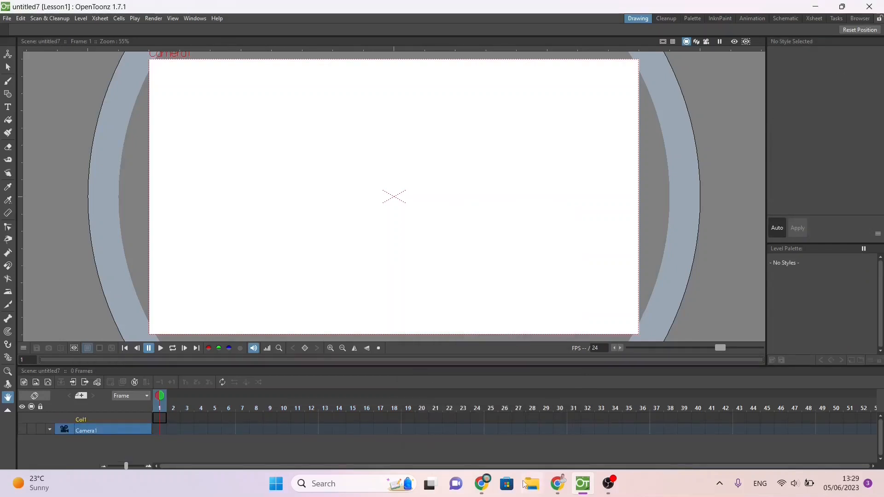
Step: Switch to File Explorer, open WorkingFolder on the Desktop, and permanently delete all the files in it
left_click(532, 486)
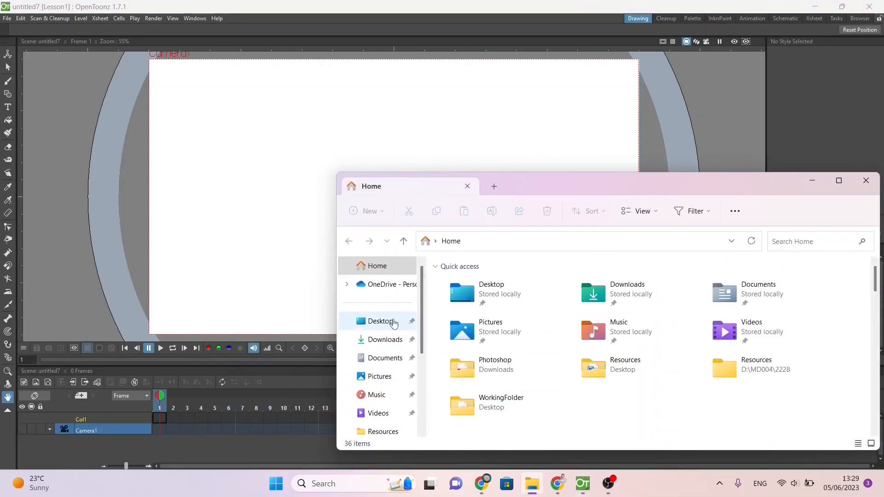
left_click(394, 323)
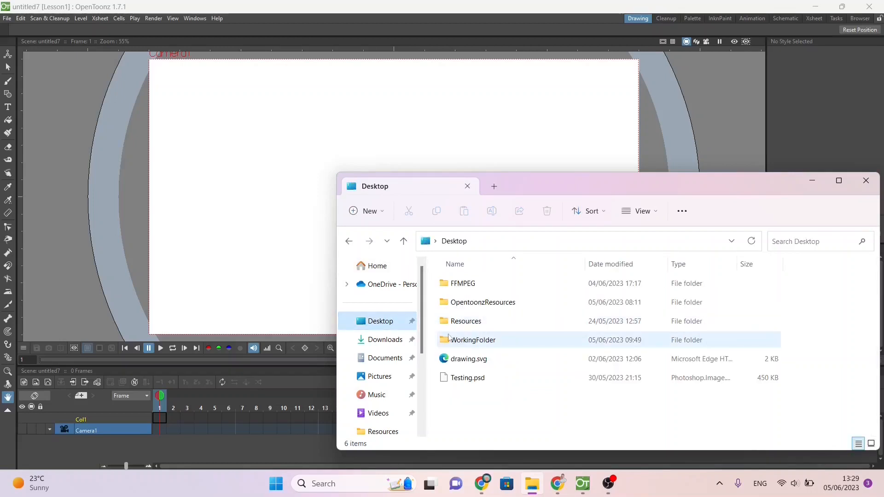
double_click(491, 342)
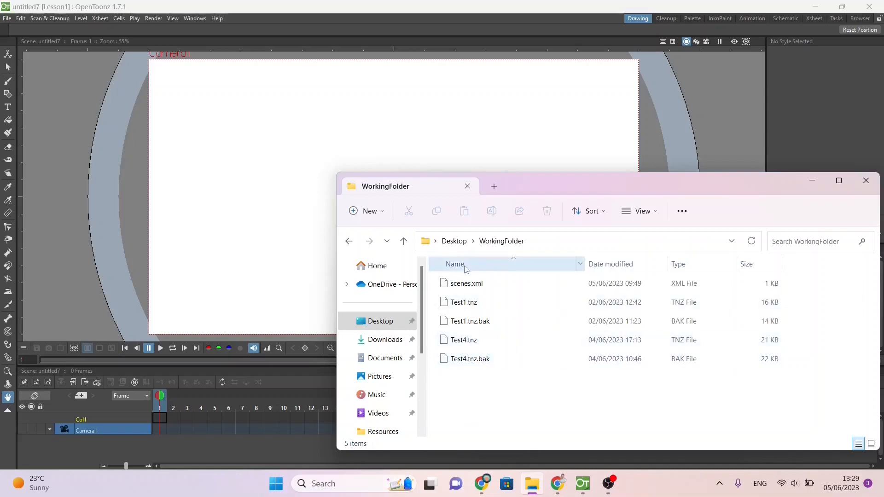
left_click(468, 282)
key("shift+Down")
key("shift+Down")
key("shift+Down")
key("shift+Down")
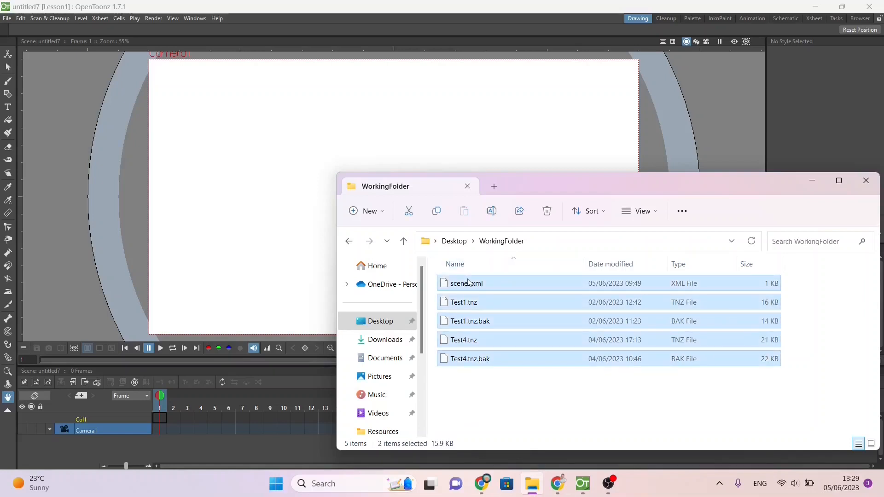
key("shift+Delete")
key("Return")
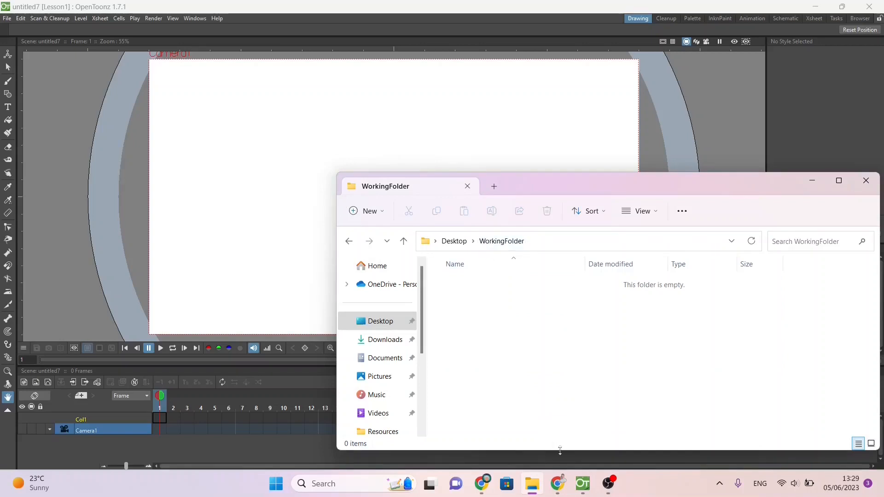
left_click(593, 446)
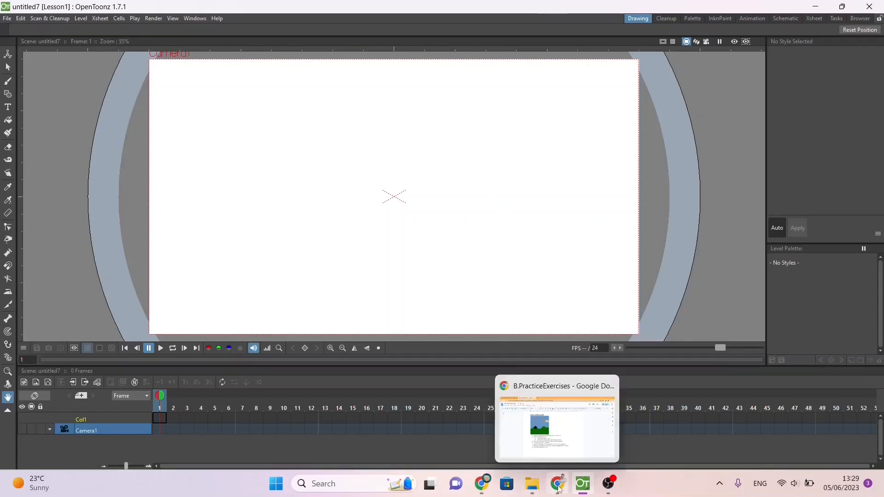
Step: Review the Lesson 1: Frame-by-frame instructions in Google Docs and return to OpenToonz
left_click(560, 460)
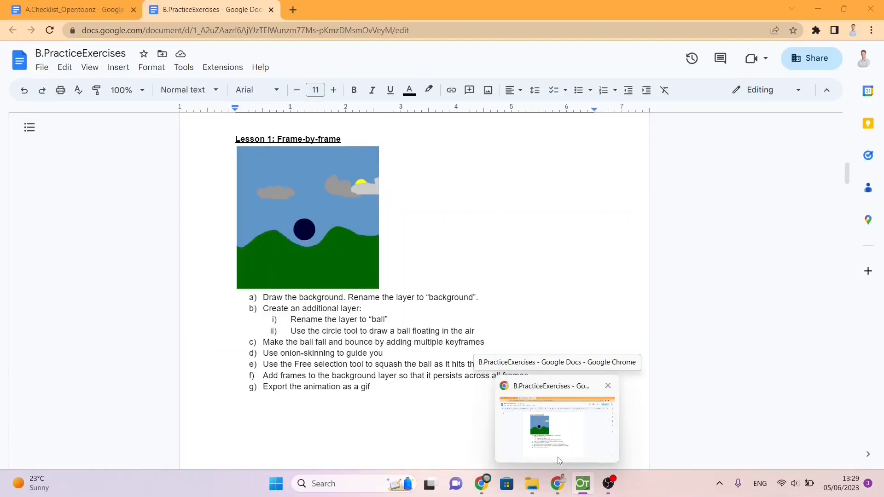
mouse_move(609, 494)
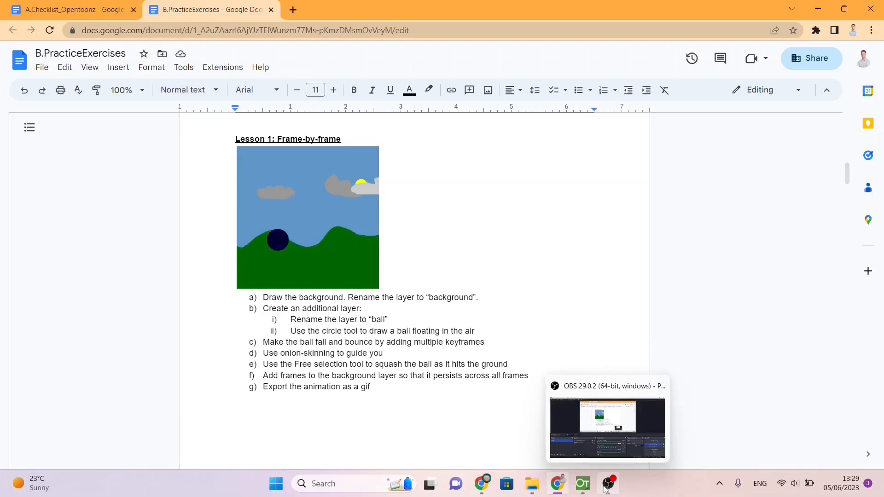
left_click(583, 483)
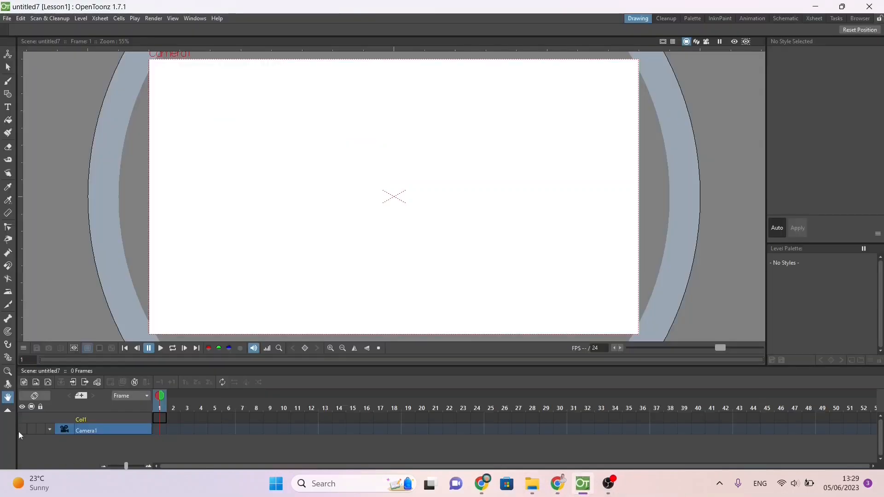
Step: Create a new Toonz Raster Level named Background in frame 1 of Col1
left_click(104, 415)
left_click(165, 418)
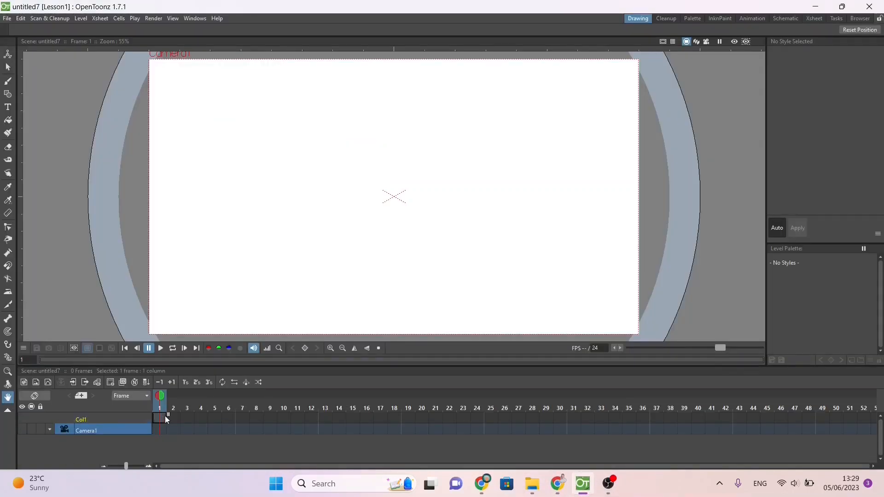
right_click(164, 416)
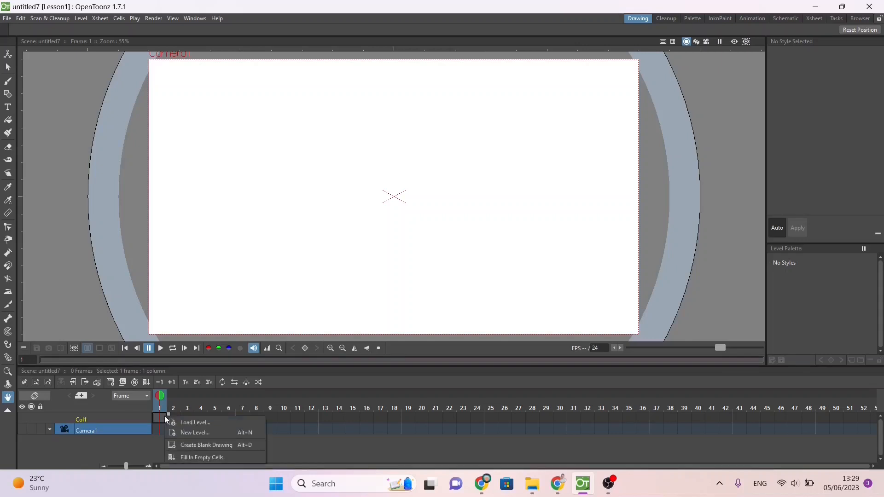
left_click(187, 433)
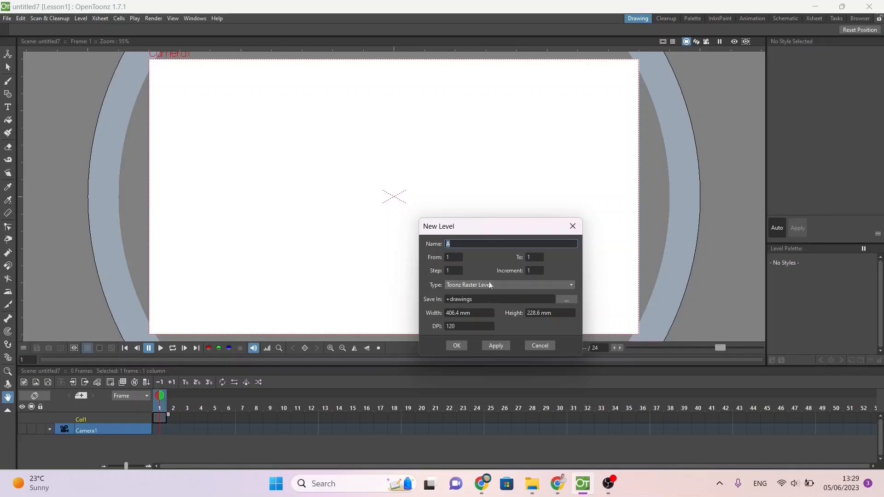
left_click(471, 244)
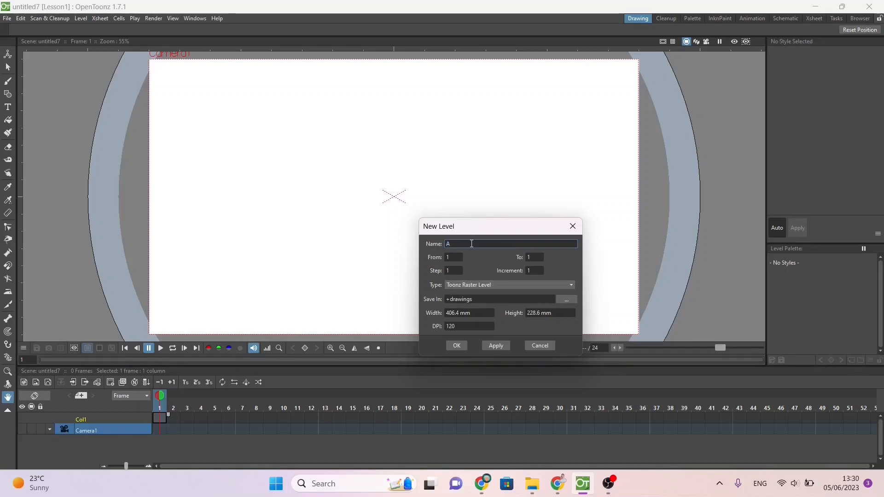
type("Background")
left_click(456, 347)
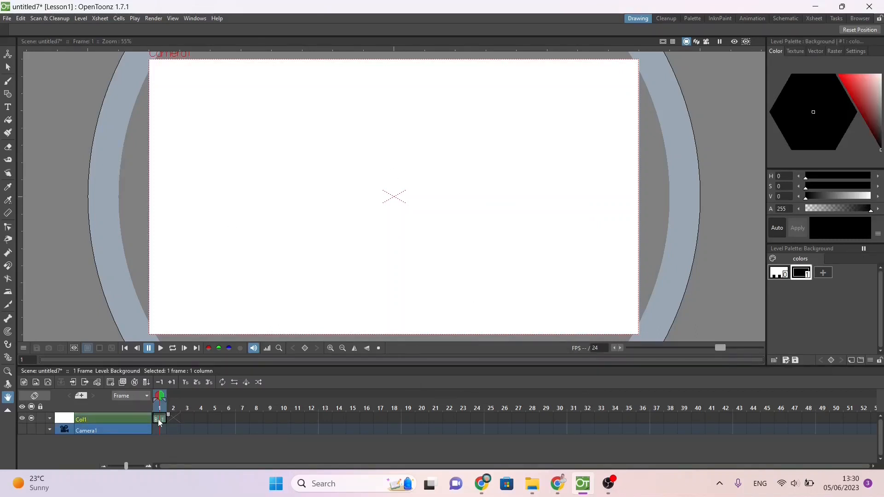
Step: Activate the Brush tool and set its minimum size to 3.61 and maximum size to 15.19
left_click(9, 83)
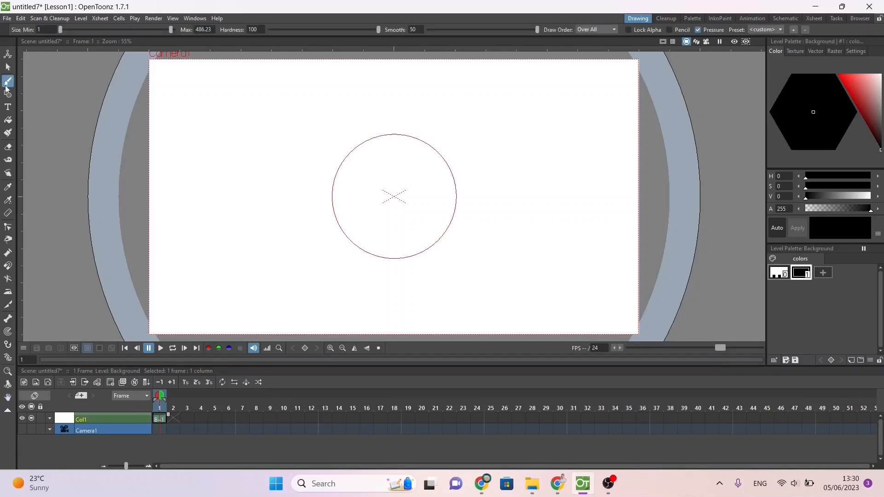
left_click(105, 29)
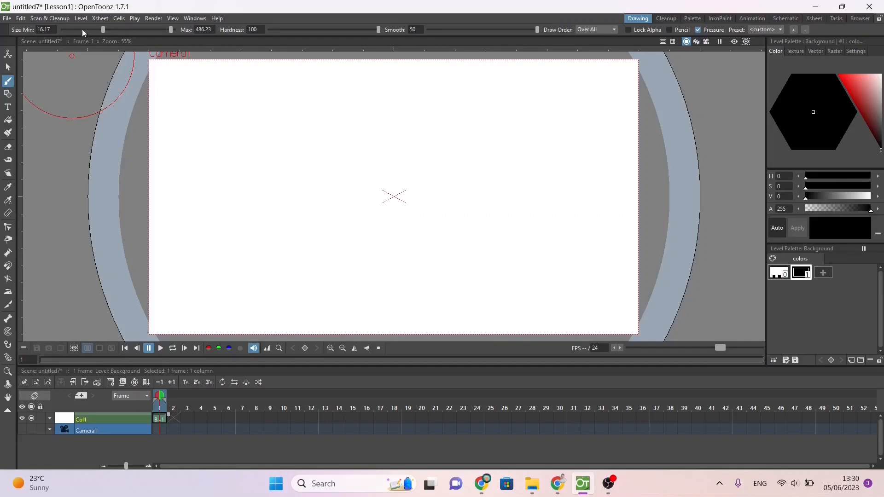
left_click(82, 30)
left_click(90, 29)
left_click_drag(74, 22, 74, 22)
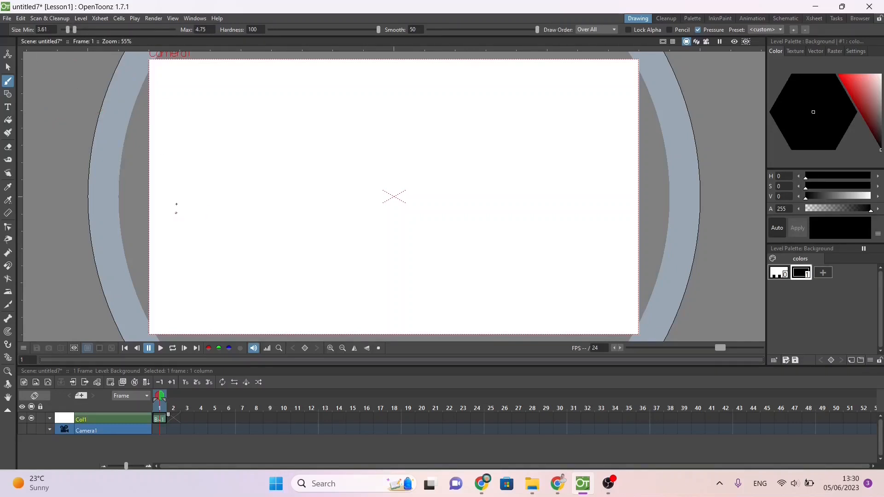
left_click(103, 30)
Step: Test the brush with a black wavy line across the frame, undo it, and set the brush smoothing to 0
mouse_move(144, 201)
left_mouse_down()
mouse_move(180, 217)
mouse_move(241, 203)
mouse_move(264, 185)
left_mouse_up()
mouse_move(305, 207)
left_mouse_down()
mouse_move(319, 224)
mouse_move(361, 225)
mouse_move(457, 177)
mouse_move(475, 186)
left_mouse_up()
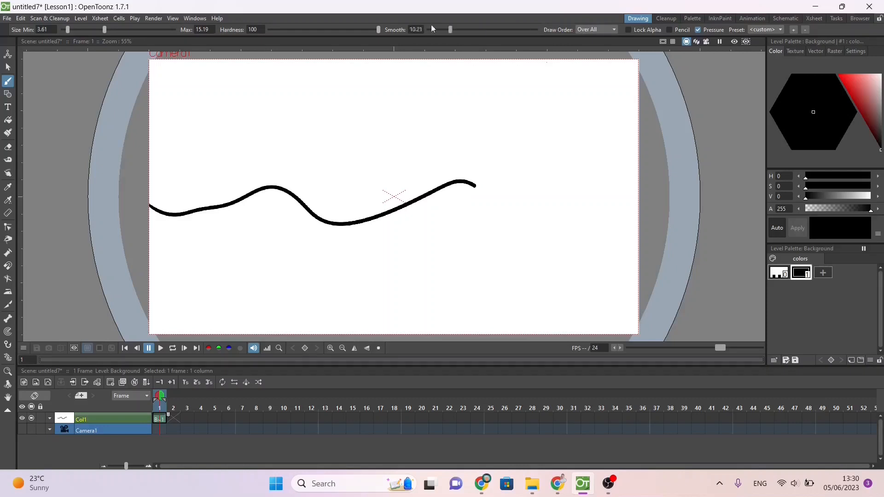
key("ctrl+z")
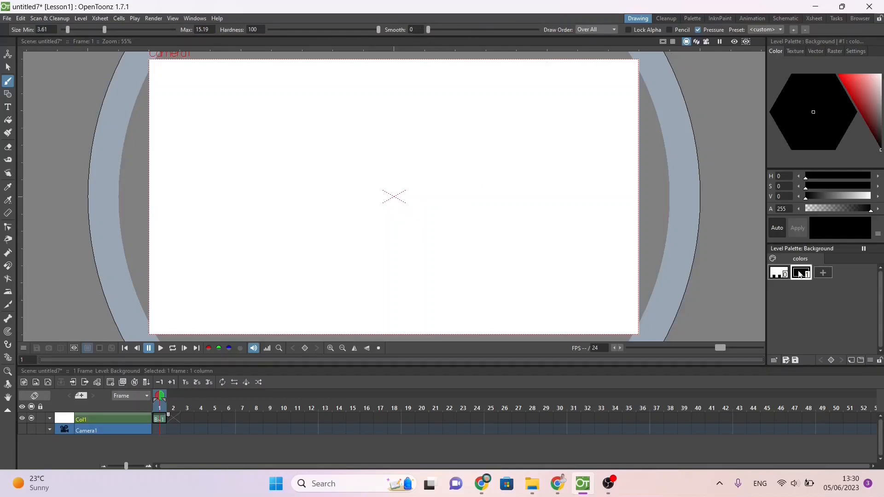
Step: Draw a wavy hill outline across the full frame in green (H 131, S 100, V 73) and fill the area below it
left_click(863, 94)
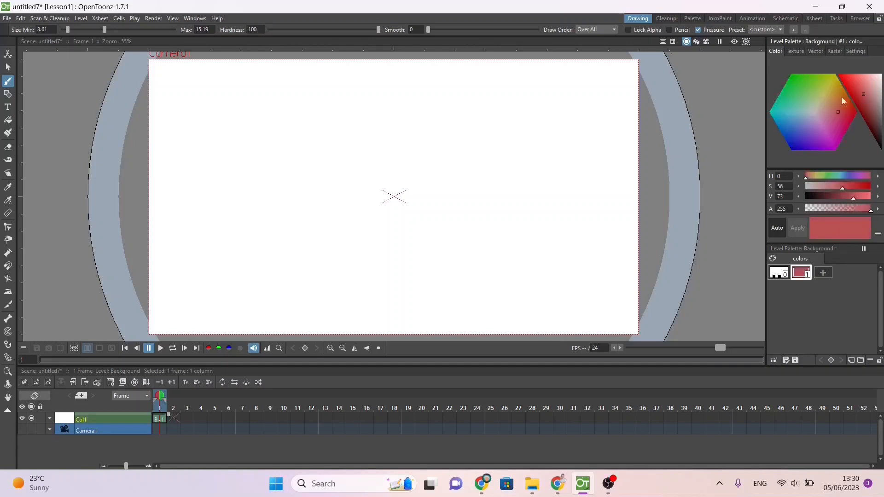
left_click(800, 80)
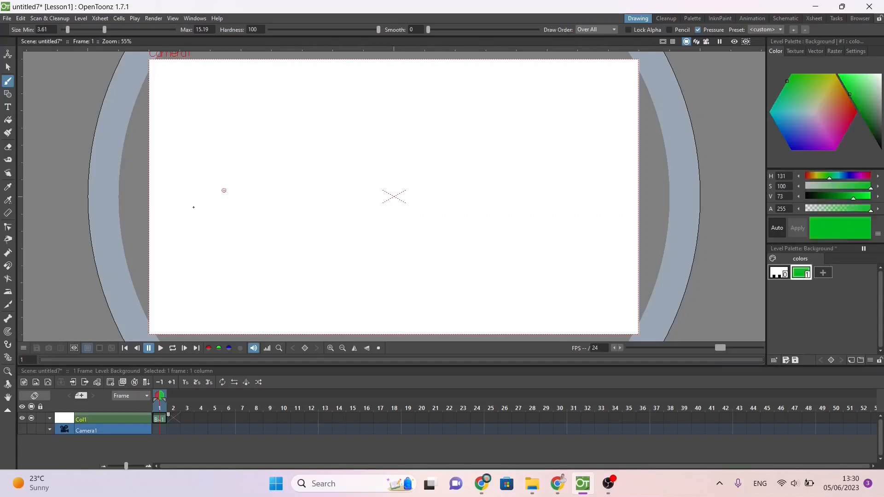
mouse_move(140, 191)
left_mouse_down()
mouse_move(167, 209)
mouse_move(233, 195)
mouse_move(443, 189)
mouse_move(520, 224)
mouse_move(643, 189)
left_mouse_up()
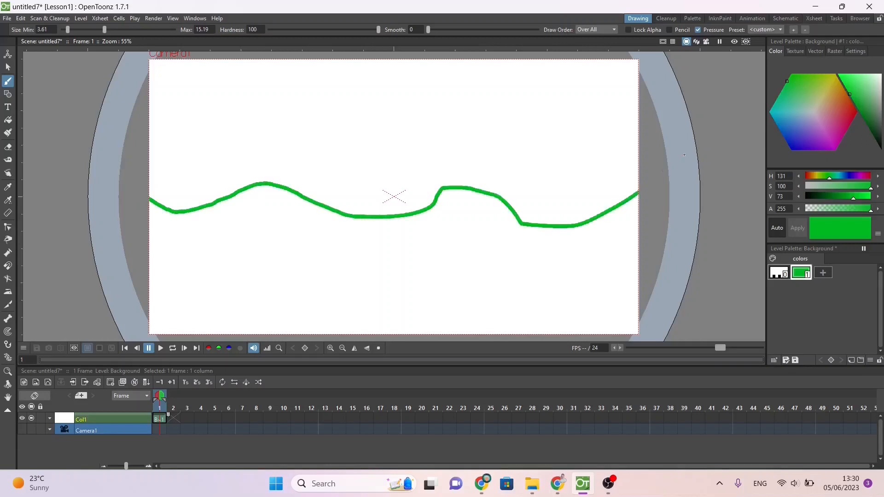
left_click(8, 120)
left_click(177, 259)
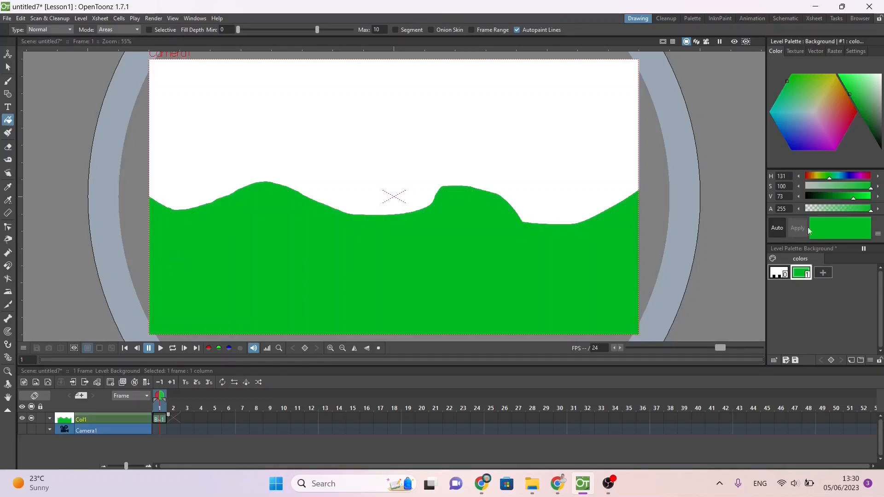
Step: Add a second palette style in light blue (H 194, S 80, V 100) and fill the sky above the hills with it
left_click(780, 114)
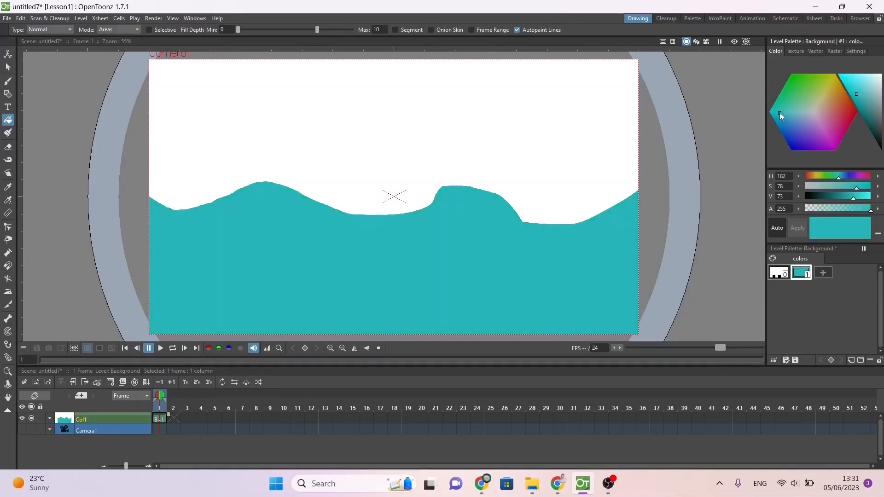
key("ctrl+z")
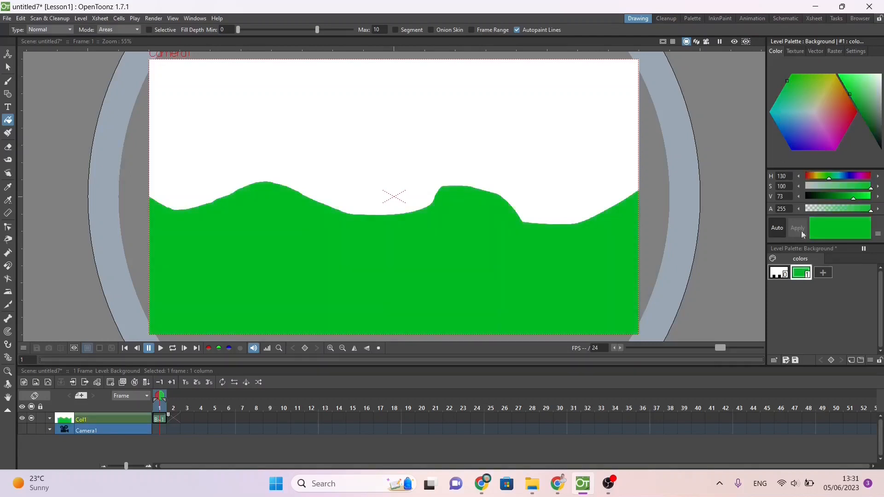
left_click(824, 273)
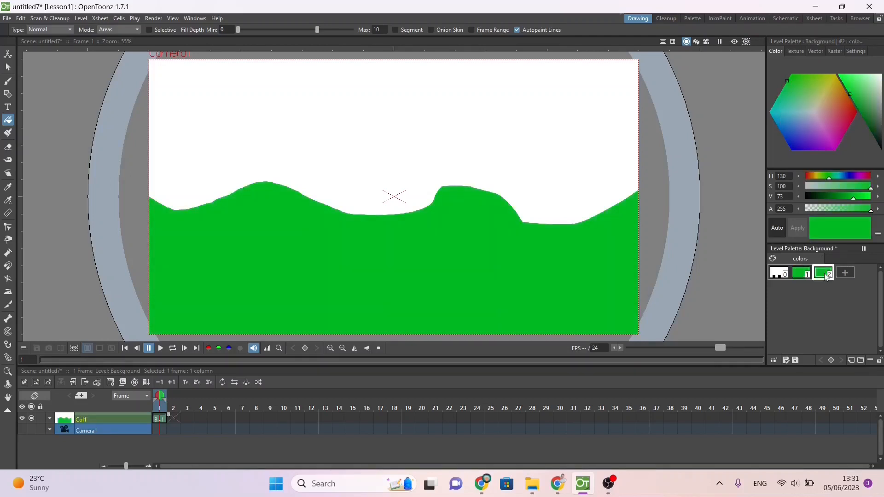
left_click(772, 112)
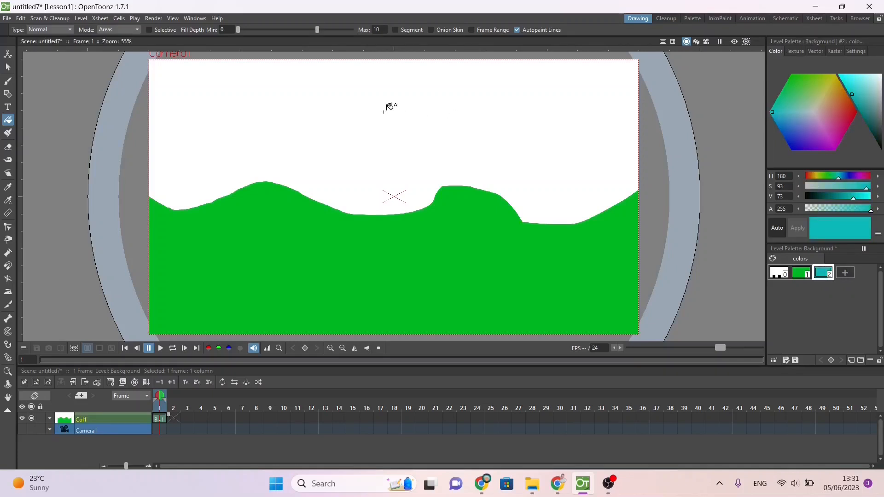
left_click(854, 86)
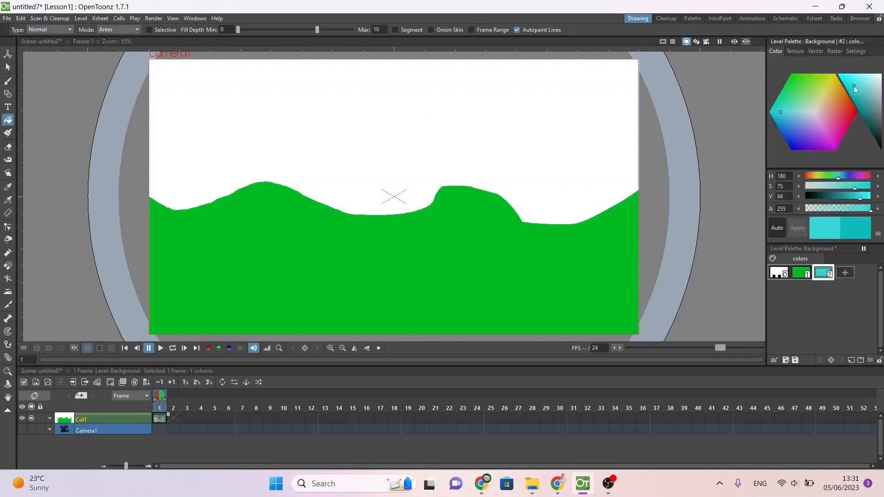
left_click(784, 112)
left_click(782, 124)
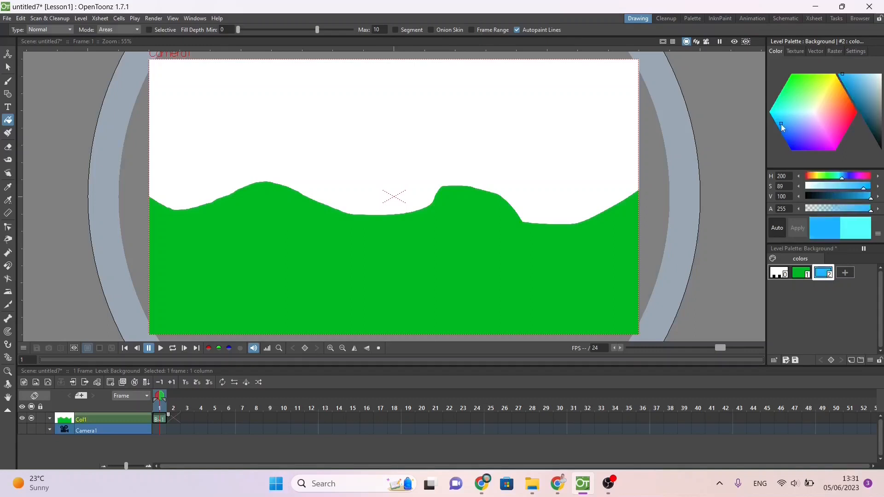
left_click(783, 117)
left_click(783, 120)
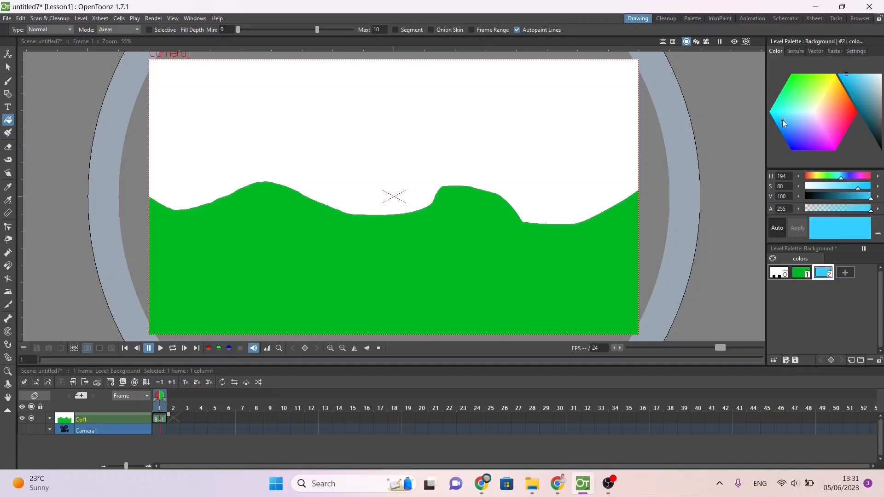
left_click(286, 139)
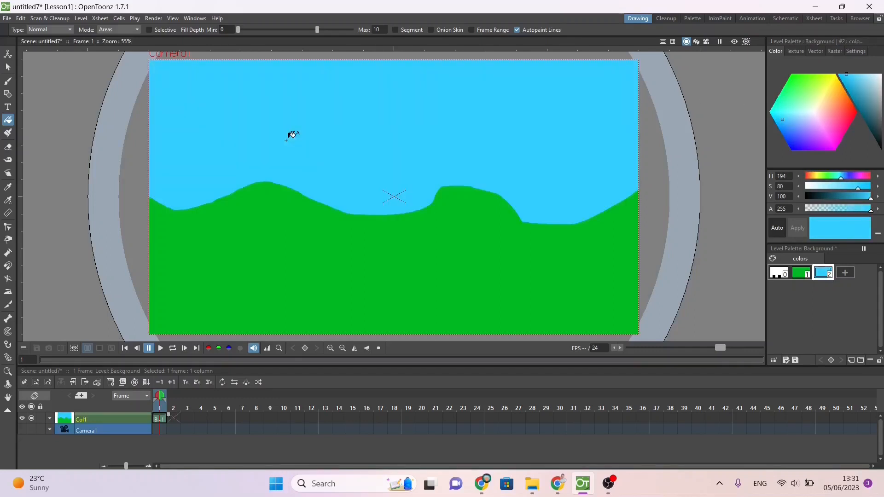
Step: Check the background reference in the Google Docs exercise sheet and, back in OpenToonz, add a grey palette style (H 194, S 0, V 53)
key("alt+Tab")
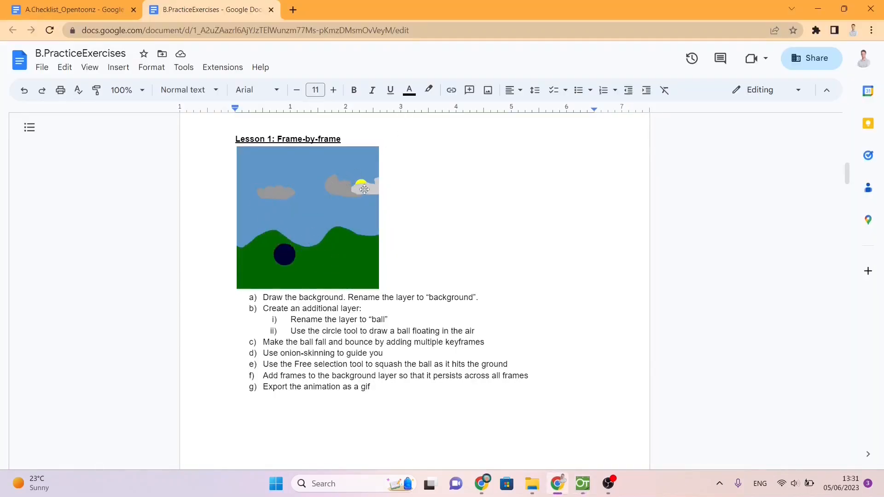
key("alt+Tab")
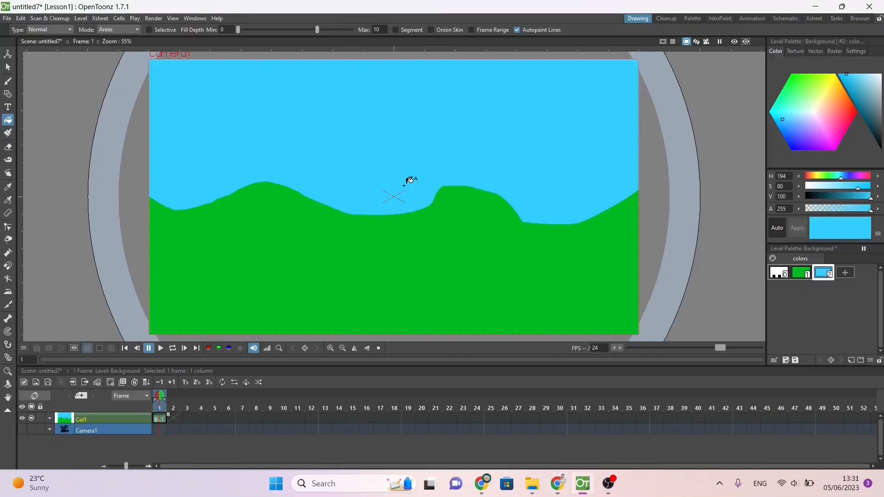
left_click(845, 272)
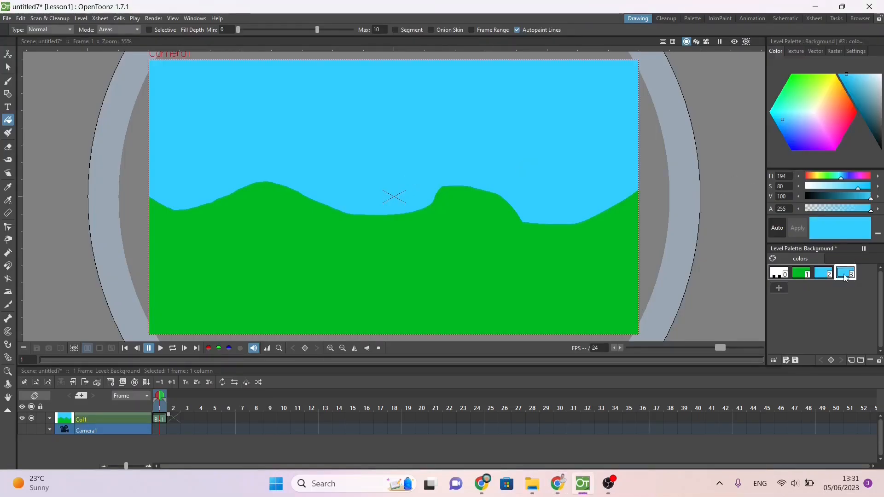
left_click(826, 197)
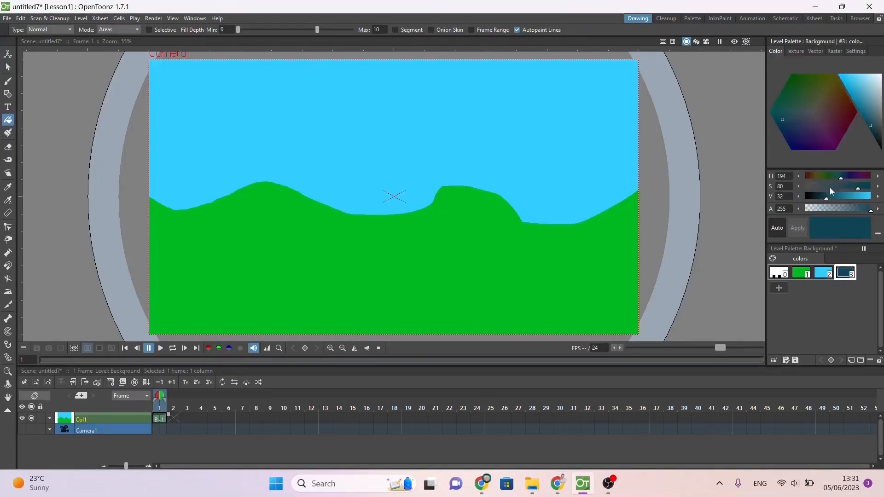
left_click(825, 186)
left_click_drag(825, 187, 772, 186)
left_click_drag(827, 196, 840, 199)
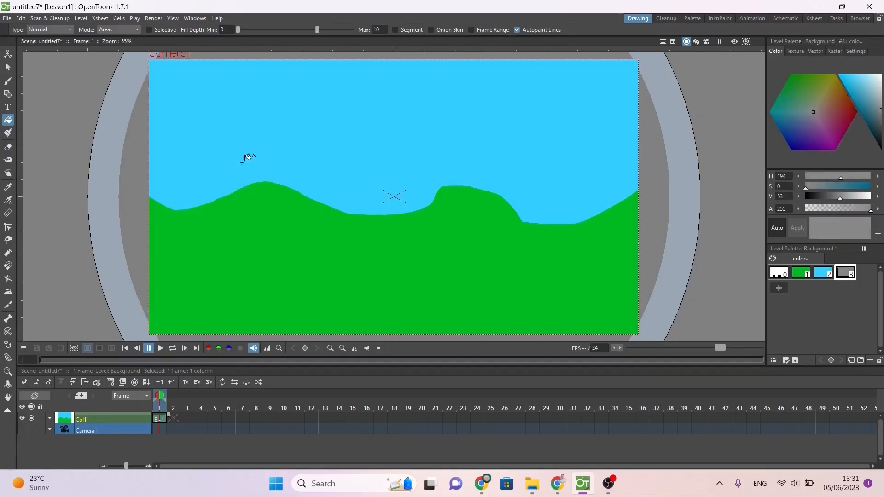
Step: Brush two overlapping cloud outlines in the left part of the sky and fill both with the grey style
left_click(7, 81)
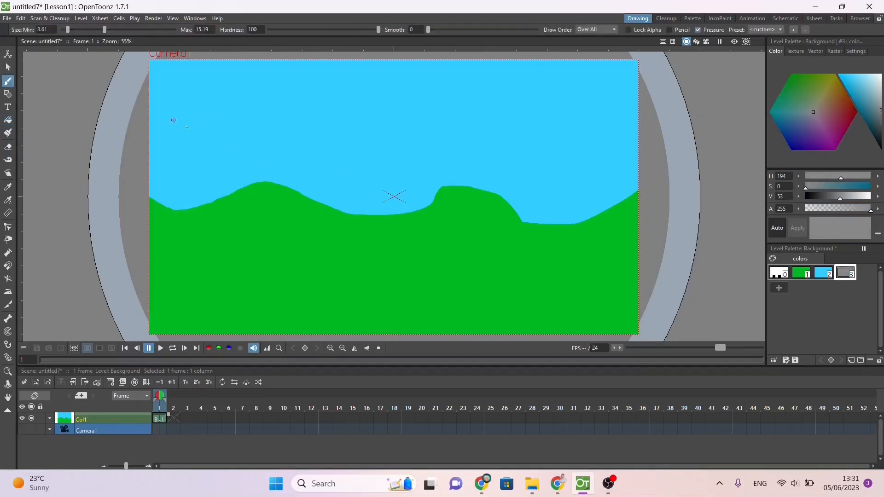
mouse_move(193, 133)
left_mouse_down()
mouse_move(257, 142)
mouse_move(270, 123)
mouse_move(255, 114)
mouse_move(238, 119)
mouse_move(232, 101)
mouse_move(211, 92)
mouse_move(200, 100)
mouse_move(182, 95)
mouse_move(180, 113)
mouse_move(158, 122)
mouse_move(193, 136)
left_mouse_up()
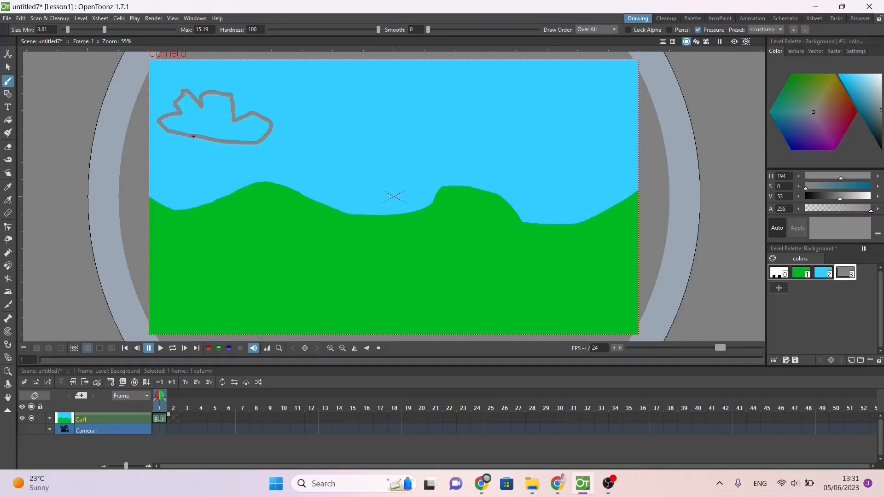
left_click_drag(253, 123, 351, 126)
mouse_move(258, 123)
left_mouse_down()
mouse_move(260, 99)
mouse_move(286, 96)
mouse_move(292, 109)
mouse_move(297, 78)
mouse_move(323, 76)
mouse_move(327, 94)
mouse_move(364, 84)
mouse_move(356, 123)
left_mouse_up()
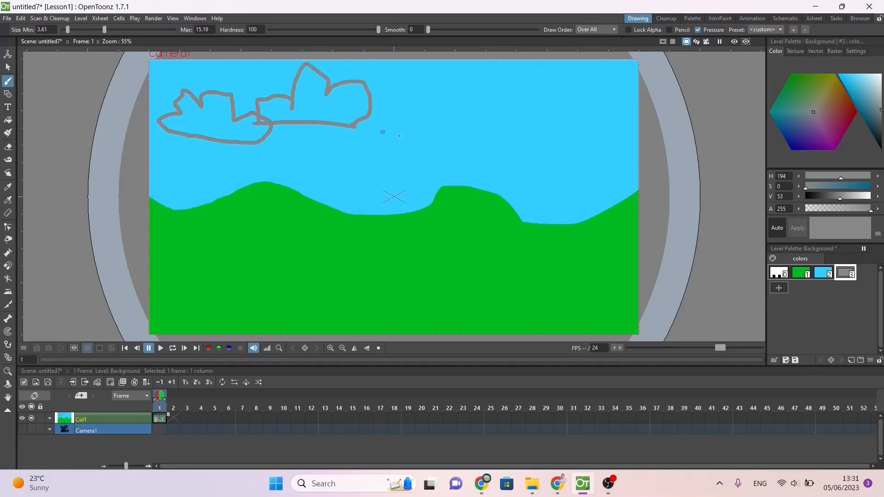
left_click(8, 121)
left_click(207, 122)
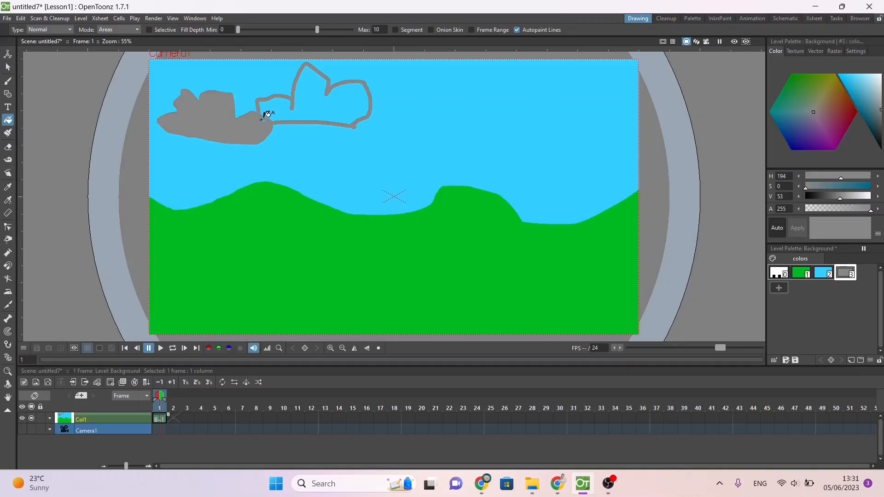
left_click(313, 99)
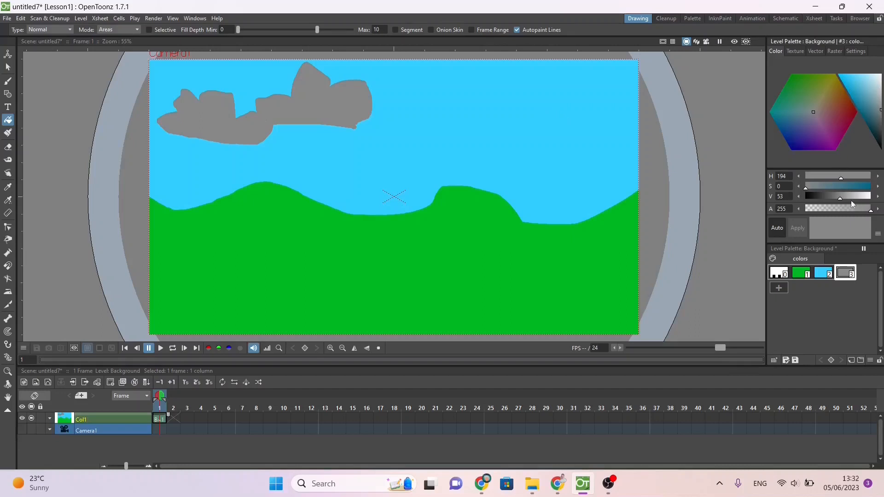
Step: Add a fourth palette style in light grey (H 194, S 0, V 82)
left_click(779, 288)
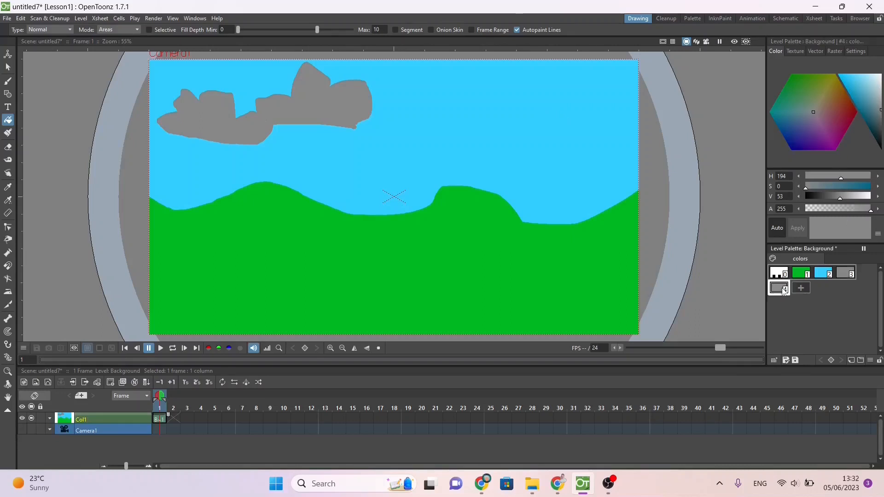
left_click(870, 83)
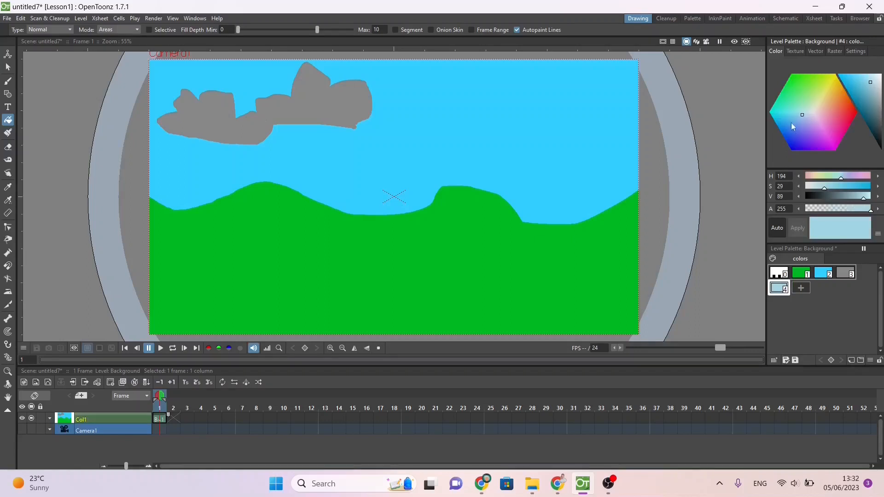
left_click(879, 87)
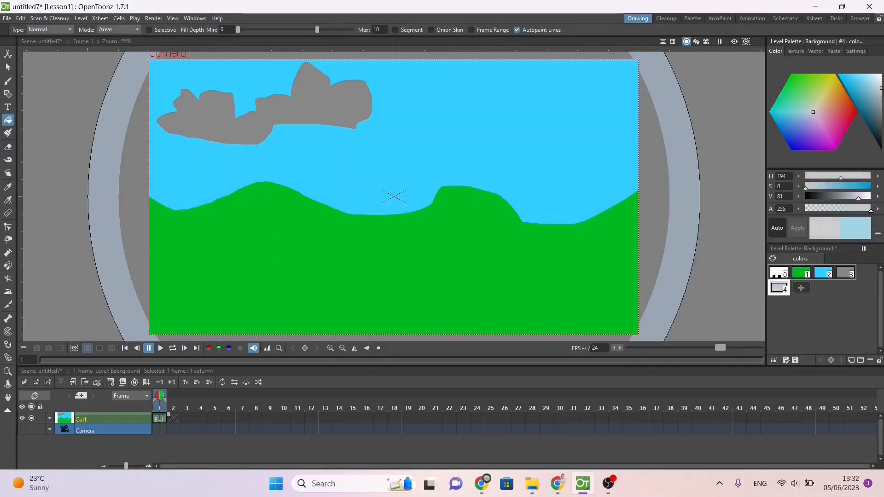
Step: Brush a cloud outline in the right part of the sky and fill it with light grey
left_click(8, 81)
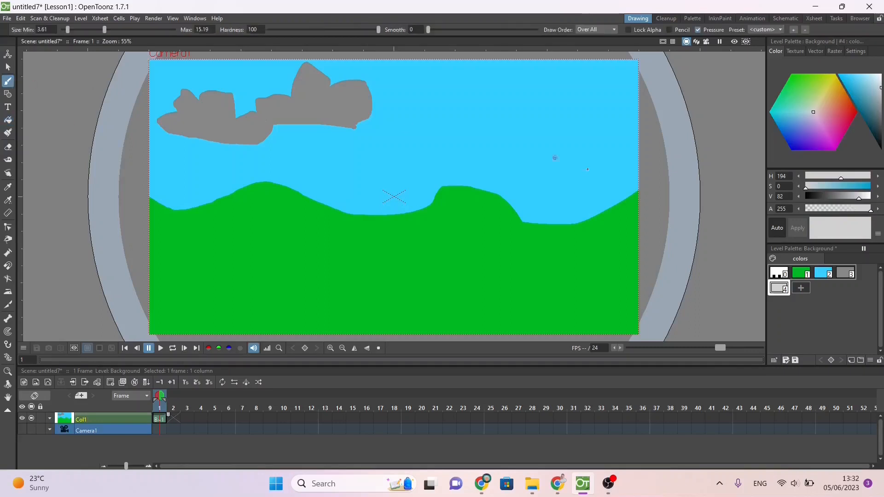
mouse_move(474, 138)
left_mouse_down()
mouse_move(582, 141)
mouse_move(582, 101)
mouse_move(565, 99)
mouse_move(559, 112)
mouse_move(553, 97)
mouse_move(516, 90)
mouse_move(502, 112)
mouse_move(472, 96)
mouse_move(448, 130)
mouse_move(475, 139)
left_mouse_up()
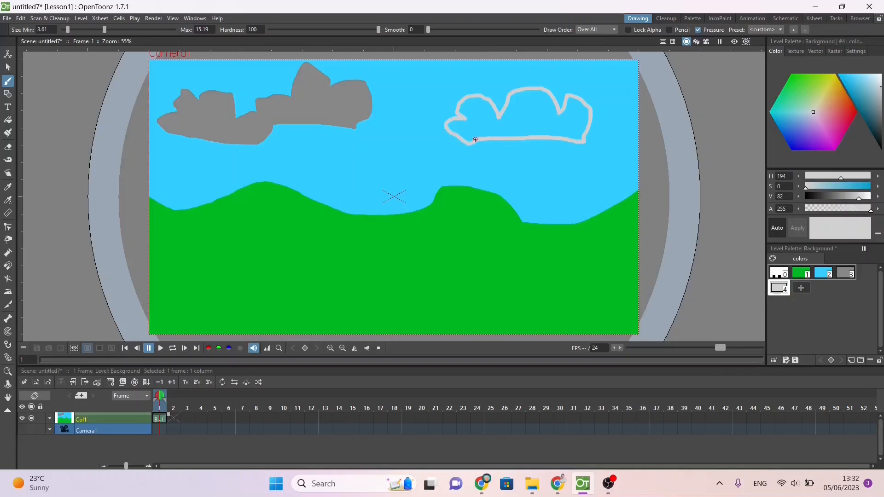
left_click(8, 119)
left_click(550, 119)
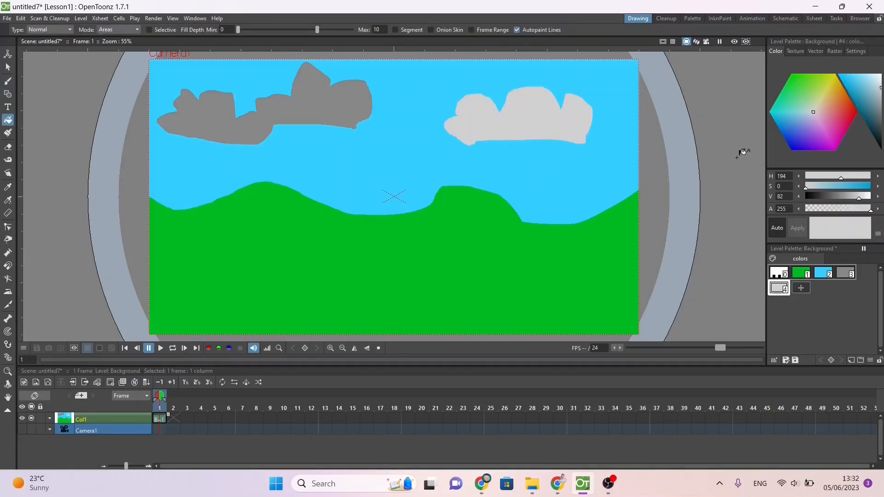
Step: Add a yellow palette style (H 64, S 88, V 82) and draw a small filled circle as the sun beside the light grey cloud
left_click(801, 289)
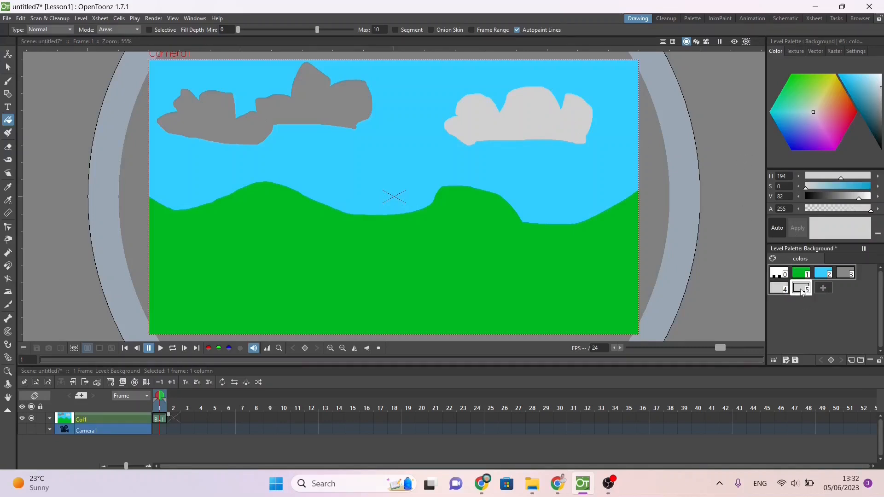
left_click(829, 79)
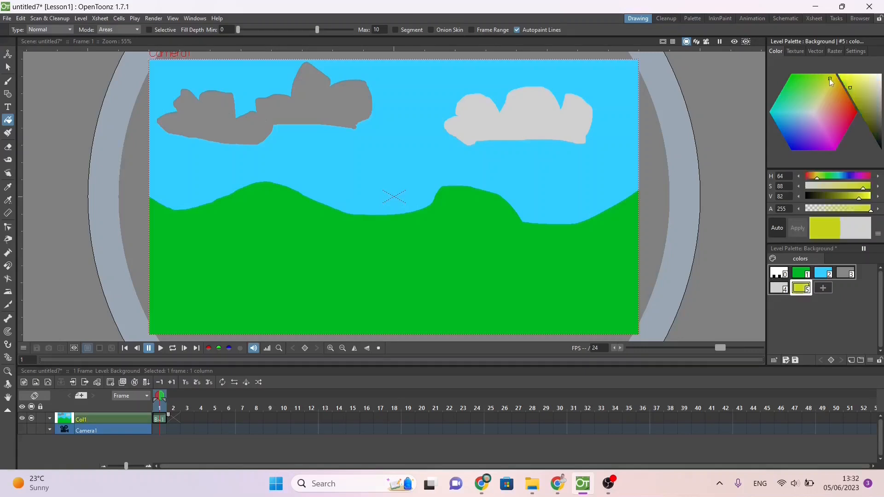
left_click(8, 94)
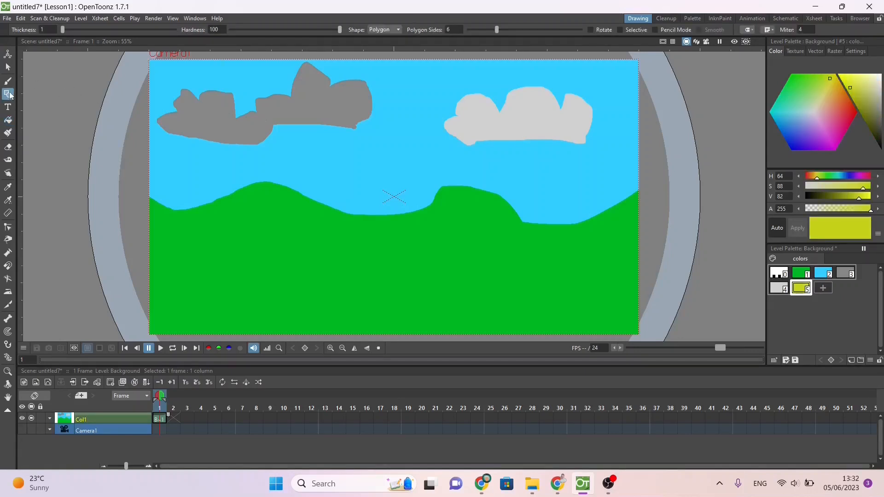
left_click(379, 29)
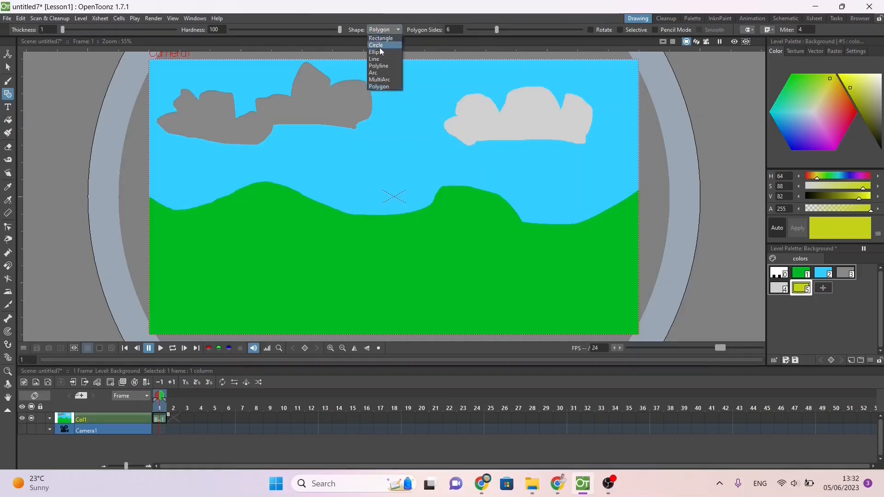
left_click(379, 45)
left_click_drag(432, 82, 473, 122)
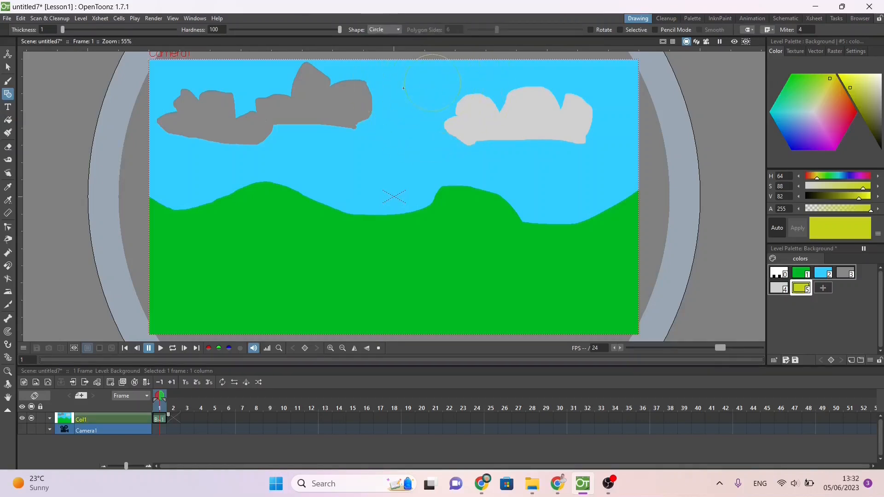
left_click_drag(403, 88, 400, 86)
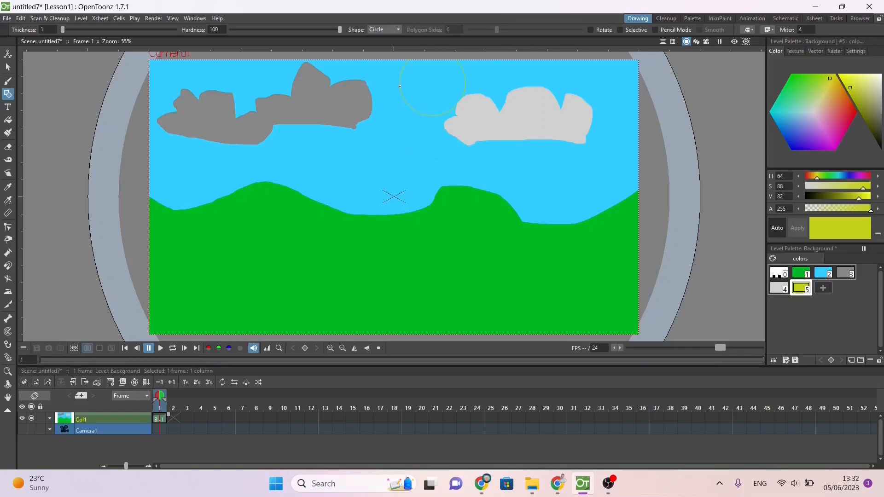
left_click_drag(465, 113, 468, 109)
left_click(8, 119)
left_click(442, 96)
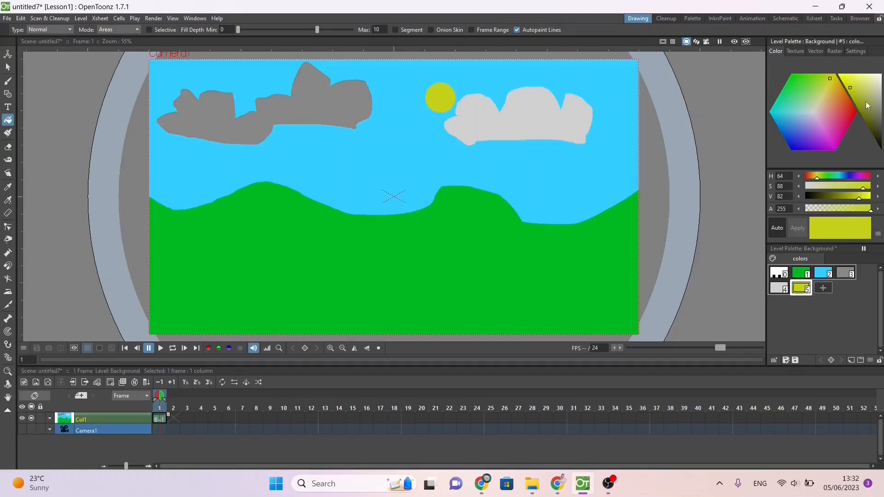
Step: Lighten the sun's yellow style to S 62, V 91 and adjust the light grey cloud style to V 80
left_click_drag(861, 89, 857, 80)
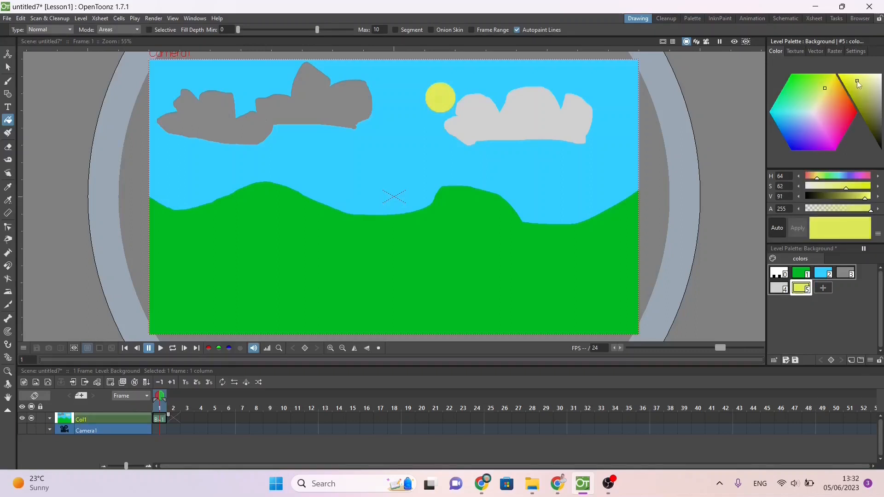
left_click(783, 288)
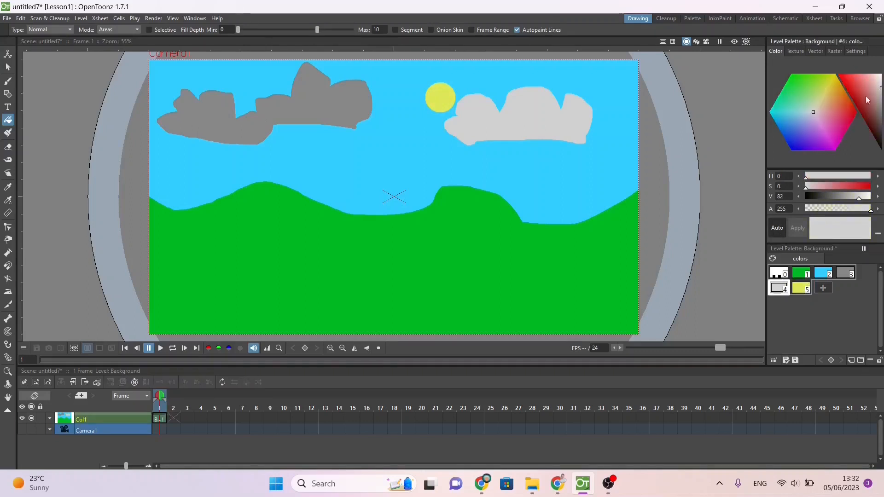
mouse_move(872, 102)
left_mouse_down()
mouse_move(845, 82)
mouse_move(881, 89)
left_mouse_up()
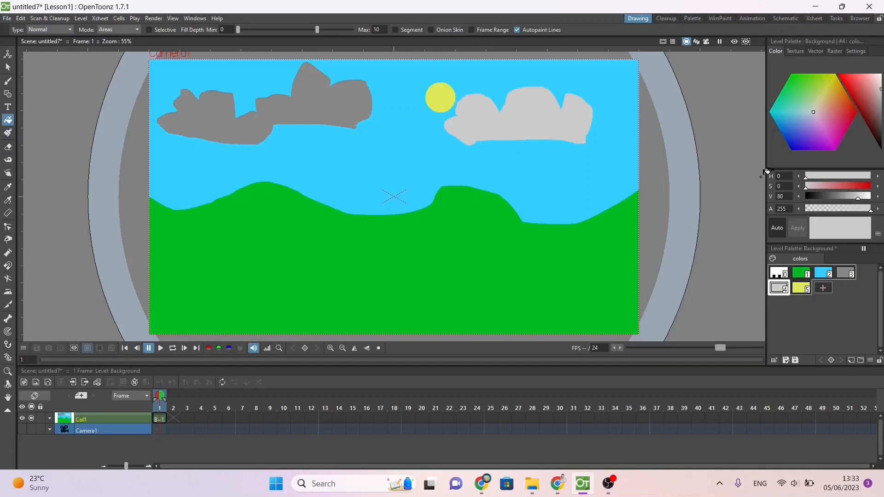
Step: Check the exercise sheet's instructions and save the scene as TheScene in the Lesson1 project's scenes folder
key("alt+Tab")
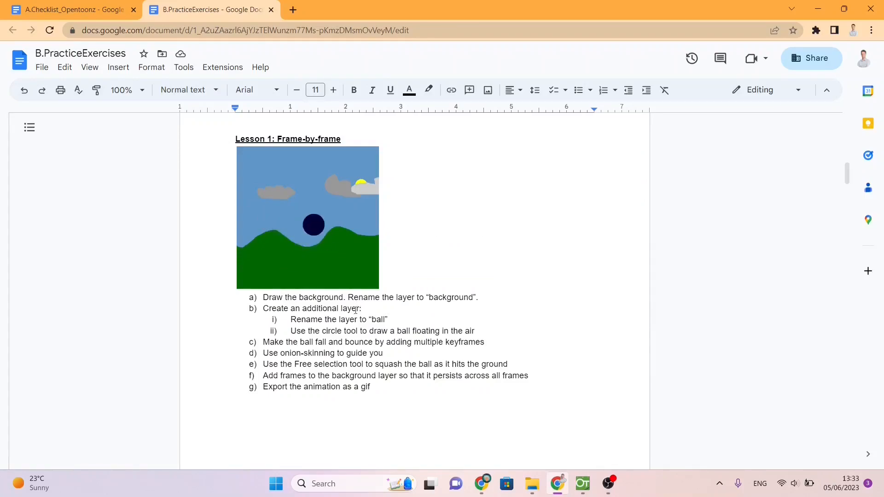
key("alt+Tab")
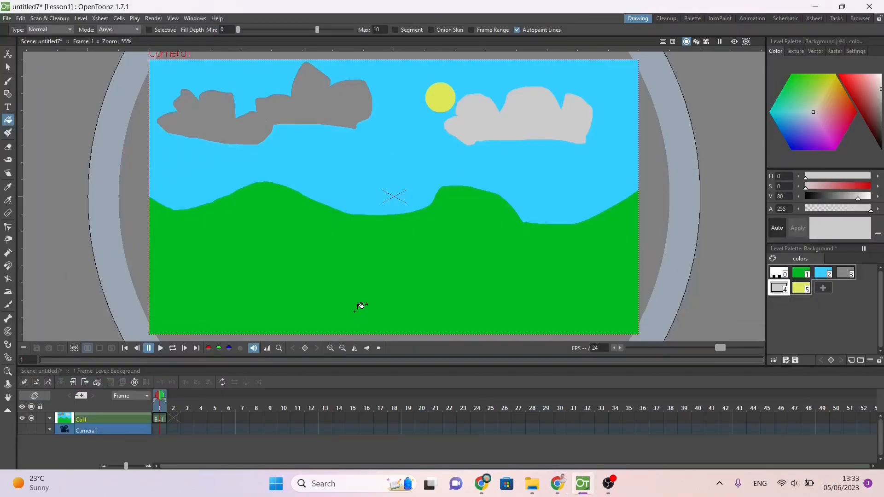
key("ctrl+s")
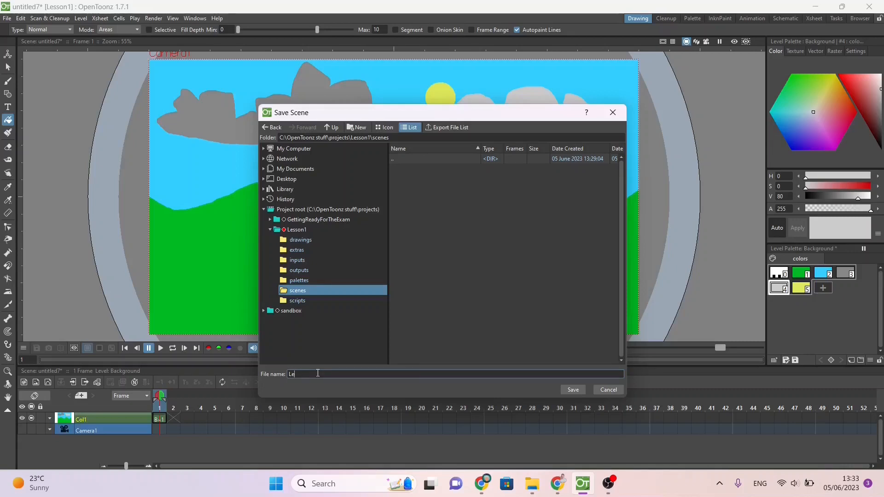
type("eScene")
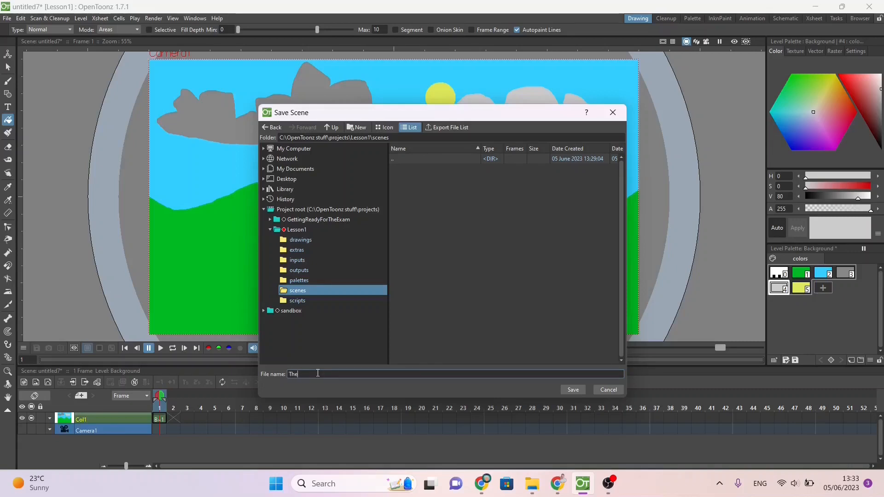
key("Return")
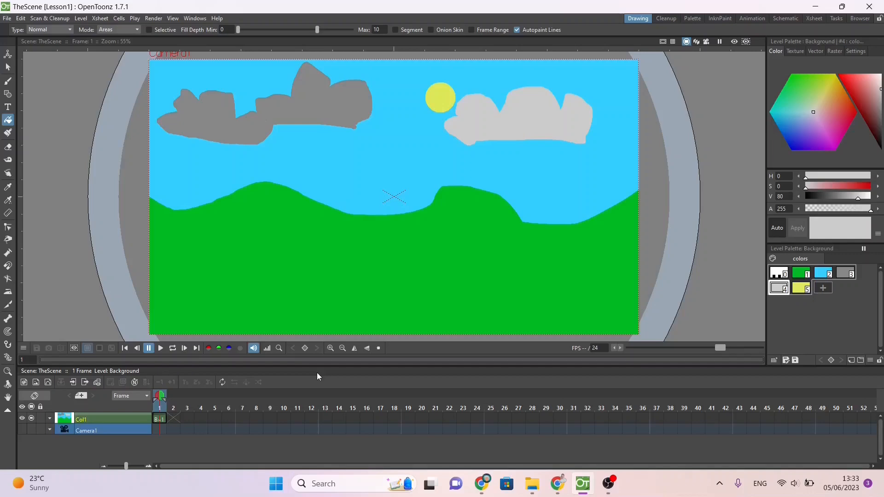
Step: Check the exercise sheet's additional-layer instructions and create a new Toonz Vector Level named Ball at frame 1
key("alt+Tab")
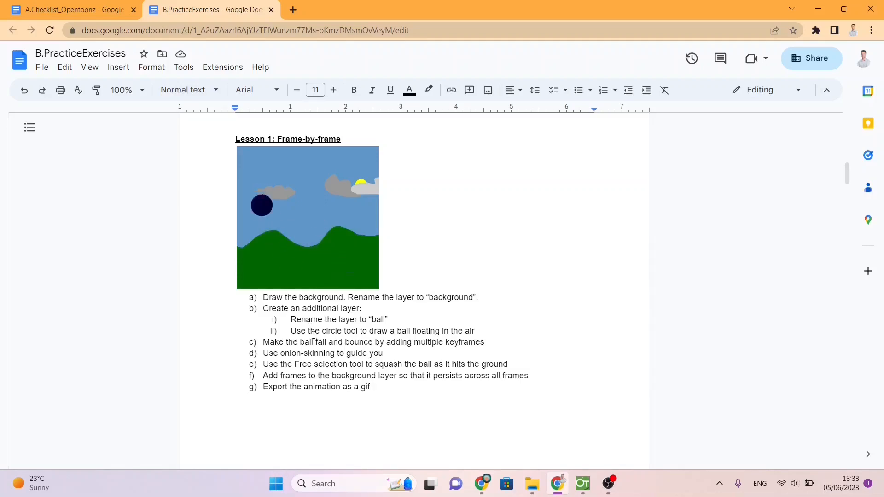
key("alt+Tab")
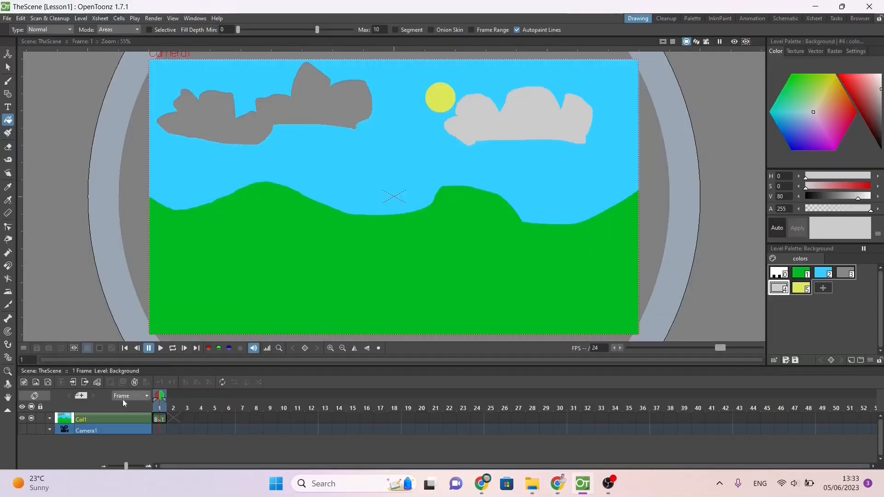
left_click(159, 420)
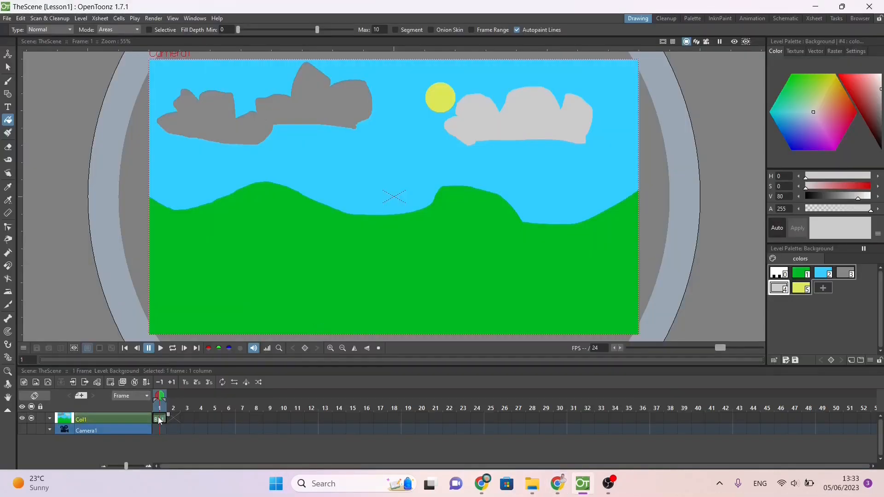
right_click(159, 420)
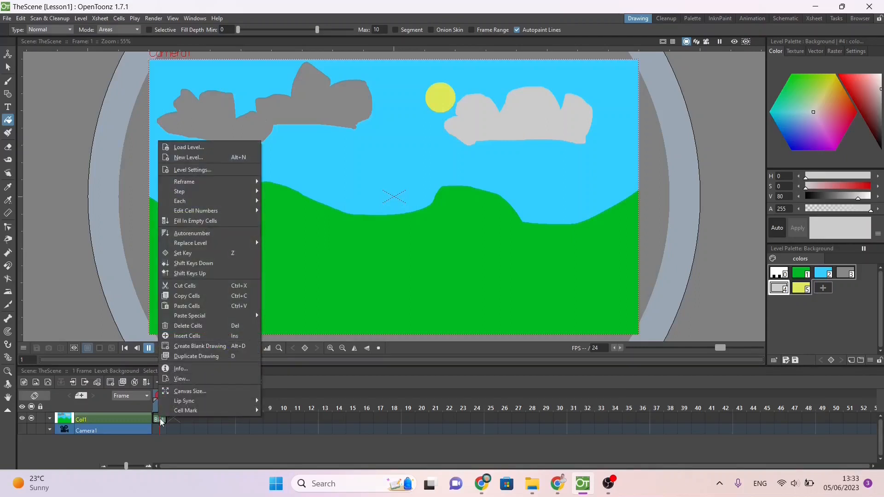
left_click(196, 157)
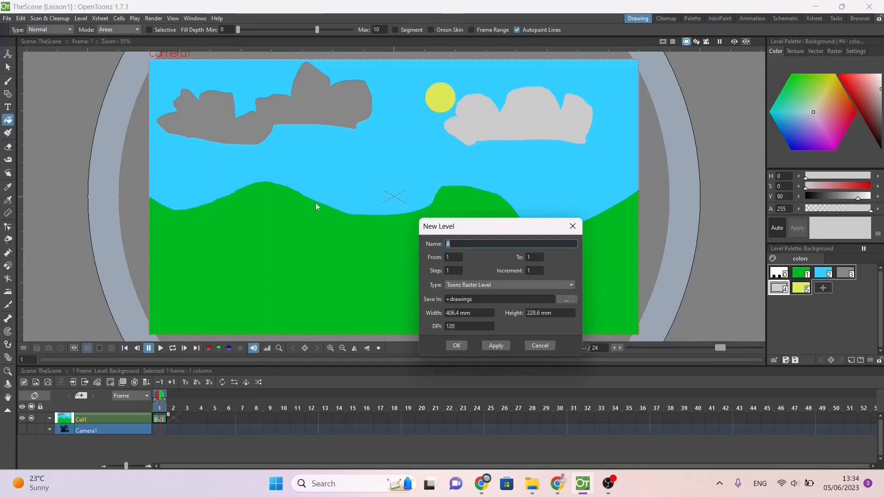
left_click(465, 243)
type("V")
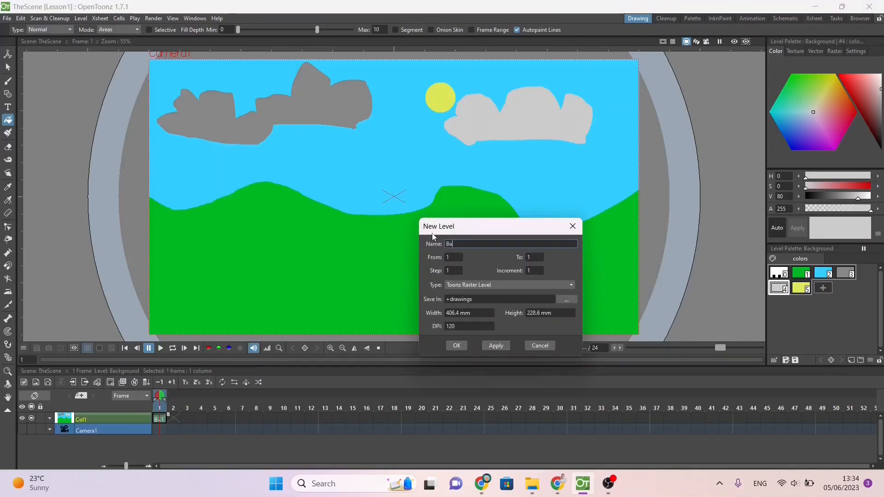
left_click(461, 286)
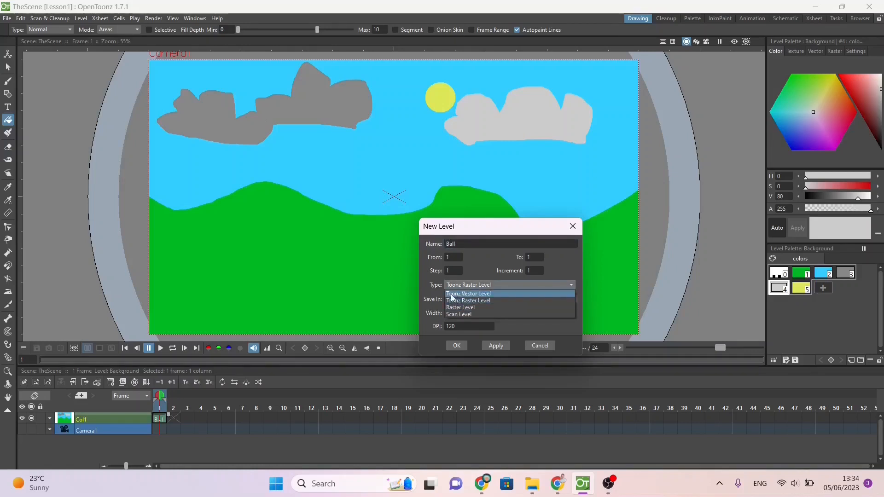
left_click(451, 295)
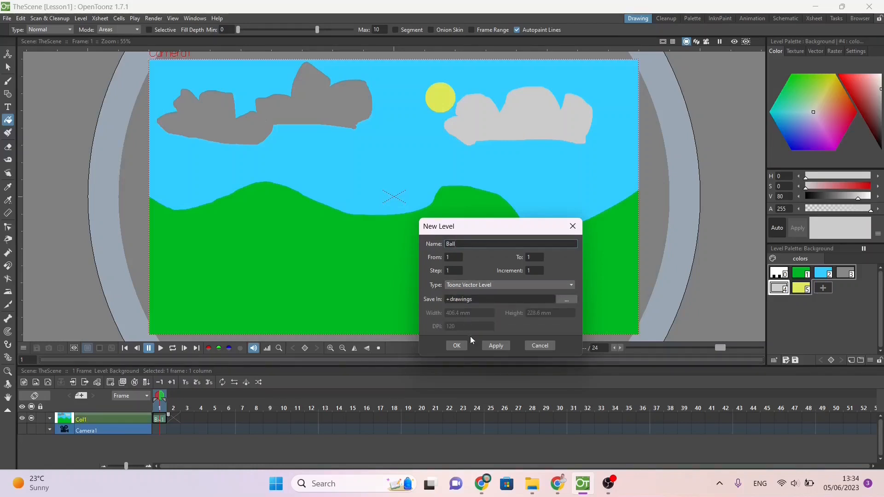
left_click(457, 344)
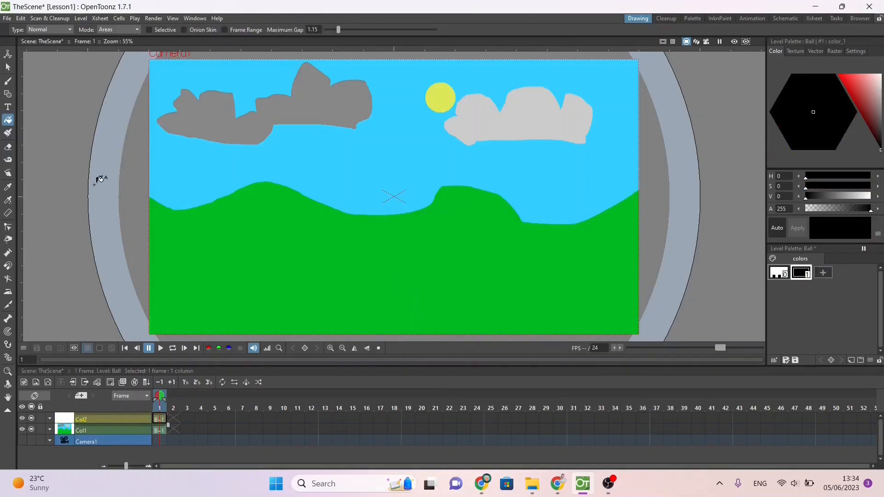
Step: Choose the Geometric tool for a circle and set the Ball level's style 1 to dark blue (H 236, S 68, V 37)
left_click(7, 95)
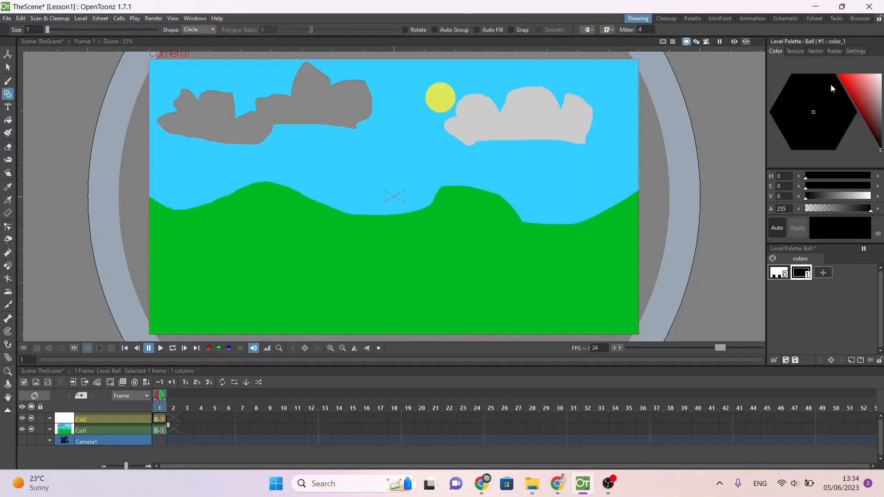
left_click(830, 95)
left_click(855, 92)
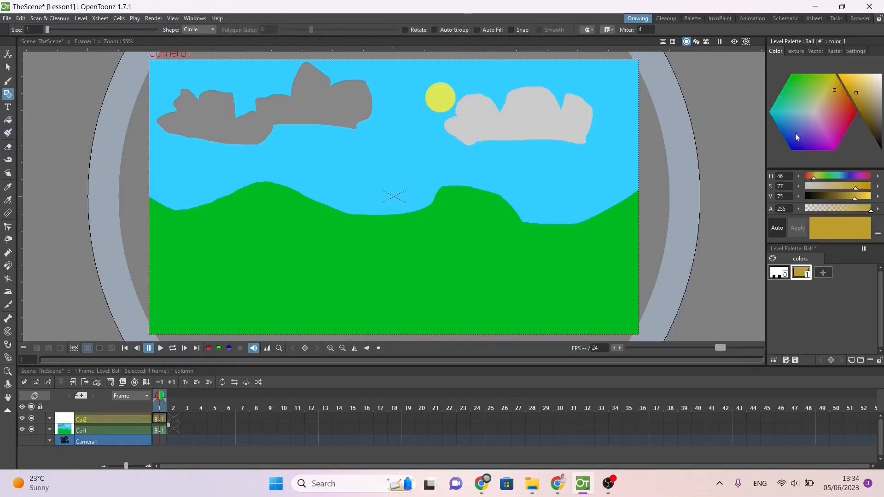
left_click(789, 148)
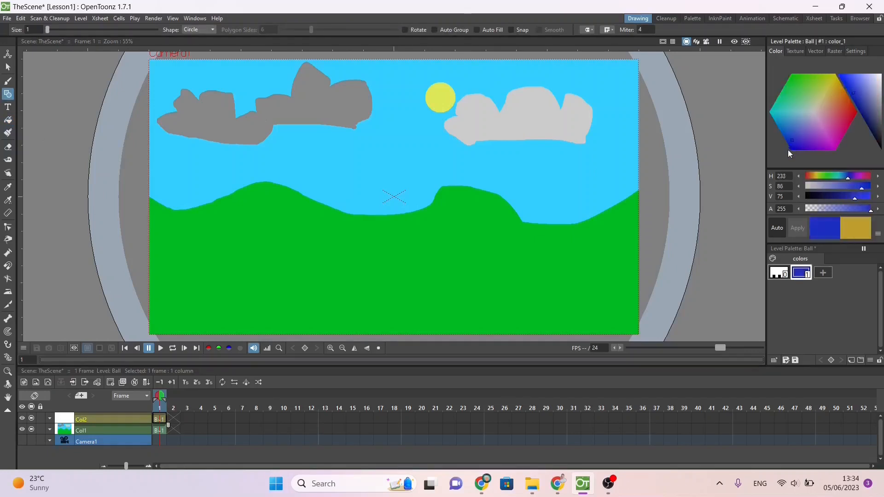
left_click(870, 122)
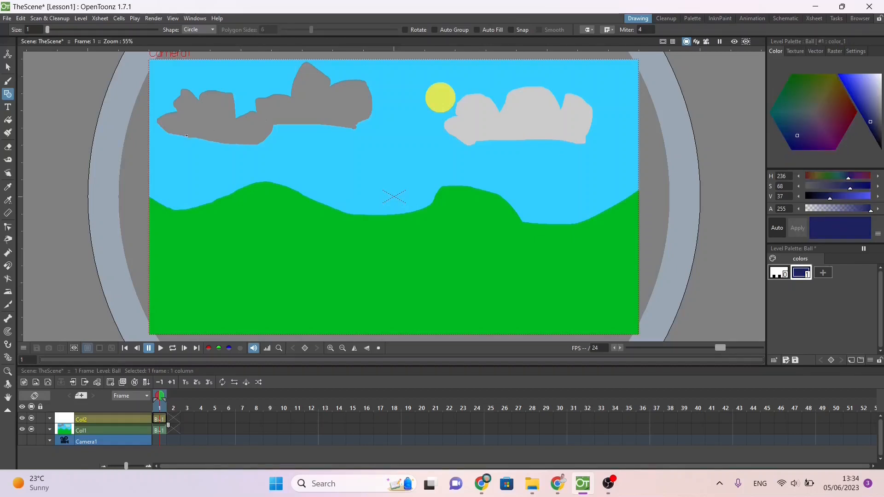
Step: Draw a small circle over the lower left edge of the dark grey cloud as the ball and fill it dark blue
mouse_move(186, 136)
left_mouse_down()
mouse_move(226, 140)
mouse_move(202, 139)
left_mouse_up()
left_click(8, 119)
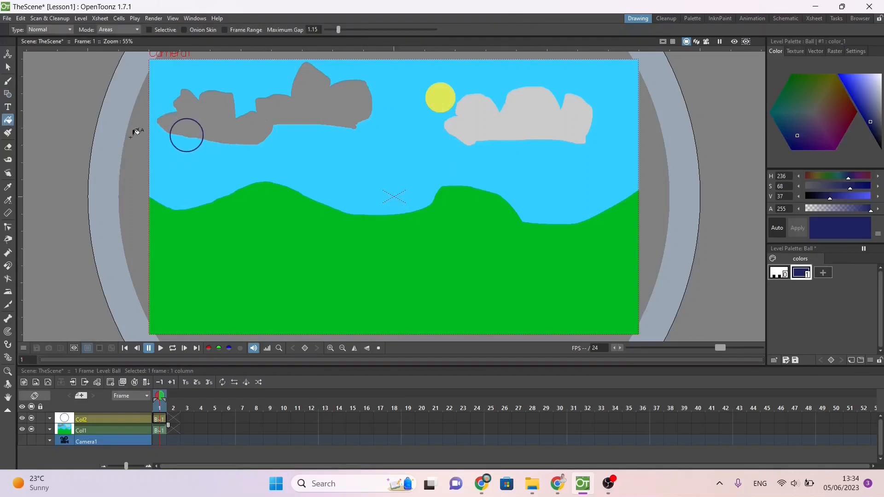
left_click(193, 137)
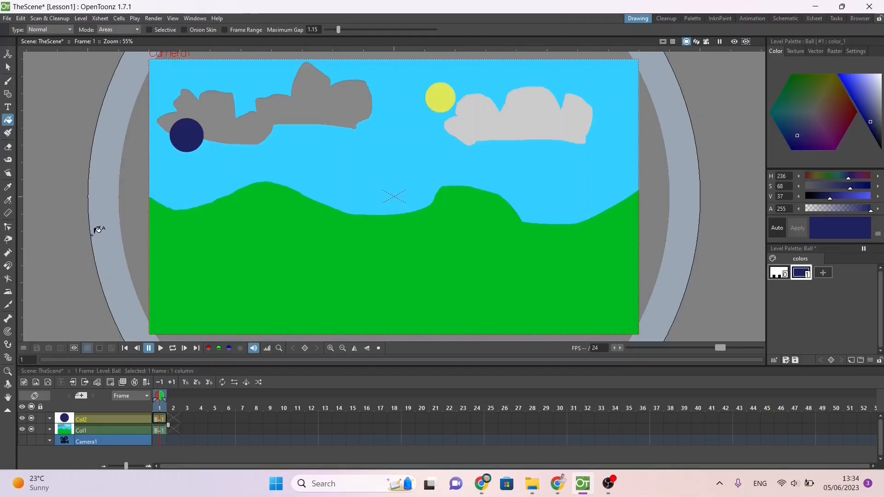
Step: Save the scene and switch to the PracticeExercises sheet in the browser to check the ball's motion
key("ctrl+s")
key("alt+Tab")
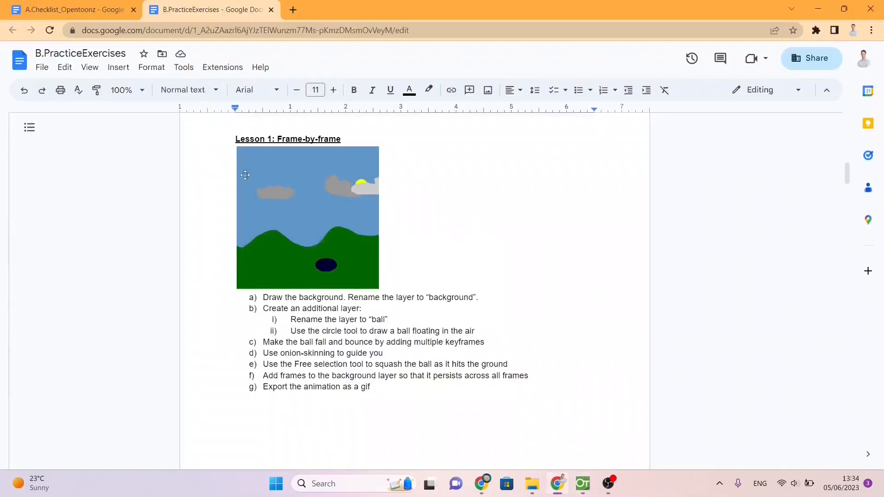
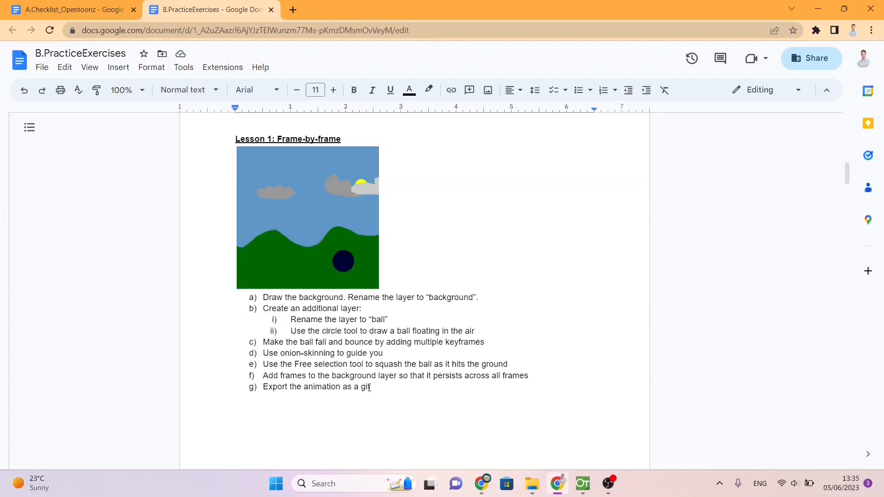
Step: Switch back to OpenToonz and extend the background drawing in Col1 from frame 1 through frame 24
key("alt+Tab")
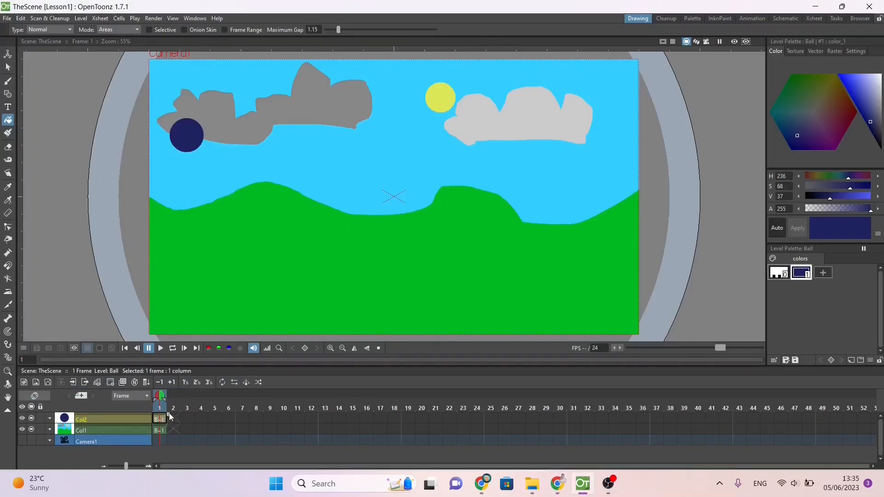
left_click(162, 430)
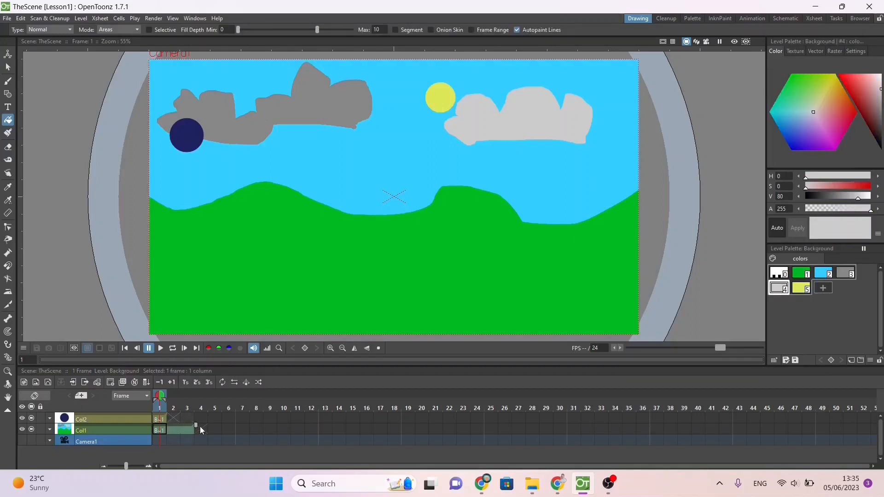
left_click_drag(228, 428, 362, 429)
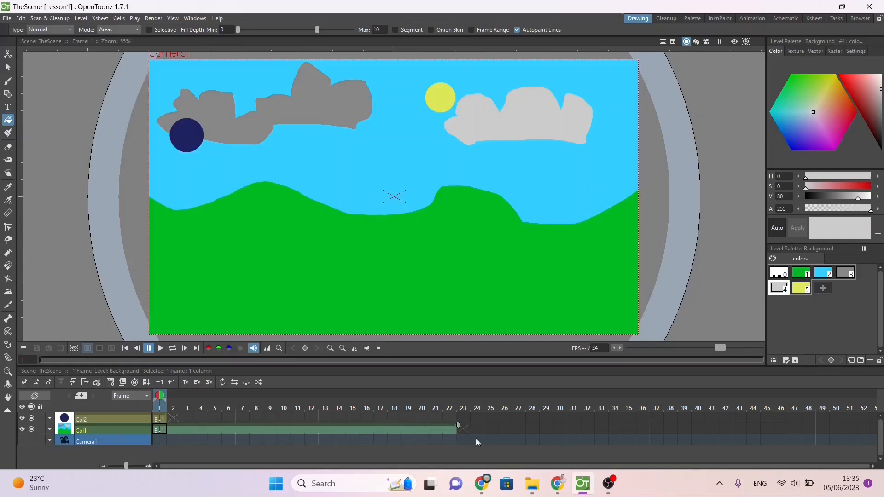
left_click_drag(483, 435, 491, 429)
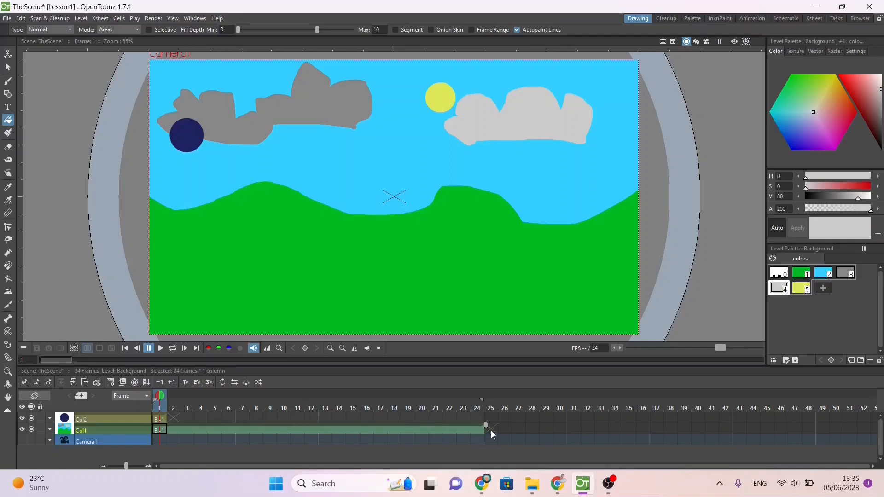
double_click(602, 346)
mouse_move(159, 396)
left_mouse_down()
mouse_move(479, 395)
mouse_move(159, 397)
mouse_move(326, 396)
mouse_move(464, 408)
mouse_move(547, 397)
mouse_move(151, 408)
left_mouse_up()
Step: Extend the ball drawing in Col2 from frame 1 through frame 24 to match the background
left_click(162, 420)
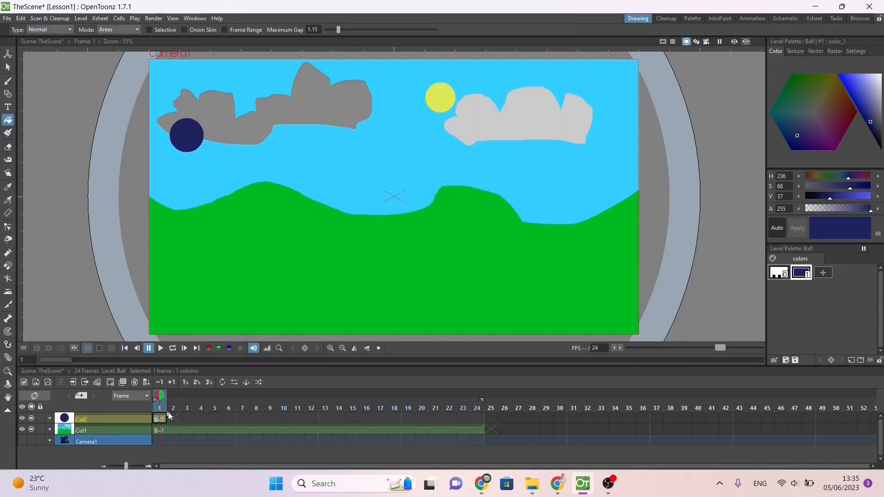
left_click_drag(169, 417, 489, 398)
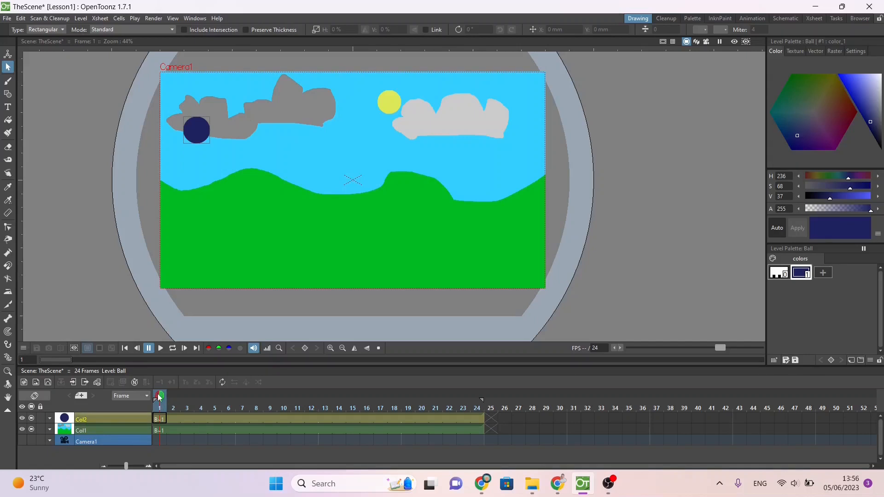
mouse_move(158, 397)
left_mouse_down()
mouse_move(241, 397)
mouse_move(158, 397)
mouse_move(169, 407)
left_mouse_up()
left_click(159, 431)
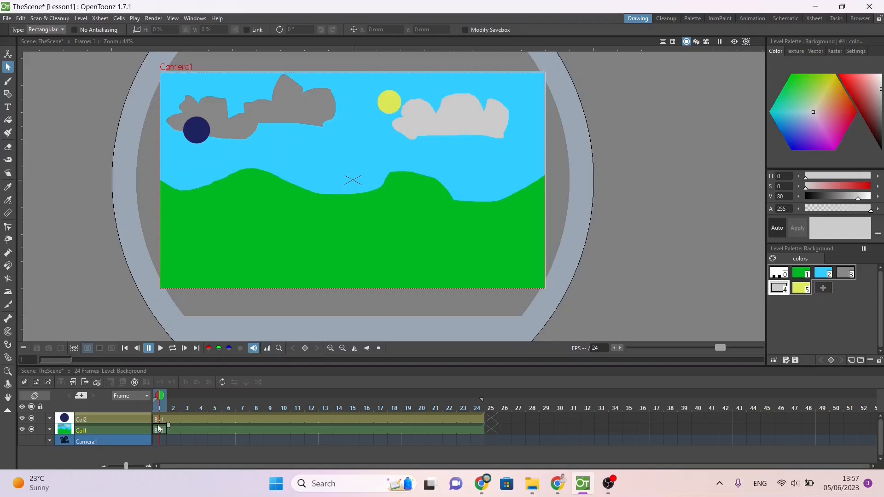
left_click(157, 418)
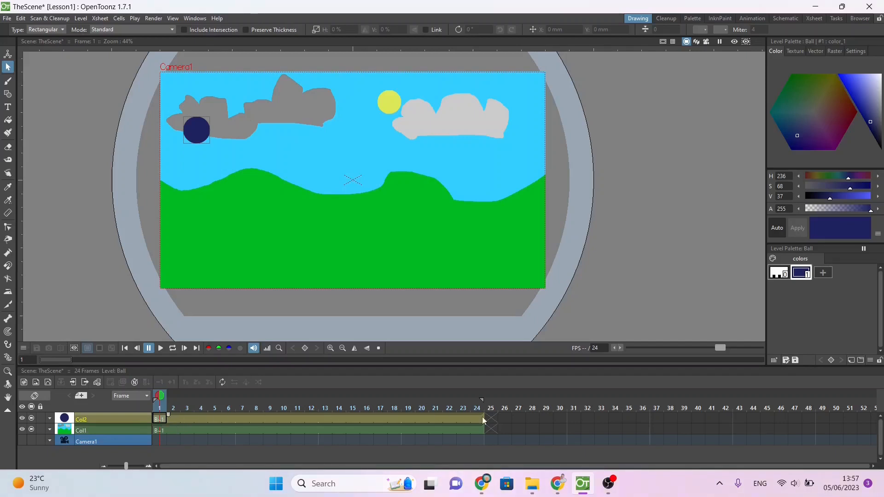
Step: Duplicate the ball drawing at frame 2 and select the ball with the Selection tool in Rectangular type
left_click(169, 421)
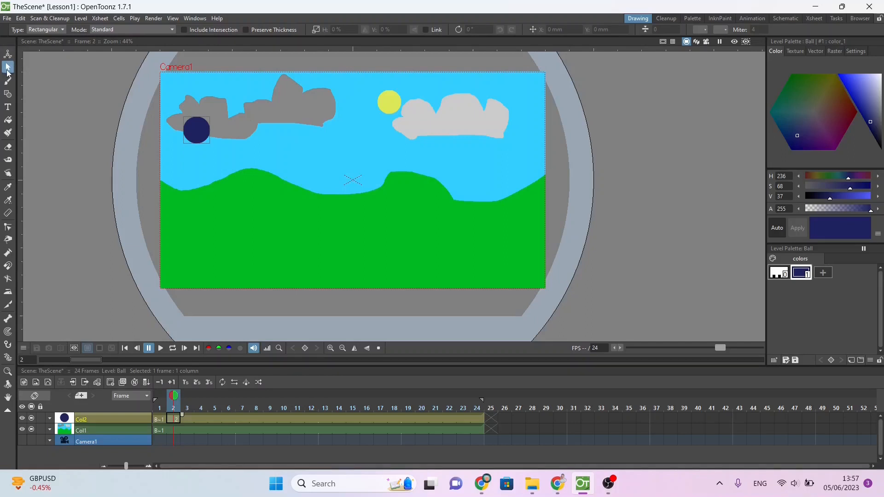
left_click(32, 29)
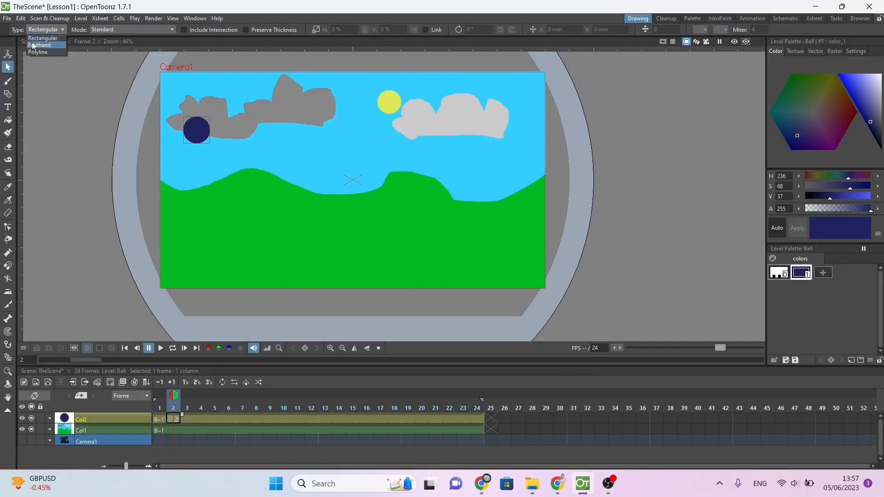
left_click(30, 39)
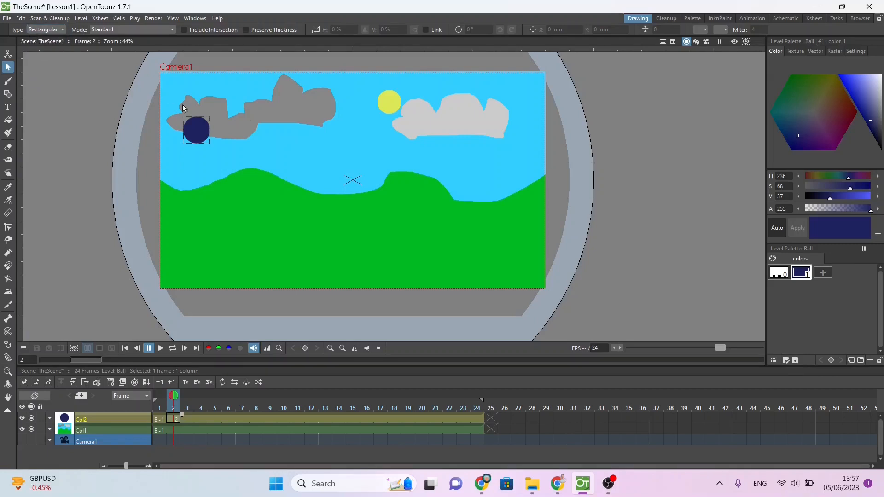
left_click_drag(153, 107, 229, 154)
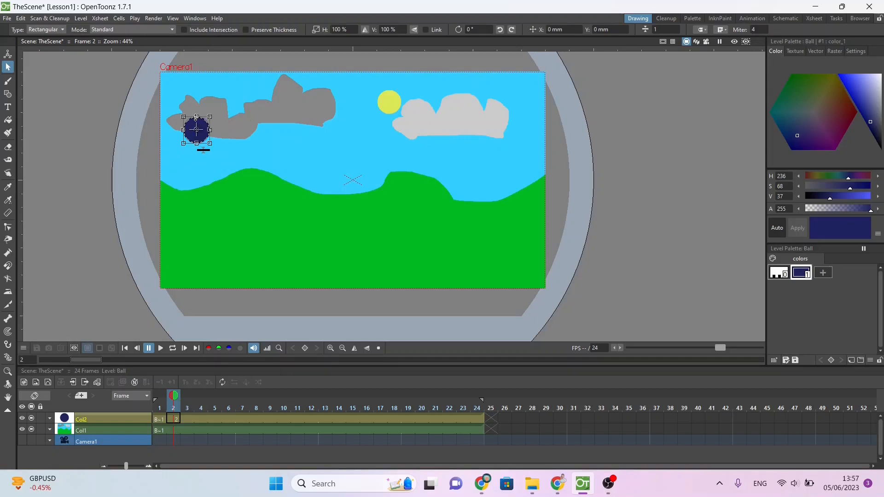
Step: Try stretching the ball vertically and enlarging it on frame 2, undoing the scaling each time
left_click_drag(196, 116, 209, 96)
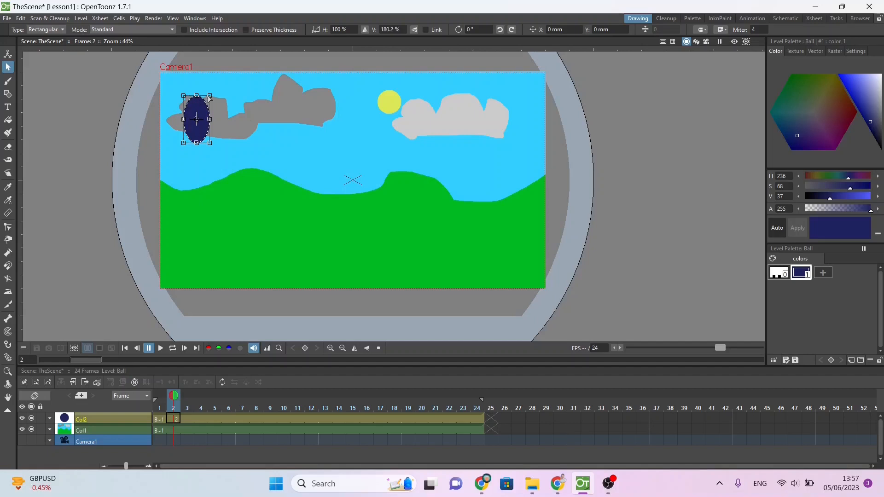
key("ctrl+z")
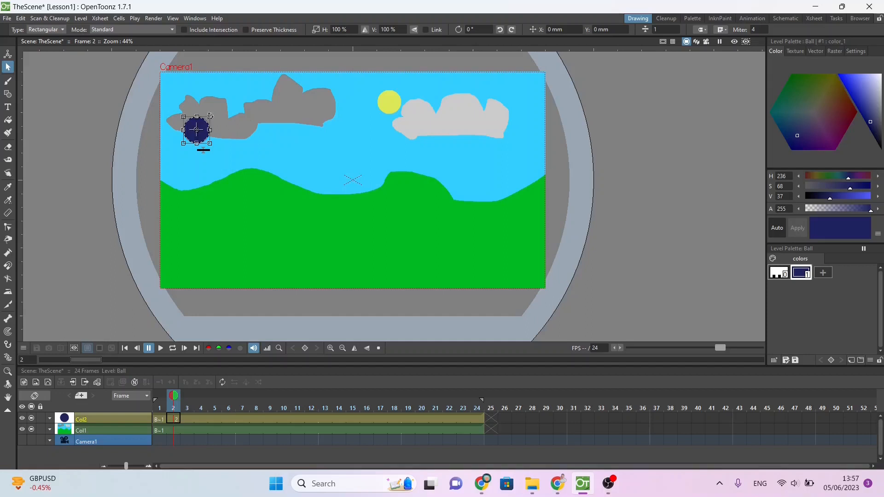
left_click_drag(210, 116, 222, 126)
left_click_drag(221, 110, 169, 130)
left_click_drag(210, 143, 260, 183)
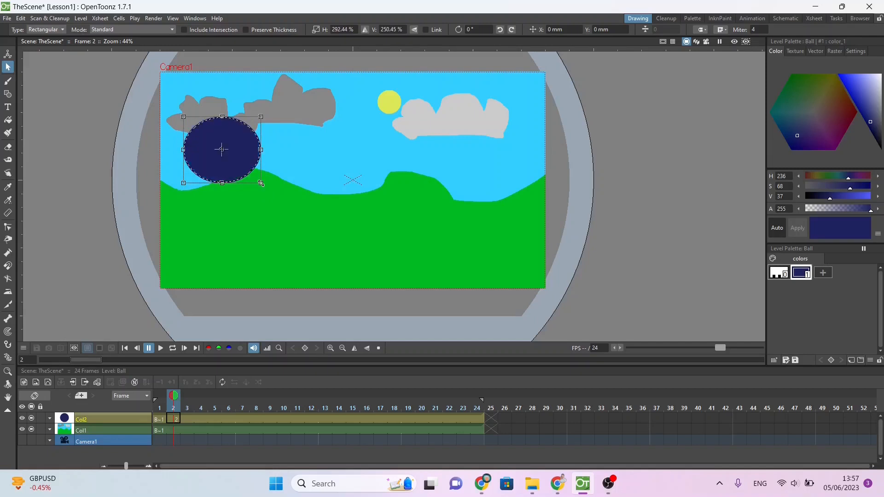
key("ctrl+z")
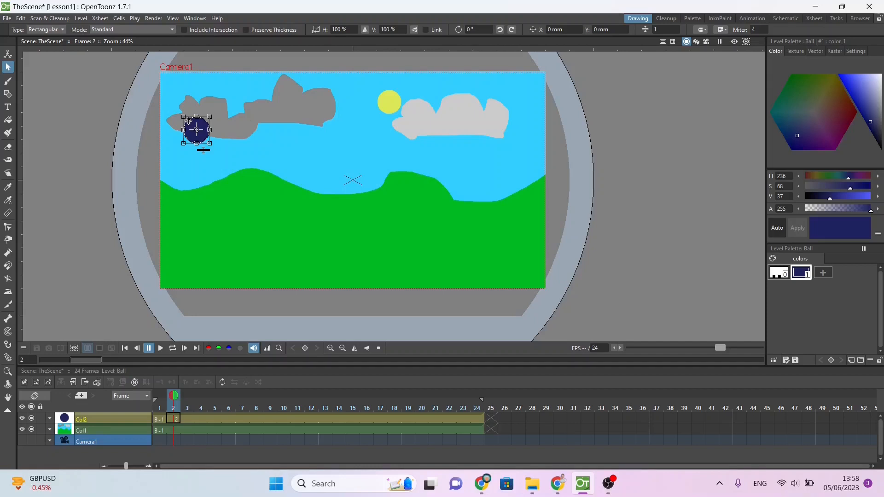
Step: Move the frame 2 ball about 8 mm right and 4 mm down, then duplicate it at frame 3 and shift it about 8 mm right, 5 mm down
left_click_drag(188, 121, 196, 125)
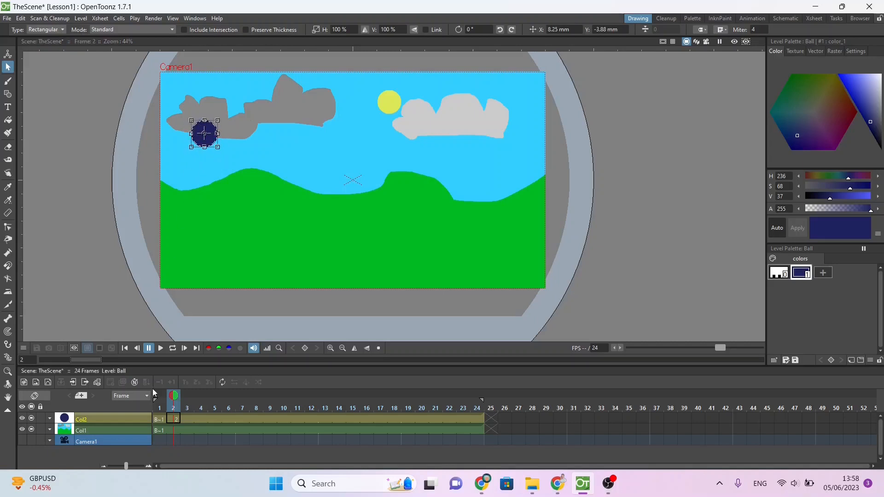
left_click(188, 419)
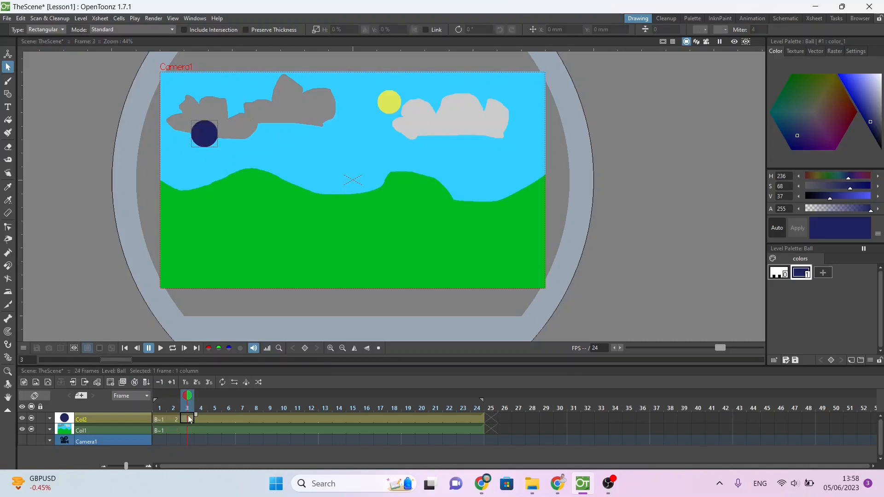
key("d")
left_click(197, 129)
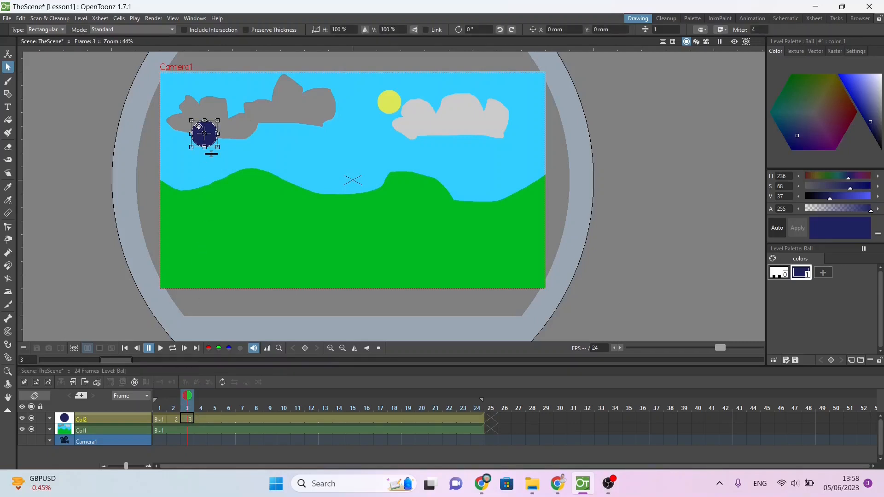
left_click_drag(197, 123, 206, 130)
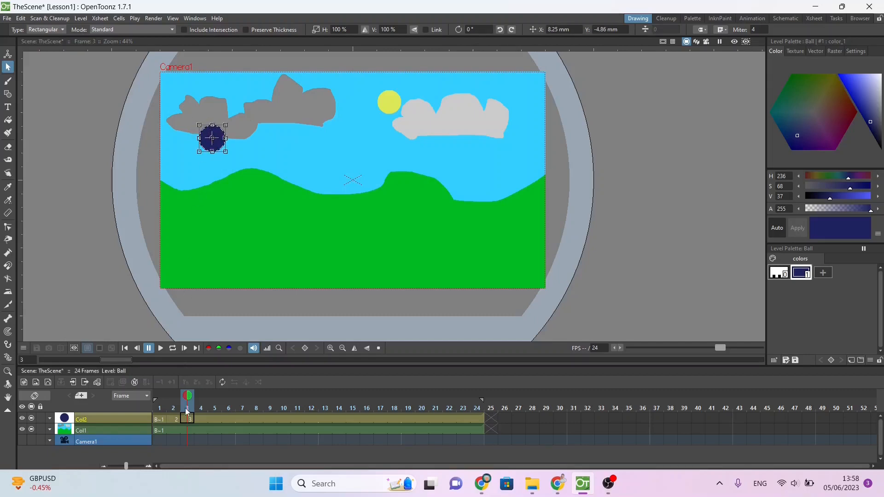
Step: Go to frame 7 and enable onion skinning for the frames immediately before and after it
left_click_drag(186, 398, 236, 403)
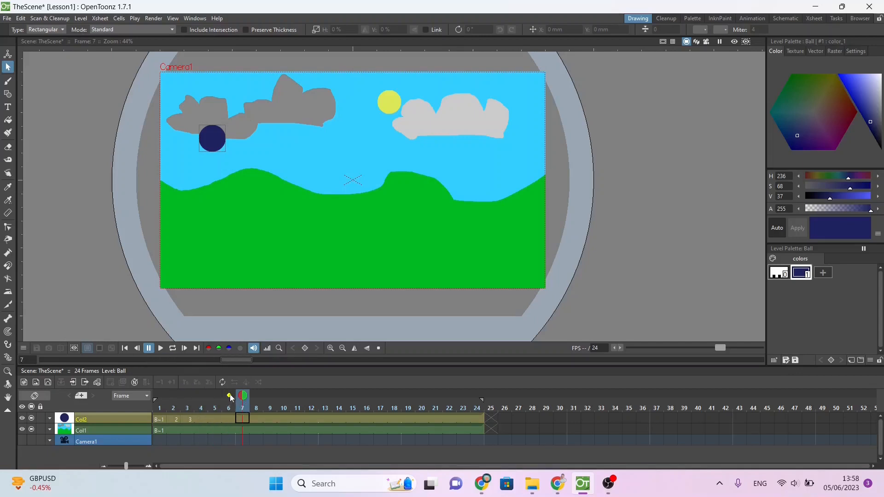
left_click(230, 396)
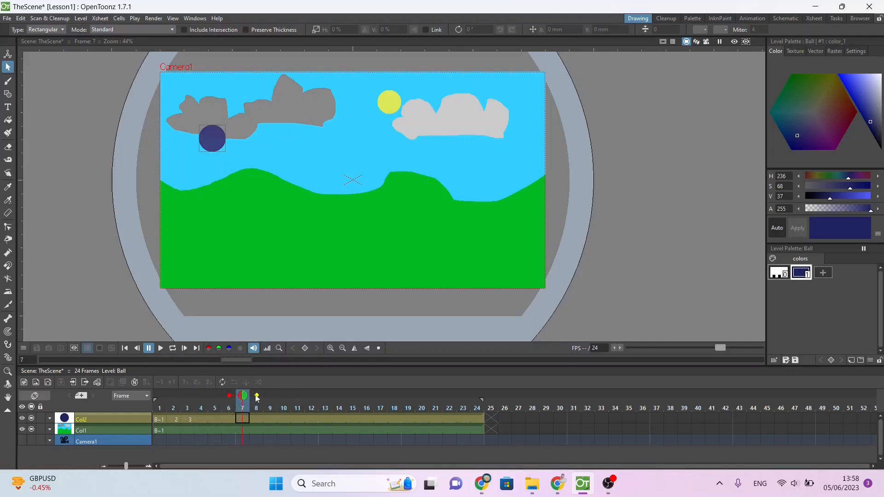
left_click(257, 396)
Step: Move to frame 4 and extend the onion skin to the three preceding and three following frames
mouse_move(243, 400)
left_mouse_down()
mouse_move(162, 407)
mouse_move(200, 399)
mouse_move(171, 397)
mouse_move(205, 402)
left_mouse_up()
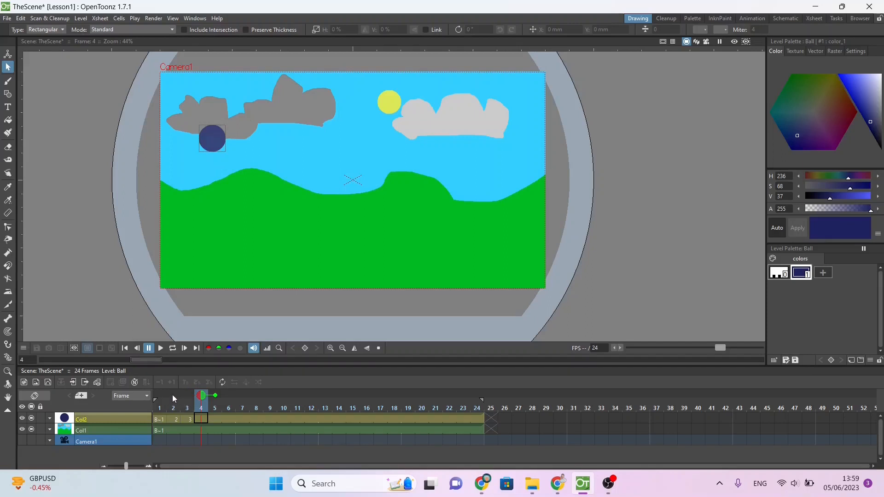
left_click(173, 397)
left_click(189, 397)
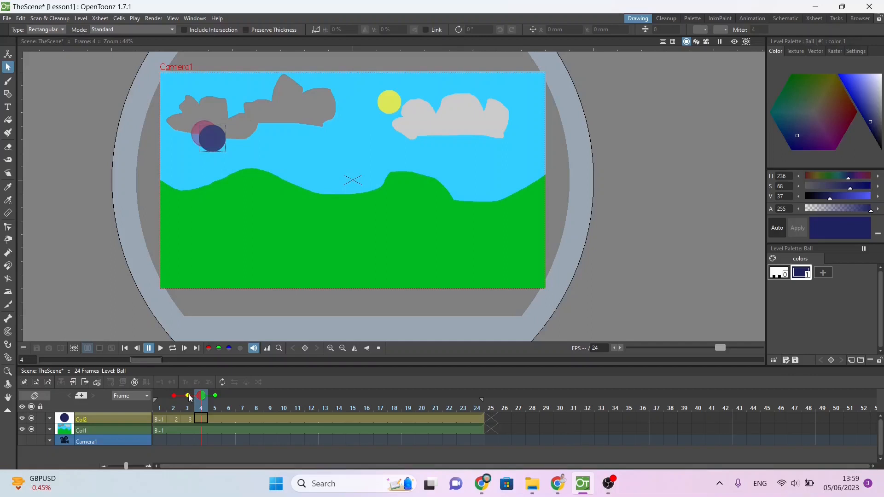
left_click(160, 396)
left_click(229, 396)
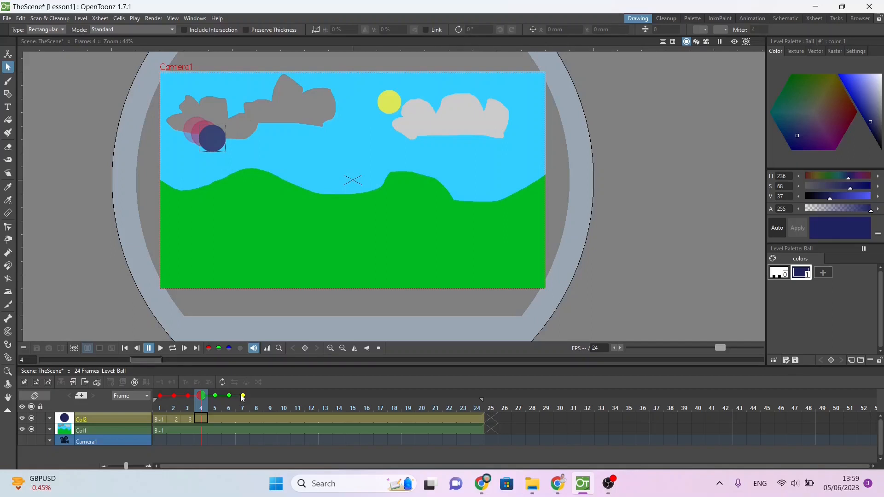
left_click(243, 396)
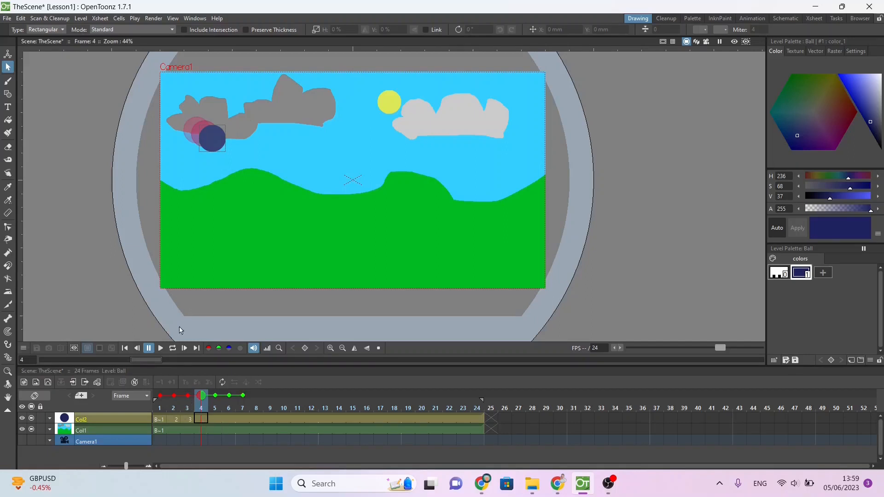
Step: Duplicate the ball drawing at frame 4 and move the ball about 9 mm right and 3 mm down
double_click(198, 418)
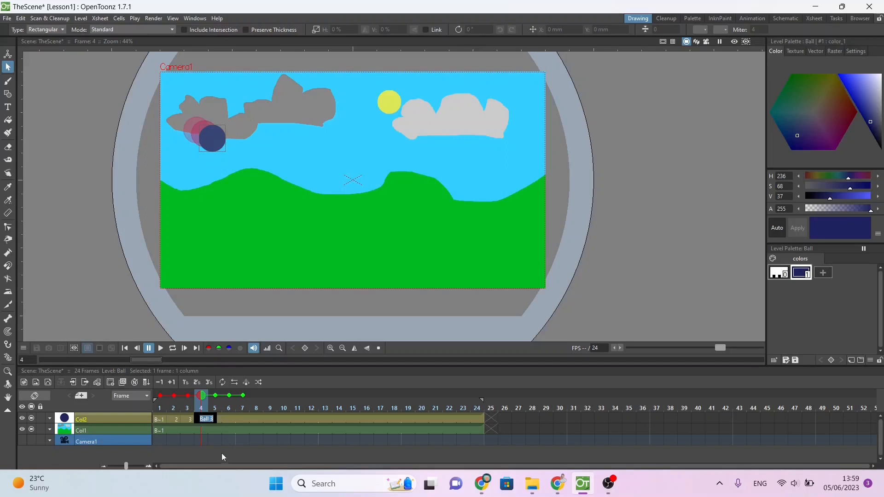
key("BackSpace")
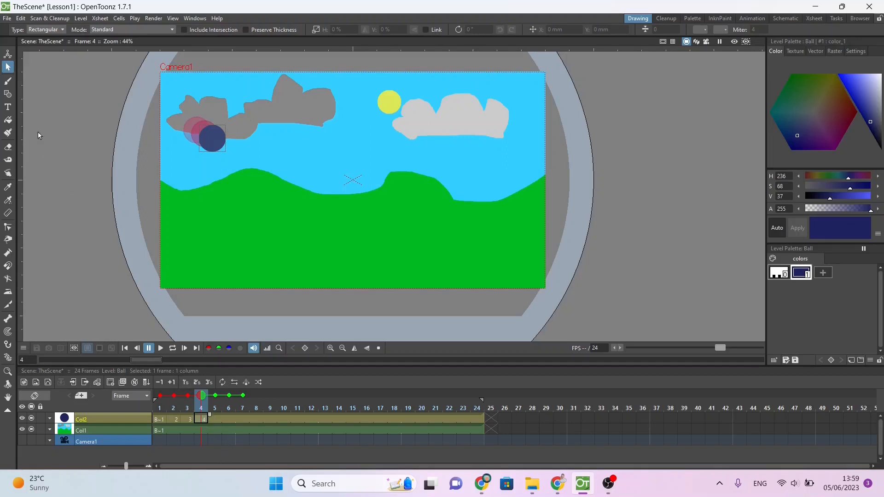
left_click(212, 129)
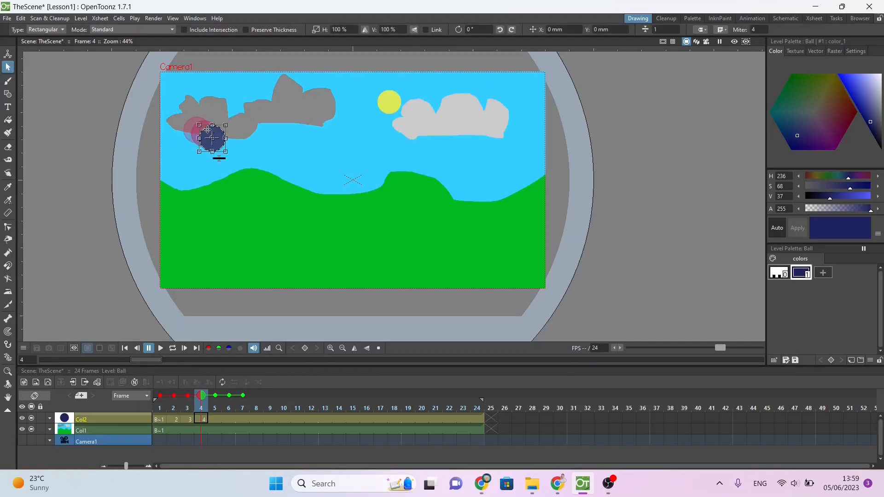
left_click_drag(207, 129, 217, 133)
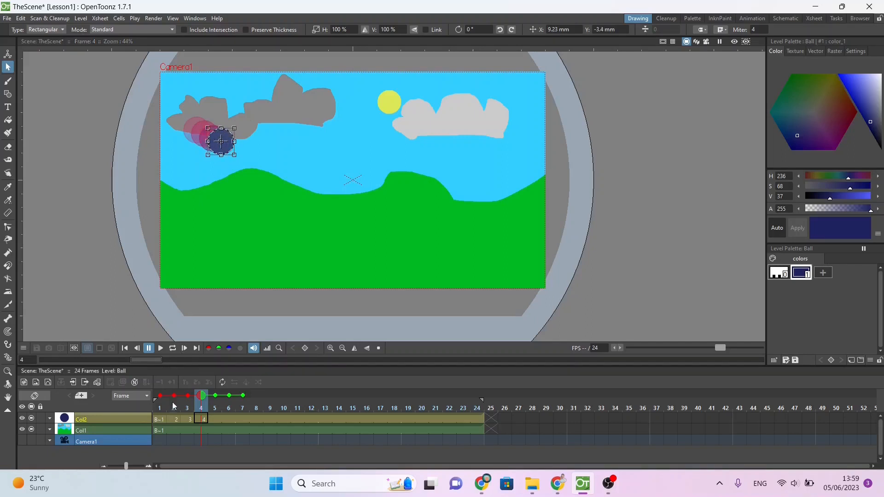
Step: Adjust the ball's path using the onion skin, raising it about 4 mm on frame 3 and about 2 mm on frame 2
left_click_drag(201, 398, 193, 398)
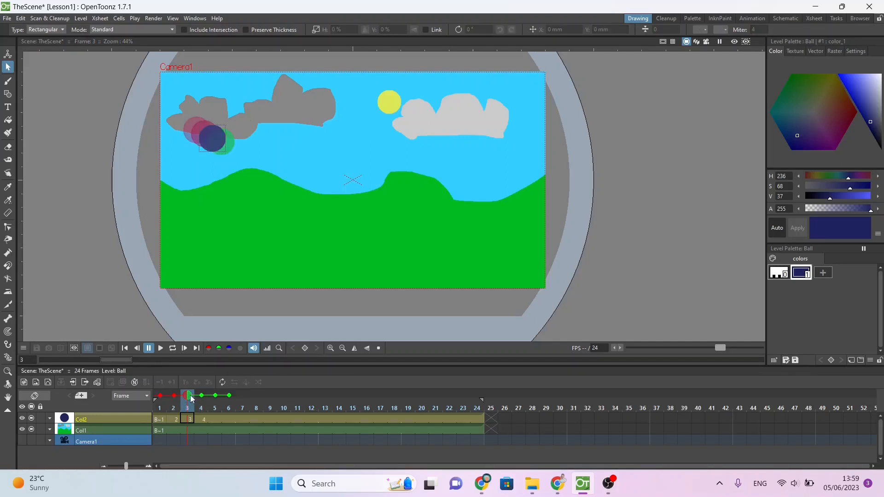
left_click(205, 128)
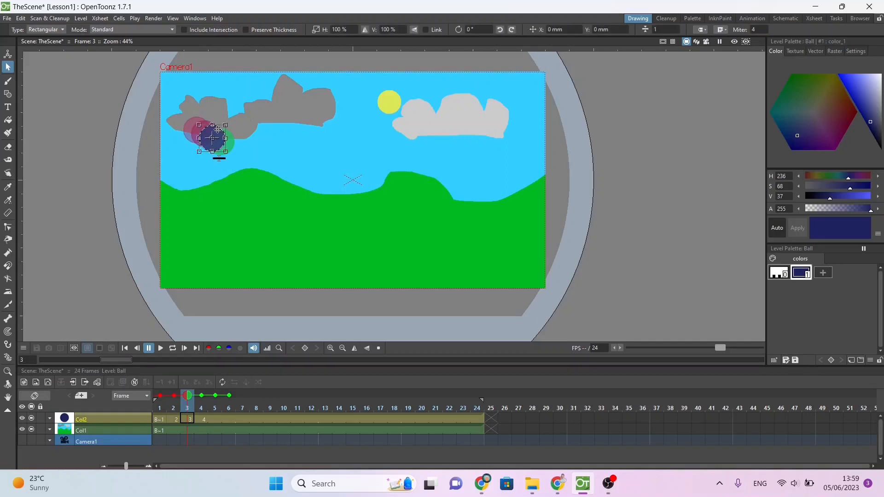
left_click_drag(218, 130, 217, 126)
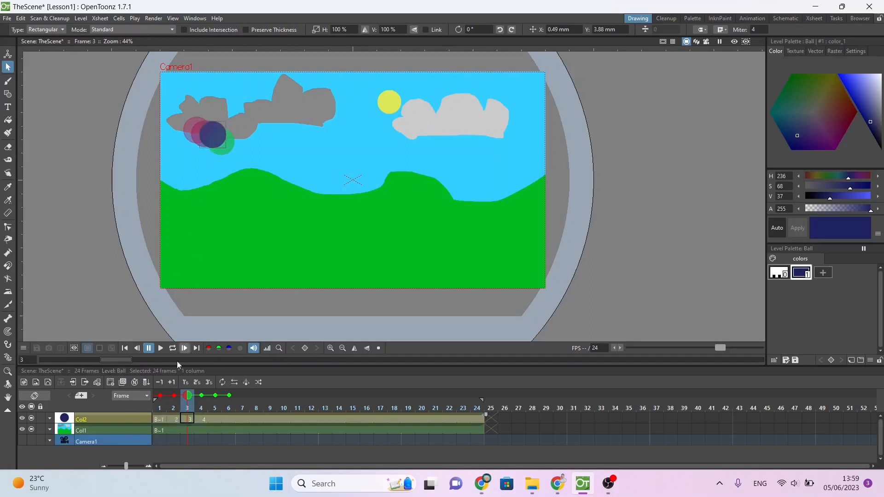
left_click(172, 419)
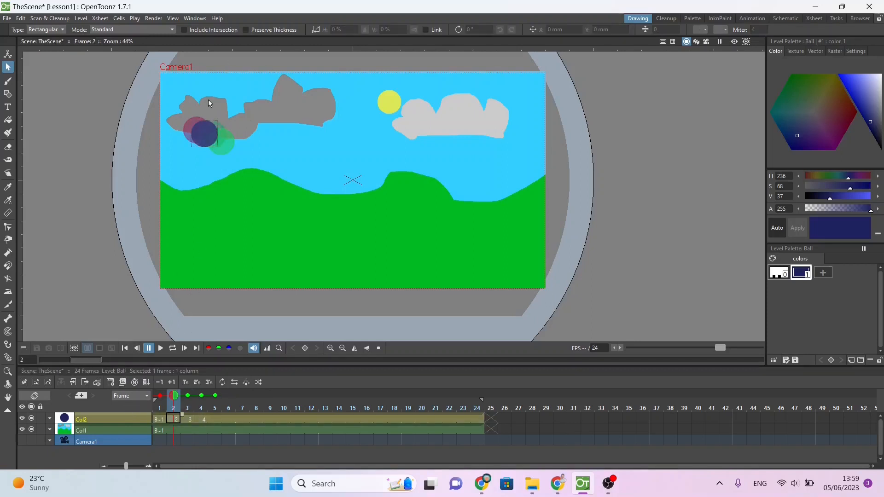
left_click(206, 120)
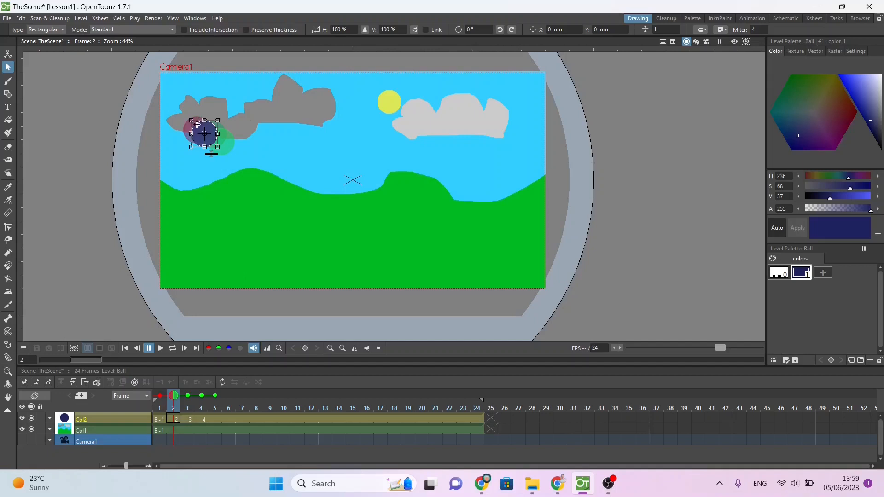
left_click_drag(196, 125, 196, 123)
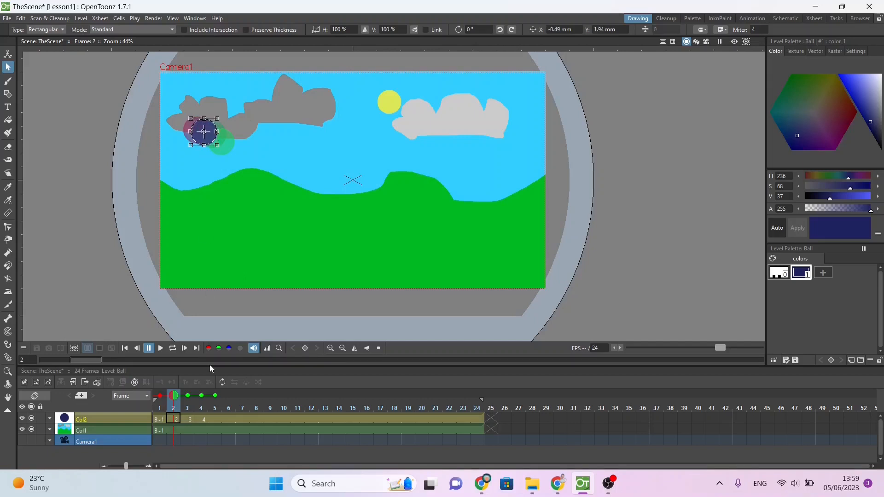
left_click(212, 418)
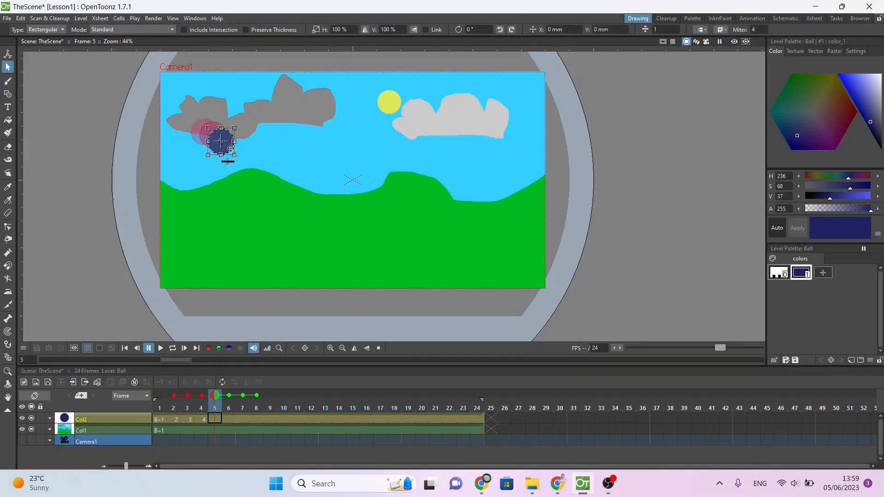
left_click_drag(231, 149, 239, 165)
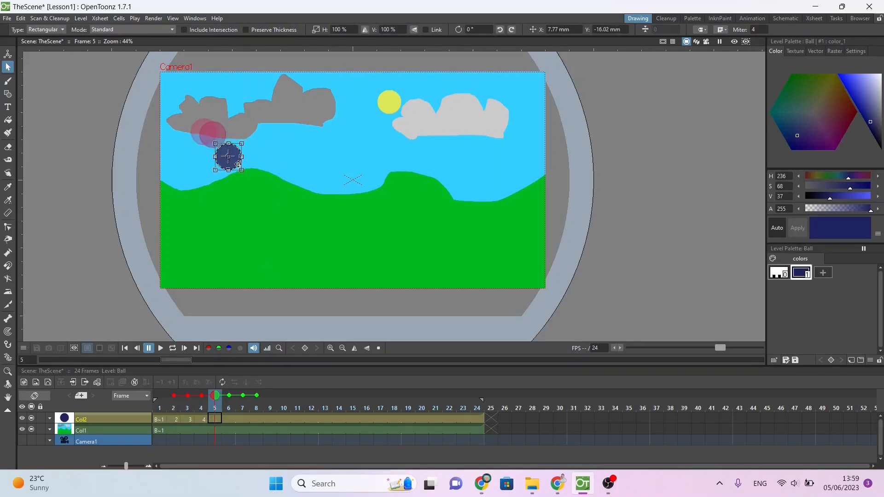
left_click(227, 419)
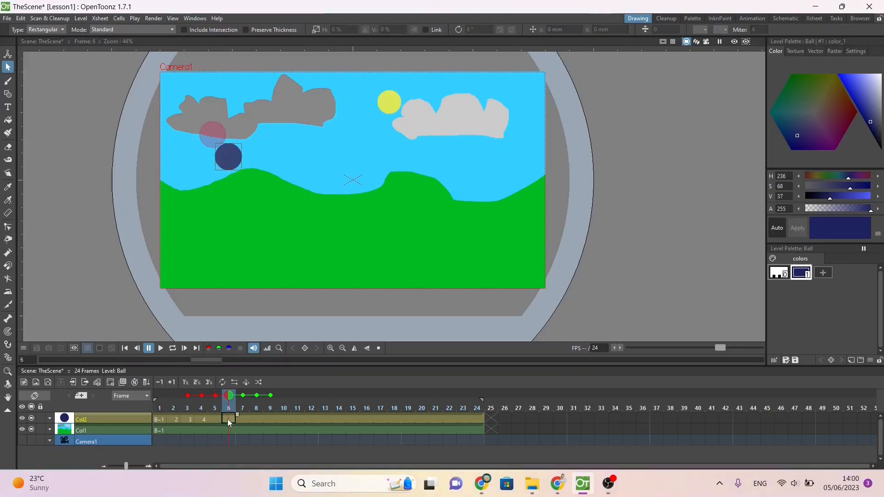
left_click(217, 420)
key("ctrl+z")
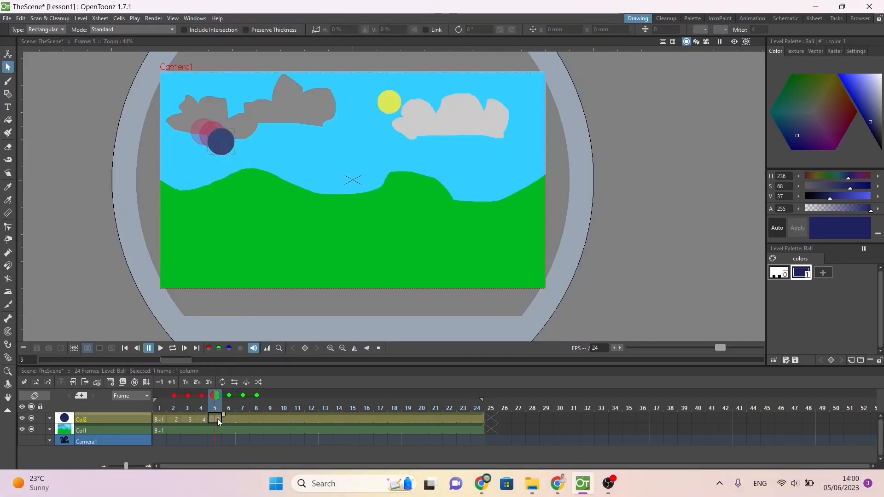
Step: Duplicate the ball drawing at frames 5 and 6, moving the ball further down and slightly right on each frame
left_click(222, 152)
scroll(222, 154, "up", 1)
left_click_drag(224, 159, 239, 189)
left_click(228, 419)
scroll(232, 165, "up", 1)
left_click(235, 168)
Step: Duplicate the ball drawing at frame 7 and move the ball about 5 mm right and 29 mm down
left_click(241, 418)
key("d")
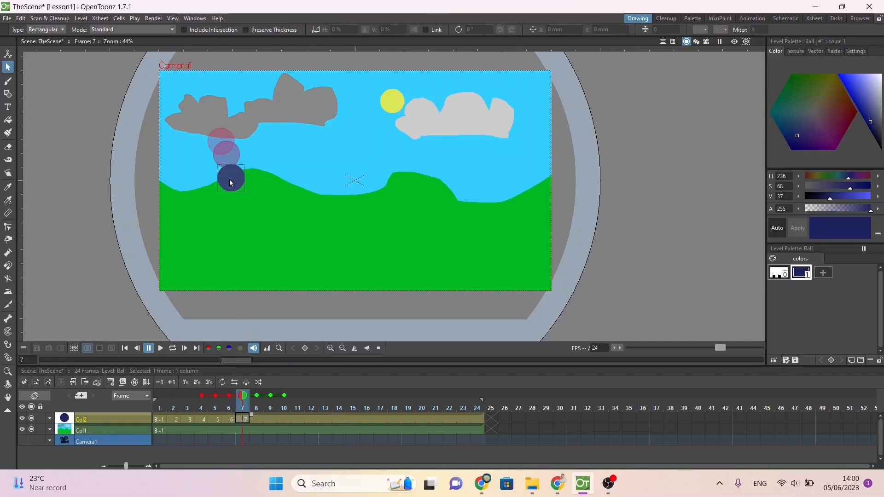
scroll(232, 179, "down", 1)
left_click_drag(219, 180, 227, 212)
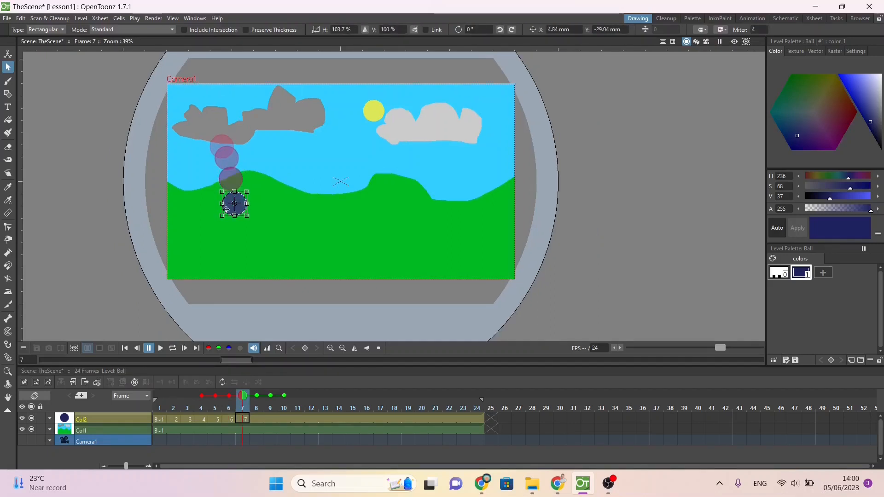
Step: Duplicate the ball drawing at frame 8 and move the ball well down and slightly right, to its landing point on the grass
left_click(9, 371)
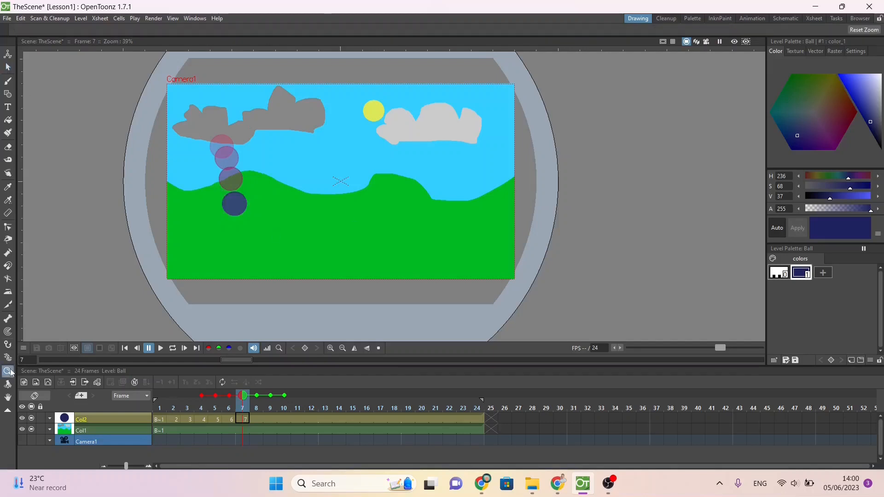
left_click_drag(191, 217, 272, 183)
left_click(8, 397)
left_click_drag(377, 179, 260, 172)
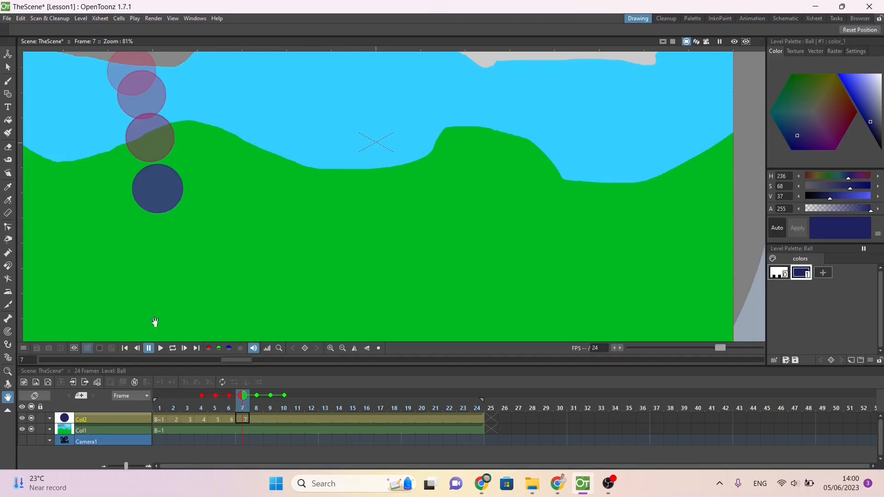
left_click(8, 67)
left_click(256, 419)
left_click(165, 201)
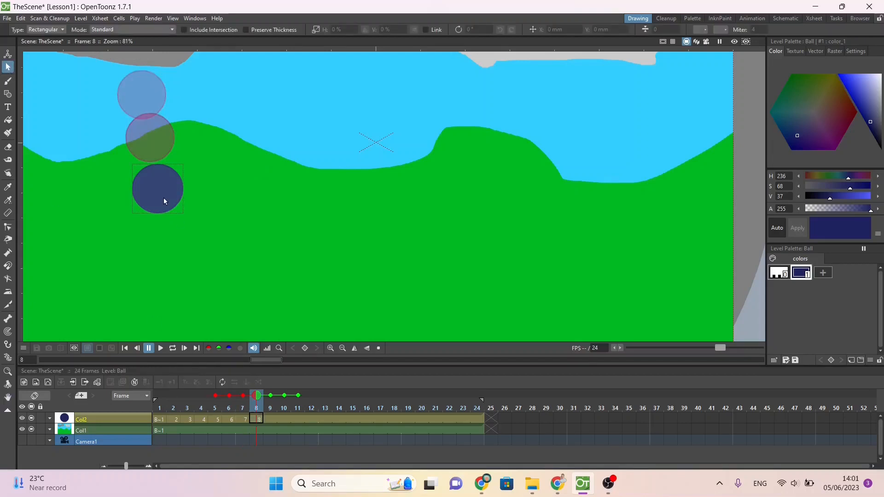
left_click_drag(171, 213, 178, 293)
left_click(268, 419)
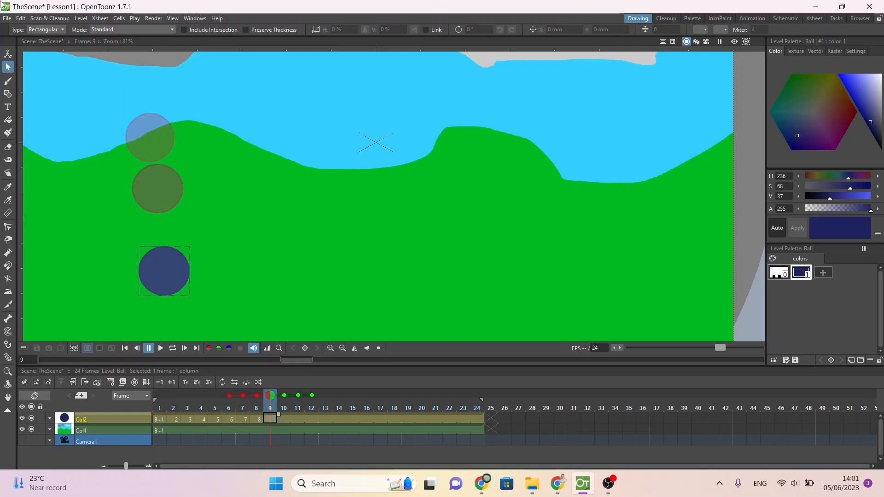
left_click(154, 258)
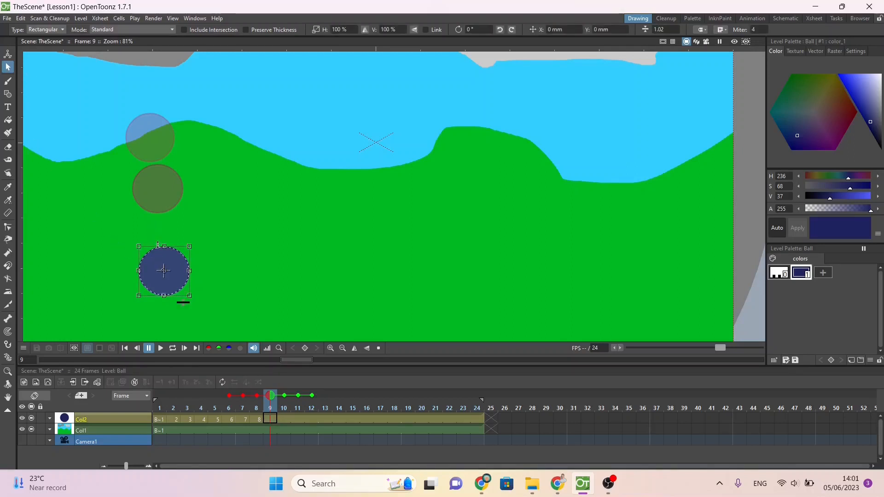
left_click_drag(159, 247, 160, 277)
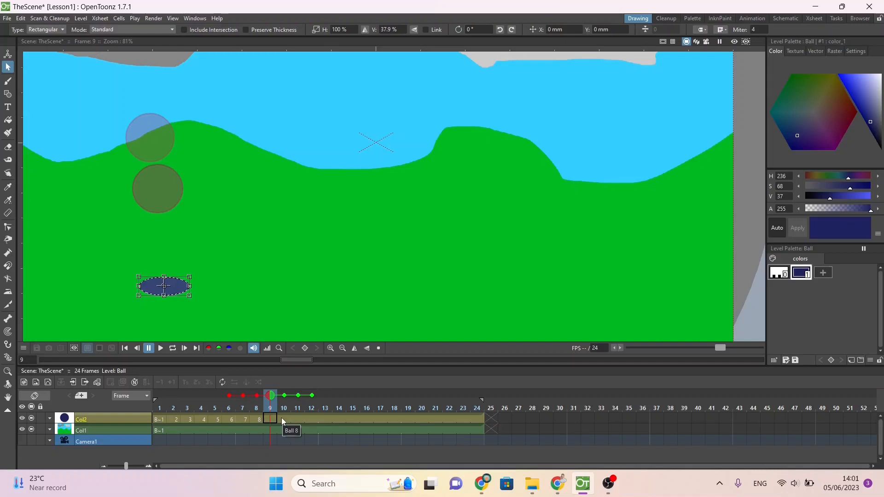
key("ctrl+z")
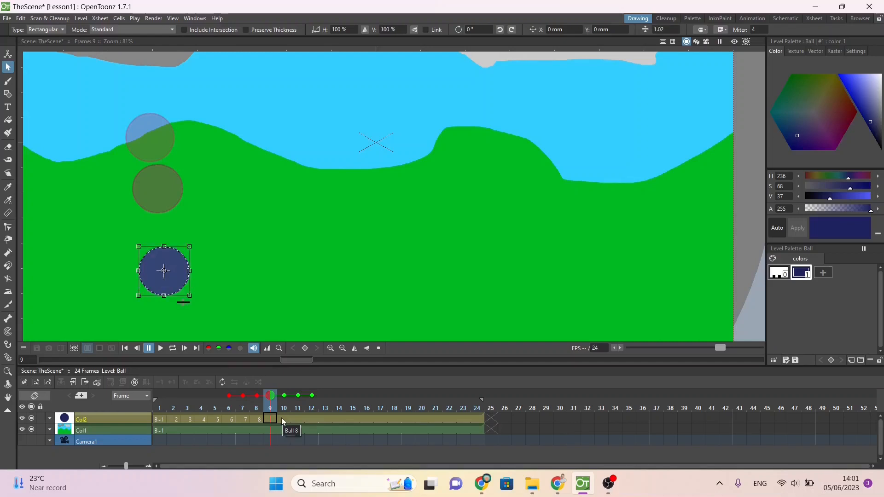
Step: Duplicate the ball drawing at frame 9 and squash it downwards to about 36% of its height
left_click(272, 418)
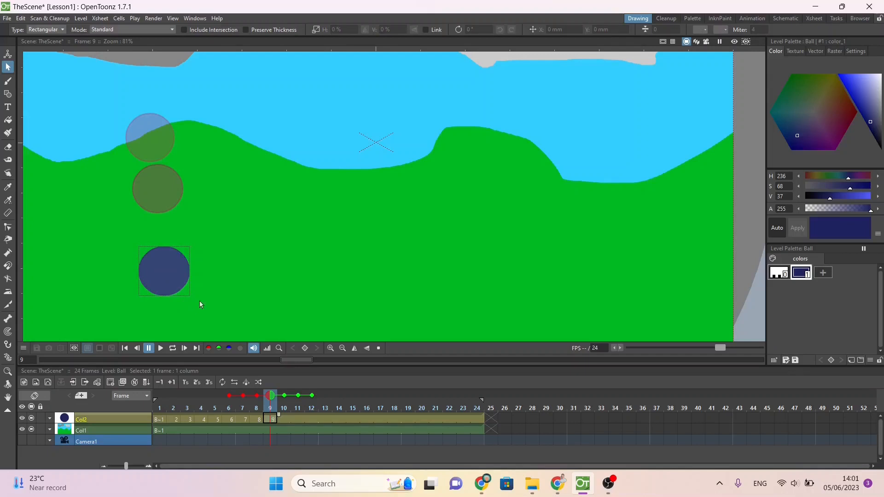
left_click(164, 264)
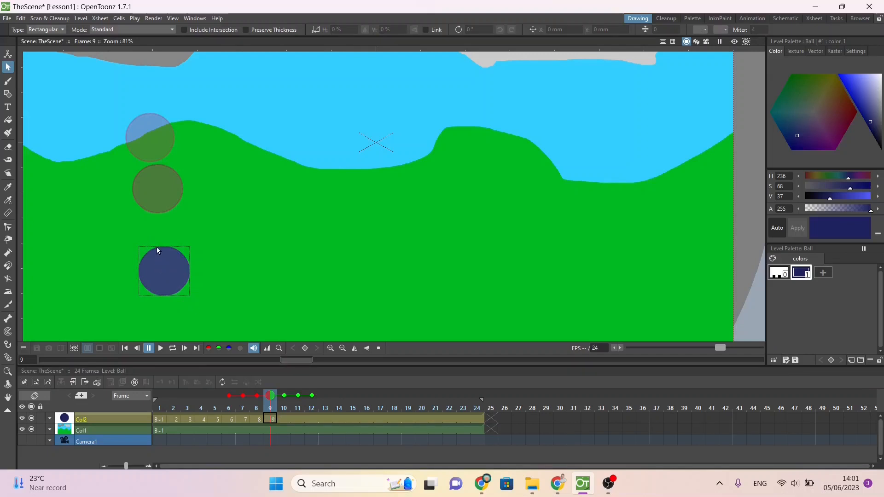
left_click(157, 250)
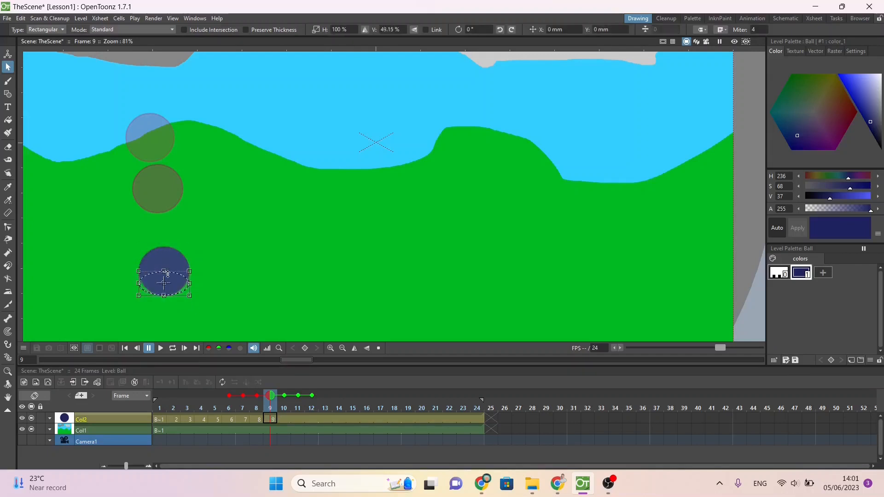
left_click_drag(165, 247, 164, 278)
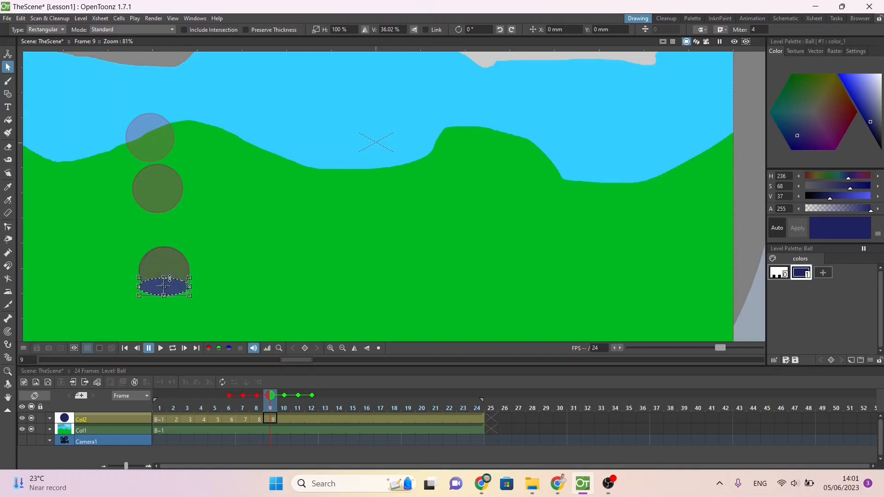
Step: Duplicate the squashed ball at frame 10, move it up and right, and stretch it vertically back to a round shape
left_click(283, 420)
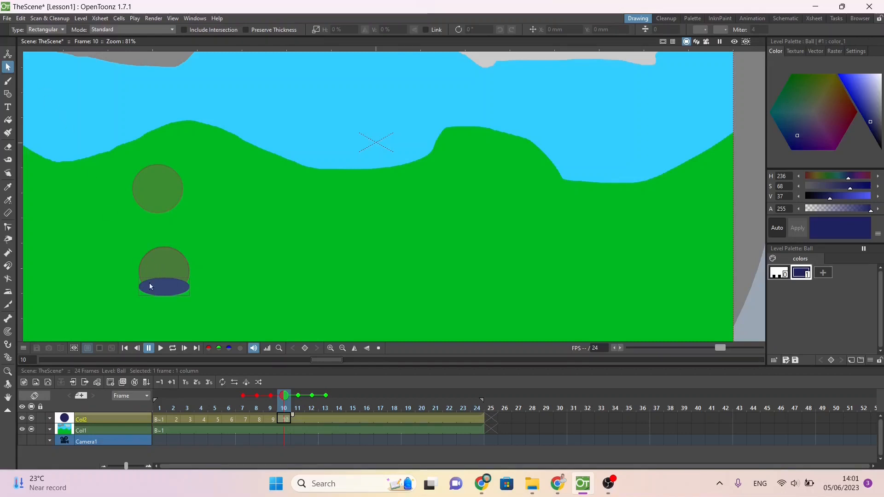
left_click(166, 287)
left_click_drag(177, 281, 200, 260)
left_click_drag(202, 258, 203, 228)
Step: Duplicate the ball at frames 11 to 13 and arc it right over the bounce's peak, shifting frame 13 about 15 mm right and 3 mm down
left_click(299, 419)
key("d")
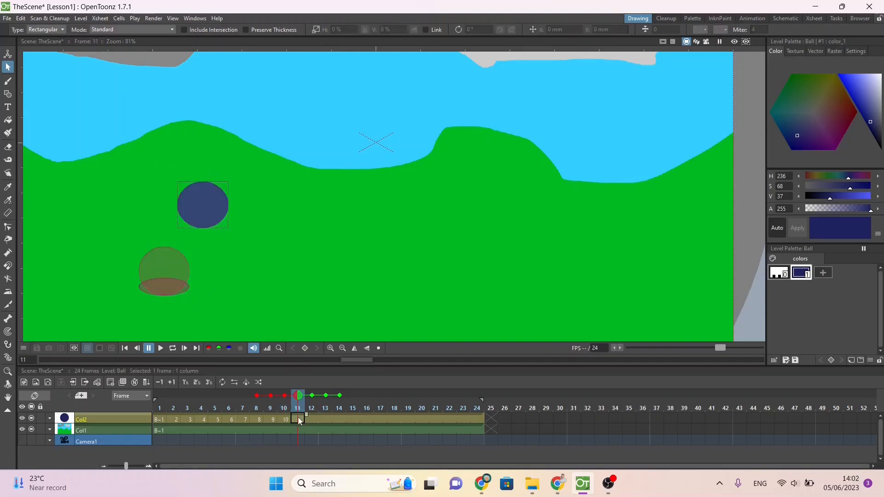
left_click(212, 186)
mouse_move(215, 187)
left_mouse_down()
mouse_move(283, 144)
mouse_move(278, 162)
mouse_move(310, 138)
mouse_move(325, 143)
left_mouse_up()
left_click(312, 420)
key("d")
left_click(325, 419)
key("d")
left_click(299, 138)
Step: Duplicate the ball at frames 14 and 15 and lower it to the right, moving frame 15 about 22 mm right and 23 mm down
left_click(341, 419)
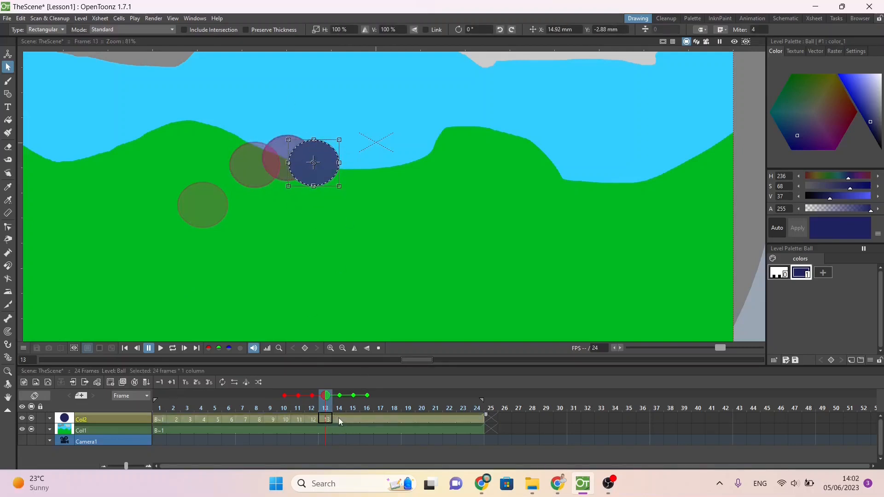
key("d")
left_click_drag(329, 175, 395, 243)
left_click(354, 418)
key("d")
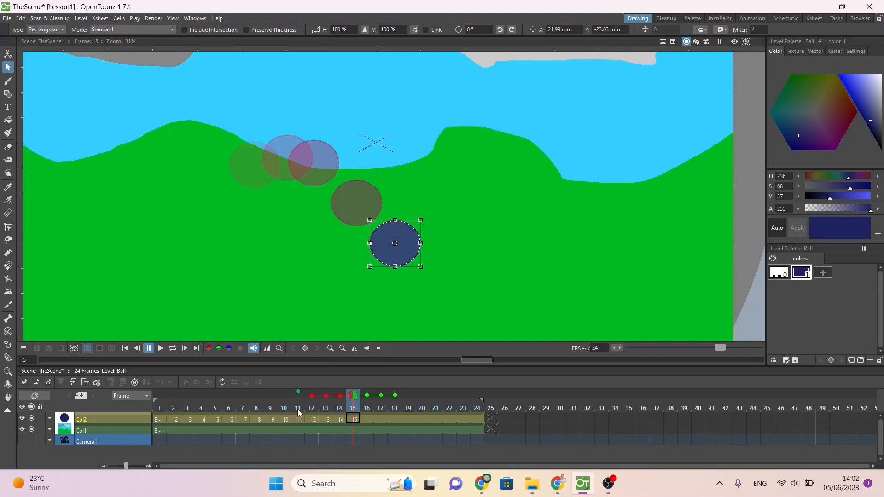
Step: Extend the onion skin to the eleven preceding frames, and duplicate the ball at frame 16, moving it about 10 mm right and 15 mm down
mouse_move(298, 408)
left_mouse_down()
mouse_move(221, 406)
mouse_move(369, 419)
mouse_move(312, 398)
mouse_move(220, 403)
left_mouse_up()
left_click(369, 419)
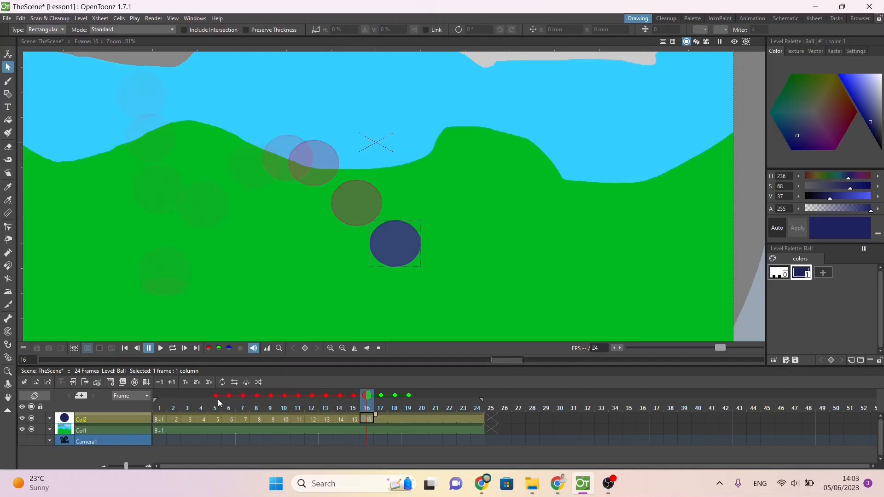
mouse_move(365, 397)
left_mouse_down()
mouse_move(378, 398)
mouse_move(367, 399)
left_mouse_up()
left_click_drag(374, 257, 391, 283)
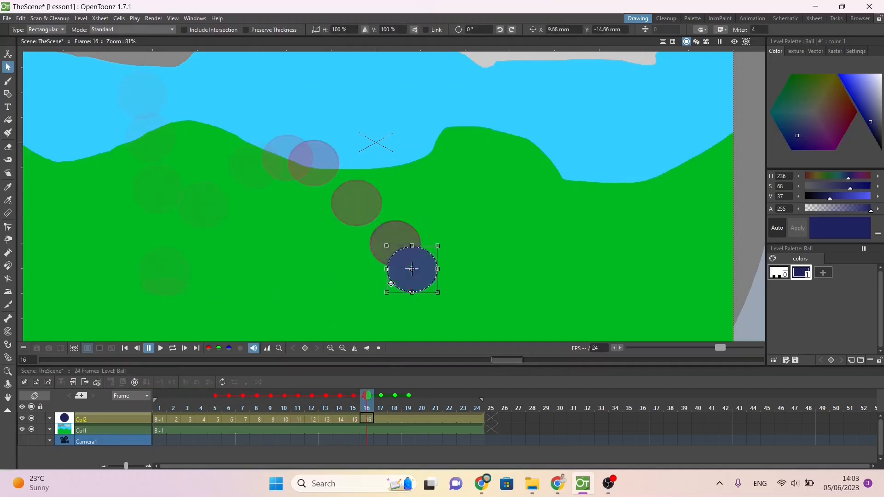
Step: Duplicate the ball drawing at frames 17 to 21, moving the ball right through its second landing and a low final hop
left_click(378, 419)
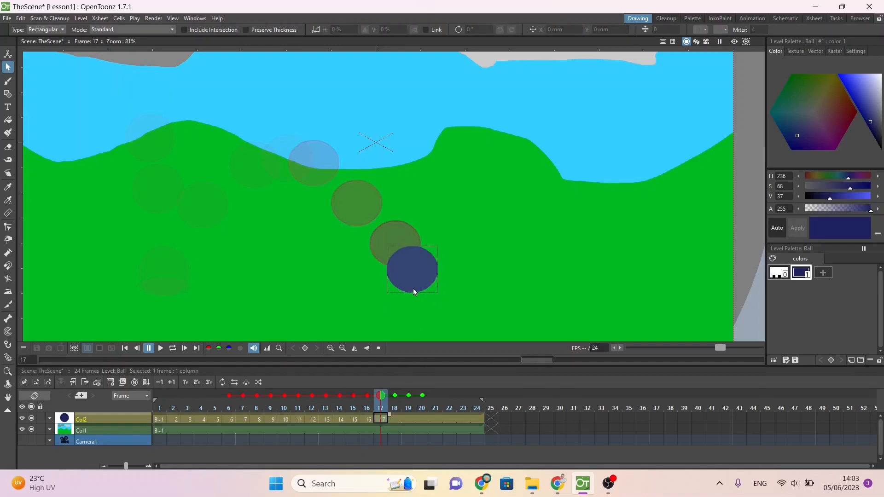
left_click_drag(412, 246, 534, 261)
left_click(394, 419)
left_click(423, 283)
left_click(406, 419)
left_click(422, 419)
left_click(506, 263)
left_click(434, 419)
left_click(519, 264)
key("period")
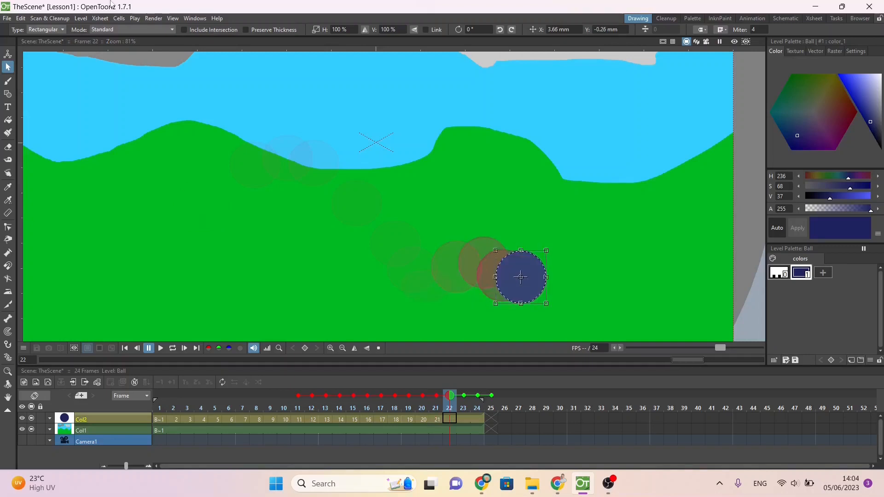
Step: Preview the rendered animation, play it at 24 FPS, replay it at 12 FPS, and close the preview
left_click(151, 21)
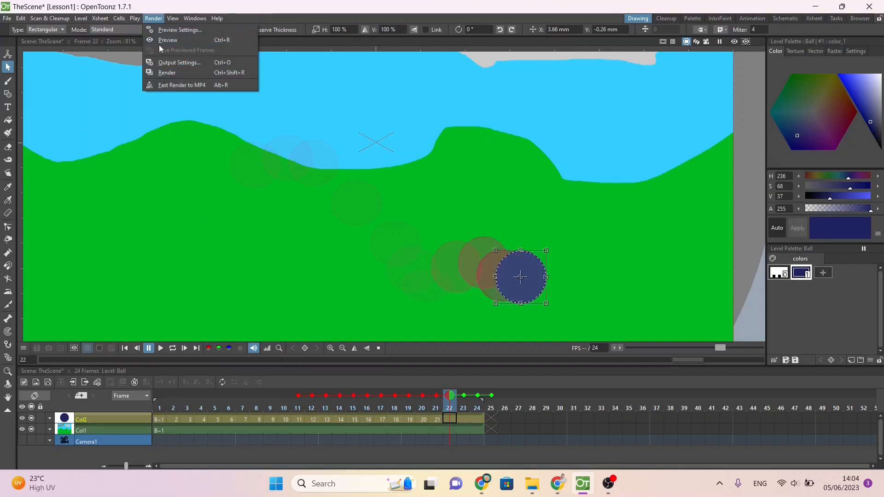
left_click(161, 41)
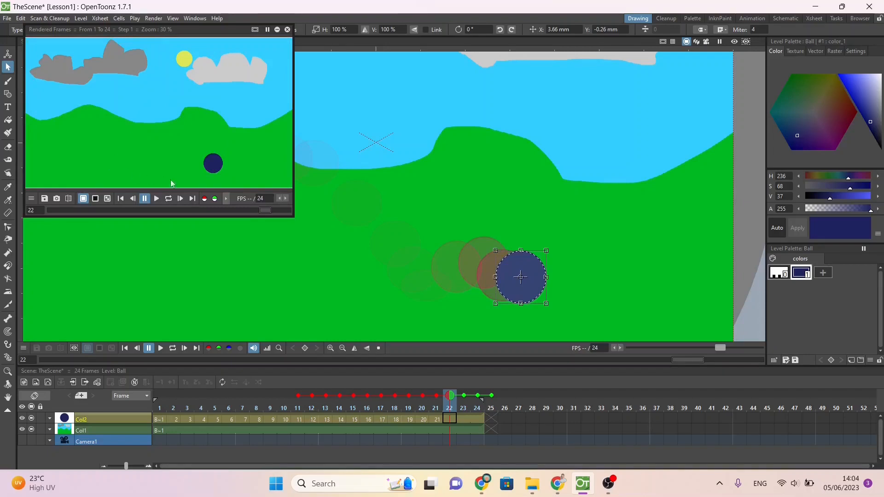
left_click(157, 199)
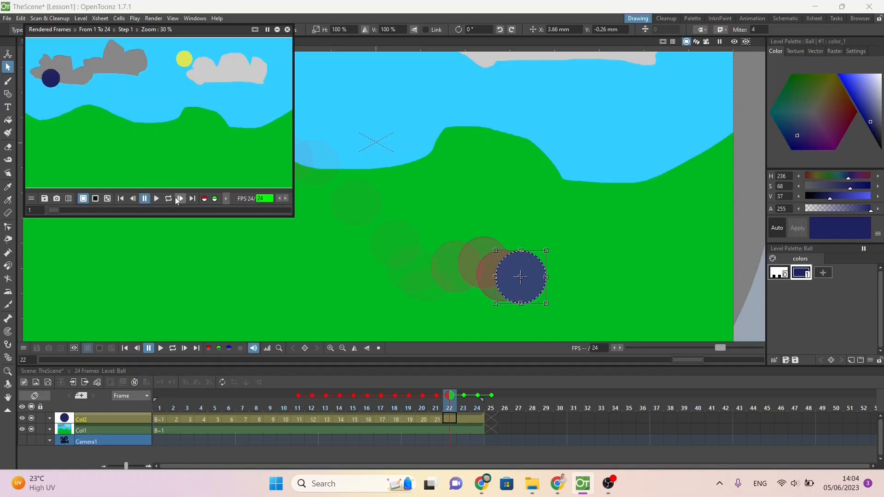
double_click(270, 198)
key("Return")
left_click(154, 199)
left_click(288, 30)
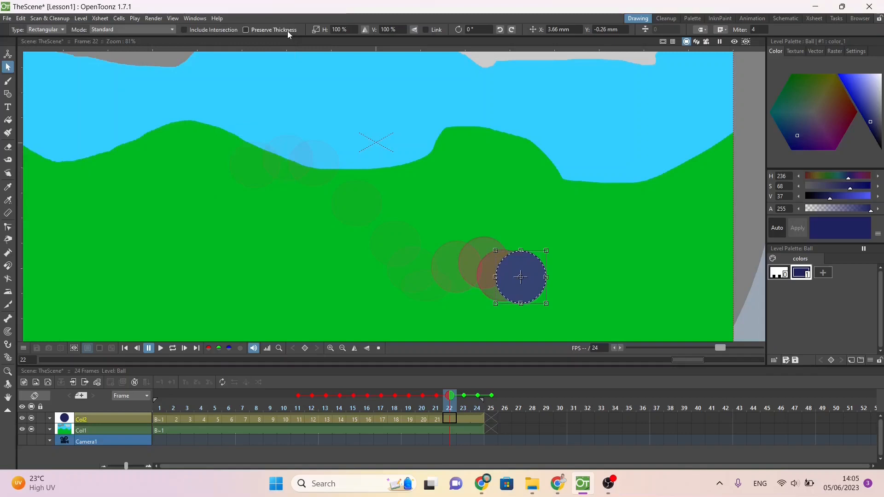
Step: Render the scene with the current output settings and close the resulting flipbook
left_click(162, 20)
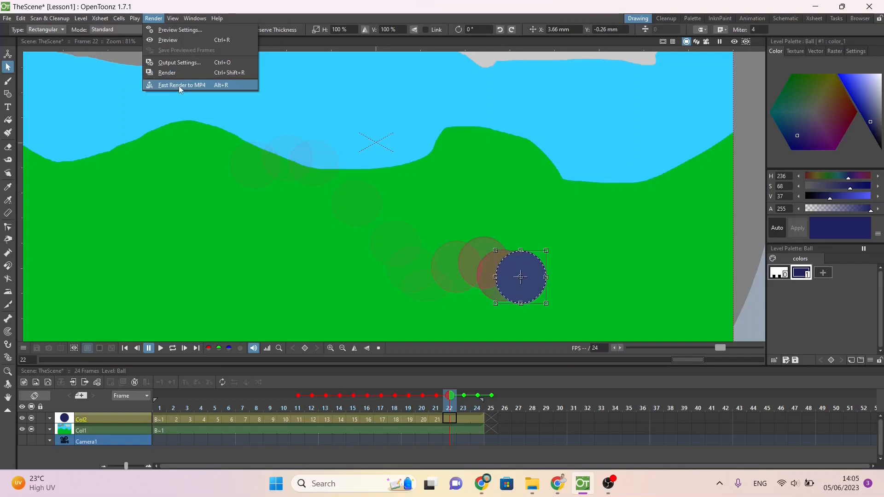
left_click(172, 74)
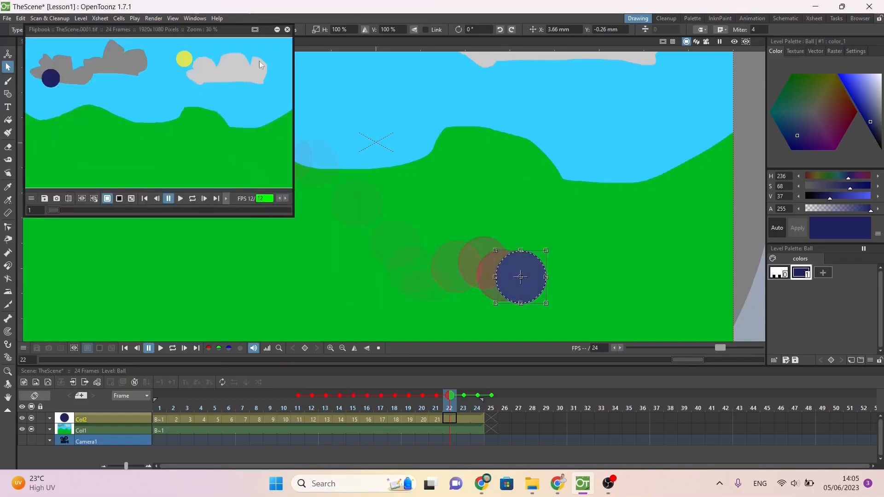
left_click(287, 29)
Step: In the output settings, set the render's save location to WorkingFolder on the Desktop
left_click(153, 18)
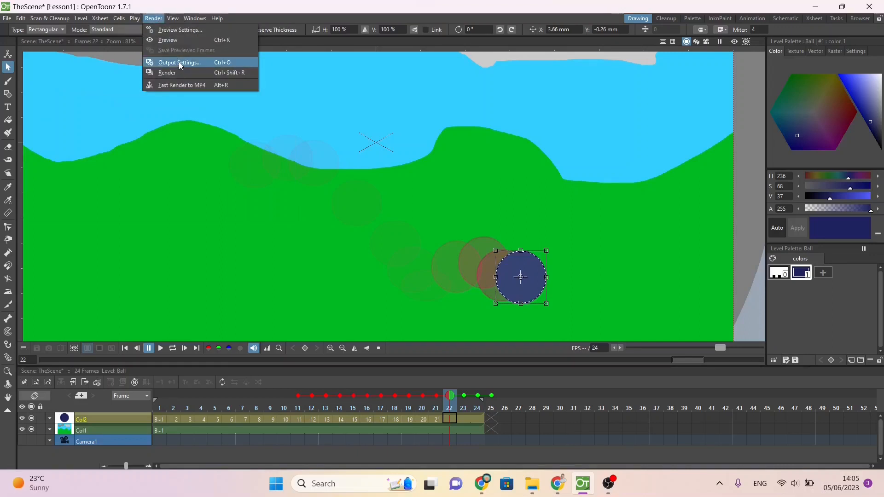
left_click(179, 62)
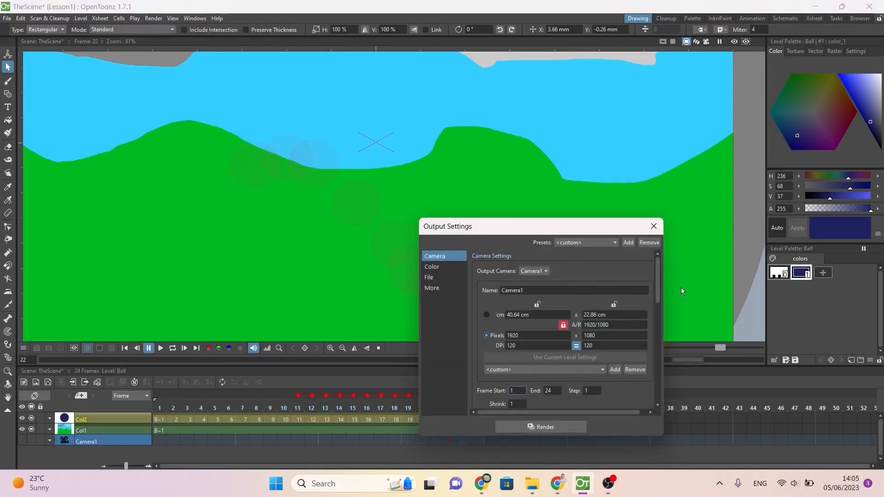
left_click_drag(656, 272, 653, 357)
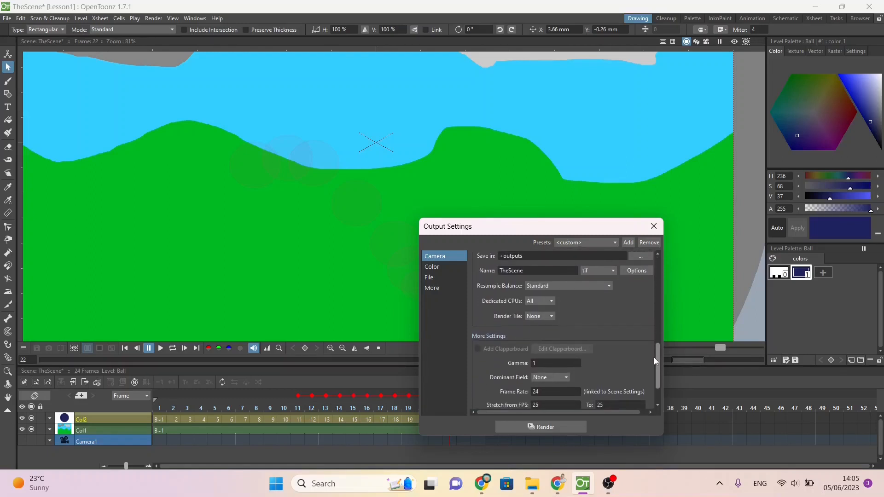
left_click(638, 256)
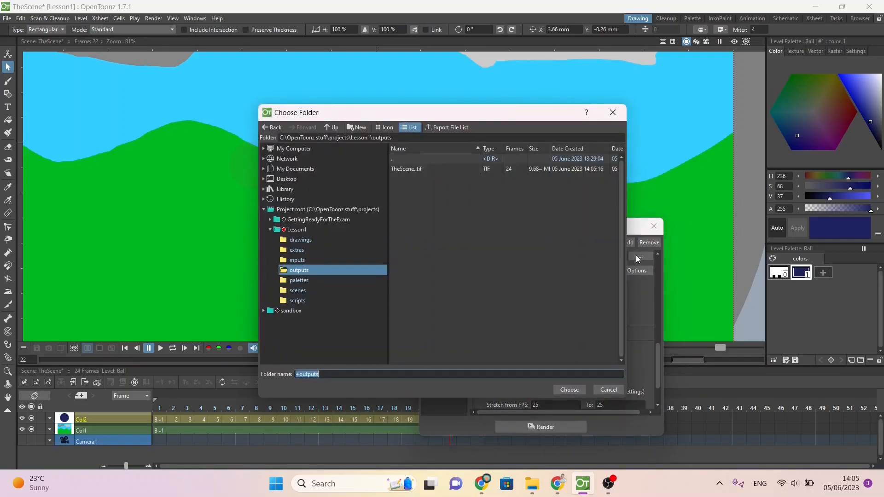
left_click(263, 179)
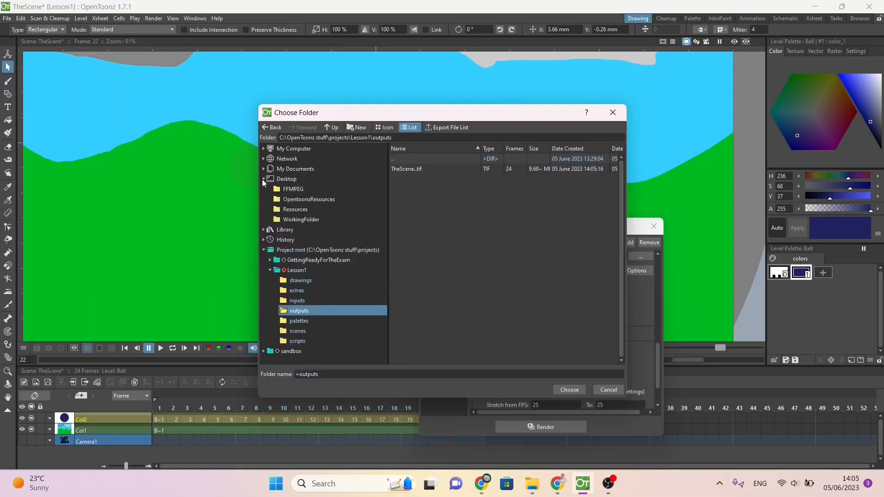
left_click(299, 212)
left_click(301, 220)
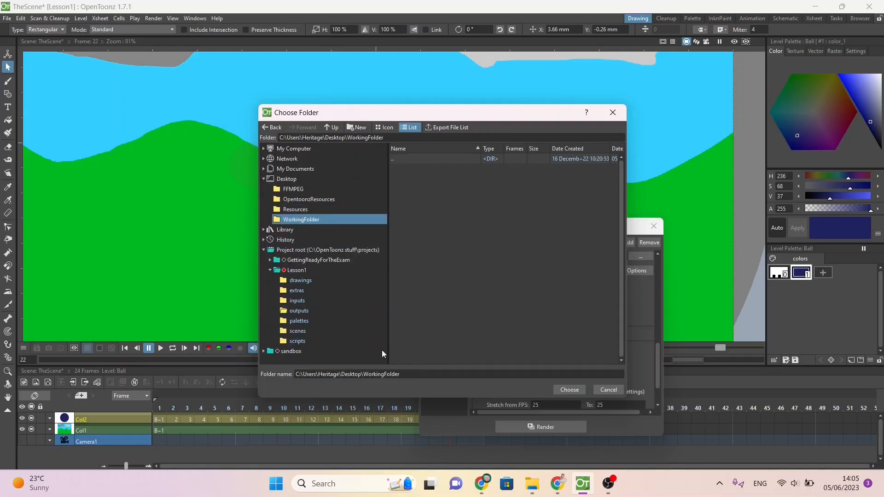
left_click(412, 378)
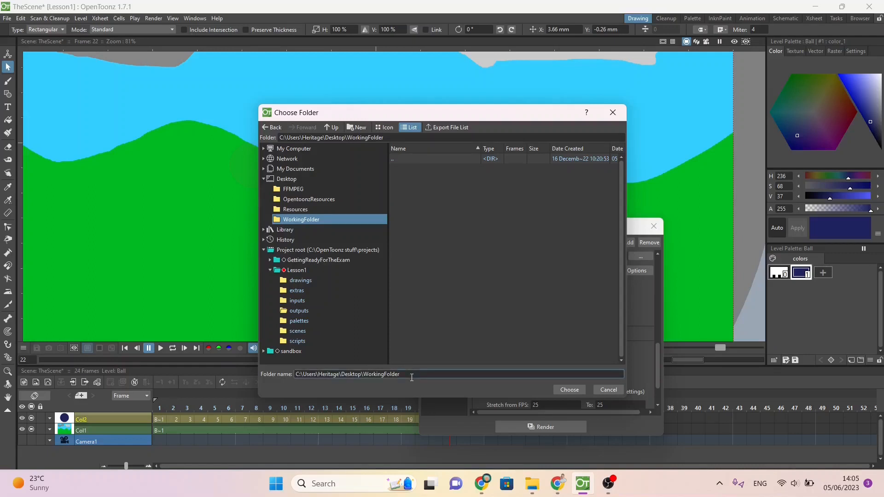
type("\\Question1_XX999_1234")
left_click(569, 389)
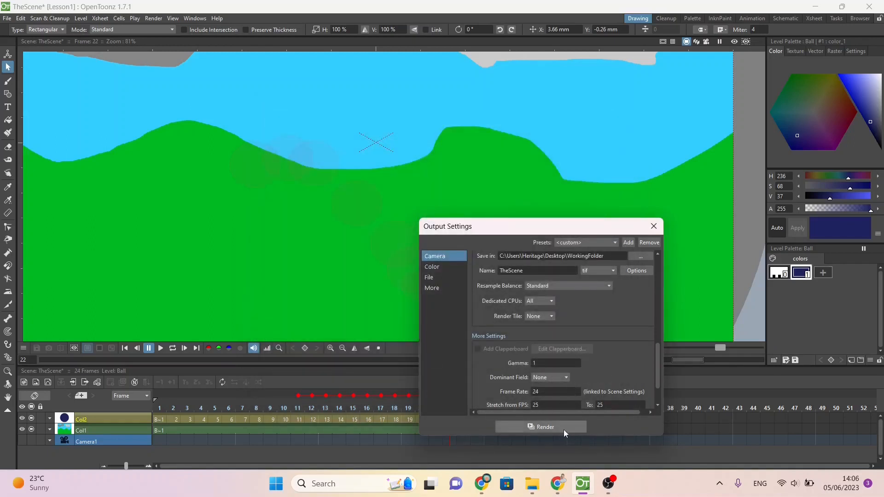
Step: Set the output file format to gif and render the scene
left_click(605, 276)
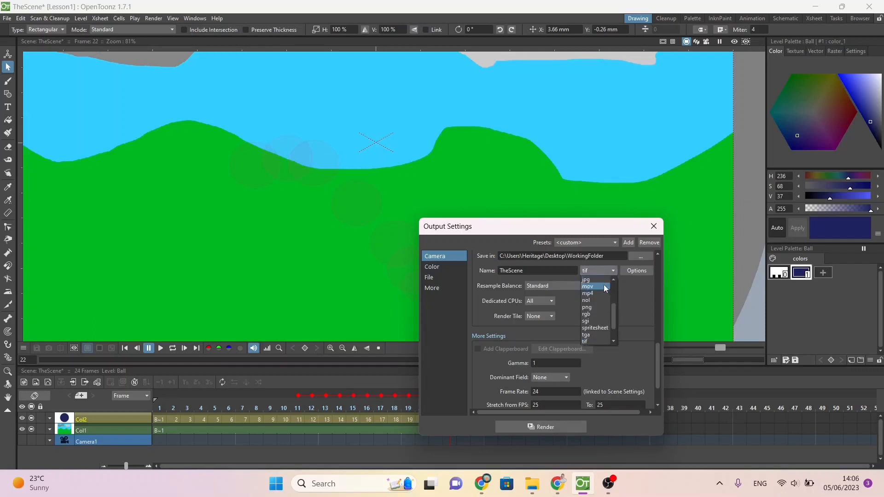
scroll(611, 315, "up", 2)
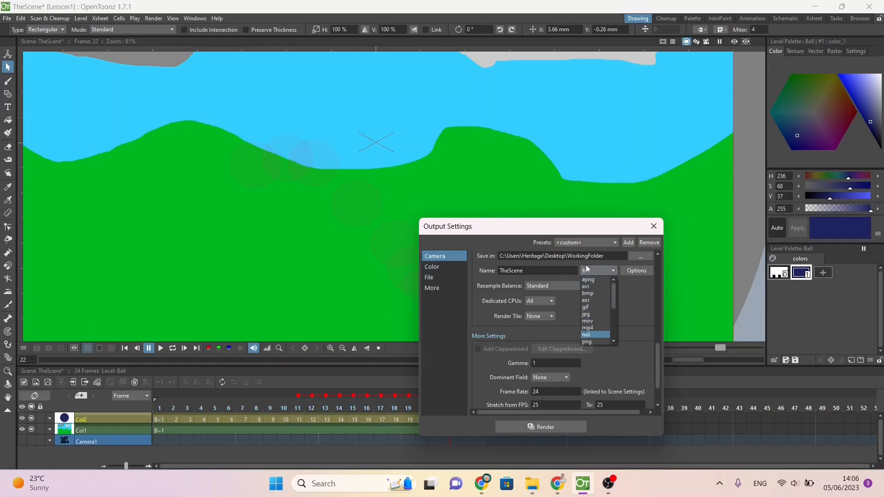
left_click(594, 306)
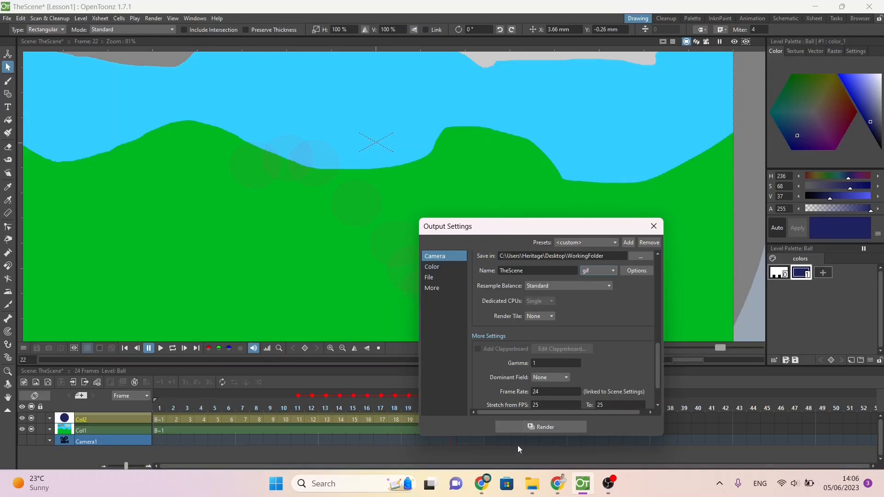
left_click(515, 429)
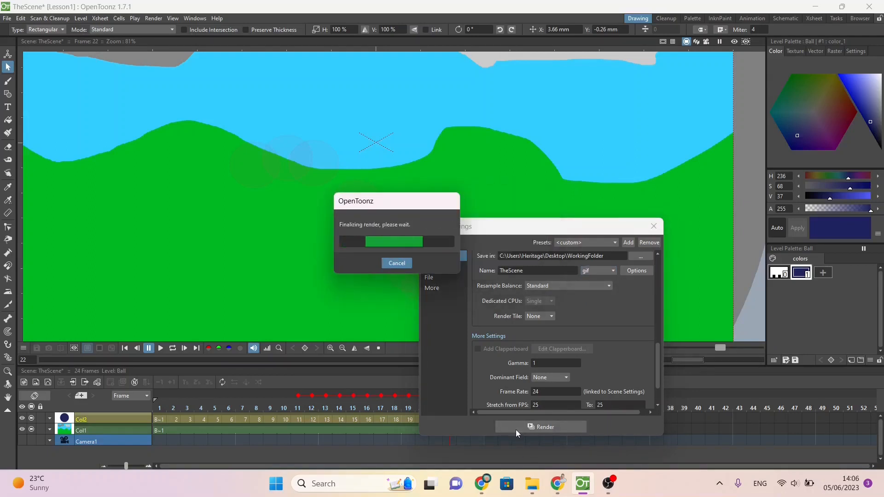
Step: Switch to File Explorer, open TheScene.gif from the Desktop's WorkingFolder to watch the animation, and close the viewer
left_click(532, 486)
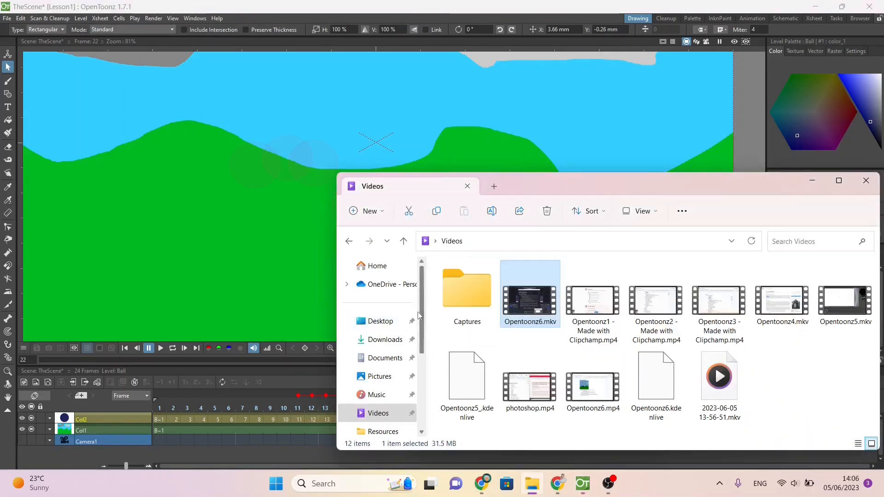
left_click(380, 323)
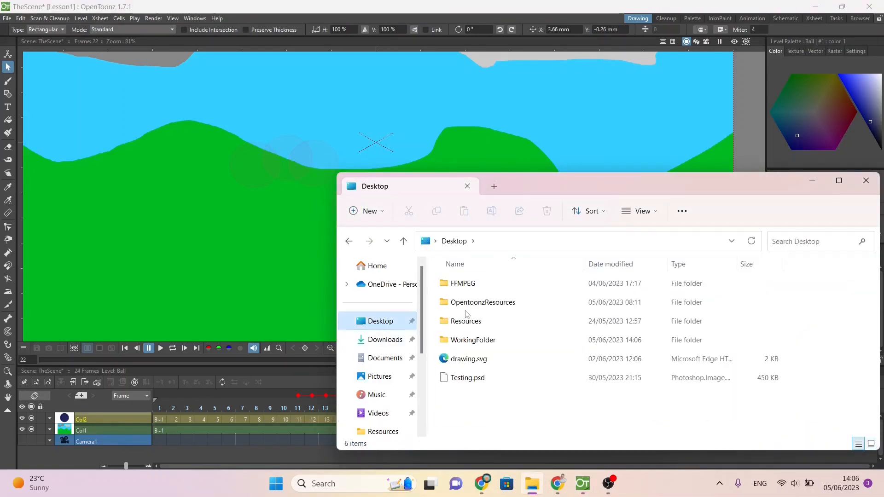
double_click(474, 341)
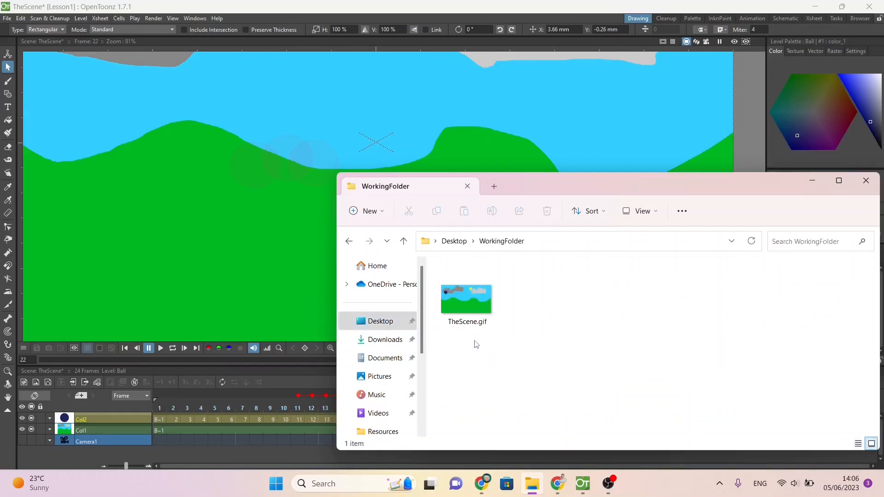
double_click(467, 306)
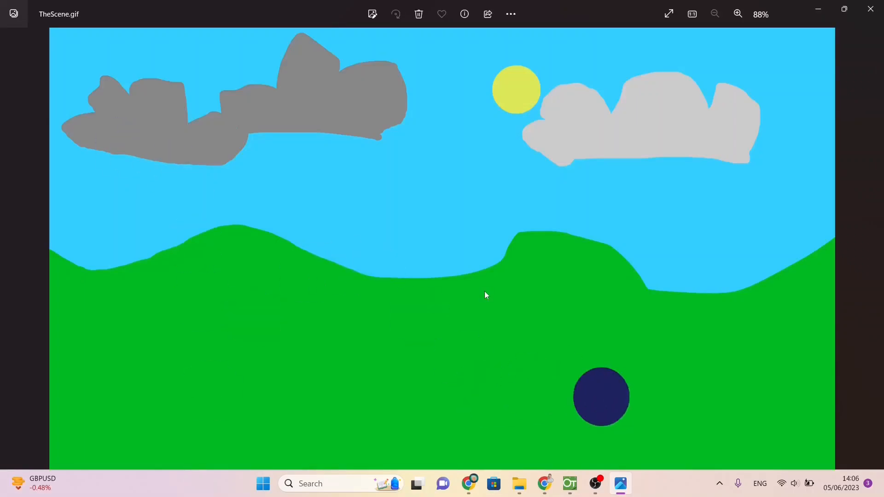
left_click(870, 8)
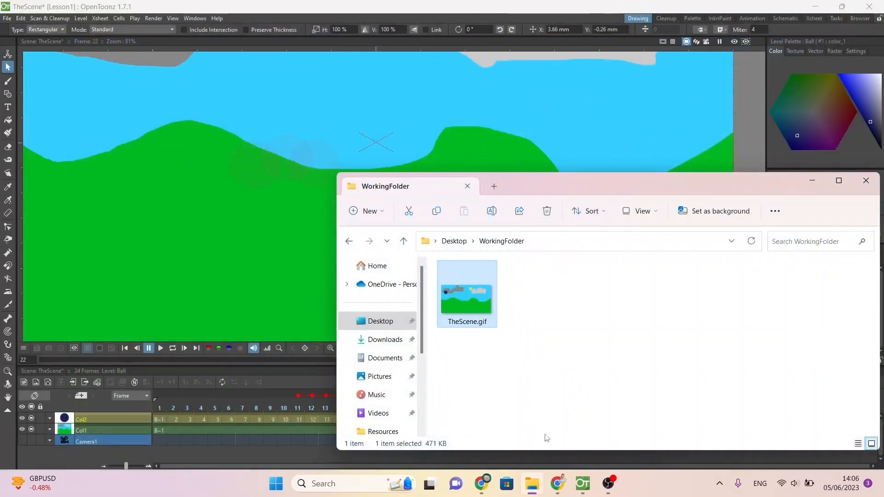
Step: Rename TheScene.gif in WorkingFolder as Question1_XX999_1234.gif
mouse_move(530, 482)
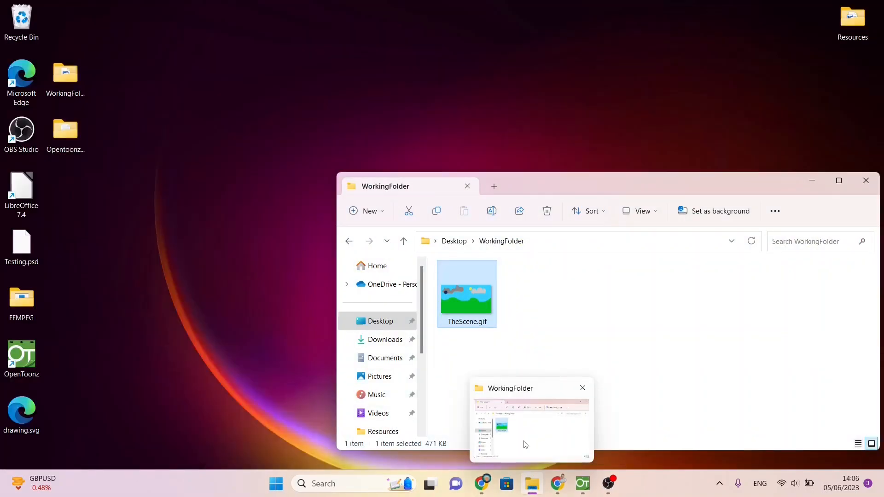
left_click(525, 445)
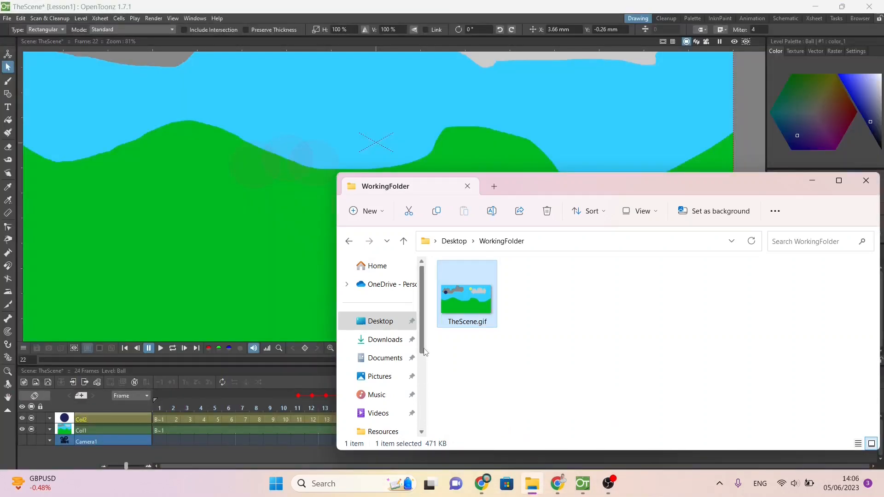
right_click(473, 361)
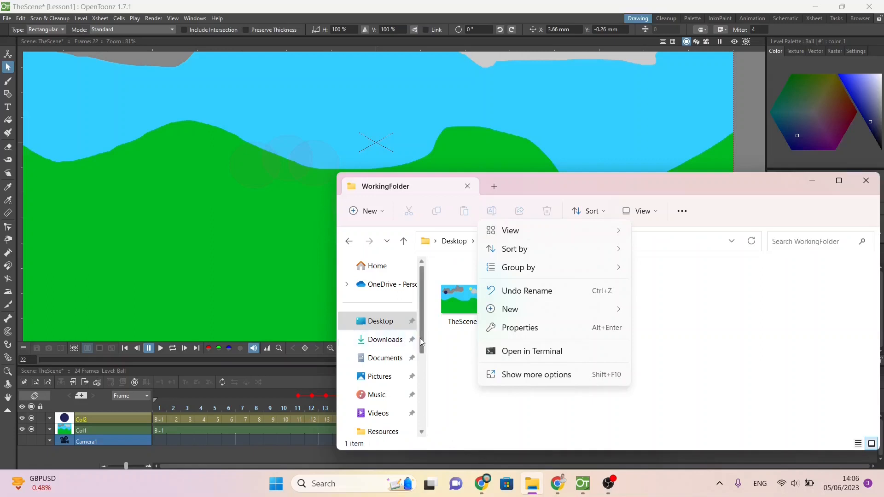
left_click(471, 325)
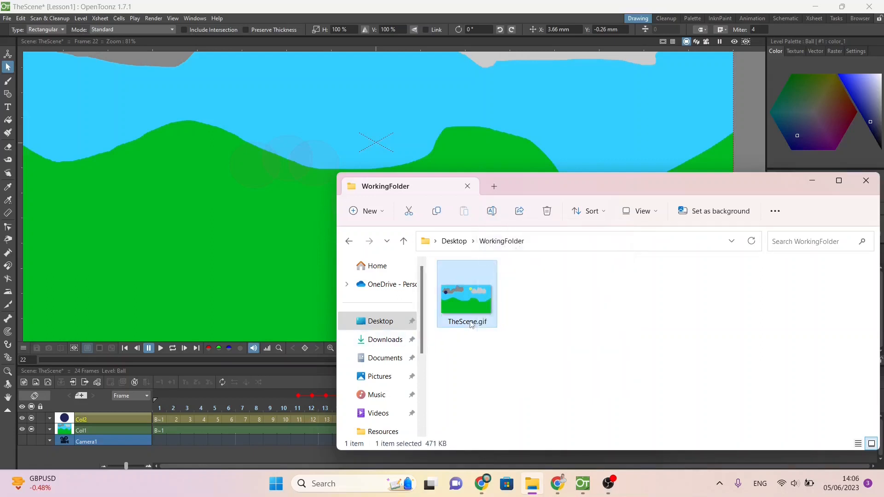
right_click(471, 324)
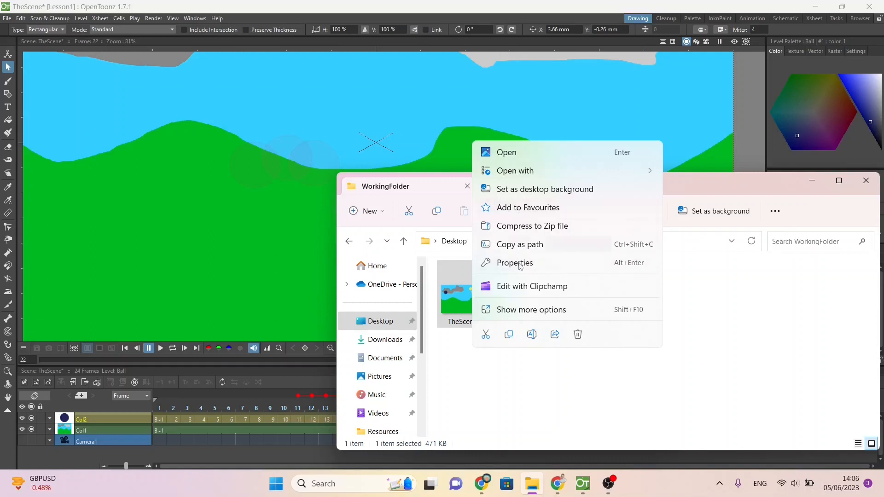
left_click(533, 338)
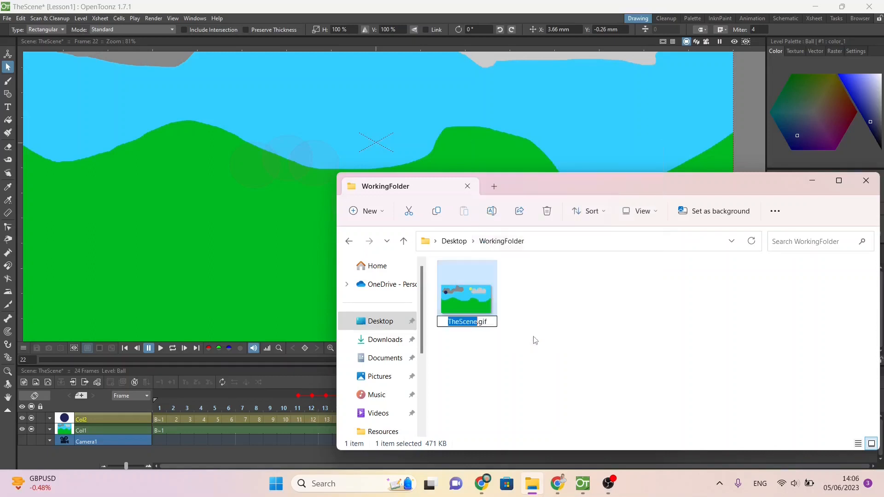
type("Question1_XX99")
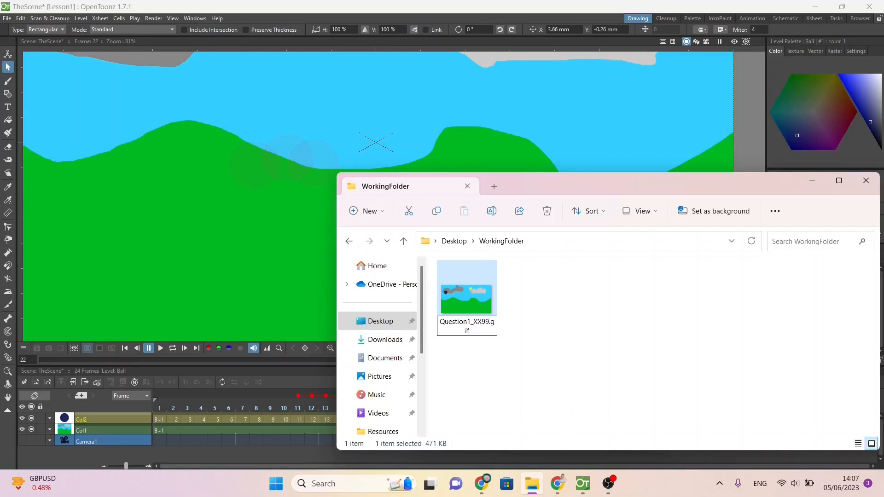
type("9_1234")
key("Return")
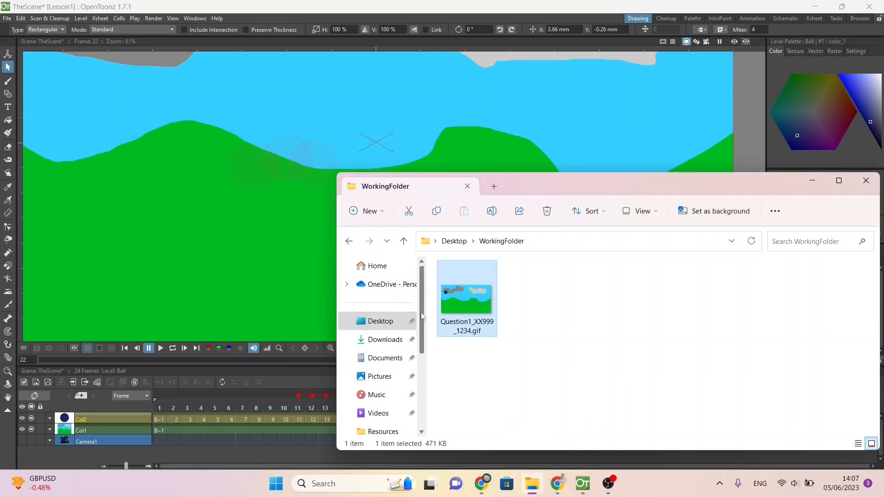
Step: Copy the Lesson1 project folder from C:\OpenToonz stuff\projects into the Desktop's WorkingFolder
left_click_drag(422, 317, 425, 413)
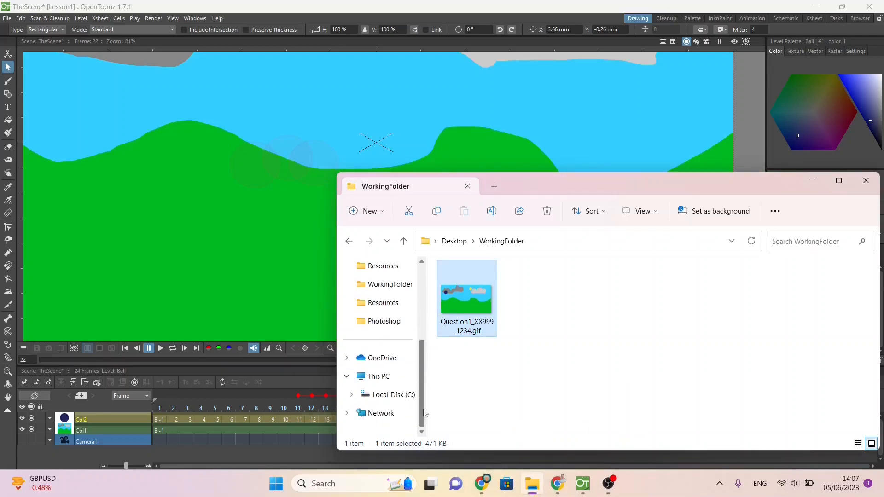
left_click(392, 394)
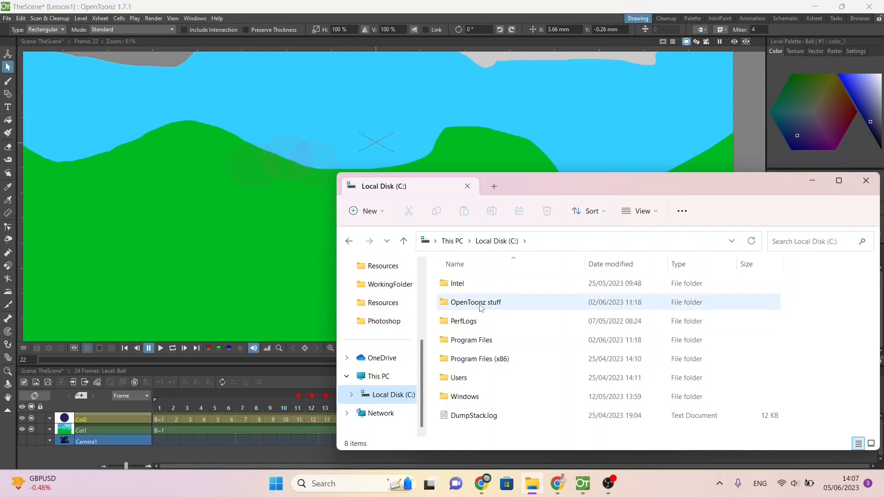
double_click(473, 304)
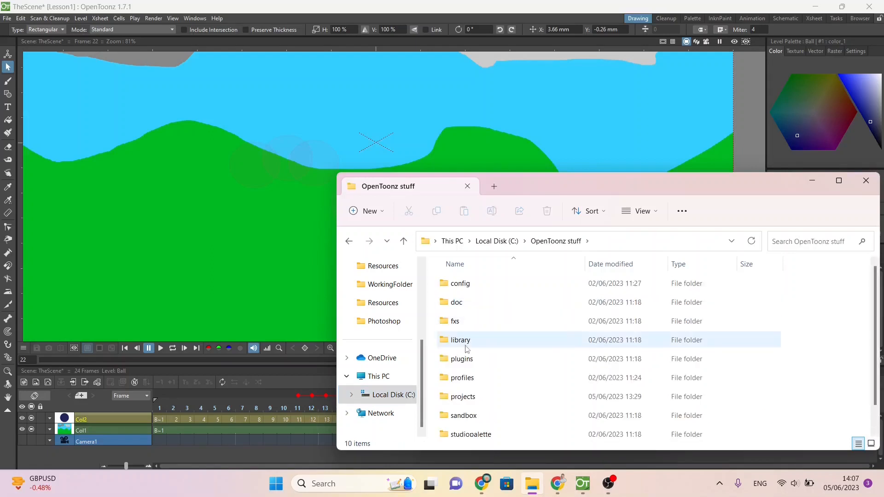
double_click(466, 399)
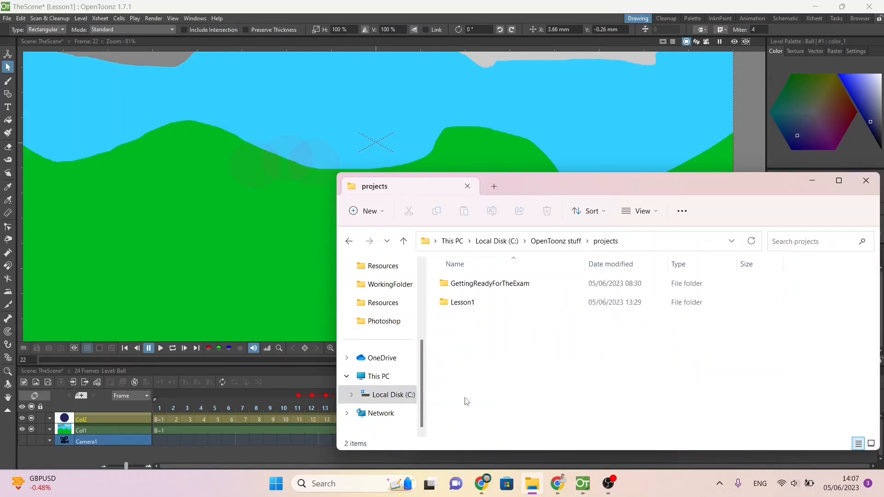
left_click(466, 303)
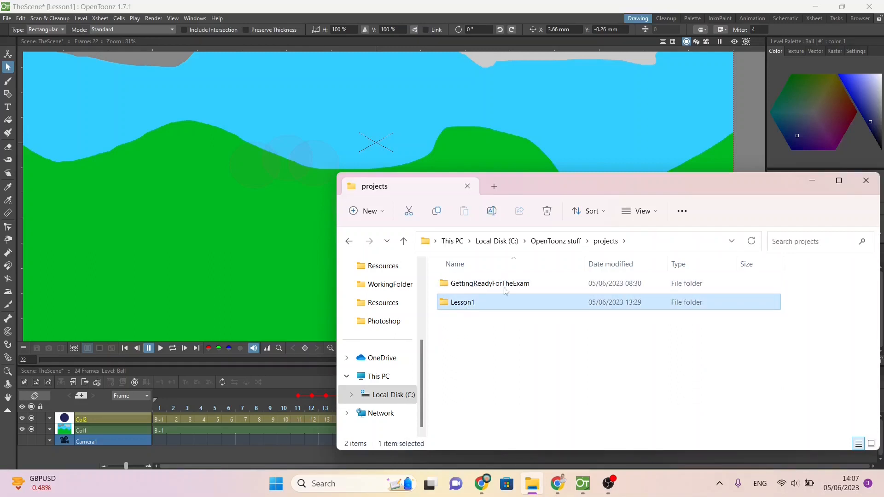
double_click(456, 303)
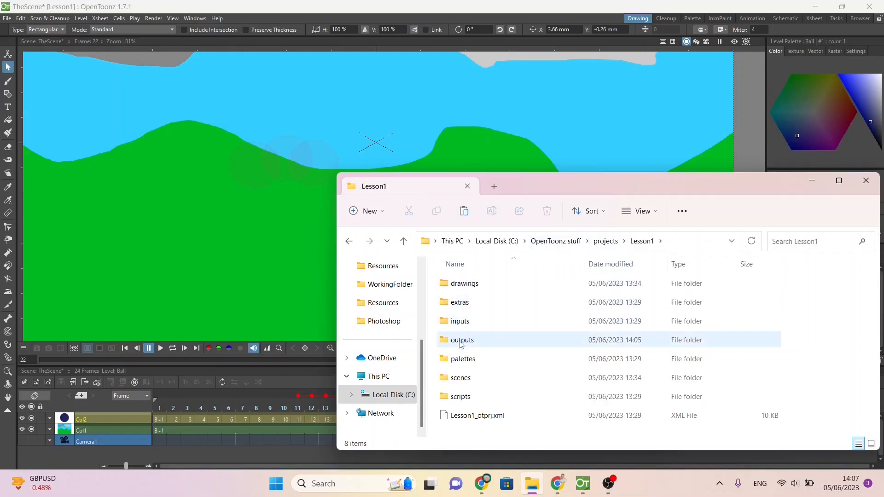
left_click(605, 240)
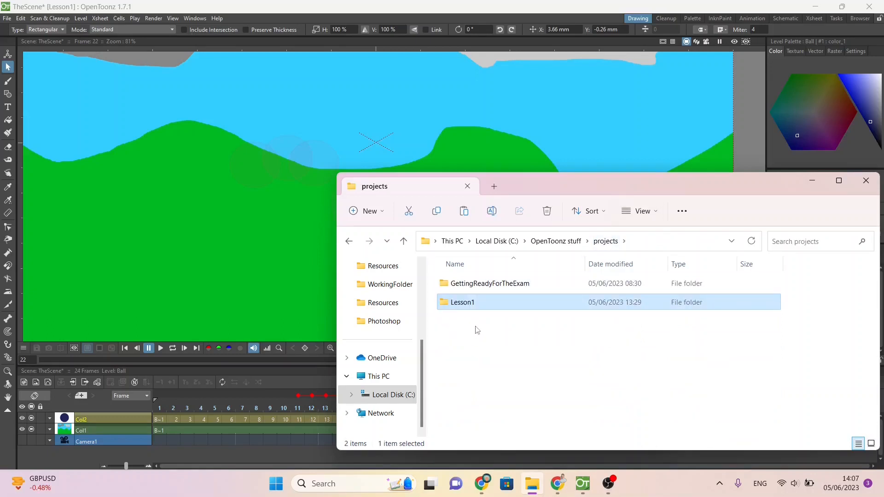
left_click(380, 287)
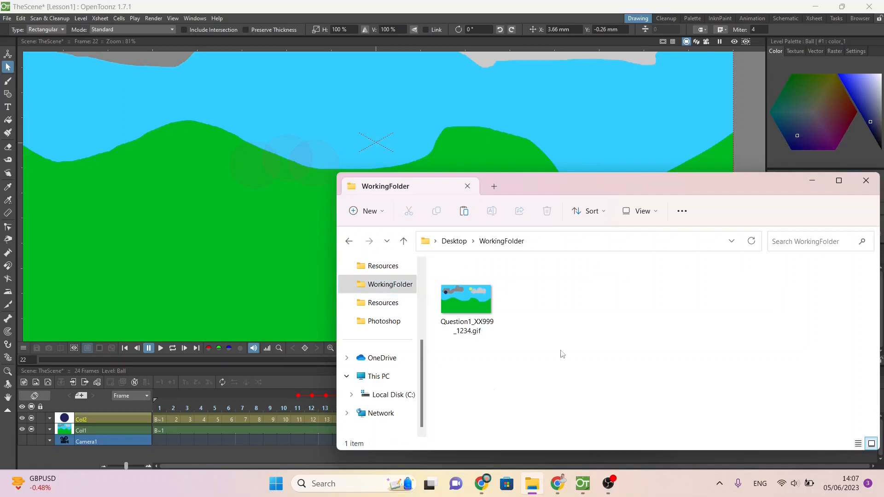
key("ctrl+v")
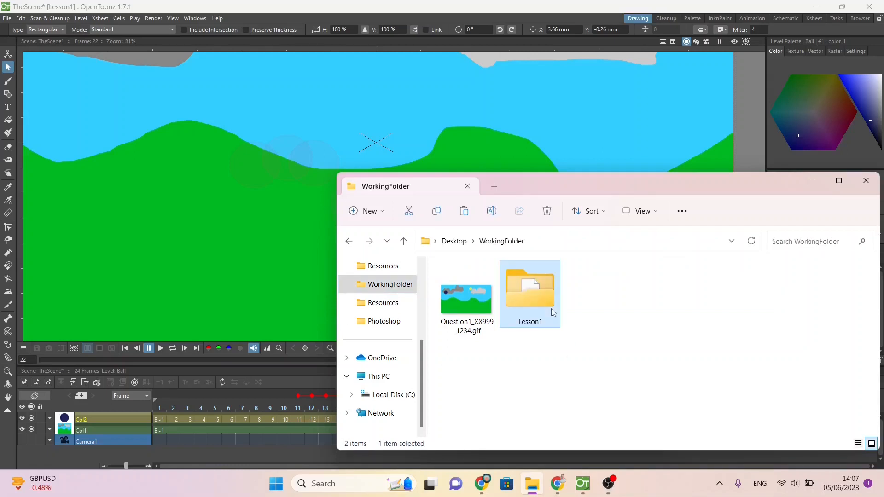
Step: Rename the Lesson1 folder in WorkingFolder as Question1_OpenToonzWorkingFiles_XX999_1234
right_click(536, 328)
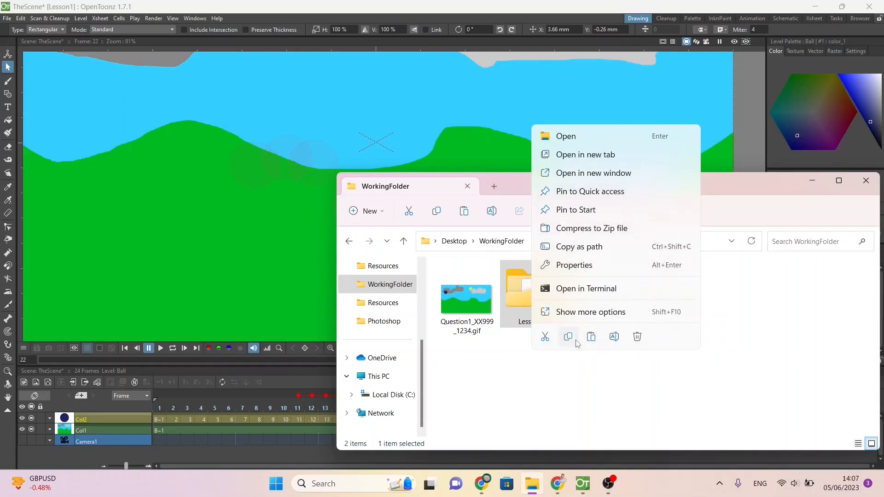
left_click(614, 336)
type("OpenToonz_")
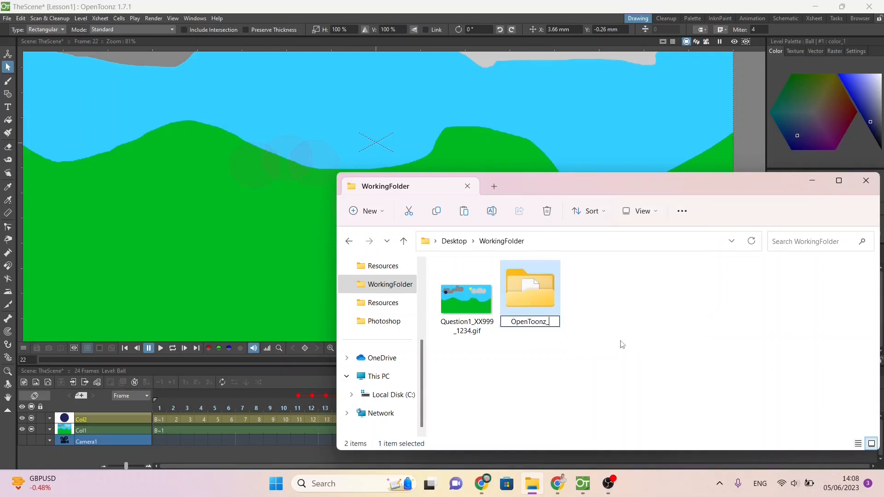
key("BackSpace")
type("QorkingFiles")
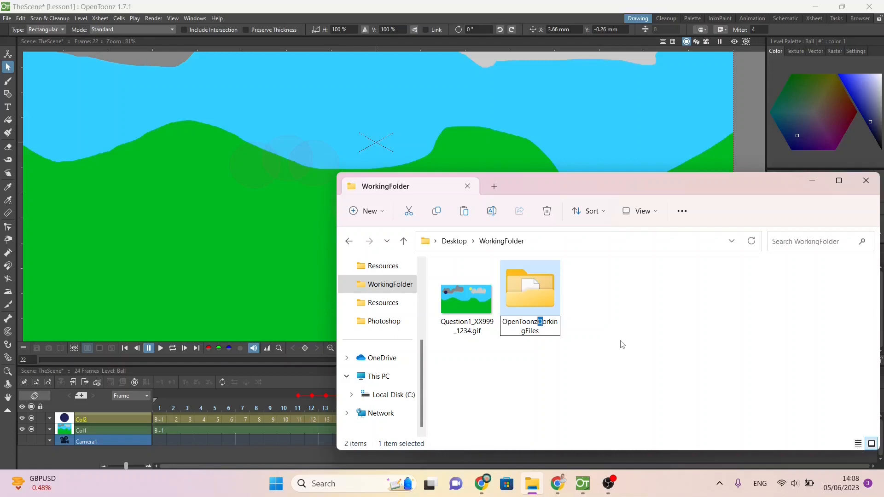
type("W")
type("Questions1")
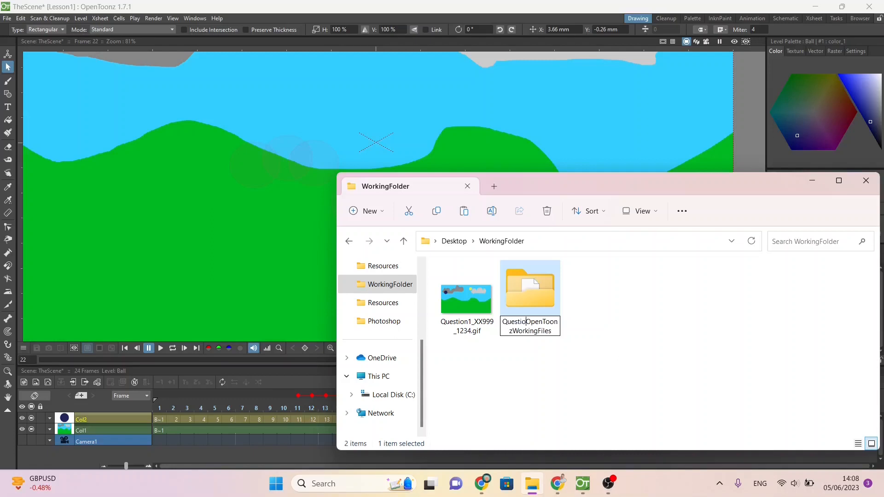
key("BackSpace")
key("BackSpace")
type("1_")
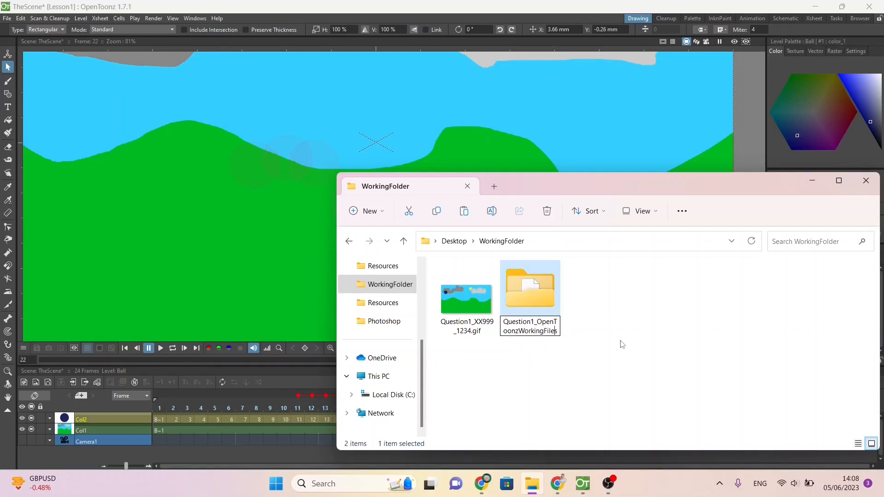
type("_XX999_1234")
key("Return")
left_click(657, 318)
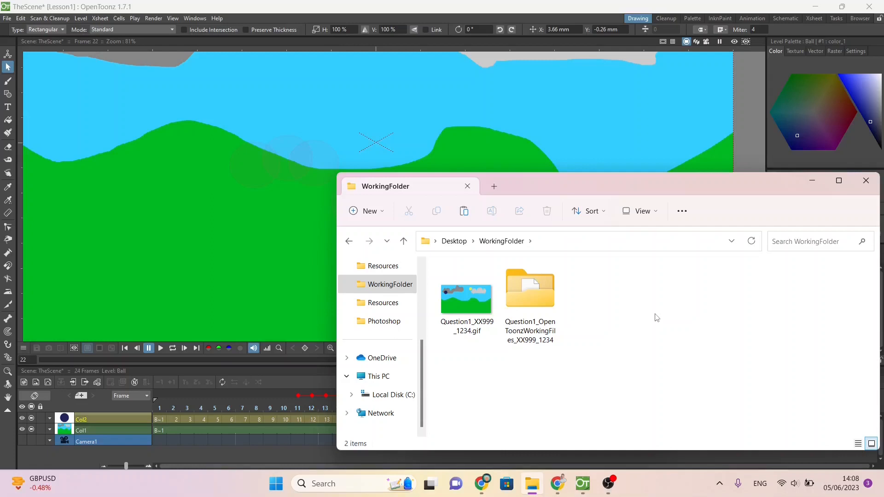
Step: Switch to the A.Checklist_Opentoonz document in Chrome and split the canvas item into "Setting color," and "size and aspect ratio"
mouse_move(558, 484)
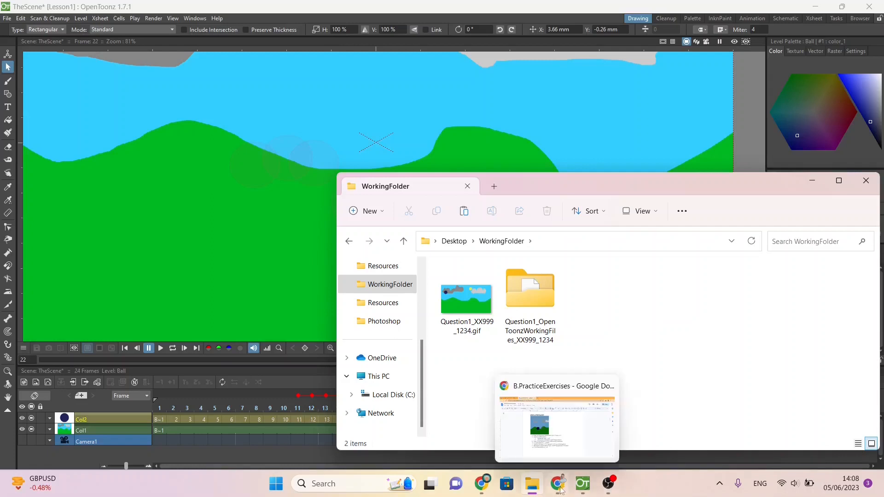
left_click(550, 444)
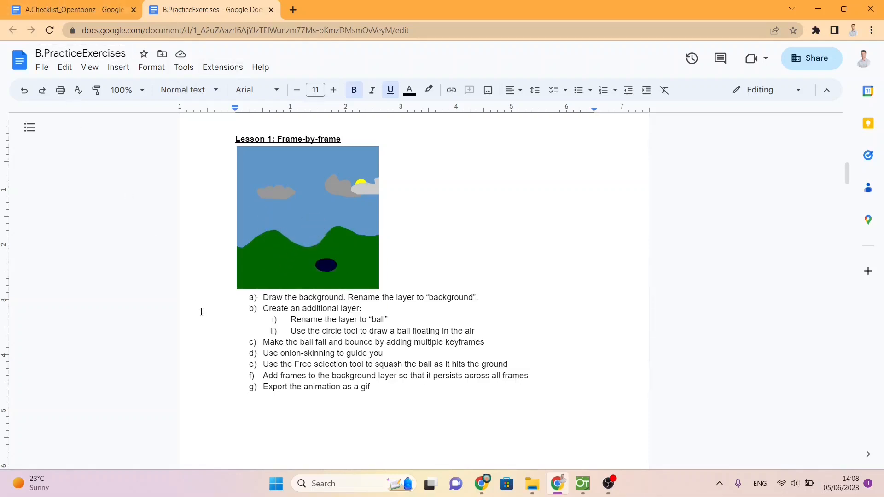
left_click(39, 8)
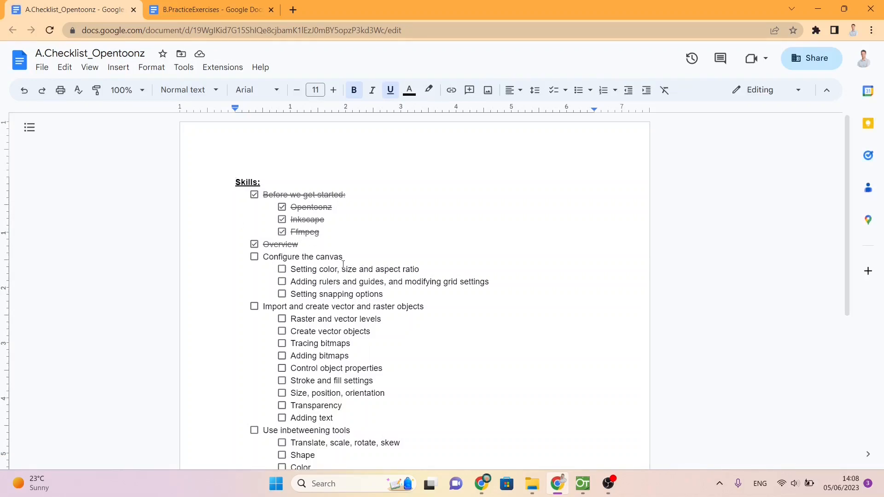
left_click(343, 270)
key("Return")
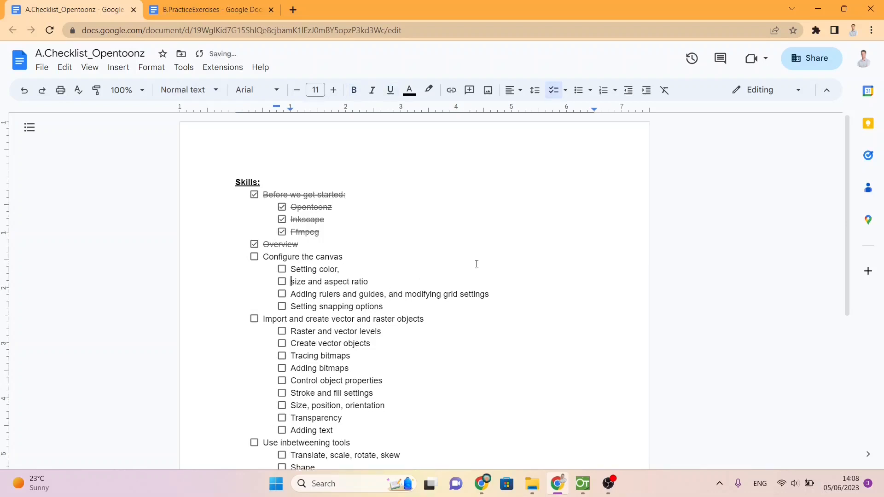
Step: Mark the checklist items "size and aspect ratio", "Raster and vector levels" and "Size, position, orientation" as done
left_click(281, 281)
left_click(282, 331)
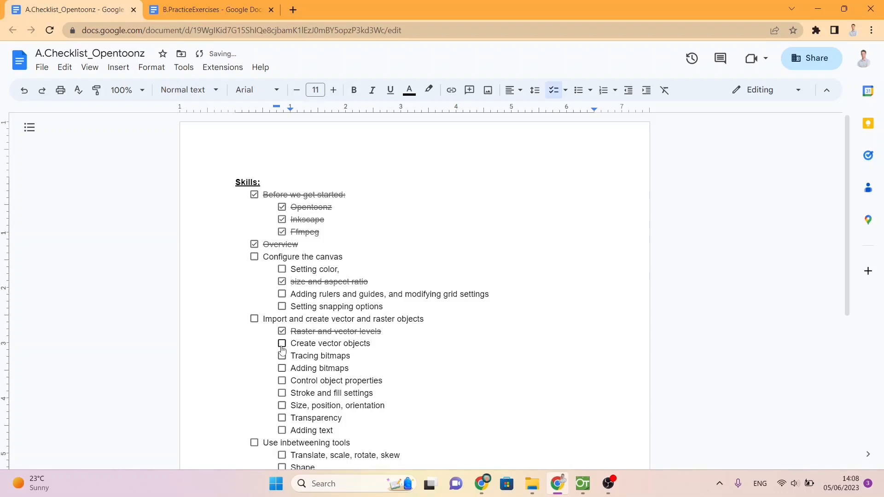
scroll(282, 348, "down", 1)
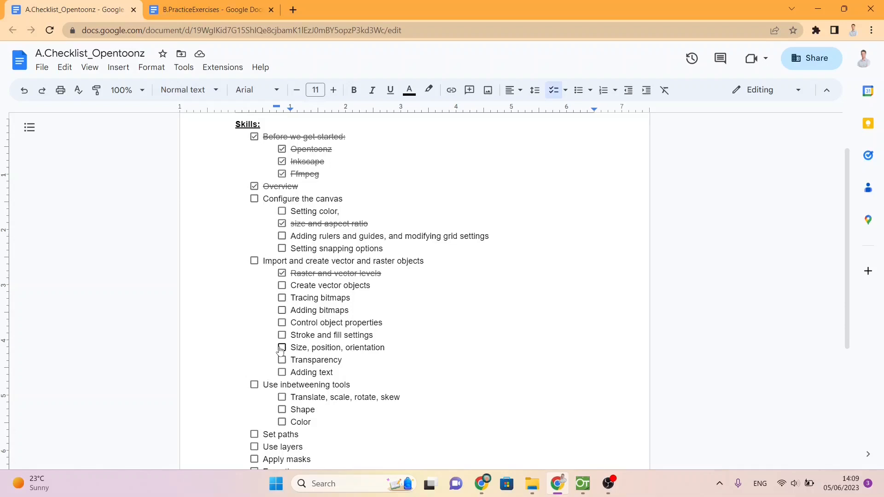
left_click(281, 347)
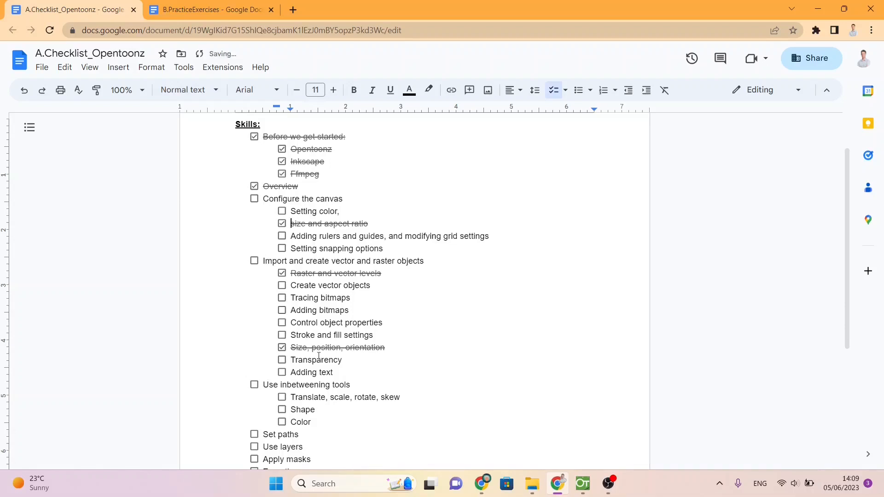
scroll(318, 356, "down", 1)
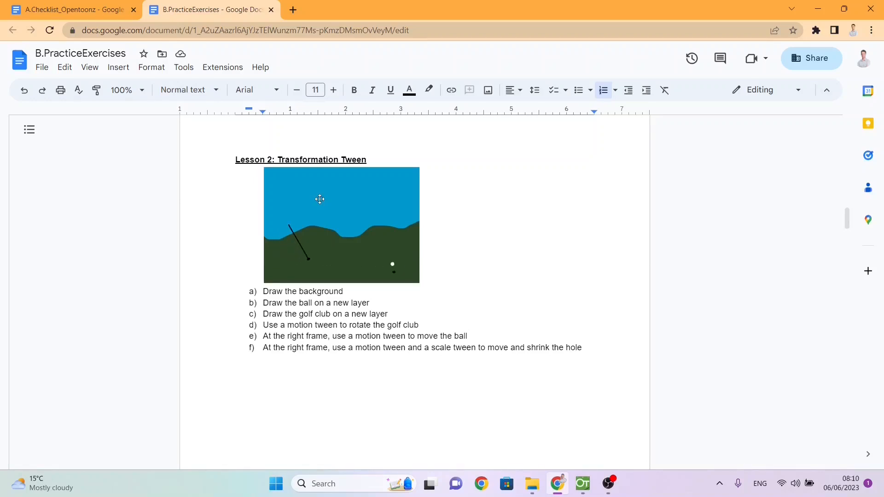
Step: Switch to OpenToonz and create a new project named Lesson2 in the project root
left_click(580, 489)
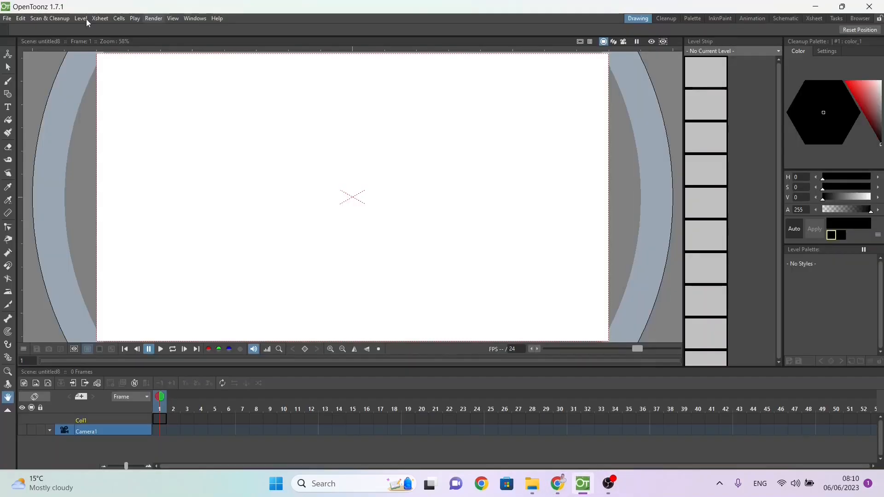
left_click(7, 19)
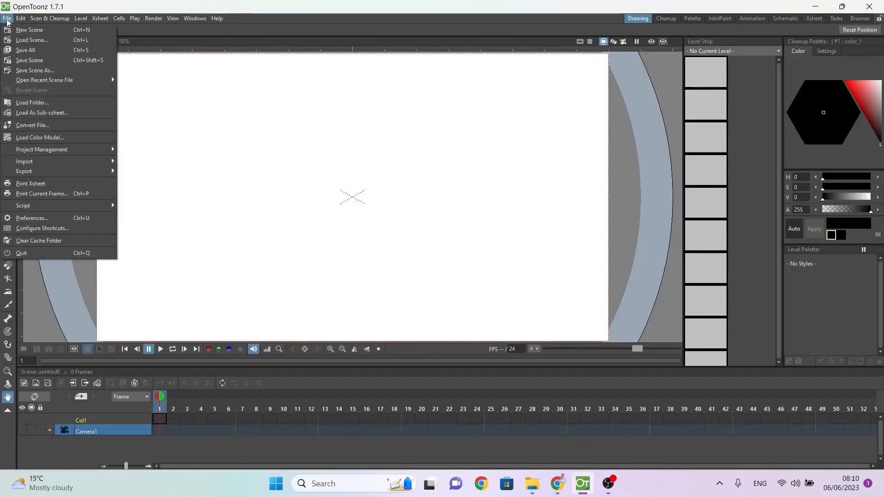
mouse_move(74, 153)
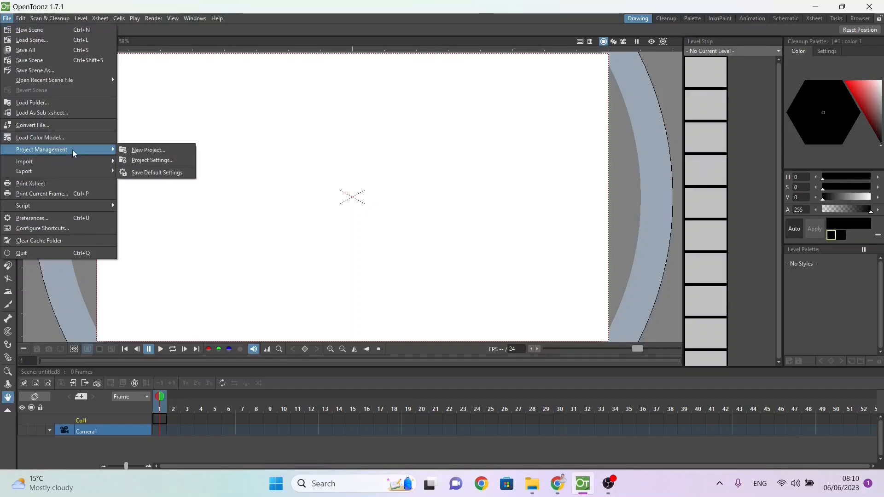
left_click(126, 154)
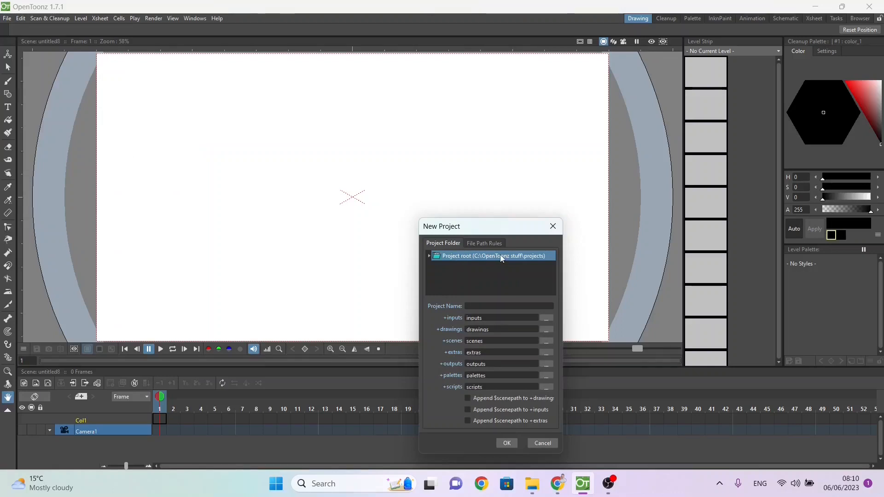
left_click(470, 307)
type("Lesson2")
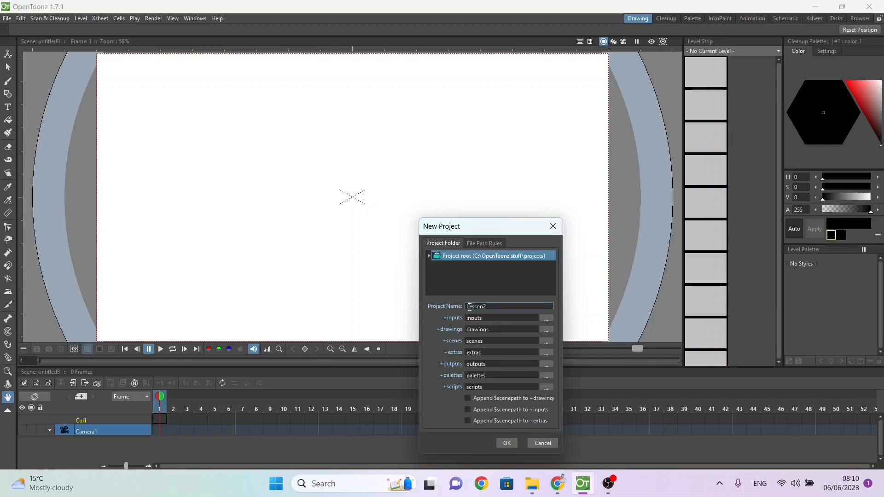
left_click(510, 443)
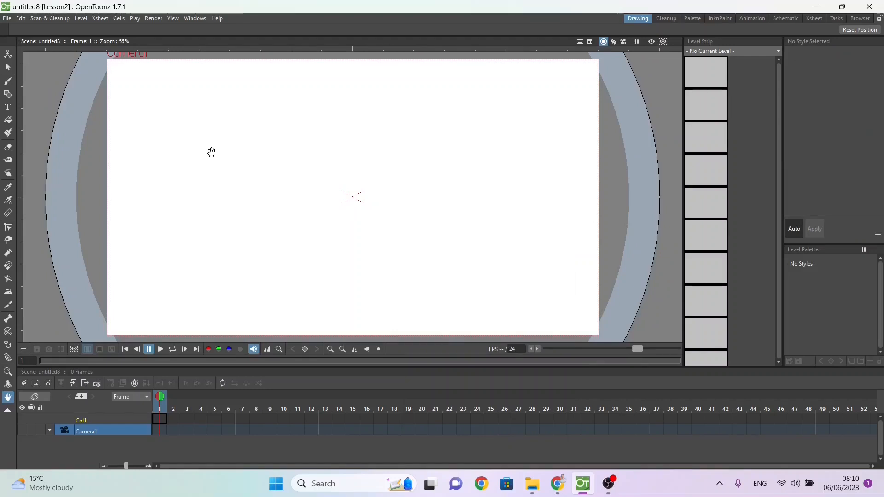
Step: Save the scene as theScene in the Lesson2 project's scenes folder
key("ctrl+s")
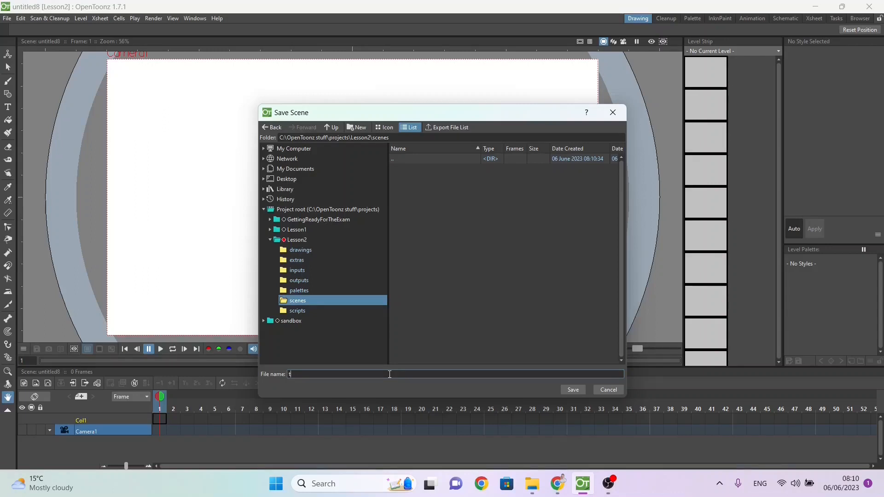
type("Scene")
key("Return")
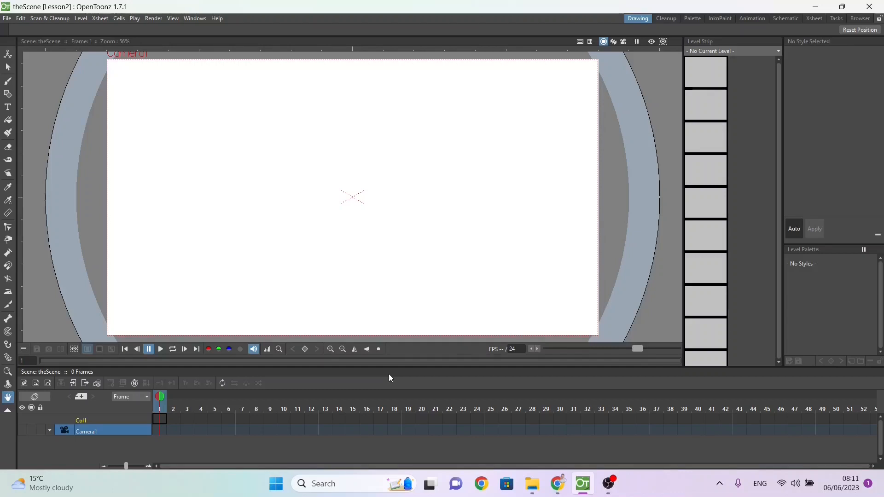
Step: Review the Lesson 2 Transformation Tween exercise in the B.PracticeExercises document in Chrome and return to OpenToonz
mouse_move(605, 488)
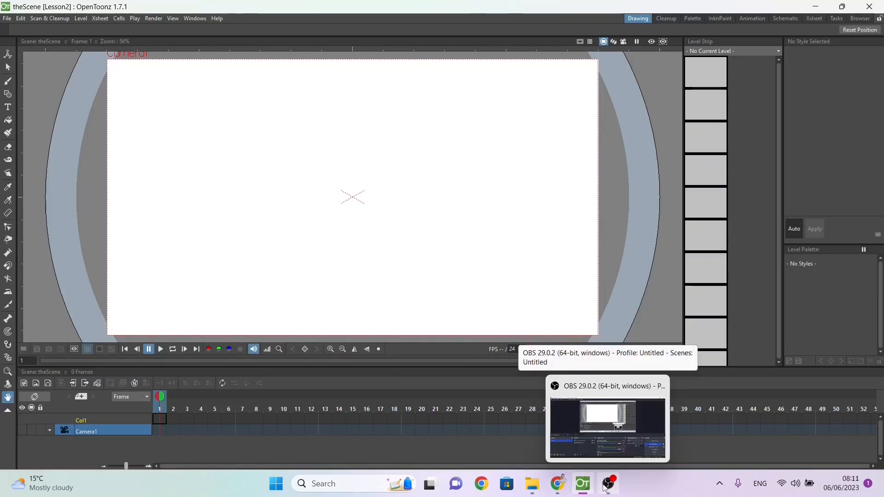
mouse_move(558, 486)
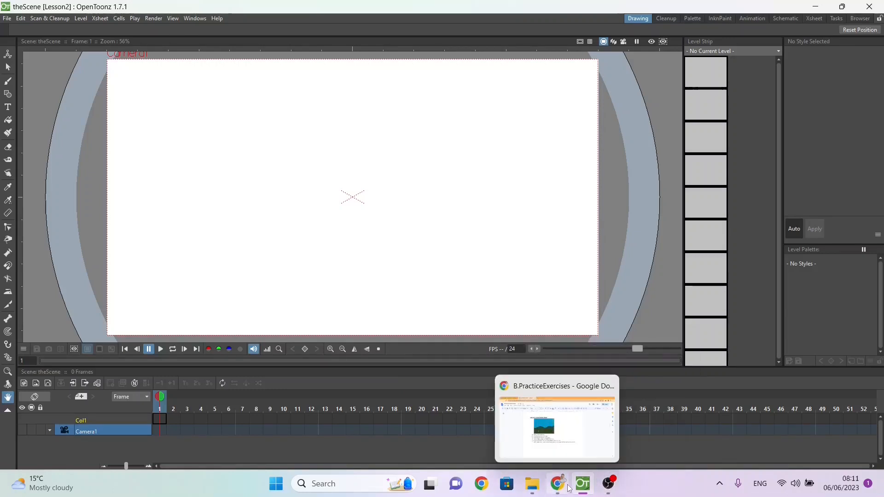
left_click(556, 450)
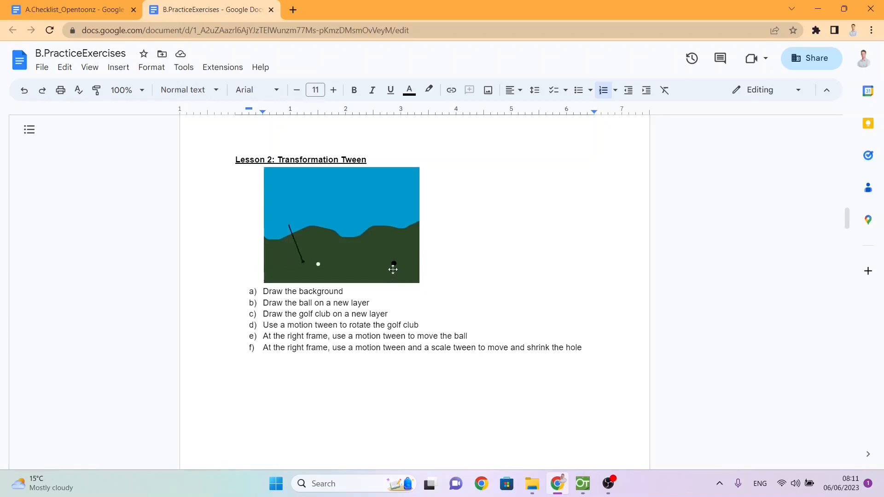
key("alt+Tab")
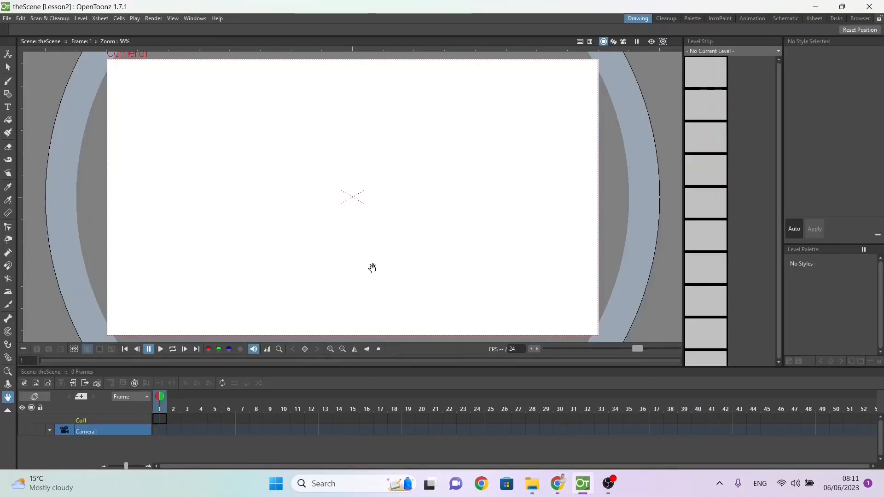
left_click(92, 419)
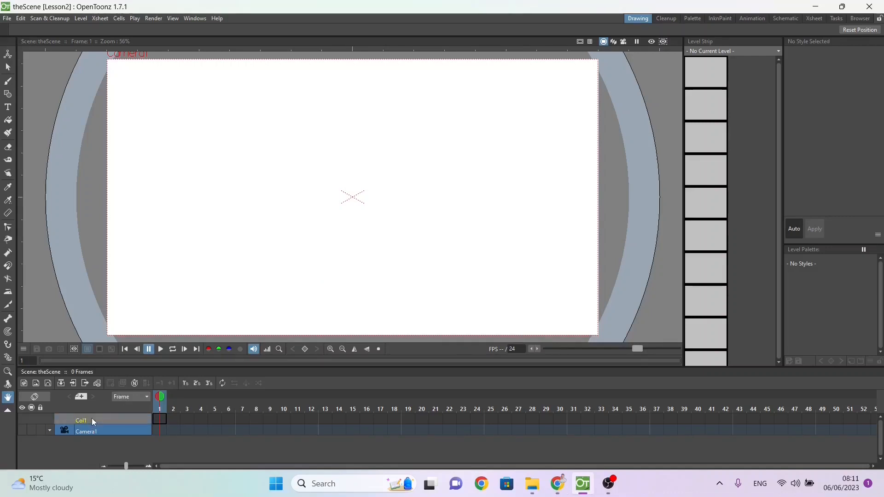
right_click(93, 418)
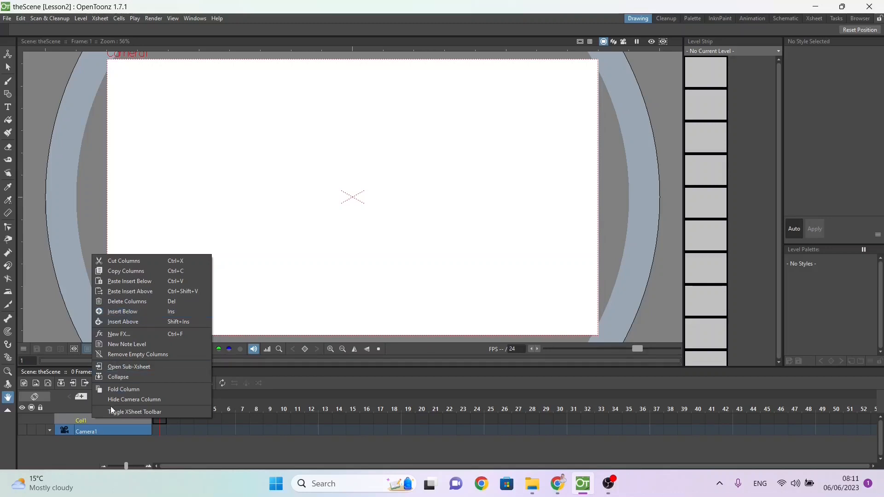
left_click(99, 419)
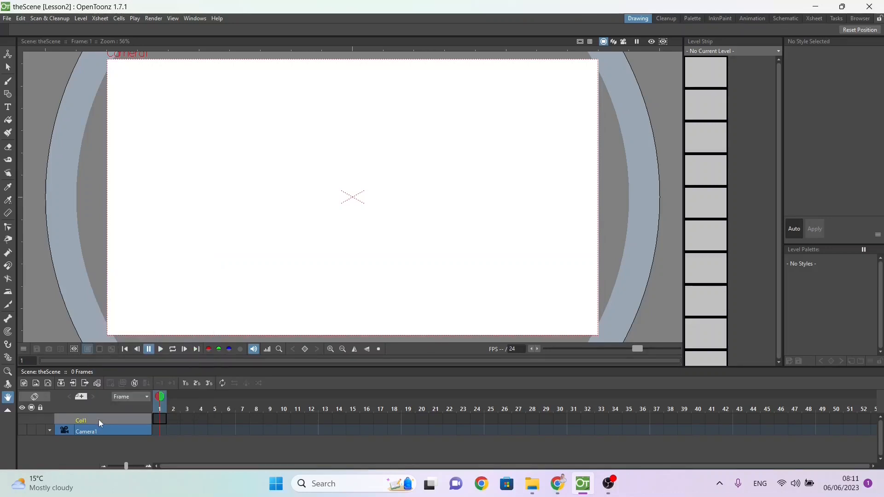
Step: Create a Toonz Raster level named Background in frame 1 of Col1
left_click(155, 421)
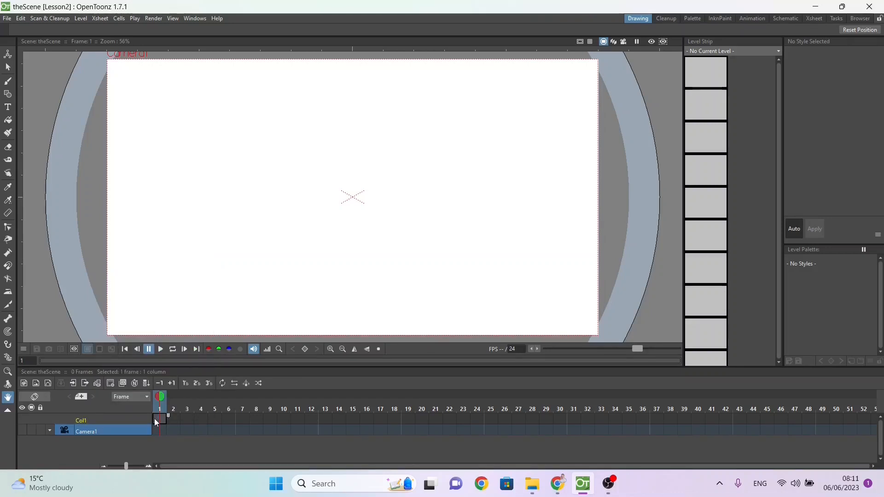
right_click(156, 422)
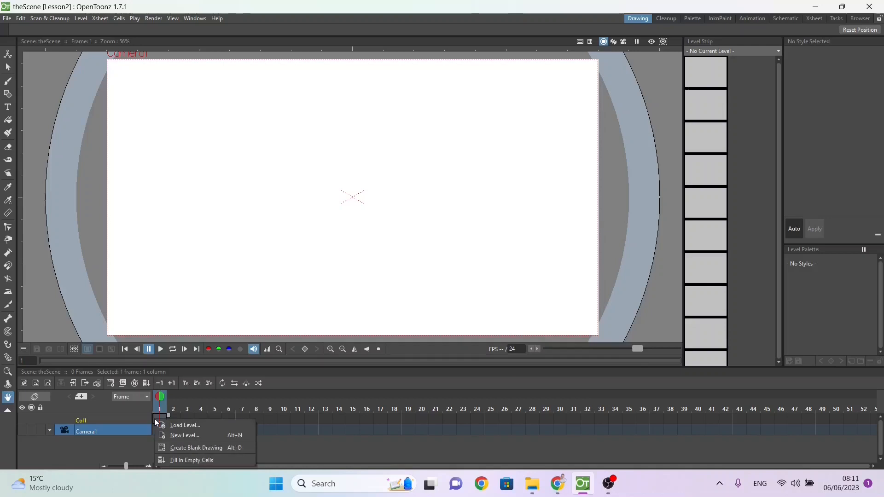
left_click(172, 436)
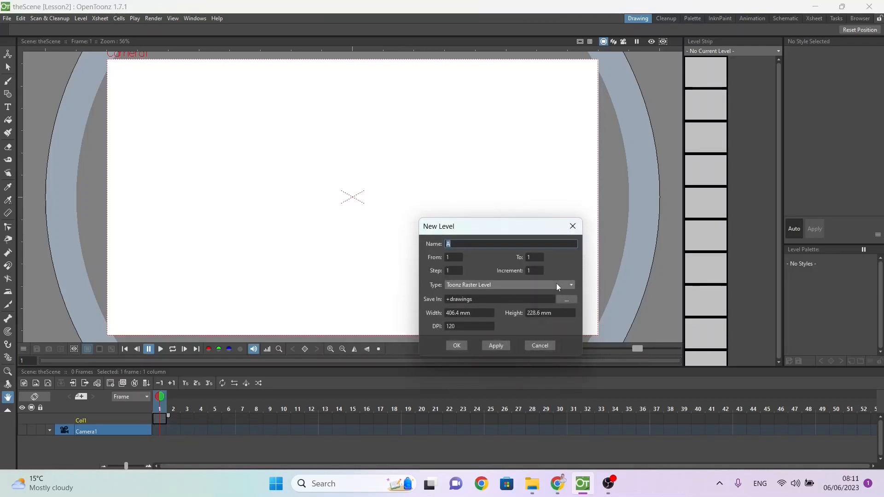
left_click(470, 287)
left_click(472, 291)
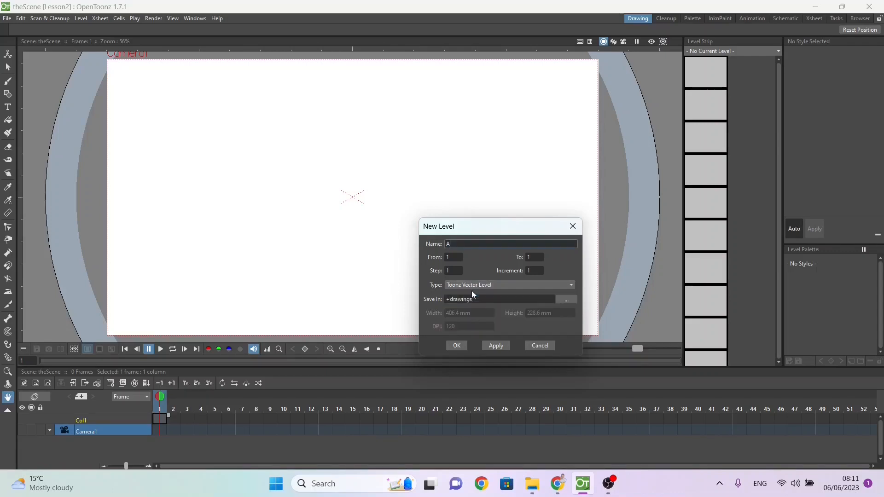
double_click(477, 244)
type("Ba")
left_click(493, 284)
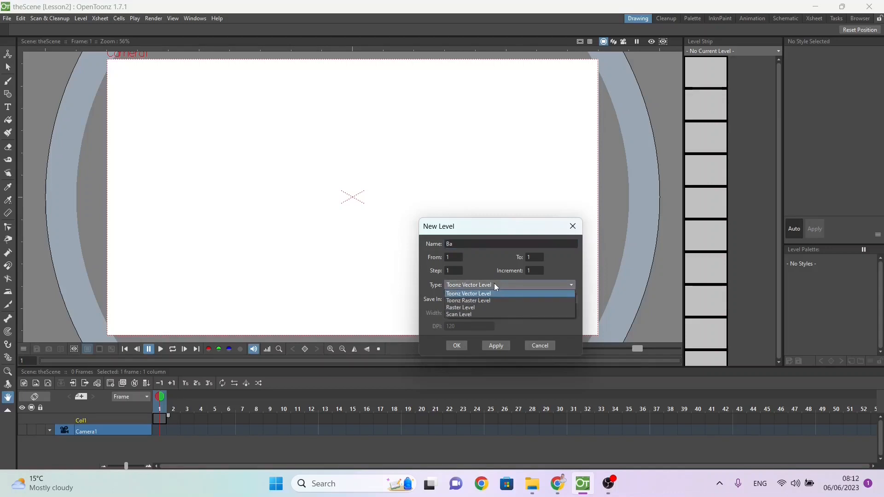
left_click(496, 300)
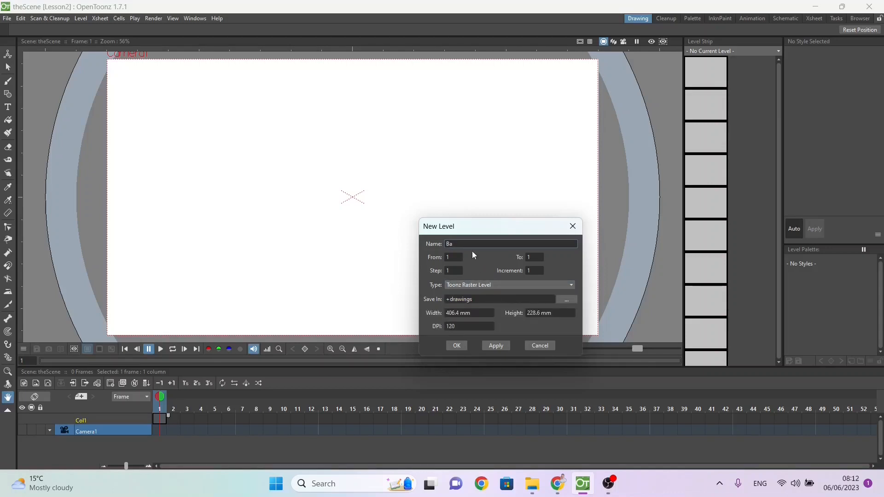
type("ckground")
left_click(457, 345)
Step: Rename the Col1 column in the timeline as Background
left_click(158, 419)
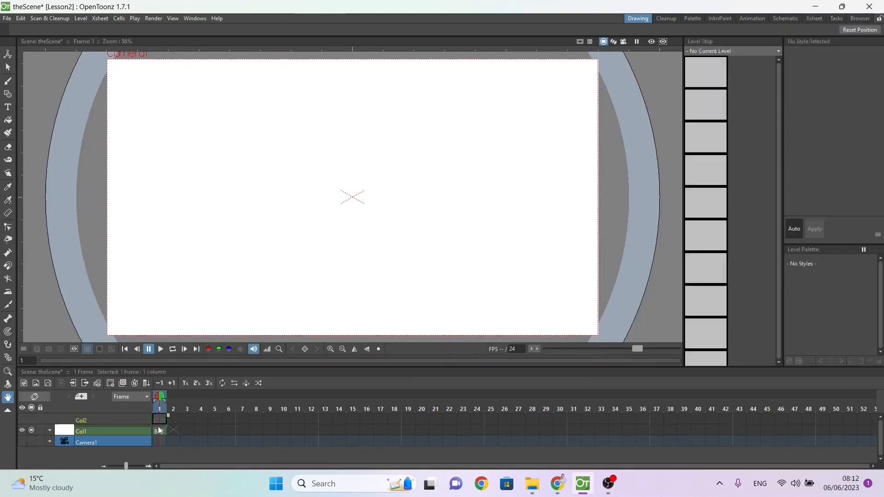
double_click(81, 431)
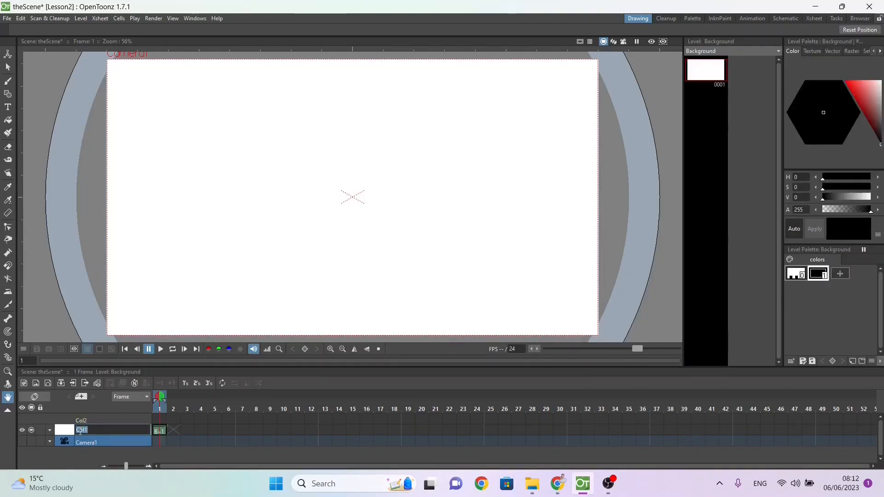
type("Background")
key("Return")
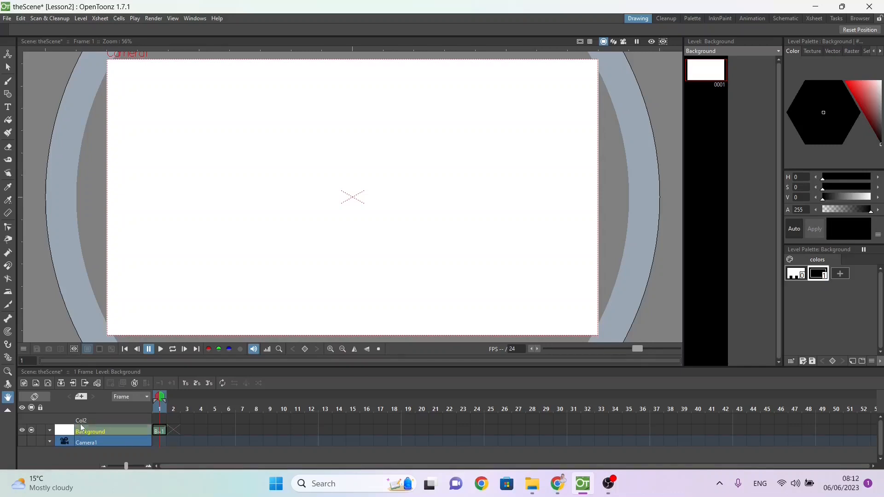
Step: Create a Toonz Vector level named GlofClub in frame 1 of Col2
left_click(80, 424)
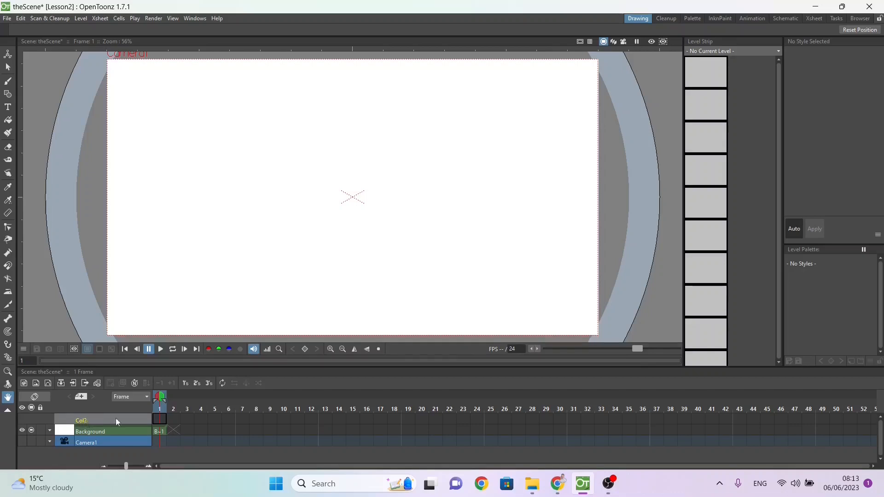
left_click(160, 420)
right_click(160, 420)
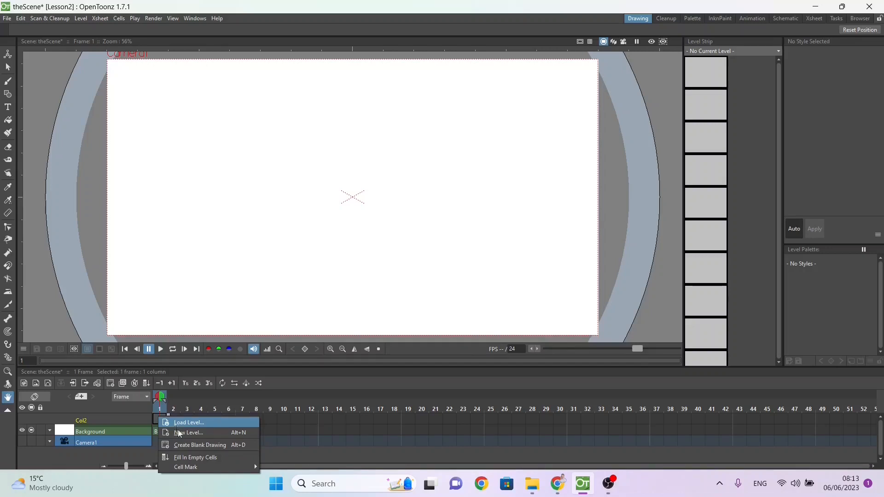
left_click(180, 438)
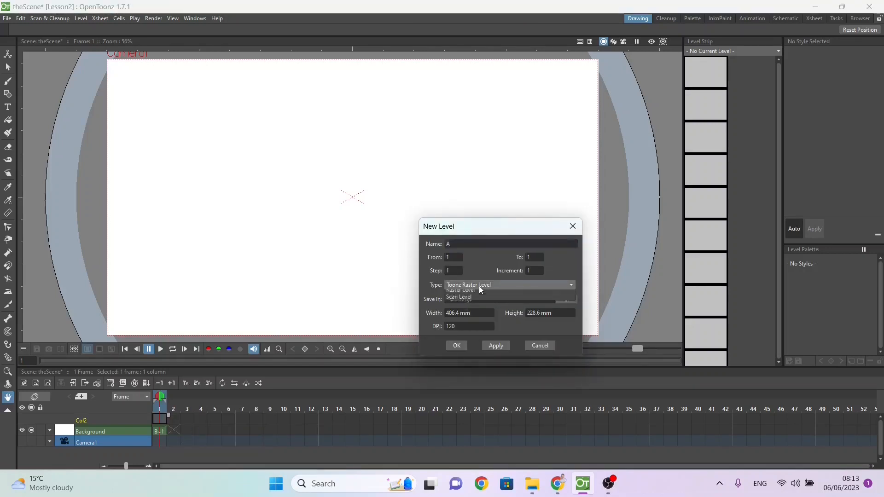
left_click(479, 285)
left_click(474, 294)
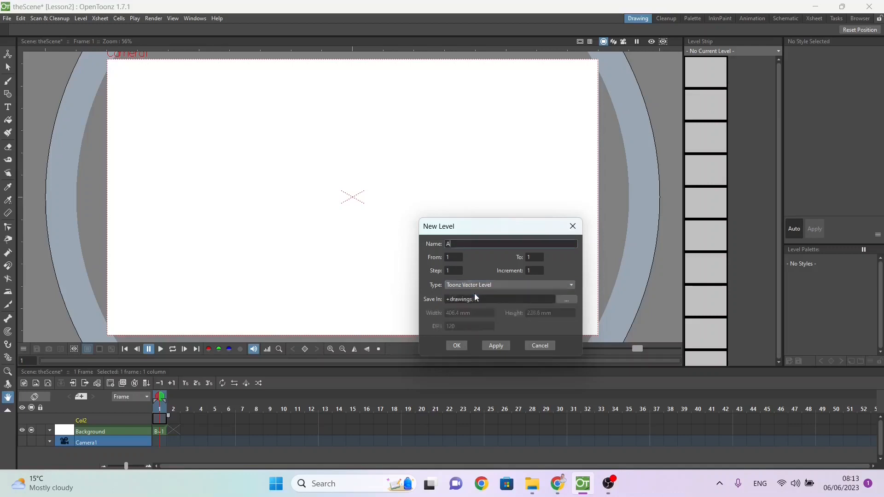
left_click(472, 246)
double_click(473, 246)
type("GlofClub")
key("Return")
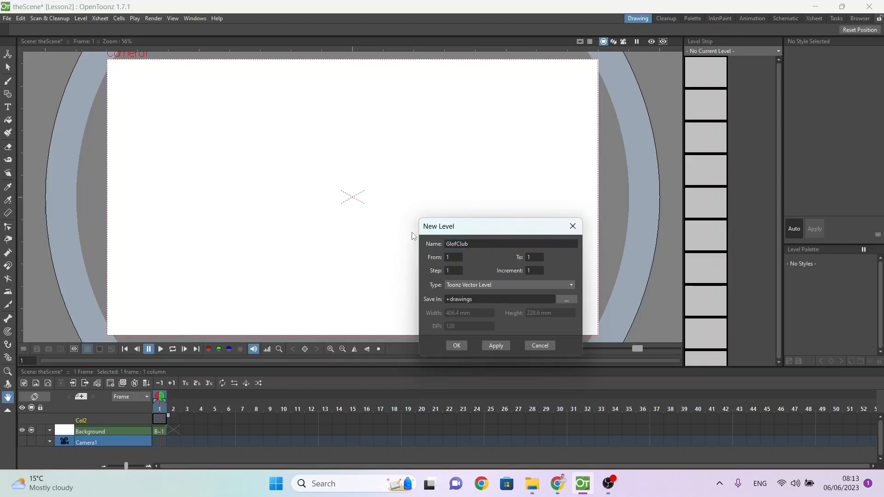
left_click(457, 345)
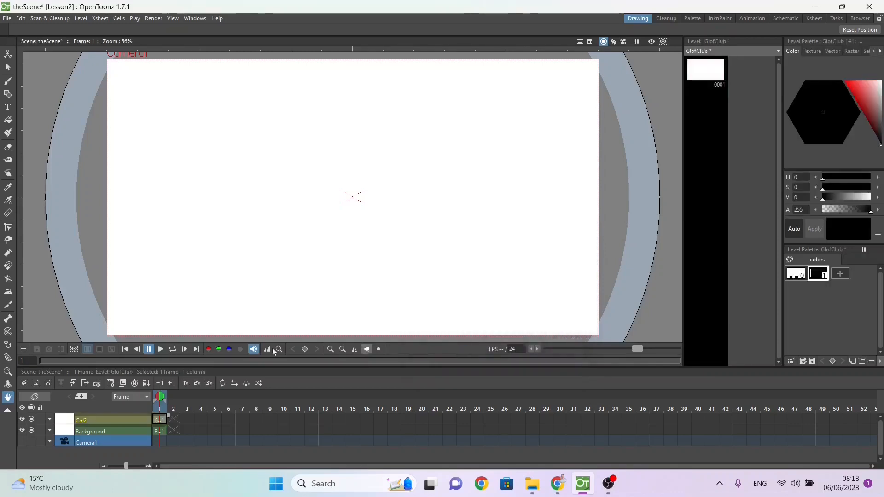
Step: Add a new Toonz Vector level named GolfBall at frame 1, above the golf club column
right_click(158, 419)
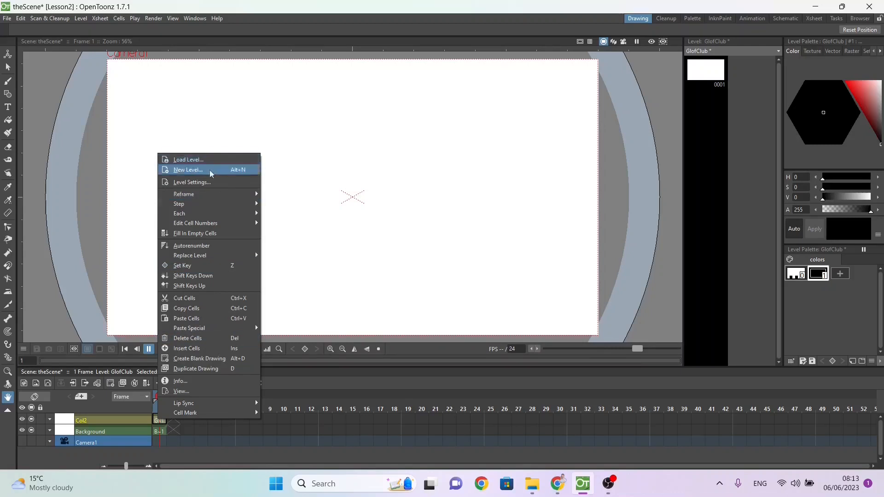
left_click(186, 171)
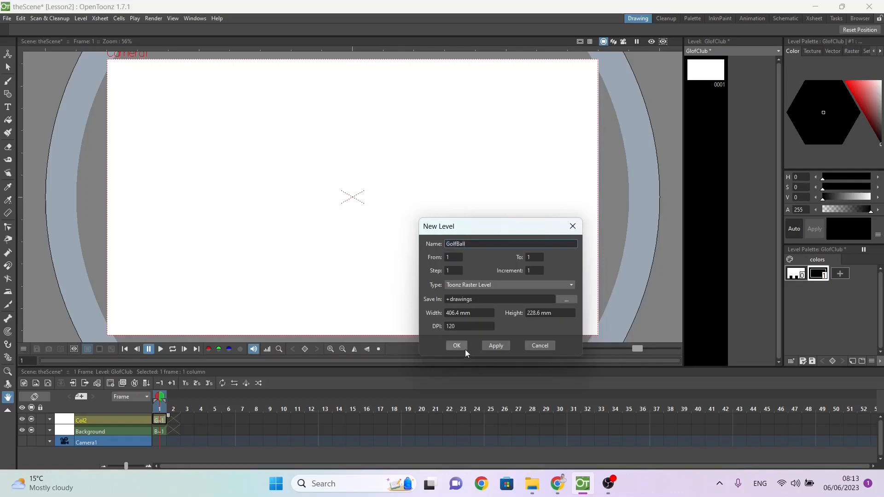
left_click(467, 286)
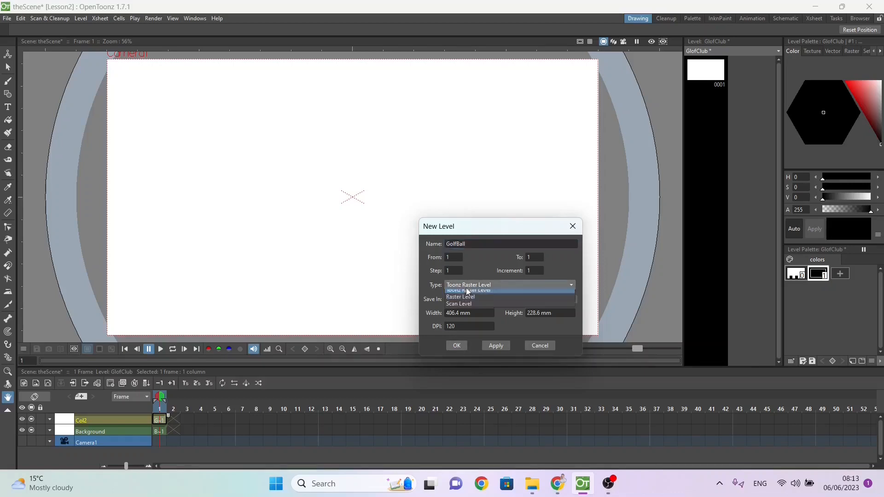
left_click(465, 294)
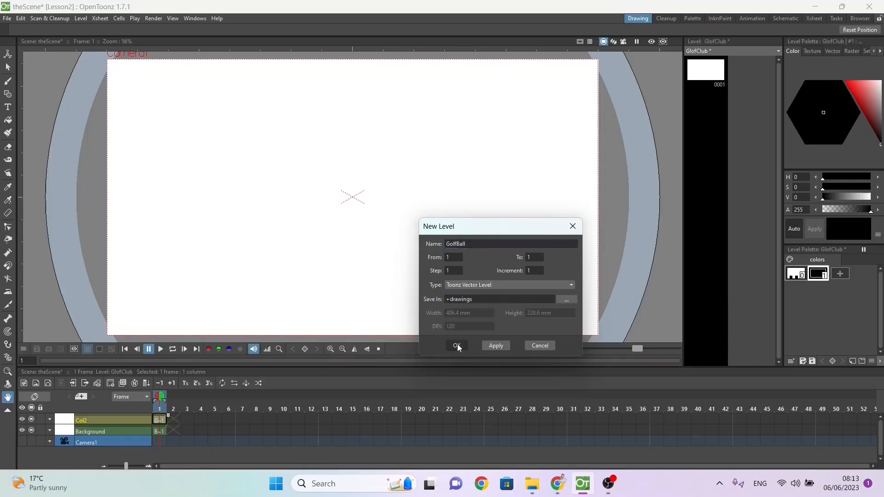
left_click(457, 345)
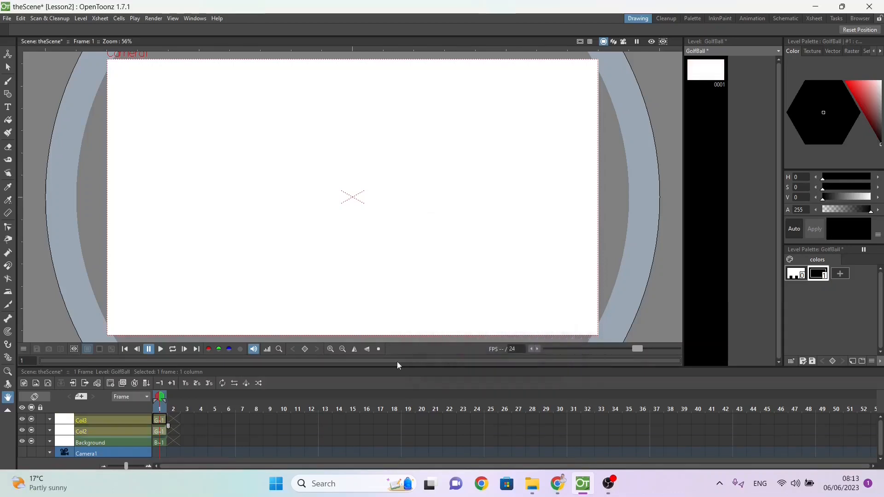
Step: Add a new Toonz Vector level named PuttingHole at frame 1, above the golf ball column
right_click(159, 424)
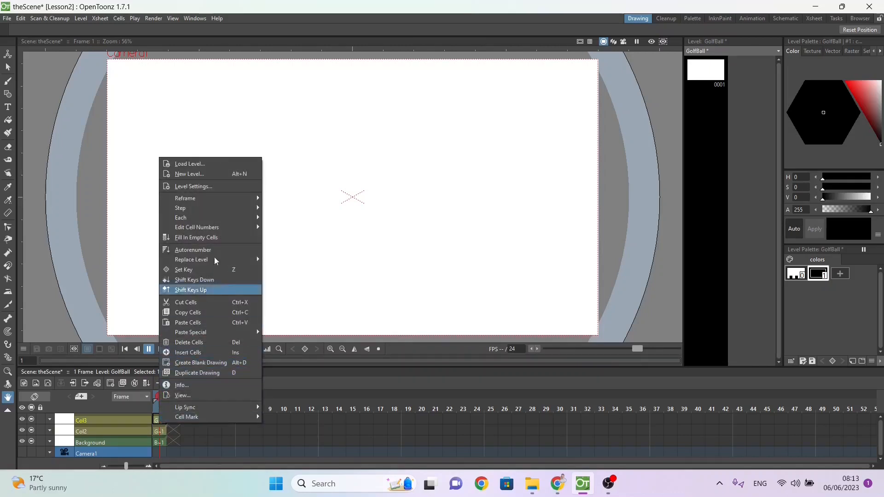
left_click(221, 176)
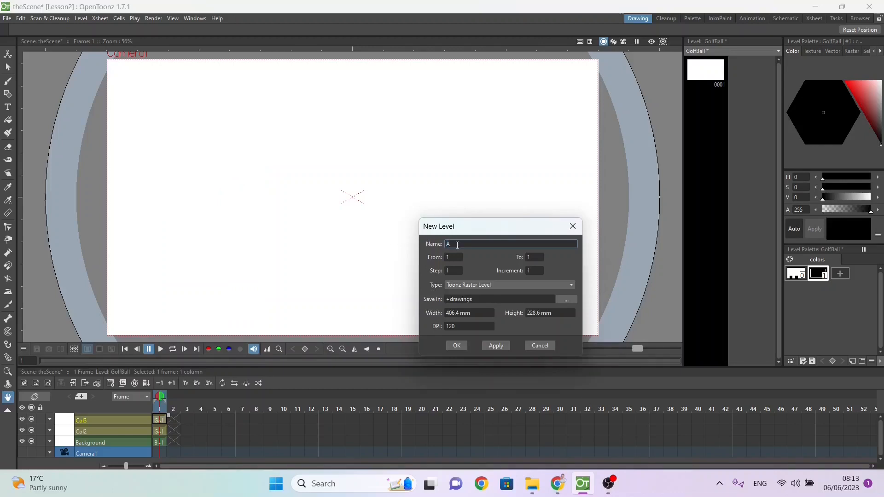
type("PuttiongHole")
left_click(465, 284)
left_click(468, 295)
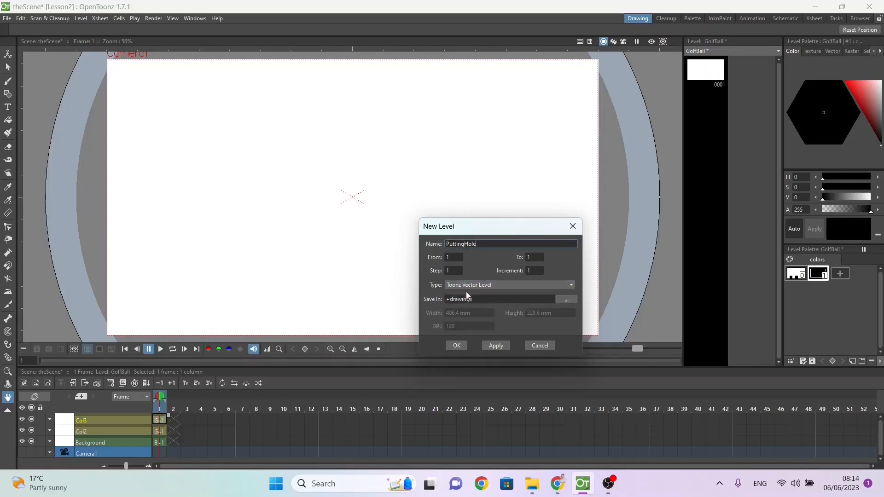
left_click(456, 346)
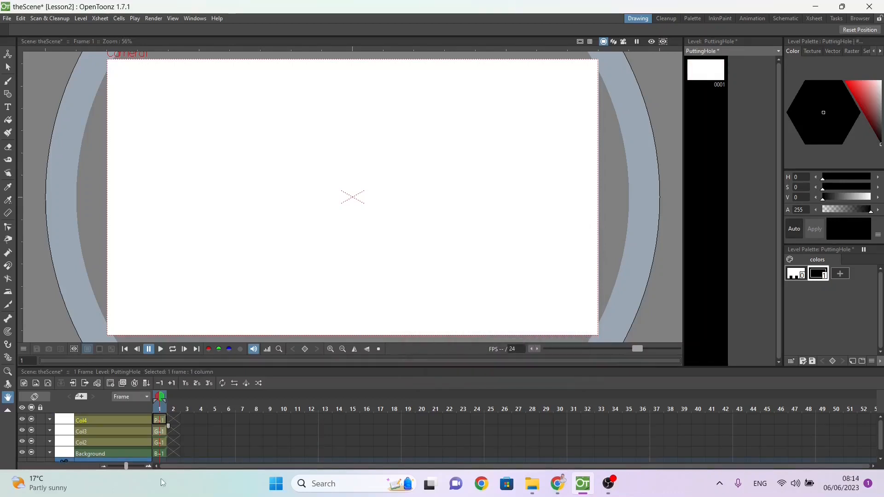
left_click(126, 454)
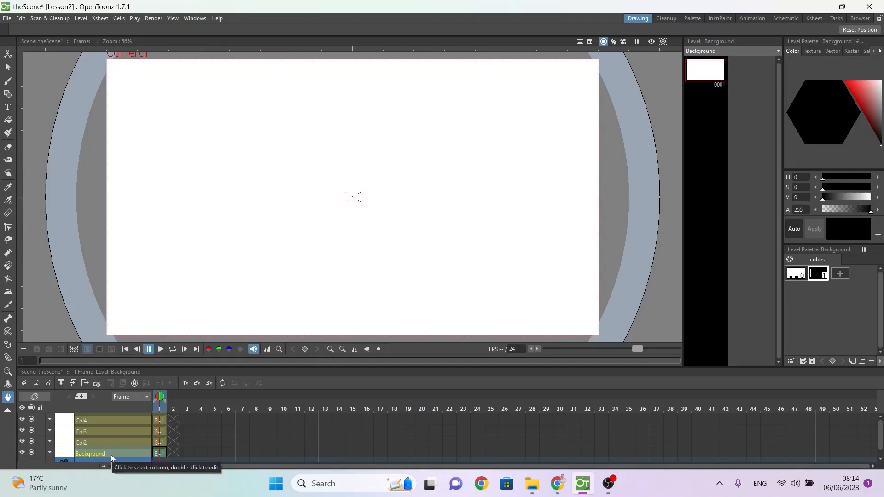
left_click(100, 443)
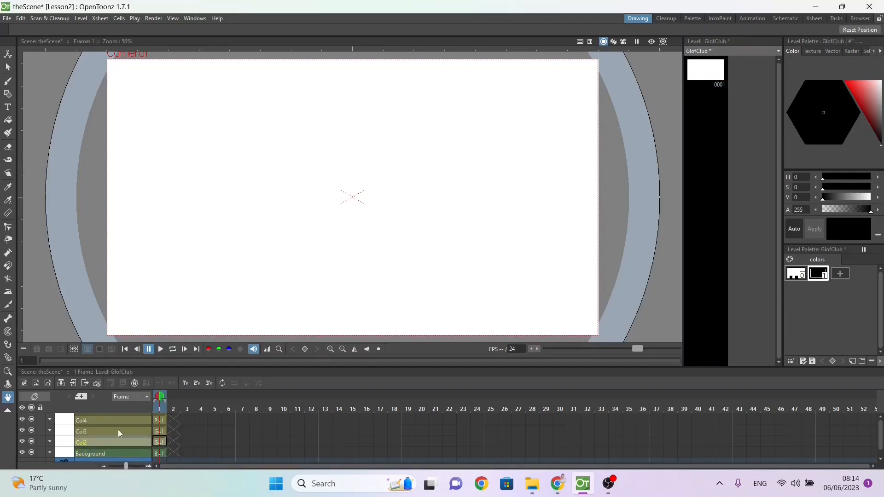
left_click(115, 420)
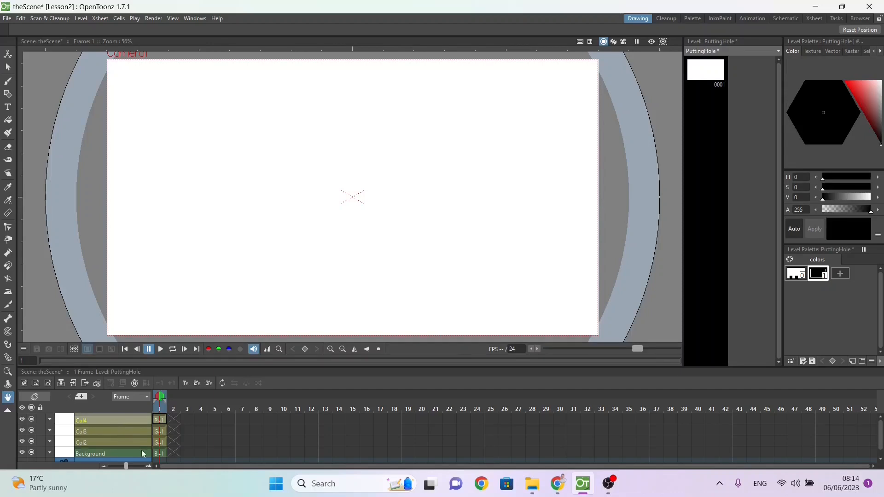
left_click(157, 453)
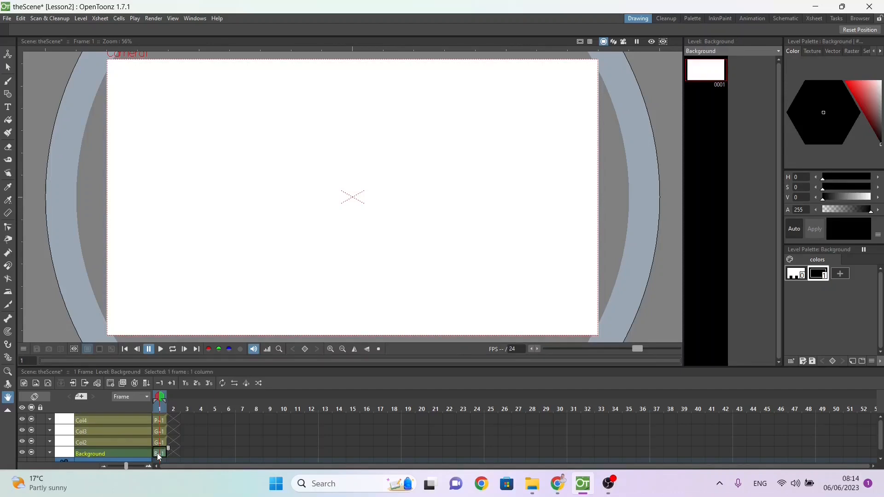
Step: Rename the Col2 column in the timeline as GolfClub
double_click(80, 443)
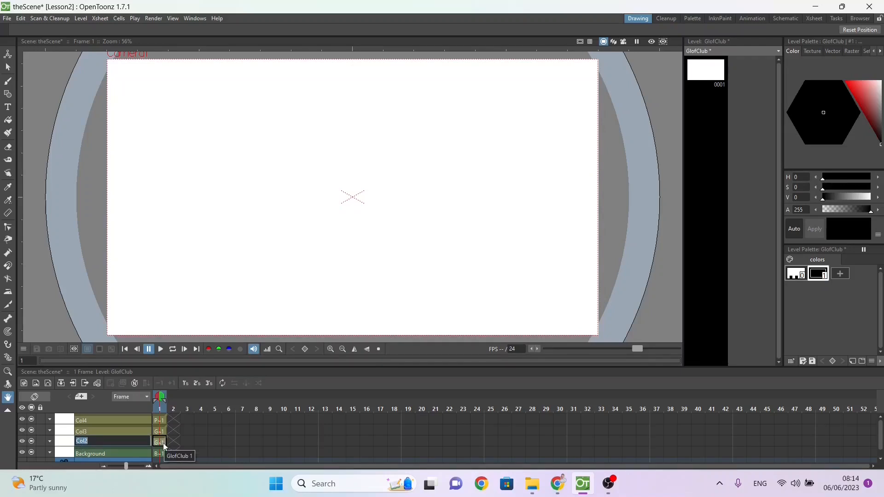
key("Return")
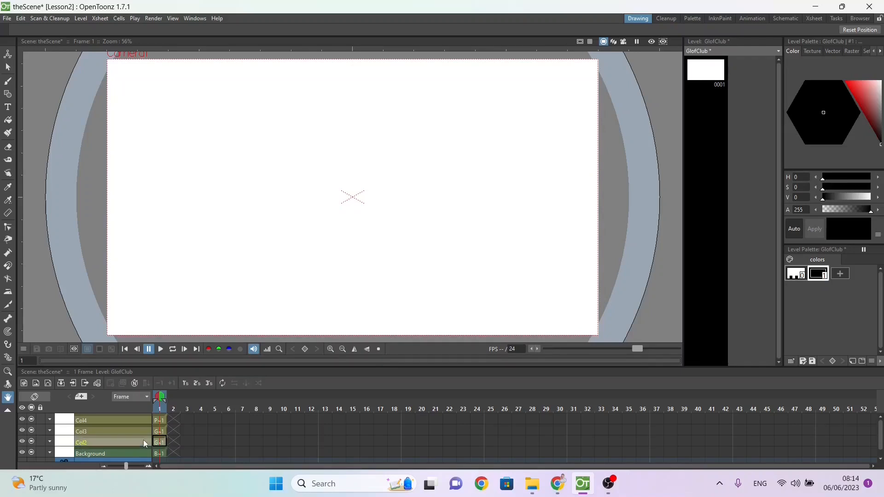
double_click(144, 443)
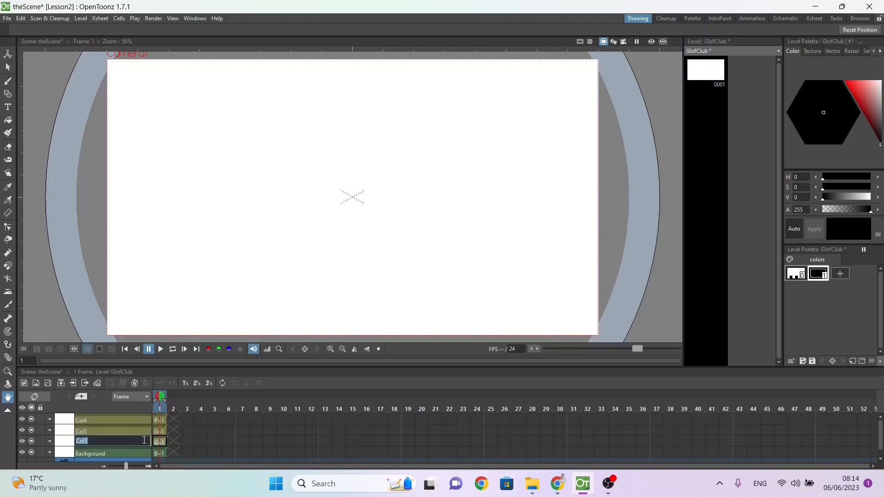
type("GolfClub")
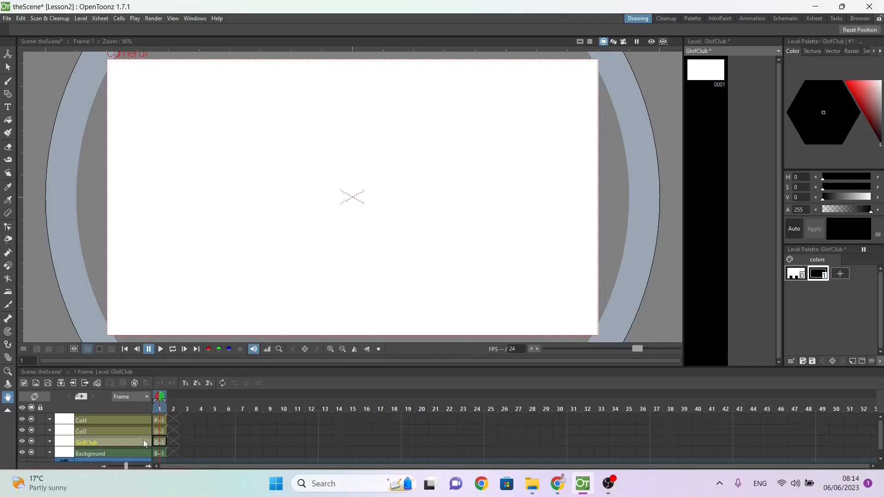
key("Return")
Step: Rename the Col3 column in the timeline as GolfBall
double_click(137, 431)
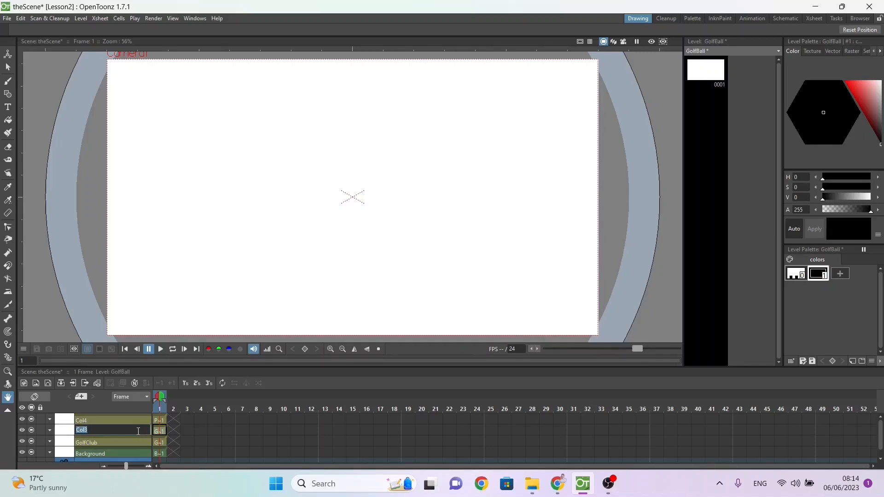
type("GolfBall")
key("Return")
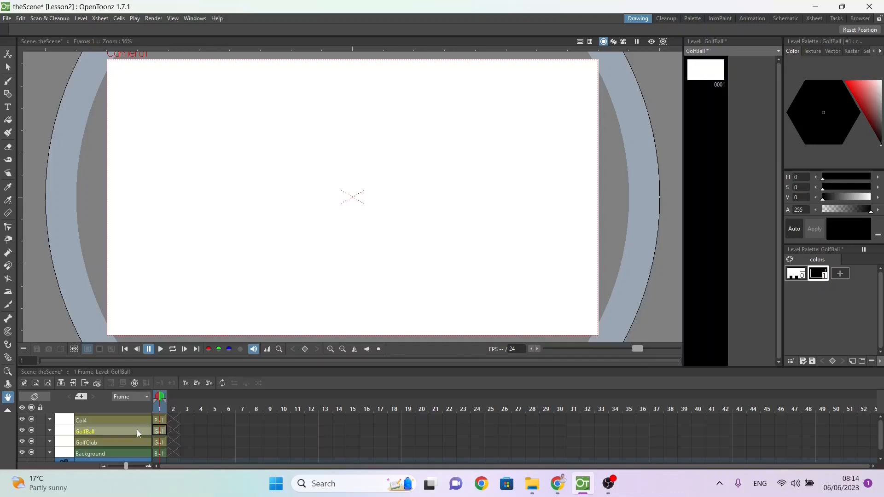
Step: Rename the Col4 column in the timeline as PuttingWhole
double_click(134, 422)
type("Pu")
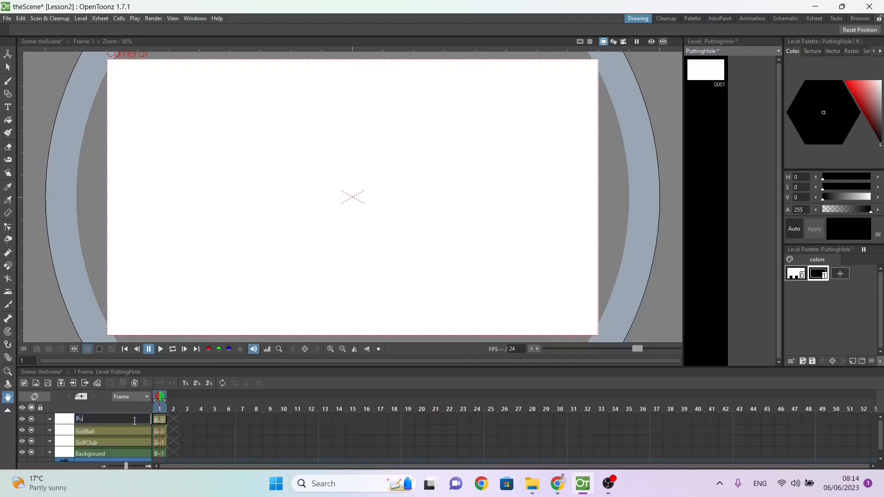
type("ttingWhole")
key("Return")
Step: Brush a wavy hill line across the full width of the Background level at frame 1 and fill the area below it
left_click(159, 454)
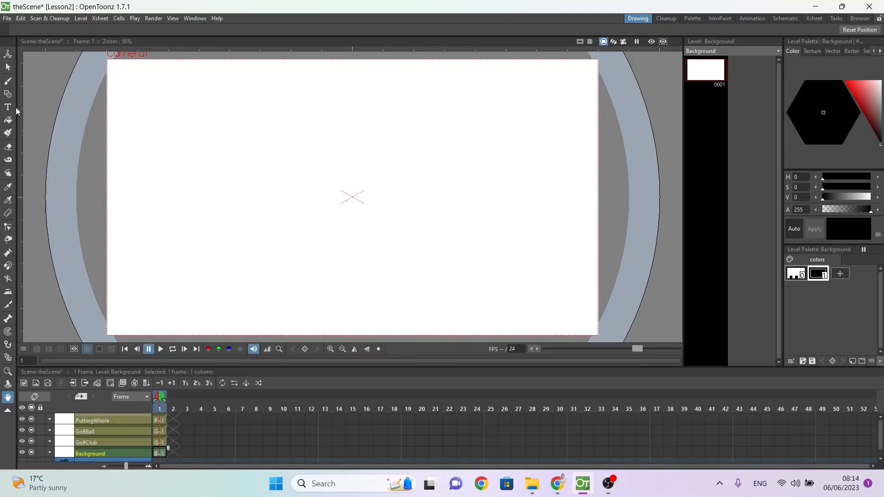
left_click(8, 81)
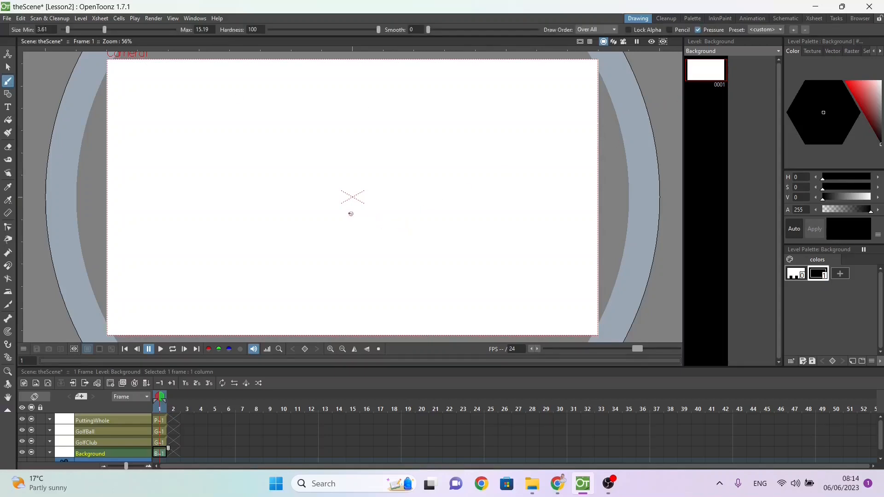
mouse_move(101, 189)
left_mouse_down()
mouse_move(179, 203)
mouse_move(558, 146)
mouse_move(603, 175)
left_mouse_up()
left_click(8, 119)
left_click(166, 253)
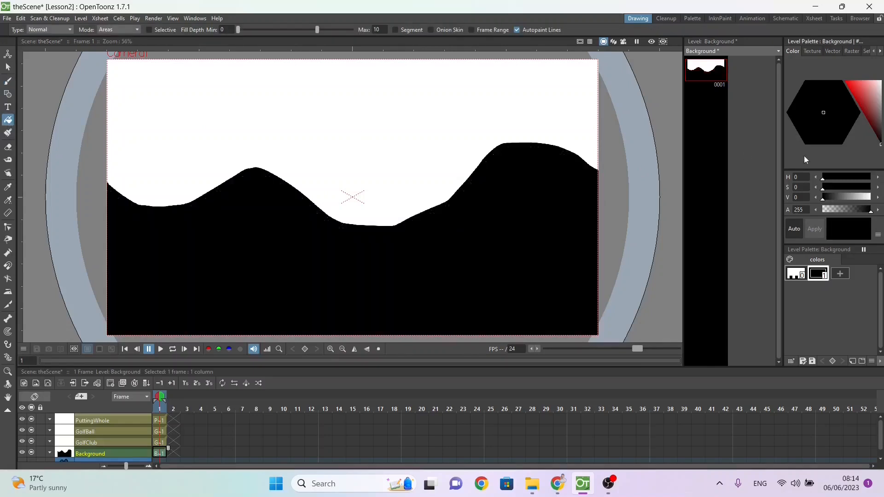
Step: Recolour style 1 of the Background palette from black to a muted grey-green for the hills
left_click(861, 98)
left_click_drag(817, 98, 805, 91)
mouse_move(862, 100)
left_mouse_down()
mouse_move(883, 111)
mouse_move(877, 105)
left_mouse_up()
Step: Fill the sky with a new cyan style (H 181, S 80, V 89) and set the hills' green to H 128, S 47, V 54
left_click(839, 273)
left_click(793, 112)
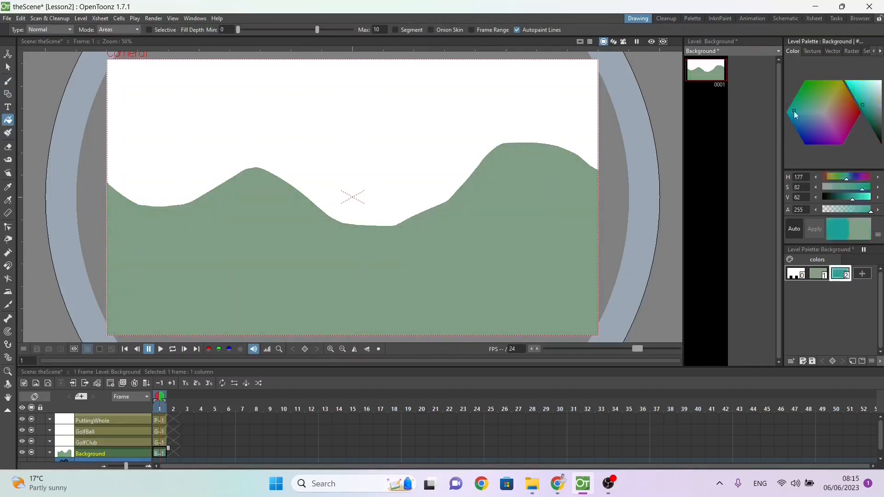
left_click(854, 87)
left_click(143, 98)
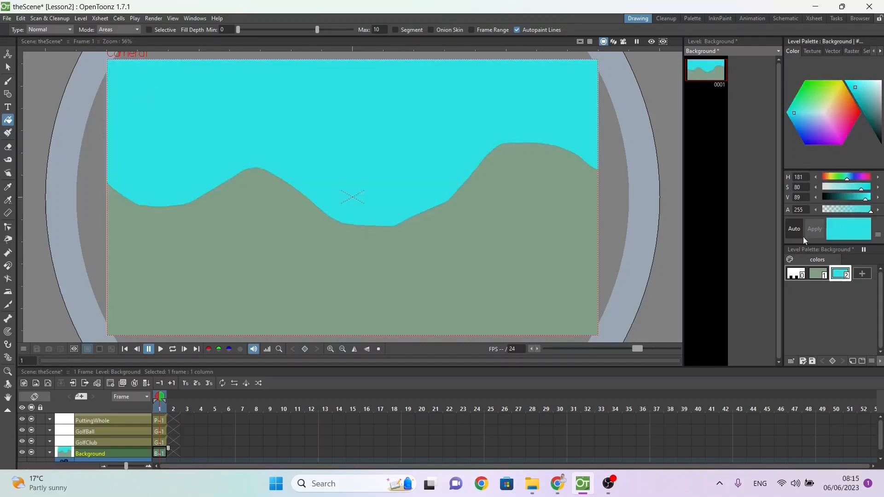
left_click(817, 273)
mouse_move(870, 97)
left_mouse_down()
mouse_move(869, 86)
mouse_move(875, 132)
mouse_move(872, 110)
left_mouse_up()
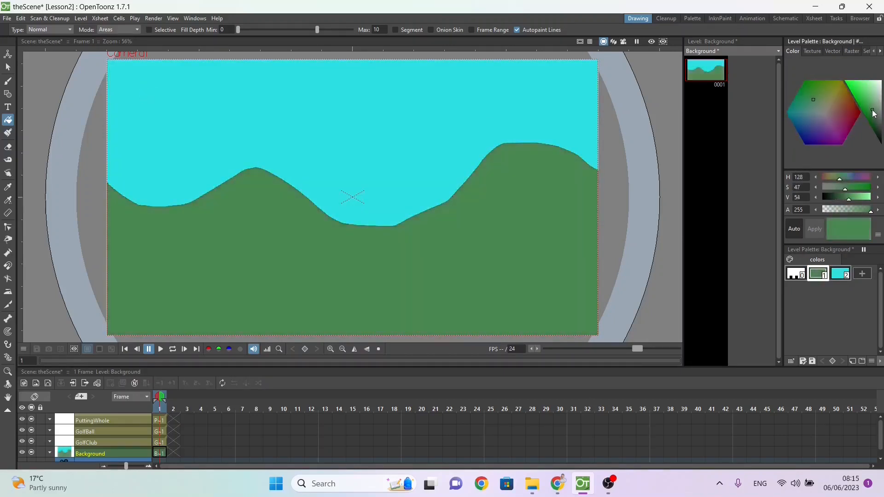
Step: Draw a tall thin rectangle as the club shaft on the GolfClub level at frame 1 and fill it black
double_click(95, 440)
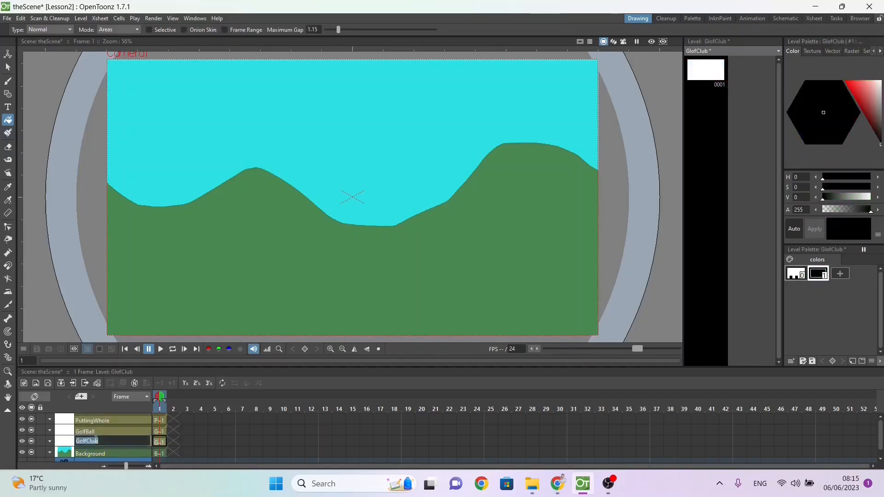
left_click(60, 442)
left_click(157, 443)
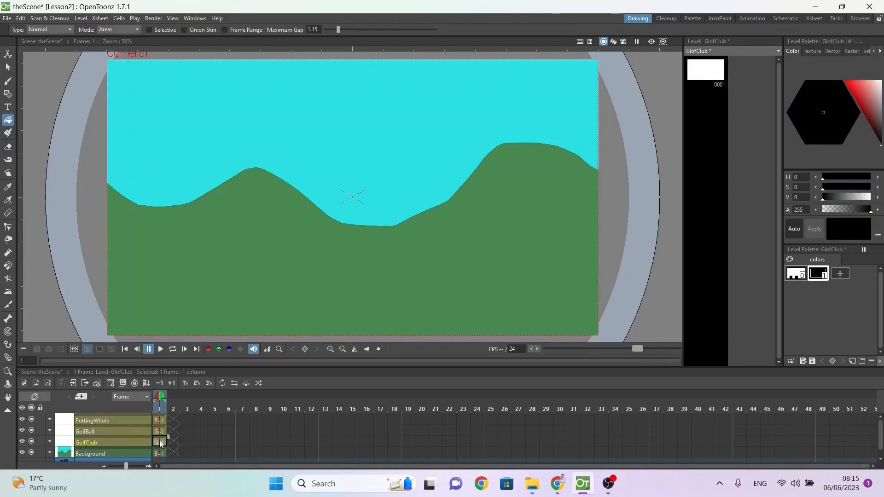
left_click(6, 94)
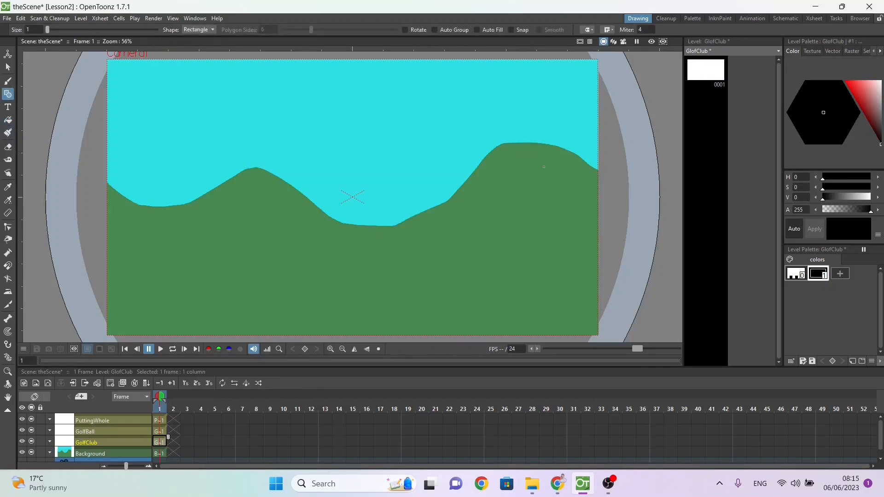
left_click_drag(144, 173, 146, 266)
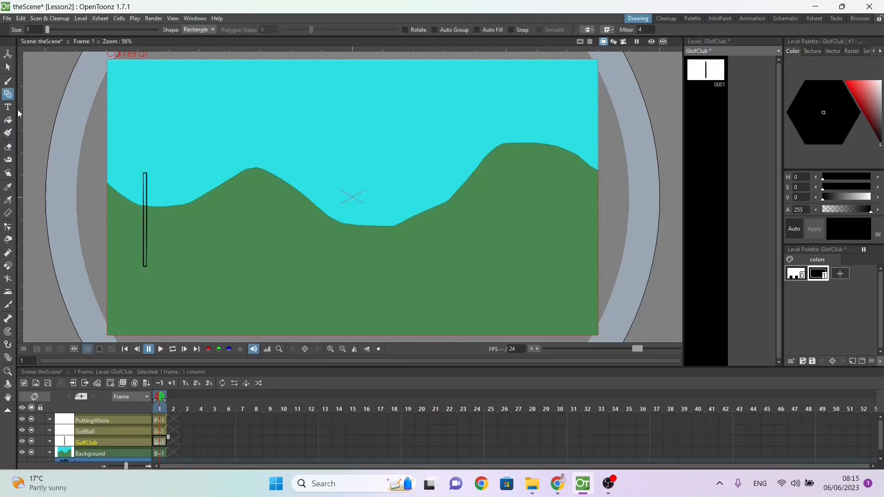
left_click(7, 120)
left_click(145, 184)
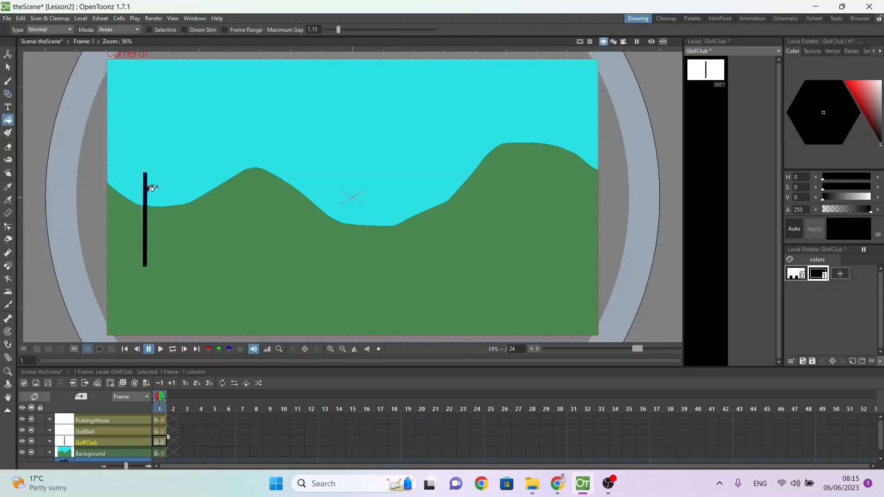
Step: Draw a small horizontal rectangle as the club head across the shaft's lower end and fill it black
left_click(7, 94)
left_click_drag(139, 263, 154, 270)
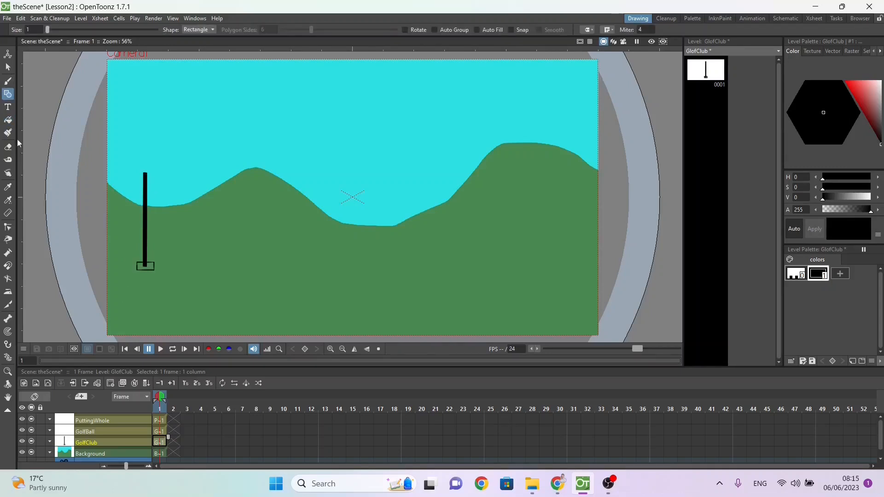
left_click(7, 120)
left_click(147, 267)
Step: Draw a small circle beside the club head on the GolfBall level and fill it, using a new white style (V 100)
left_click(88, 431)
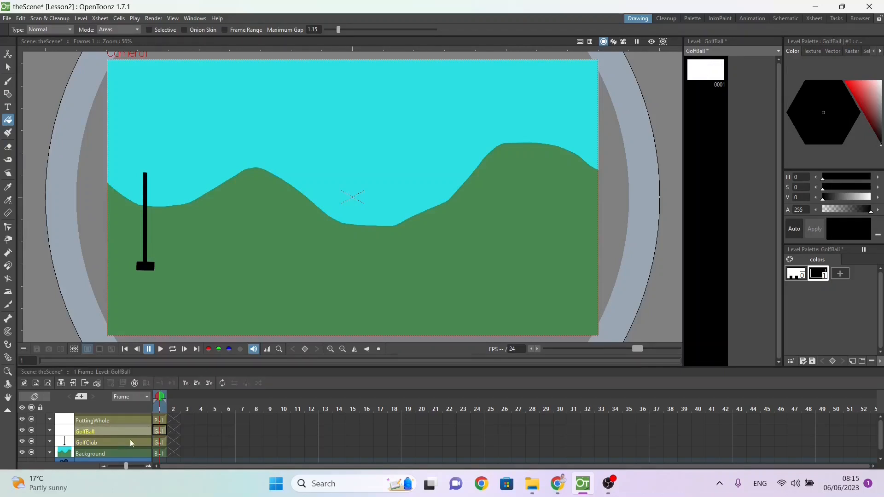
left_click(158, 432)
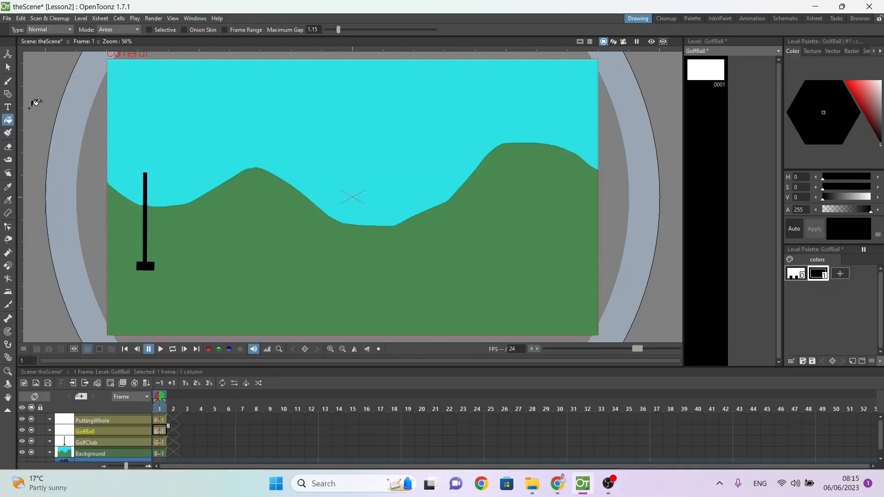
left_click(8, 94)
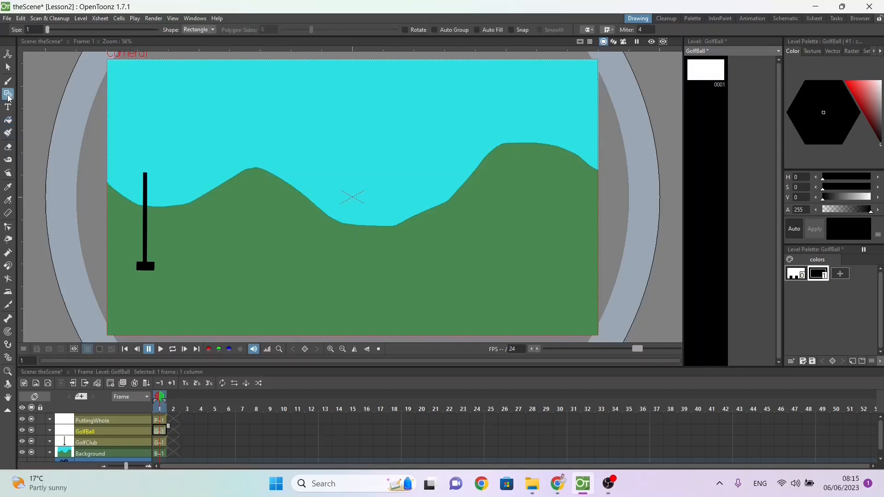
left_click(190, 30)
left_click(190, 45)
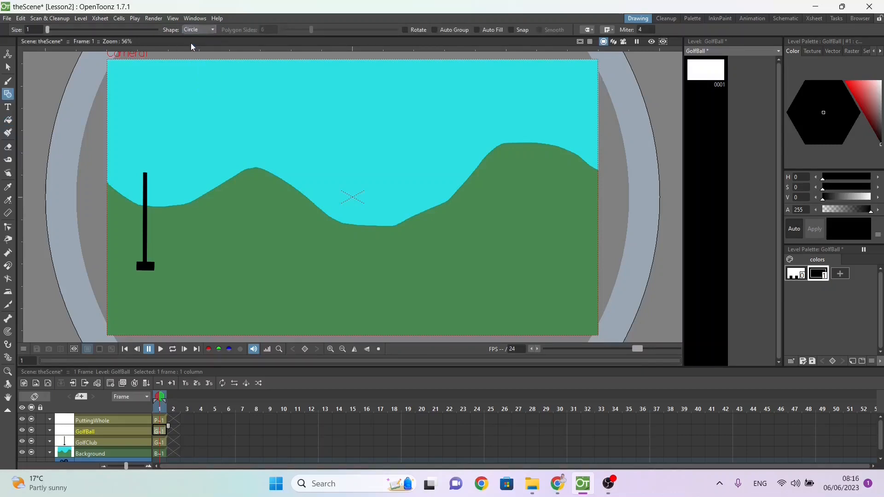
left_click(840, 274)
left_click_drag(863, 199, 872, 199)
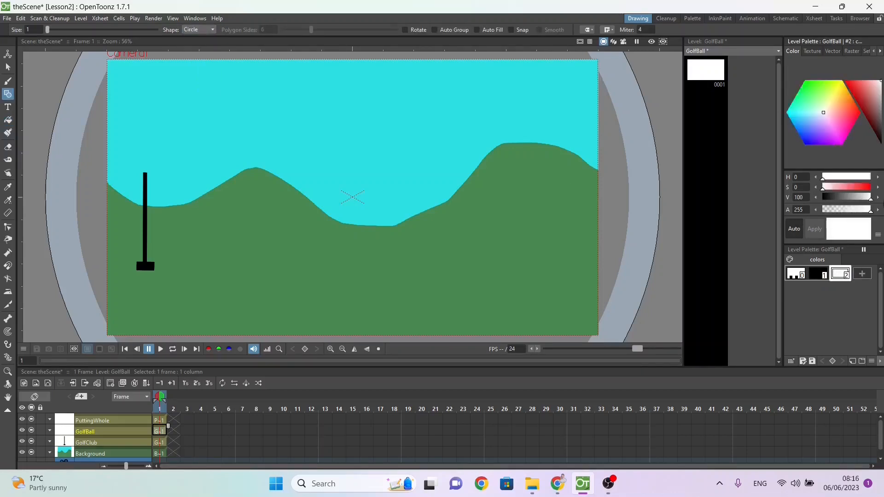
key("f")
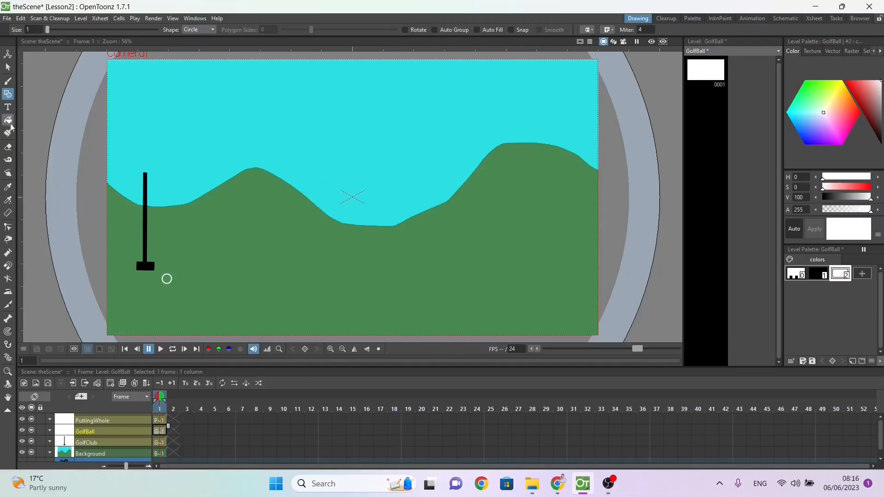
left_click(166, 278)
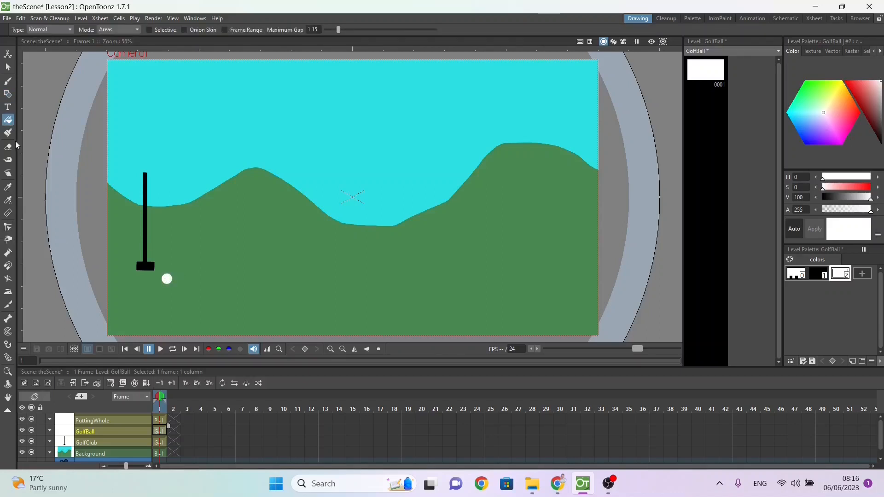
Step: Draw a small black-filled circle as the hole on the PuttingWhole column, far across the green from the ball
left_click(85, 422)
left_click(8, 94)
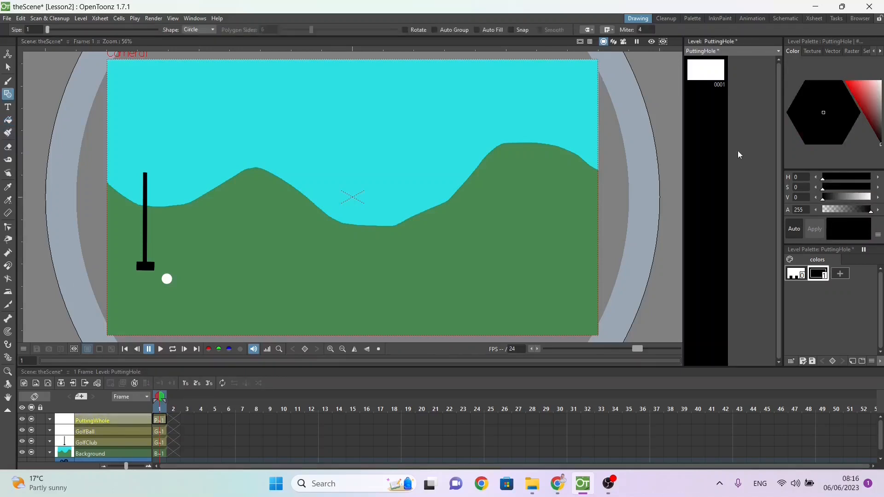
left_click_drag(509, 285, 517, 285)
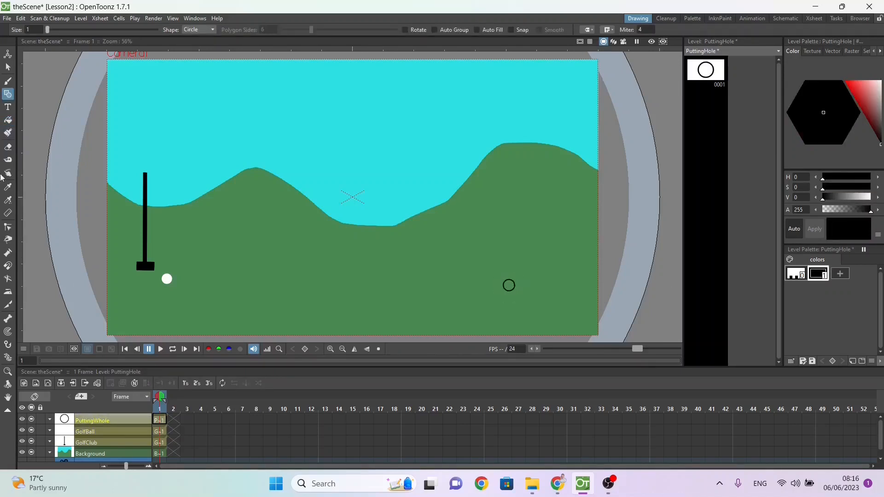
left_click(8, 119)
left_click(510, 282)
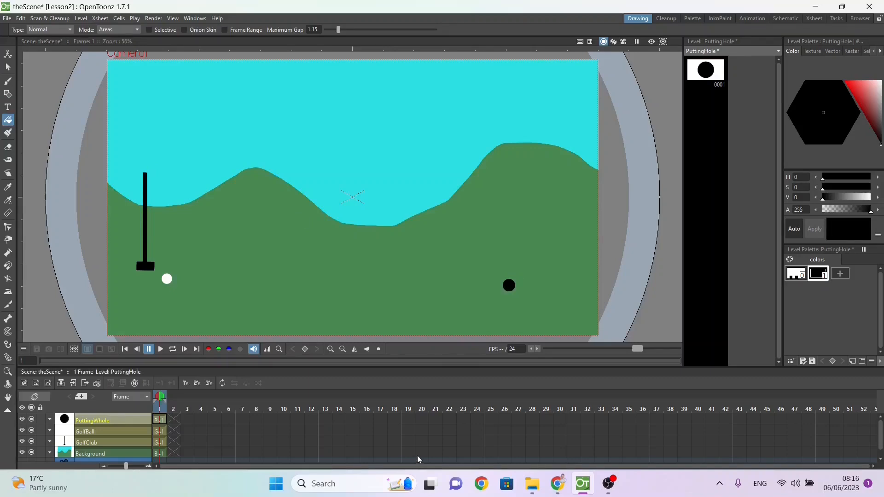
Step: Check the Lesson 2 exercise list in Google Docs, and repeat the PuttingWhole drawing through frame 48 in OpenToonz
key("alt+Tab")
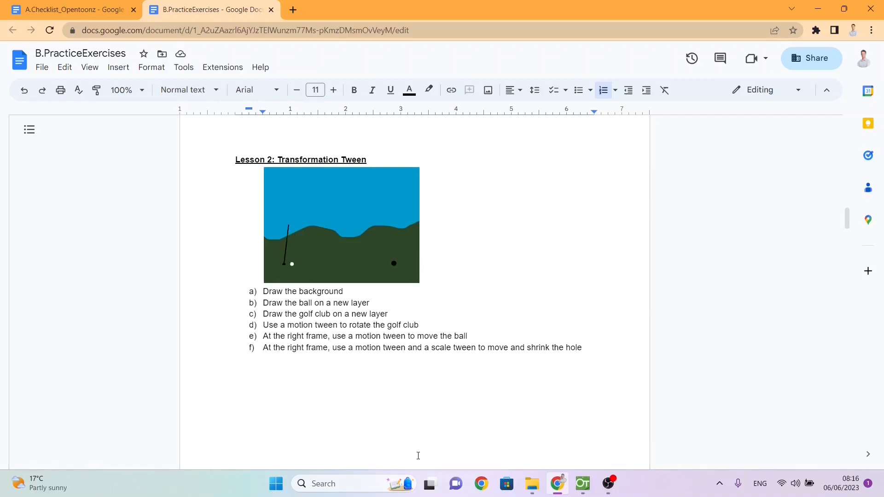
key("alt+Tab")
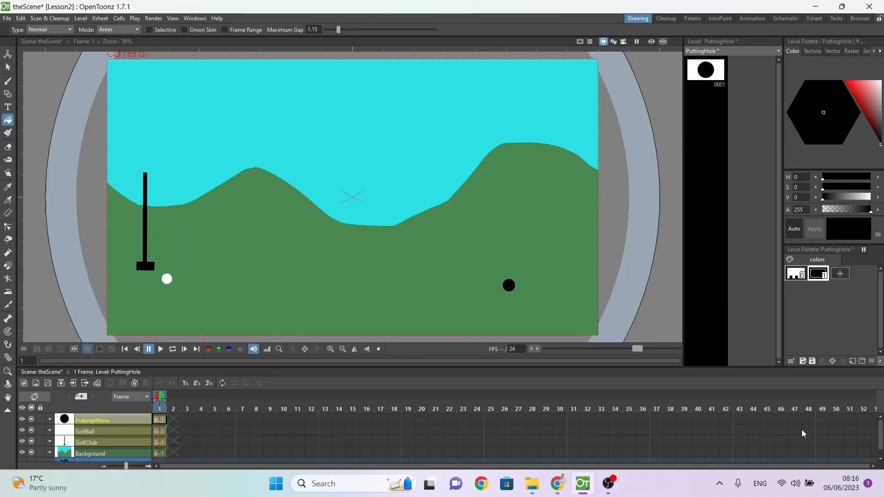
left_click(808, 419)
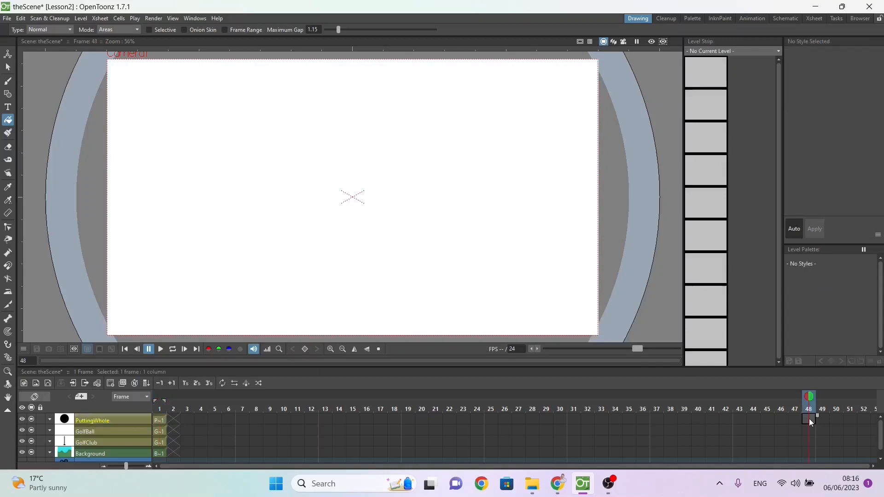
left_click(165, 421)
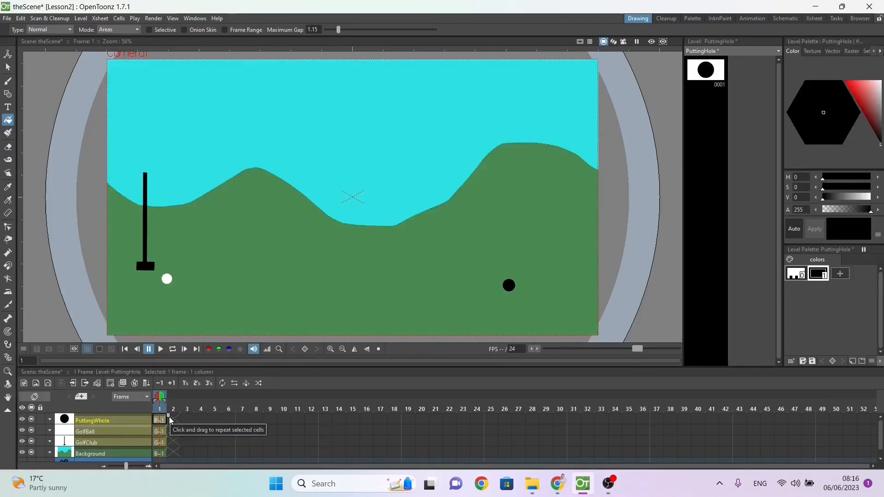
left_click_drag(169, 416, 821, 407)
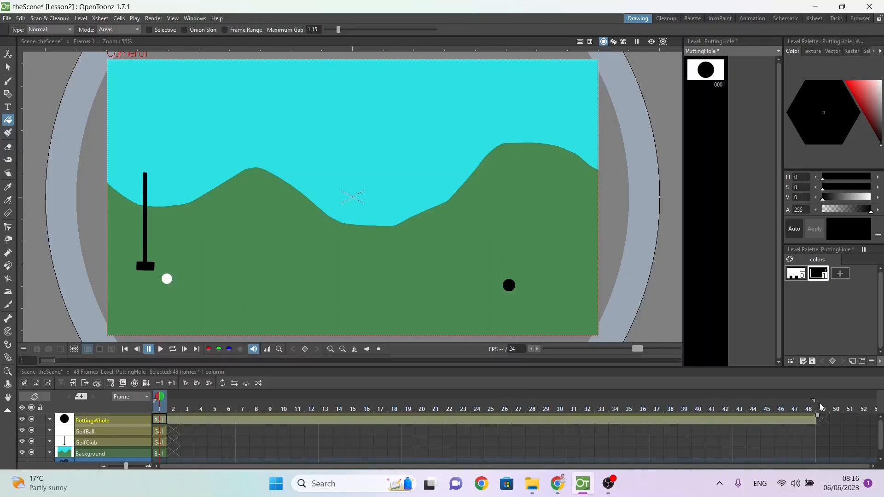
Step: Repeat the frame 1 drawings of the GolfBall, GolfClub and Background columns through frame 48
left_click(158, 432)
left_click_drag(168, 427, 821, 431)
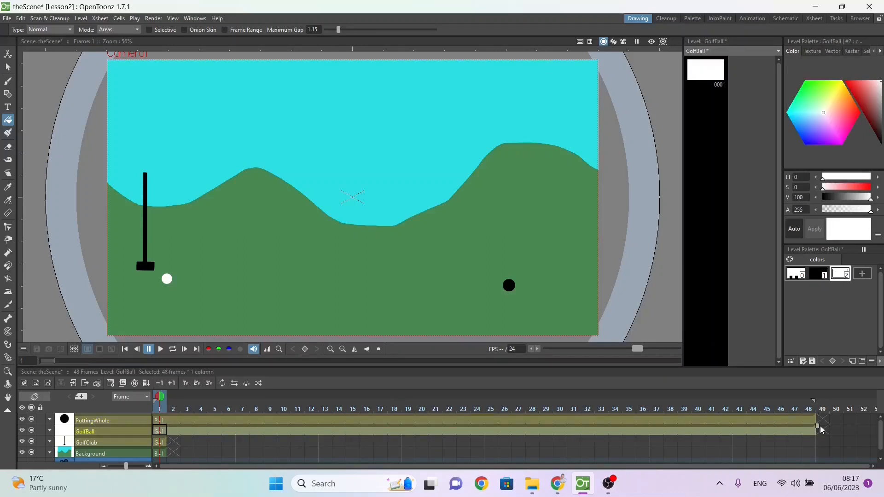
left_click(162, 443)
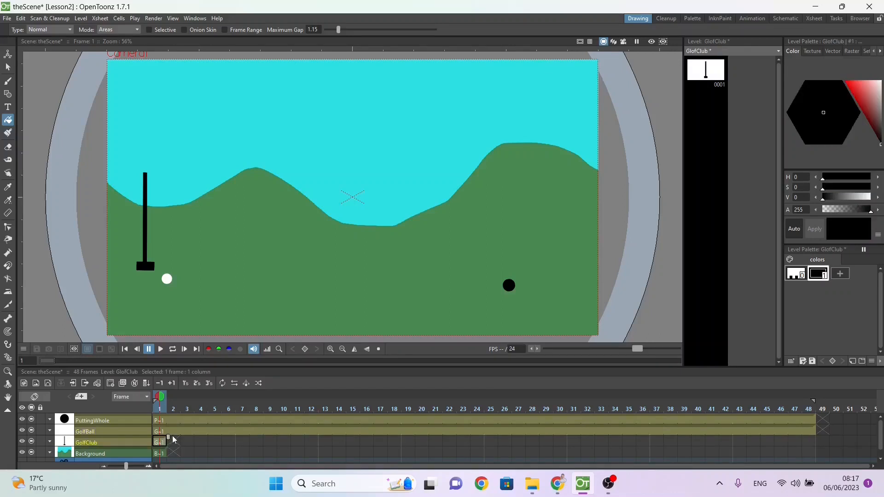
left_click_drag(169, 440, 828, 438)
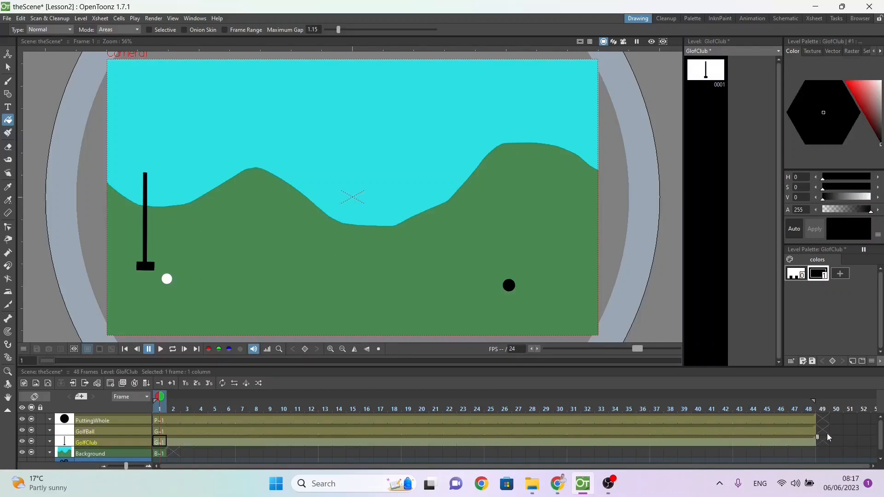
left_click(162, 455)
left_click_drag(168, 448, 824, 443)
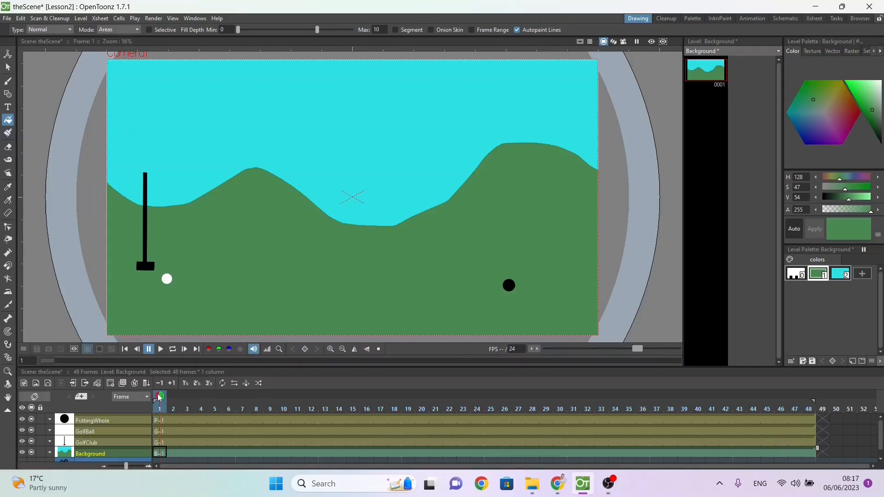
left_click_drag(159, 397, 45, 409)
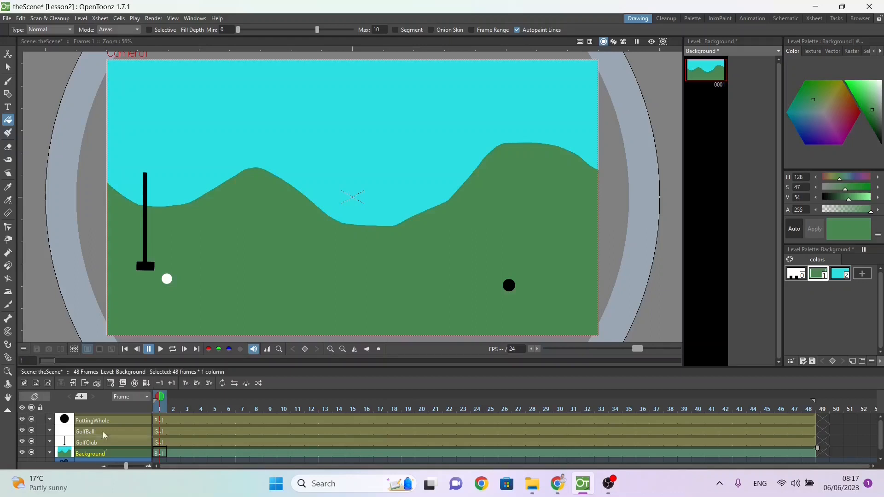
Step: Select the whole golf club drawing and move it by about X 6.09 mm, Y -11.42 mm so its head meets the ball
left_click(162, 441)
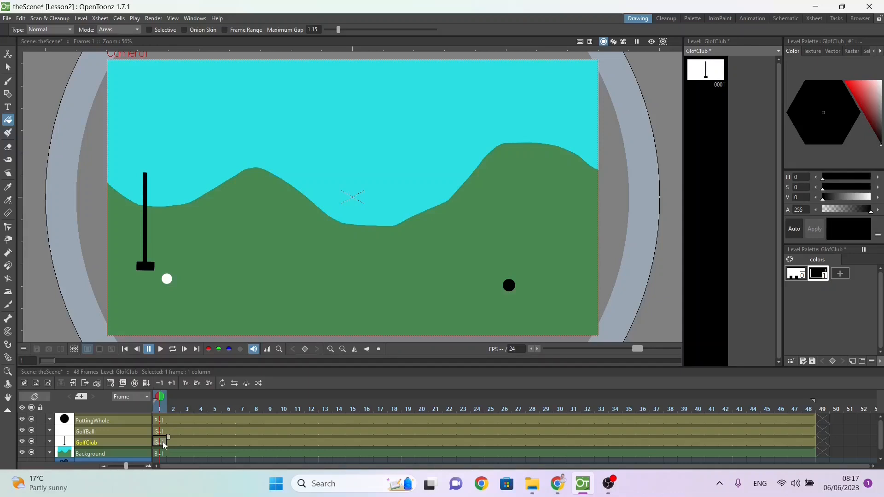
left_click(7, 67)
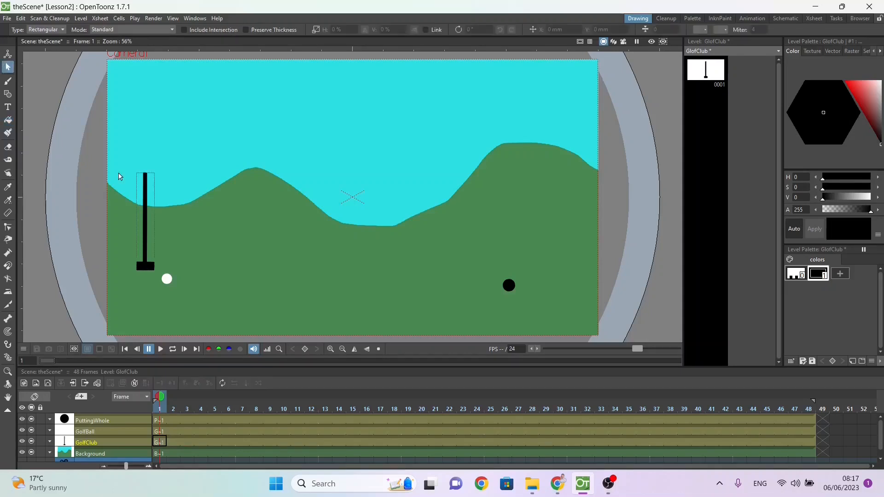
left_click(148, 199)
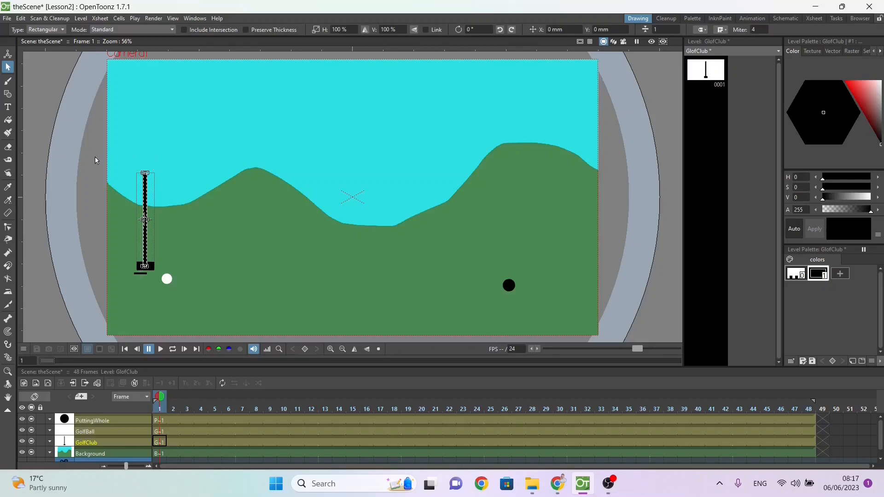
left_click_drag(95, 156, 182, 288)
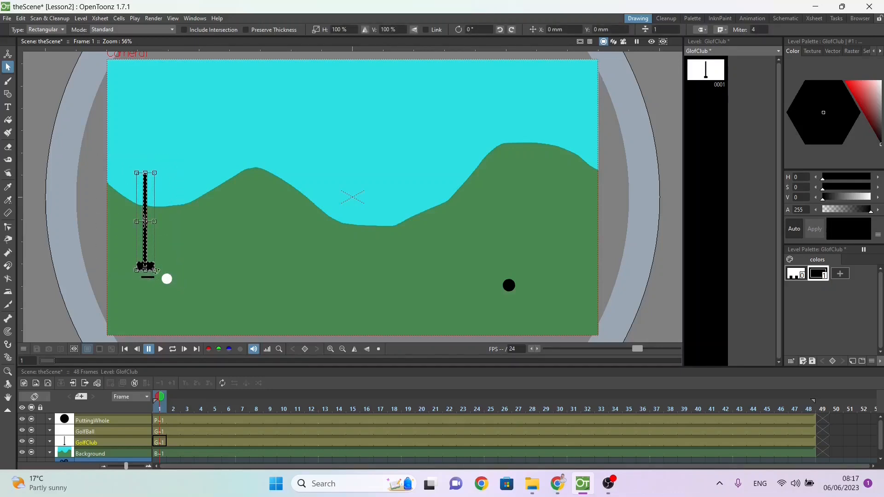
left_click_drag(147, 250, 153, 264)
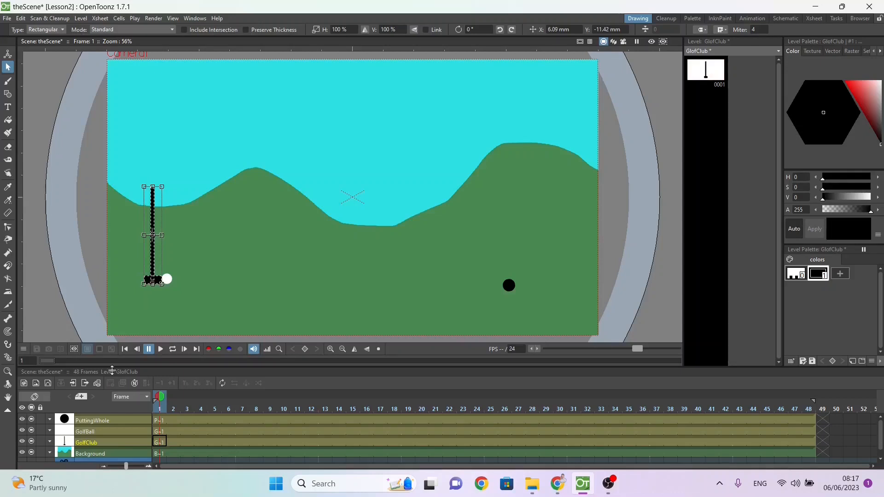
Step: Set a keyframe for the GolfClub column at frame 1 with the Animate tool
left_click(160, 442)
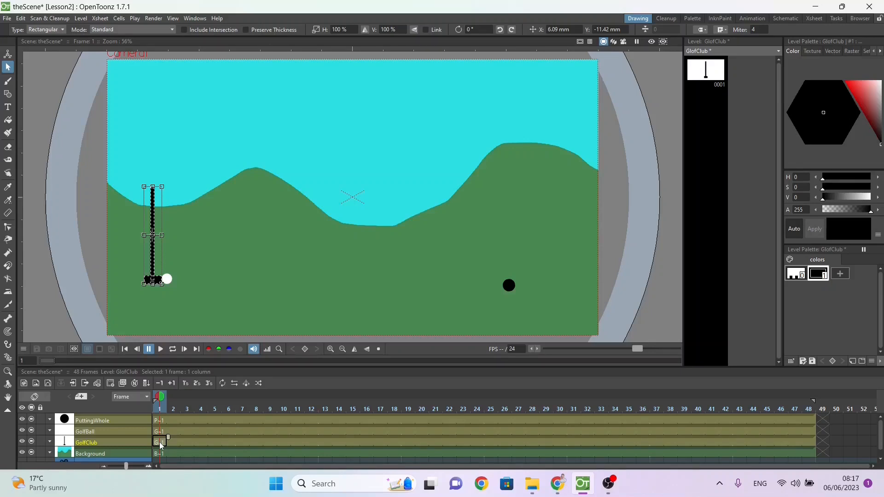
left_click(11, 57)
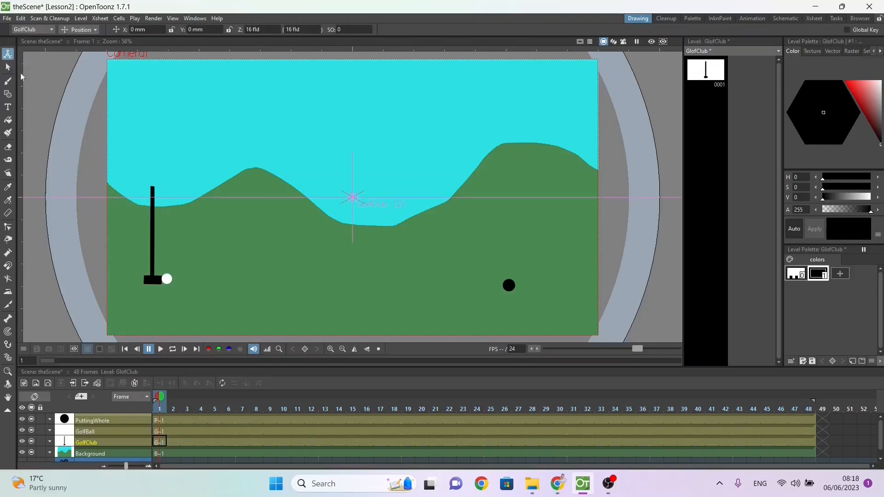
left_click(304, 350)
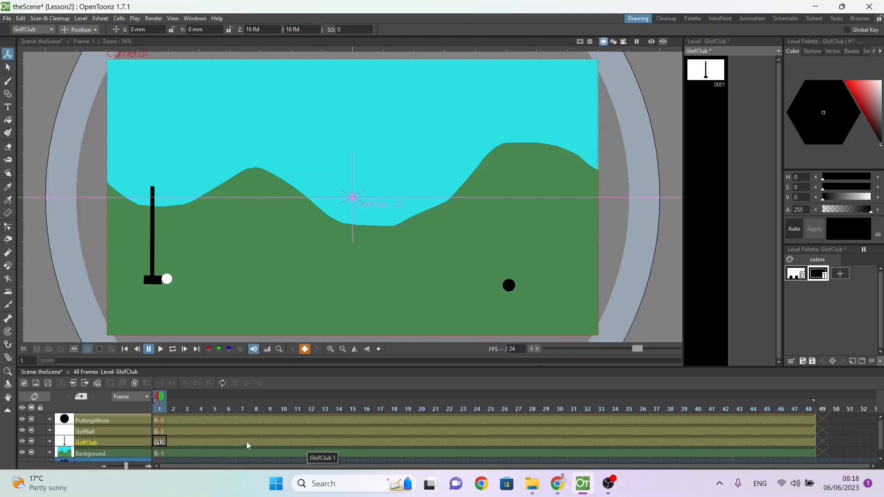
Step: At frame 6, move the GolfClub's center point to the top of the shaft, about X -167.15 mm, Y 8.38 mm
left_click(230, 444)
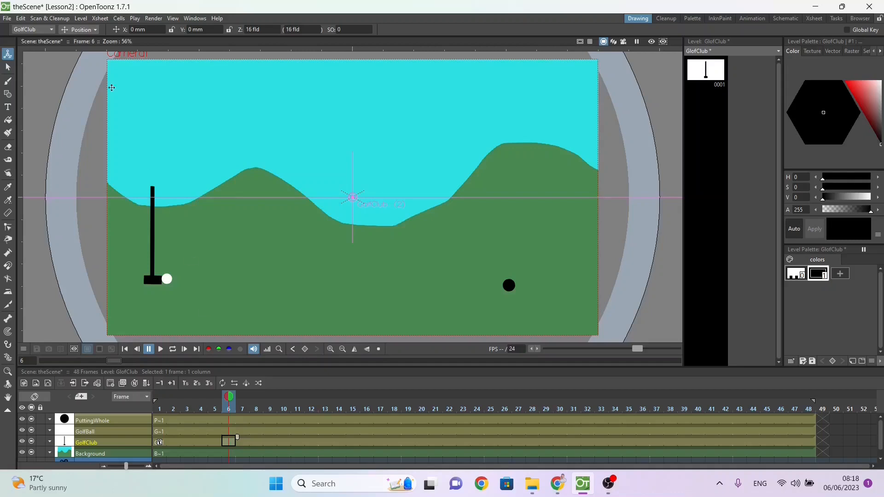
left_click(77, 30)
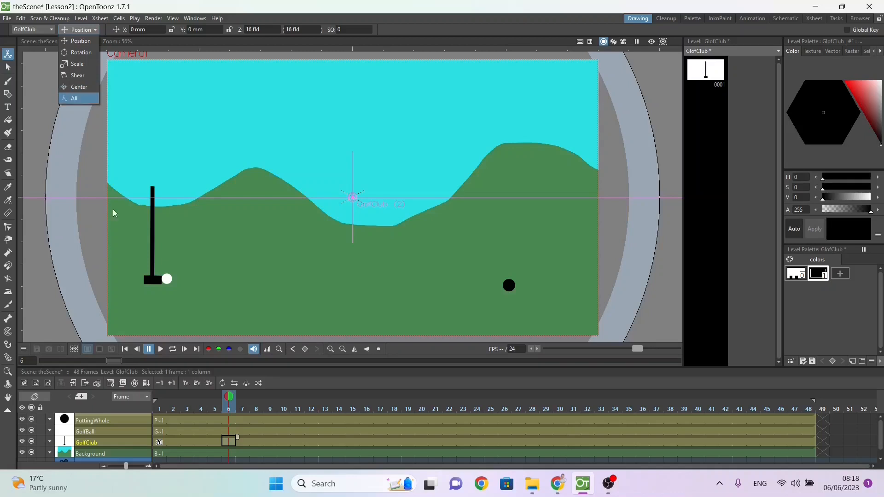
left_click(91, 87)
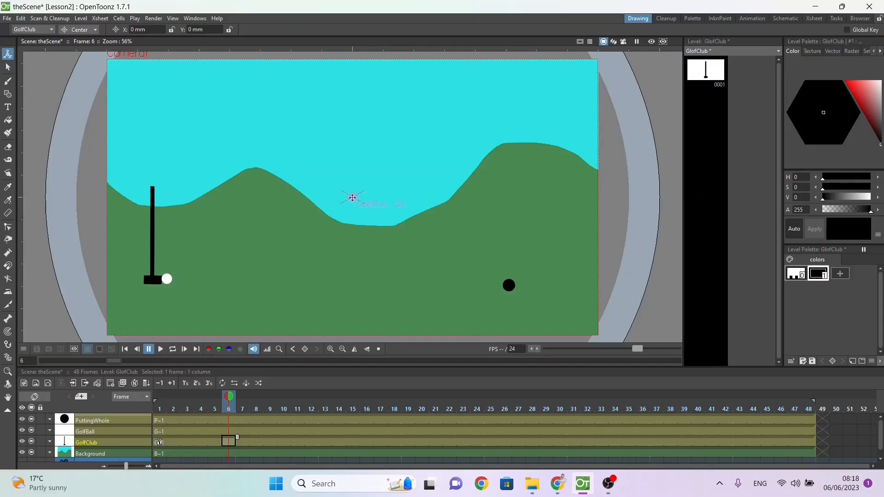
mouse_move(352, 197)
left_mouse_down()
mouse_move(154, 158)
mouse_move(150, 188)
left_mouse_up()
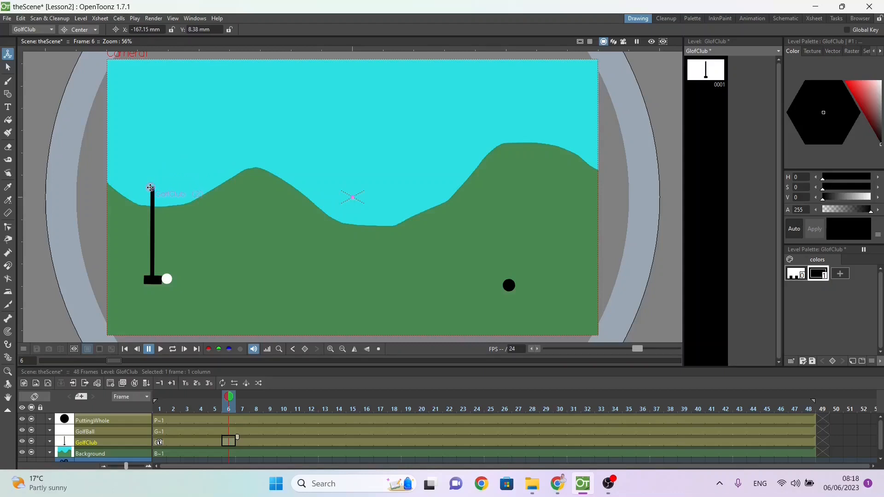
Step: Rotate the golf club back to about -38° at frame 6 as the backswing
left_click(80, 30)
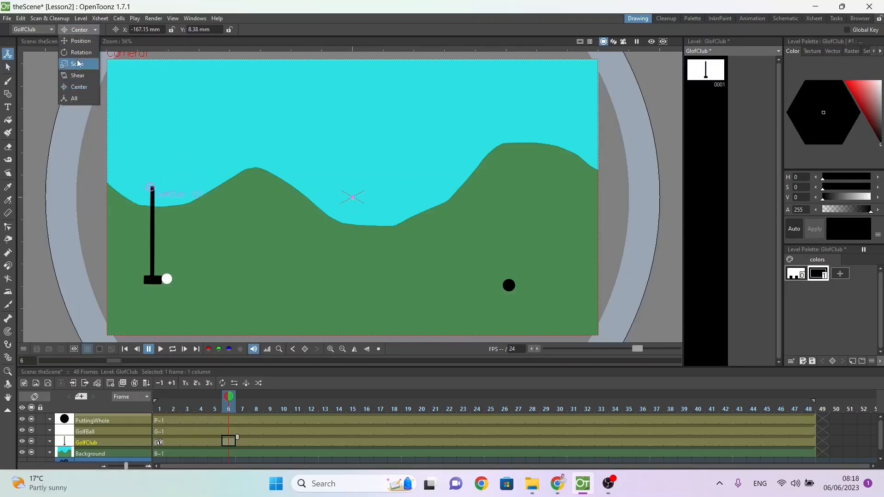
left_click(76, 52)
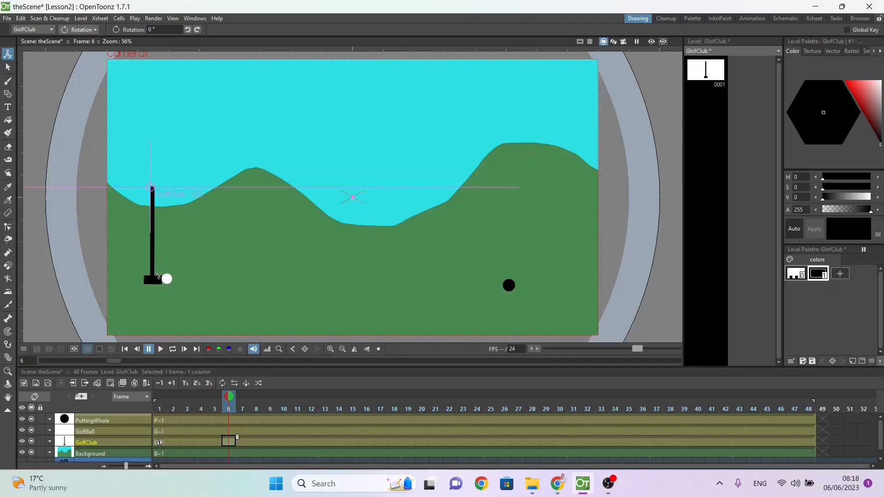
left_click_drag(154, 278, 87, 273)
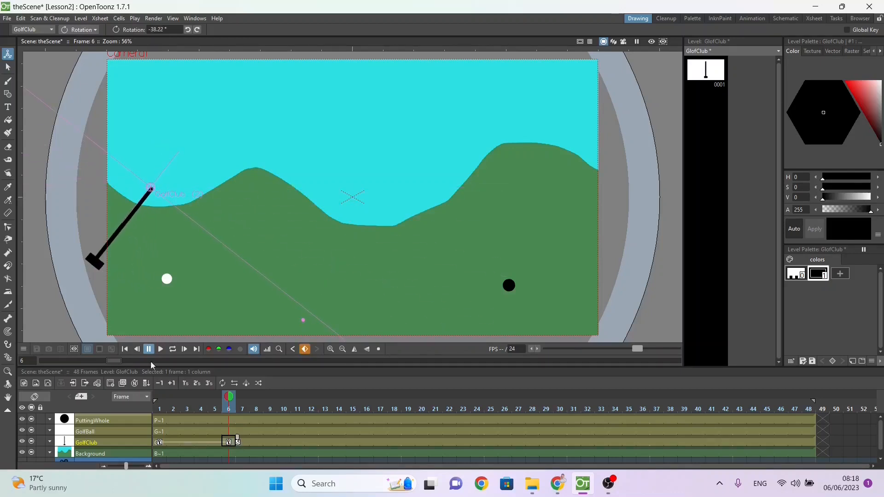
Step: Scrub through the opening frames to review the club's backswing between its two keyframes
left_click(159, 444)
left_click(230, 443)
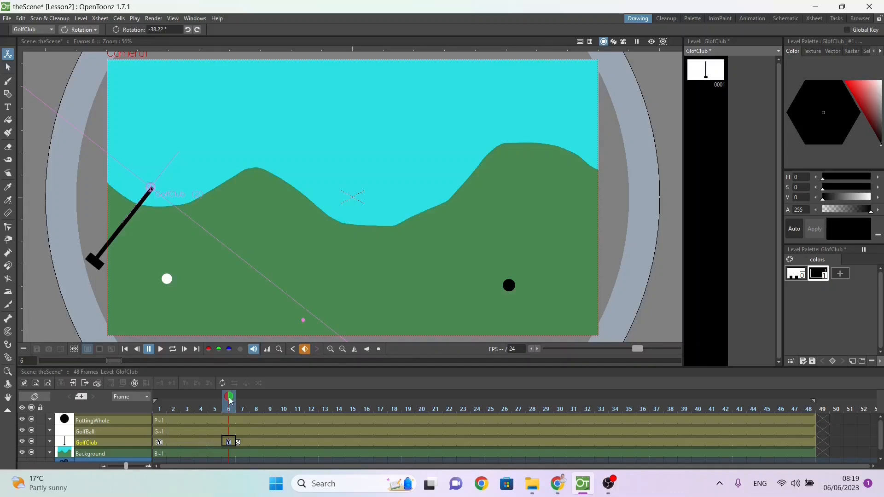
left_click_drag(226, 400, 242, 397)
mouse_move(173, 397)
left_mouse_down()
mouse_move(159, 397)
mouse_move(251, 401)
mouse_move(159, 407)
mouse_move(318, 398)
left_mouse_up()
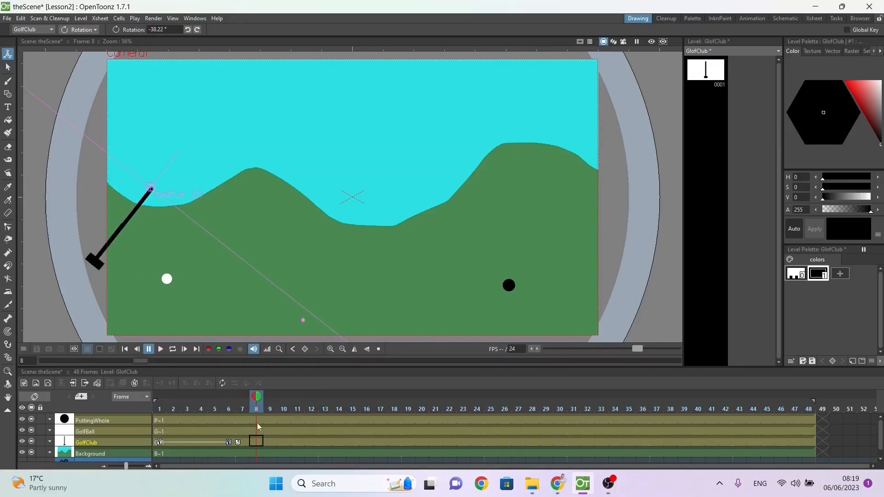
Step: Try rotating the club to about 111° at frame 7 around a center moved to mid-scene, and undo both changes
left_click(240, 396)
left_click(241, 395)
left_click_drag(257, 396, 244, 399)
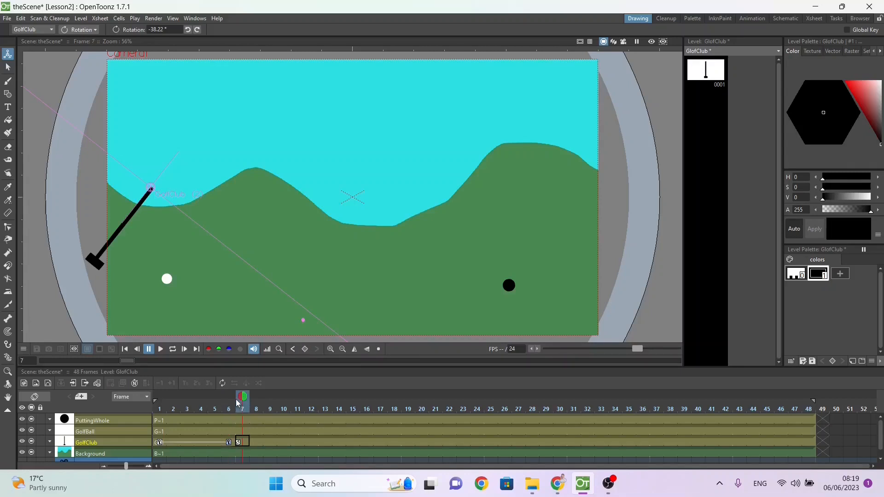
left_click(79, 29)
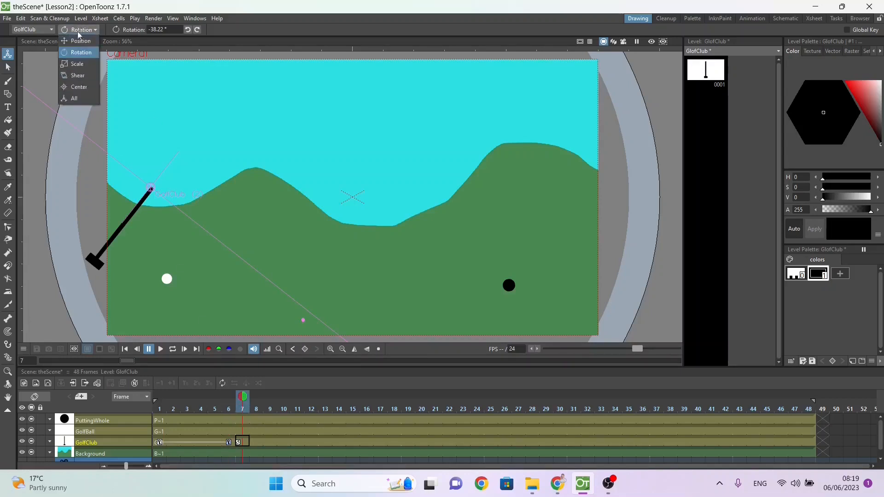
left_click(79, 87)
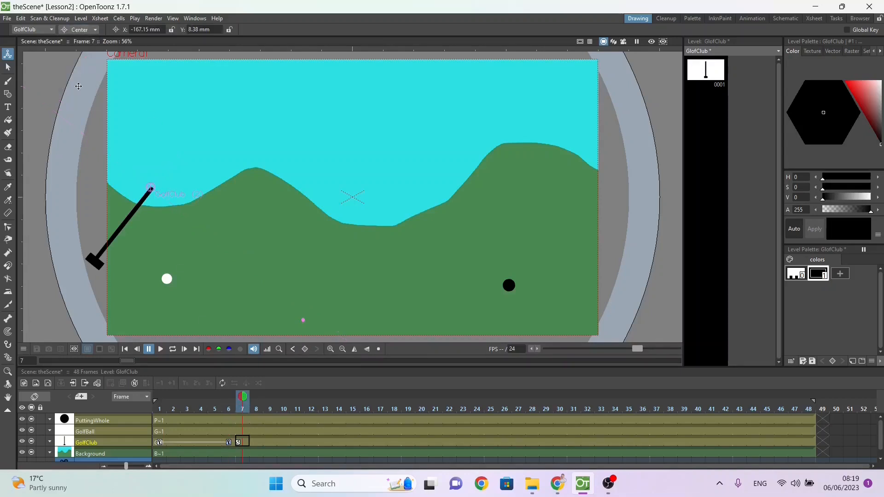
mouse_move(150, 187)
left_mouse_down()
mouse_move(359, 201)
mouse_move(387, 187)
left_mouse_up()
left_click(91, 28)
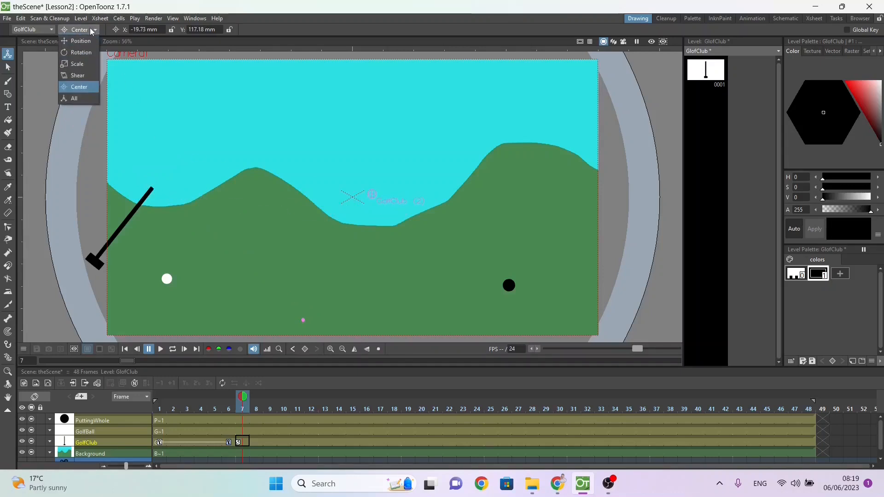
left_click(86, 52)
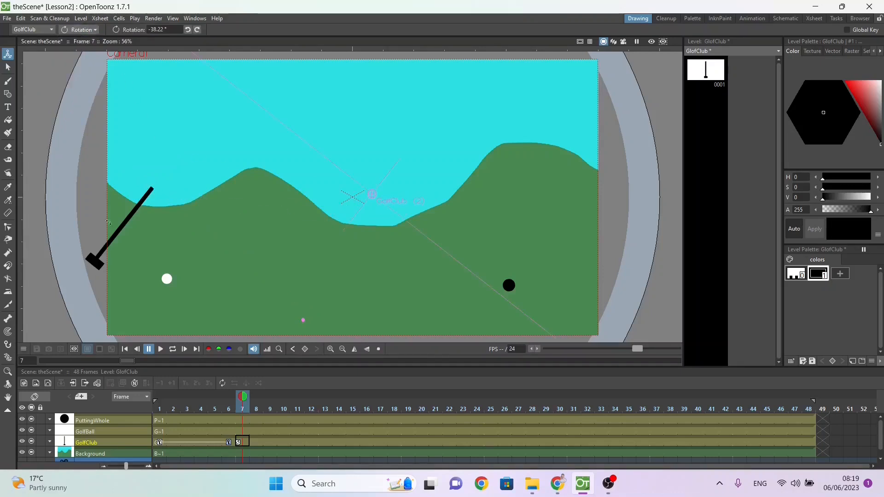
left_click_drag(111, 235, 400, 206)
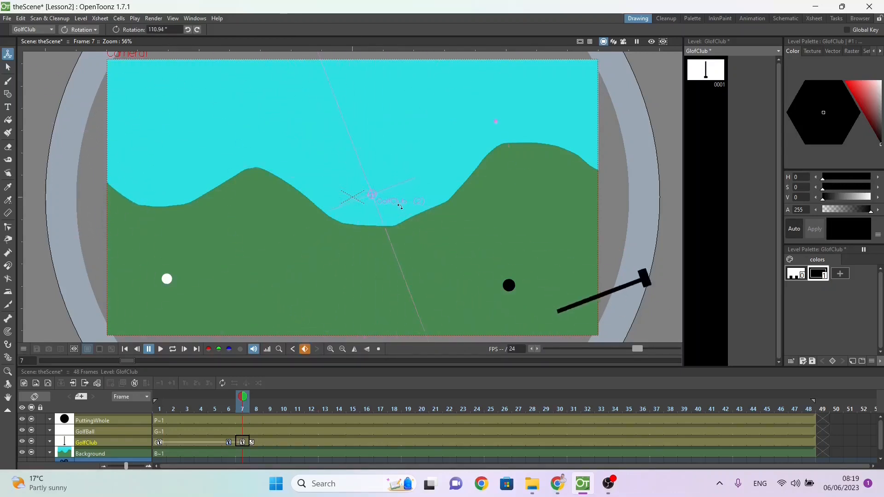
key("ctrl+z")
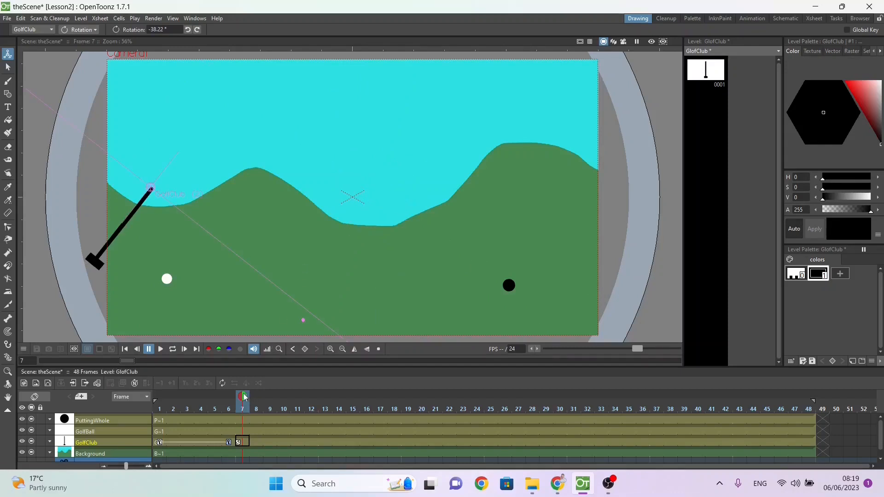
Step: Rotate the golf club forward to about 48° at frame 12 and play the swing from the start
mouse_move(243, 397)
left_mouse_down()
mouse_move(160, 410)
mouse_move(230, 400)
mouse_move(313, 411)
left_mouse_up()
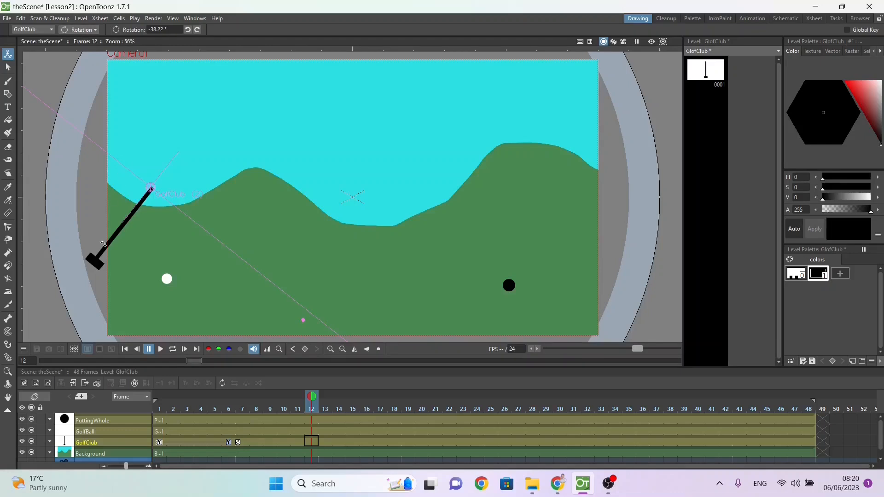
left_click_drag(103, 243, 206, 240)
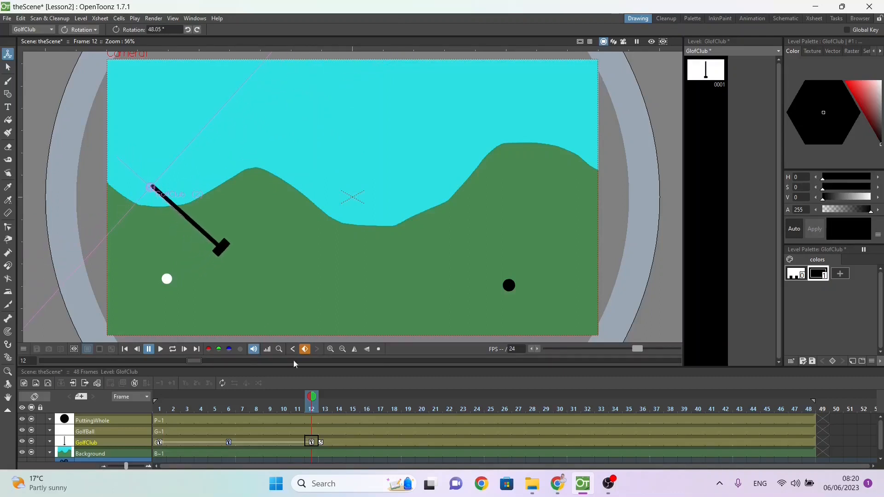
mouse_move(314, 397)
left_mouse_down()
mouse_move(215, 393)
mouse_move(112, 404)
mouse_move(120, 401)
left_mouse_up()
left_click(162, 349)
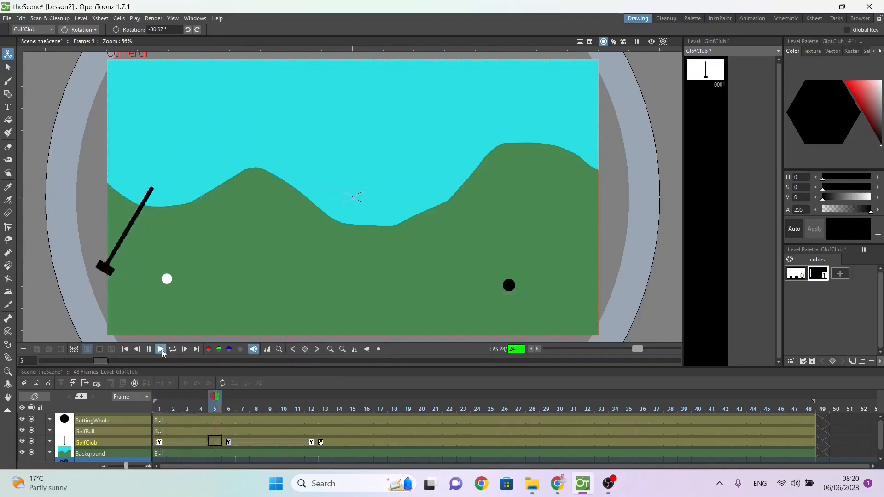
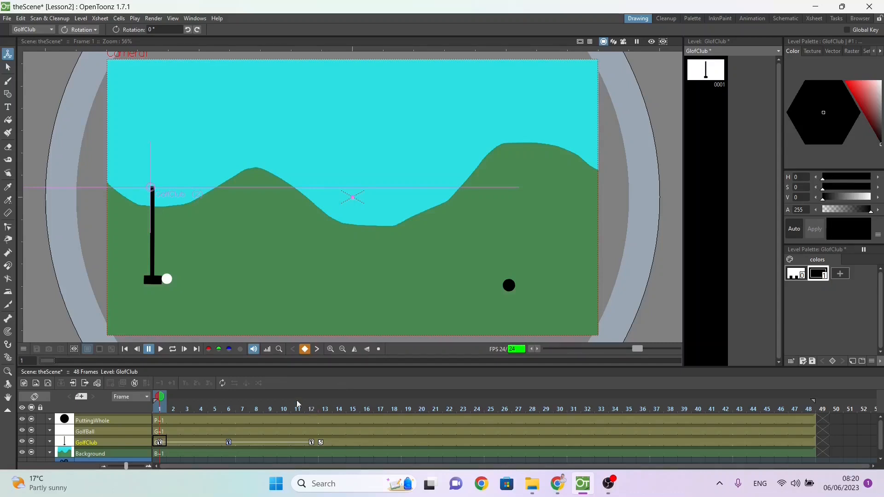
Step: Add a keyframe to the GolfBall layer at frame 8, holding the ball at its starting position
left_click(94, 430)
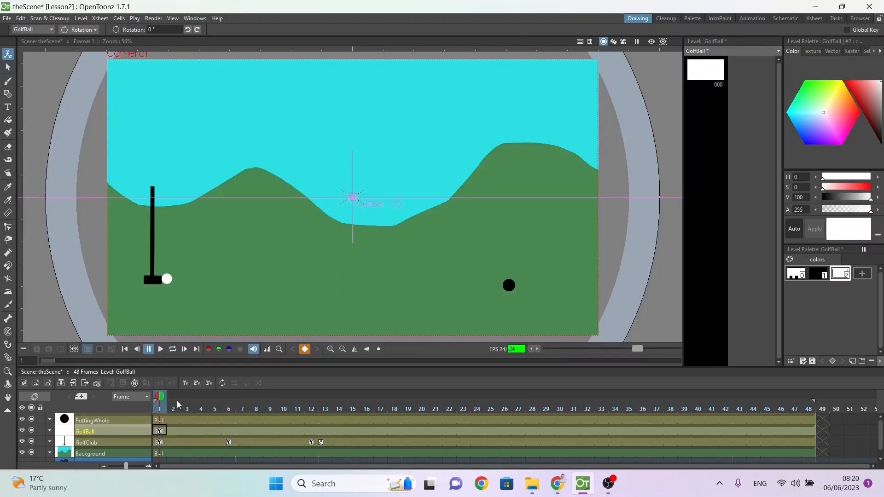
left_click_drag(159, 397, 261, 406)
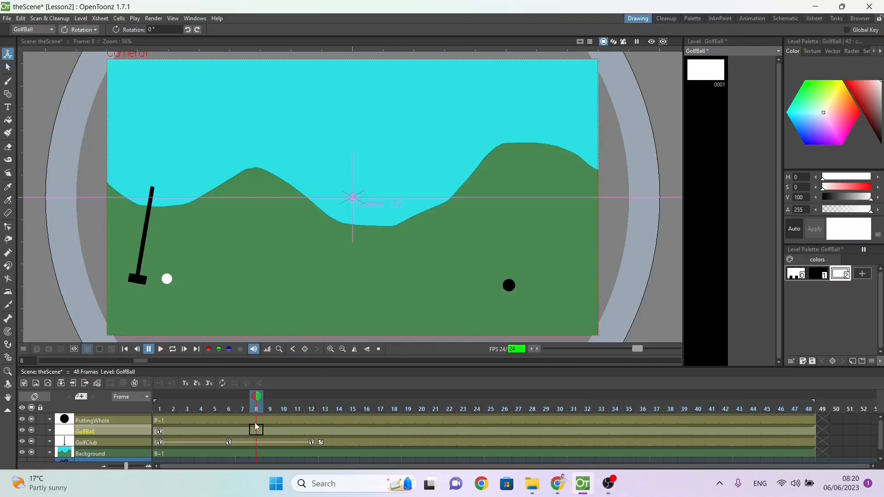
left_click(305, 350)
Step: Move the golf ball past the hole and out of the camera frame at frame 48, to about X 367 mm, Y 2.3 mm
left_click_drag(256, 404, 270, 402)
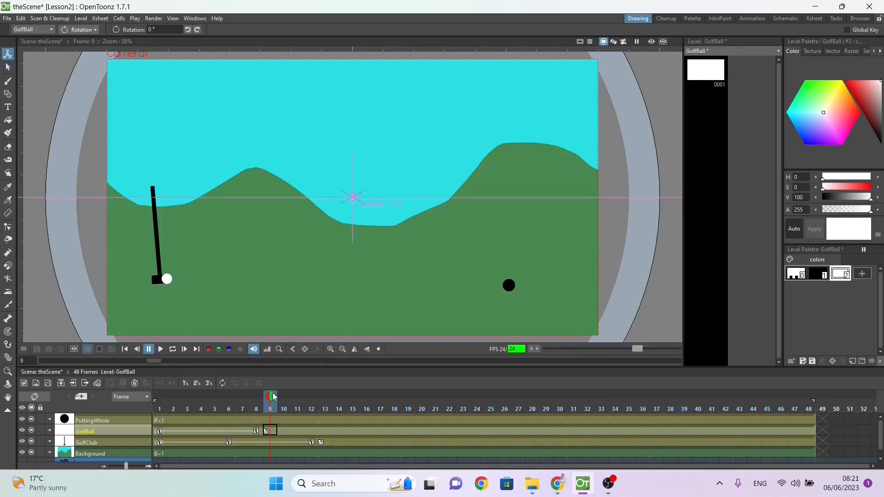
left_click_drag(275, 397, 806, 408)
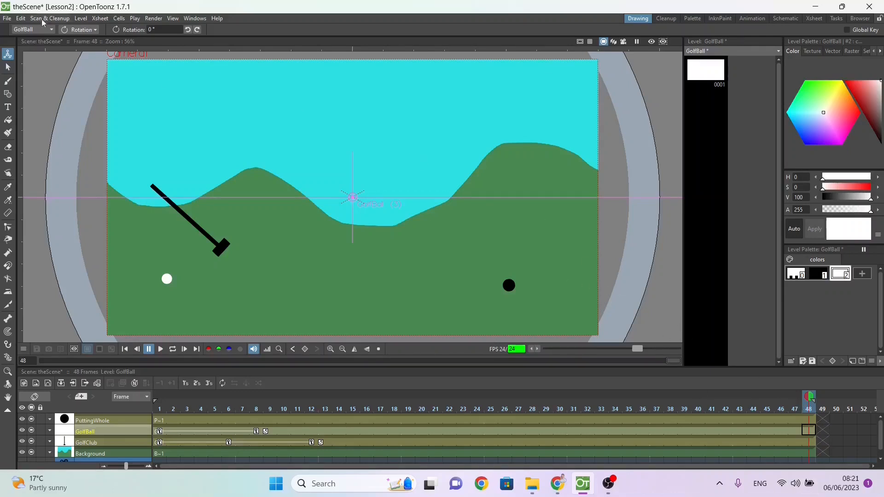
left_click(82, 31)
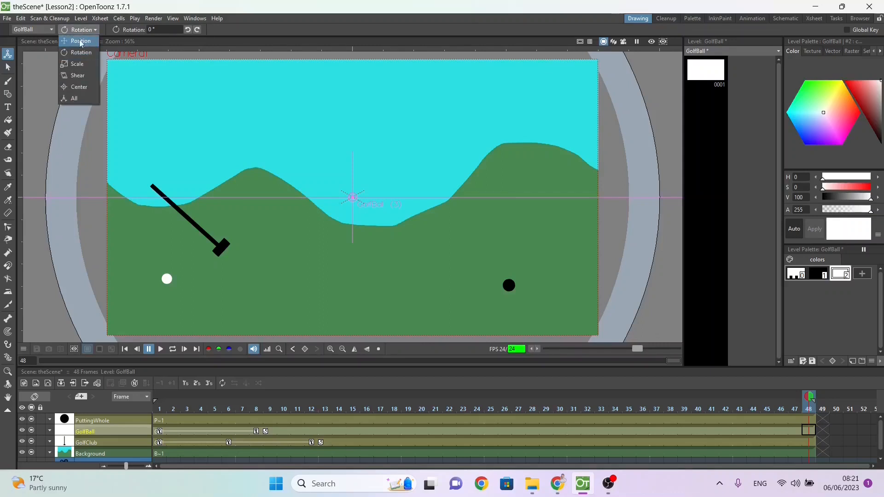
left_click(81, 42)
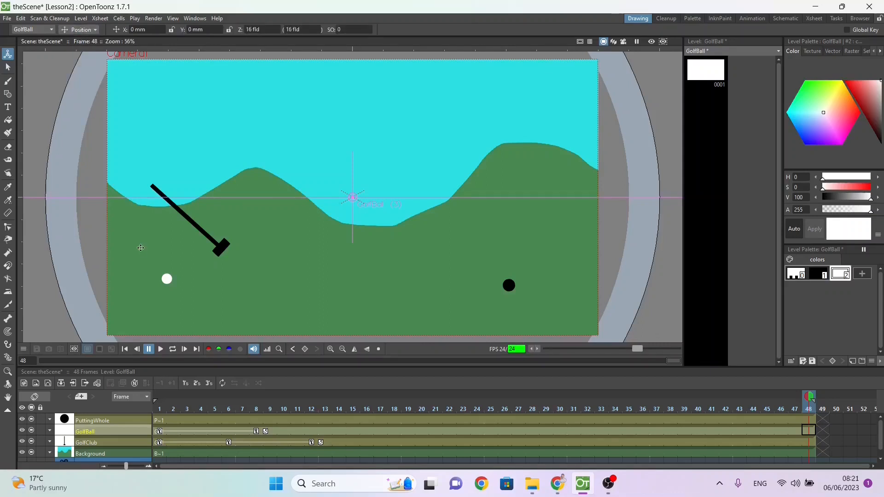
left_click_drag(162, 278, 610, 277)
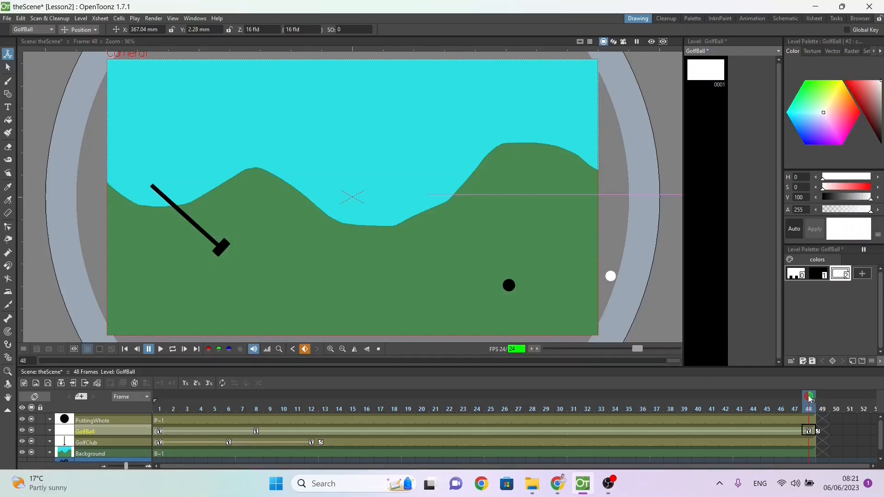
Step: Scrub through the ball's motion between frames 1, 8 and 48 and play the animation from the start
left_click_drag(810, 399, 147, 400)
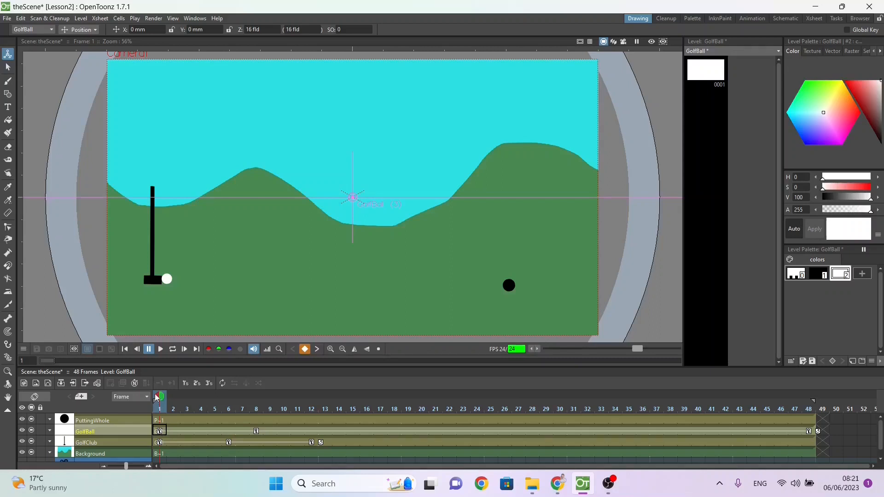
left_click_drag(159, 398, 259, 406)
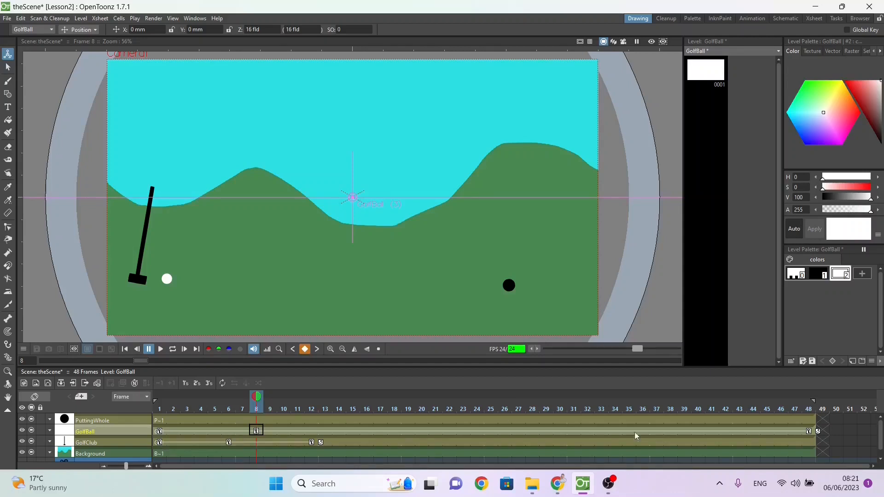
left_click(810, 409)
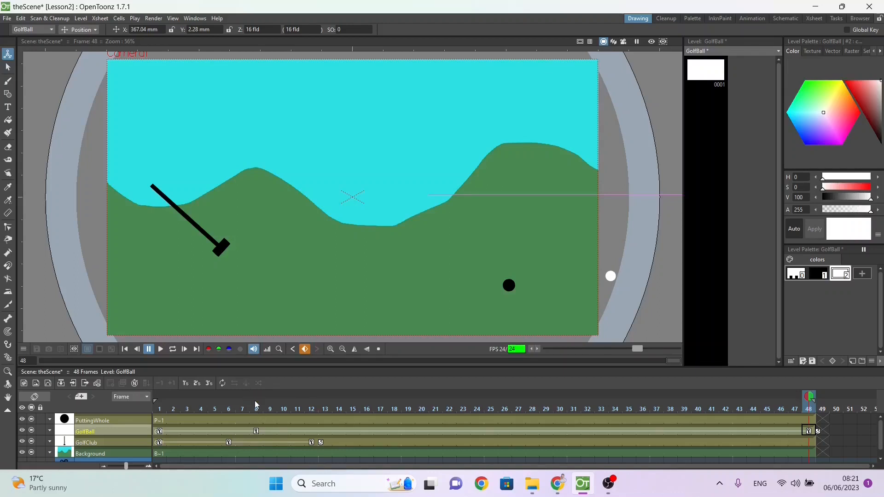
left_click_drag(255, 395, 463, 395)
left_click_drag(512, 456, 108, 413)
left_click(161, 352)
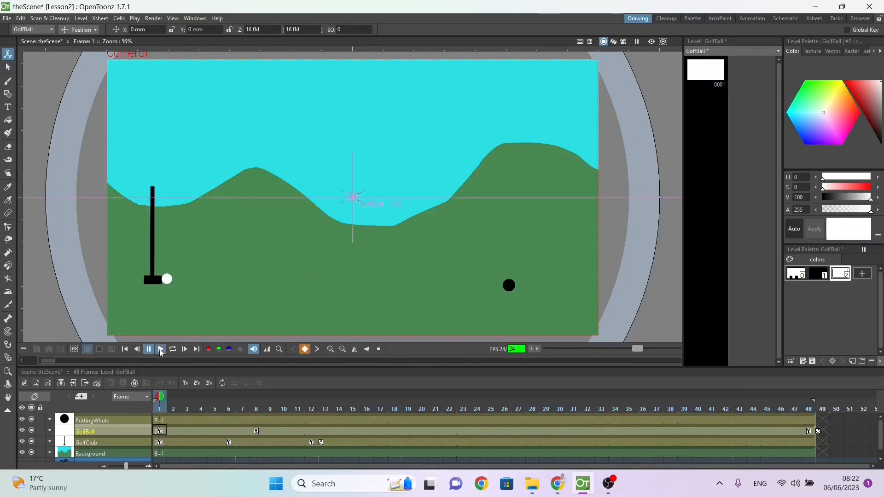
Step: Shift the putting hole to about X 1.5 mm, Y 5.7 mm at frame 1 to line it up with the ball
left_click(160, 421)
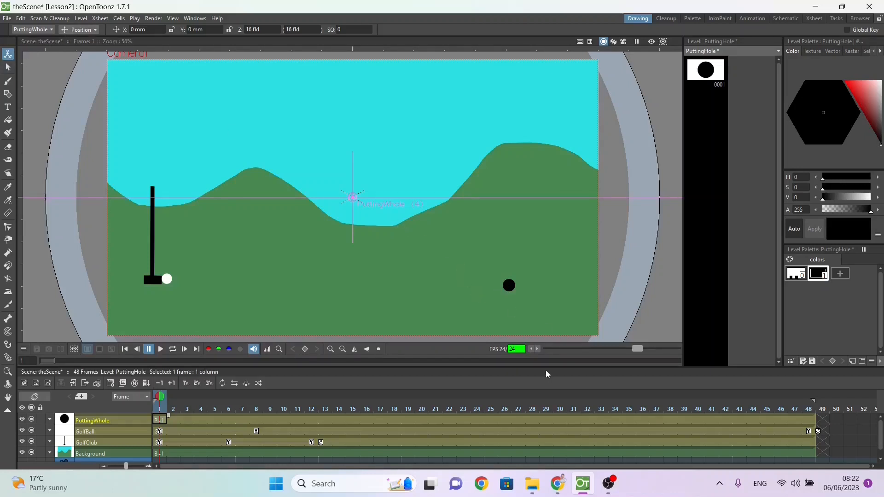
left_click_drag(511, 289, 514, 282)
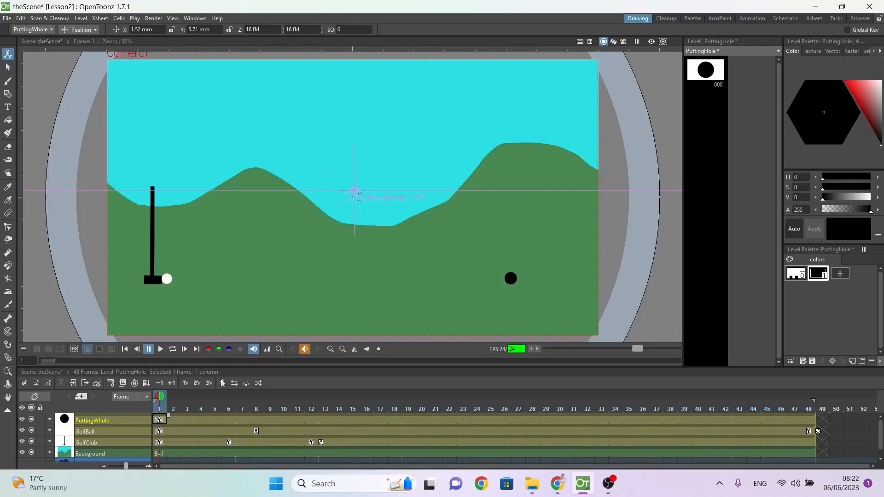
Step: Add a keyframe to the putting hole layer at frame 33 and go to frame 37
left_click_drag(160, 397, 596, 413)
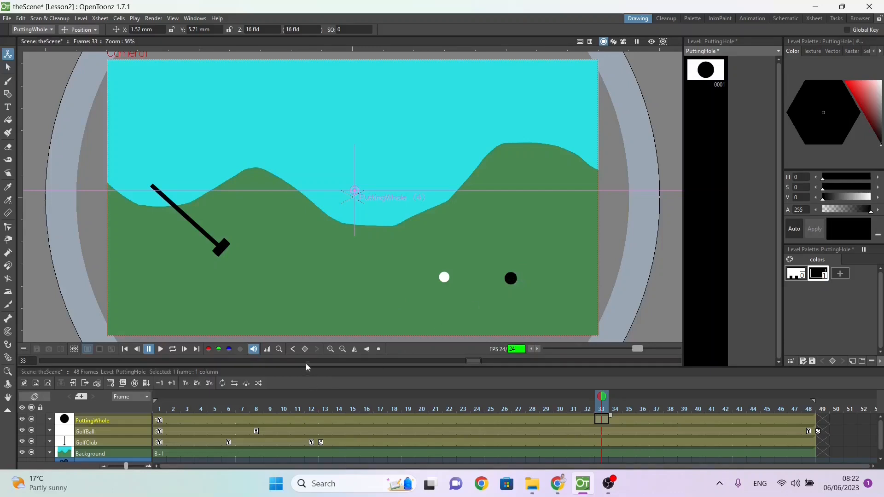
left_click(305, 349)
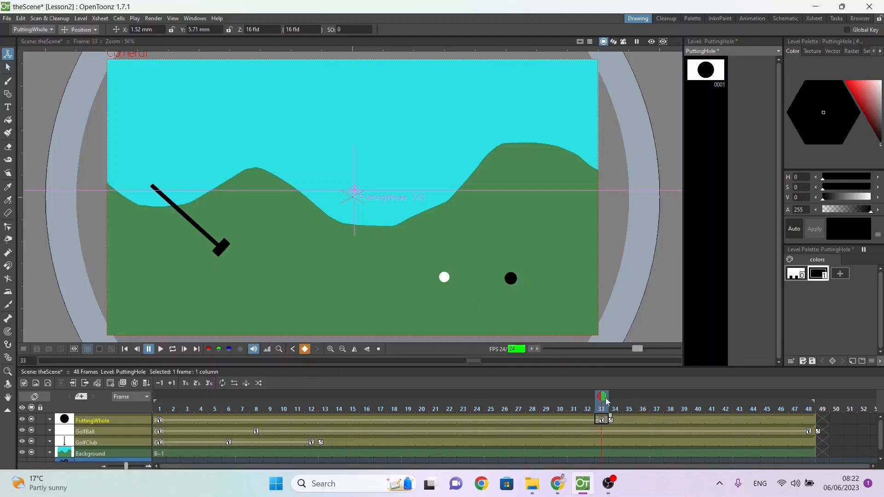
left_click_drag(604, 400, 653, 404)
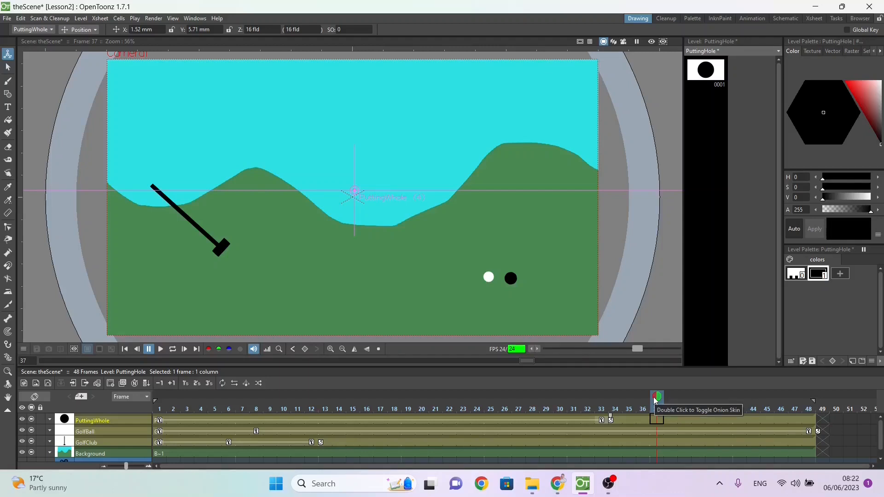
Step: Try scaling the putting hole down to about 65% at frame 37 around its default center, and undo it
left_click(90, 30)
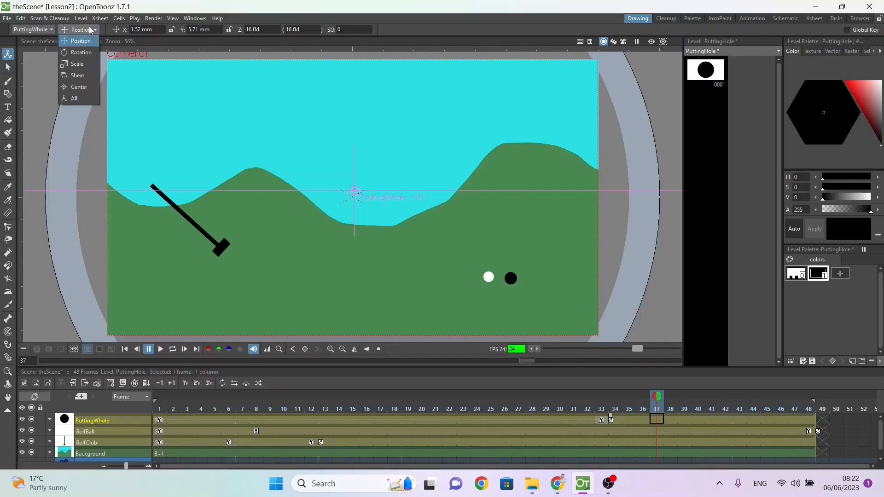
left_click(89, 63)
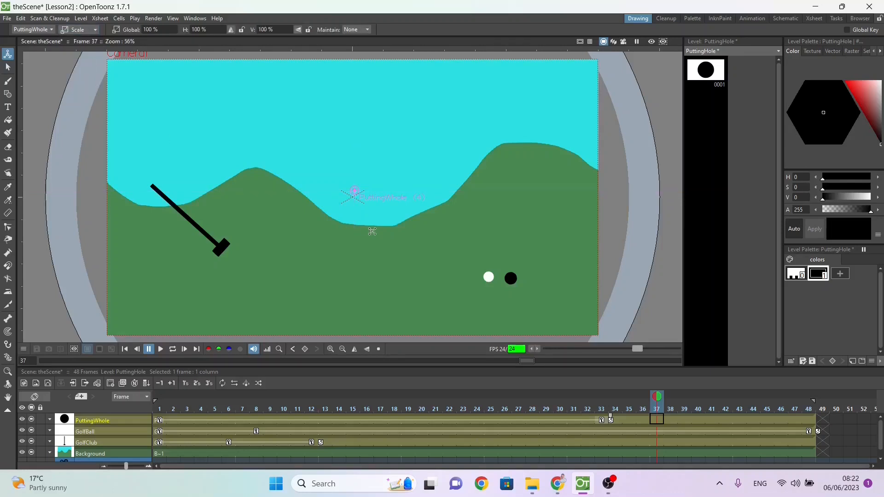
left_click_drag(572, 221, 414, 315)
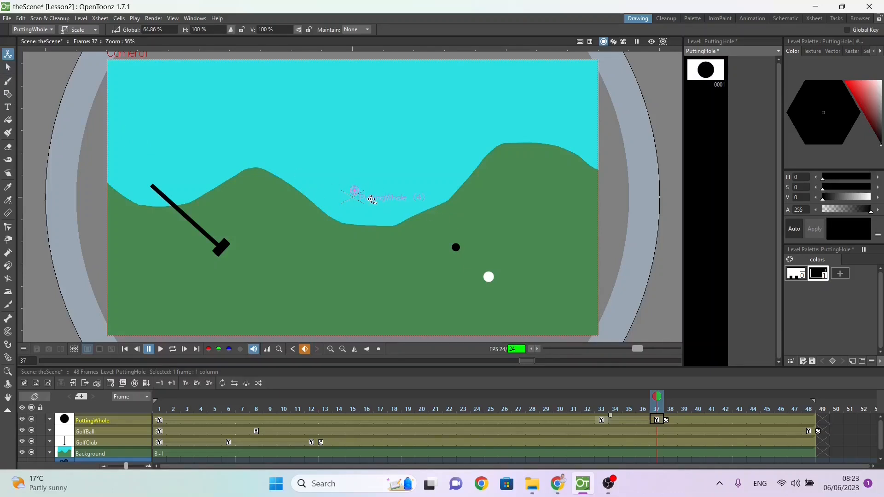
key("ctrl+z")
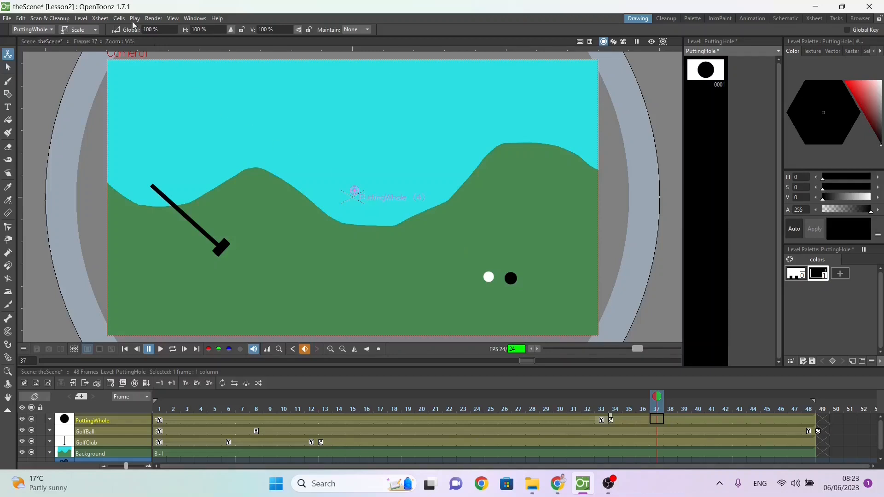
Step: Move the putting hole layer's center point onto the hole itself, at about X 129.5 mm, Y -72.7 mm
left_click(81, 29)
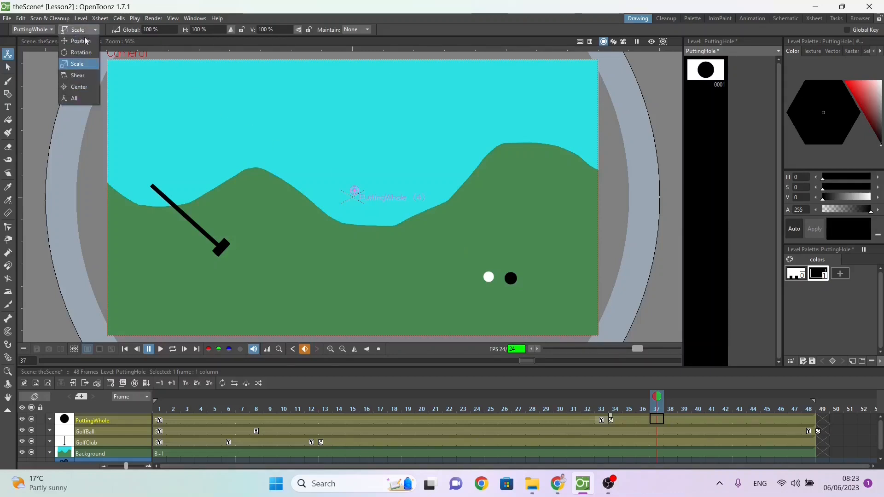
left_click(79, 88)
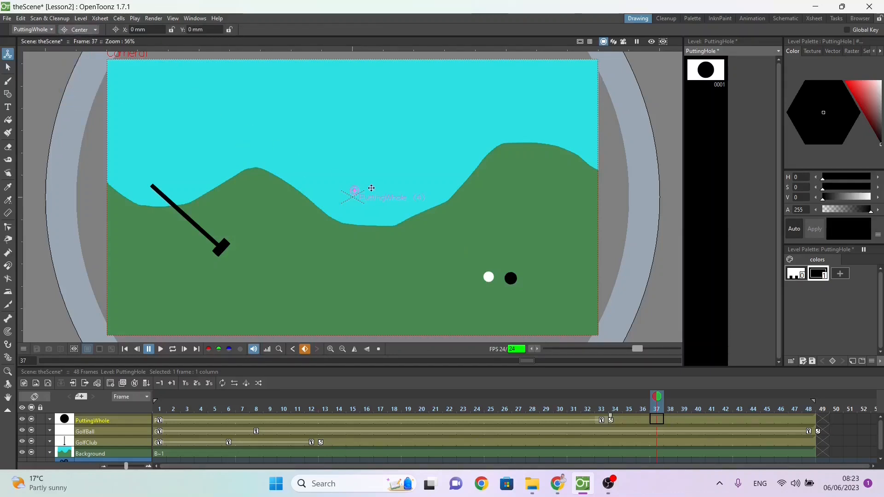
mouse_move(356, 191)
left_mouse_down()
mouse_move(465, 240)
mouse_move(510, 278)
left_mouse_up()
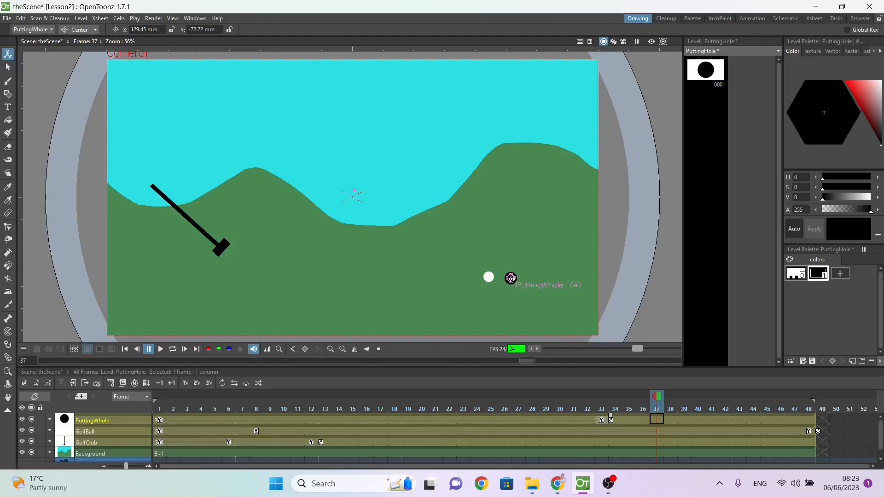
Step: Scale the putting hole down to about 25% at frame 37
left_click(64, 30)
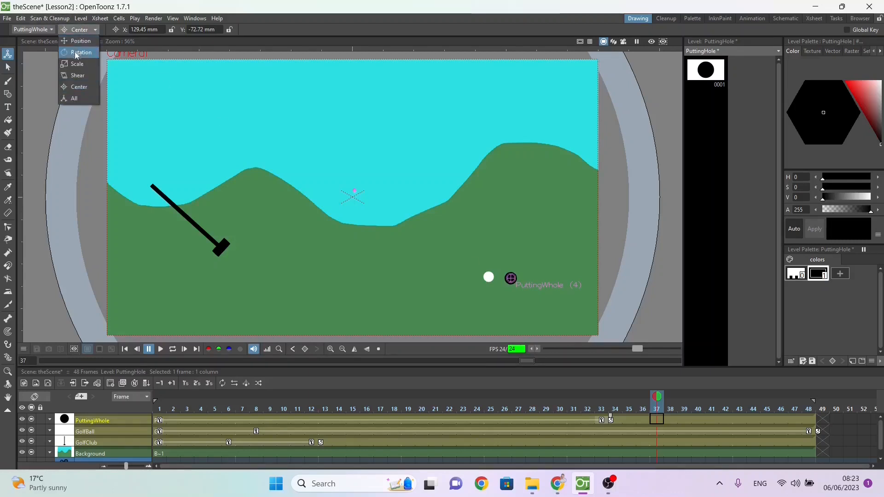
left_click(76, 63)
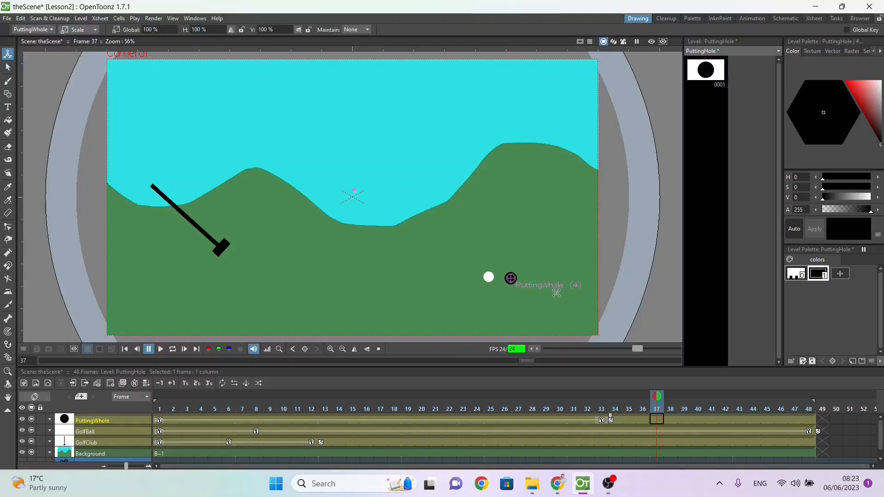
left_click_drag(570, 314, 520, 293)
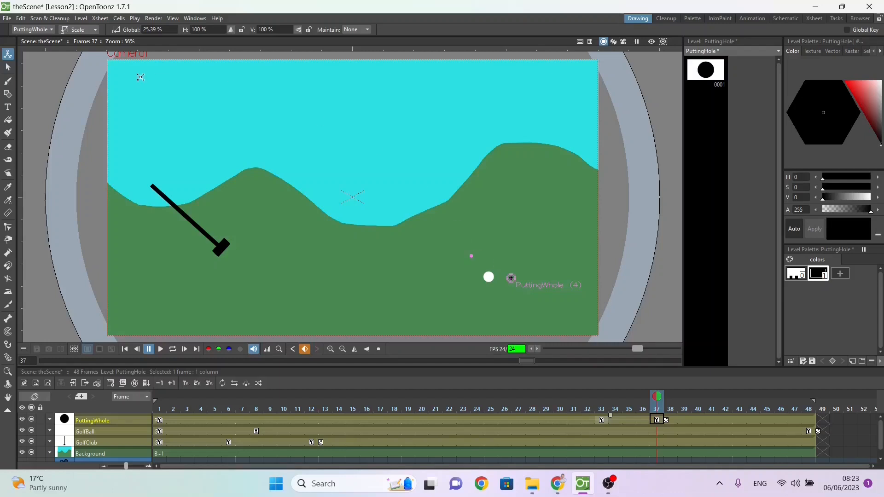
Step: Move the shrunken putting hole at frame 37 to about X -10.3 mm, Y -15.6 mm, below the ball's path
left_click(81, 30)
left_click(80, 41)
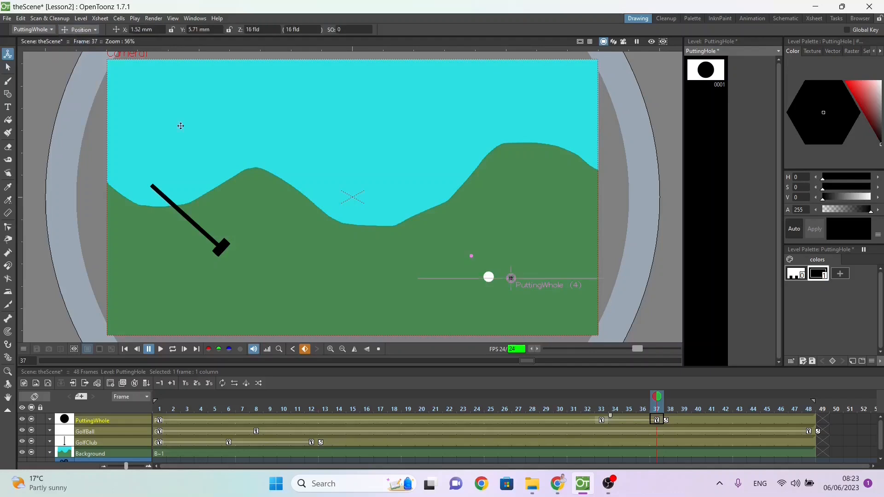
left_click_drag(509, 286, 494, 312)
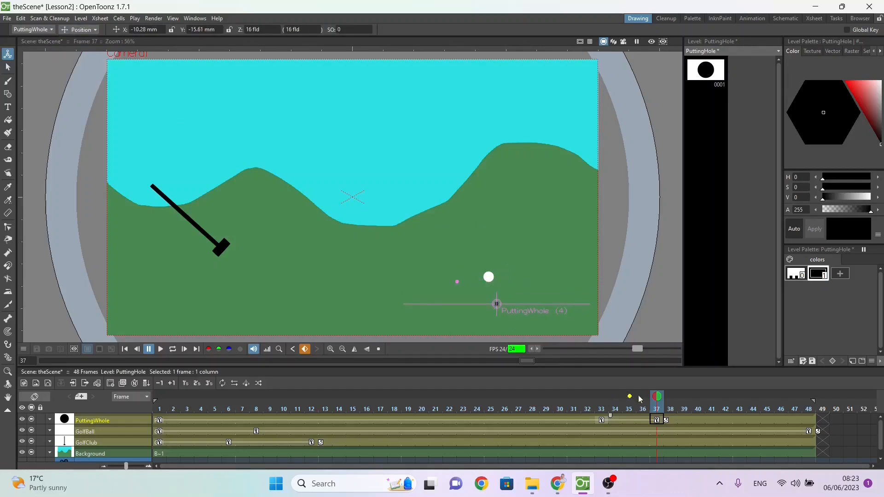
Step: Play the animation from frame 1, render a preview of all 48 frames, play it back and close the preview
left_click_drag(618, 394, 151, 352)
left_click(159, 350)
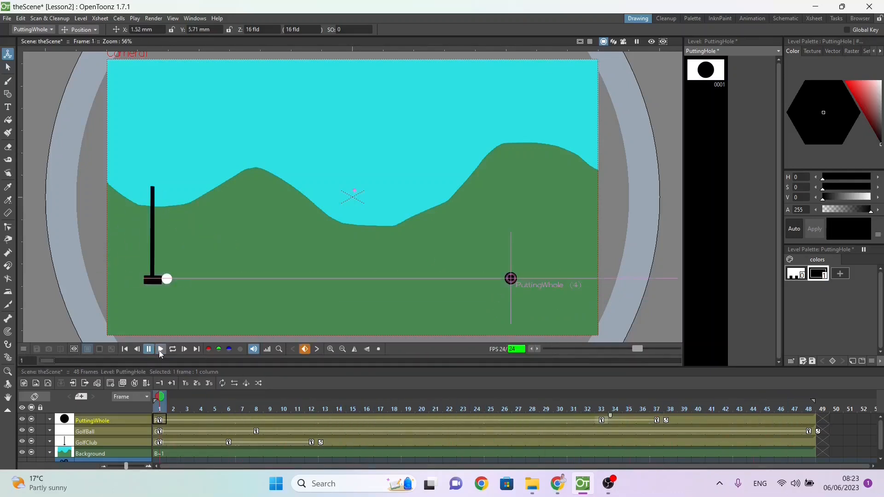
left_click(153, 18)
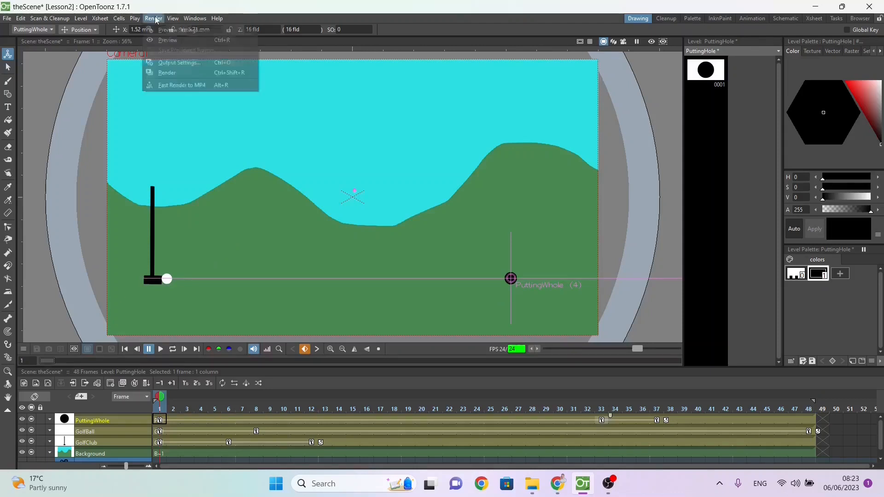
left_click(159, 40)
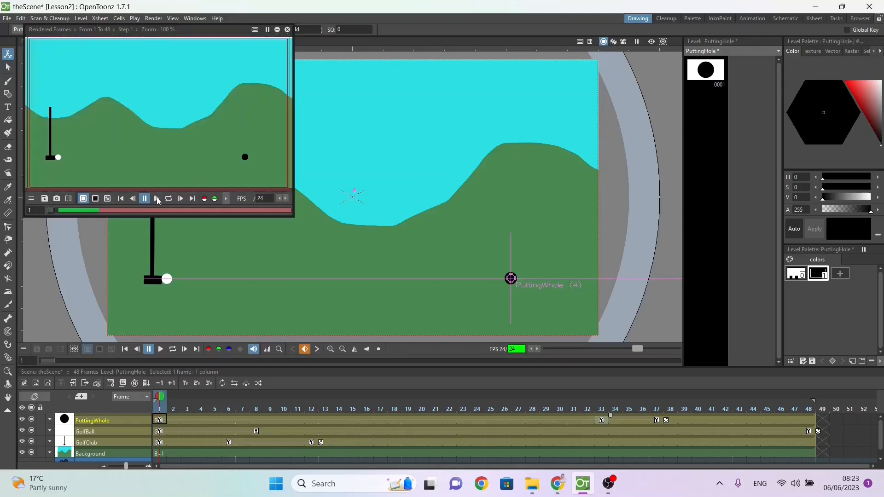
left_click(157, 199)
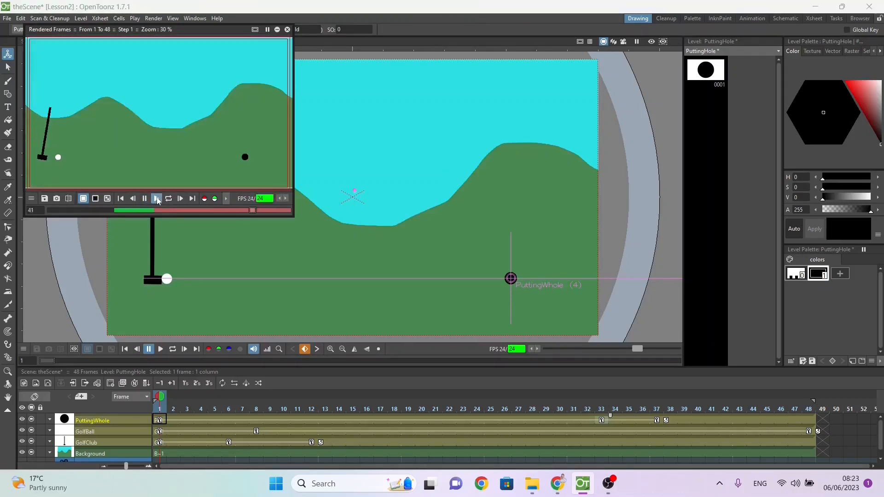
left_click(157, 198)
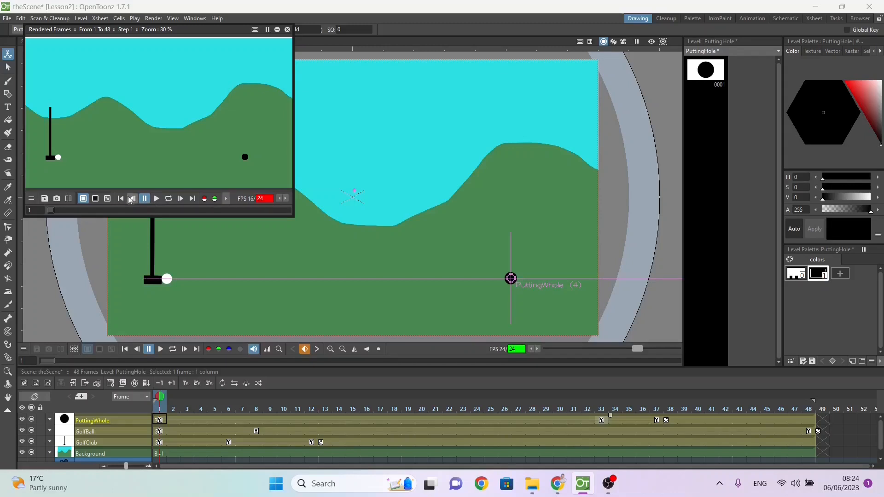
left_click(156, 200)
left_click(288, 30)
key("alt+Tab")
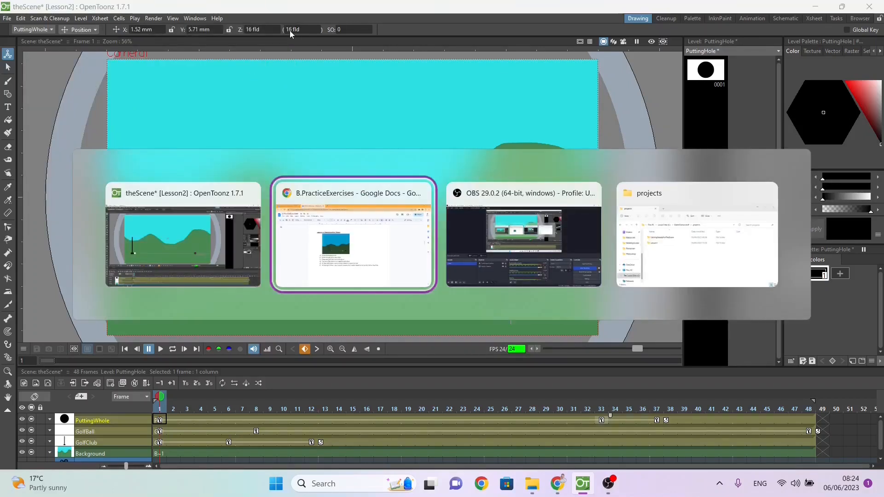
key("Tab")
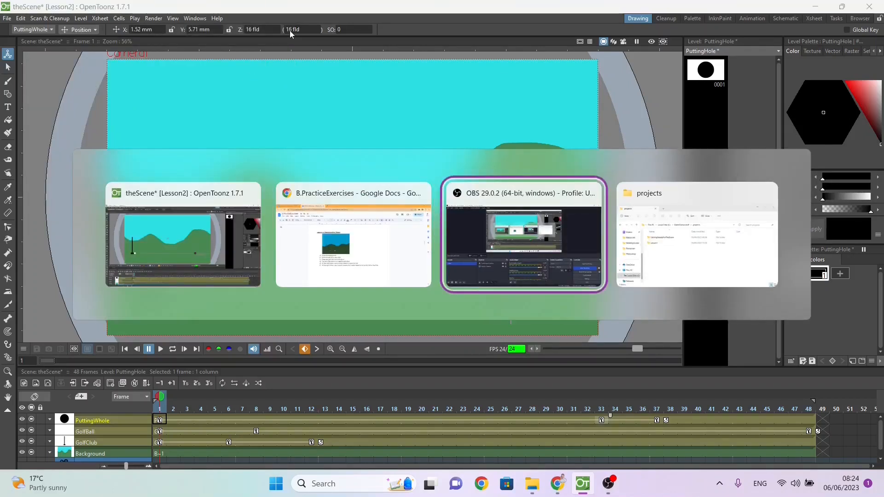
Step: Review the Lesson 2: Transformation Tween task list in the B.PracticeExercises document in Chrome and return to OpenToonz
key("shift+Tab")
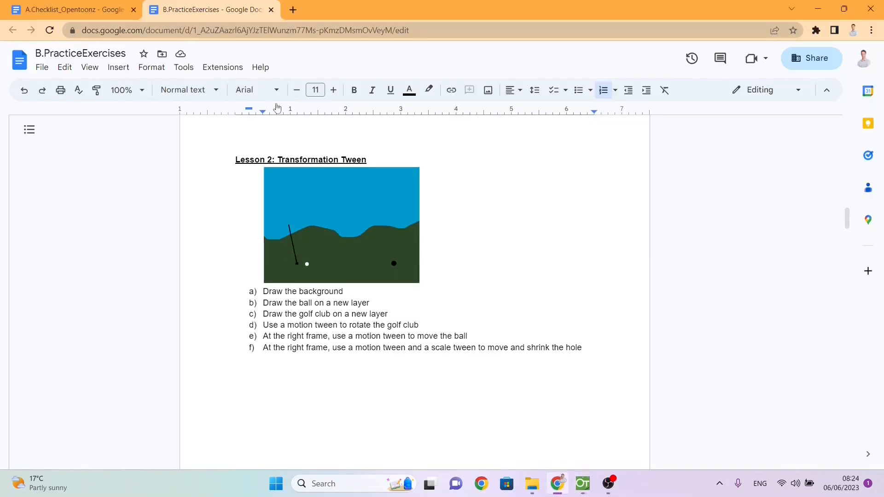
scroll(378, 327, "down", 2)
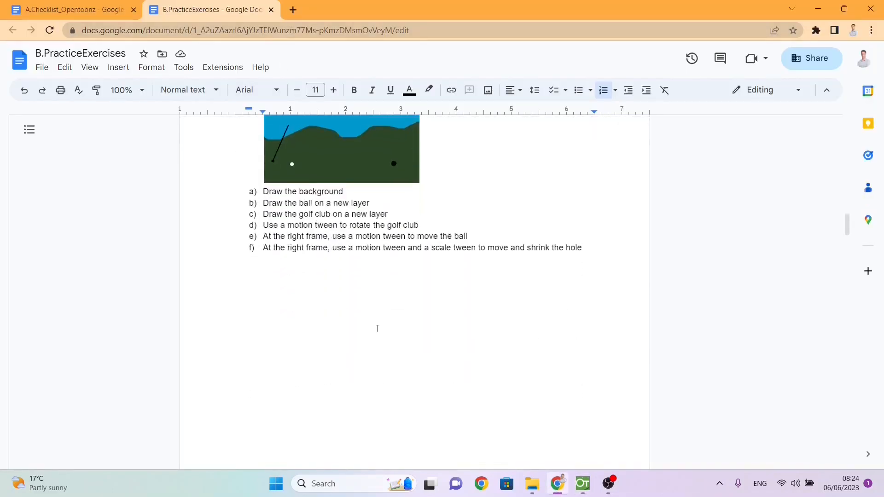
key("alt+Tab")
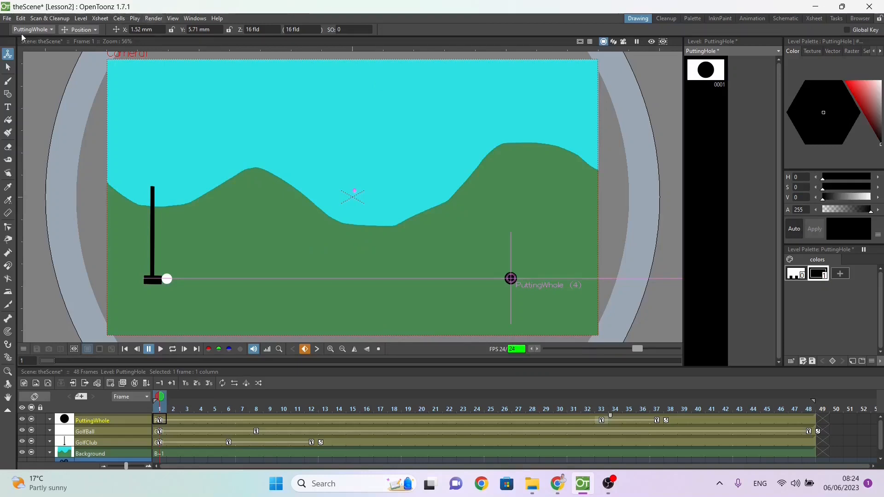
Step: Export the scene with Fast Render to MP4, locate the Lesson2 project folder in File Explorer and return to OpenToonz
left_click(155, 19)
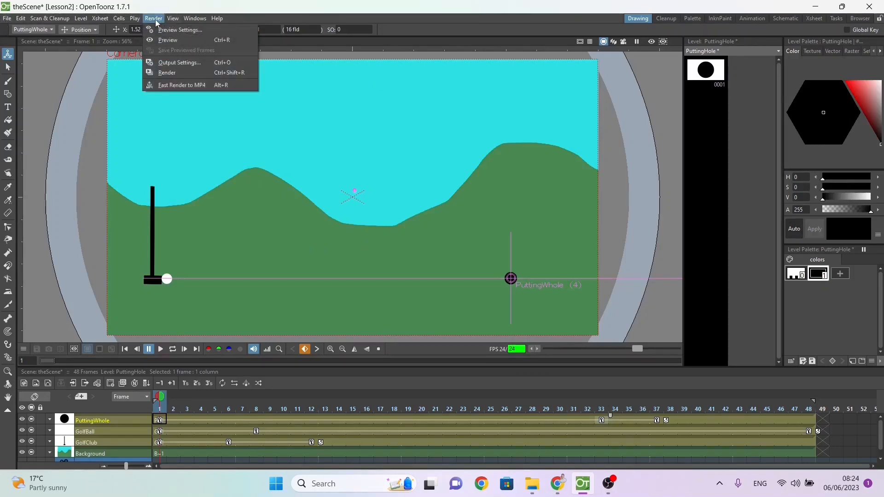
left_click(166, 87)
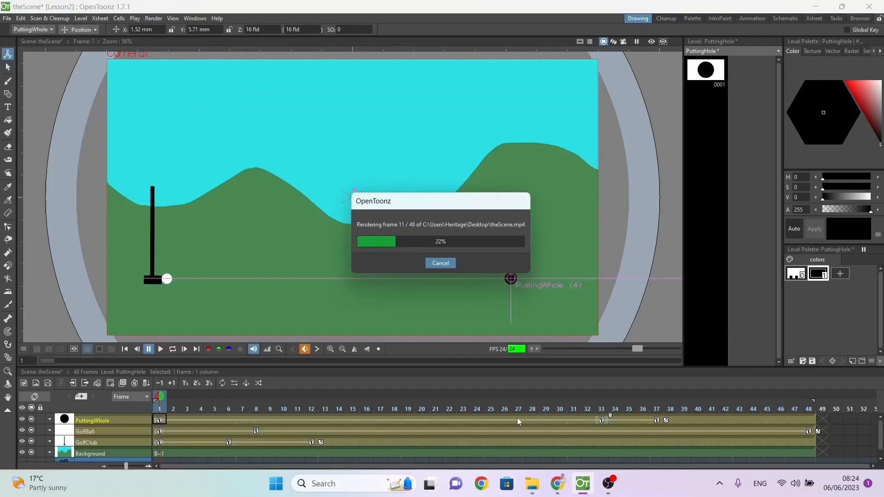
mouse_move(530, 491)
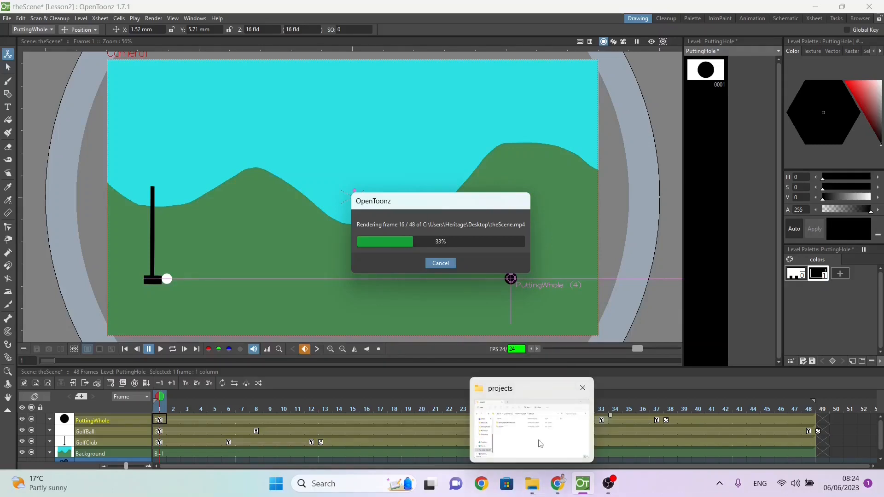
left_click(540, 443)
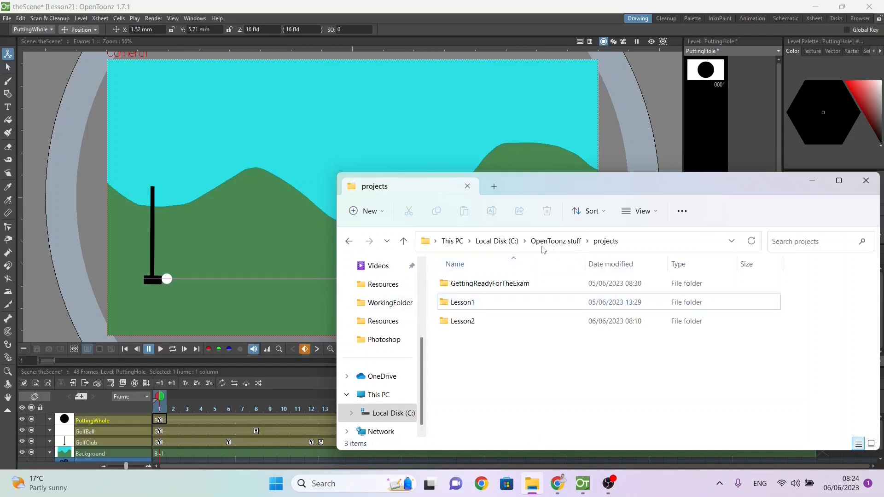
left_click(463, 322)
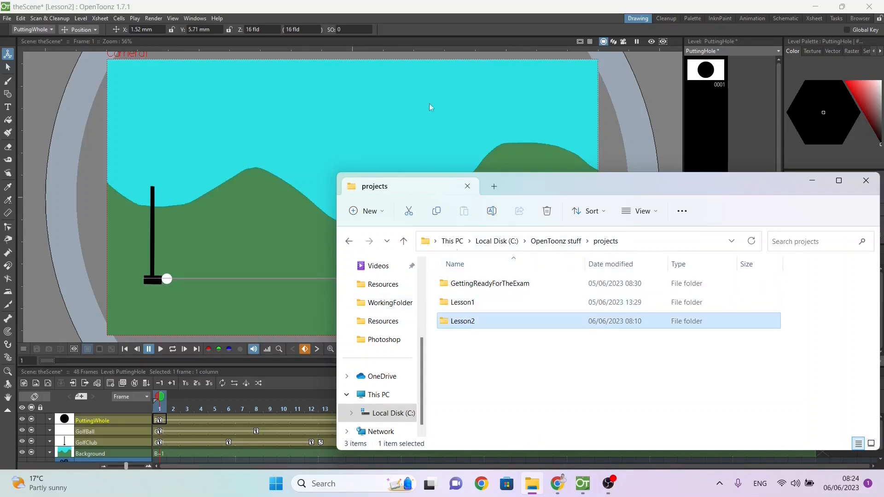
left_click(400, 10)
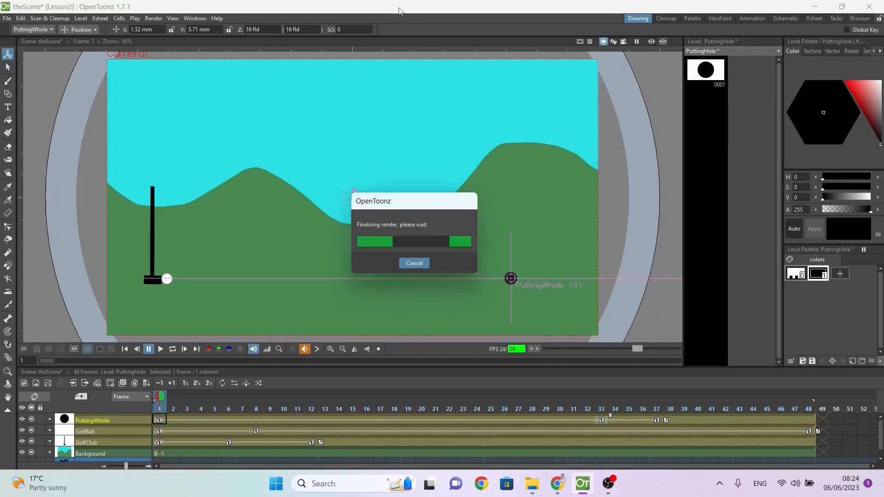
Step: Switch to File Explorer and copy the Lesson2 project folder into the WorkingFolder on the Desktop
key("alt+Tab")
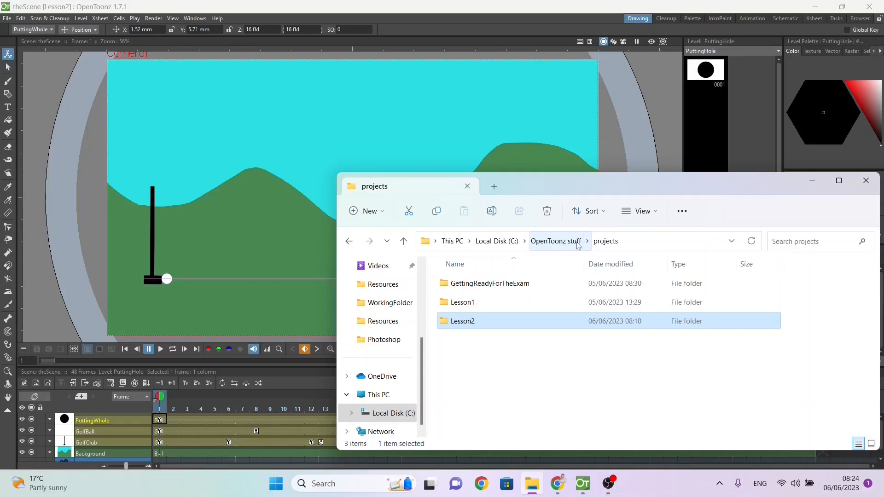
left_click(457, 322)
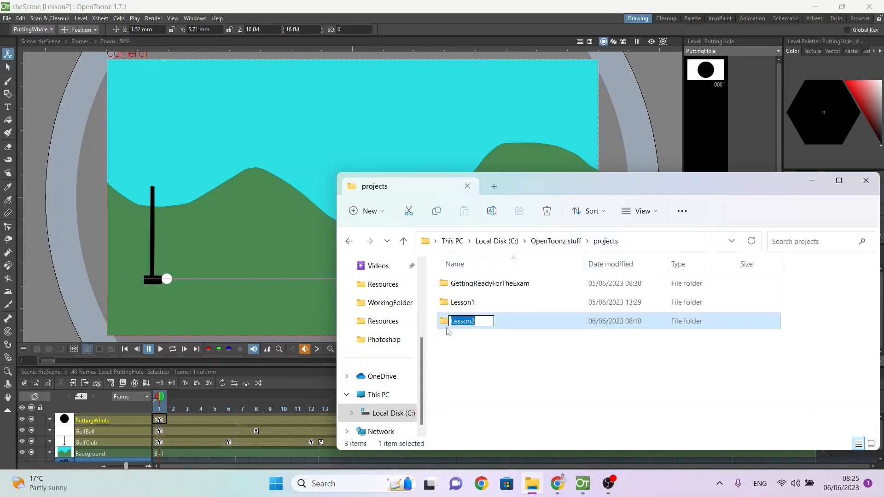
left_click(442, 324)
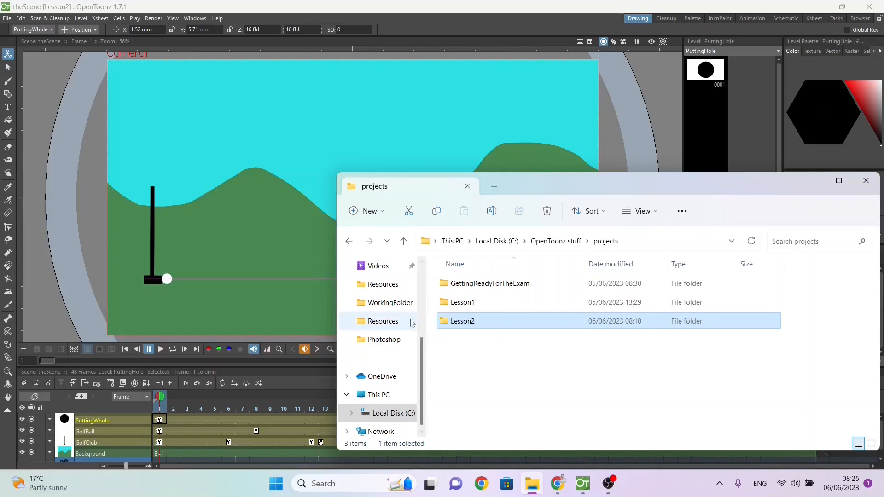
left_click(389, 304)
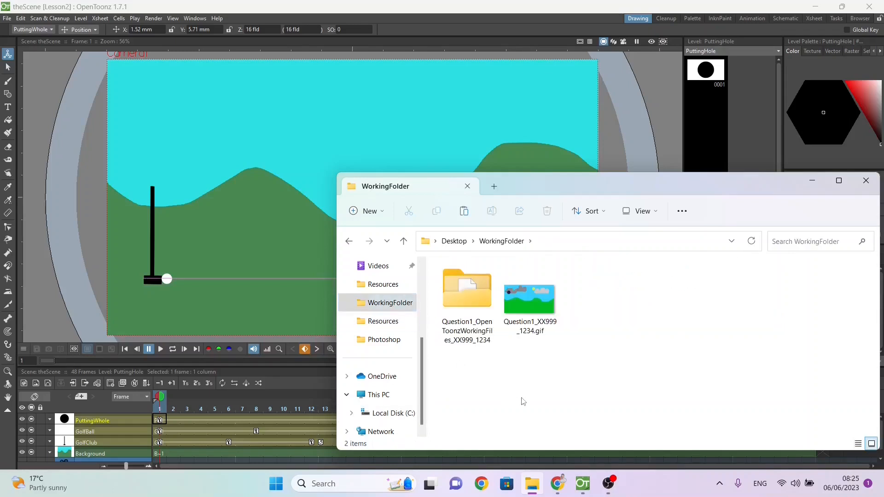
key("ctrl+v")
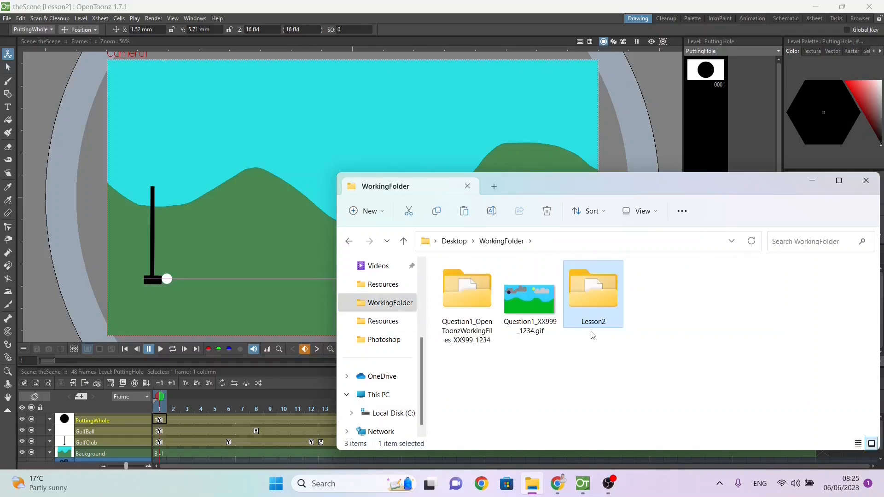
Step: Put the rendered theScene.mp4 from the Desktop into WorkingFolder
left_click(390, 303)
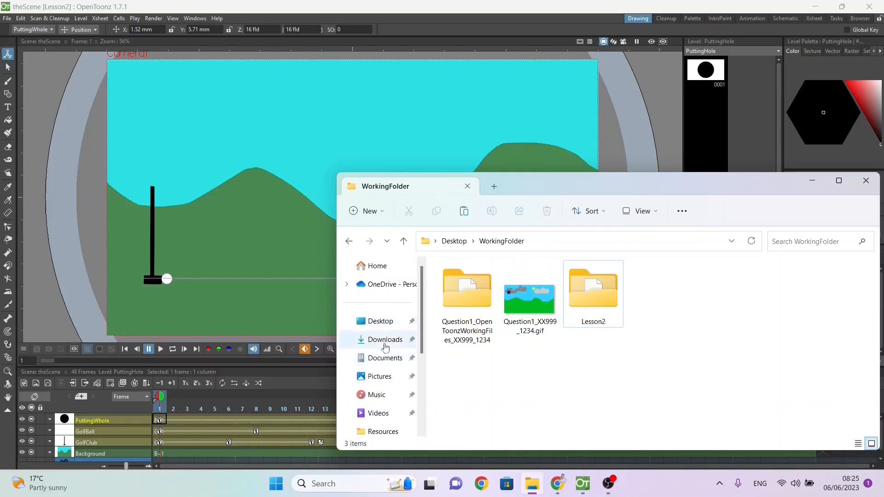
left_click(381, 321)
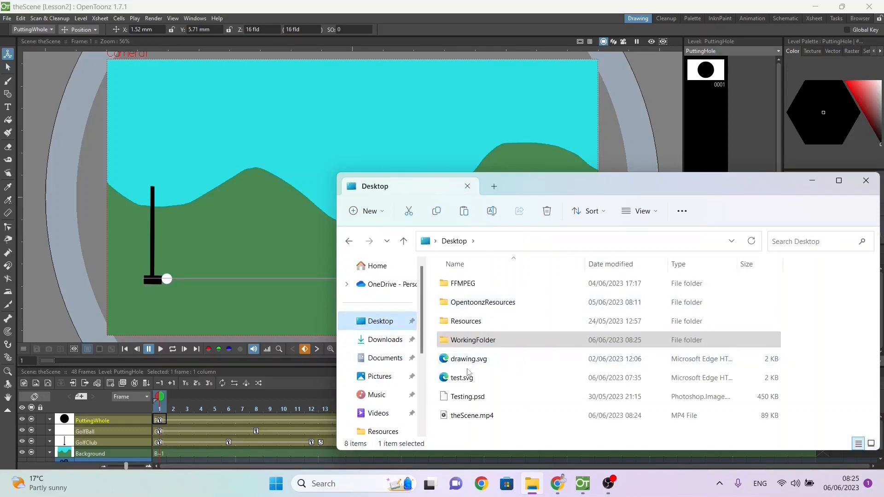
left_click(468, 416)
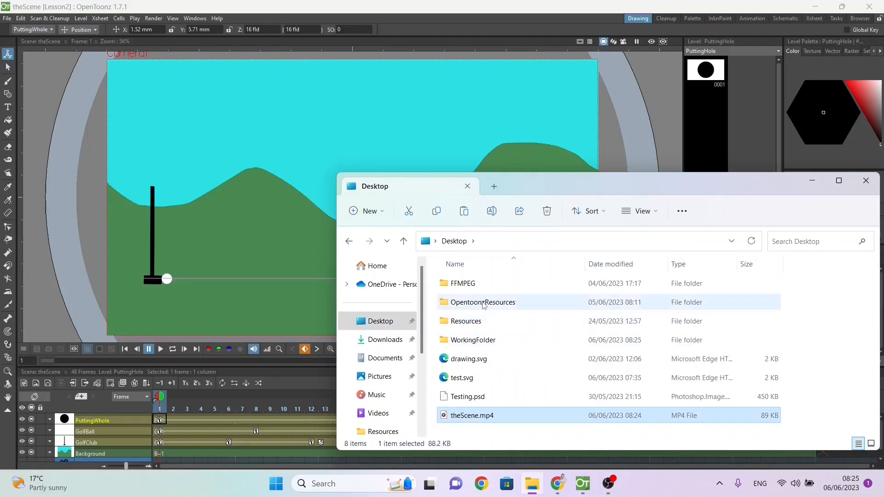
double_click(481, 340)
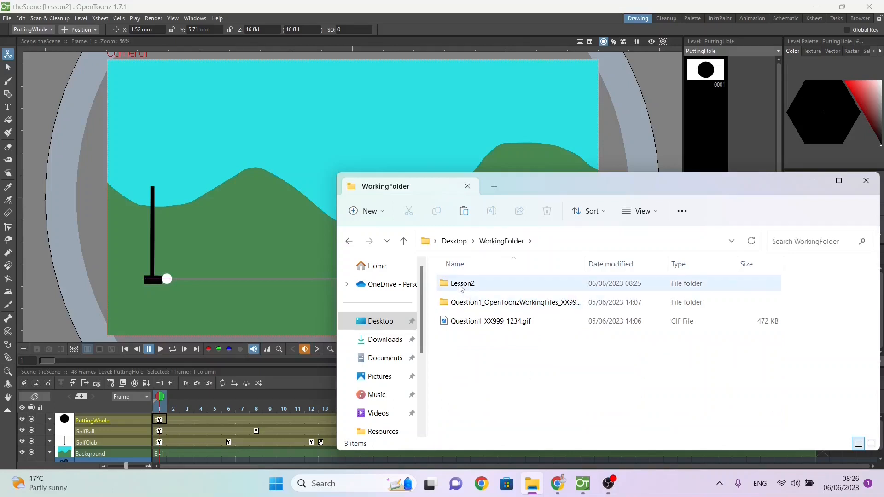
key("ctrl+v")
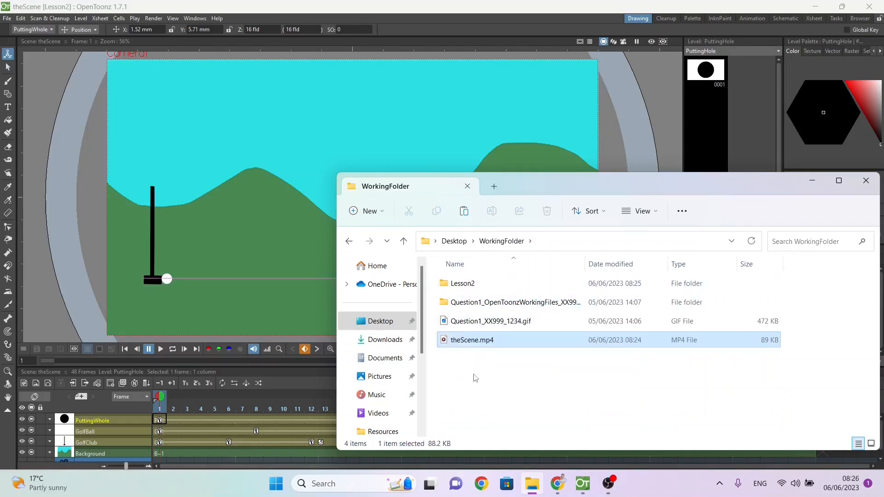
Step: Rename theScene.mp4 in WorkingFolder as Lesson2_XX999_1234.mp4
mouse_move(532, 485)
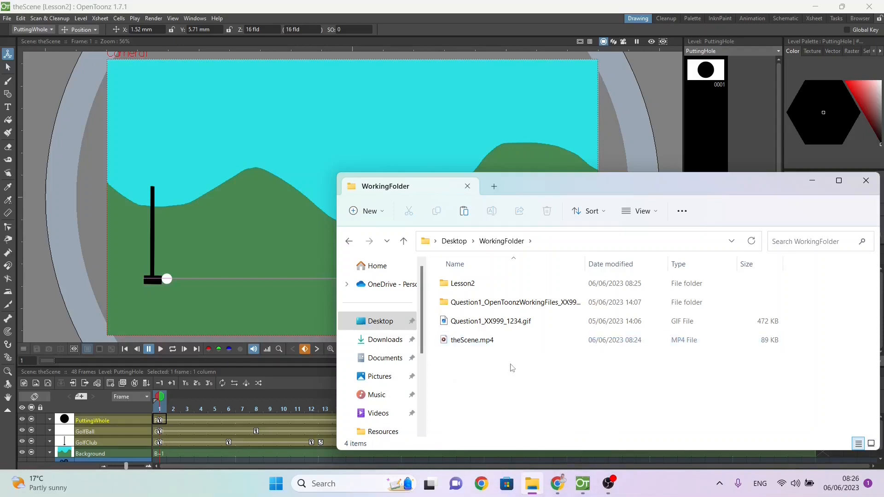
left_click(475, 341)
type("Lesson2")
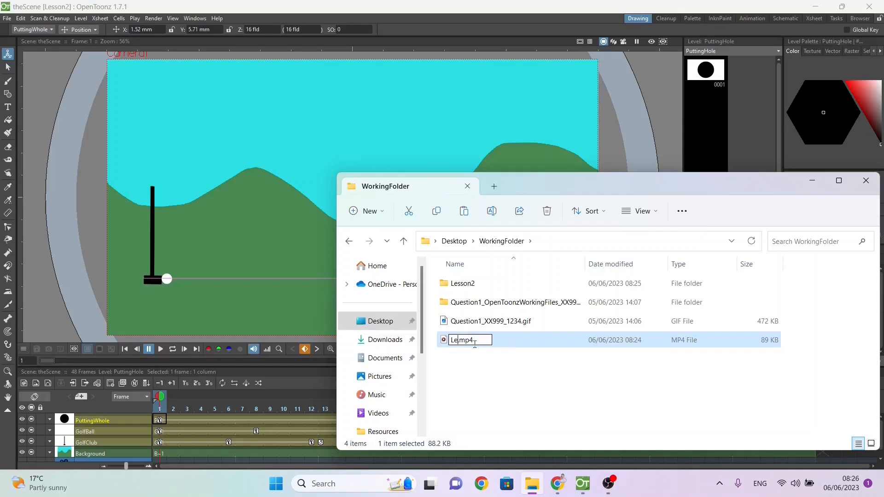
type("_XX999_1234")
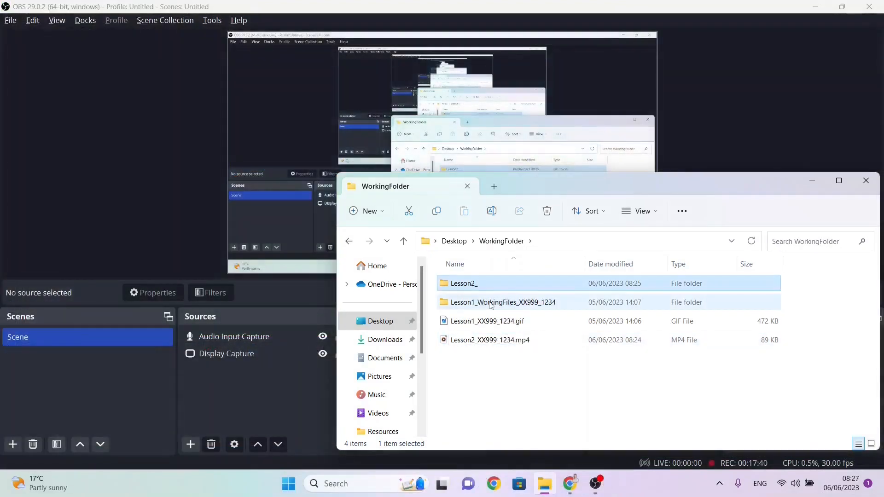
Step: Rename the Lesson2 folder in WorkingFolder as Lesson2_WorkingFiles_XX999_1234
key("F2")
key("End")
type("WorkingFiles_XX999_1234")
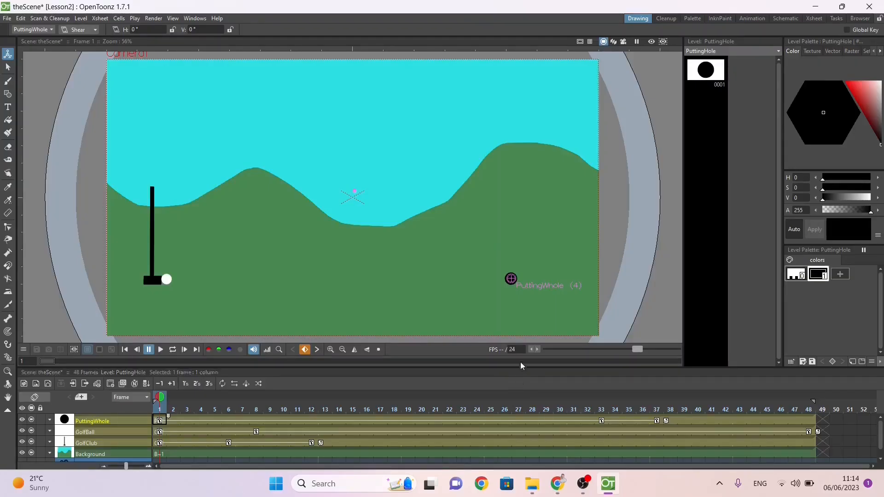
Step: Shear the Background layer freehand to about 19.8° horizontally at frame 1 and about -38.6° at frame 12
left_click(159, 454)
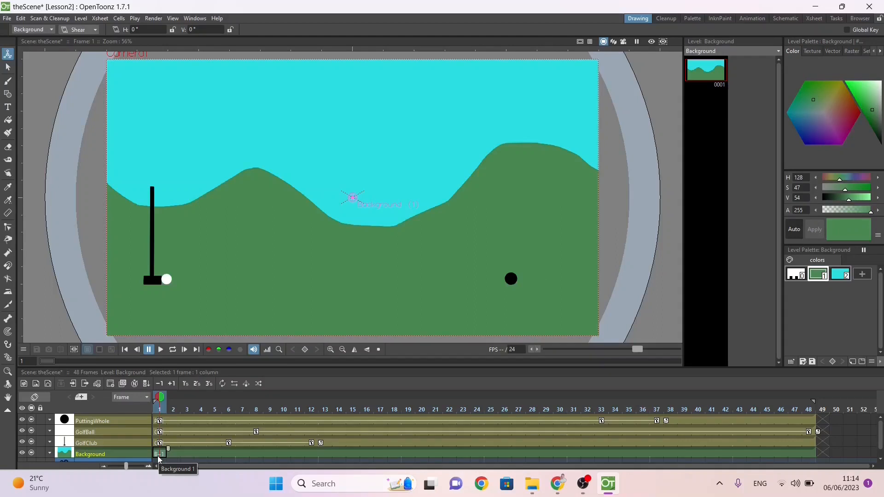
left_click(76, 29)
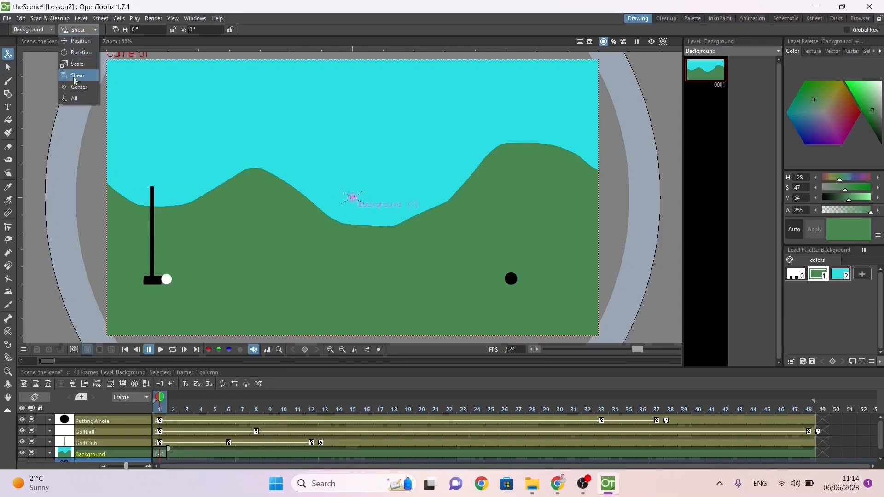
left_click(222, 225)
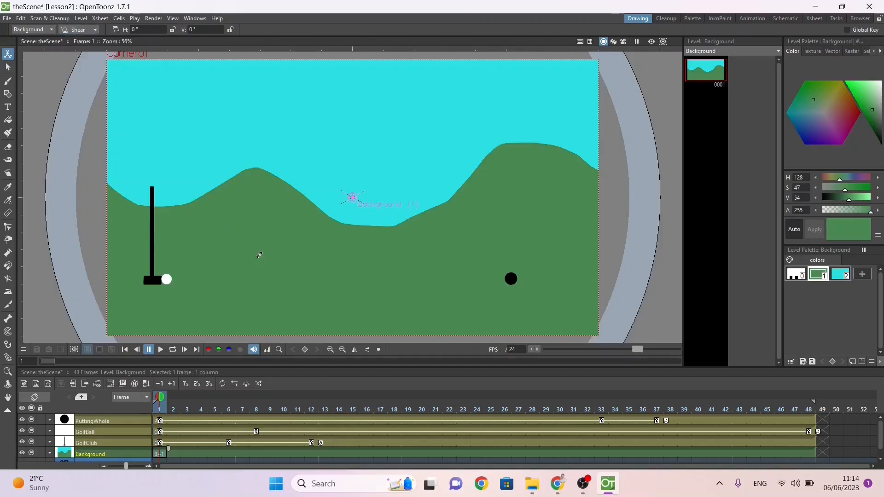
left_click_drag(415, 282, 398, 281)
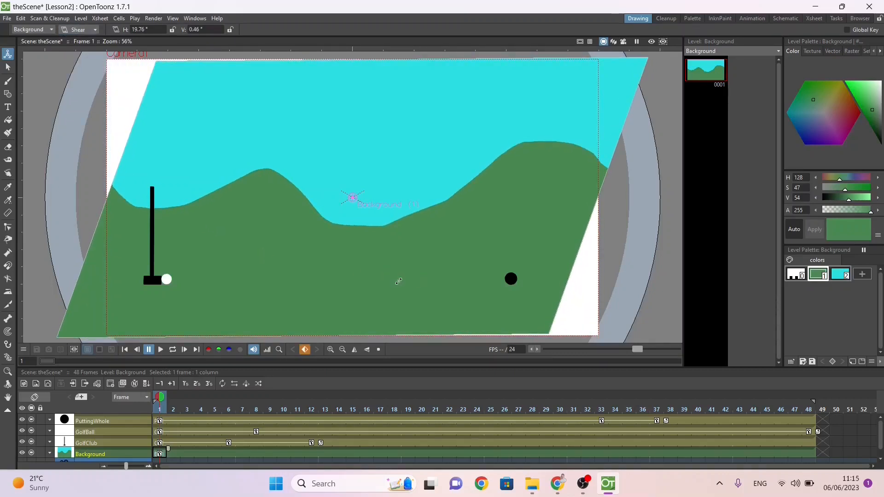
left_click_drag(161, 399, 312, 398)
left_click_drag(432, 319, 497, 319)
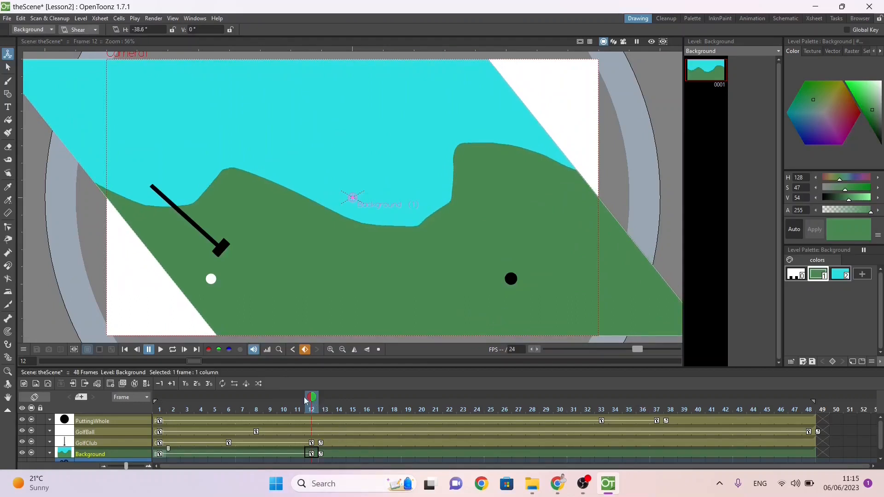
Step: Set the Background layer's shear at frame 1 to 20° horizontal and 0° vertical
left_click_drag(305, 398, 107, 386)
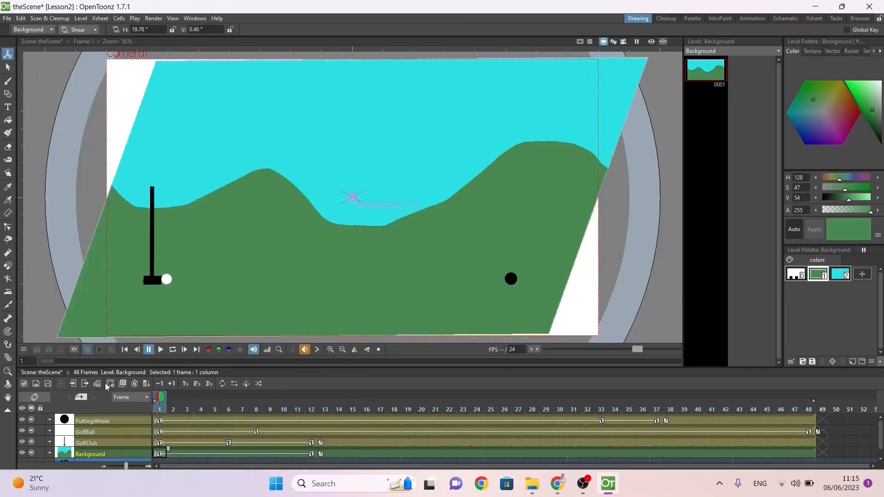
left_click(155, 29)
key("Tab")
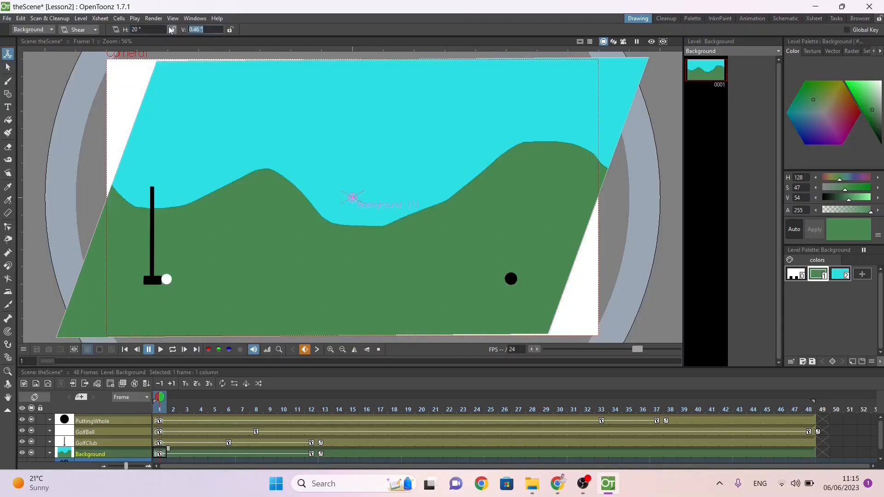
type("0")
key("Return")
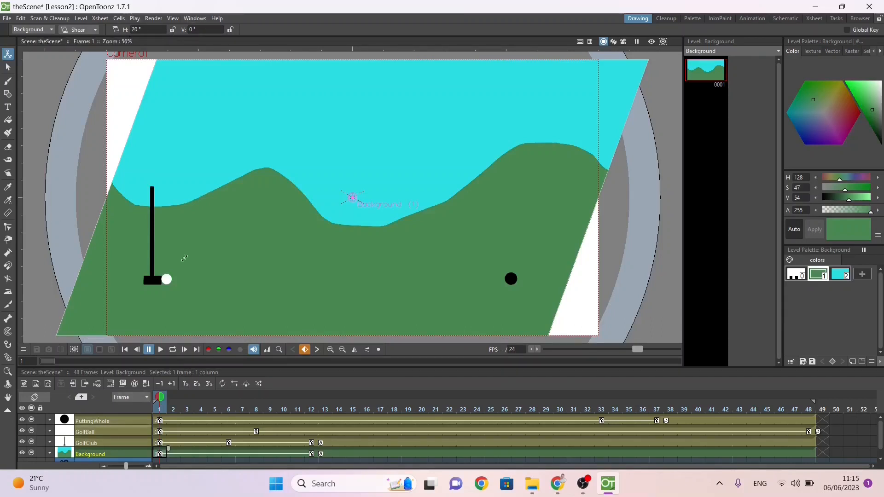
Step: Set the Background layer's horizontal shear at frame 12 to -20° and go back to frame 1
left_click_drag(161, 398, 311, 396)
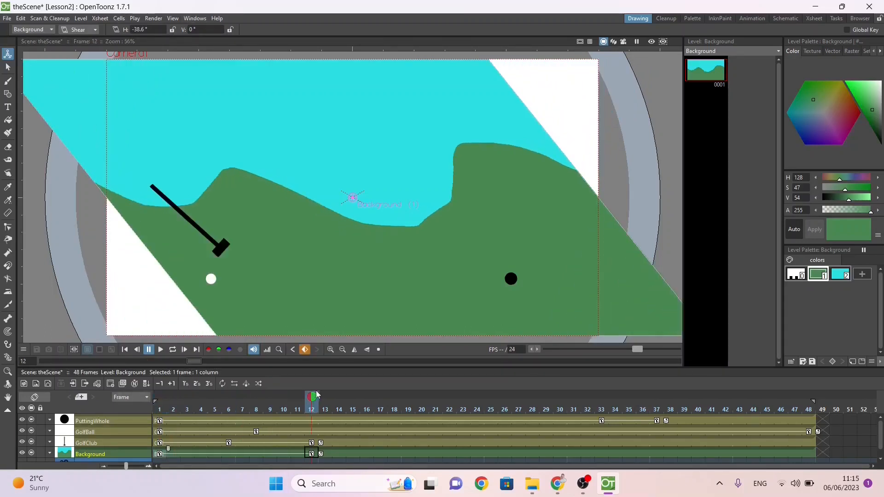
left_click(157, 31)
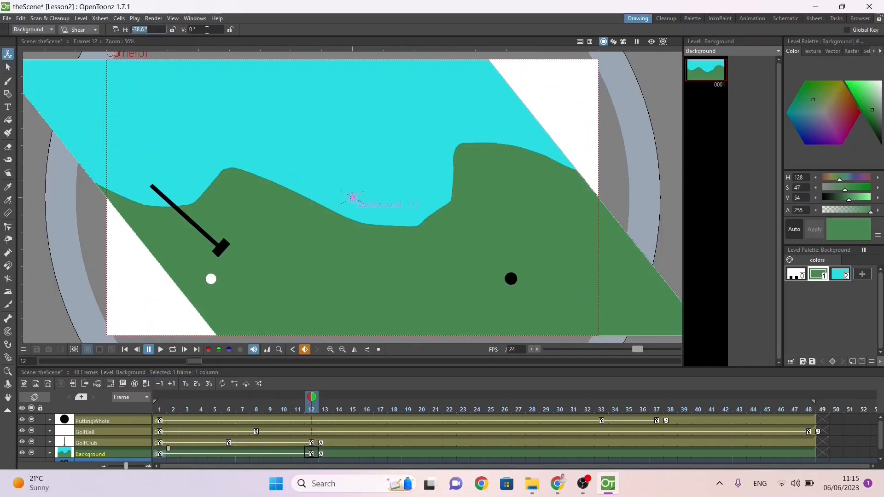
type("-20")
key("Return")
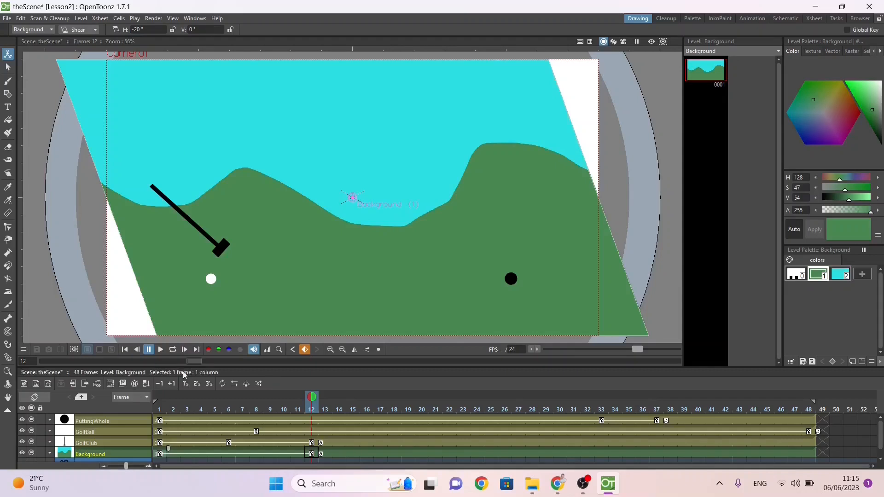
left_click_drag(312, 397, 98, 406)
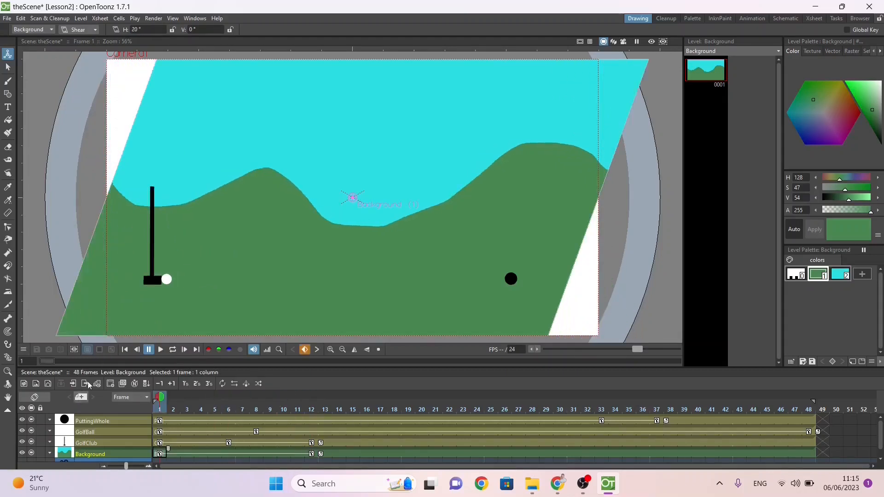
Step: Look through the Animate tool's Position, Rotation, Scale and Center modes and their settings for the Background layer
left_click(92, 32)
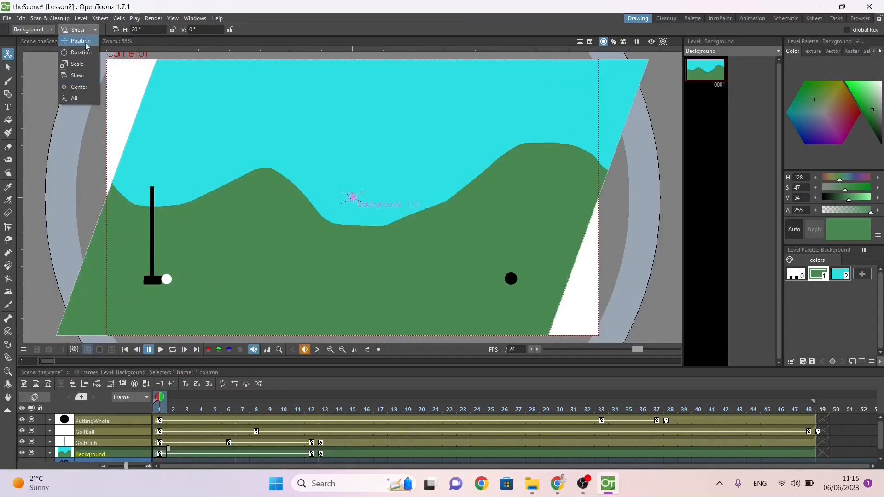
left_click(76, 40)
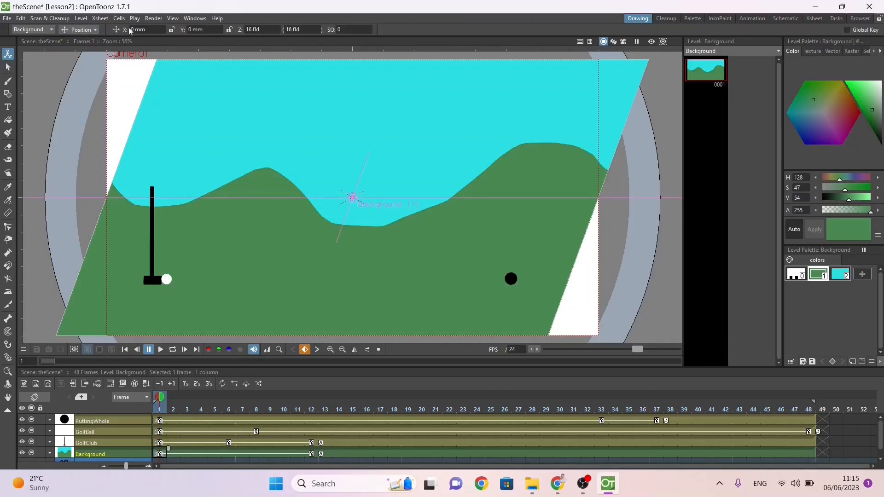
left_click(94, 30)
left_click(85, 50)
left_click(81, 30)
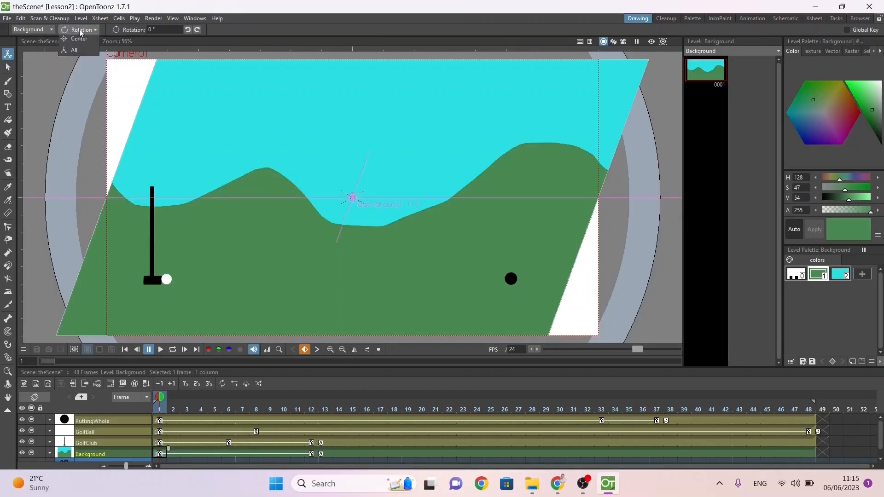
left_click(79, 67)
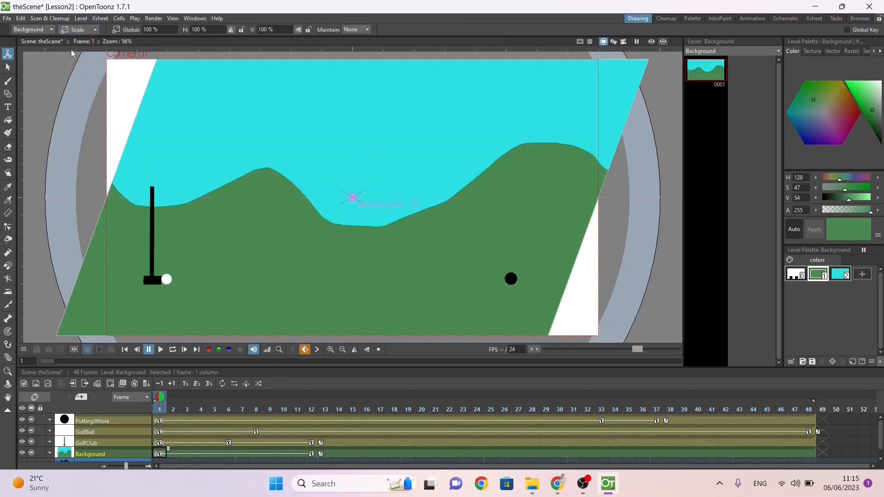
left_click(78, 30)
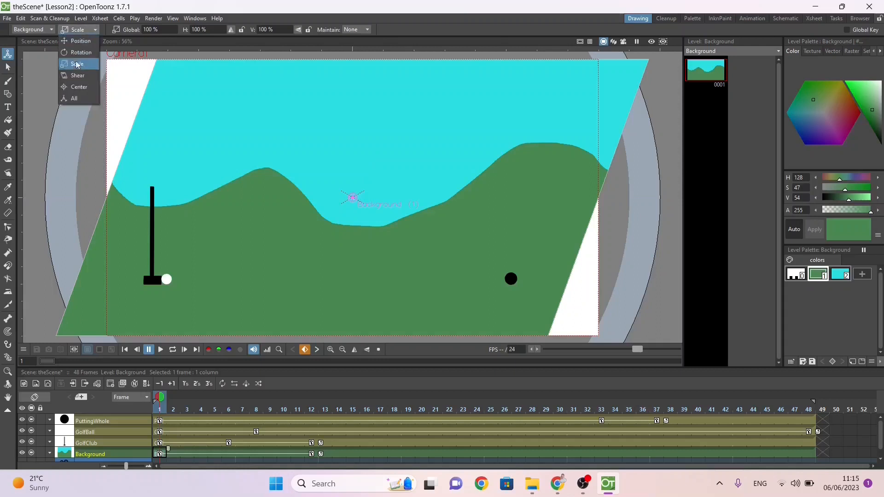
left_click(77, 89)
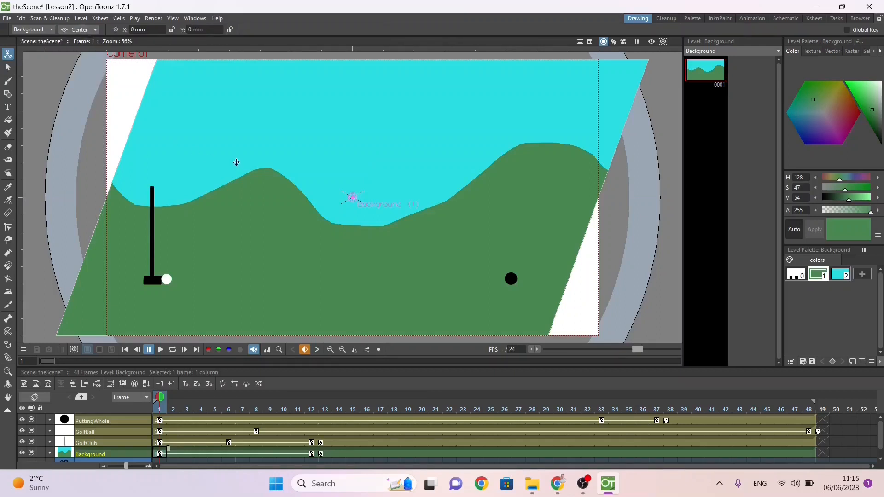
Step: Transform the Background layer freehand at frame 1 in All mode, rotating it about -30° and scaling it to about 90% by 84%
left_click(79, 31)
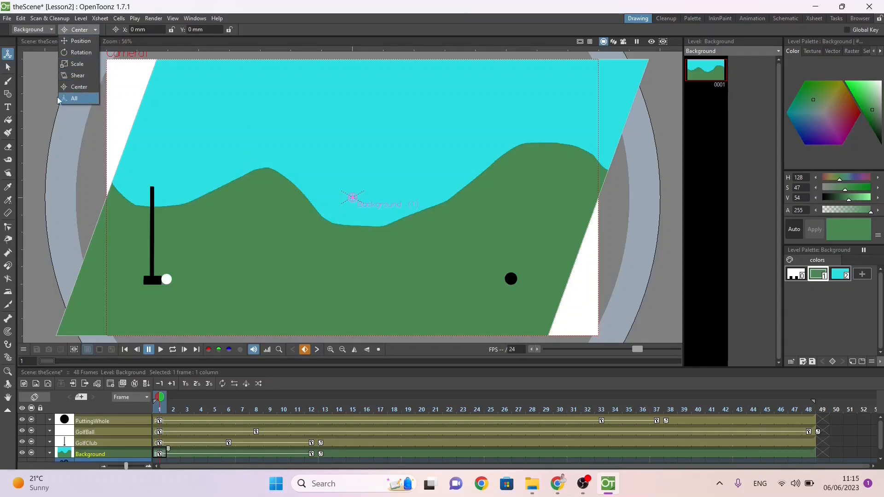
left_click(74, 99)
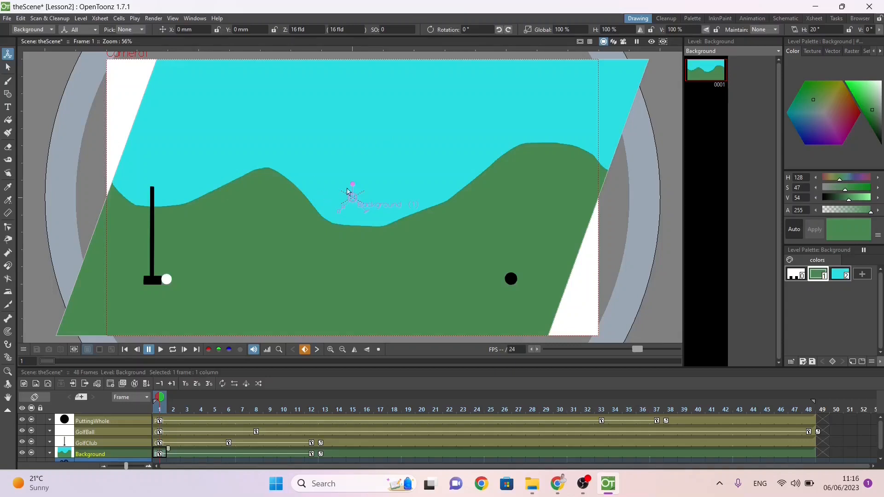
left_click_drag(346, 210, 363, 185)
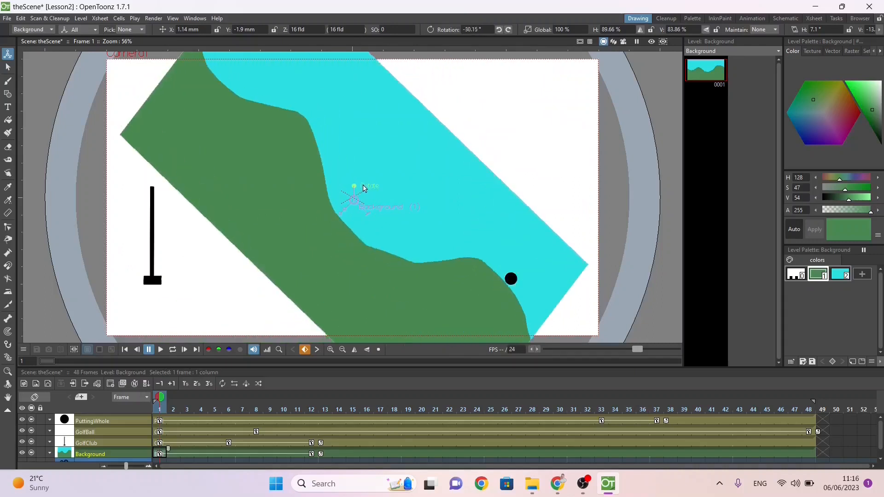
Step: Undo the Background layer's transformations, including its shear keyframes, and save the scene
key("ctrl+z")
key("ctrl+z")
key("ctrl+z")
key("ctrl+z")
key("ctrl+z")
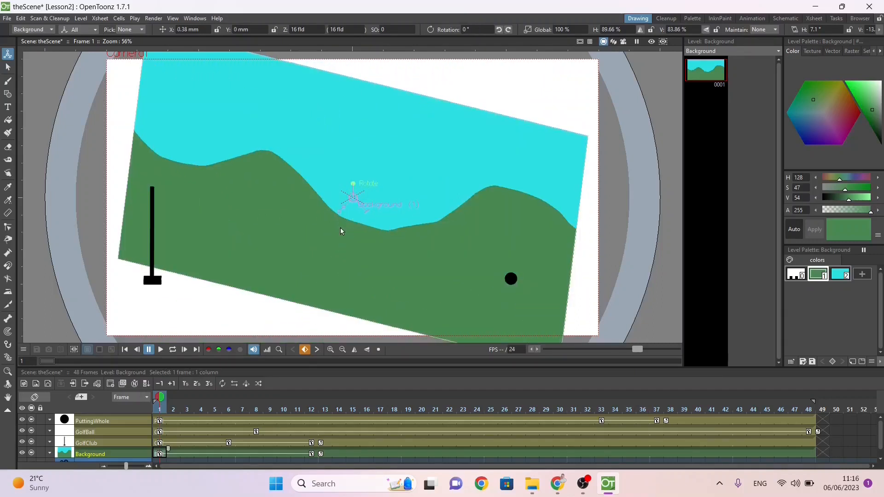
key("ctrl+z")
key("ctrl+z")
key("ctrl+z")
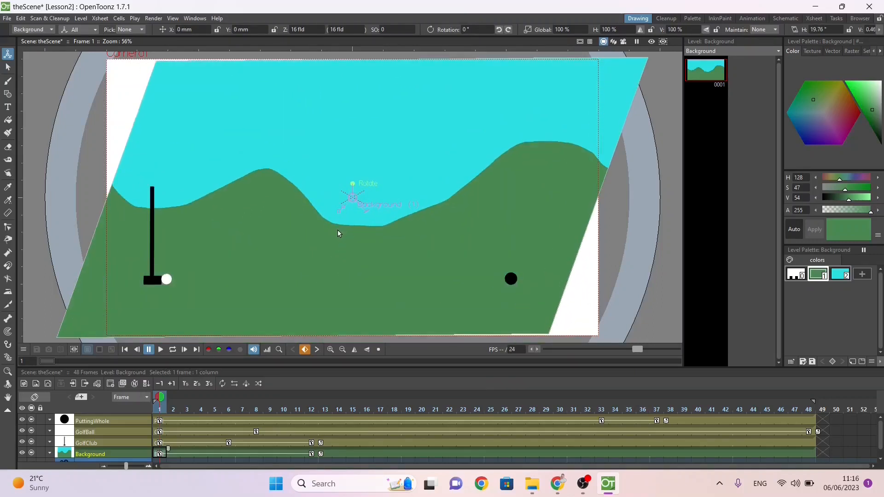
key("ctrl+s")
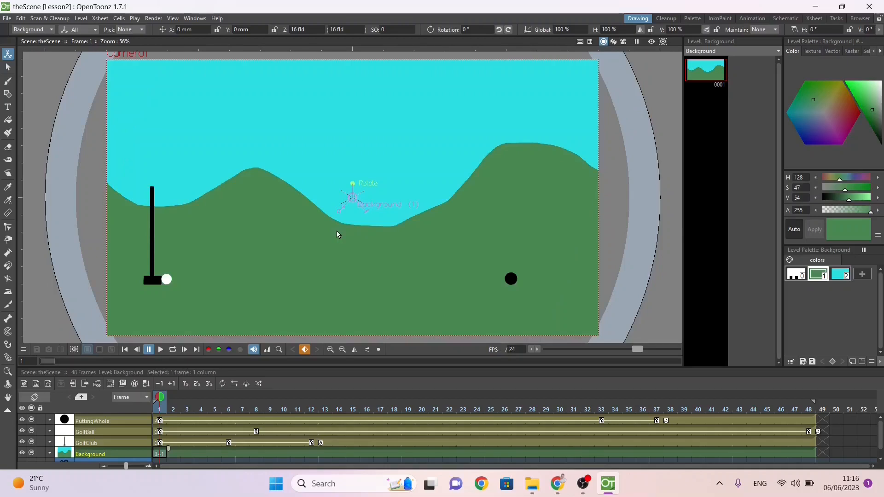
Step: Switch to the OpenToonz checklist in Google Docs, make "inbetweening" bold and check off "Translate, scale, rotate, skew"
key("alt+Tab")
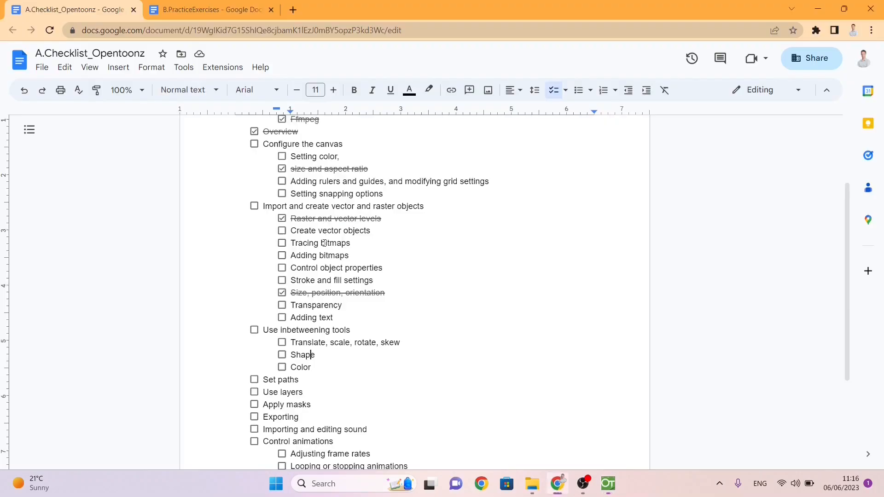
double_click(287, 330)
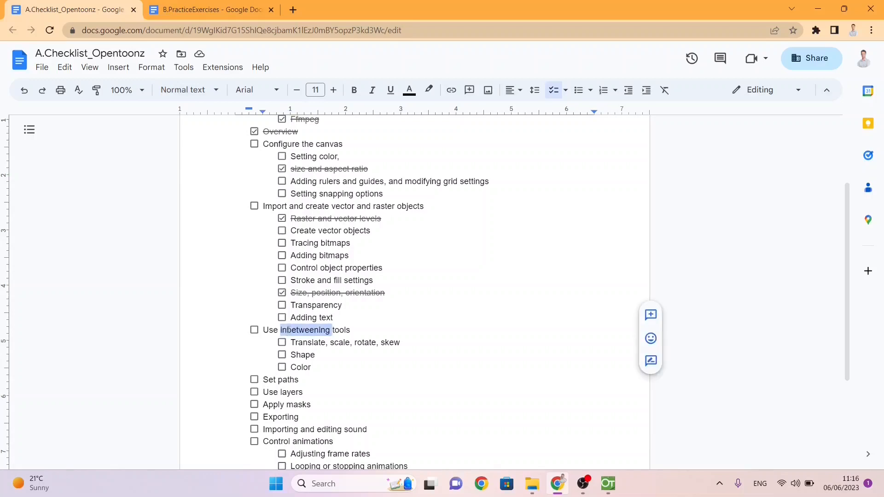
key("ctrl+b")
left_click(282, 343)
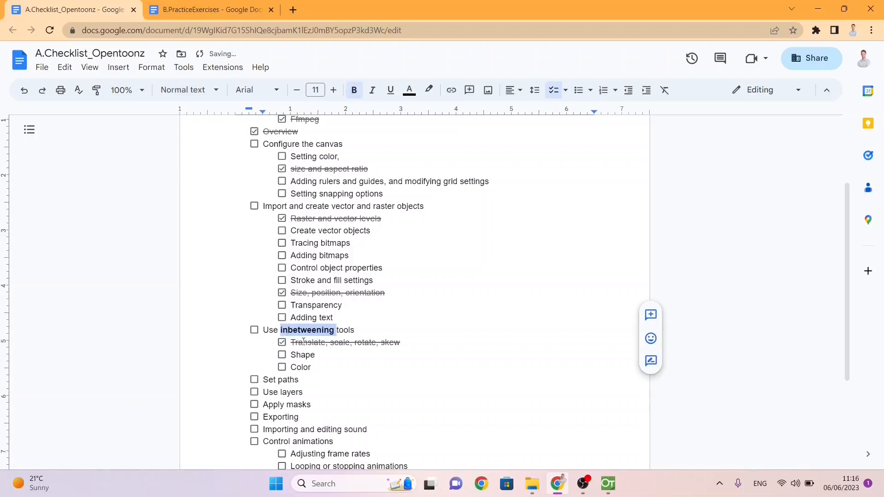
Step: Review the checklist's inbetweening items, including Shape and Color, and view Lesson 3: Shape Tween in the PracticeExercises document
double_click(303, 343)
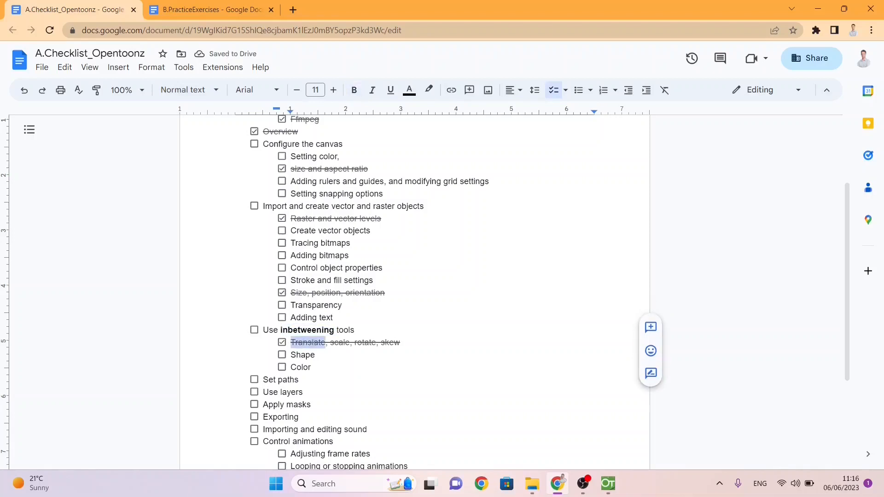
left_click(339, 343)
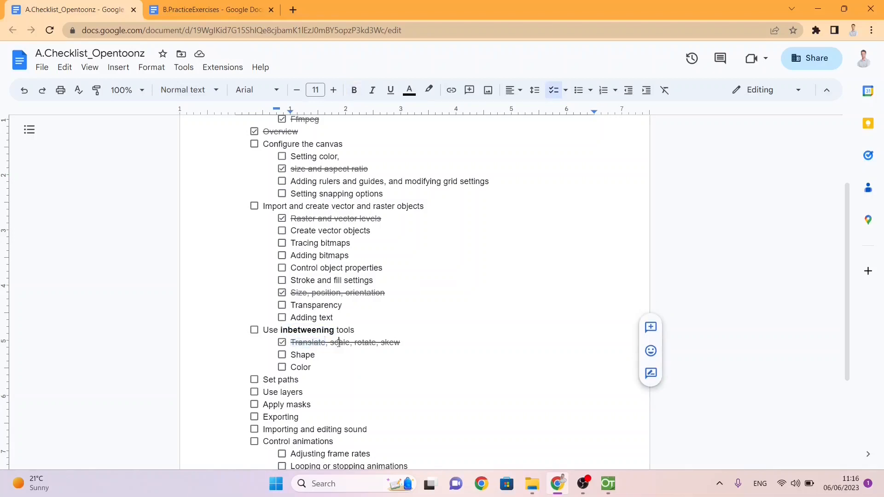
double_click(363, 343)
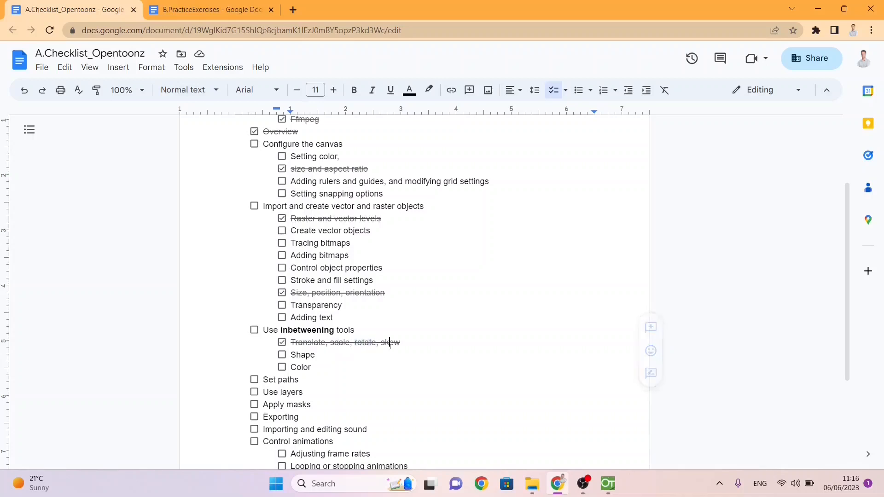
double_click(390, 342)
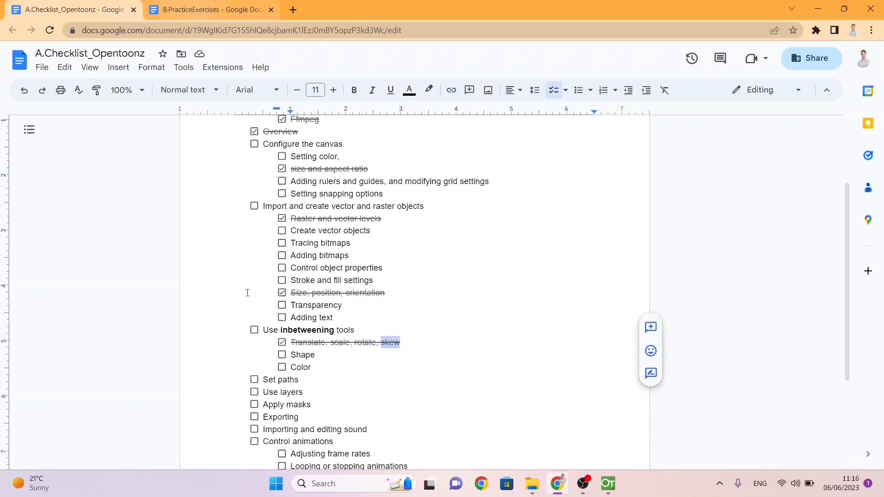
double_click(304, 355)
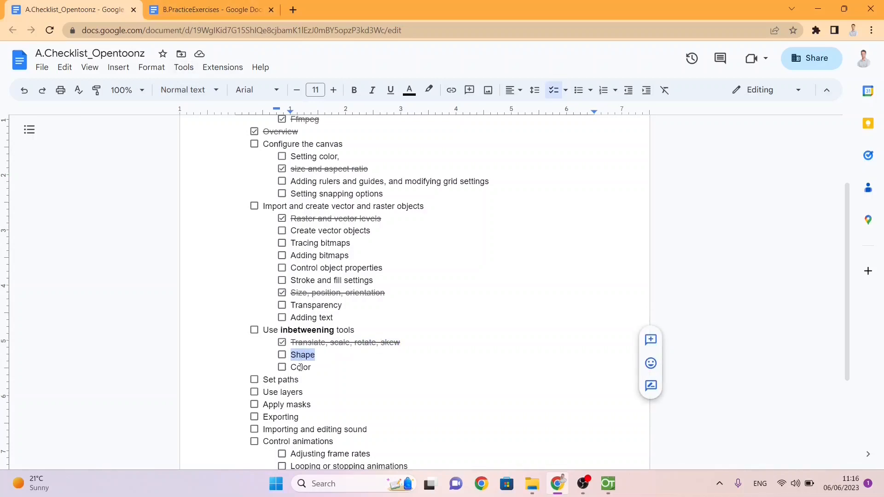
double_click(298, 368)
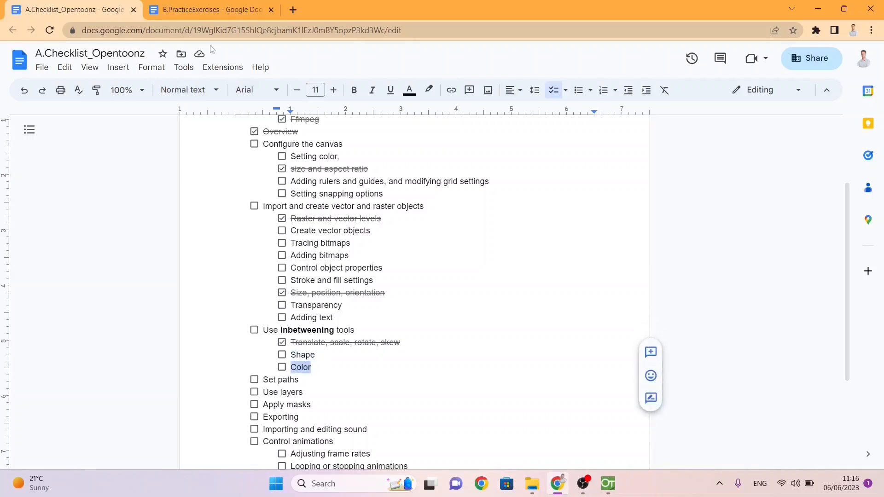
left_click(197, 12)
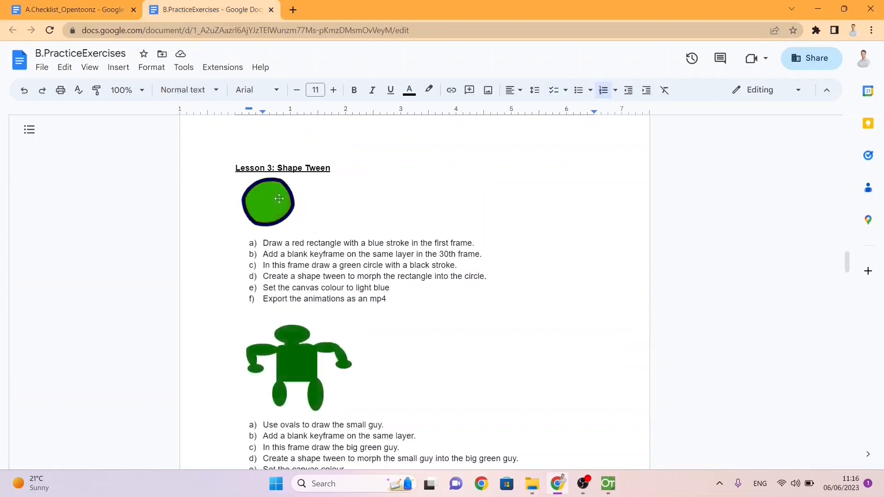
Step: Switch back to OpenToonz and create a new project named Lesson3
key("alt+Tab")
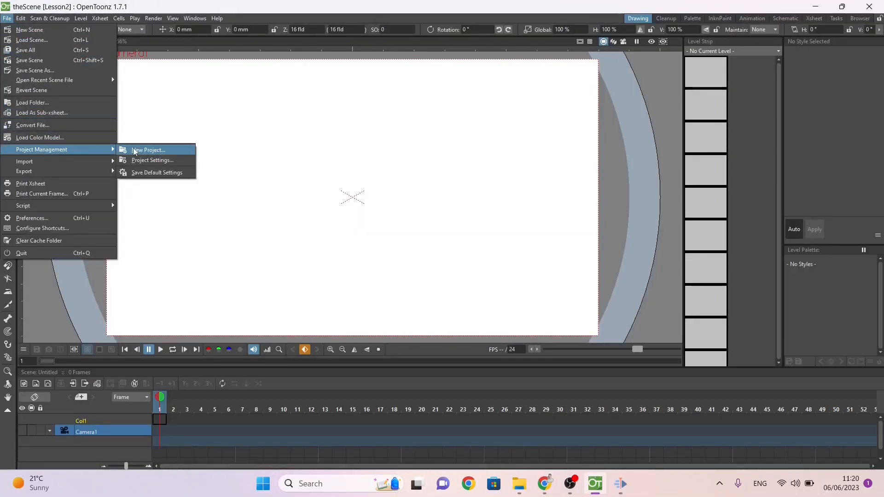
left_click(135, 152)
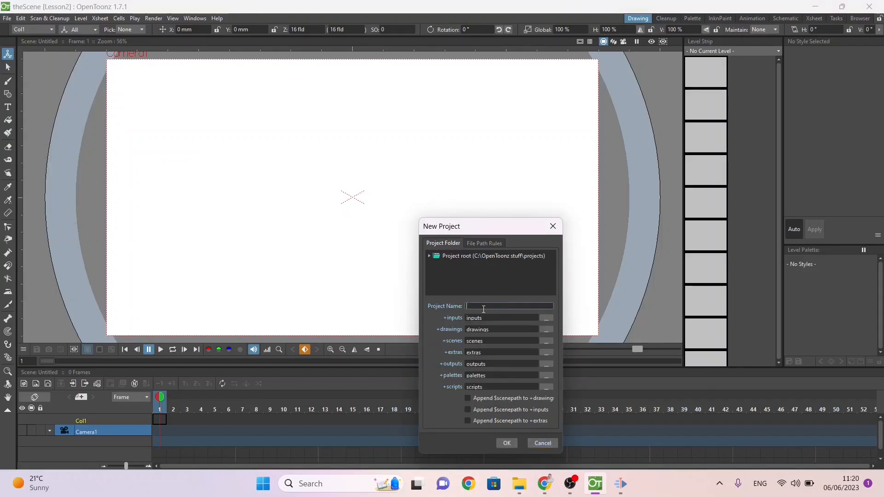
type("Lesson3")
key("Return")
left_click(508, 442)
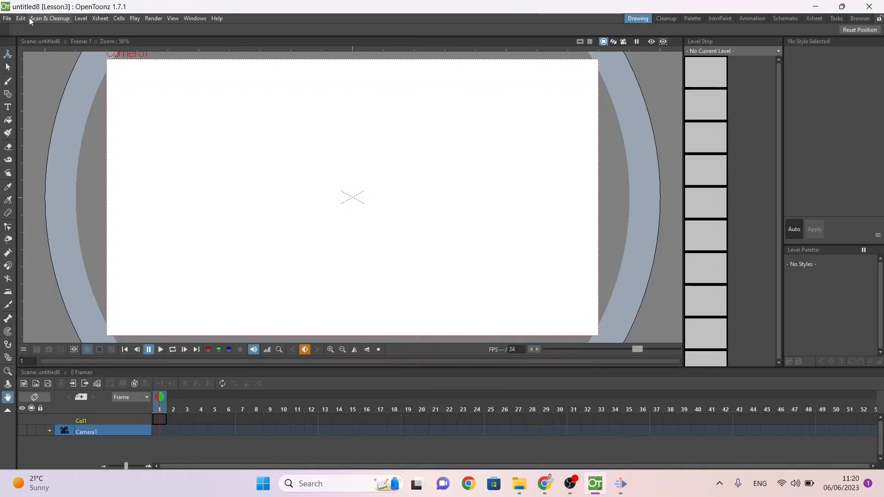
Step: Save the scene as RecTraingle in the Lesson3 project's scenes folder
left_click(7, 18)
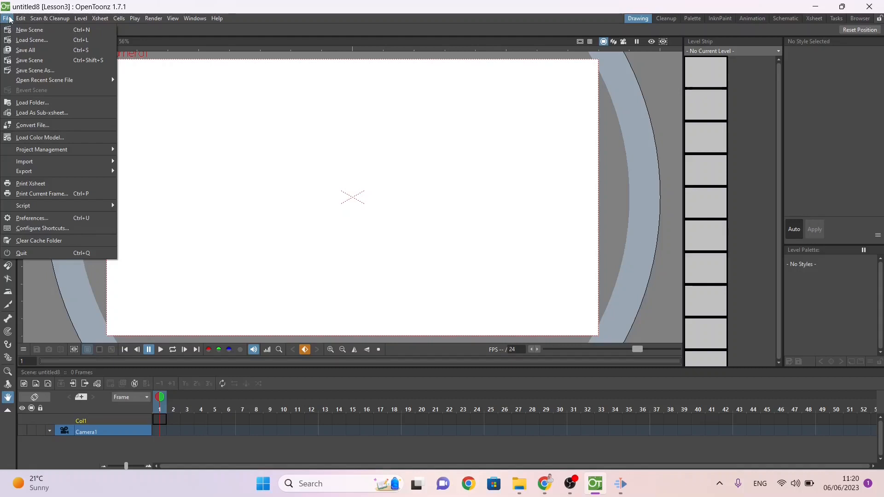
left_click(13, 60)
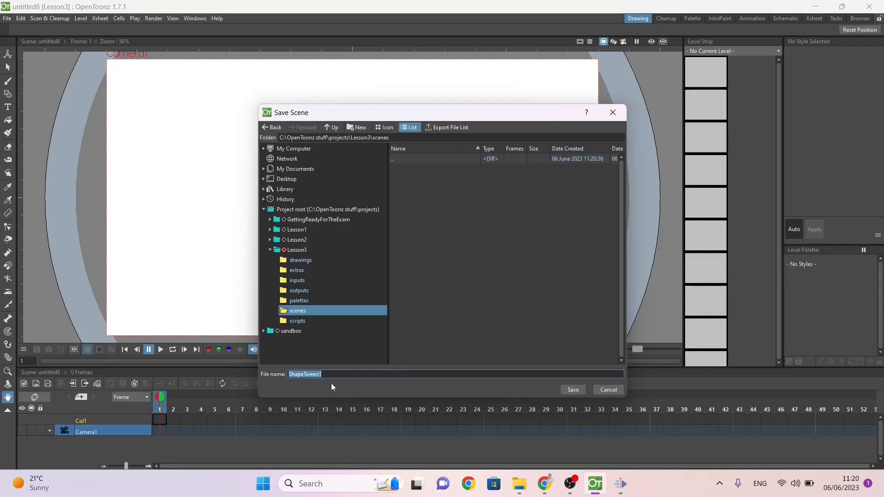
type("RecTraingle")
key("Return")
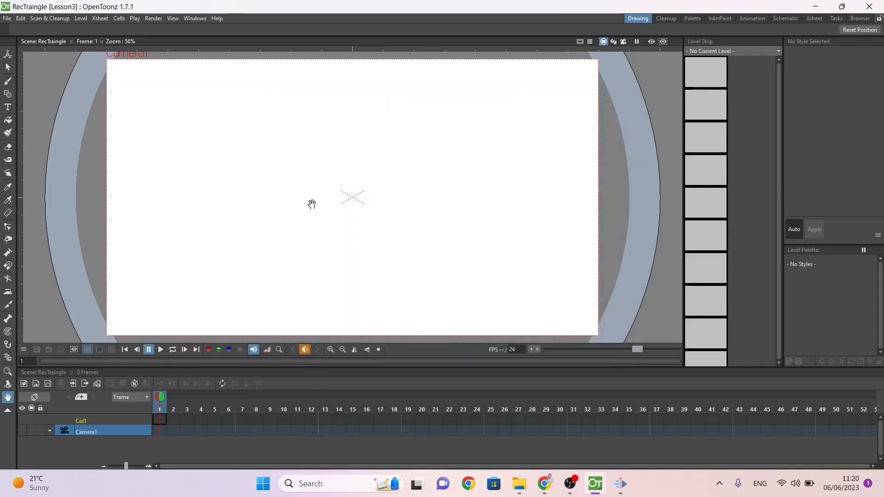
Step: Try drawing a small raster rectangle near the canvas's upper-left corner and selecting its outline, and undo the drawing
left_click(8, 94)
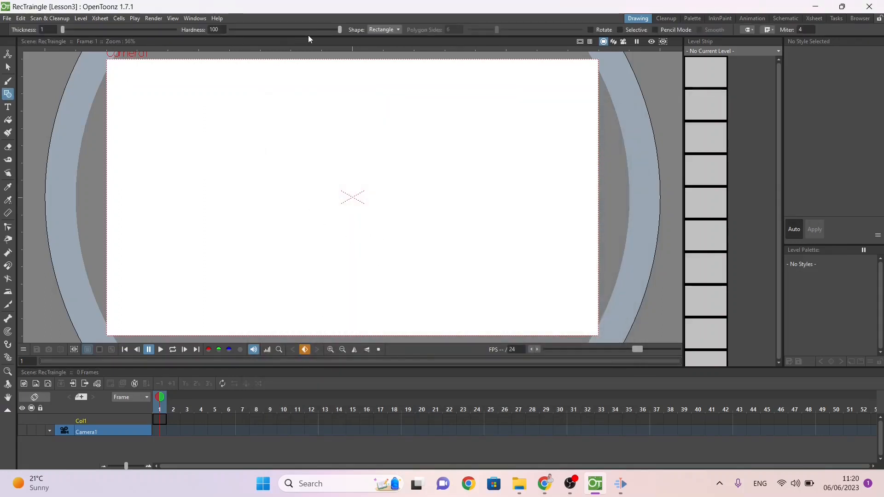
left_click_drag(123, 77, 201, 126)
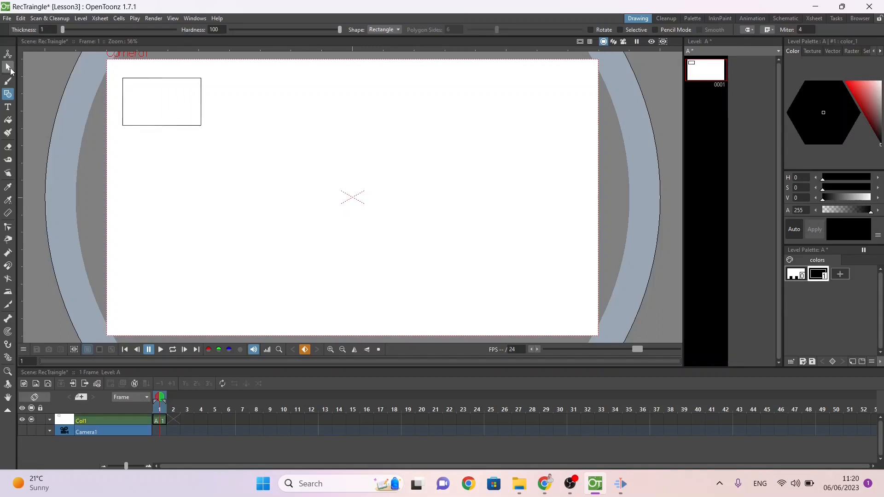
left_click(8, 67)
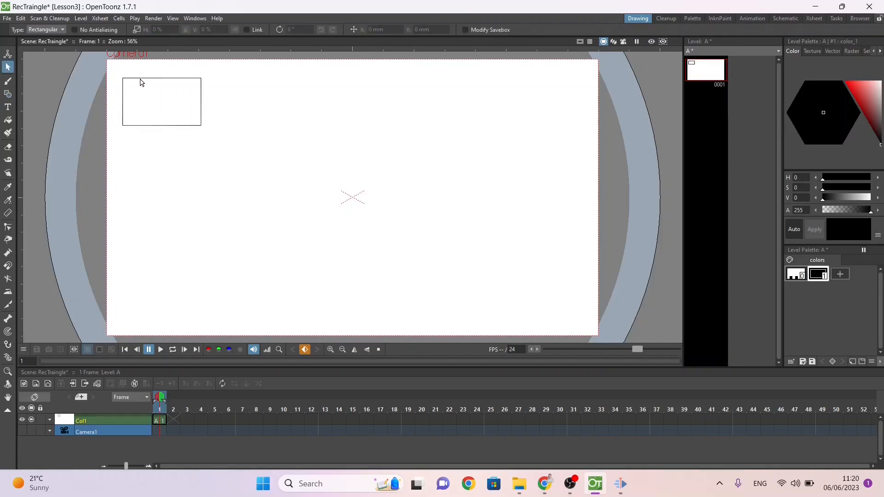
left_click(141, 79)
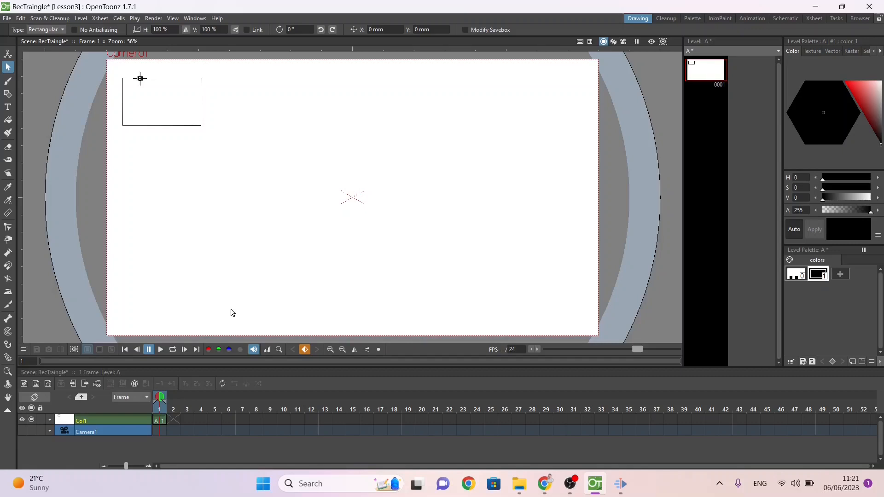
key("ctrl+z")
Step: Create a new Toonz Vector Level named A in frame 1 of the first column
right_click(158, 420)
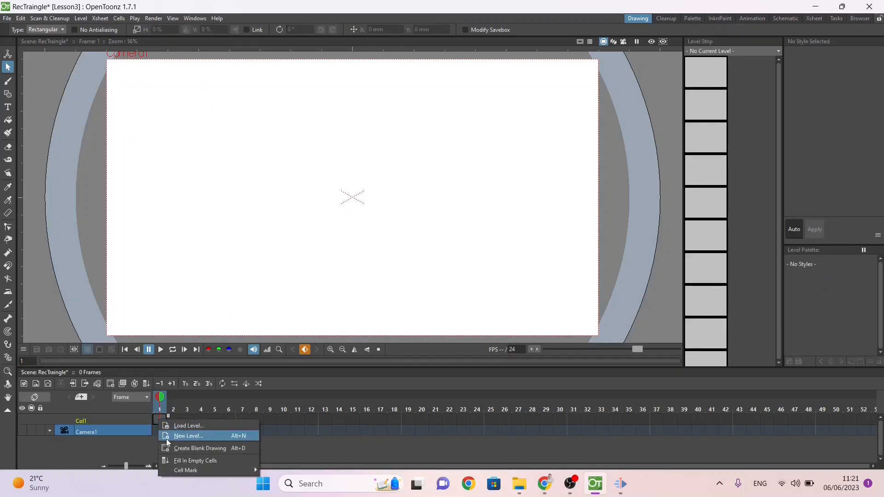
left_click(191, 436)
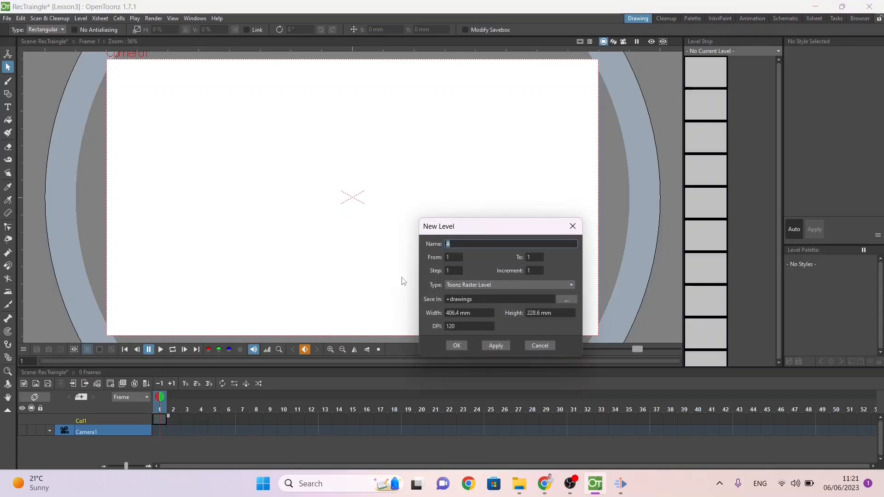
left_click(465, 287)
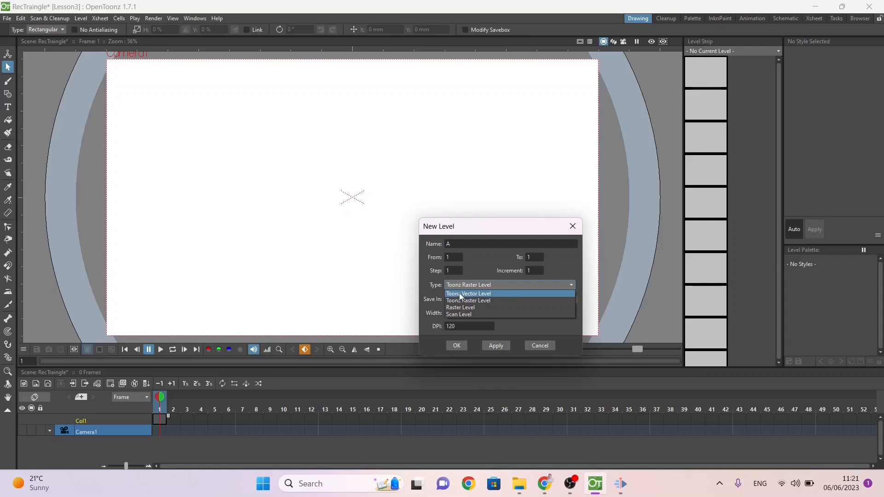
left_click(459, 293)
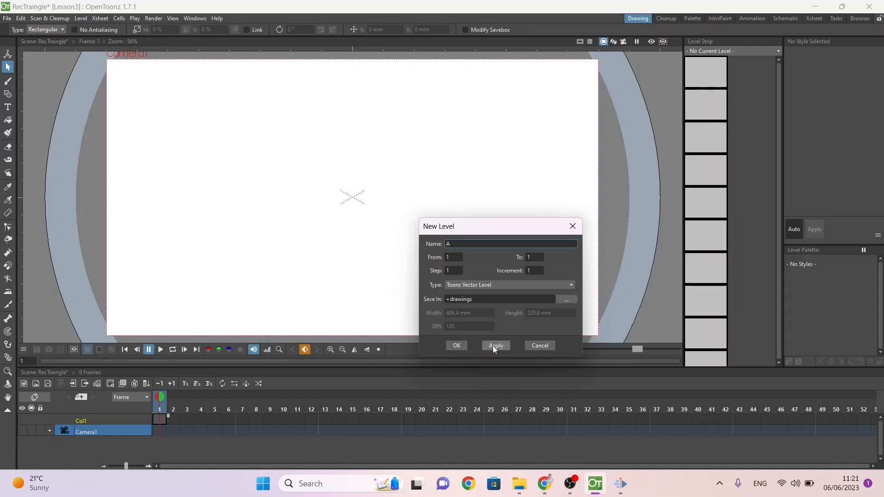
left_click(495, 346)
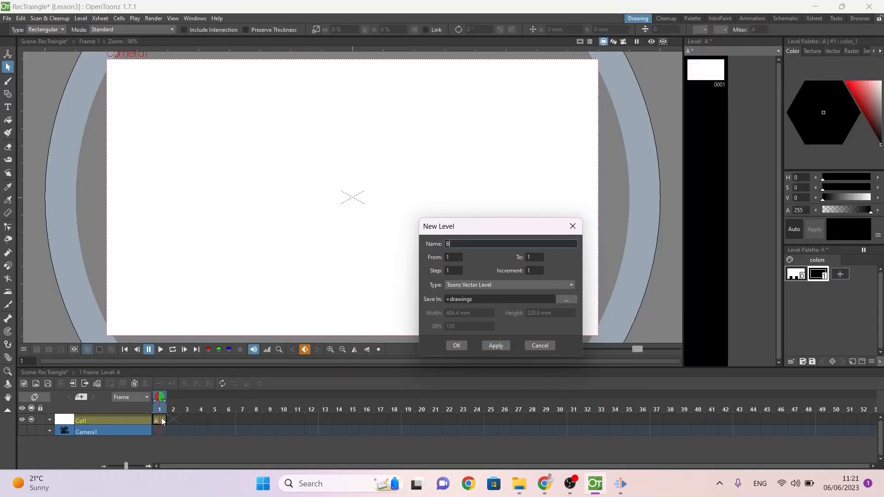
left_click(540, 346)
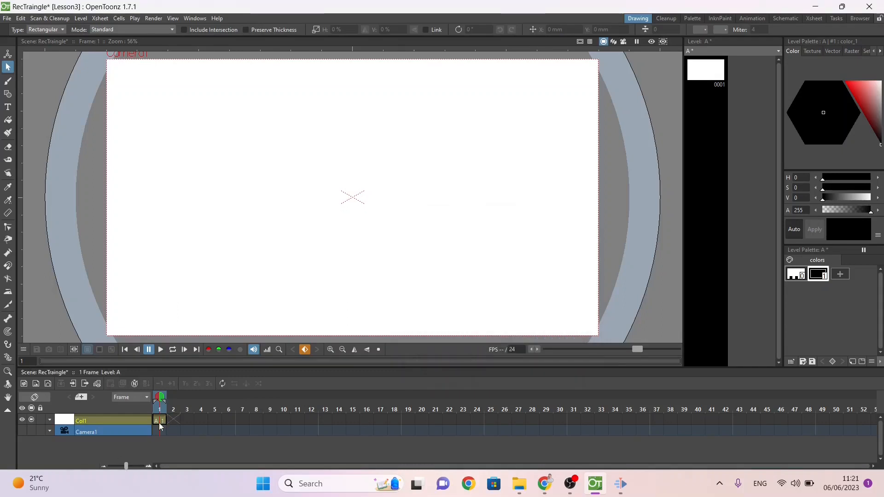
Step: Draw a small rectangle near the canvas's upper-left corner and fill it with a new blue colour style
left_click(8, 94)
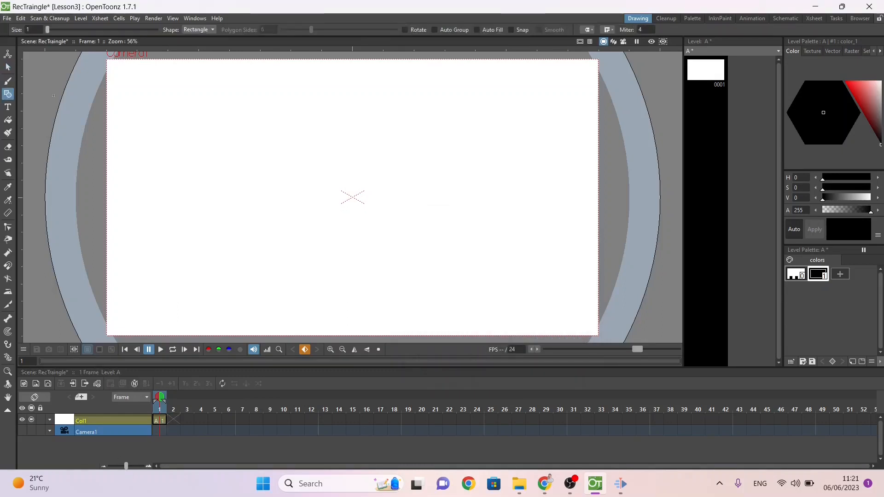
left_click_drag(119, 81, 183, 125)
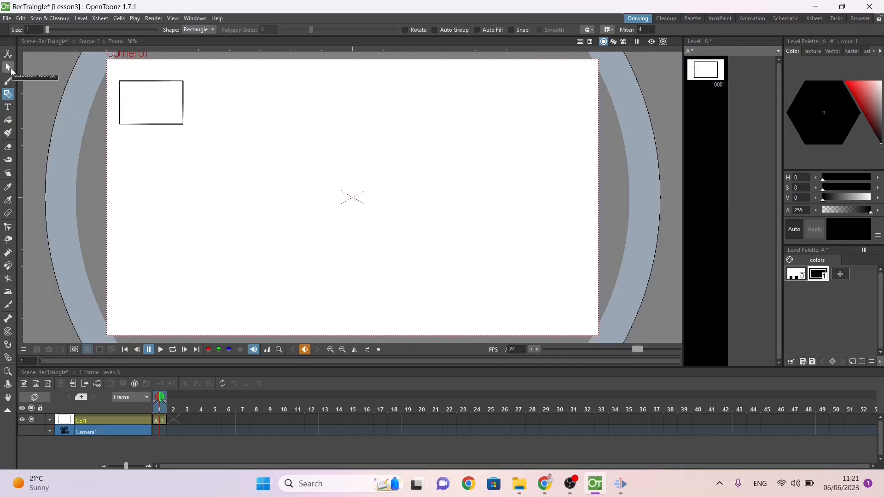
left_click(7, 120)
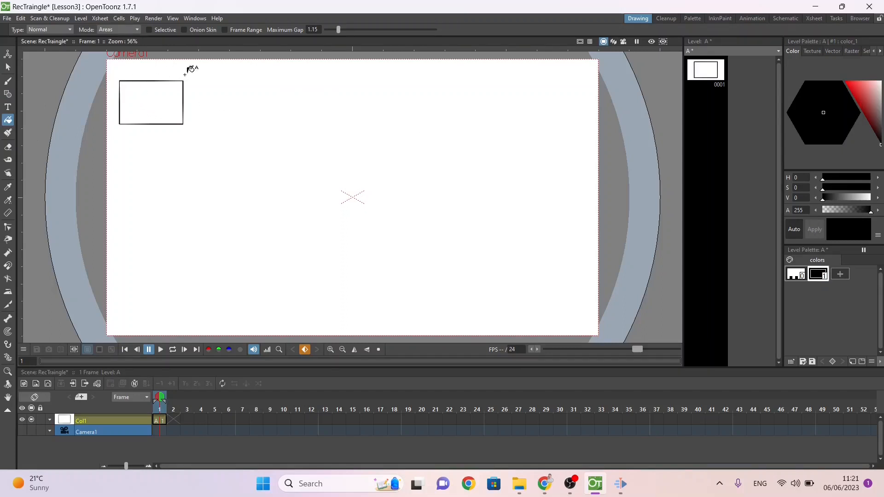
left_click(841, 275)
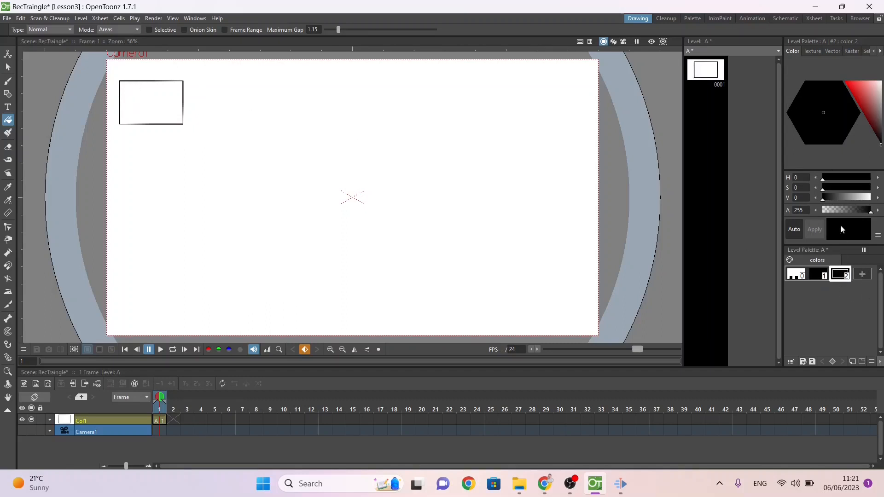
left_click(864, 94)
left_click_drag(839, 127, 787, 163)
left_click(157, 110)
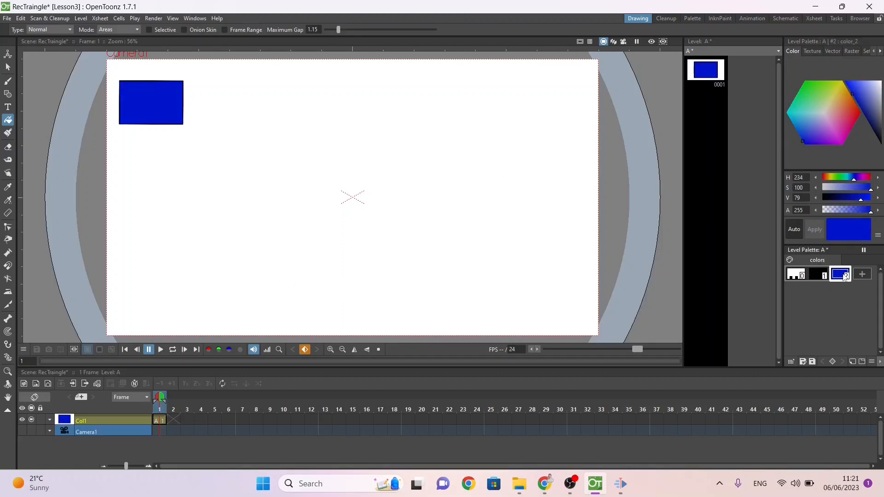
Step: Try a yellow-green fill and a yellow outline on the rectangle, and return the outline to black
left_click(831, 92)
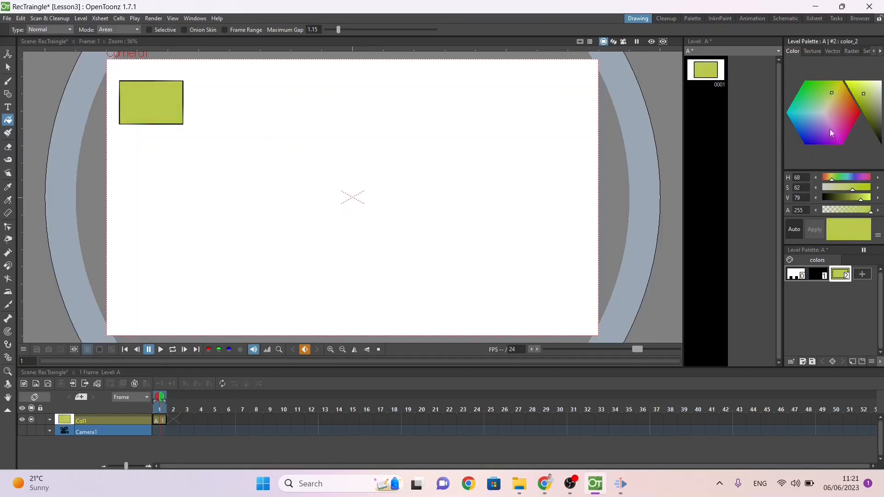
left_click(815, 275)
mouse_move(839, 107)
left_mouse_down()
mouse_move(842, 93)
mouse_move(864, 89)
mouse_move(879, 165)
left_mouse_up()
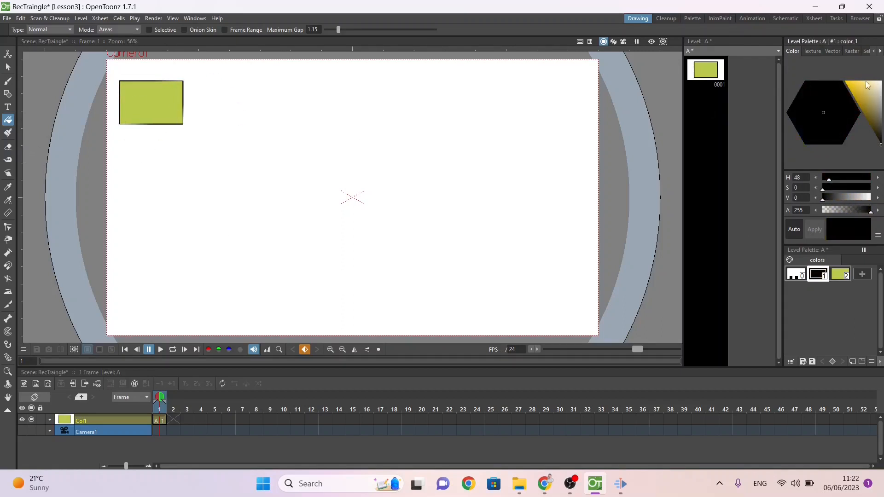
left_click_drag(867, 85, 826, 83)
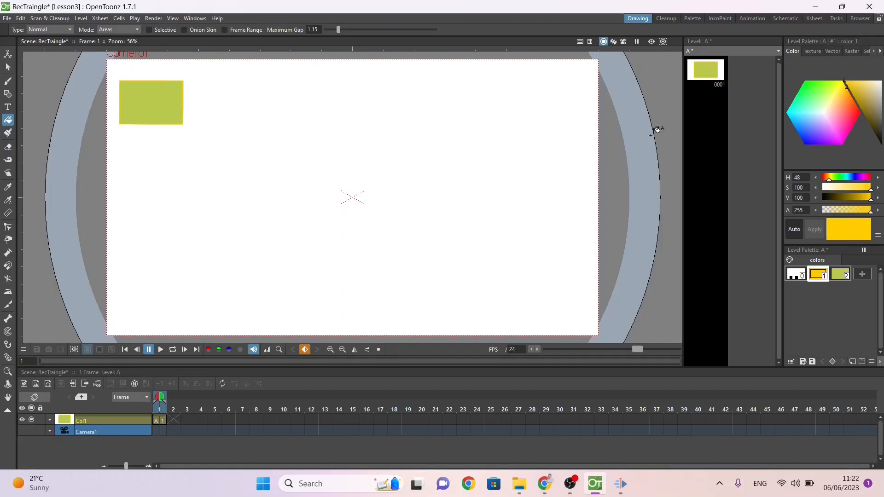
left_click_drag(866, 92, 879, 143)
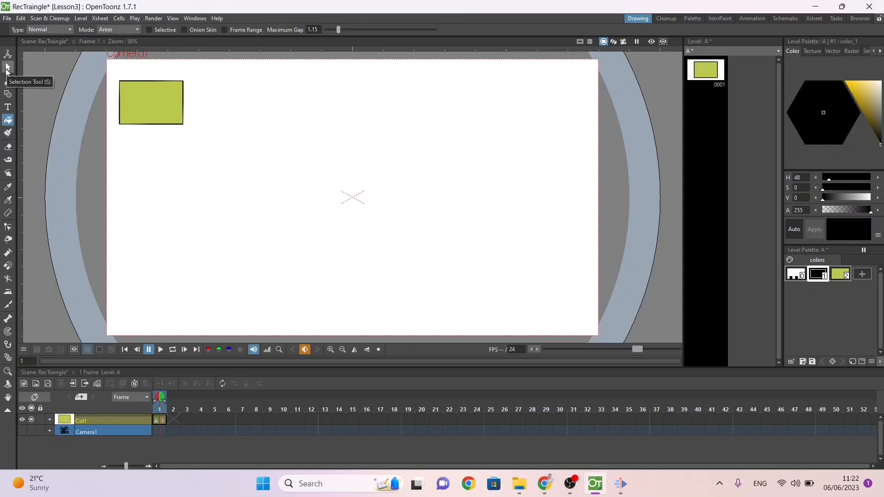
Step: Select the rectangle, try thicker outlines including a thickness of 10, and set the outline thickness to 2
left_click(8, 69)
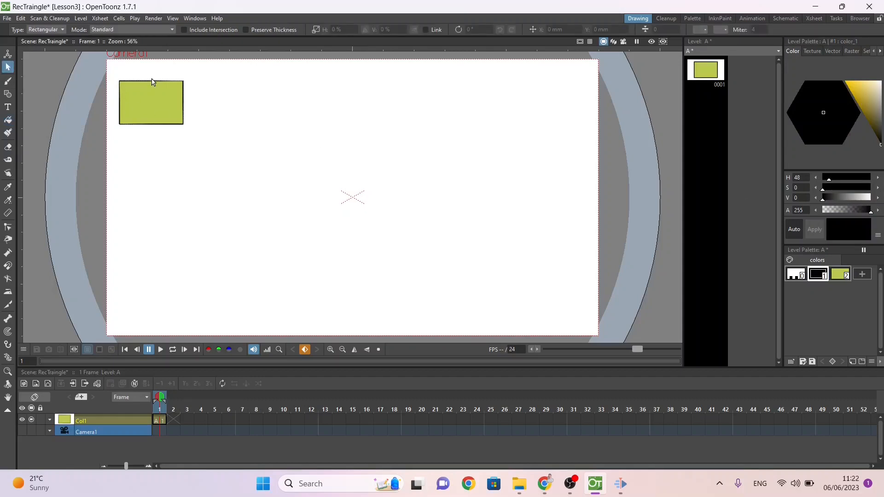
left_click(148, 85)
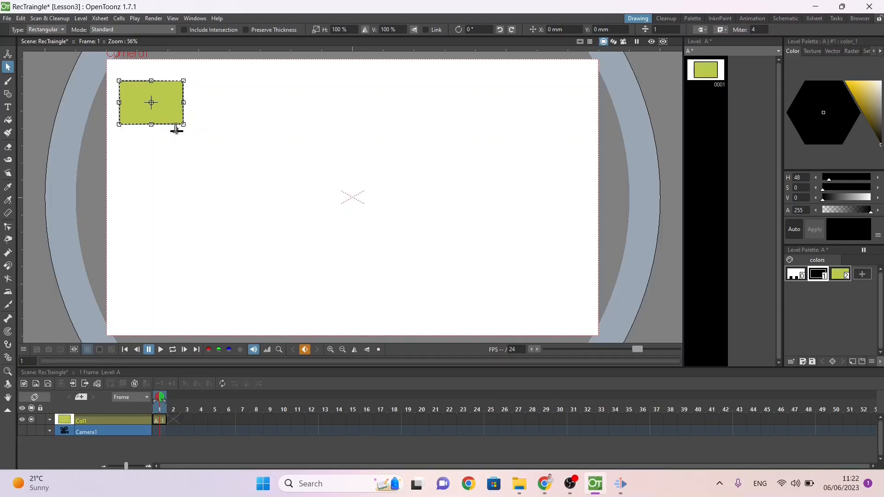
left_click_drag(176, 130, 177, 120)
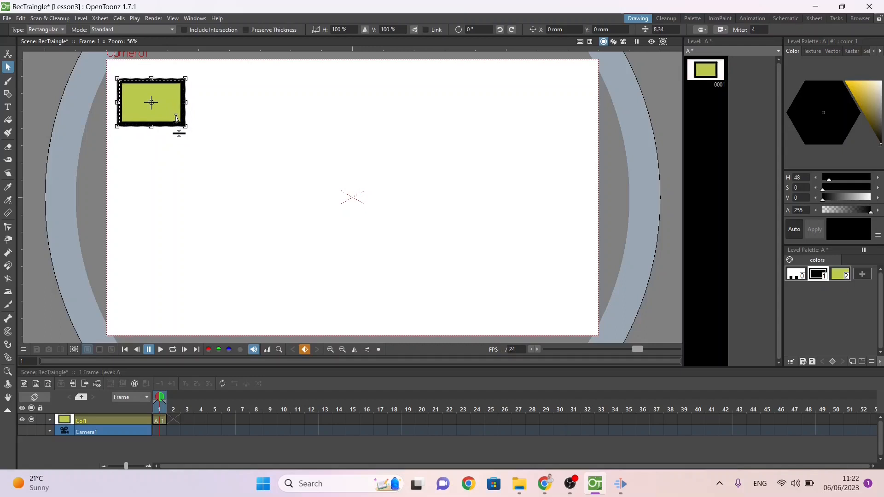
left_click(667, 30)
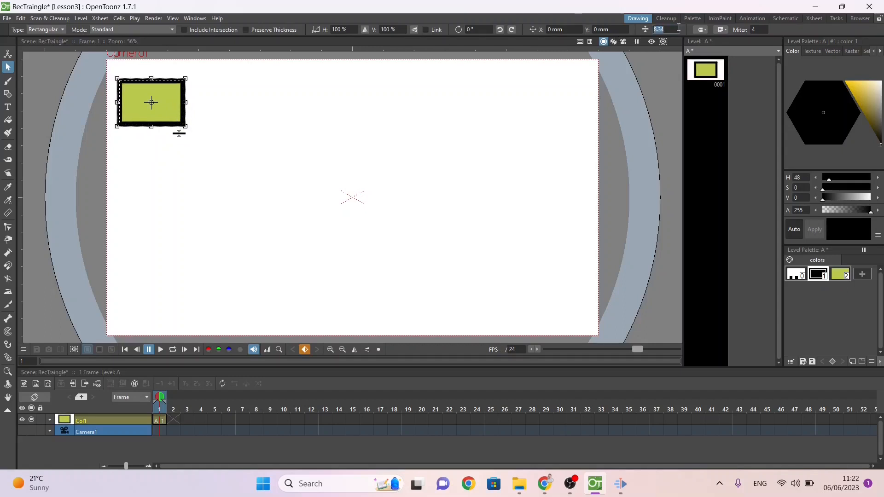
type("10")
key("Return")
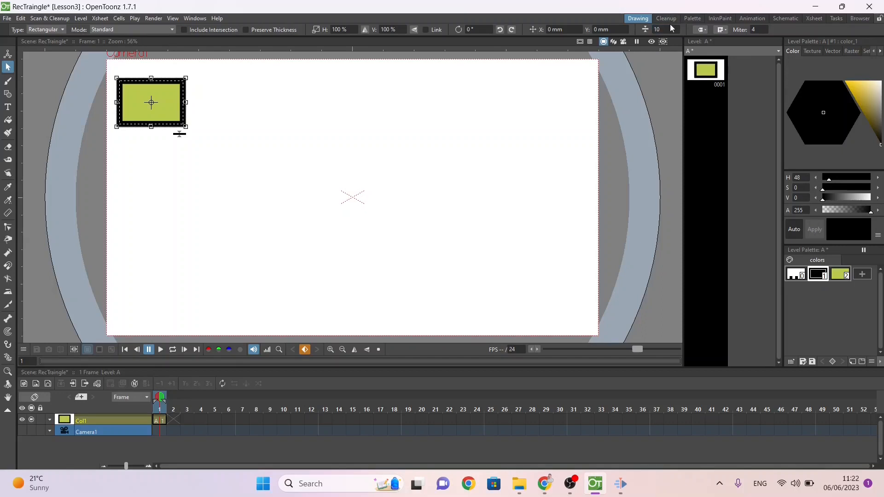
left_click_drag(669, 29, 645, 32)
type("5")
key("Return")
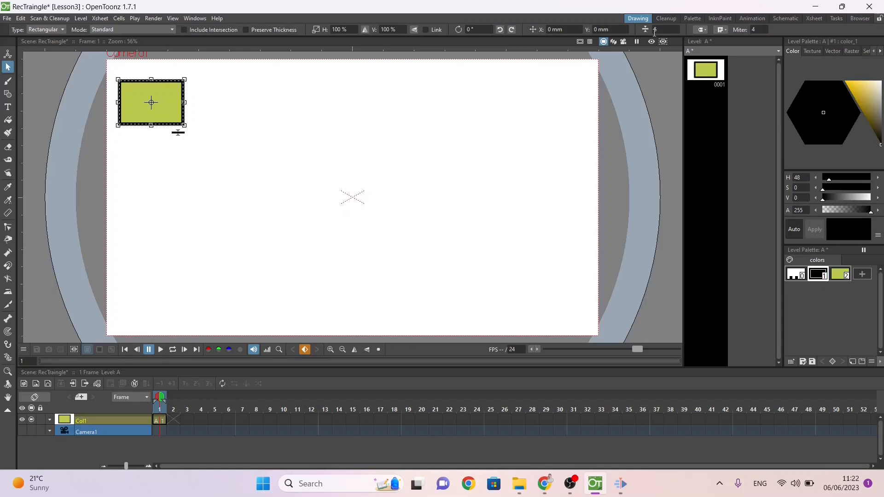
left_click_drag(657, 30, 650, 29)
type("2")
key("Return")
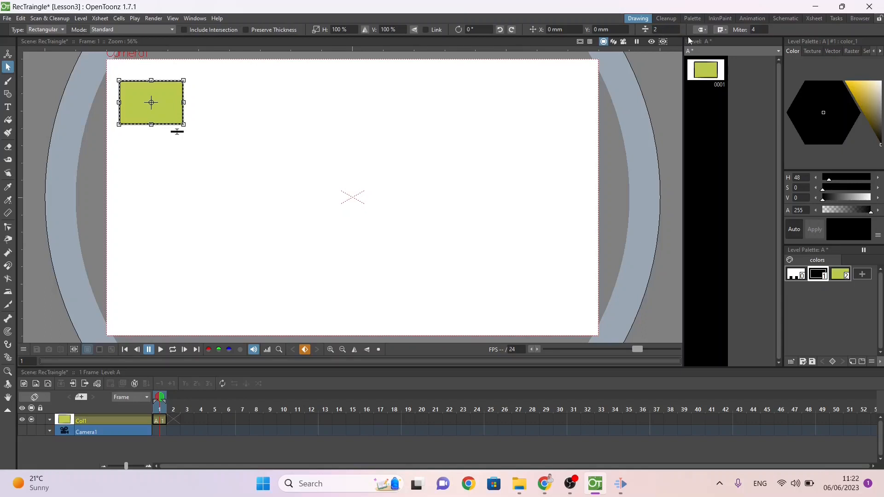
Step: Try a blue colour for the rectangle's fill style
left_click(840, 274)
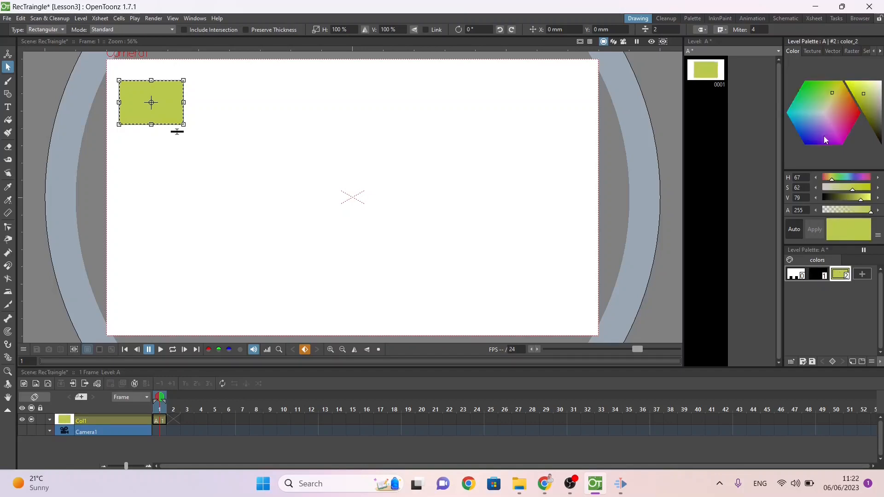
left_click_drag(824, 137, 807, 146)
Step: Check the Lesson 3: Shape Tween instructions in the PracticeExercises document for the required rectangle colours, and return to OpenToonz
key("alt+Tab")
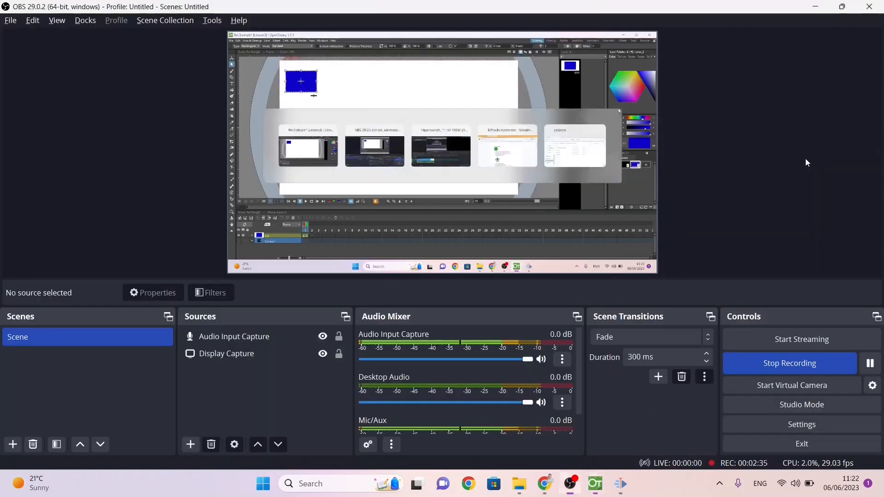
key("alt+Tab")
key("alt+Tab")
key("alt+Tab")
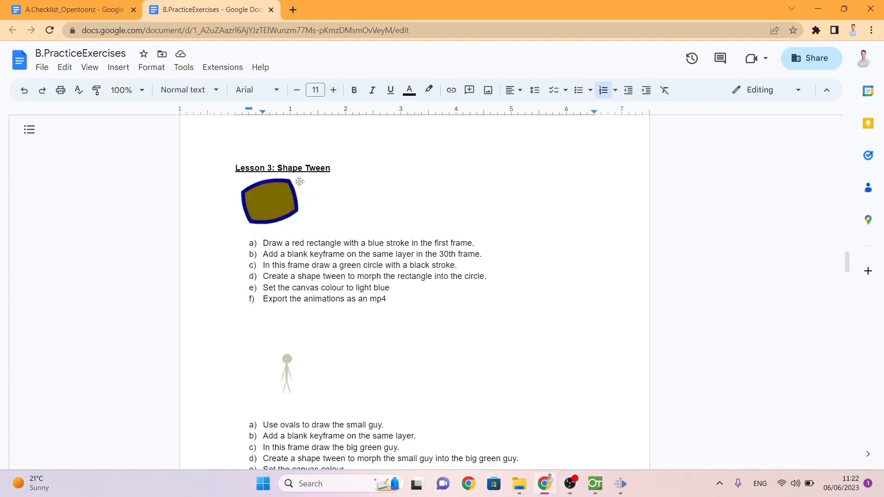
key("alt+Tab")
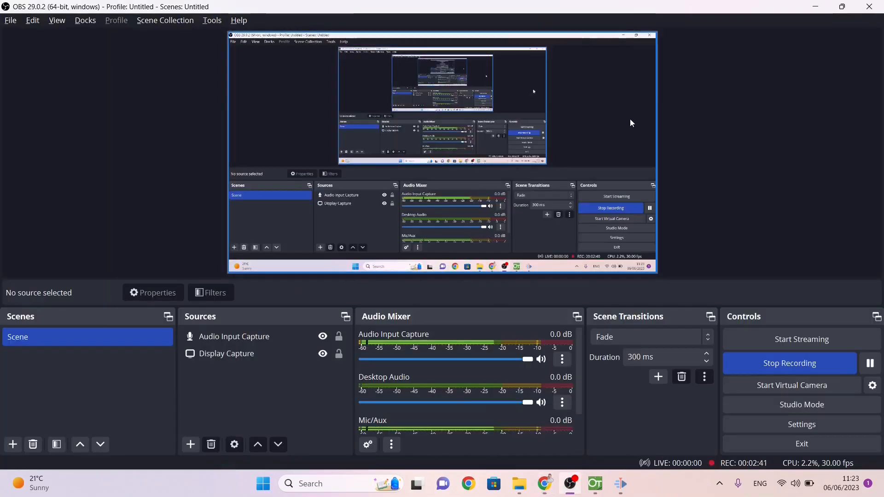
key("alt+Tab")
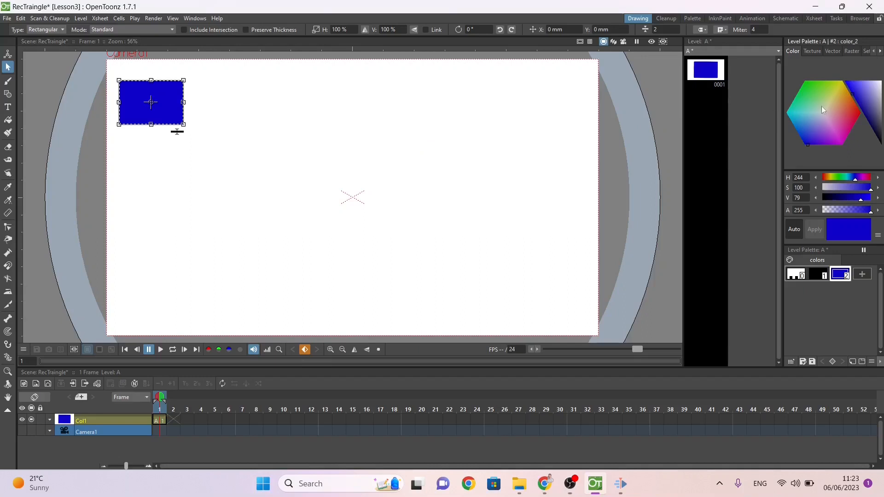
Step: Change the rectangle's fill style to red and its outline style to bright blue, and deselect the rectangle
left_click_drag(844, 115, 880, 126)
left_click(818, 274)
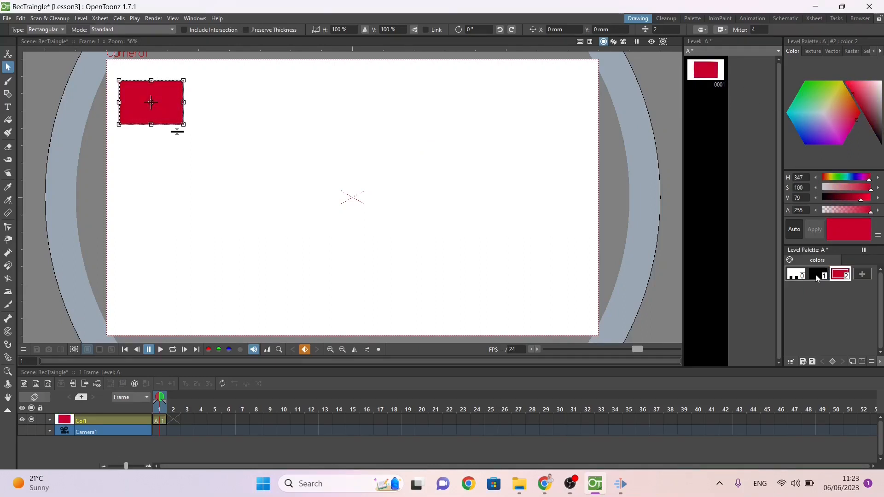
left_click_drag(819, 121, 821, 129)
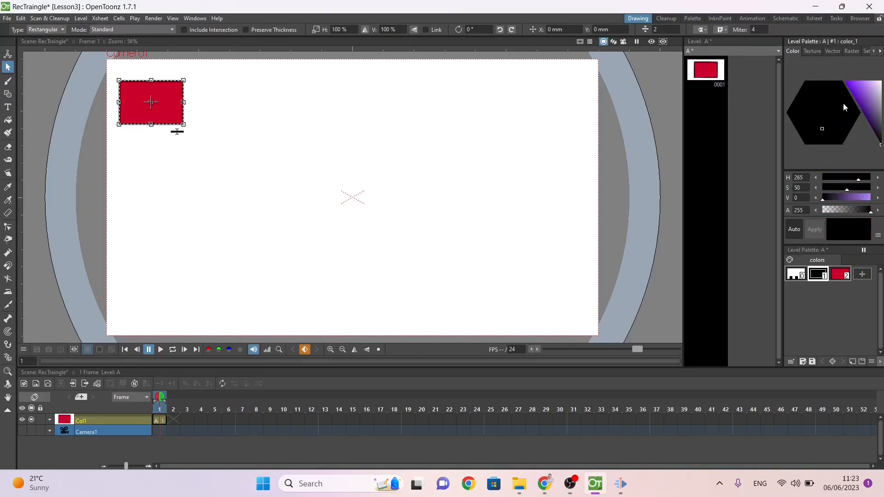
left_click_drag(856, 87, 844, 81)
left_click_drag(814, 140, 795, 192)
left_click(38, 83)
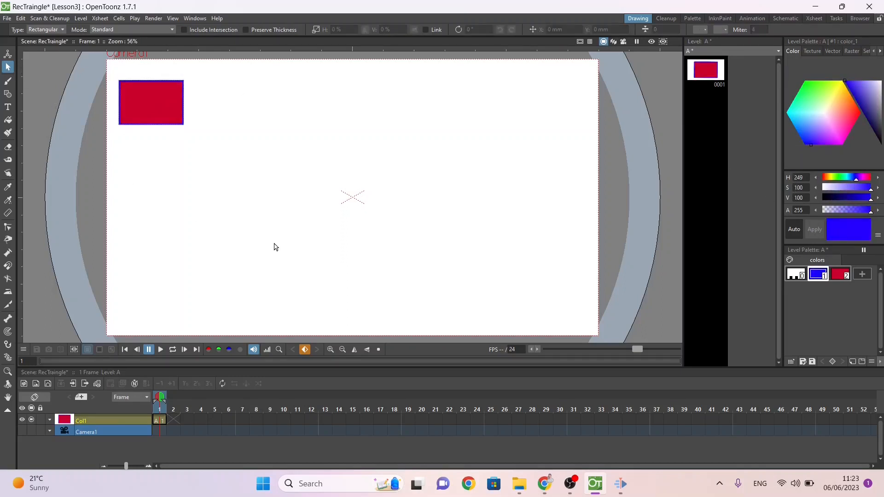
Step: Duplicate the frame 1 drawing into frame 2 and delete the rectangle from drawing 0002
left_click(157, 420)
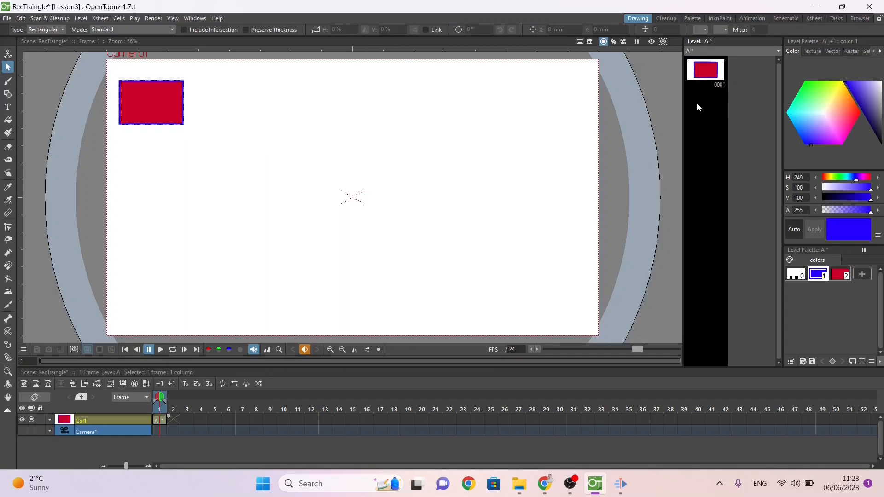
key("d")
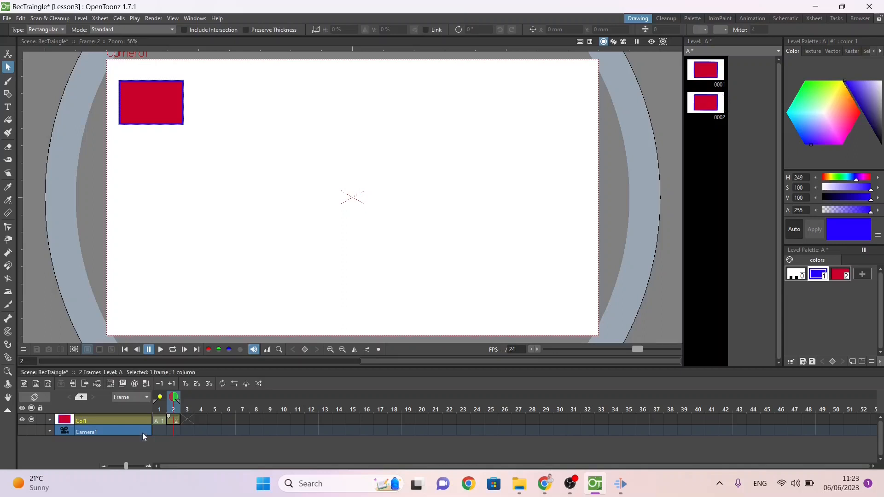
left_click(709, 107)
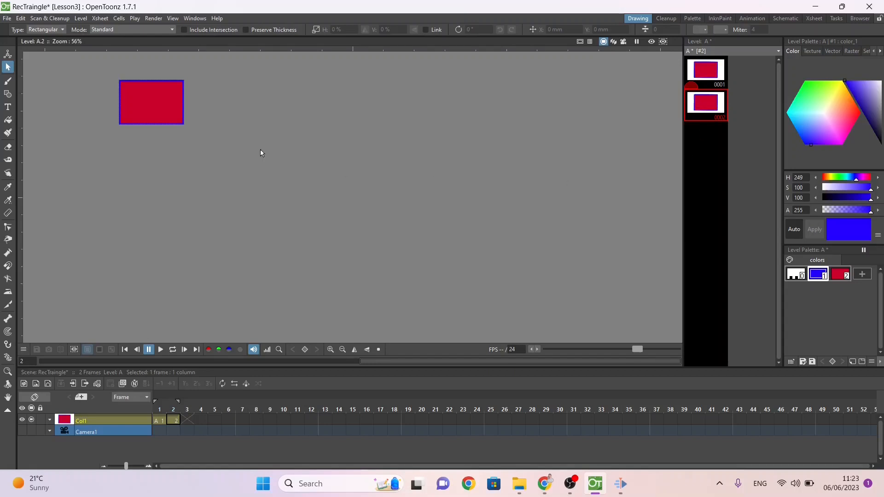
left_click_drag(218, 145, 95, 65)
key("Delete")
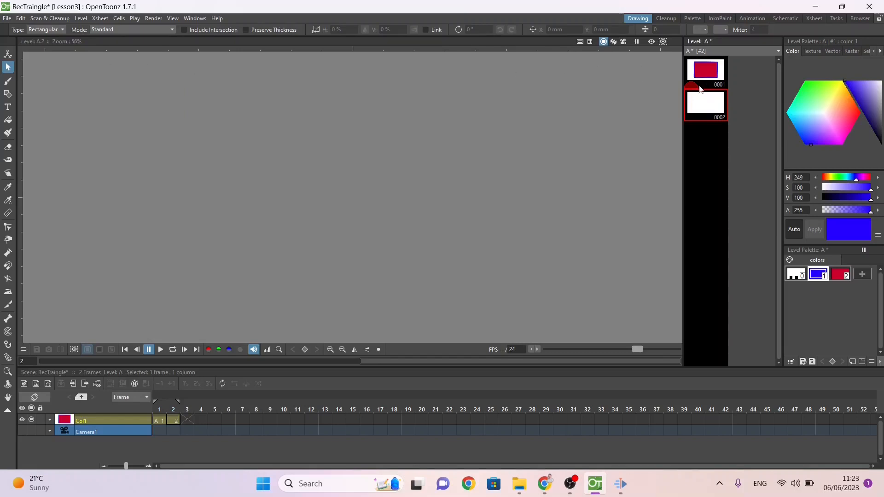
Step: Turn on the onion skin for drawing 0001 and set the Geometric tool's shape to Circle
left_click(691, 72)
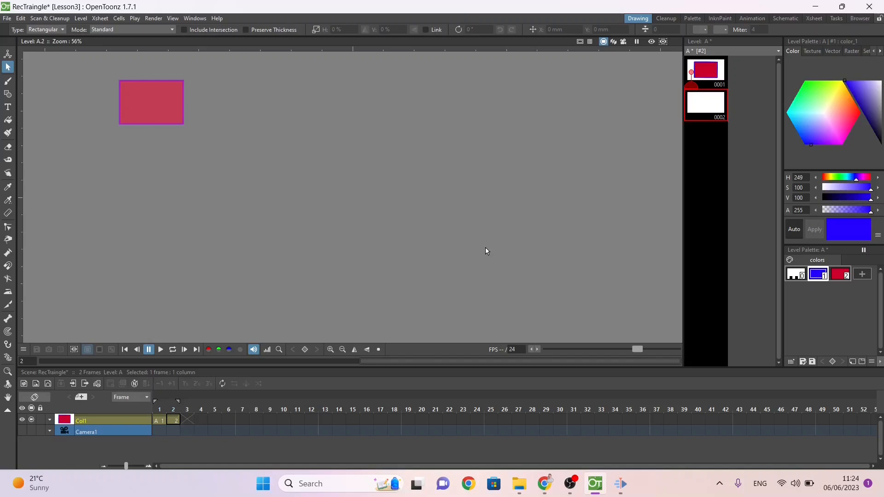
left_click(8, 94)
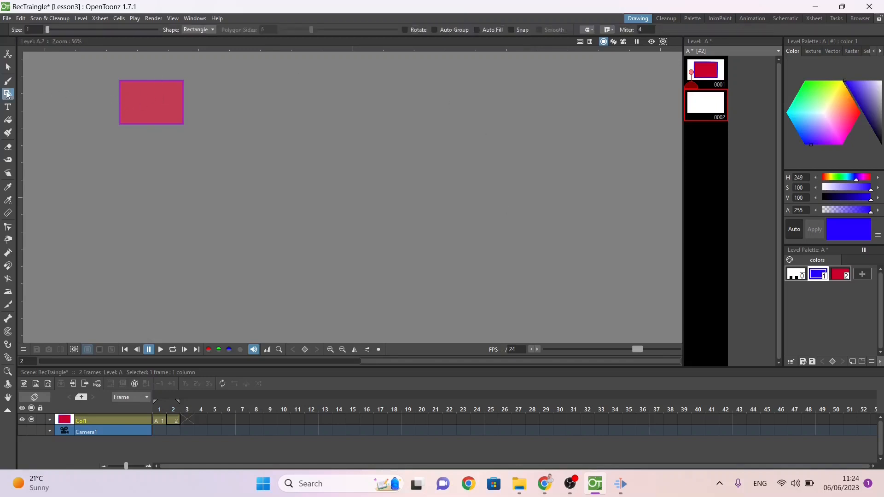
left_click(208, 29)
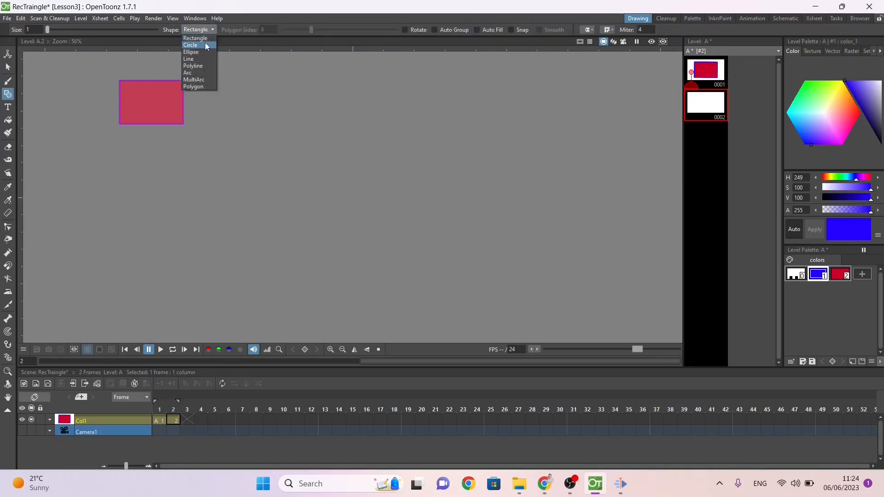
left_click(205, 45)
Step: Undo a trial blue circle on drawing 0002 and add a bright green style to the level palette
left_click_drag(136, 81, 152, 96)
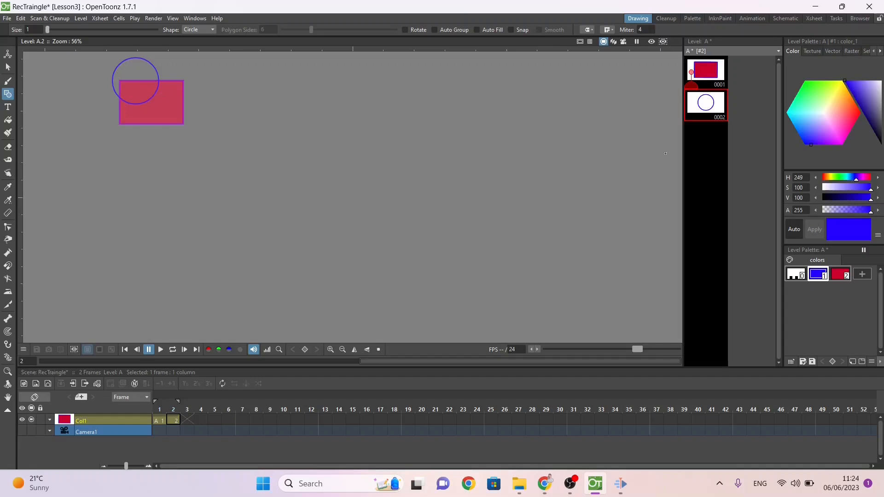
key("ctrl+z")
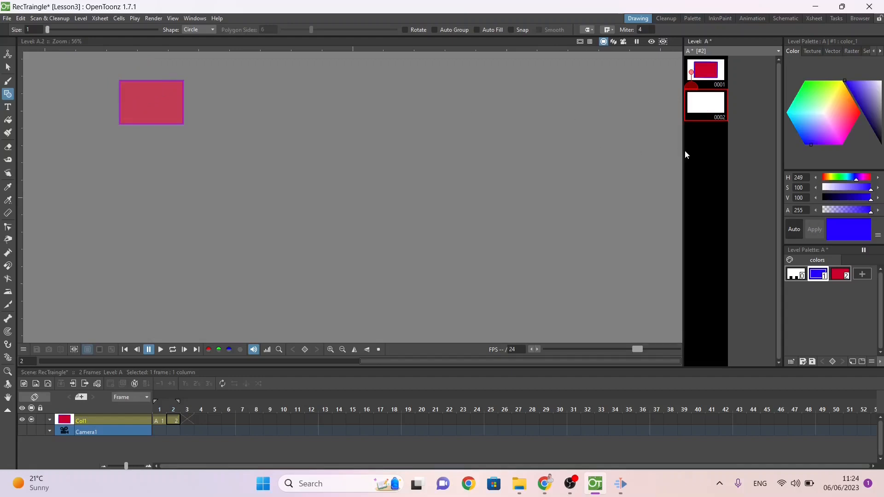
left_click(867, 276)
left_click(838, 114)
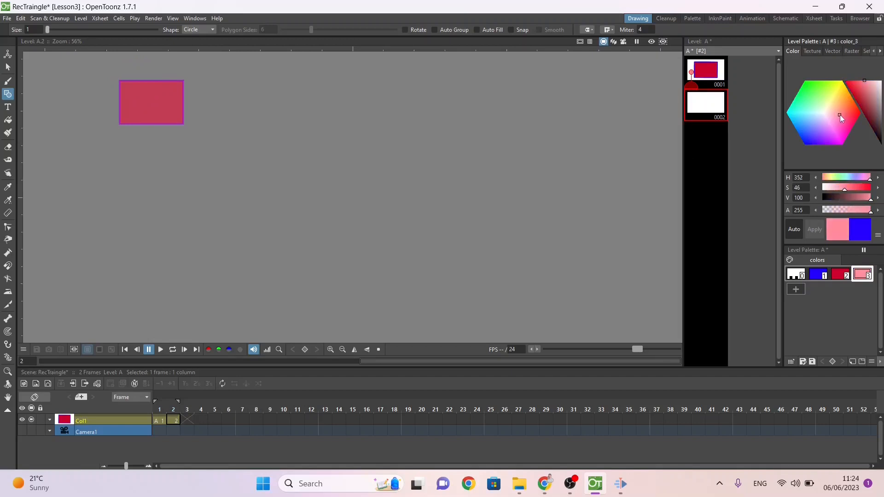
left_click(837, 96)
left_click_drag(837, 95, 799, 76)
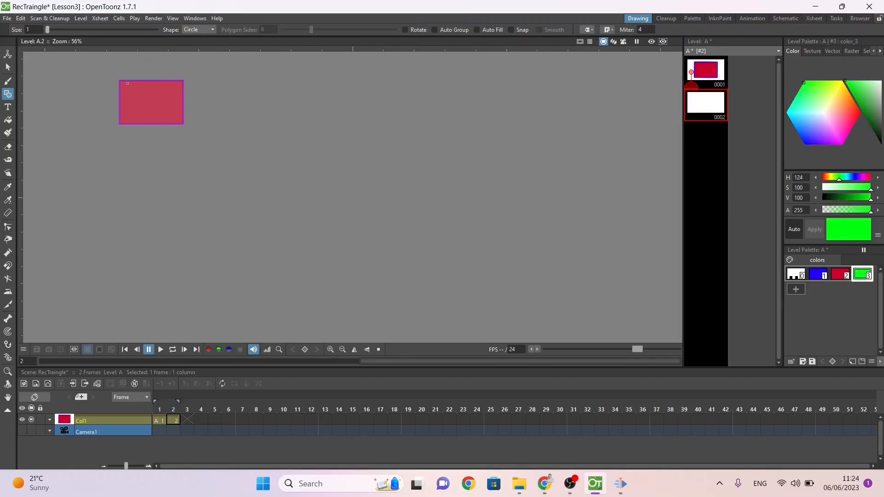
Step: Draw a green circle on drawing 0002 and move it to the centre of the onion-skinned rectangle
mouse_move(128, 83)
left_mouse_down()
mouse_move(152, 109)
mouse_move(116, 91)
left_mouse_up()
key("s")
left_click(115, 68)
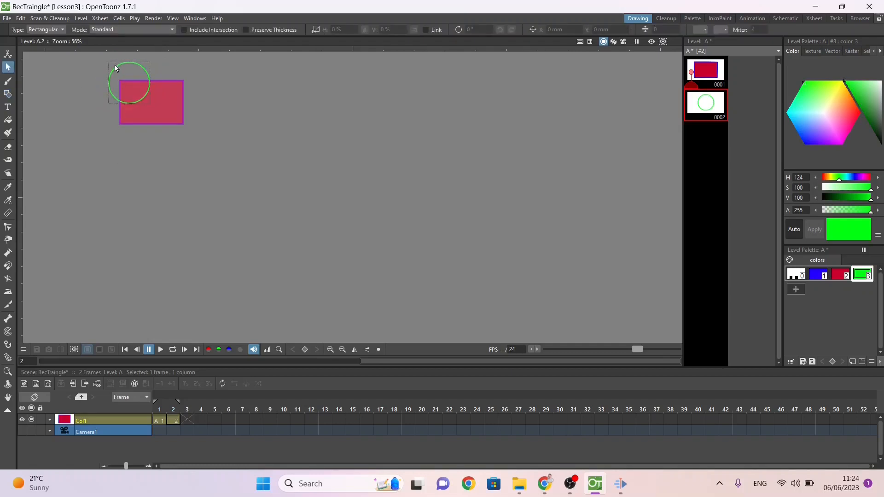
left_click_drag(113, 72, 134, 90)
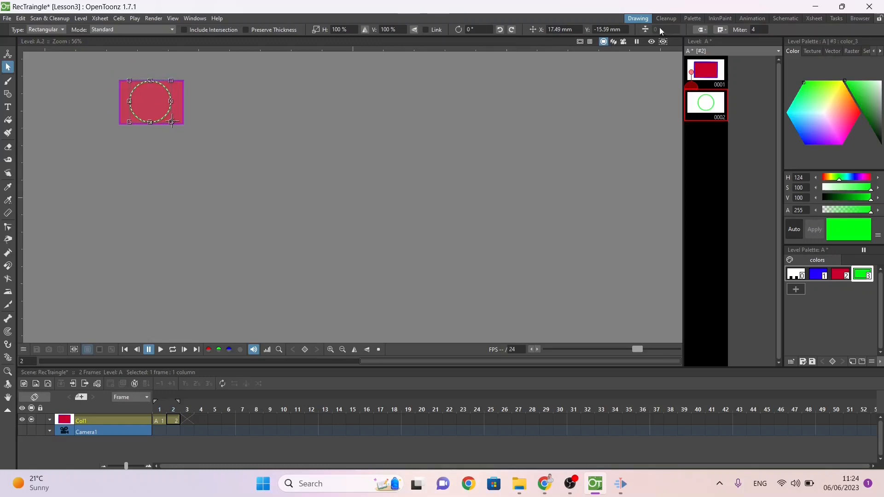
Step: Set the green circle's outline thickness to 3
left_click(152, 134)
left_click(162, 119)
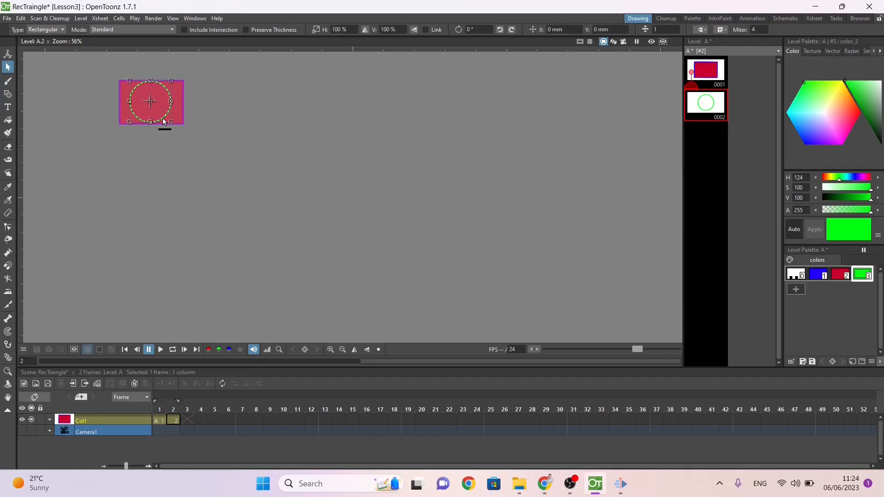
left_click(670, 28)
type("s")
key("BackSpace")
type("3")
key("Return")
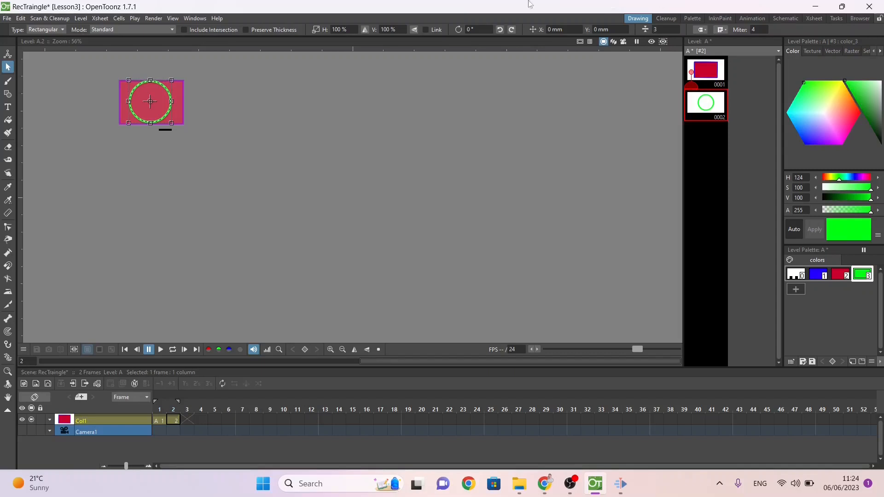
Step: Add a magenta style to the level palette and fill the circle on drawing 0002 with it
left_click(796, 290)
left_click(838, 141)
left_click(839, 145)
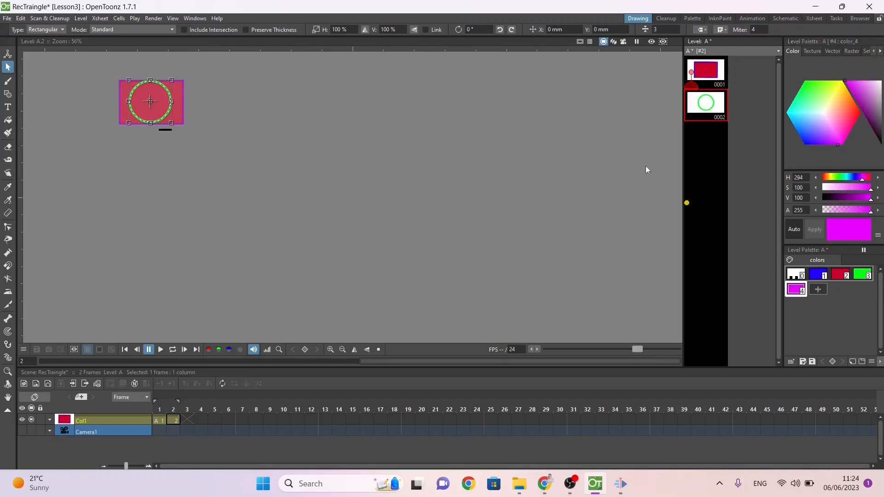
left_click(8, 119)
left_click(147, 90)
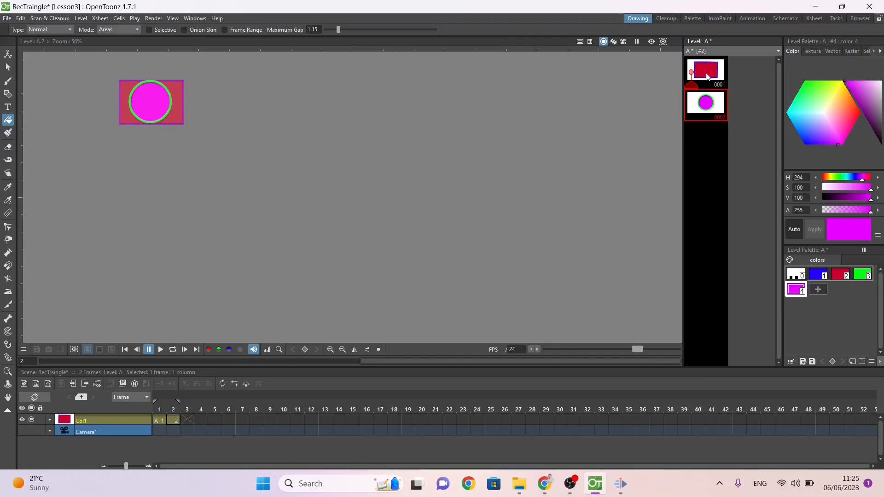
Step: Try to insert an empty drawing before the rectangle drawing in the level strip, and undo the trial changes
right_click(703, 86)
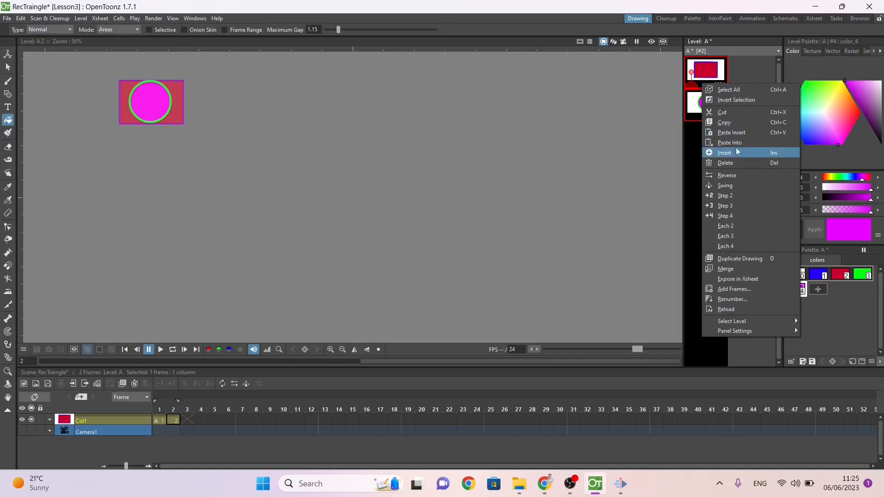
left_click(724, 152)
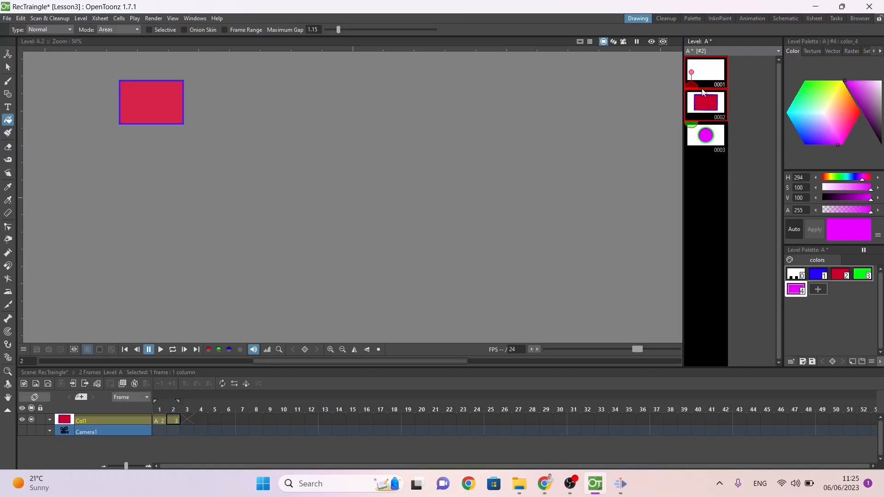
key("ctrl+z")
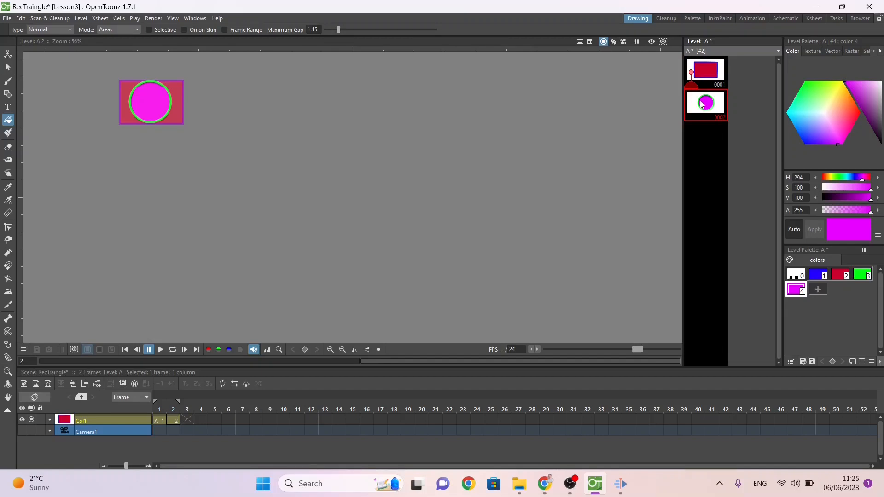
key("Delete")
key("ctrl+z")
Step: Insert six empty drawings between the rectangle drawing and the circle drawing in the level strip
key("Insert")
key("Insert")
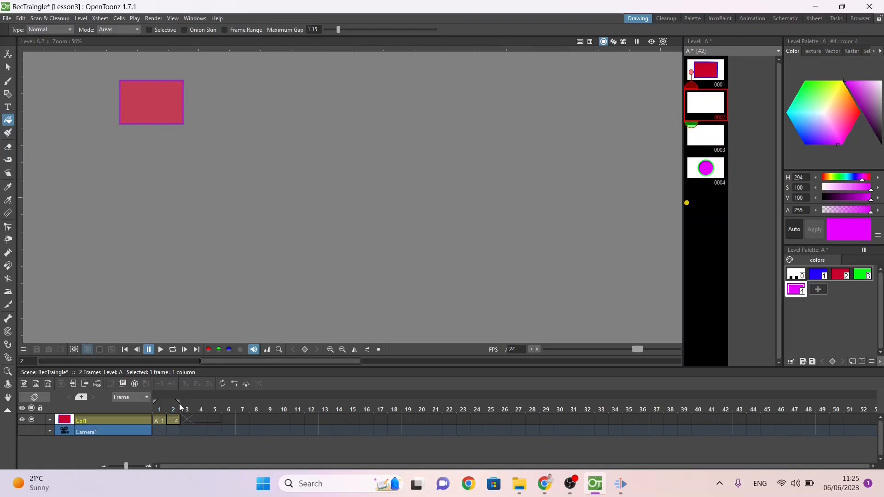
key("Insert")
key("Insert")
key("Insert")
key("Insert")
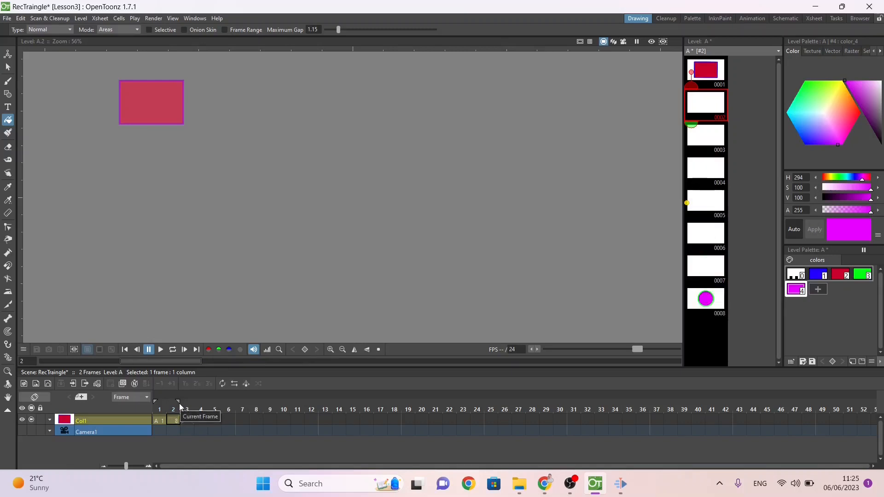
Step: Assign drawing 1 to frame 2 of Col1 and return to frame 1
left_click(176, 422)
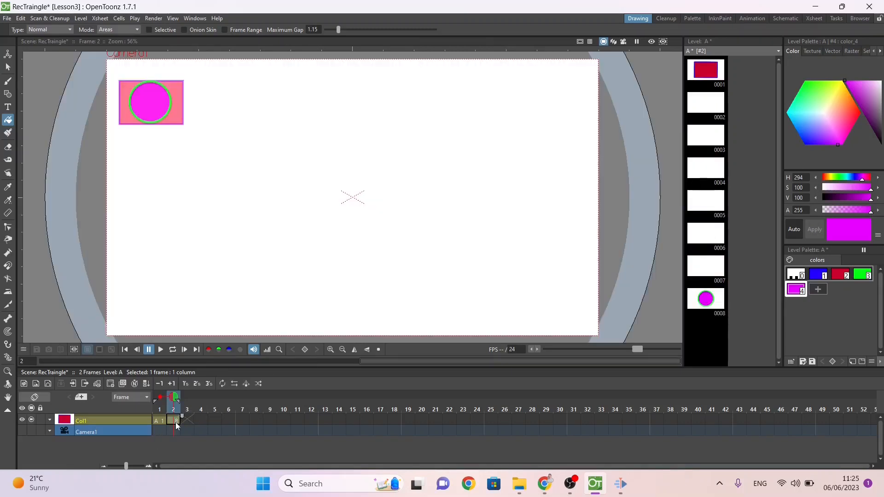
type("1")
key("Return")
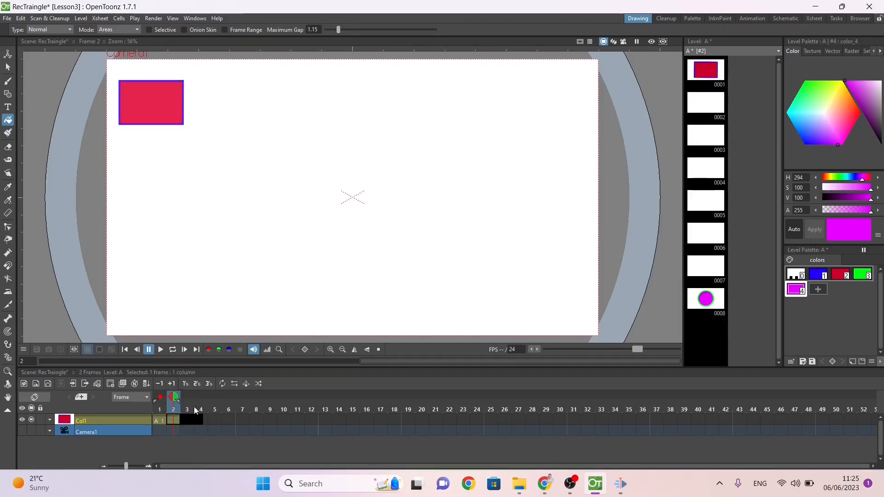
mouse_move(174, 398)
left_mouse_down()
mouse_move(190, 396)
mouse_move(152, 394)
mouse_move(175, 396)
left_mouse_up()
left_click_drag(174, 397, 156, 397)
Step: Try drawings 2 and 8 in frame 1 of Col1
double_click(167, 420)
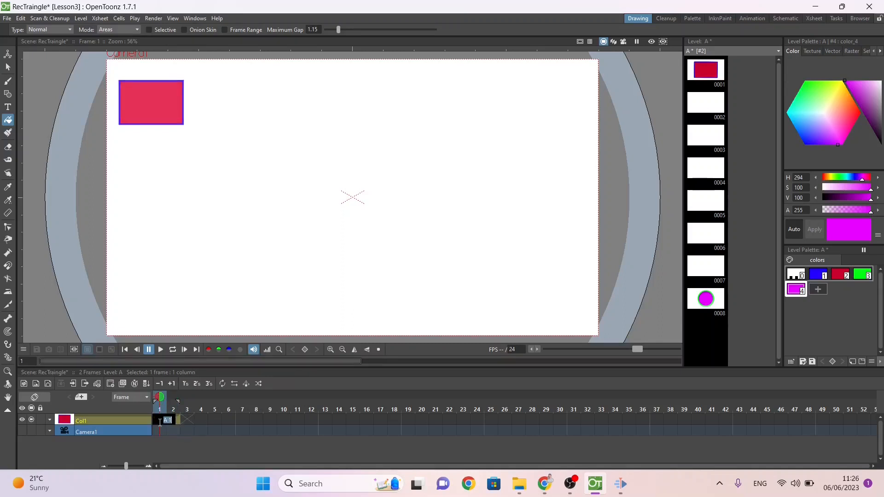
type("2")
key("Return")
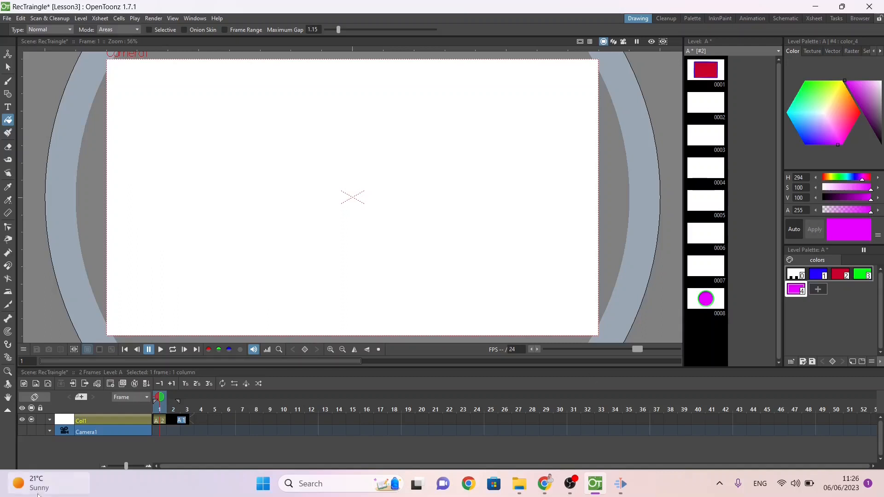
left_click(155, 420)
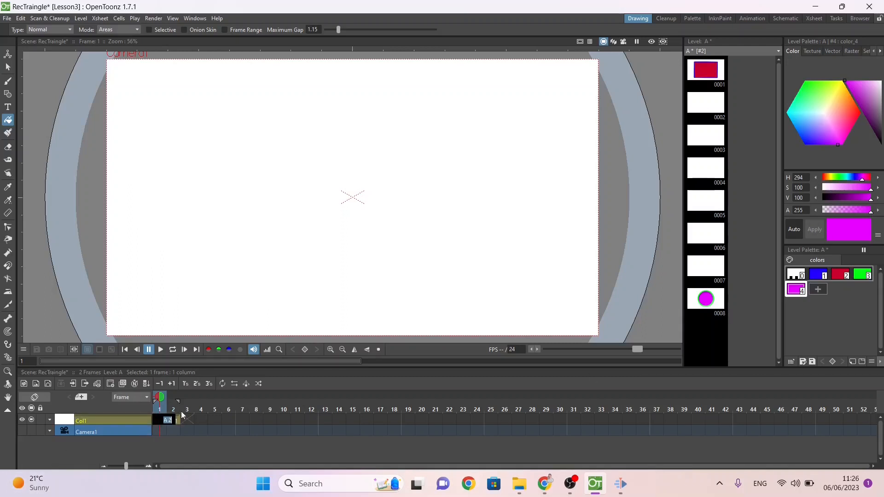
type("8")
key("Return")
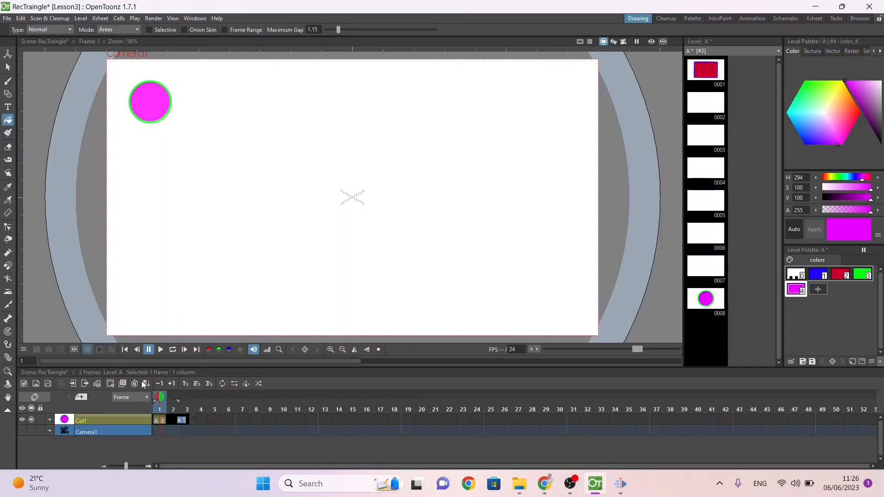
Step: Assign drawing 1 to frame 1 and drawing 2 to frame 2 of Col1
double_click(156, 422)
type("1")
key("Return")
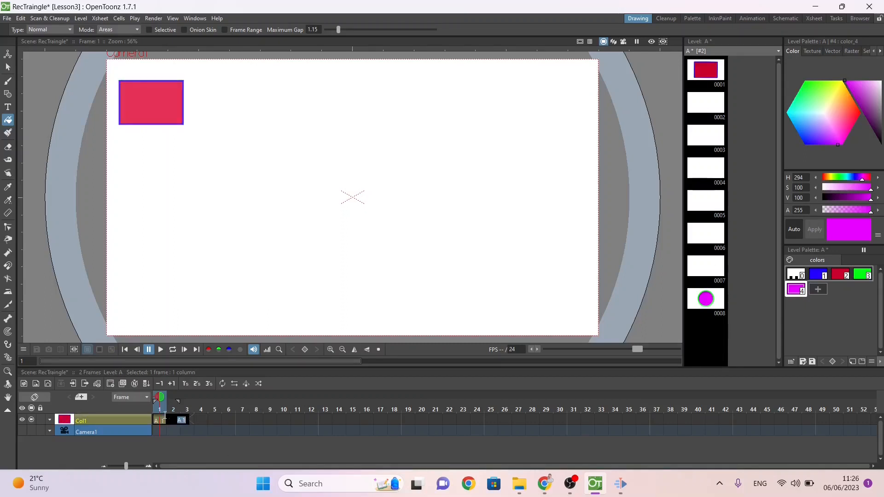
key("Return")
Step: Auto-inbetween drawings 0001 to 0008, choosing the interpolation type, to morph the rectangle into the circle
left_click(703, 312)
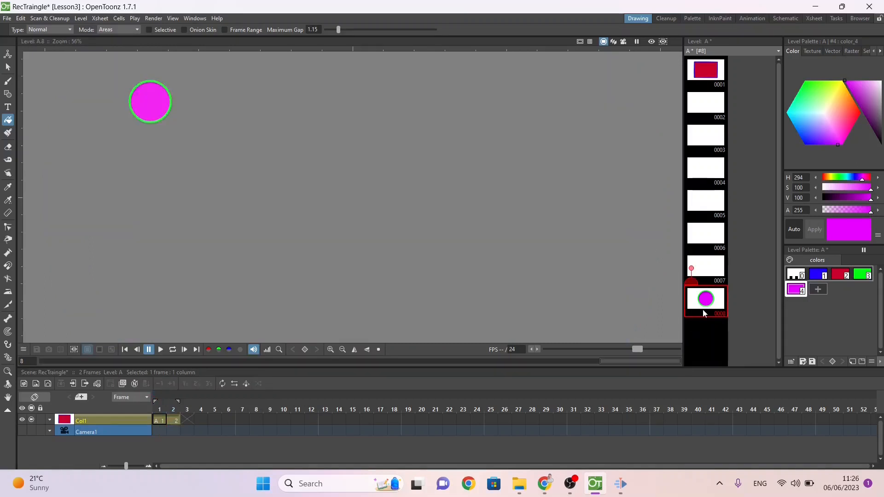
left_click(714, 75)
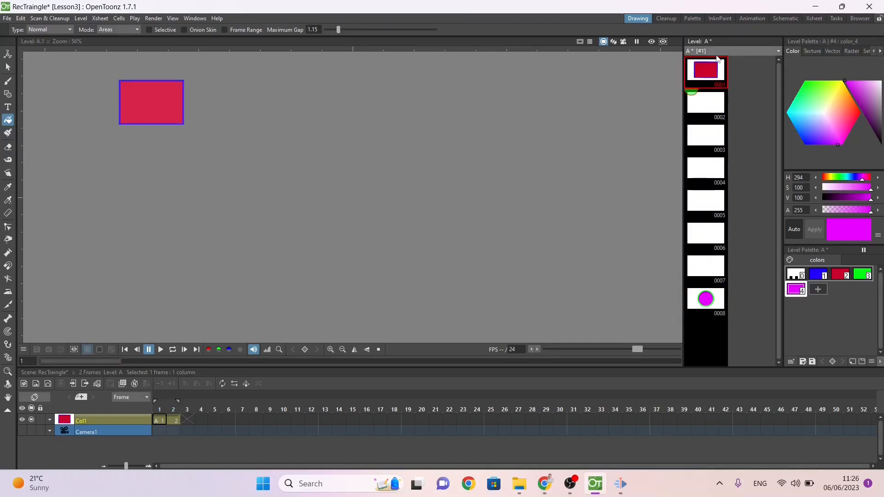
left_click(702, 302)
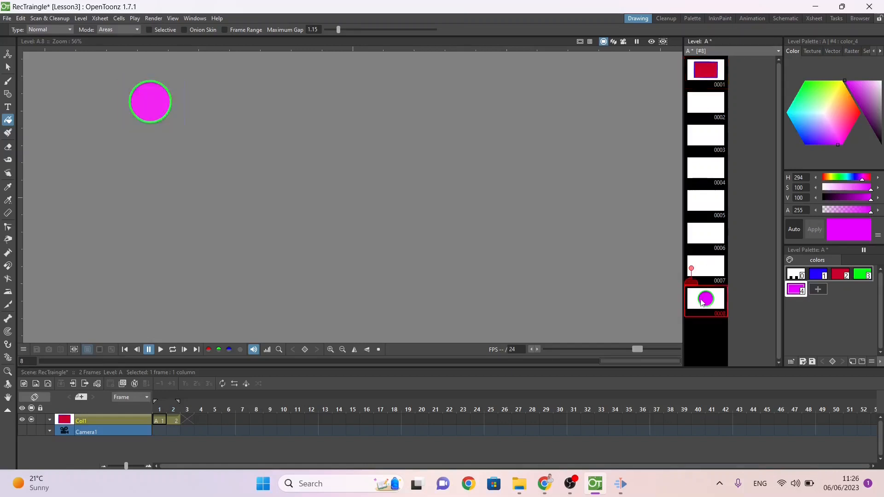
left_click(707, 70, "shift")
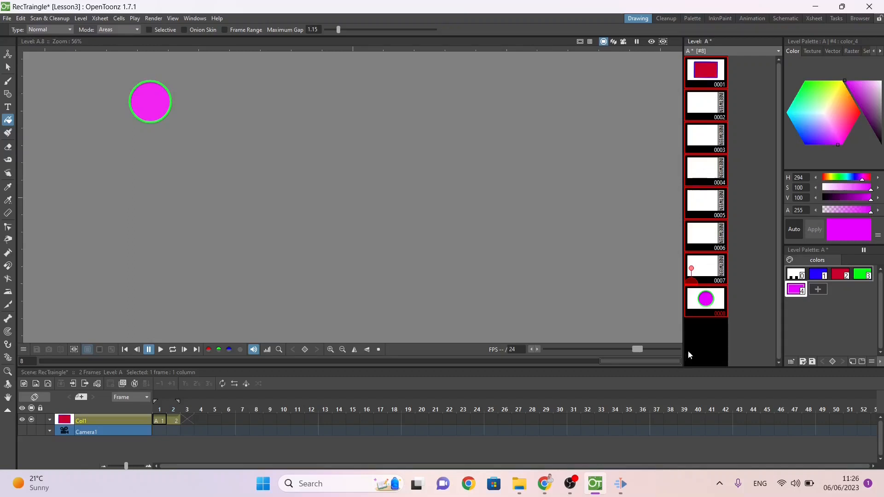
left_click(706, 305)
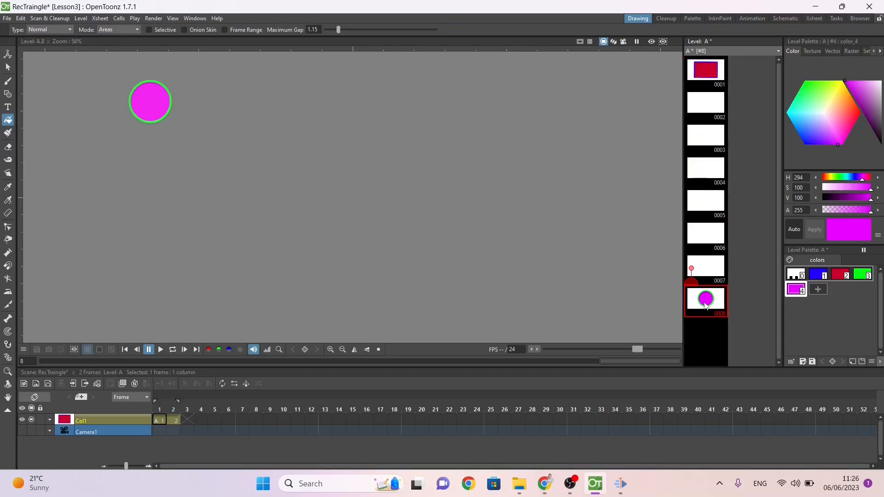
left_click(702, 75, "shift")
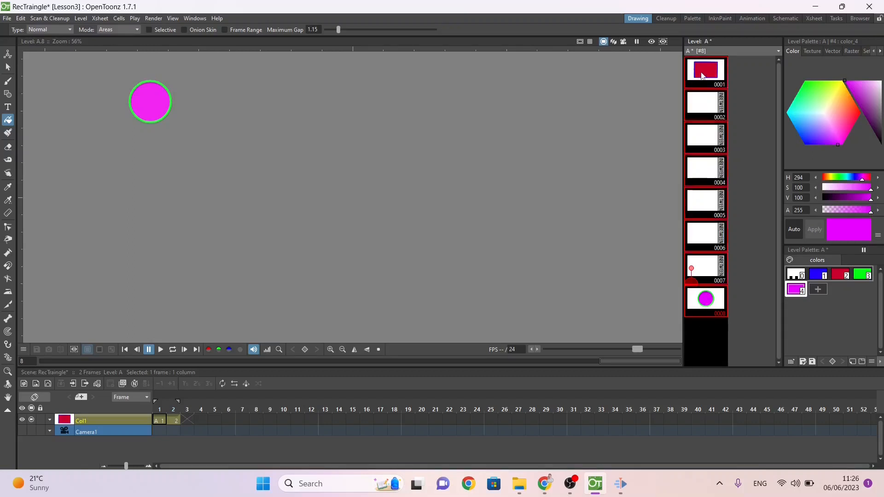
left_click(722, 104)
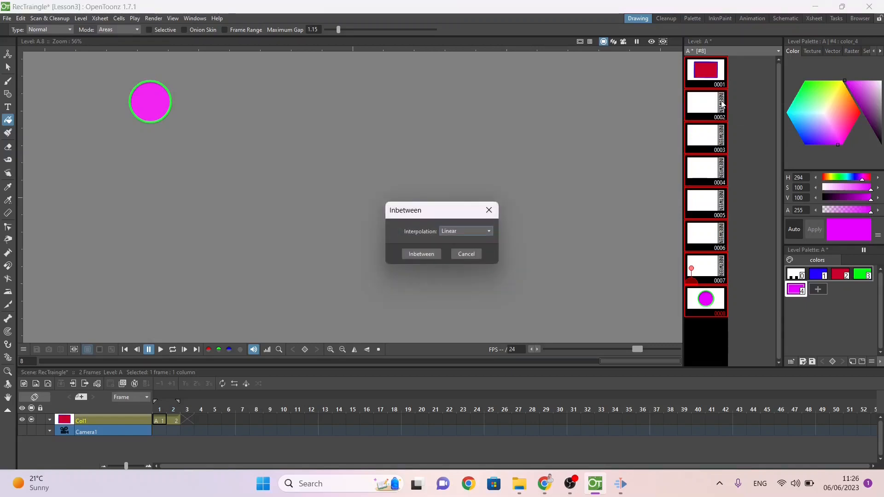
left_click(445, 232)
left_click(462, 260)
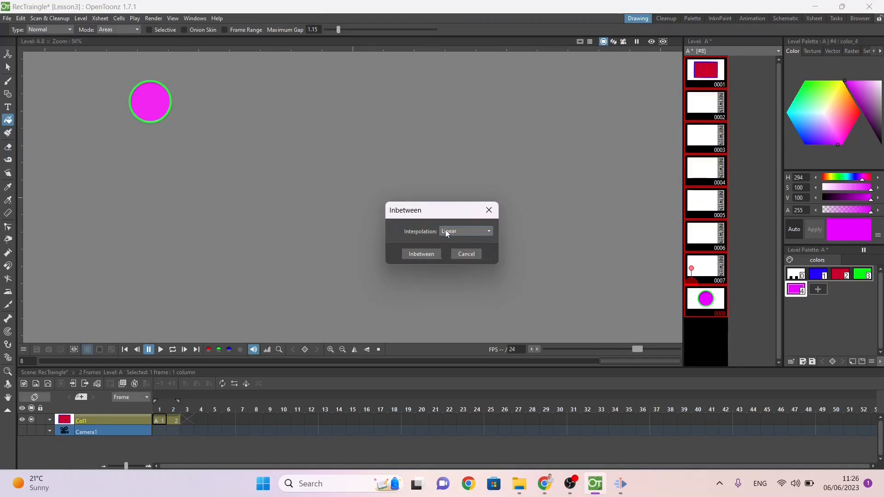
left_click(419, 254)
Step: Review drawings 0001 to 0007 one by one to check how the rectangle morphs towards the circle
left_click(706, 70)
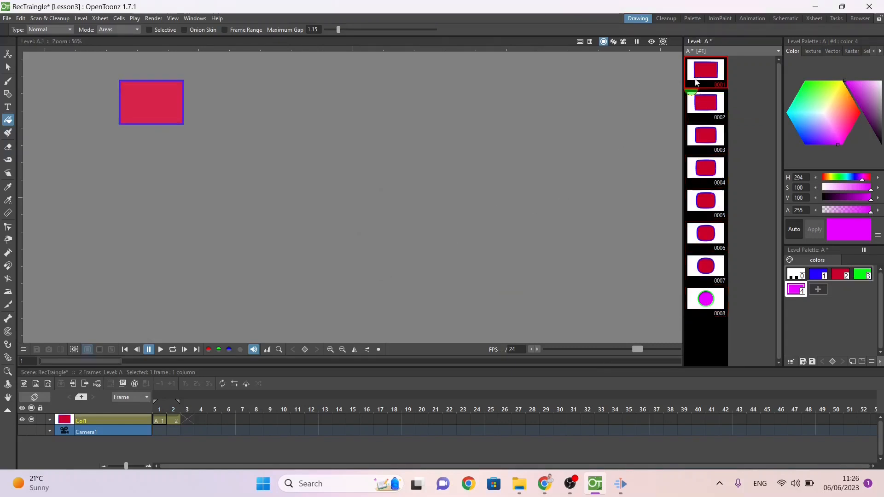
left_click(702, 113)
left_click(704, 139)
left_click(703, 174)
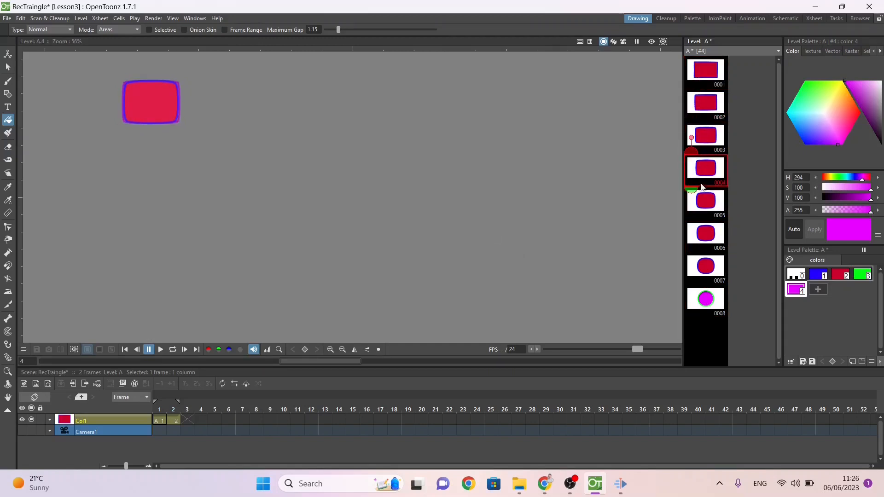
left_click(702, 193)
left_click(696, 236)
left_click(699, 266)
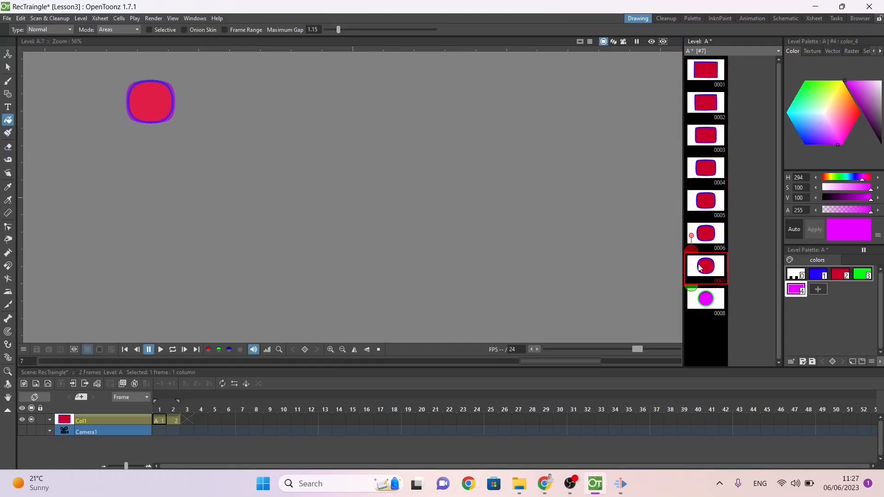
Step: Compare the circle in drawing 0008 with onion-skinned drawings 0001 to 0007, stepping back through the inbetweens to drawing 0003
left_click(701, 297)
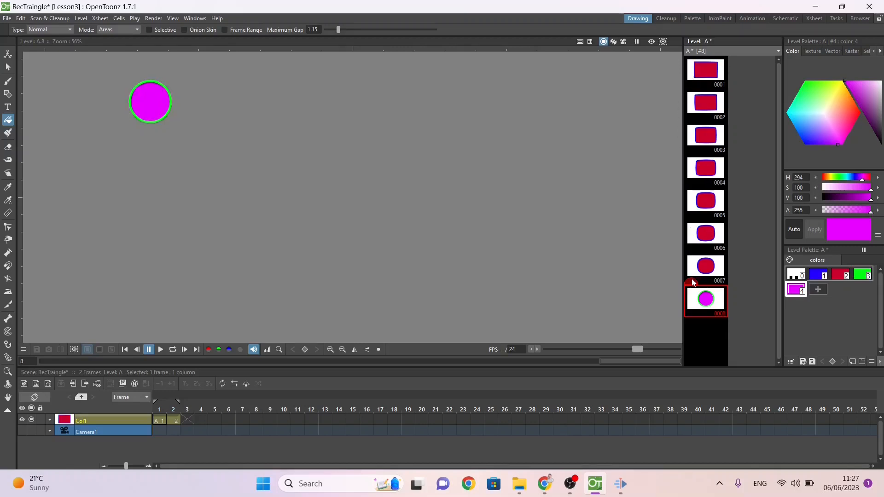
left_click_drag(691, 268, 691, 72)
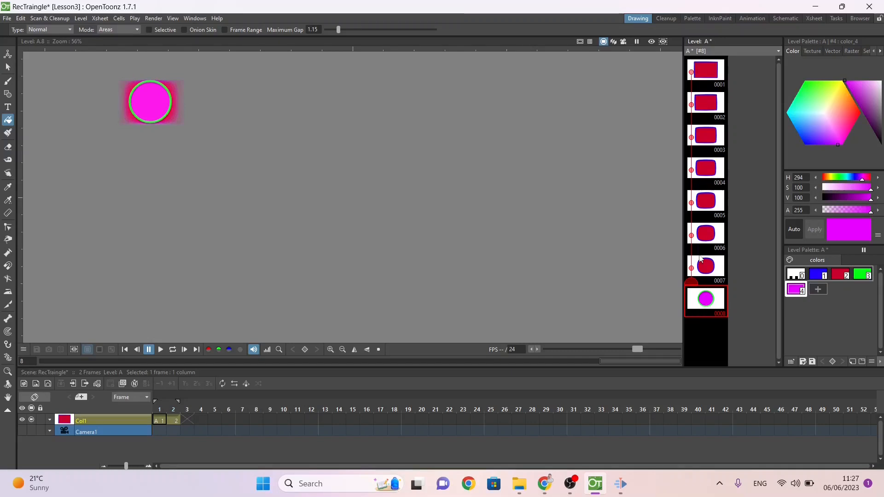
left_click(703, 234)
left_click(703, 167)
left_click(707, 136)
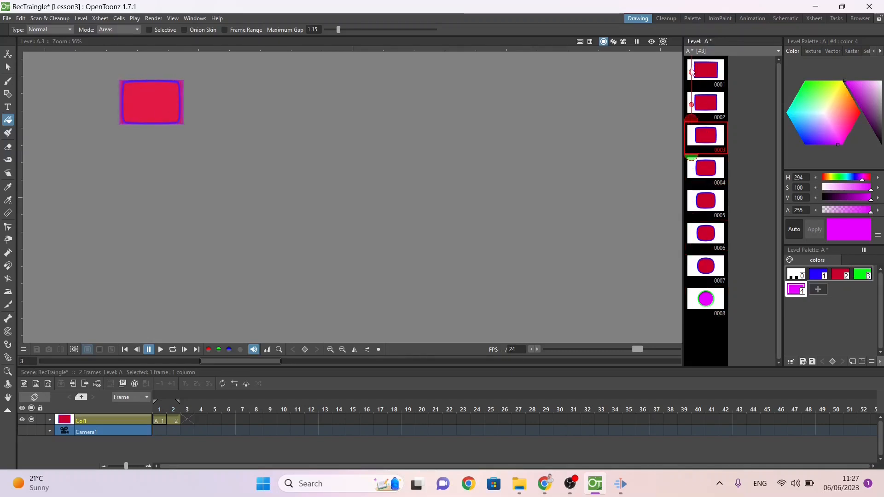
Step: Clear the relative onion skins of the earlier drawings, return to drawing 0001 and save level A
left_click_drag(691, 72, 696, 120)
left_click(705, 299)
left_click(691, 104)
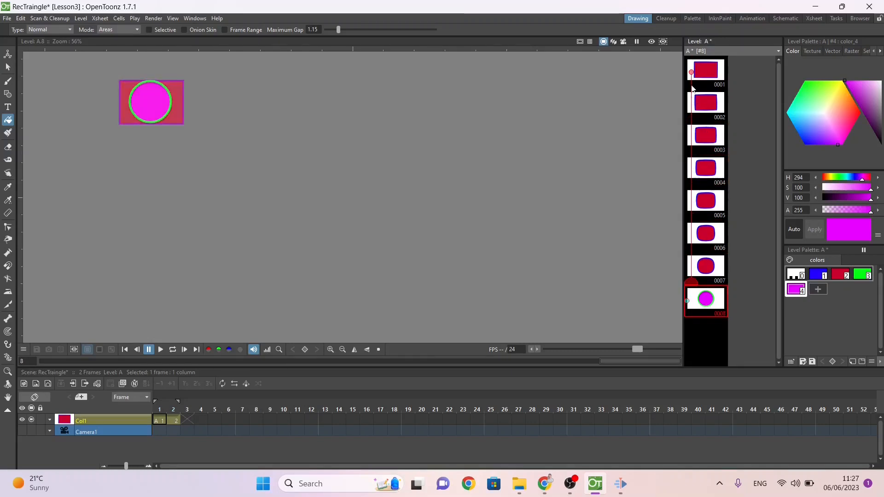
left_click(691, 71)
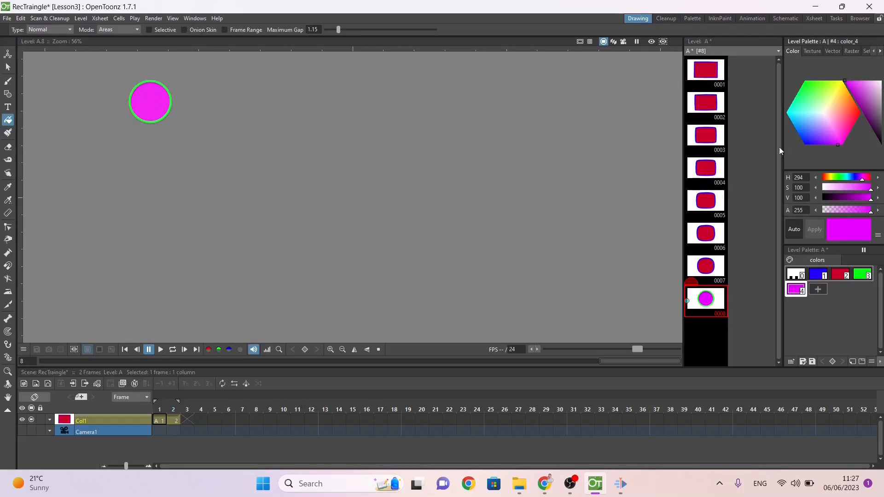
left_click(721, 76)
key("ctrl+s")
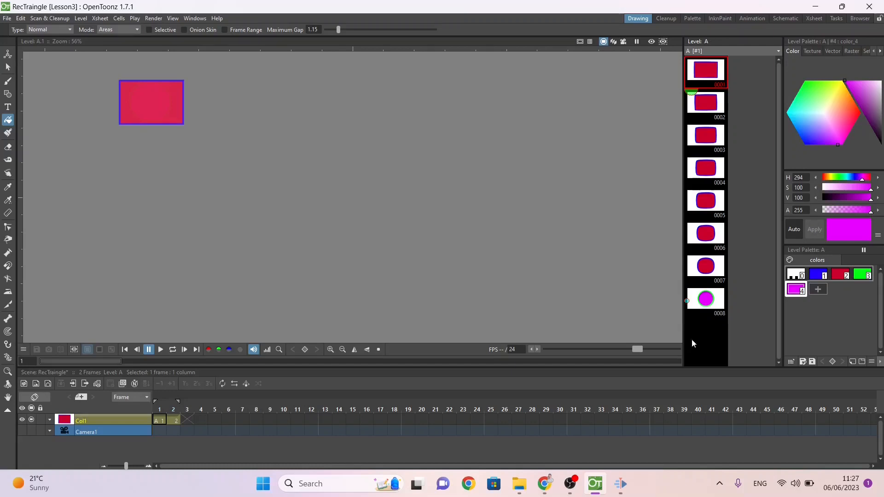
Step: Expose drawings 0001 to 0008 in the Xsheet and scrub through the frames to preview the morph
left_click(708, 311)
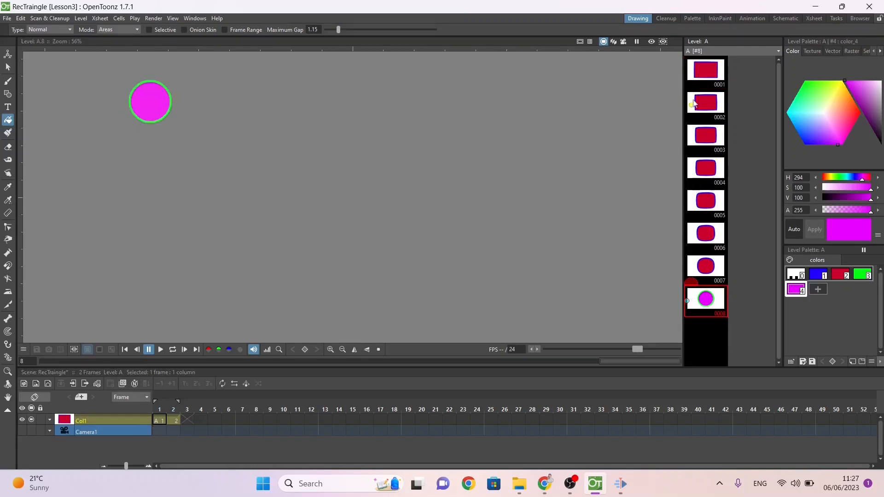
left_click(703, 69, "shift")
right_click(702, 69)
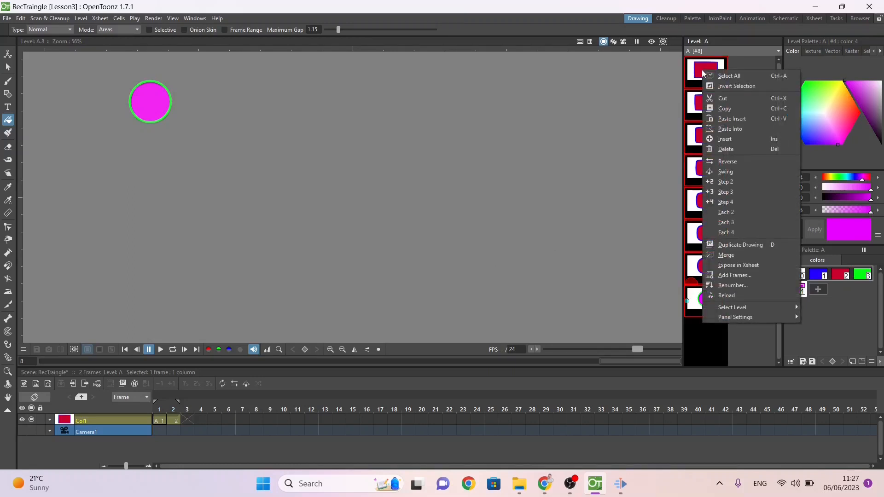
left_click(729, 269)
left_click(162, 403)
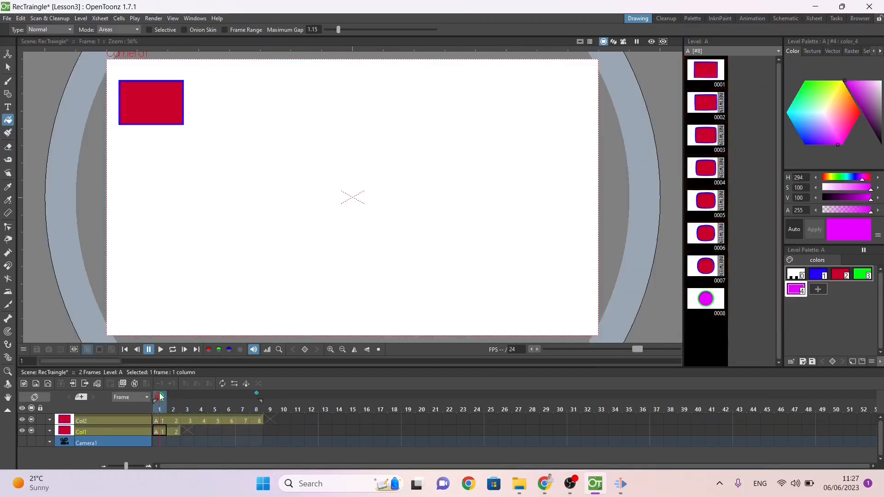
left_click(206, 404)
mouse_move(206, 404)
left_mouse_down()
mouse_move(280, 410)
mouse_move(174, 405)
mouse_move(254, 397)
mouse_move(229, 400)
mouse_move(262, 402)
mouse_move(149, 402)
left_mouse_up()
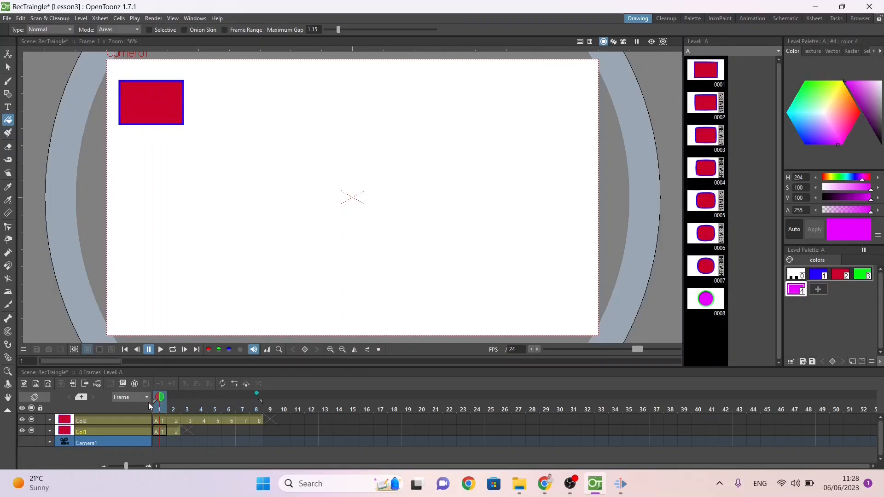
left_click(162, 424)
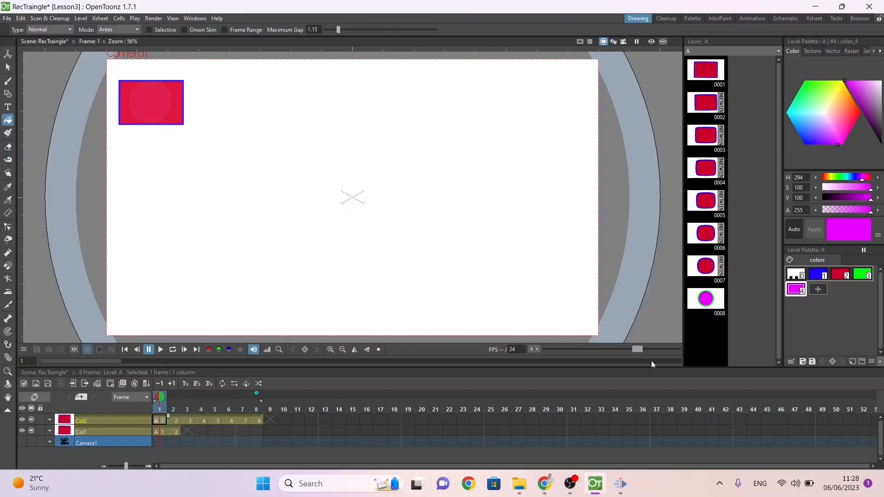
Step: Undo the exposure, inbetweening, inserted frames and the magenta, green-outlined circle until drawing 0002 holds the rectangle again
left_click(704, 304)
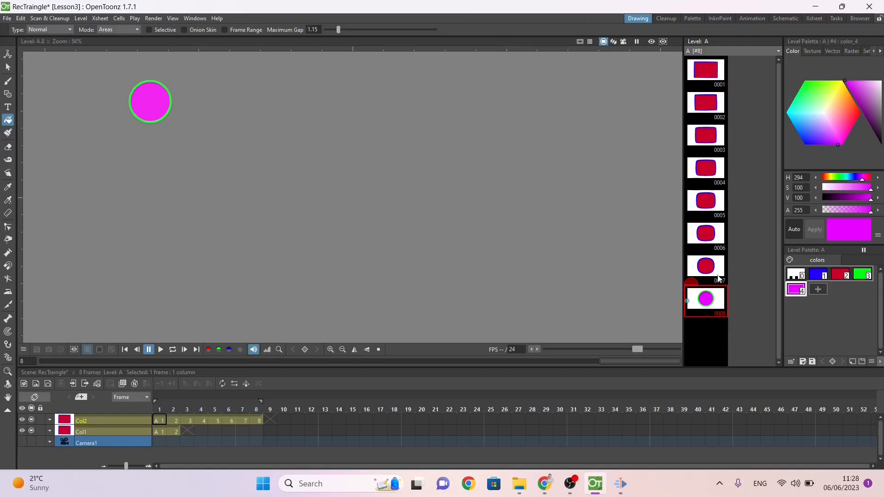
key("ctrl+z")
key("ctrl+z")
key("ctrl+z")
key("ctrl+z")
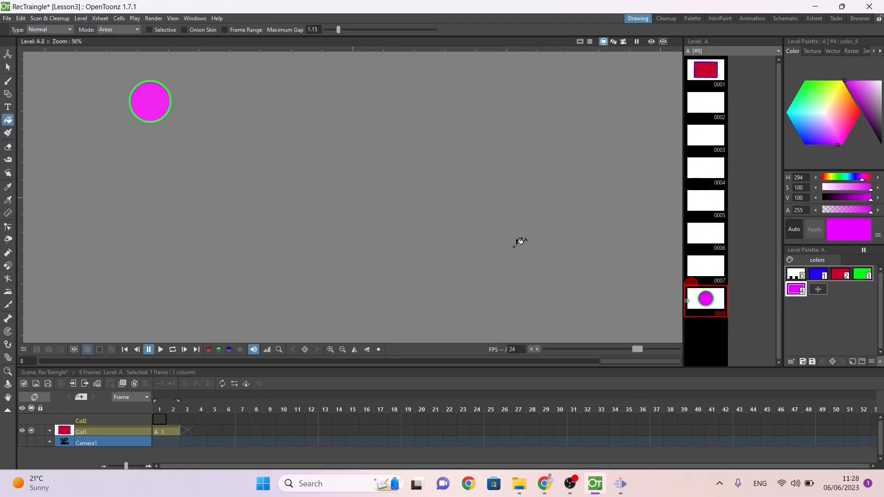
key("ctrl+z")
key("ctrl+z")
key("ctrl+z")
key("ctrl+z")
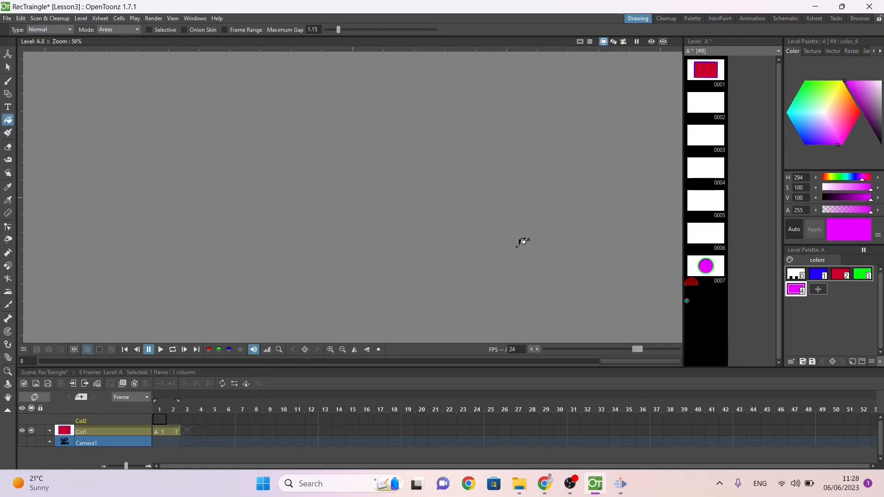
key("ctrl+z")
key("ctrl+z")
key("ctrl+z")
key("ctrl+z")
key("ctrl+z")
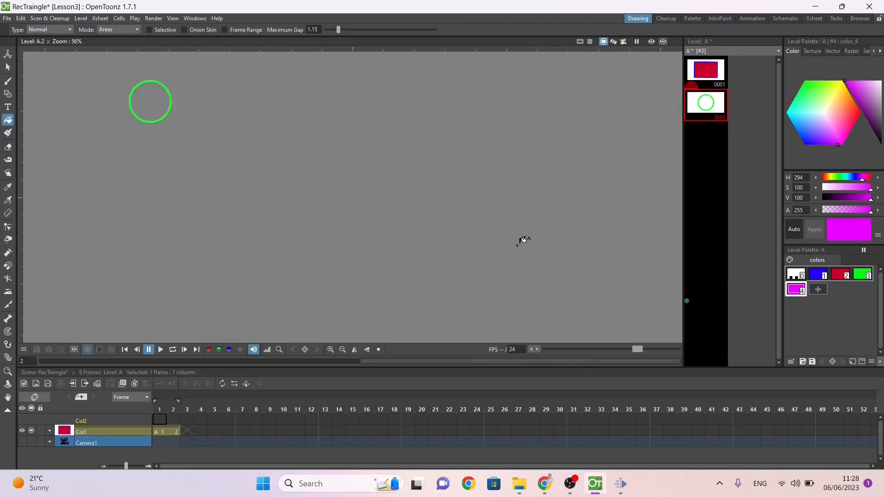
key("ctrl+z")
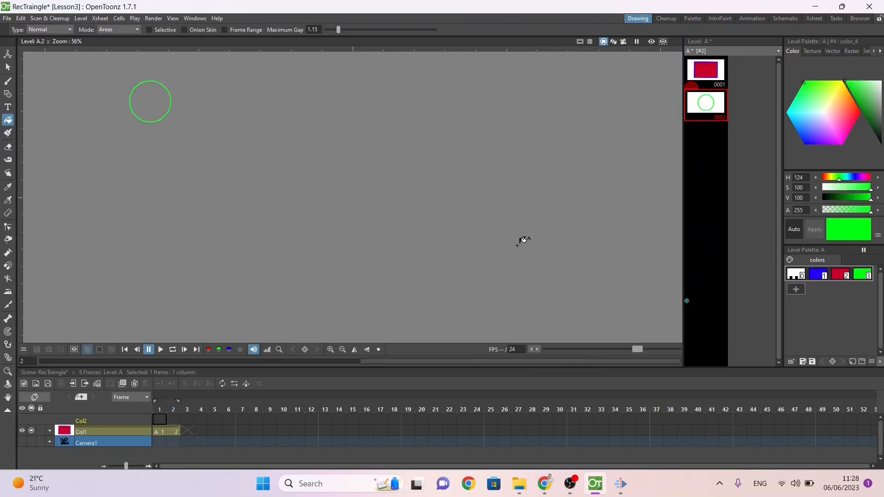
key("ctrl+z")
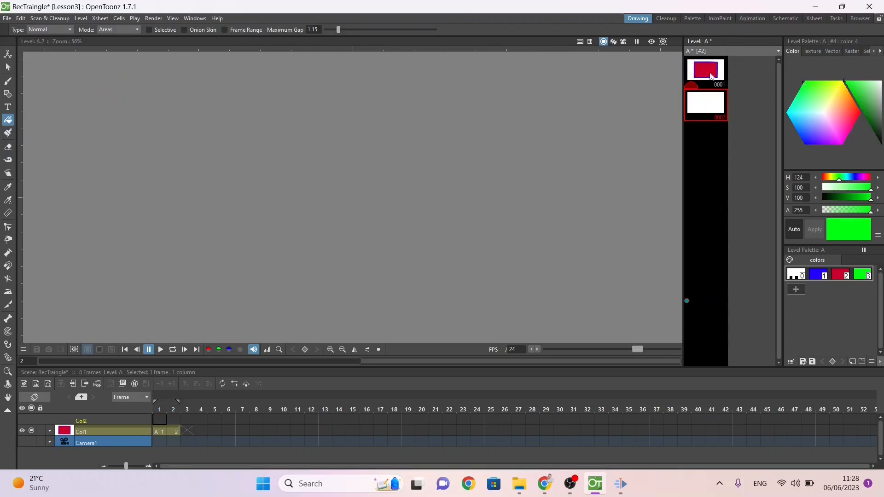
key("ctrl+z")
key("ctrl+z")
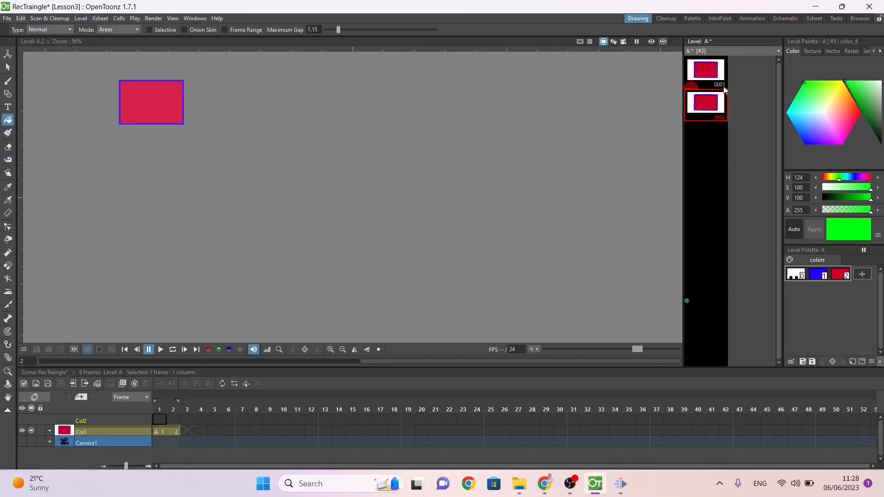
Step: Make blue style 1 the current colour and delete the rectangle from drawing 0002
left_click(8, 67)
left_click(147, 83)
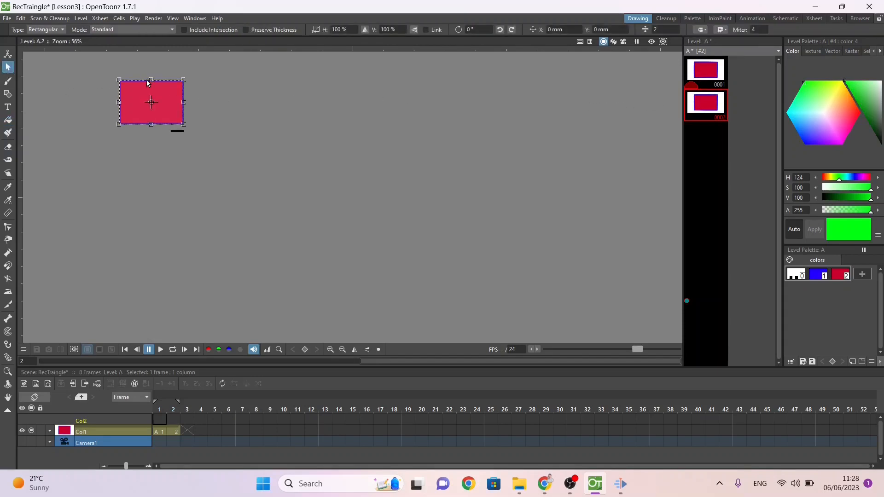
double_click(818, 274)
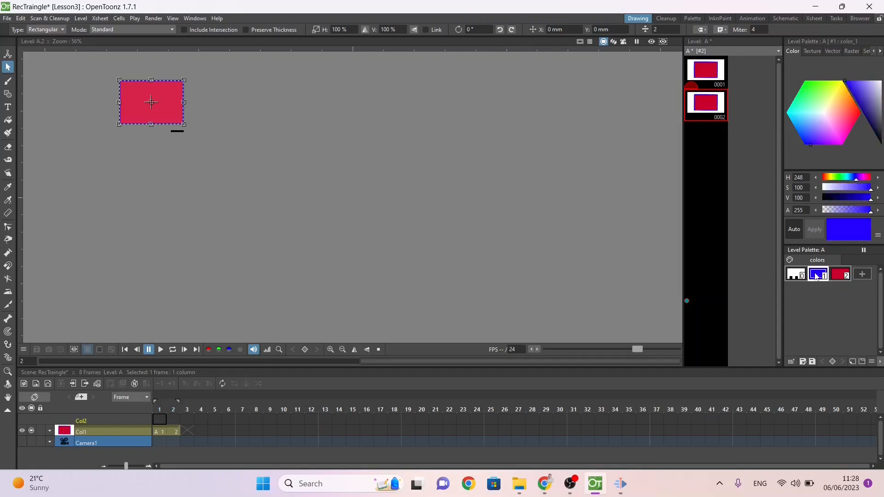
left_click(707, 142)
left_click(8, 95)
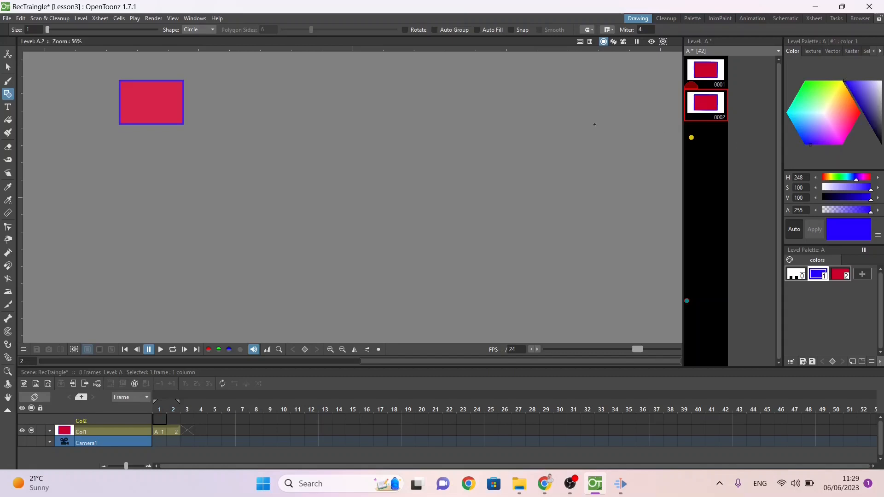
key("s")
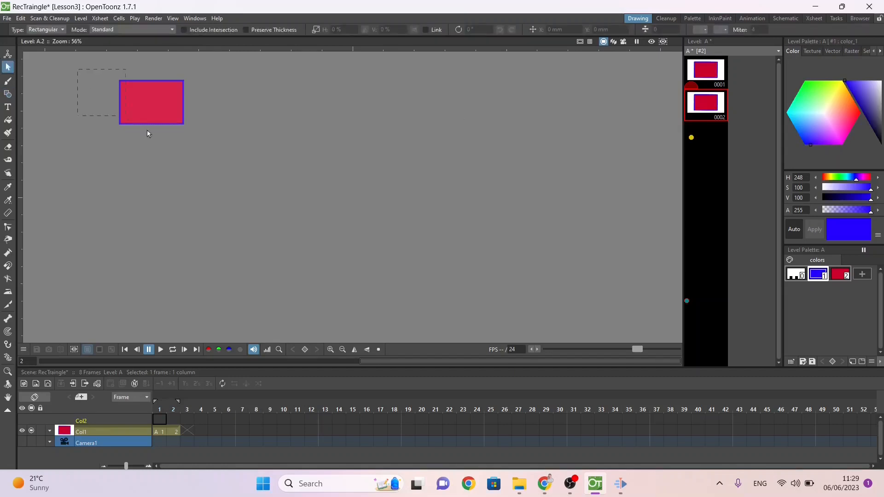
left_click_drag(147, 132, 248, 173)
key("Delete")
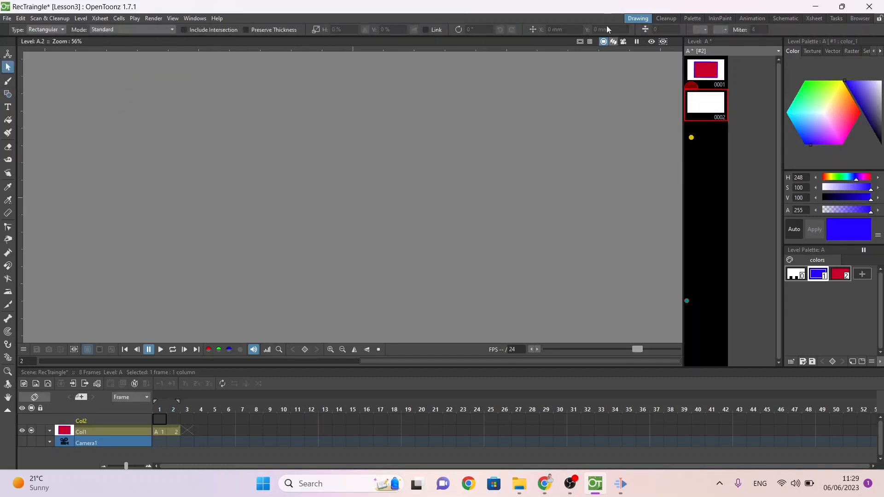
Step: Onion-skin drawing 0001, draw a blue circle over the rectangle's upper-left corner in drawing 0002 and fill it with red style 2
left_click(7, 94)
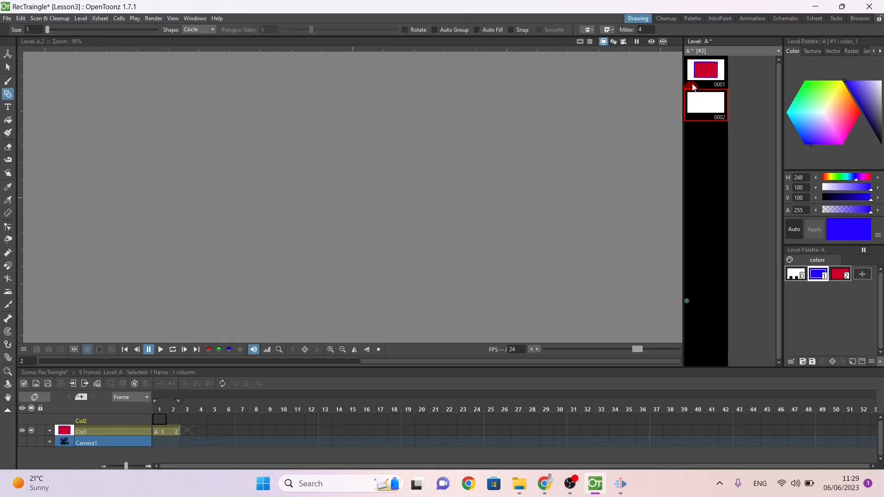
left_click(690, 70)
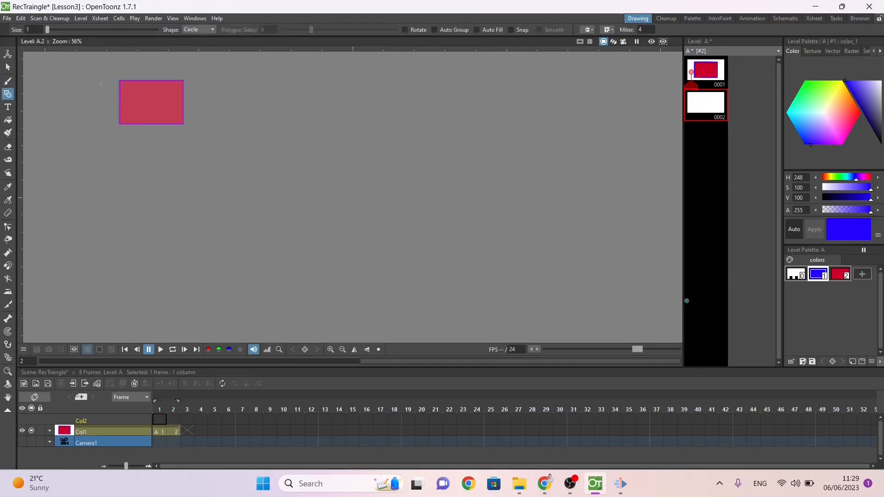
mouse_move(137, 87)
left_mouse_down()
mouse_move(155, 115)
mouse_move(146, 102)
left_mouse_up()
left_click(8, 120)
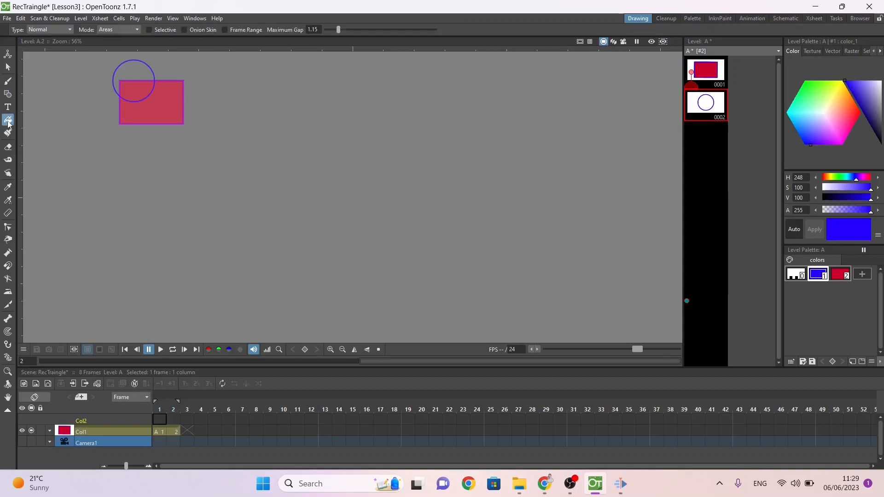
left_click(837, 275)
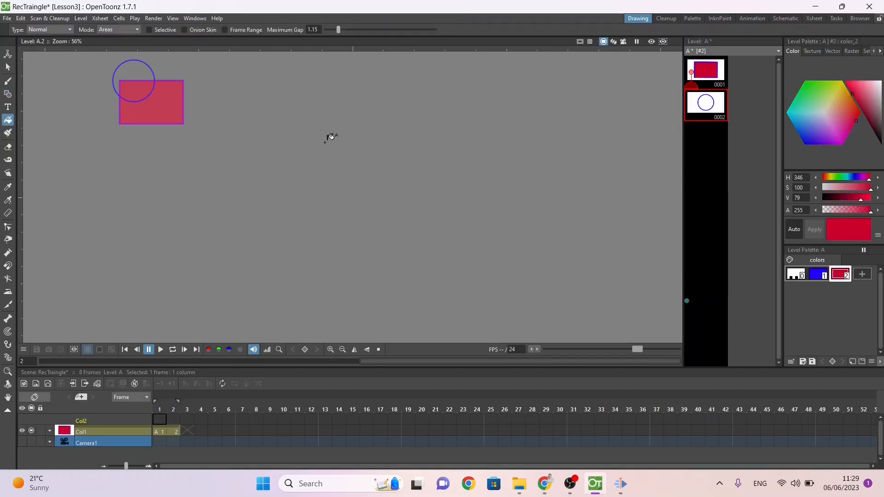
left_click(141, 76)
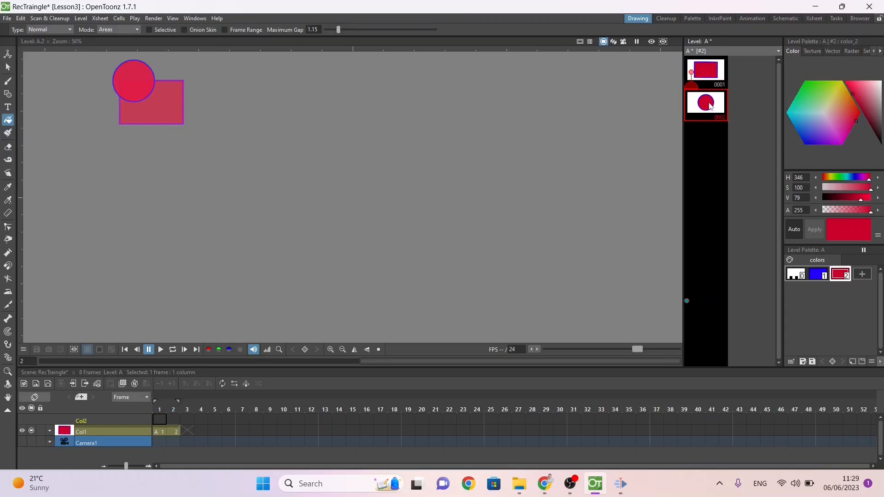
Step: Insert six blank drawings before the circle so that it becomes drawing 0008
key("Insert")
key("Insert")
key("Insert")
key("Insert")
key("Insert")
key("Insert")
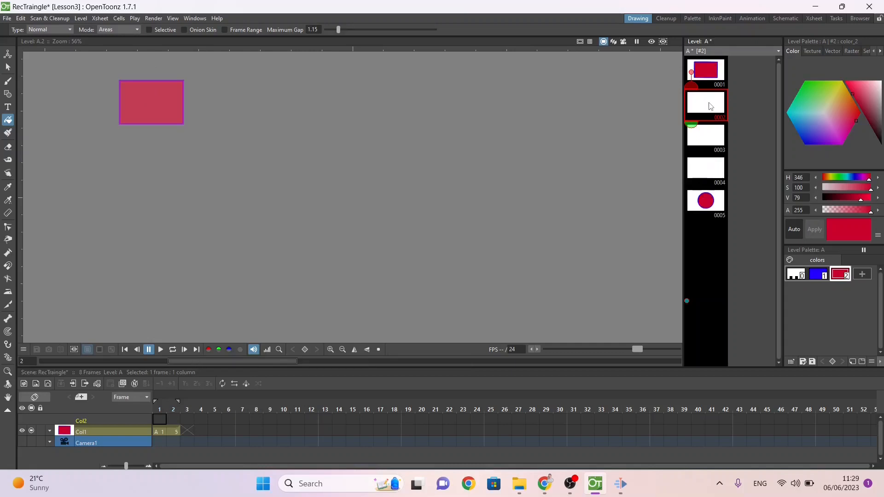
Step: Auto-inbetween drawings 0001 to 0008 with Linear interpolation and expose them all in the Xsheet
left_click(705, 303)
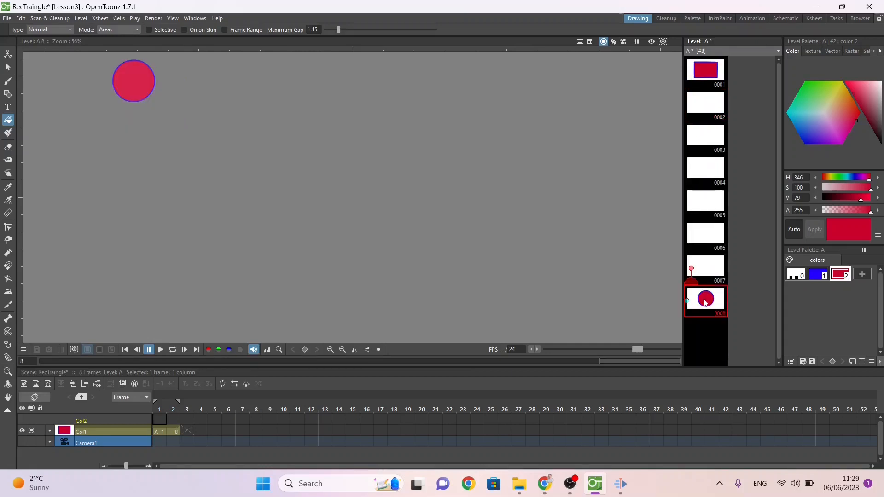
left_click(708, 77, "shift")
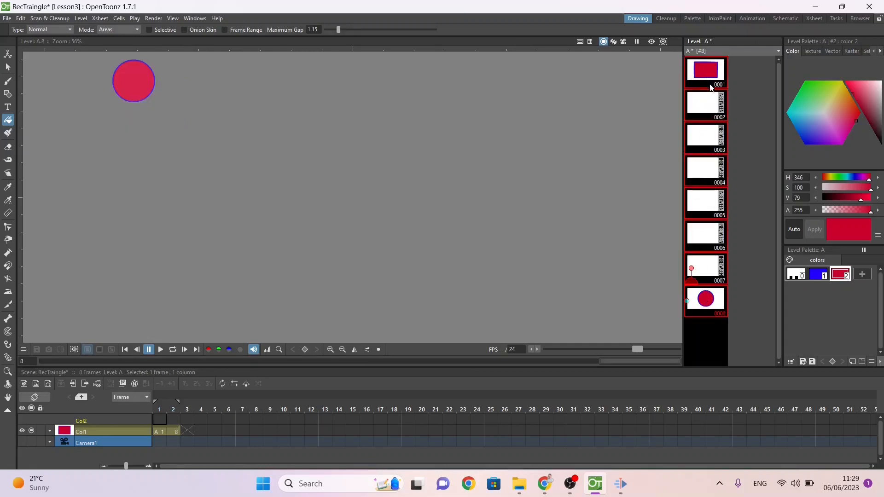
left_click(722, 105)
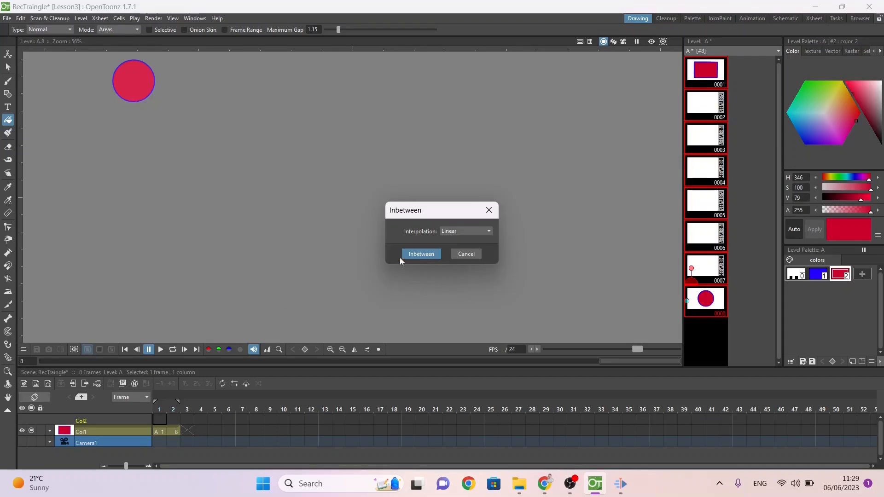
left_click(416, 254)
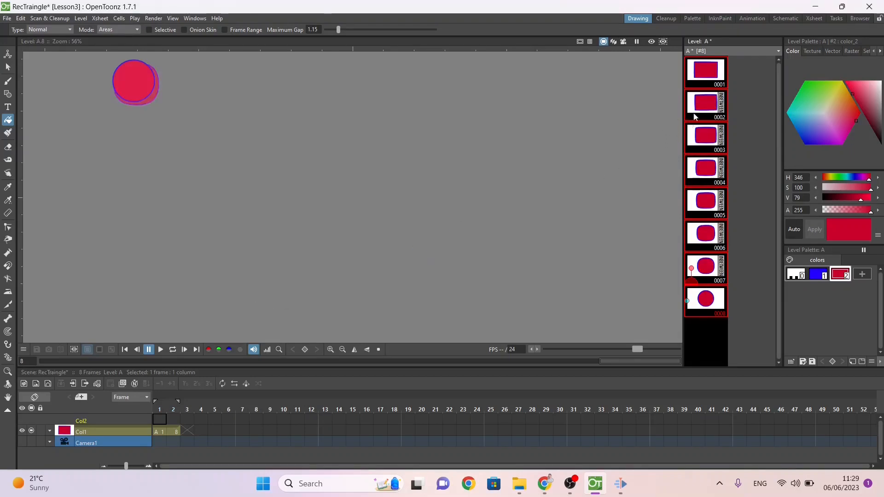
right_click(700, 102)
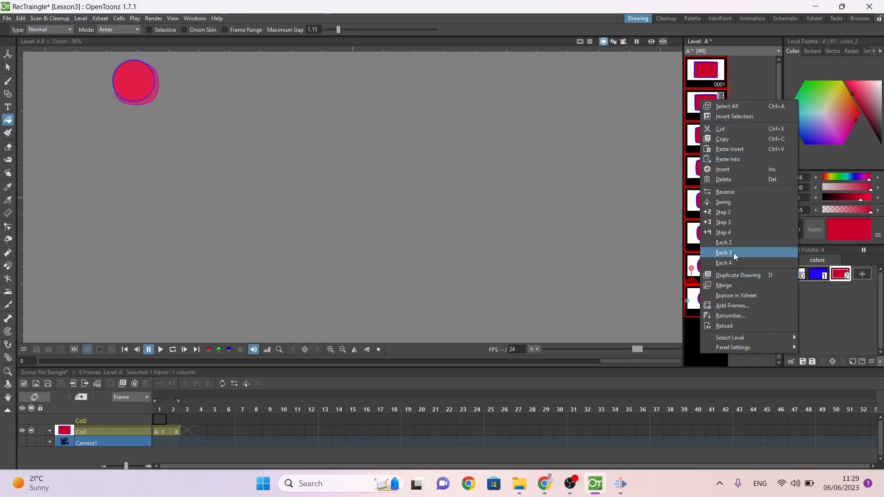
left_click(740, 297)
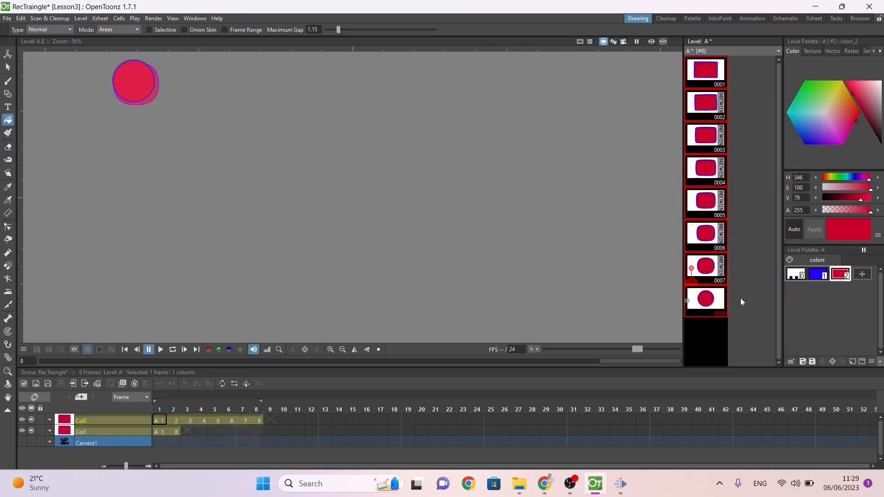
Step: Delete the lower two-frame column Col1 and turn off the onion skin of frame 8
left_click(159, 432)
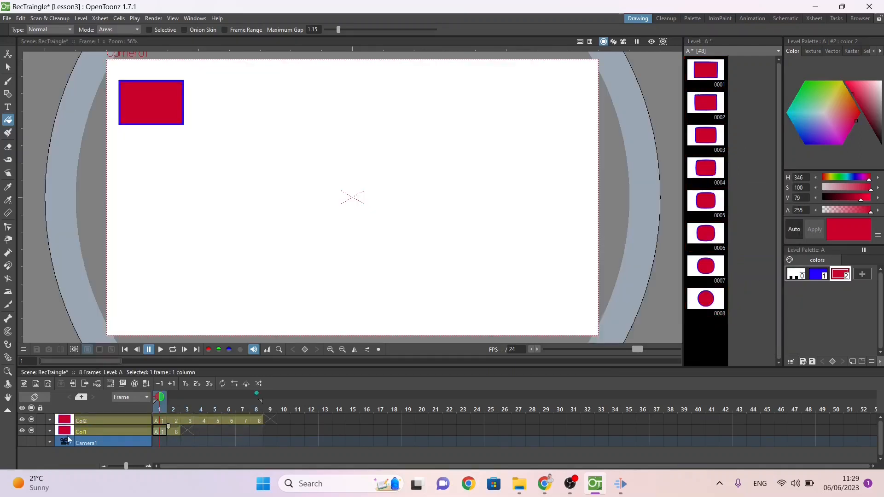
right_click(75, 433)
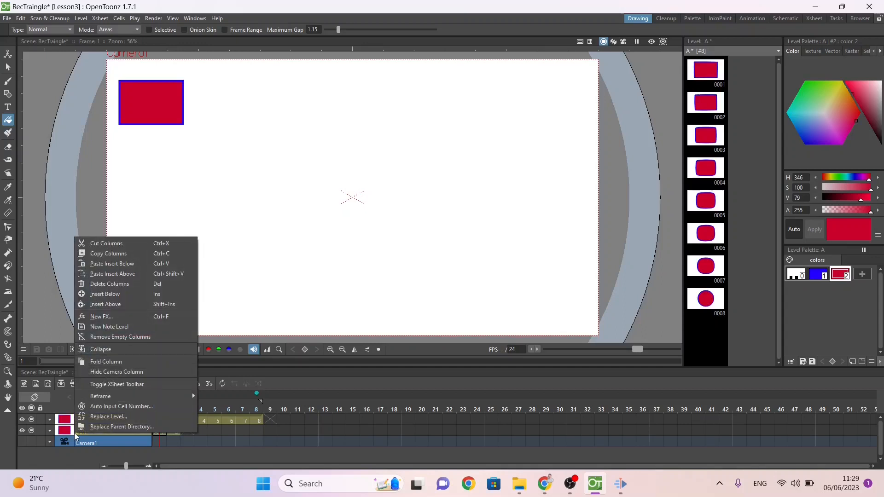
left_click(97, 284)
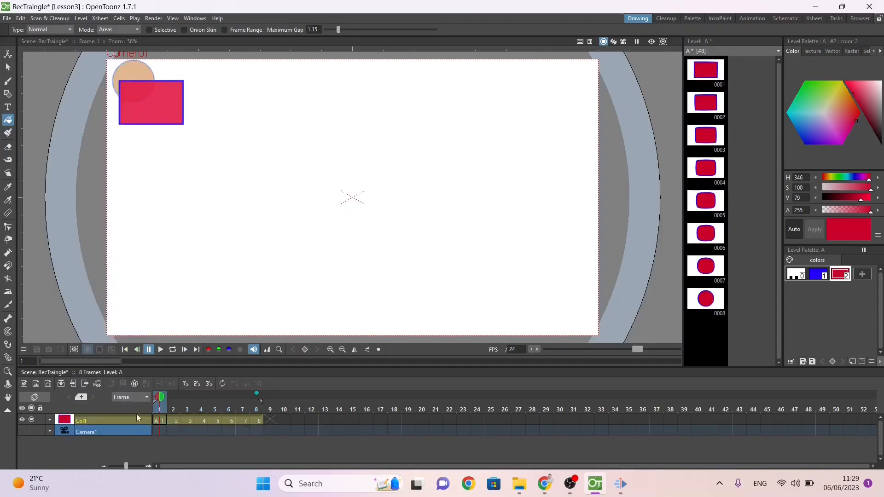
mouse_move(160, 396)
left_mouse_down()
mouse_move(286, 405)
mouse_move(152, 399)
mouse_move(284, 403)
mouse_move(156, 405)
left_mouse_up()
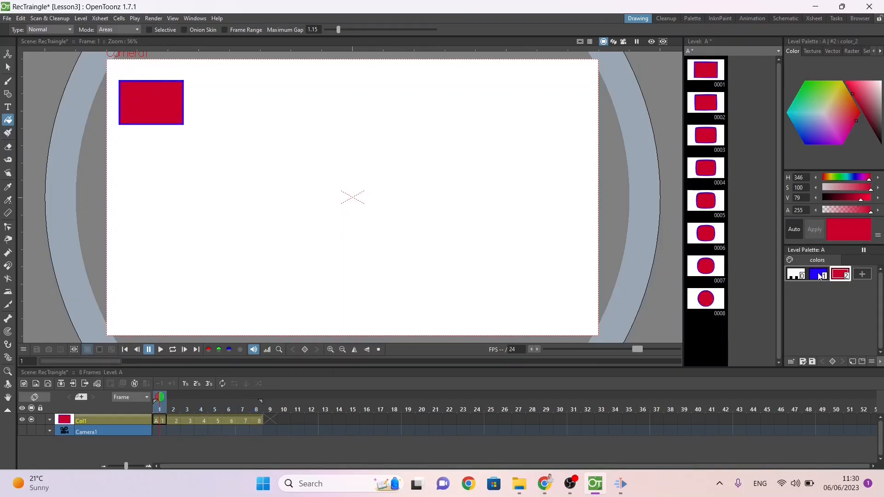
Step: Set palette animation keys at frame 1 for blue style 1 and red style 2
left_click(819, 275)
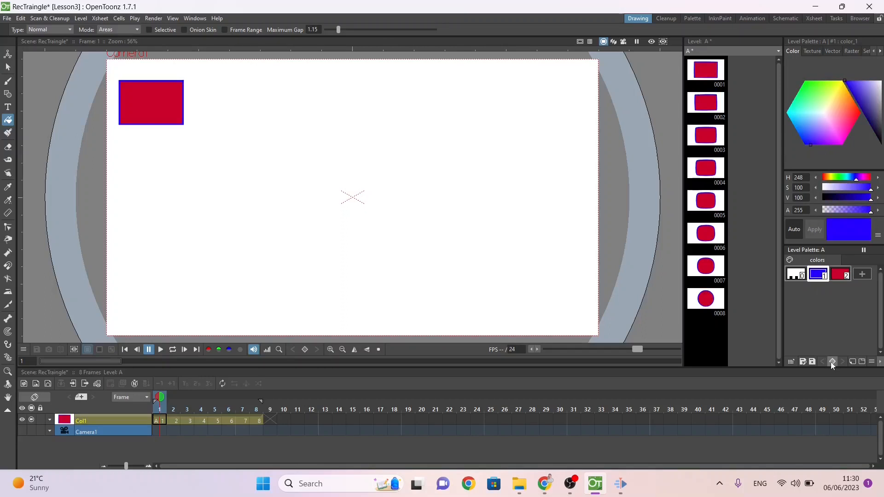
left_click(837, 275)
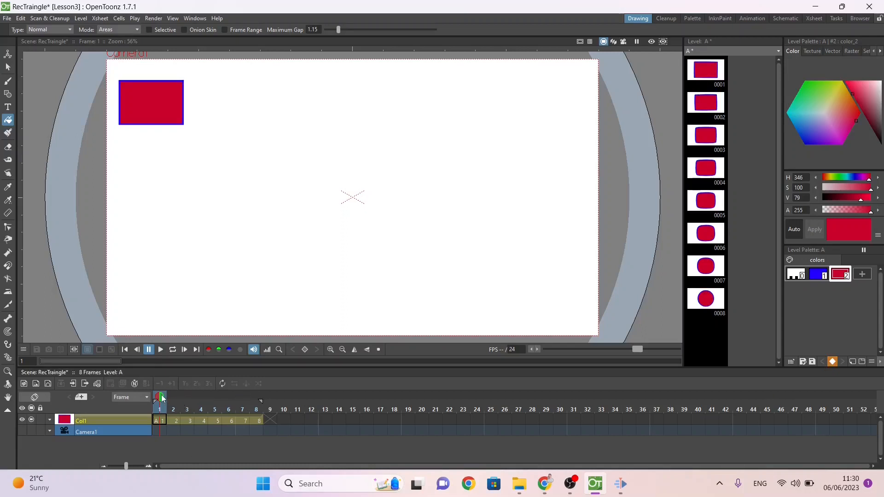
Step: Check the circle's colours in the browser's Lesson 3 exercise and key outline style 1 as black at frame 8 in OpenToonz
left_click_drag(161, 398, 260, 401)
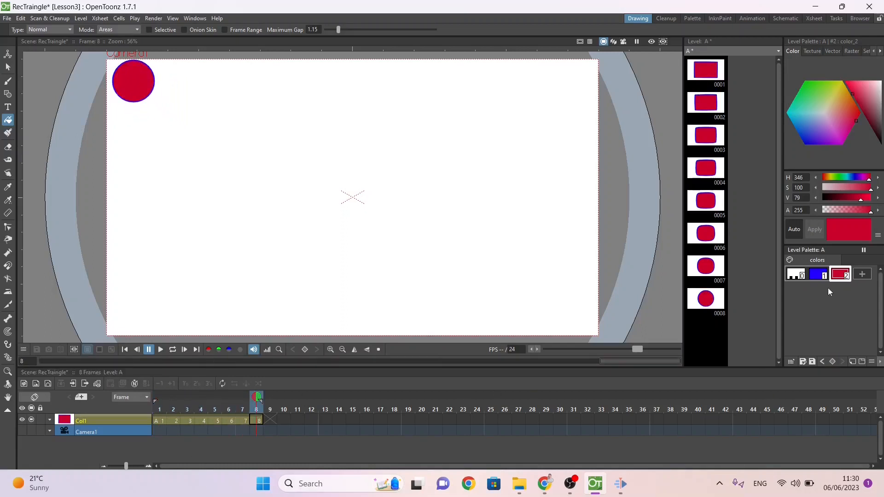
left_click(820, 277)
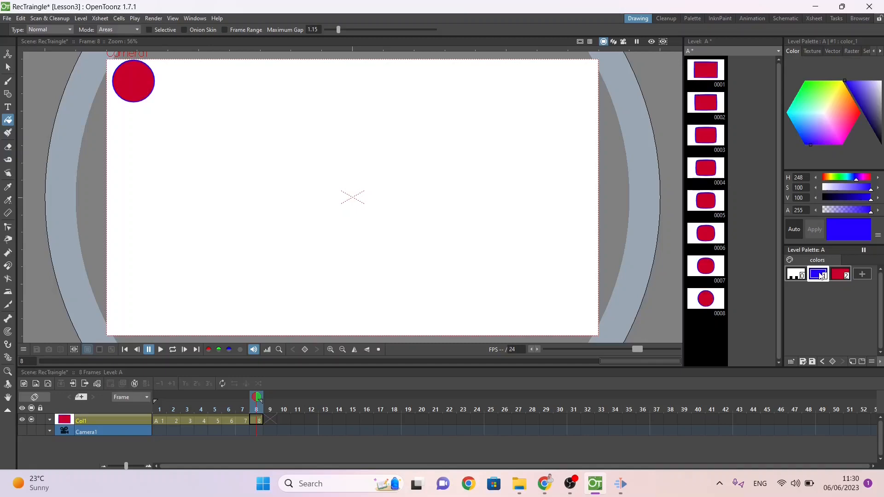
key("alt+Tab")
key("alt+Tab")
key("alt+Tab")
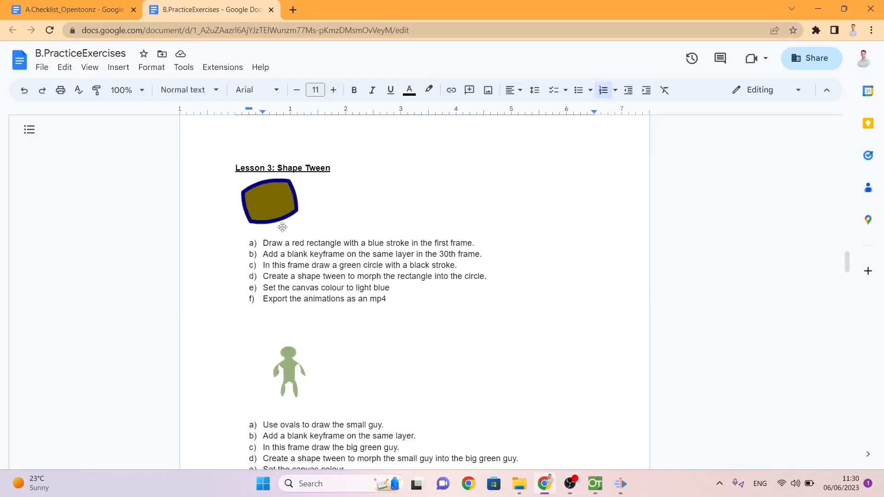
key("alt+Tab")
key("alt+Tab")
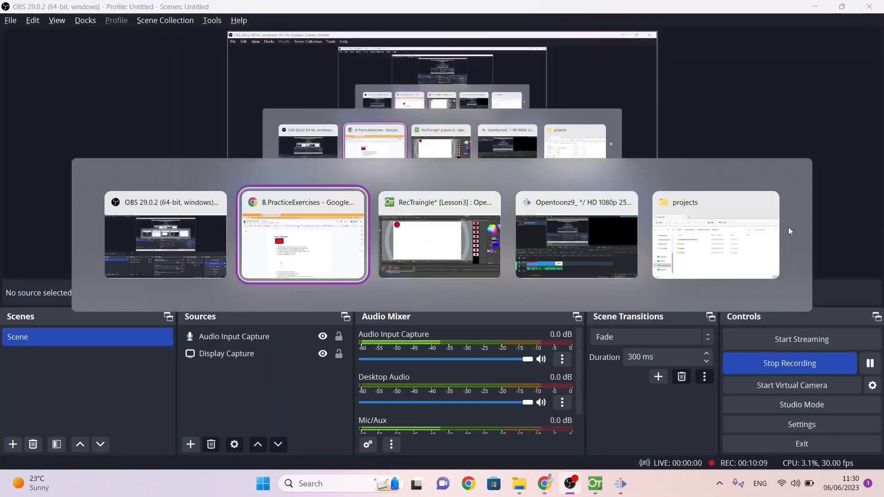
key("alt+Tab")
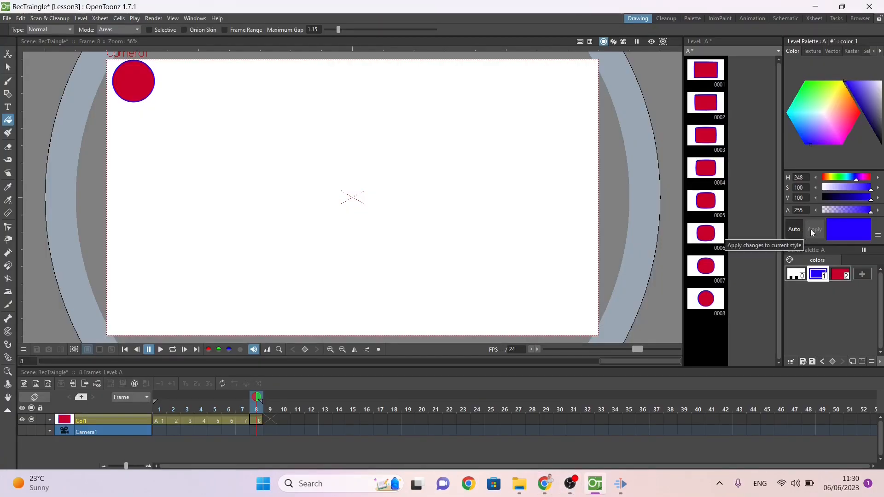
left_click_drag(876, 115, 883, 150)
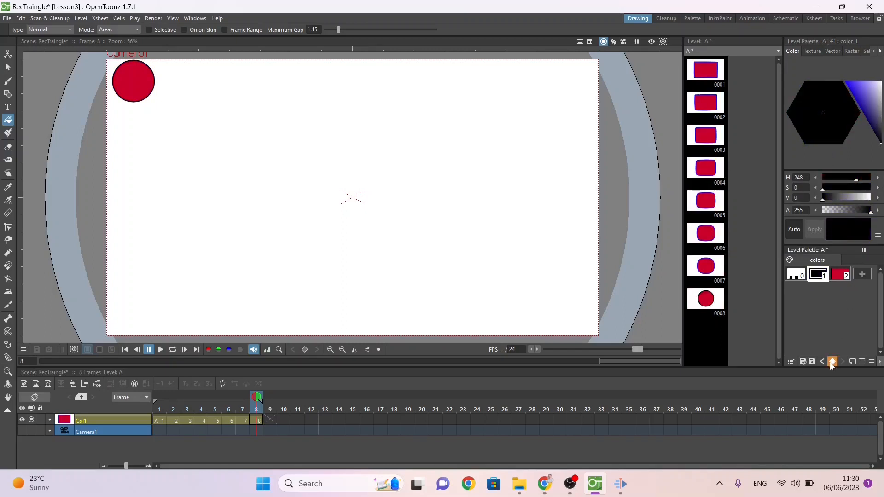
Step: Key fill style 2 as green (H 119, S 100, V 79) at frame 8 and save the scene
left_click(839, 275)
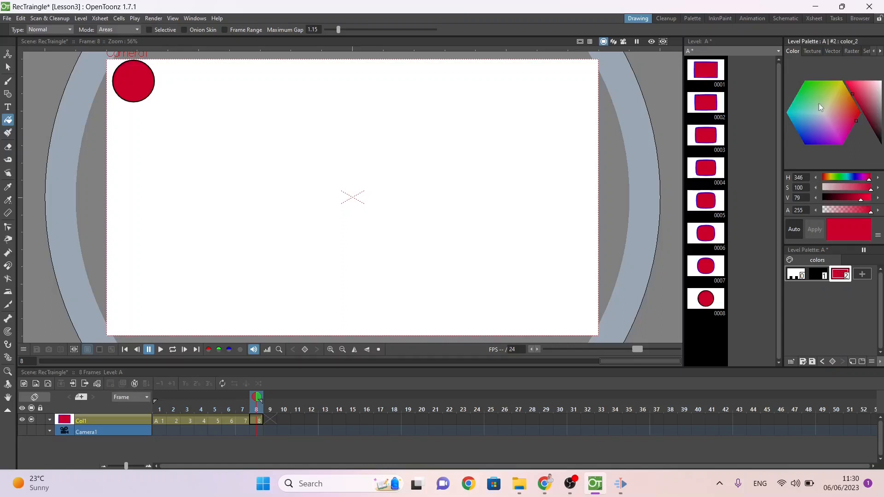
left_click_drag(818, 107, 796, 65)
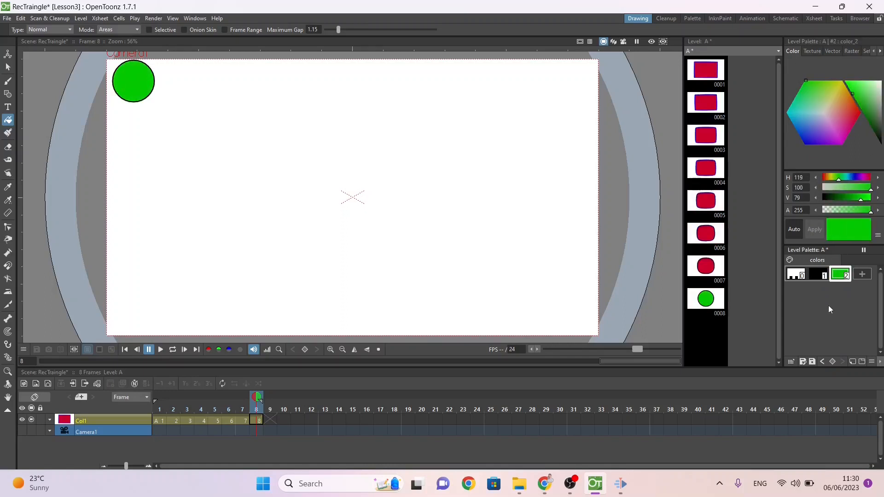
left_click(833, 362)
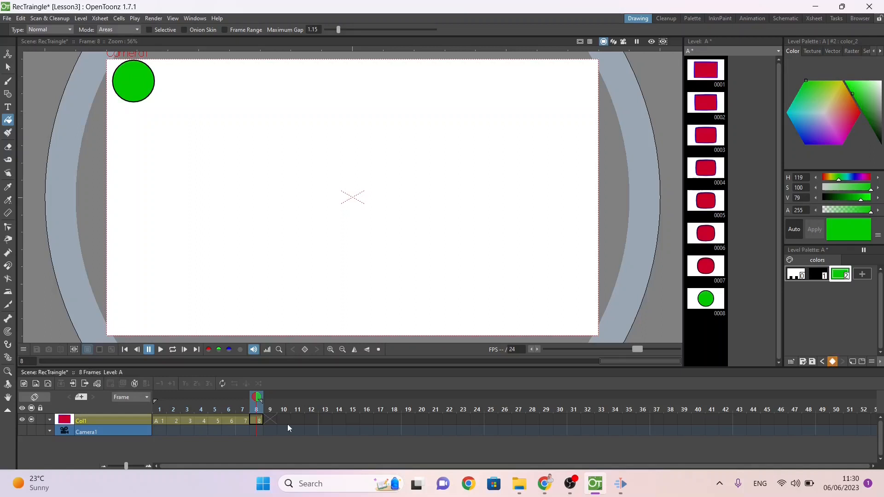
mouse_move(252, 400)
left_mouse_down()
mouse_move(123, 388)
mouse_move(272, 406)
mouse_move(260, 410)
left_mouse_up()
key("ctrl+s")
Step: Check the canvas colour instruction of Lesson 3 in the browser's B.PracticeExercises document and return to OpenToonz
key("alt+Tab")
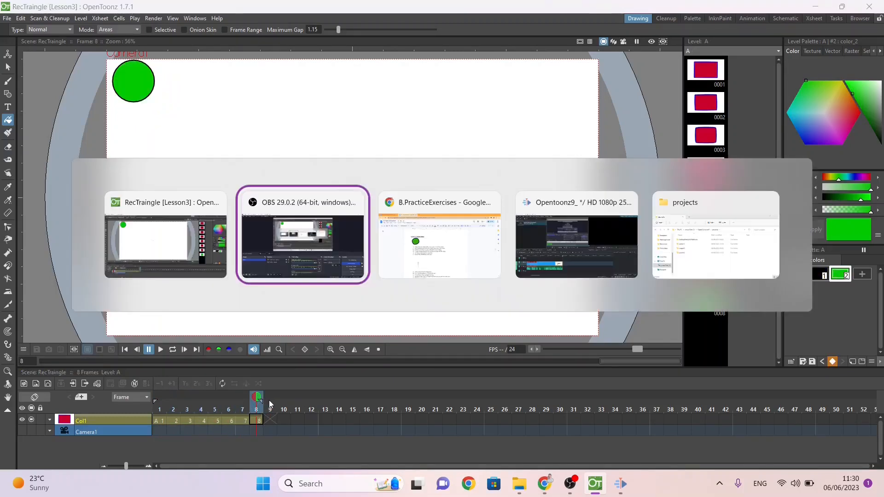
key("alt+Tab")
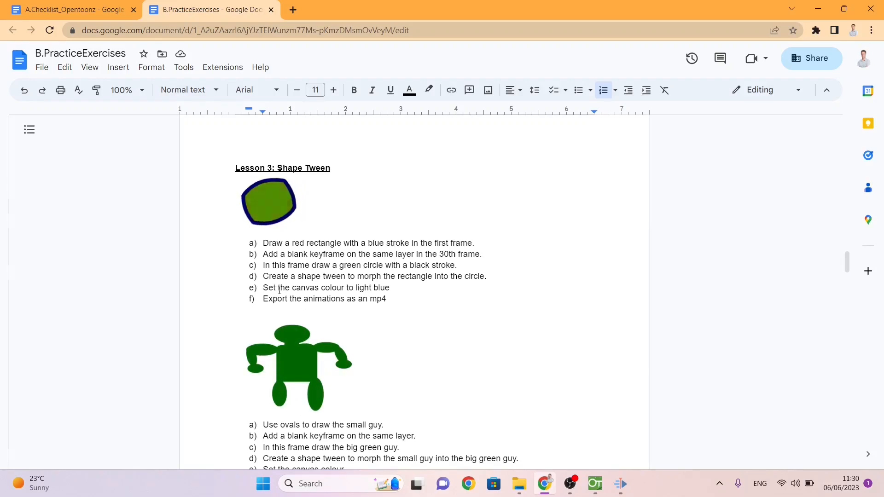
left_click_drag(276, 288, 369, 287)
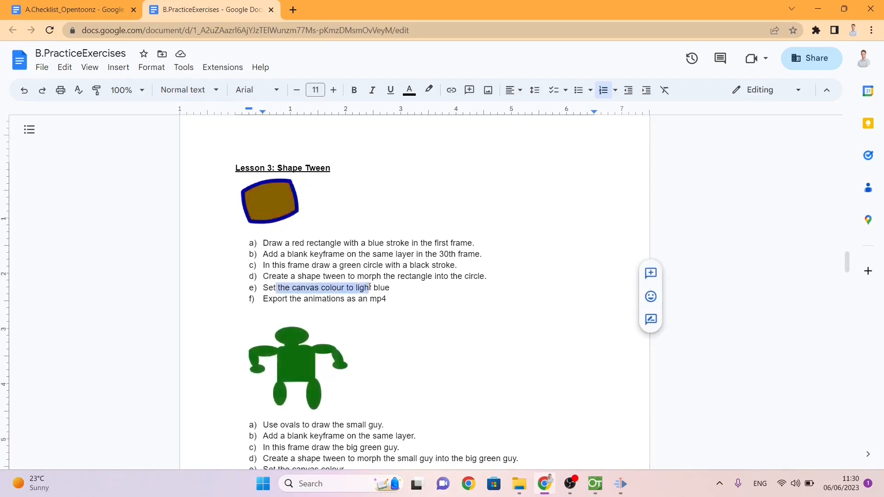
key("alt+Tab")
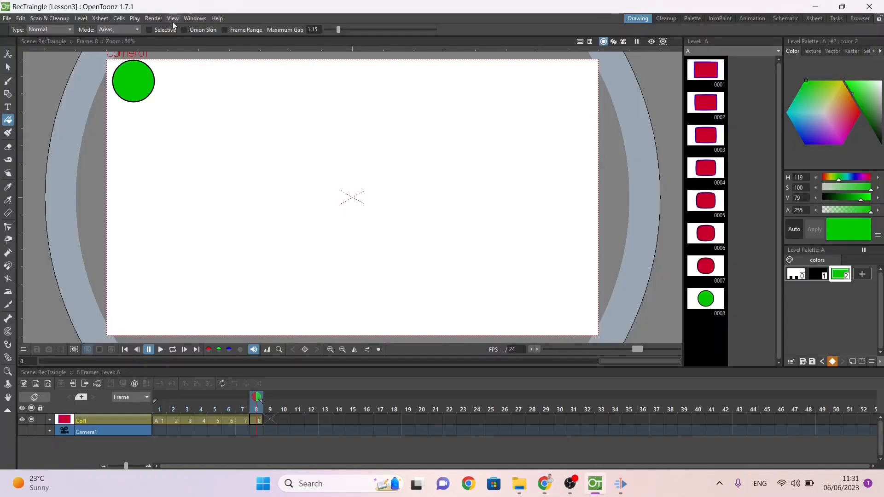
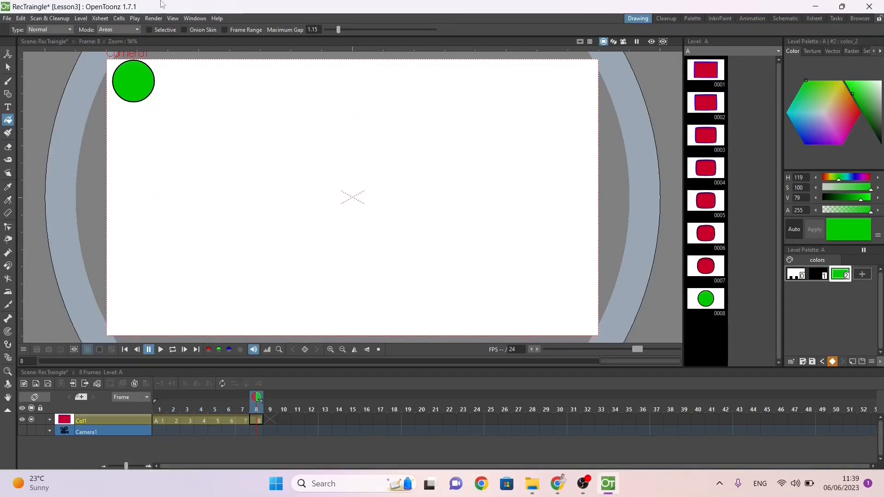
Step: Set the scene's camera background colour to opaque light blue (R 103, G 255, B 255, A 255) and save everything
left_click(99, 18)
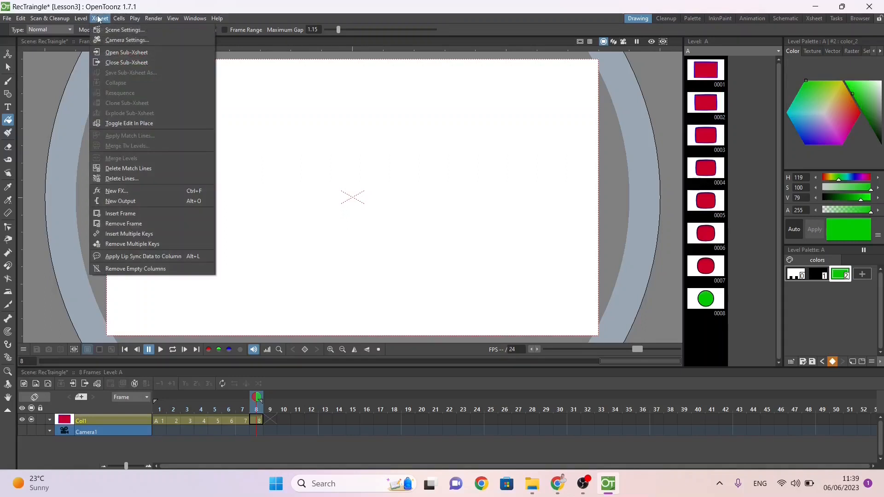
left_click(109, 30)
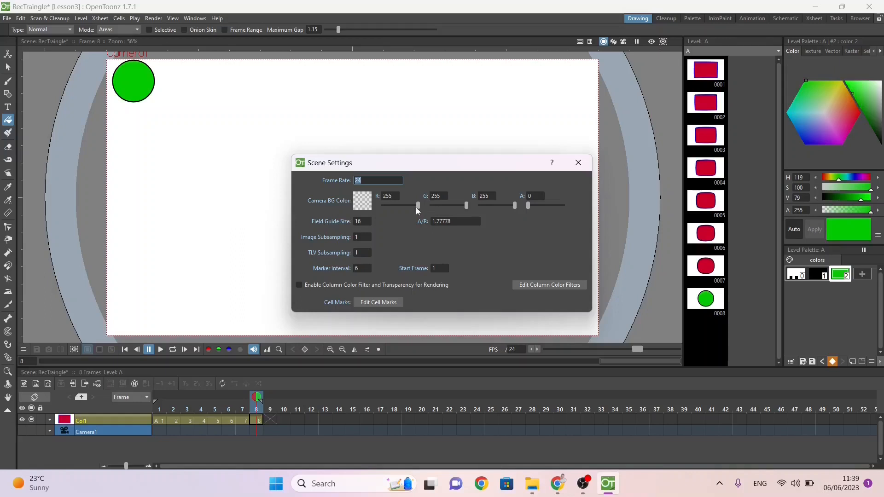
left_click_drag(417, 206, 397, 206)
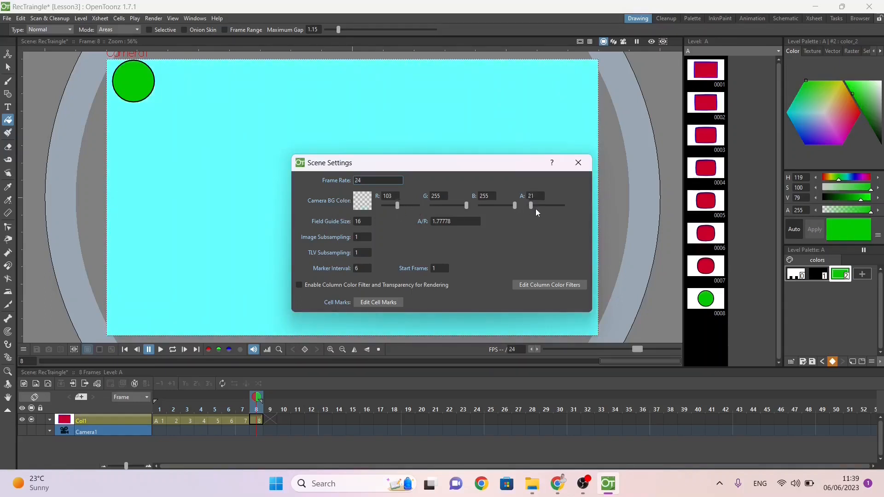
mouse_move(536, 211)
left_mouse_down()
mouse_move(558, 216)
mouse_move(531, 211)
left_mouse_up()
left_click_drag(546, 205, 564, 205)
left_click(580, 164)
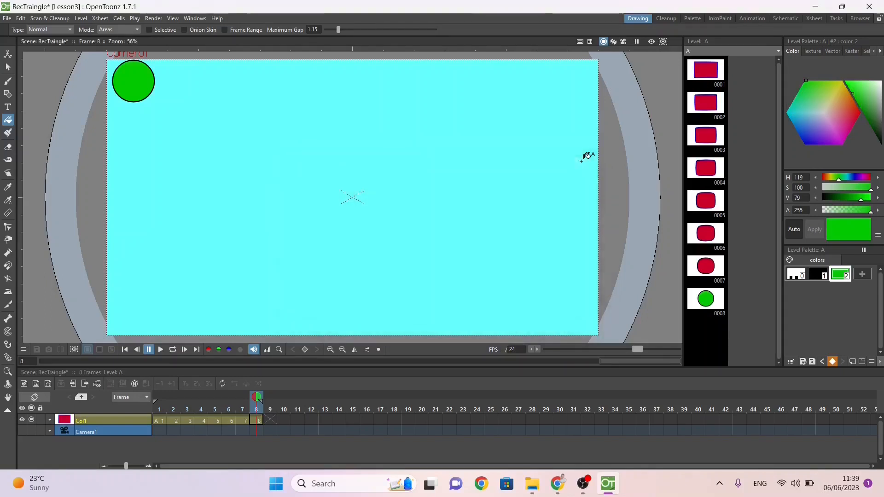
key("ctrl+s")
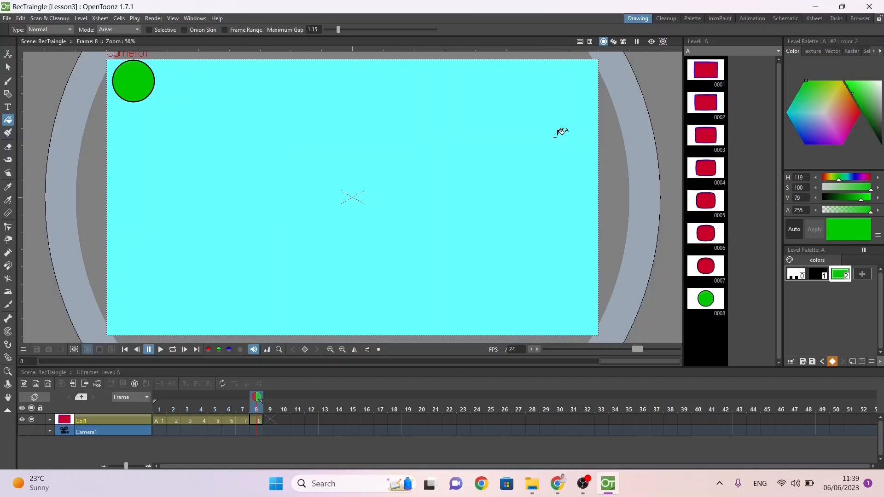
Step: Export the morph animation with Fast Render to MP4
left_click(199, 20)
mouse_move(160, 20)
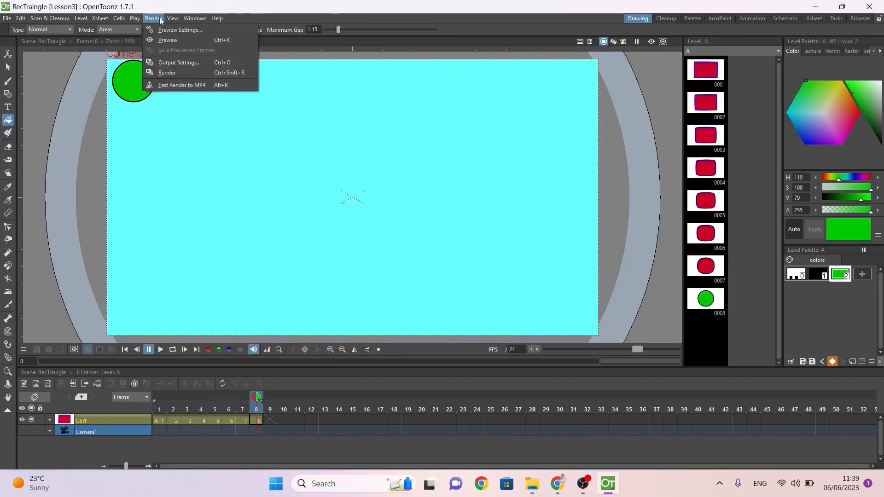
left_click(162, 87)
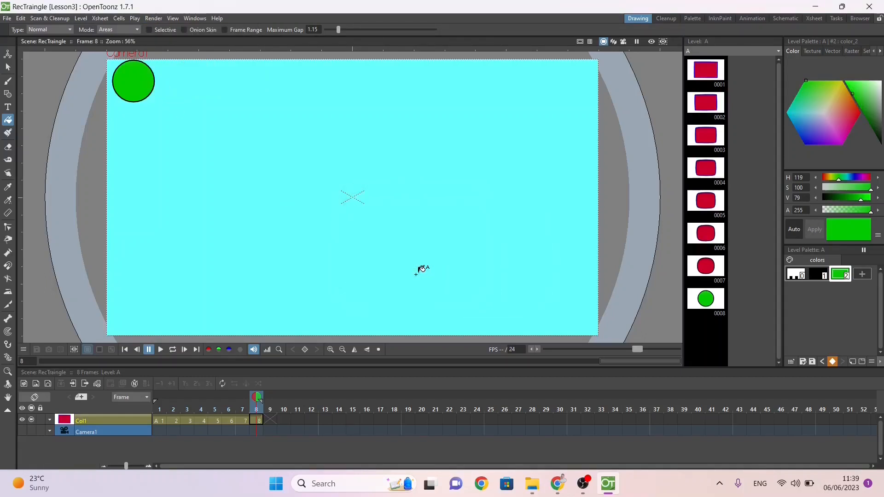
Step: Switch to File Explorer and move RecTraingle.mp4 from the Desktop into WorkingFolder, opening that folder
mouse_move(531, 483)
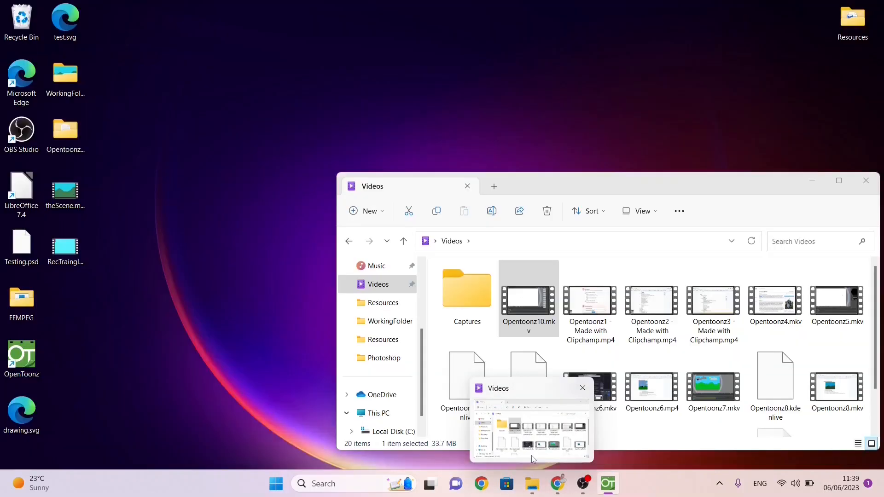
left_click(532, 458)
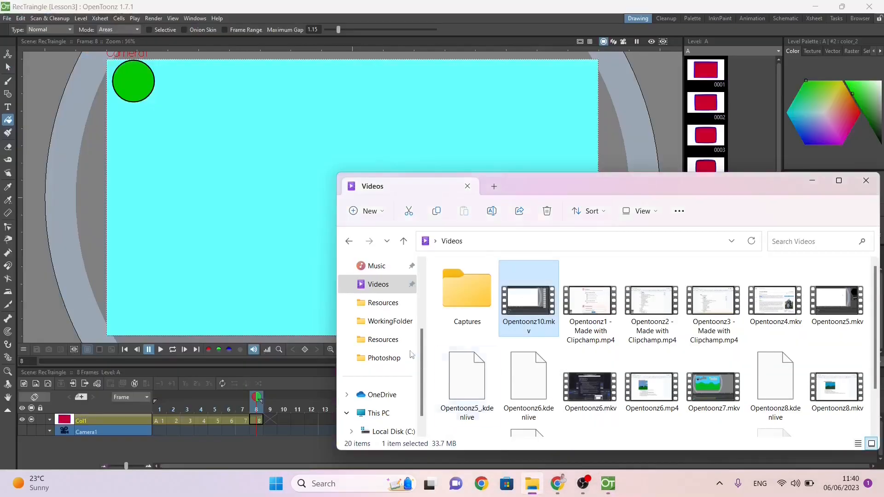
left_click(375, 287)
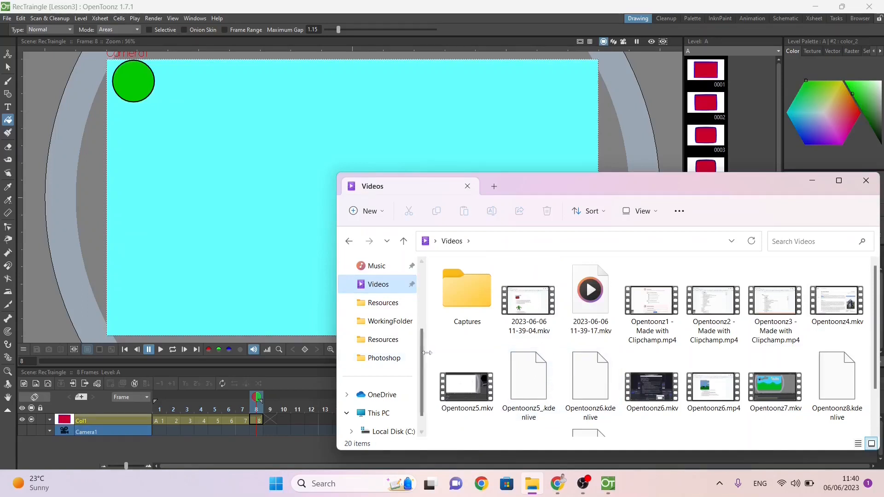
left_click(469, 378)
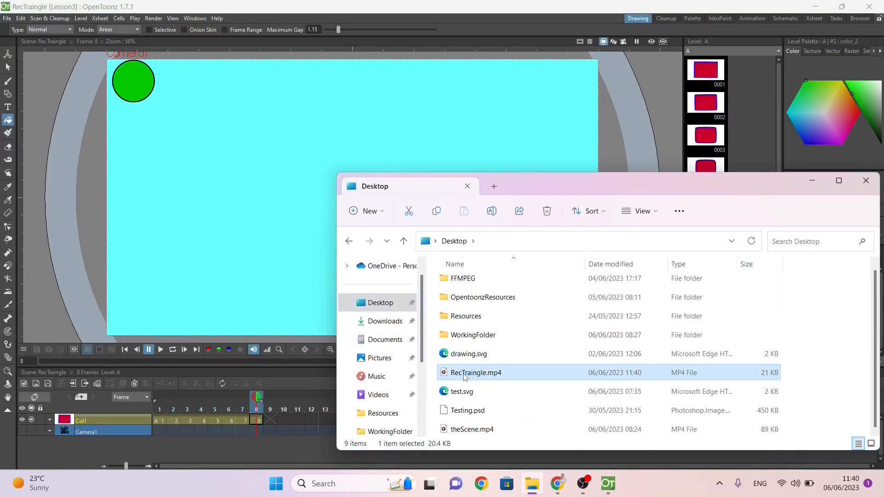
left_click_drag(464, 376, 479, 337)
double_click(479, 336)
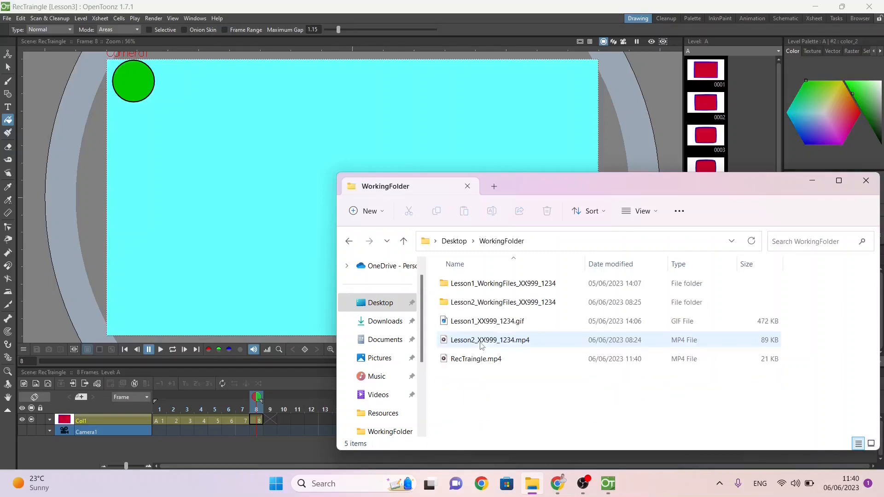
Step: Rename RecTraingle.mp4 in WorkingFolder as Lesson3a_XX999_1234.mp4
right_click(479, 360)
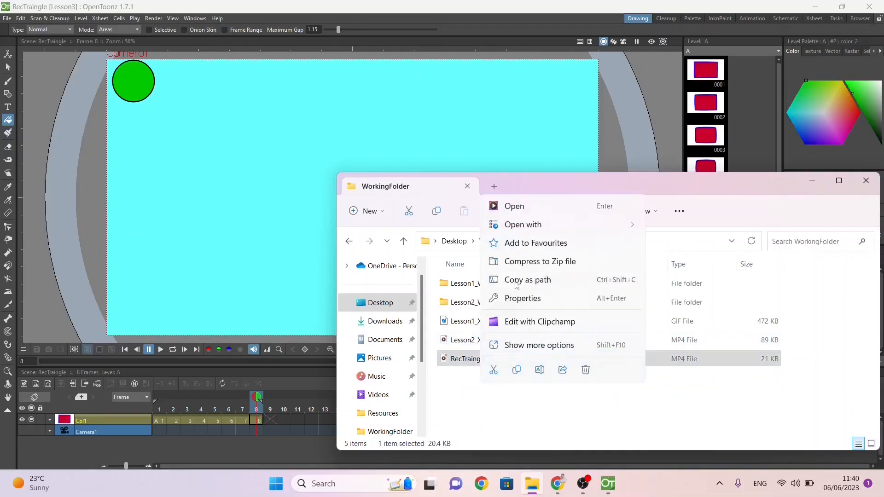
left_click(537, 371)
type("Lesson")
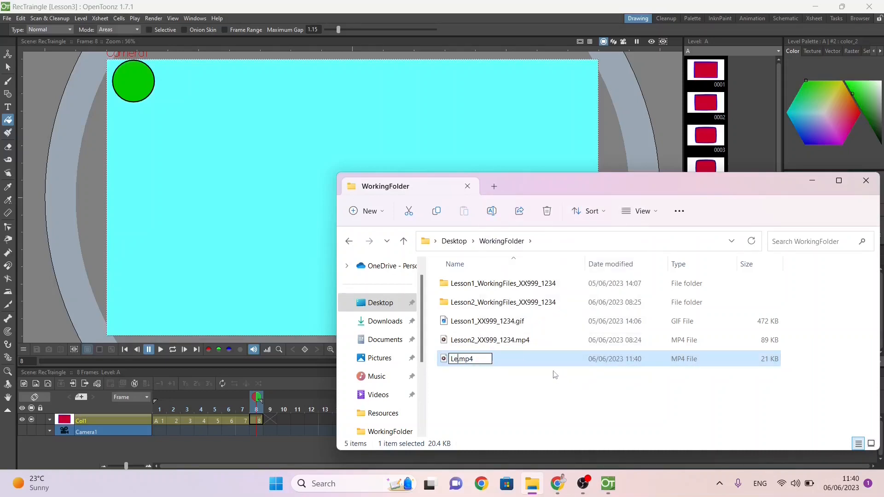
type("3a_")
type("XX999_")
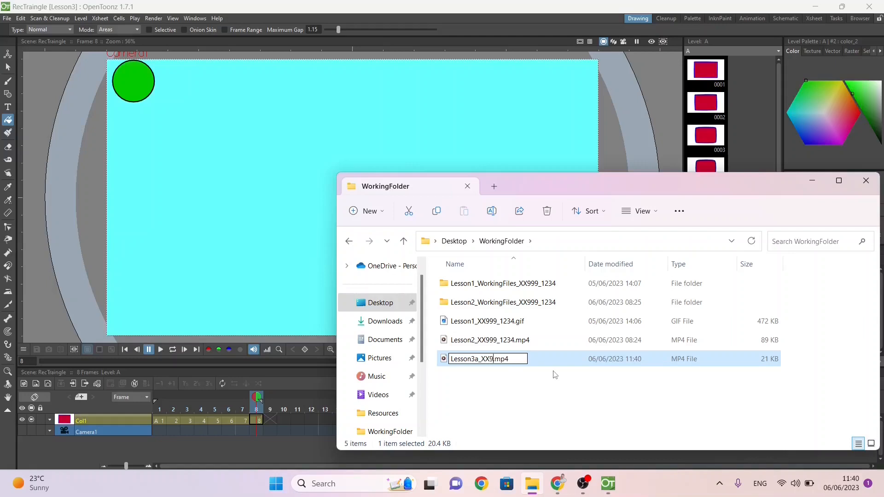
type("1234")
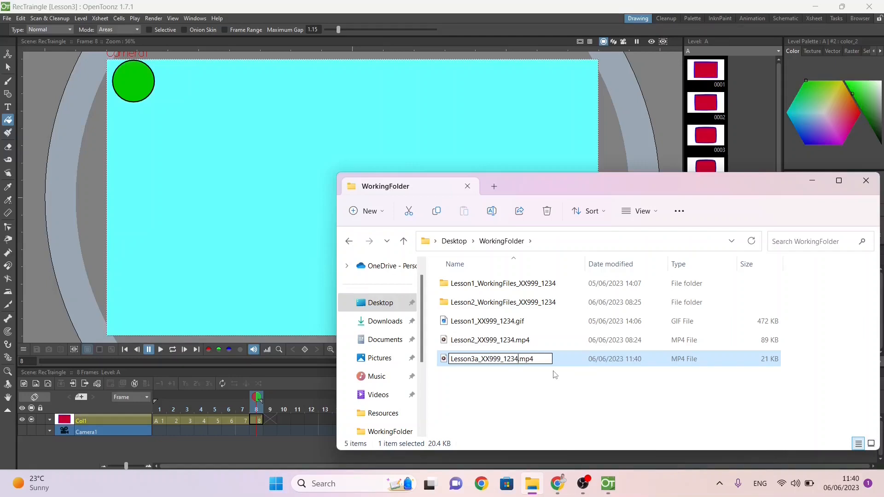
key("Return")
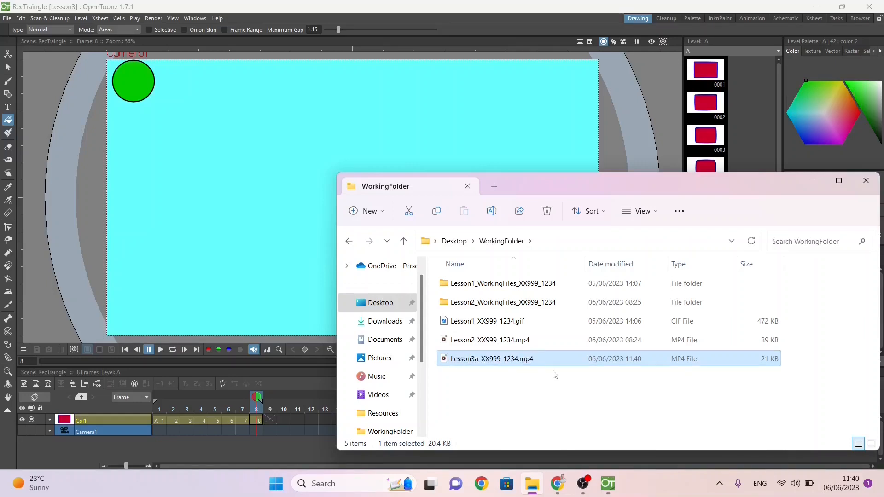
Step: Return to OpenToonz and save the current scene as TheHulk in the Lesson3 scenes folder
left_click(378, 11)
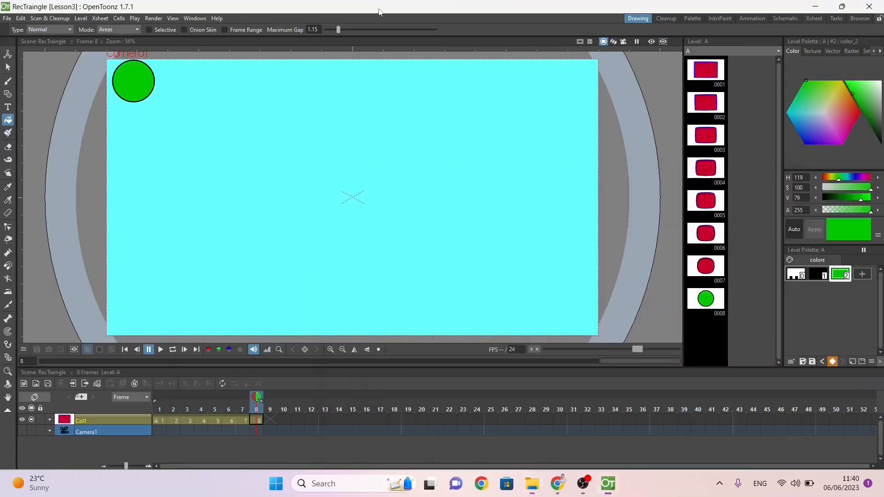
left_click(6, 18)
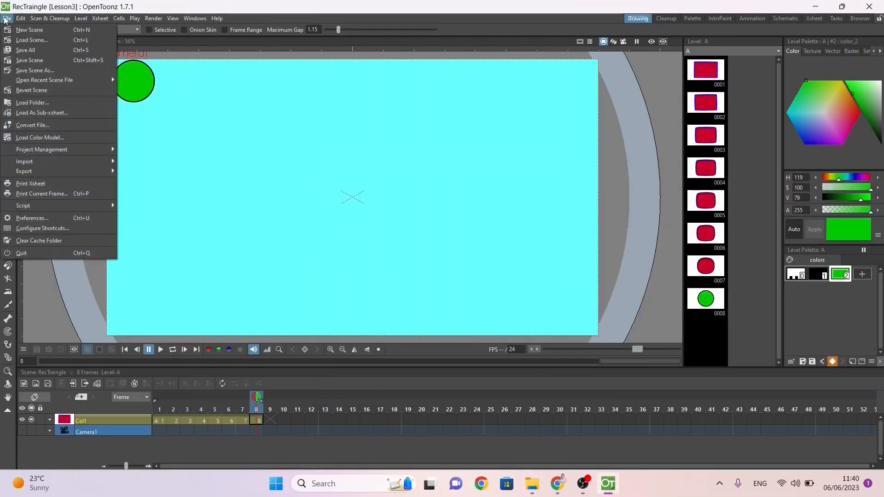
left_click(26, 70)
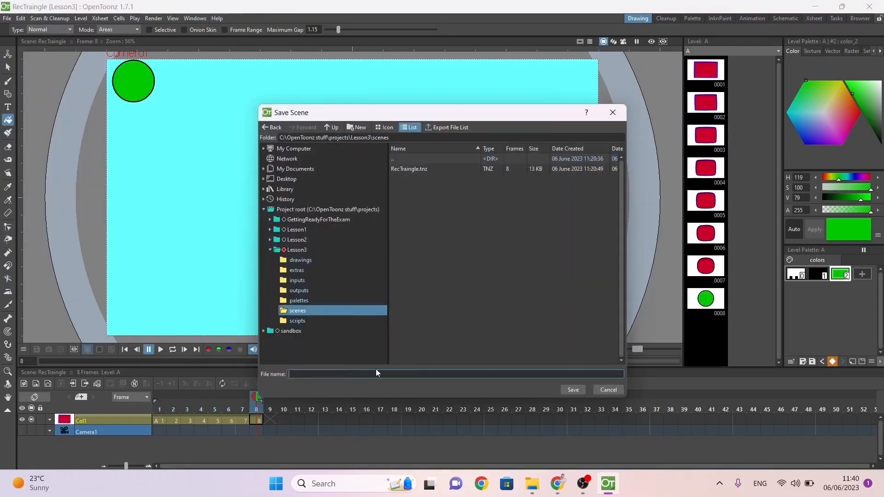
type("TheHulk")
key("Return")
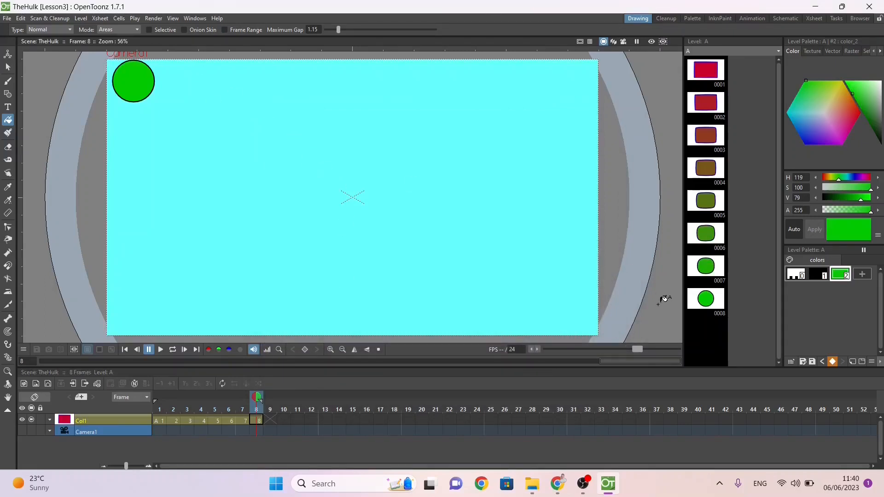
Step: Create a new blank scene and save it over TheHulk.tnz in the Lesson3 scenes folder
left_click(7, 19)
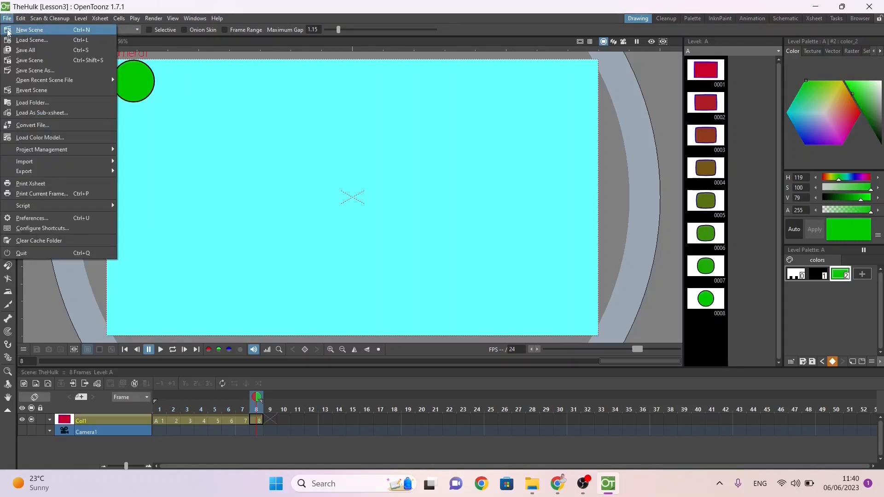
left_click(28, 29)
left_click(6, 19)
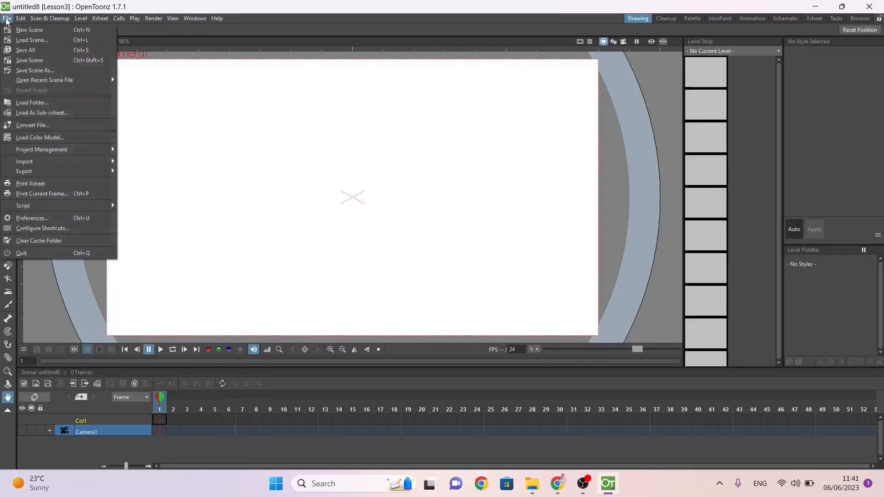
left_click(23, 71)
left_click(411, 180)
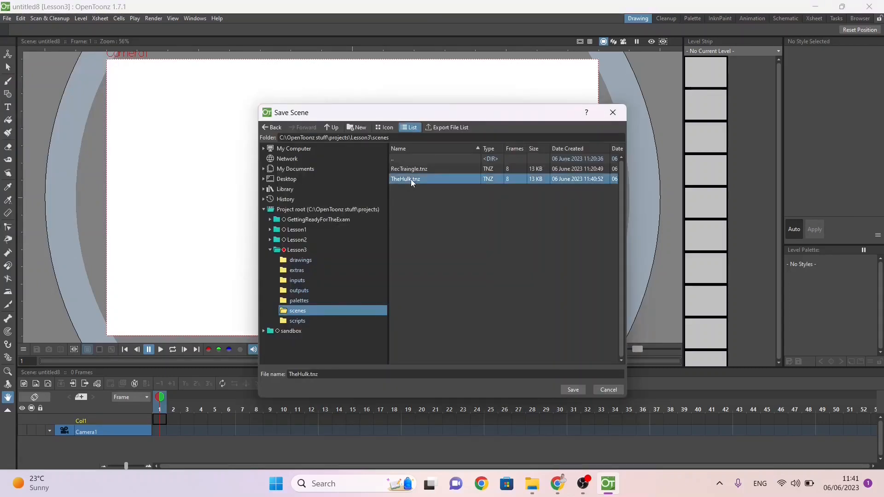
left_click(573, 390)
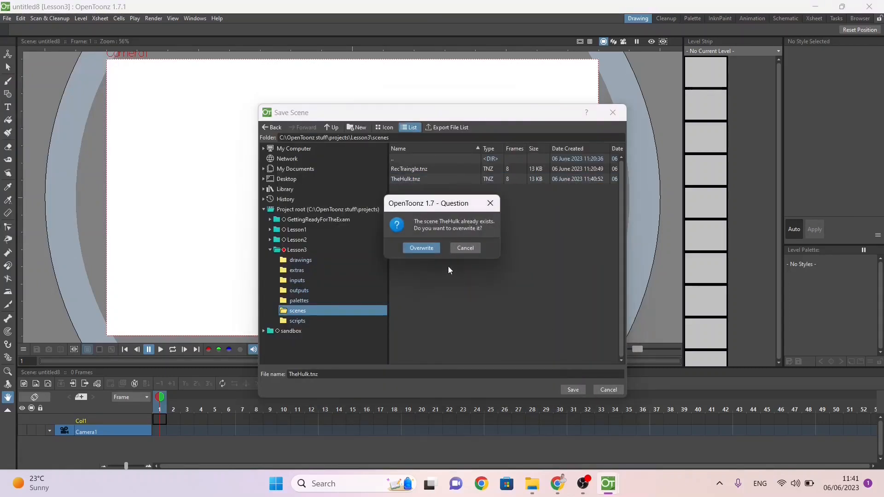
left_click(432, 251)
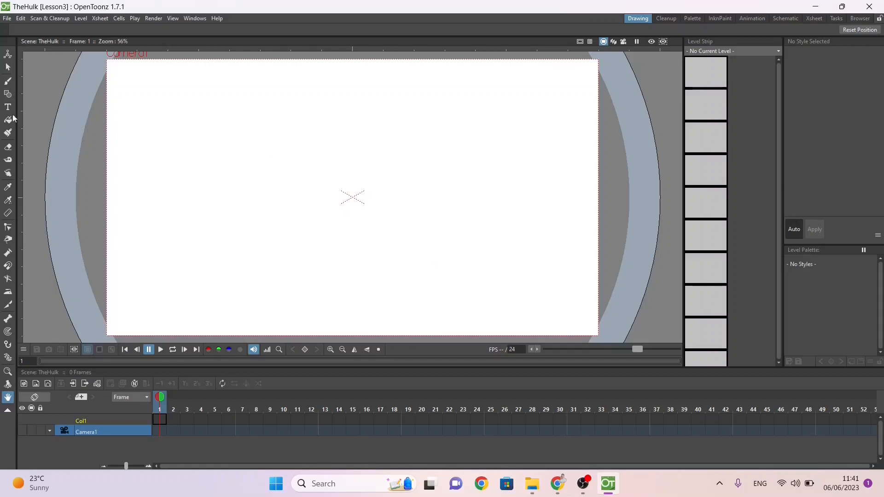
Step: Activate the Geometric tool with the Ellipse shape
left_click(7, 93)
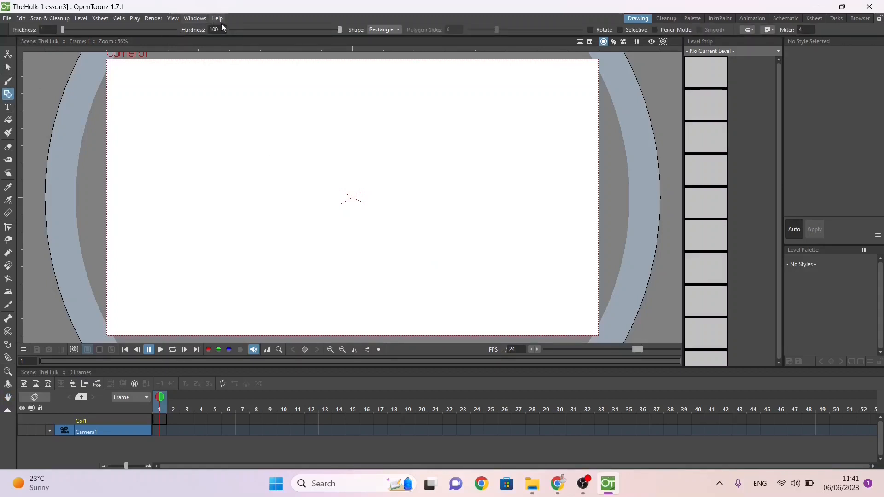
left_click(383, 29)
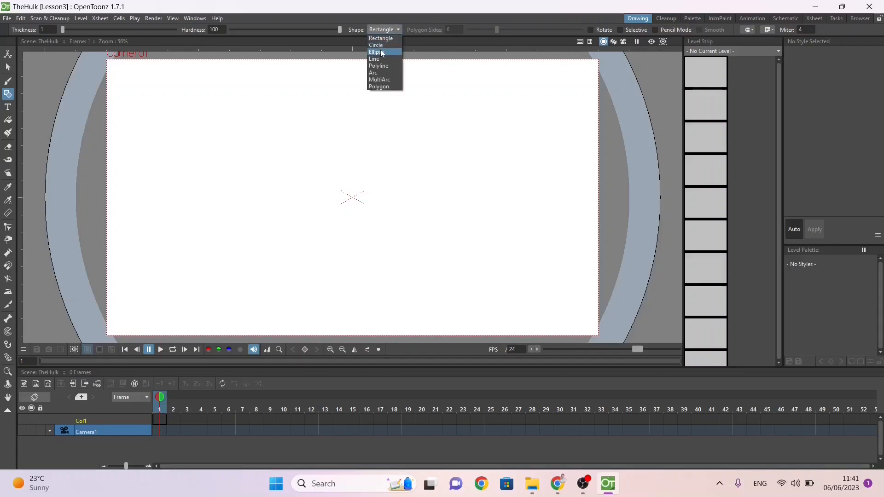
left_click(378, 52)
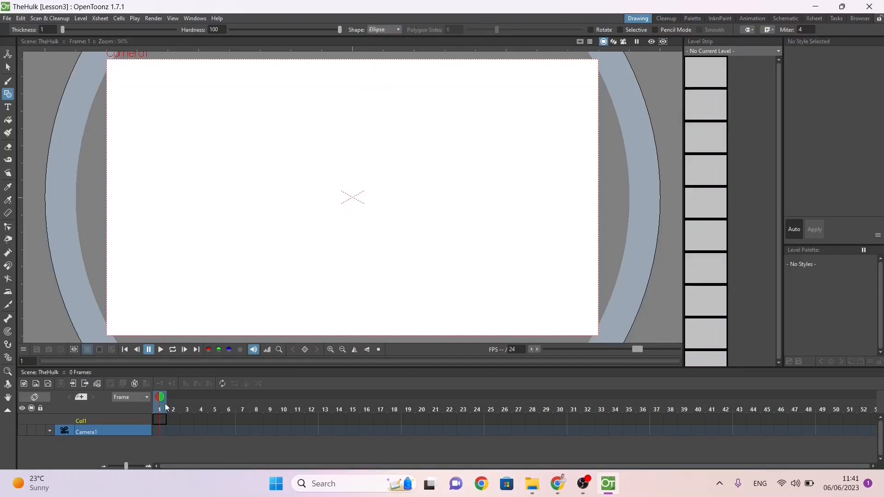
Step: Create a Toonz Vector Level named Transform at frame 1 of the first column
left_click(157, 419)
right_click(160, 420)
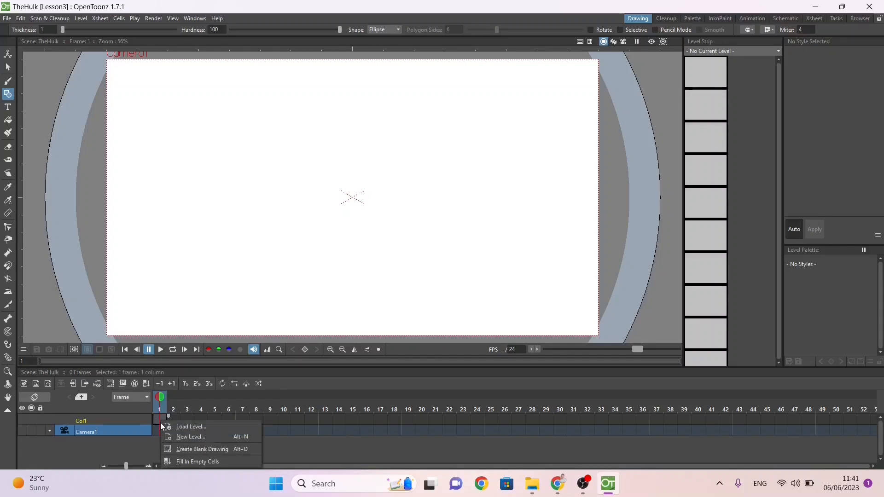
left_click(199, 438)
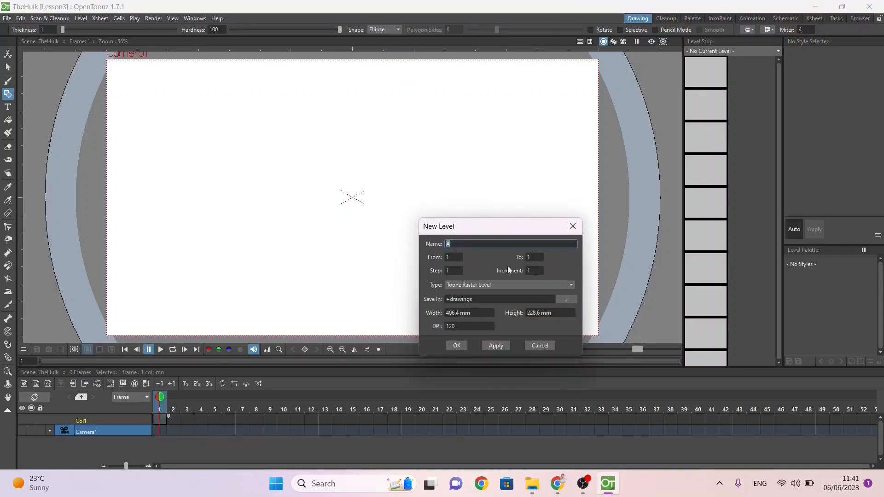
left_click(490, 288)
left_click(475, 294)
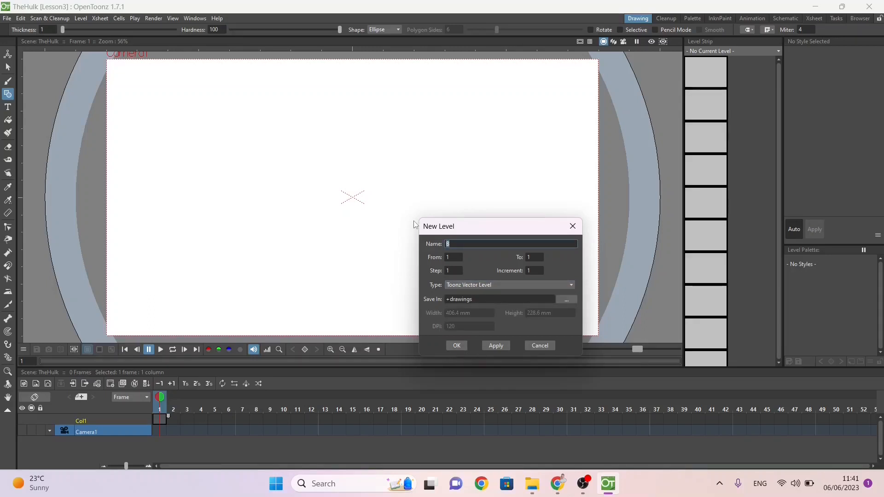
type("rm")
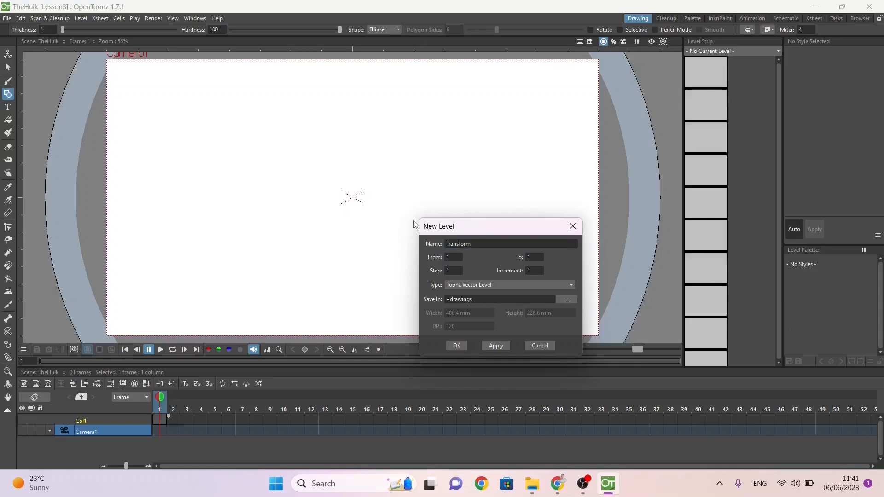
left_click(498, 344)
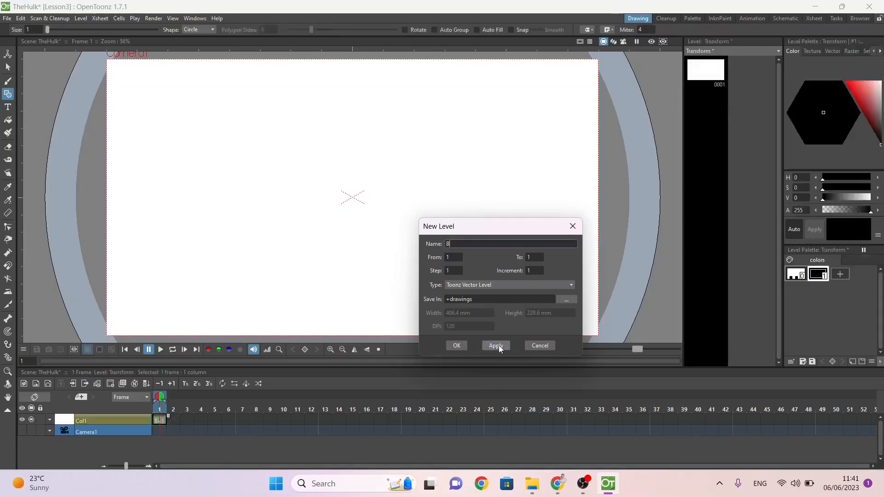
Step: Draw a small circle near the canvas's upper-left corner as the head, coloured and filled pale yellow (H 60, S 36, V 88)
left_click(547, 345)
left_click_drag(154, 95, 140, 98)
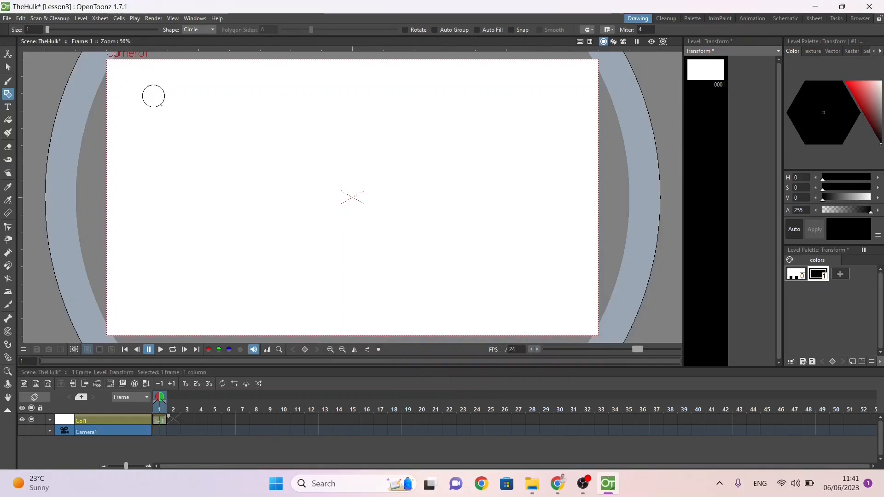
left_click(839, 93)
left_click_drag(839, 92, 830, 101)
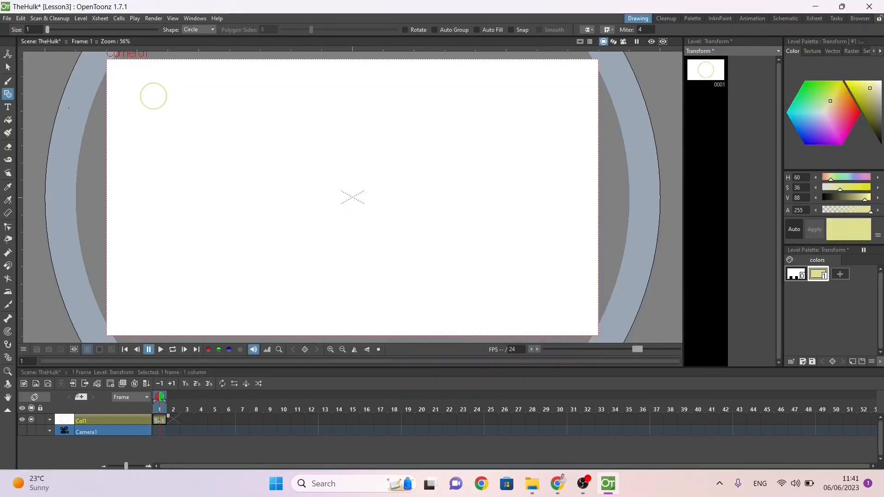
left_click(8, 121)
left_click(153, 98)
Step: Draw two slim ellipses below the head, a vertical torso and a slanted upper arm, and fill them pale yellow
left_click(8, 94)
left_click(199, 29)
left_click(195, 45)
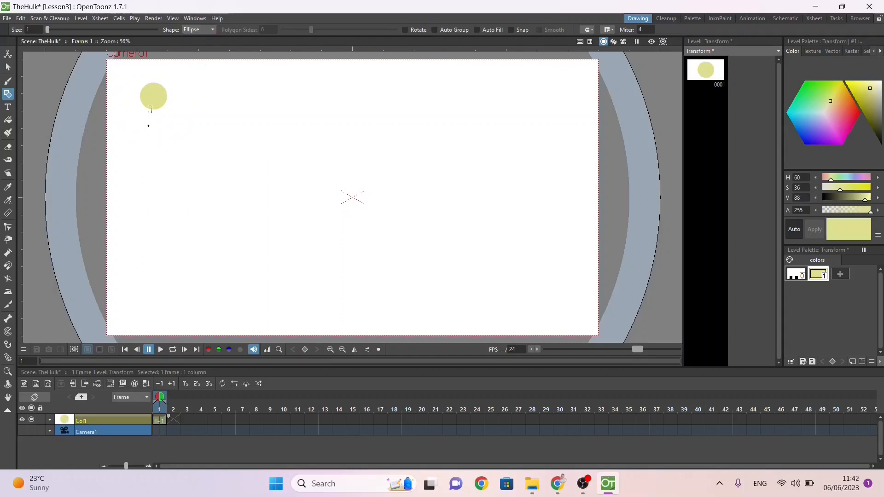
mouse_move(152, 110)
left_mouse_down()
mouse_move(158, 174)
mouse_move(237, 137)
mouse_move(218, 123)
mouse_move(218, 135)
mouse_move(180, 135)
left_mouse_up()
left_click(8, 67)
left_click(200, 117)
left_click(8, 121)
left_click(154, 131)
left_click(175, 128)
Step: Copy and paste the slanted arm ellipse to build the figure's remaining arm and leg segments
left_click(8, 67)
left_click(175, 122)
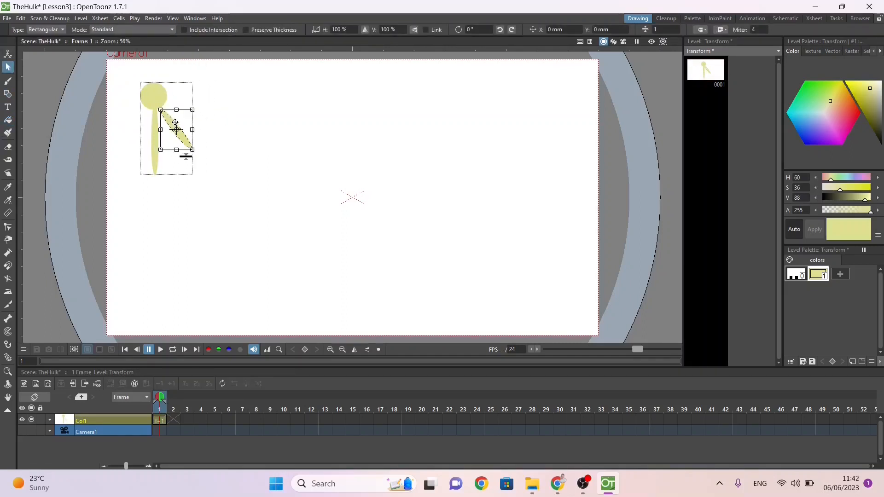
left_click_drag(179, 125, 202, 229)
key("ctrl+c")
key("ctrl+v")
Step: Move the whole figure about 29 mm right and 4 mm up inside the camera frame, and save the scene
left_click(67, 73)
left_click_drag(65, 70, 254, 272)
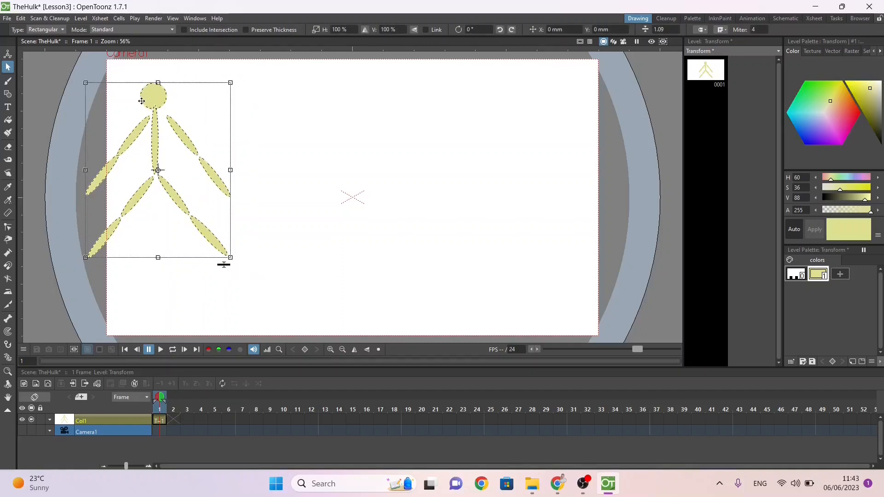
left_click_drag(142, 101, 176, 96)
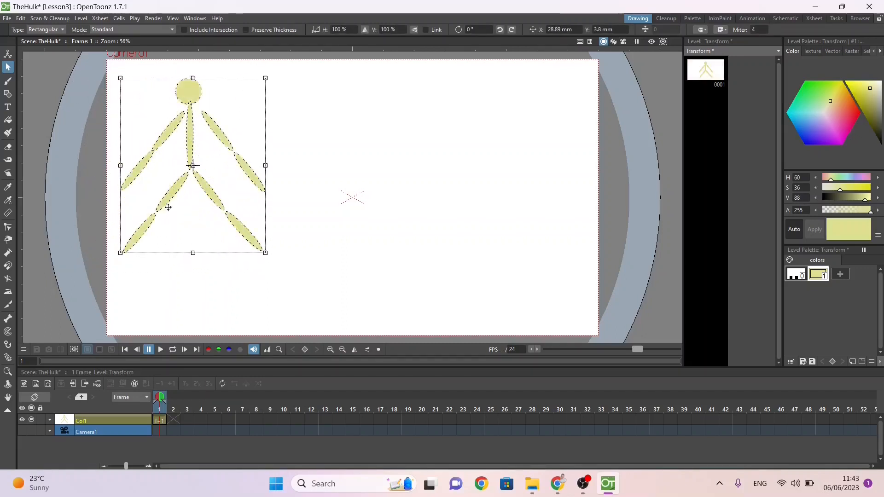
left_click(168, 291)
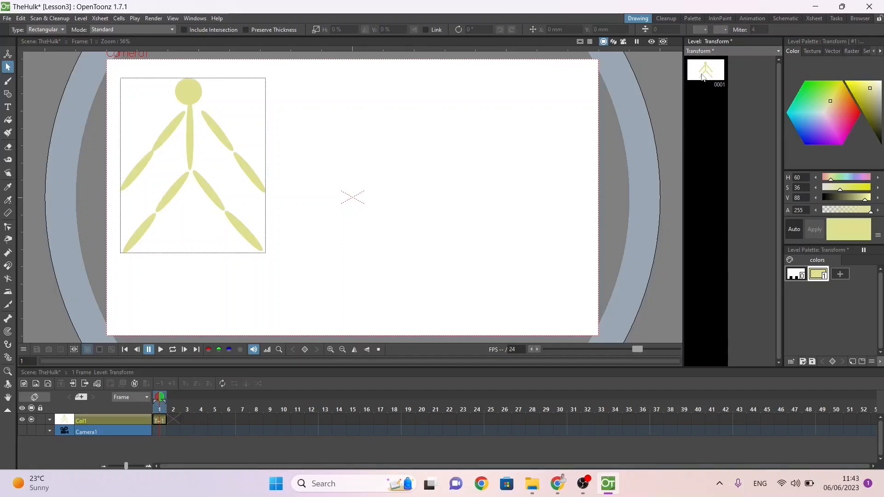
key("ctrl+s")
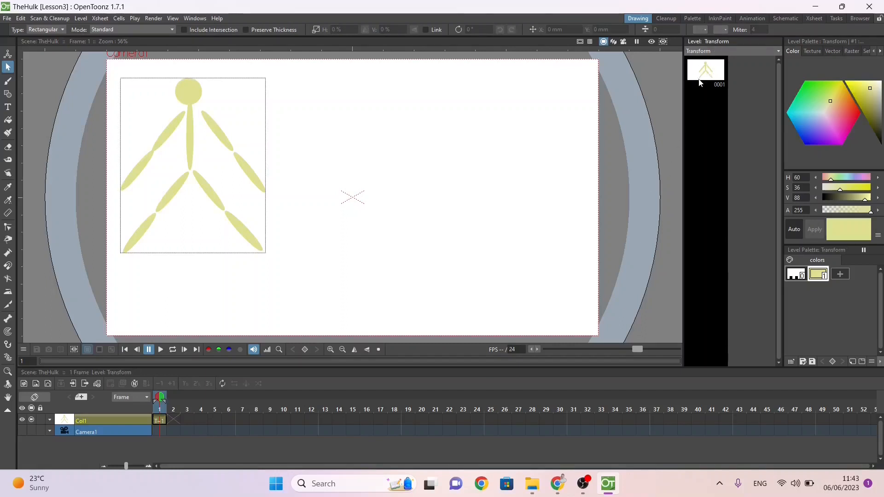
left_click(183, 18)
mouse_move(175, 18)
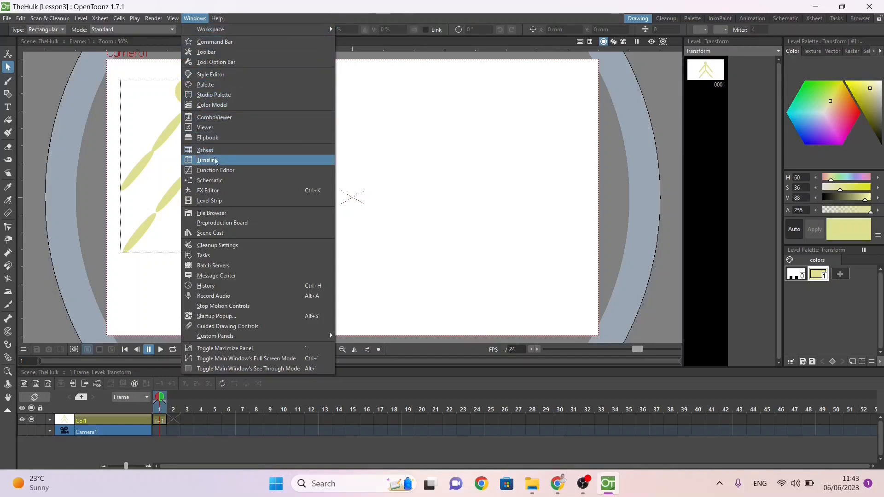
left_click(216, 201)
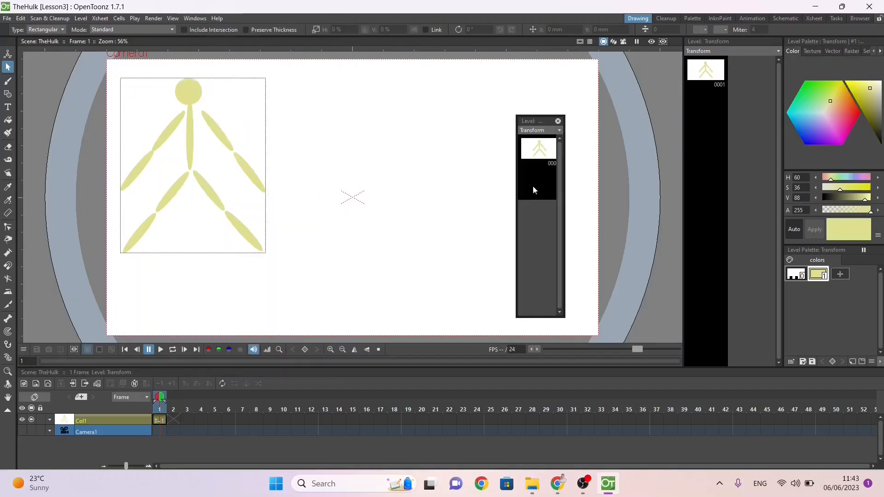
left_click(558, 121)
Step: Insert a blank drawing before the figure's drawing in the Transform level
left_click(707, 118)
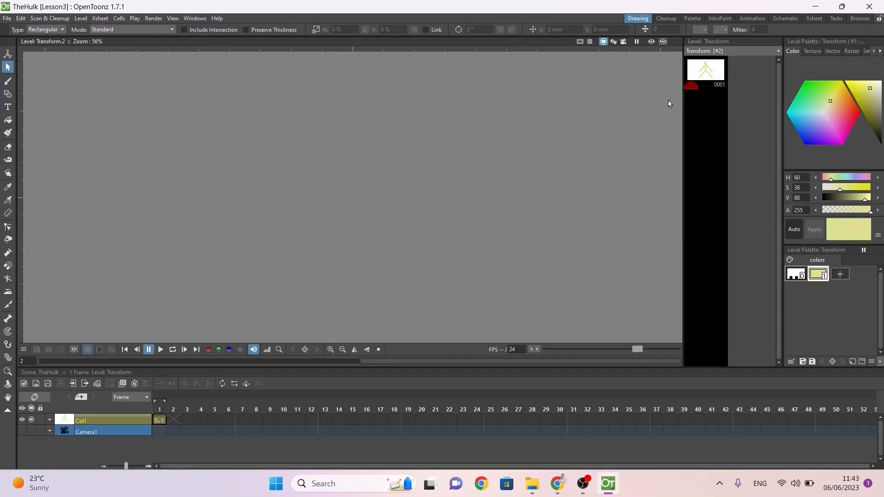
right_click(707, 139)
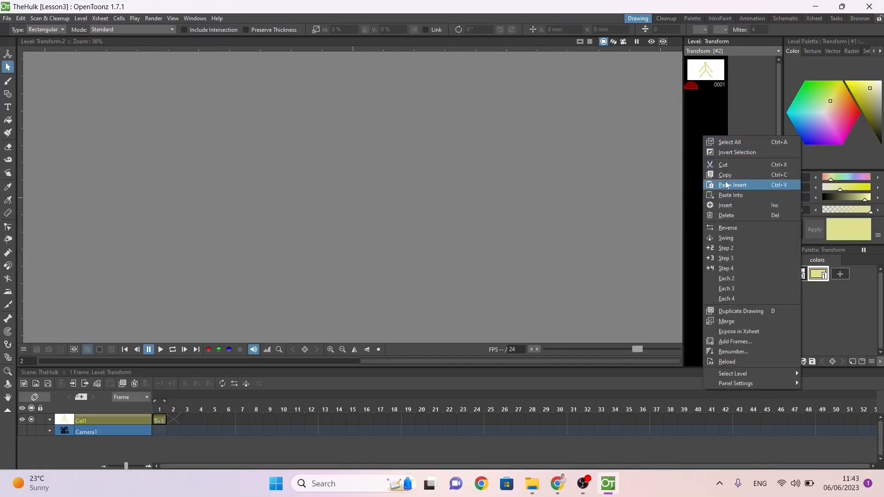
left_click(730, 205)
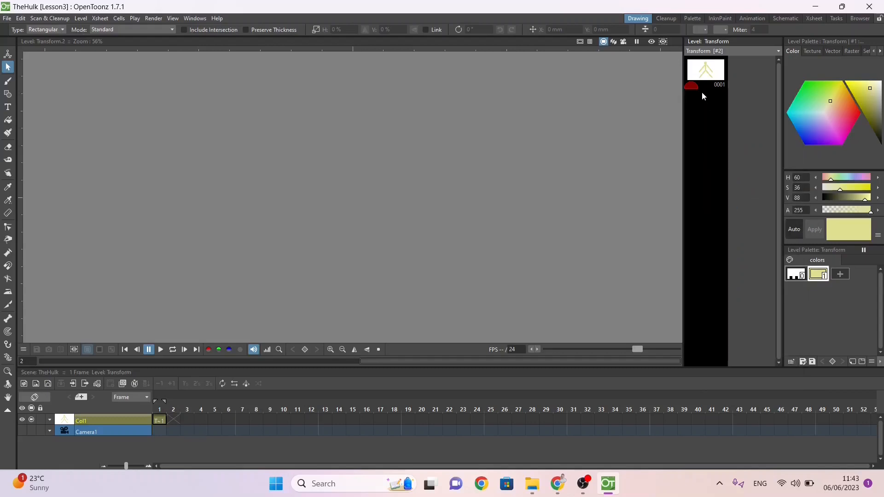
left_click(706, 77)
right_click(705, 71)
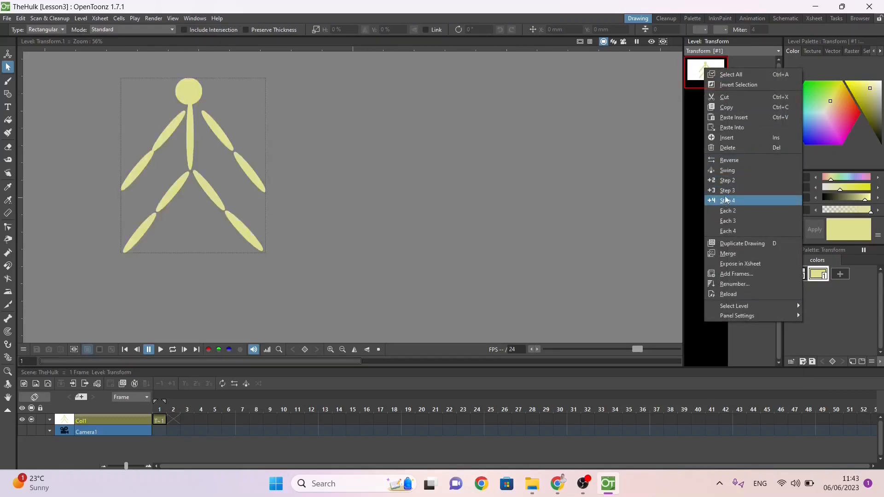
left_click(728, 143)
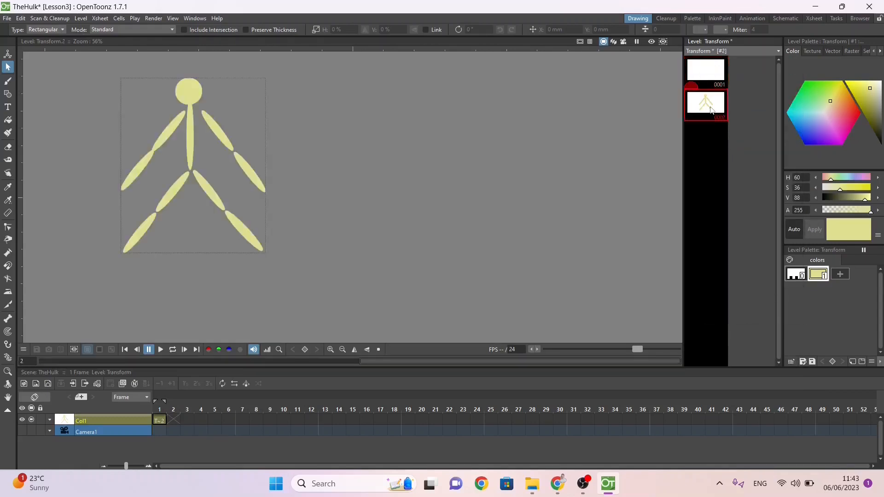
left_click(707, 79)
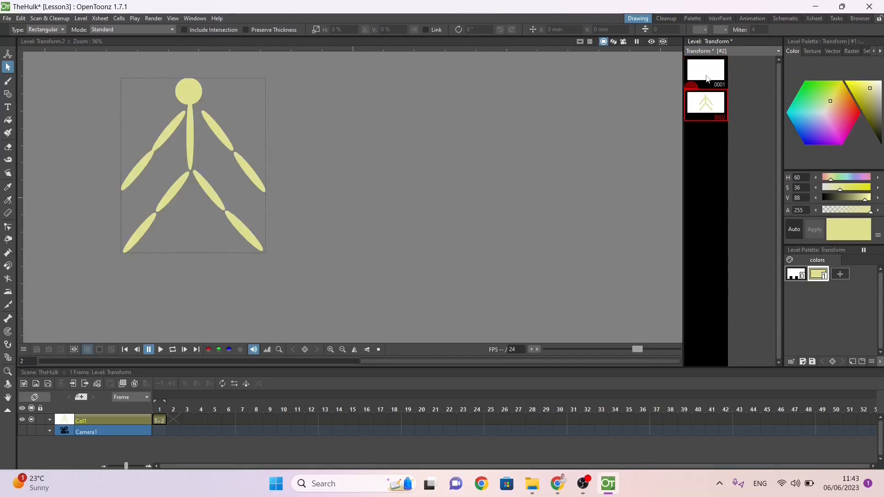
left_click(705, 75)
left_click_drag(697, 71, 701, 53)
left_click(701, 106)
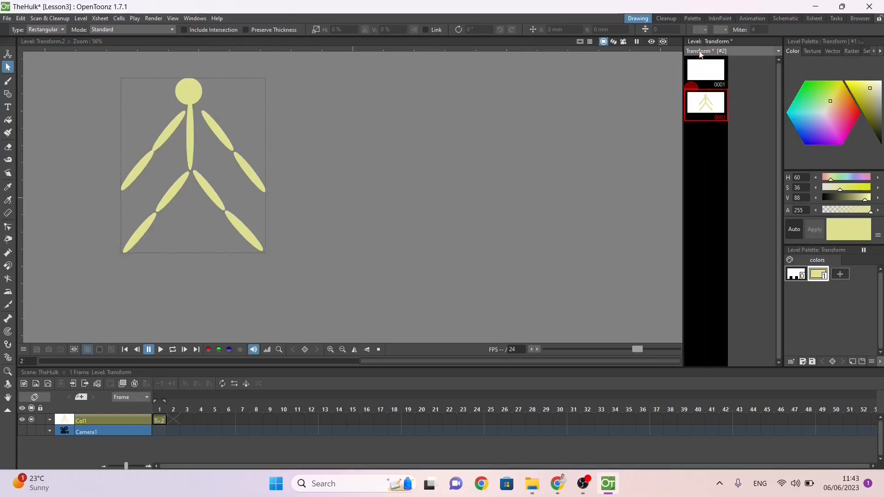
Step: Move the whole figure from drawing 2 to drawing 1 of the Transform level, leaving drawing 2 blank
left_click(8, 54)
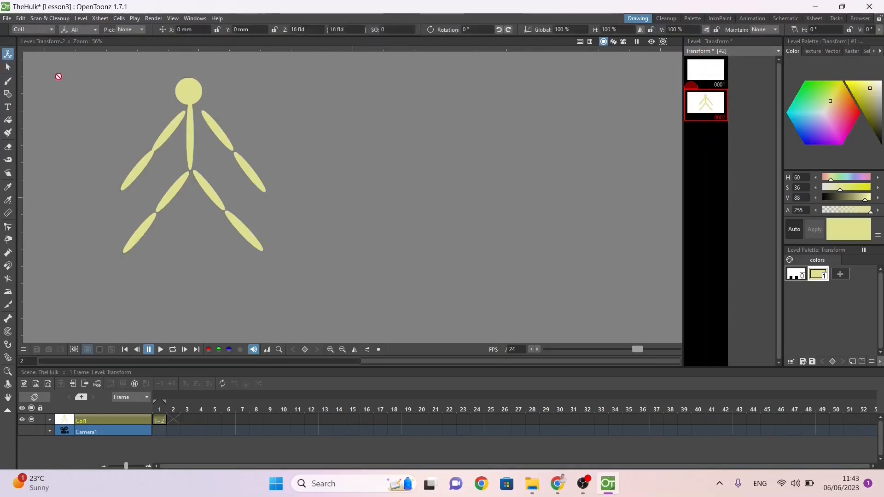
left_click(7, 67)
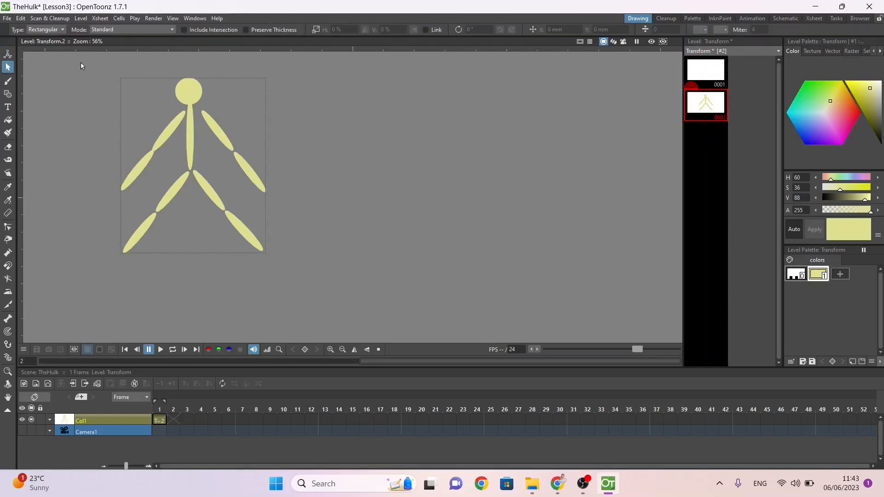
mouse_move(81, 62)
left_mouse_down()
mouse_move(249, 247)
mouse_move(319, 297)
left_mouse_up()
key("Delete")
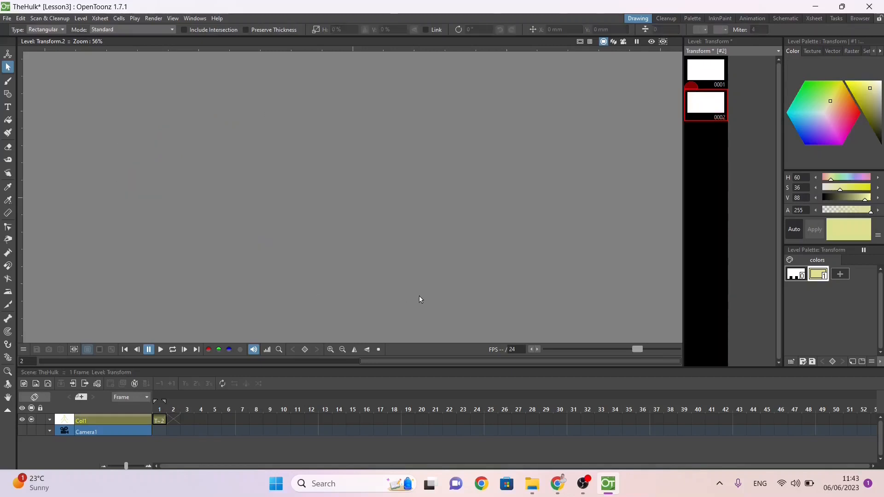
left_click(700, 72)
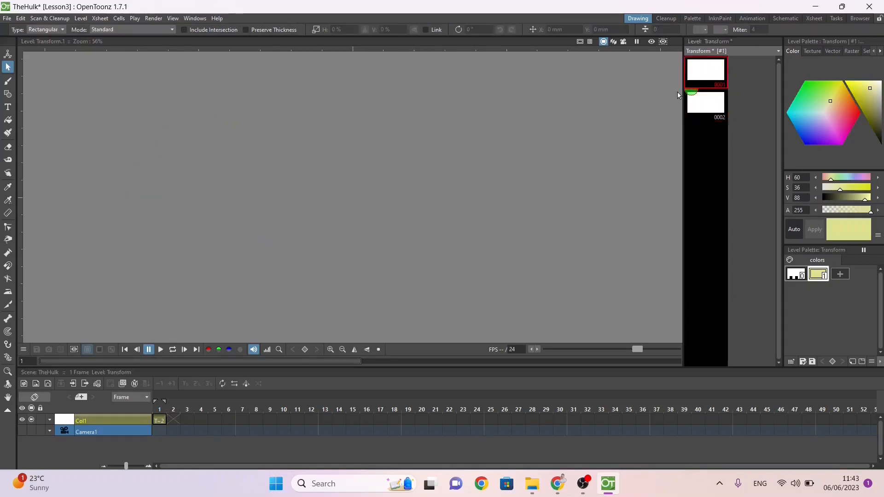
left_click(708, 108)
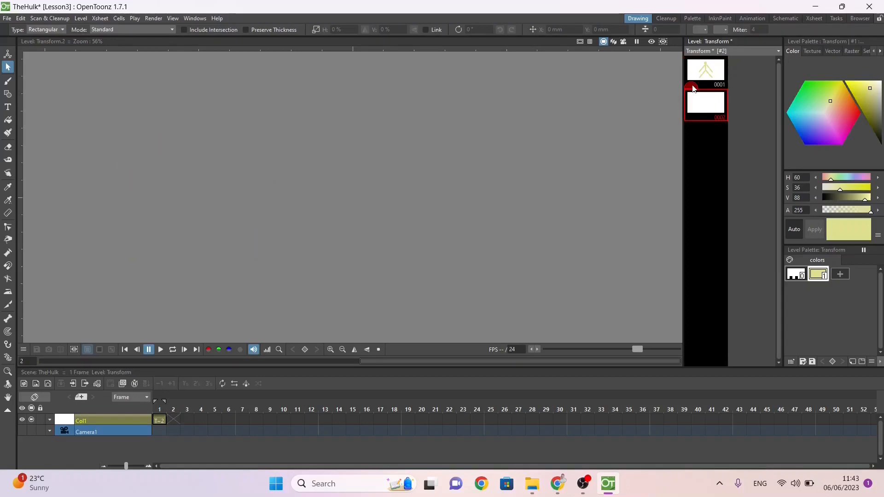
Step: Turn on the onion skin of drawing 1 so the figure shows faintly behind drawing 2
left_click_drag(692, 88, 692, 72)
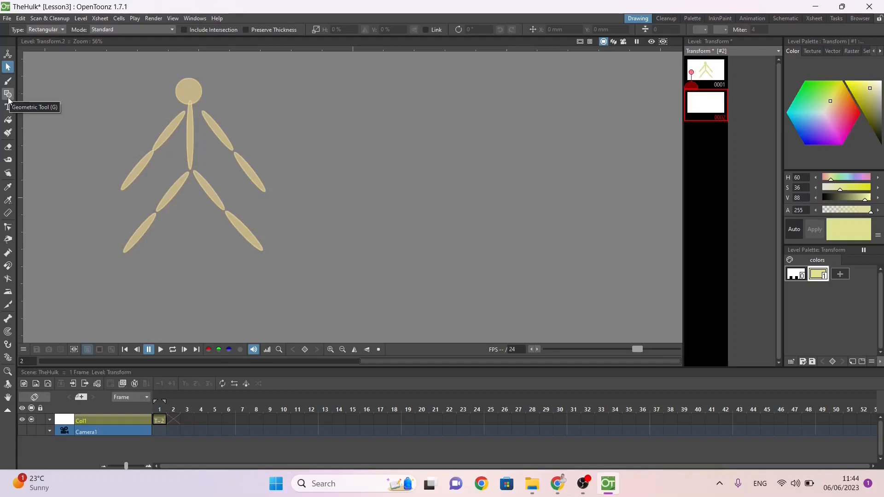
left_click(708, 77)
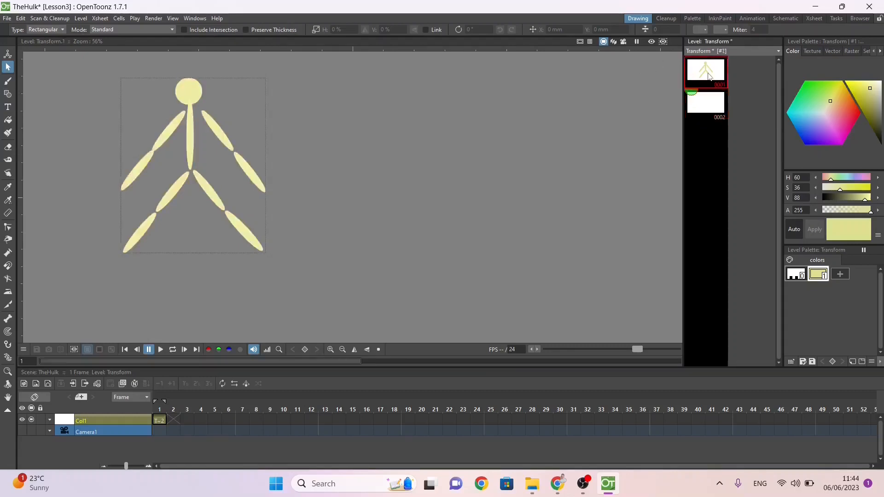
left_click(713, 106)
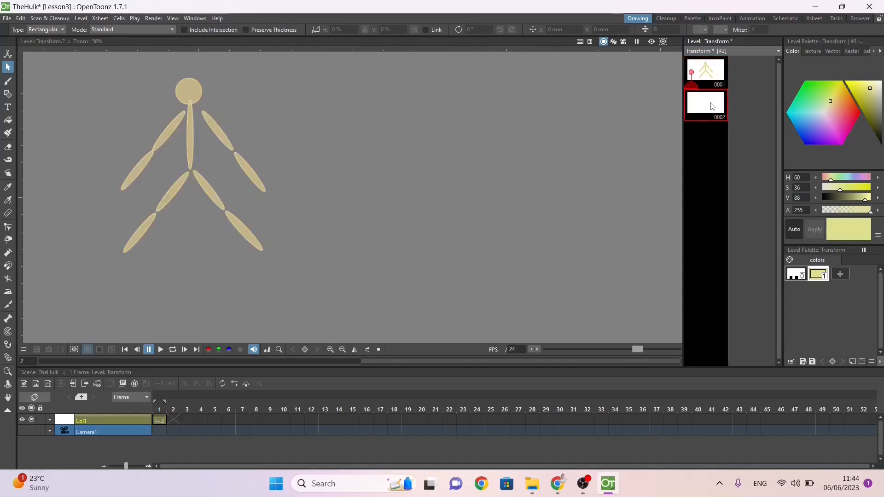
Step: Try to delete the blank drawing 2 from the Transform level
right_click(711, 104)
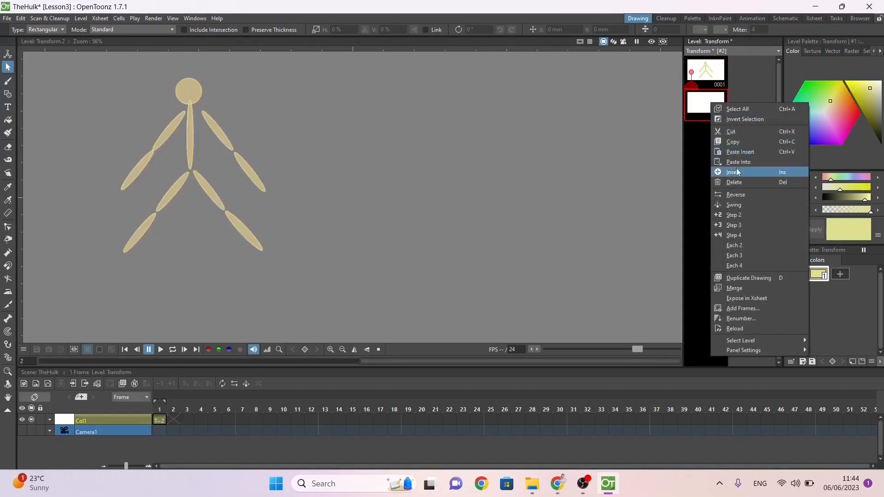
left_click(737, 142)
right_click(713, 112)
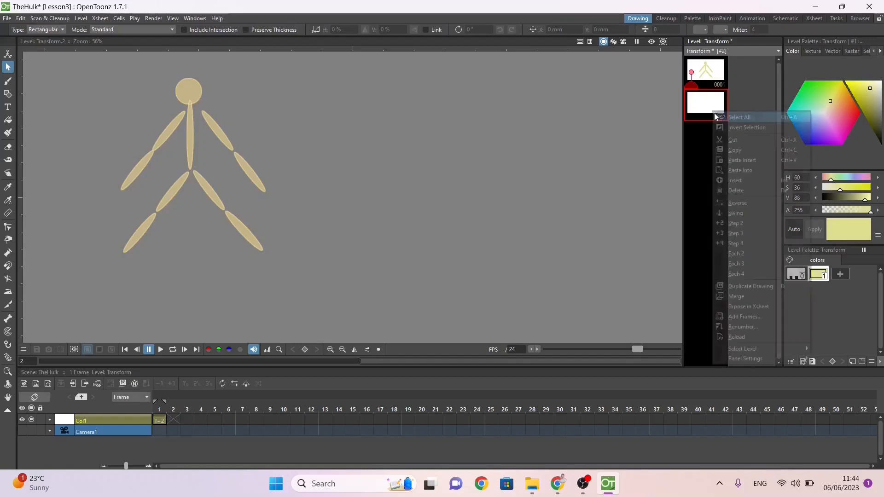
left_click(737, 192)
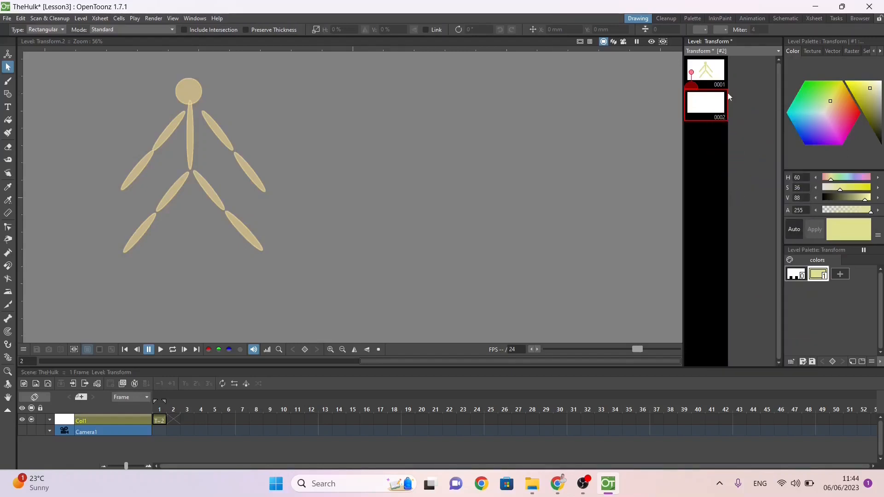
Step: Duplicate drawing 1 with the figure in the Transform level, and try to delete the blank drawing 3
left_click(717, 75)
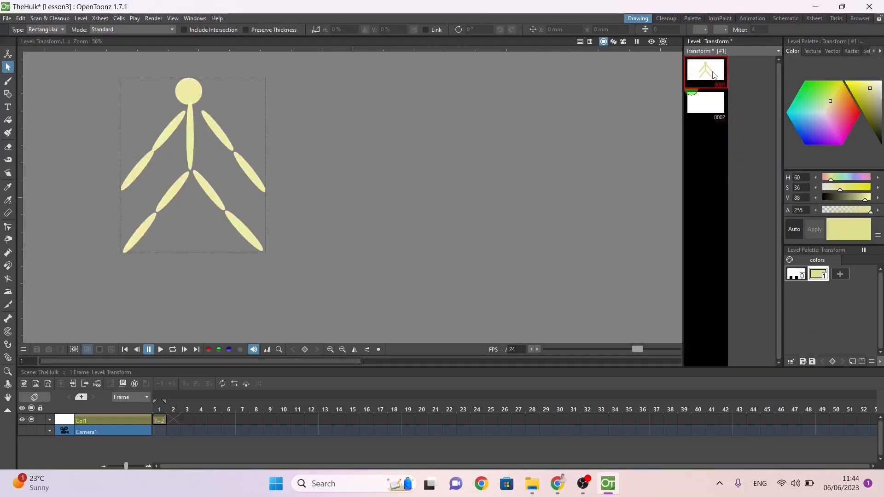
key("d")
left_click(710, 145)
right_click(709, 144)
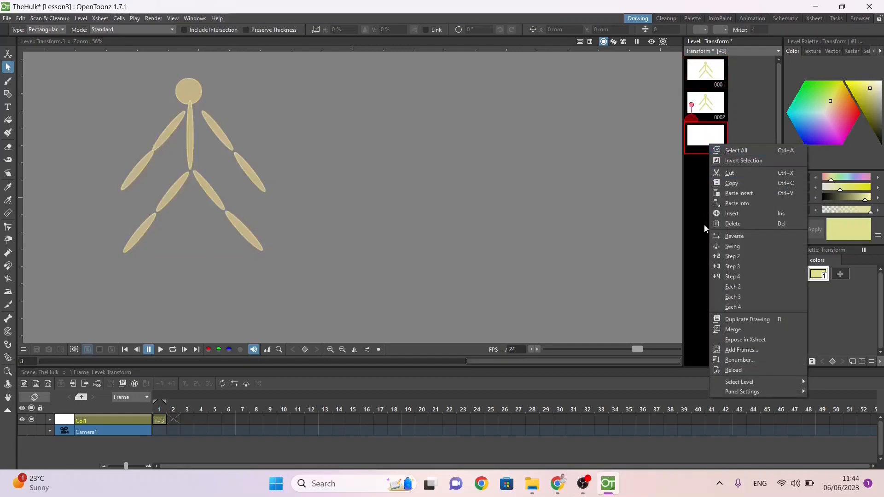
left_click(740, 224)
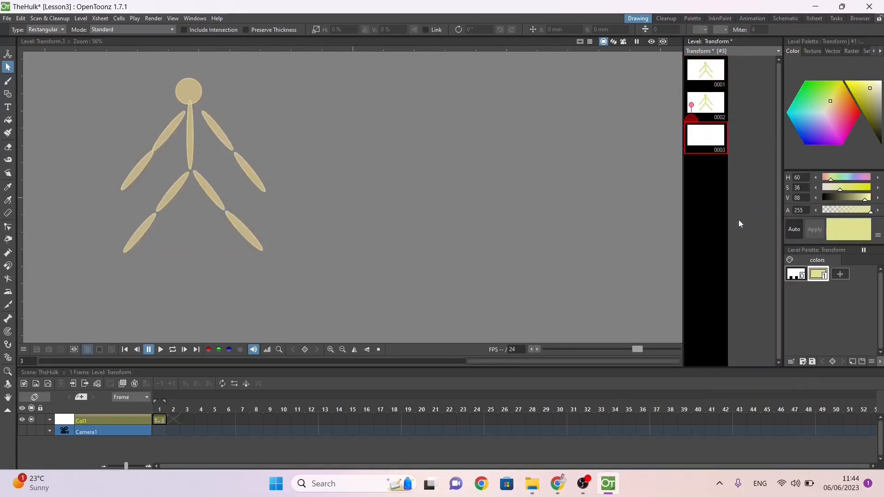
Step: Reshape the upper ellipse of the figure's right-hand arm in drawing 2 into a thick oval at the shoulder
left_click(708, 109)
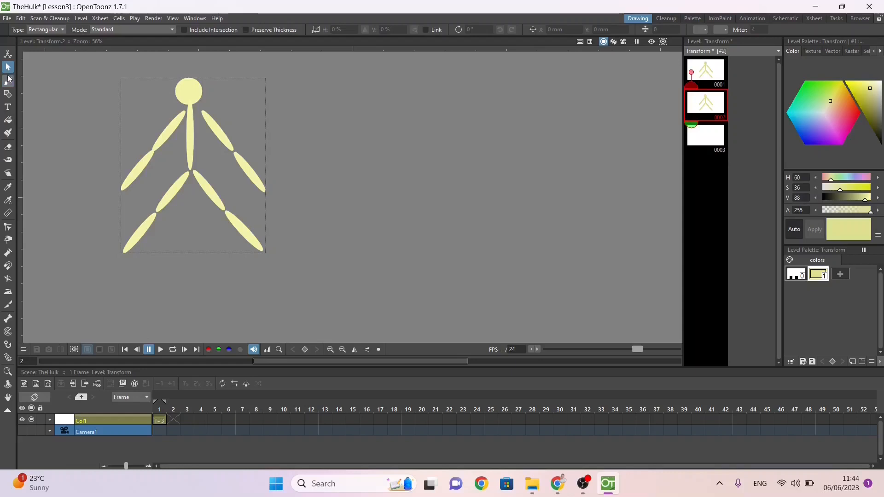
left_click(224, 125)
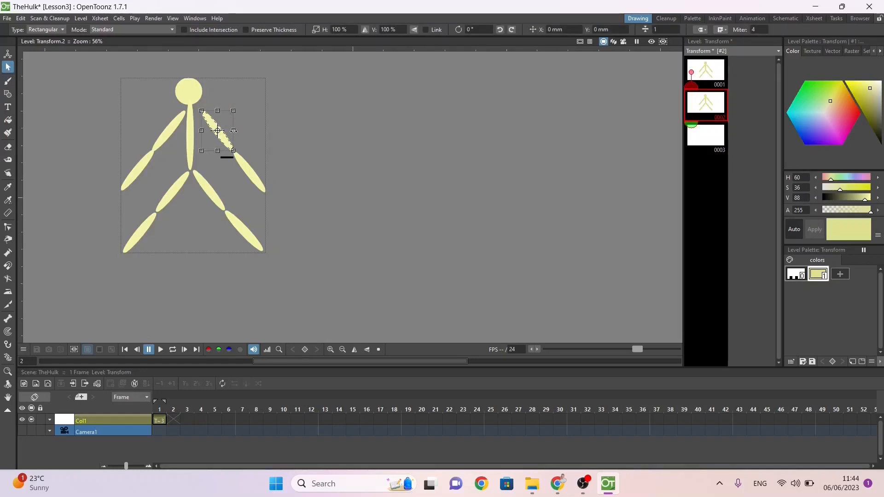
mouse_move(234, 130)
left_mouse_down()
mouse_move(257, 131)
mouse_move(232, 130)
mouse_move(269, 76)
left_mouse_up()
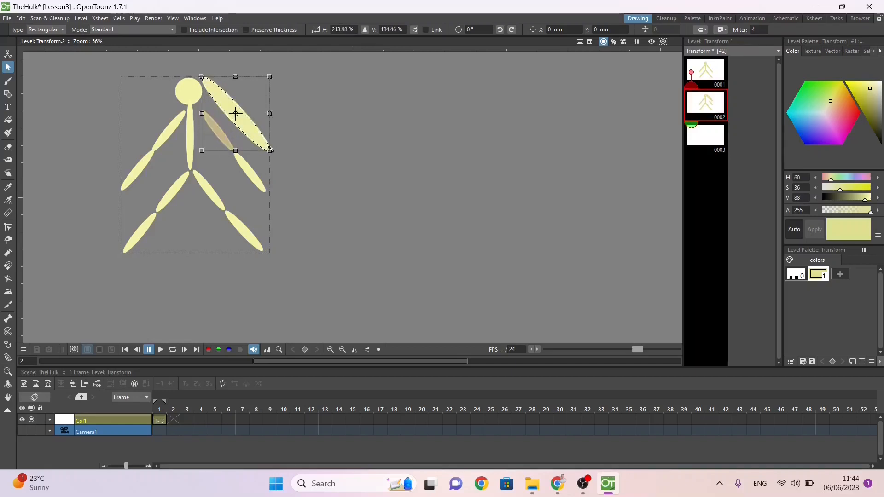
mouse_move(270, 150)
left_mouse_down()
mouse_move(221, 87)
mouse_move(236, 107)
left_mouse_up()
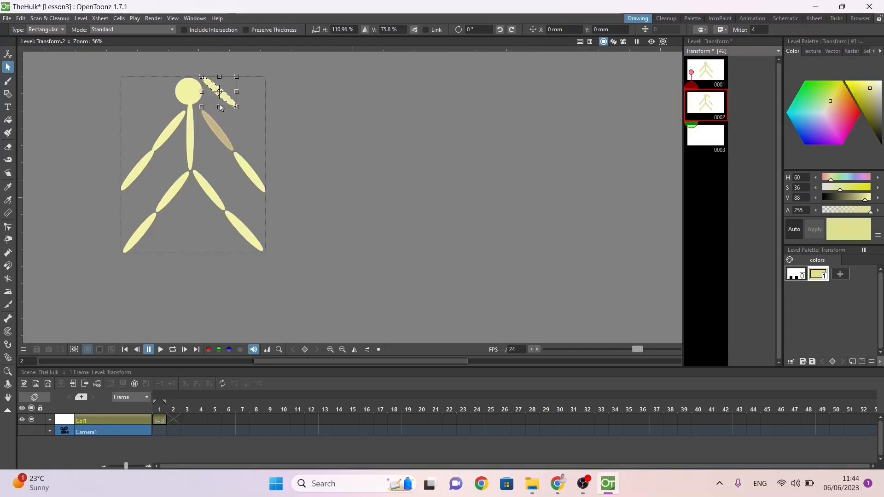
mouse_move(219, 77)
left_mouse_down()
mouse_move(203, 120)
mouse_move(214, 130)
mouse_move(224, 96)
left_mouse_up()
left_click_drag(213, 132, 213, 175)
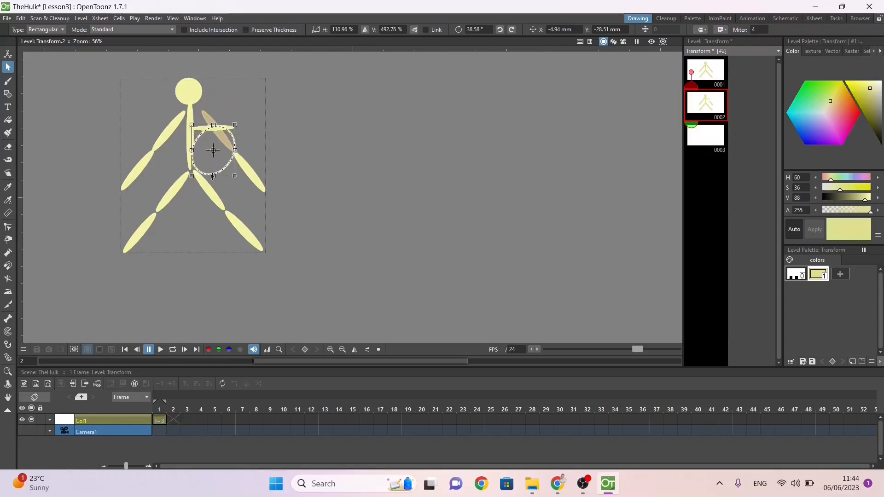
left_click(227, 112)
left_click(226, 137)
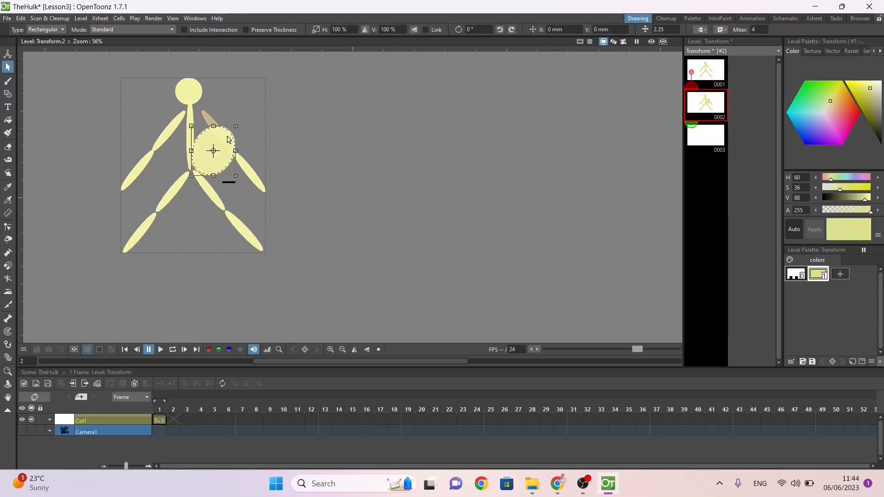
mouse_move(237, 125)
left_mouse_down()
mouse_move(235, 177)
mouse_move(199, 136)
mouse_move(238, 137)
left_mouse_up()
Step: Widen the torso ellipse and the right-hand forearm ellipse in drawing 2 into thick ovals
left_click(189, 147)
left_click_drag(232, 147, 212, 152)
left_click(249, 170)
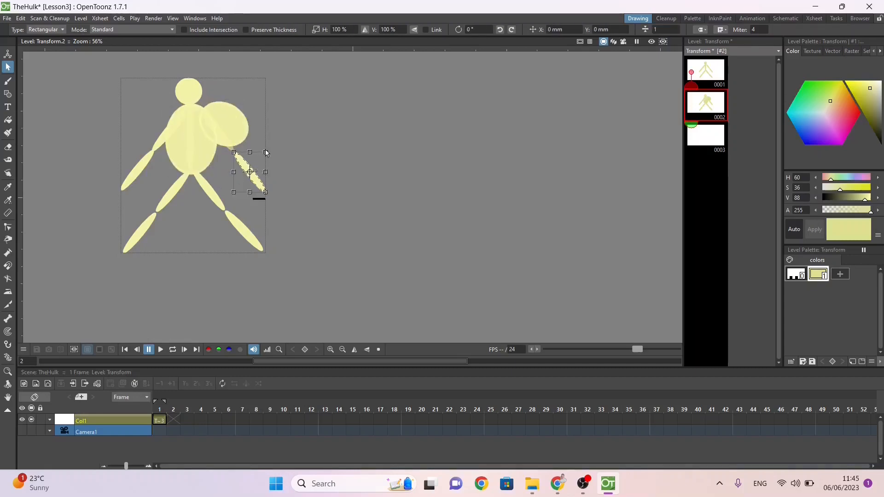
mouse_move(269, 149)
left_mouse_down()
mouse_move(243, 146)
mouse_move(250, 139)
mouse_move(271, 194)
left_mouse_up()
Step: Thicken the upper arm and forearm ellipses of the figure's left-hand arm in drawing 2 into bulky ovals
left_click(164, 132)
mouse_move(149, 153)
left_mouse_down()
mouse_move(127, 130)
mouse_move(183, 88)
left_mouse_up()
left_click_drag(180, 128, 163, 152)
left_click(139, 167)
mouse_move(158, 192)
left_mouse_down()
mouse_move(137, 200)
mouse_move(161, 157)
left_mouse_up()
left_click(172, 191)
Step: Enlarge the head circle in drawing 2 and set it centered above the widened torso
left_click(188, 94)
left_click_drag(202, 77, 228, 59)
left_click_drag(203, 85, 191, 95)
Step: Thicken the thigh and shin ellipses of the figure's right-hand leg in drawing 2, keeping the two ovals joined at the knee
left_click(210, 191)
mouse_move(227, 167)
left_mouse_down()
mouse_move(221, 151)
mouse_move(203, 165)
mouse_move(209, 147)
left_mouse_up()
mouse_move(237, 143)
left_mouse_down()
mouse_move(244, 179)
mouse_move(218, 199)
left_mouse_up()
left_click(243, 229)
left_click_drag(273, 211, 250, 196)
left_click_drag(244, 231, 250, 163)
left_click_drag(280, 162, 275, 215)
mouse_move(250, 214)
left_mouse_down()
mouse_move(250, 250)
mouse_move(250, 218)
left_mouse_up()
left_click_drag(273, 189, 235, 231)
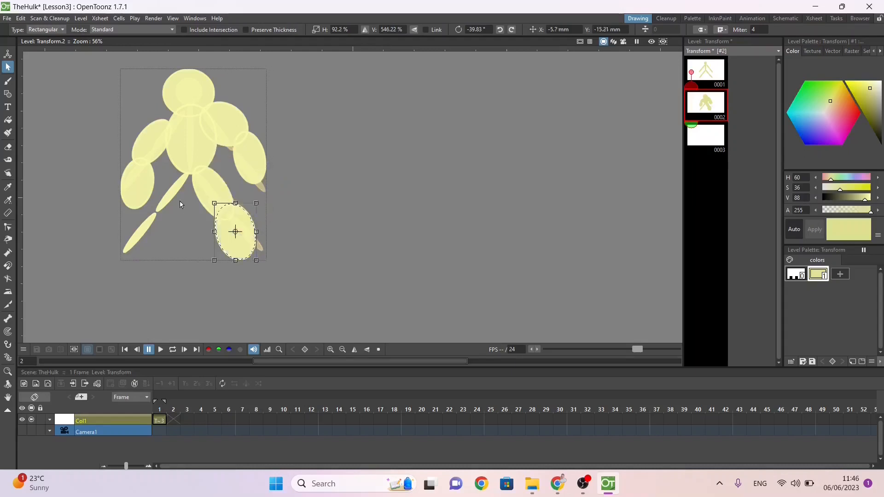
Step: Thicken the thigh and shin ellipses of the figure's left-hand leg in drawing 2 and join them at the knee
left_click(173, 192)
mouse_move(192, 170)
left_mouse_down()
mouse_move(202, 193)
mouse_move(172, 153)
left_mouse_up()
left_click_drag(200, 151, 162, 142)
mouse_move(171, 177)
left_mouse_down()
mouse_move(166, 232)
mouse_move(138, 194)
mouse_move(138, 237)
left_mouse_up()
left_click(147, 242)
left_click(142, 230)
left_click_drag(165, 190, 118, 177)
left_click_drag(142, 206, 156, 227)
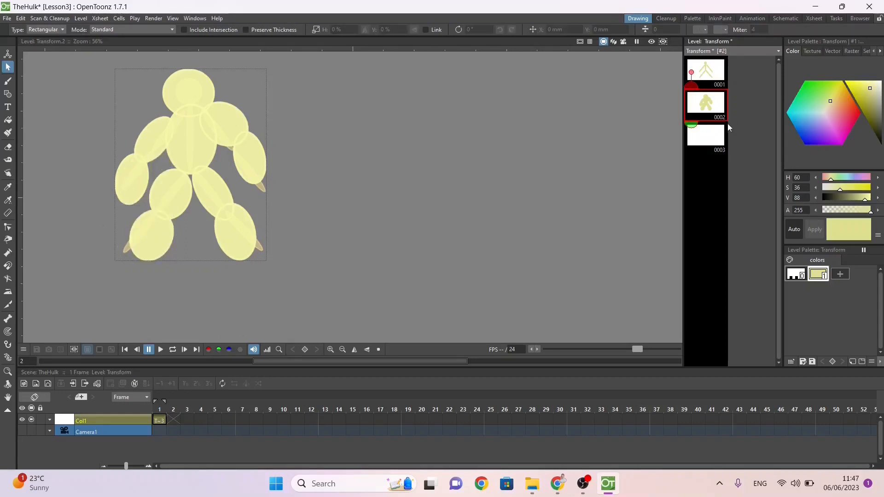
Step: Insert blank drawings ahead of the bulky figure in the Transform level until the bulky figure is drawing 29
left_click(704, 102)
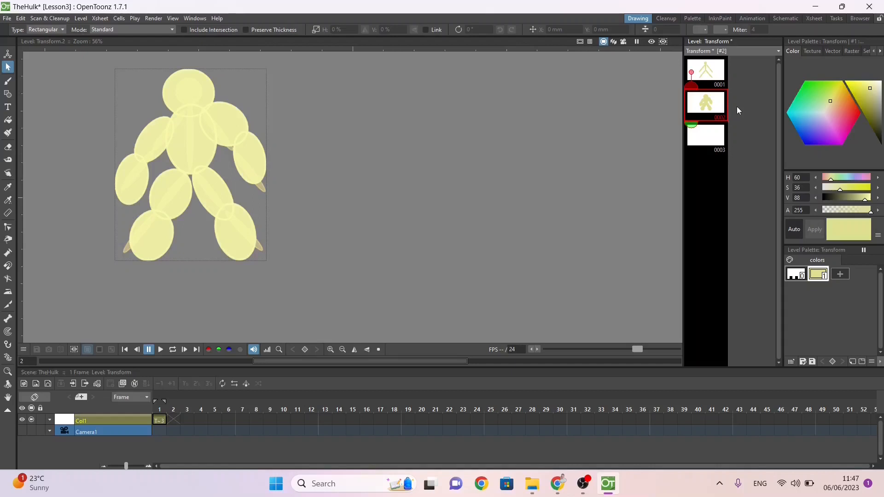
key("Insert")
key("Insert")
key("Insert")
key("Insert")
key("Insert")
key("Insert")
key("Insert")
key("Insert")
key("Insert")
key("Insert")
key("Insert")
key("Insert")
key("Insert")
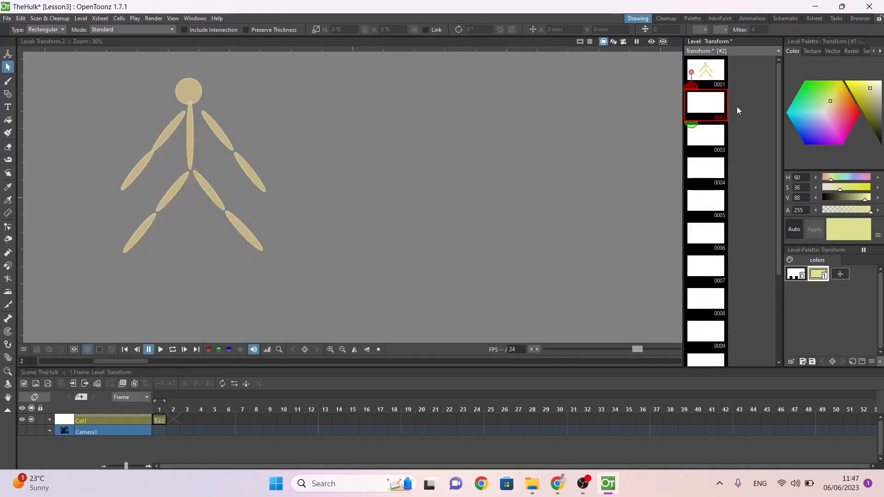
key("Insert")
key("Insert")
key("Insert")
key("Insert")
key("Insert")
key("Insert")
key("Insert")
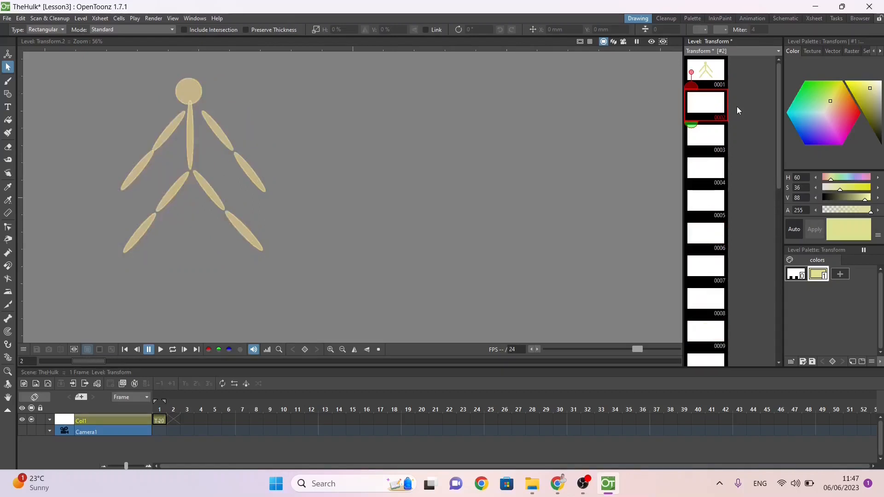
key("Insert")
key("Insert")
key("Insert")
key("Insert")
key("Insert")
Step: Inbetween drawings 1 to 29 of the Transform level with Linear interpolation
left_click(724, 86)
scroll(725, 90, "down", 5)
scroll(726, 90, "down", 3)
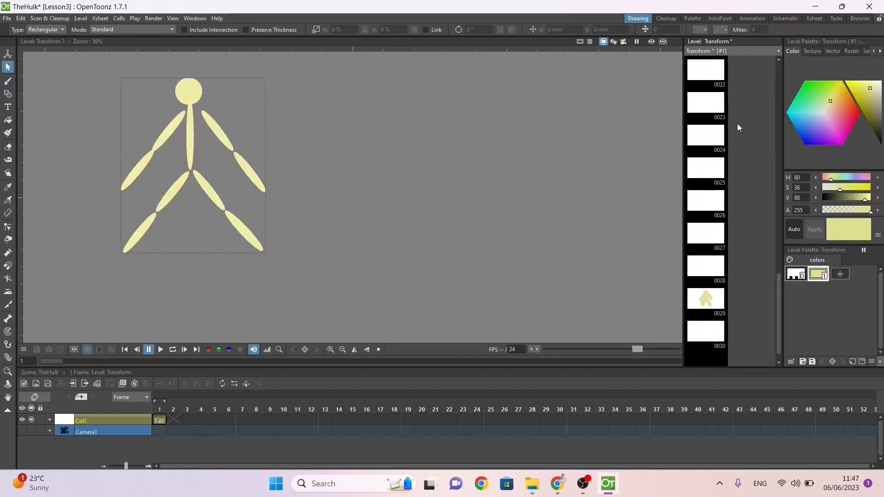
left_click(707, 310, "shift")
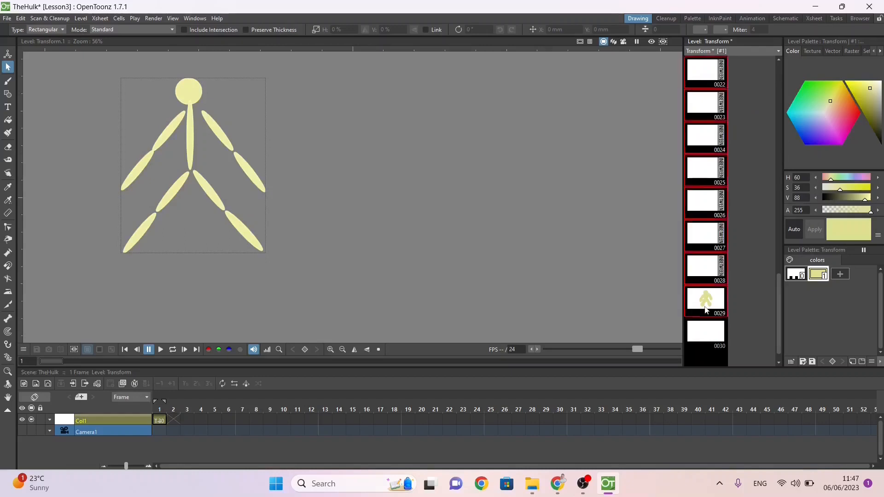
left_click(723, 271)
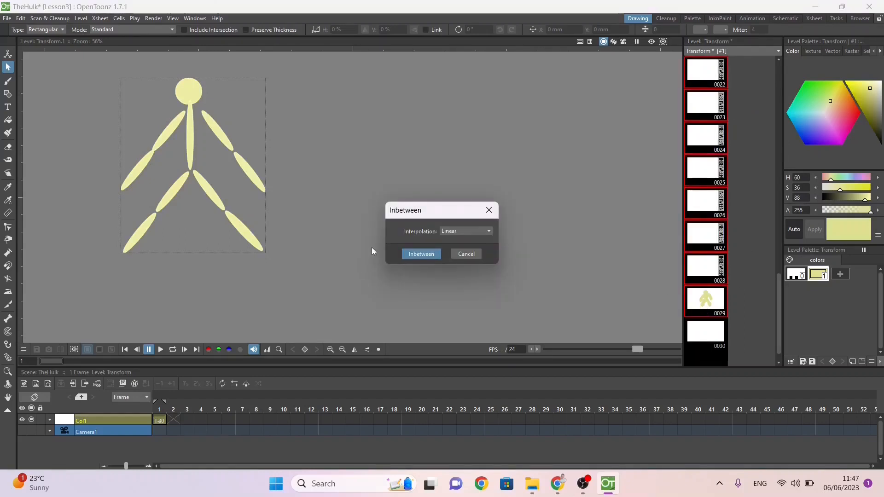
left_click(413, 254)
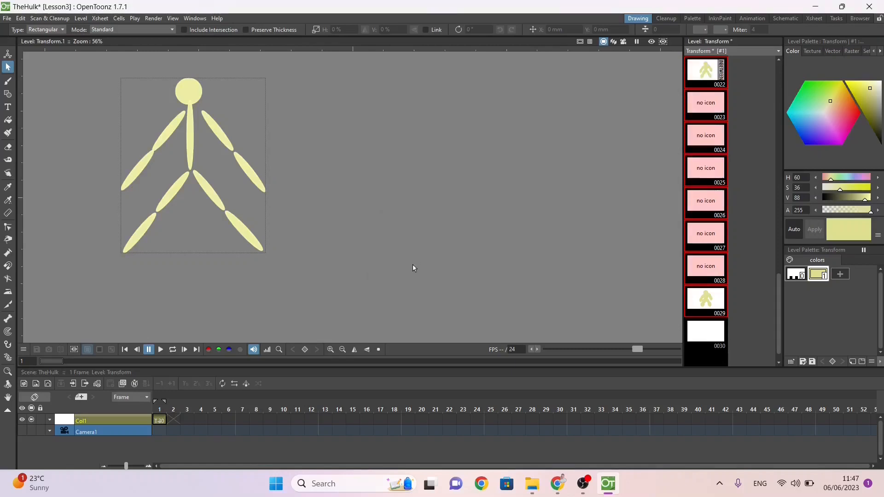
Step: Expose drawings 1 to 29 in the Xsheet and scrub through the frames to check the transformation
right_click(711, 193)
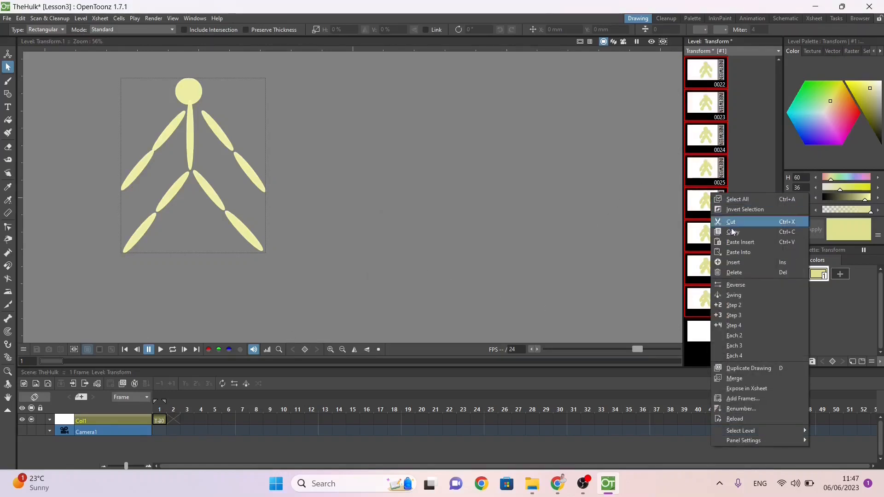
left_click(764, 388)
left_click(164, 402)
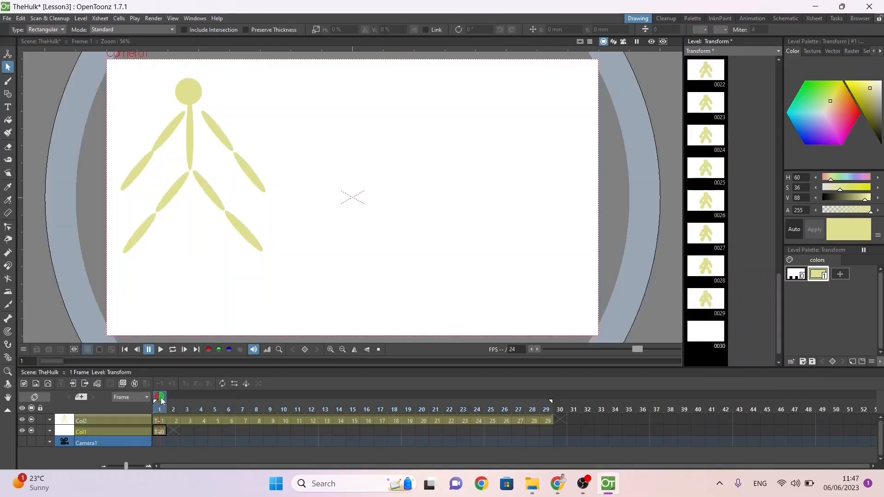
left_click_drag(162, 402, 269, 410)
mouse_move(329, 412)
left_mouse_down()
mouse_move(577, 416)
mouse_move(159, 412)
left_mouse_up()
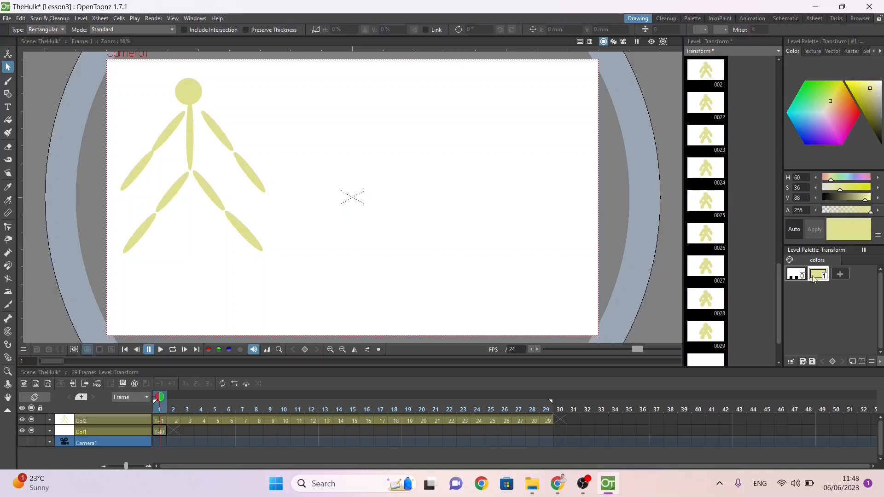
Step: Set palette keyframes for color style 1 at frame 1 and frame 29
left_click(832, 362)
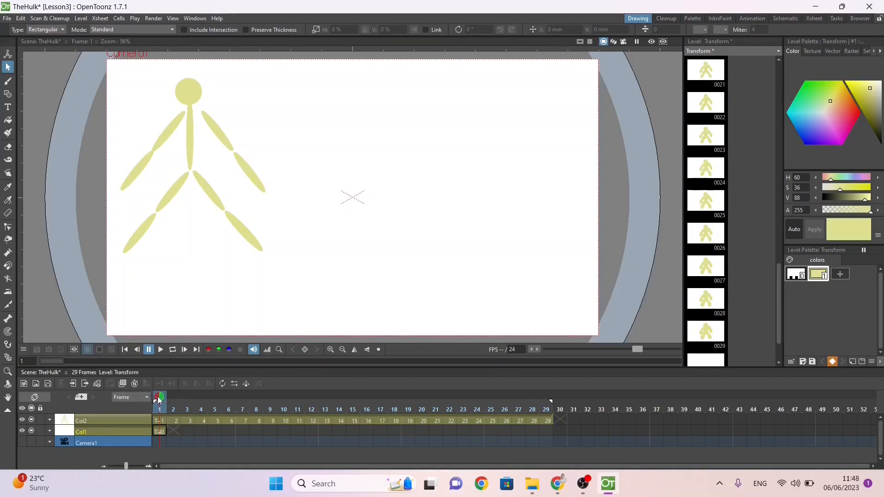
mouse_move(158, 400)
left_mouse_down()
mouse_move(561, 398)
mouse_move(552, 411)
left_mouse_up()
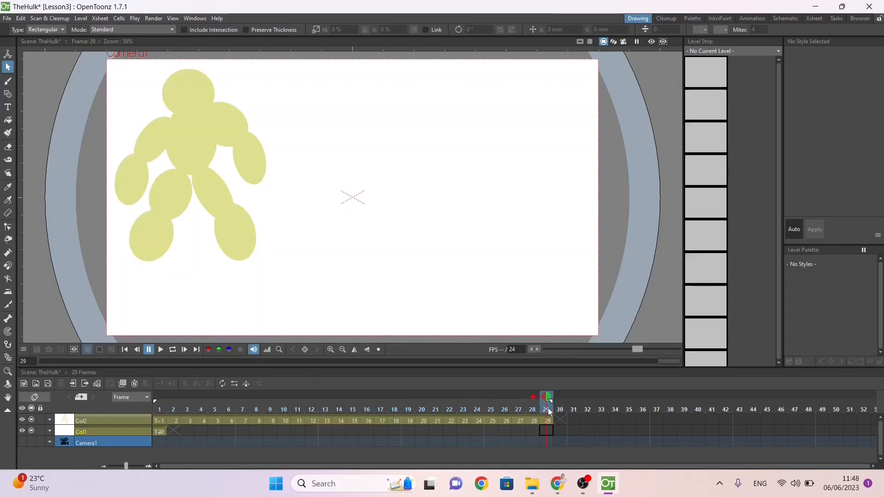
left_click(548, 422)
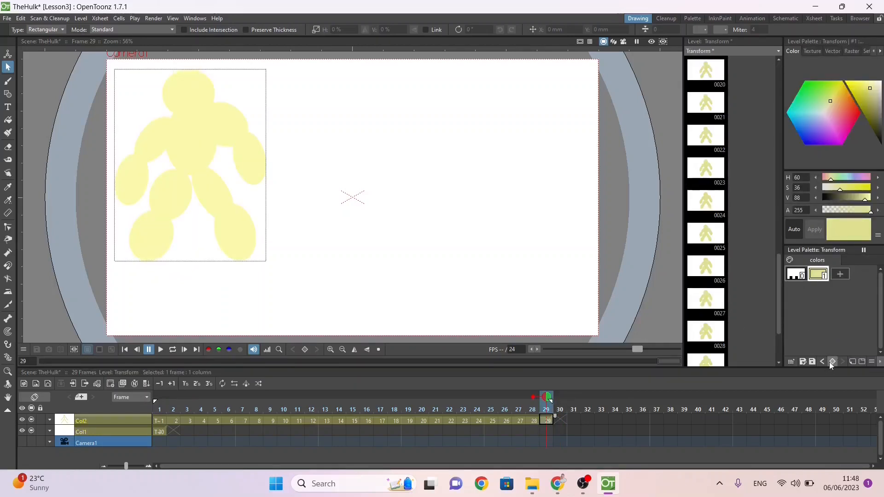
left_click(831, 362)
left_click(819, 100)
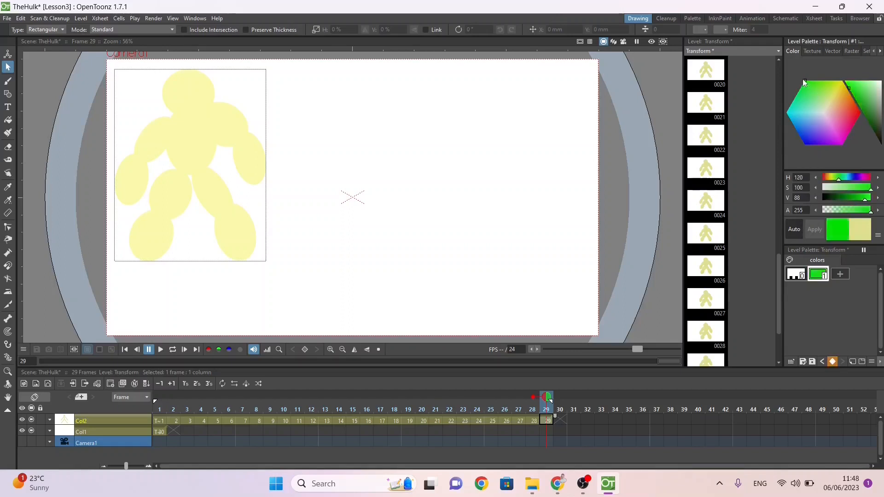
left_click(872, 121)
left_click_drag(871, 120, 871, 119)
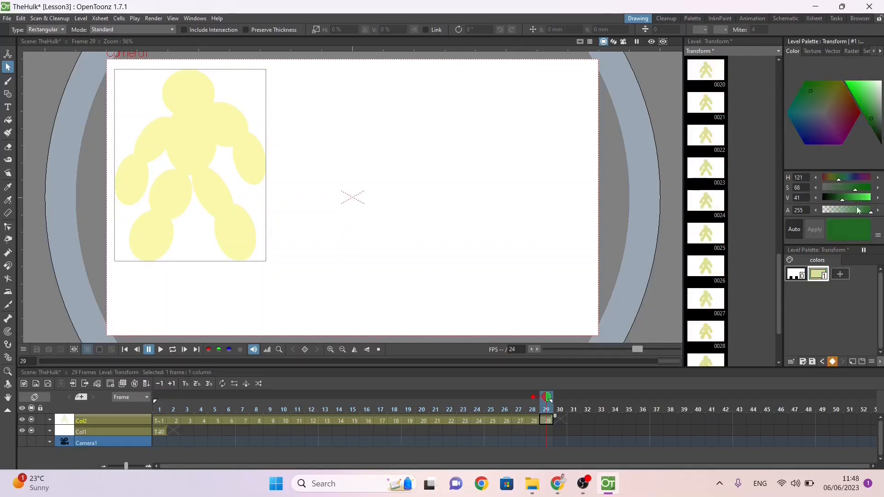
Step: Change color style 1 at frame 29 to a dark green with H 124, S 87 and V 31
left_click(814, 278)
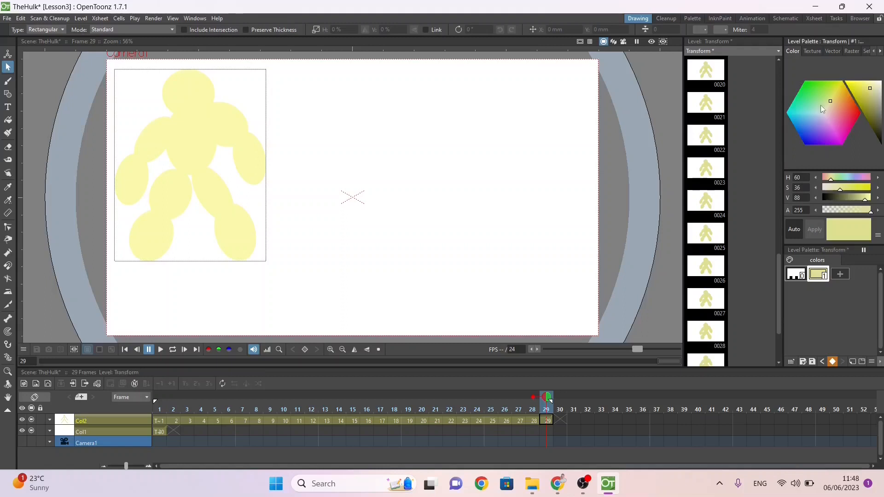
left_click_drag(820, 105, 802, 81)
left_click_drag(869, 112, 872, 125)
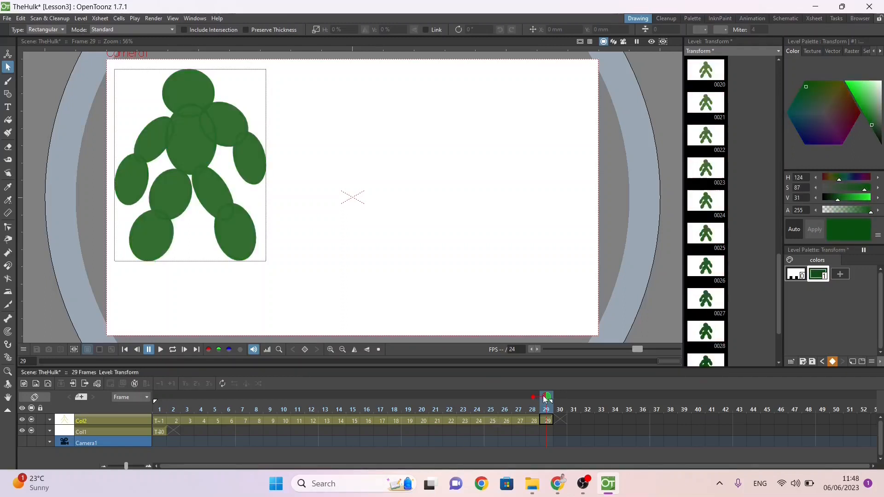
Step: Return to frame 1, render a preview of frames 1 to 29, play it and close the preview
left_click_drag(547, 398, 160, 397)
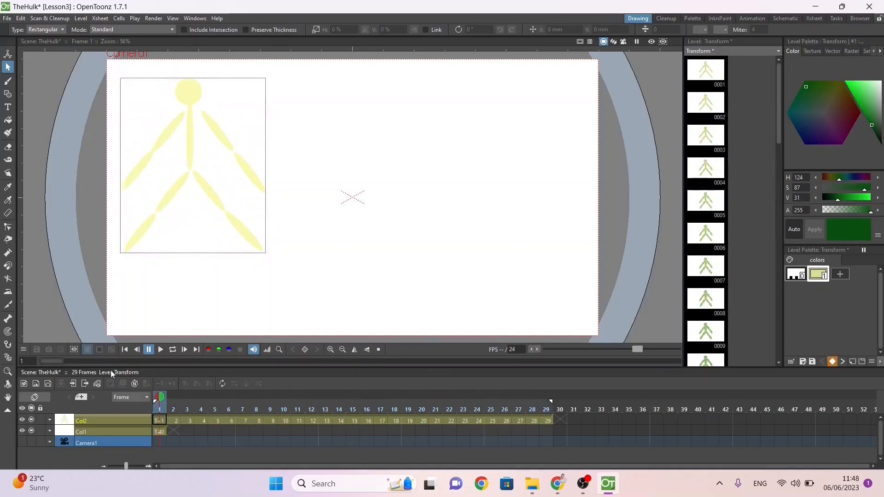
left_click(154, 19)
left_click(161, 31)
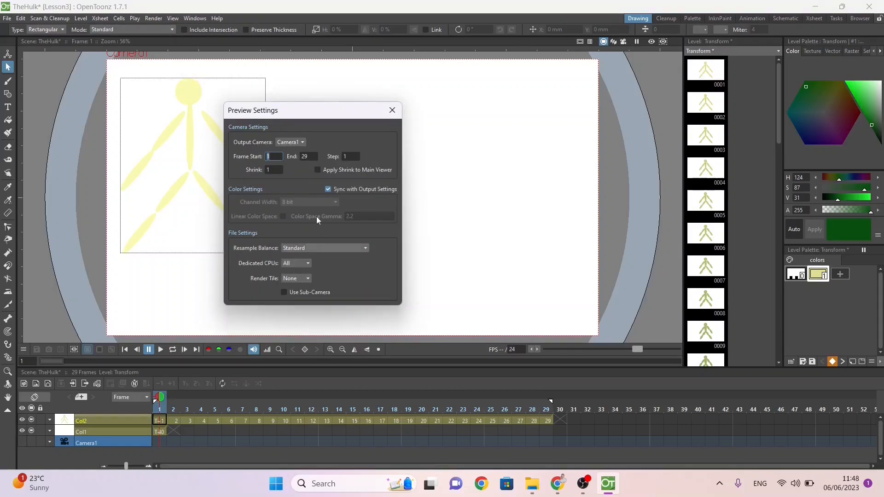
left_click(392, 110)
left_click(154, 19)
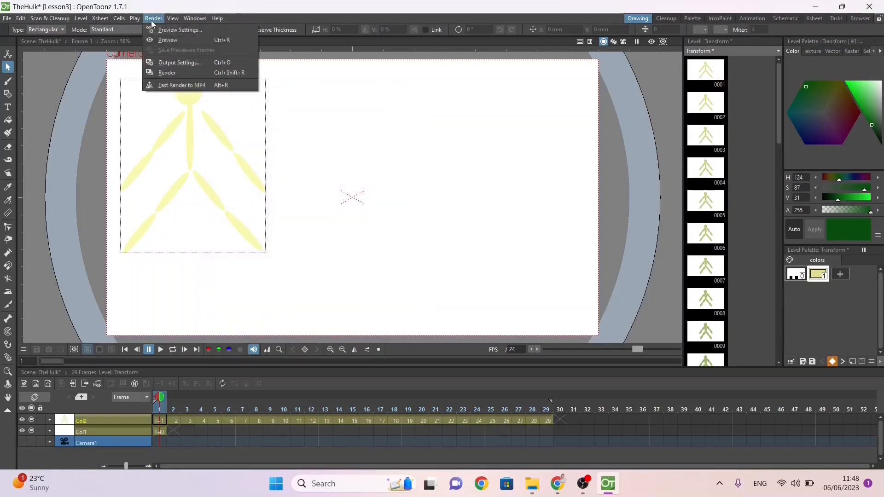
left_click(168, 40)
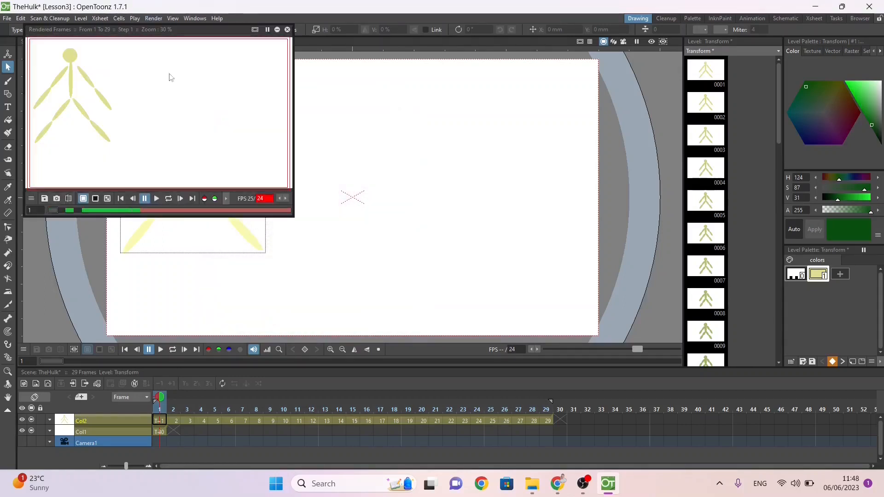
left_click(157, 199)
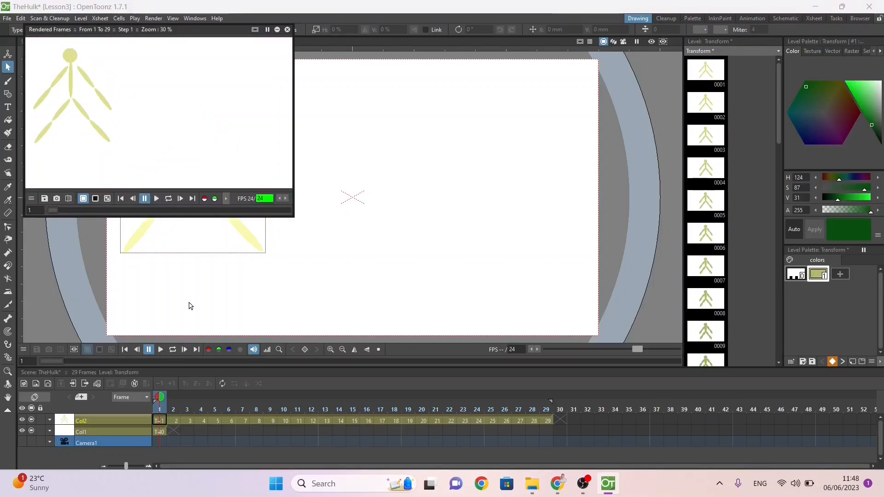
left_click(287, 29)
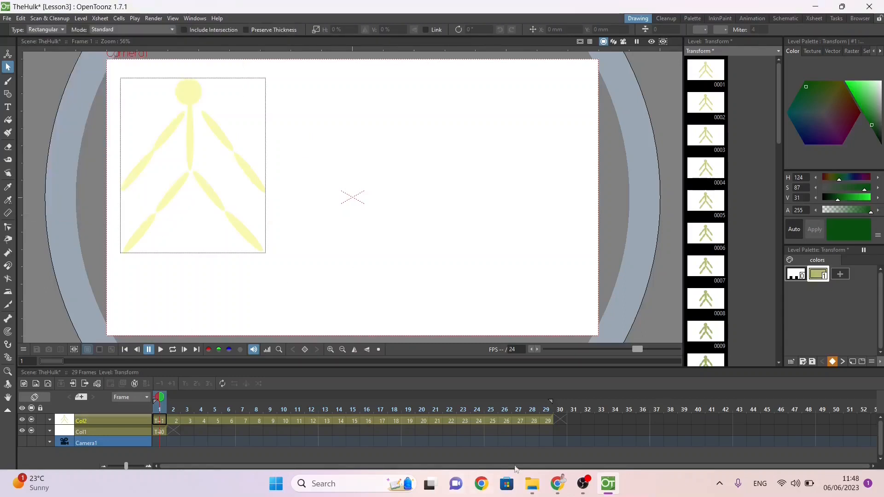
Step: Extend the exposure of the final green drawing from frame 29 to frame 49 and turn off the onion skin on frame 28
left_click(549, 421)
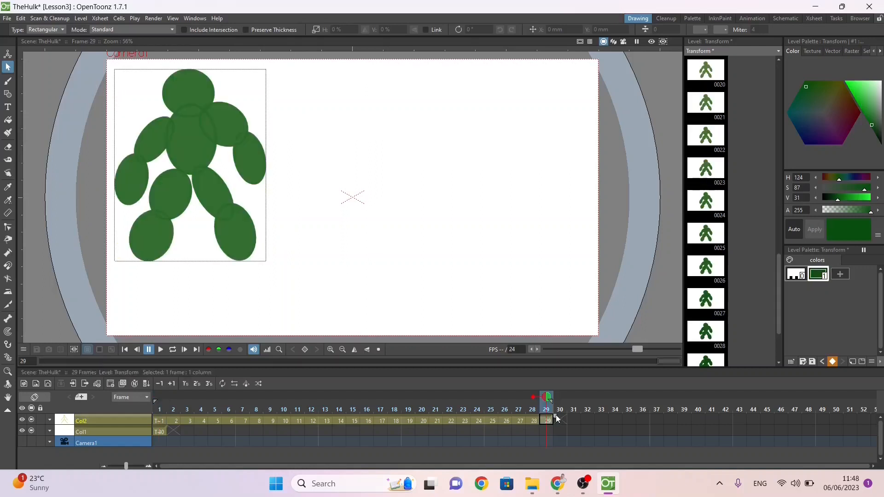
left_click_drag(587, 422, 835, 422)
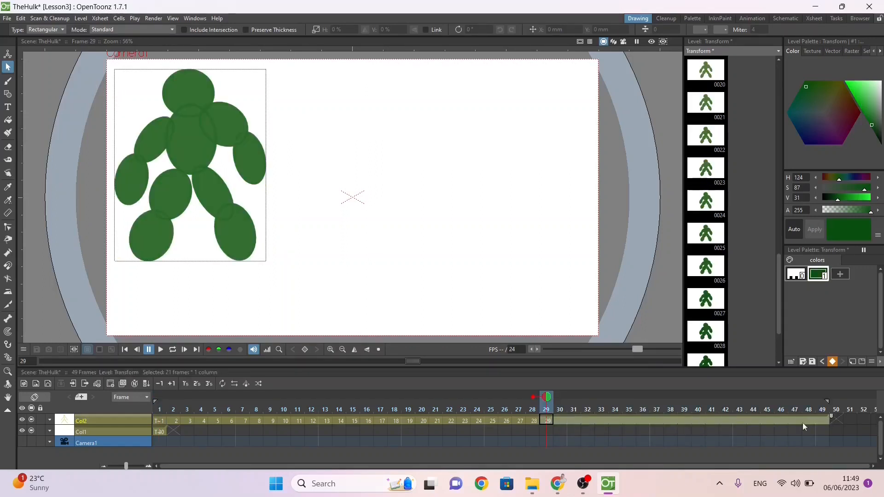
left_click(533, 397)
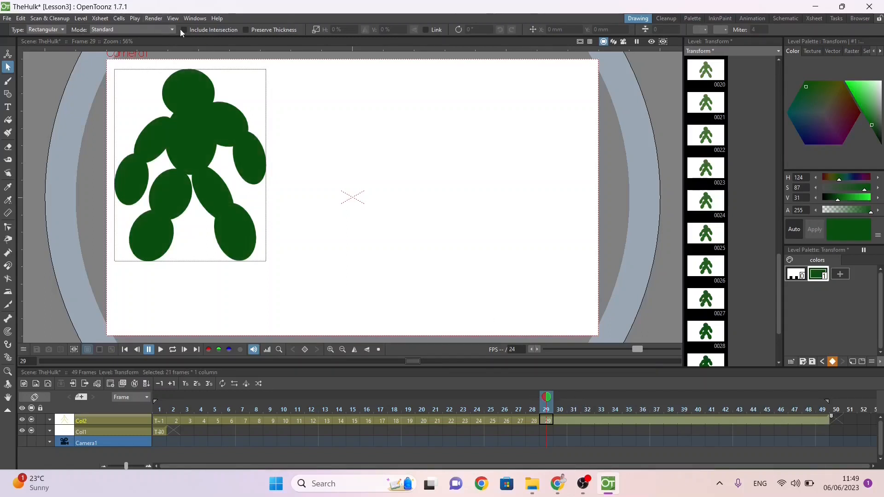
Step: Render a preview of frames 1 to 49, play it and close the preview
left_click(153, 18)
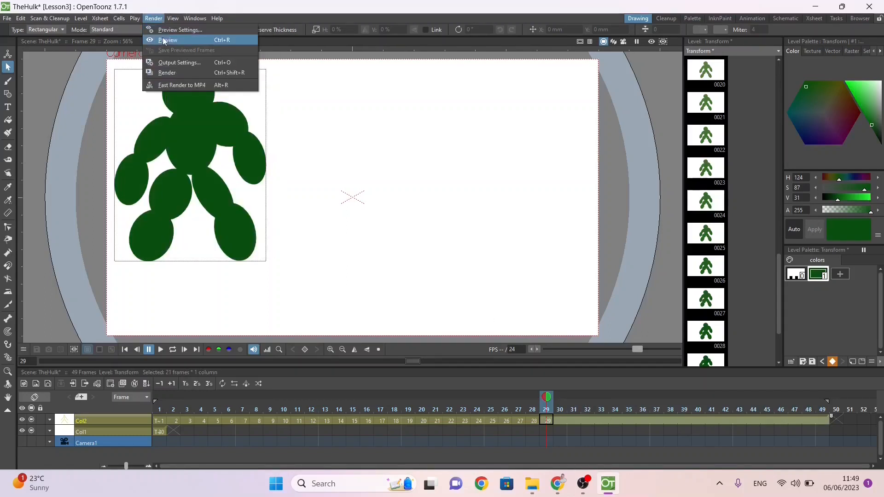
left_click(164, 40)
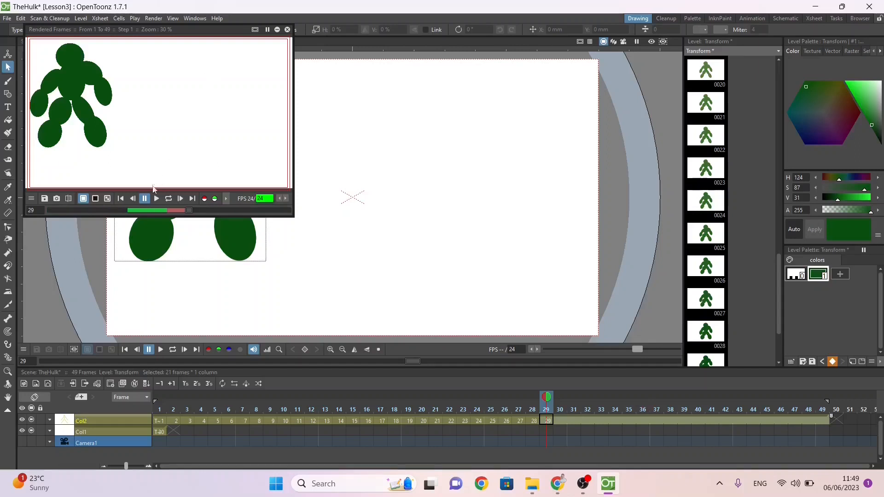
left_click(156, 200)
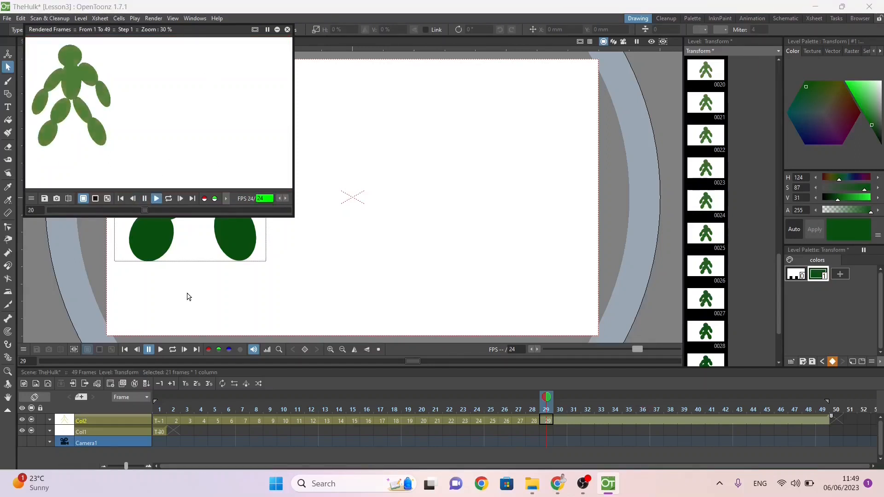
left_click(287, 30)
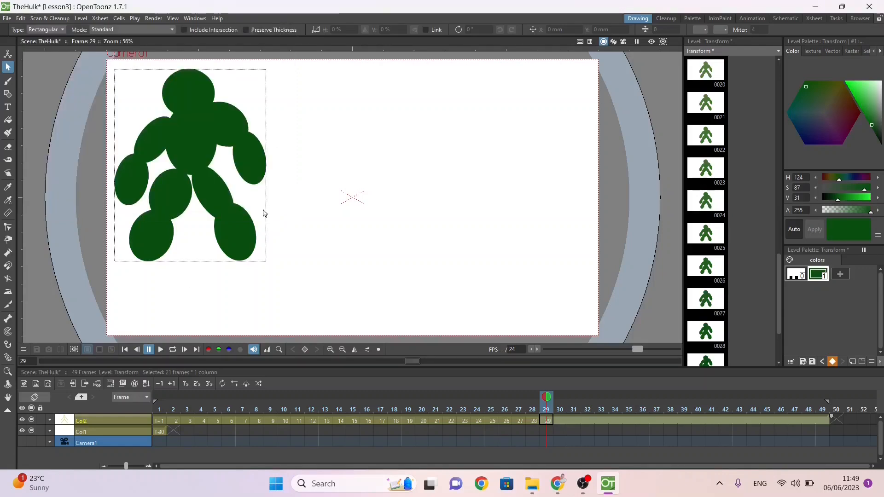
key("alt+Tab")
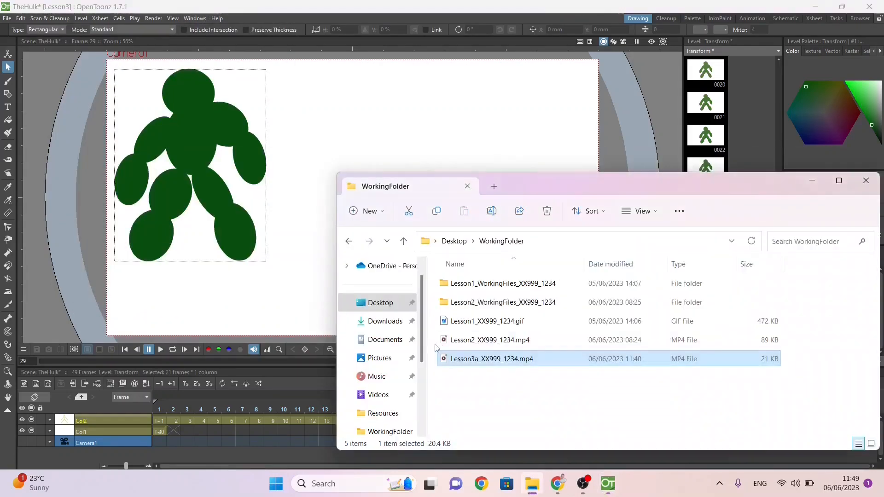
key("alt+Tab")
Step: Set the scene's camera background color to an opaque light green with R 114, G 255, B 183 and A 255
left_click(157, 18)
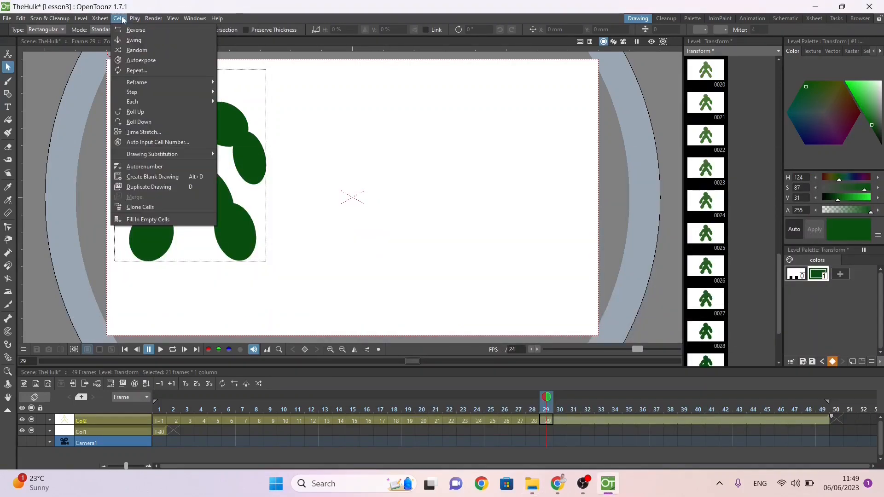
left_click(100, 18)
left_click(99, 18)
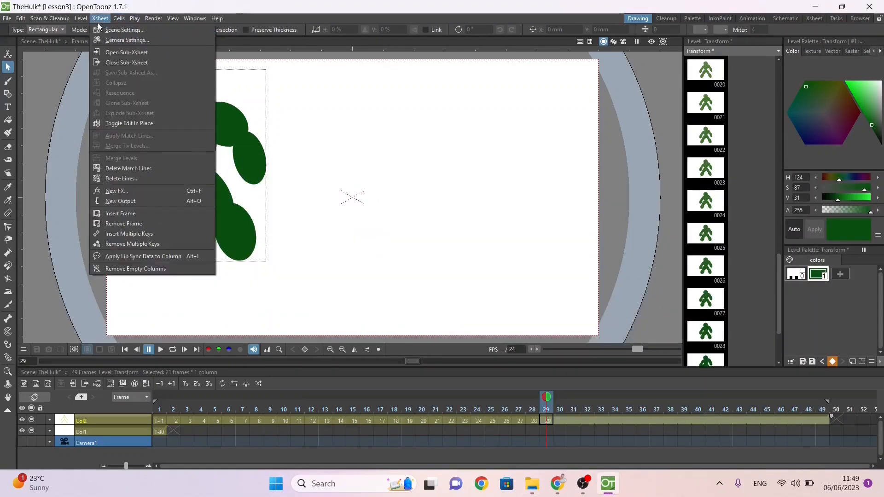
left_click(103, 31)
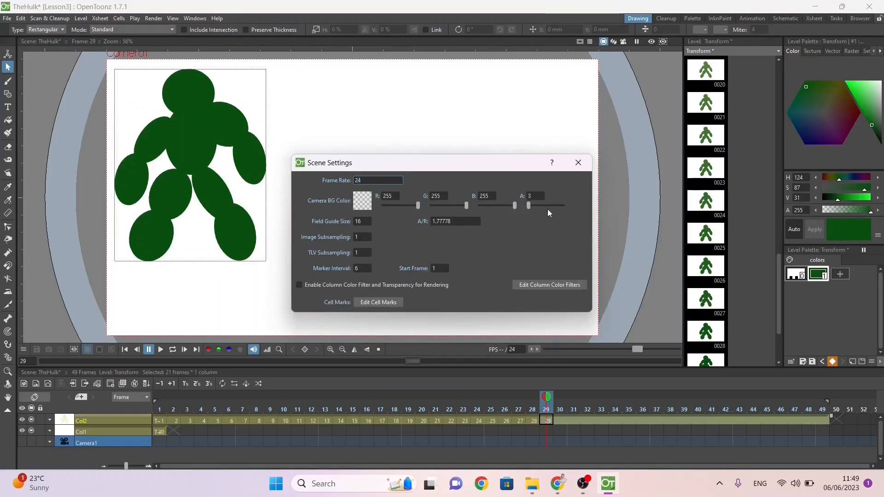
left_click_drag(548, 212, 592, 219)
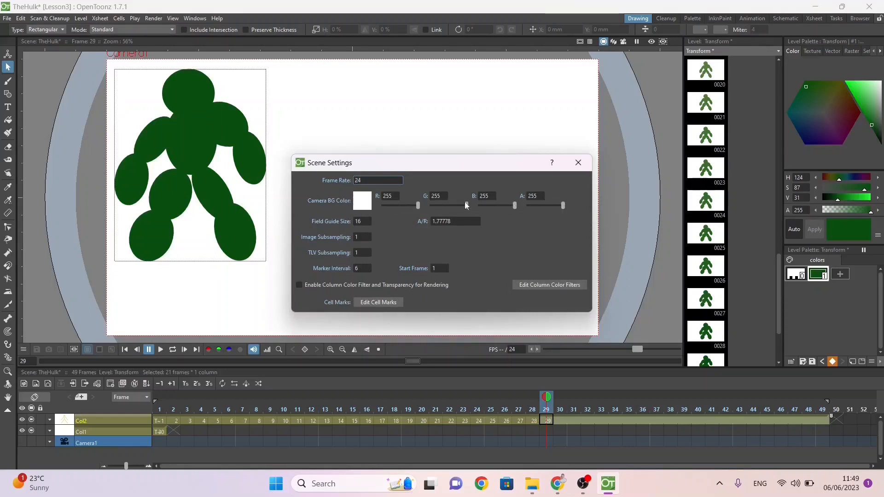
left_click_drag(466, 205, 396, 205)
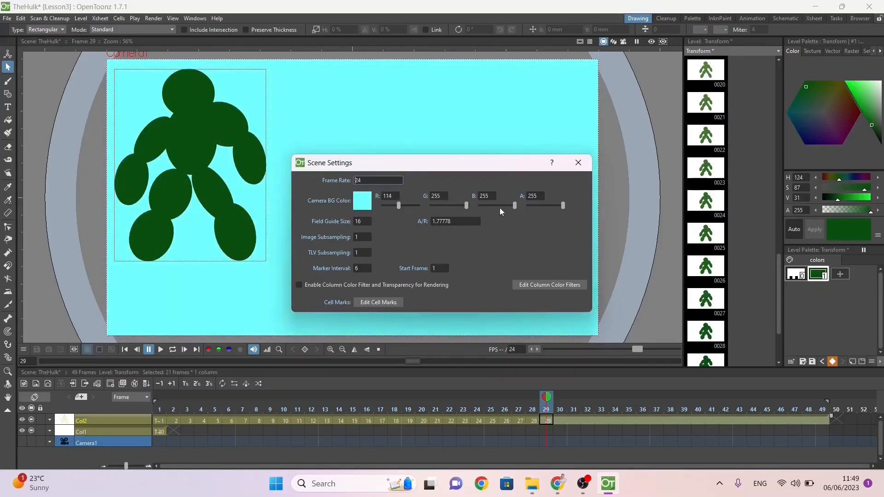
left_click_drag(516, 204, 499, 203)
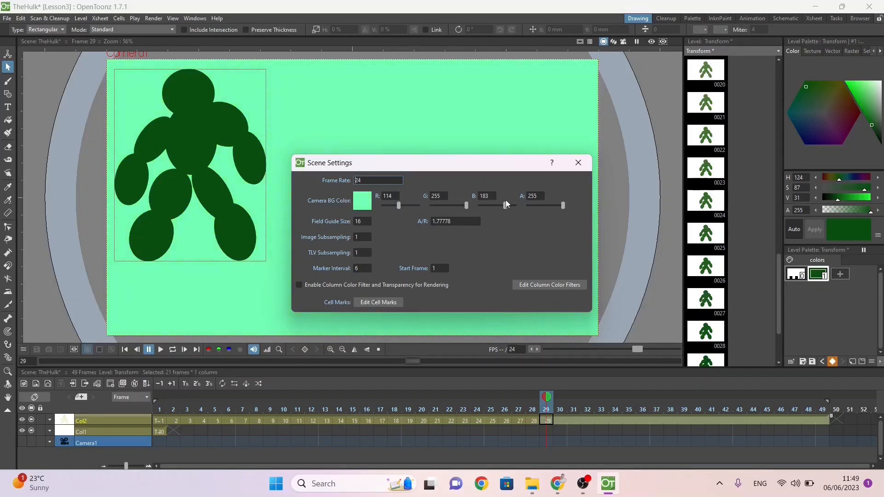
left_click(578, 167)
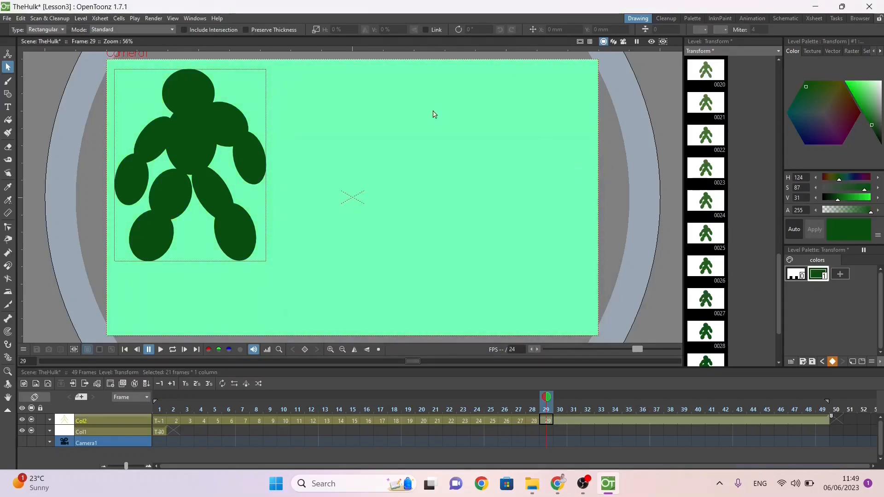
Step: Switch to the B.PracticeExercises document in Chrome, read the export instruction for the second Lesson 3 exercise and return to OpenToonz
key("alt+Tab")
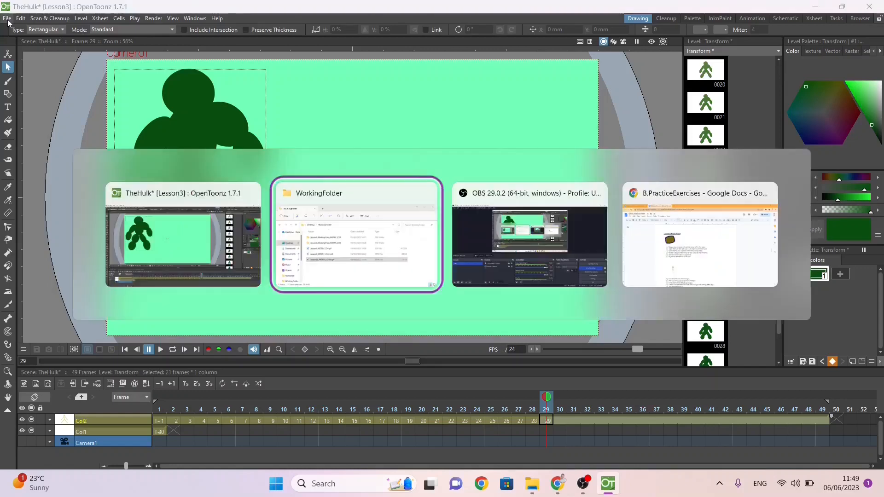
key("alt+Tab")
key("alt+Tab")
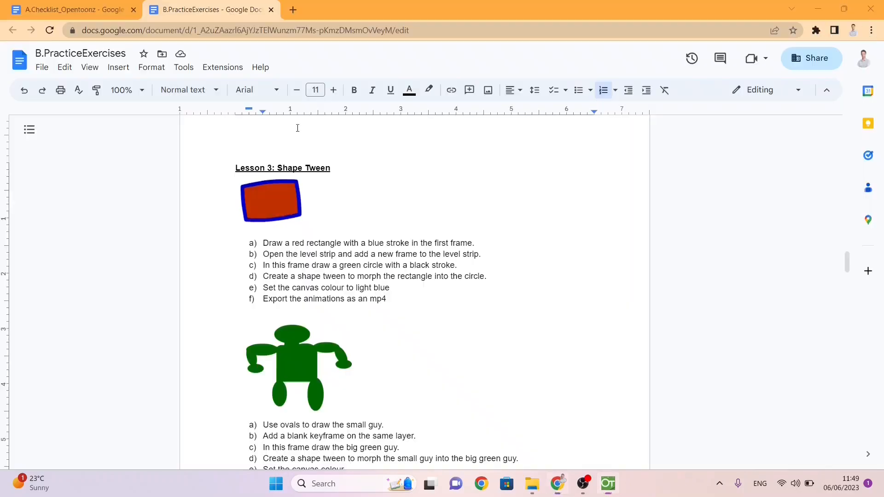
scroll(326, 260, "down", 5)
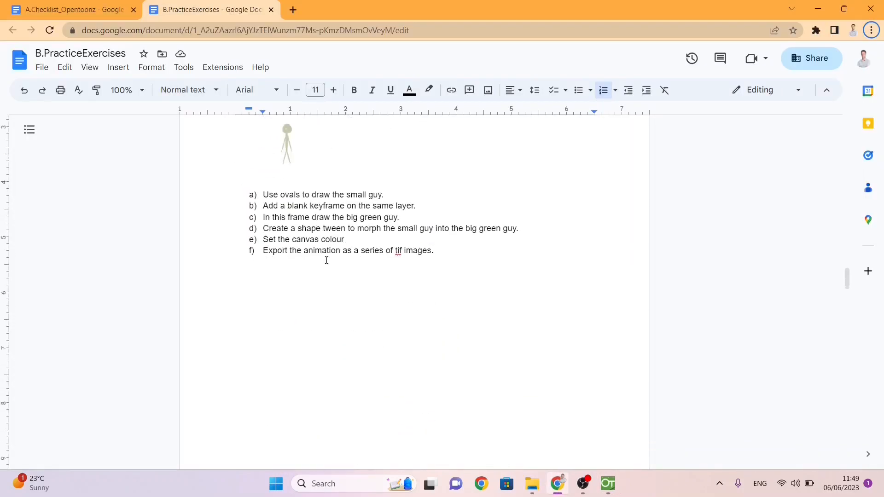
left_click(399, 251)
key("alt+Tab")
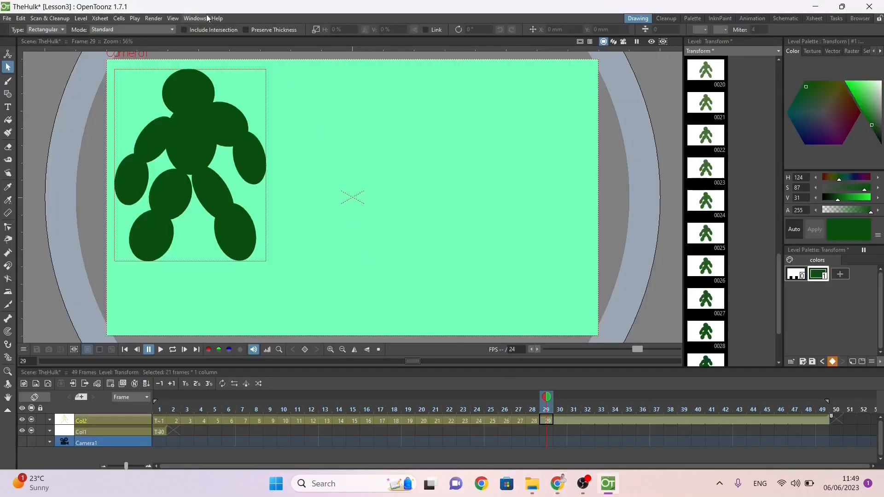
left_click(207, 18)
mouse_move(153, 18)
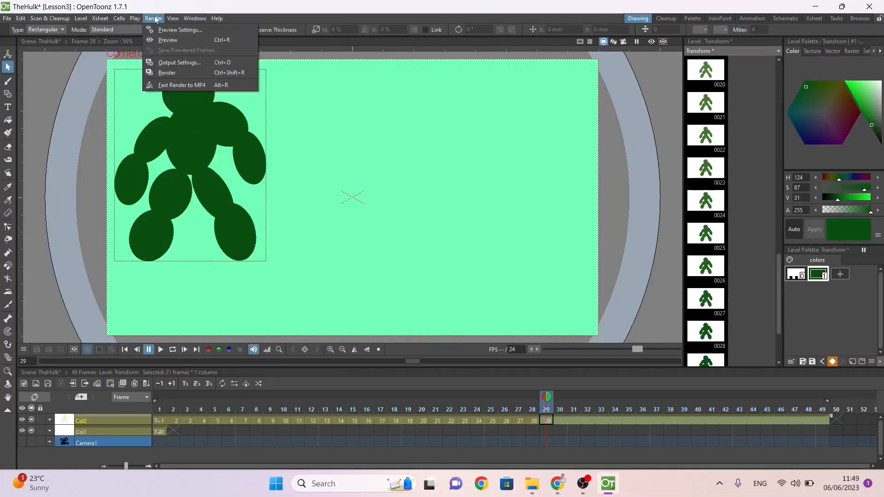
left_click(175, 73)
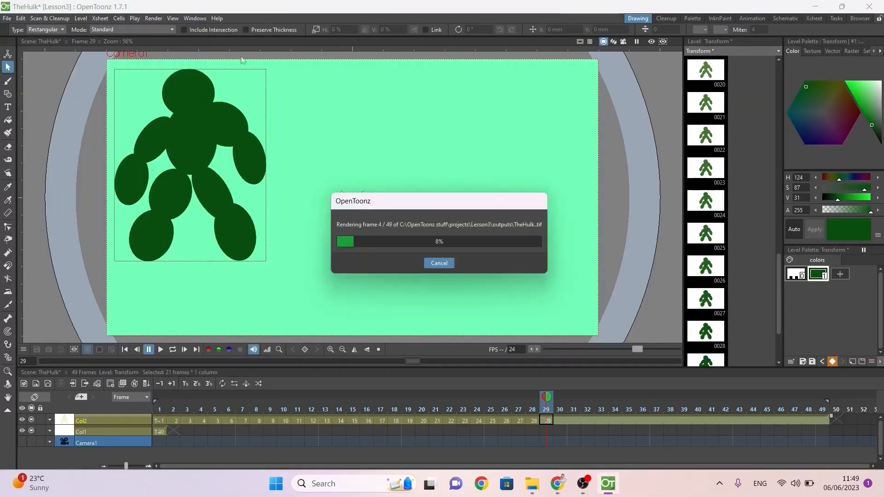
left_click(446, 267)
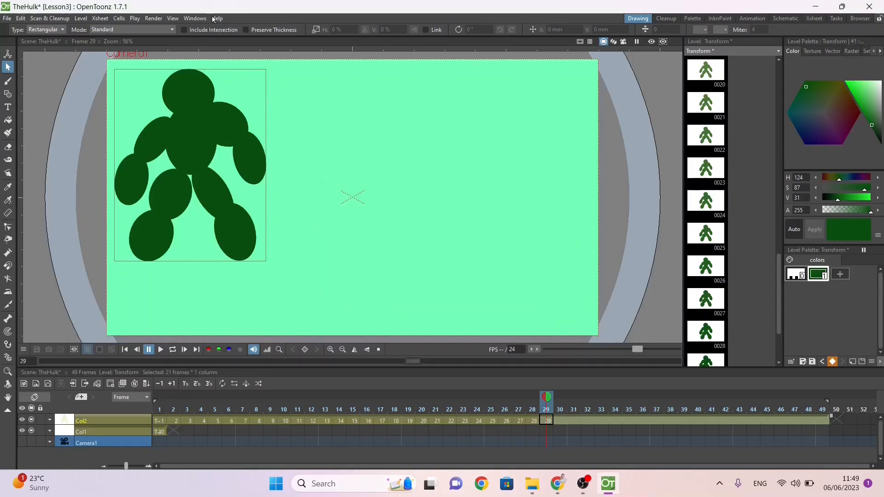
Step: Choose tif as the file format for TheHulk in the output settings and close them
left_click(153, 18)
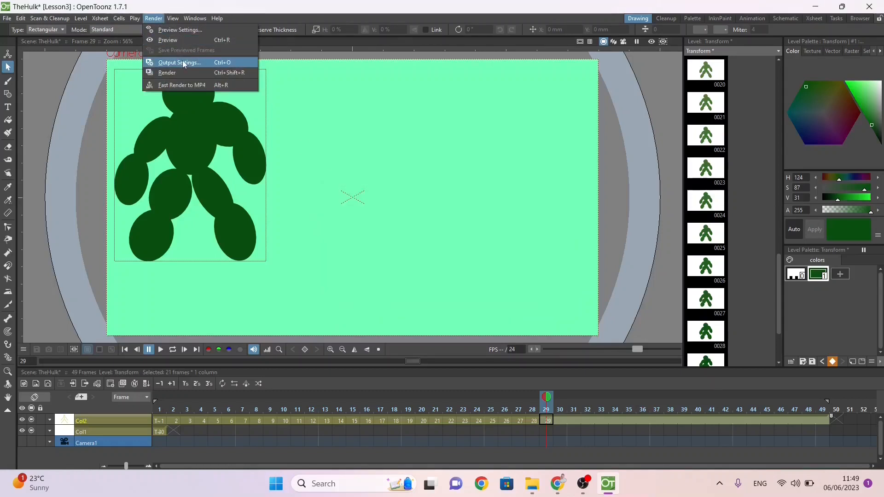
left_click(183, 64)
scroll(573, 340, "down", 4)
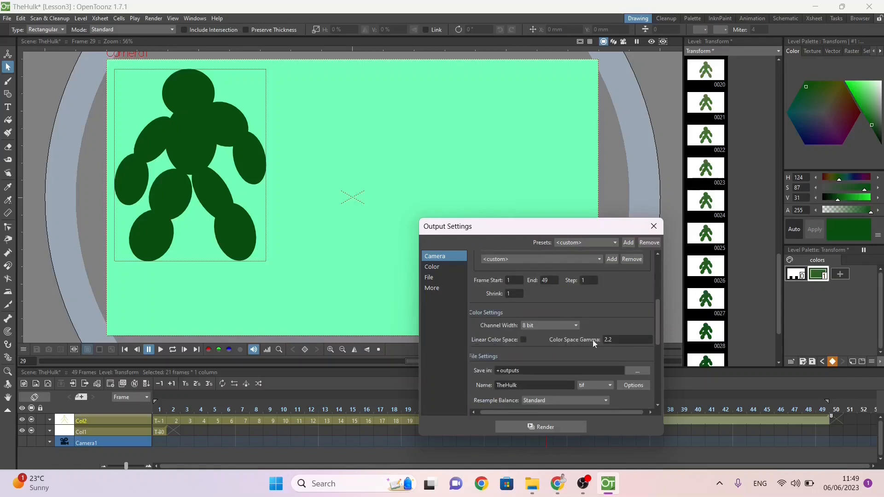
left_click(596, 330)
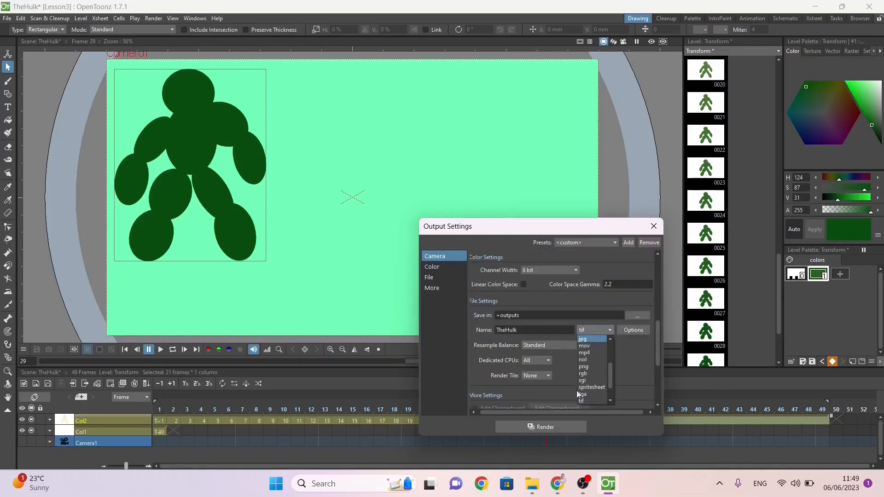
left_click(588, 401)
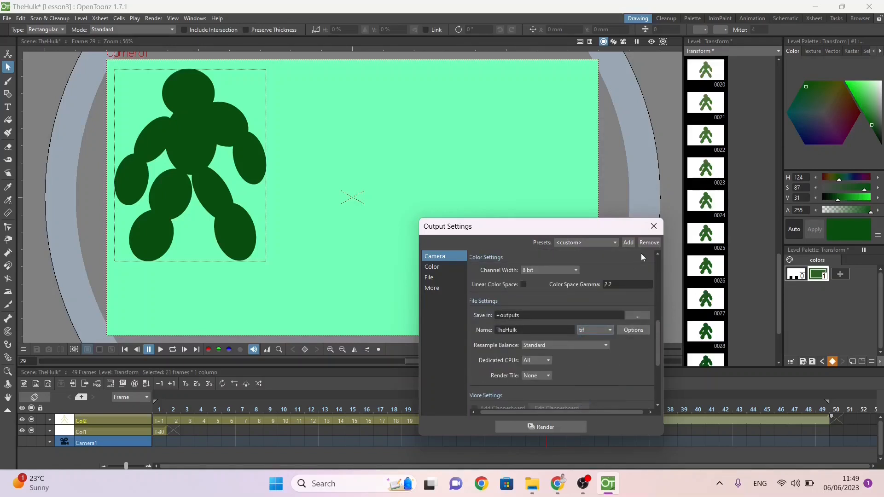
left_click(654, 226)
Step: Render the scene as a series of tif images and close the flipbook
left_click(154, 19)
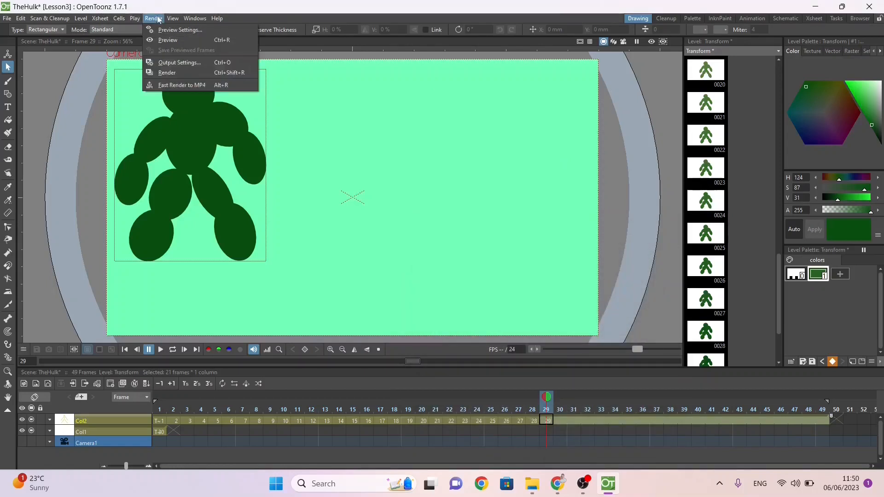
left_click(169, 74)
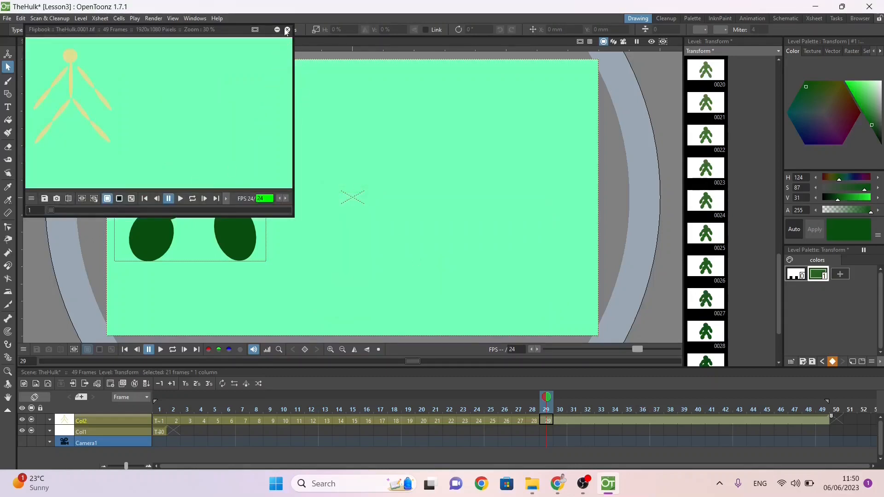
left_click(286, 31)
Step: Switch to File Explorer and open the Lesson3 outputs folder under OpenToonz stuff\projects on the C: drive
mouse_move(533, 483)
left_click(469, 443)
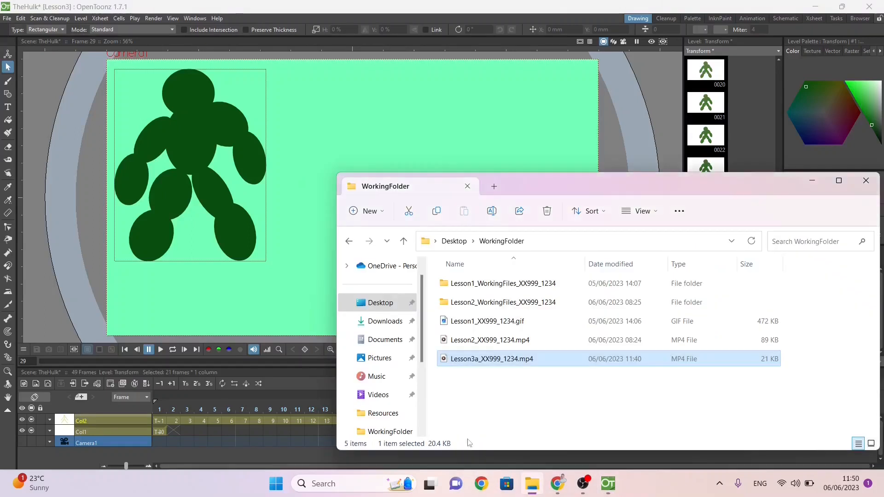
scroll(376, 368, "down", 3)
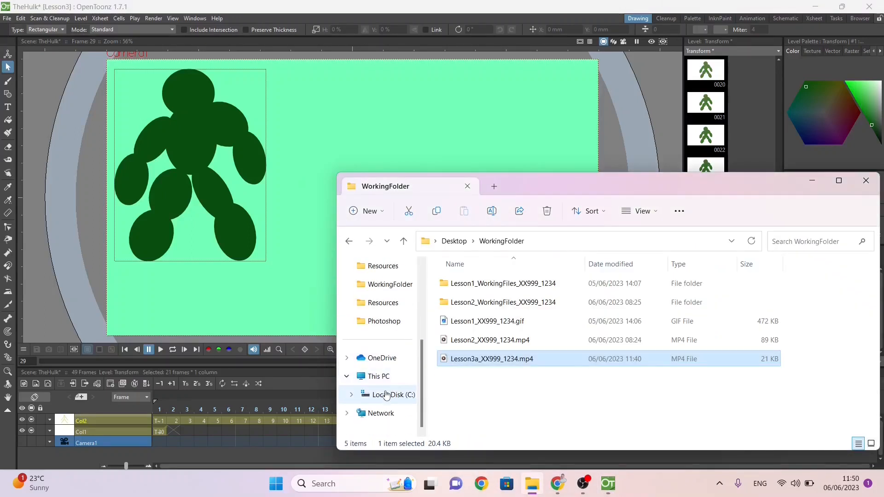
left_click(385, 396)
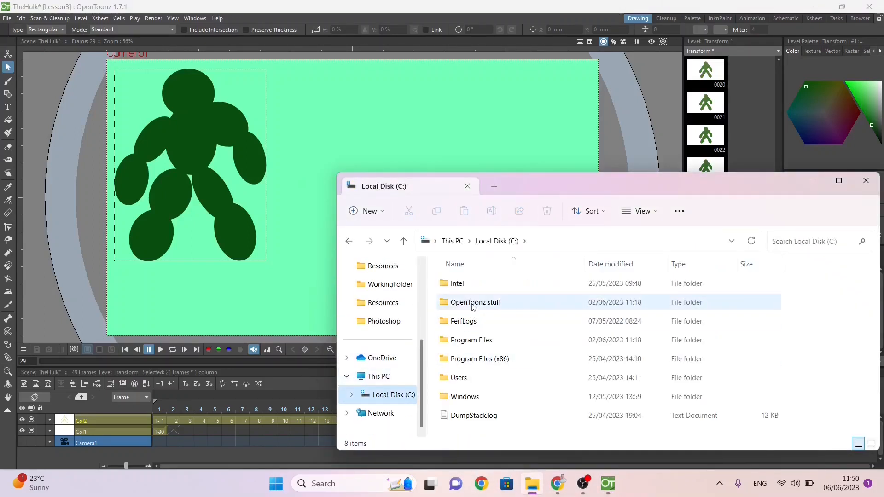
double_click(474, 304)
scroll(469, 368, "down", 1)
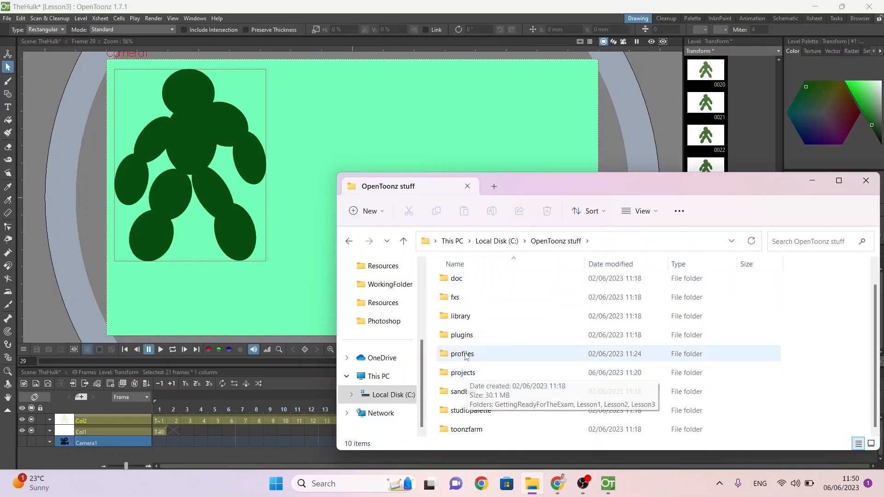
double_click(463, 372)
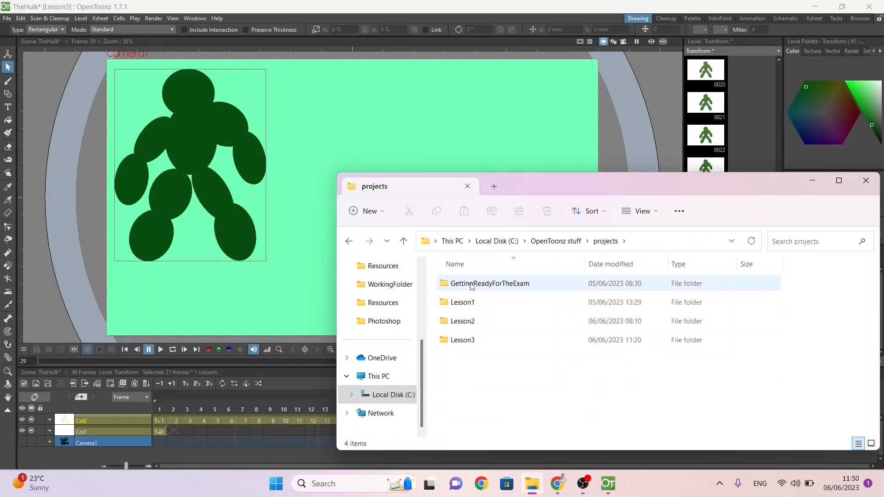
double_click(465, 342)
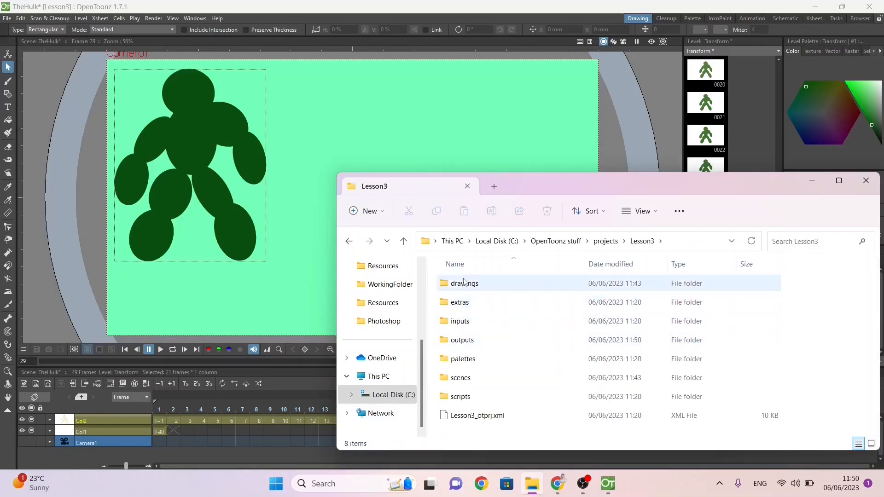
double_click(464, 341)
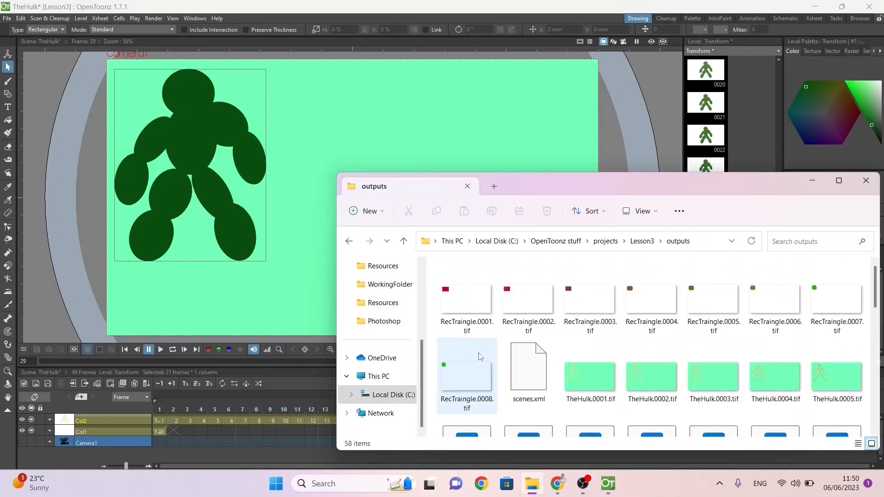
Step: Look through the rendered TheHulk tif images and open TheHulk.0001.tif
left_click(601, 375)
scroll(601, 386, "down", 1)
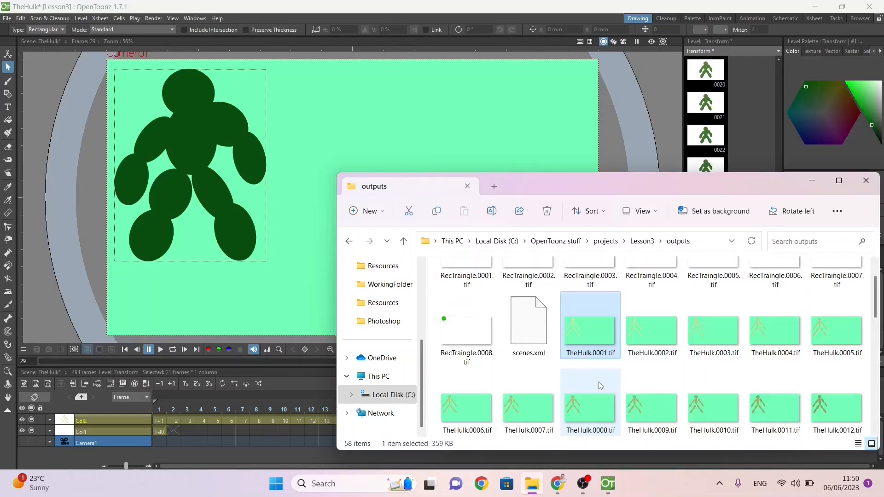
scroll(598, 368, "down", 2)
scroll(596, 332, "up", 1)
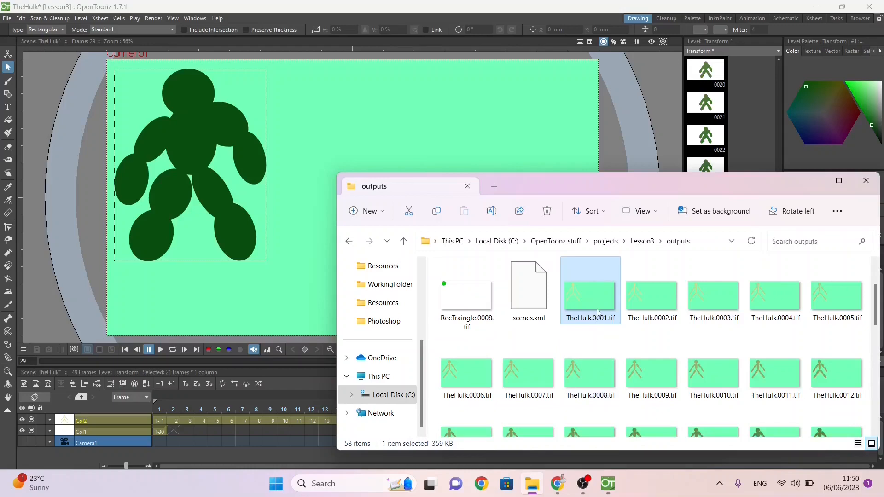
double_click(595, 297)
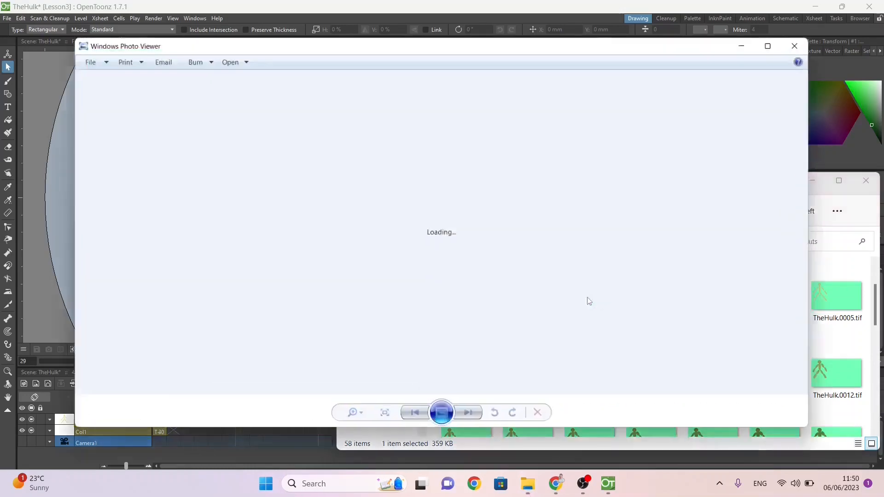
Step: Look through the rendered TheHulk tif images in order and close Windows Photo Viewer
key("Right")
key("Right")
key("Right")
key("Right")
key("Right")
key("Right")
key("Right")
key("Right")
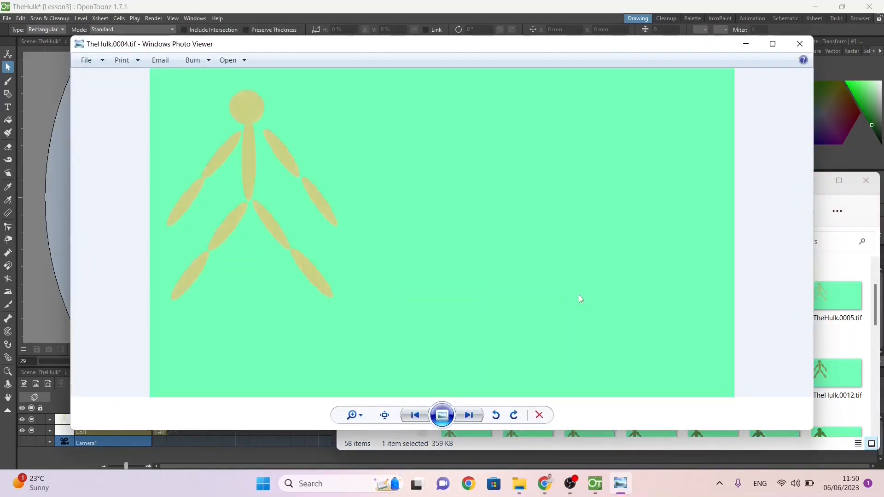
key("Right")
key("Right")
key("Right")
key("Right")
key("Right")
key("Right")
key("Right")
key("Right")
key("Right")
key("Right")
key("Right")
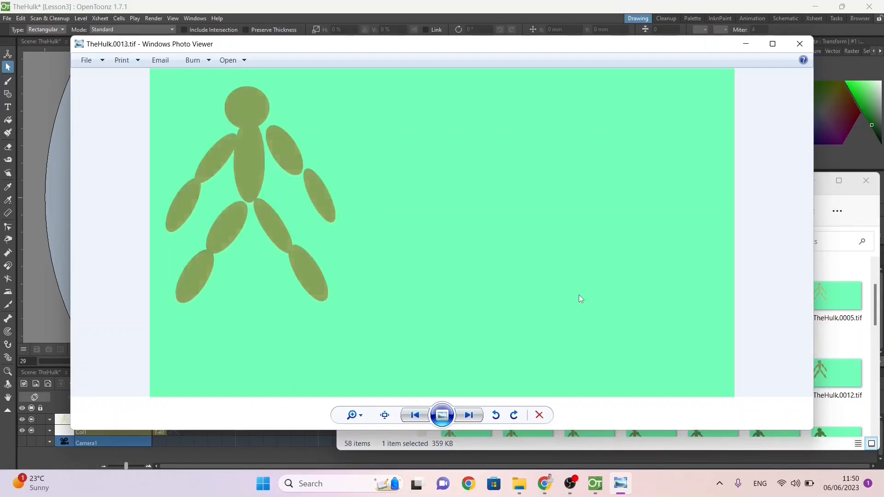
key("Right")
key("Right")
key("Right")
key("Right")
key("Right")
key("Right")
key("Right")
key("Right")
key("Right")
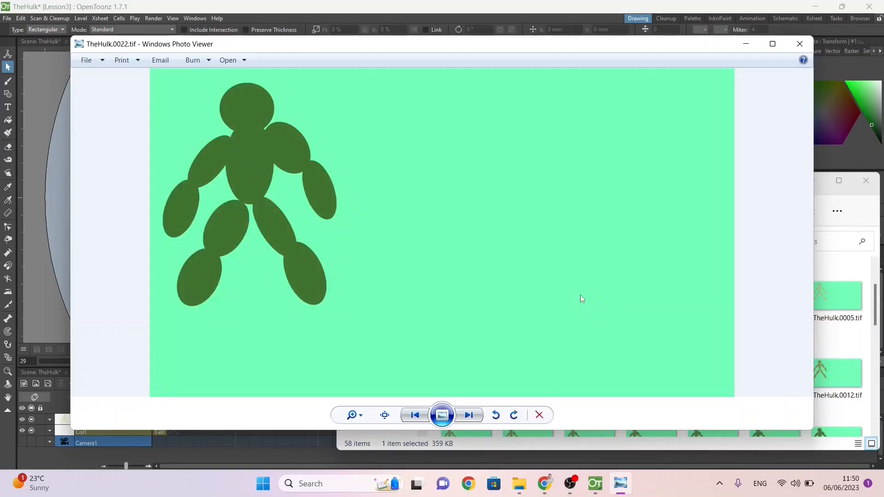
key("Right")
key("Right")
key("Right")
key("Right")
key("Right")
key("Right")
key("Right")
key("Right")
key("Right")
key("Right")
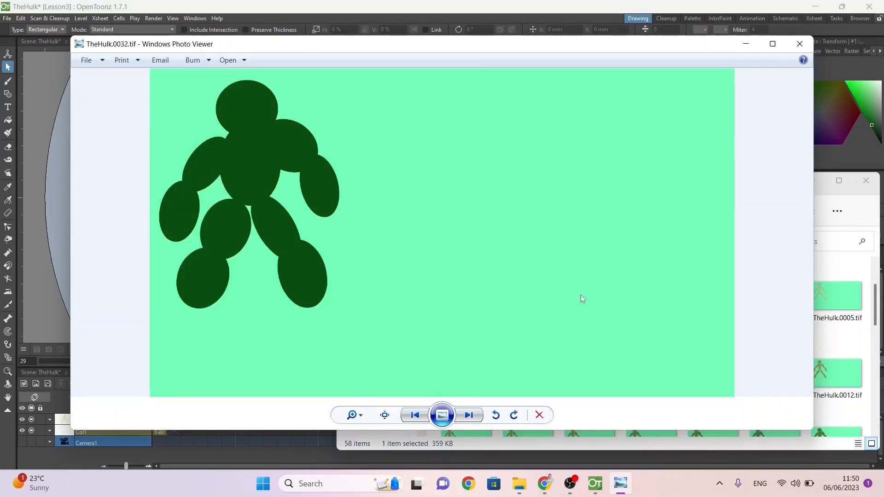
key("Right")
key("Right")
key("Right")
key("Right")
key("Right")
key("Right")
key("Right")
key("Right")
key("Right")
key("Right")
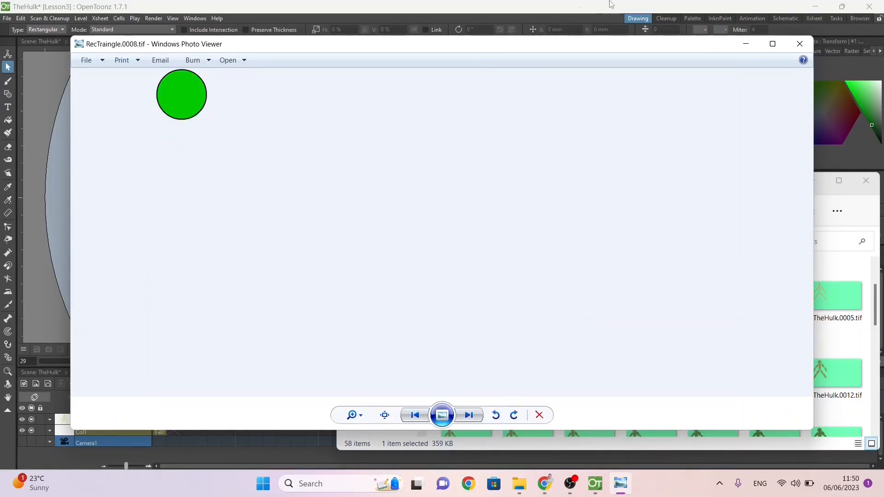
left_click(800, 44)
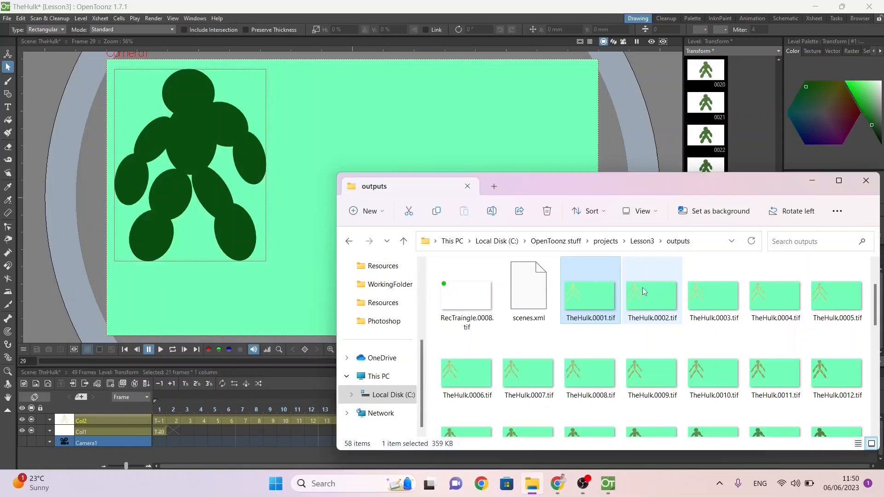
Step: Copy the Lesson3 folder from the OpenToonz projects folder into the WorkingFolder on the Desktop
left_click(638, 241)
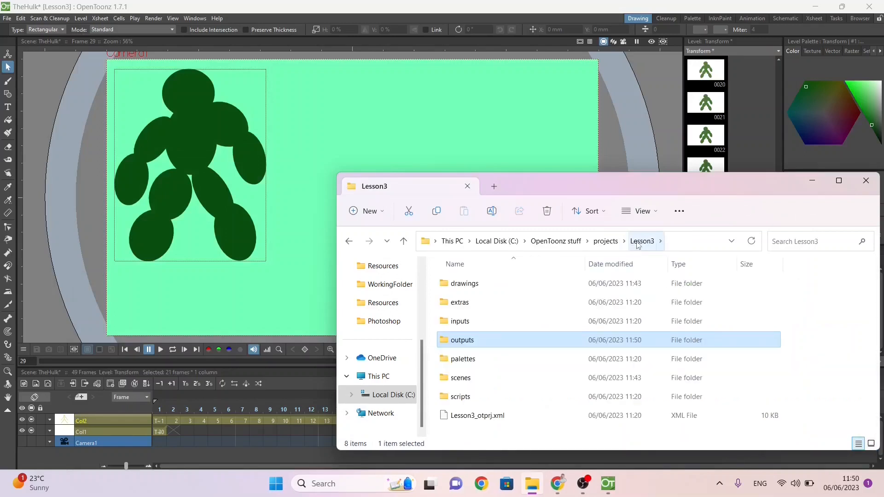
left_click(606, 242)
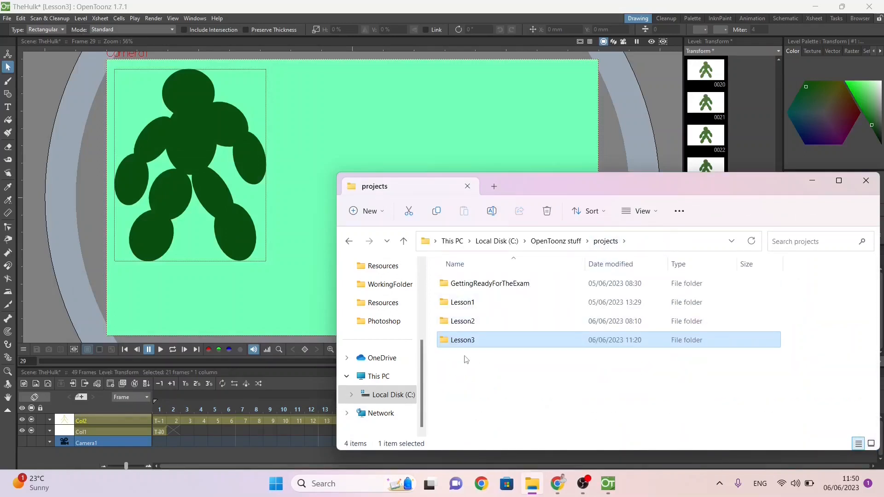
right_click(459, 345)
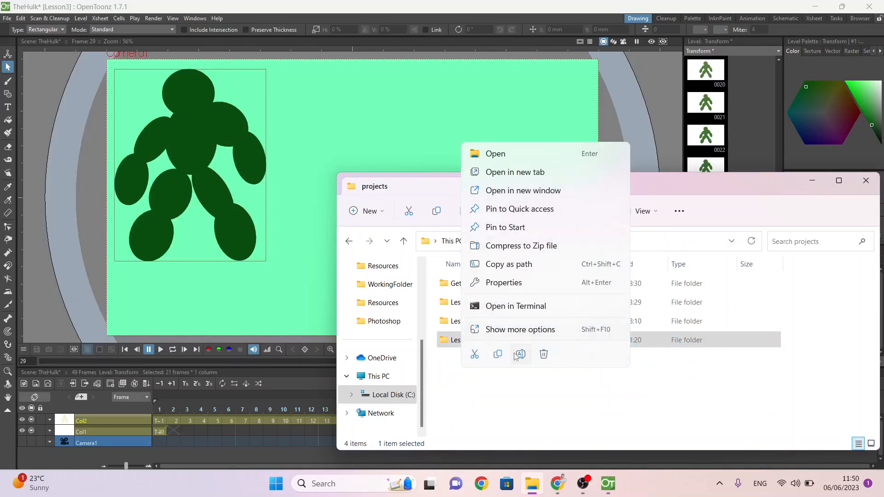
left_click(498, 355)
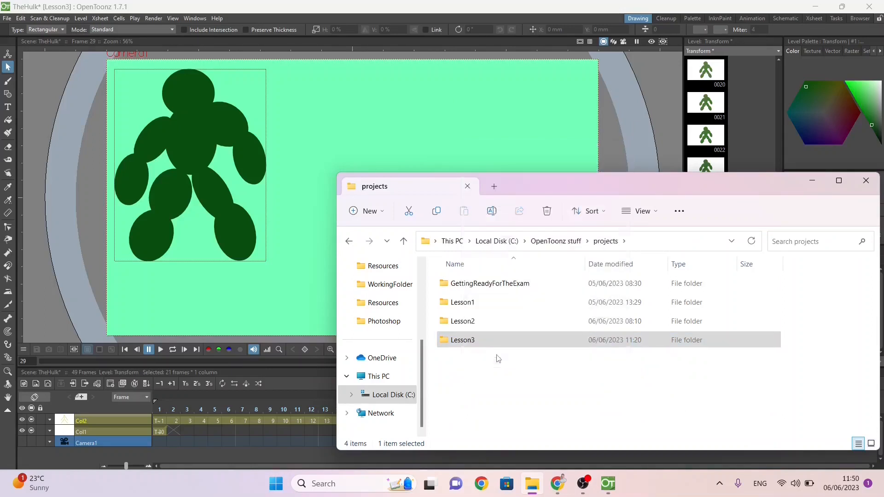
left_click(407, 289)
right_click(480, 410)
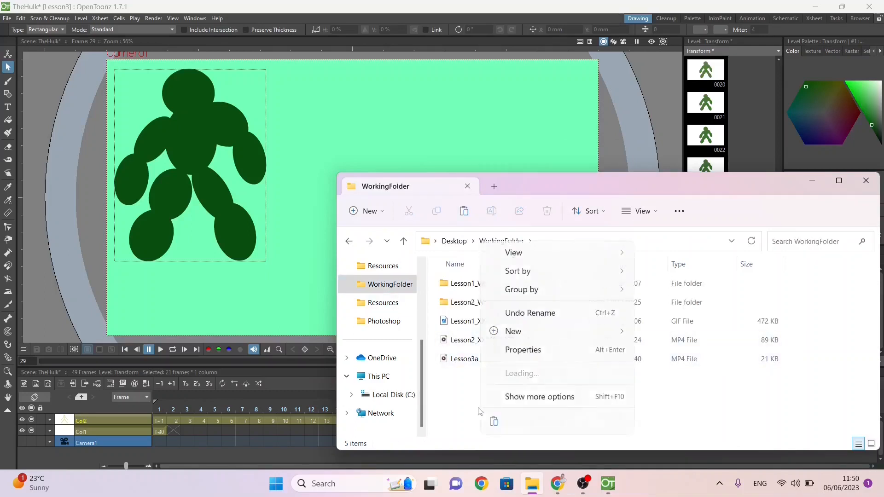
left_click(463, 404)
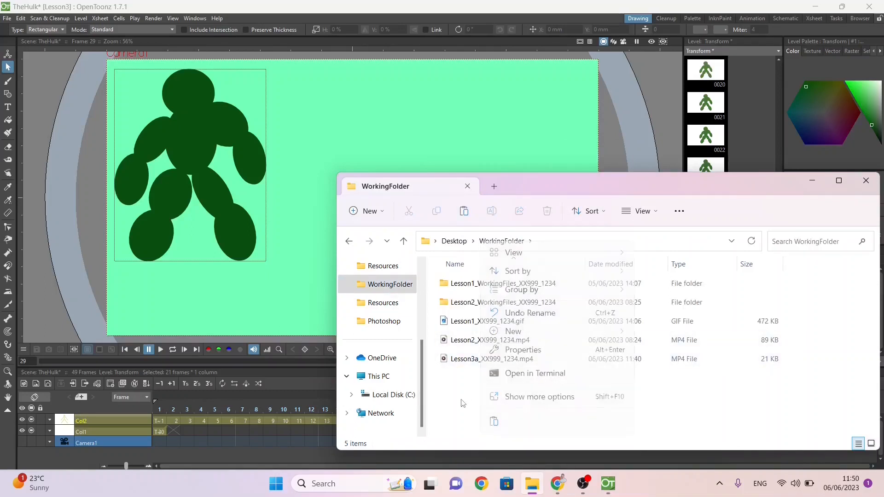
key("ctrl+v")
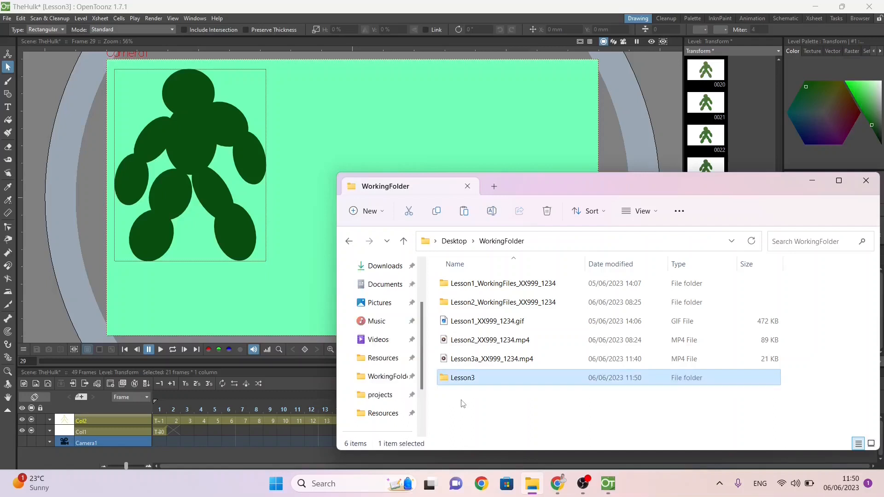
Step: Rename the copied Lesson3 folder in WorkingFolder, extending its name to Lesson3_Working
right_click(468, 385)
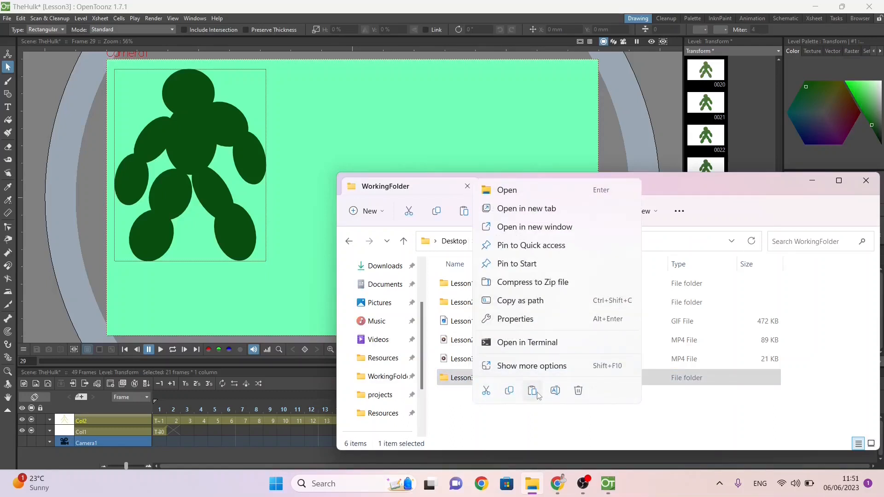
left_click(555, 391)
left_click(482, 376)
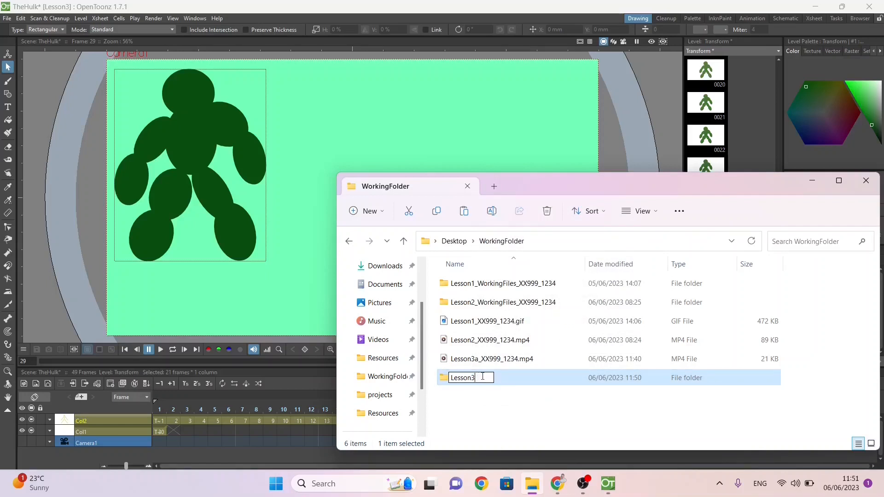
type("_Wor")
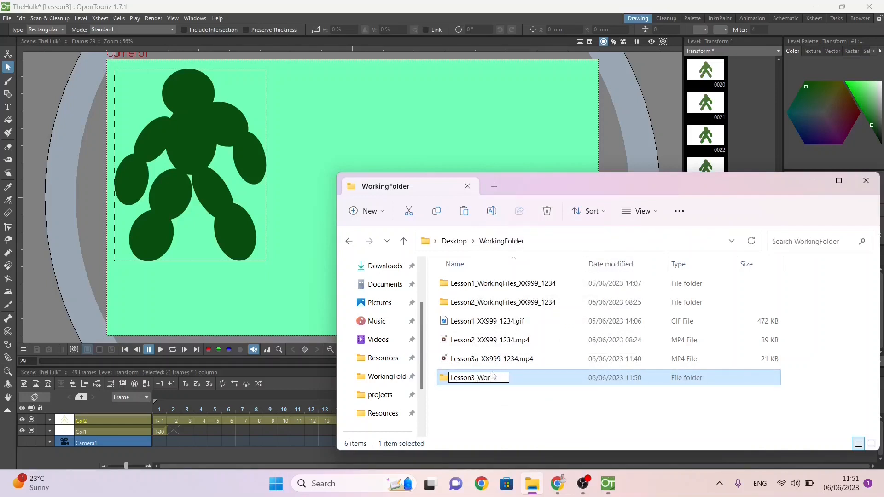
type("king")
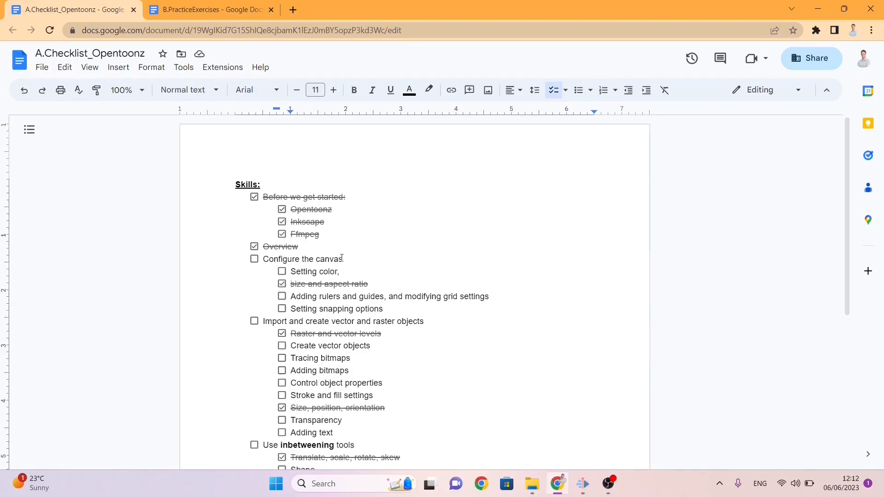
Step: Check off Setting color, Control object properties, and Stroke and fill settings in the A.Checklist_Opentoonz document in Google Docs
left_click(282, 272)
scroll(341, 302, "down", 1)
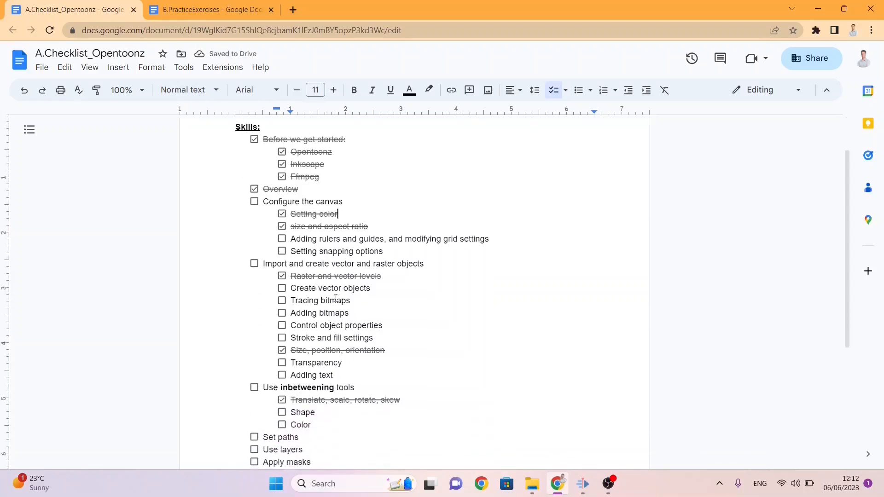
left_click(282, 327)
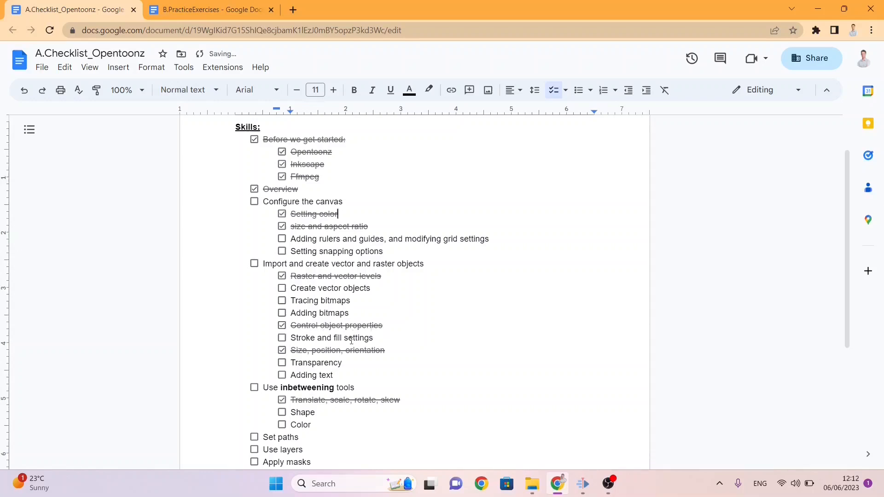
left_click(282, 339)
double_click(324, 287)
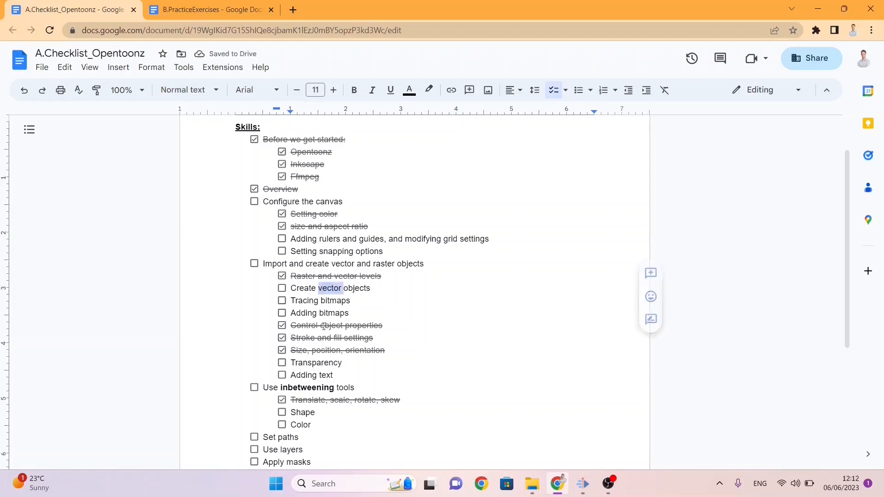
Step: Check off Shape, Color, Use inbetweening tools and Use layers in the skills checklist
scroll(348, 326, "down", 2)
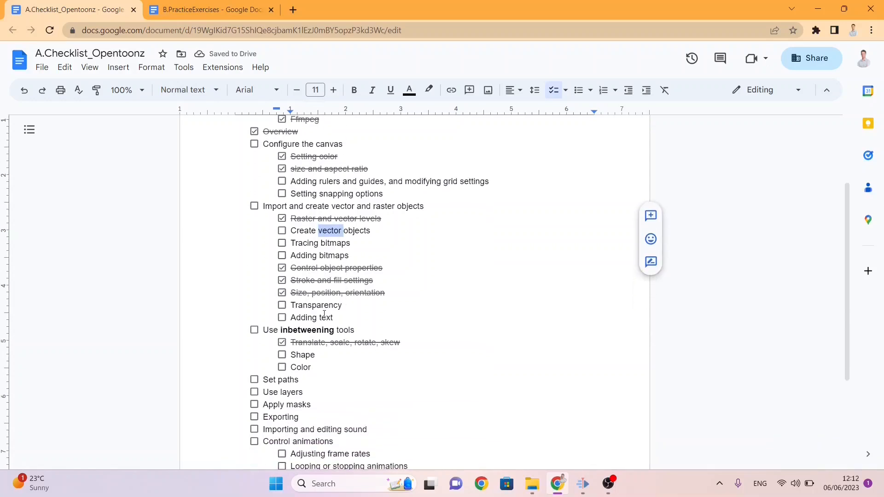
left_click(281, 355)
left_click(282, 366)
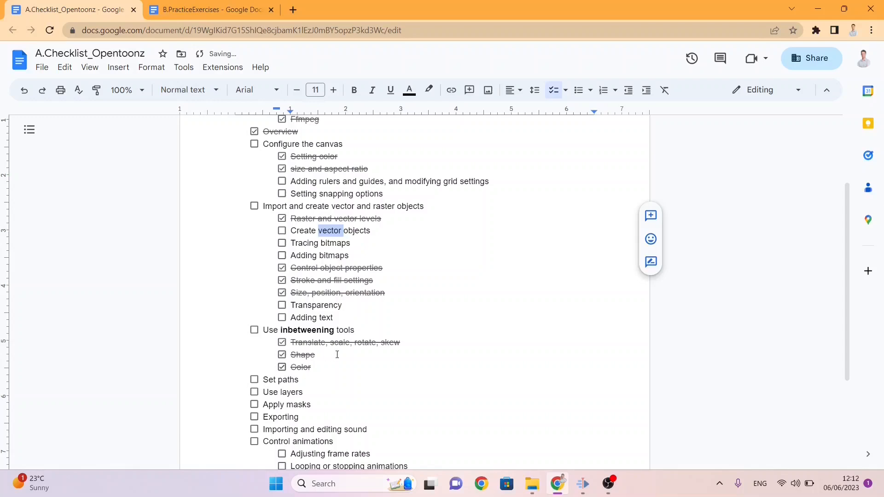
left_click(254, 330)
left_click(255, 392)
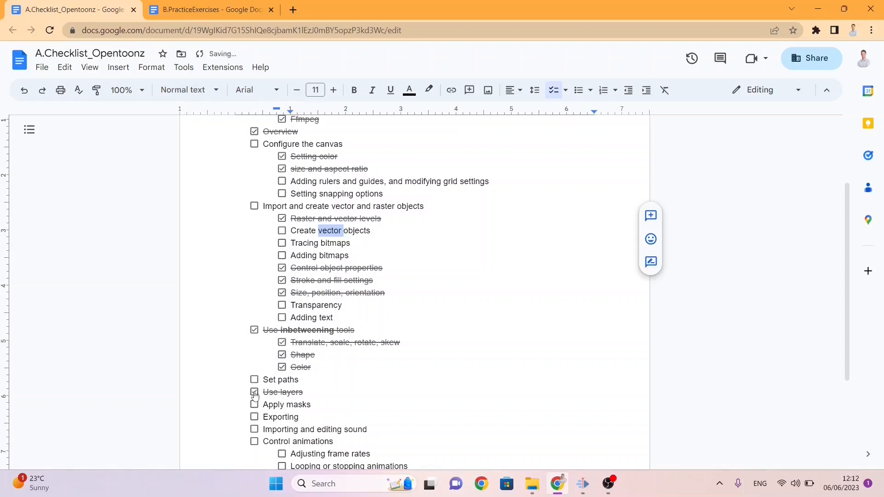
Step: Switch to the B.PracticeExercises document and change the Lesson 4 heading to "Lesson 4: Refine Tweens"
key("ctrl+Tab")
scroll(343, 321, "down", 2)
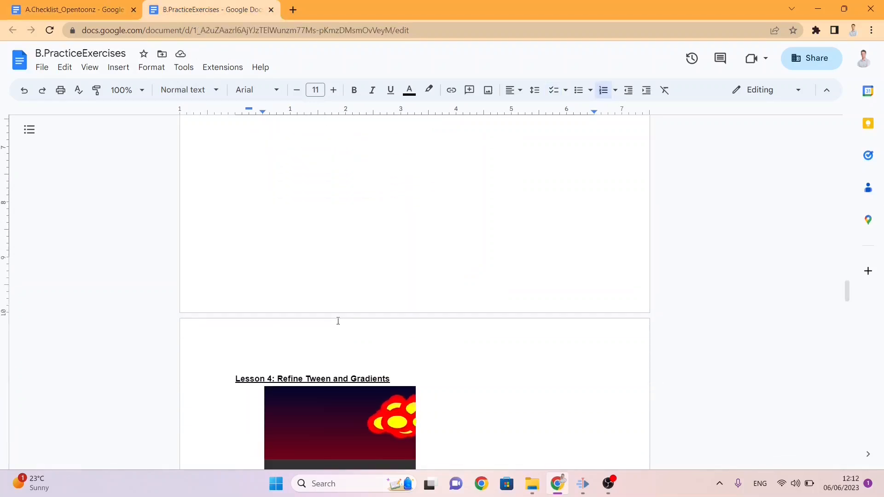
scroll(337, 321, "down", 2)
scroll(307, 264, "down", 2)
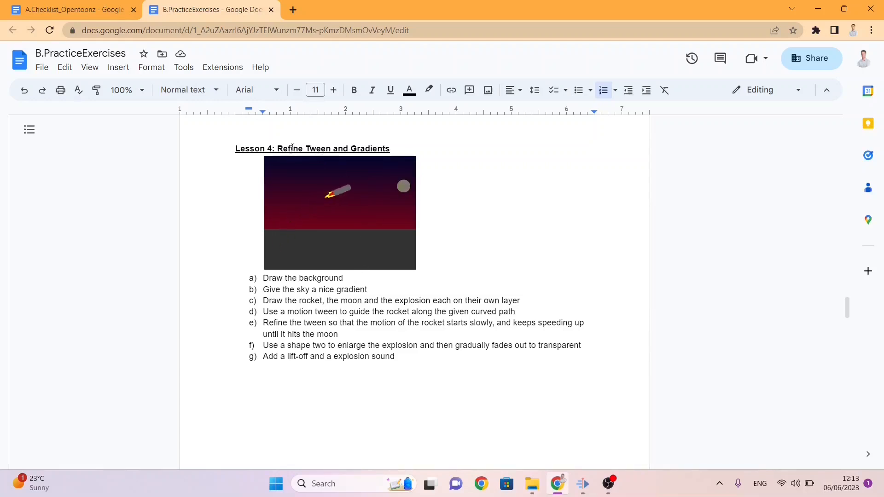
double_click(313, 148)
left_click_drag(415, 150, 338, 148)
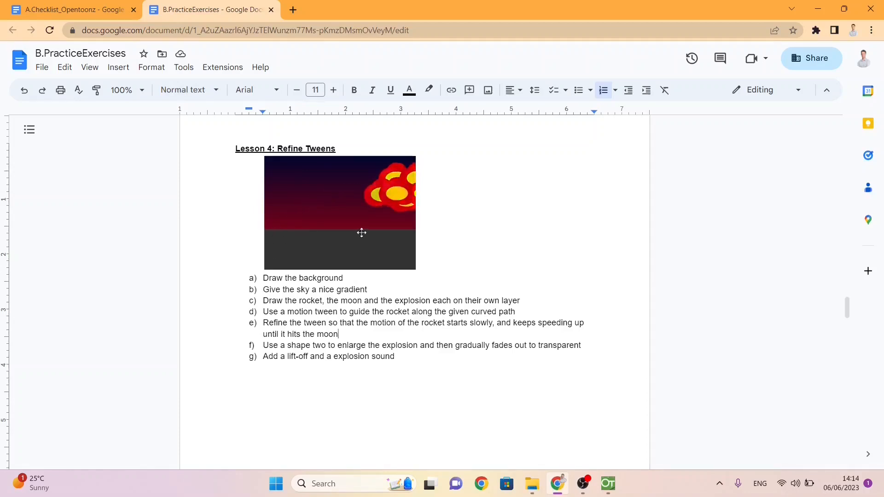
Step: Switch to OpenToonz and create a new project named Lesson4 with the default folders
mouse_move(608, 483)
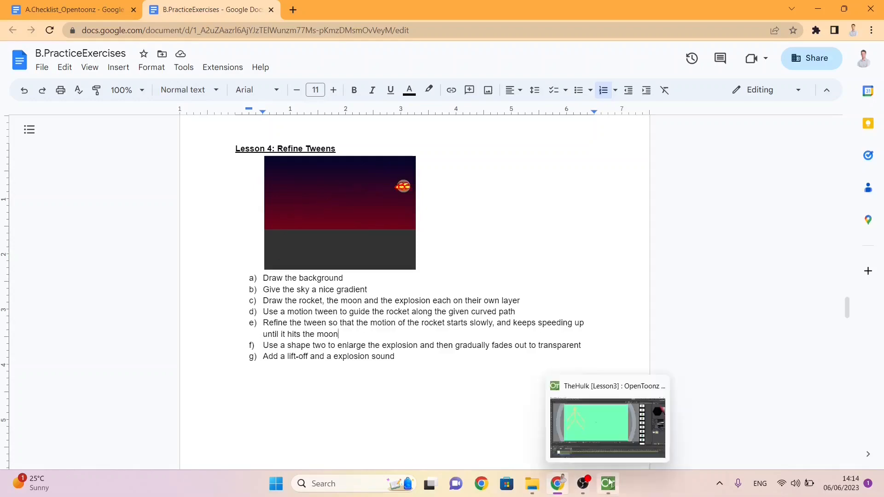
left_click(608, 448)
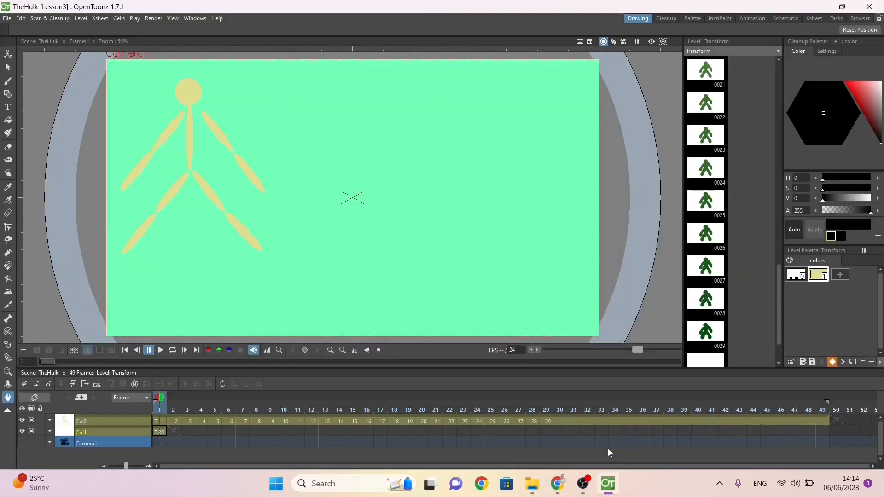
left_click(5, 19)
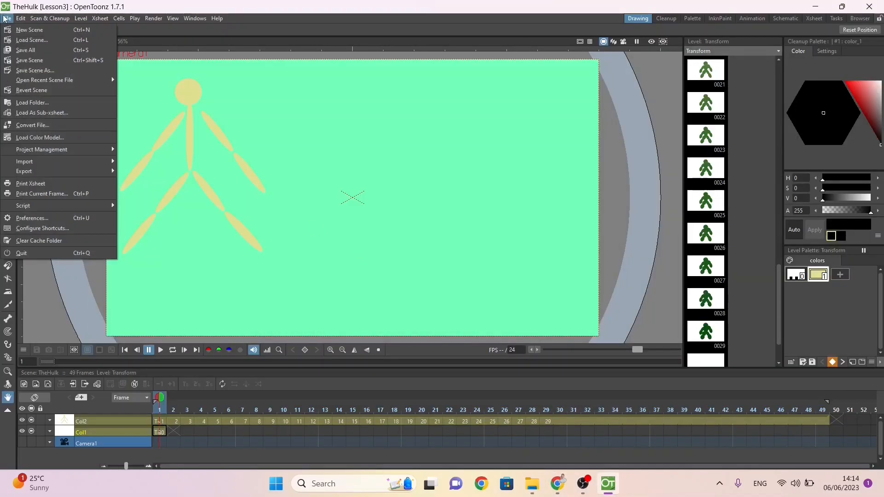
mouse_move(88, 151)
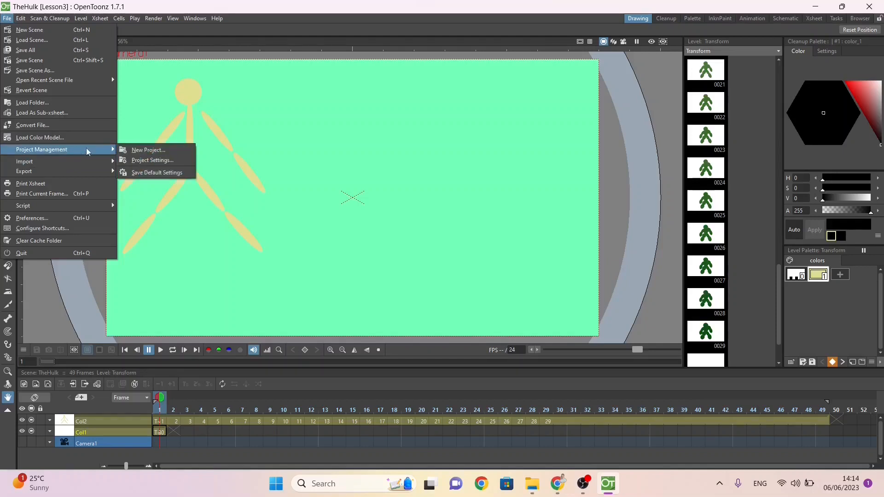
left_click(131, 150)
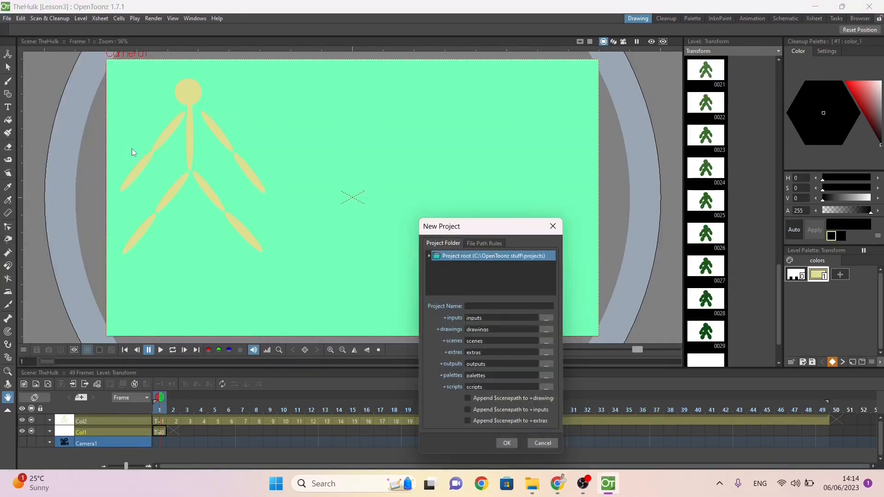
left_click(493, 306)
left_click(508, 443)
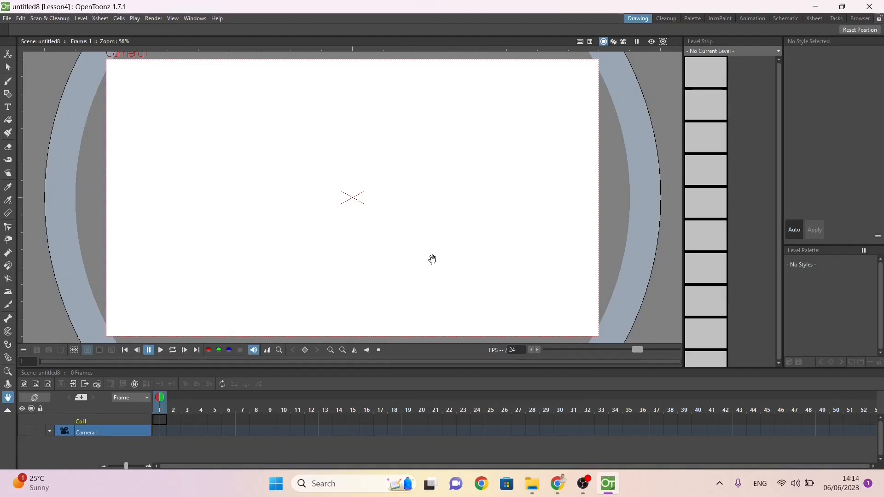
Step: Save the empty scene as Rocket in the Lesson4 project's scenes folder
key("ctrl+s")
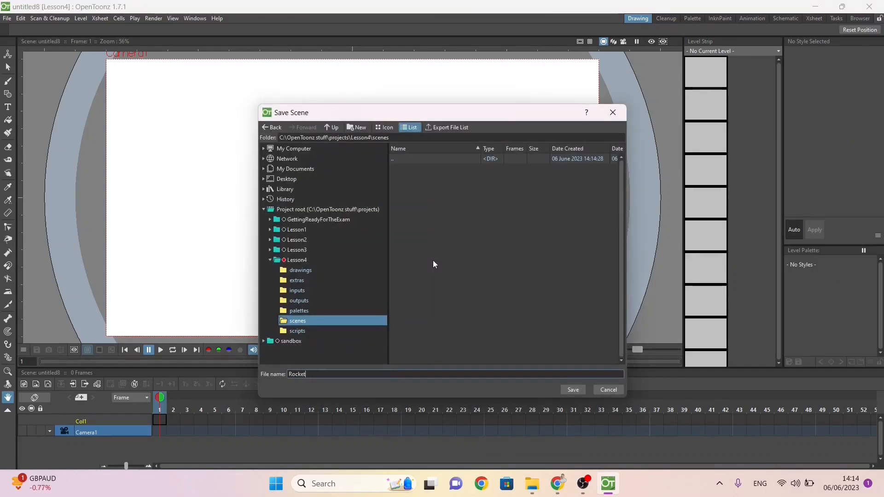
key("Return")
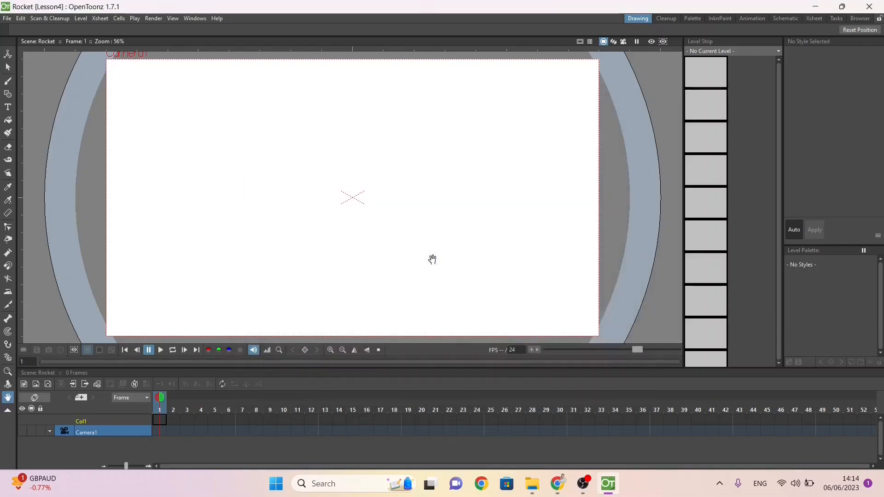
Step: Launch Inkscape and start a new blank document
key("super")
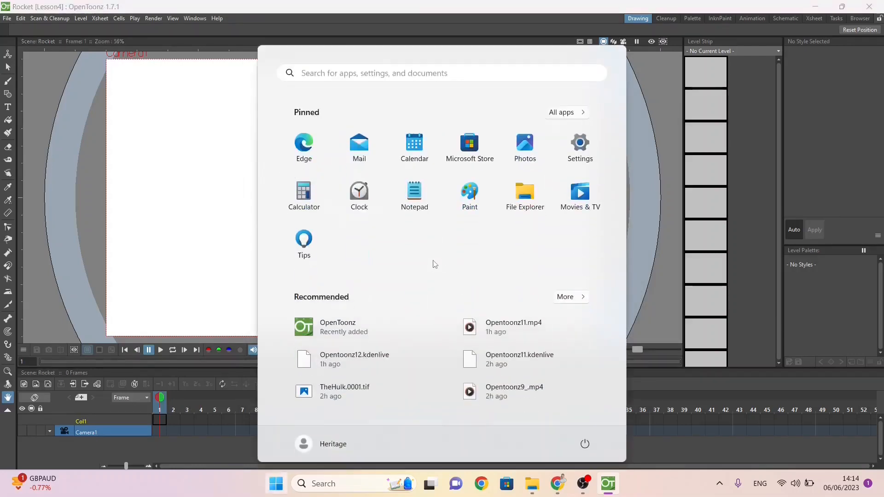
type("ks")
key("BackSpace")
key("BackSpace")
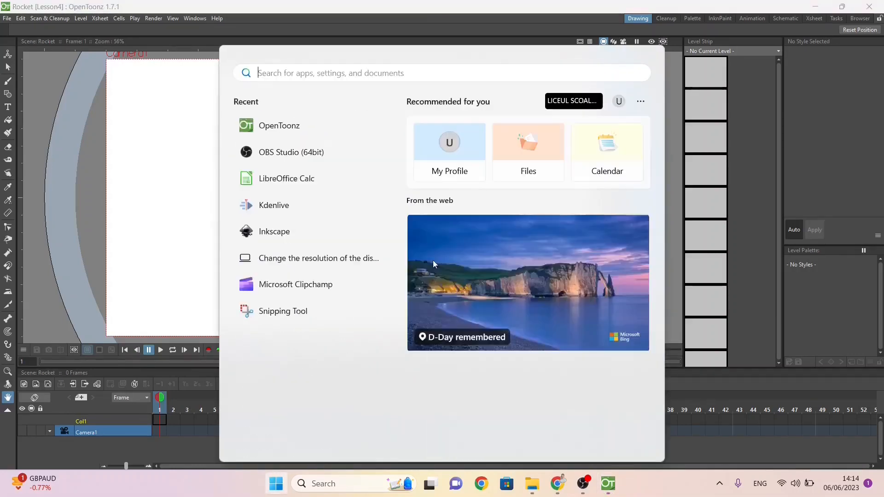
type("ink")
key("Return")
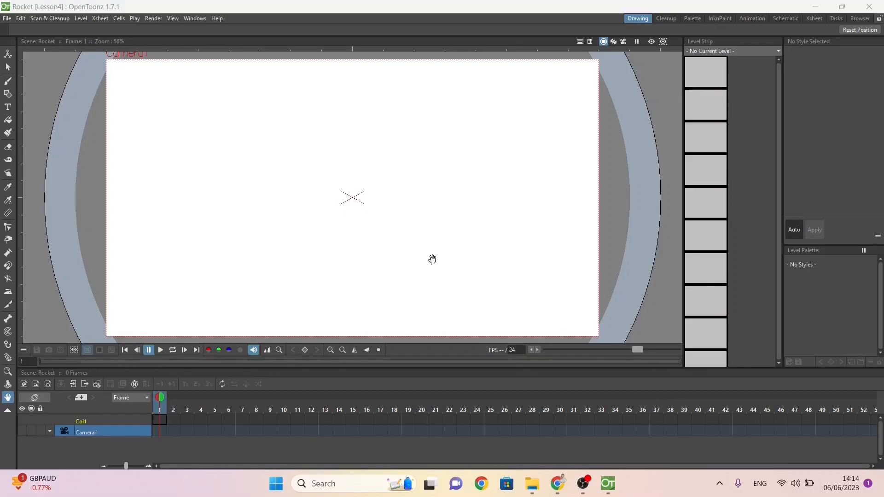
key("alt+Tab")
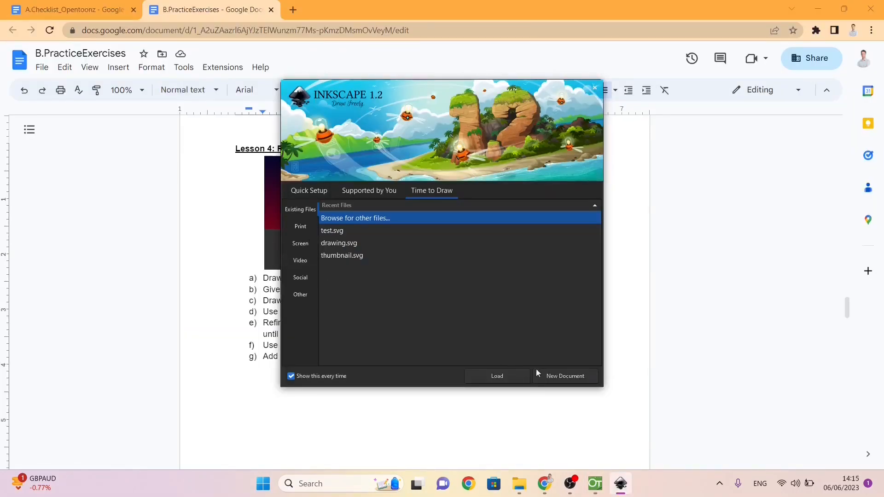
left_click(547, 376)
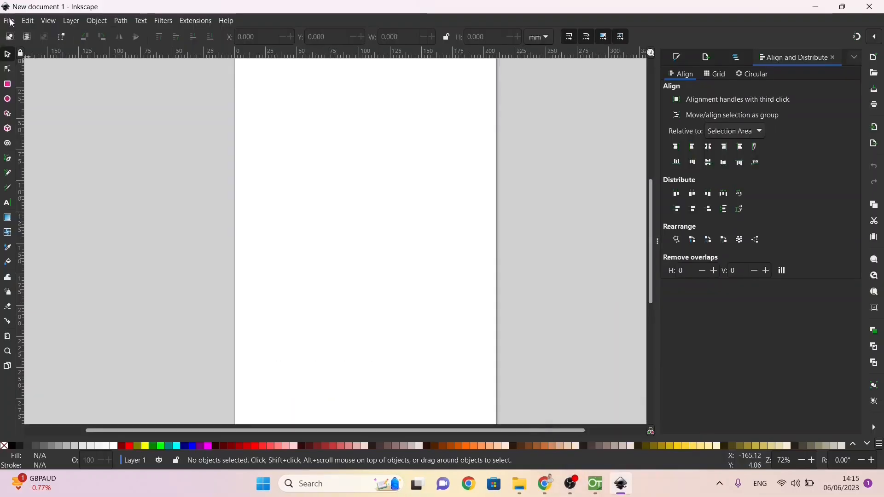
Step: Set the Inkscape document's page orientation to landscape and its page size units to px
left_click(8, 21)
left_click(48, 221)
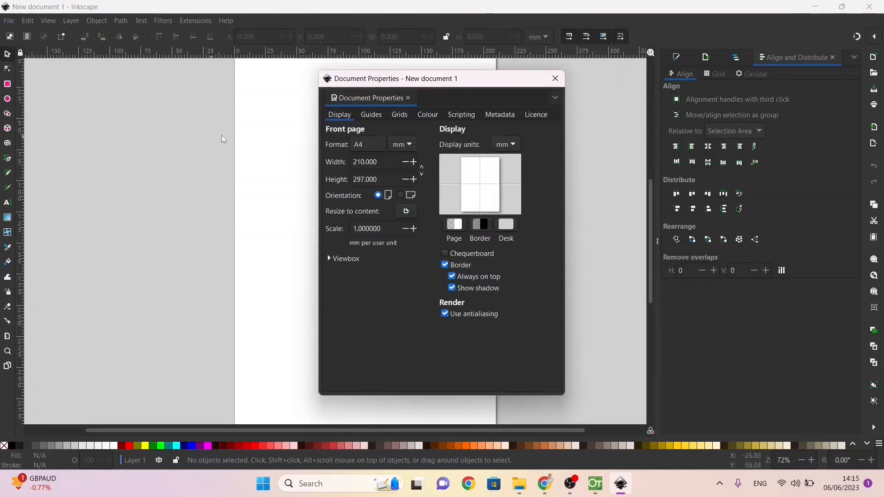
left_click(400, 195)
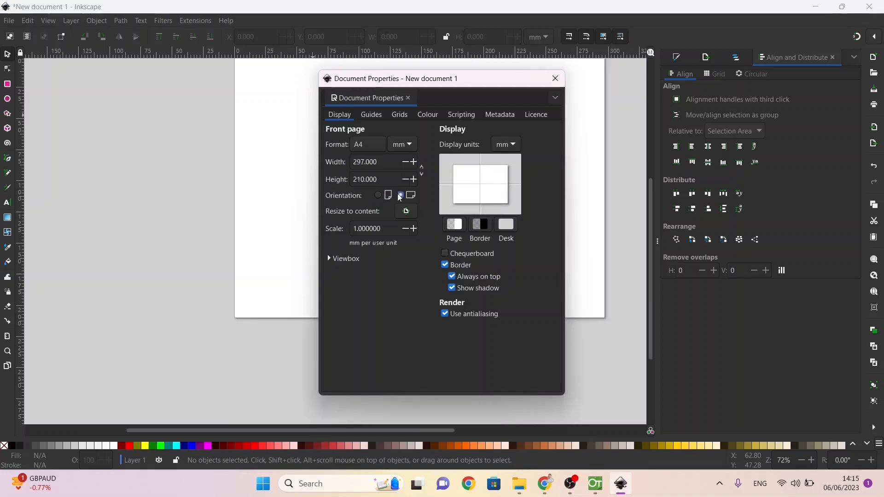
left_click(409, 144)
left_click(400, 159)
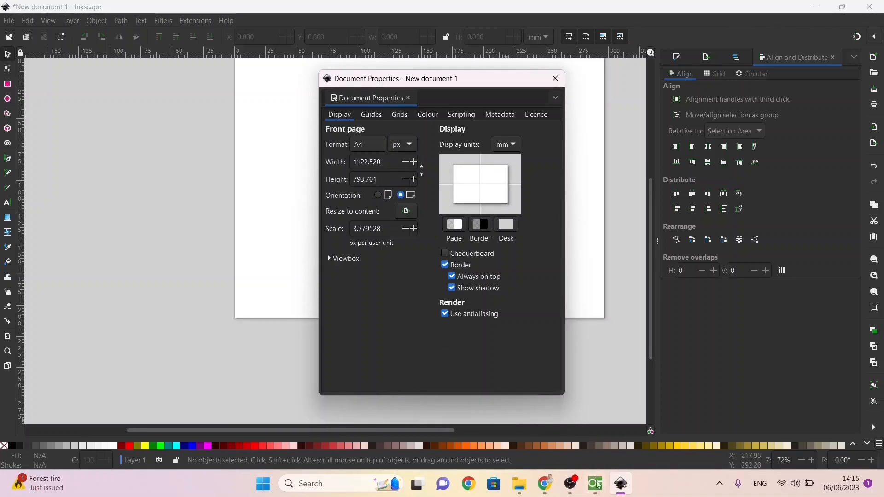
Step: Switch to OpenToonz and check the camera resolution in pixels in the Output Settings
left_click(598, 486)
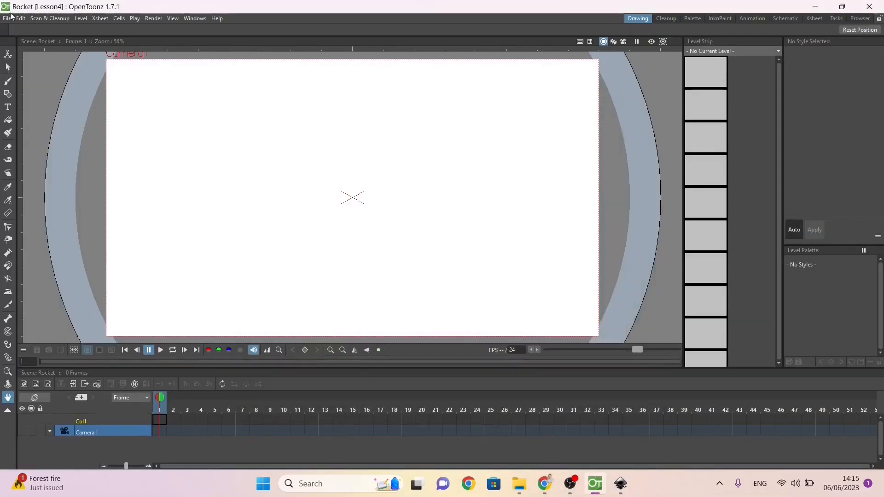
left_click(153, 18)
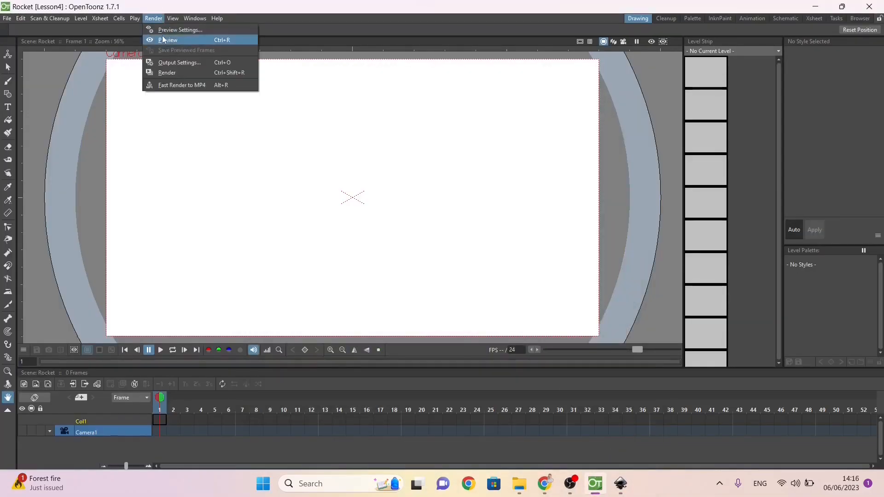
left_click(170, 61)
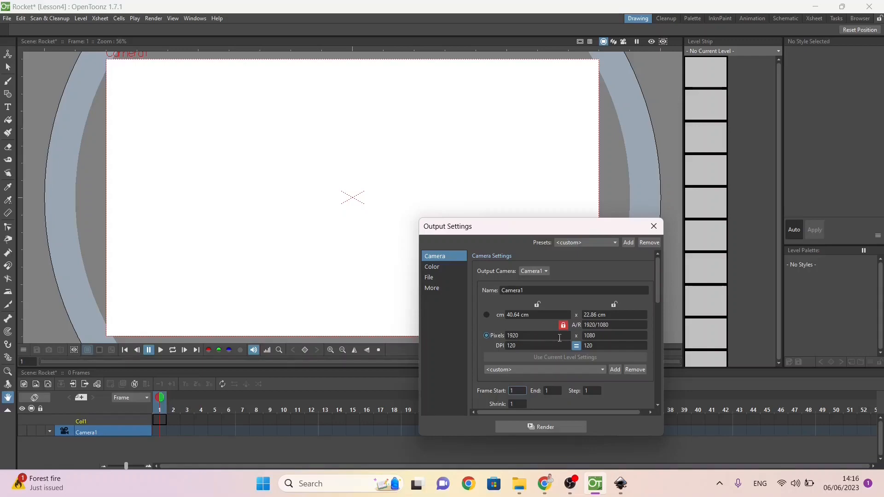
Step: Switch back to Inkscape and set the page size to 1920 px wide and 1080 px high
key("alt+Tab")
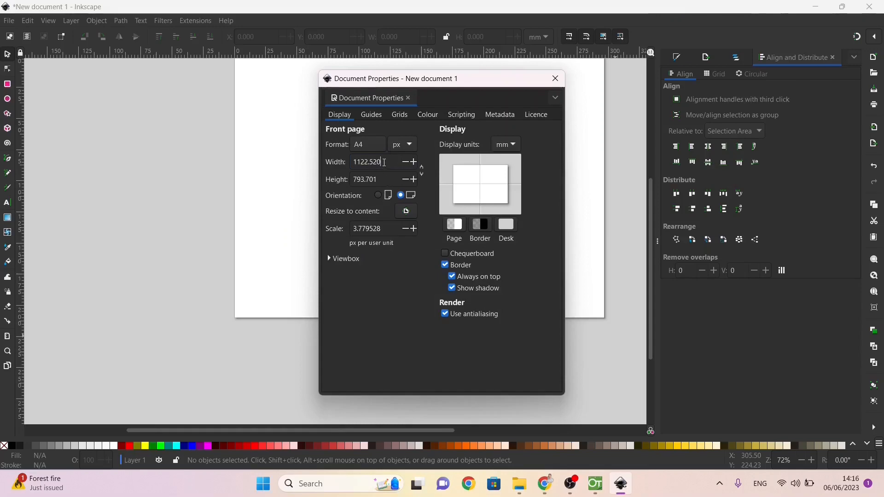
double_click(381, 164)
type("19")
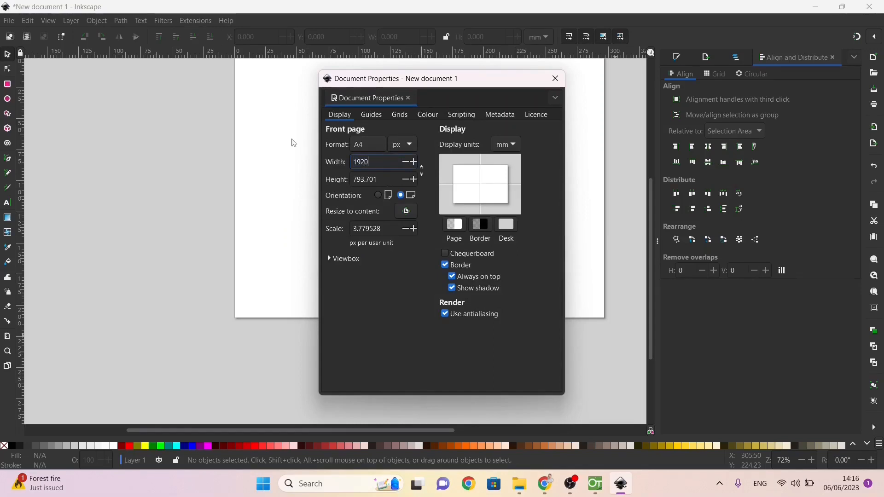
type("20")
key("Tab")
type("10")
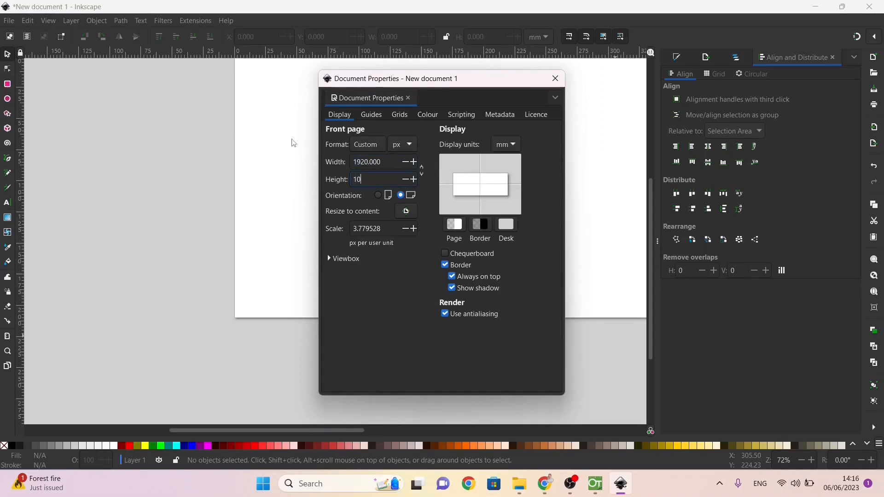
type("80")
key("Return")
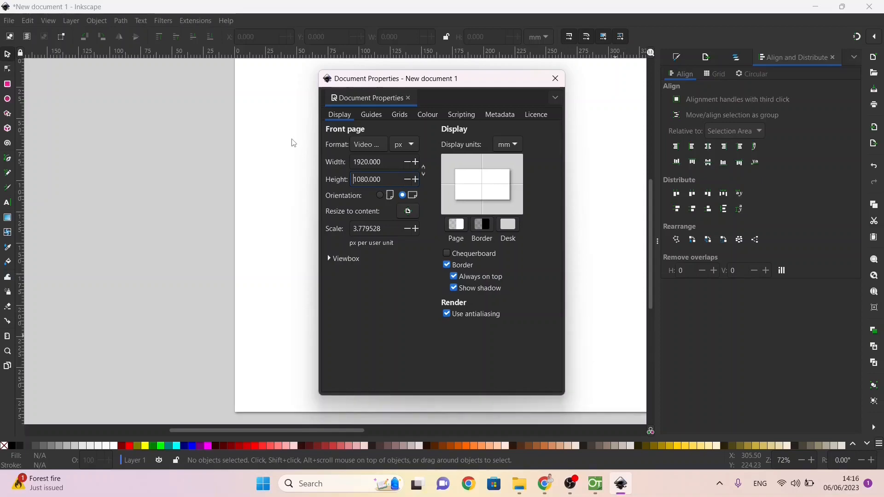
Step: Close the Output Settings in OpenToonz, then return to Inkscape and close the Document Properties
key("alt+Tab")
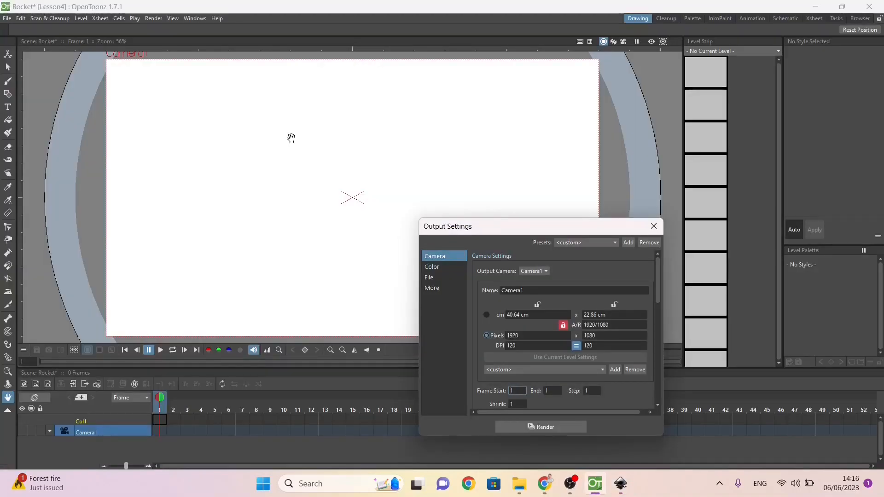
left_click(654, 226)
key("alt+Tab")
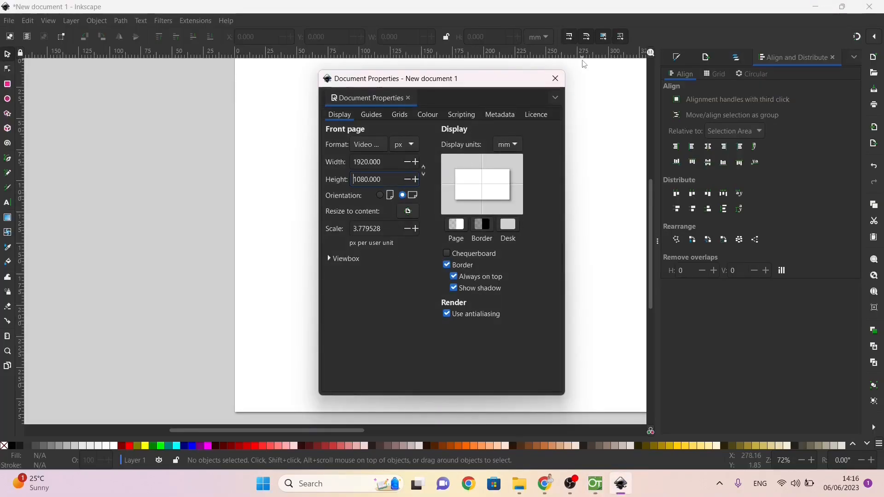
left_click(555, 78)
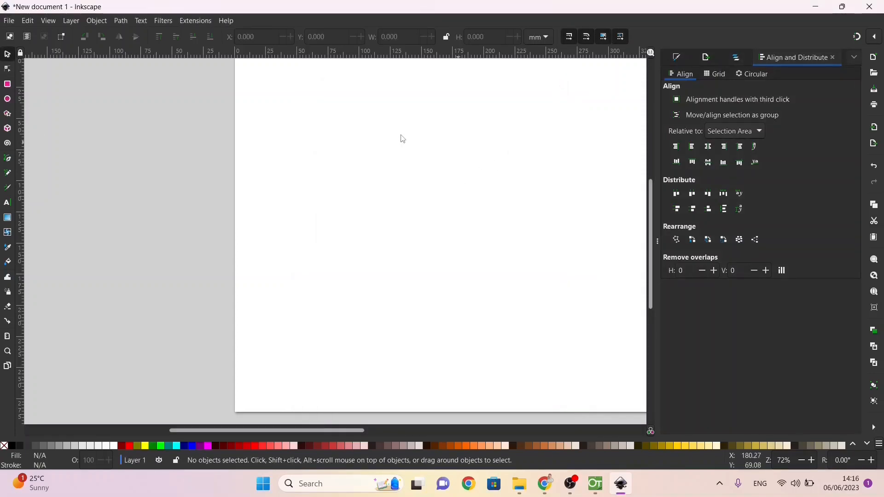
Step: Draw a rectangle about 567 × 133 mm across the lower part of the page, extending past its side and bottom edges
key("z")
key("minus")
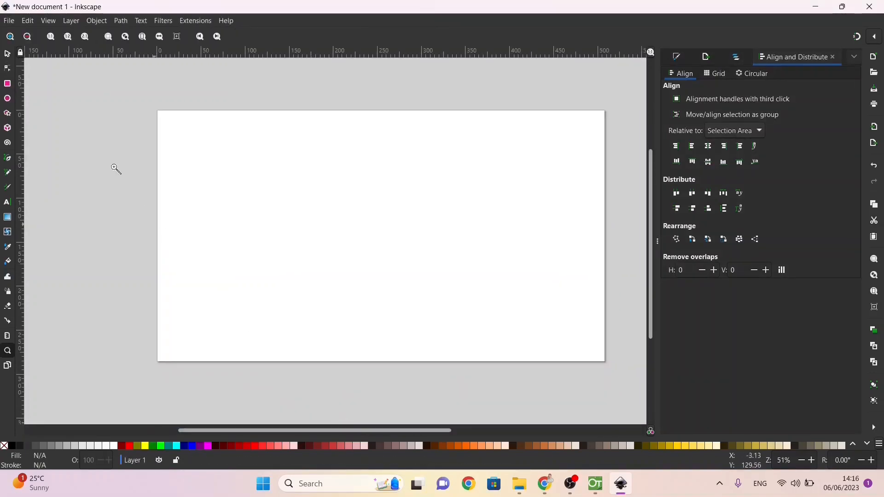
left_click(7, 84)
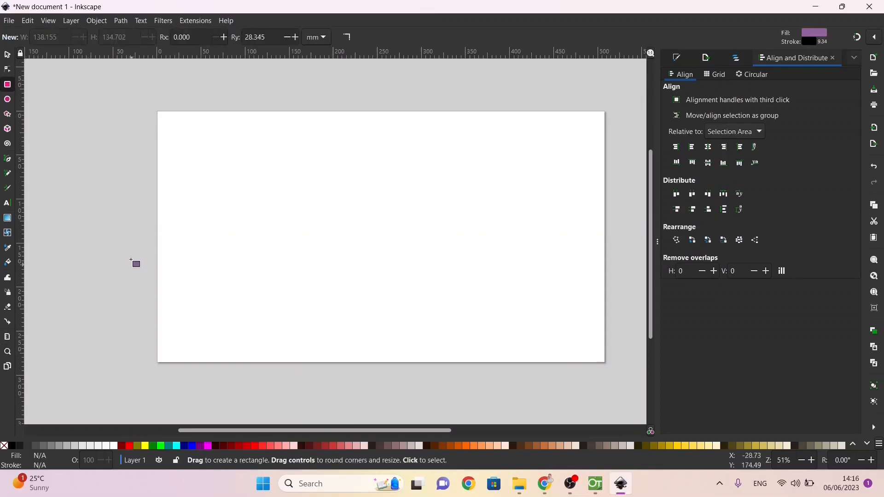
left_click_drag(129, 253, 630, 370)
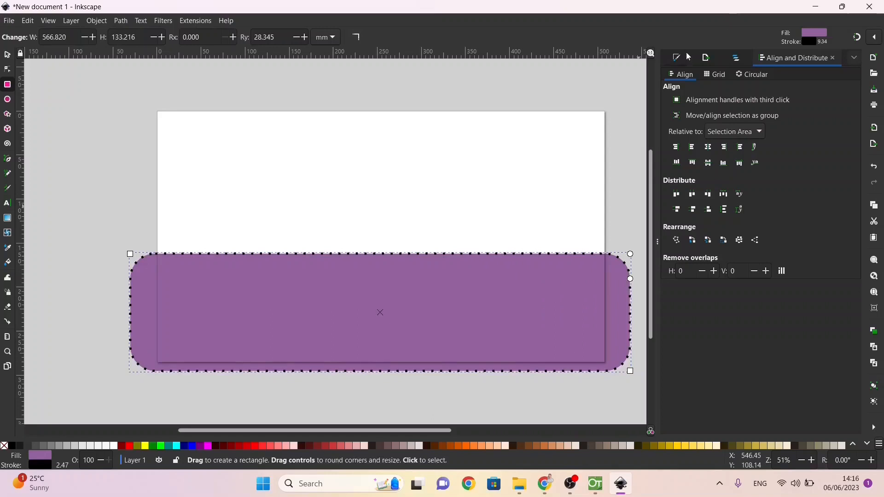
Step: Remove the stroke paint from the lower rectangle
left_click(707, 58)
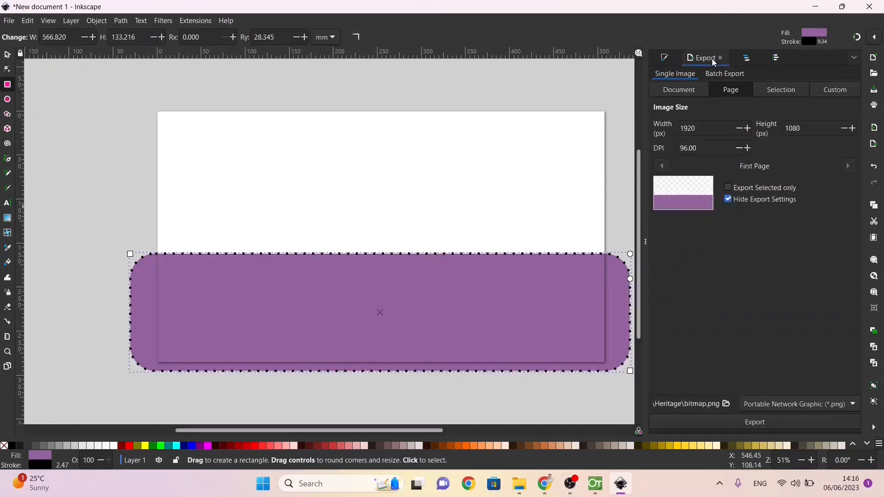
left_click(666, 58)
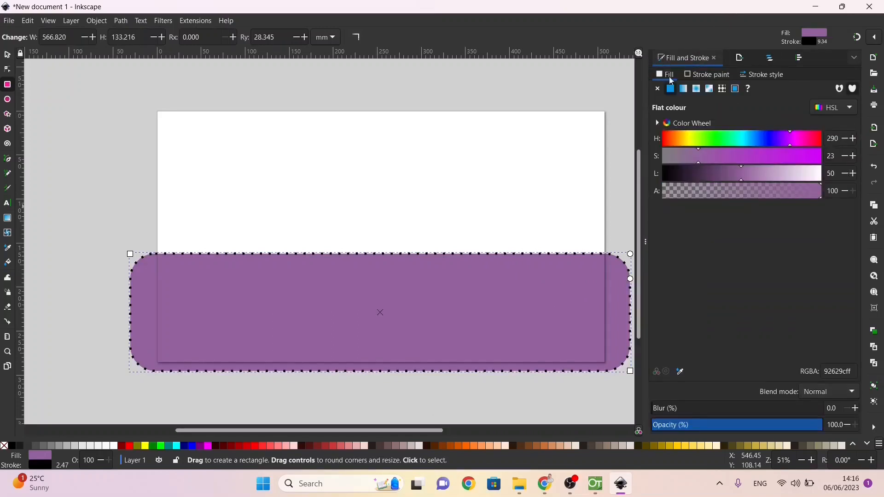
left_click(698, 80)
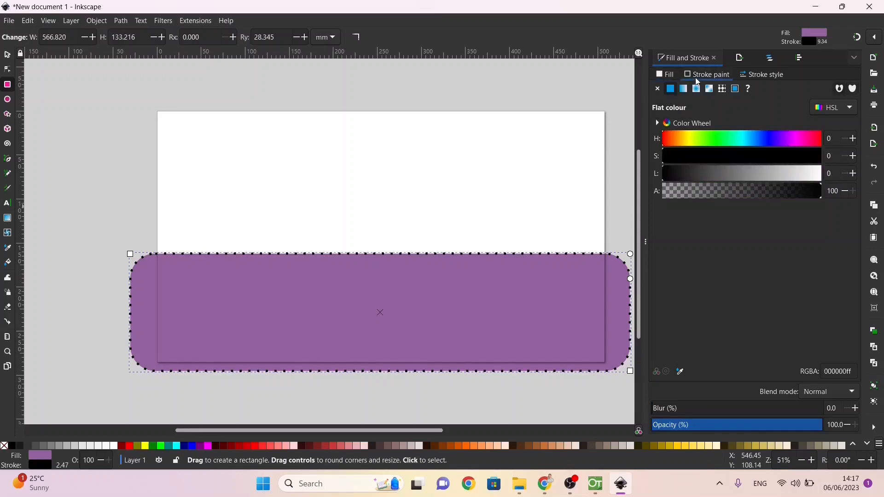
left_click(658, 88)
Step: Fill the lower rectangle with dark green (hue 122, lightness 36) and make its rounded corners square
left_click(668, 76)
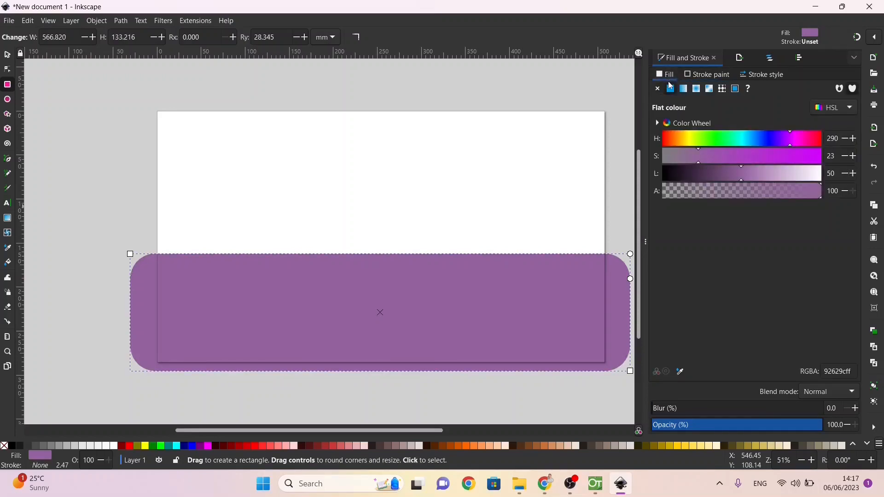
left_click(718, 140)
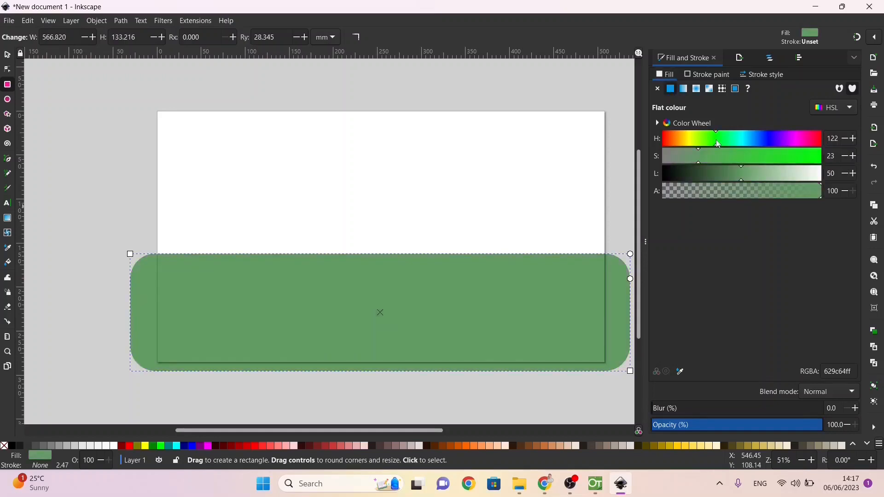
left_click(720, 174)
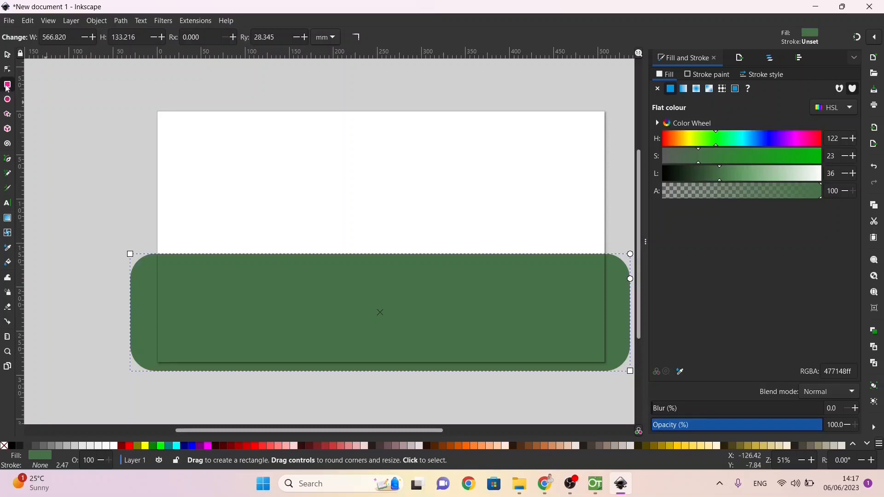
left_click(8, 70)
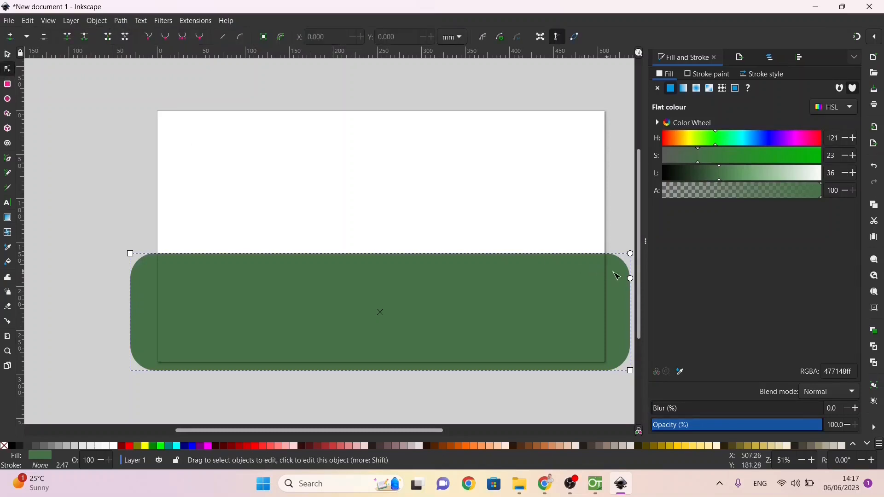
left_click_drag(630, 279, 631, 254)
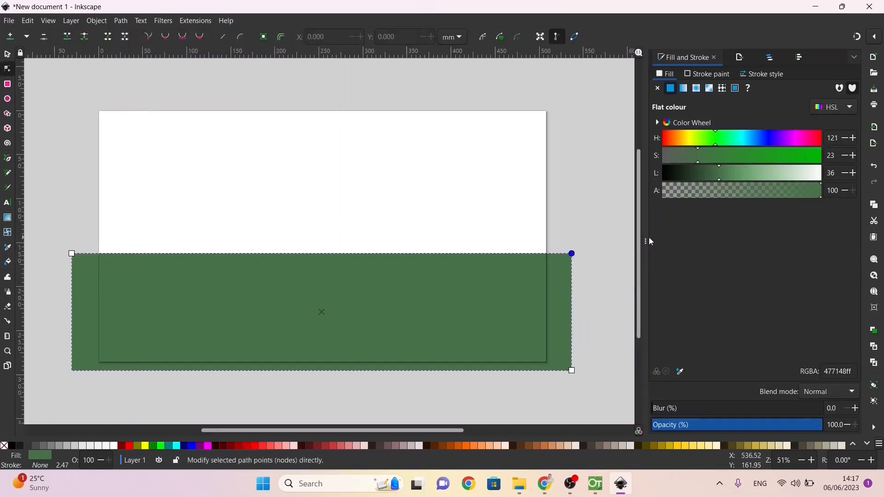
Step: Draw a rectangle about 535 × 190 mm over the upper part of the page and give it a vertical linear gradient fill
left_click(7, 85)
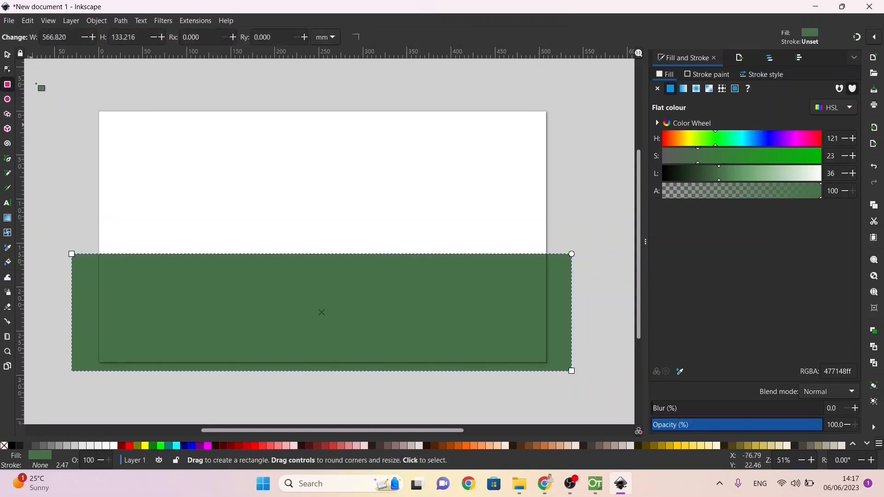
mouse_move(81, 96)
left_mouse_down()
mouse_move(249, 199)
mouse_move(421, 248)
mouse_move(553, 264)
left_mouse_up()
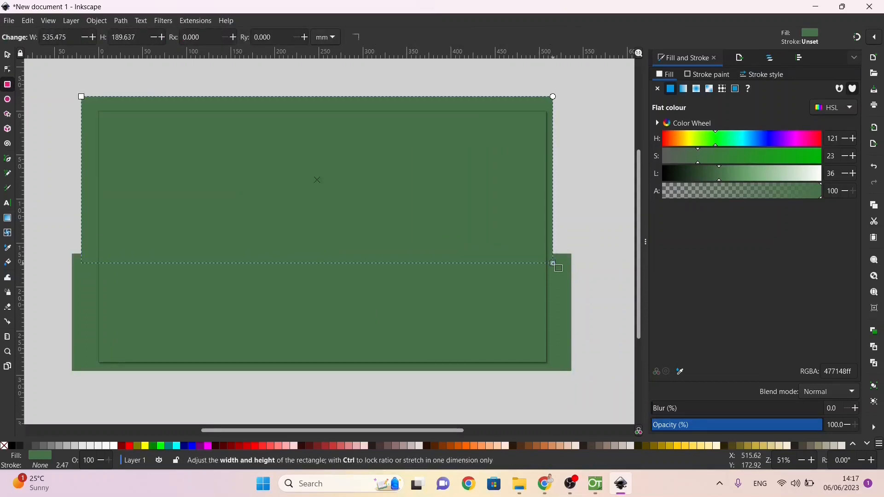
left_click(684, 89)
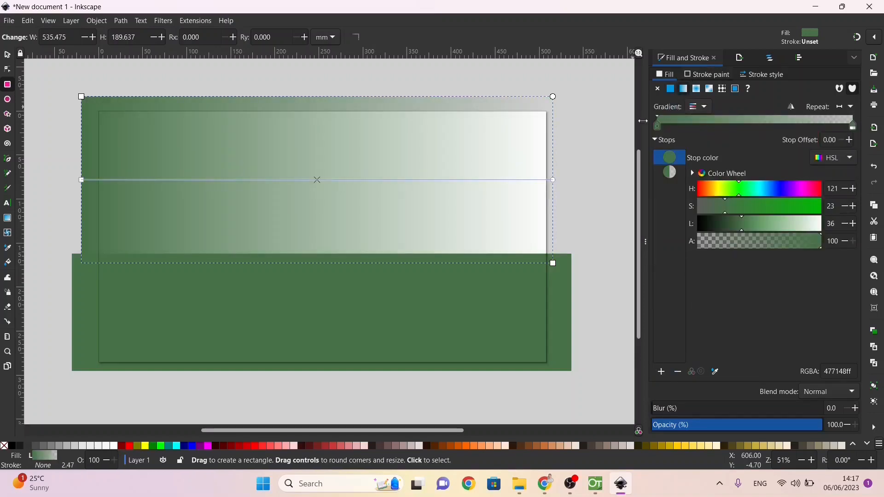
left_click_drag(553, 180, 81, 97)
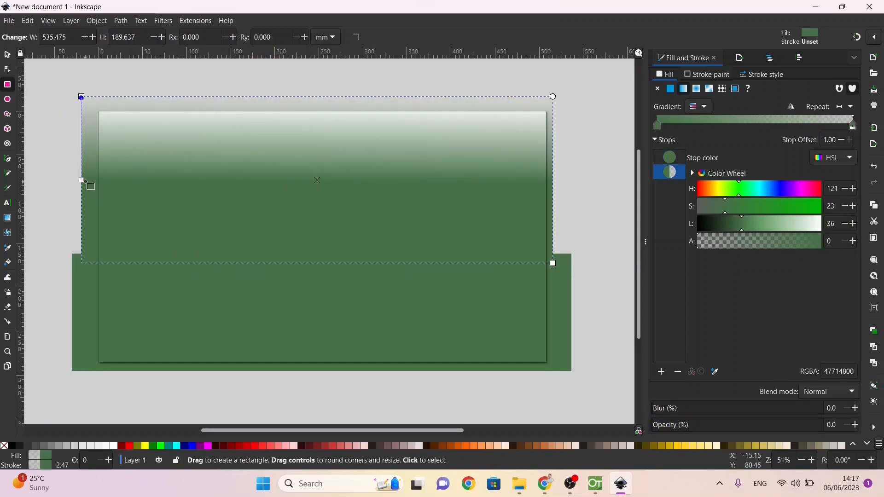
left_click_drag(82, 180, 83, 256)
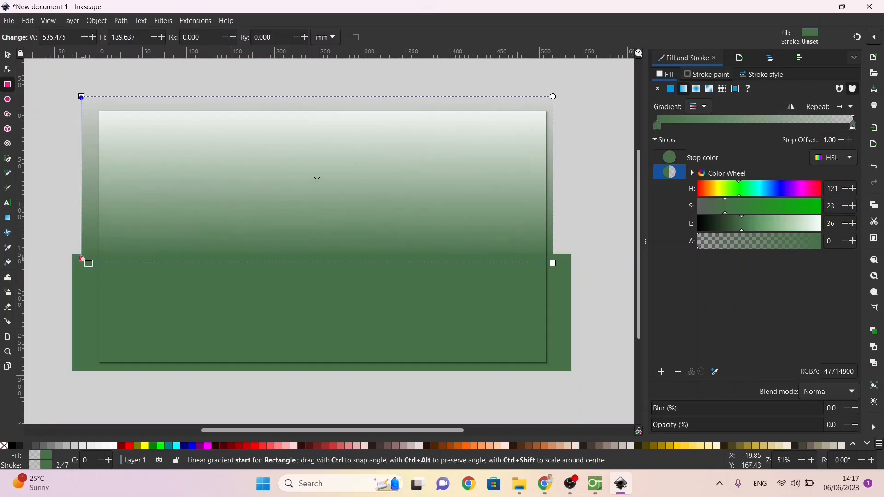
Step: Set the lower gradient stop of the sky rectangle to dark blue with hue 242, saturation 22 and lightness 33
left_click(82, 257)
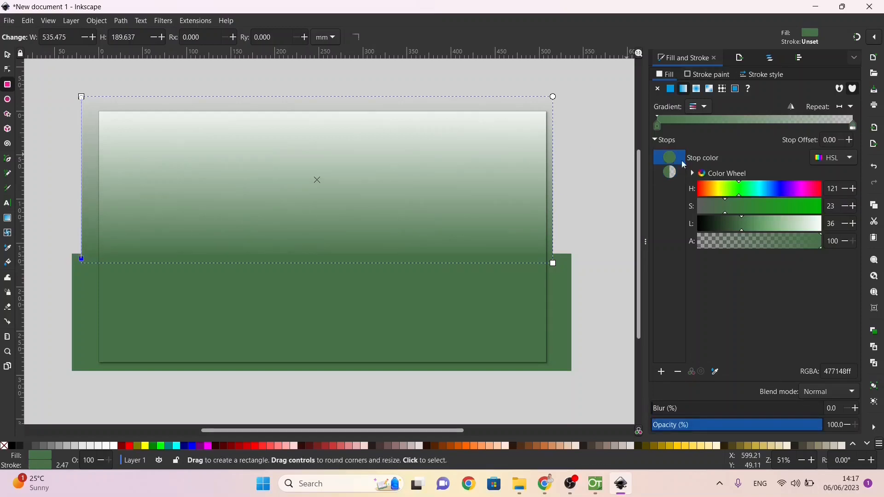
left_click(781, 189)
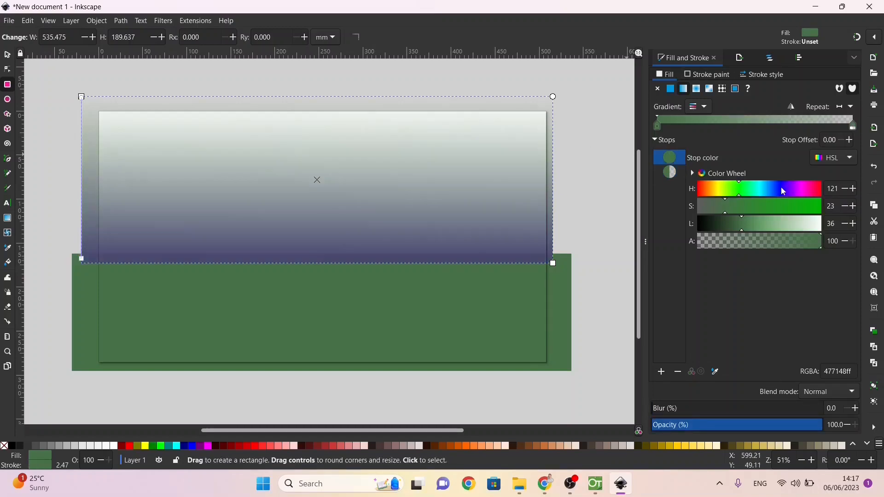
left_click(735, 227)
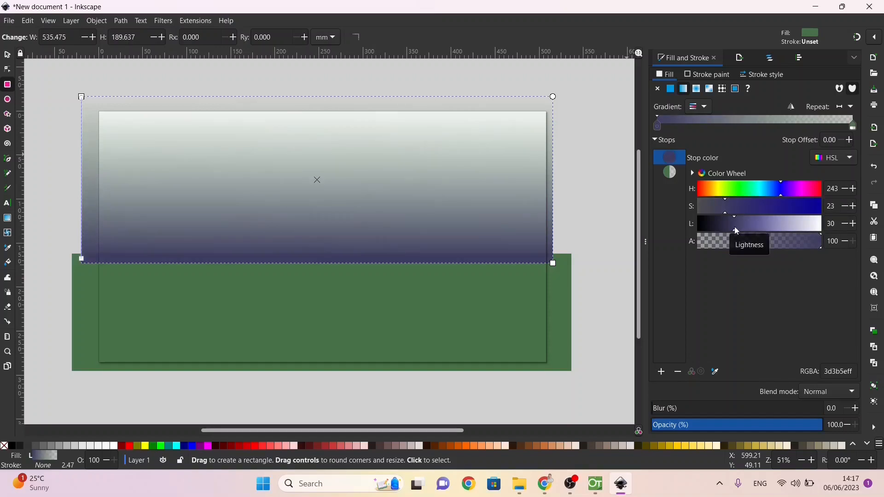
left_click_drag(735, 232, 725, 233)
left_click_drag(737, 227, 739, 226)
Step: Set the upper gradient stop of the sky rectangle to fully opaque black
left_click(81, 97)
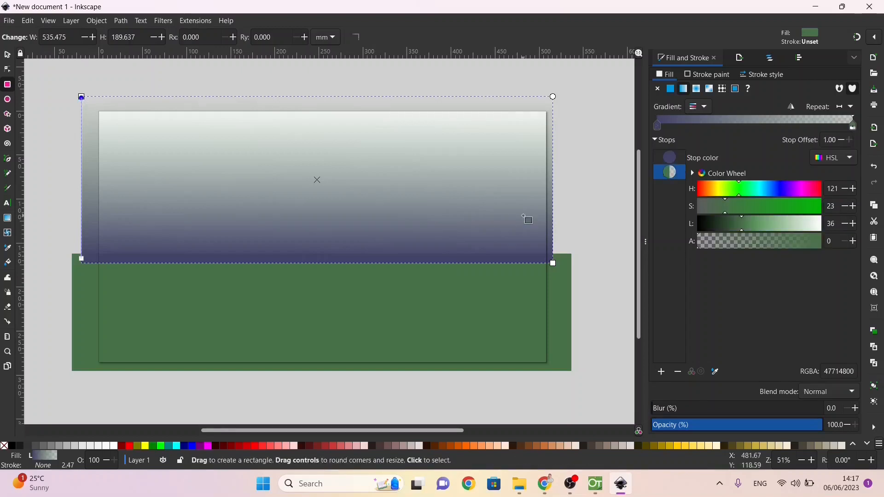
left_click_drag(729, 229, 664, 239)
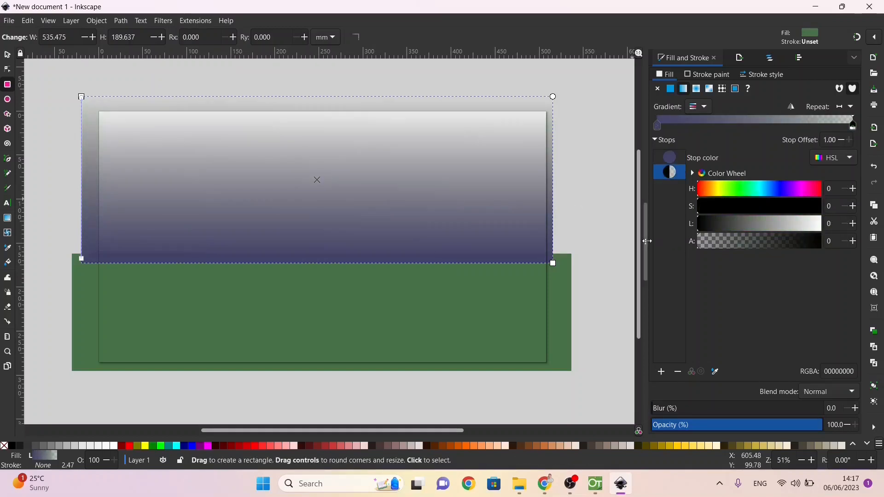
left_click(733, 248)
left_click_drag(732, 243, 873, 244)
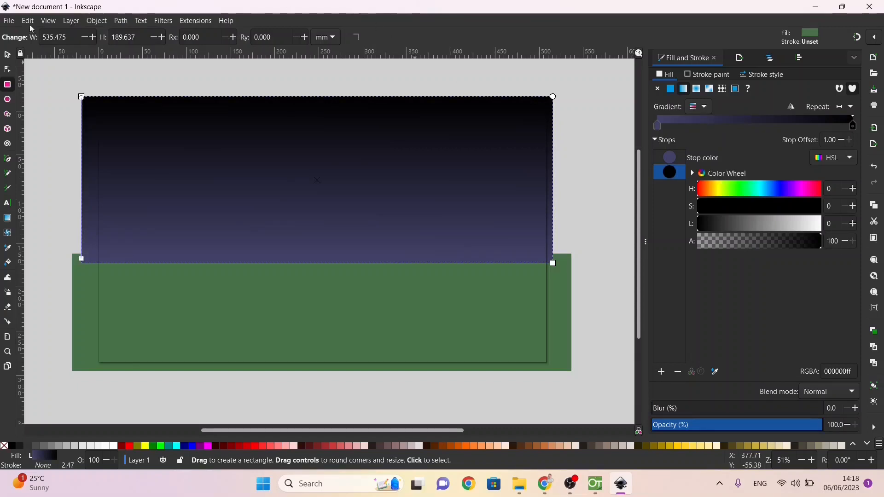
Step: Export the page as a 1920 × 1080 px PNG named bitmap.png to the Desktop
left_click(13, 25)
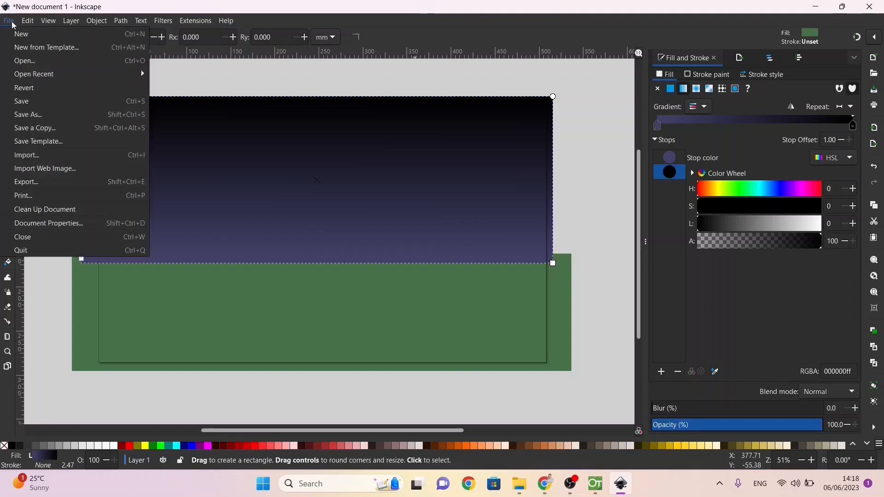
left_click(53, 186)
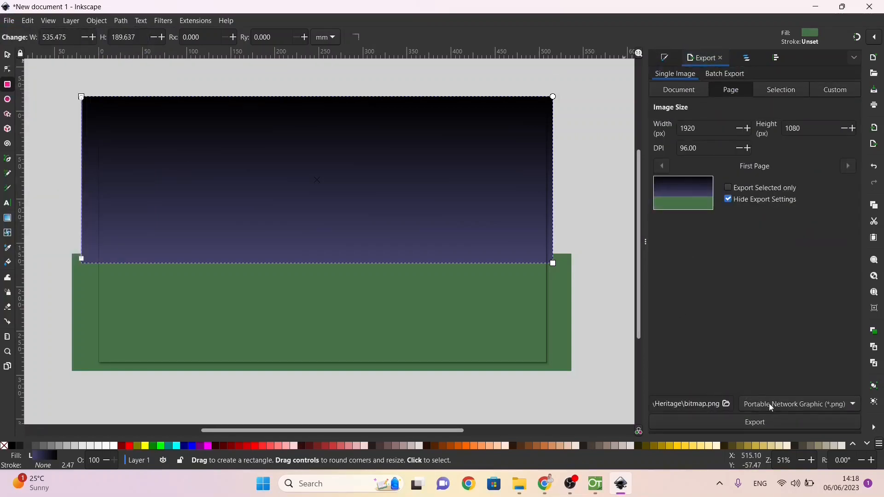
left_click(726, 404)
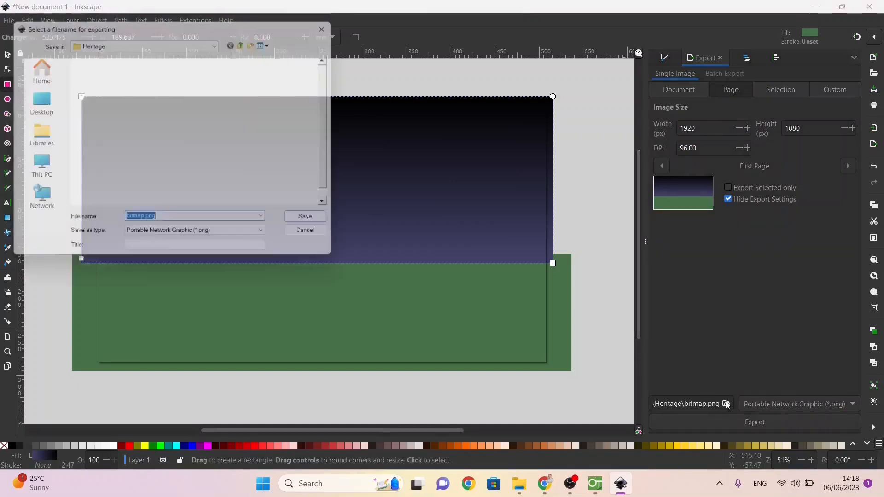
left_click(35, 100)
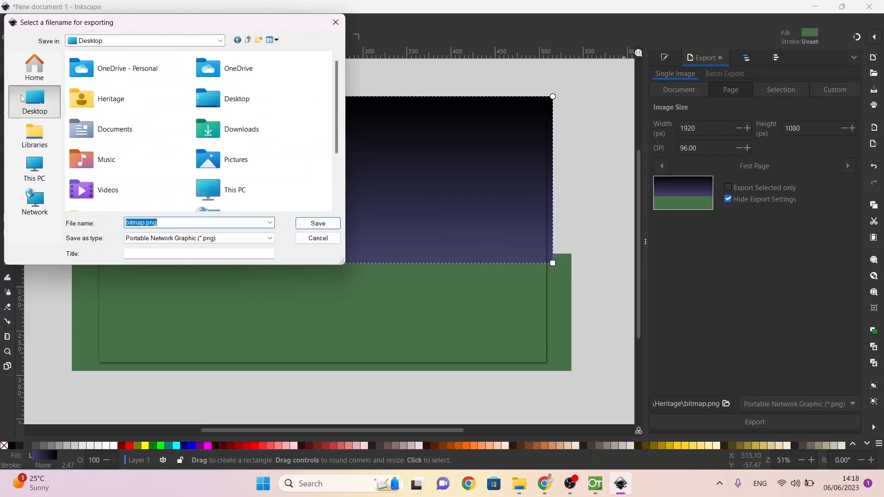
left_click(315, 224)
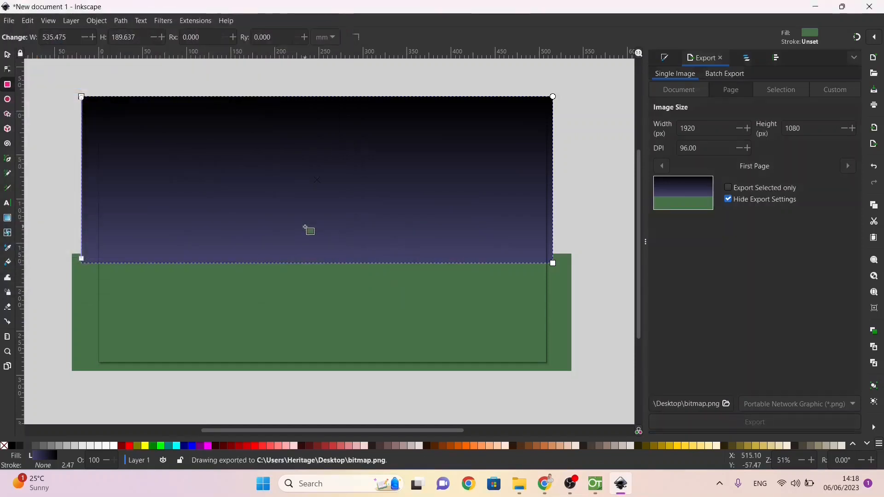
Step: Minimise Inkscape and OpenToonz, then switch to File Explorer and open the WorkingFolder on the Desktop
left_click(816, 7)
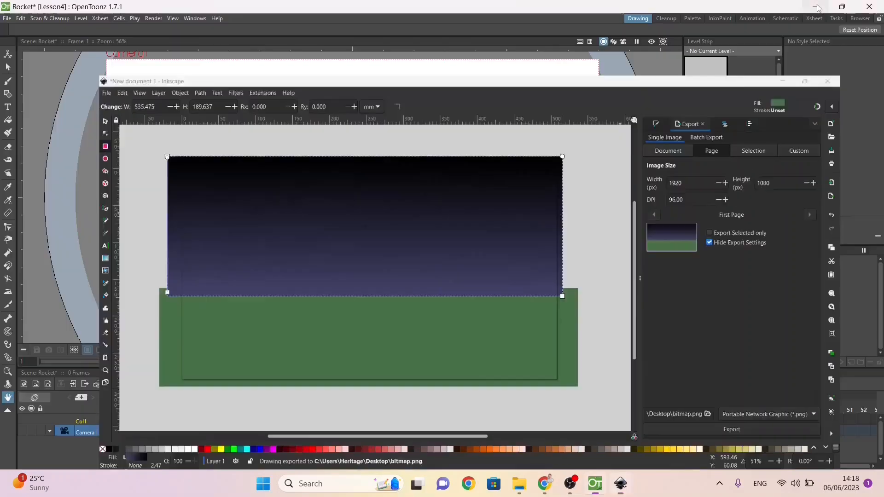
left_click(816, 7)
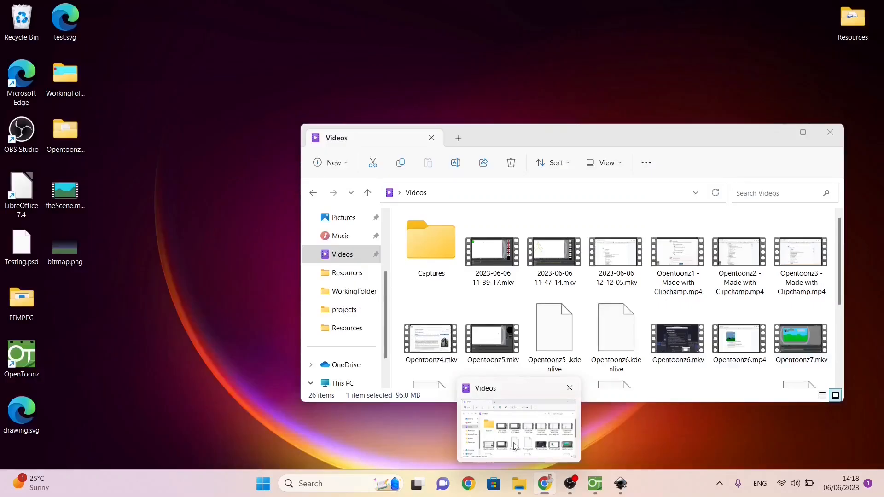
left_click(517, 428)
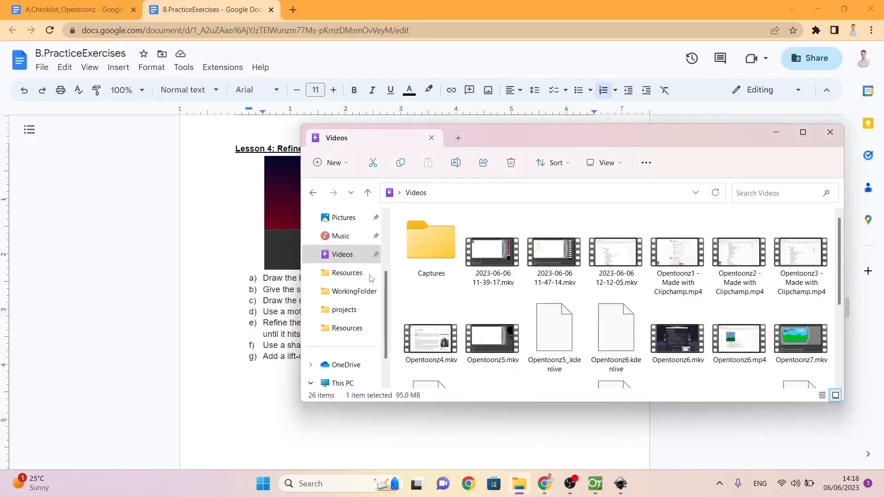
left_click(352, 290)
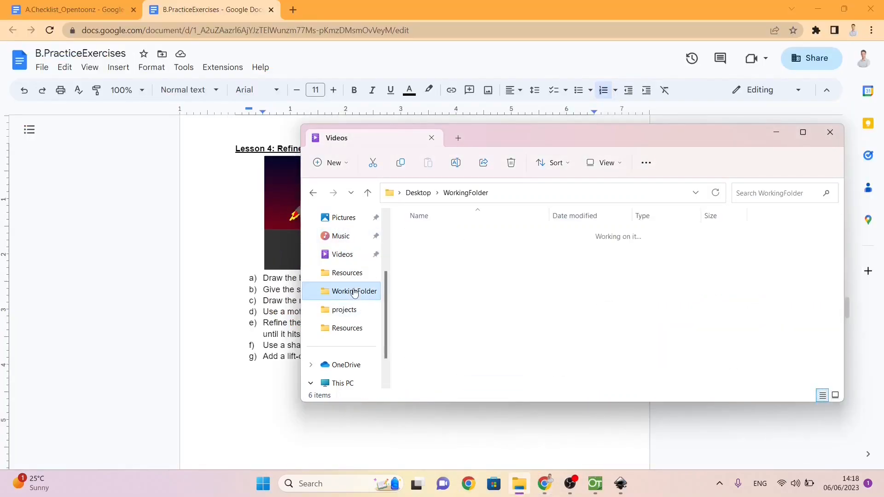
right_click(451, 372)
left_click(414, 373)
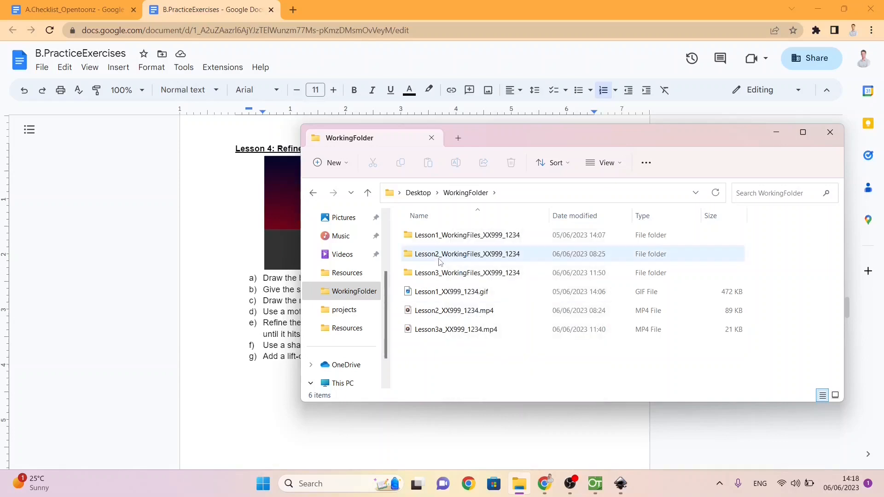
right_click(435, 377)
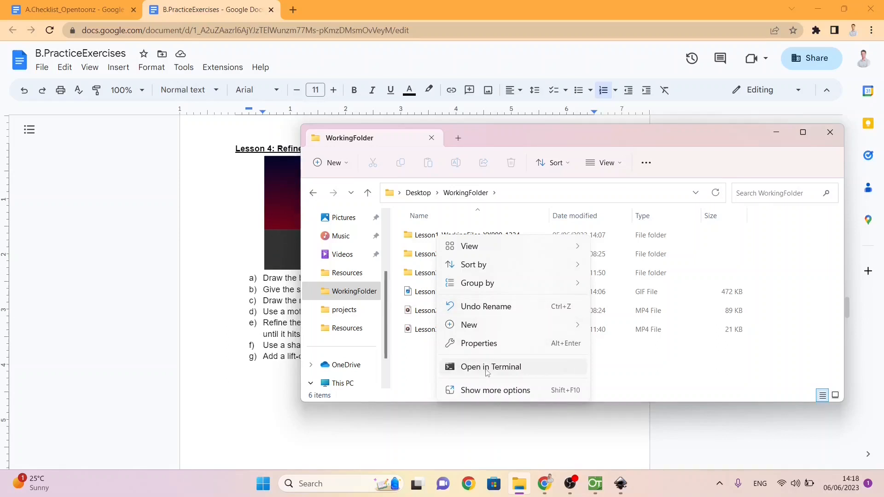
left_click(421, 372)
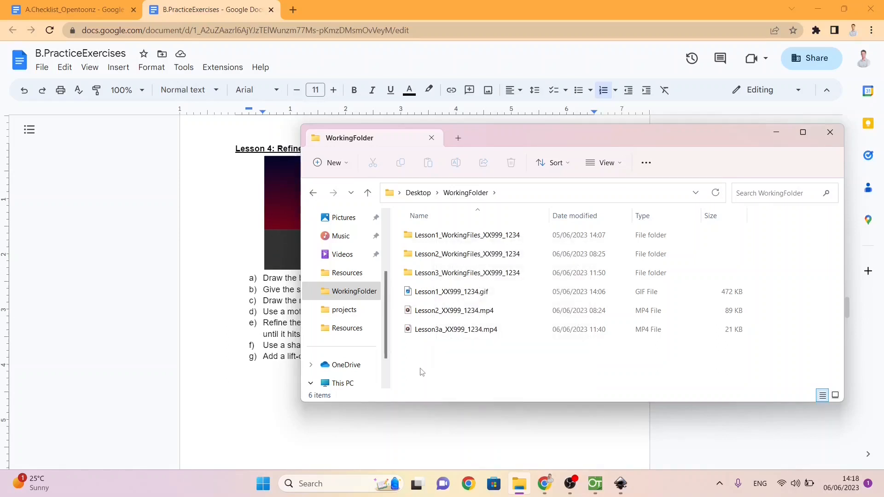
mouse_move(514, 490)
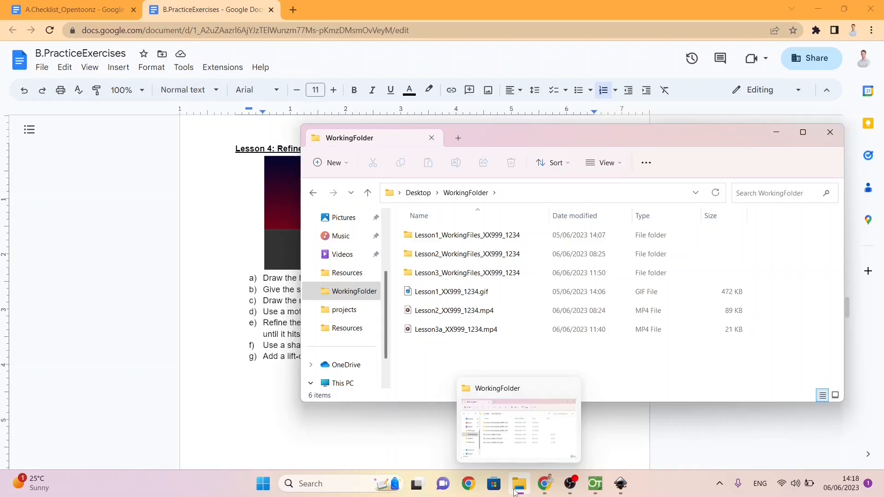
Step: Minimise the browser and move bitmap.png from the desktop into the WorkingFolder folder, with the folder window maximised
left_click(822, 7)
left_click(823, 6)
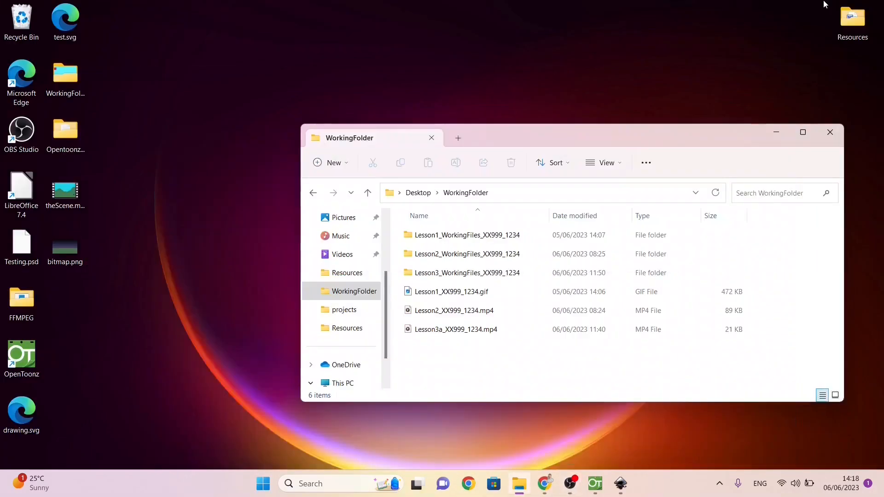
left_click(63, 251)
left_click_drag(64, 251, 413, 362)
left_click(803, 132)
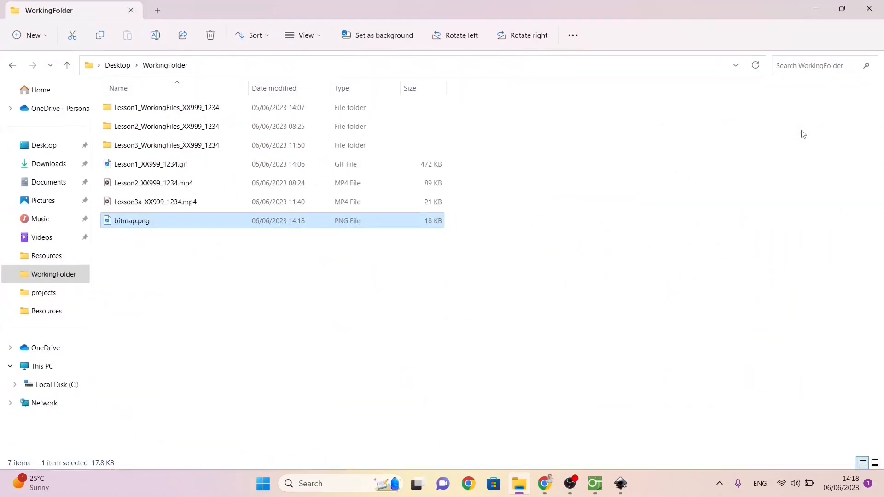
Step: Rename bitmap.png in WorkingFolder as Lesson4_Background_XX999_1234.png
left_click(140, 222)
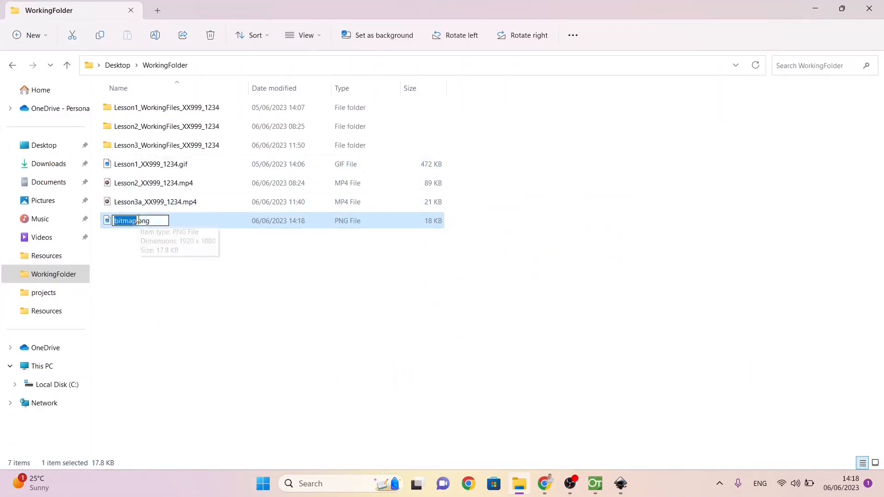
type("Lesson")
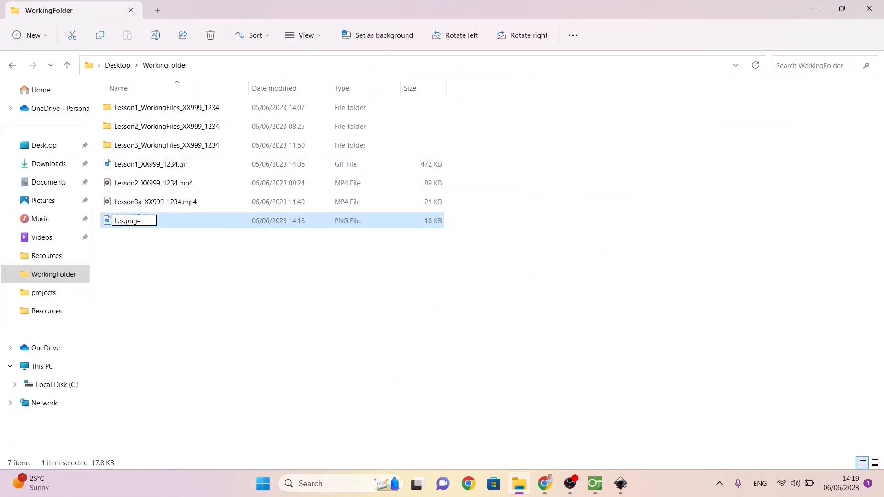
type("4_Backgroun")
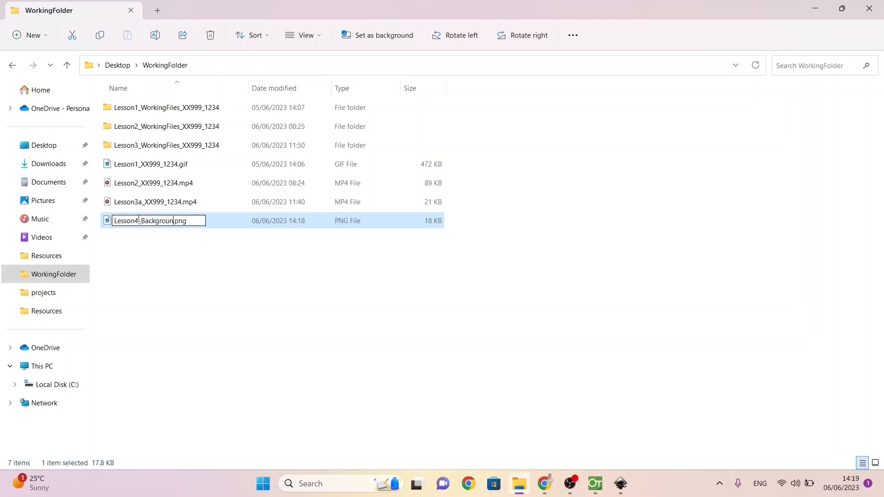
type("d_XX")
type("999_123")
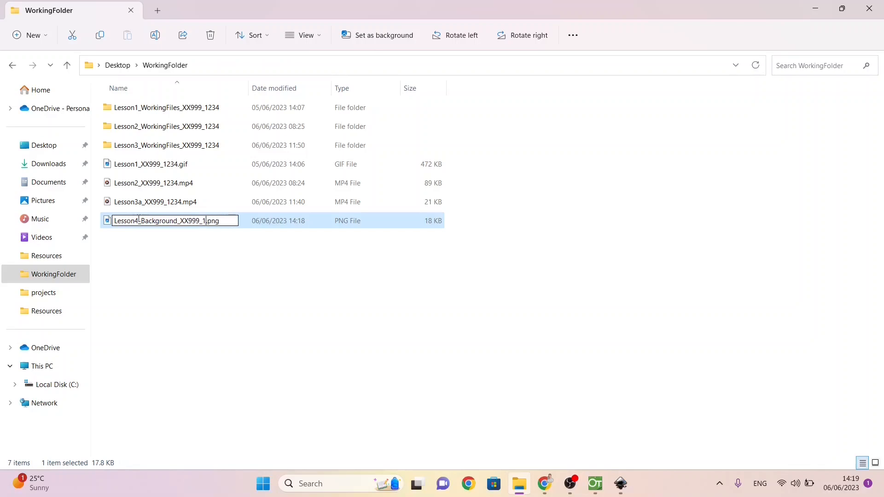
type("4")
key("Return")
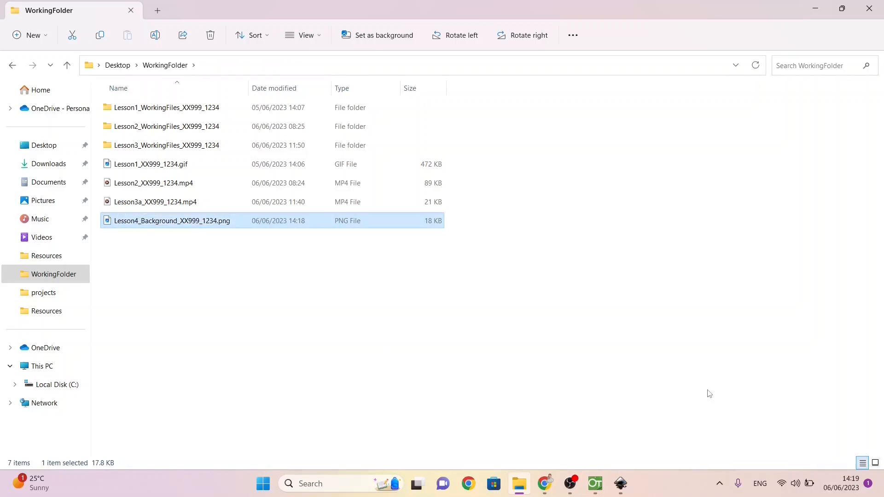
Step: Import Lesson4_Background_XX999_1234.png from WorkingFolder into the Rocket scene in OpenToonz, then return to the OpenToonz window
left_click(596, 483)
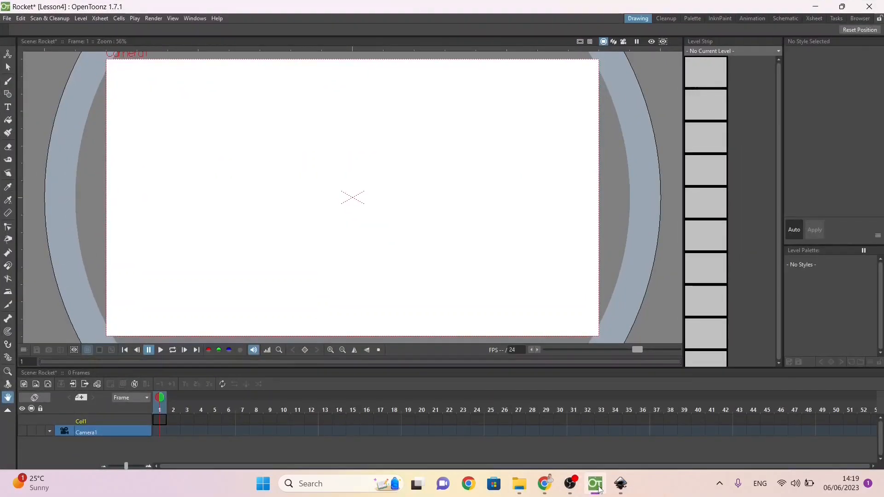
left_click(519, 483)
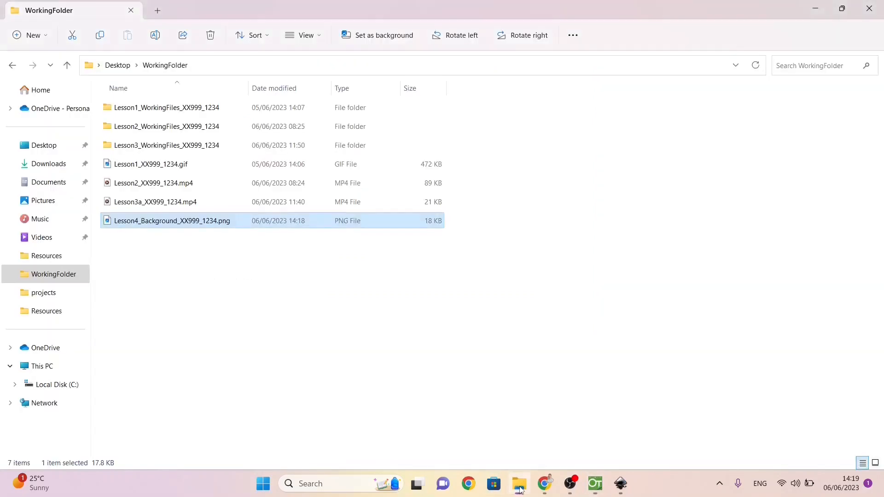
left_click_drag(481, 7, 677, 102)
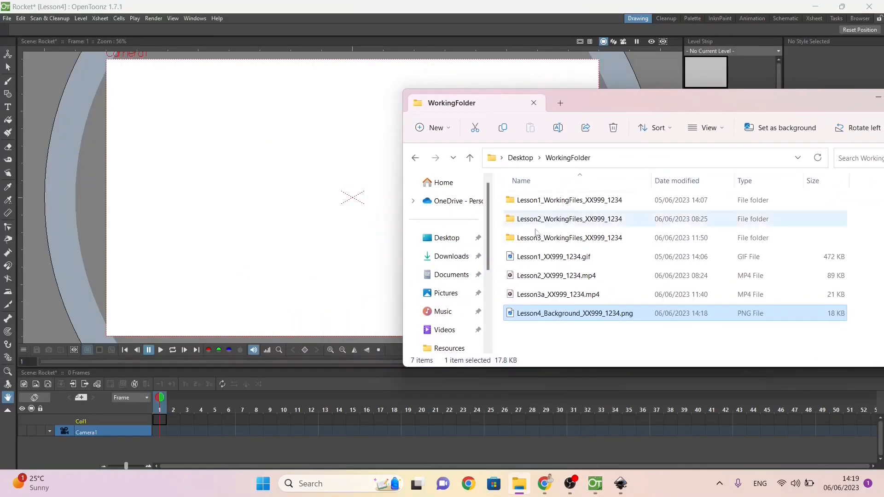
left_click_drag(543, 315, 257, 255)
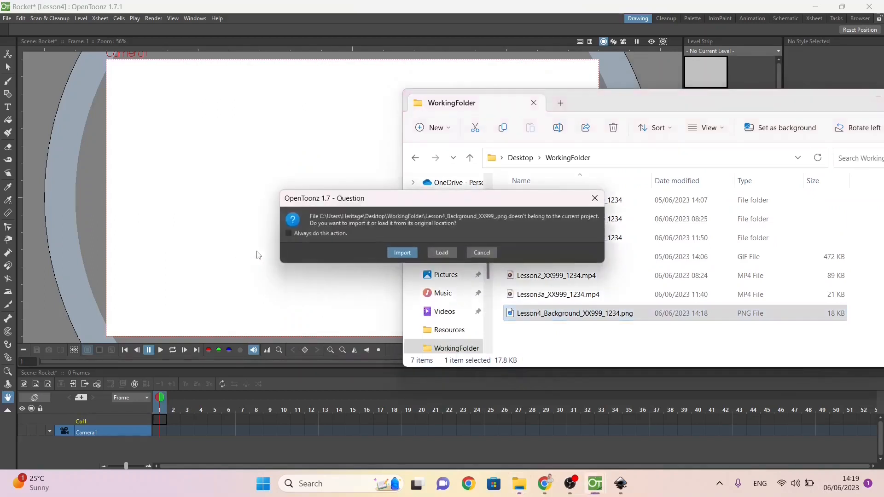
left_click(402, 253)
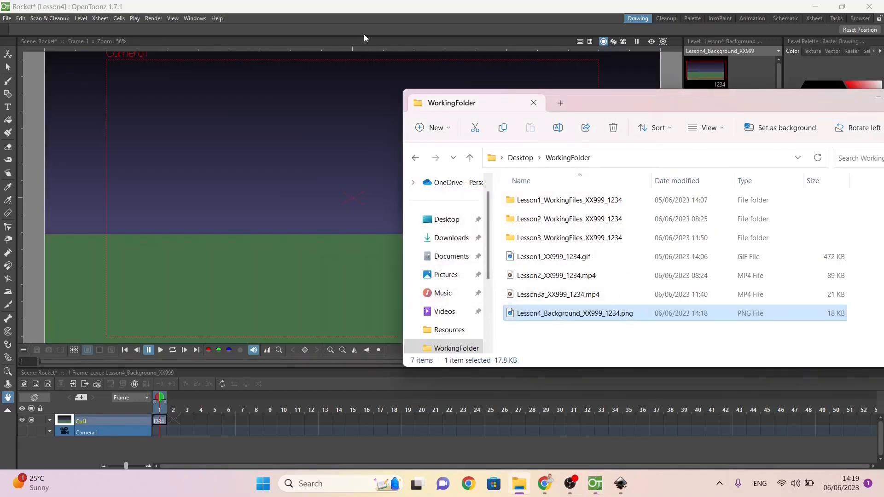
left_click(354, 4)
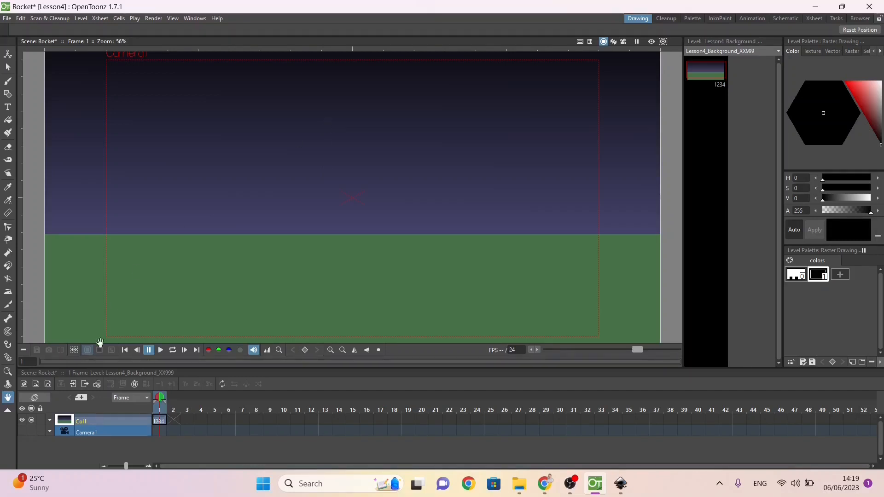
Step: Rename the imported image's column Col1 as Background
double_click(90, 422)
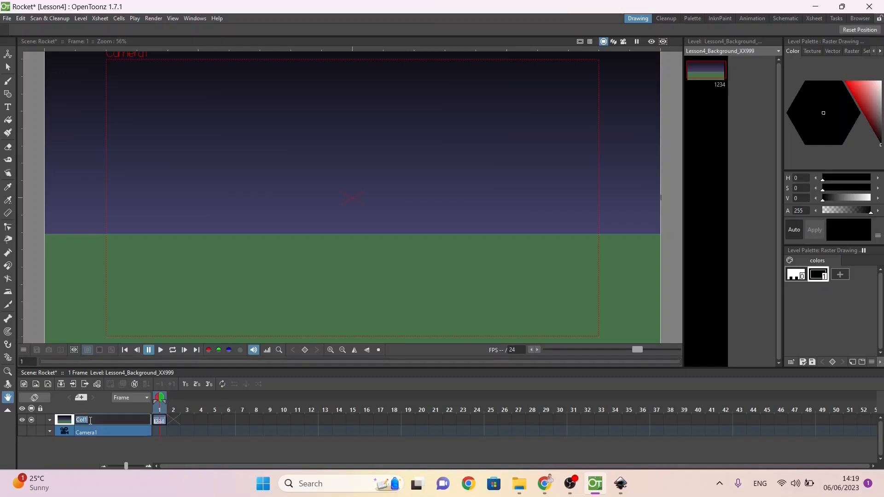
type("Background")
key("Return")
Step: Check the Lesson 4 instructions in the Google Docs exercise document, then insert three empty columns above Background in OpenToonz
key("alt+Tab")
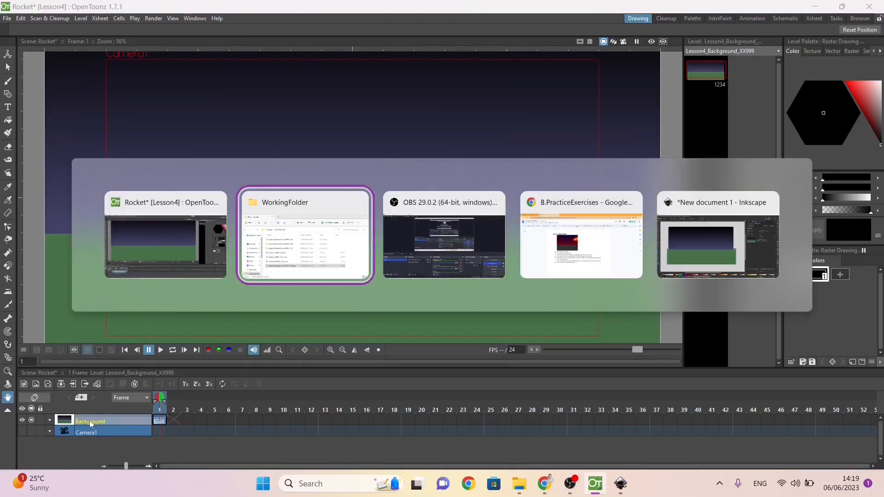
key("alt+Tab")
key("alt+Tab")
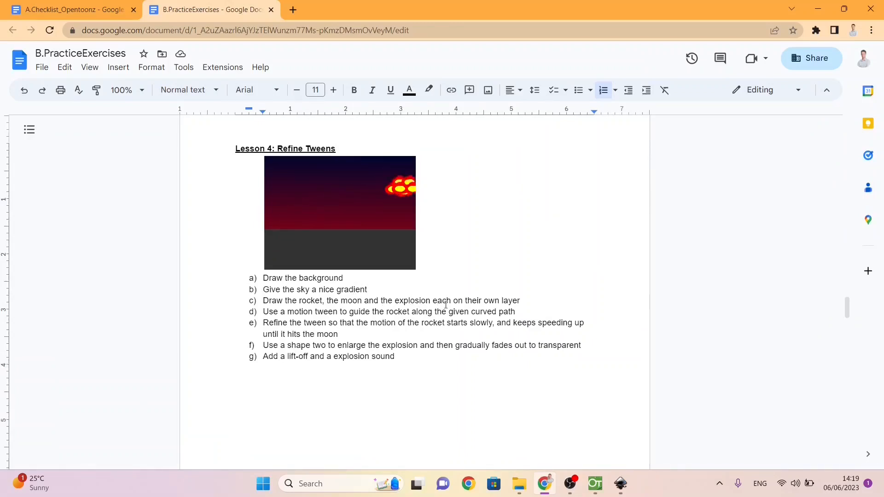
key("alt+Tab")
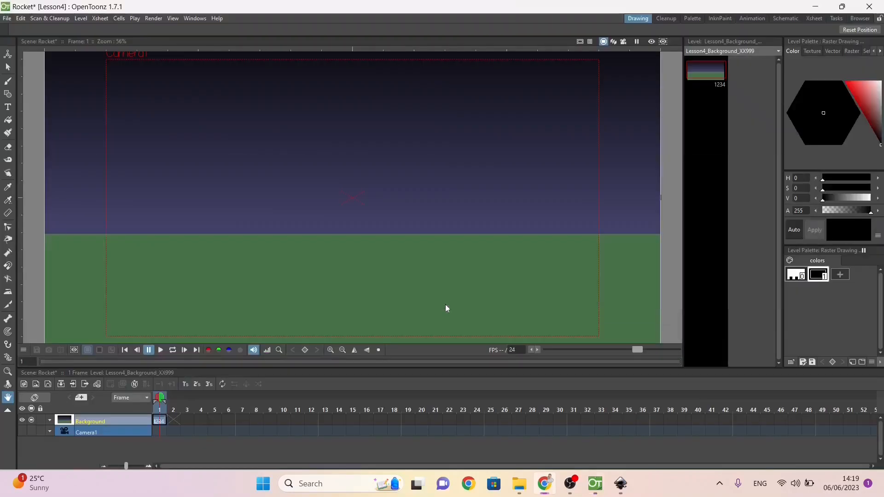
right_click(114, 421)
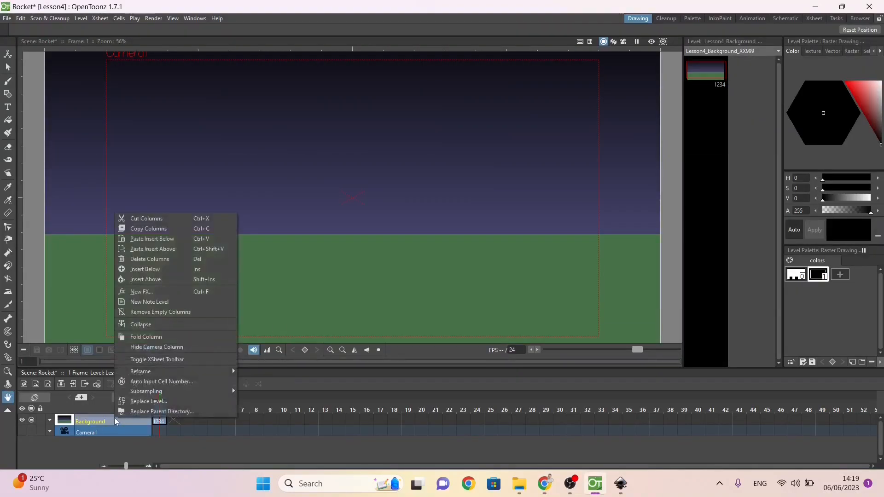
left_click(156, 278)
left_click(115, 420)
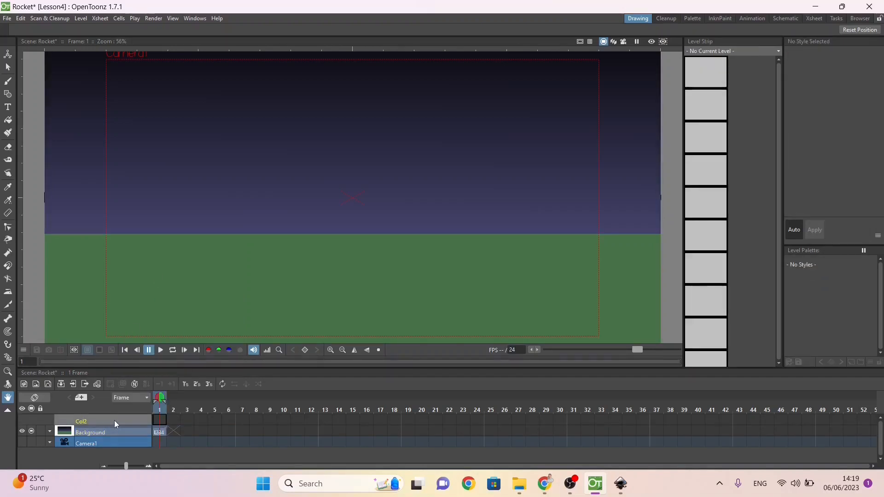
right_click(86, 420)
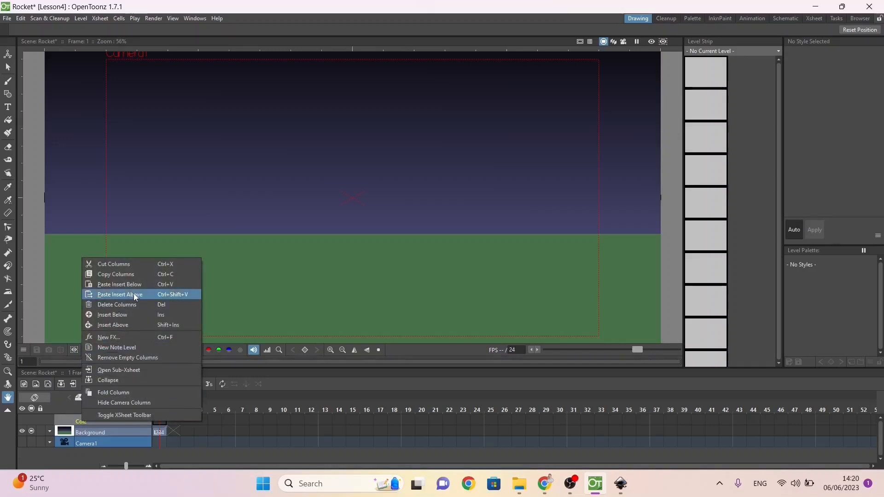
left_click(129, 325)
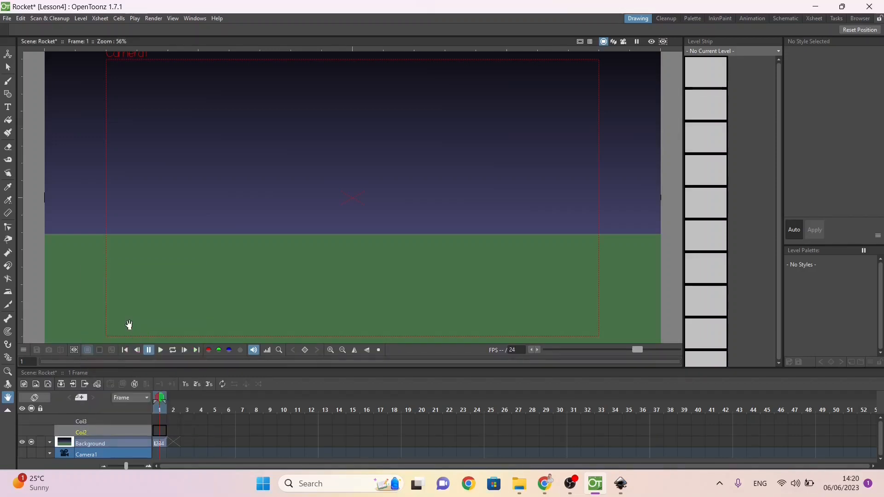
left_click(86, 422)
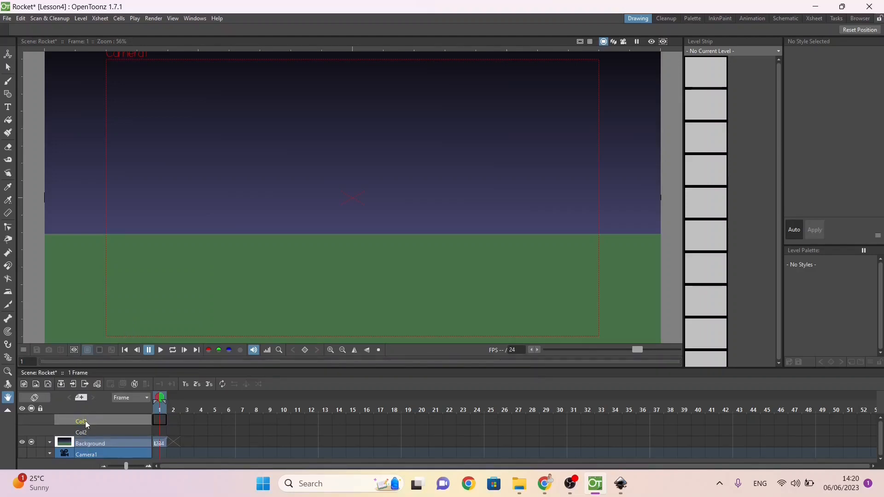
right_click(86, 423)
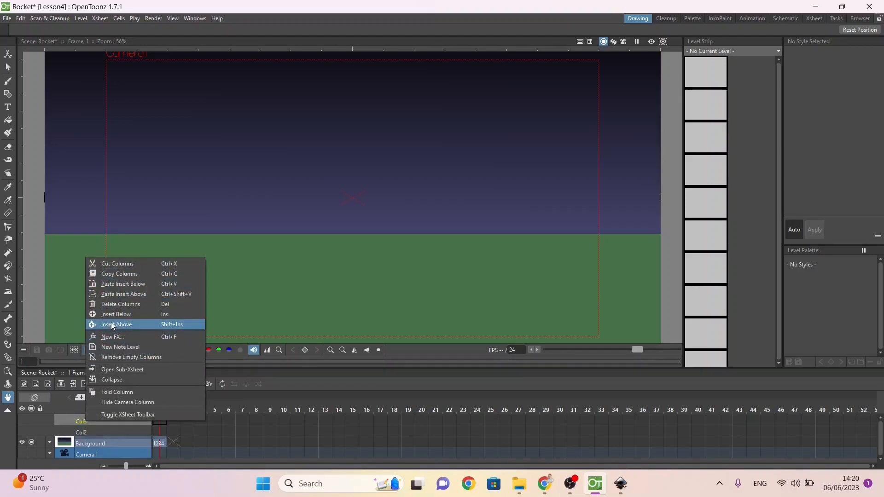
left_click(113, 325)
Step: Create a Toonz Vector Level named Rocket at frame 1 of Col2, directly above Background
left_click(160, 444)
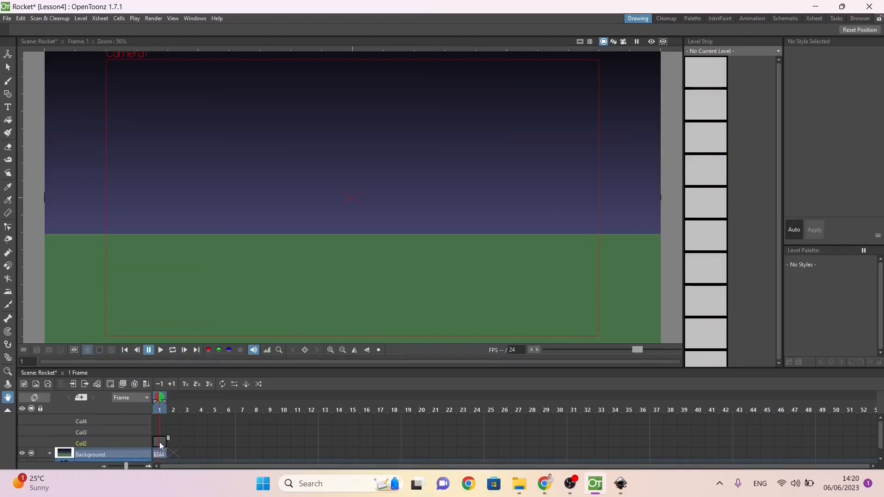
right_click(161, 445)
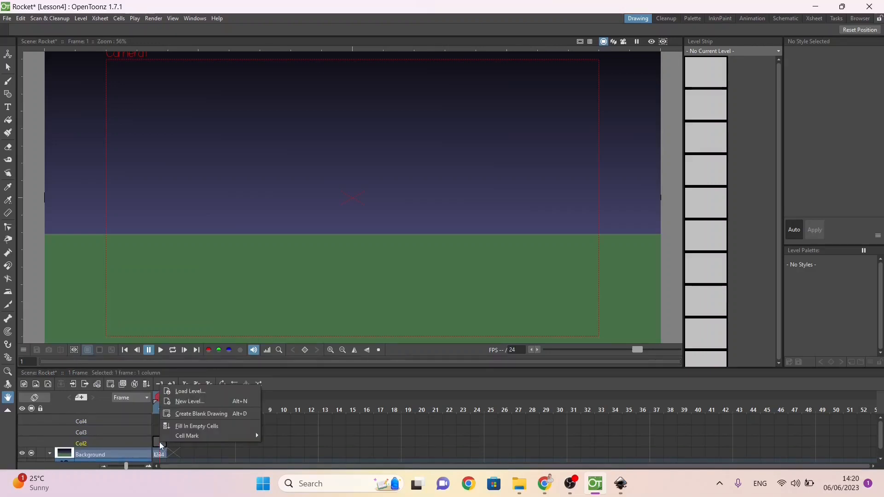
left_click(197, 401)
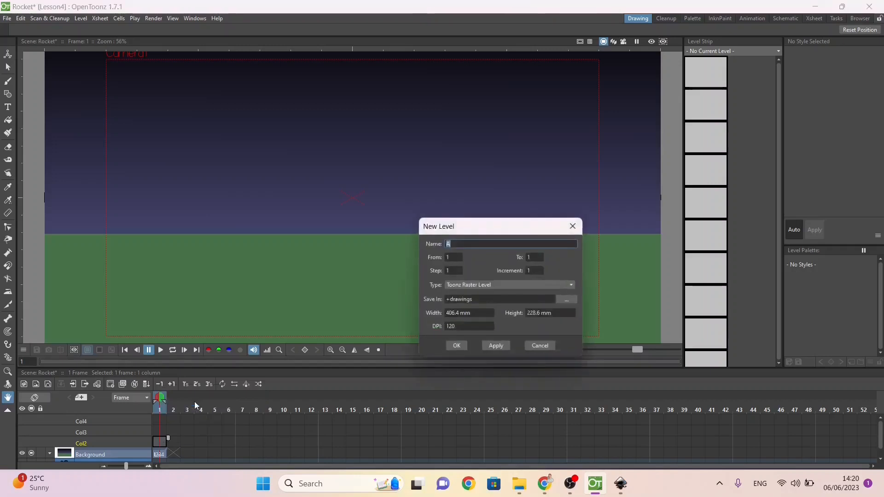
left_click(548, 286)
left_click(499, 292)
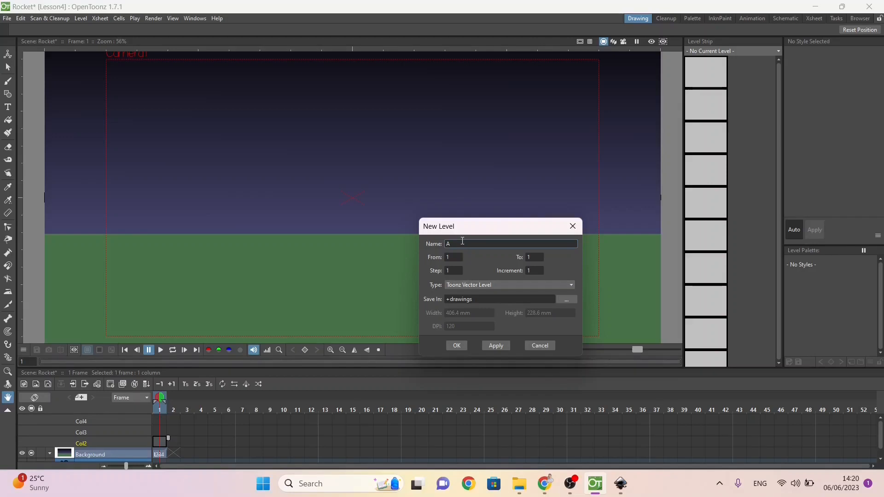
type("Rocket")
left_click(460, 345)
Step: Create a Toonz Vector Level named Moon at frame 1 of Col3
right_click(159, 432)
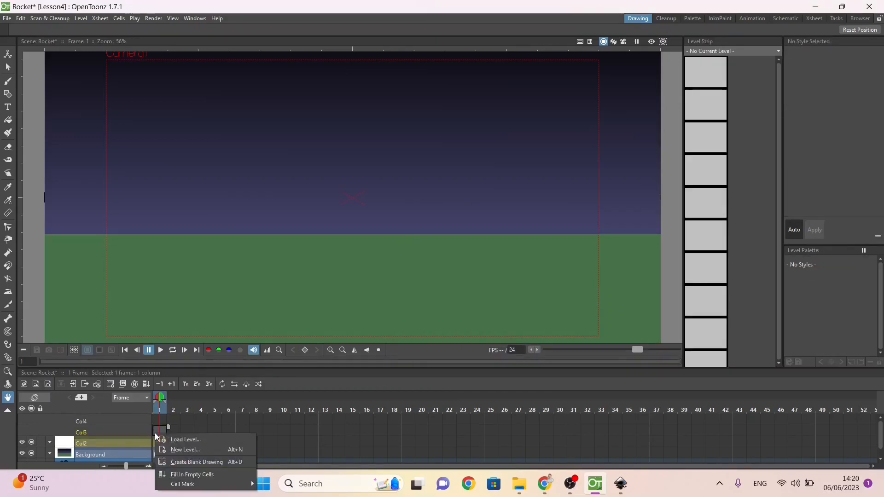
left_click(182, 448)
type("Moon")
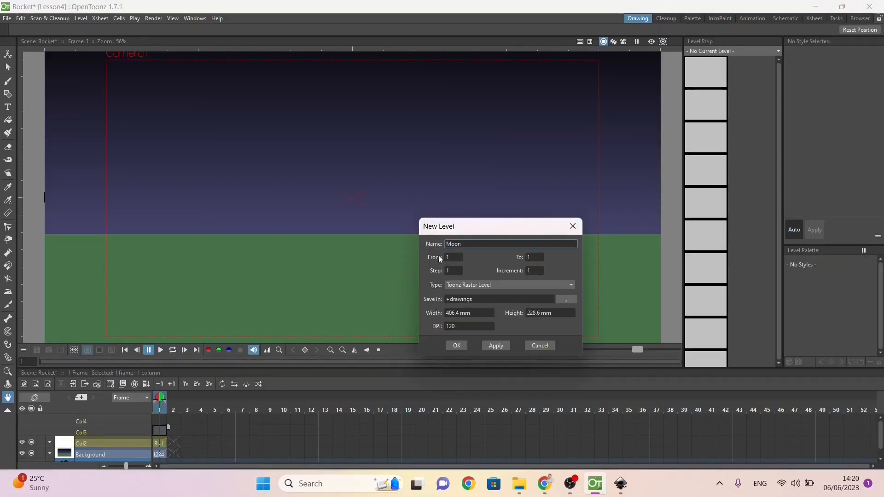
left_click(458, 285)
left_click(459, 296)
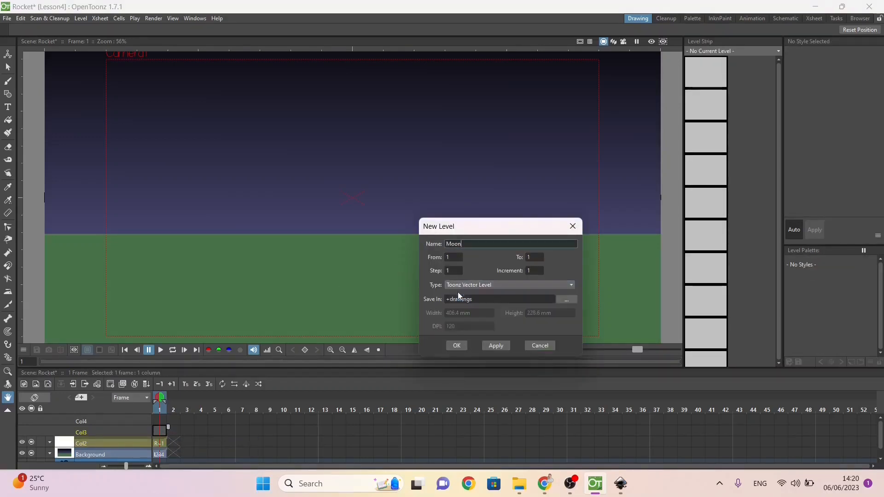
left_click(456, 346)
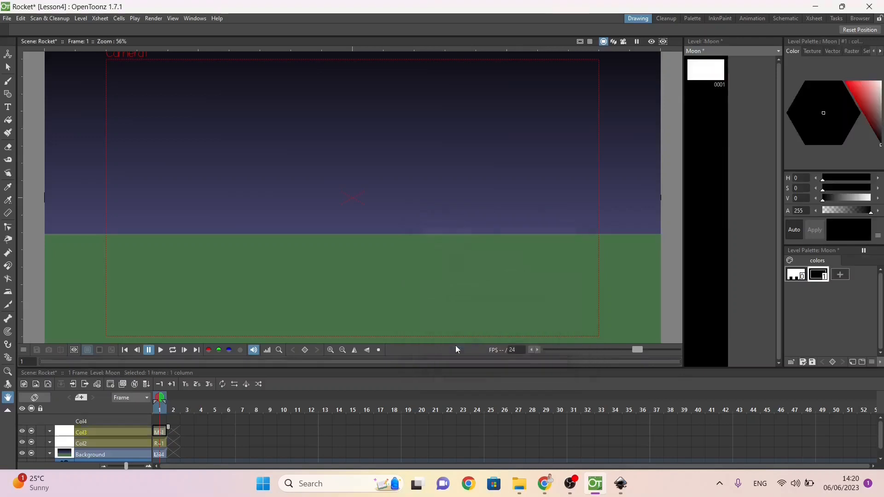
Step: Create a Toonz Vector Level named Explosion at frame 1 of Col4
left_click(159, 419)
right_click(158, 419)
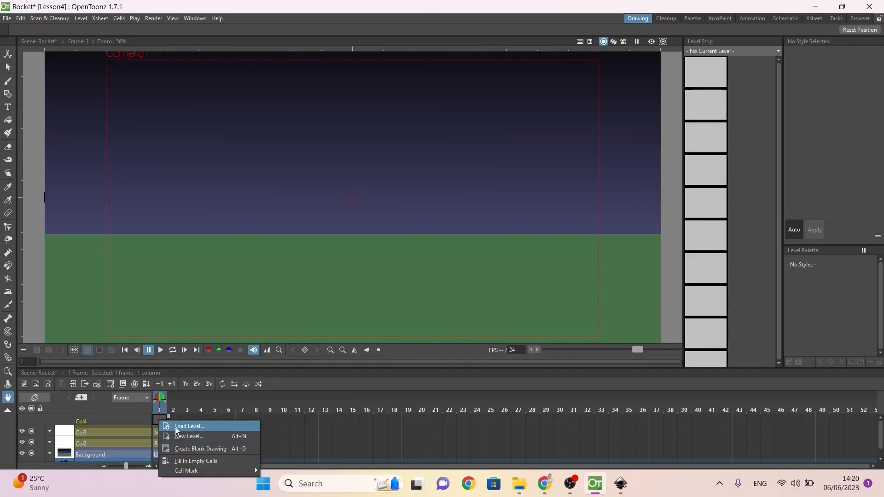
left_click(159, 419)
right_click(158, 419)
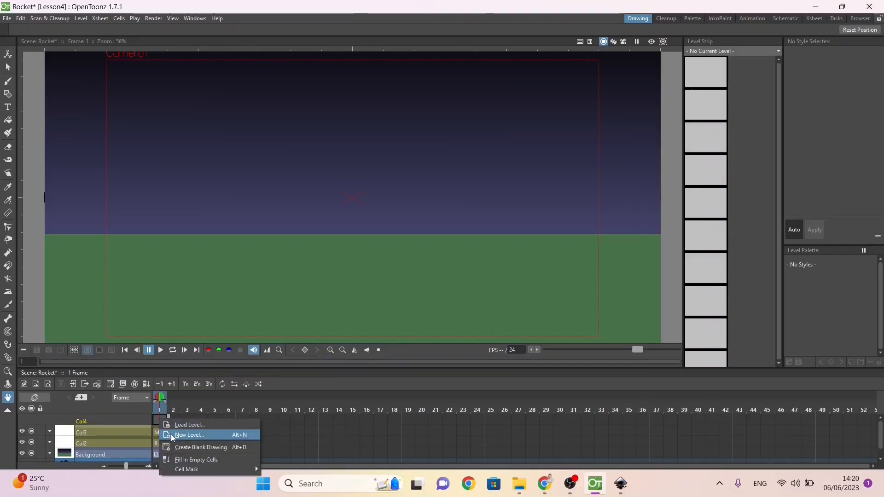
left_click(172, 437)
type("Explosion")
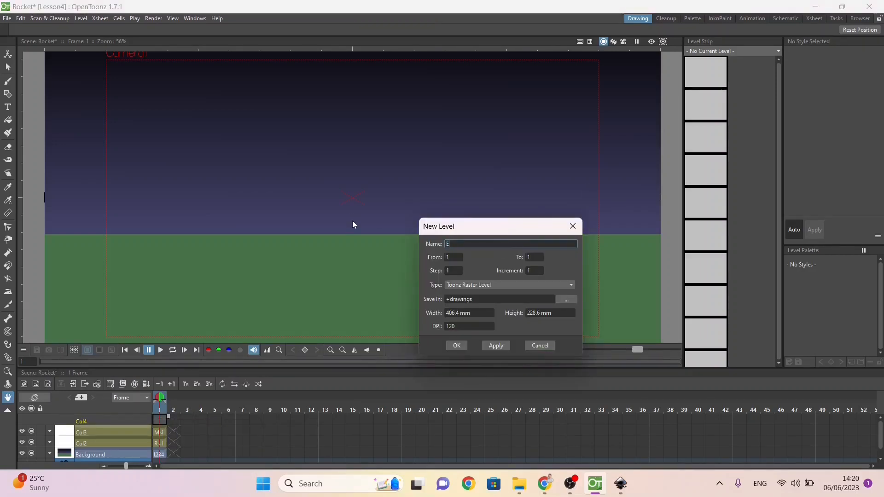
left_click(491, 285)
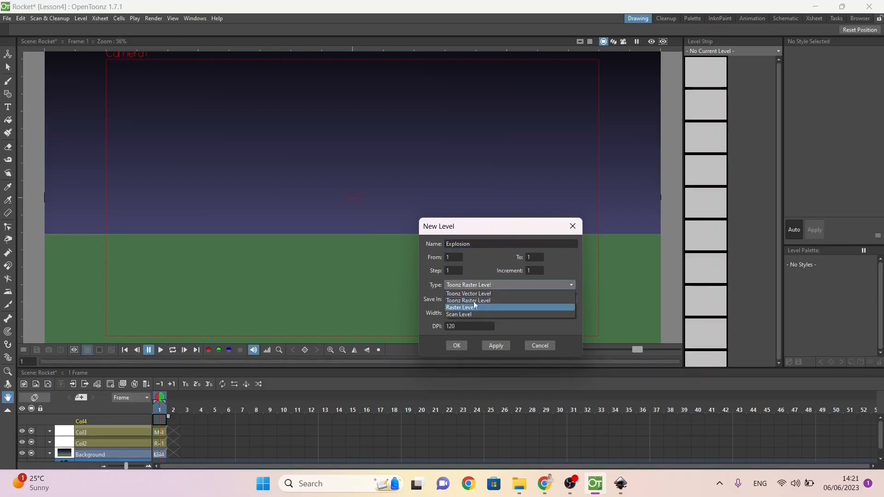
left_click(472, 304)
left_click(457, 346)
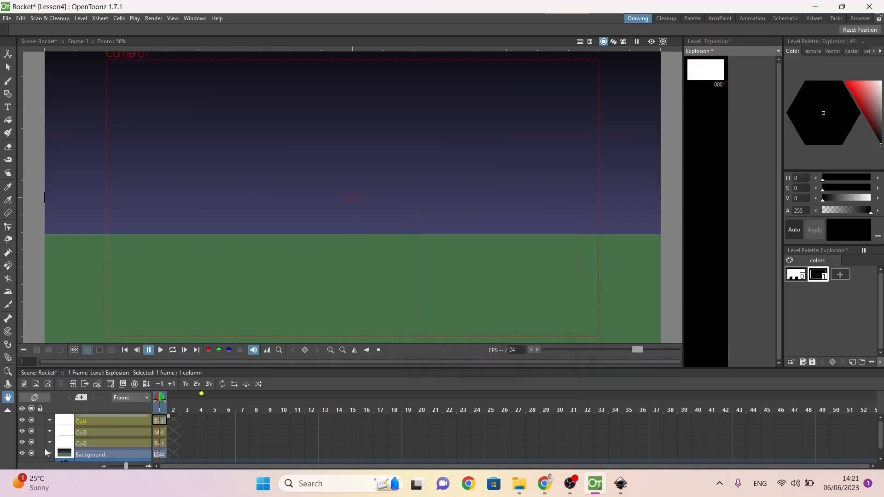
Step: Rename the columns Col2, Col3 and Col4 as Rocket, Moon and Explosion to match their levels
double_click(98, 441)
type("Rp")
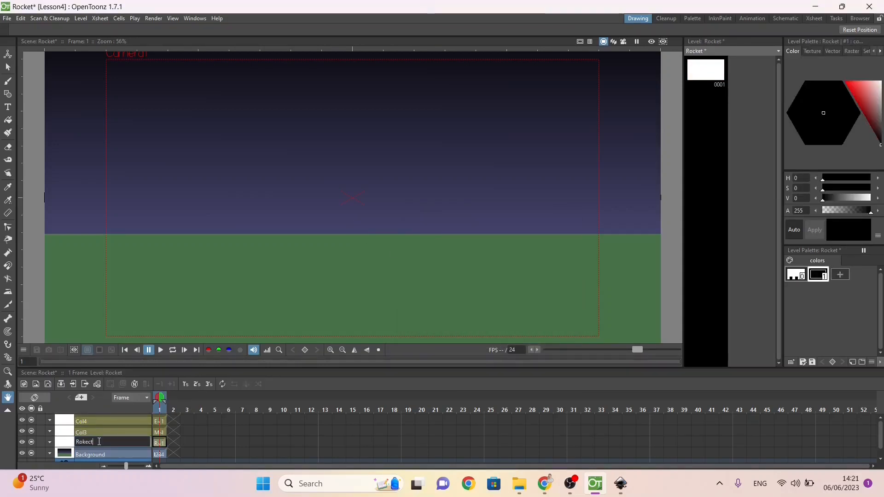
type("kect")
left_click(93, 429)
double_click(93, 429)
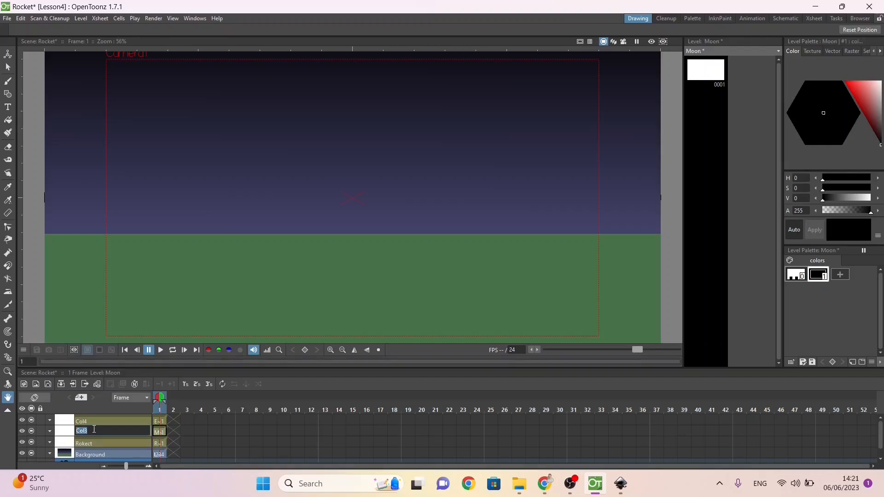
type("Moon")
left_click(86, 418)
double_click(86, 419)
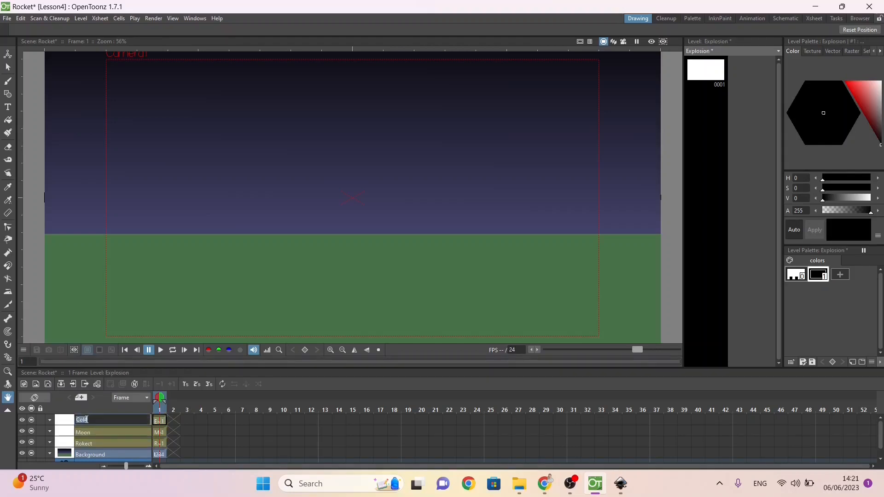
type("Explosion")
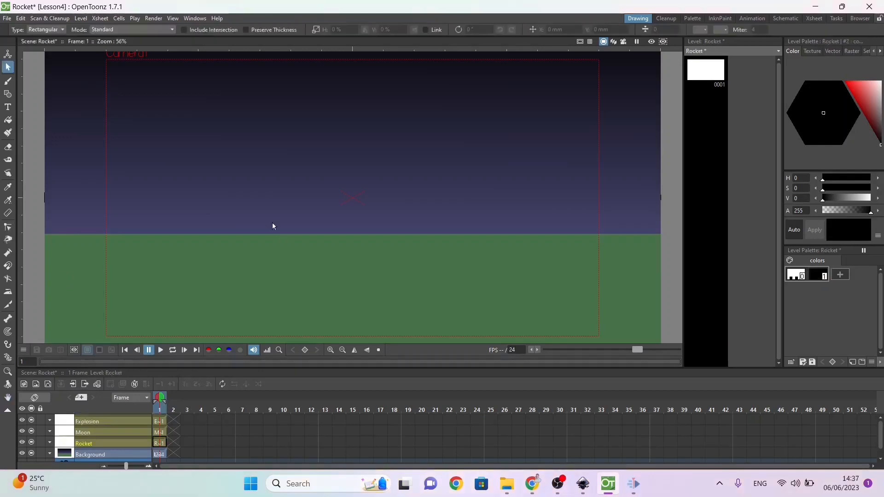
Step: Draw a narrow upright rectangle for the rocket body in the Rocket level and fill it with black
left_click(7, 94)
left_click(211, 30)
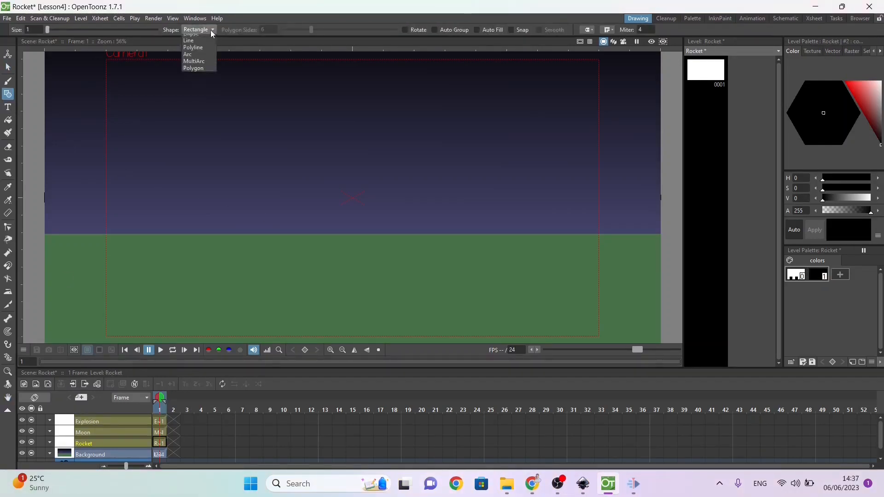
left_click(211, 29)
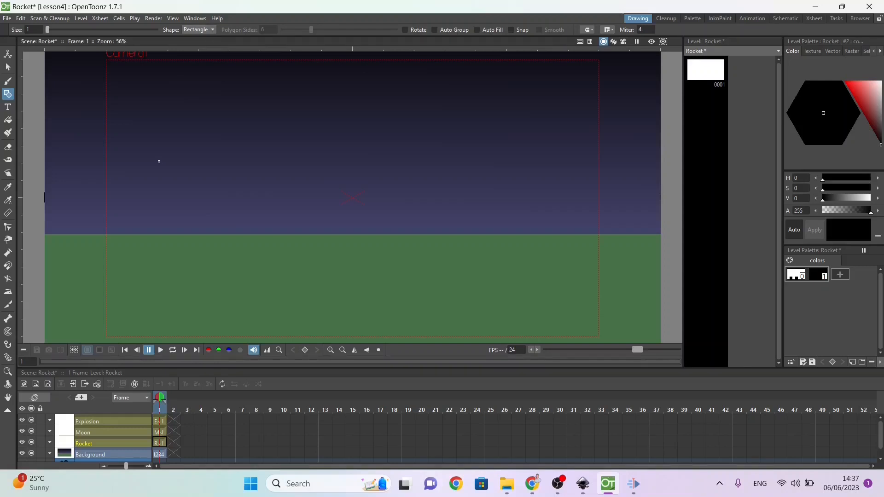
left_click_drag(156, 181, 183, 266)
key("ctrl+z")
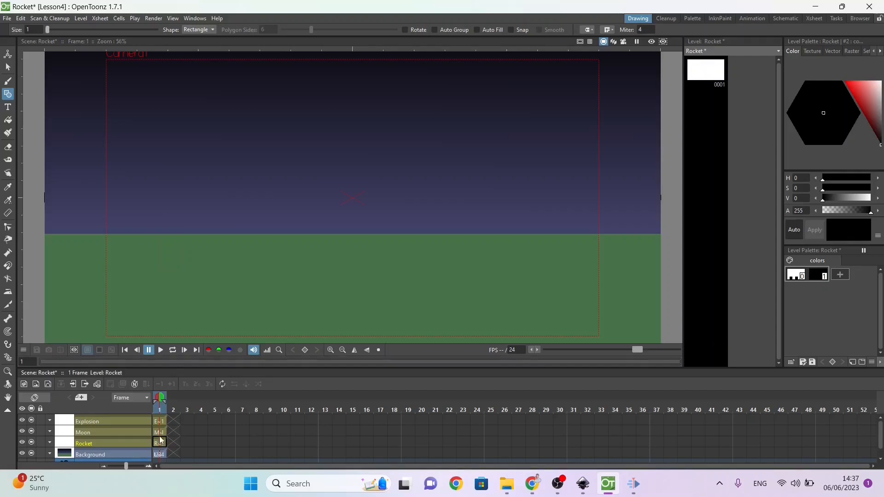
key("ctrl+y")
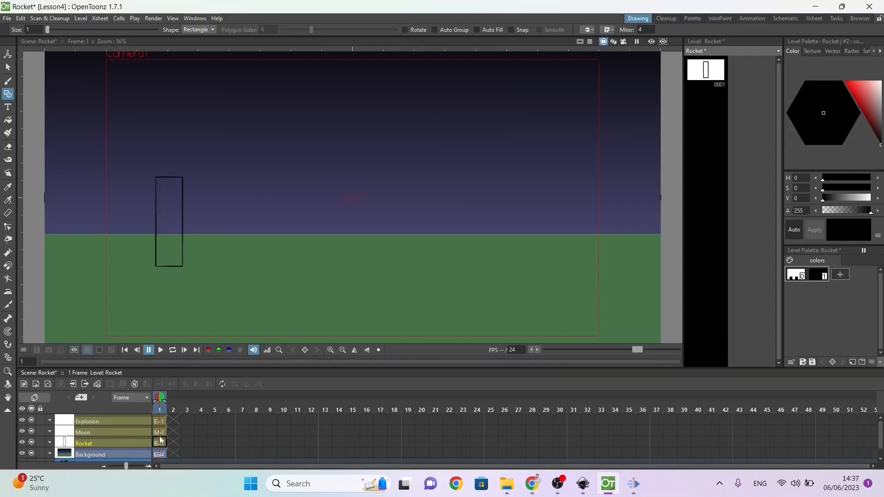
left_click(8, 121)
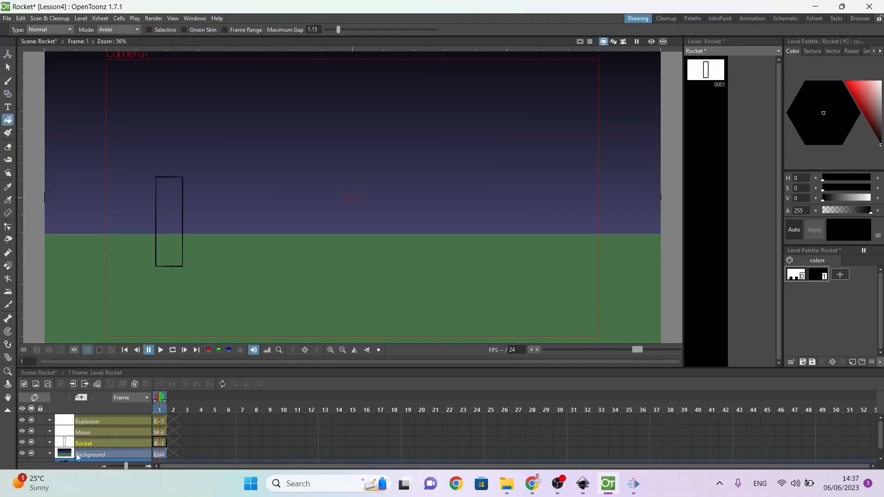
left_click(167, 206)
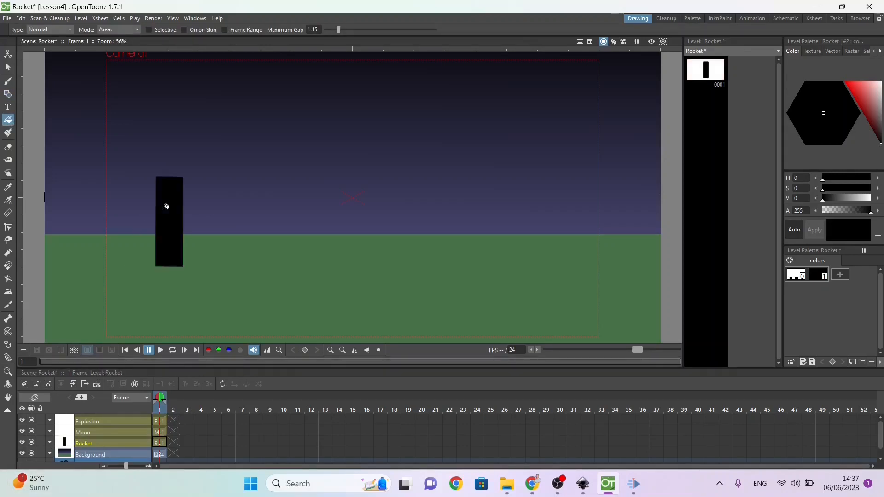
Step: Draw a small upright ellipse overlapping the upper end of the rocket body as its nose
left_click(7, 97)
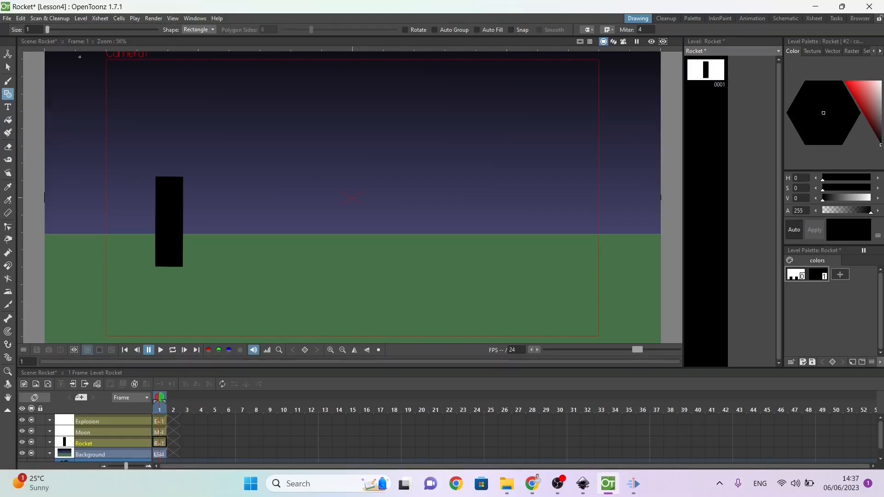
left_click(197, 29)
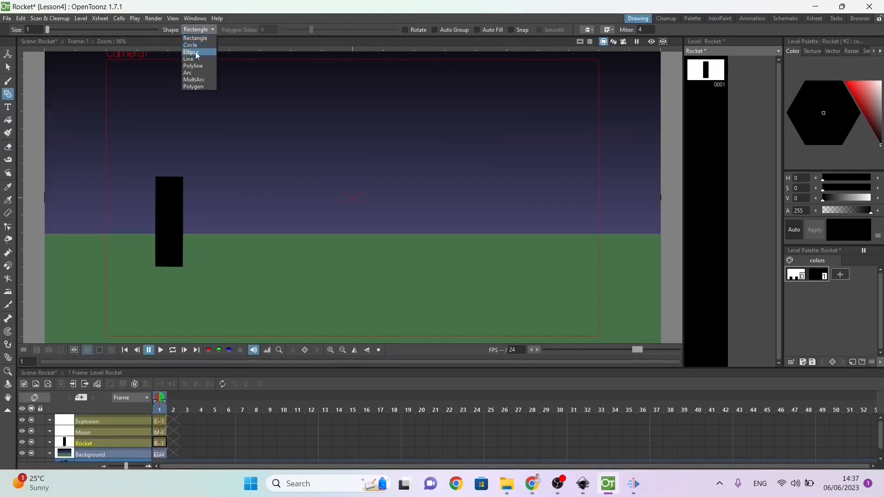
left_click(196, 52)
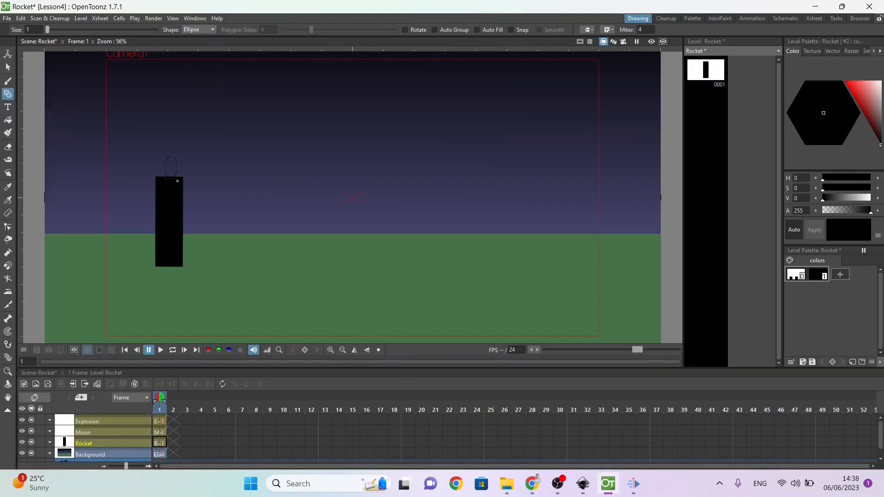
left_click_drag(187, 189, 190, 191)
Step: Shift the nose ellipse 7.62 mm to the left so it lines up with the rocket body
left_click(8, 67)
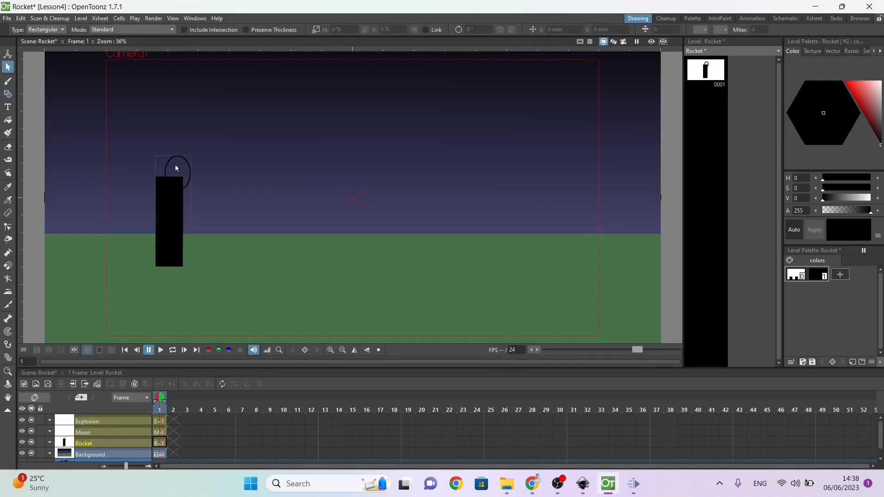
left_click(190, 169)
key("Left")
key("Left")
key("Left")
key("Left")
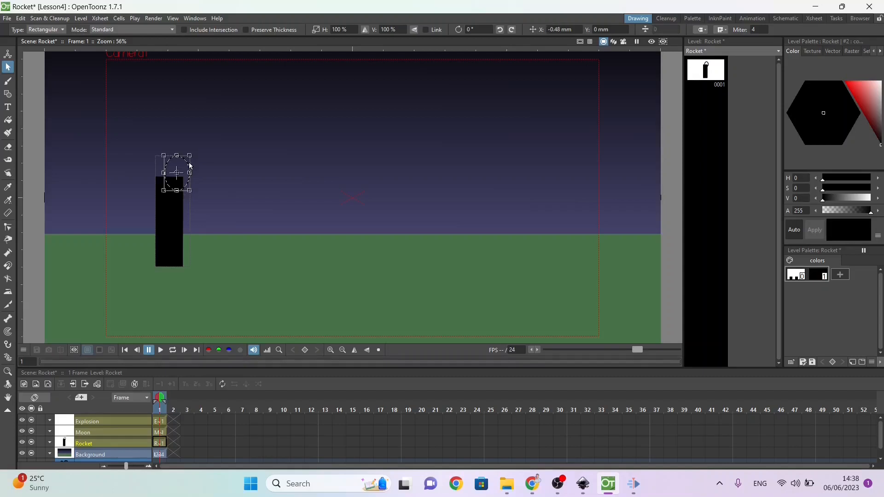
key("Left")
key("Left")
key("Left")
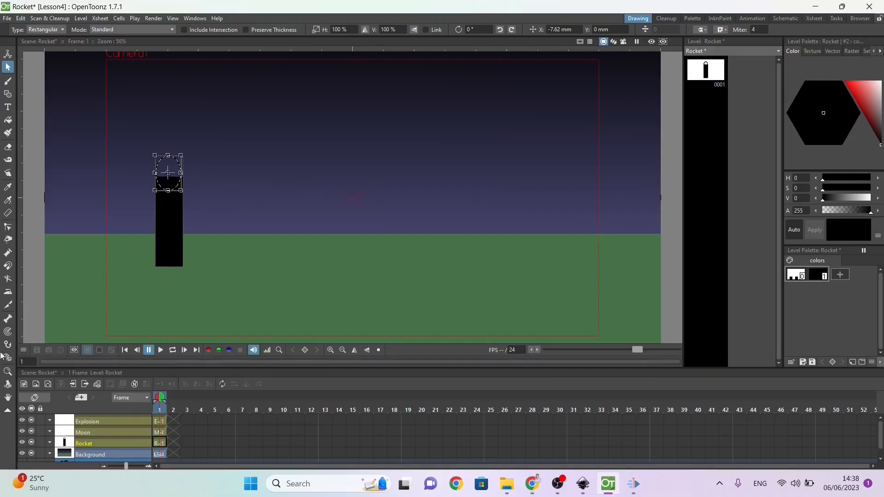
Step: Widen the nose ellipse to about 105% horizontally so it spans the full width of the rocket body
left_click(7, 372)
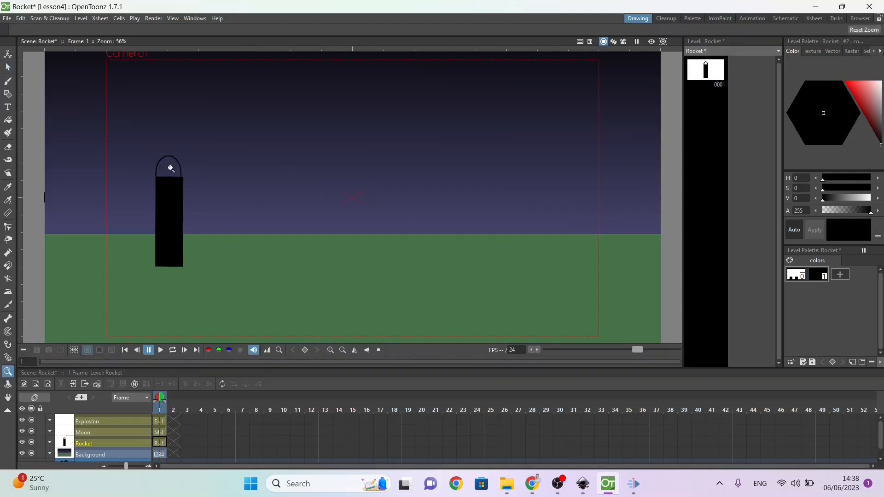
left_click_drag(150, 151, 110, 97)
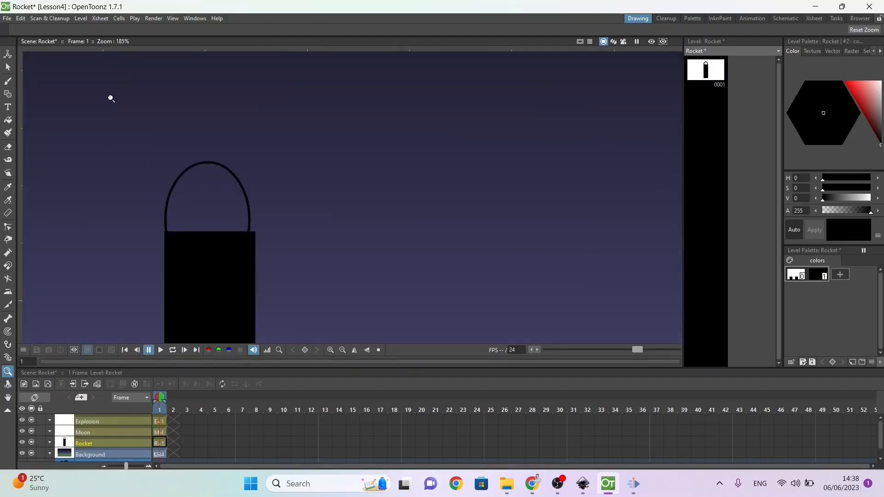
left_click(8, 67)
left_click(224, 212)
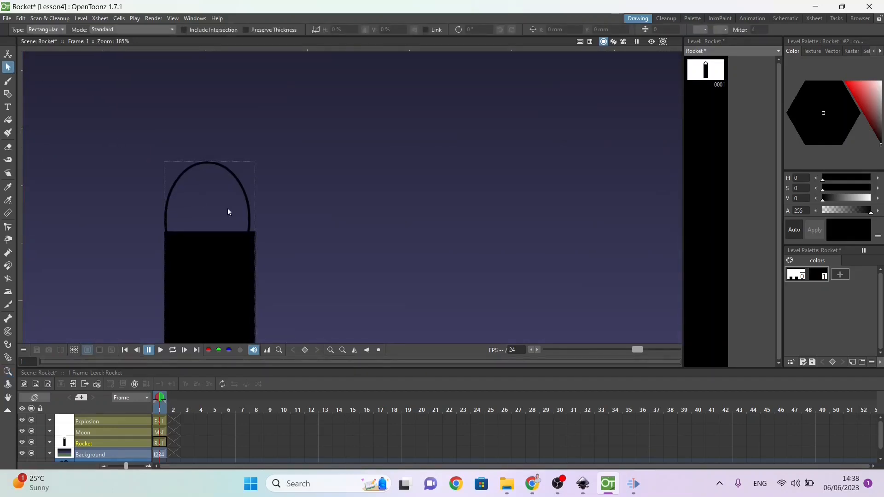
left_click(246, 193)
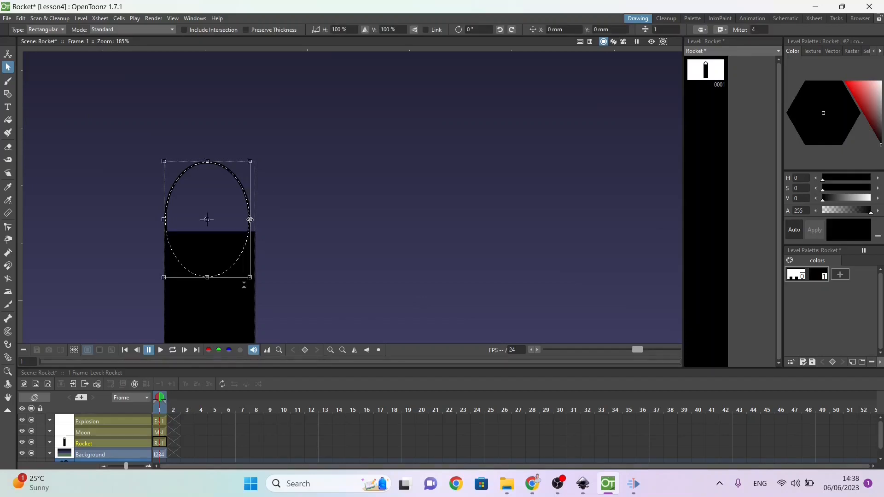
left_click_drag(250, 220, 254, 221)
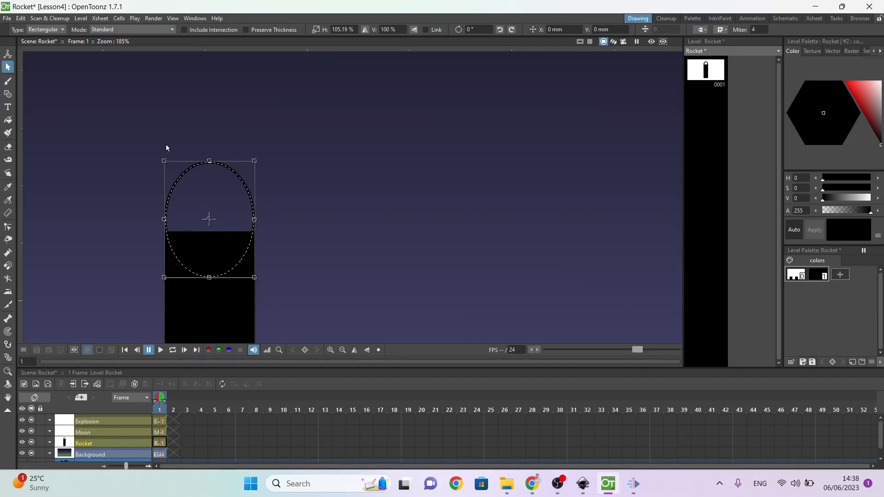
Step: Lower the nose ellipse by 2.86 mm and fill its open area above the rocket body with black
key("Down")
key("Down")
key("Down")
key("Down")
key("Down")
key("Down")
key("Down")
key("Down")
key("Down")
key("Down")
key("Down")
key("Down")
key("Down")
key("Down")
key("Down")
key("Down")
key("Down")
key("Down")
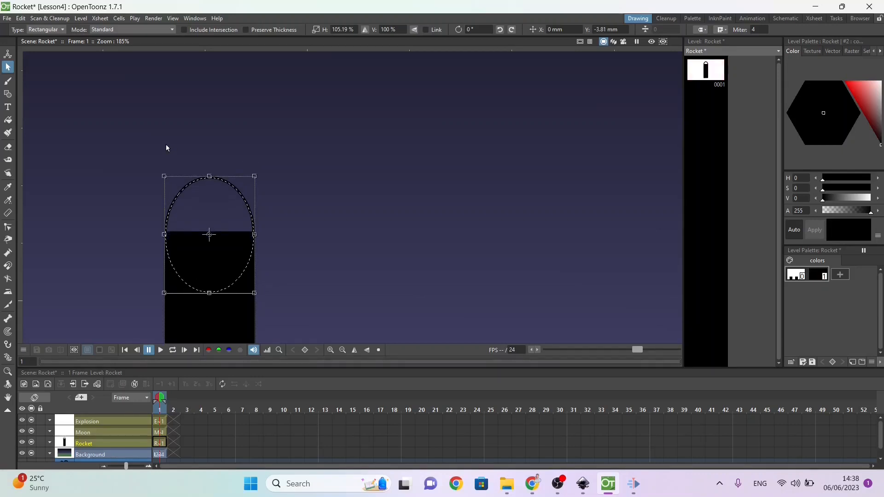
key("Up")
key("Up")
key("Up")
key("Up")
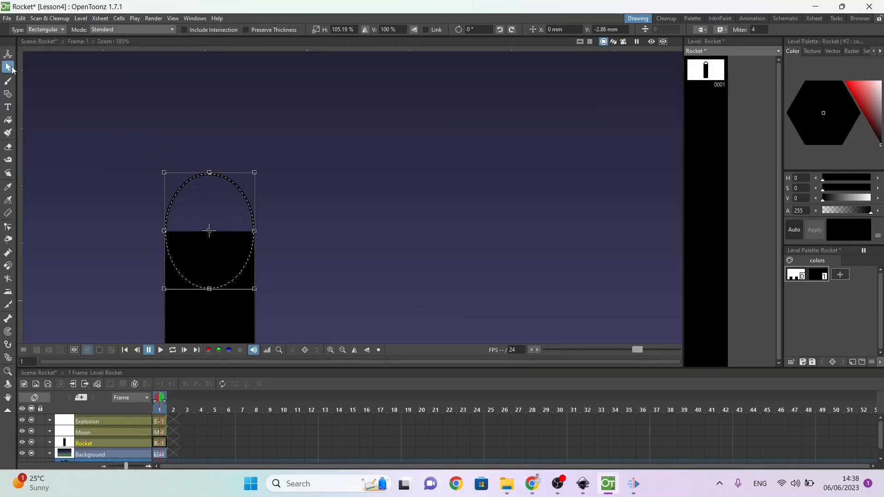
left_click(8, 119)
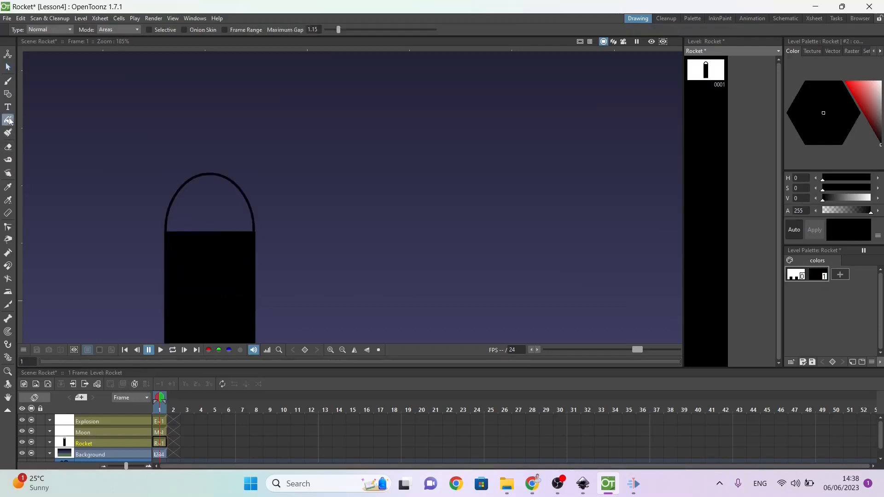
left_click(193, 201)
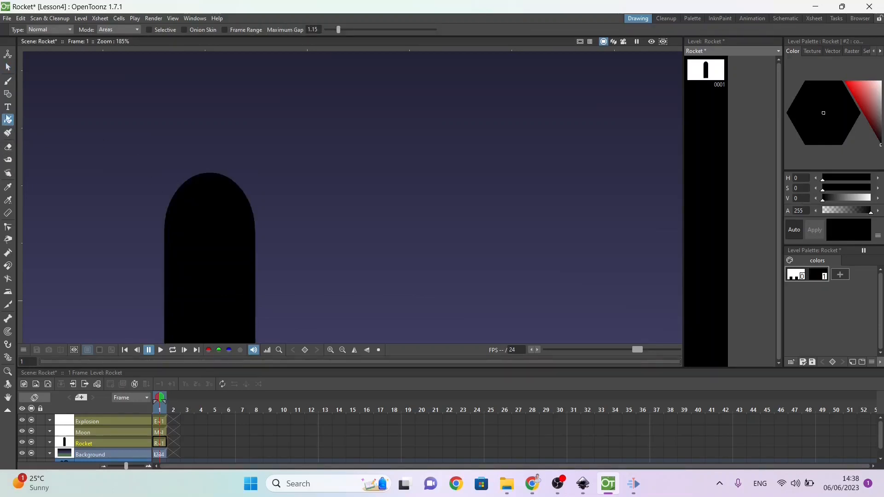
Step: Add a style to the Rocket palette and undo a trial light pink colour on it, keeping the Brush tool active
left_click(8, 81)
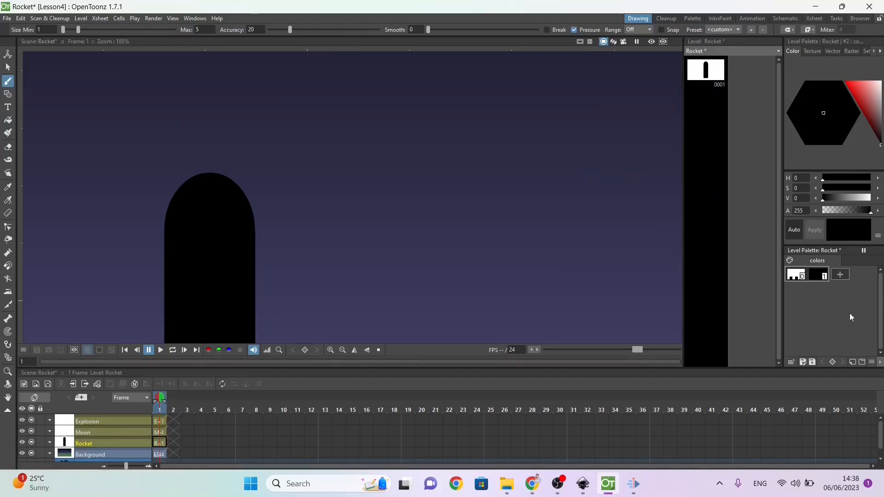
left_click(844, 273)
left_click(867, 87)
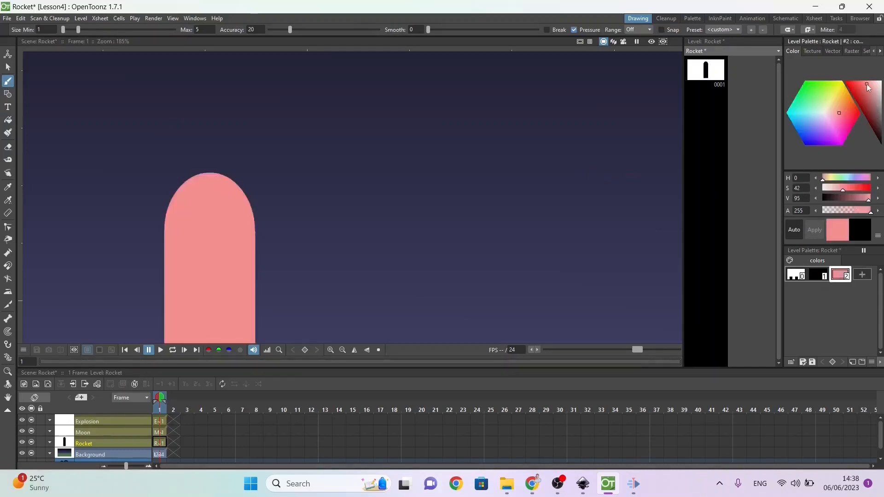
key("ctrl+z")
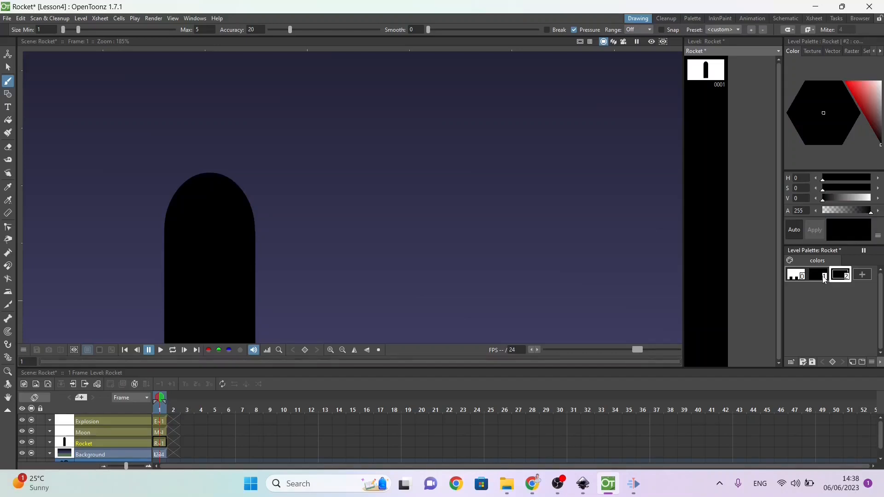
Step: Add another style to the Rocket palette and set its colour to red (H 0, S 100, V 98)
left_click(862, 274)
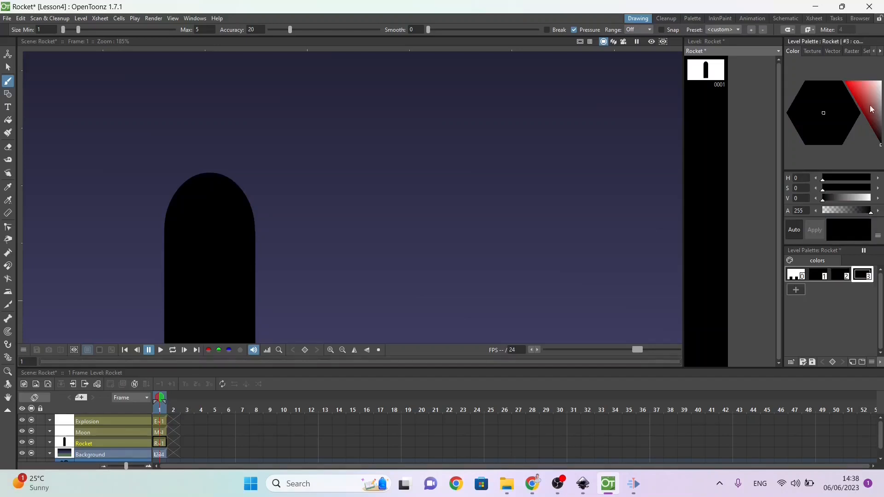
left_click(843, 83)
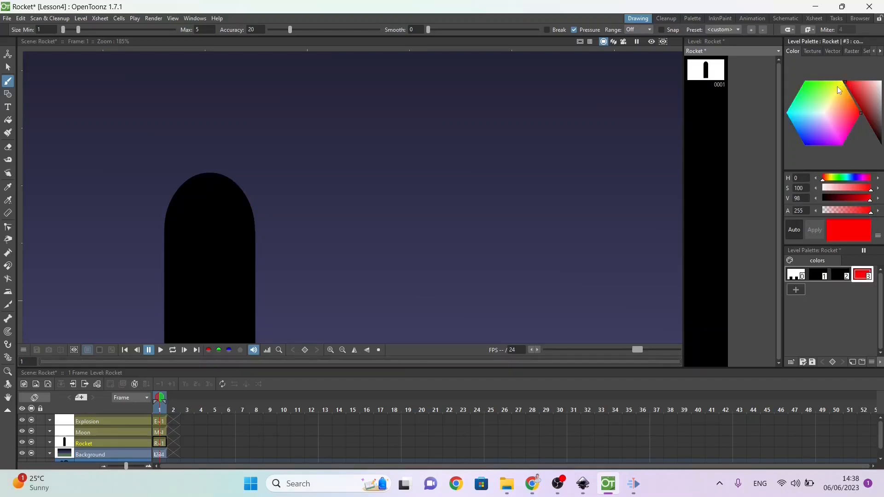
Step: Change the red palette style to yellow (H 65, S 100, V 98) and draw a filled, jagged flame below the rocket body with it
left_click_drag(837, 87, 840, 76)
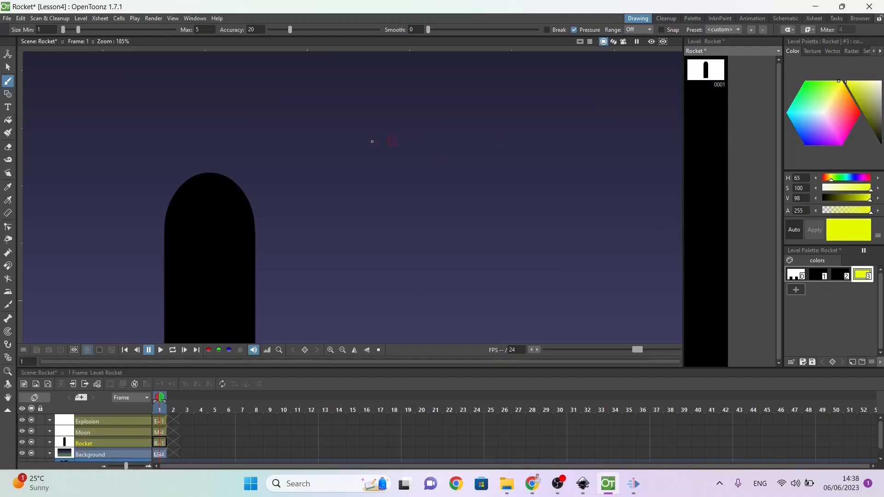
left_click(7, 396)
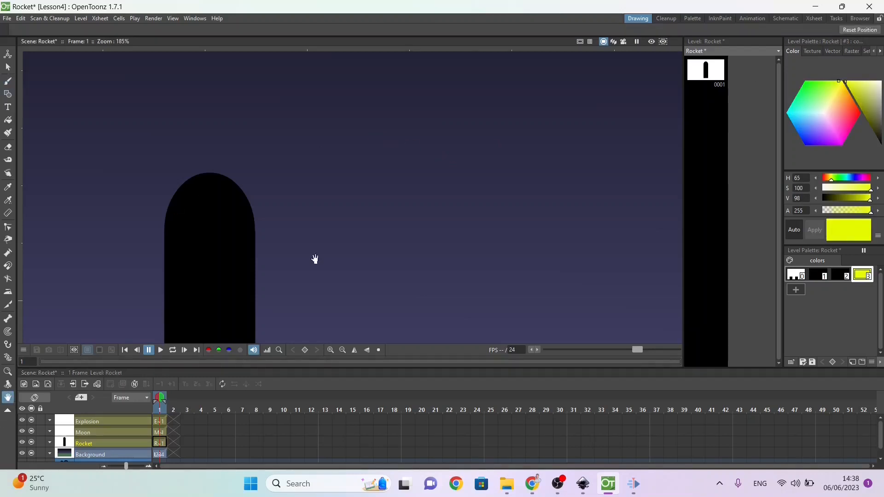
left_click_drag(312, 202, 311, 54)
left_click_drag(278, 247, 278, 180)
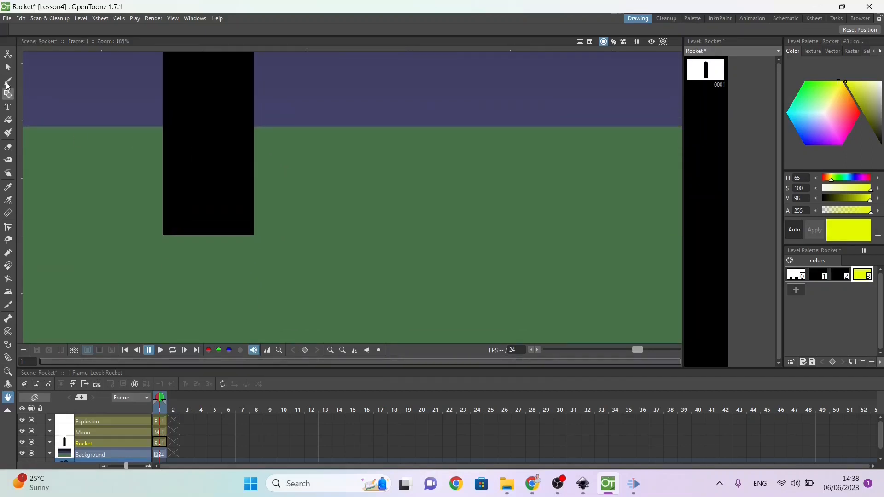
left_click(8, 83)
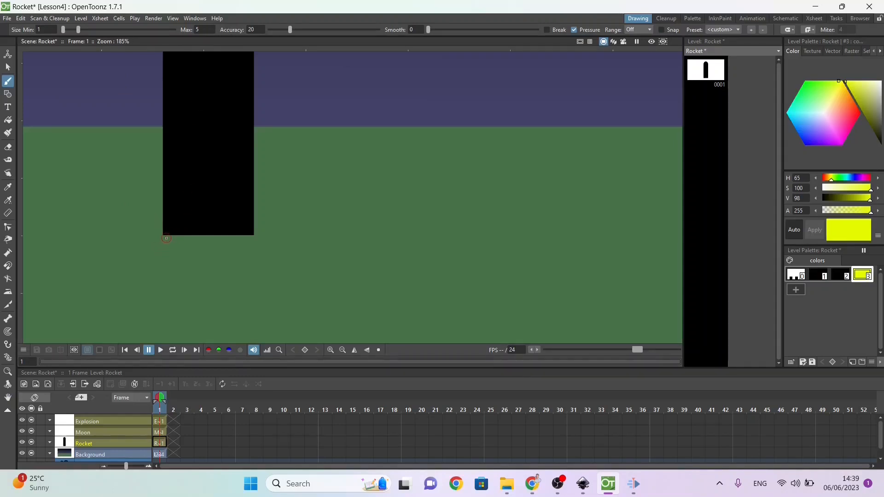
mouse_move(166, 238)
left_mouse_down()
mouse_move(180, 313)
mouse_move(196, 281)
mouse_move(202, 337)
mouse_move(215, 289)
mouse_move(213, 303)
mouse_move(226, 296)
mouse_move(224, 278)
mouse_move(239, 298)
mouse_move(246, 232)
mouse_move(169, 233)
left_mouse_up()
left_click(7, 120)
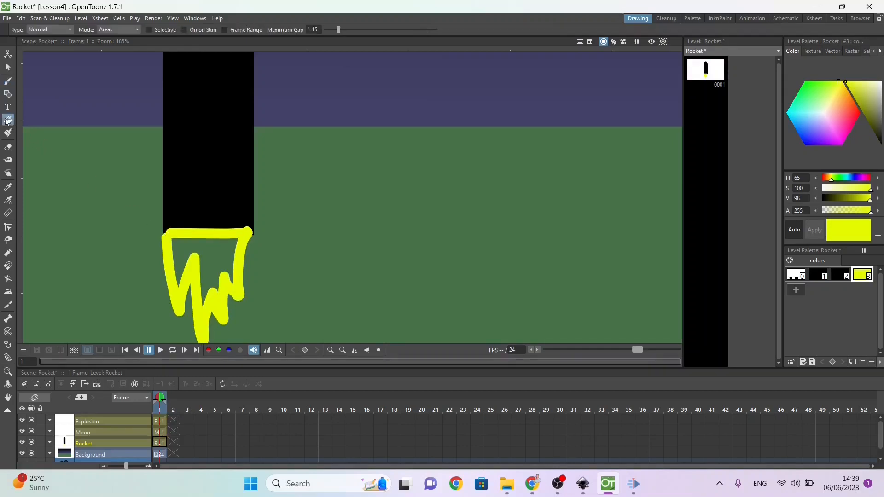
left_click(210, 263)
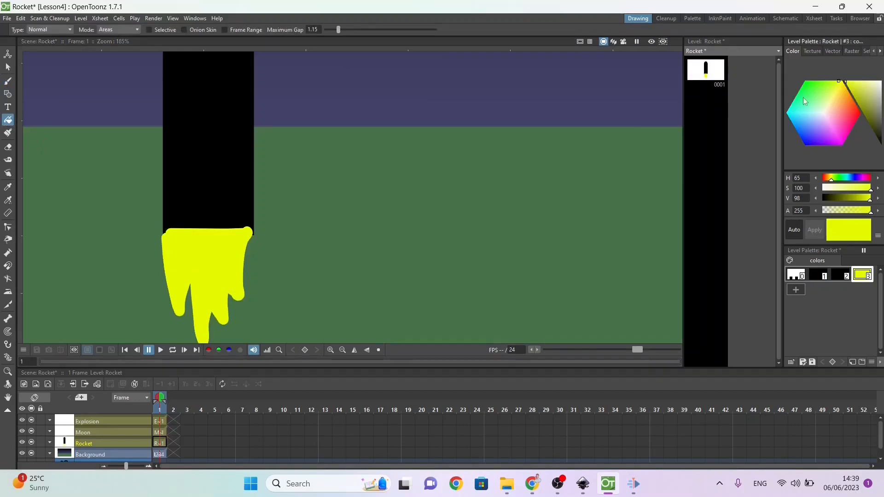
Step: Add a red style (H 351, S 100, V 98) and draw a smaller inner flame over the yellow one, filling its lower part
left_click(793, 291)
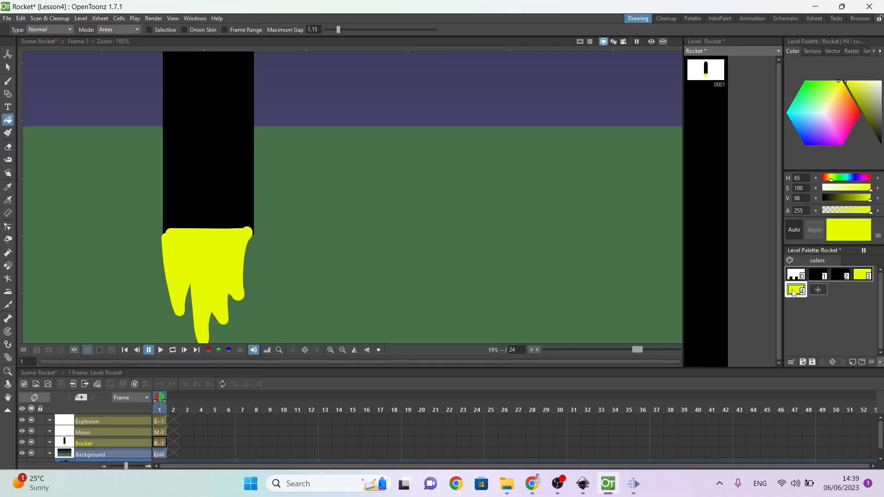
left_click_drag(850, 117, 876, 122)
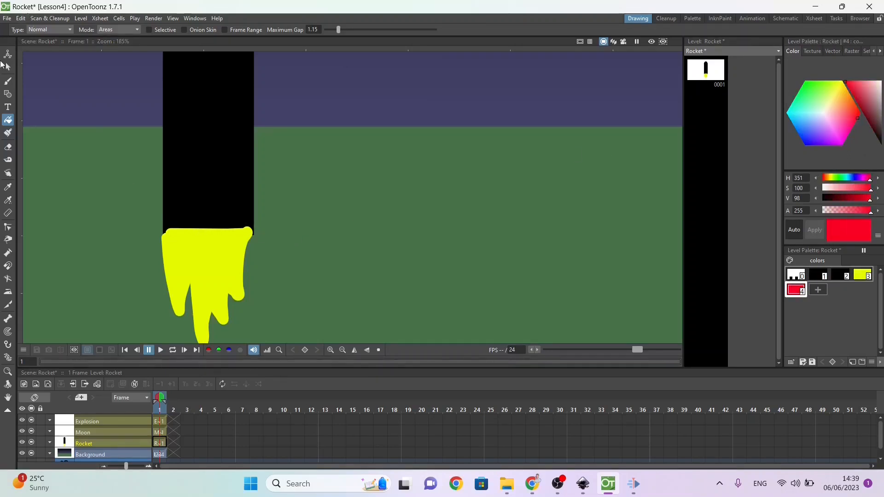
left_click(8, 81)
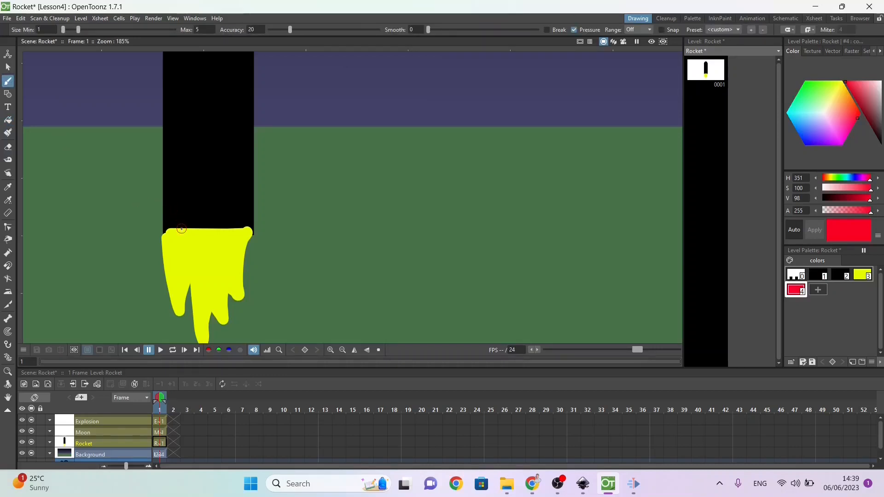
mouse_move(181, 227)
left_mouse_down()
mouse_move(185, 276)
mouse_move(194, 248)
mouse_move(199, 268)
mouse_move(219, 241)
mouse_move(220, 258)
mouse_move(230, 259)
mouse_move(230, 230)
mouse_move(180, 224)
left_mouse_up()
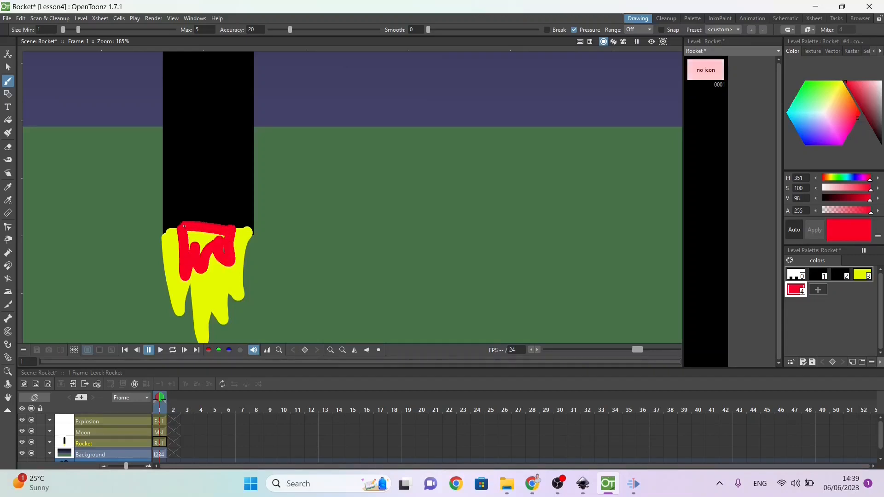
left_click(8, 120)
left_click(205, 240)
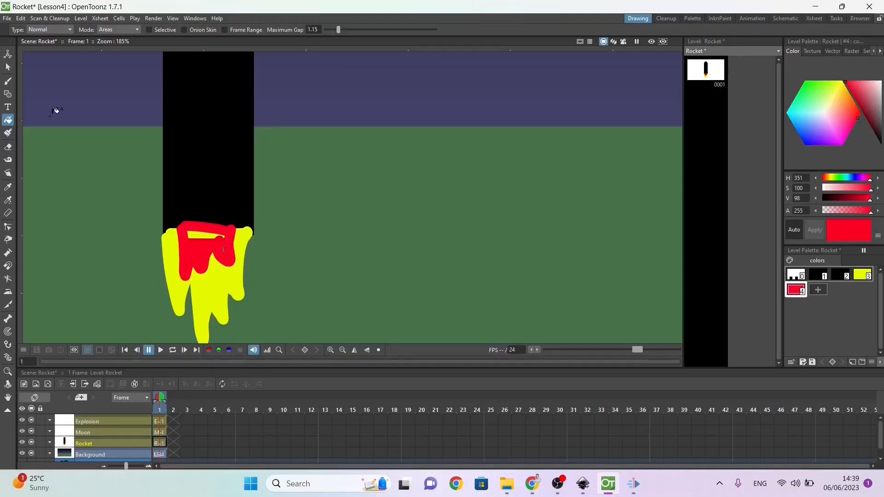
Step: Cover the remaining yellow gap near the top of the inner flame with red brush strokes
left_click(8, 97)
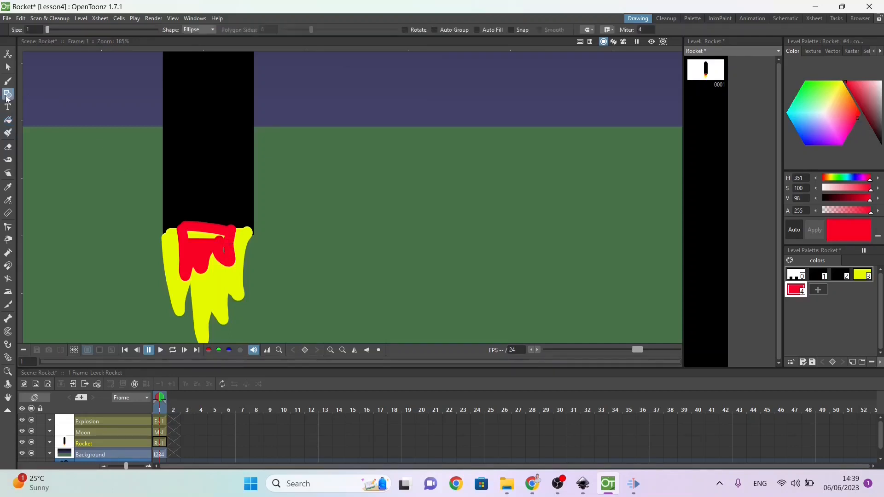
left_click(207, 31)
left_click(206, 39)
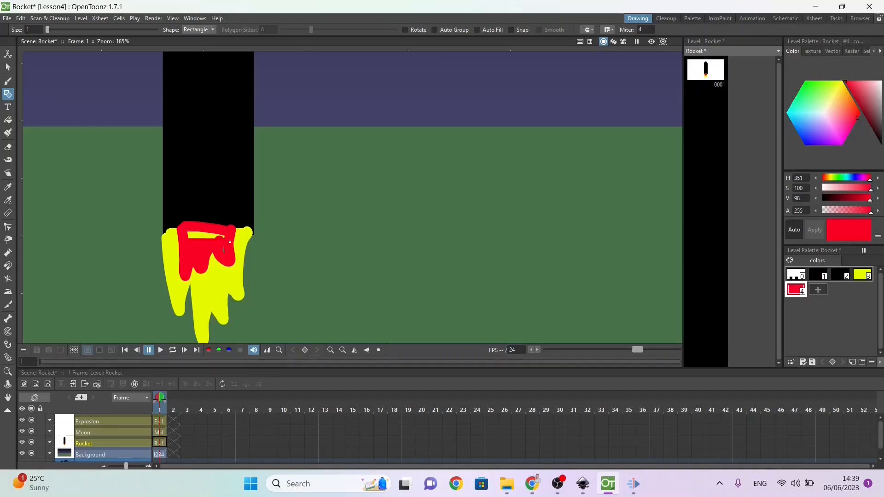
left_click(8, 120)
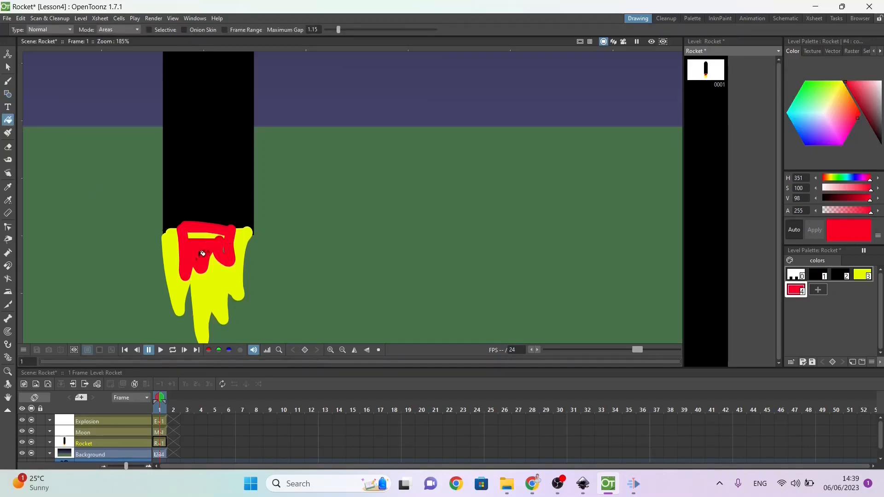
left_click(201, 230)
left_click(8, 85)
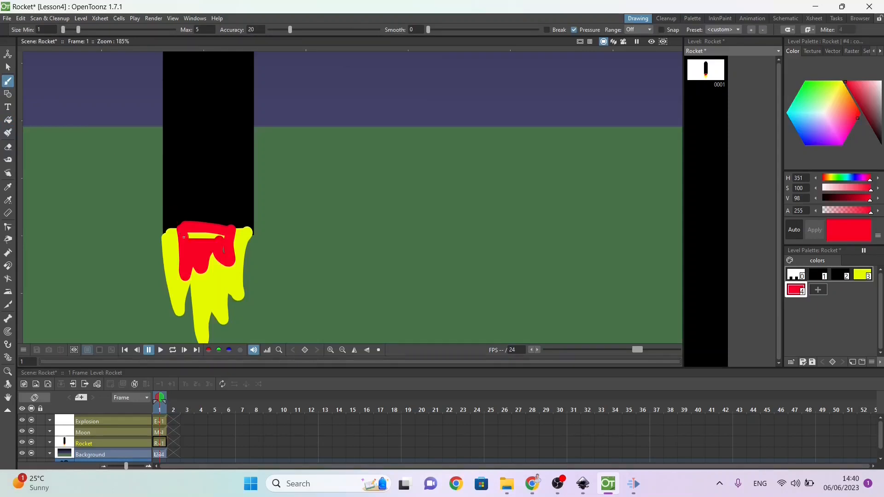
left_click_drag(189, 236, 224, 234)
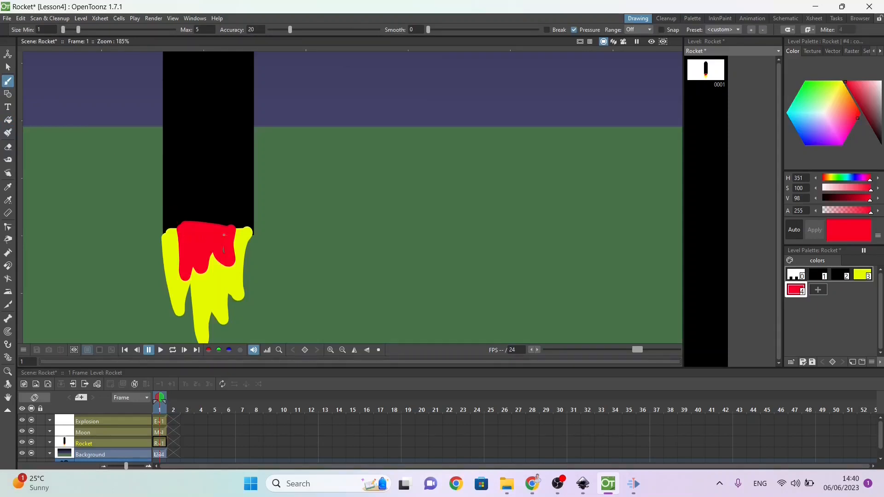
Step: Select the rocket body rectangle and move it to the front of the flame strokes
left_click(8, 66)
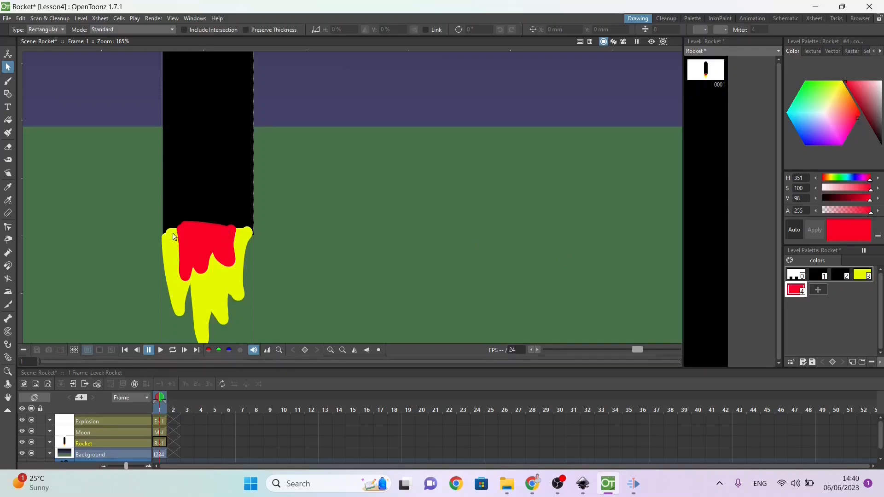
left_click(254, 177)
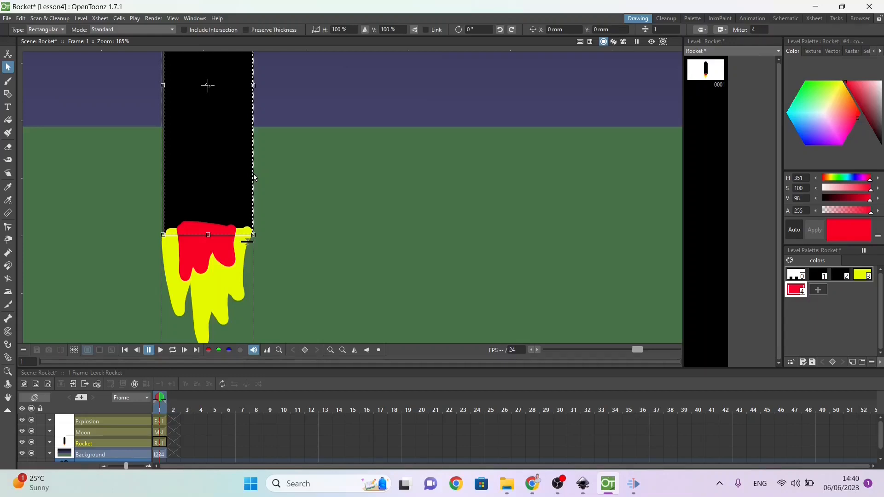
right_click(254, 178)
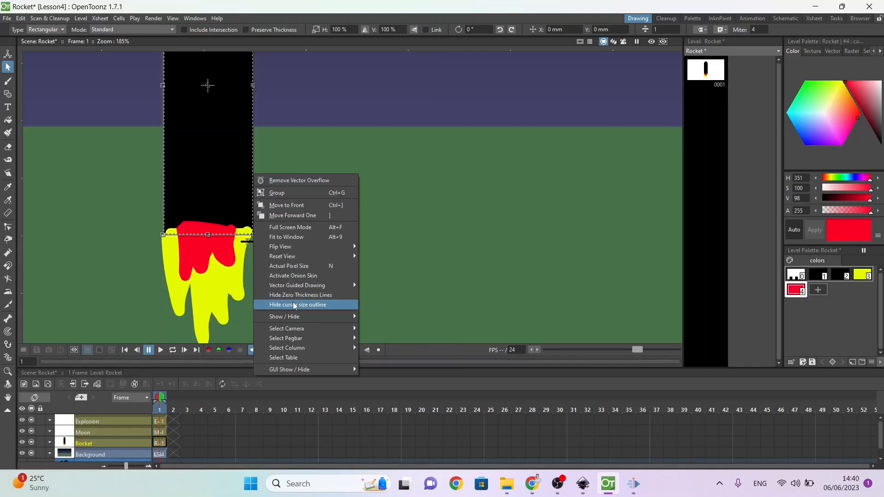
mouse_move(292, 318)
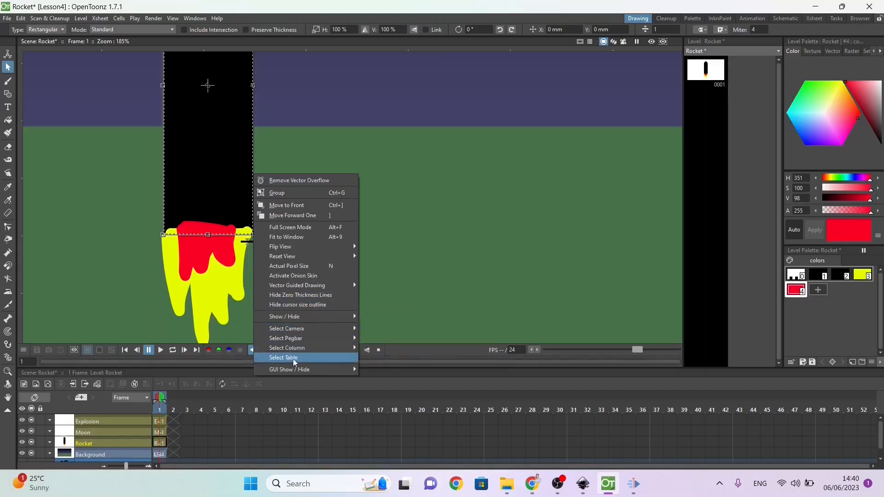
left_click(279, 206)
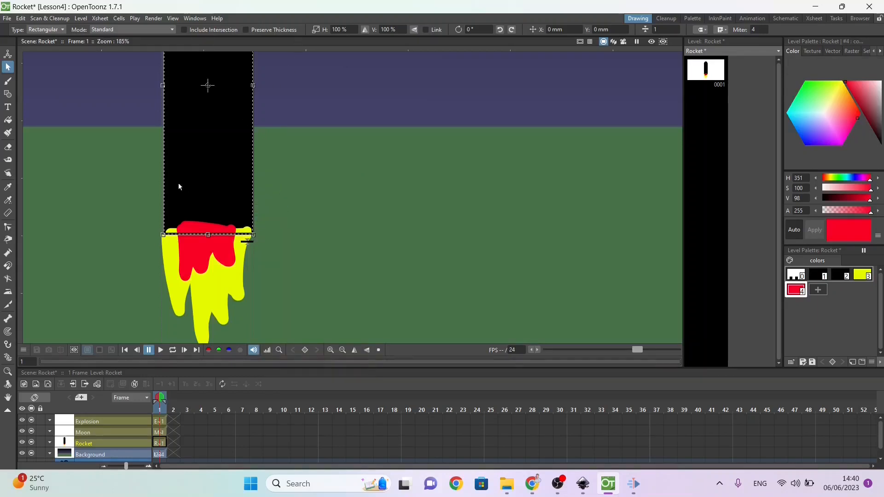
left_click(118, 190)
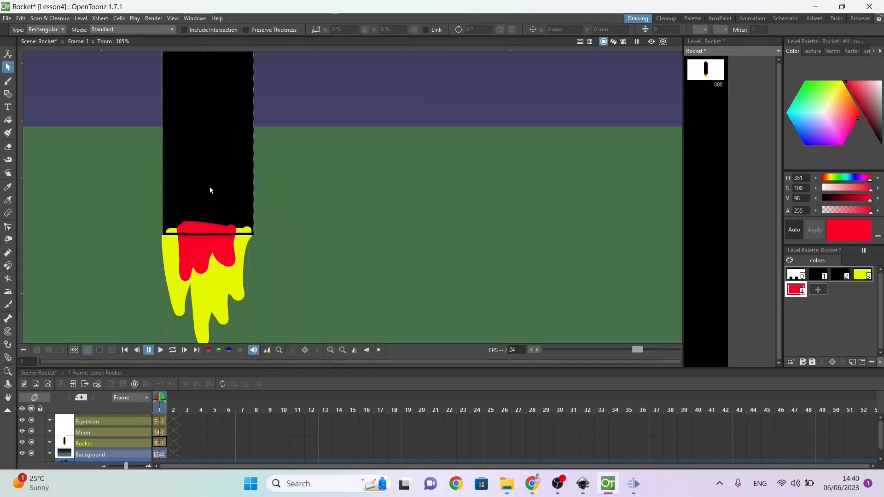
left_click(254, 195)
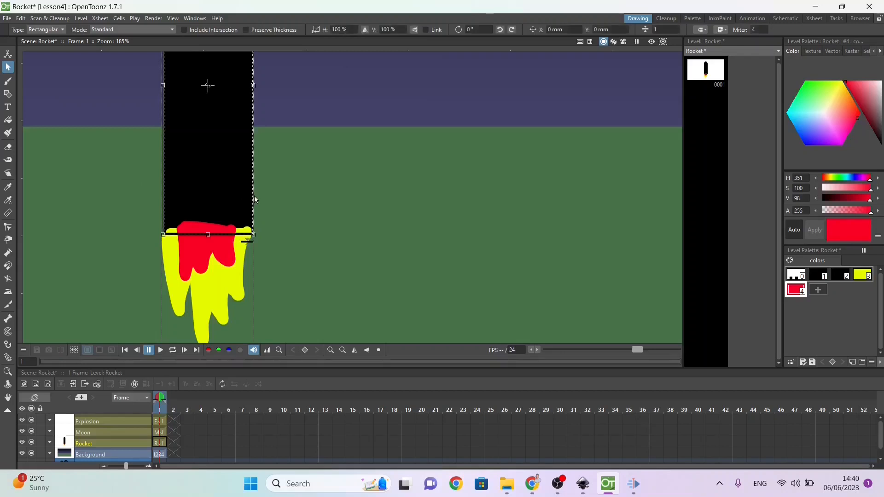
right_click(201, 190)
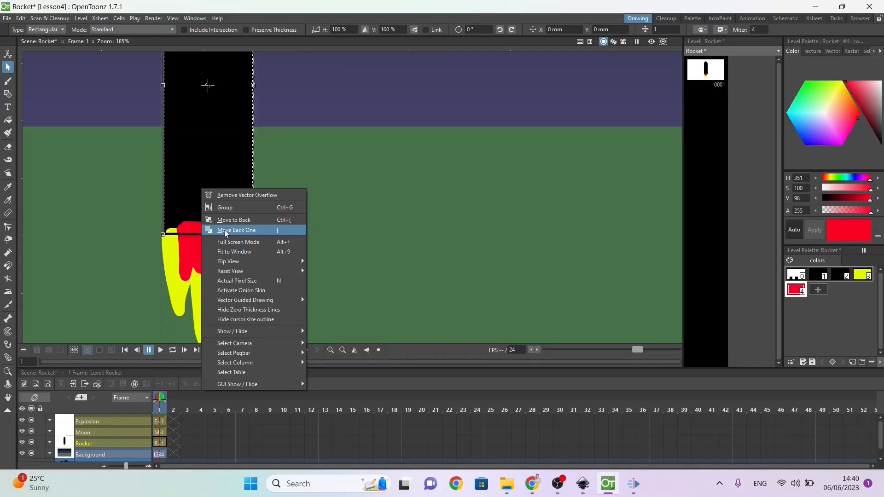
left_click(179, 233)
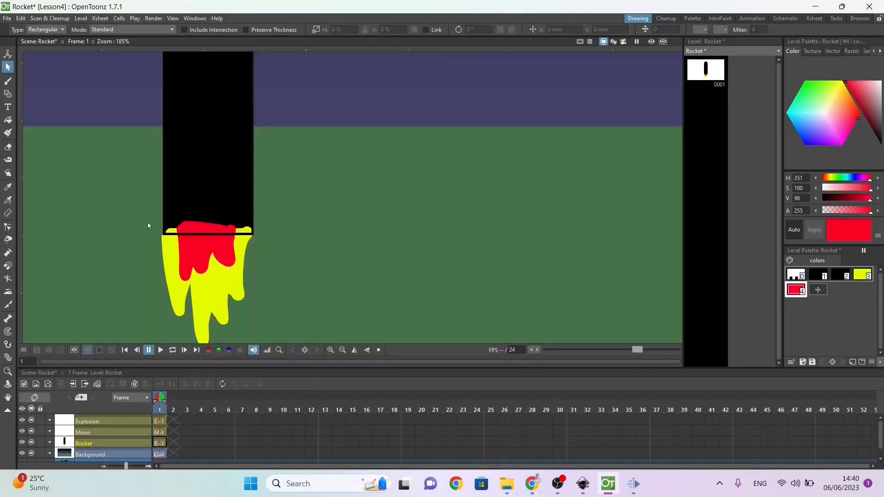
Step: Brush over the flame tops that overlap the rocket body with the black style 1, leaving a straight base edge
left_click(9, 120)
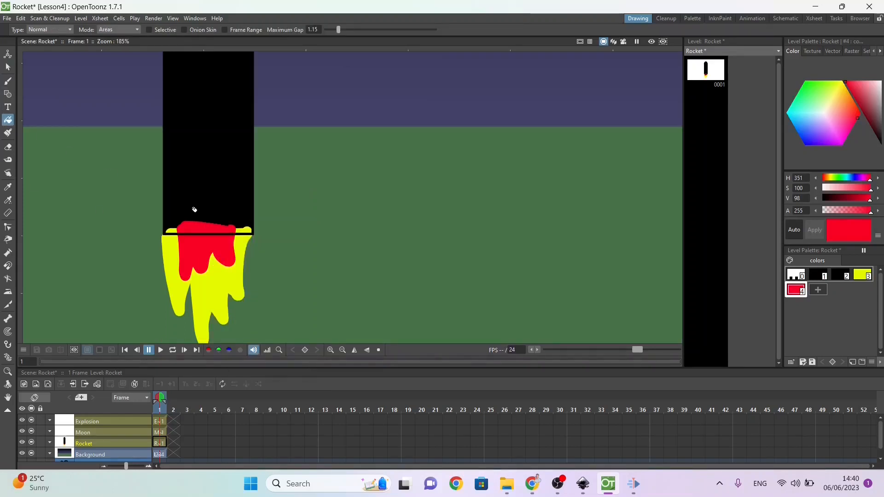
left_click(818, 275)
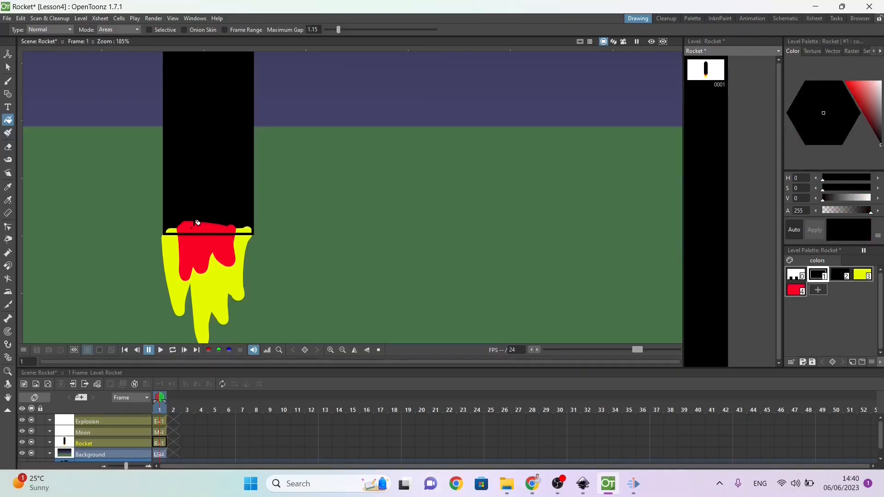
left_click(8, 95)
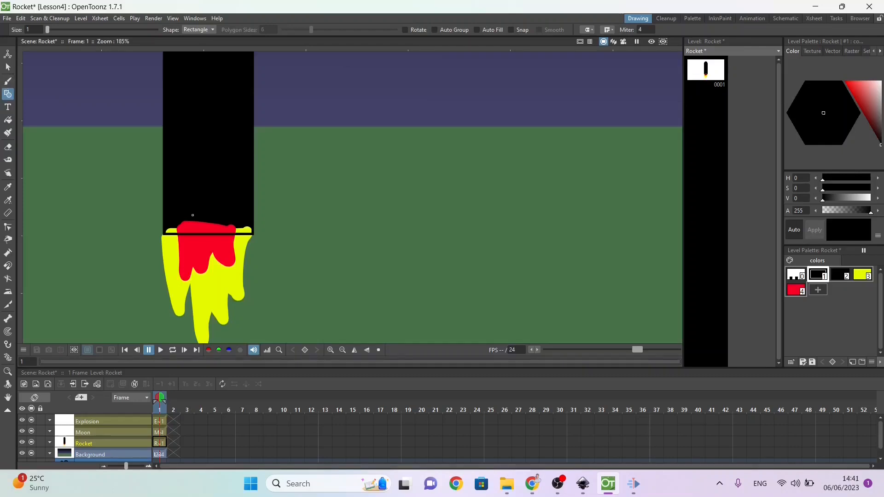
left_click(8, 82)
left_click_drag(187, 226, 249, 230)
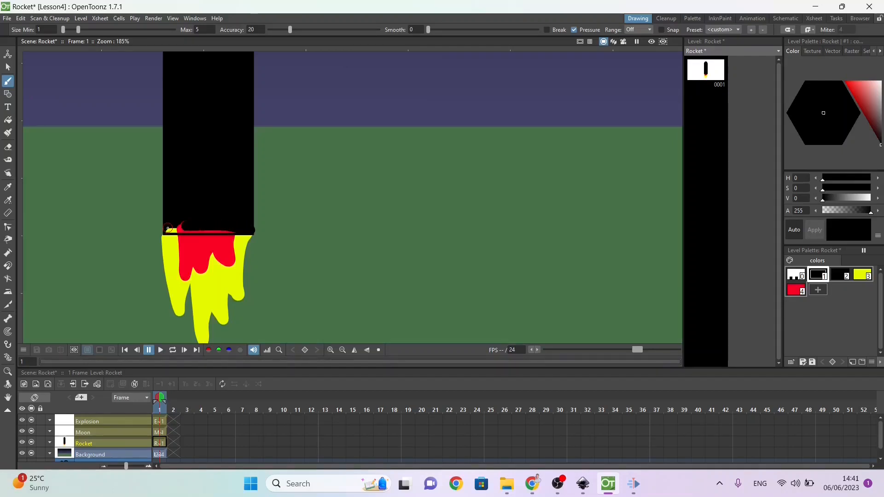
mouse_move(168, 229)
left_mouse_down()
mouse_move(196, 223)
mouse_move(170, 229)
left_mouse_up()
left_click_drag(193, 229, 235, 230)
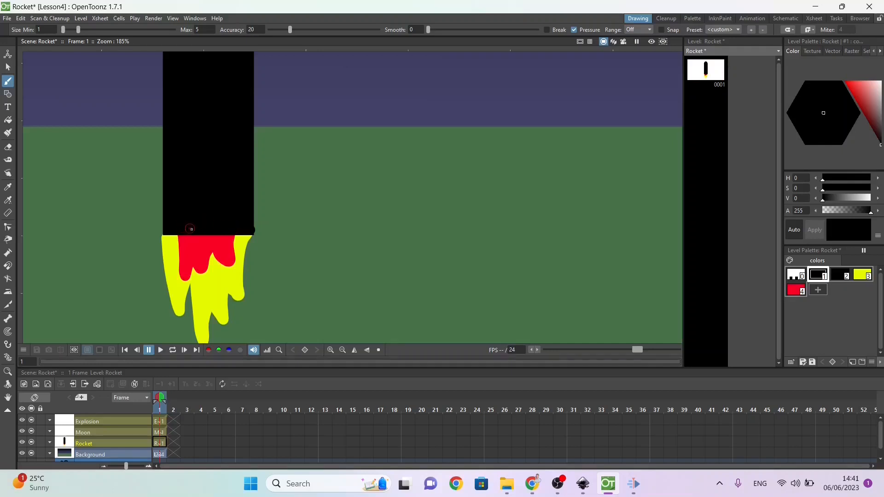
Step: Try to erase the small black bump at the lower right corner of the rocket body, and undo the erasure
left_click(5, 121)
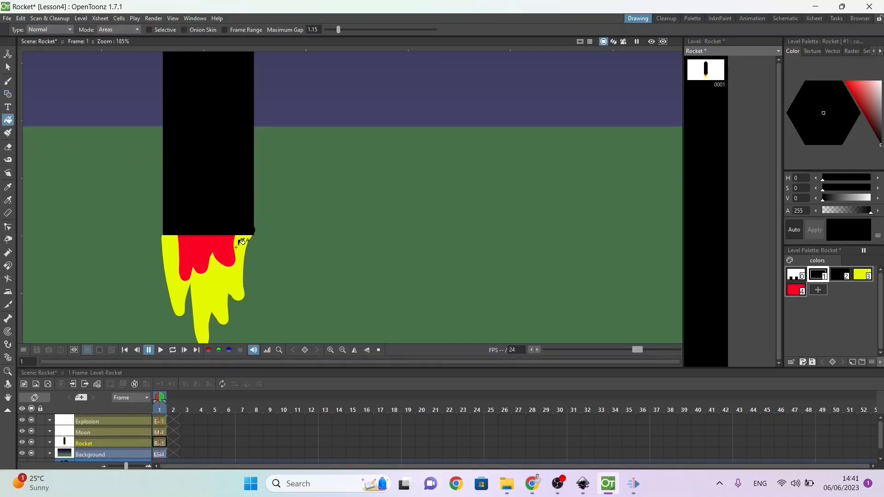
left_click(8, 146)
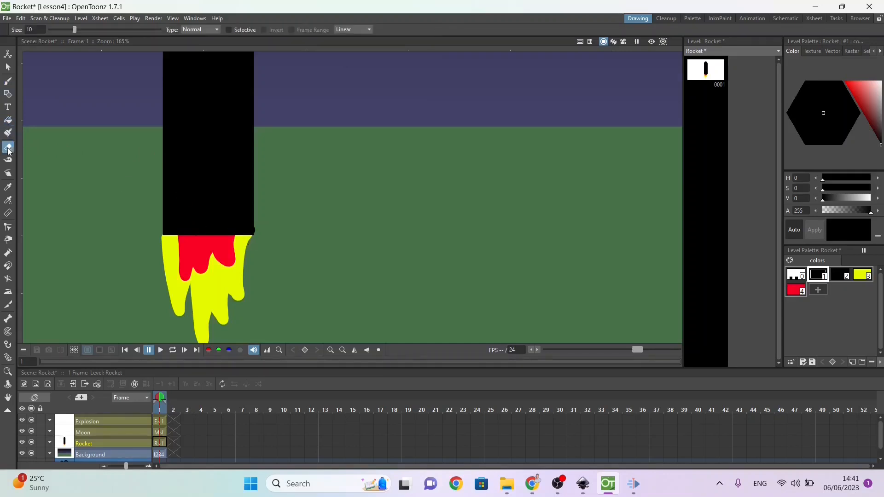
left_click(260, 229)
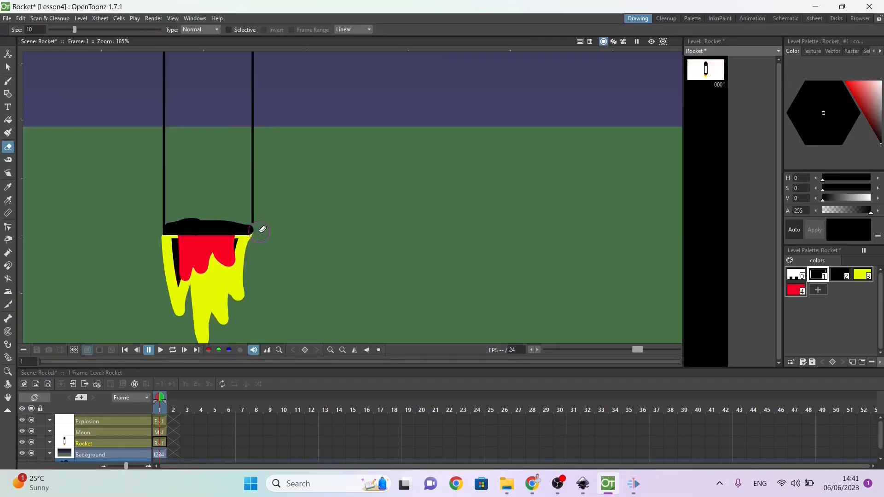
key("ctrl+z")
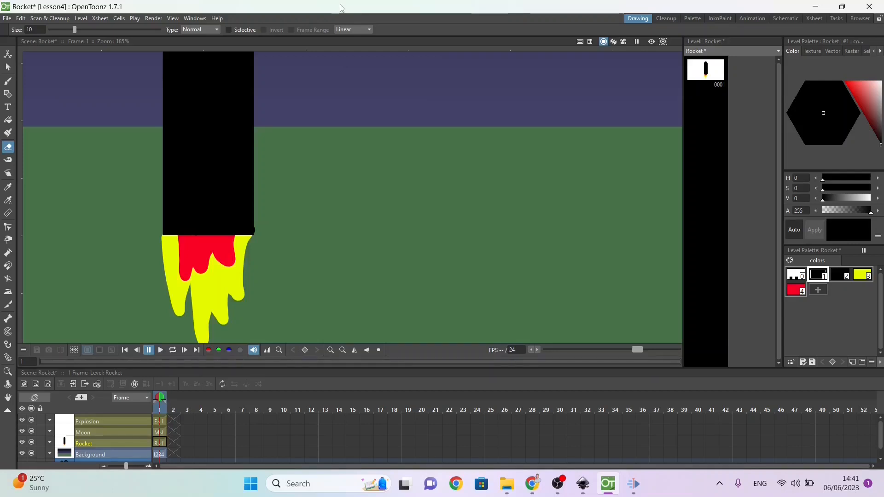
Step: Zoom the scene out to about 54% to view the whole rocket with its flame against the background
left_click(6, 372)
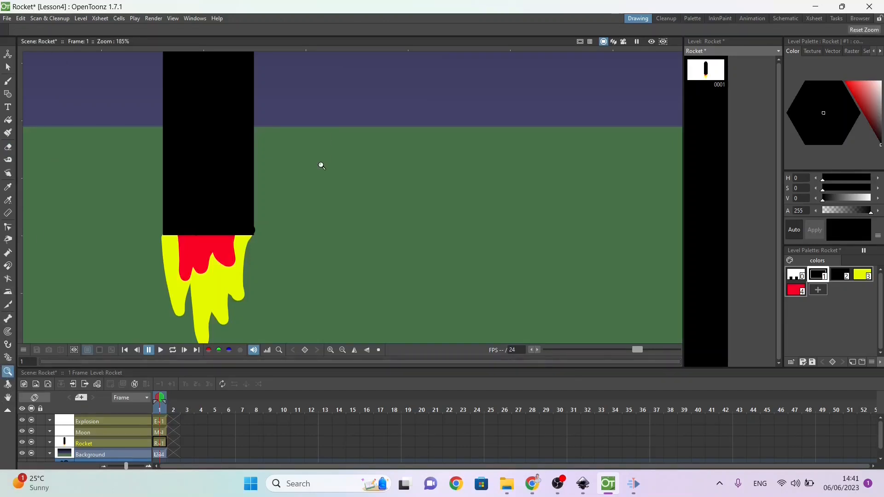
left_click_drag(322, 166, 228, 242)
left_click_drag(363, 139, 359, 120)
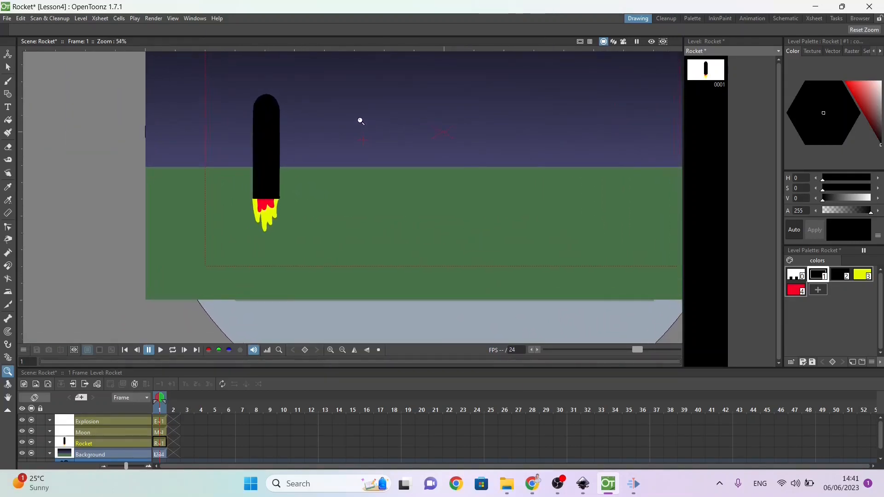
Step: Draw a small circle for the moon in the upper right of the night sky on frame 1 of the Moon level
left_click(8, 397)
left_click_drag(432, 134, 363, 187)
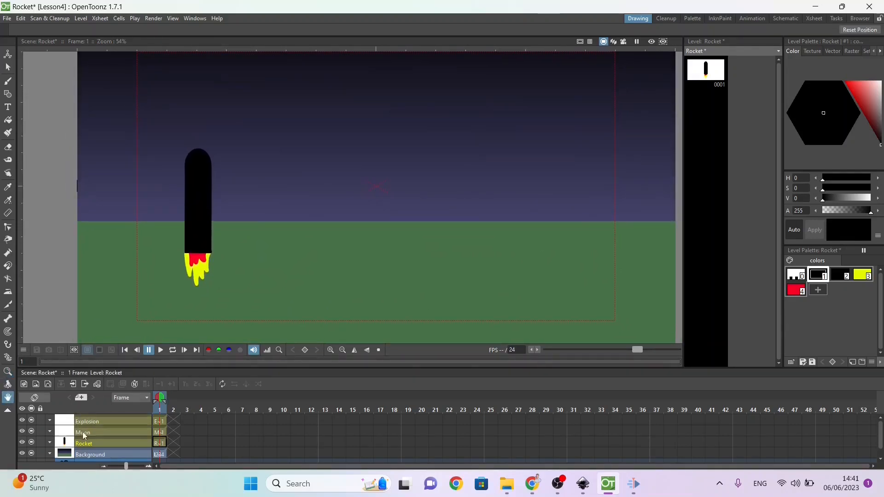
left_click(82, 432)
left_click(159, 431)
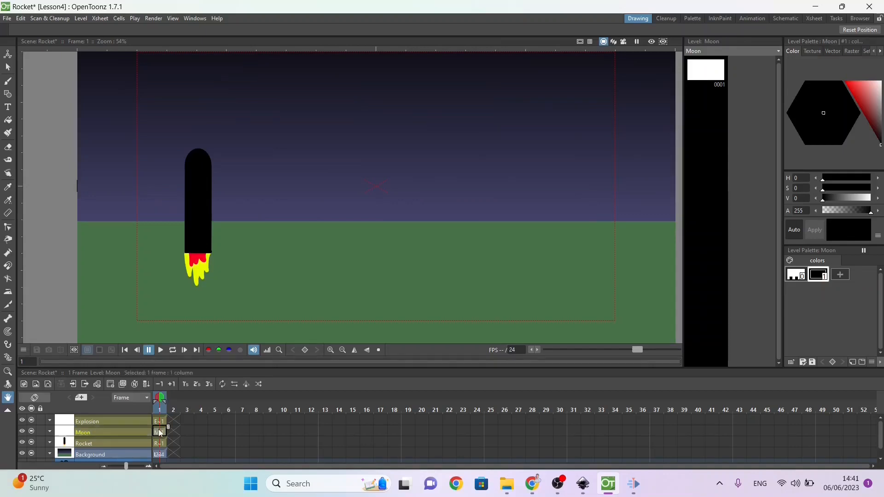
left_click(10, 95)
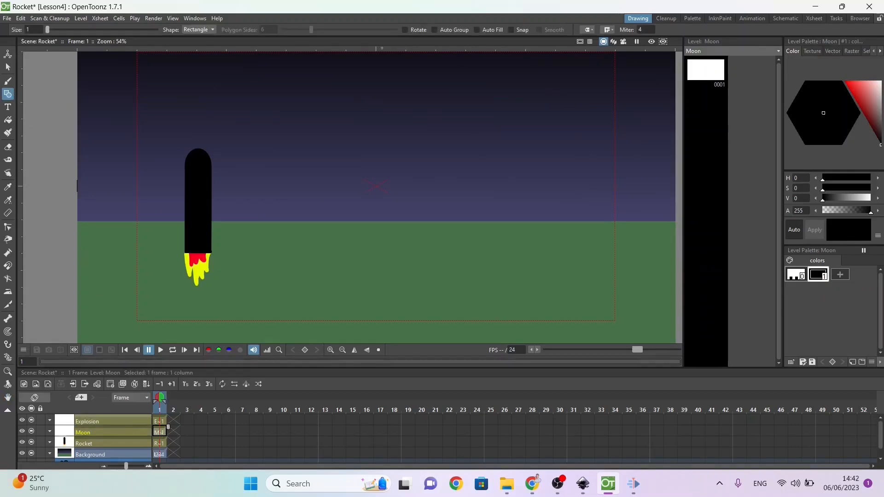
left_click(201, 30)
left_click(200, 46)
left_click_drag(534, 102, 534, 101)
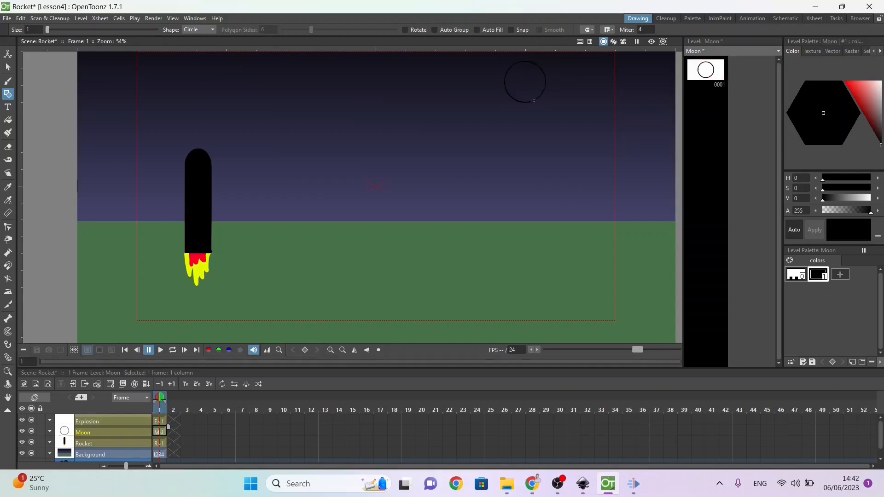
Step: Set the Moon level's style 1 to dull yellow (H 57, S 59, V 68) and fill the moon circle with it
left_click(861, 101)
left_click(835, 94)
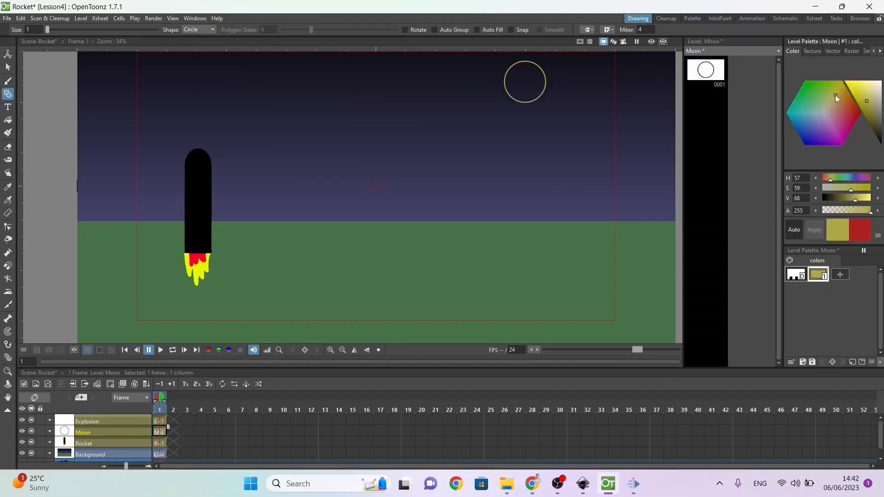
left_click(8, 119)
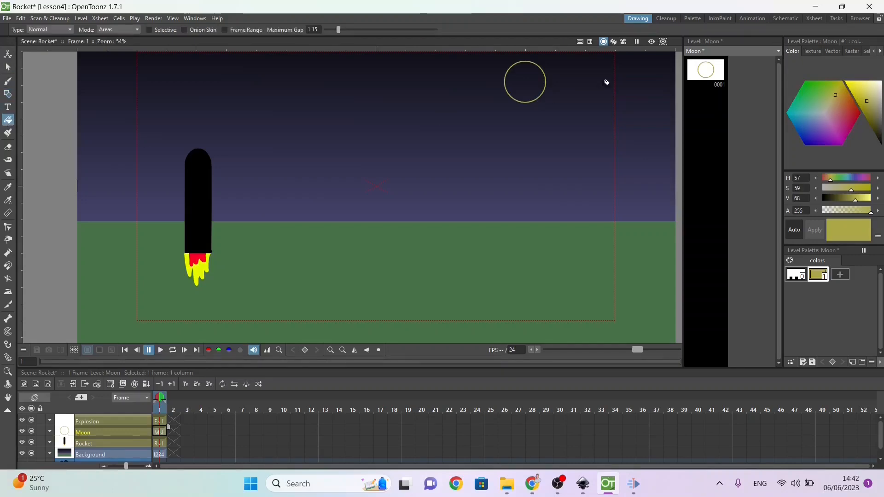
left_click(525, 86)
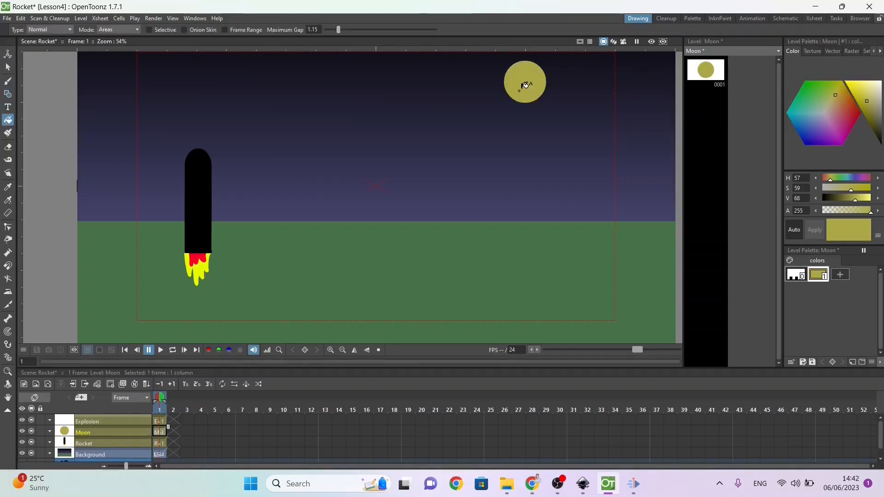
Step: Switch to the B.PracticeExercises document in Chrome to check the Lesson 4 instructions, and return to the OpenToonz scene
key("alt+Tab")
key("alt+Tab")
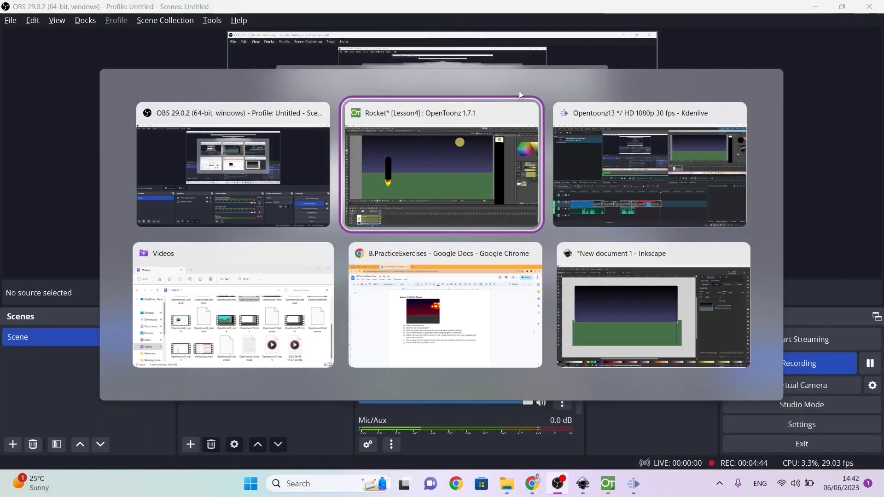
key("alt+Tab")
key("alt+Tab")
key("alt+Tab")
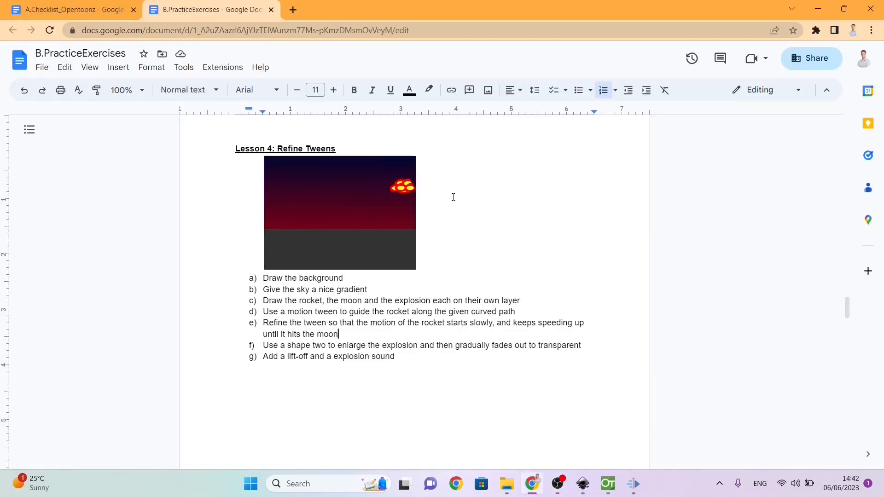
key("alt+Tab")
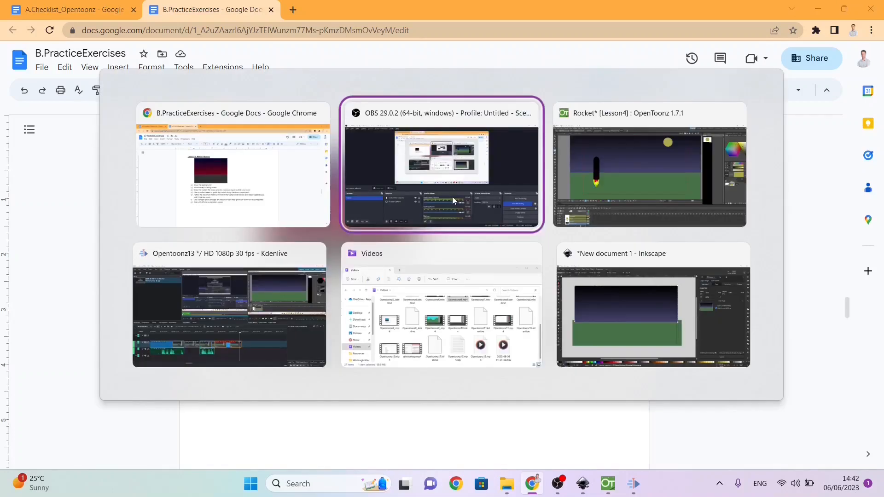
key("alt+Tab")
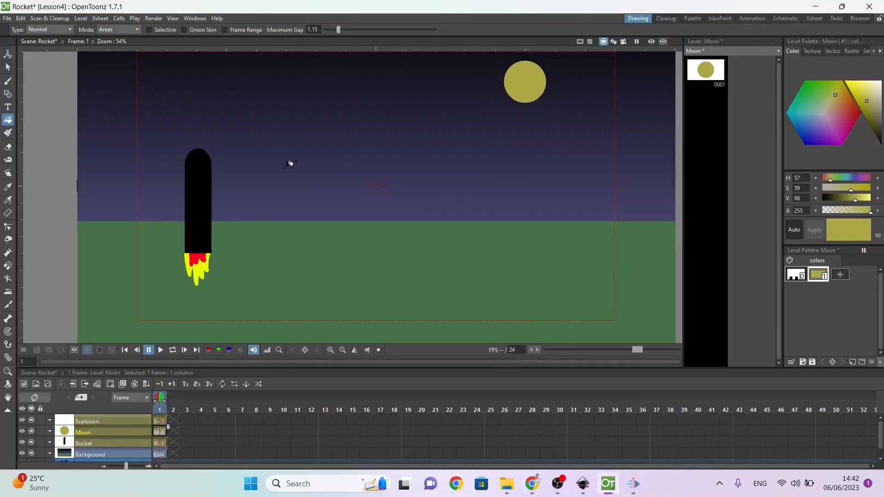
Step: Recolour the rocket's black style 1 to dull brown (H 0, S 28, V 38) and its black style 2 to a similar brown
left_click(160, 444)
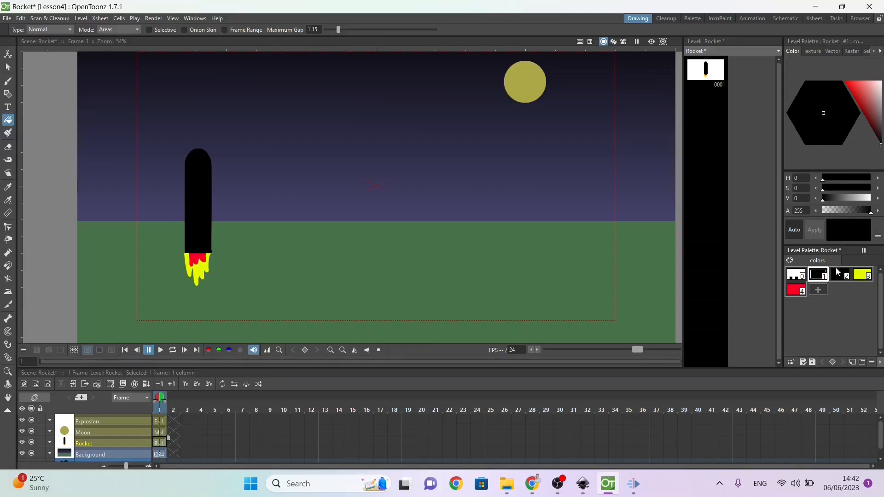
left_click(877, 121)
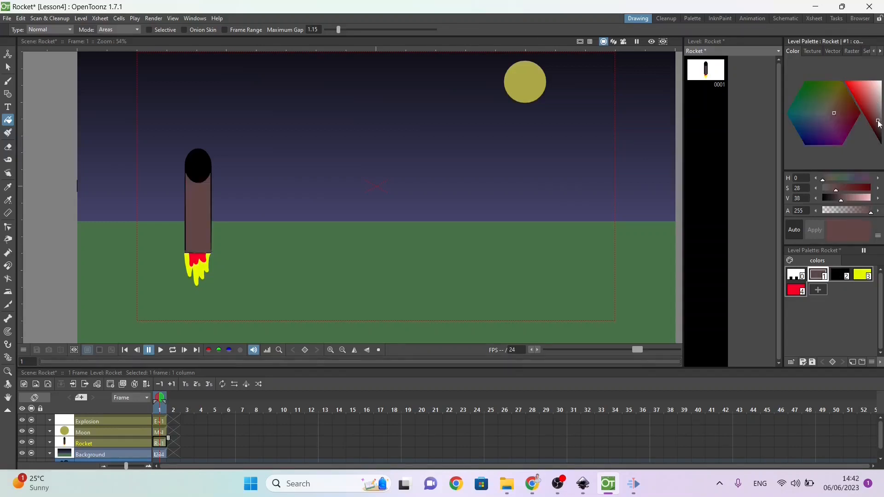
left_click(837, 275)
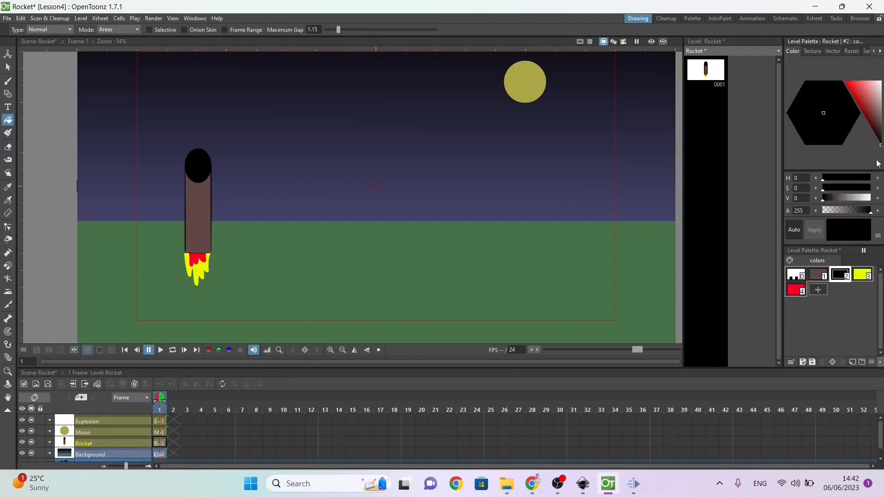
left_click(878, 126)
left_click_drag(877, 128, 877, 121)
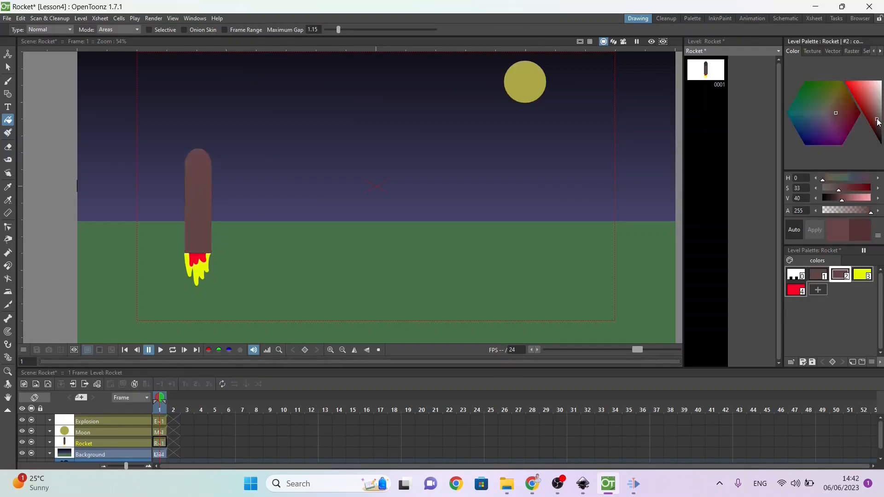
left_click(877, 122)
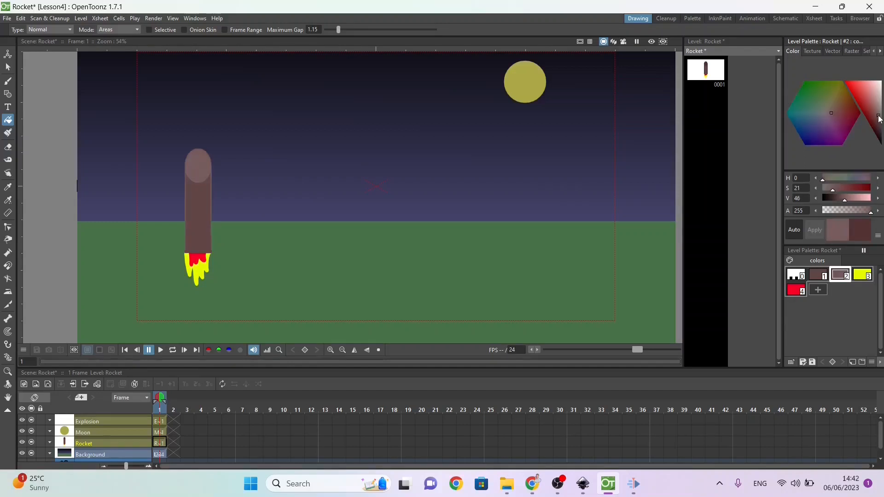
left_click(878, 121)
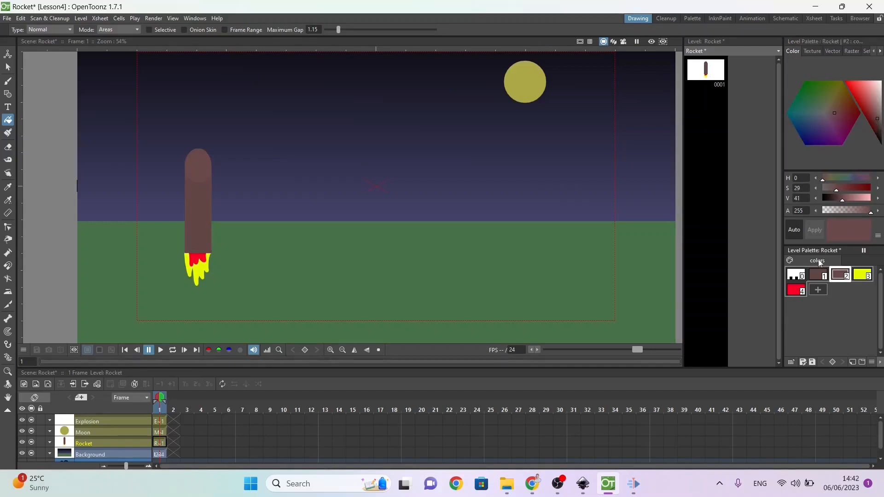
Step: Match the rocket's style 2 to its style 1 by setting the saturation to 28 and the value to 38
left_click(817, 275)
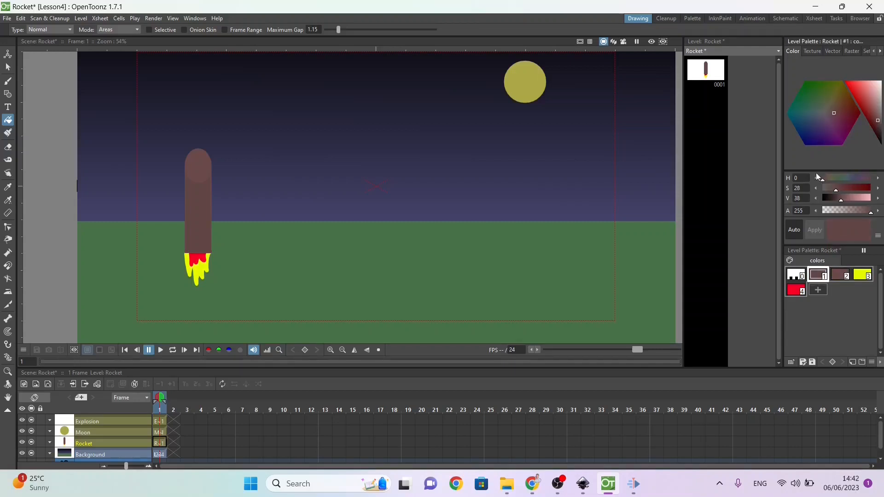
left_click(833, 276)
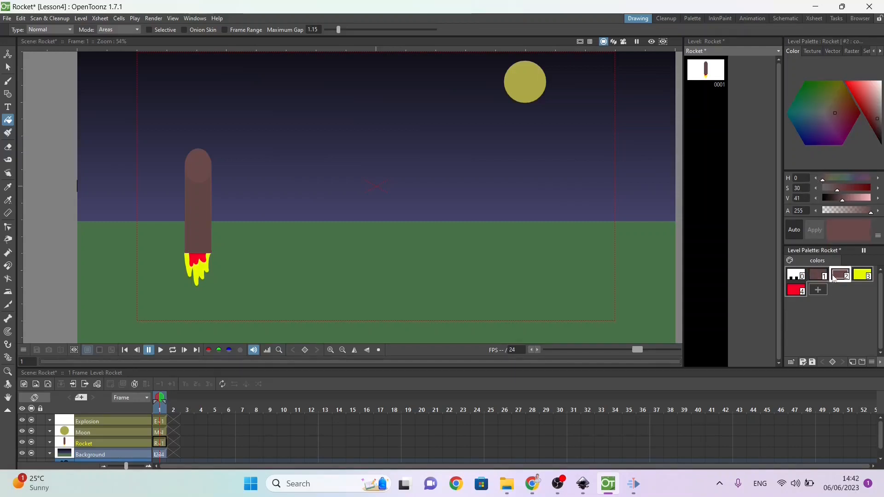
left_click(804, 187)
left_click(799, 187)
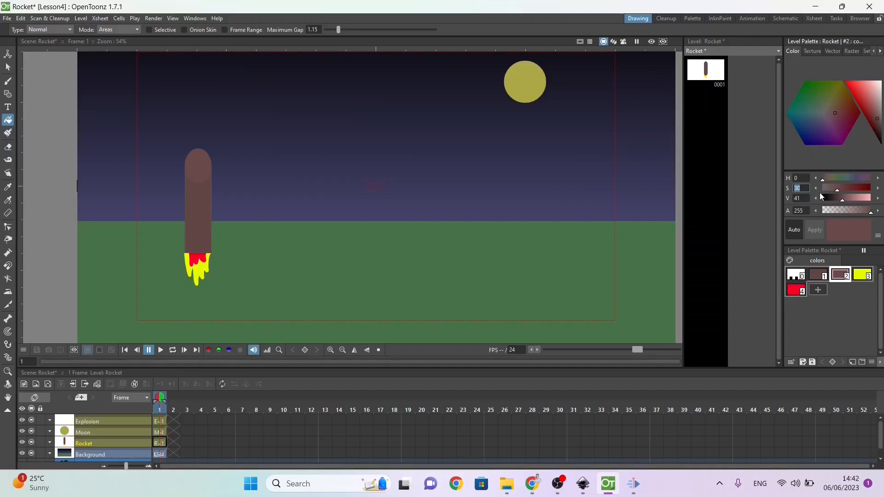
key("Tab")
key("Return")
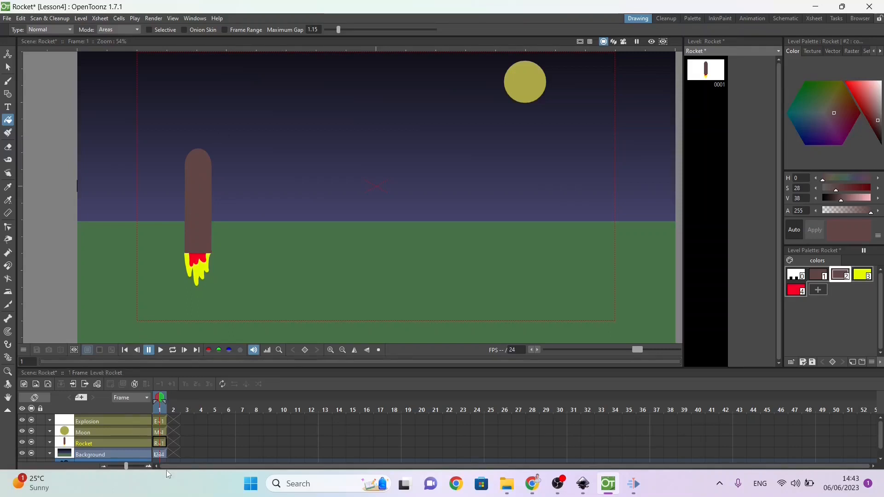
Step: Choose the Ellipse shape for the Explosion frame and give its palette a yellow style 1 (H 58, S 100, V 85) and red style 2 (H 356, S 100, V 85)
left_click(160, 433)
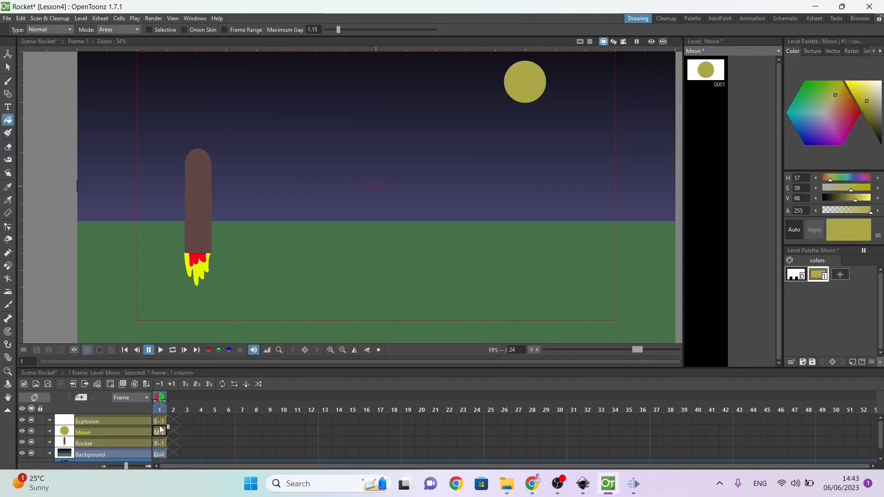
left_click(159, 422)
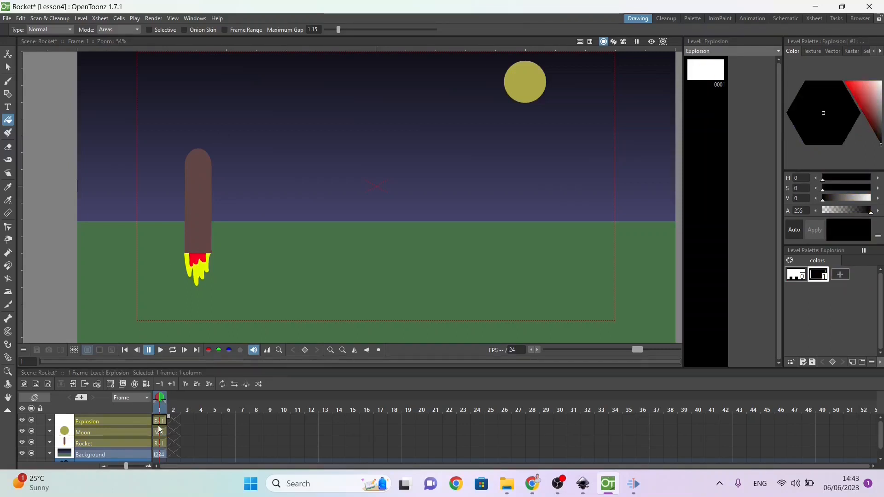
left_click(7, 94)
left_click(192, 30)
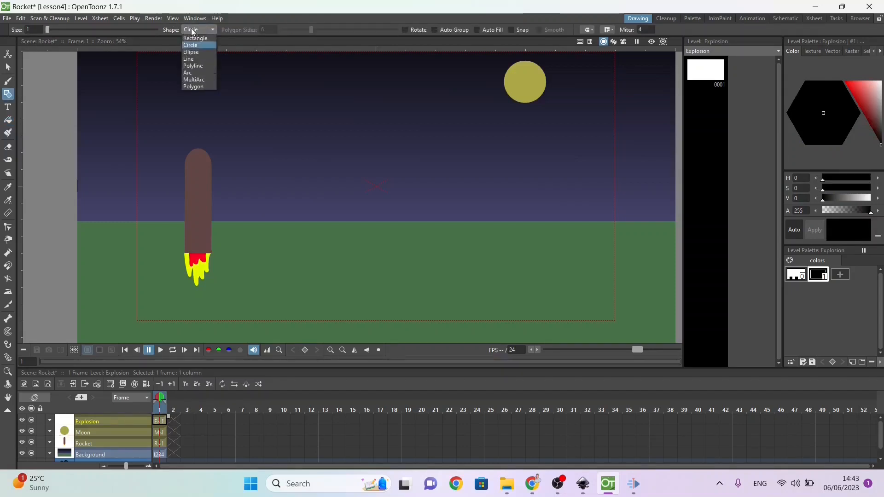
left_click(195, 52)
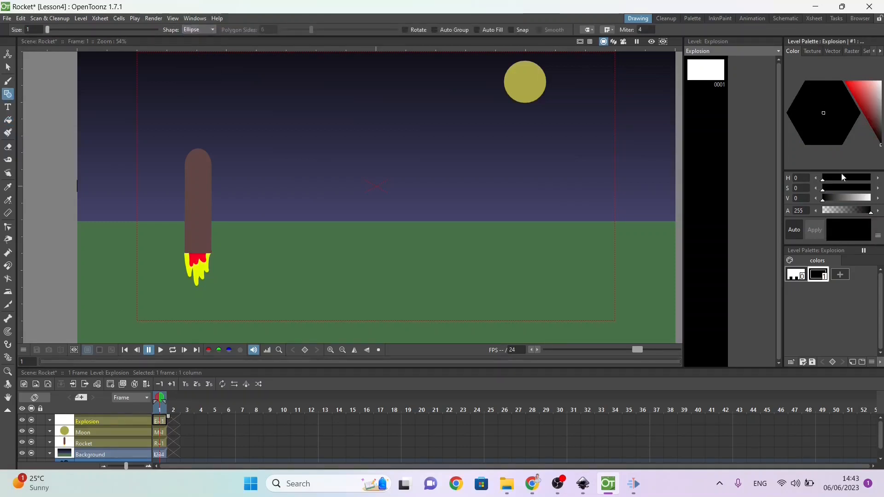
left_click(840, 275)
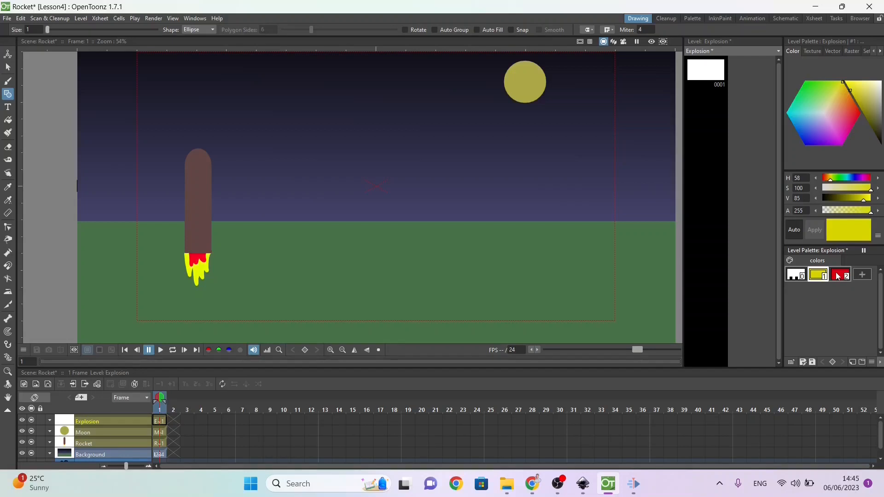
left_click(837, 275)
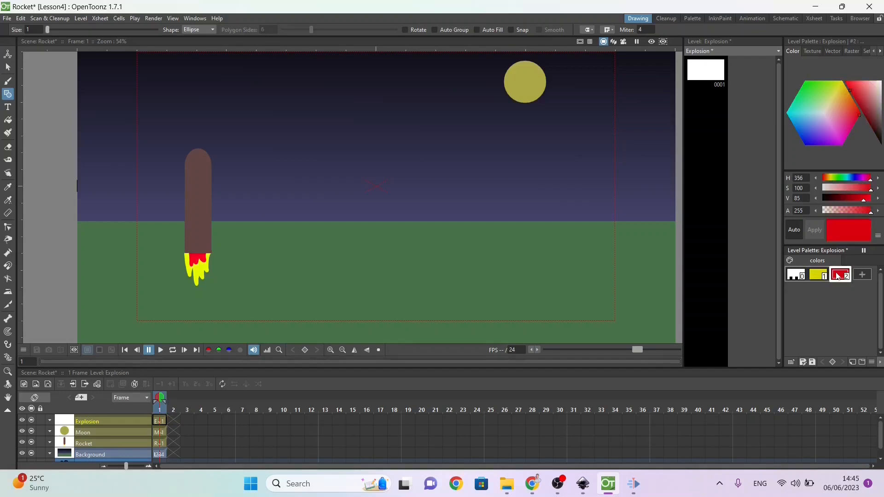
Step: Draw five overlapping red ellipses in the middle of the sky to form the explosion cloud
left_click_drag(320, 103, 396, 140)
left_click_drag(344, 79, 422, 114)
left_click_drag(372, 97, 462, 129)
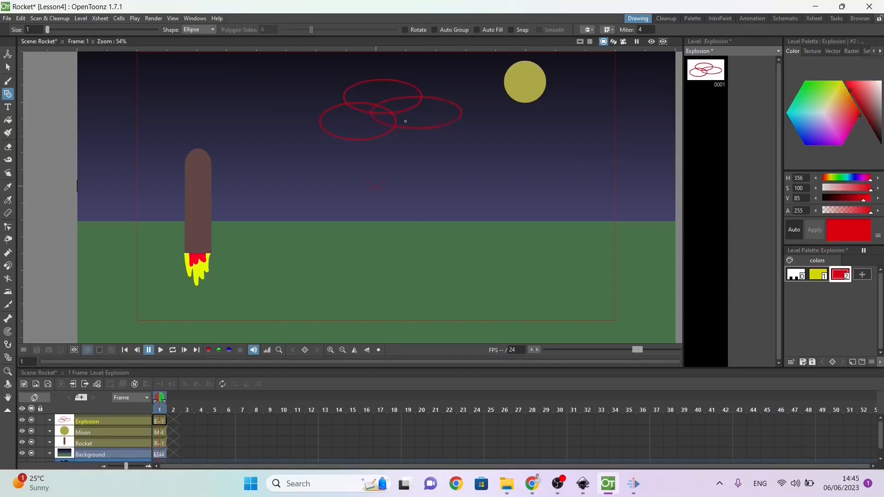
left_click_drag(405, 120, 487, 141)
left_click_drag(346, 122, 457, 156)
Step: Fill all areas of the overlapping explosion ellipses with the red style 2
left_click(8, 120)
left_click(343, 121)
left_click(383, 105)
left_click(368, 129)
left_click(420, 132)
left_click(442, 136)
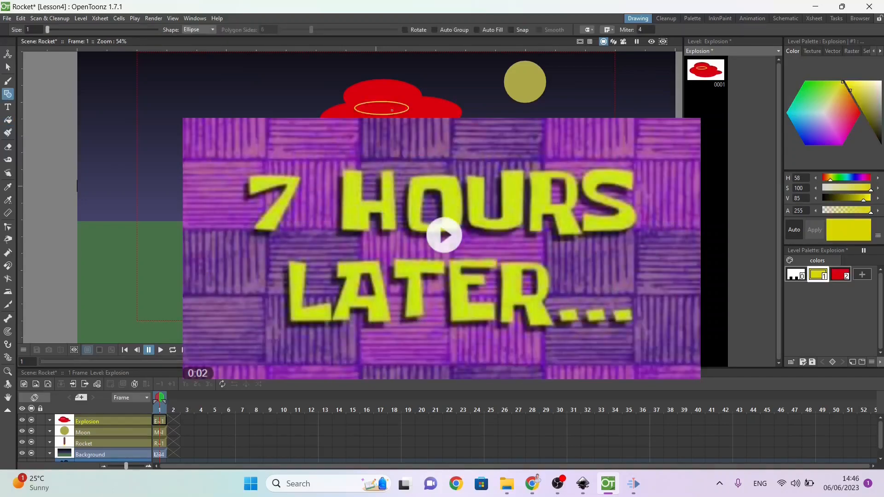
Step: Draw four small overlapping ellipse outlines in the yellow style 1 inside the red explosion cloud
left_click_drag(392, 108, 447, 125)
mouse_move(356, 121)
left_mouse_down()
mouse_move(394, 139)
mouse_move(404, 128)
left_mouse_up()
Step: Try to fill the small ellipses inside the explosion with the yellow style 1, and undo the fills
left_click(8, 120)
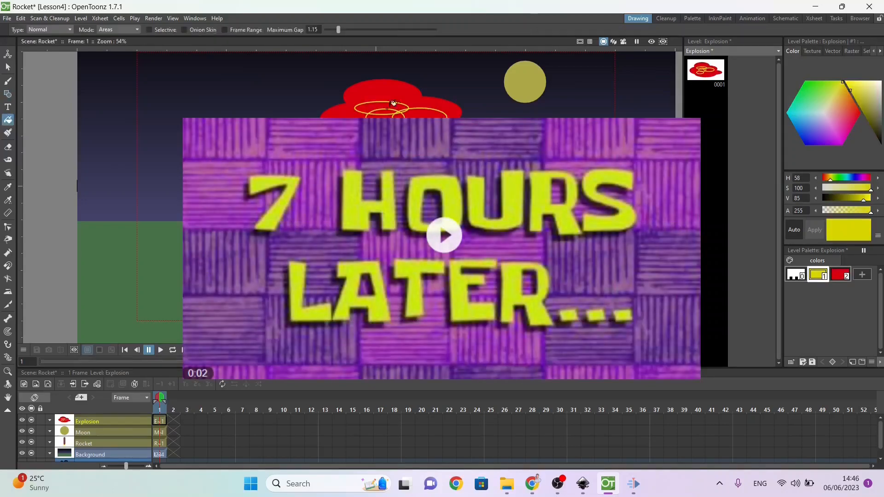
left_click(396, 107)
left_click(382, 110)
left_click(421, 115)
key("ctrl+z")
key("ctrl+z")
key("ctrl+z")
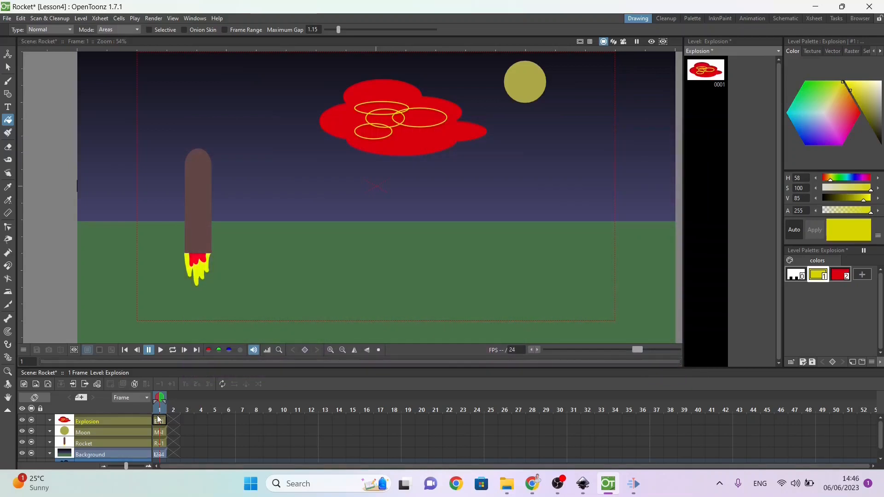
Step: Delete the Explosion level's cell at frame 1
left_click(159, 421)
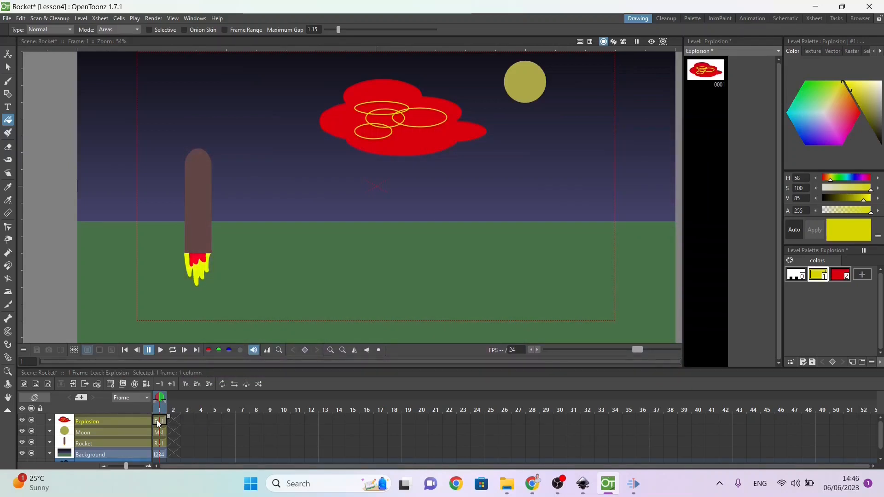
right_click(158, 422)
mouse_move(208, 206)
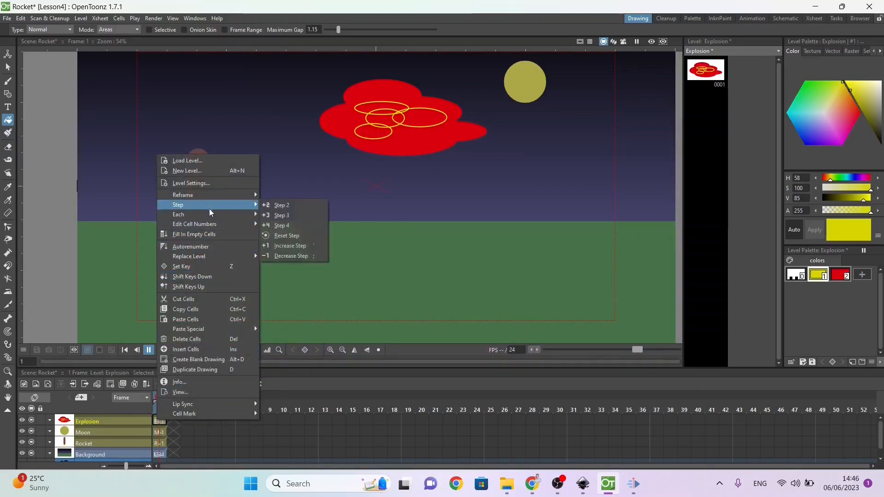
left_click(190, 343)
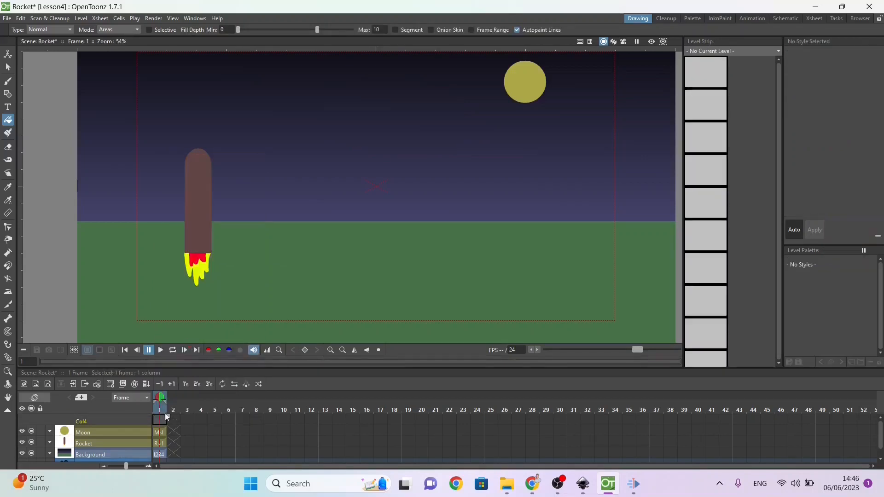
Step: Create a new Toonz Raster level named Explosion Raster at frame 1 of the empty Col4 column
right_click(159, 419)
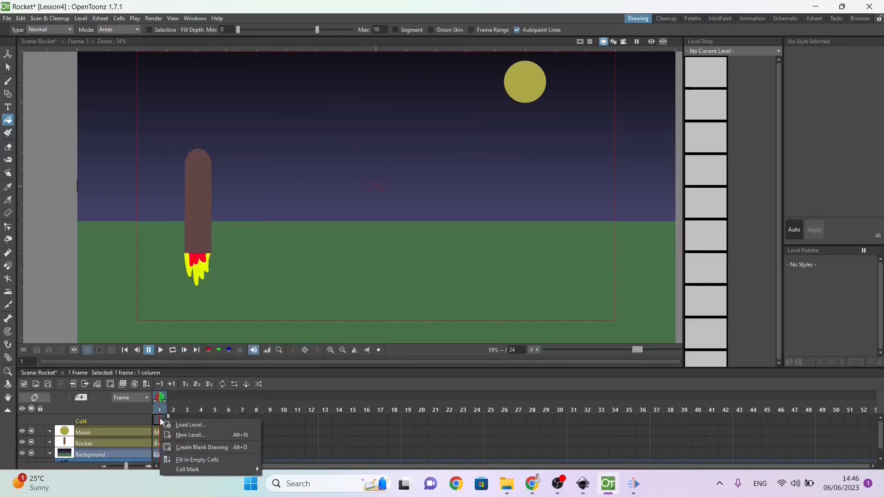
left_click(180, 435)
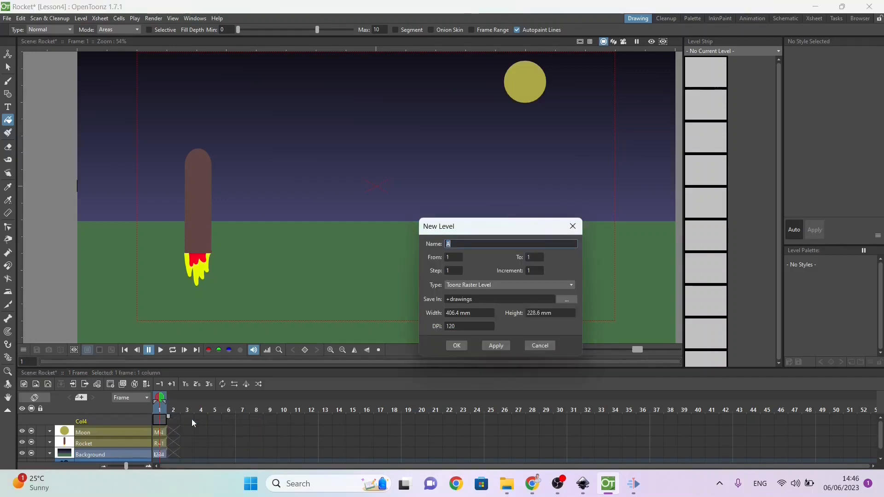
left_click(482, 244)
type("Explosion")
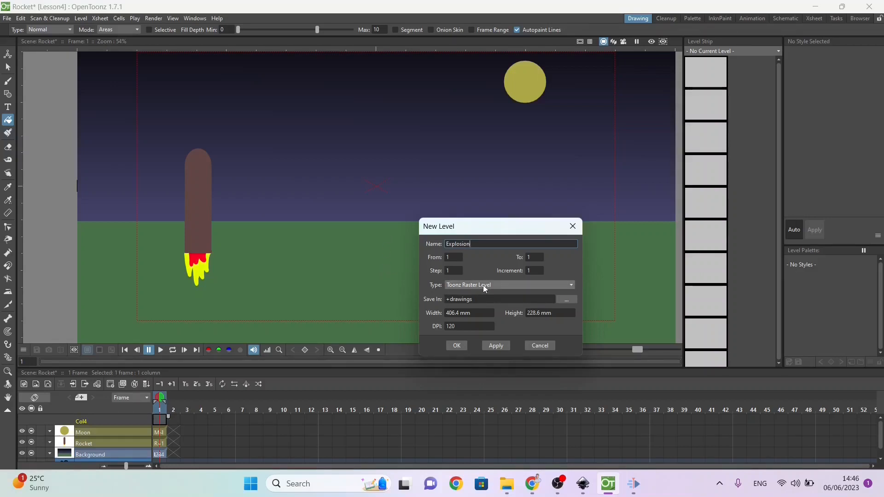
left_click(457, 346)
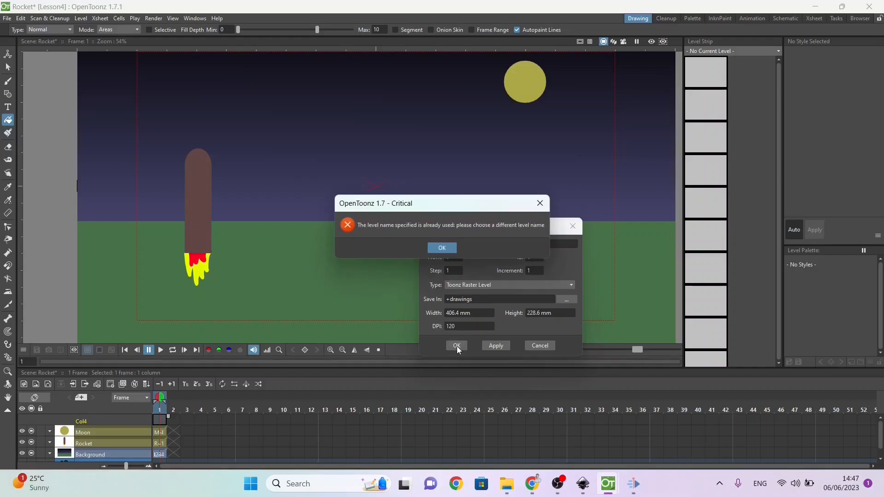
left_click(444, 249)
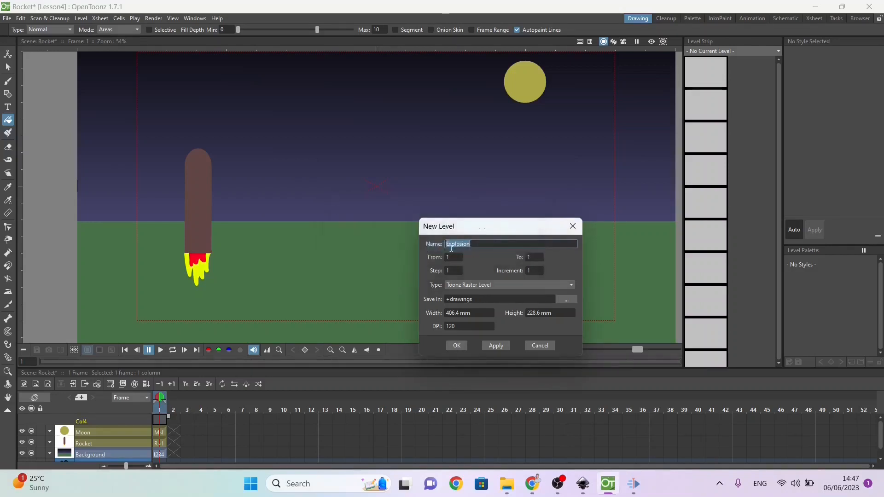
left_click(500, 245)
left_click(462, 346)
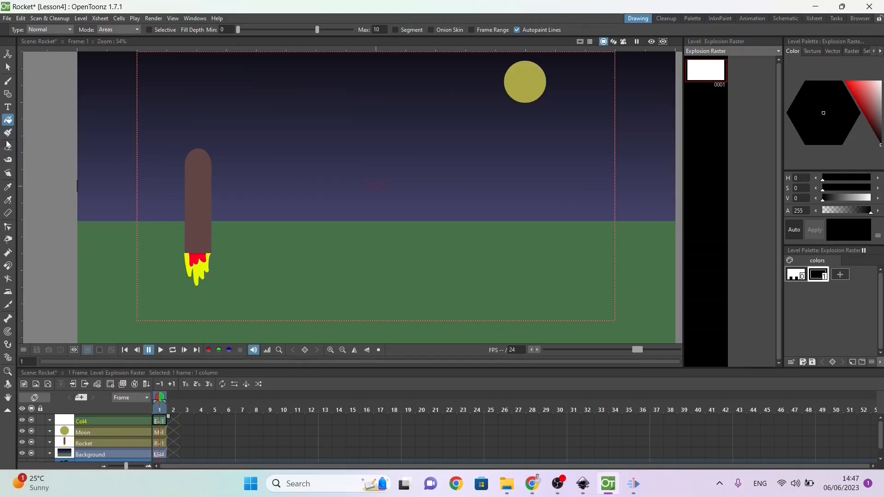
Step: Set style 1 of the Explosion Raster palette to pure red and add a yellow style 2
left_click(7, 94)
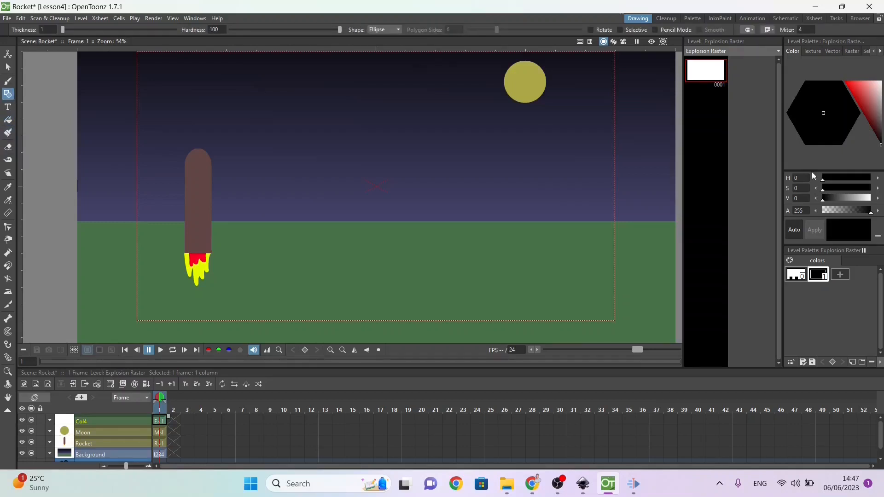
left_click_drag(869, 92, 821, 68)
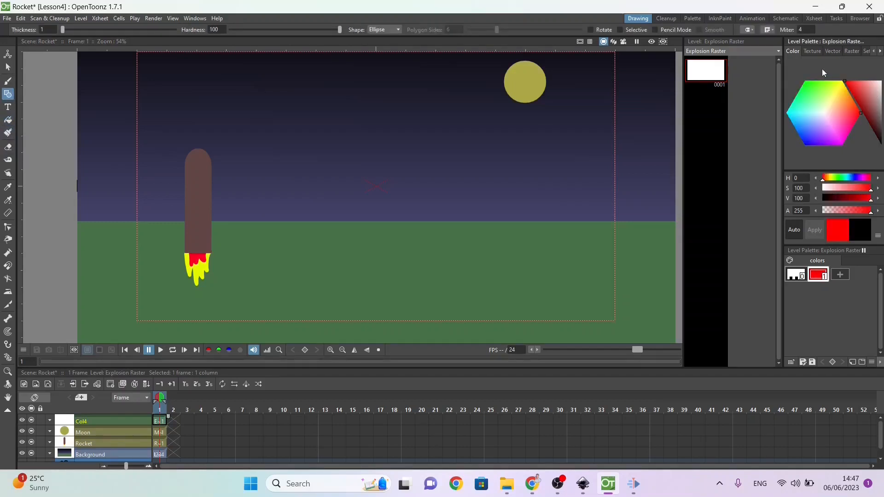
left_click(840, 275)
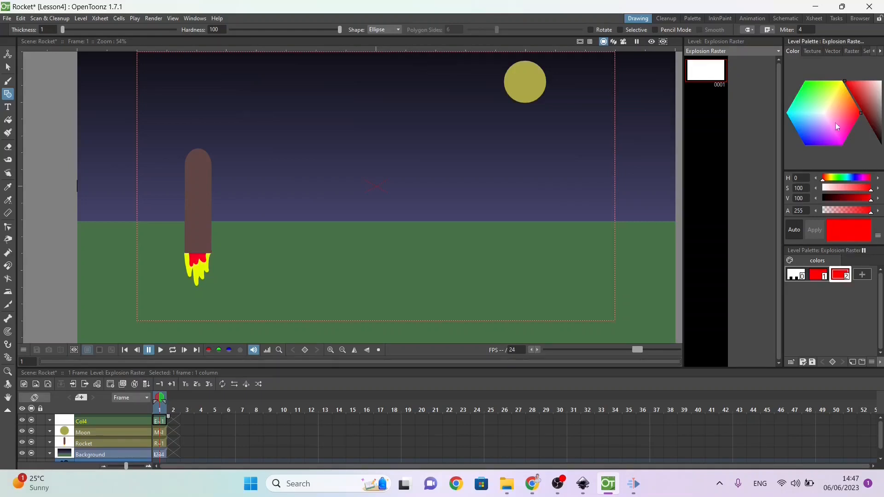
left_click(830, 100)
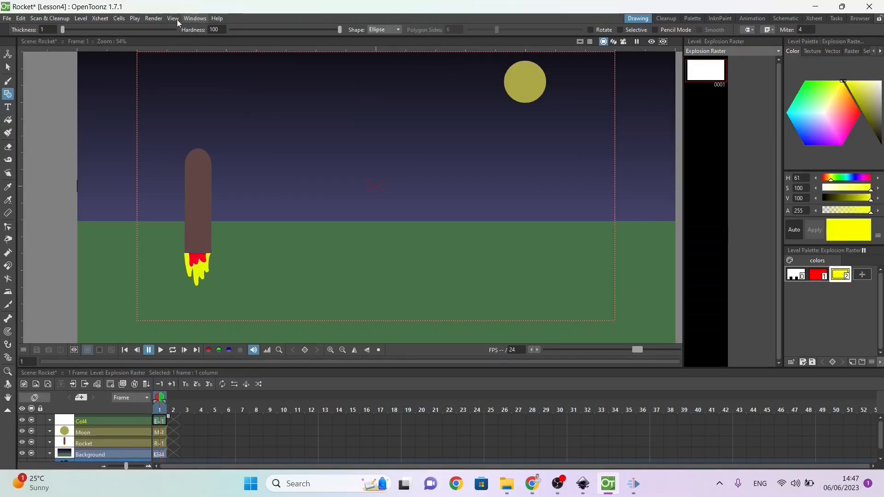
Step: Draw a small horizontal ellipse in the sky between the rocket and the moon and fill it with red style 1
left_click(819, 277)
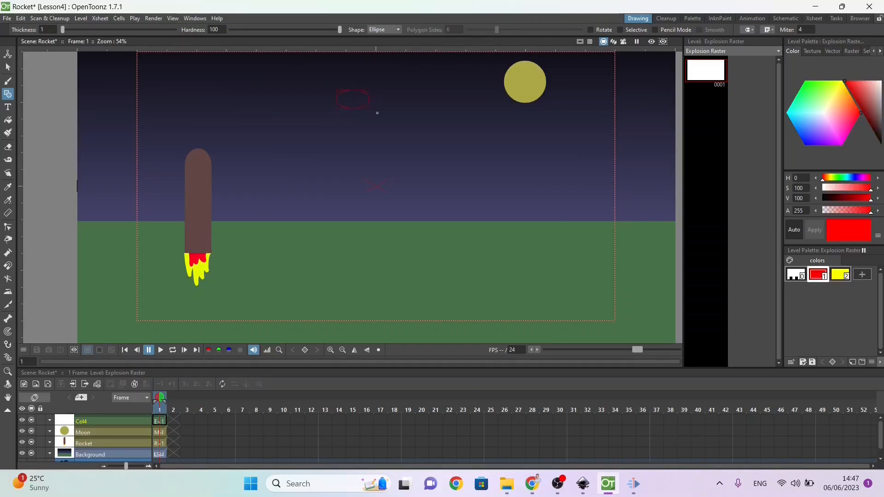
left_click_drag(382, 116, 381, 116)
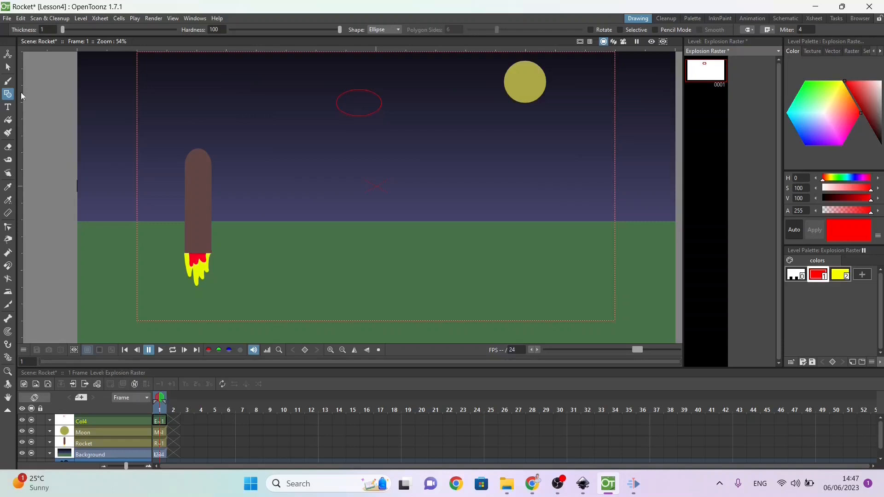
left_click(8, 119)
left_click(369, 98)
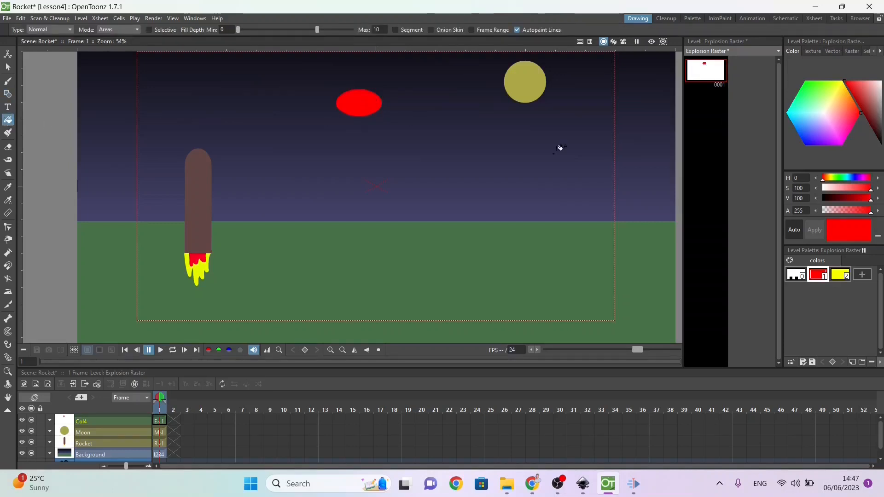
Step: Draw a smaller ellipse inside the red one with yellow style 2 and fill it yellow
left_click(844, 276)
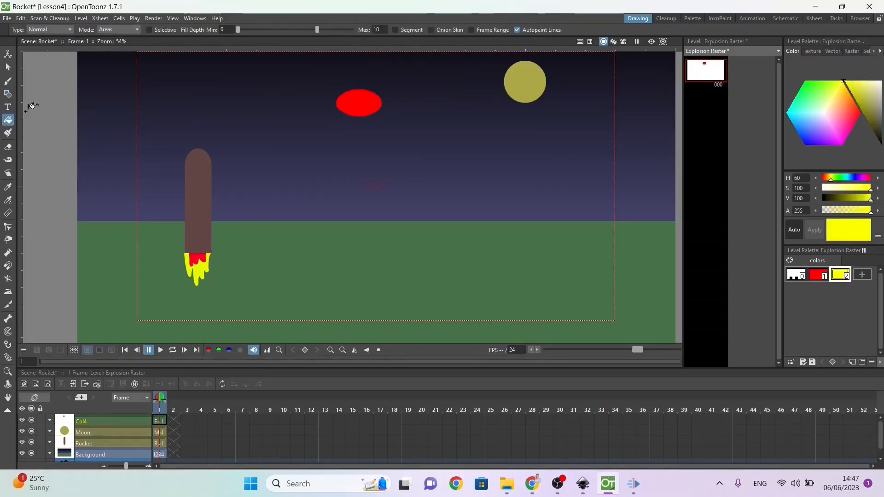
left_click(5, 95)
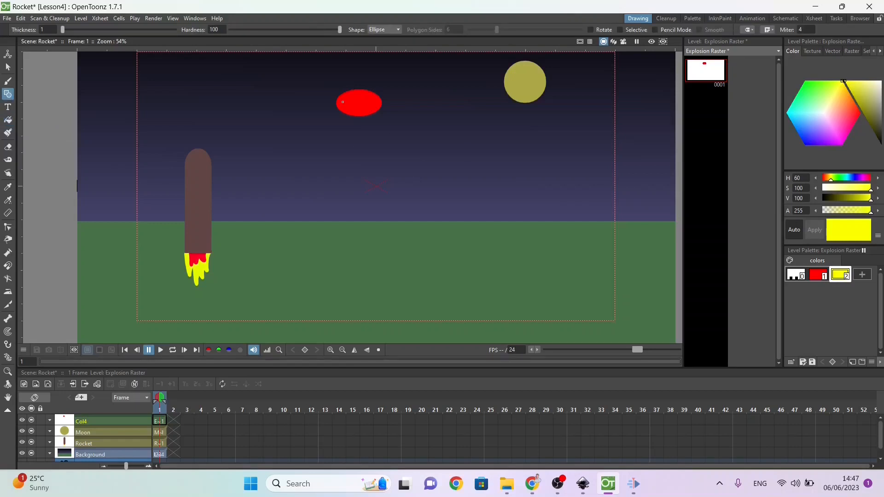
left_click_drag(349, 96, 374, 111)
left_click(8, 120)
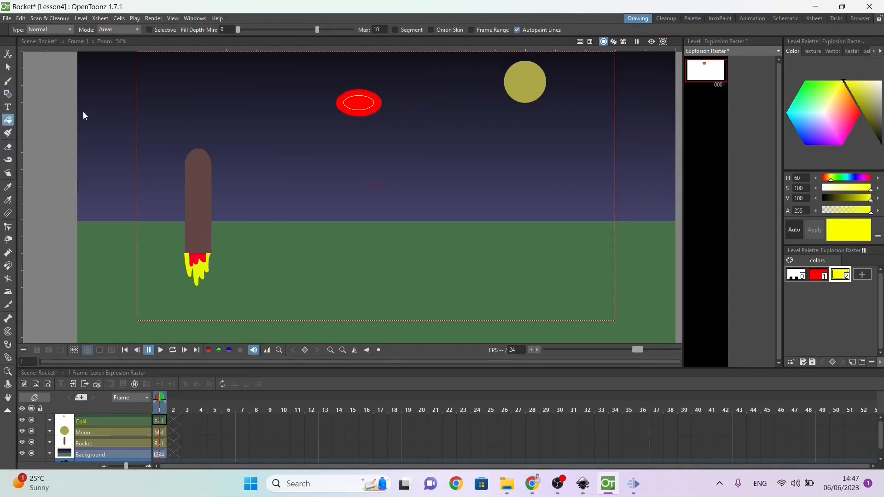
left_click(361, 102)
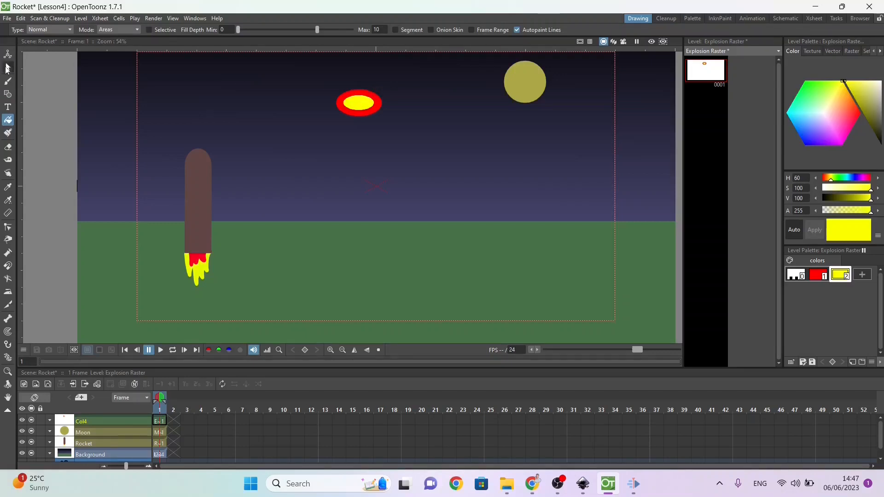
Step: Copy the red and yellow ellipse and place a copy enlarged to about 189% by 174% overlapping its lower right
left_click(7, 66)
left_click_drag(329, 86, 391, 131)
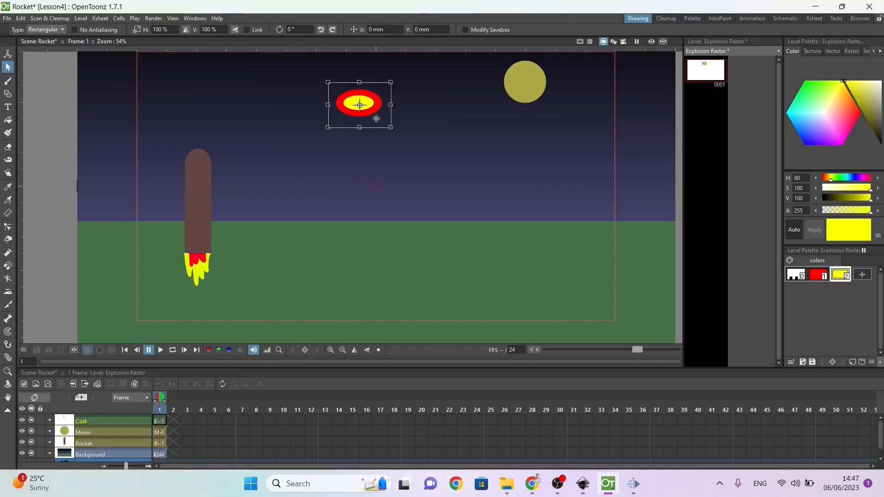
left_click_drag(372, 110, 464, 172)
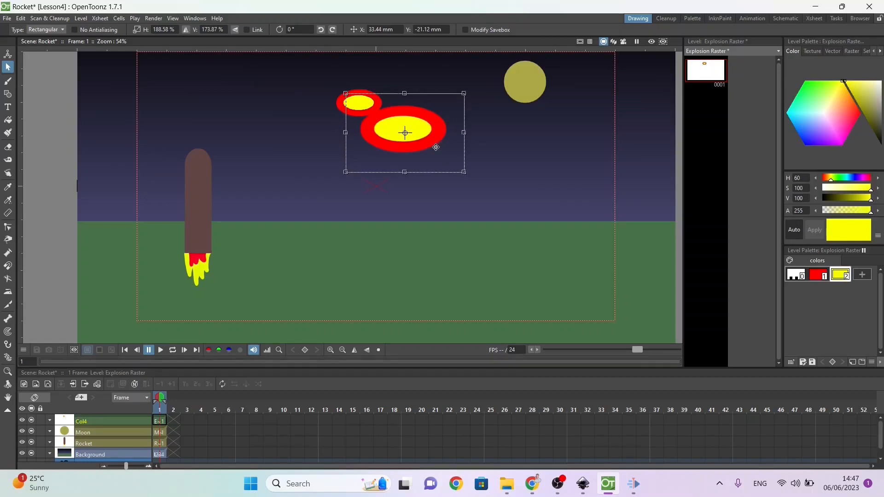
left_click_drag(435, 146, 422, 137)
Step: Paste a copy enlarged to about 205% by 153% at the upper right, and an original-size copy over the cloud's middle
key("ctrl+v")
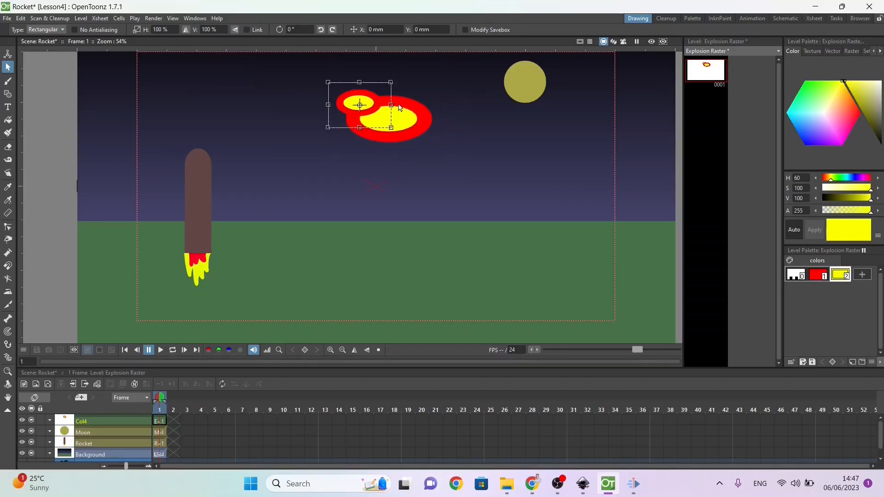
left_click_drag(365, 95, 475, 69)
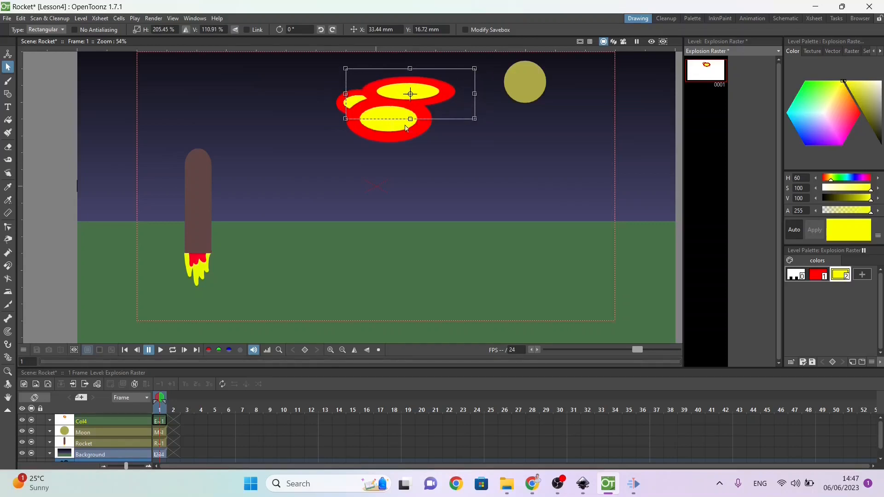
left_click_drag(410, 118, 410, 139)
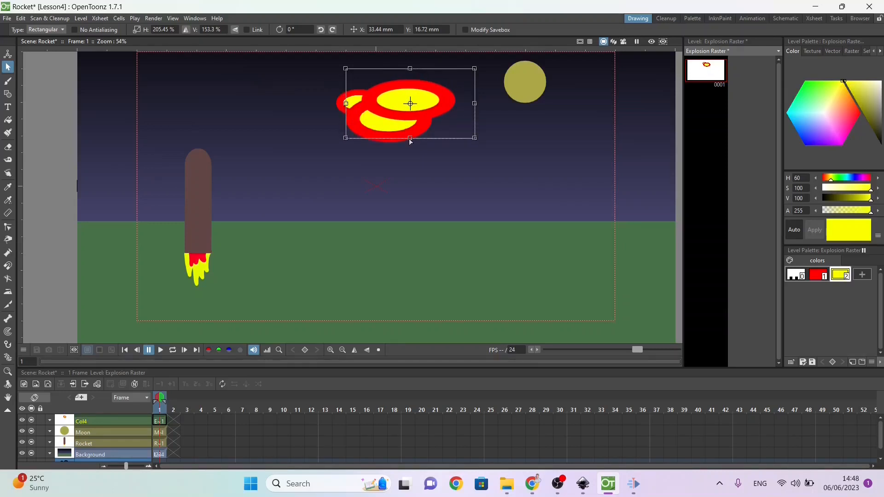
key("ctrl+v")
left_click_drag(359, 95, 404, 113)
Step: Paste another ellipse copy, enlarge it to about 189% by 174%, and overlap it on the cloud's lower right
key("ctrl+v")
left_click_drag(355, 96, 526, 136)
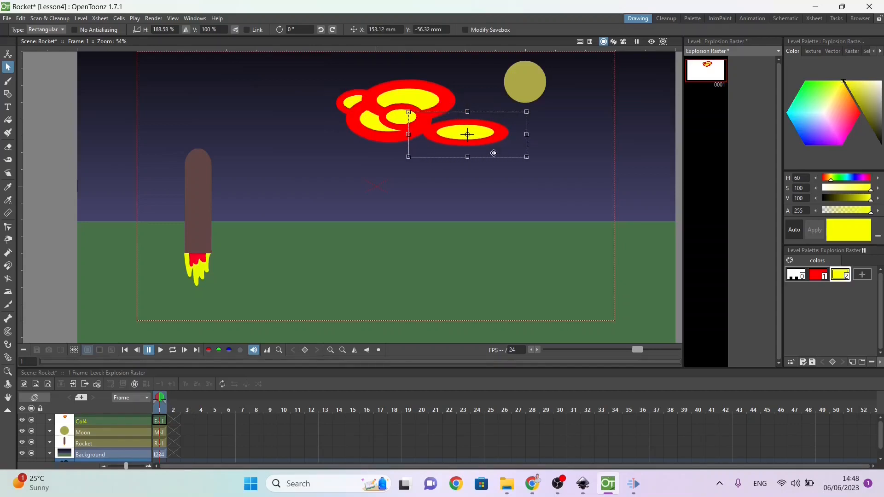
left_click_drag(474, 157, 471, 191)
left_click_drag(473, 160, 439, 140)
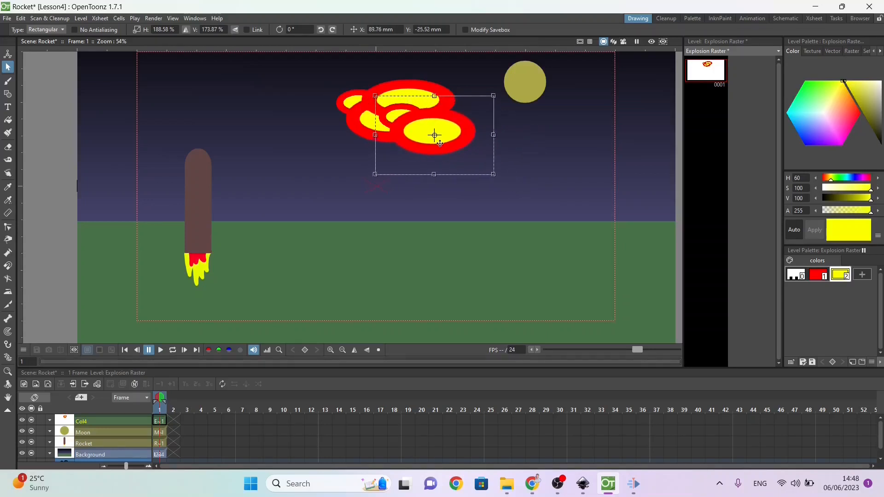
Step: Paste one more ellipse copy and shrink it to about 56% by 61% at the centre of the explosion cloud
right_click(439, 140)
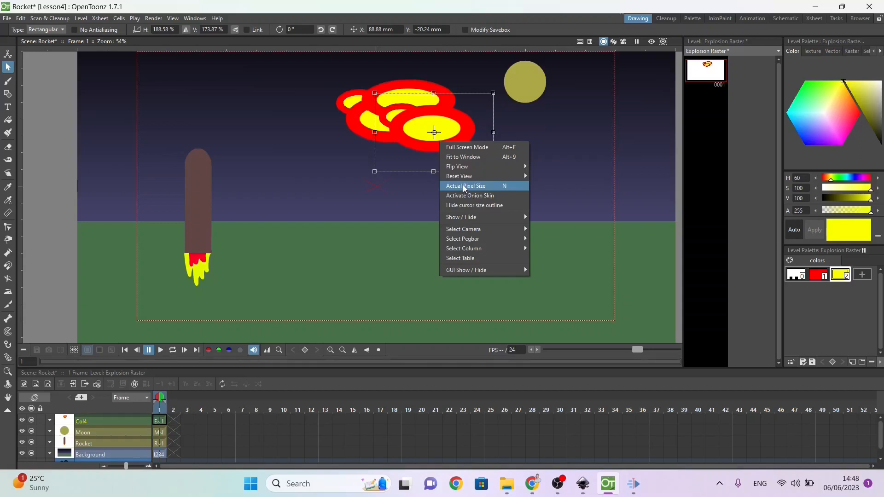
left_click(401, 133)
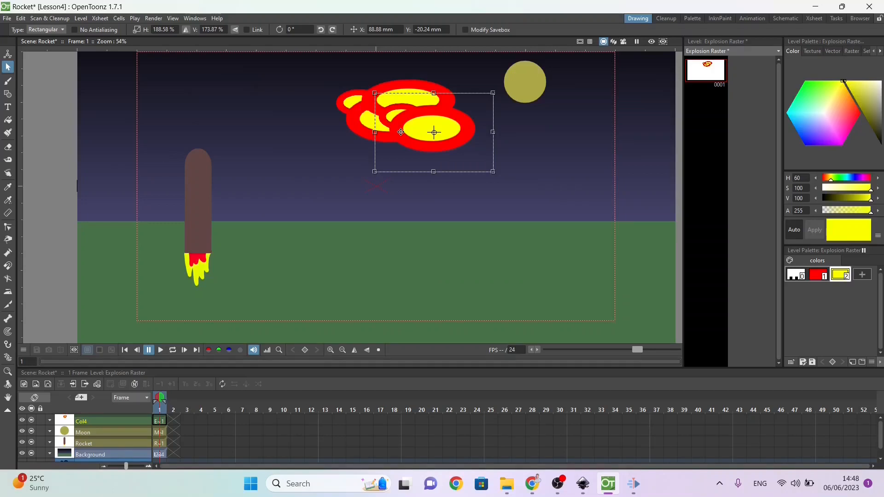
key("ctrl+v")
left_click_drag(494, 173, 442, 142)
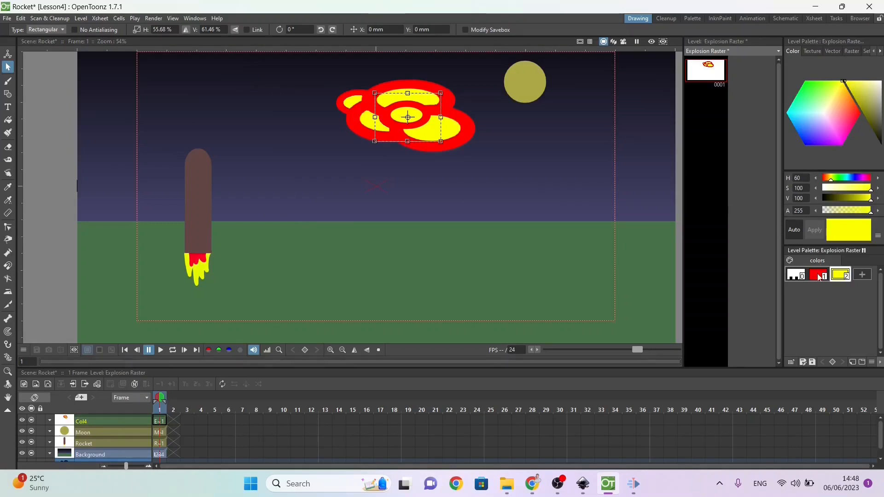
Step: Deselect the pasted ellipse by choosing red style 1, and save the scene
left_click(819, 277)
left_click_drag(831, 109, 878, 128)
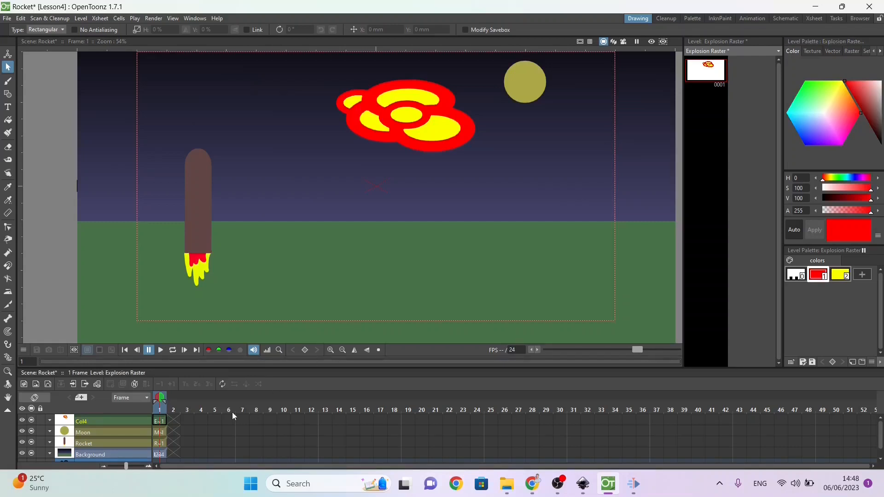
key("ctrl+s")
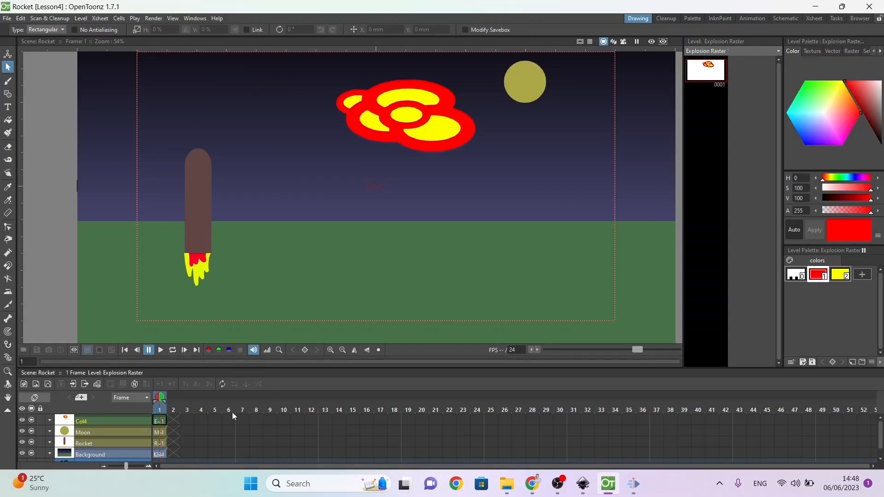
Step: Extend the Background level's exposure from frame 1 to frame 48
left_click(100, 444)
left_click(162, 457)
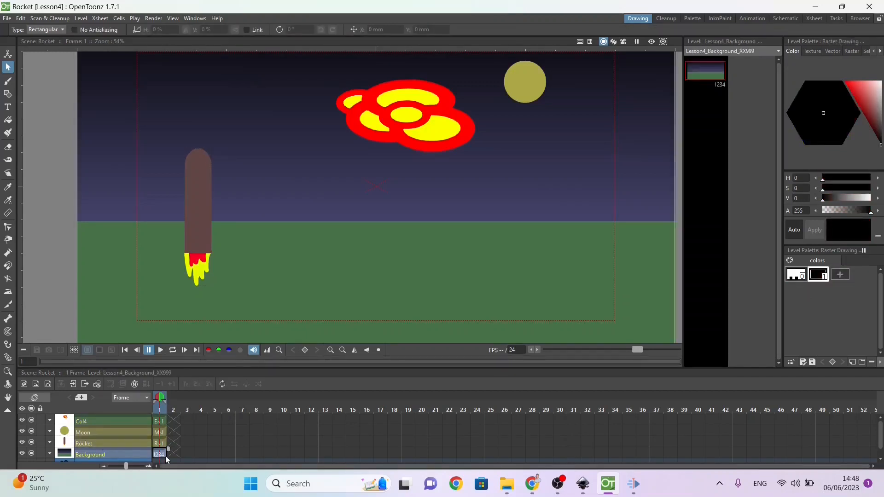
left_click_drag(169, 451, 715, 442)
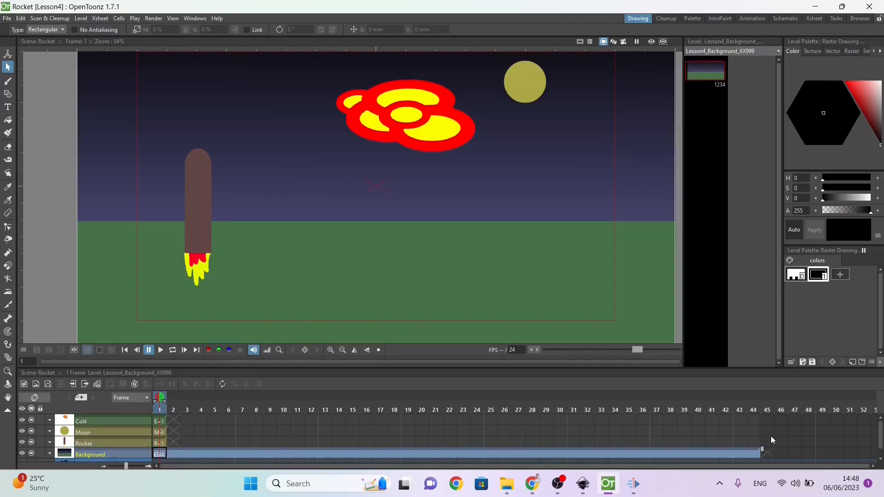
left_click_drag(818, 450, 818, 450)
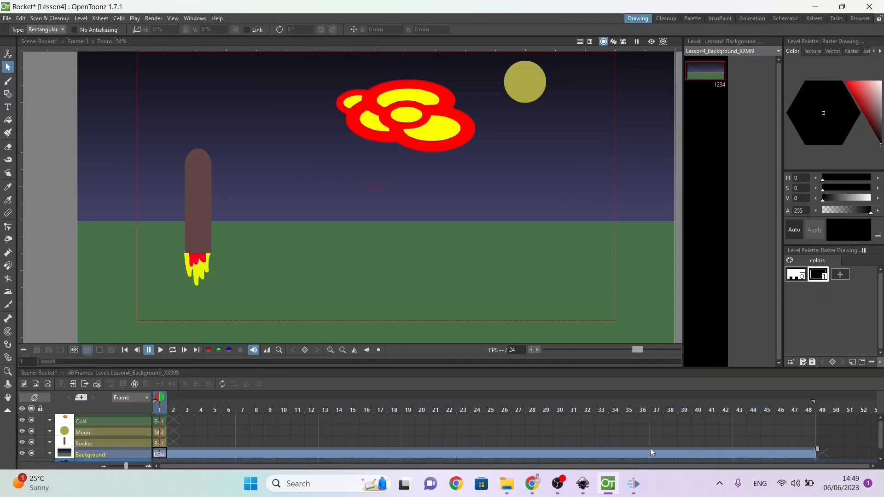
Step: Extend the Rocket level's exposure to frame 48, matching the Background
left_click(160, 443)
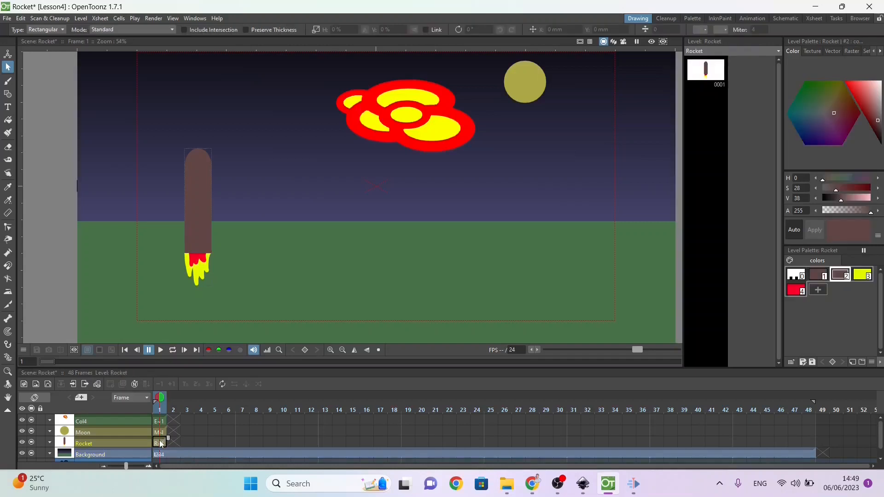
left_click_drag(169, 439, 817, 431)
scroll(880, 428, "up", 1)
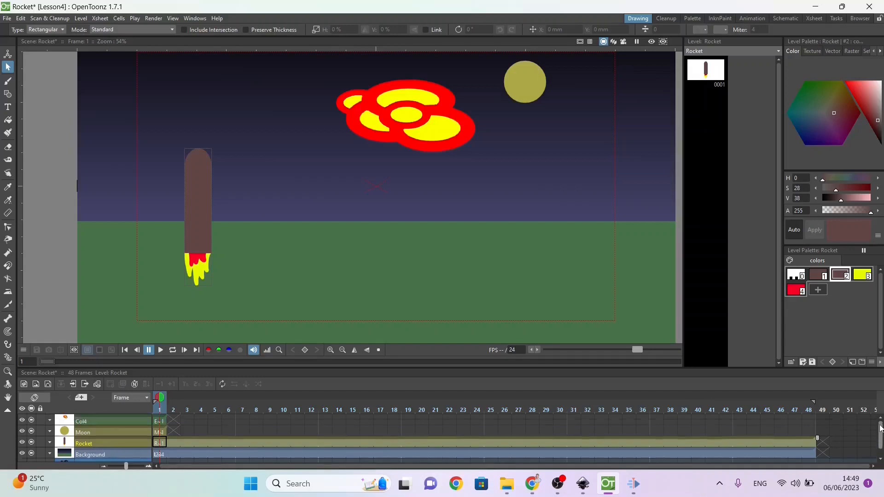
Step: Rename the Col4 column holding the explosion drawing as Explosion
double_click(91, 423)
type("Ex")
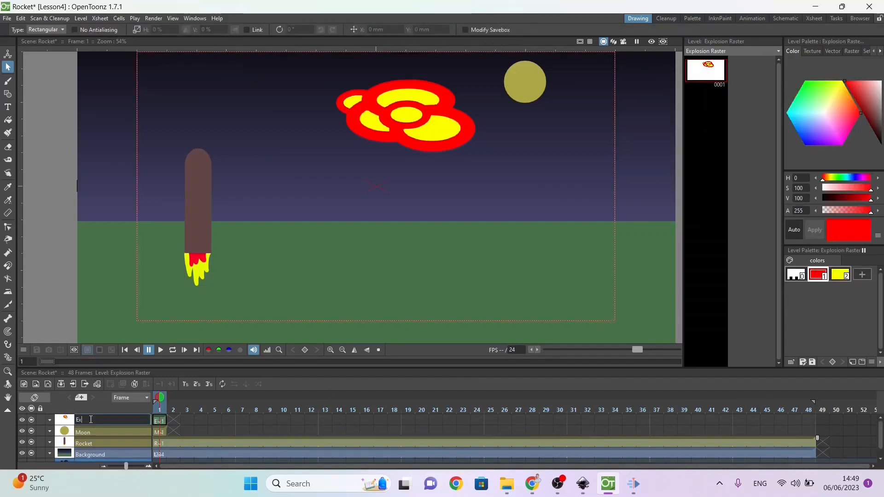
type("plosion")
key("Return")
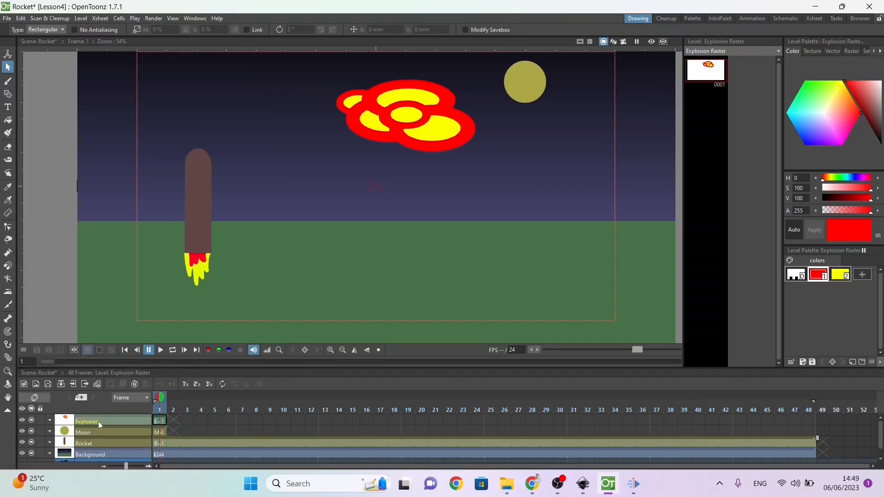
Step: Move the Explosion drawing's cell from frame 1 to frame 49 in the timeline
left_click(174, 419)
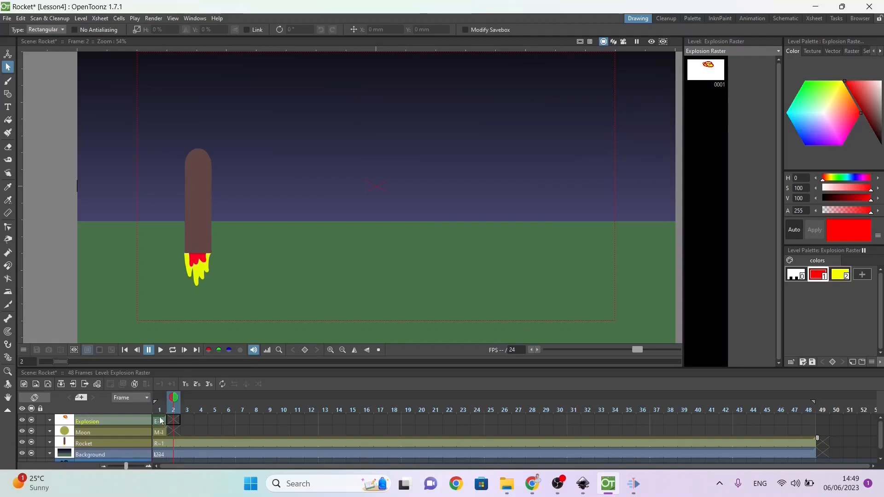
left_click(161, 419)
left_click_drag(161, 418, 603, 419)
left_click_drag(700, 401, 824, 416)
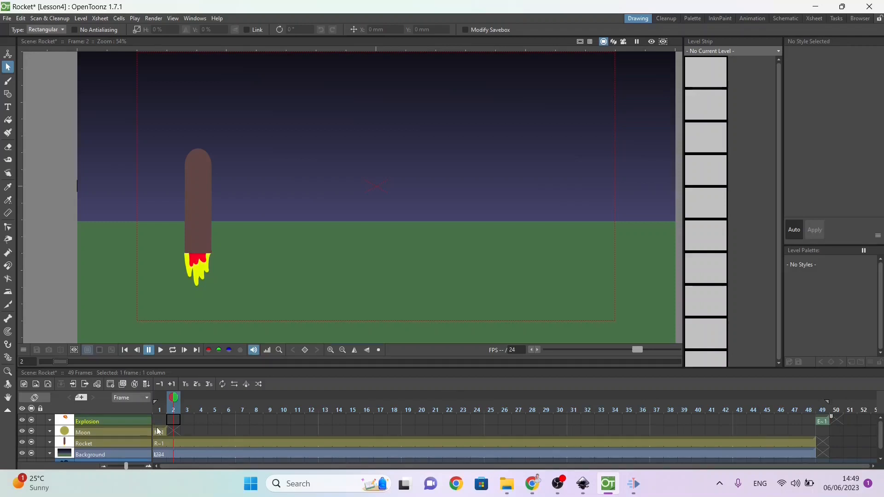
Step: Extend the Moon level's exposure from frame 1 to frame 48
left_click(158, 431)
left_click_drag(169, 431, 822, 416)
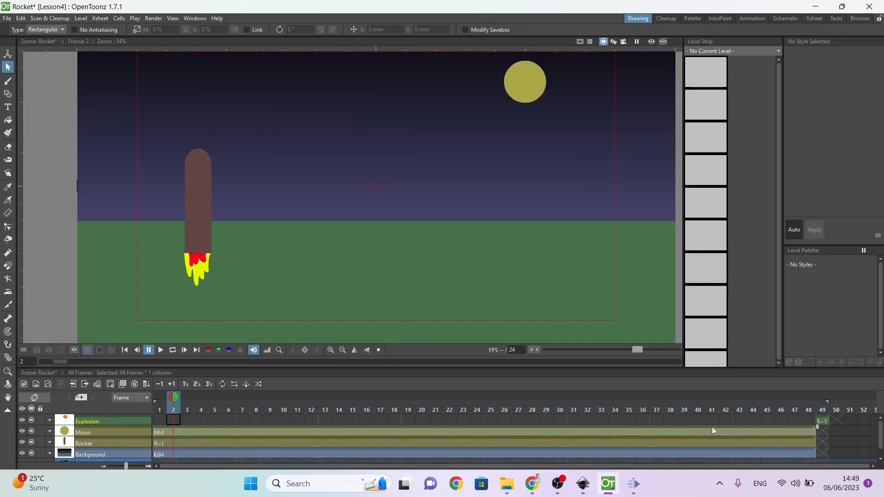
Step: Move the Rocket's centre point to the base of its body, about X -151 mm, Y -55 mm, and set a keyframe at frame 1
left_click(158, 444)
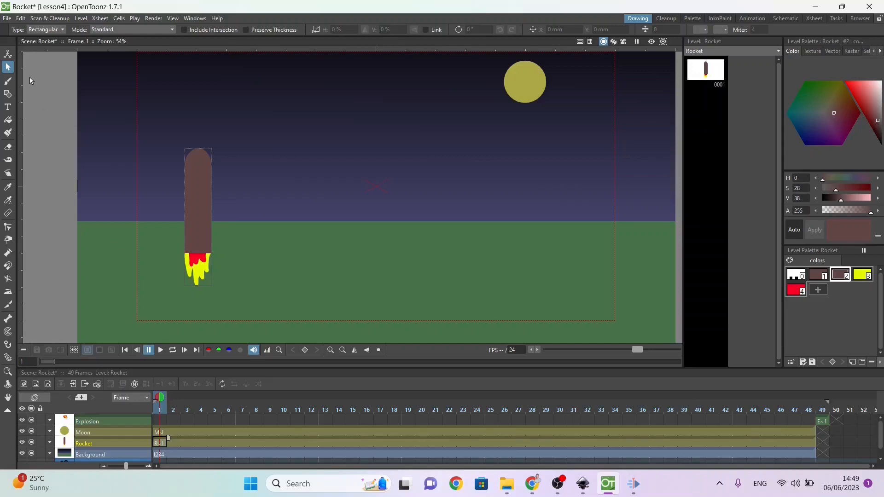
left_click(12, 58)
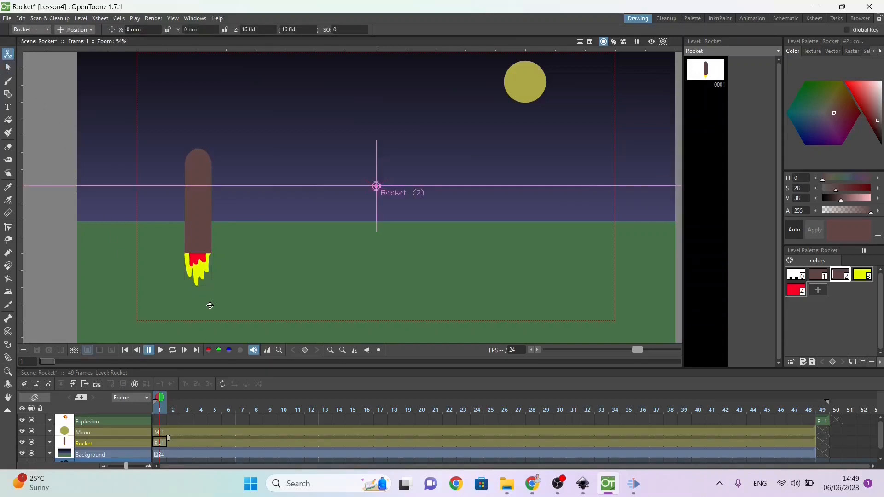
left_click(74, 29)
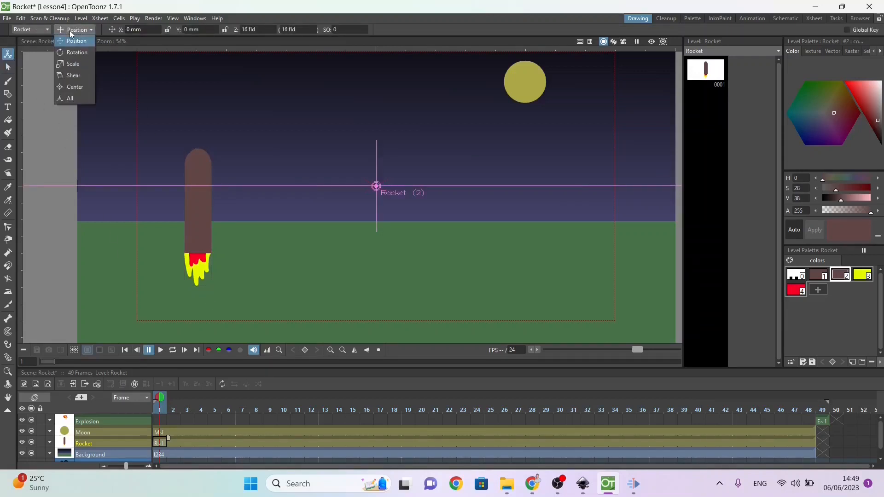
left_click(72, 86)
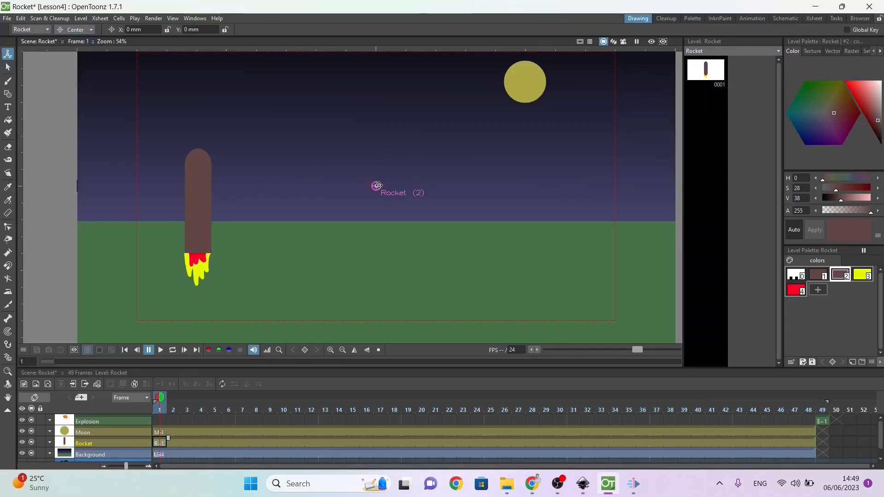
left_click_drag(376, 186, 200, 250)
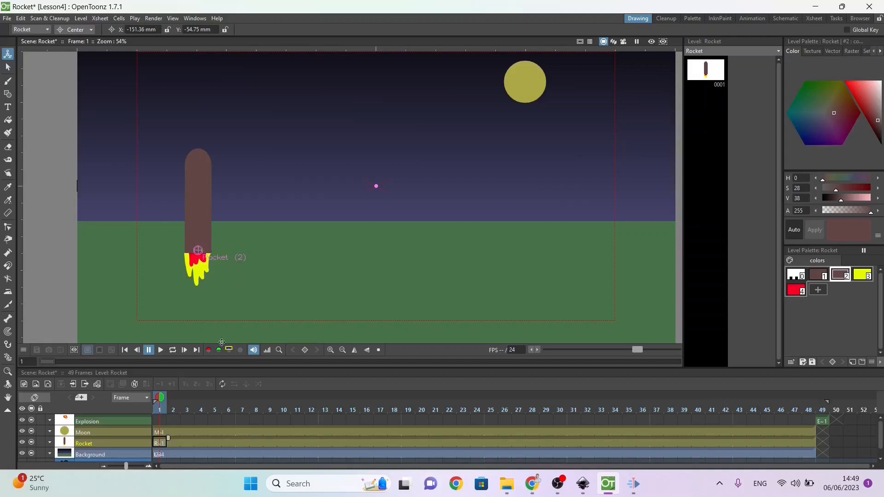
left_click(304, 351)
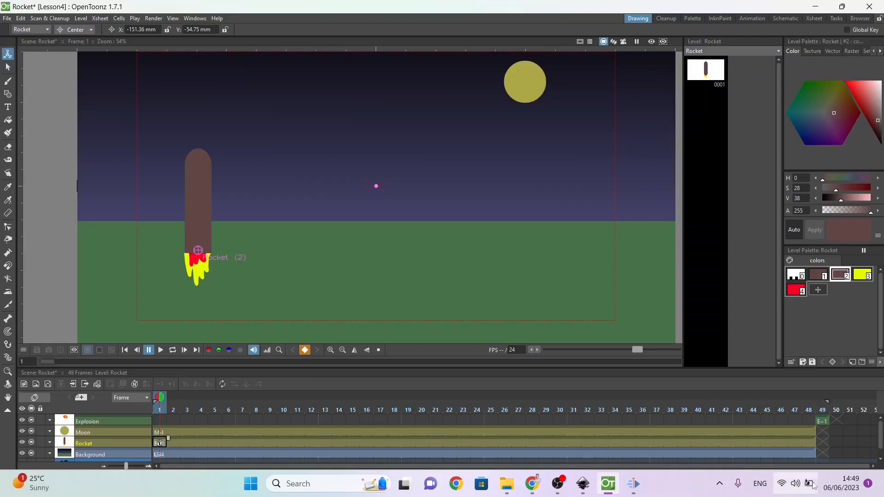
Step: At frame 48, move the Rocket up to the moon, to about X 271 mm, Y 142 mm
left_click(809, 441)
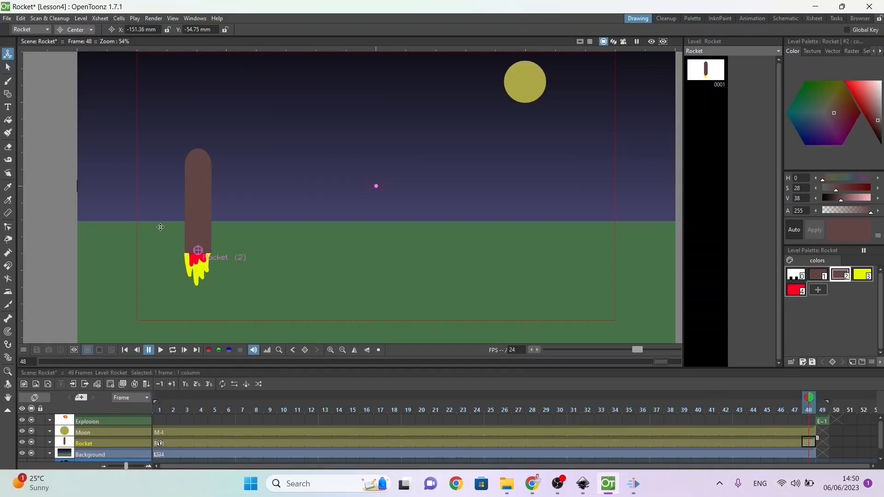
left_click(74, 30)
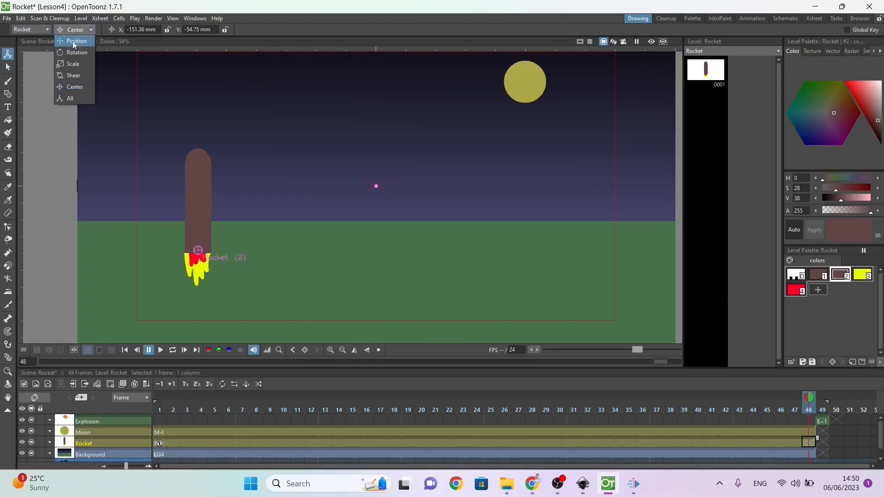
left_click(73, 42)
left_click_drag(189, 198, 508, 28)
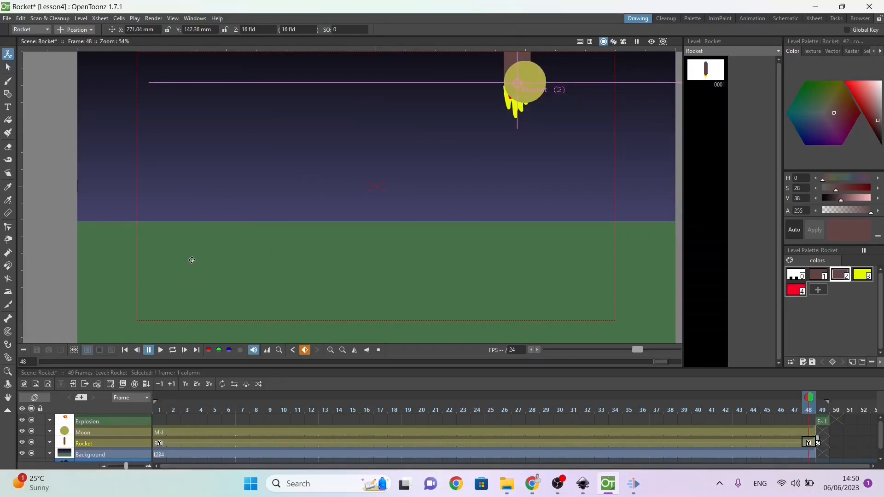
Step: Rotate the Rocket clockwise to about -90° at frame 48 so it points sideways
left_click(77, 31)
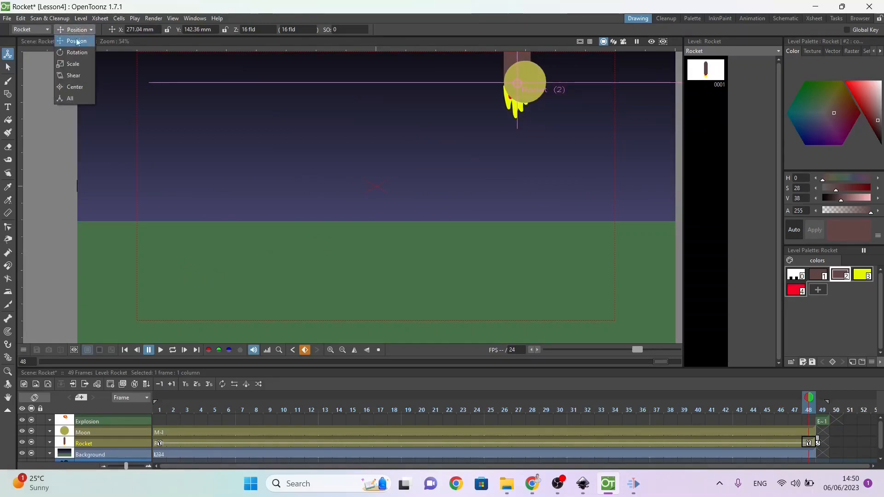
left_click(76, 52)
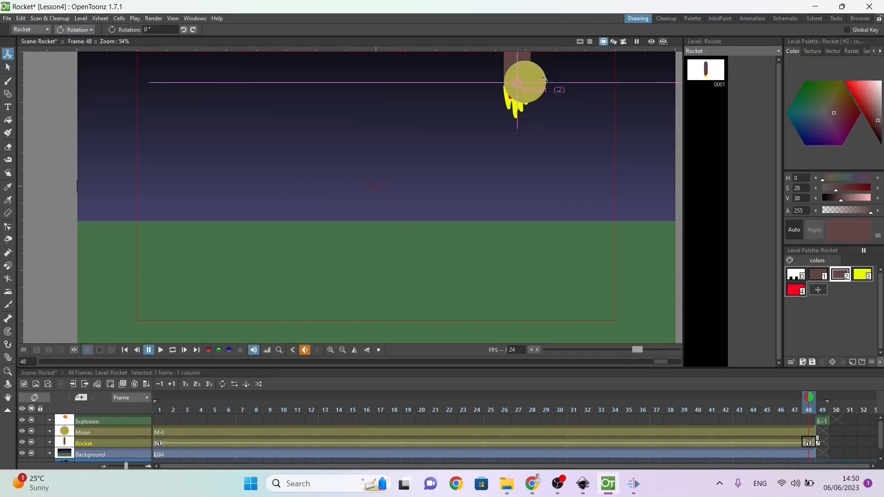
left_click_drag(544, 79, 528, 144)
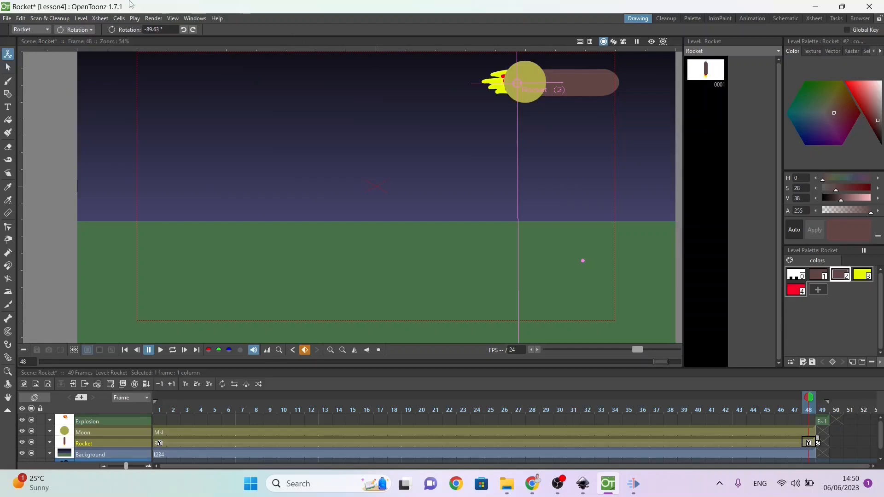
Step: Scale the Rocket down uniformly to about 30% at frame 48
left_click(74, 29)
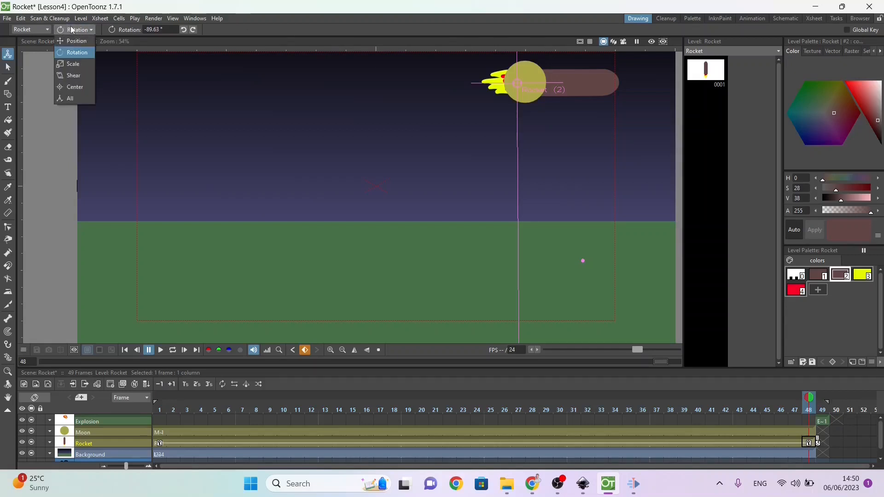
left_click(74, 63)
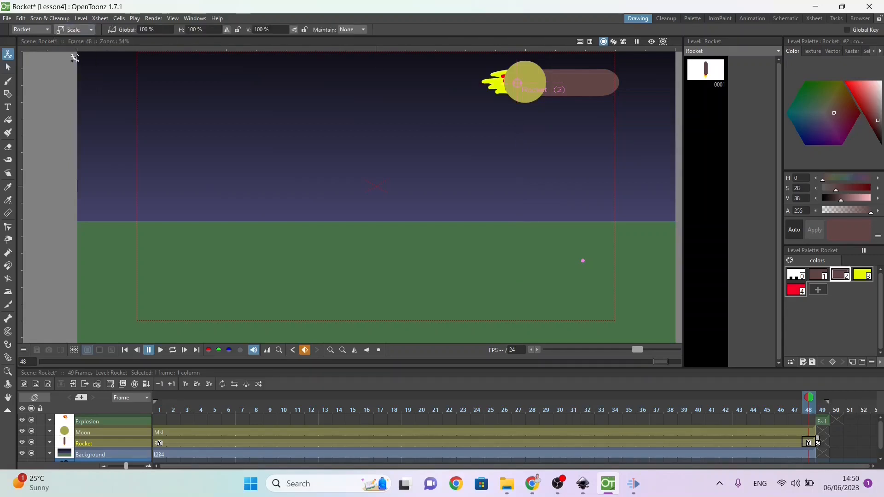
left_click_drag(609, 199, 487, 115)
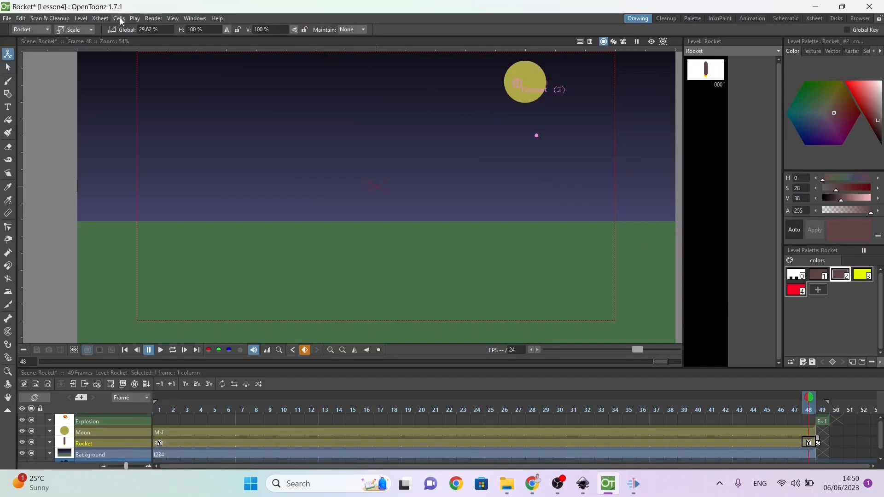
Step: Reposition the shrunken Rocket just short of the moon at frame 48, at about X 244 mm, Y 140 mm
left_click(92, 31)
left_click(88, 39)
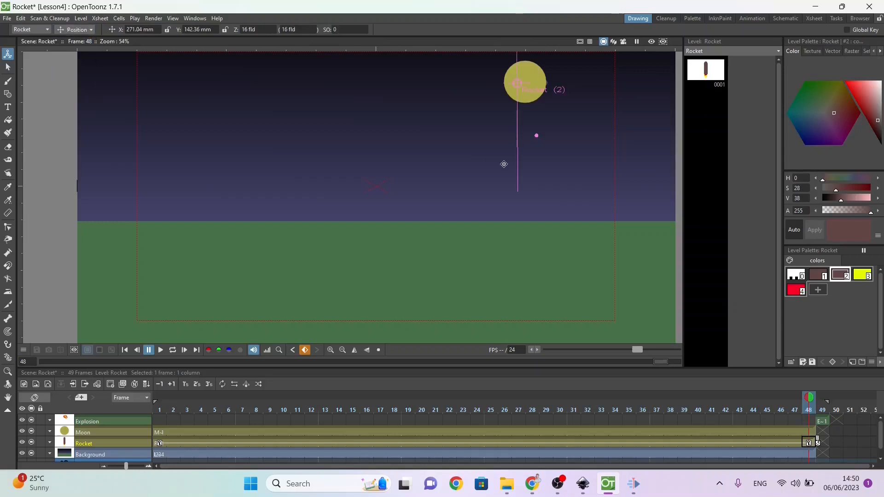
mouse_move(476, 156)
left_mouse_down()
mouse_move(438, 152)
mouse_move(482, 156)
mouse_move(468, 152)
mouse_move(470, 160)
left_mouse_up()
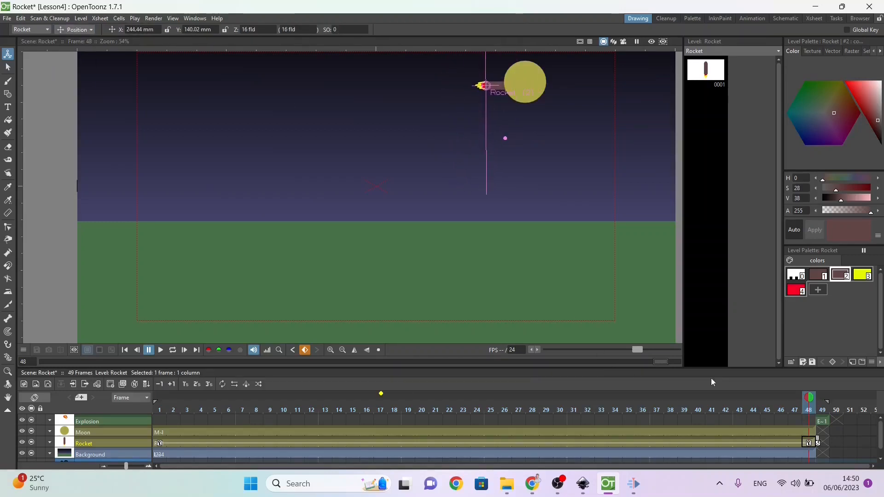
Step: Return to frame 1 and play the animation to review the Rocket's flight to the moon
mouse_move(804, 399)
left_mouse_down()
mouse_move(381, 400)
mouse_move(139, 419)
left_mouse_up()
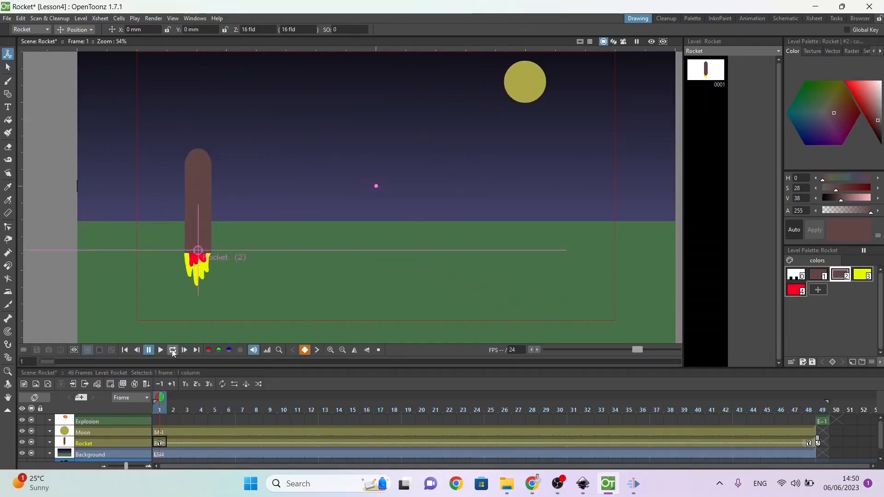
left_click(164, 350)
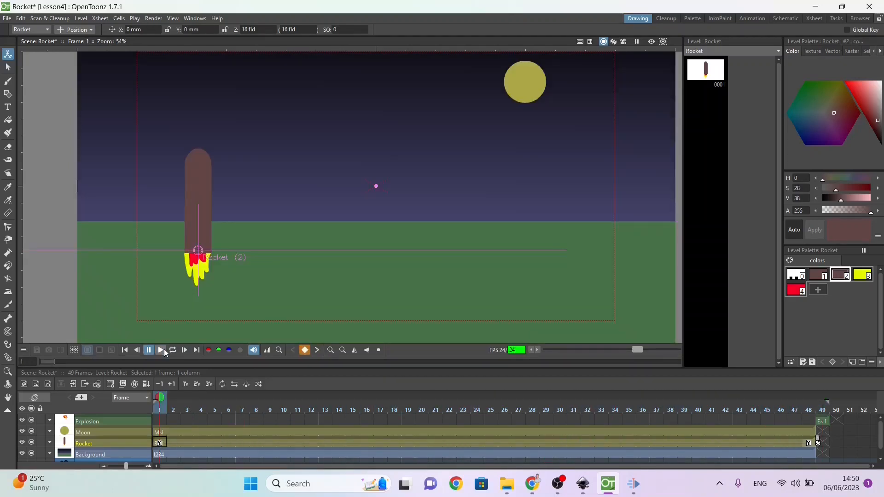
left_click(163, 349)
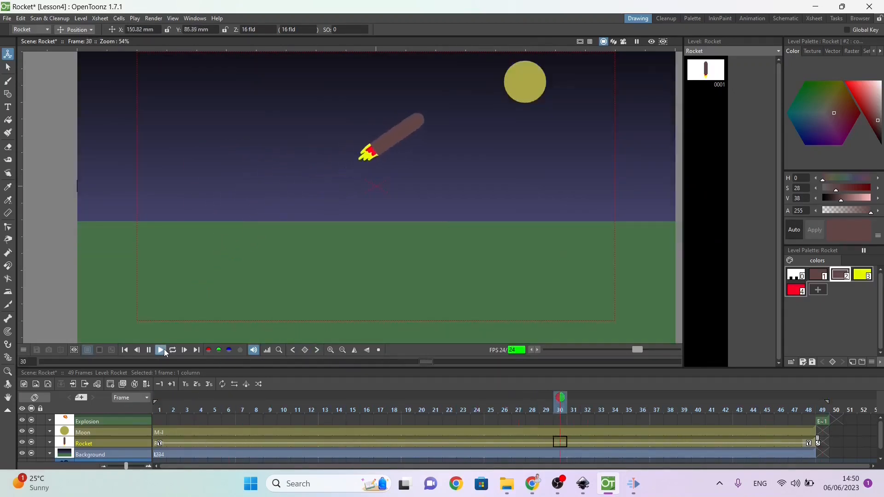
left_click(164, 349)
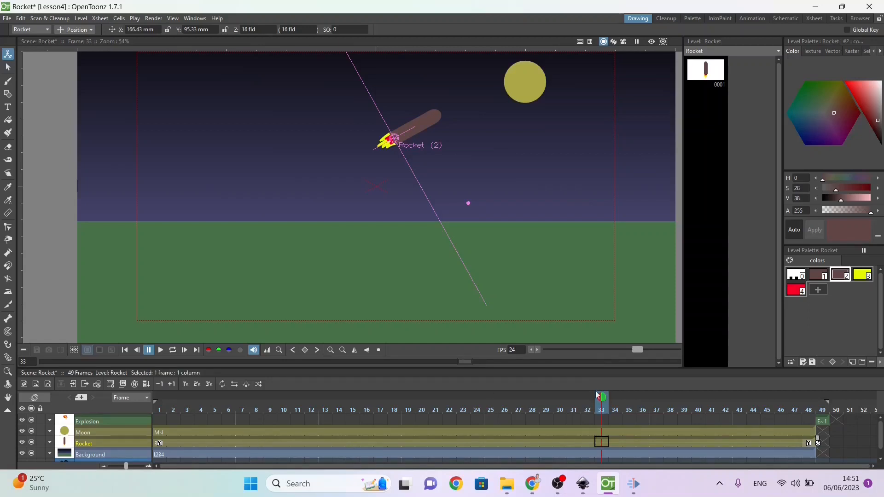
Step: At frame 6, show all of the Rocket's transform values and set its rotation to 0°
left_click_drag(606, 402, 233, 415)
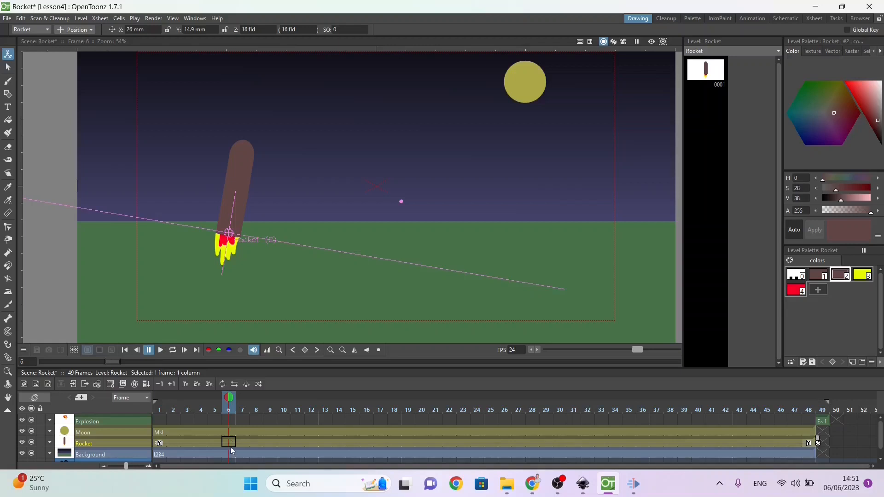
left_click(65, 31)
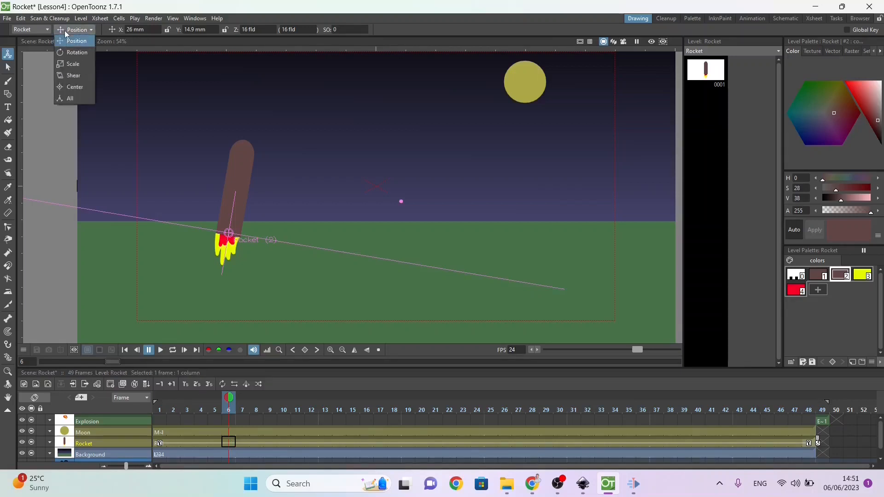
left_click(72, 99)
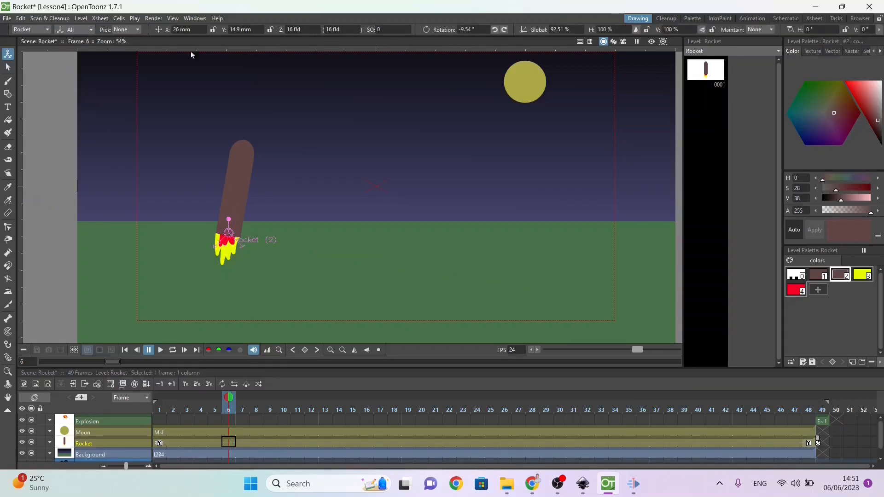
left_click(485, 29)
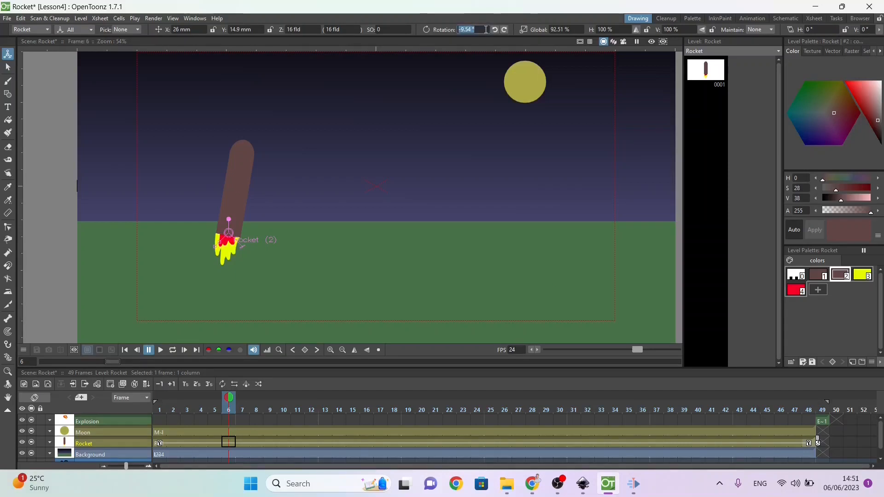
type("0")
key("Return")
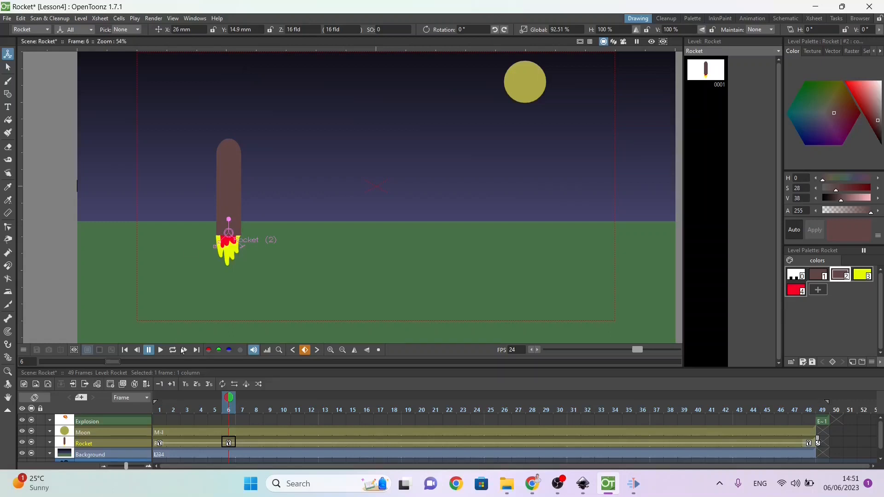
Step: Compare the Rocket at frames 1 and 6, and set its X position to 0 mm at frame 6
left_click_drag(229, 401, 157, 410)
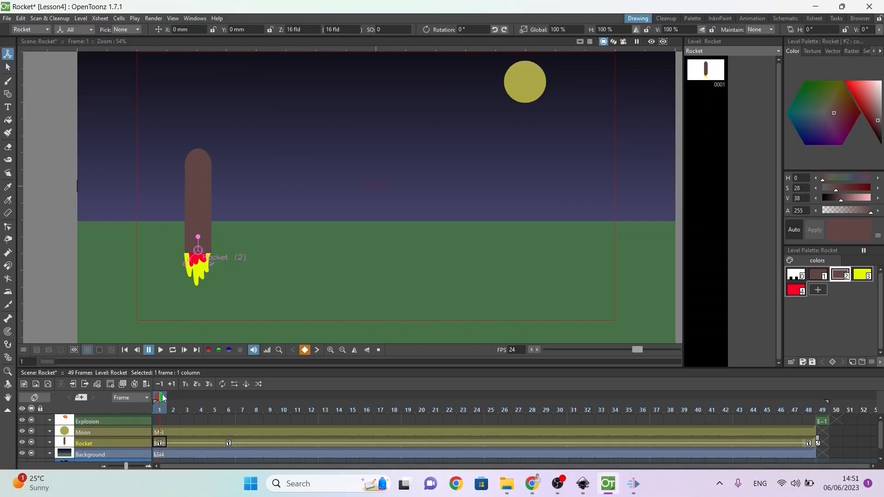
left_click_drag(161, 398, 229, 406)
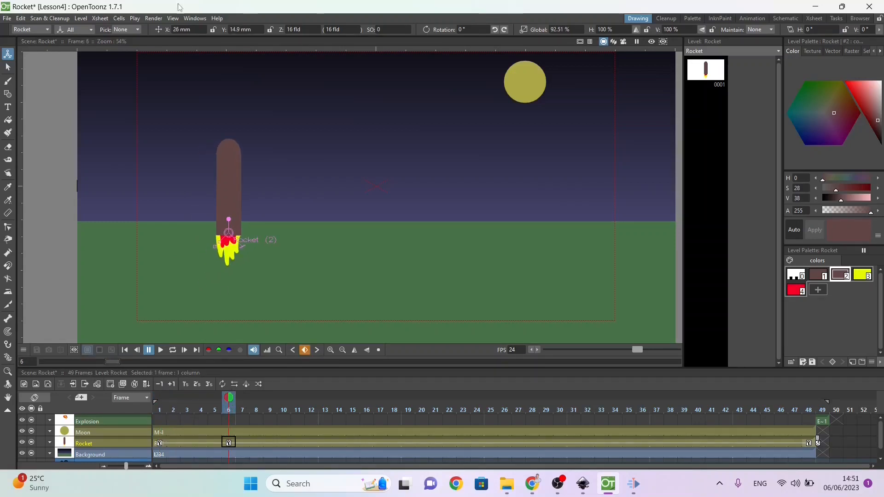
left_click(186, 30)
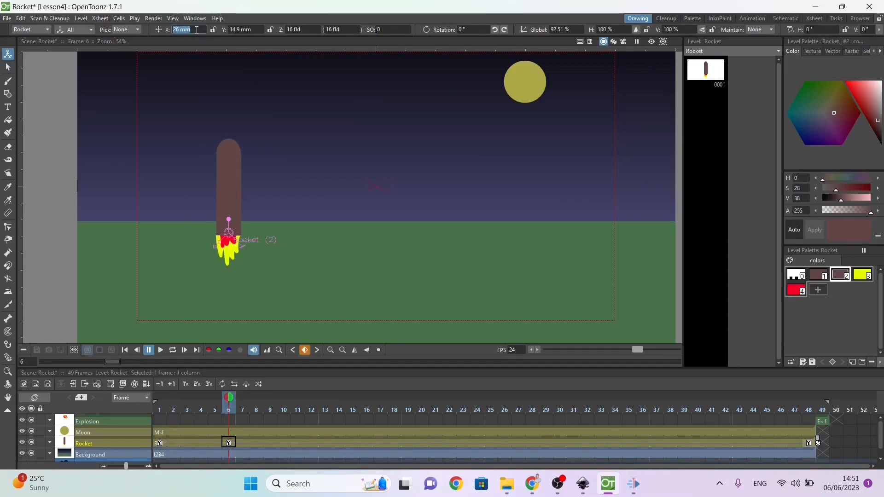
type("0")
key("Return")
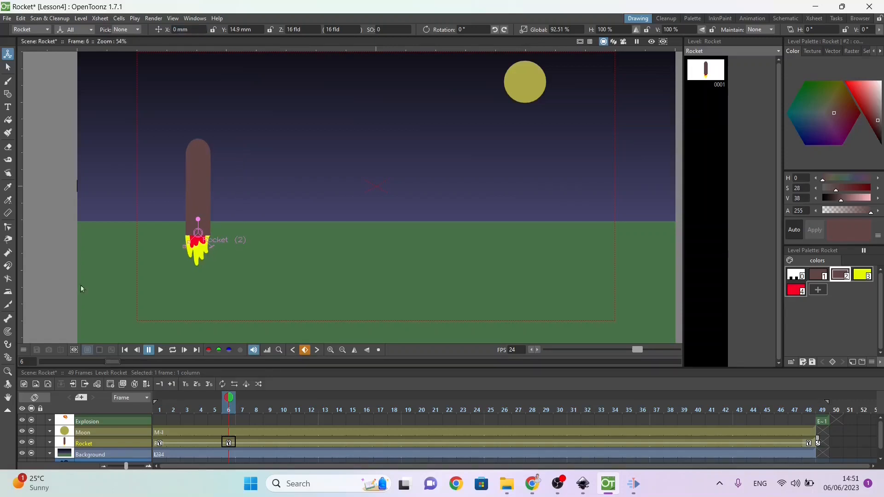
Step: Tilt the Rocket toward the moon, rotating it to about -56° at frame 11 and about -62° at frame 30
mouse_move(228, 400)
left_mouse_down()
mouse_move(149, 403)
mouse_move(340, 416)
mouse_move(456, 458)
mouse_move(853, 474)
mouse_move(378, 474)
mouse_move(232, 445)
left_mouse_up()
left_click_drag(242, 398, 297, 395)
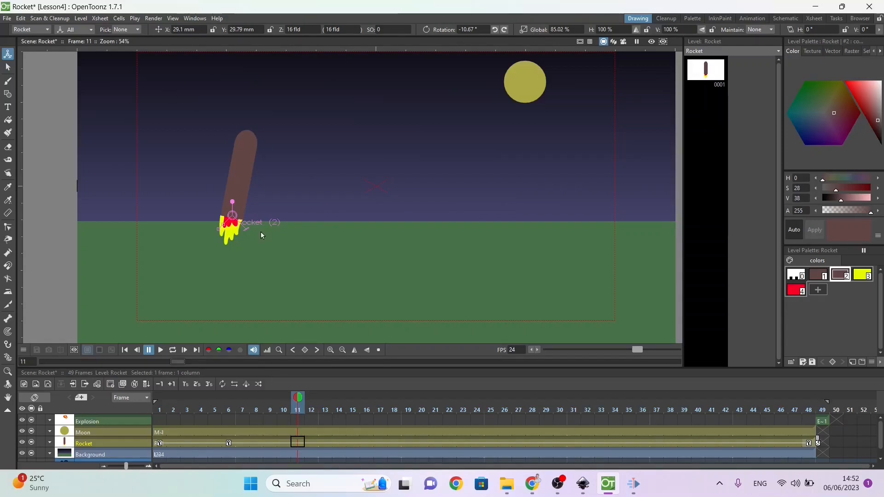
left_click_drag(234, 205, 250, 203)
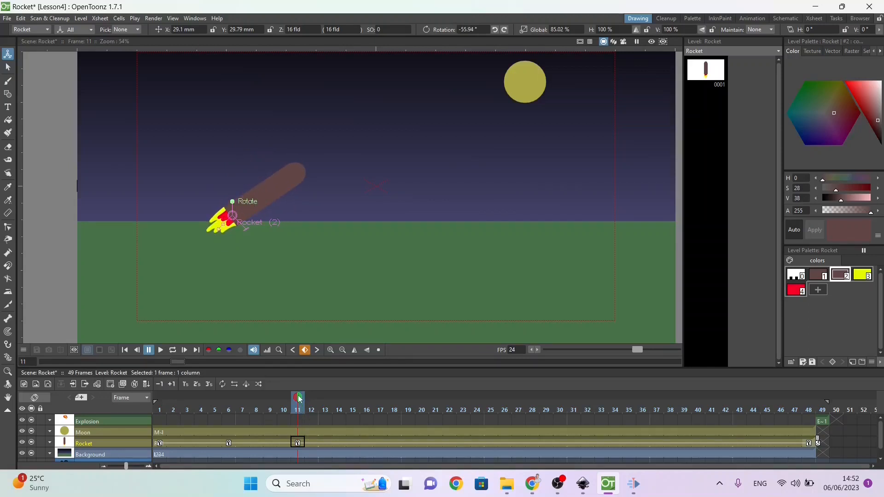
left_click_drag(289, 400, 559, 429)
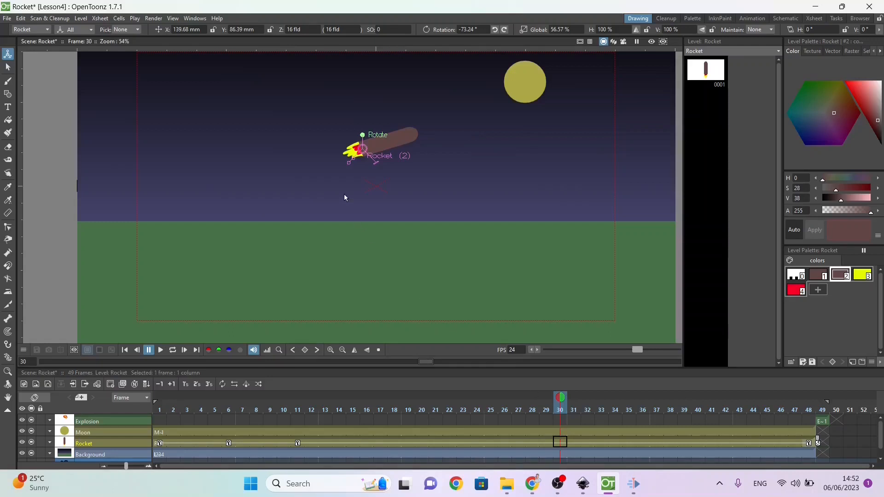
left_click_drag(362, 138, 360, 139)
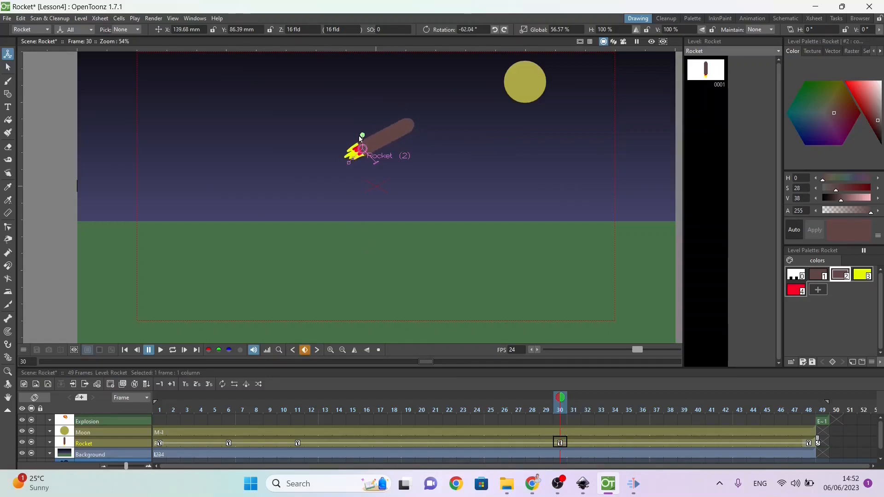
Step: Move the Rocket's frame 11 keyframe to frame 17 and return to frame 1
left_click(546, 403)
left_click_drag(495, 404, 297, 420)
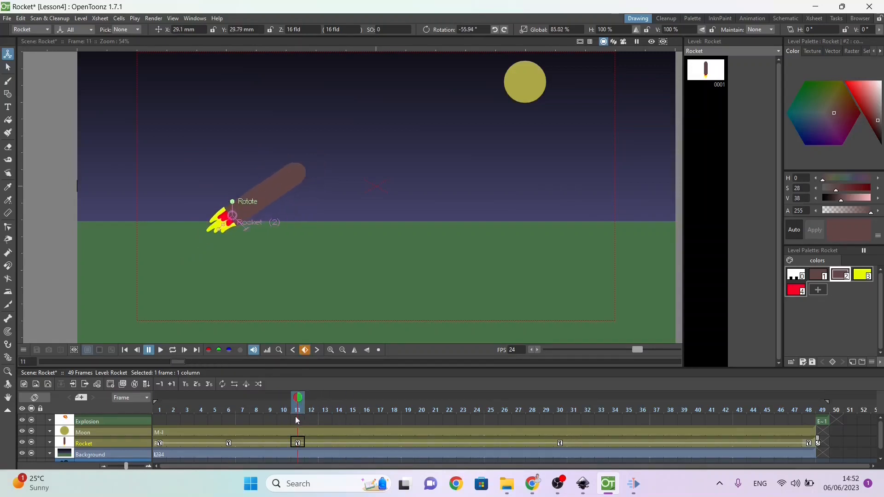
left_click(298, 444)
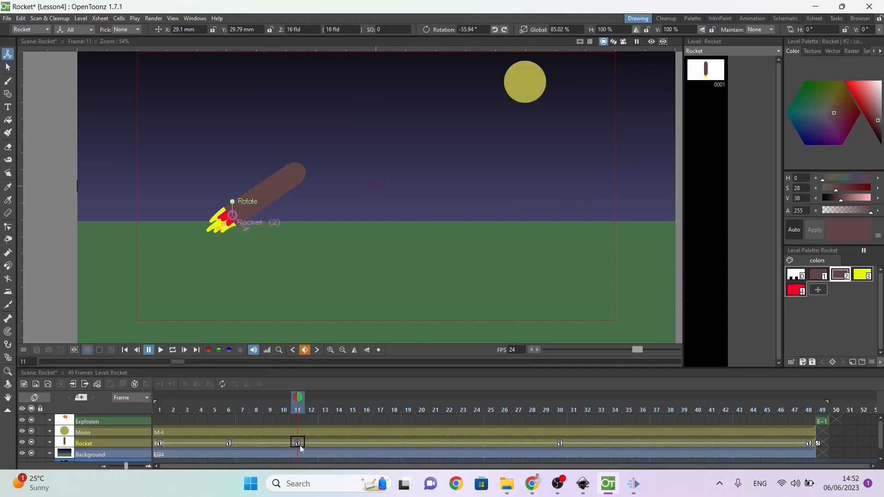
left_click_drag(297, 444, 380, 447)
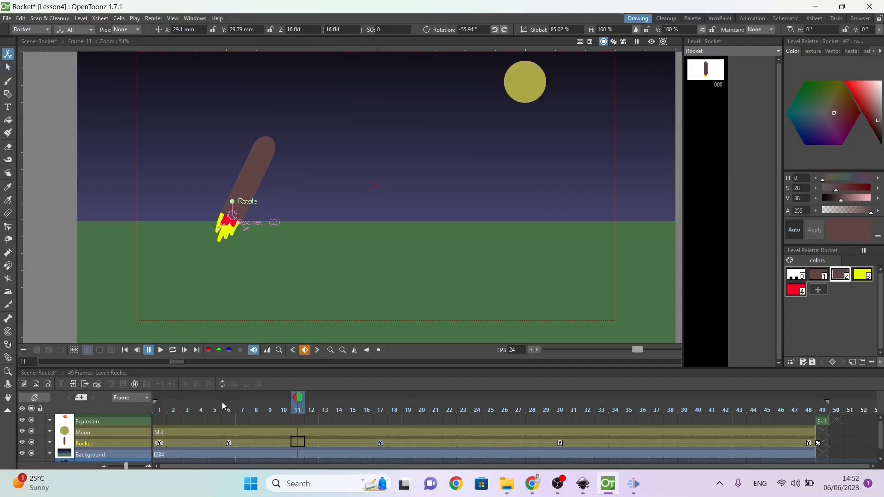
mouse_move(300, 398)
left_mouse_down()
mouse_move(174, 398)
mouse_move(380, 399)
mouse_move(572, 437)
mouse_move(811, 460)
mouse_move(592, 427)
mouse_move(197, 442)
mouse_move(134, 417)
left_mouse_up()
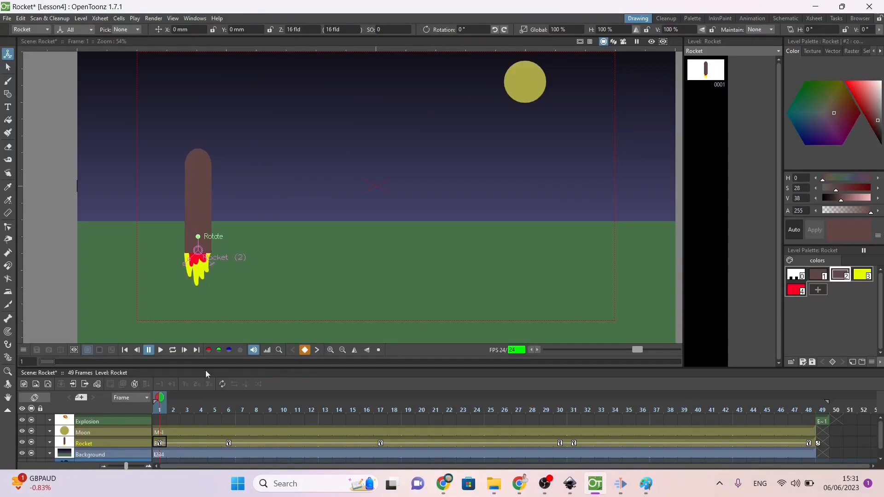
Step: Open the Function Editor and show only the Rocket's animation channels, starting from frame 1
left_click(194, 19)
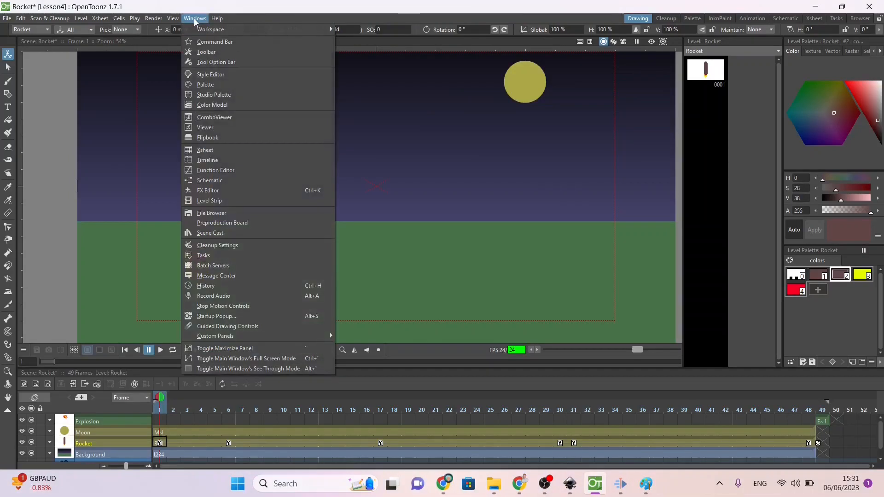
left_click(216, 169)
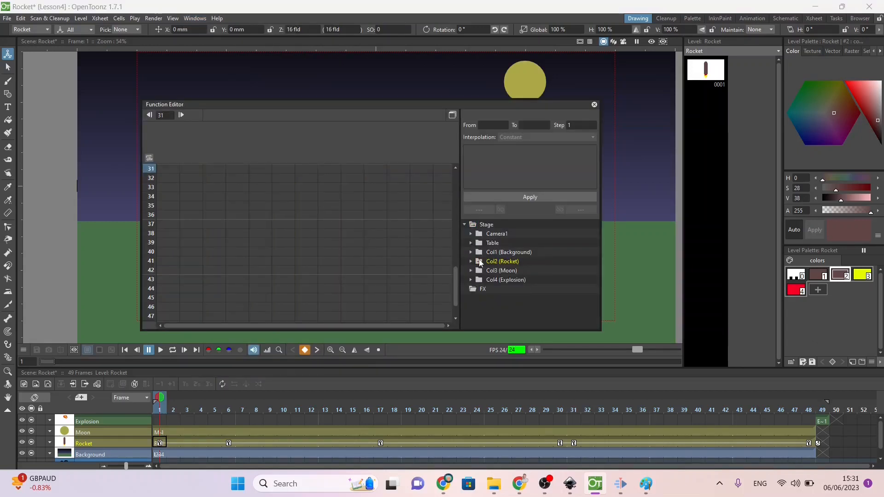
left_click(511, 252)
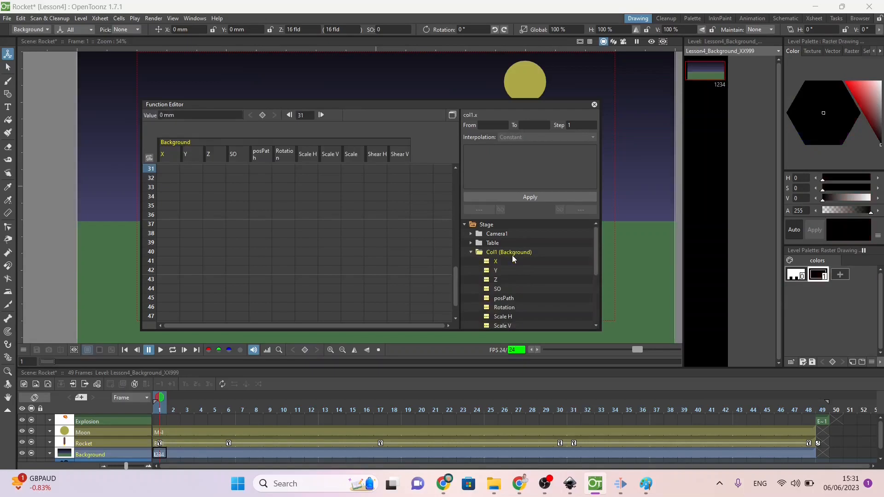
left_click(471, 250)
left_click(489, 280)
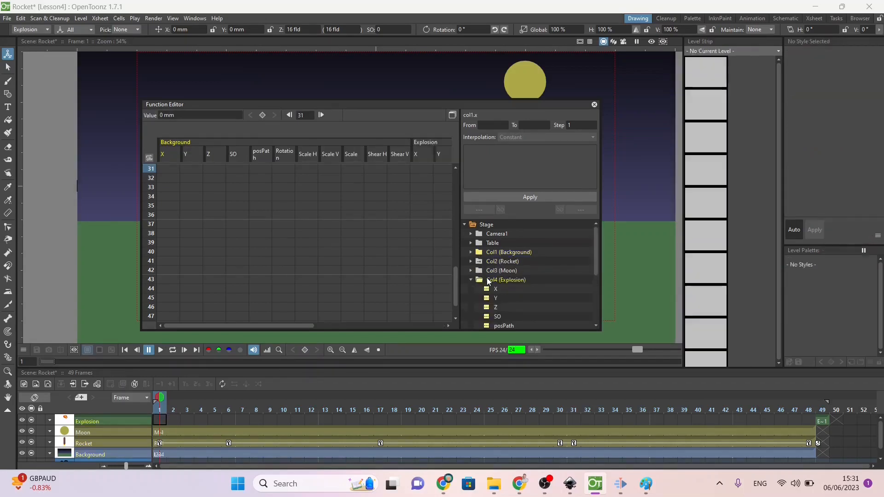
left_click(489, 261)
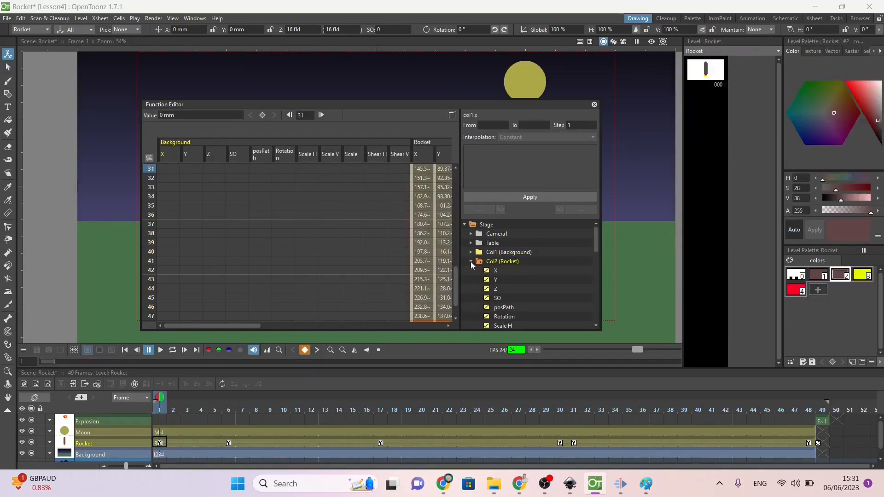
left_click(479, 253)
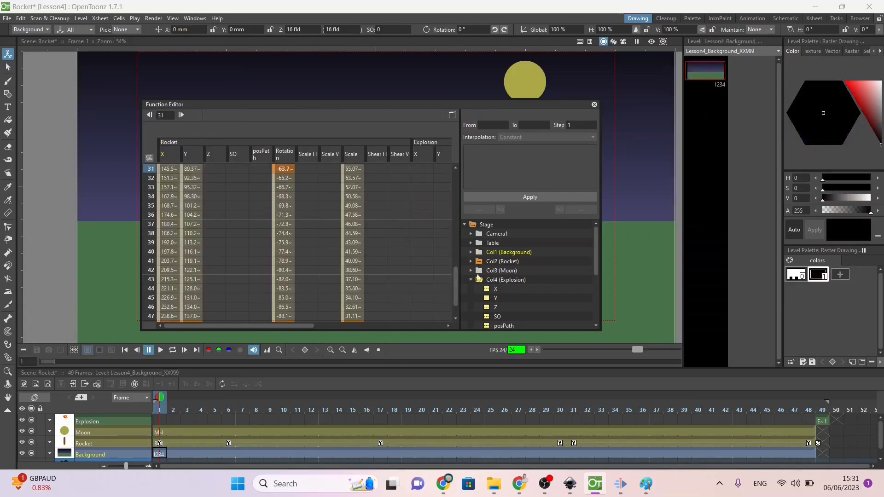
left_click(477, 280)
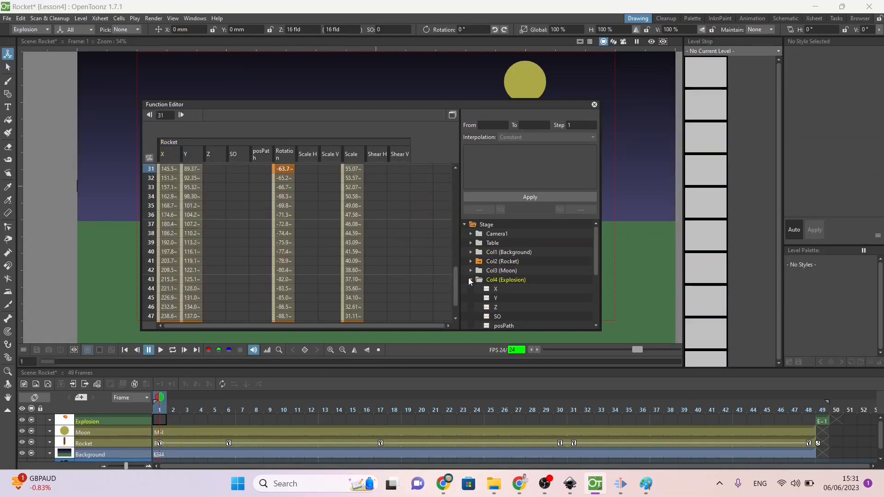
left_click(469, 278)
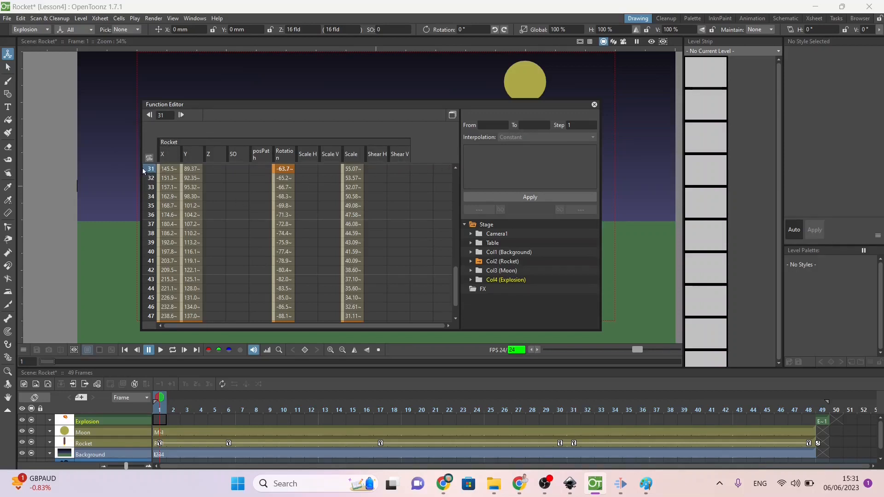
left_click(170, 150)
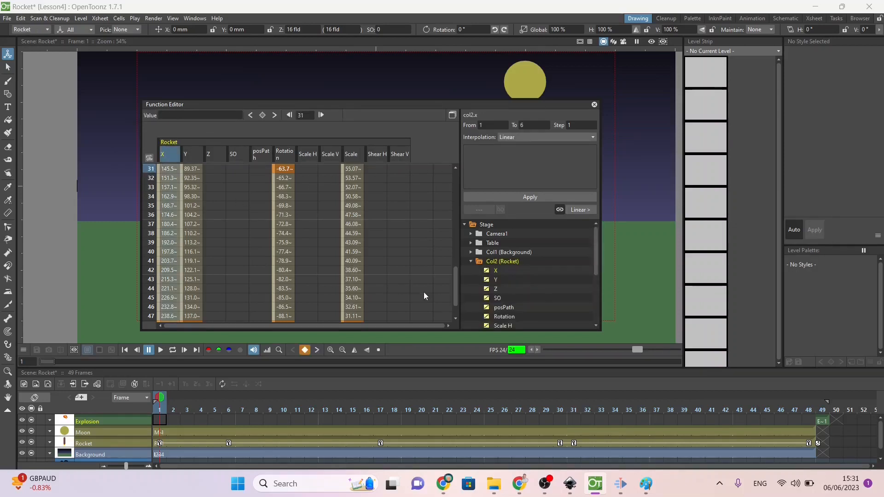
left_click_drag(454, 297, 405, 136)
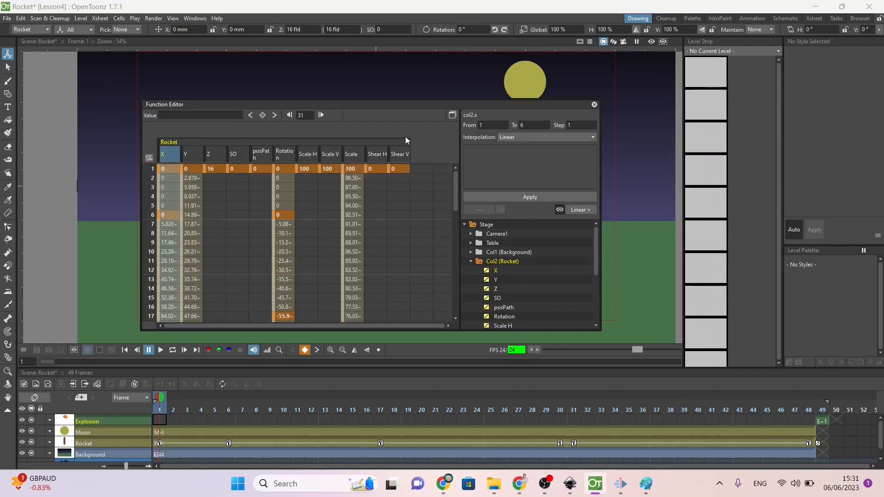
Step: Set the Rocket's X position to 10 mm at frame 3 in the Function Editor and check the shift in the scene
left_click(165, 173)
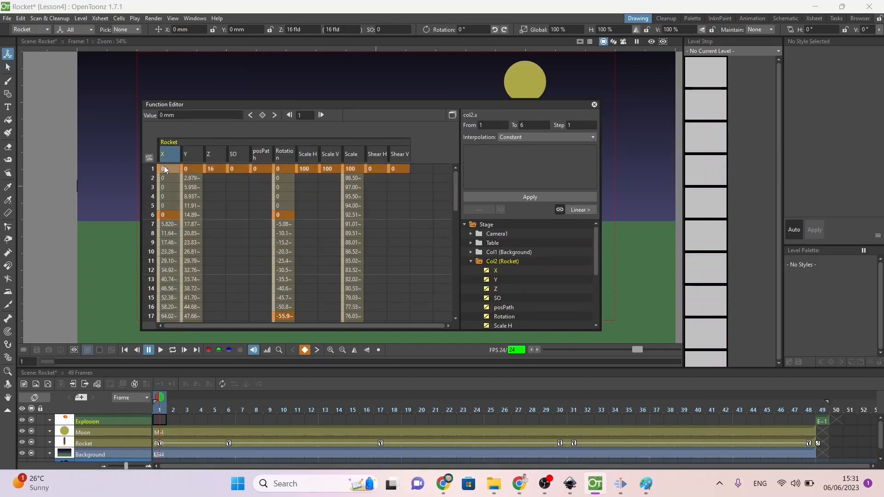
left_click(168, 216)
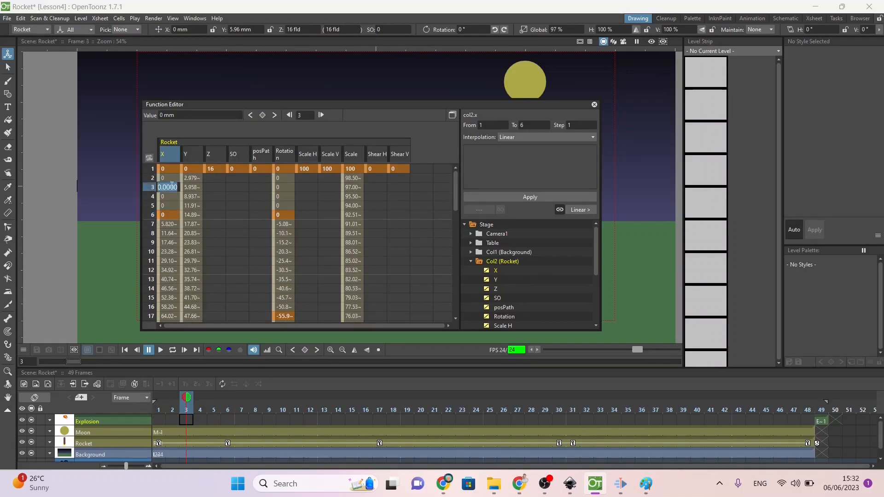
type("10")
key("Return")
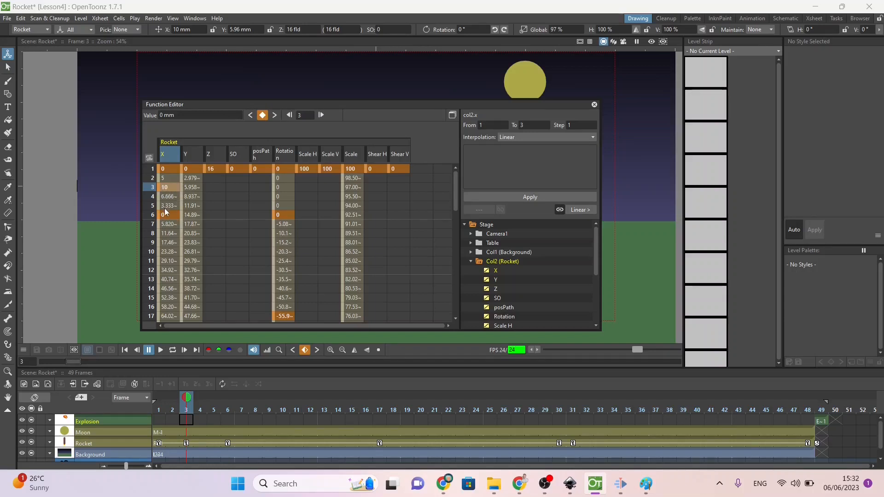
left_click(166, 199)
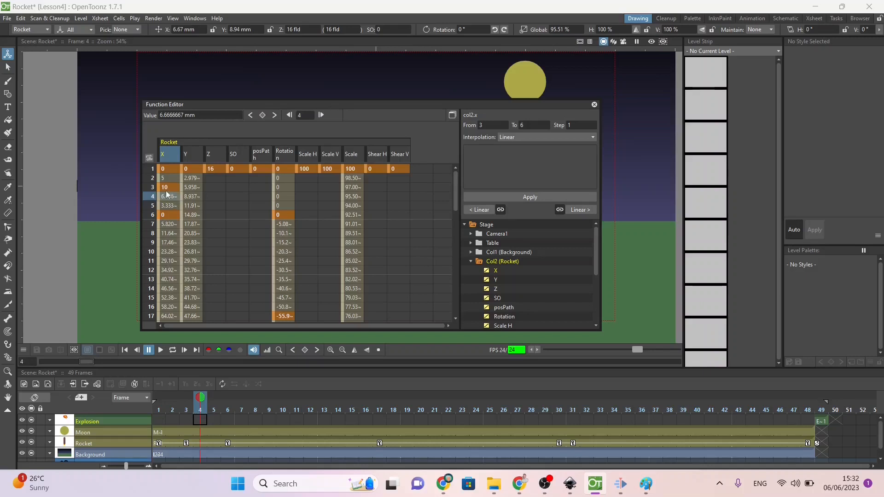
left_click(169, 188)
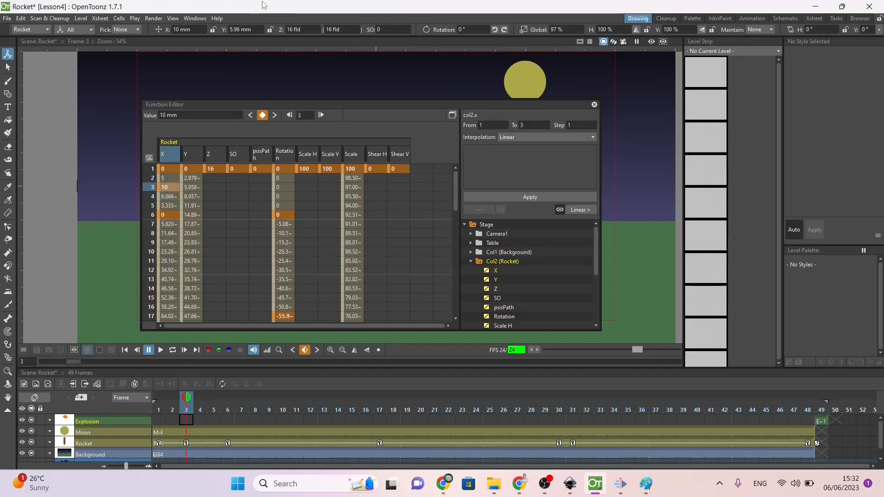
left_click(595, 104)
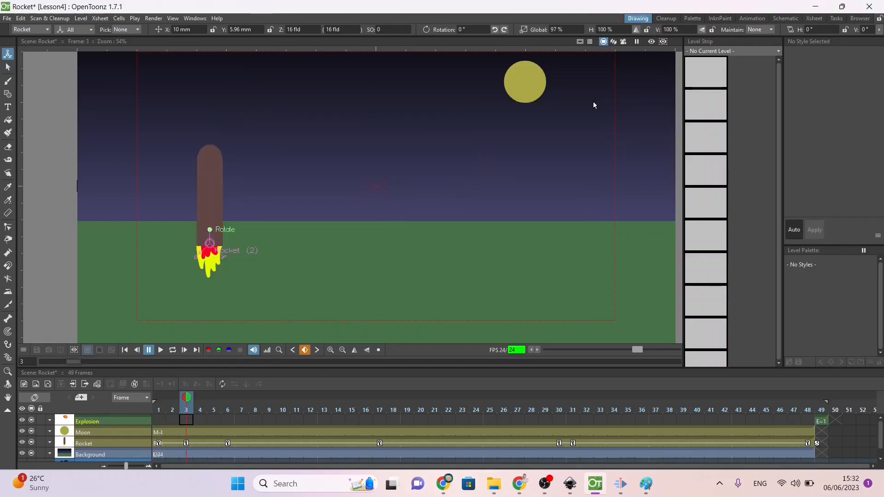
left_click_drag(189, 400, 159, 408)
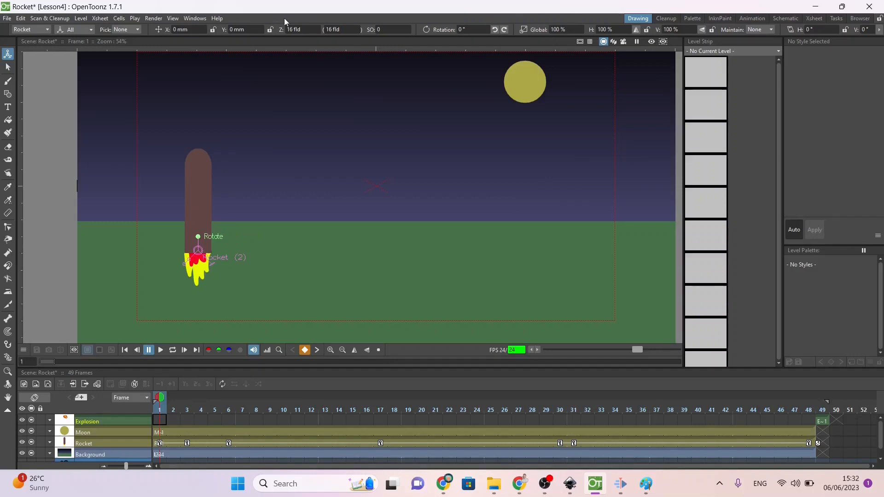
Step: Reopen the Function Editor and delete the Rocket's X keyframe at frame 3
left_click(194, 19)
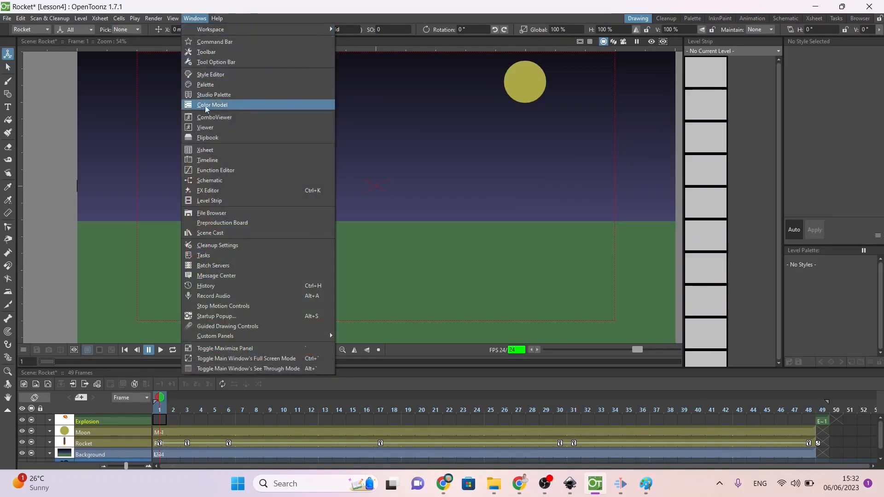
left_click(207, 171)
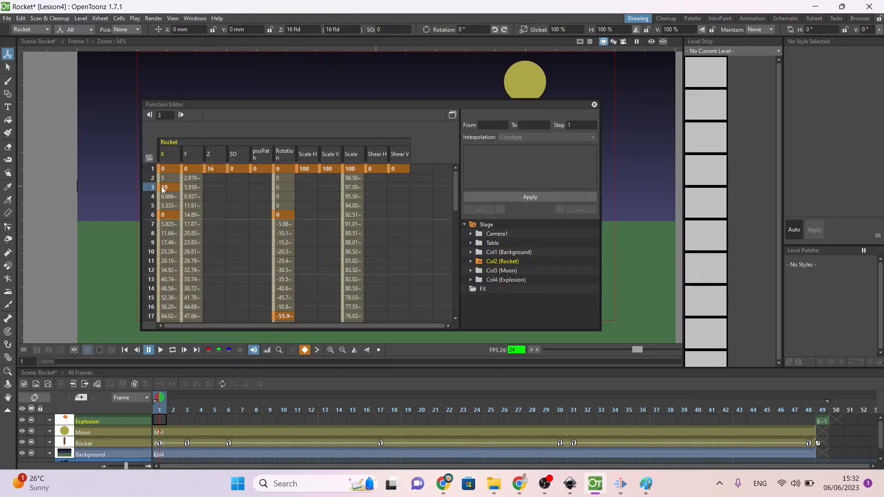
left_click(164, 189)
key("Delete")
left_click(167, 190)
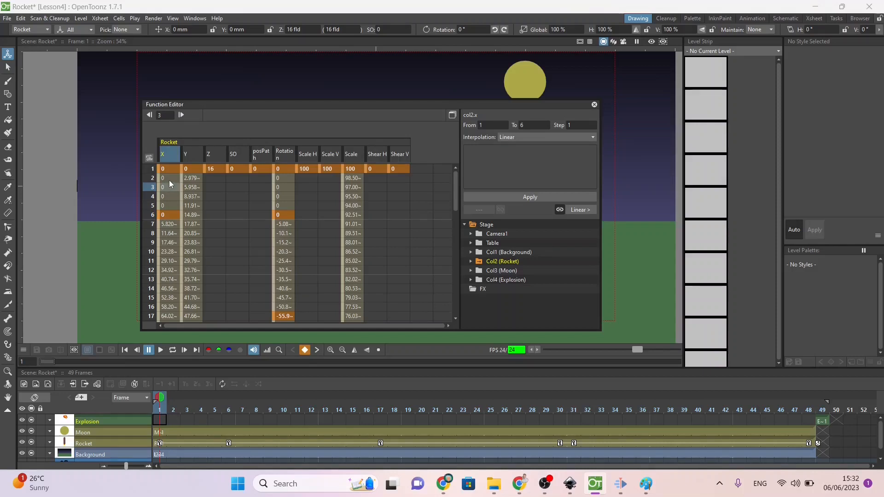
Step: Examine the Rocket's Rotation, Y, Z, Scale, Shear H and Shear V channels in the Function Editor
left_click(290, 157)
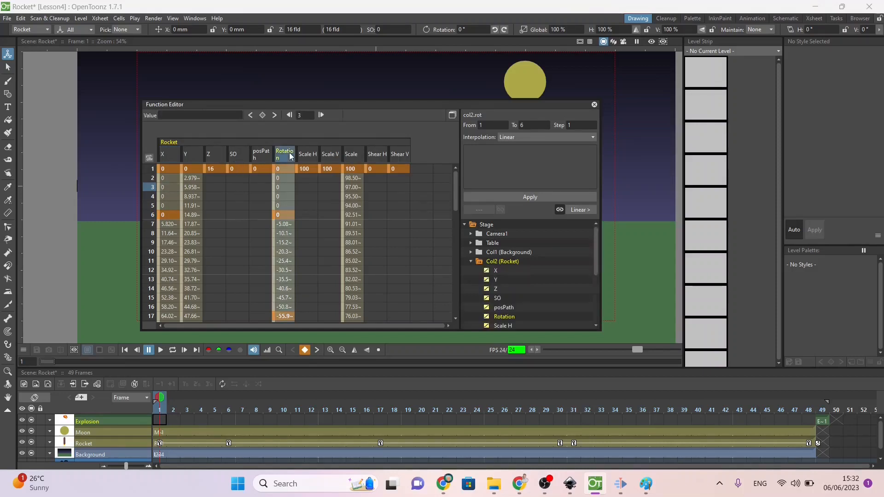
left_click(190, 150)
left_click(218, 157)
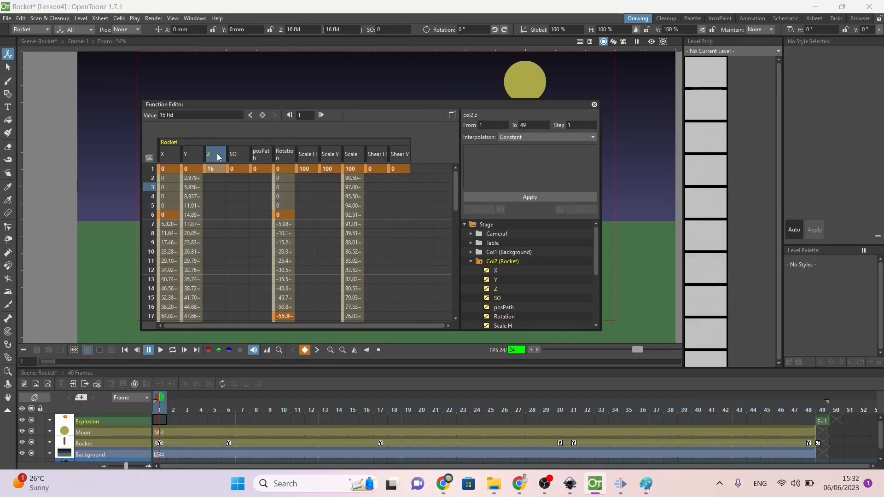
left_click(356, 156)
left_click(372, 157)
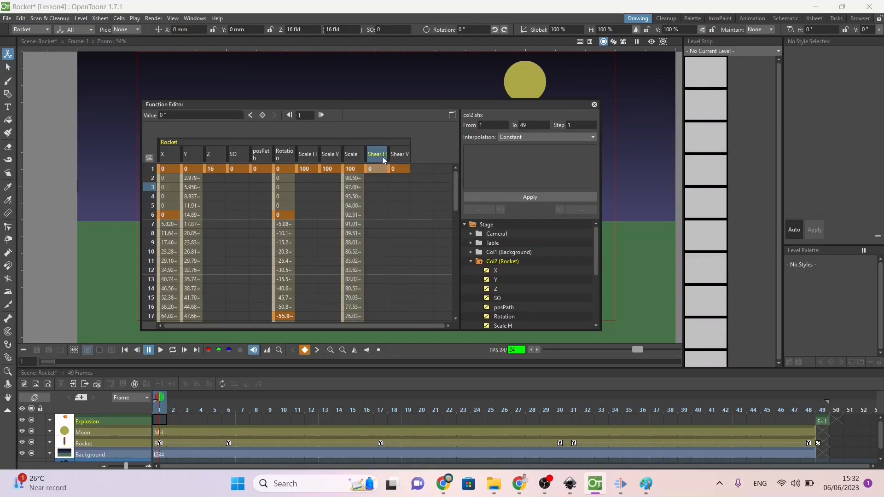
left_click(404, 158)
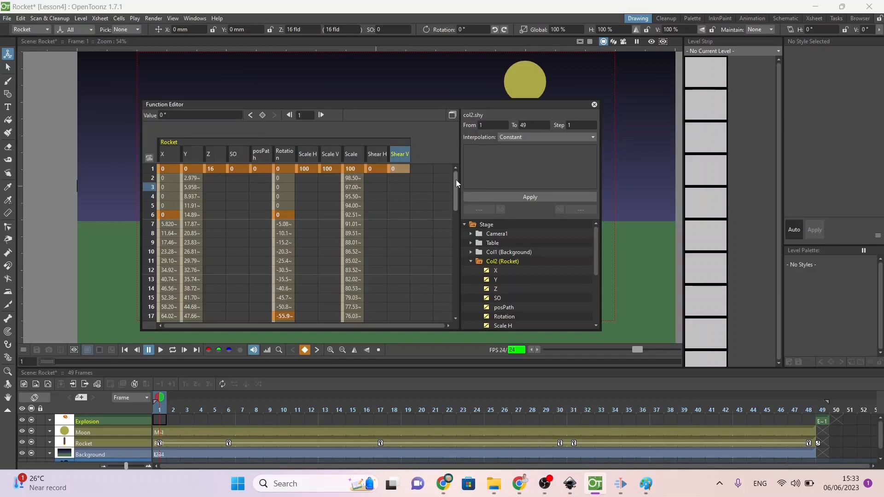
Step: Open the Rocket's function curves and raise the Rotation segment between frames 31 and 48 slightly
left_click(452, 115)
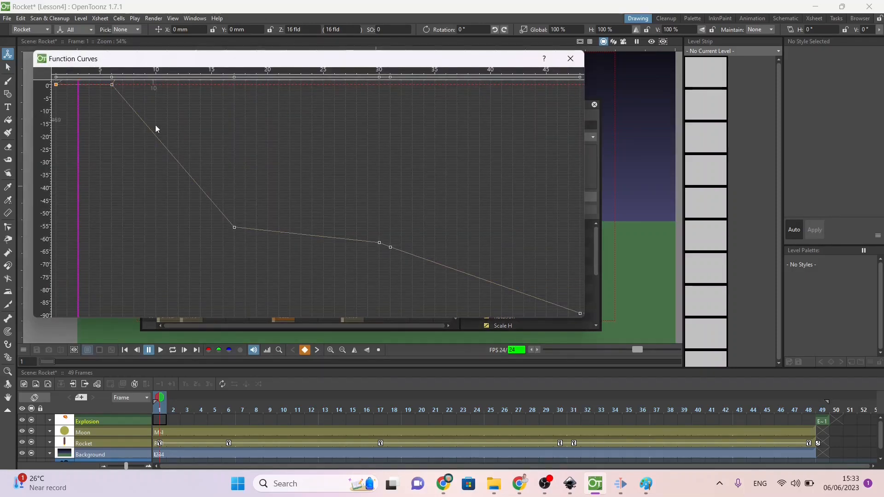
left_click(199, 194)
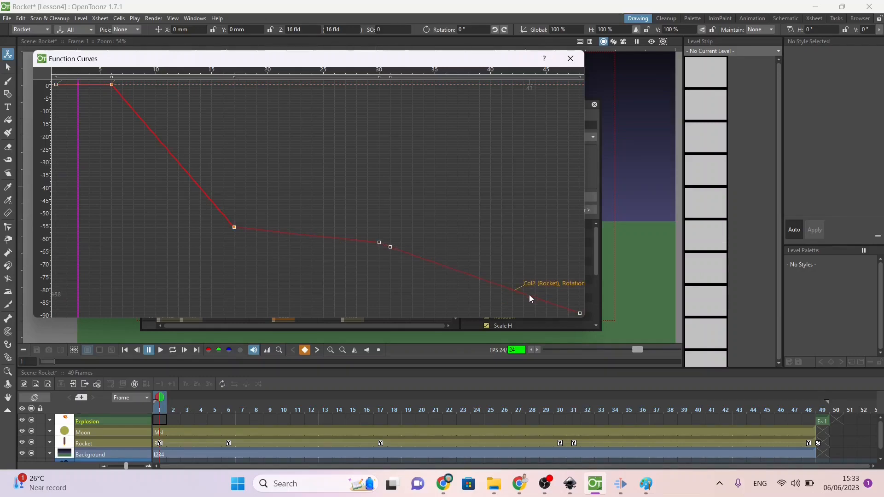
left_click_drag(529, 295, 535, 253)
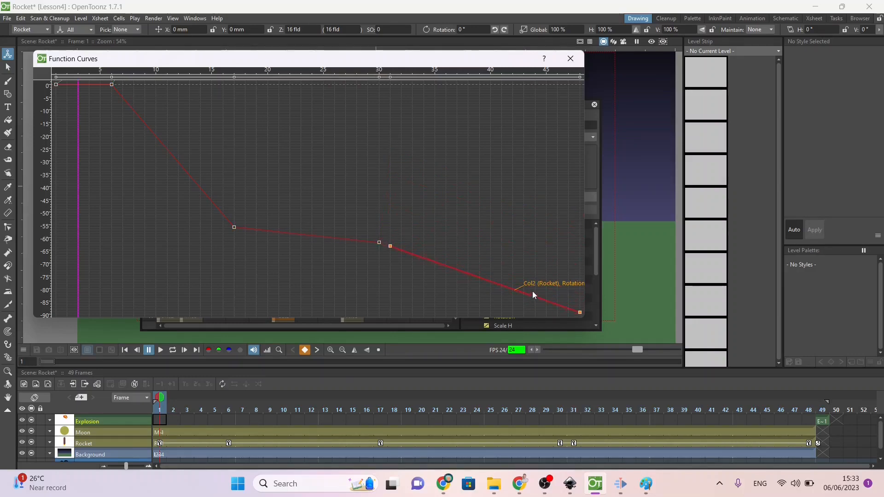
mouse_move(532, 291)
left_mouse_down()
mouse_move(532, 282)
mouse_move(533, 291)
left_mouse_up()
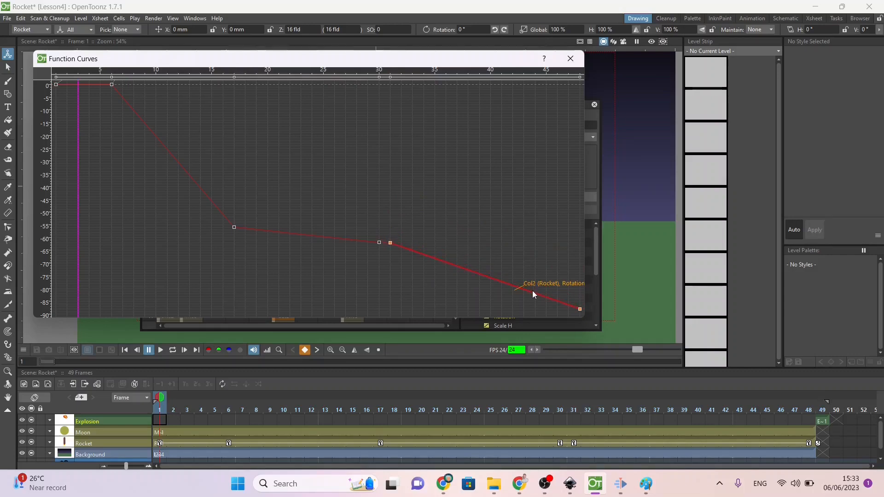
right_click(402, 175)
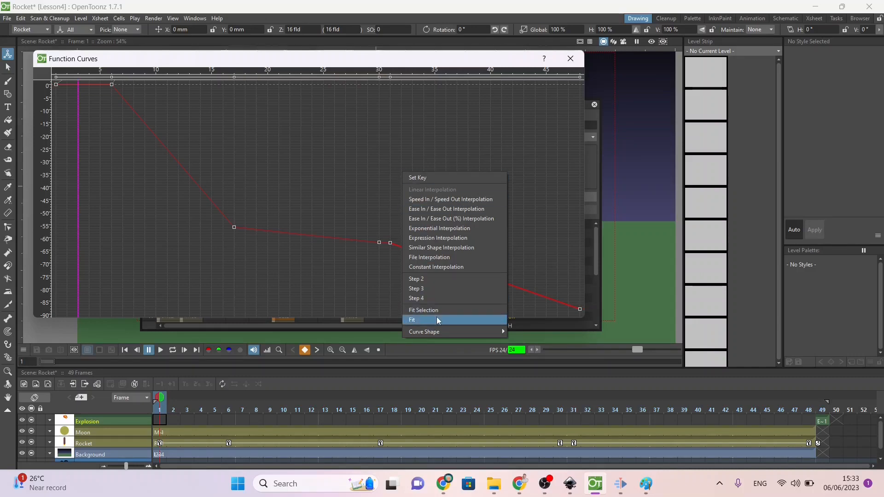
mouse_move(429, 331)
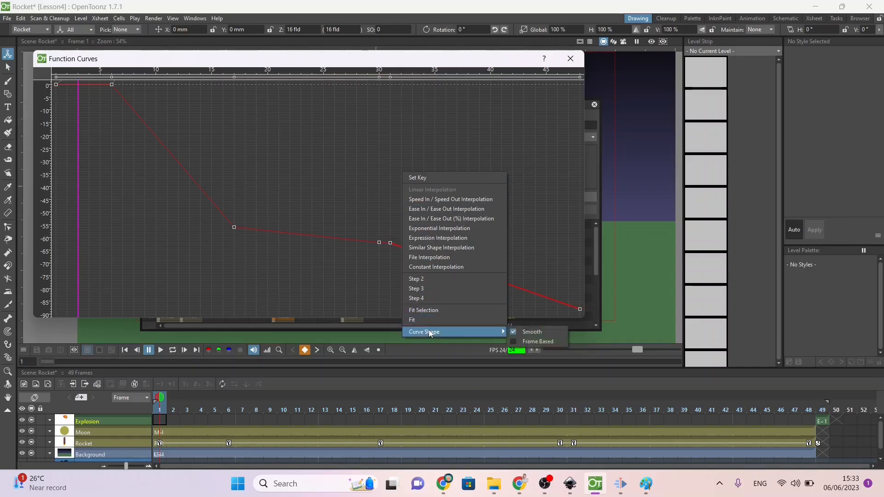
left_click(308, 155)
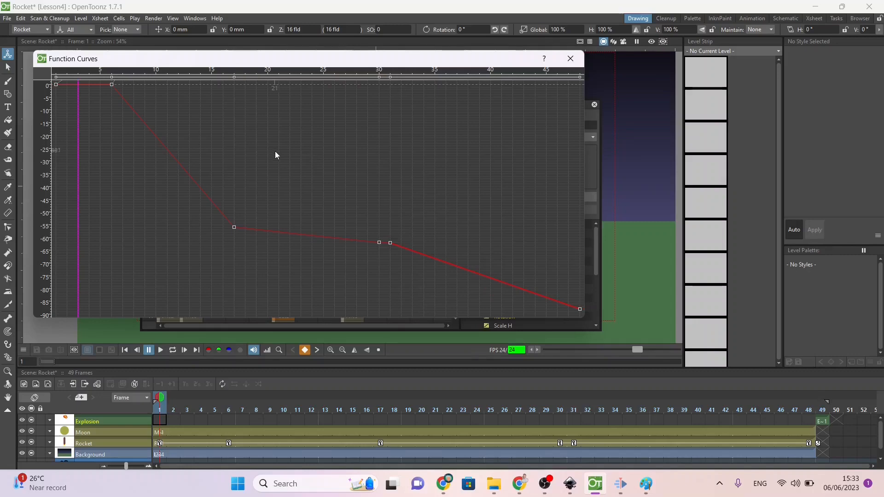
Step: Move the Rocket's last Rotation keyframe to frame 49 at about -230° in the function curves and play back the animation
scroll(275, 151, "down", 5)
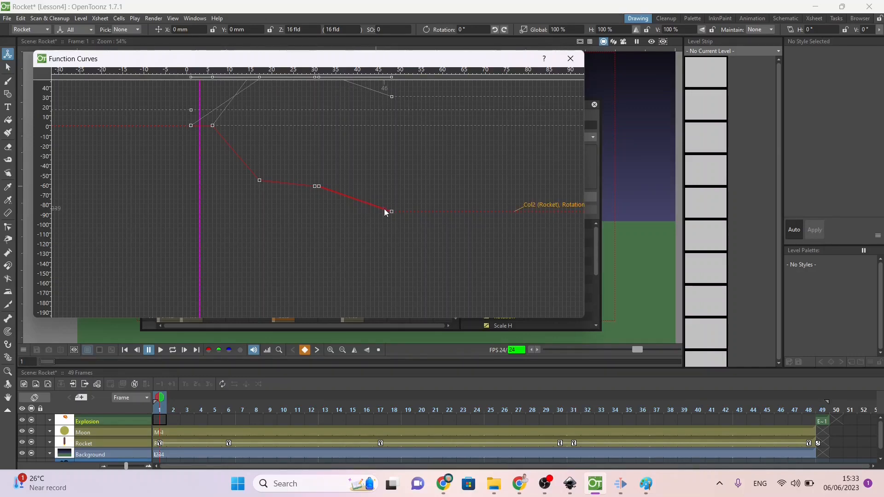
left_click_drag(391, 212, 396, 351)
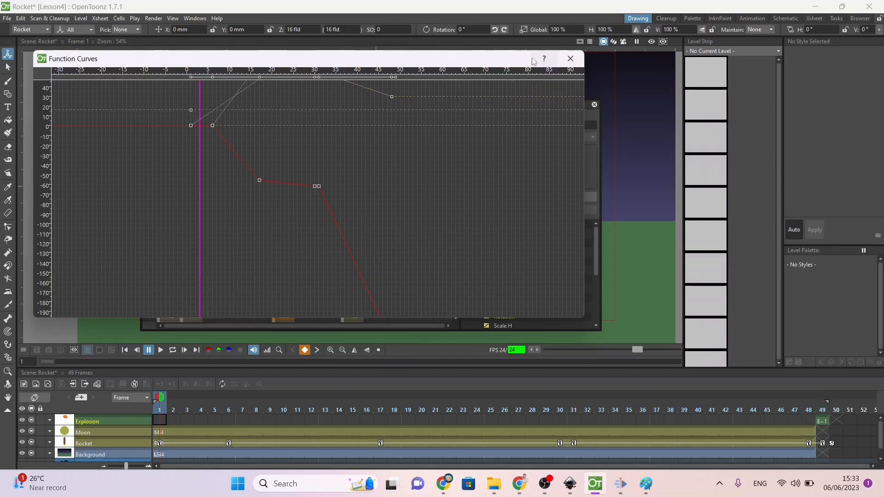
left_click(564, 59)
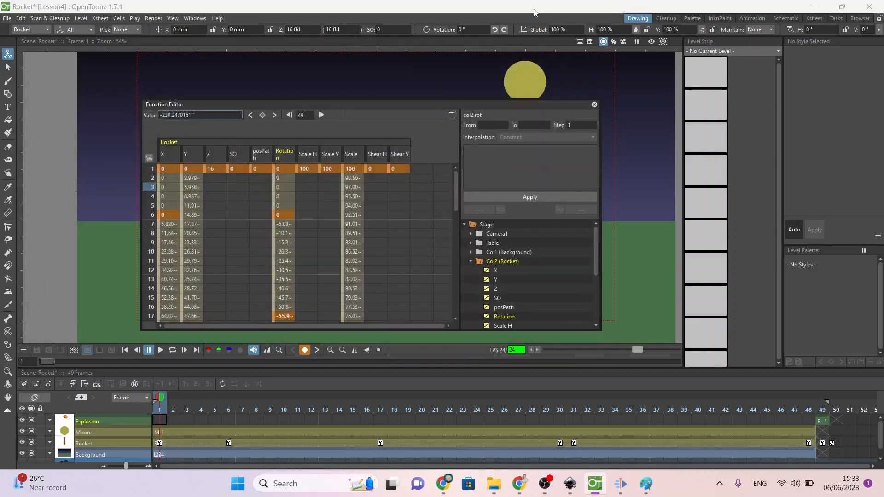
left_click(593, 104)
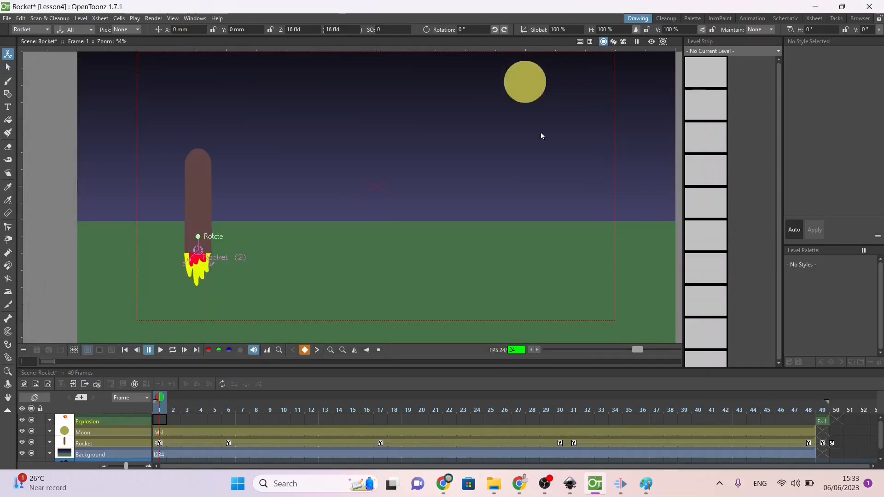
left_click(160, 351)
Step: Reopen the Function Editor and expand the Rocket's list of animation channels
left_click(194, 18)
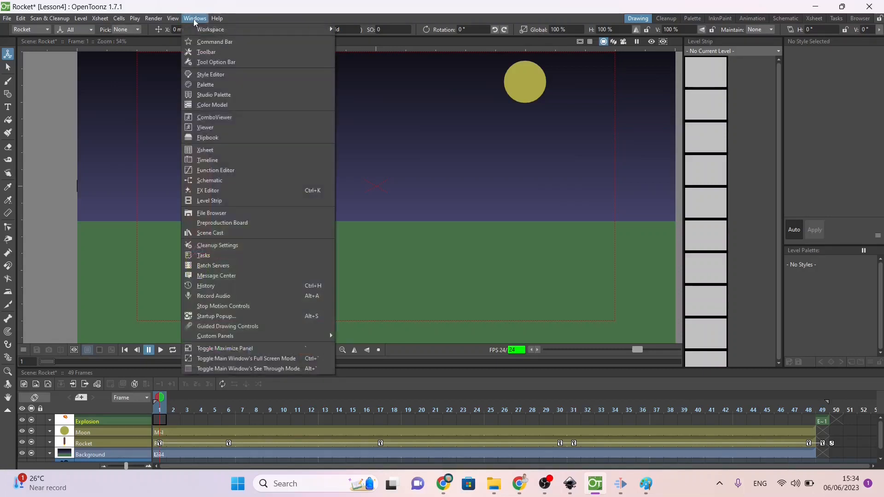
left_click(216, 170)
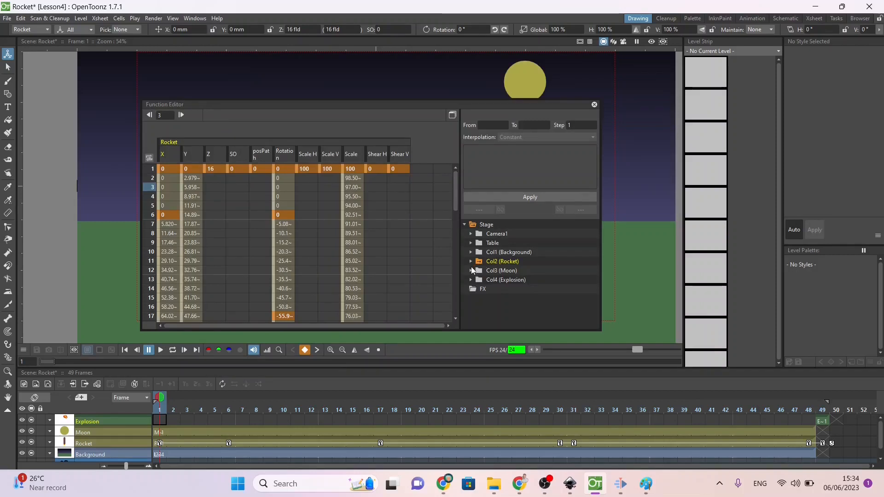
left_click(470, 262)
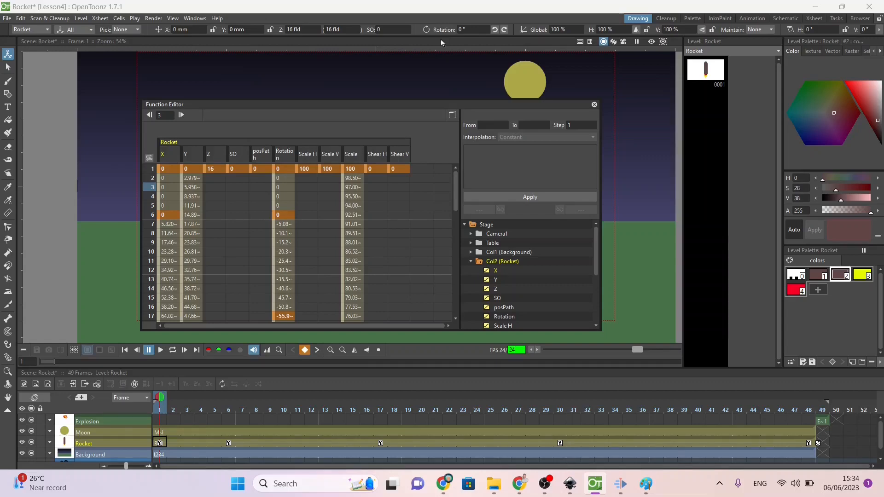
Step: Try moving the Rocket's Rotation keyframe from frame 17 to frame 11 in the function curves and undo the move
left_click(453, 115)
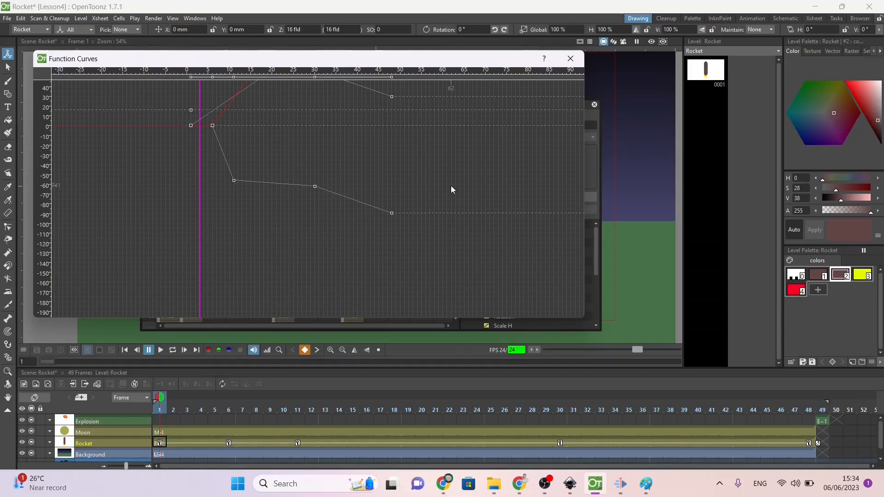
key("ctrl+z")
left_click(570, 58)
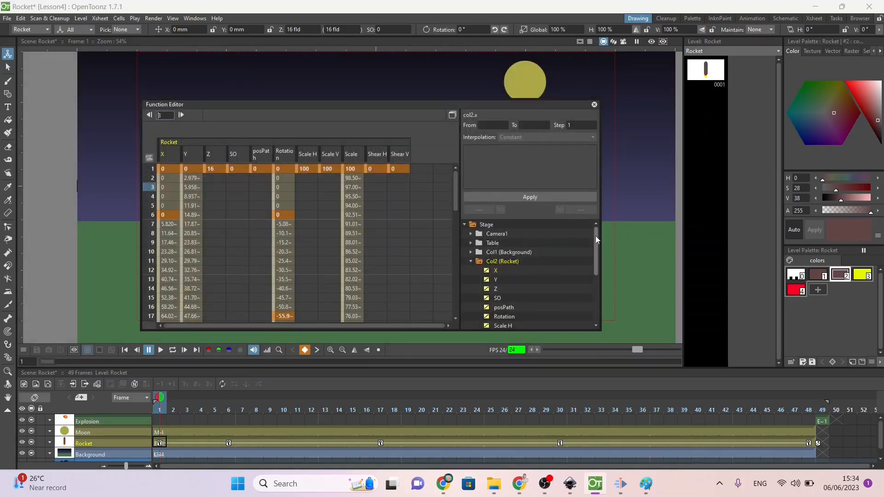
Step: Hide all the Rocket's channels in the Function Editor and show only the Y channel
left_click_drag(595, 236, 594, 256)
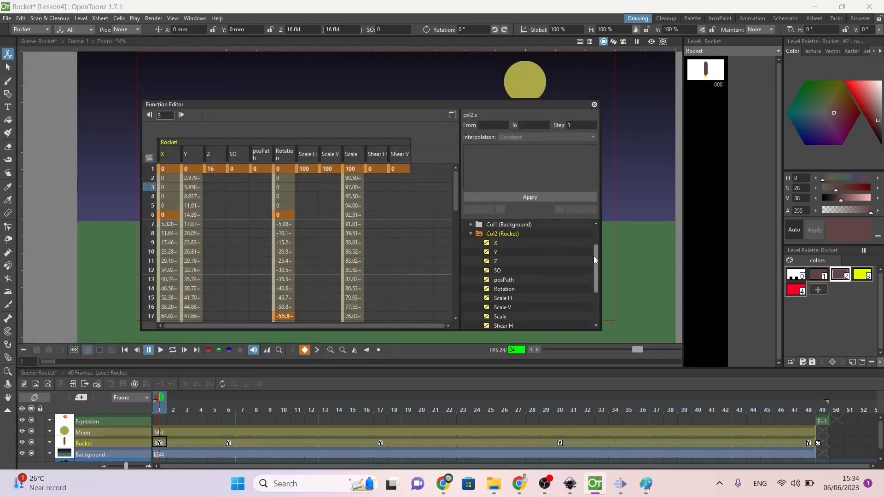
left_click(486, 243)
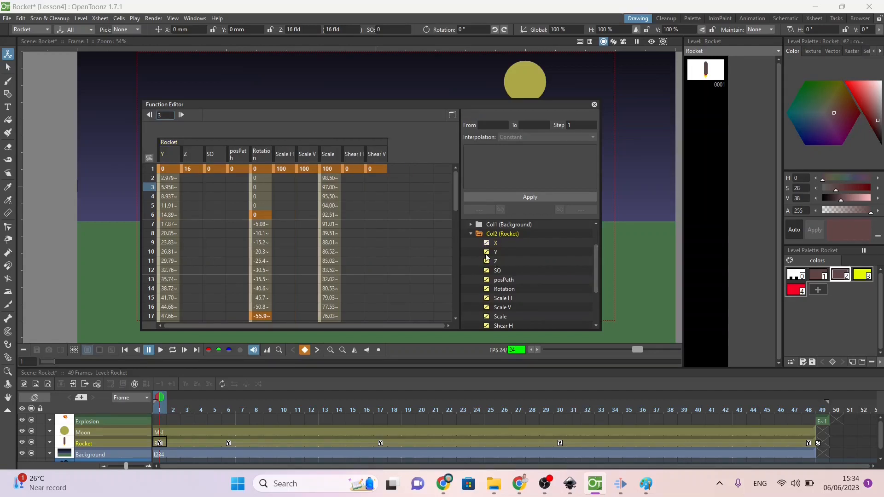
left_click(486, 252)
left_click(486, 261)
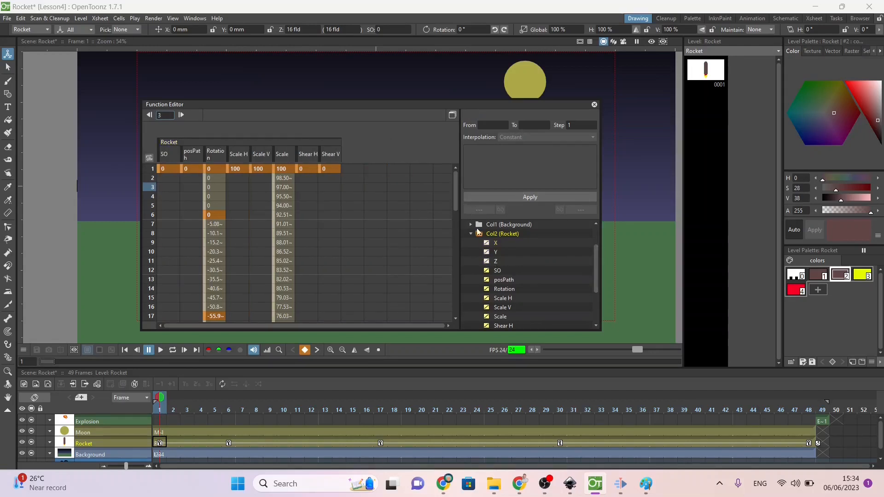
left_click(479, 234)
left_click(479, 235)
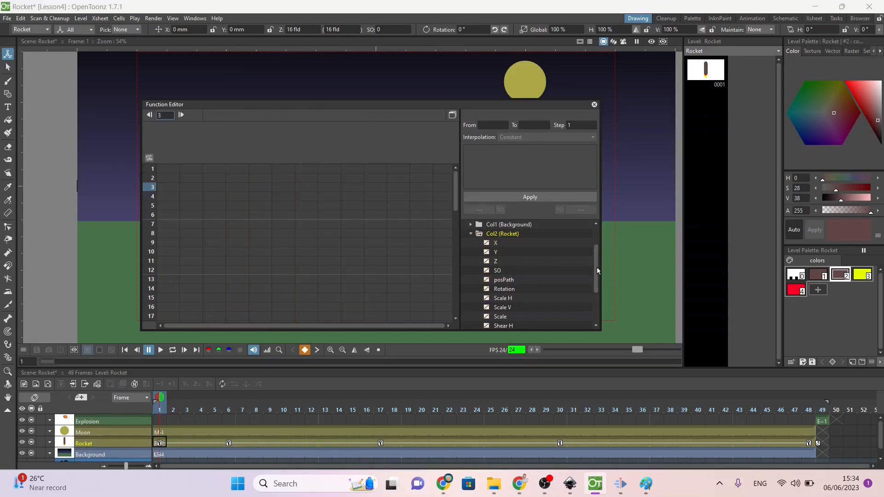
left_click_drag(596, 268, 596, 274)
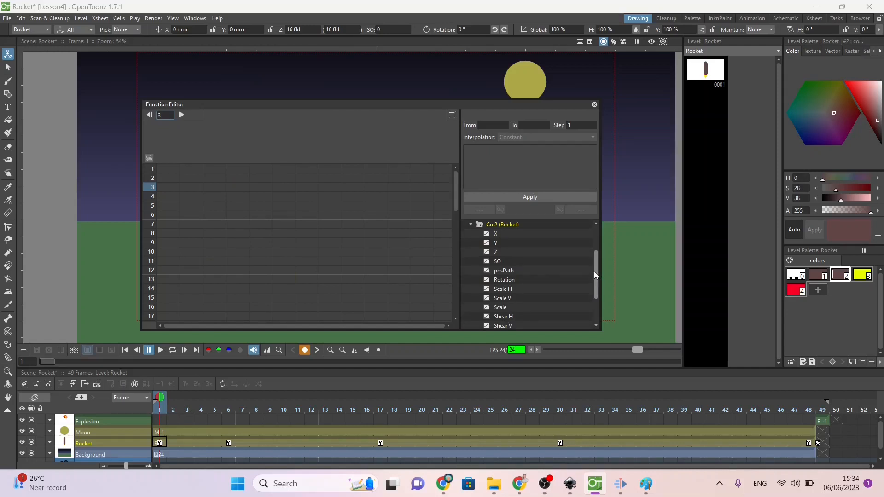
left_click(488, 243)
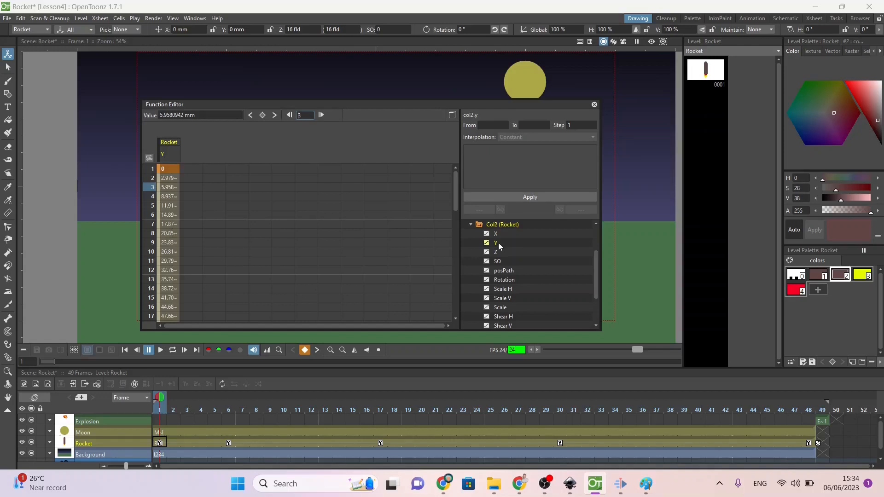
Step: Apply Speed In / Speed Out interpolation to the Rocket's Y curve and lengthen the speed handles at both ends
left_click(452, 115)
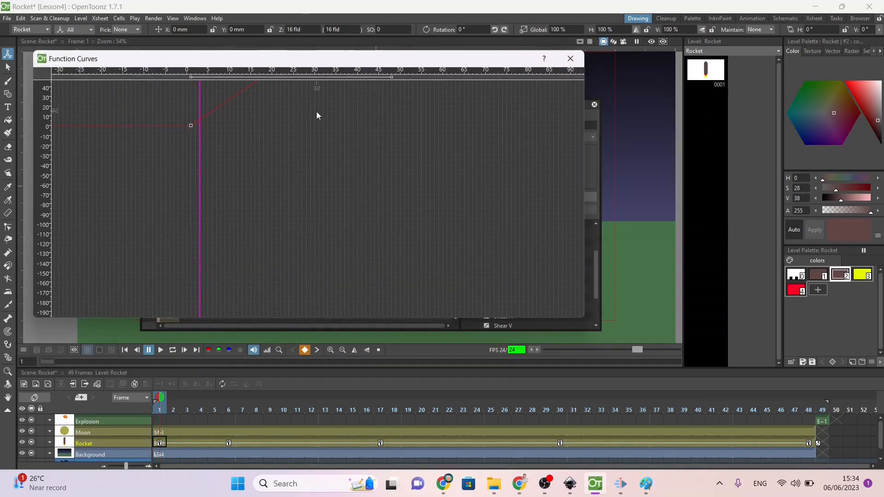
right_click(207, 117)
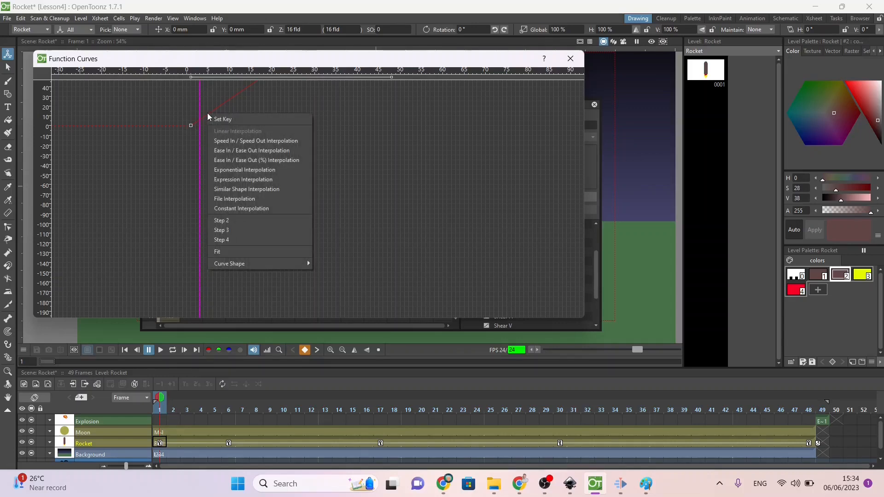
left_click(244, 252)
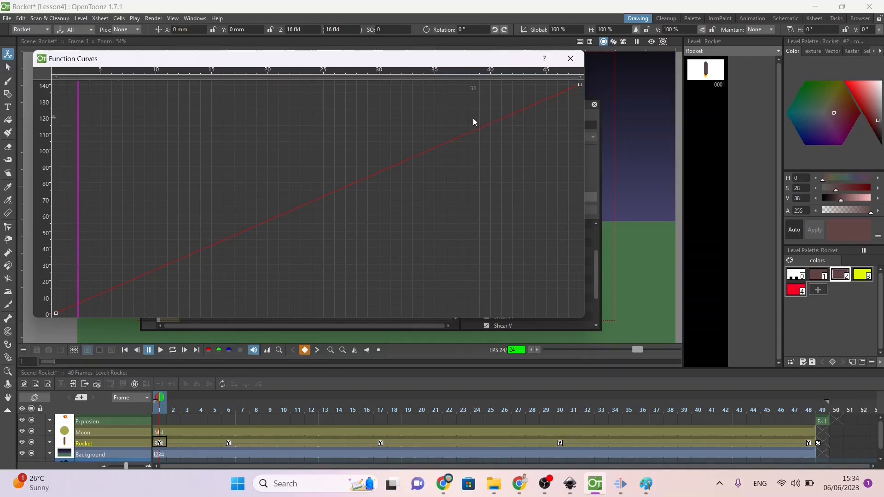
scroll(473, 120, "down", 5)
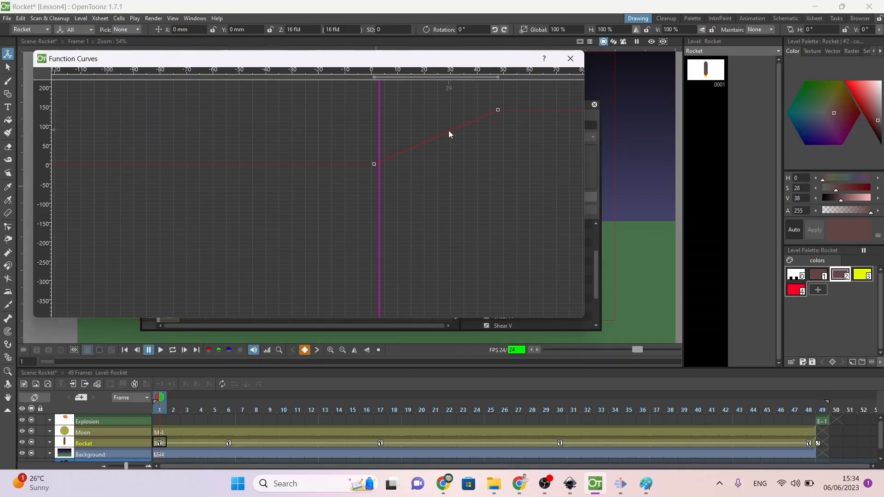
right_click(476, 120)
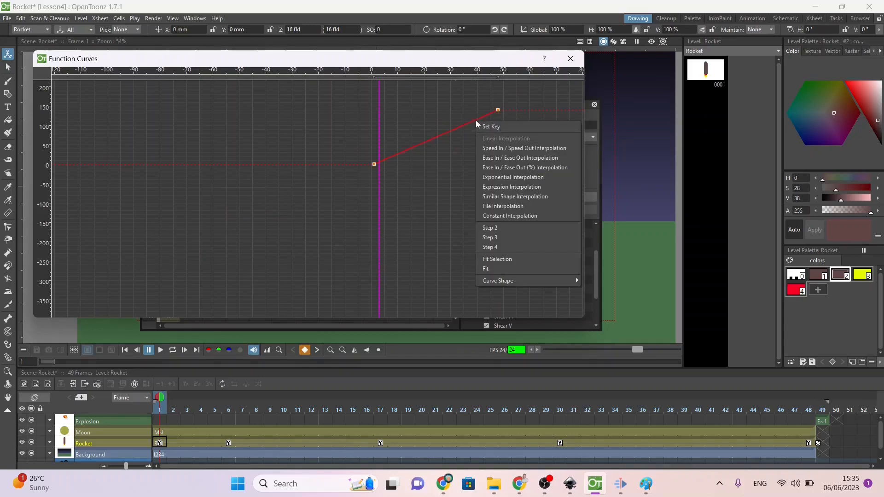
left_click(488, 149)
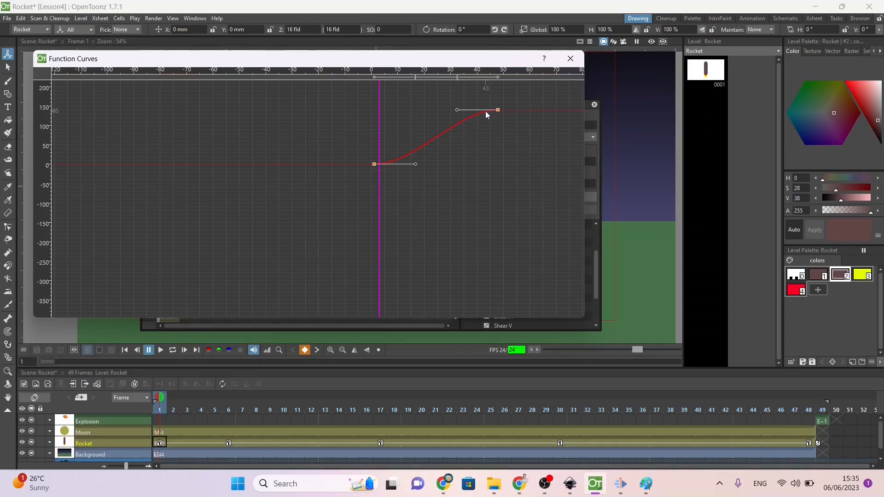
left_click_drag(458, 107, 378, 110)
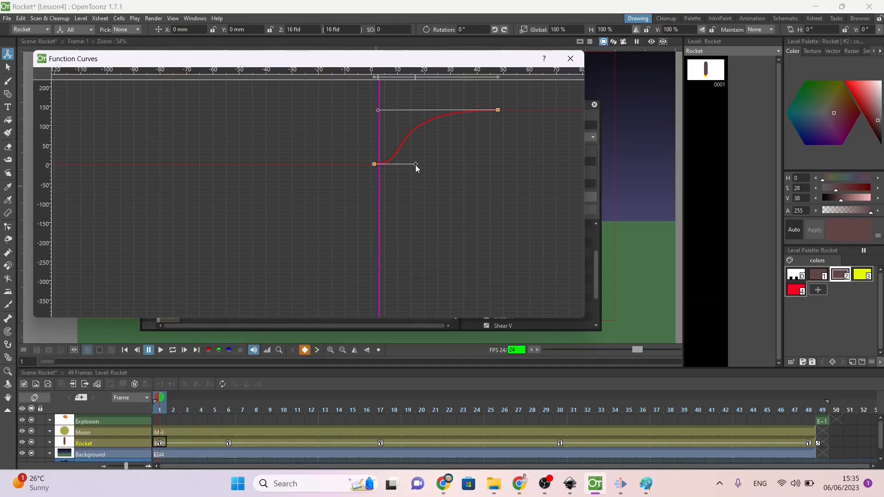
left_click_drag(415, 164, 469, 163)
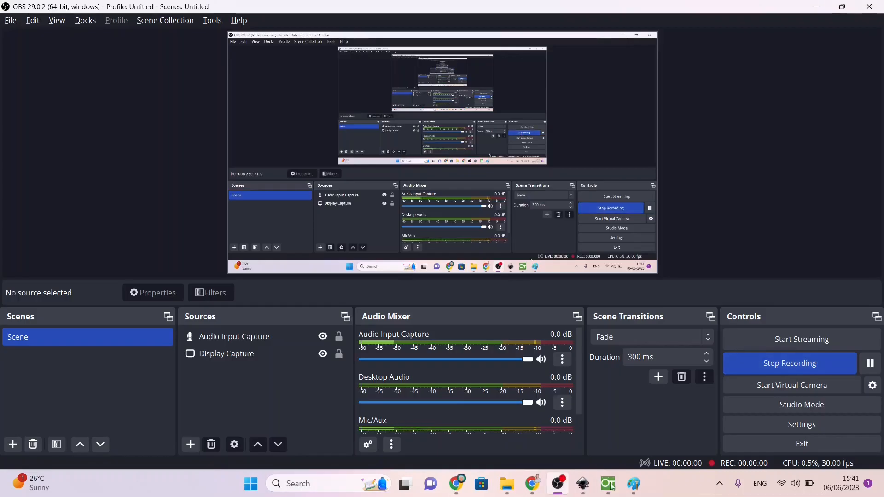
Step: Switch back to OpenToonz and check the Rocket's pose at its keyframes on frames 6, 17, 30 and 48
left_click(606, 486)
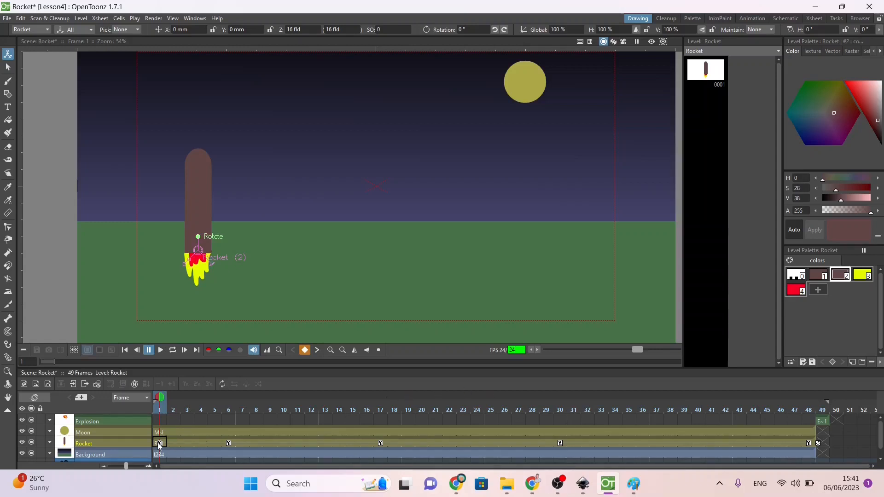
left_click(229, 443)
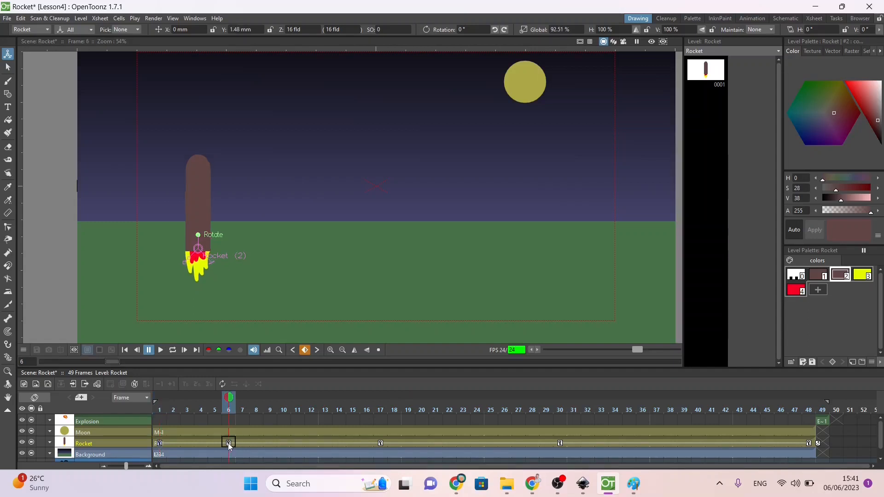
left_click(381, 444)
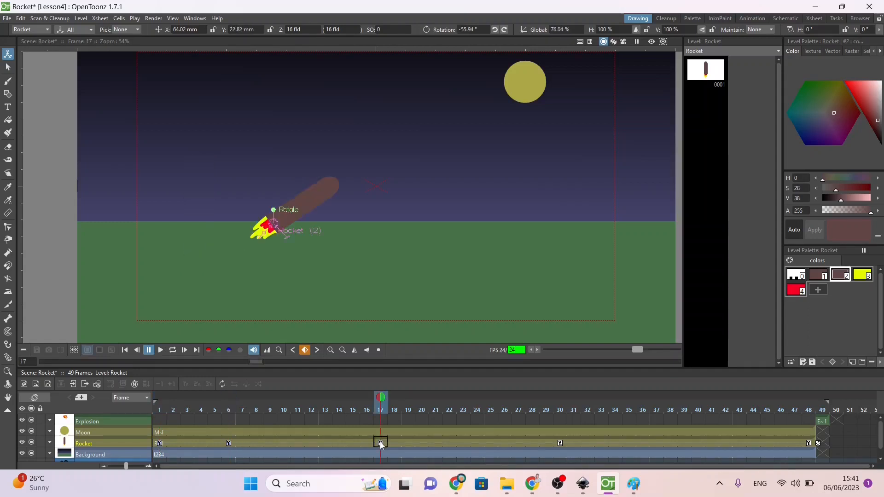
left_click(560, 444)
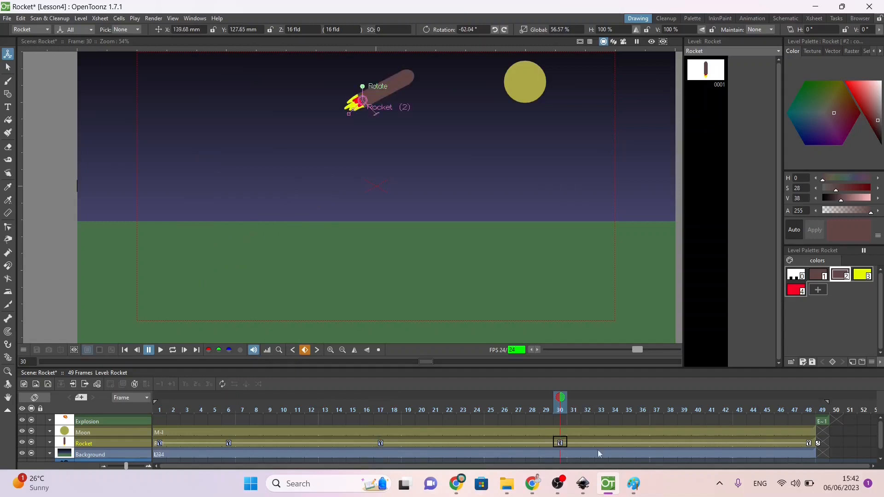
left_click(809, 444)
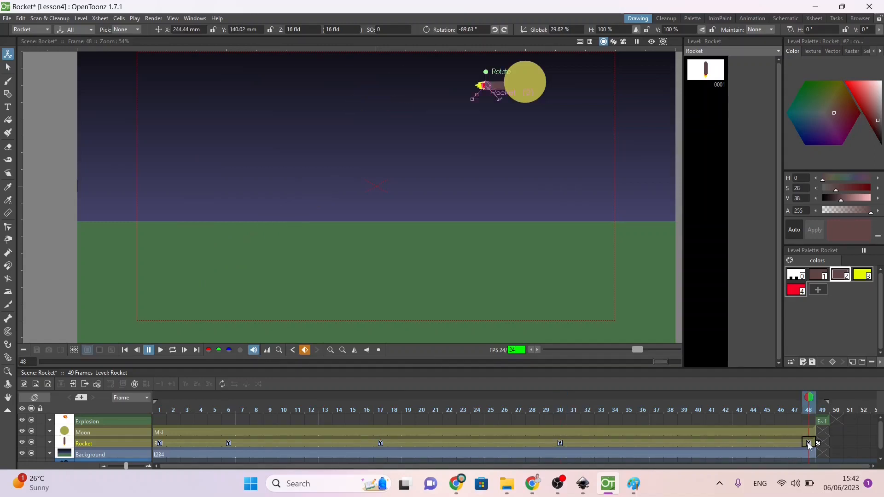
Step: Delete the Rocket's keyframes from the timeline and show its Y channel in the Function Editor
key("Delete")
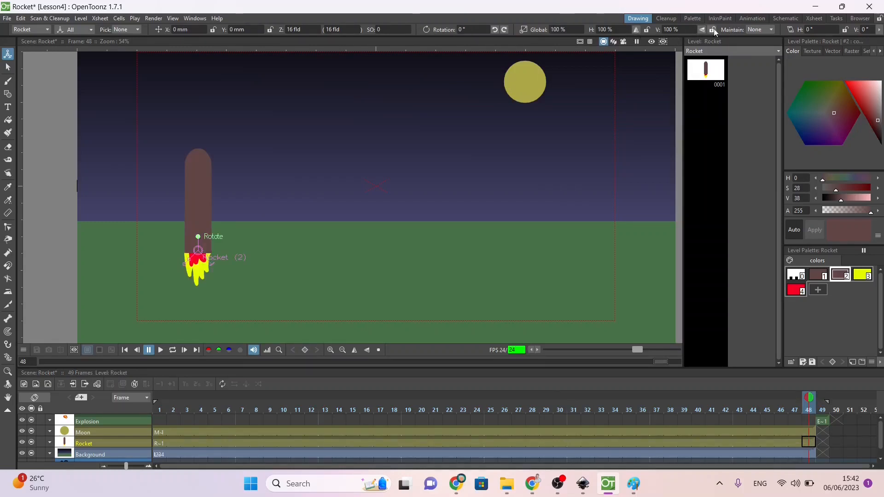
left_click(195, 19)
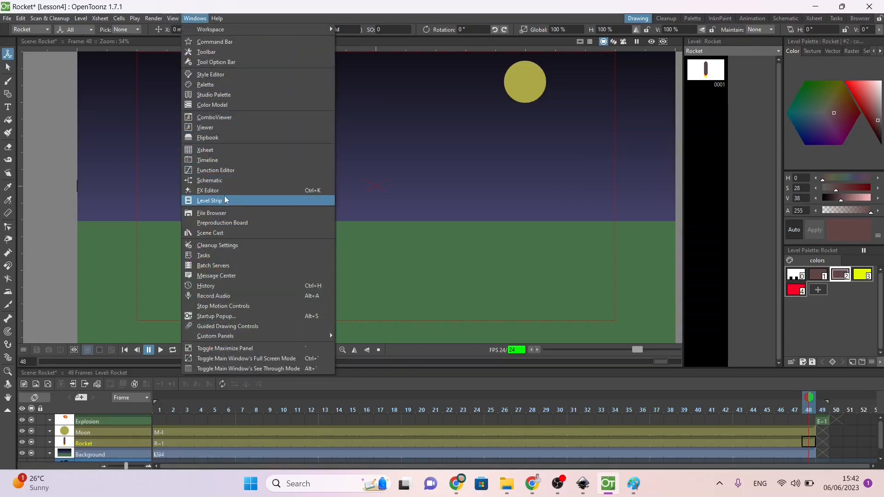
left_click(217, 170)
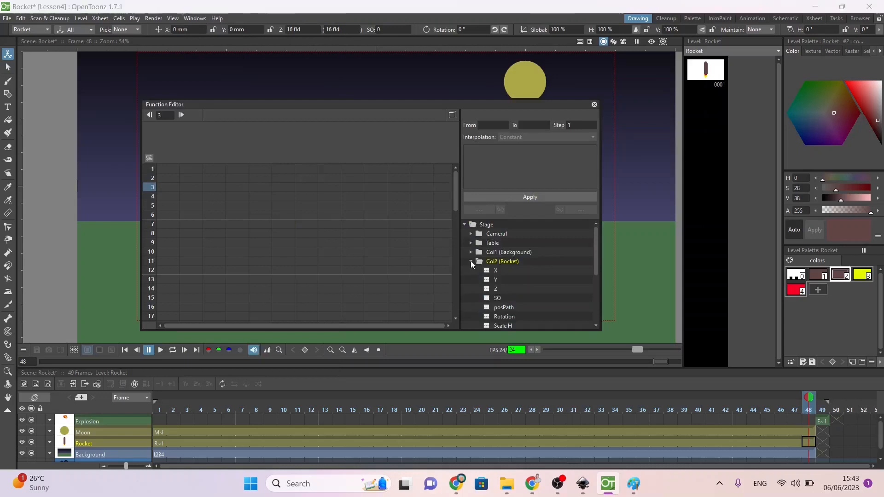
left_click(493, 280)
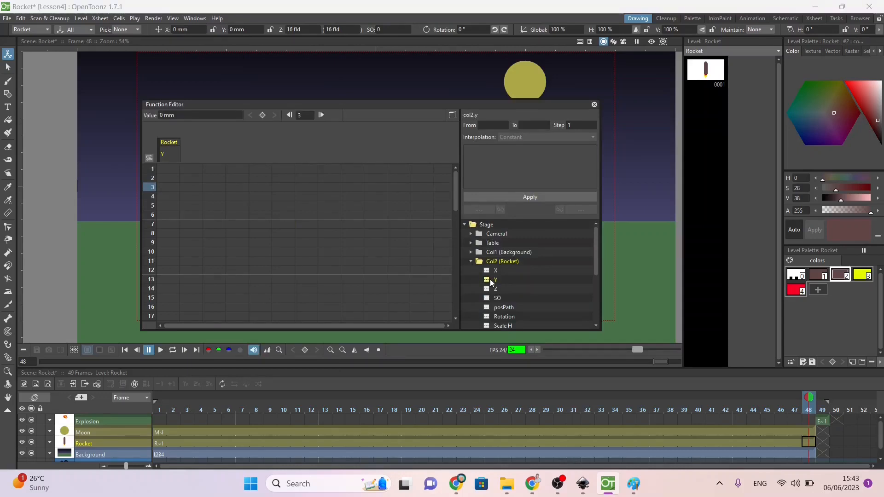
Step: Key the Rocket's Y position at 0 mm on frames 1 and 48
left_click(167, 170)
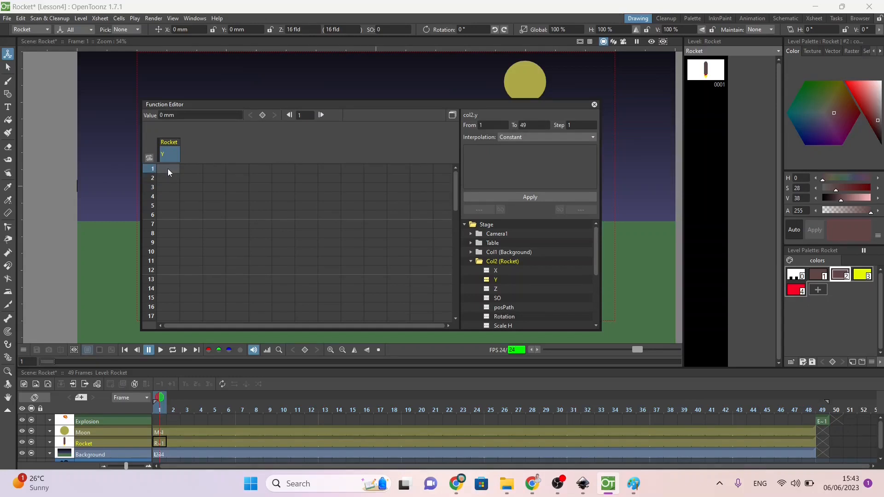
type("0")
key("Return")
left_click_drag(455, 191, 456, 300)
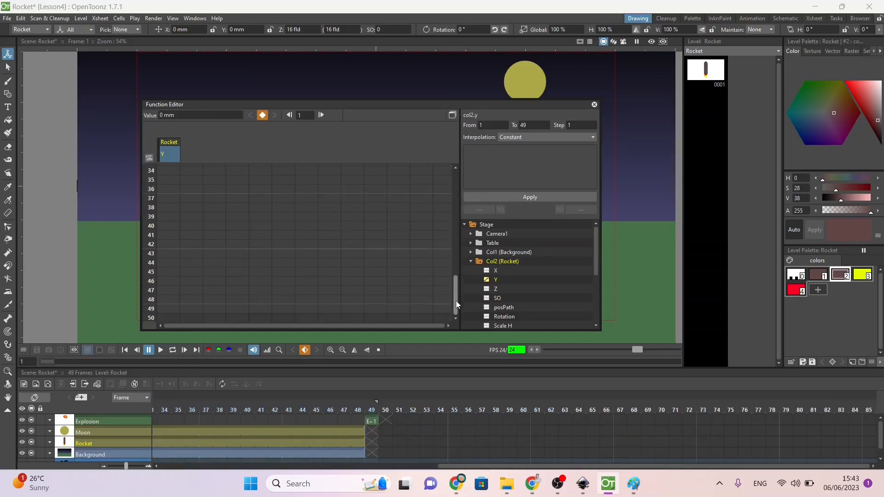
left_click(165, 300)
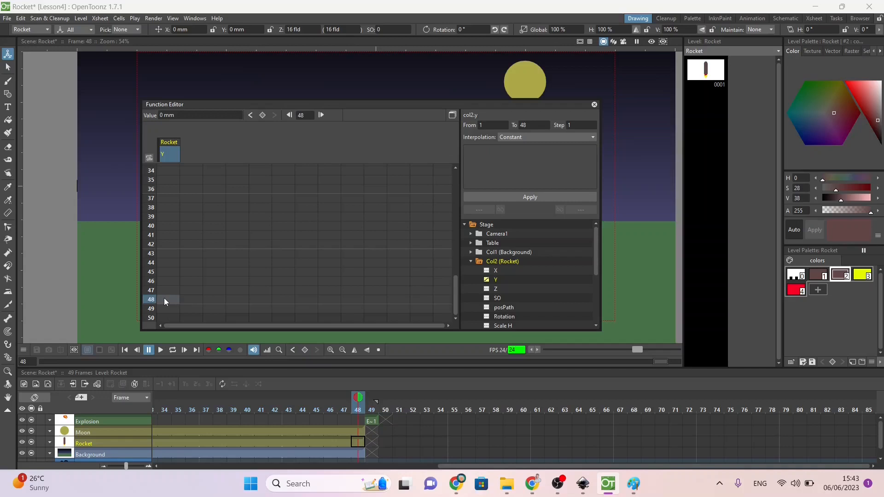
double_click(164, 300)
type("0")
key("Return")
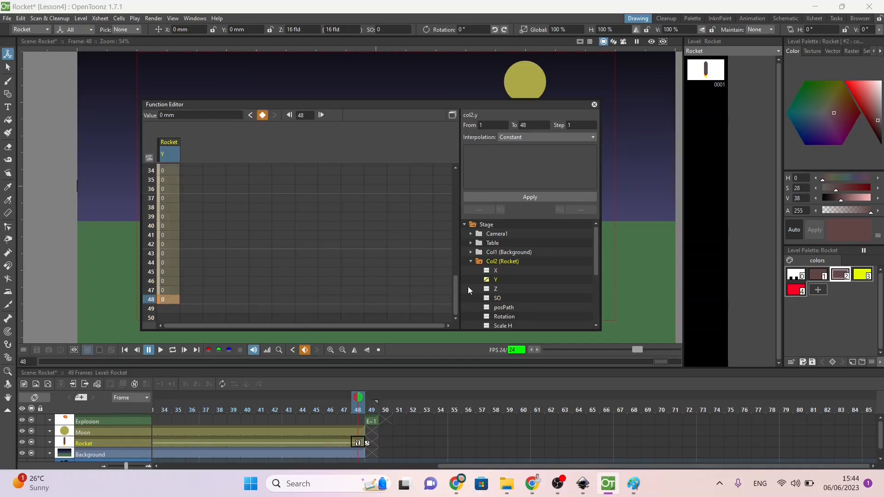
Step: Add a key to the Rocket's Y function curve and place it at frame 5, about 175 mm high
left_click(452, 115)
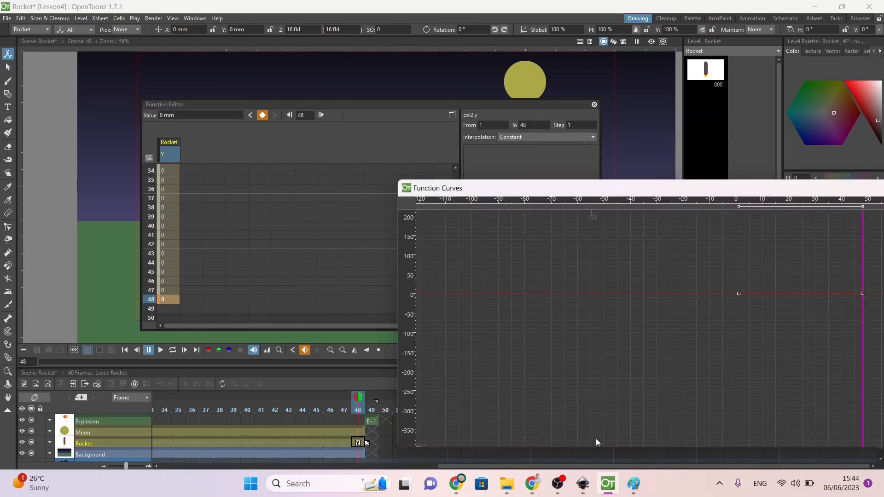
left_click(761, 294)
right_click(762, 295)
left_click(774, 299)
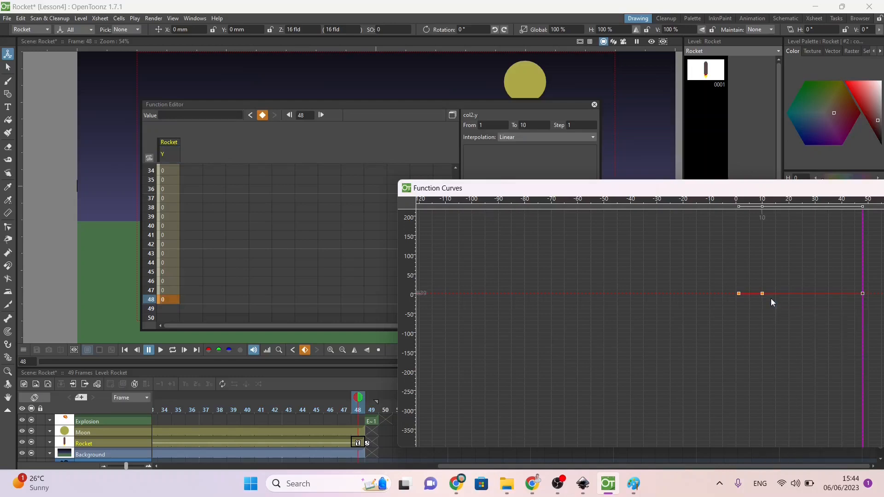
left_click_drag(760, 290, 749, 225)
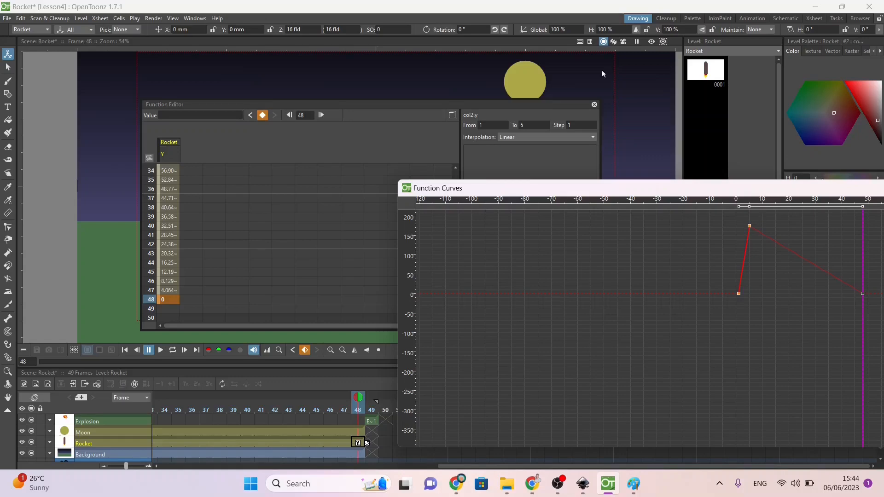
Step: Clear the Function Editor off the viewer and check the Rocket's height from frame 1 to frame 5
left_click_drag(402, 102, 662, 305)
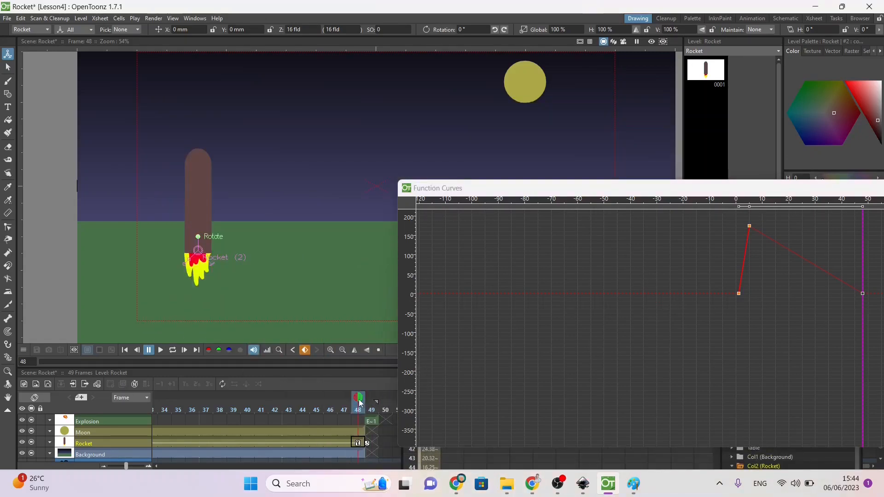
left_click_drag(359, 402, 56, 424)
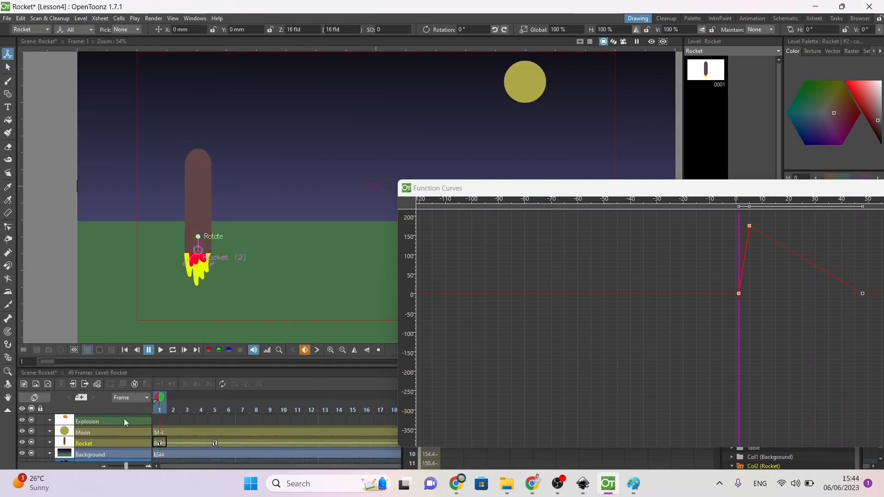
left_click_drag(162, 396, 219, 397)
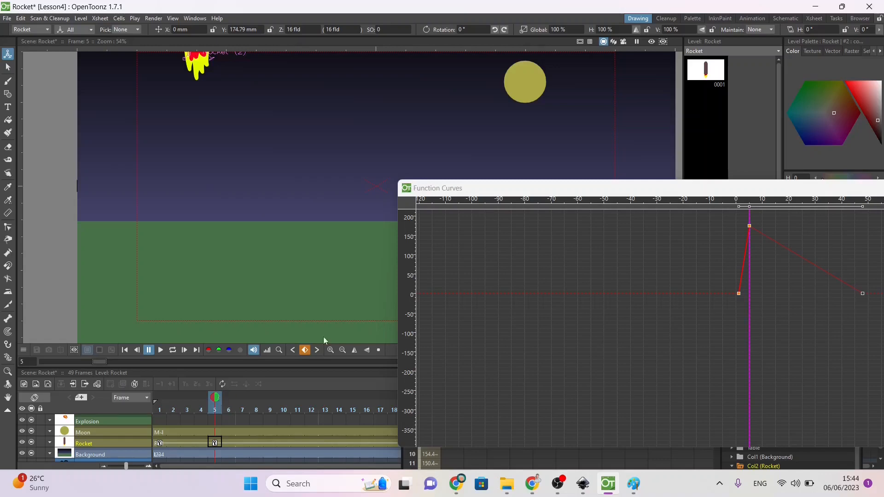
Step: Add a key after the Y curve's peak and bring it down to 0 at frame 14
left_click_drag(569, 189, 223, 101)
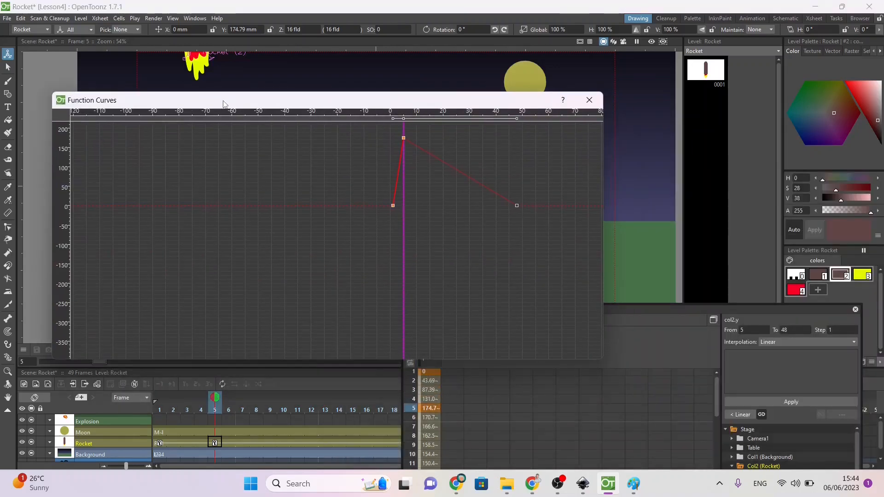
right_click(433, 162)
left_click(438, 166)
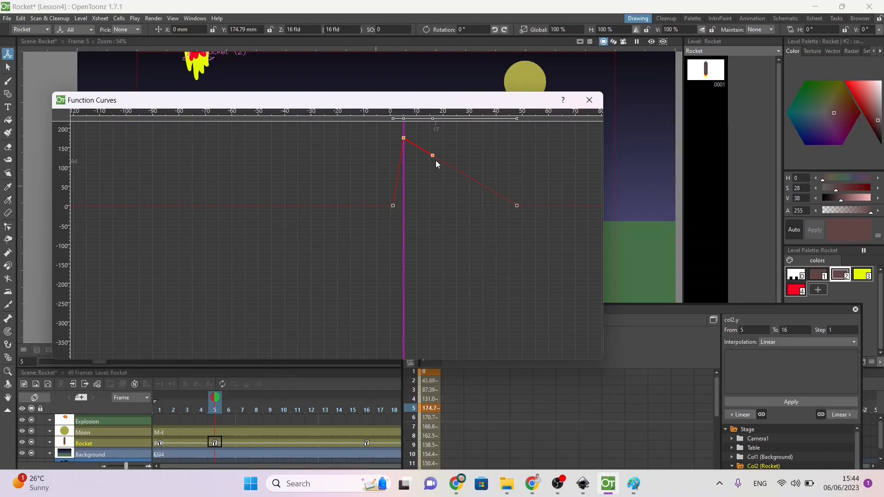
left_click_drag(432, 154, 426, 205)
Step: Add keys along the flat part of the Rocket's Y curve at frames 23, 31 and 37
right_click(452, 205)
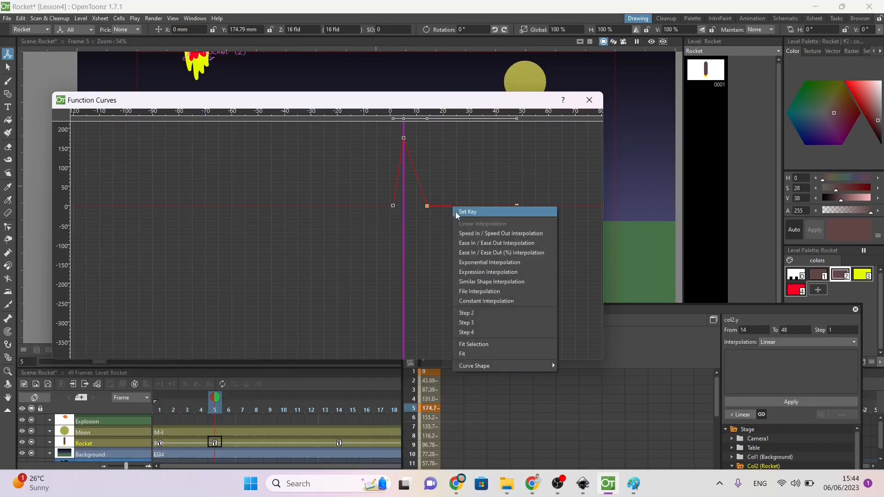
left_click(455, 212)
left_click(473, 207)
right_click(472, 206)
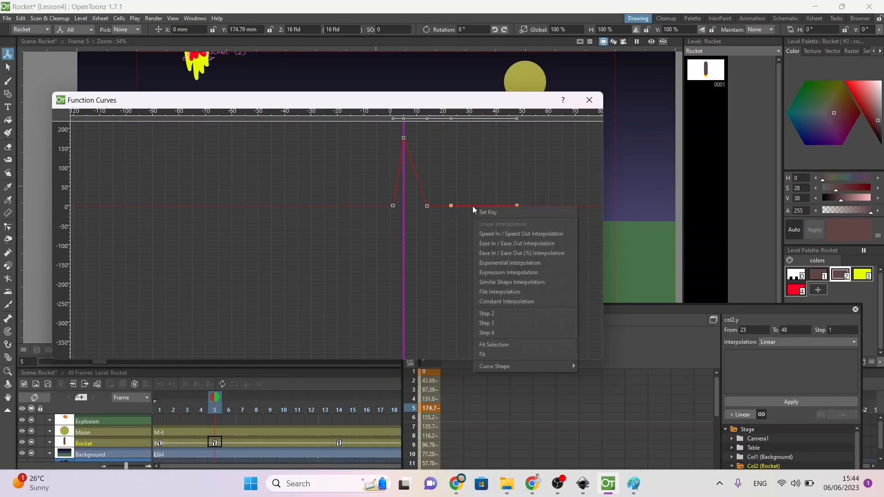
left_click(479, 210)
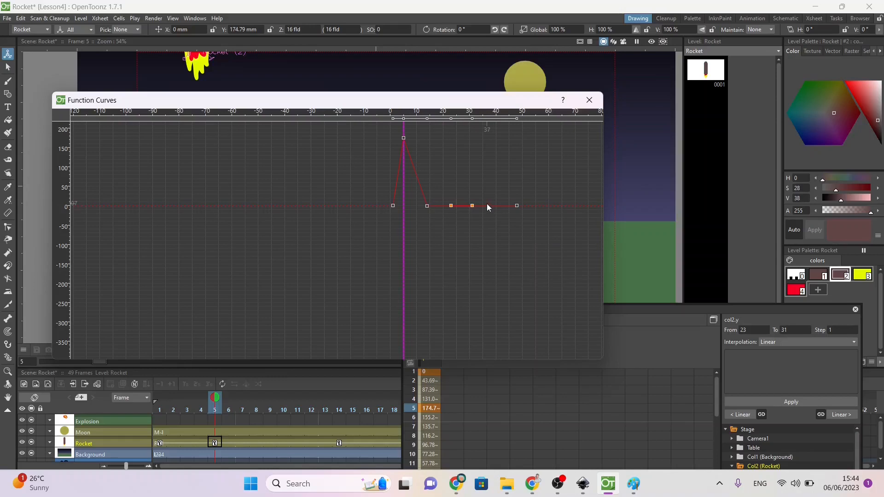
left_click(487, 204)
right_click(487, 204)
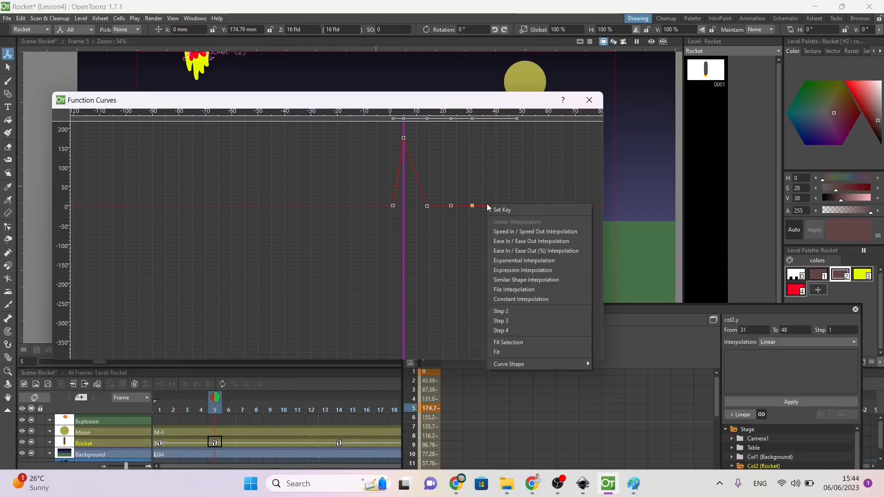
left_click(497, 209)
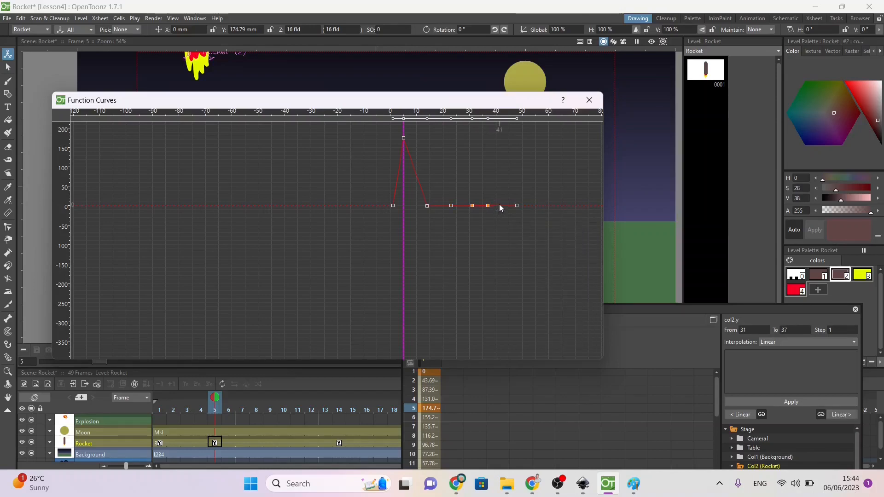
left_click(499, 203)
right_click(499, 203)
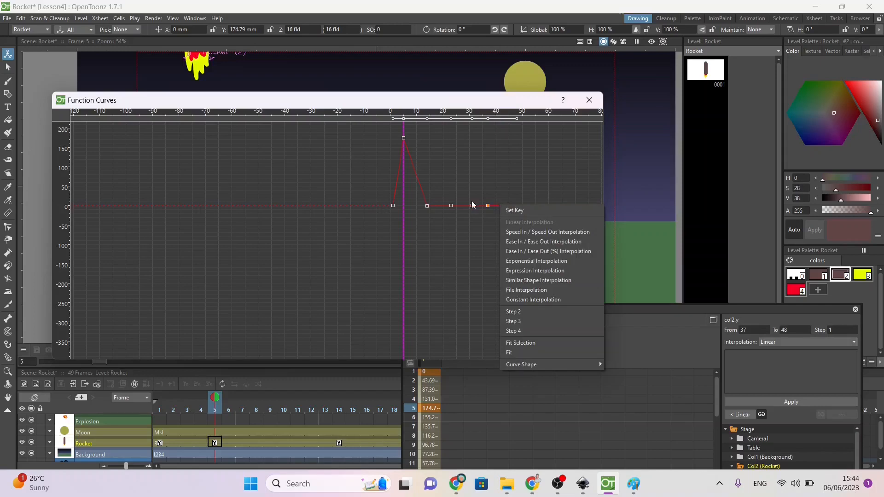
Step: Raise the frame 23 key to about 90 mm and move the frame 37 key to frame 40 at about 44 mm
left_click(451, 204)
left_click_drag(451, 204, 451, 171)
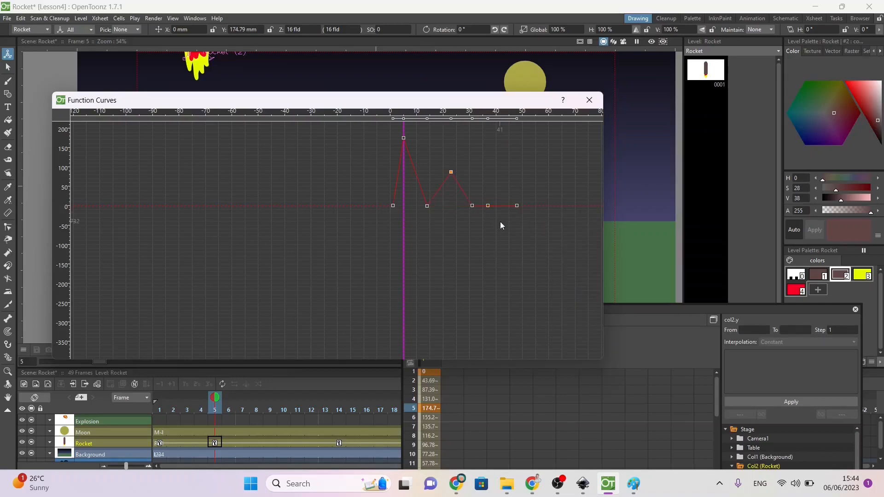
left_click(487, 205)
left_click_drag(496, 186, 494, 190)
Step: Render a preview of the scene, play the Rocket's bouncing motion, and close the preview
left_click_drag(470, 105, 883, 406)
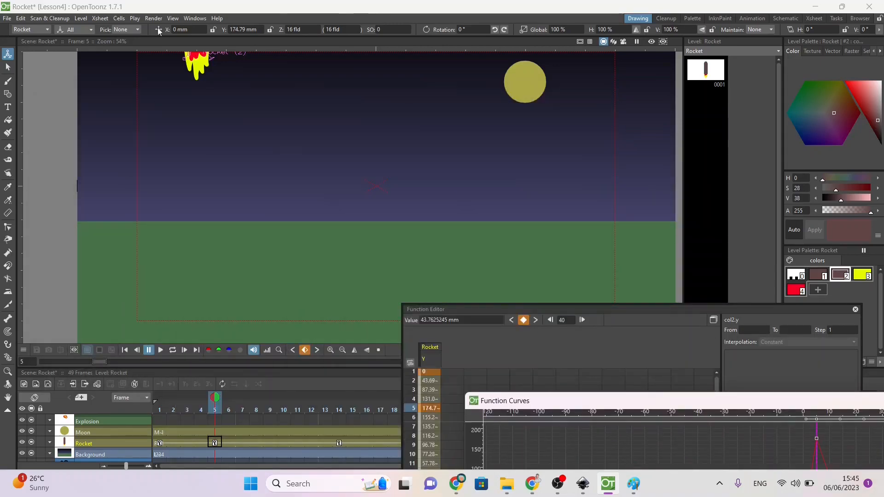
left_click(173, 18)
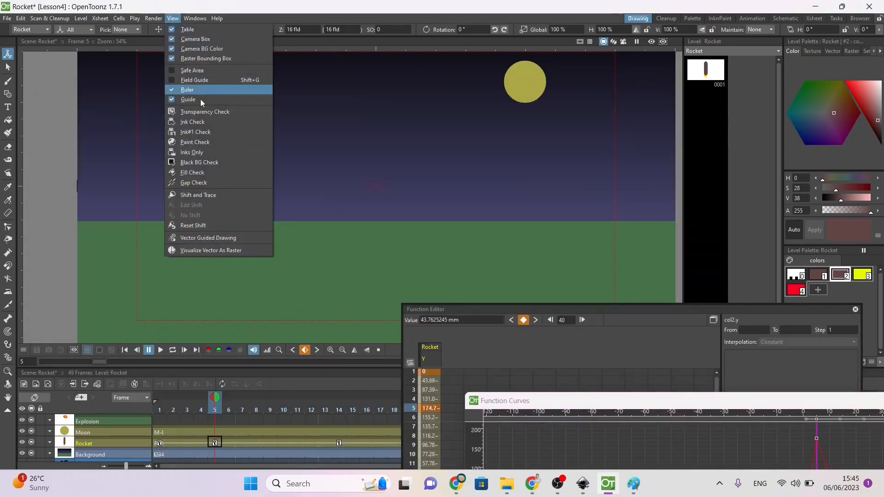
mouse_move(155, 19)
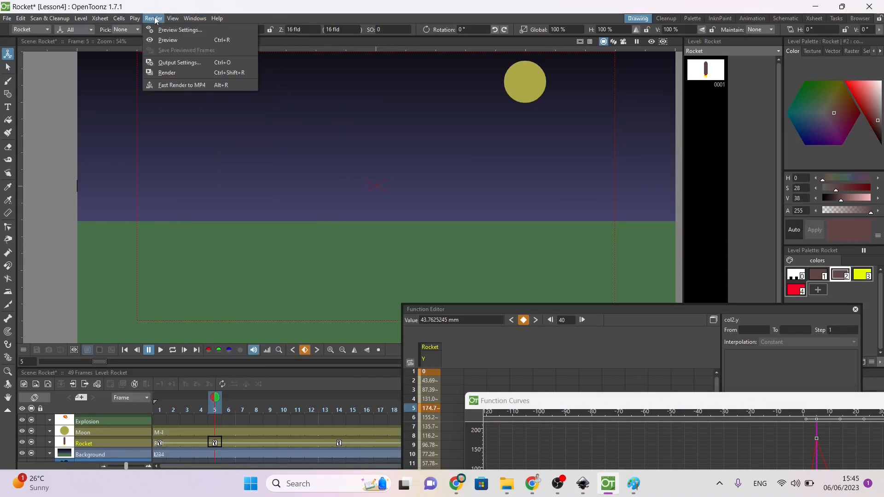
left_click(168, 40)
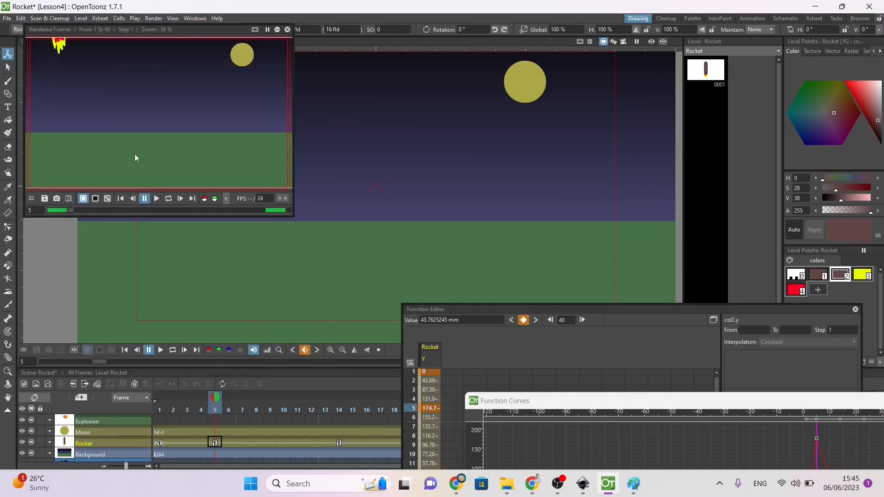
left_click(157, 199)
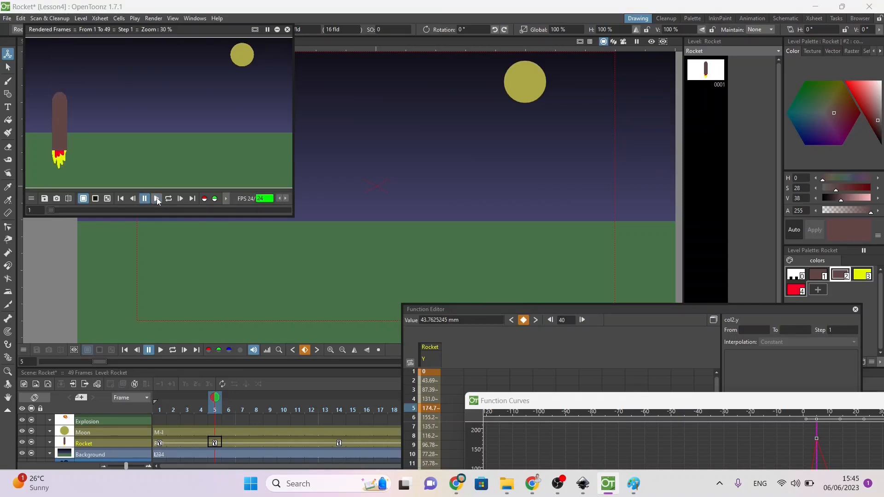
left_click(156, 198)
left_click(285, 29)
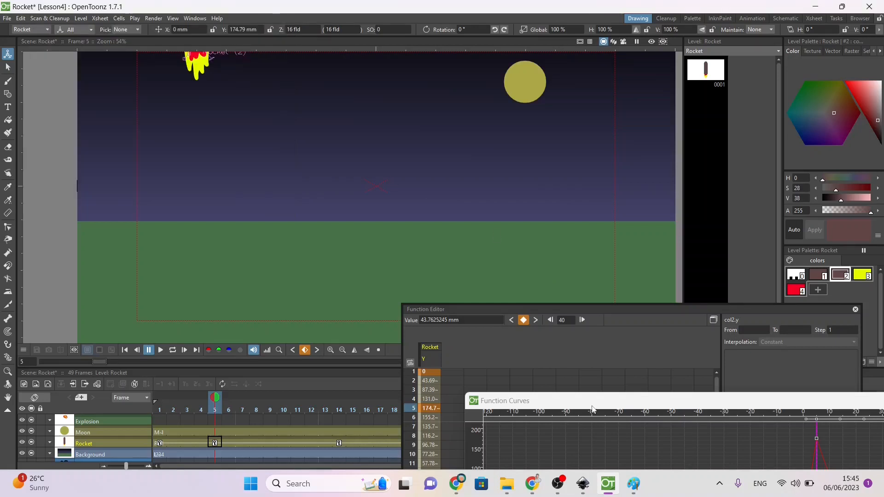
Step: Apply Speed In / Speed Out interpolation to the Y curve between frames 1 and 5, and Ease In / Ease Out between frames 5 and 14
left_click_drag(589, 404, 241, 162)
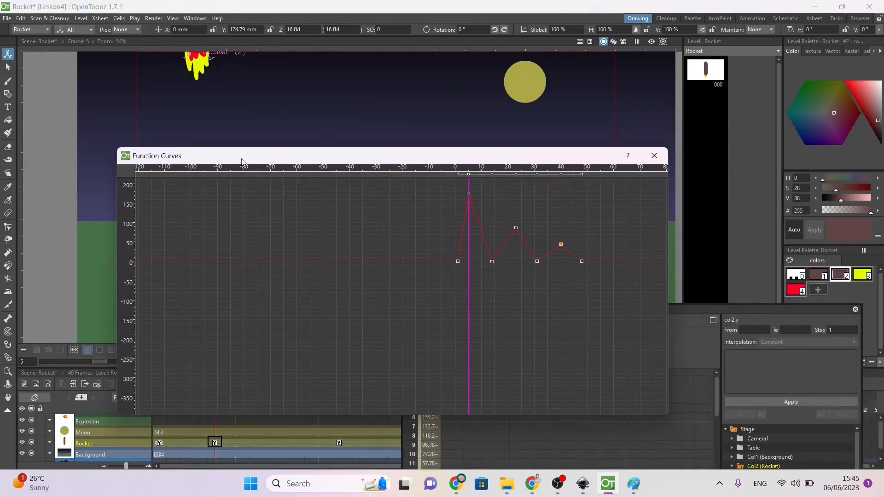
left_click(465, 213)
right_click(465, 213)
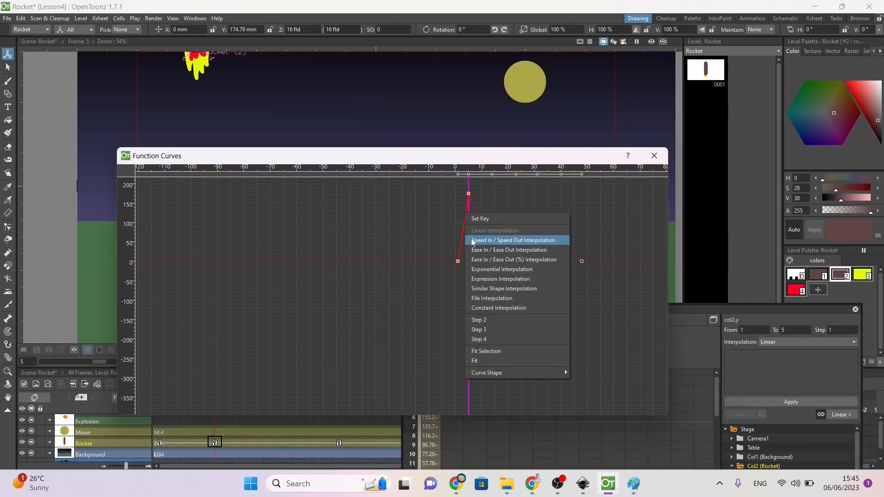
left_click(473, 240)
left_click(476, 225)
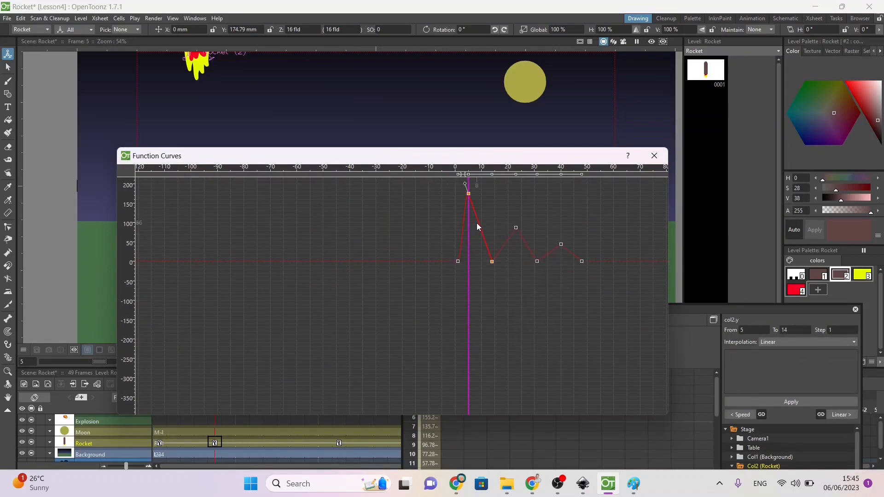
right_click(477, 224)
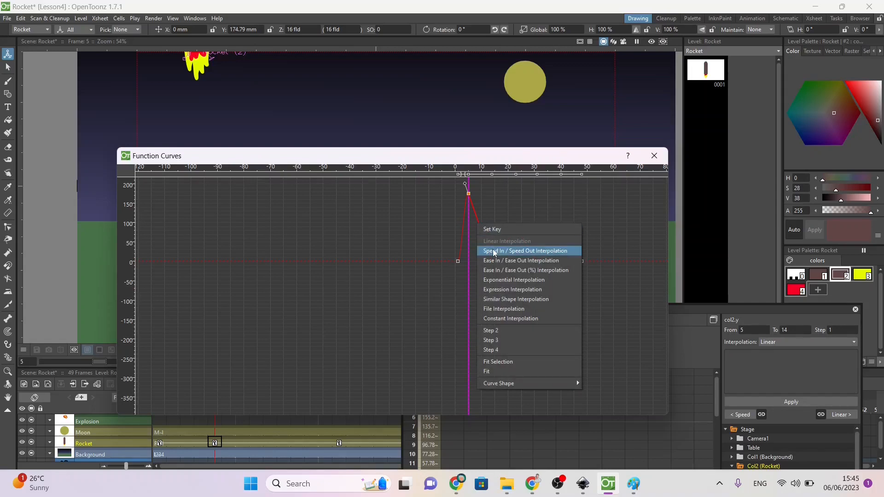
left_click(496, 261)
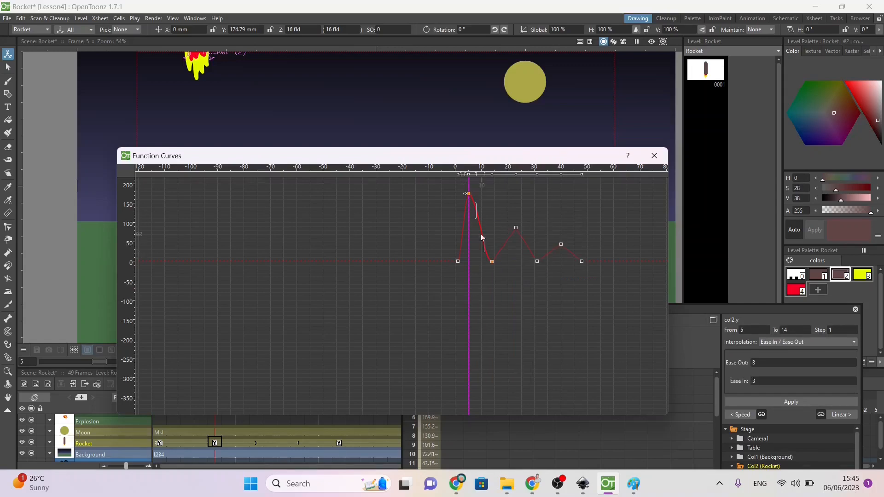
left_click(464, 222)
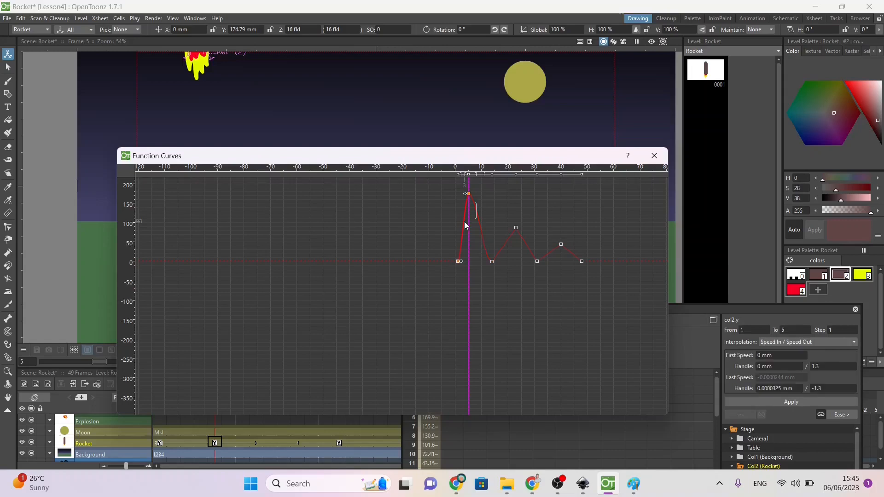
Step: Apply Ease In / Ease Out interpolation to the Rocket's Y curve between frames 1 and 5, 14 and 23, and 23 and 31
right_click(464, 223)
left_click(483, 260)
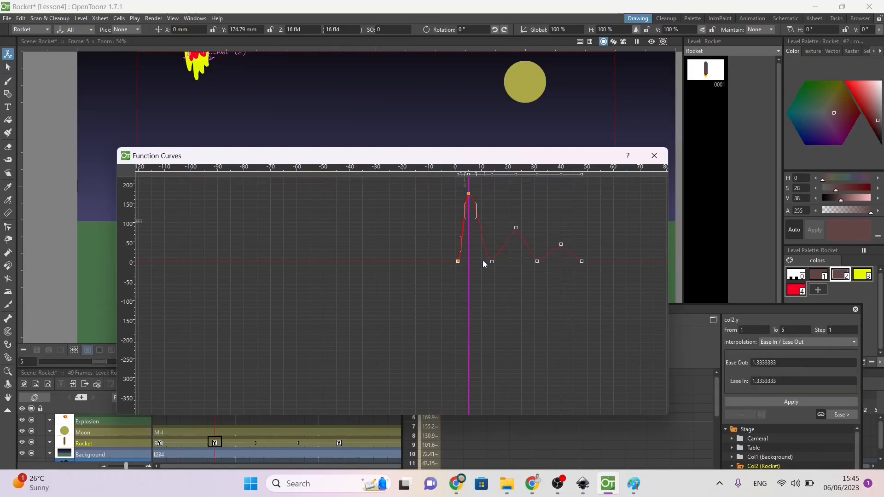
left_click(503, 247)
right_click(503, 248)
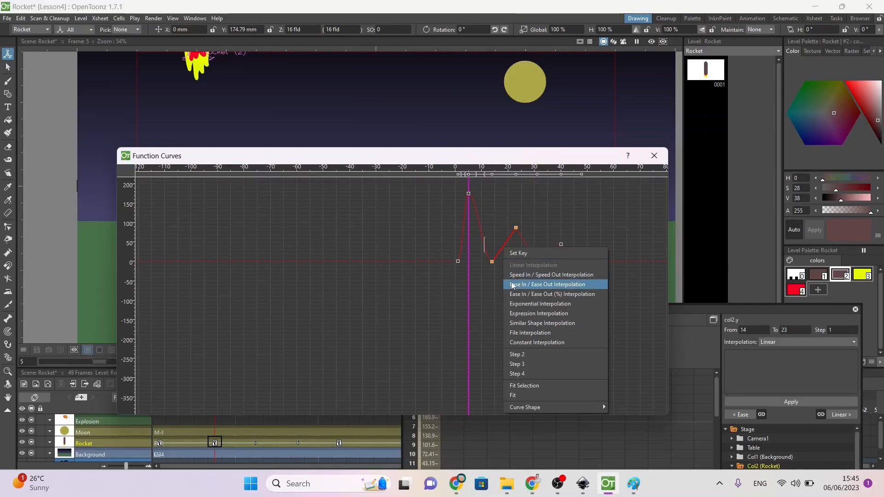
left_click(513, 284)
left_click(523, 248)
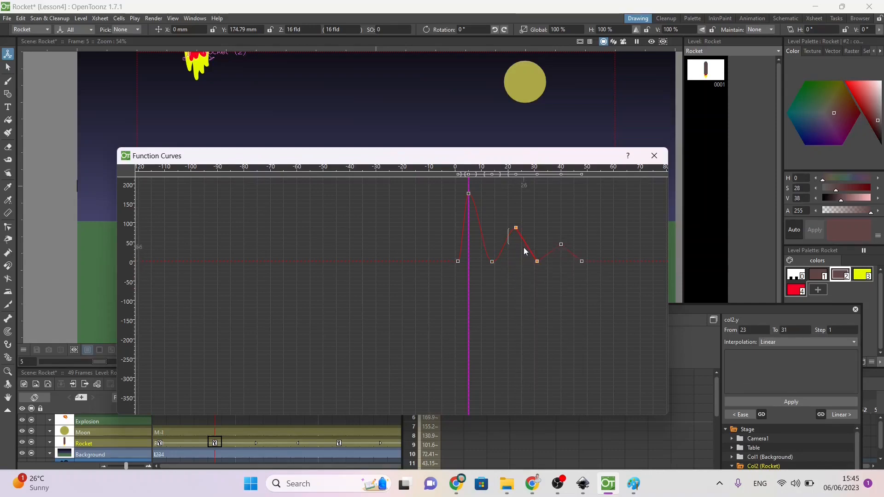
right_click(523, 248)
left_click(541, 285)
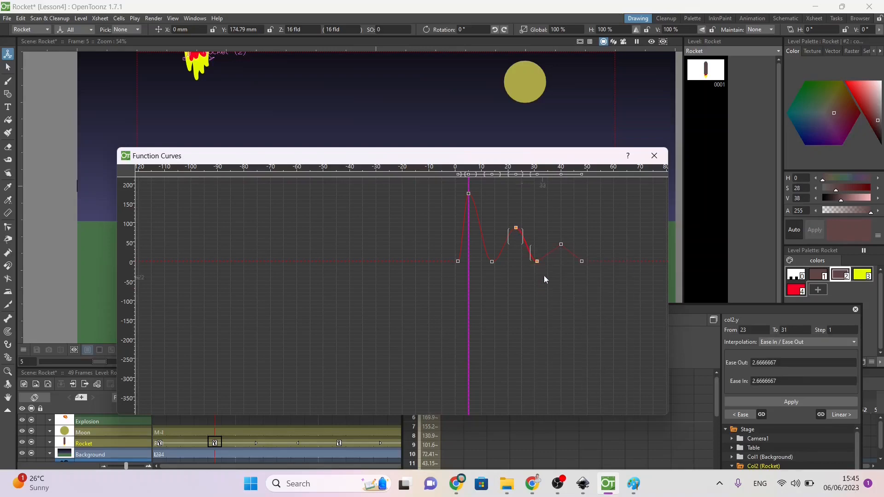
Step: Apply Ease In / Ease Out interpolation to the last bounce, between frames 31 and 40 and between frames 40 and 48
left_click(550, 252)
right_click(549, 253)
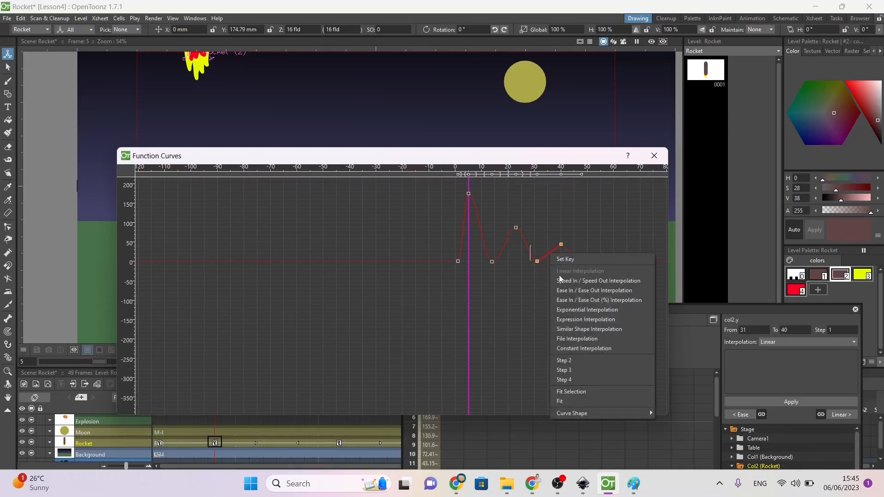
left_click(562, 293)
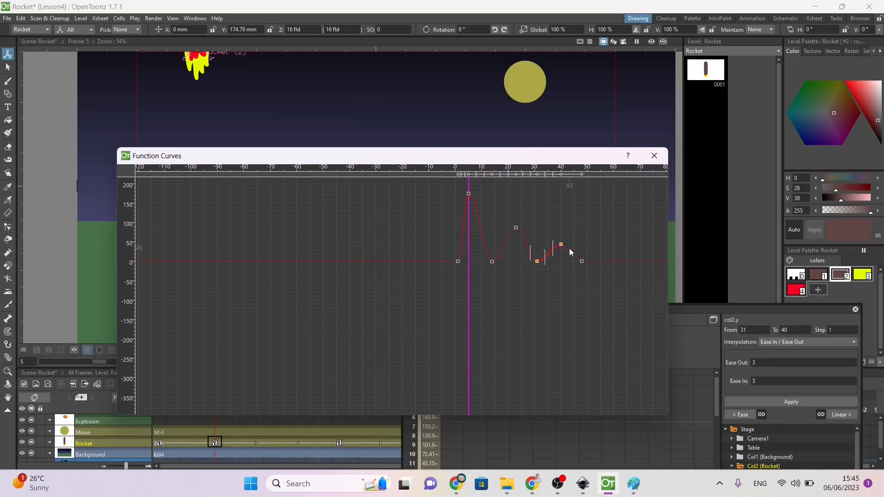
left_click(569, 248)
right_click(569, 247)
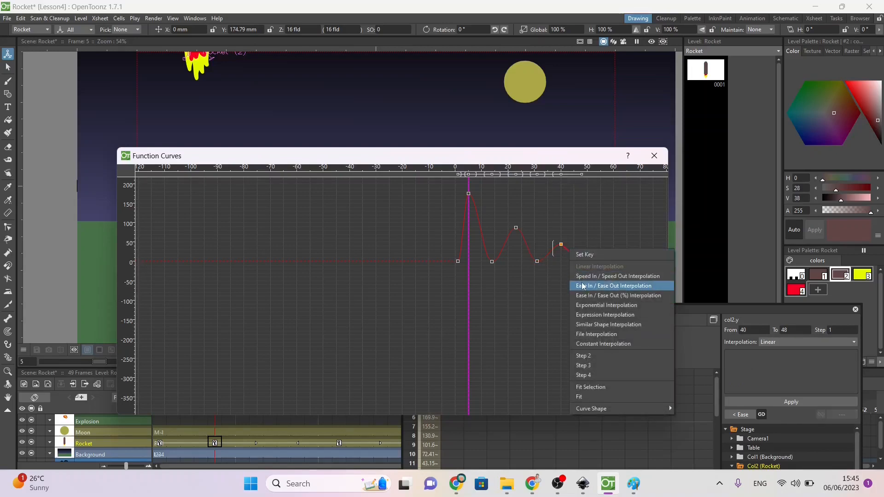
left_click(599, 285)
Step: Adjust the ease handles around the frame 40 key, giving the frame 31 to 40 segment Ease Out 4 and Ease In 3
mouse_move(571, 256)
left_mouse_down()
mouse_move(582, 247)
mouse_move(574, 246)
mouse_move(581, 256)
left_mouse_up()
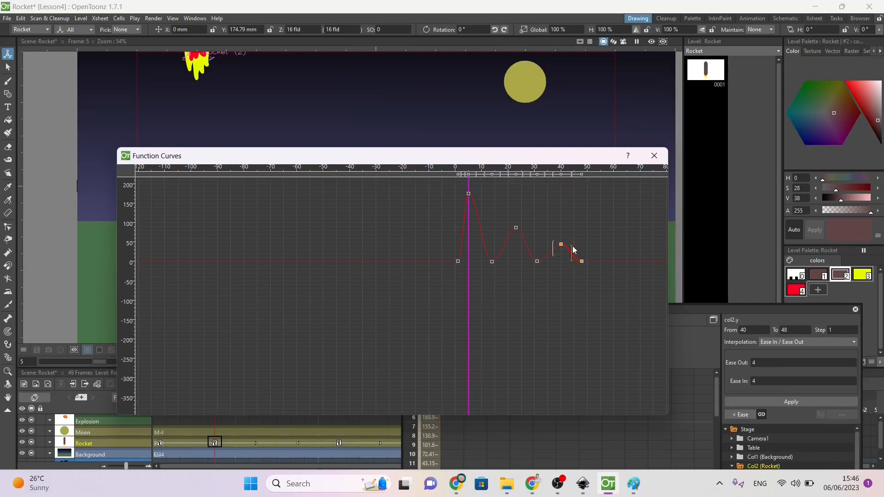
left_click_drag(571, 246, 569, 248)
left_click(539, 257)
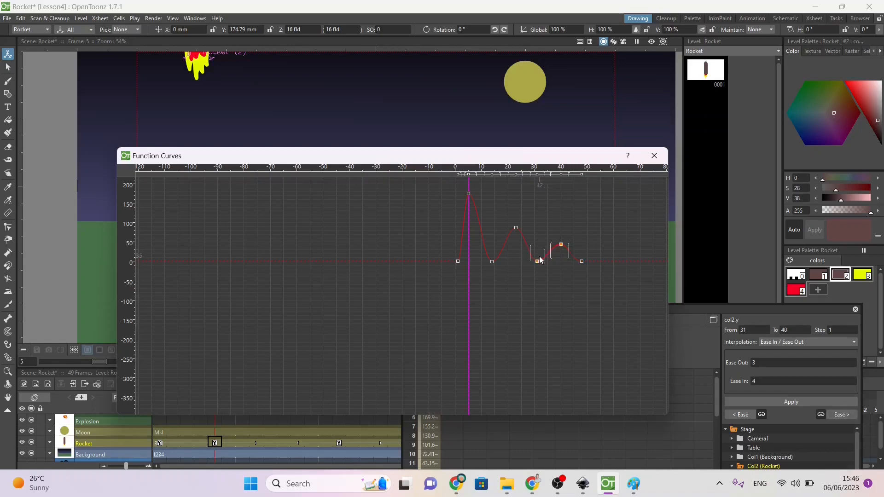
mouse_move(554, 250)
left_mouse_down()
mouse_move(544, 257)
mouse_move(560, 245)
mouse_move(553, 254)
left_mouse_up()
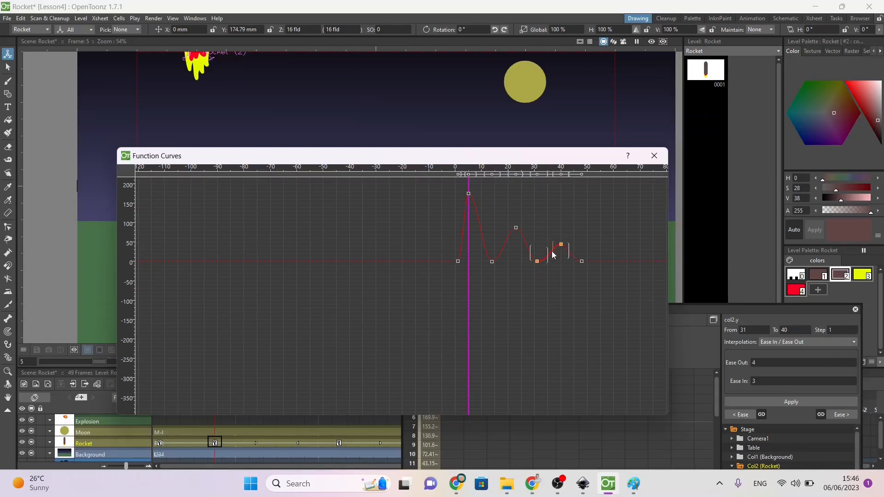
Step: Close the curve and function editors and play the Rocket's bounce from frame 1
left_click(653, 156)
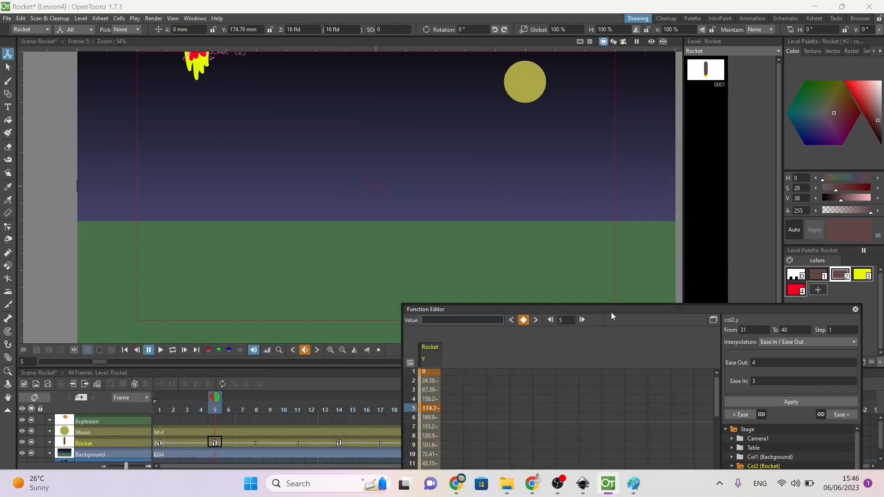
left_click_drag(614, 308, 498, 177)
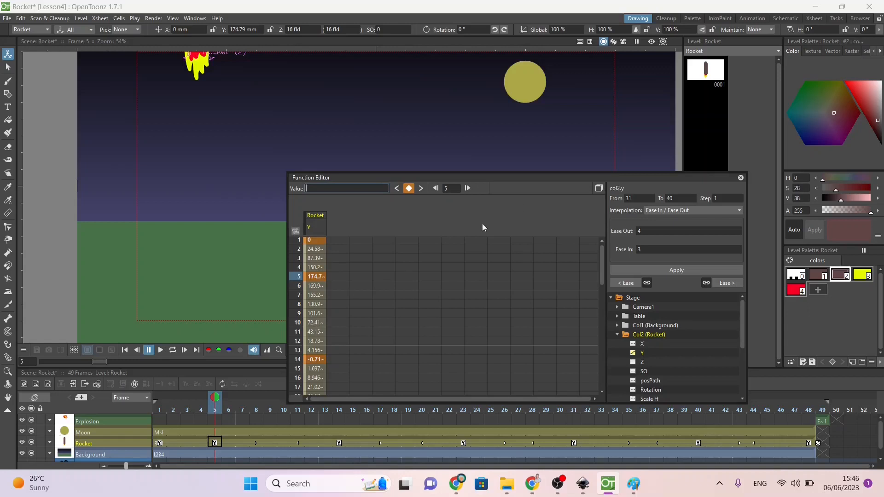
left_click(740, 179)
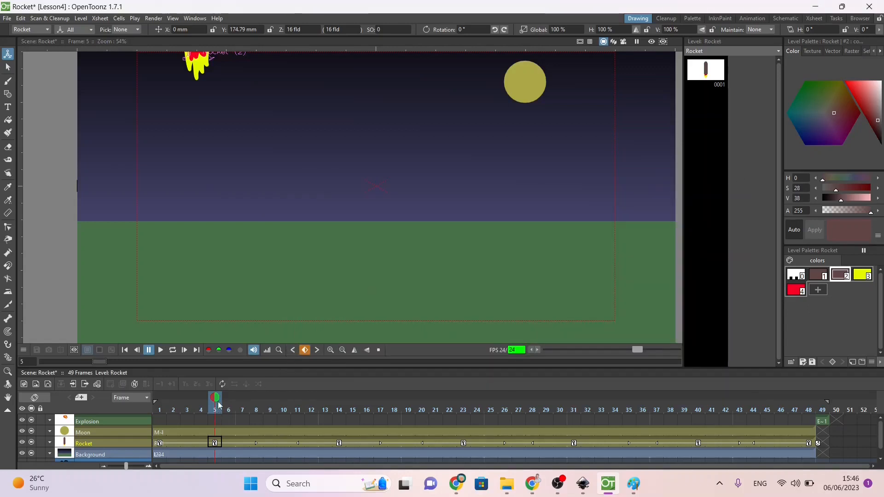
left_click_drag(219, 405, 144, 399)
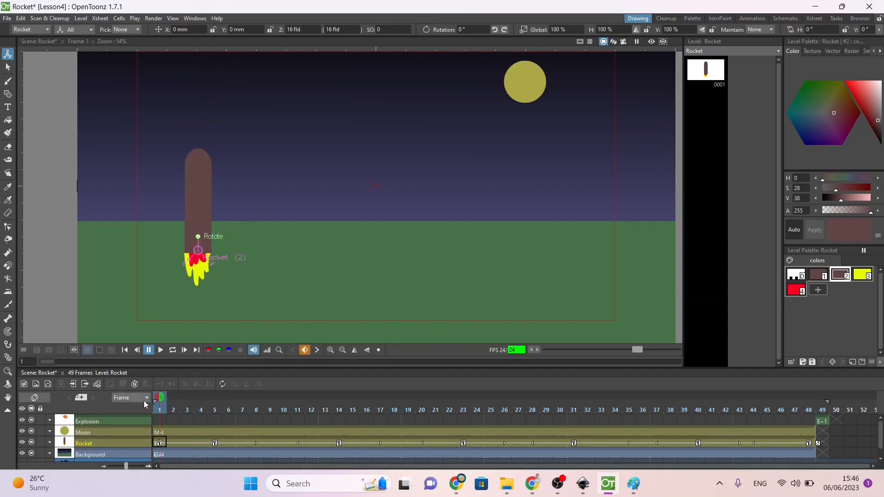
left_click(161, 349)
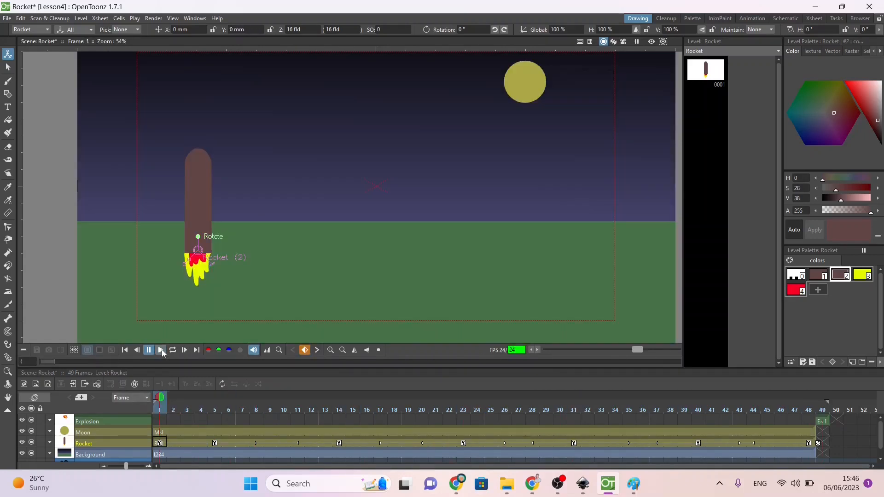
left_click(161, 350)
Step: Undo the recent bounce edits to the Rocket's motion
key("ctrl+z")
key("ctrl+z")
key("ctrl+z")
key("ctrl+z")
key("ctrl+z")
key("ctrl+z")
key("ctrl+z")
key("ctrl+z")
key("ctrl+z")
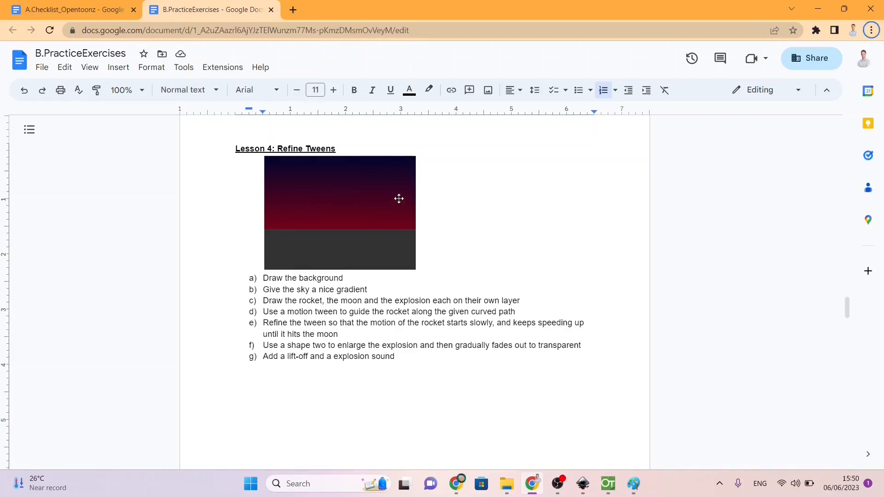
Step: Switch to OpenToonz, extend the Background's exposure to frame 69, and go to frame 49
key("alt+Tab")
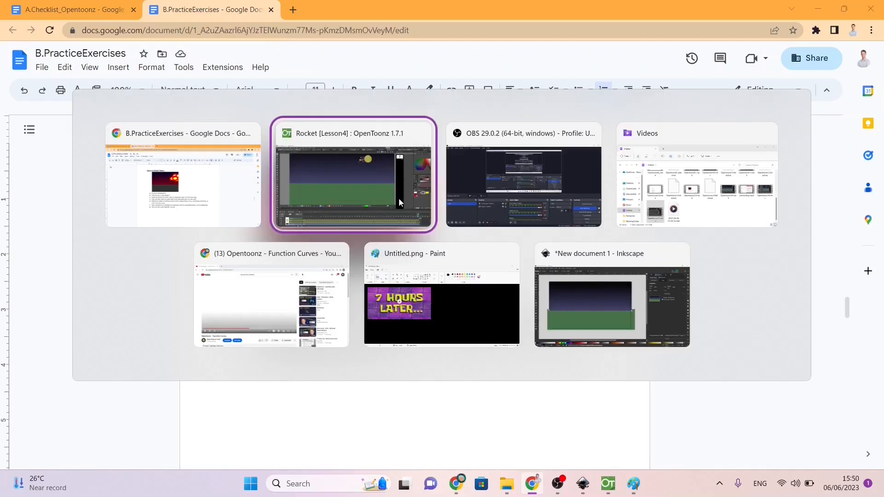
left_click(399, 202)
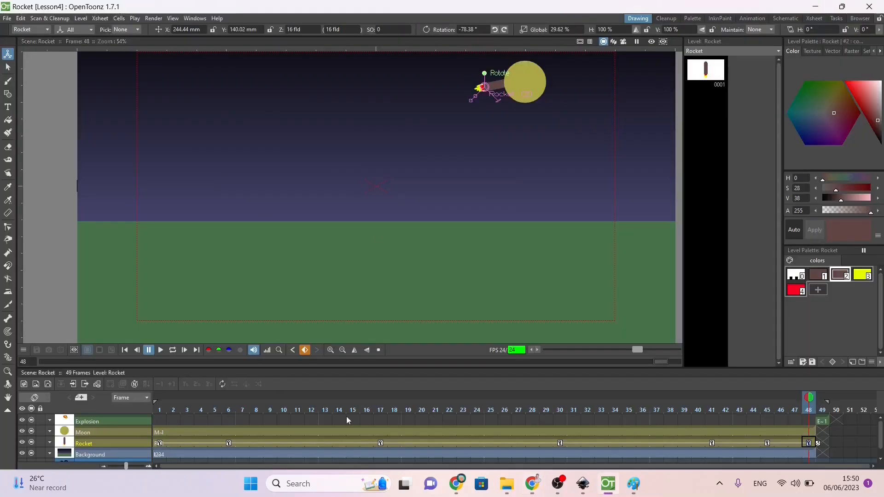
left_click(809, 454)
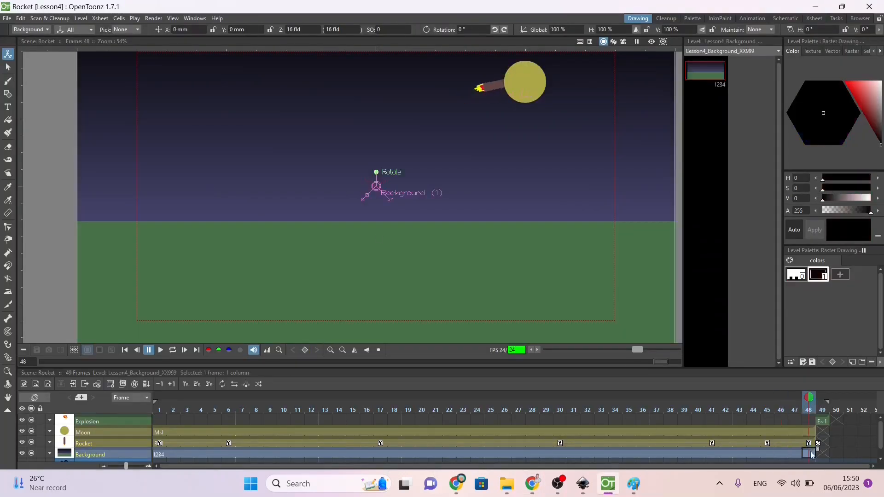
left_click_drag(817, 450, 876, 452)
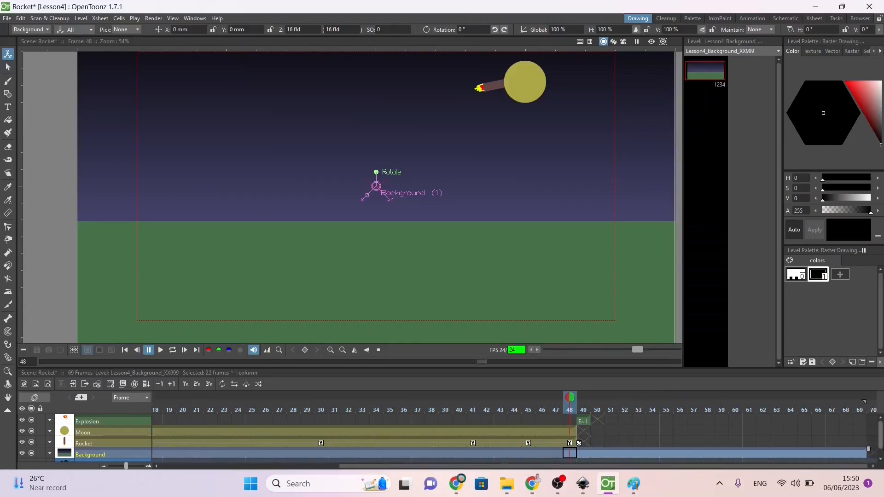
left_click(571, 439)
left_click_drag(571, 398, 583, 398)
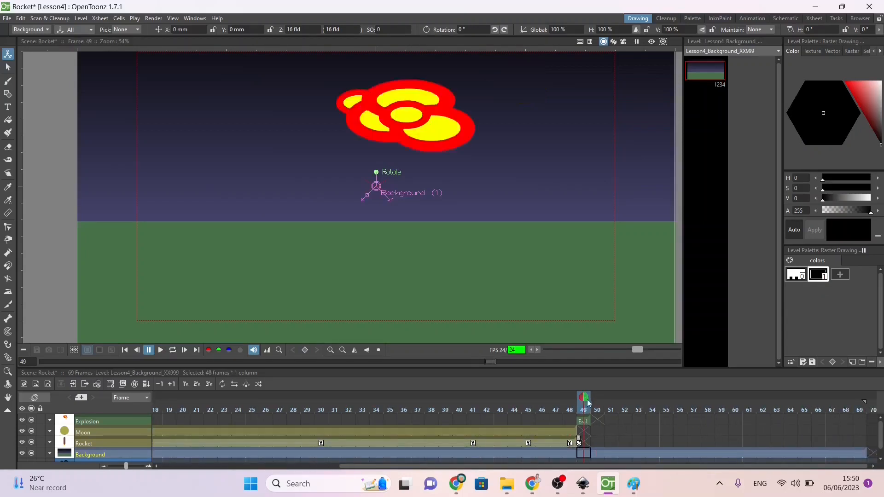
left_click(8, 67)
left_click_drag(379, 129, 485, 182)
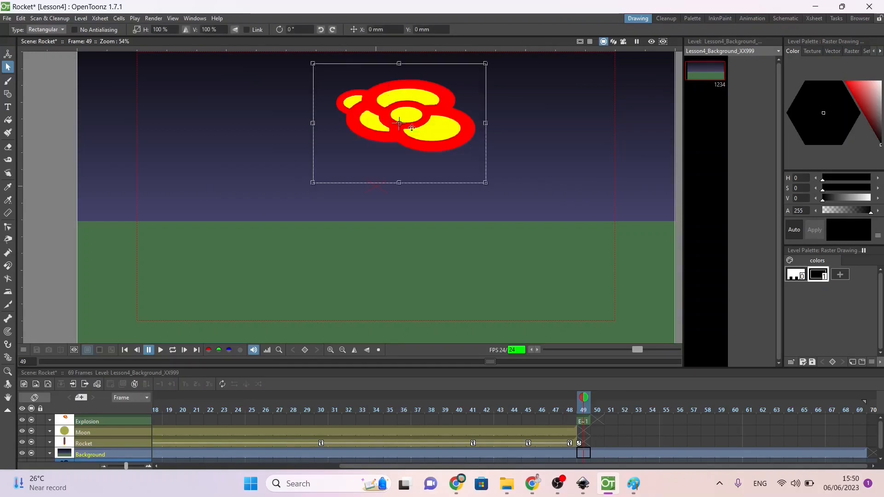
left_click_drag(406, 93, 501, 89)
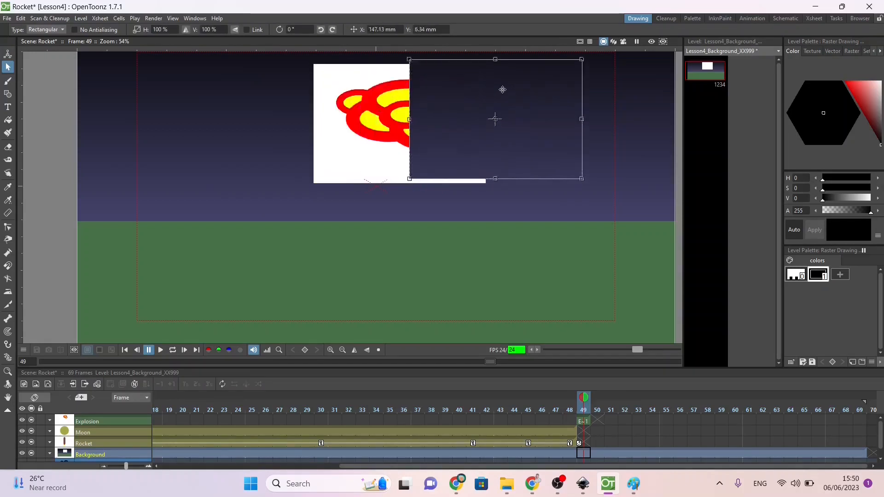
key("ctrl+z")
Step: Select the explosion artwork on the Explosion level at frame 49 and move it about 177 mm right and 15 mm up
left_click(583, 421)
left_click_drag(323, 69, 500, 188)
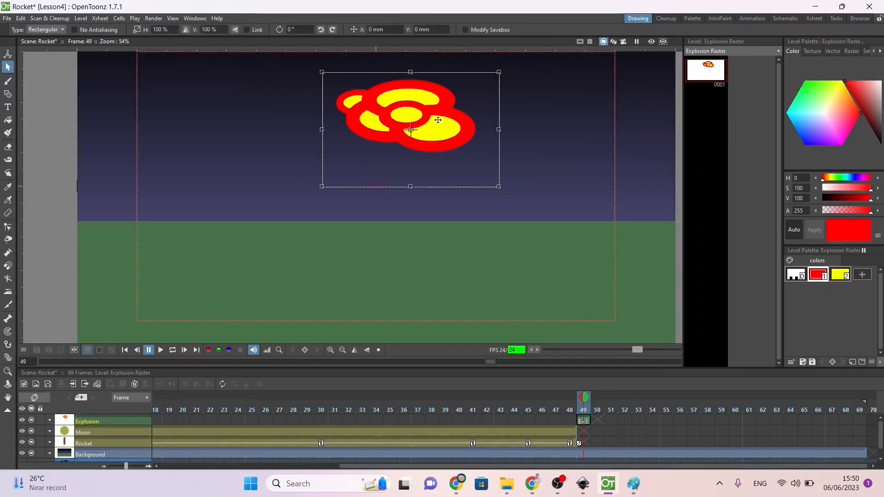
mouse_move(405, 115)
left_mouse_down()
mouse_move(495, 124)
mouse_move(497, 112)
left_mouse_up()
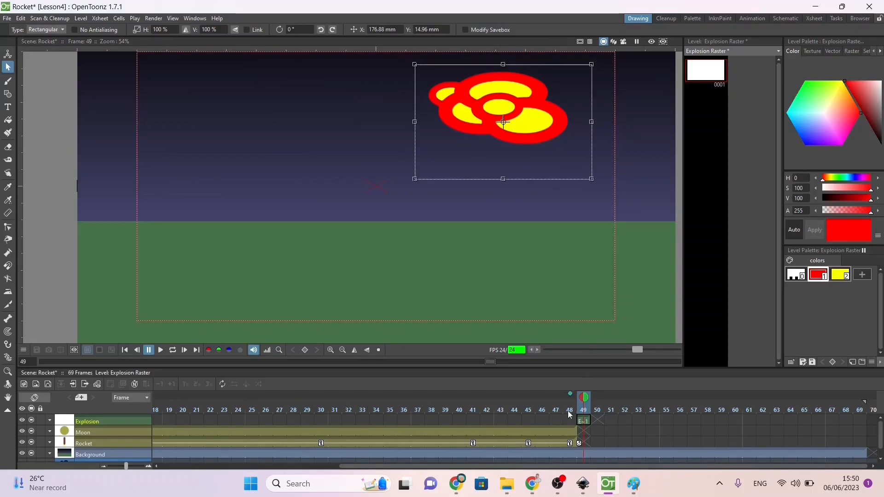
left_click(586, 399)
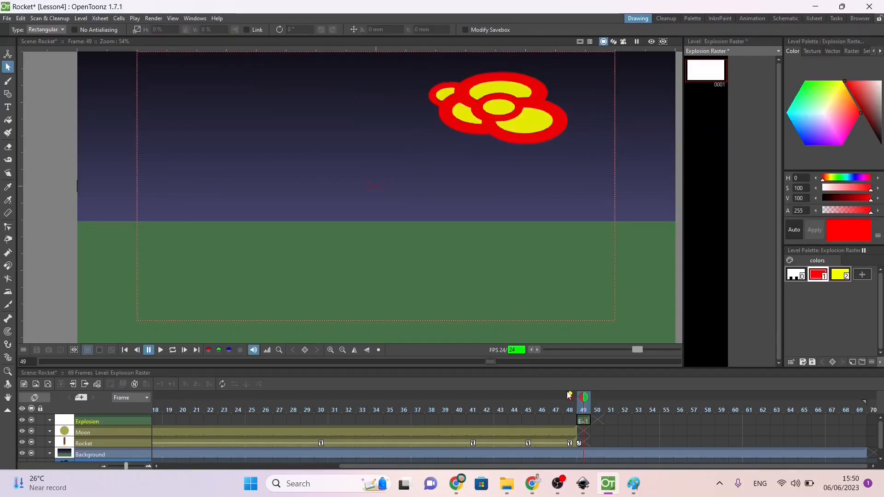
Step: Shrink the explosion artwork to about 30% of its width and 46% of its height
mouse_move(410, 54)
left_mouse_down()
mouse_move(611, 164)
mouse_move(470, 104)
left_mouse_up()
left_click_drag(432, 75, 528, 170)
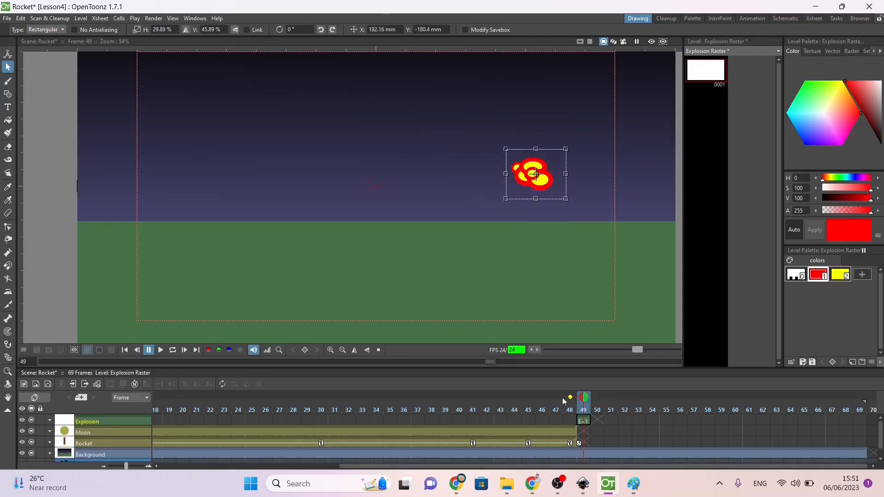
mouse_move(574, 397)
left_mouse_down()
mouse_move(539, 398)
mouse_move(581, 403)
left_mouse_up()
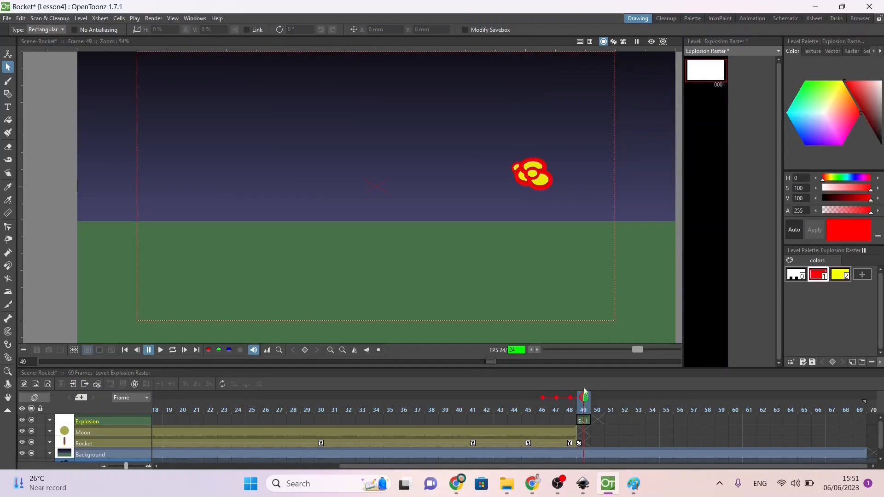
Step: Move the explosion up to the moon's location and scale it down further to about 66% width and 59% height
left_click_drag(582, 223, 582, 218)
left_click_drag(534, 172, 518, 76)
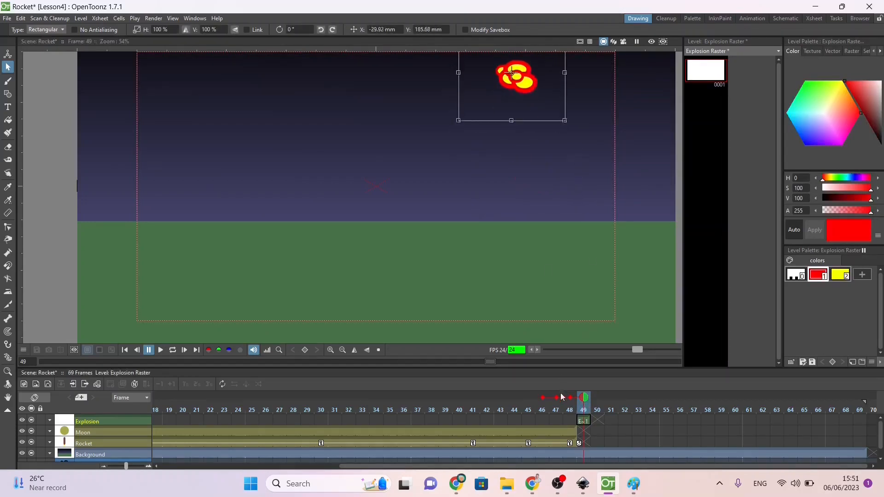
mouse_move(583, 397)
left_mouse_down()
mouse_move(571, 397)
mouse_move(583, 397)
left_mouse_up()
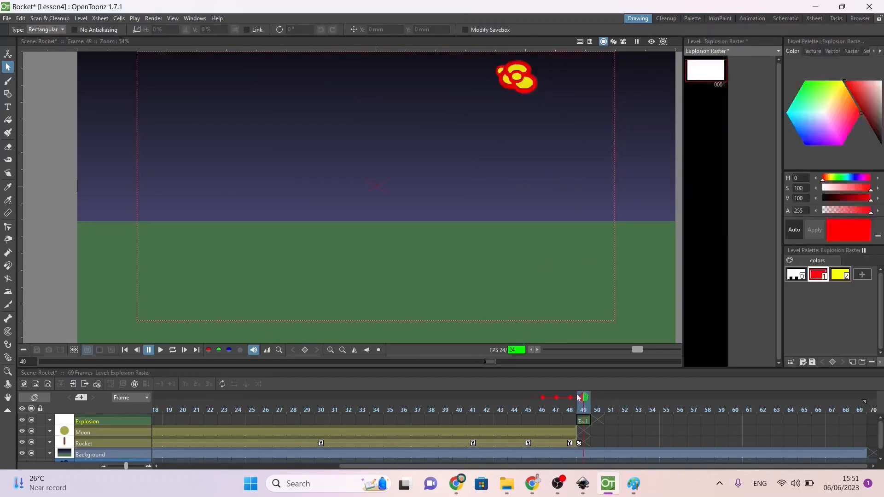
left_click_drag(547, 113, 474, 64)
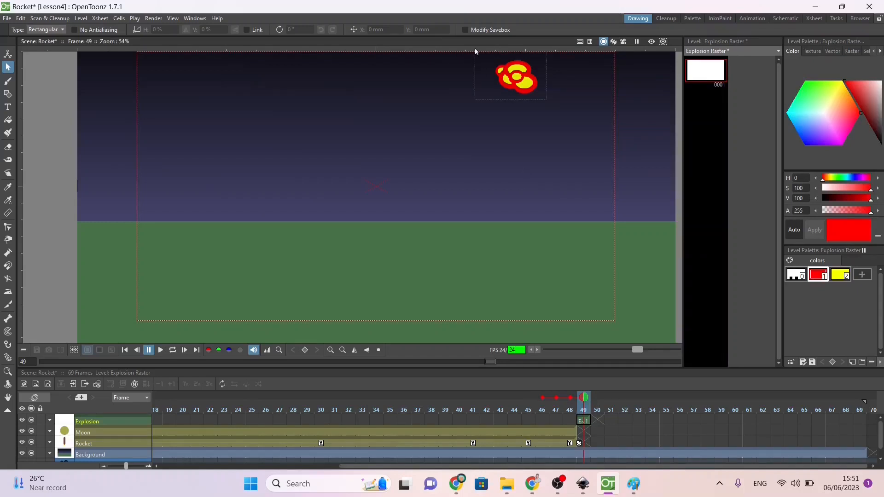
left_click_drag(546, 112, 523, 94)
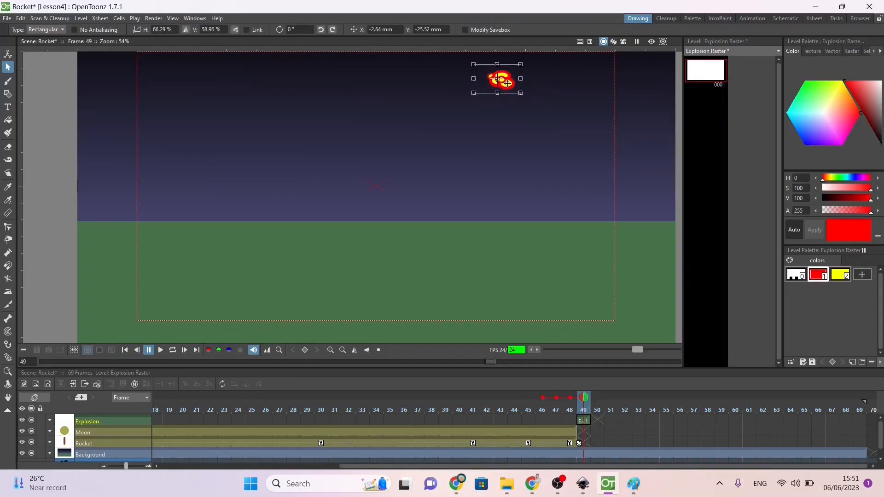
Step: Extend the Explosion's exposure to frame 60 and set a key on it at frame 49
left_click(585, 421)
left_click_drag(592, 417, 736, 421)
left_click(304, 350)
Step: At frame 60, move the Explosion column's center onto the explosion artwork, at about X 115.77 mm, Y 85.26 mm
left_click(735, 421)
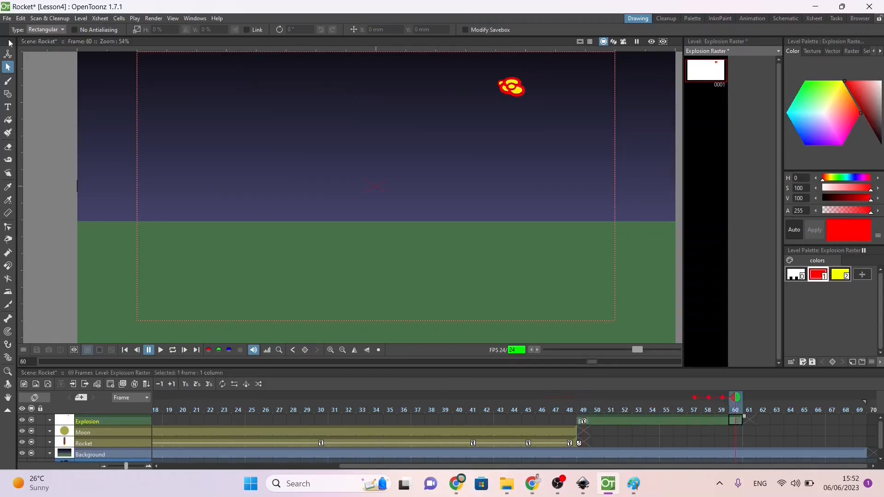
key("a")
left_click(76, 30)
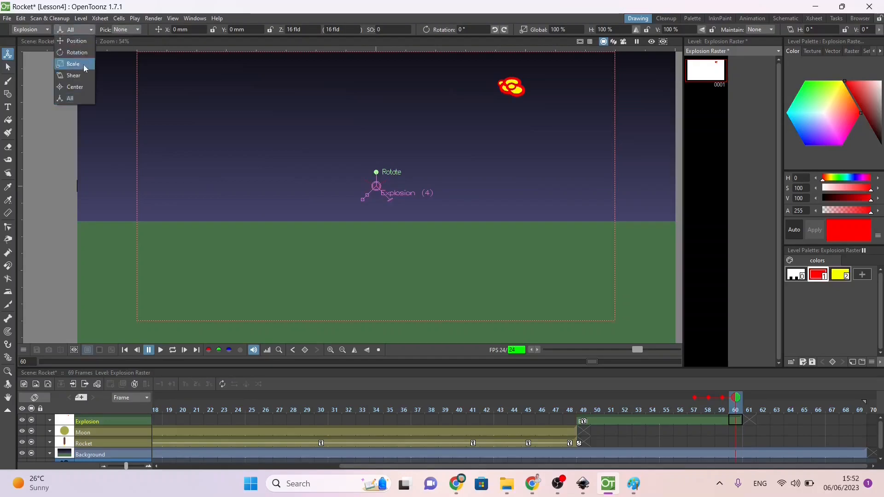
left_click(74, 87)
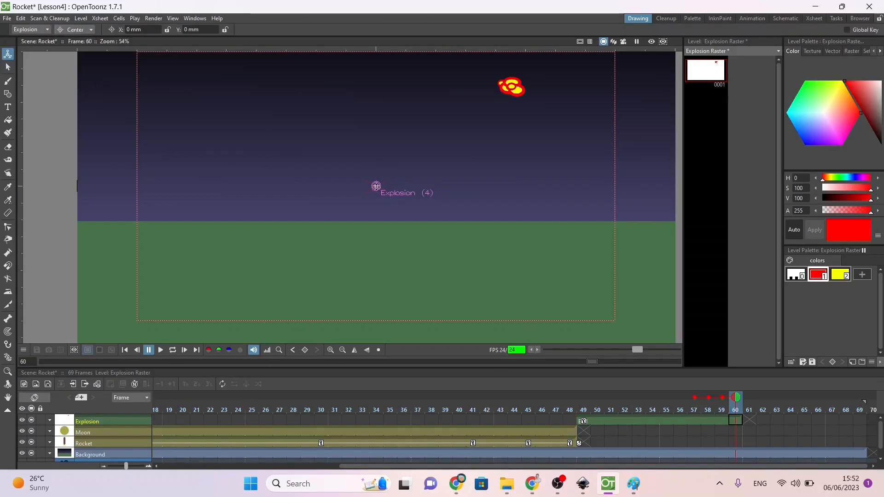
left_click_drag(376, 186, 512, 87)
Step: Scale the Explosion column up to about 758% globally at frame 60
left_click(76, 30)
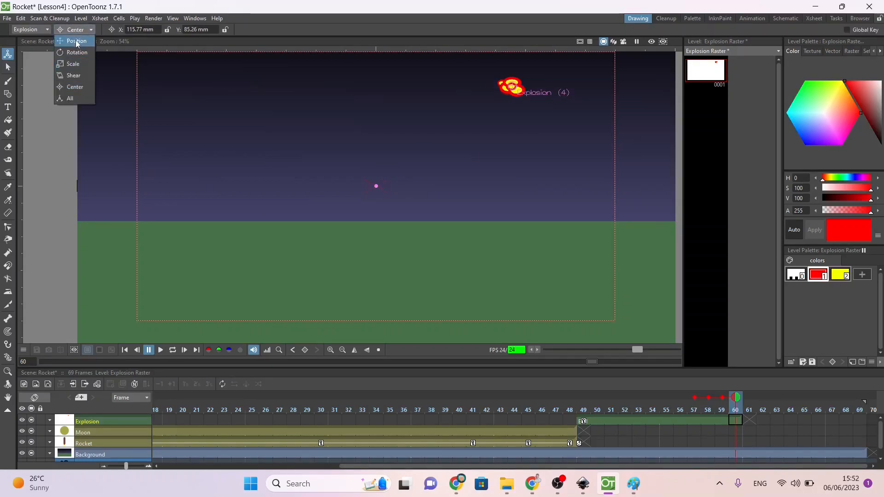
left_click(73, 64)
left_click_drag(495, 93, 465, 131)
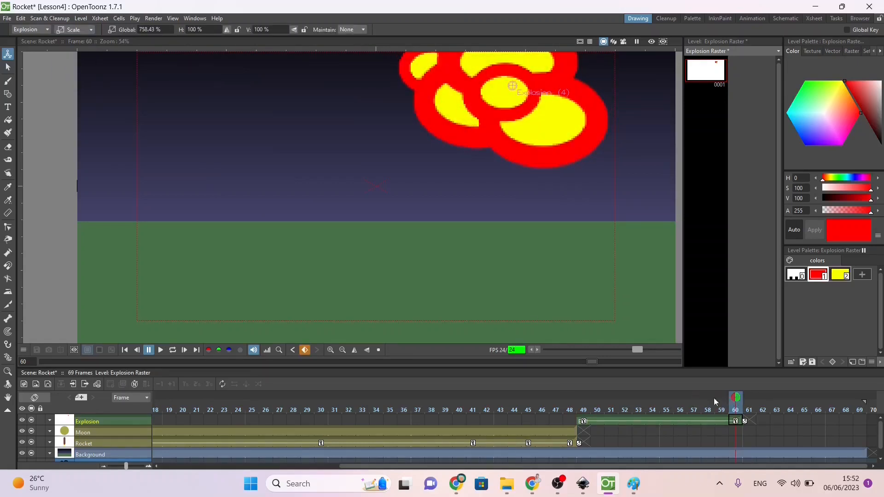
Step: Scrub through the explosion's growth and extend the Moon's exposure to frame 52
left_click_drag(714, 398, 635, 432)
left_click(573, 428)
left_click_drag(570, 402, 740, 409)
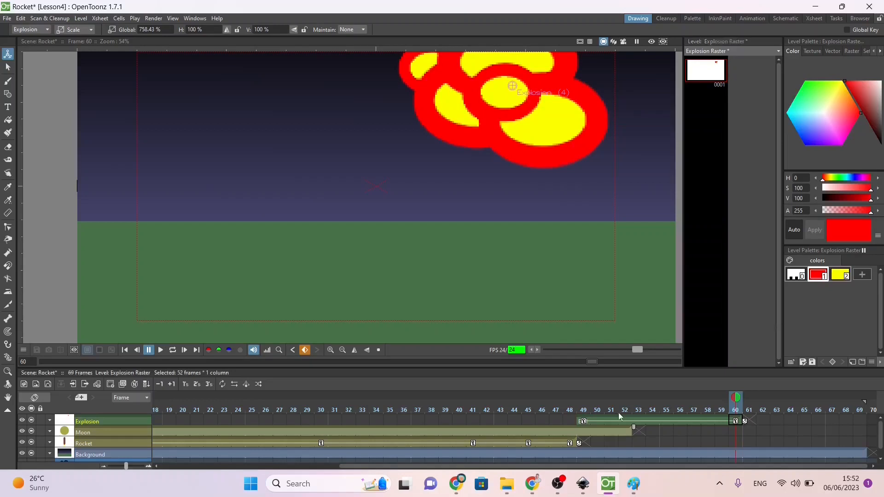
Step: Key the red and yellow styles of the Explosion palette at frame 55
left_click(673, 410)
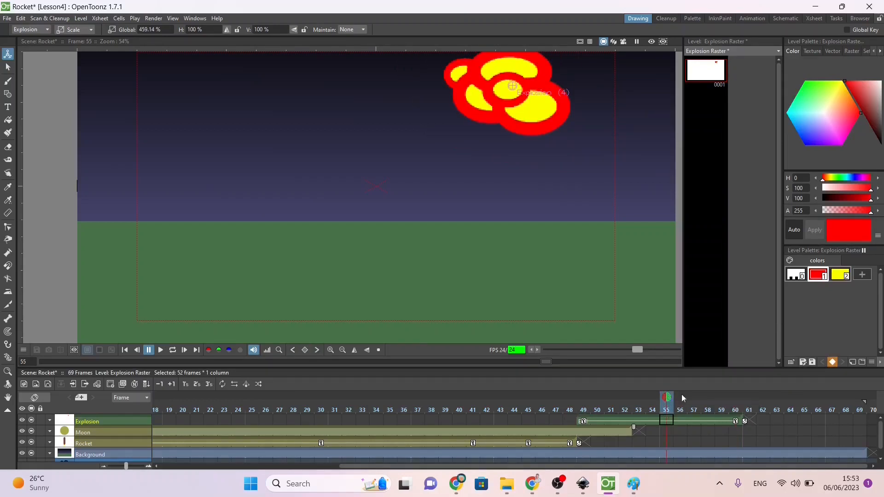
left_click_drag(682, 399, 734, 401)
left_click(840, 277)
left_click(832, 363)
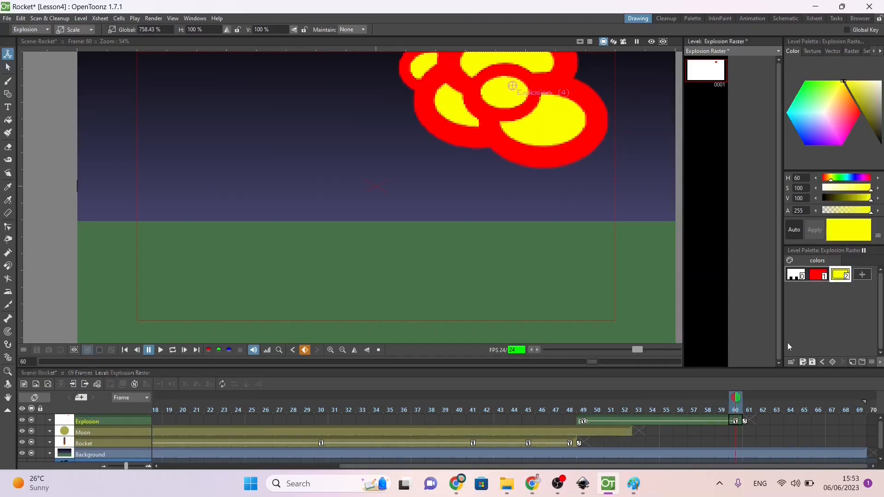
Step: At frame 60, set the yellow and red styles' alpha to 0, key the red style, and scrub to check the fade
left_click_drag(857, 210, 803, 214)
left_click(817, 275)
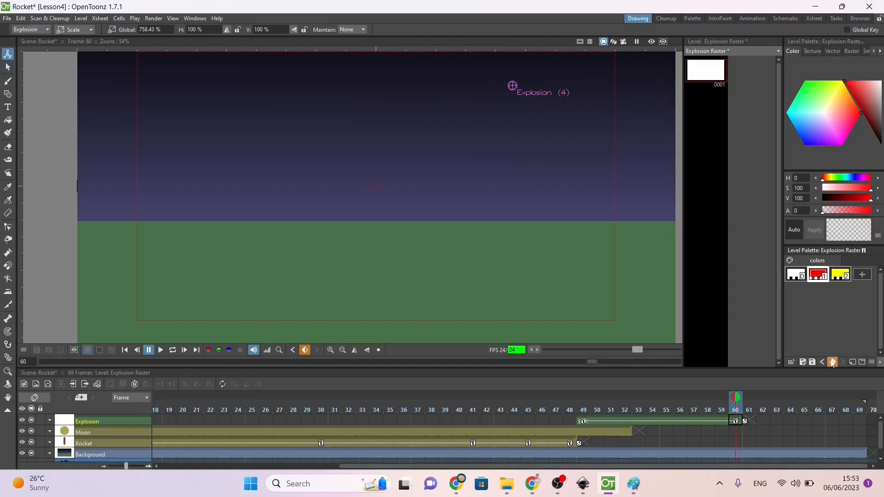
mouse_move(735, 398)
left_mouse_down()
mouse_move(562, 402)
mouse_move(711, 401)
mouse_move(735, 412)
left_mouse_up()
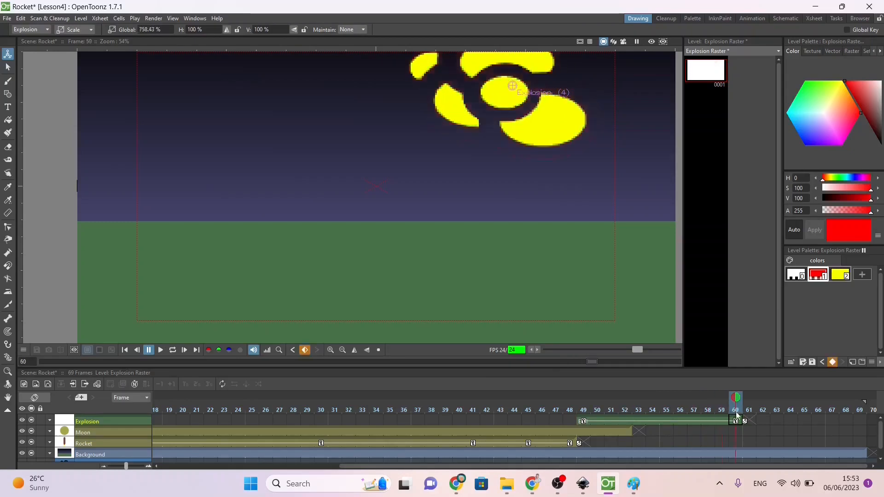
Step: Set the yellow style's alpha to 0 again at frame 60 and key it in the Explosion palette
left_click(837, 276)
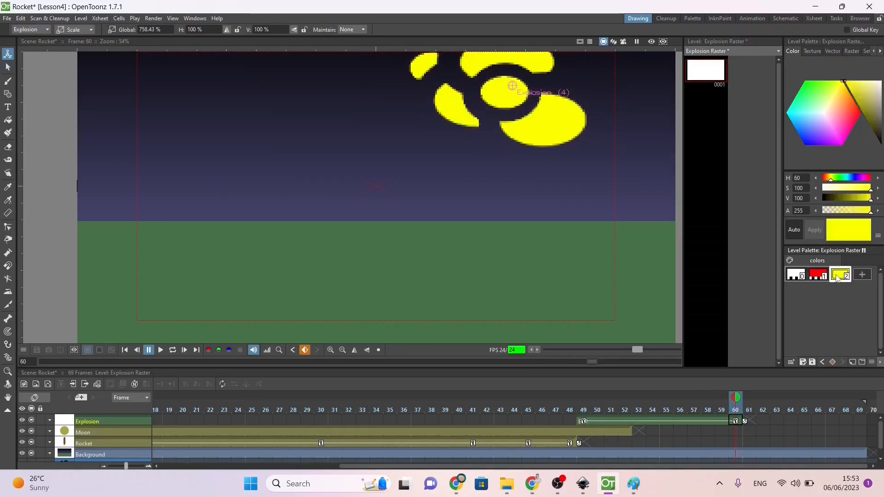
left_click_drag(870, 212, 779, 216)
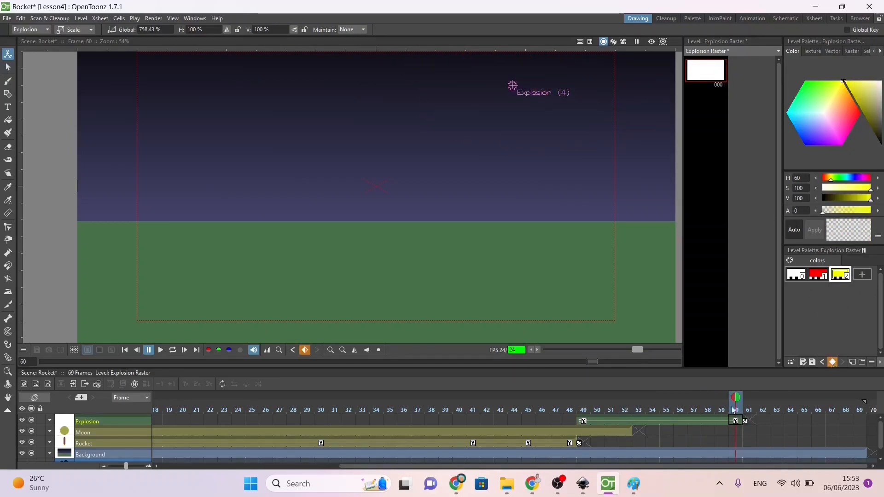
mouse_move(736, 402)
left_mouse_down()
mouse_move(677, 404)
mouse_move(734, 404)
left_mouse_up()
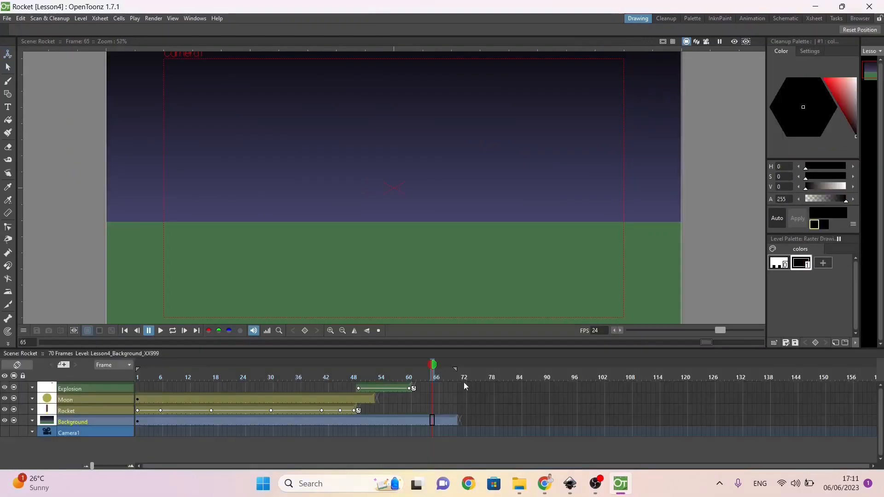
Step: Return to frame 1 and save the scene under the new name Rocket_v2 in the Lesson4 scenes folder
left_click_drag(433, 365, 135, 377)
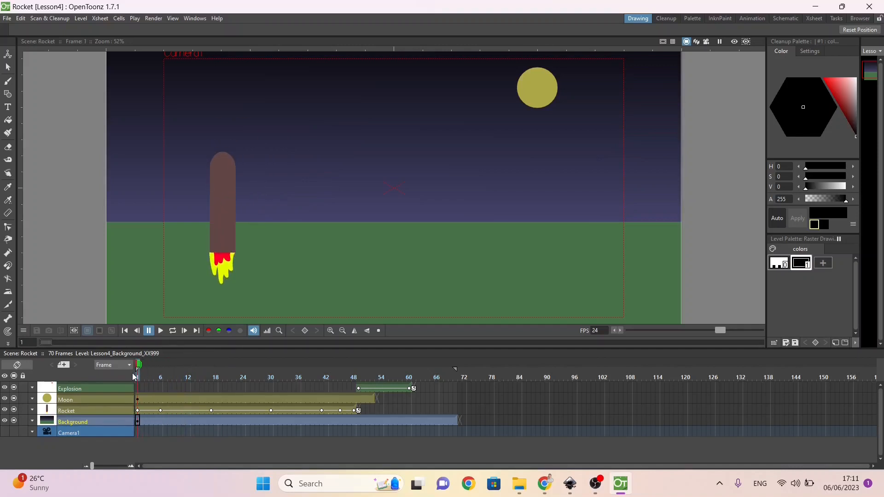
left_click(6, 19)
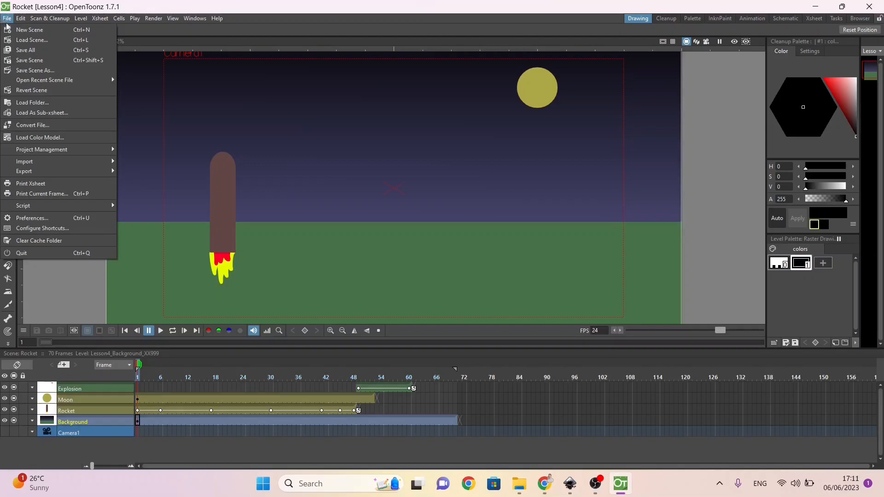
left_click(37, 71)
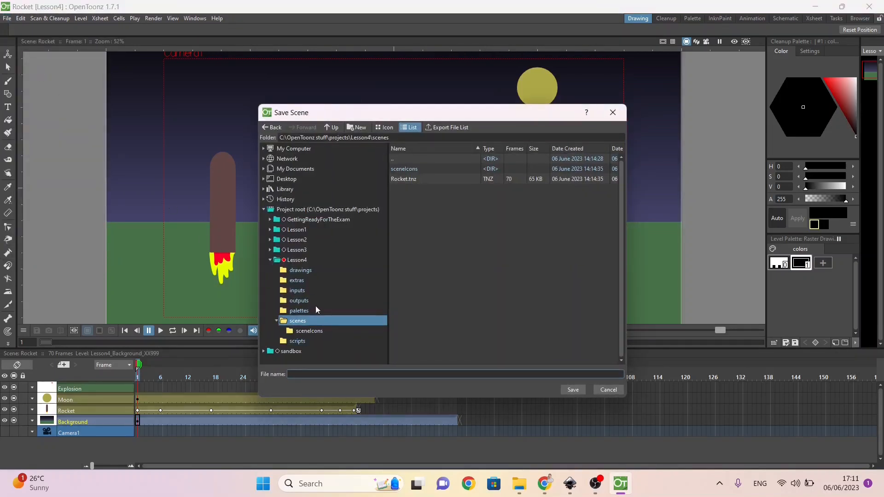
left_click(406, 183)
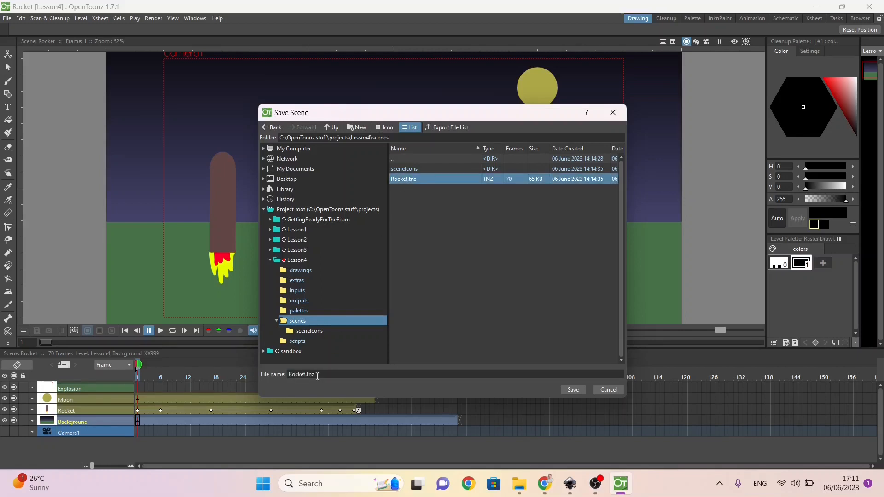
left_click(304, 374)
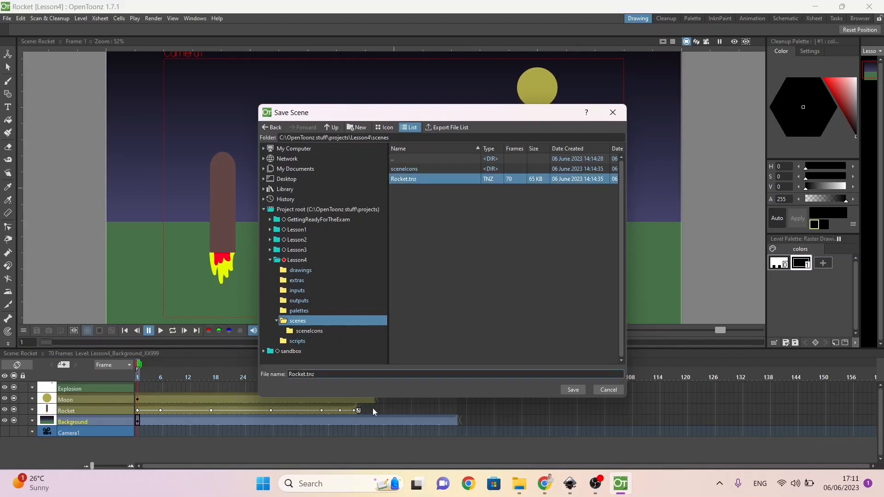
type("_v2")
key("Return")
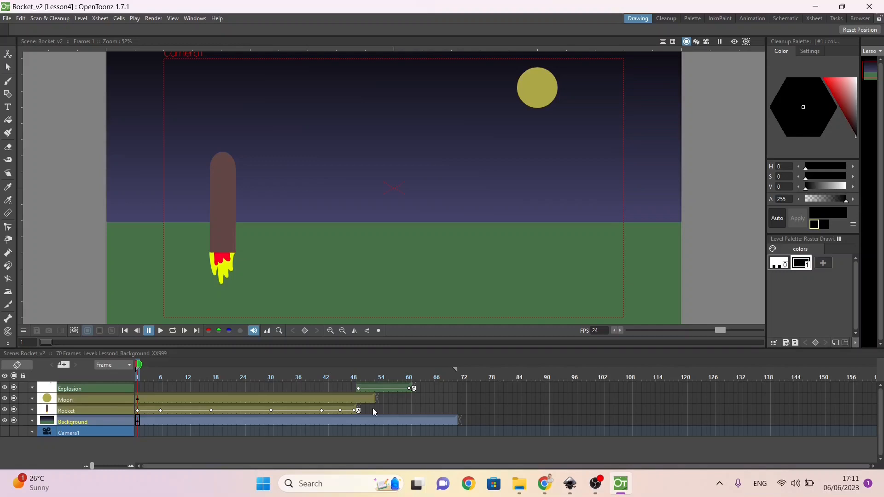
Step: Switch to the B.PracticeExercises document in Chrome, read the Lesson 4 sound effect task, and return to OpenToonz
mouse_move(544, 483)
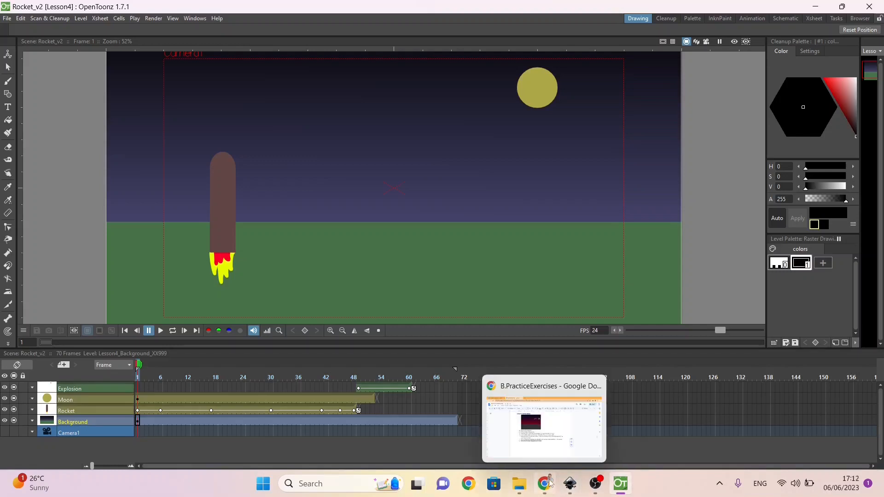
left_click(544, 428)
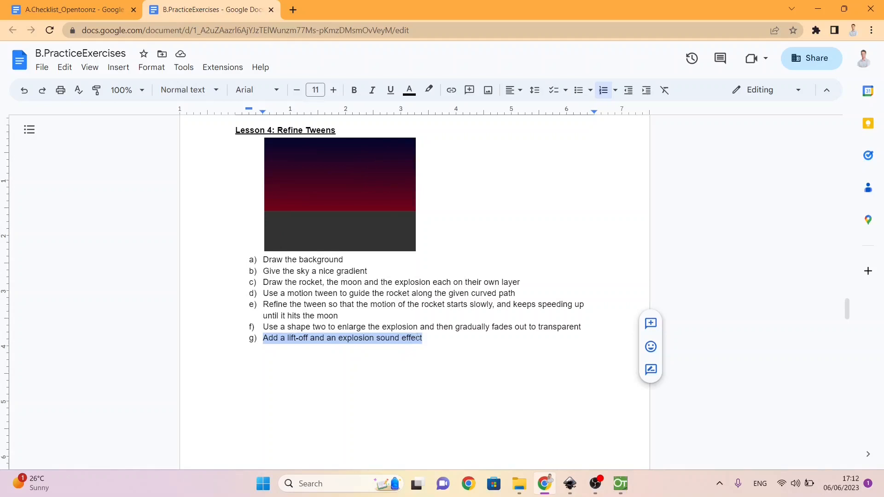
left_click(621, 484)
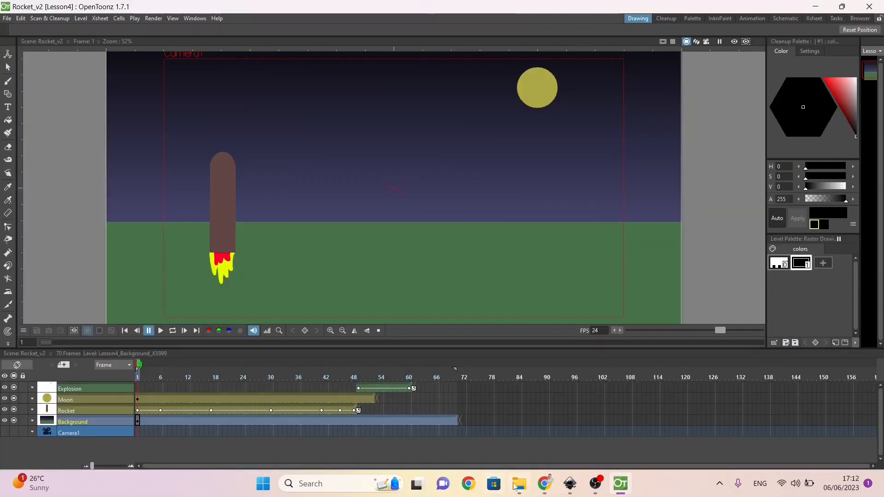
Step: Import the explosion and liftoff WAV files from the OpentoonzResources folder into the scene, keeping the existing project copies
mouse_move(519, 486)
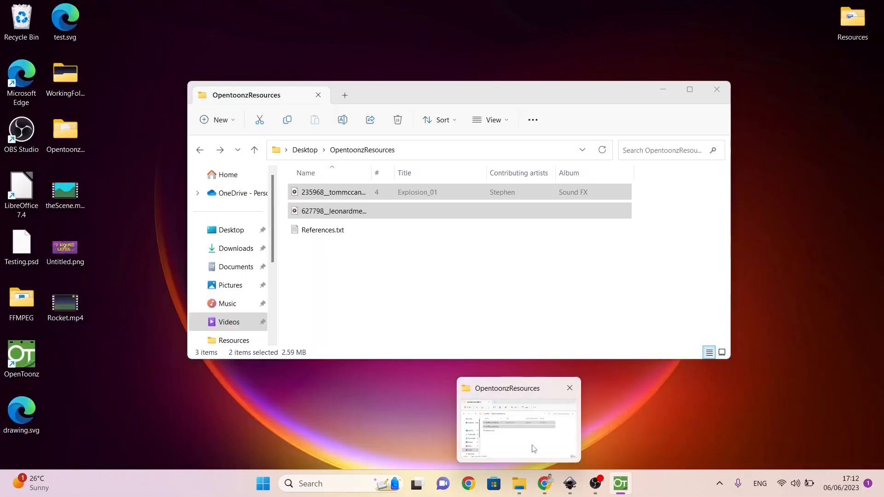
left_click(535, 443)
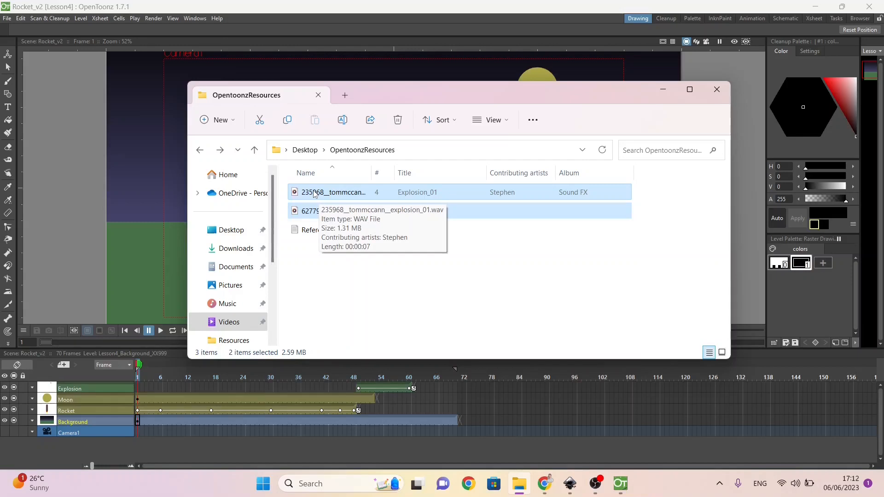
left_click_drag(314, 193, 154, 216)
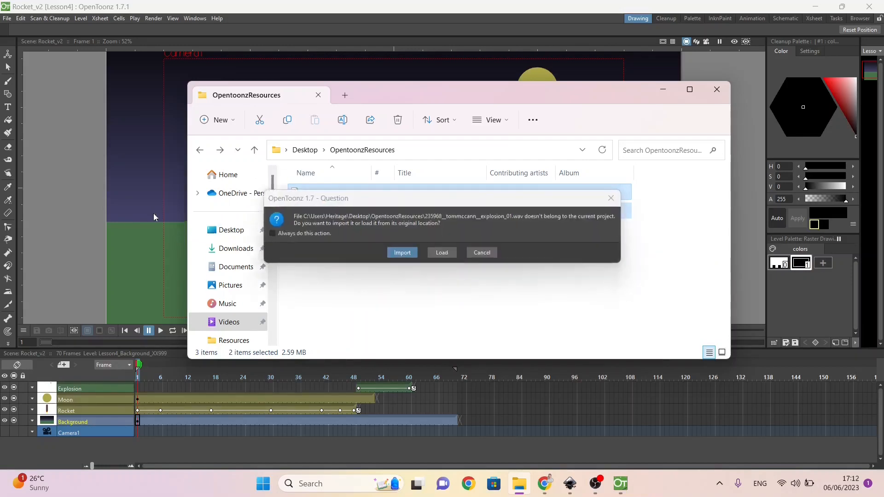
left_click(401, 253)
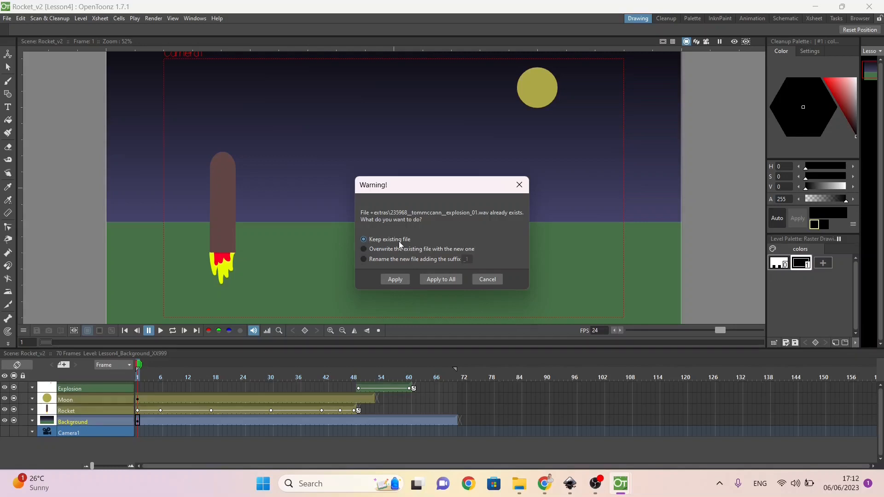
left_click(397, 280)
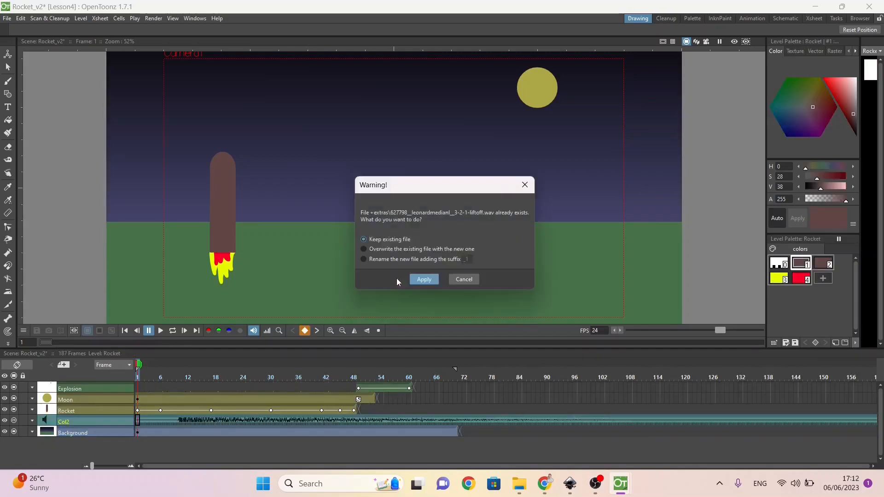
left_click(430, 279)
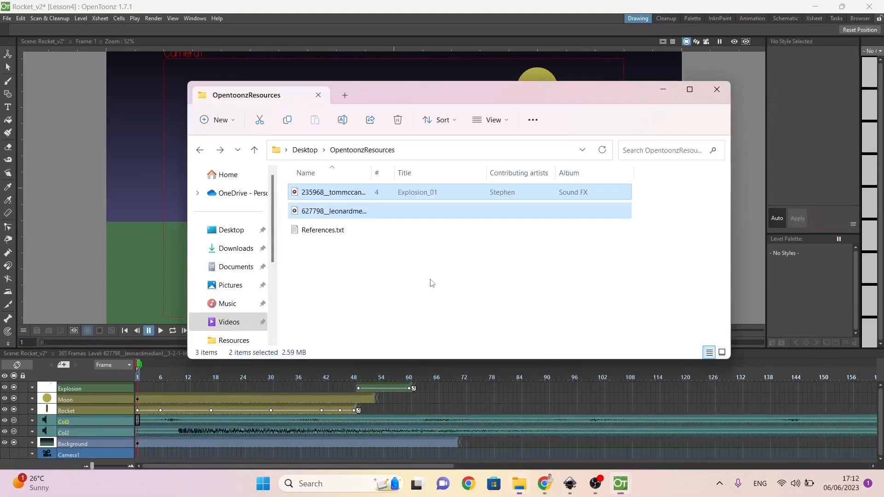
left_click(356, 14)
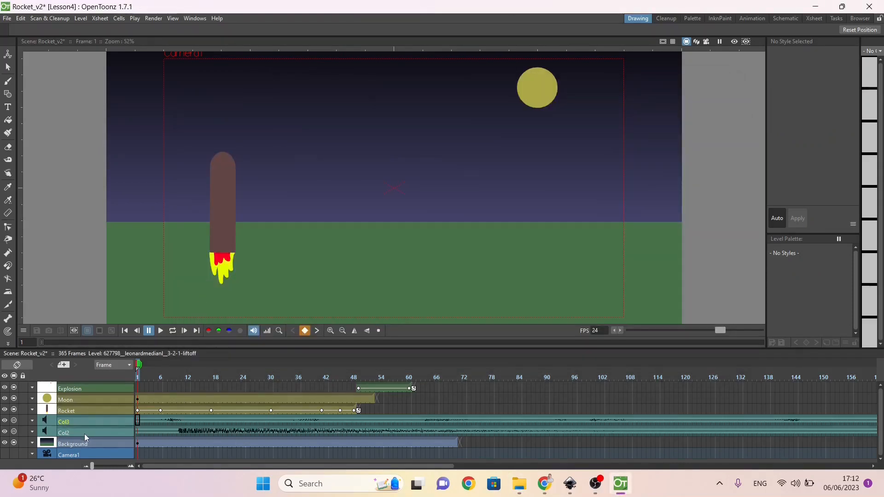
Step: Disable the Col3 sound column, play the scene to hear Col2, and rename Col2 as Explosion
left_click(5, 421)
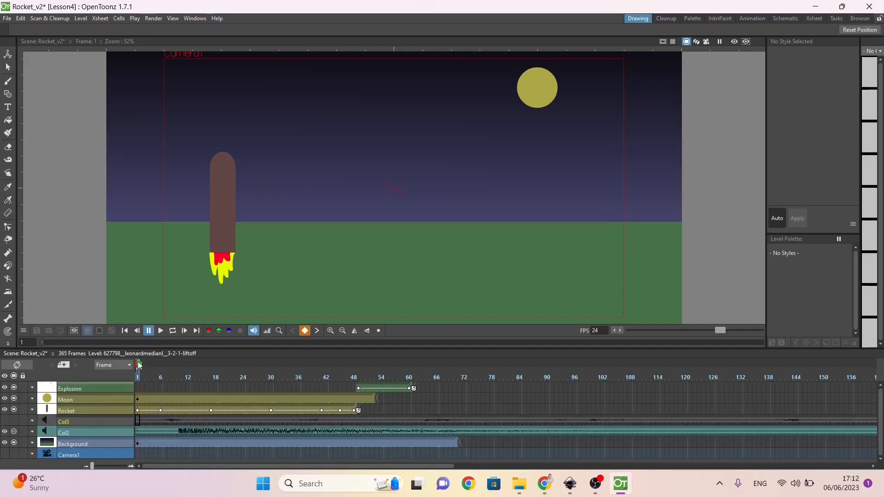
left_click(161, 331)
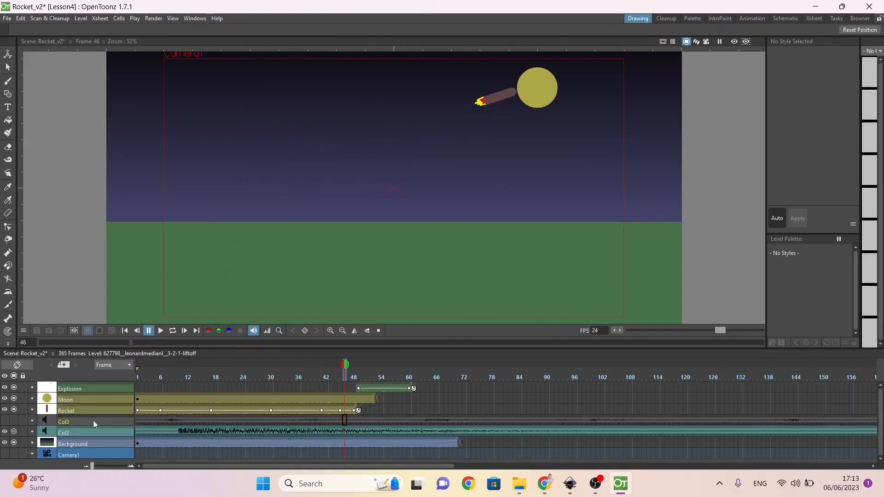
double_click(69, 432)
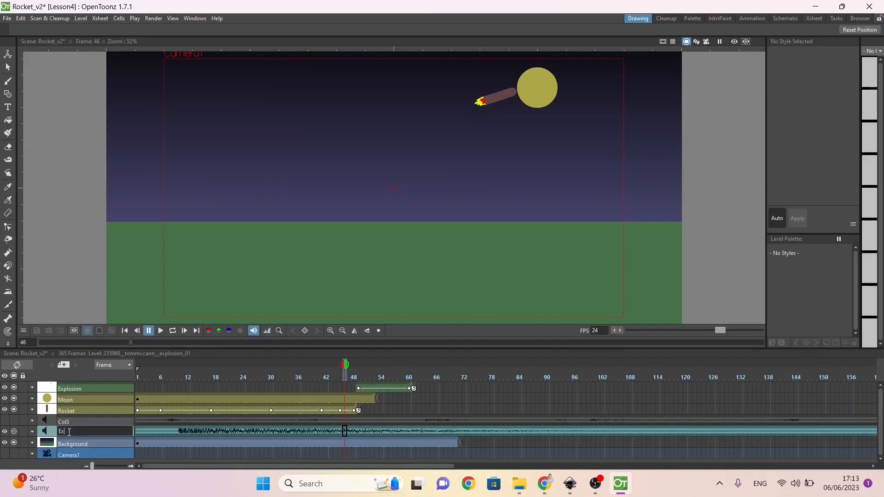
key("Return")
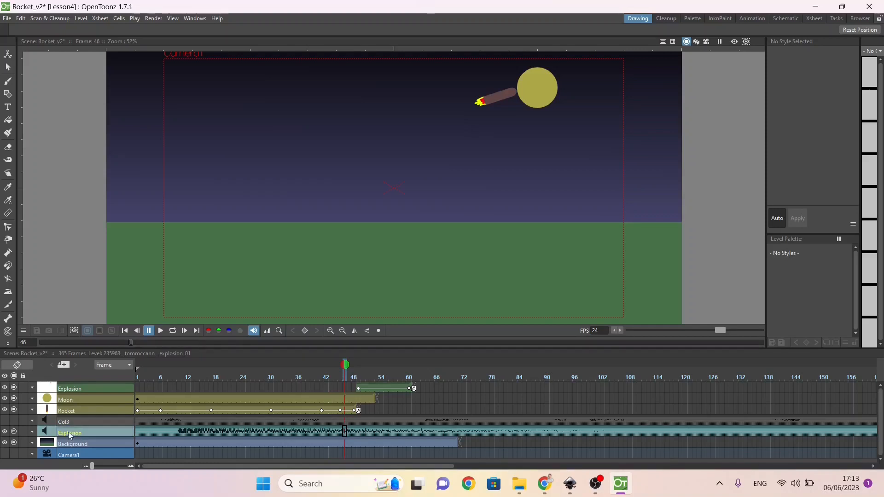
Step: Disable the Explosion sound column, enable Col3, and play the scene from frame 1 to hear Col3
left_click(5, 432)
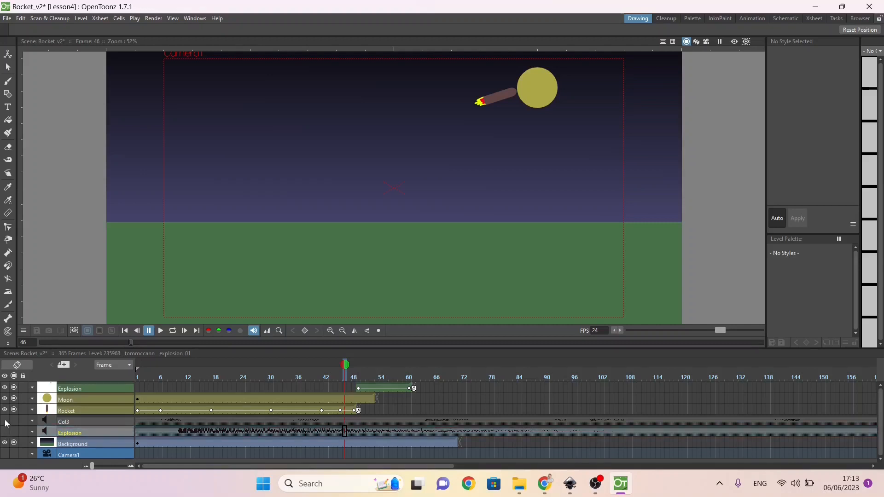
left_click(5, 422)
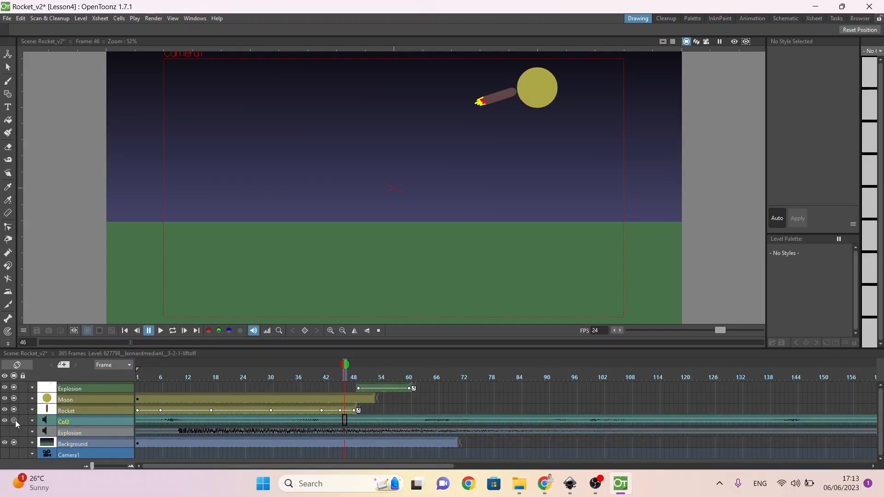
left_click_drag(225, 367, 113, 371)
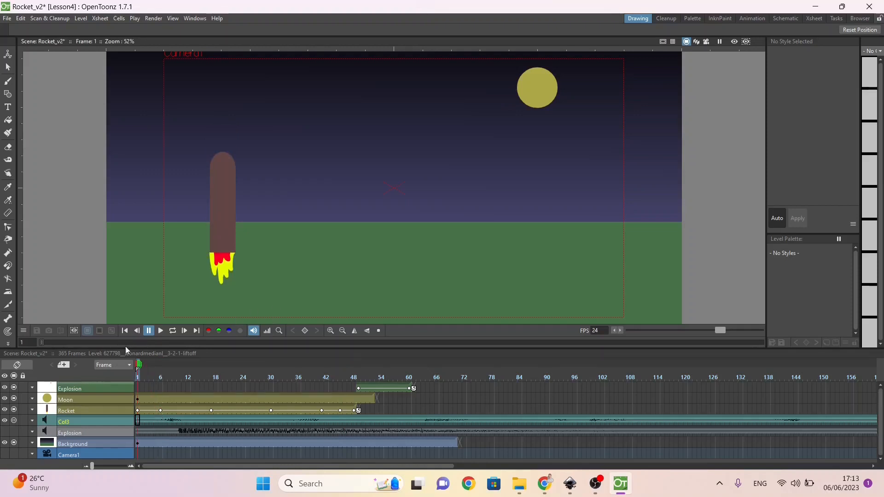
left_click(160, 331)
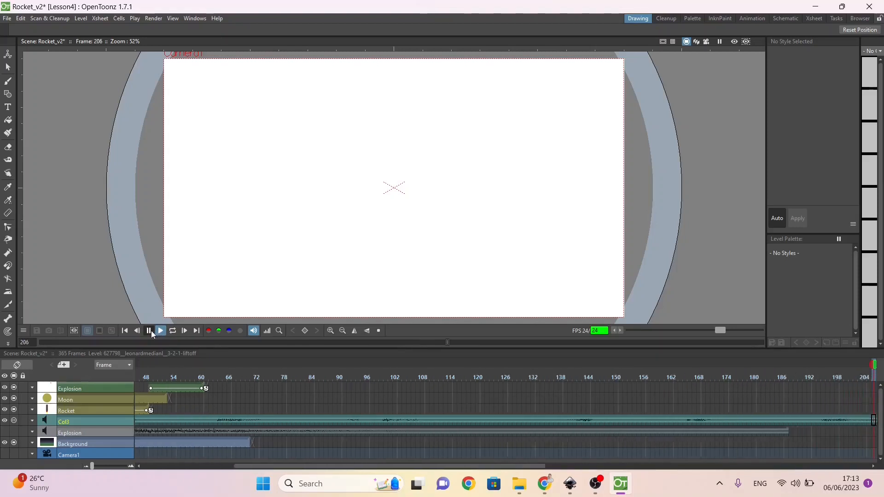
left_click(150, 331)
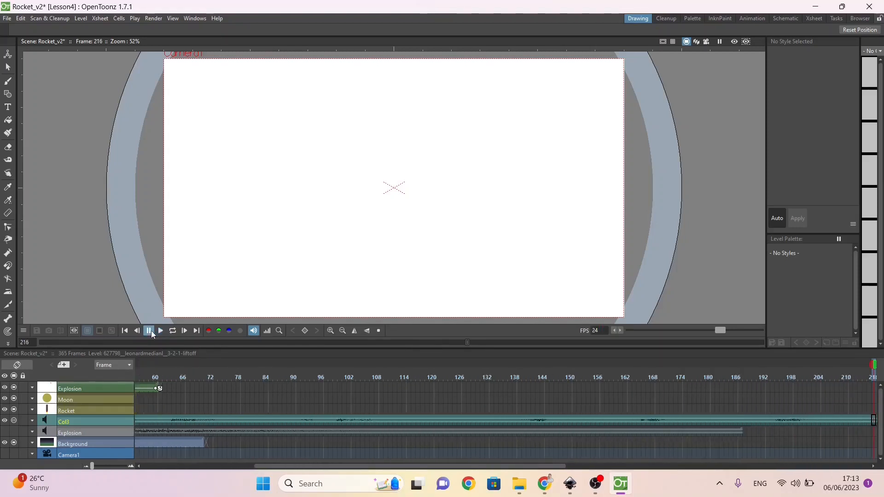
Step: Replay the scene from the start, stop at frame 119, and delete the Col3 sound from that frame onward
left_click(125, 331)
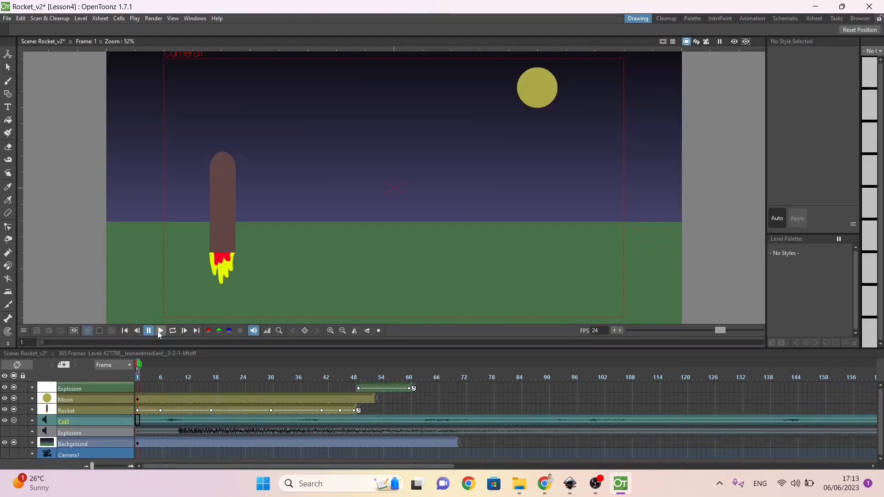
left_click(160, 330)
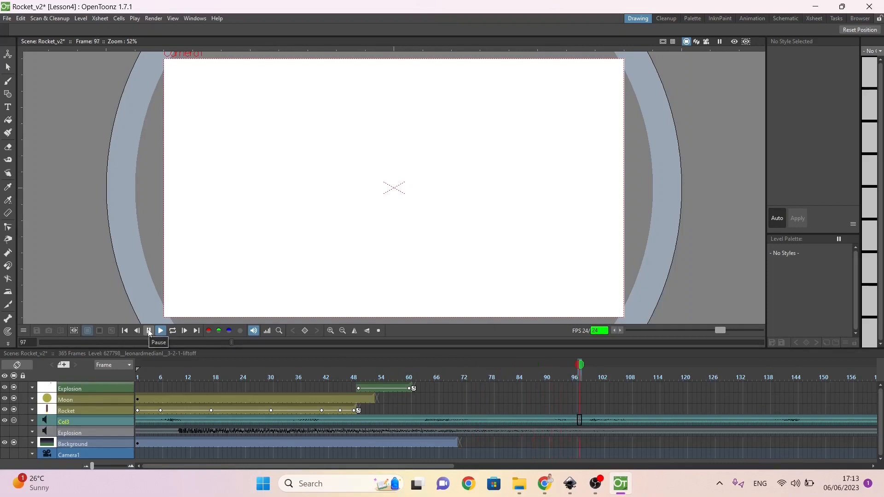
left_click(149, 331)
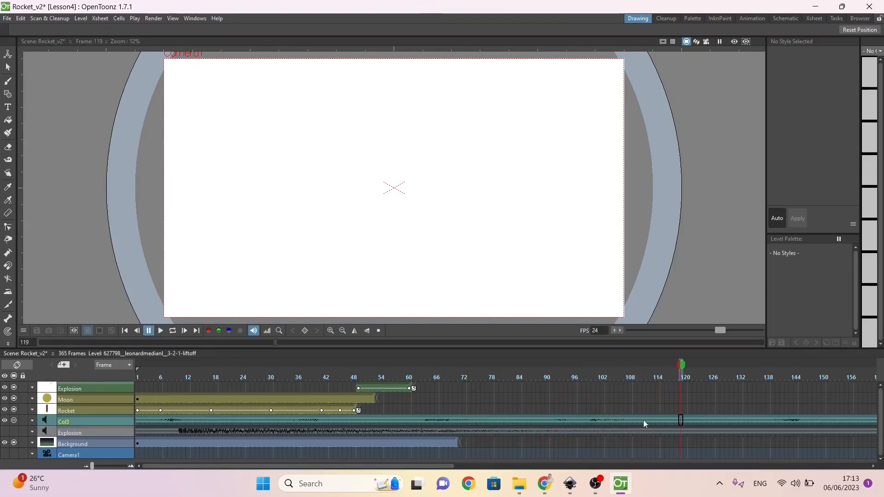
left_click(681, 422)
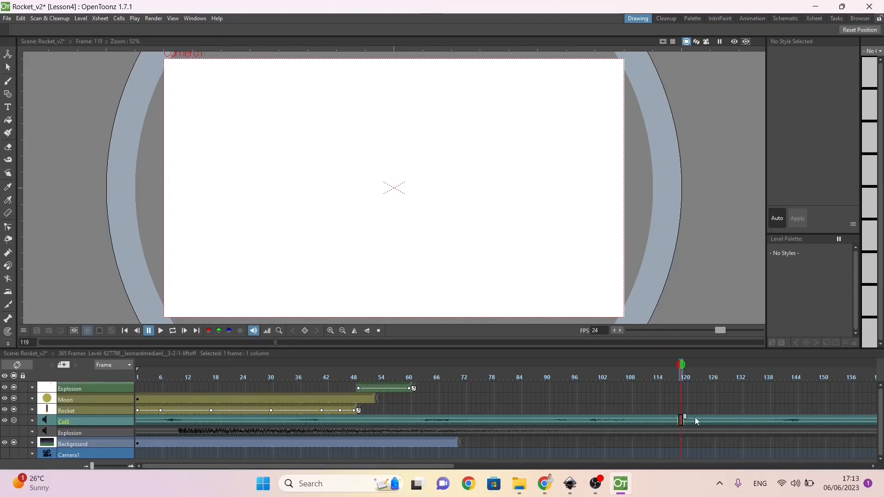
left_click(695, 416)
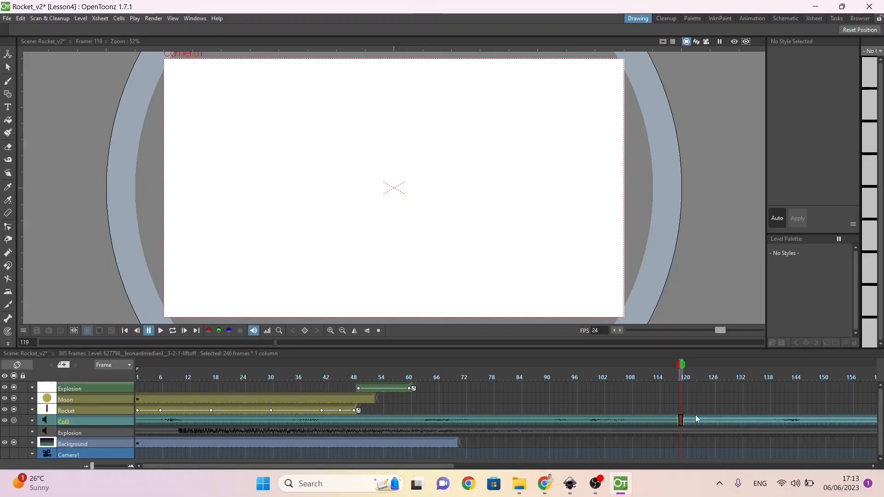
key("Delete")
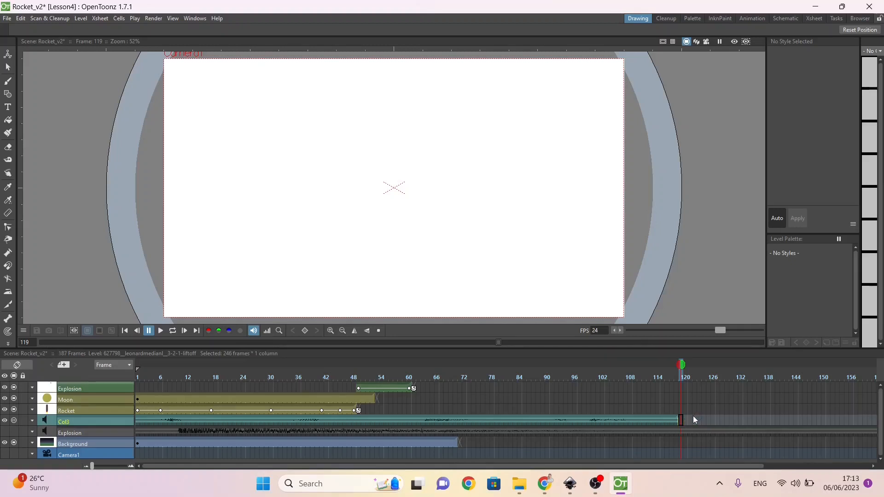
Step: Enlarge the timeline frames and rename the Col3 sound column as Countdown
left_click(653, 415)
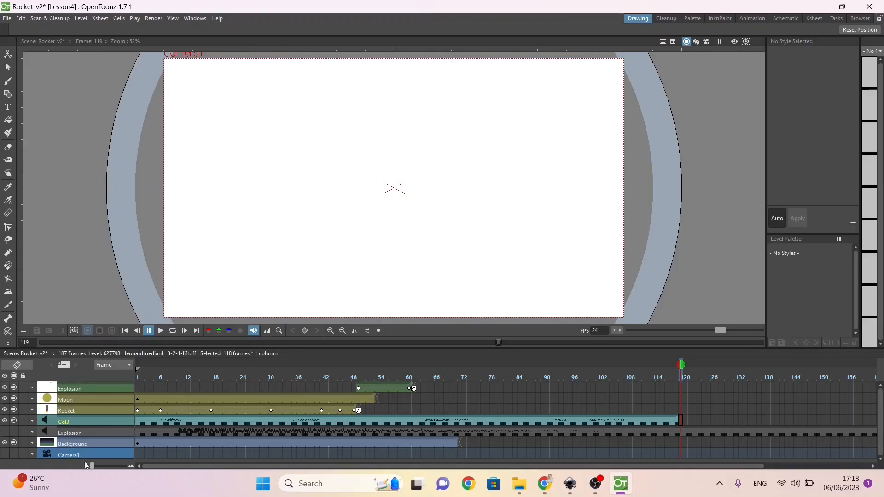
left_click_drag(92, 465, 107, 468)
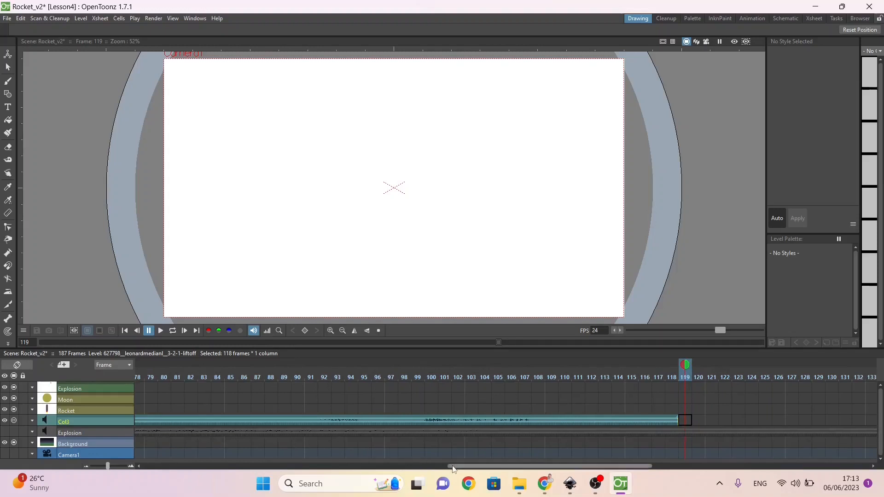
left_click_drag(453, 468, 106, 467)
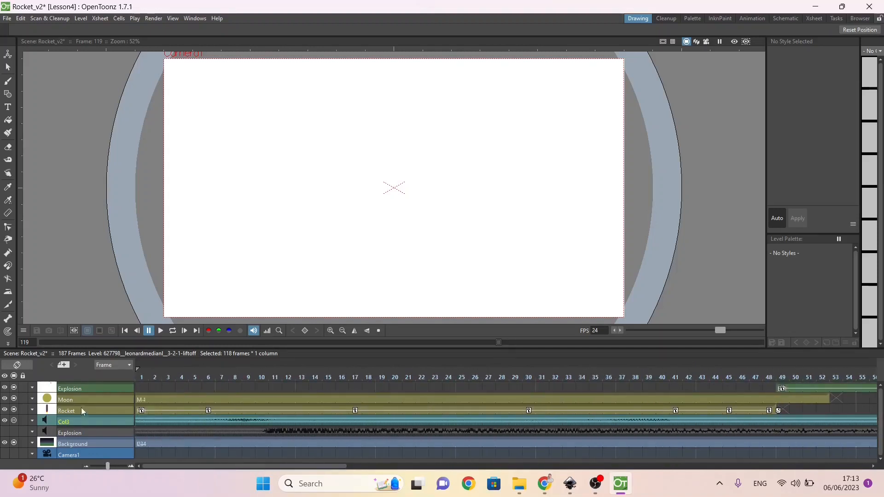
double_click(62, 420)
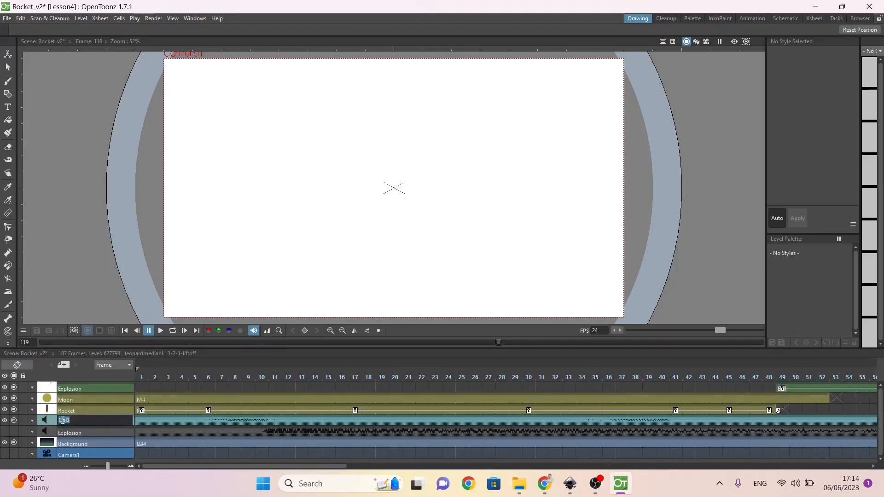
type("Countdown")
key("Return")
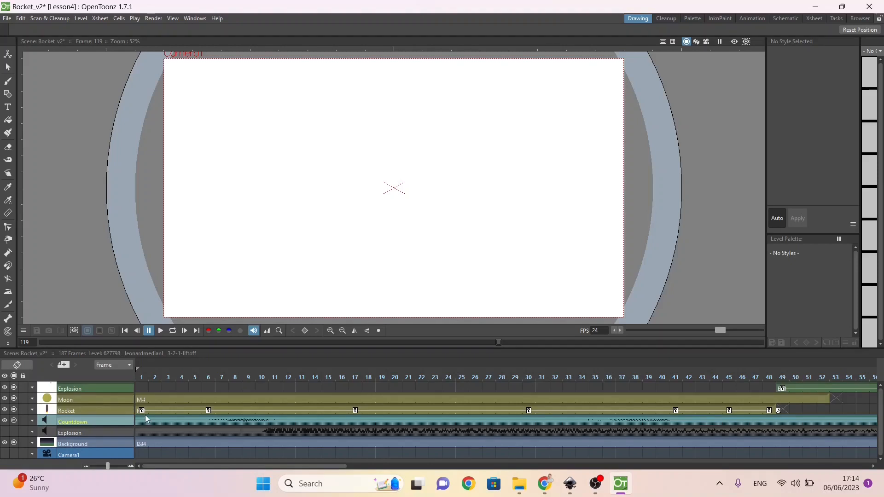
mouse_move(145, 416)
left_mouse_down()
mouse_move(205, 416)
mouse_move(140, 416)
left_mouse_up()
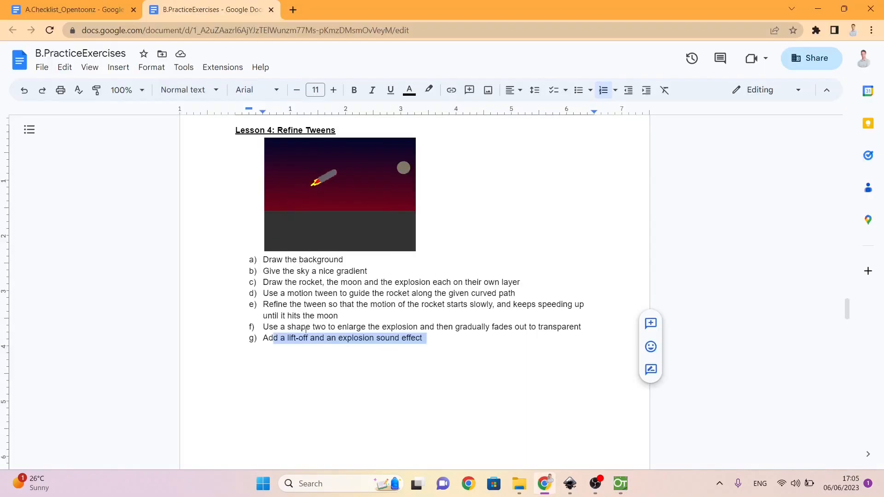
Step: Highlight the lift-off and explosion sound effect task, and select both sound files in the OpentoonzResources folder
left_click_drag(263, 338, 424, 342)
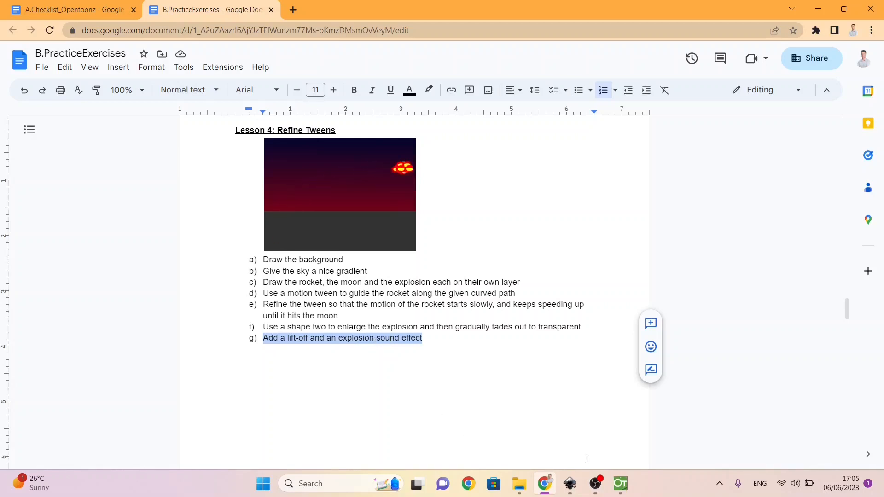
mouse_move(529, 487)
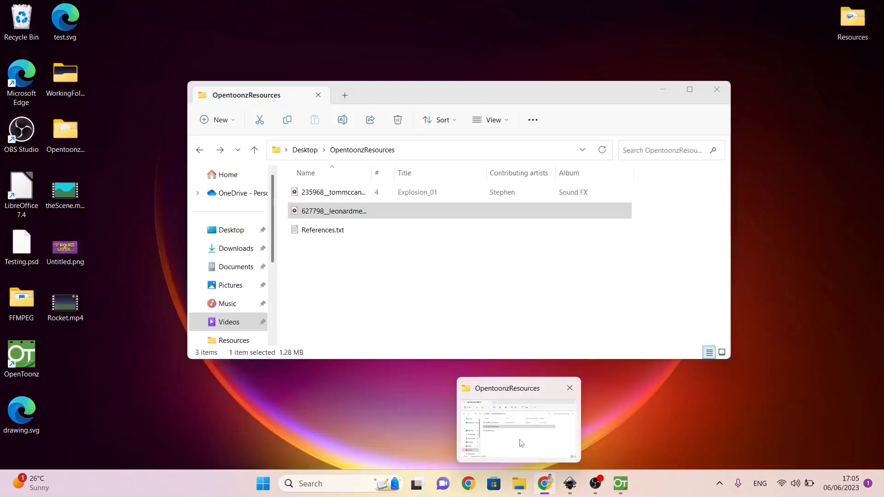
left_click(522, 443)
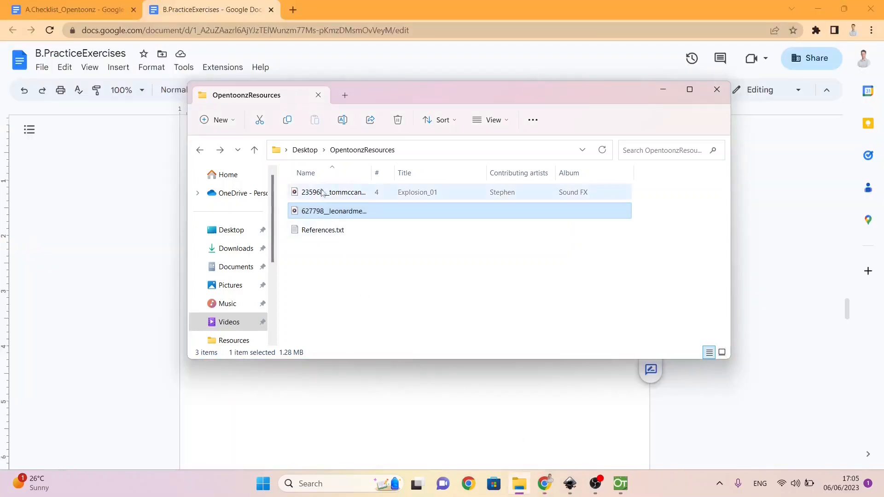
left_click(324, 193, "ctrl")
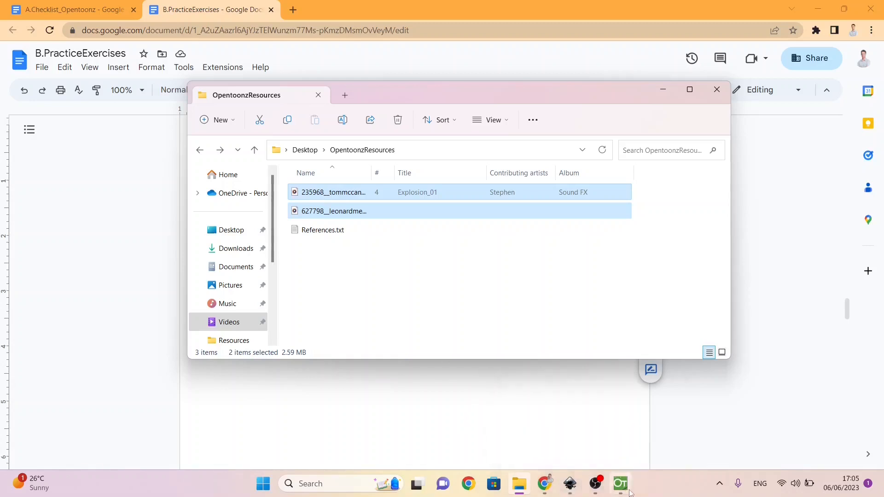
Step: Switch to OpenToonz and import both selected WAV files into the Rocket scene, keeping the existing project files
left_click(621, 485)
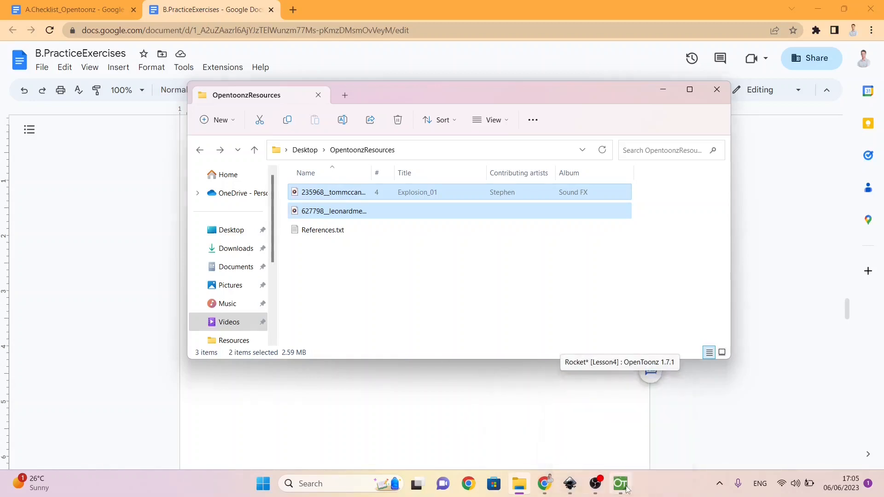
key("alt+Tab")
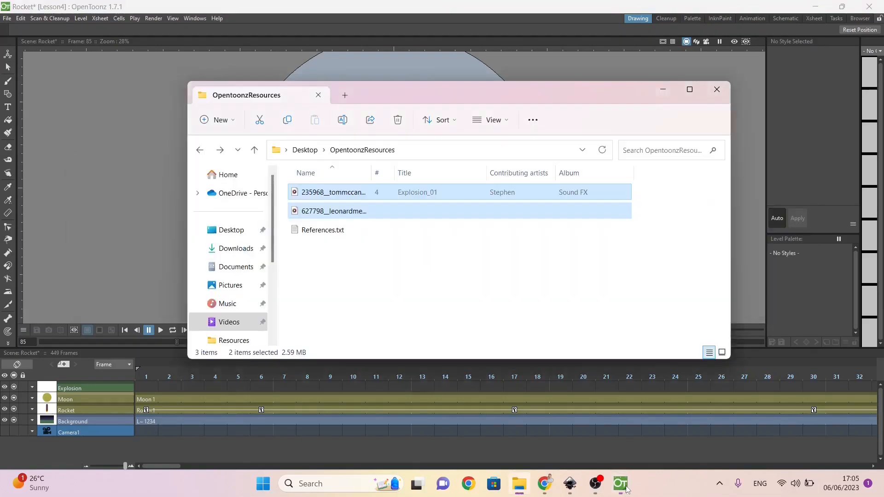
left_click_drag(324, 197, 119, 272)
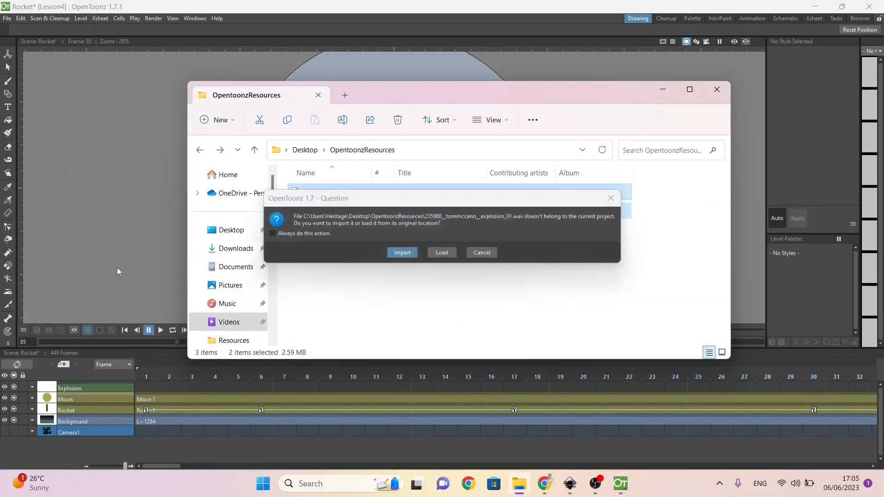
left_click(402, 253)
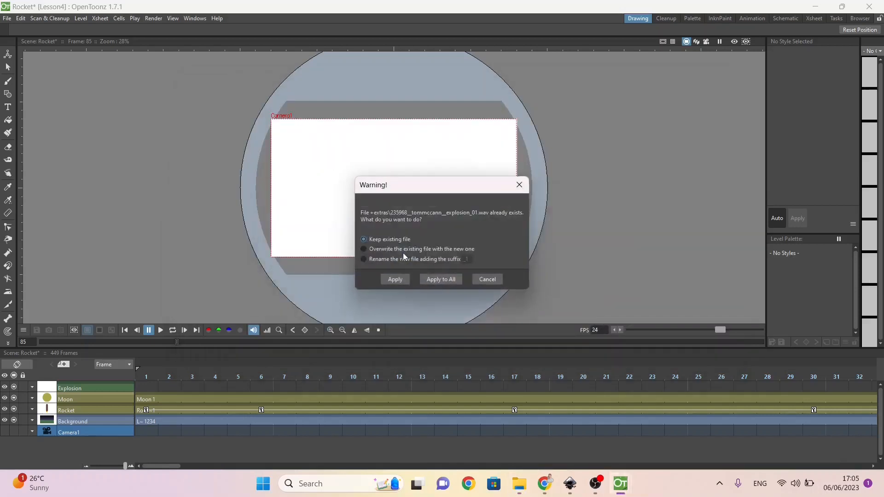
left_click(395, 279)
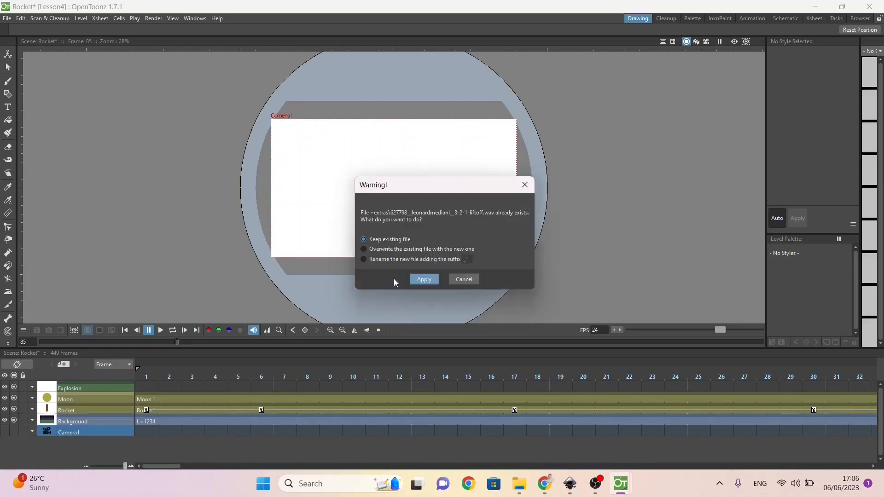
left_click(434, 278)
Step: Delete the empty Col5 column between the sound columns and the Explosion column
left_click(90, 395)
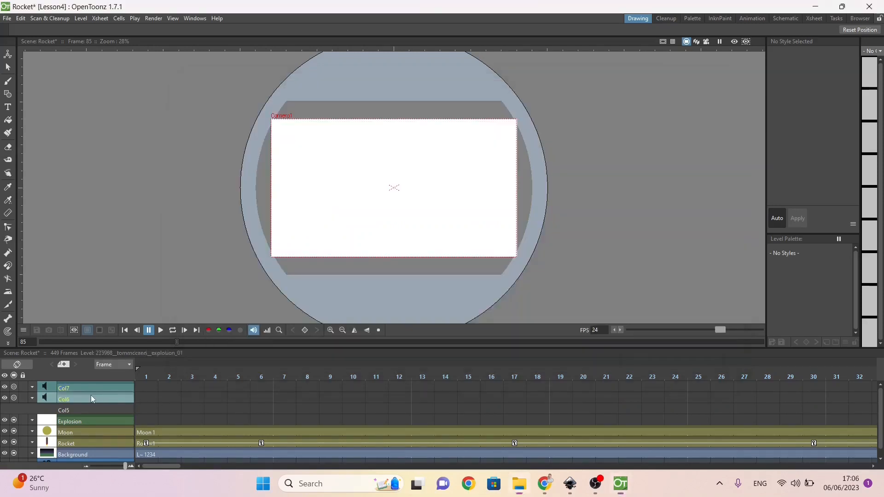
left_click(93, 411)
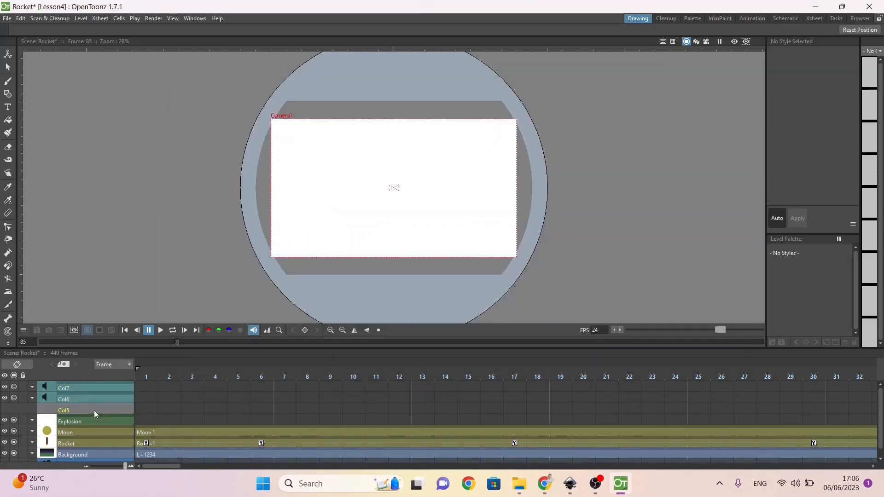
right_click(94, 410)
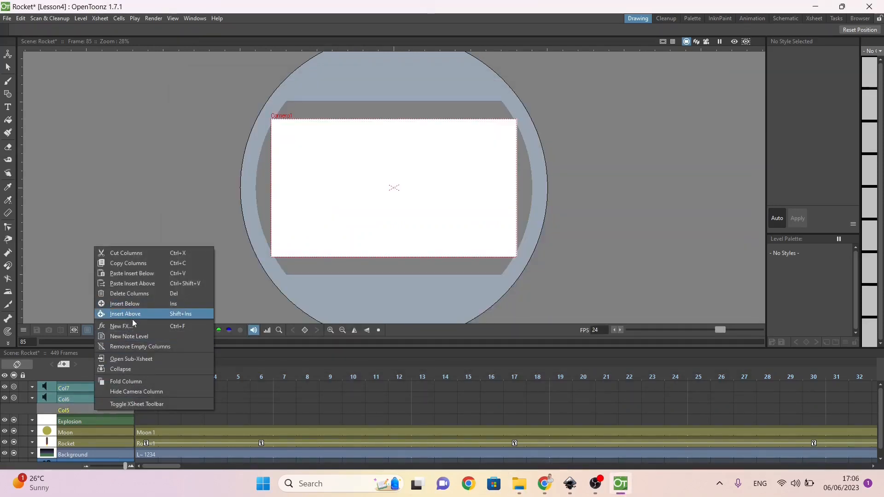
left_click(143, 295)
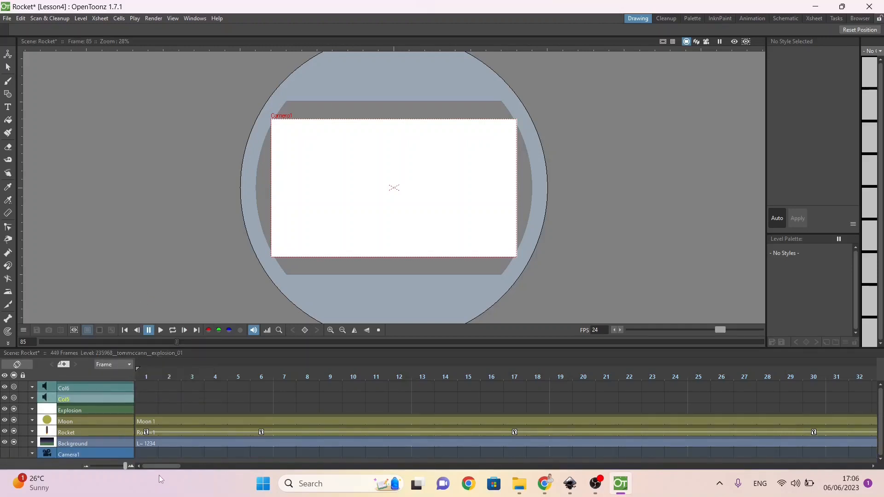
Step: Disable the Col5 sound column, play the scene, and move the playhead to frame 85 where the sounds start
left_click_drag(161, 466, 283, 466)
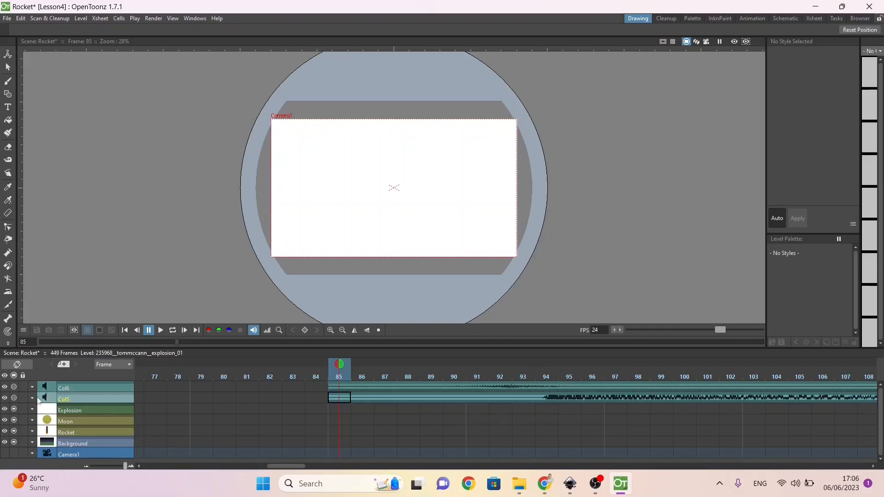
left_click(14, 397)
left_click(5, 398)
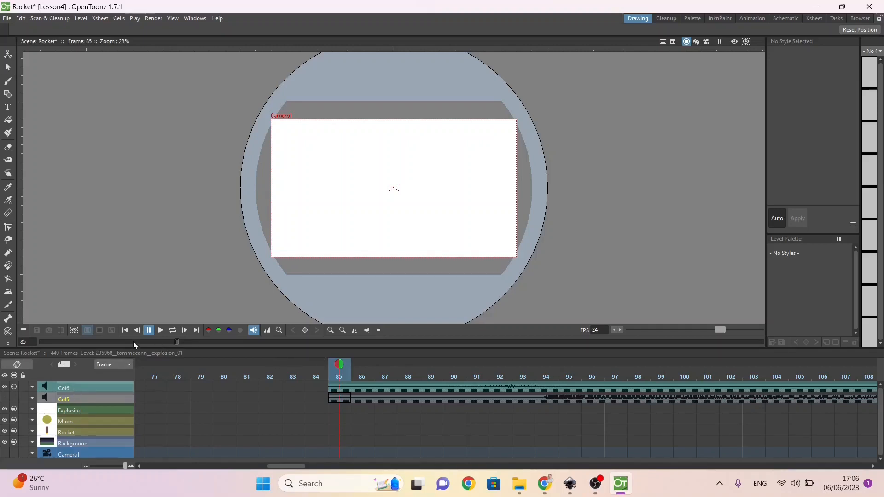
left_click(162, 332)
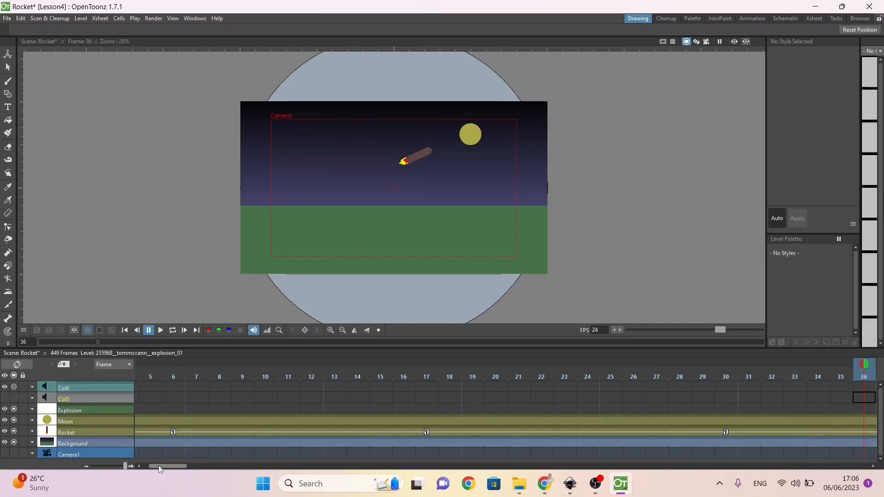
left_click_drag(159, 466, 278, 462)
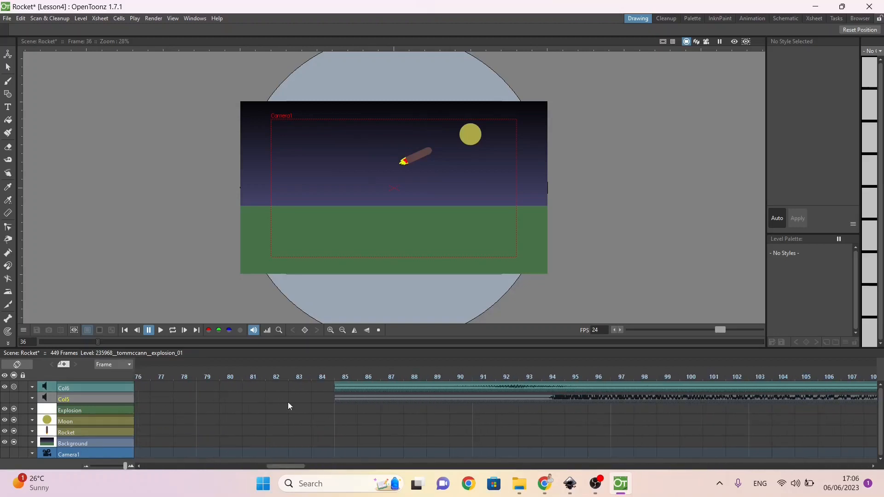
left_click(341, 380)
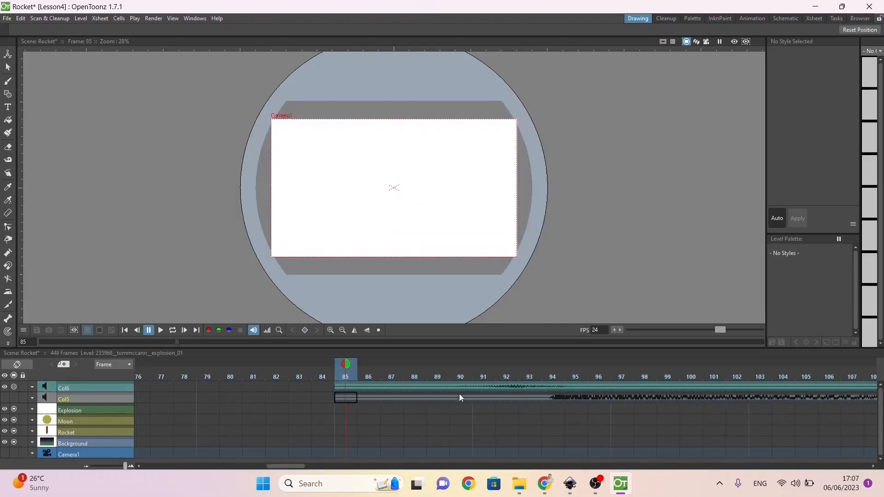
Step: Play the scene to find the end of the countdown, clear frame 203 of the Col6 sound, and delete the remaining sound from frame 204 onward
left_click(161, 330)
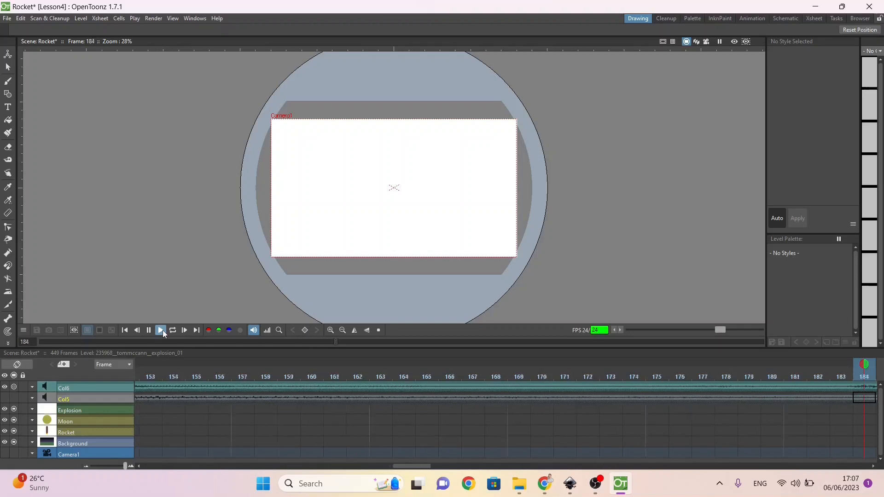
left_click(162, 330)
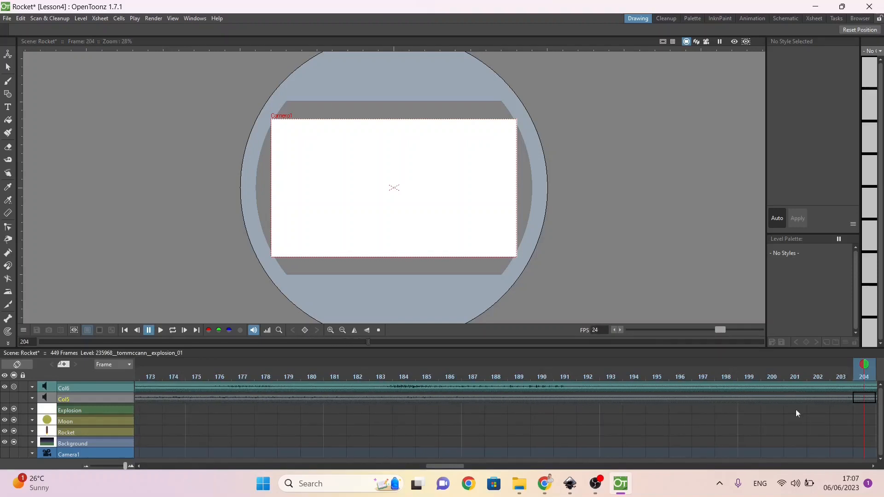
left_click(845, 388)
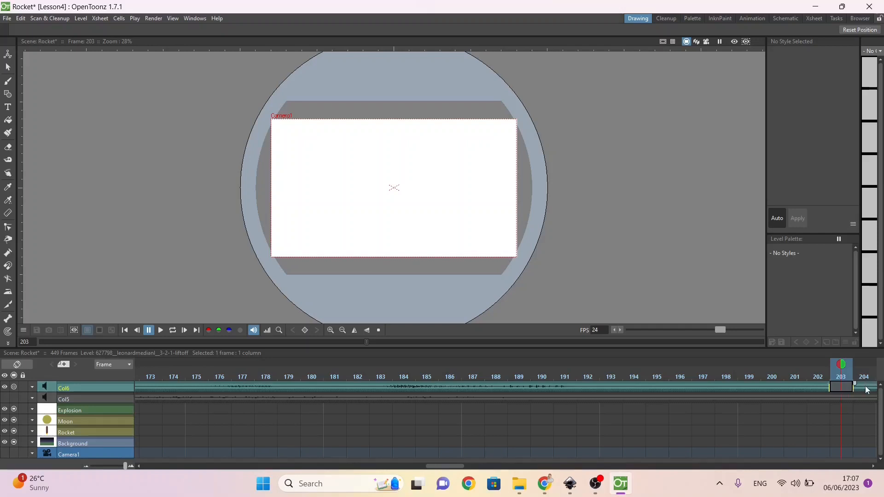
left_click(866, 388)
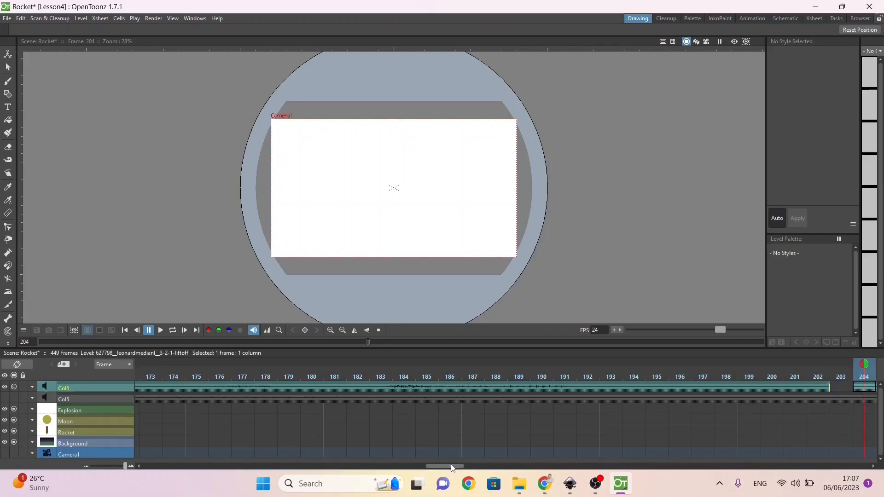
left_click_drag(453, 466, 468, 466)
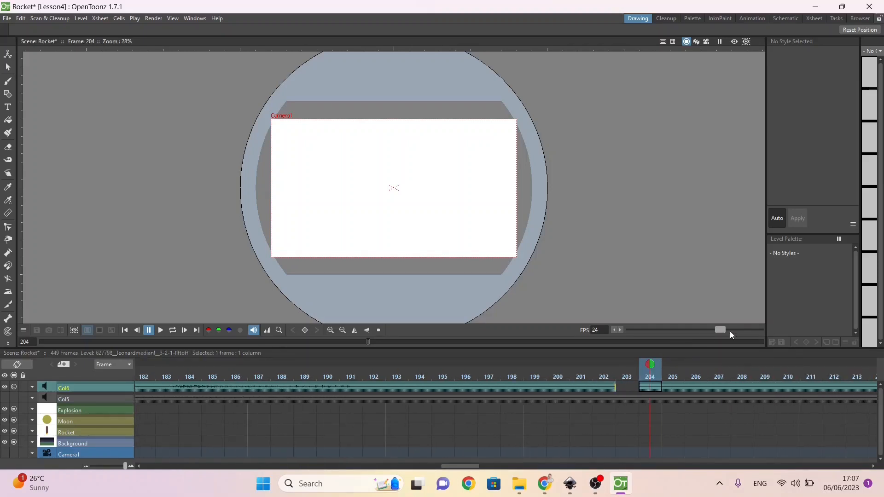
left_click(727, 405)
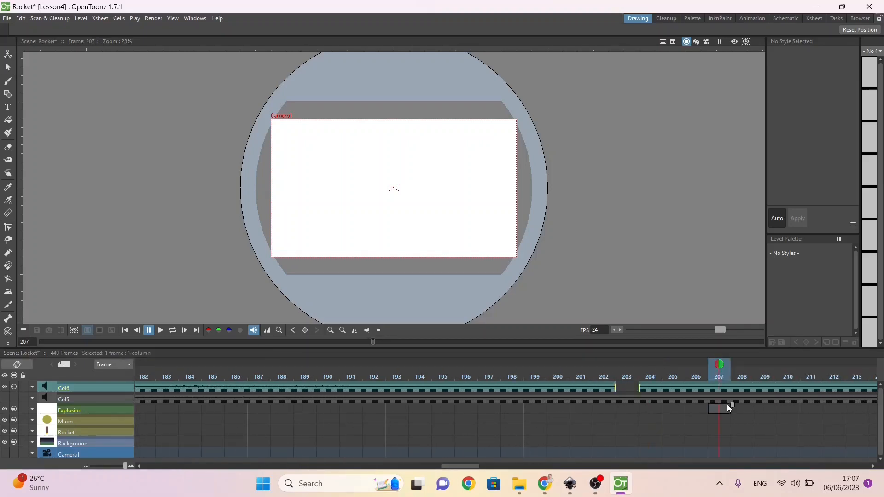
left_click(719, 382)
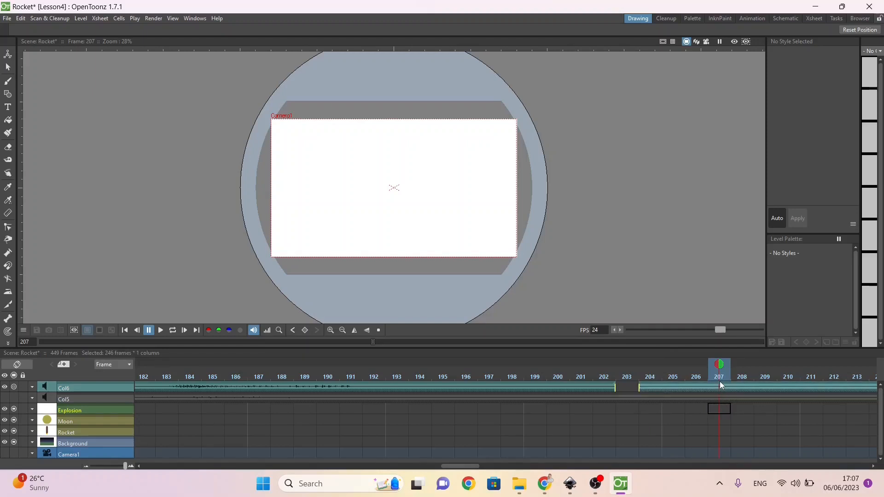
key("Delete")
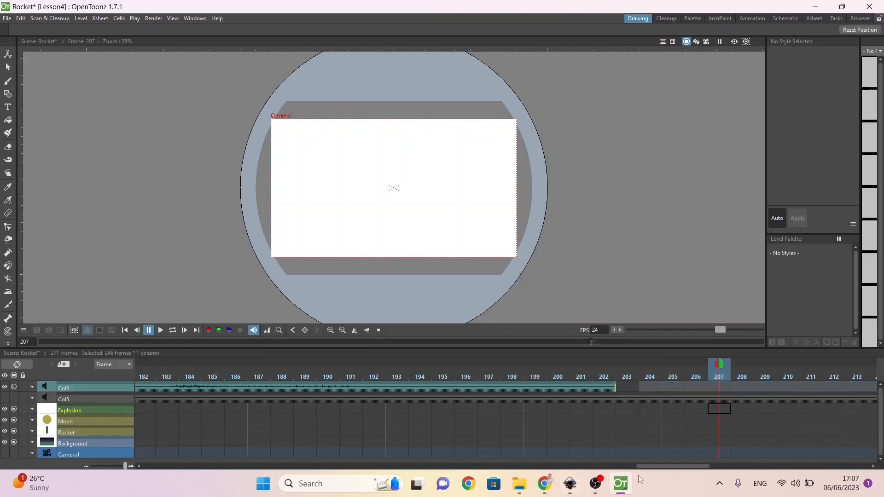
Step: Move the trimmed Col6 countdown sound so that it starts at frame 1
left_click_drag(669, 469, 403, 401)
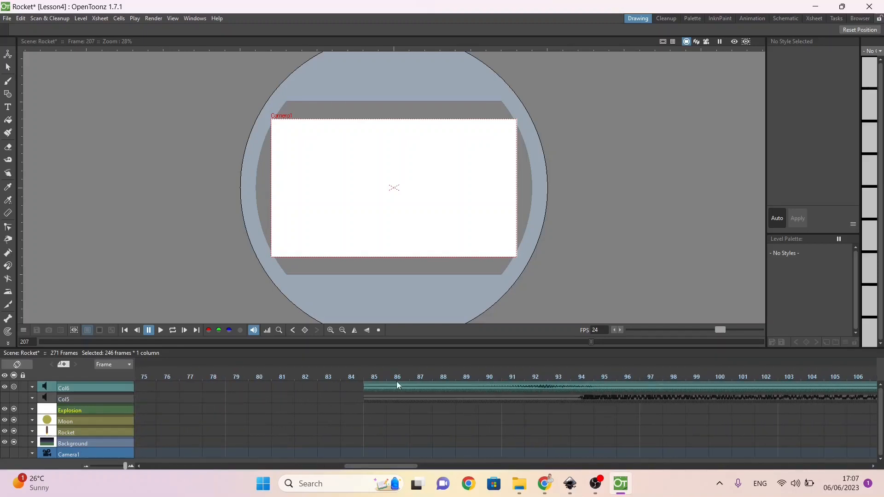
left_click(397, 382)
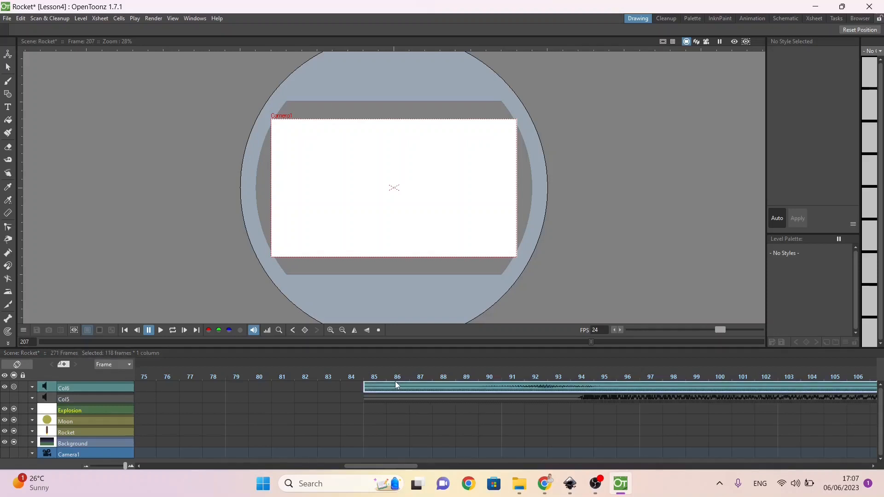
left_click_drag(395, 381, 3, 359)
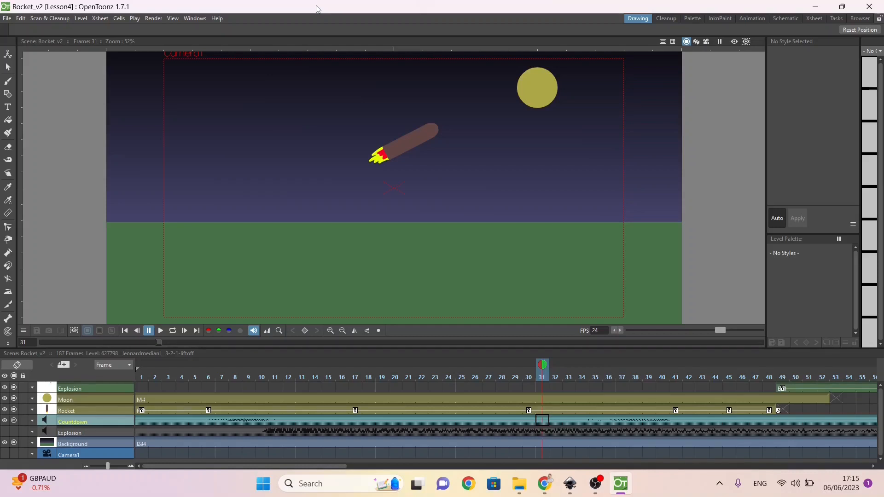
Step: Save the scene under the new name Rocket_v3.tnz in the Lesson4 scenes folder
left_click(9, 19)
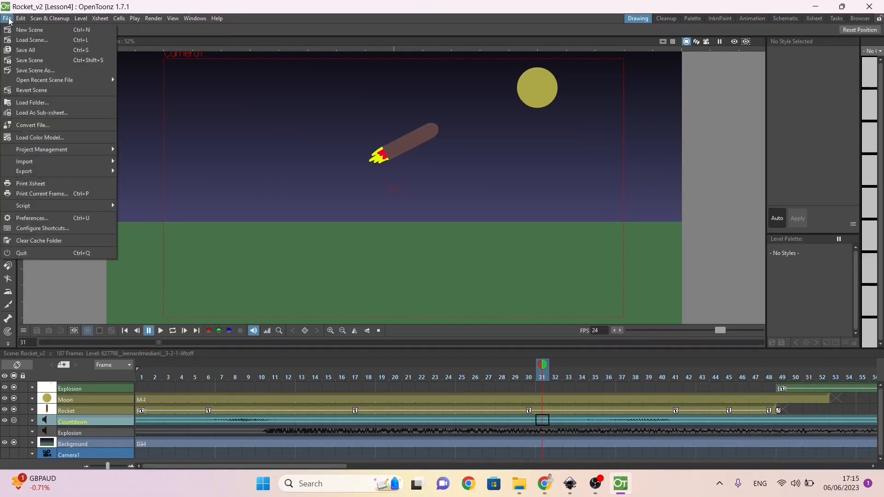
left_click(27, 71)
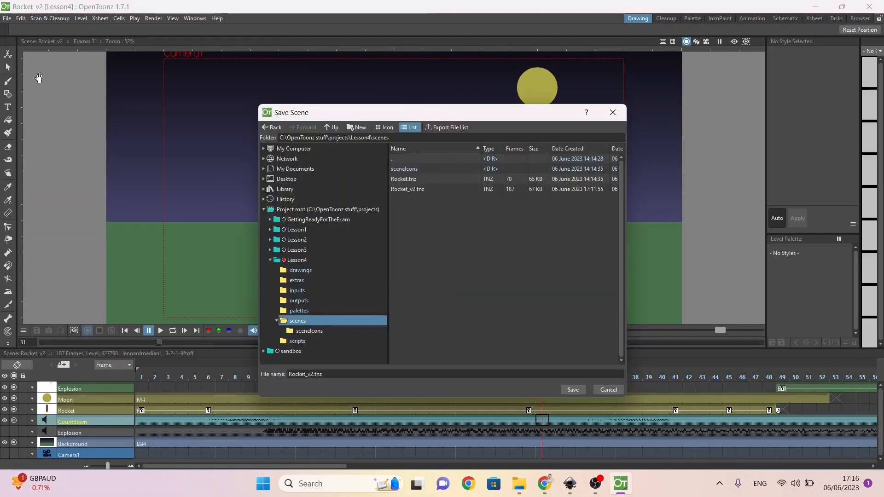
left_click(424, 191)
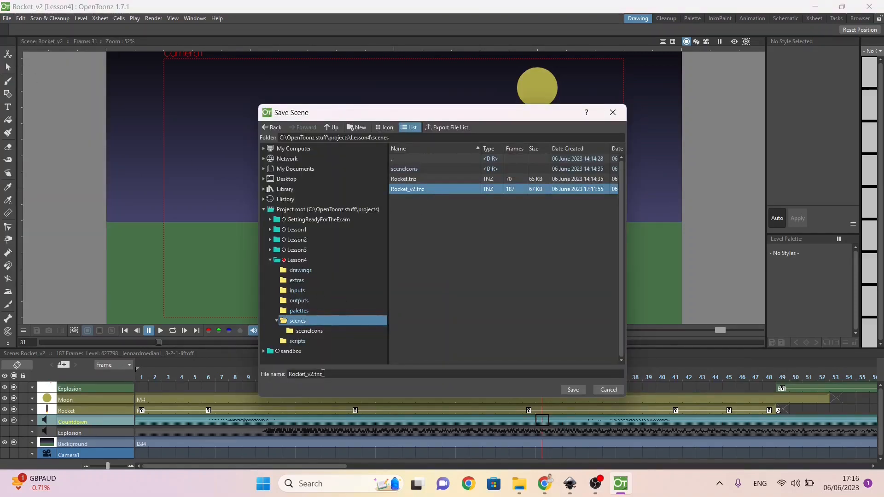
left_click(311, 374)
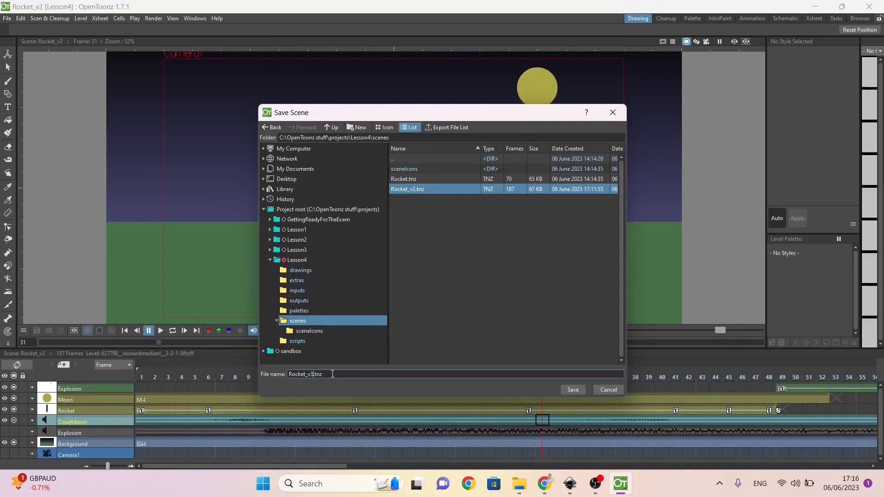
type("3")
key("Return")
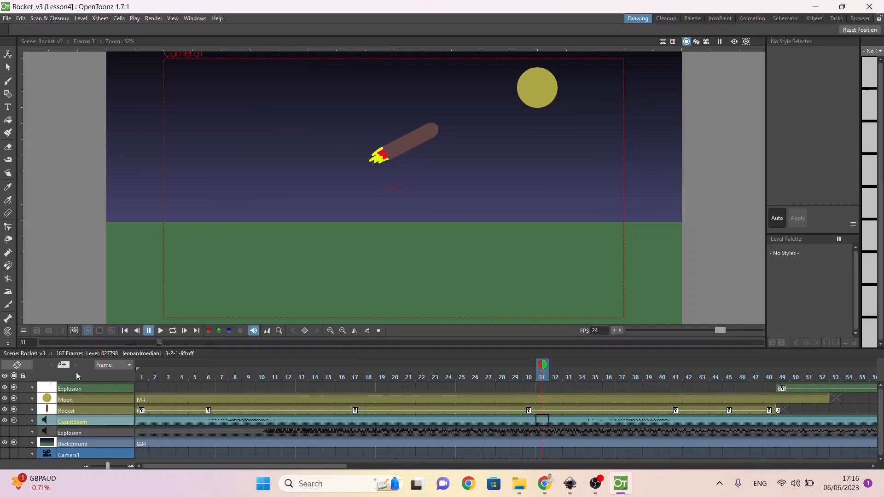
Step: Switch the timeline to the vertical Xsheet layout, dock it beside the viewer, and widen the viewer to show the whole camera frame
left_click(22, 363)
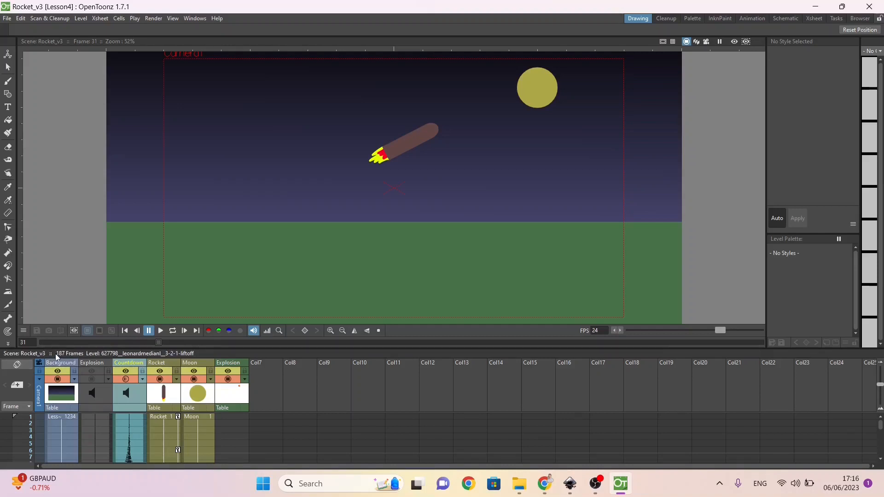
left_click_drag(59, 352, 765, 166)
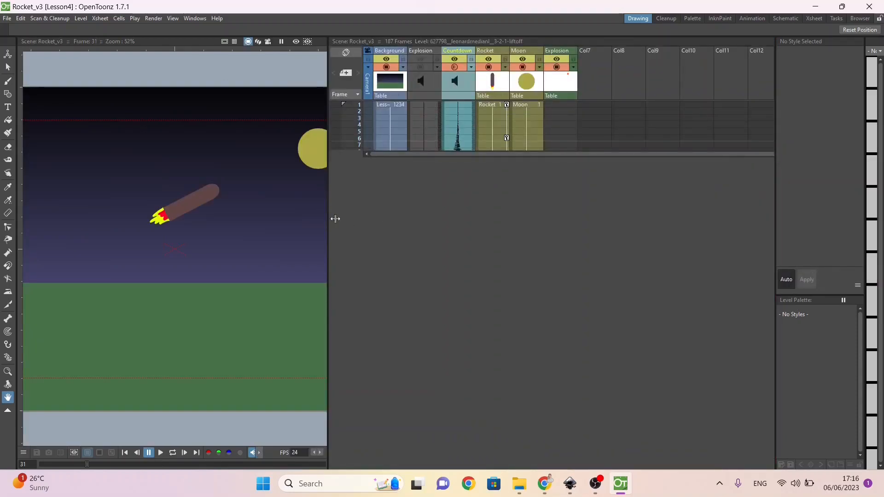
left_click_drag(327, 217, 489, 232)
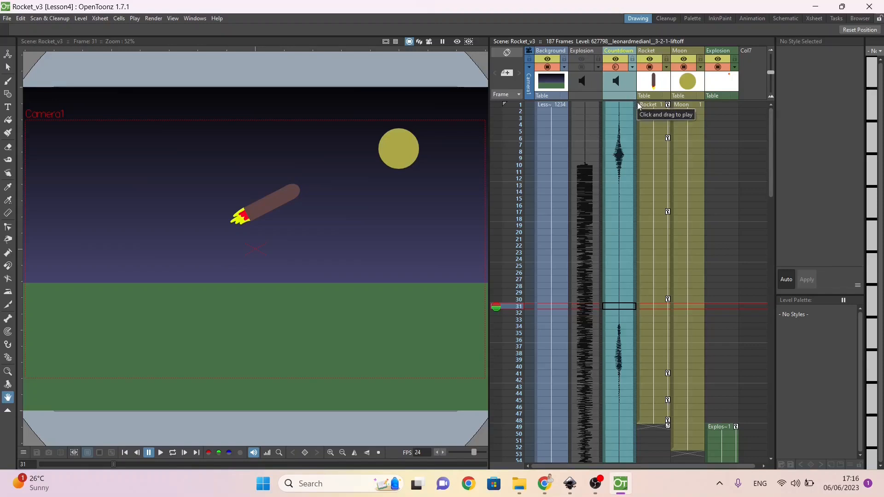
Step: Select the Rocket, Moon and visual Explosion columns together and collapse them into one sub-xsheet column
left_click(654, 86)
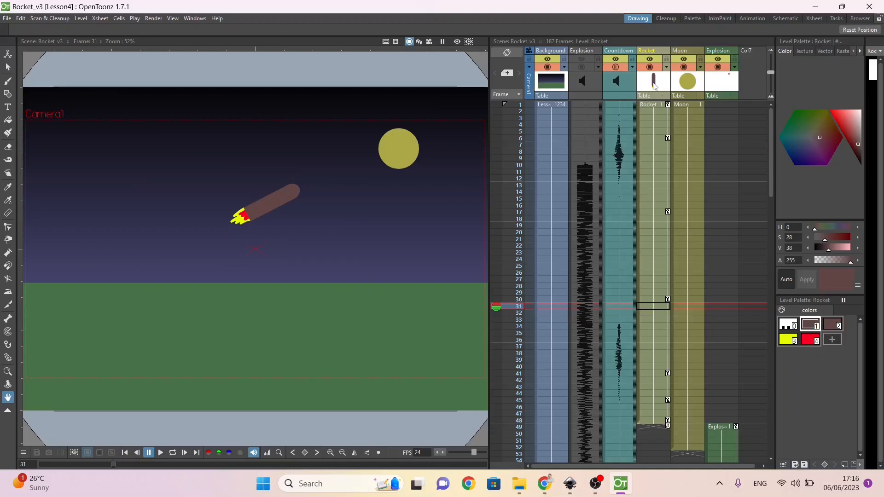
left_click(689, 86)
left_click(721, 89)
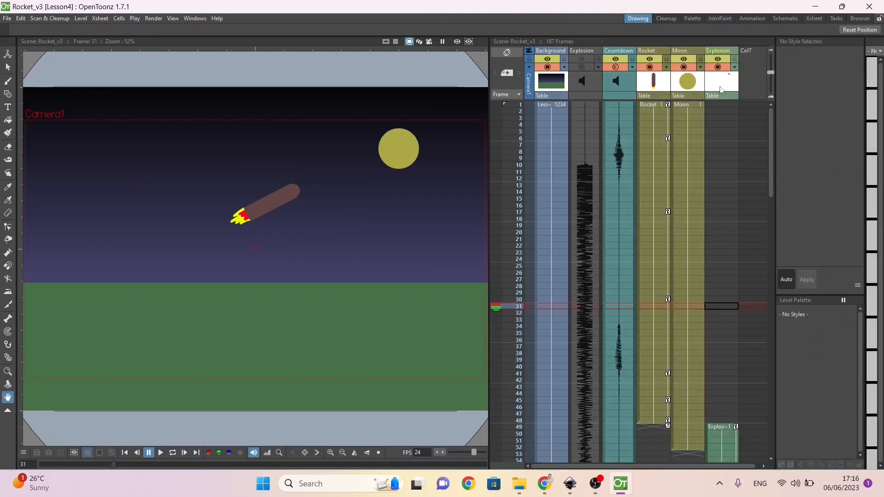
left_click(659, 81)
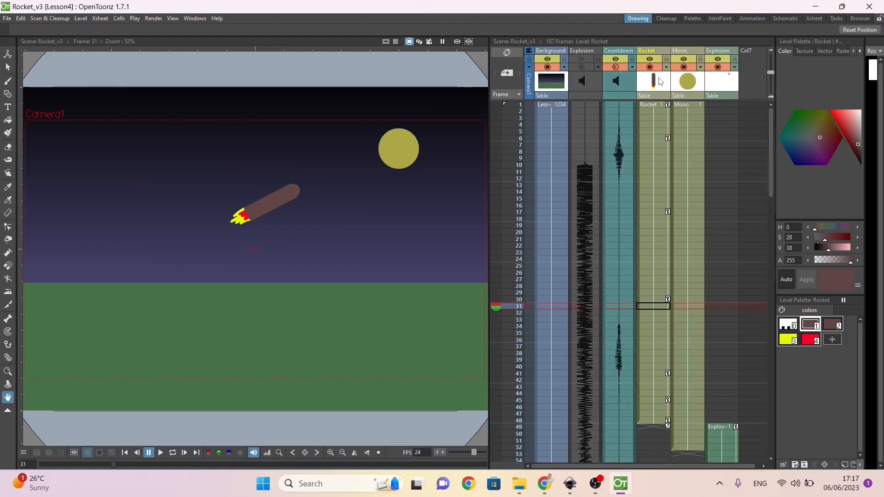
right_click(659, 81)
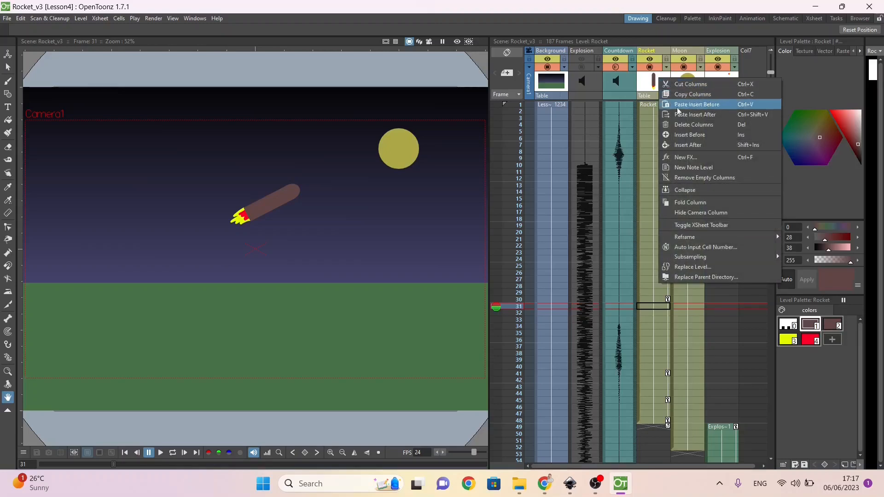
left_click(703, 188)
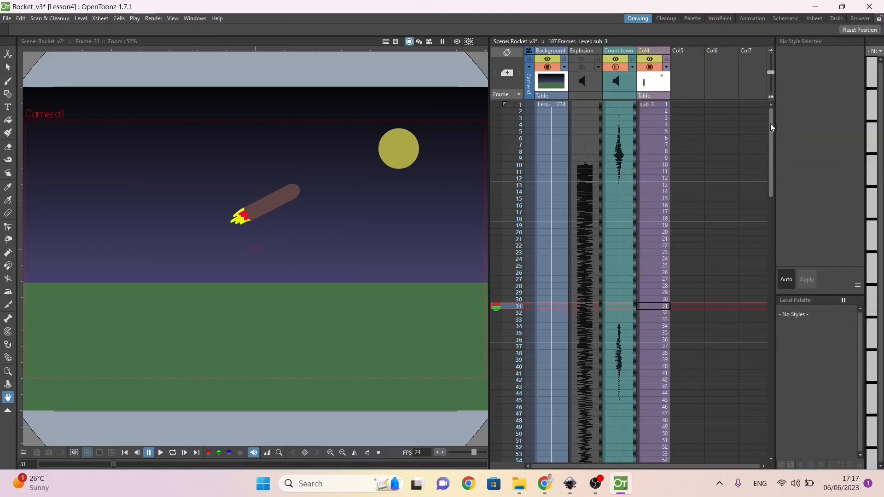
Step: Shift the whole sub_3 block in Col4 to start at frame 50, and play the scene to check its timing against the countdown
left_click(639, 104)
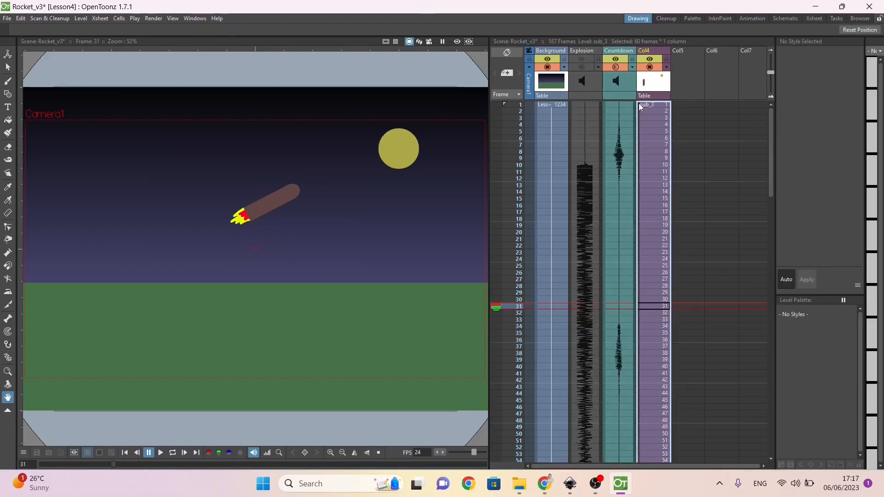
left_click_drag(639, 104, 664, 385)
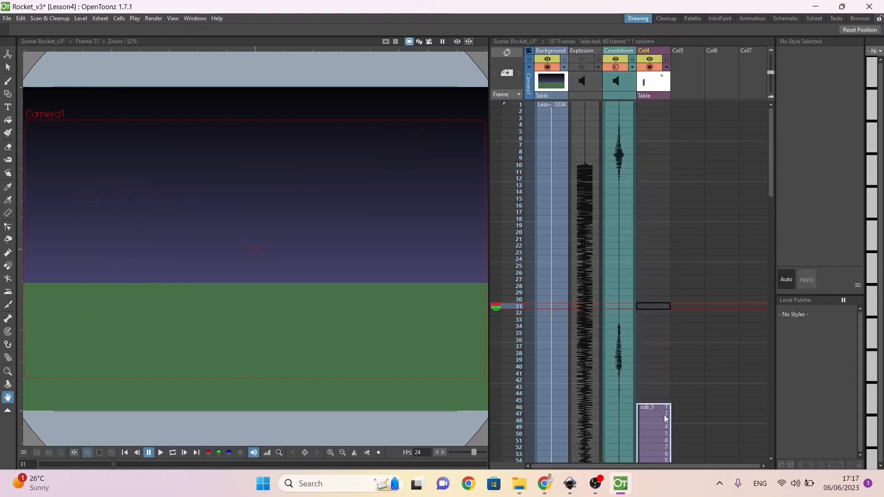
left_click_drag(666, 436, 666, 437)
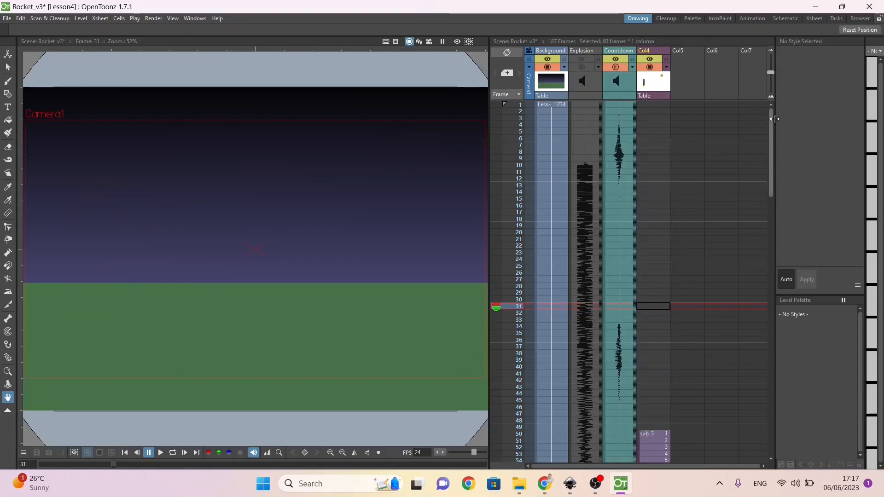
left_click(164, 452)
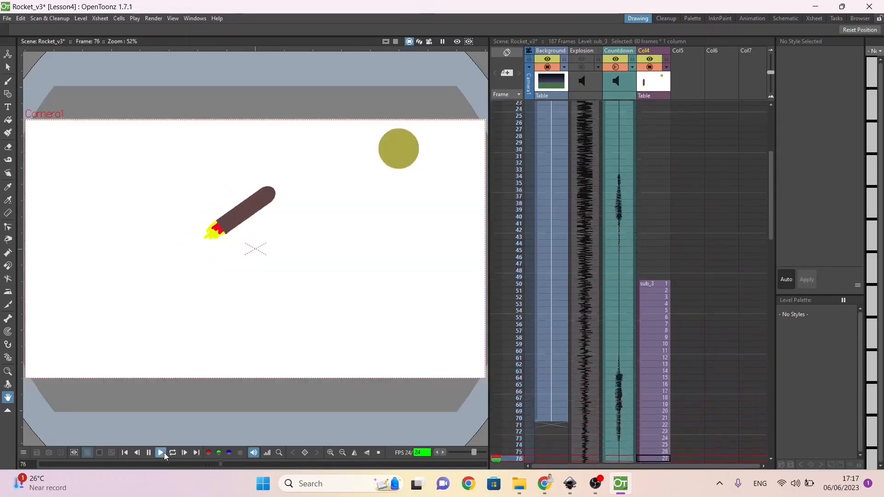
left_click(164, 452)
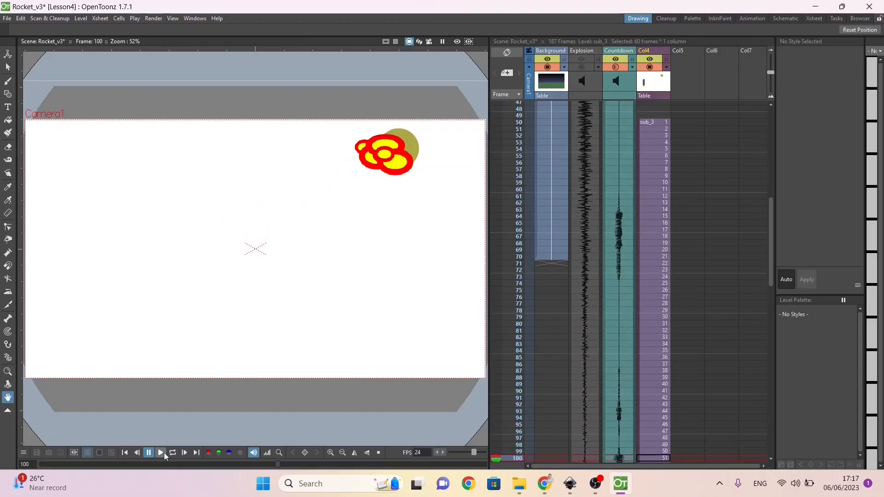
Step: Shift the whole sub_3 block in Col4 to start at frame 100, and play the scene to check the lift-off timing
left_click(639, 122)
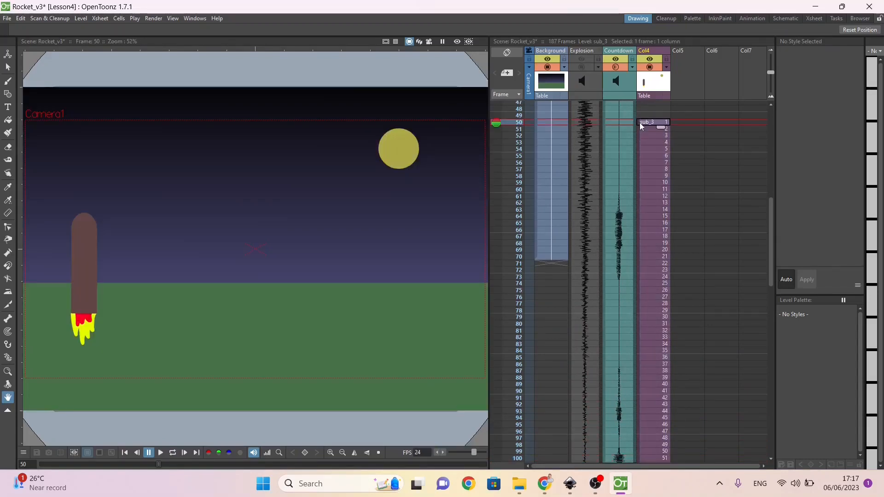
left_click(639, 131)
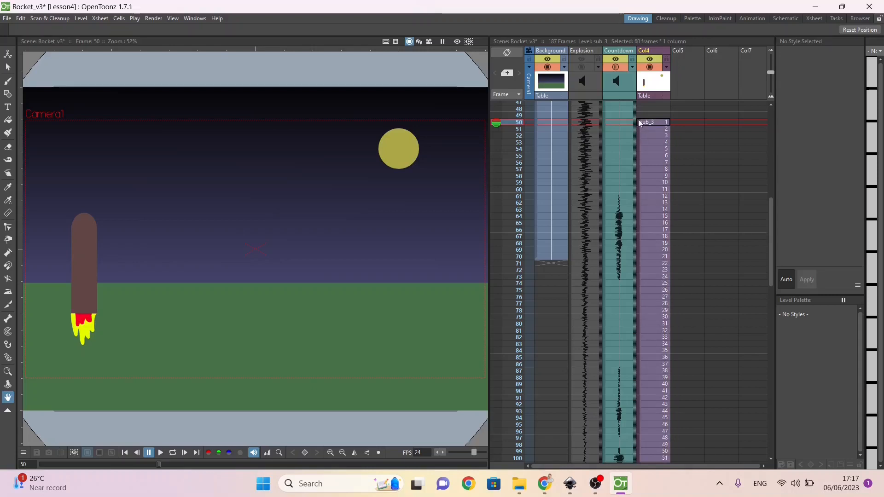
left_click_drag(638, 119, 642, 458)
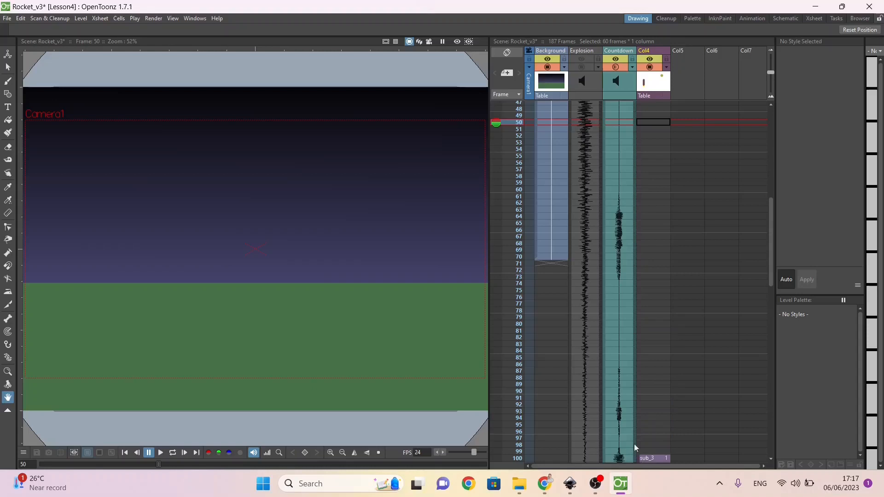
left_click(163, 453)
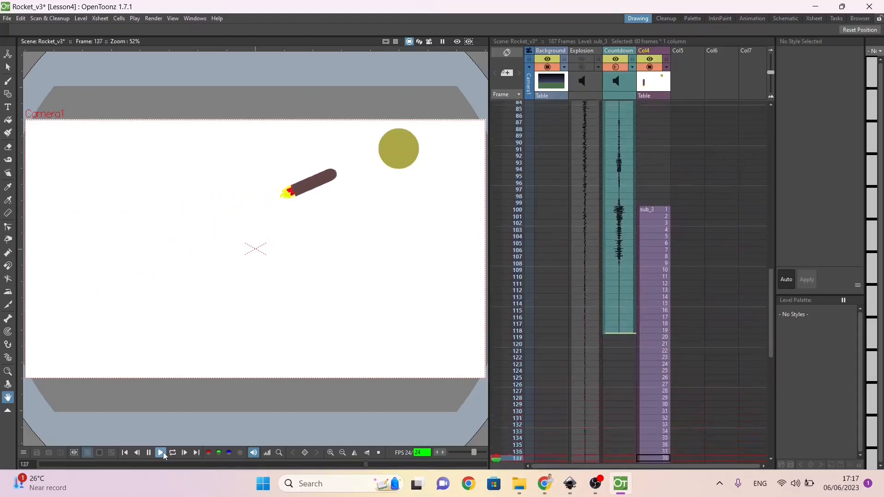
left_click(163, 453)
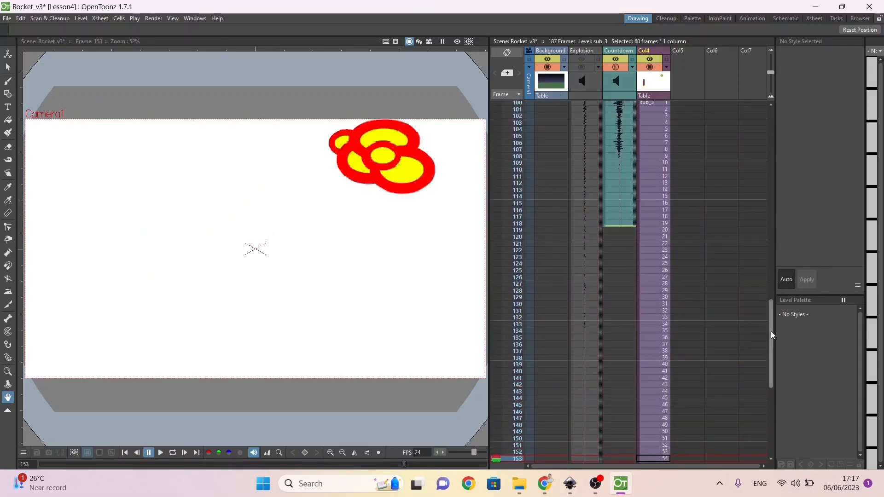
left_click_drag(771, 331, 764, 232)
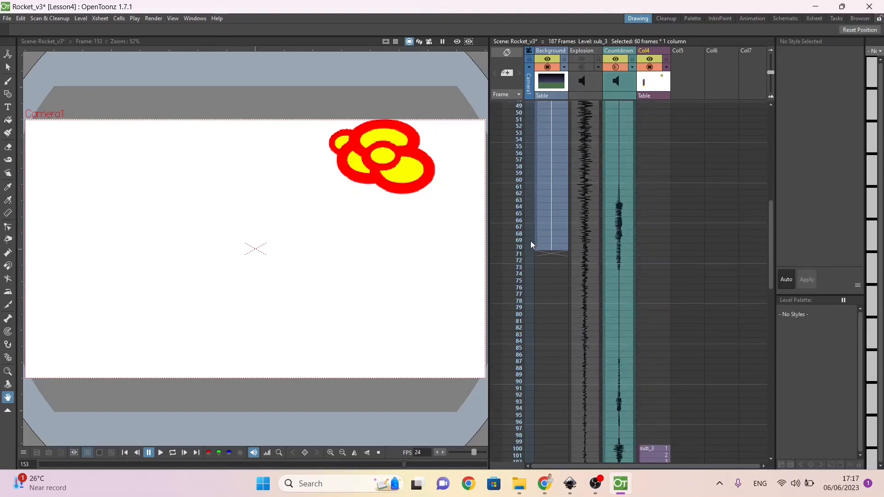
Step: Extend the Background column's exposure to frame 199, and play the scene from frame 1 to check the timing
left_click(551, 248)
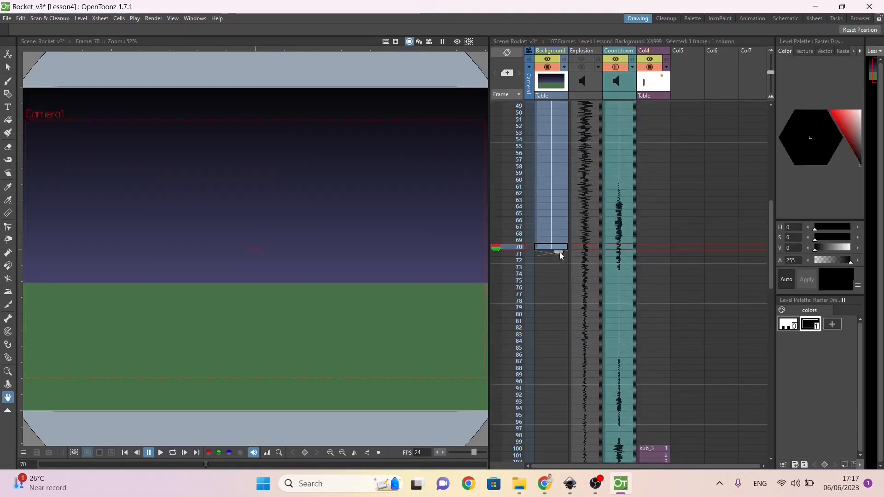
left_click_drag(559, 255, 529, 401)
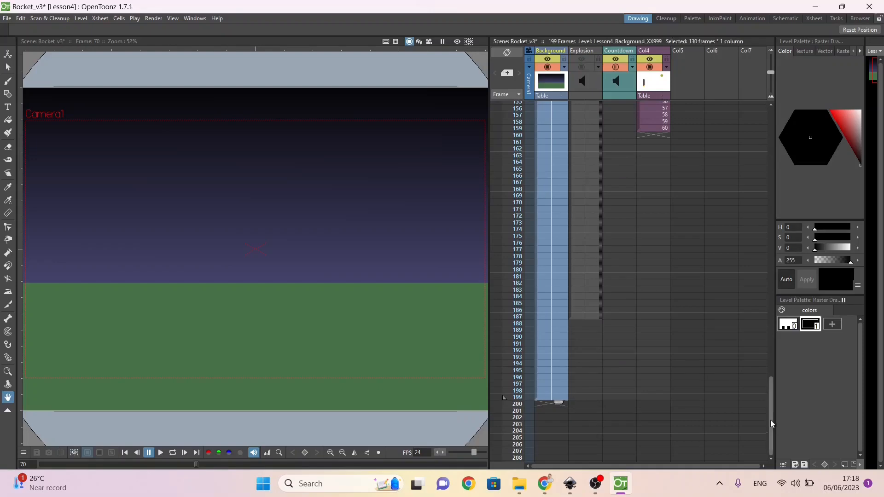
left_click_drag(771, 420, 755, 105)
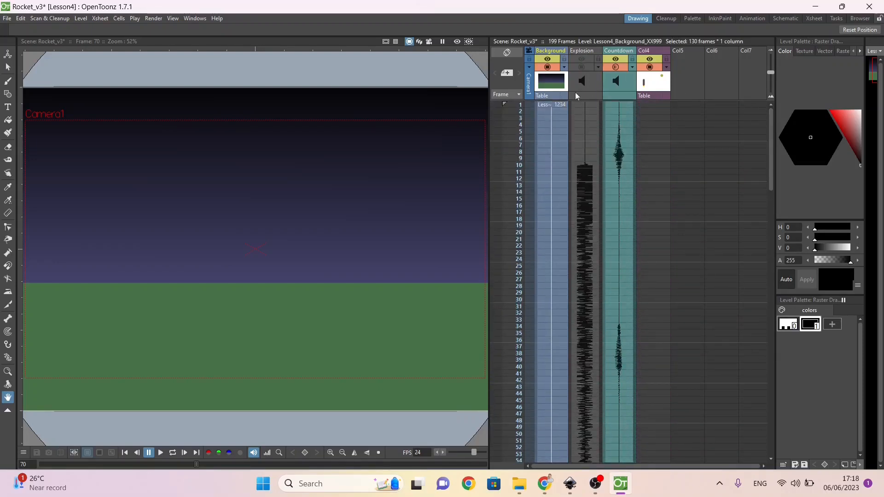
left_click(514, 105)
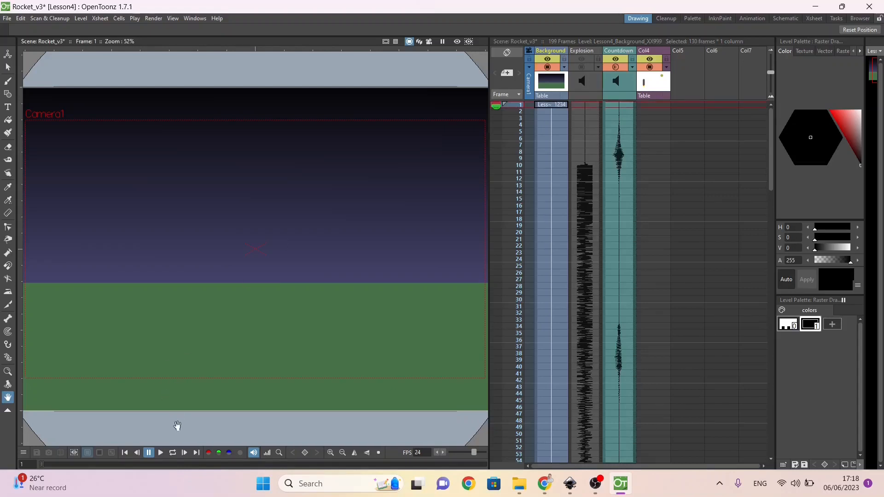
left_click(161, 452)
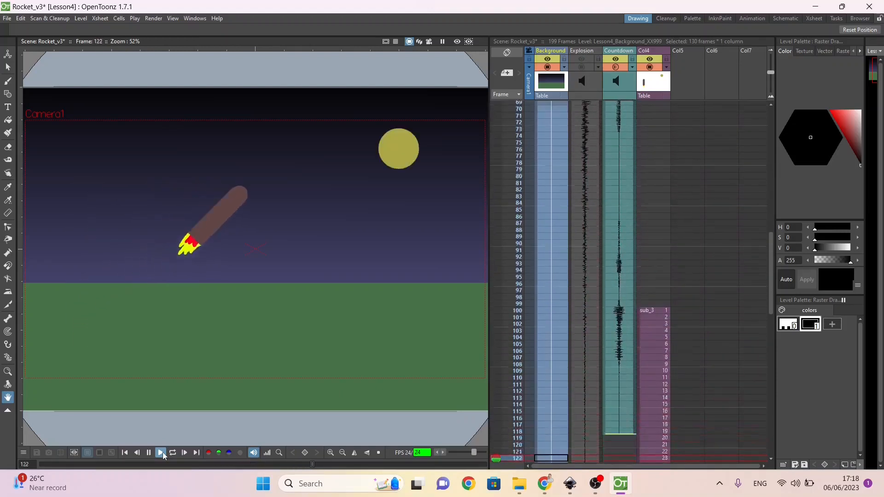
left_click(163, 453)
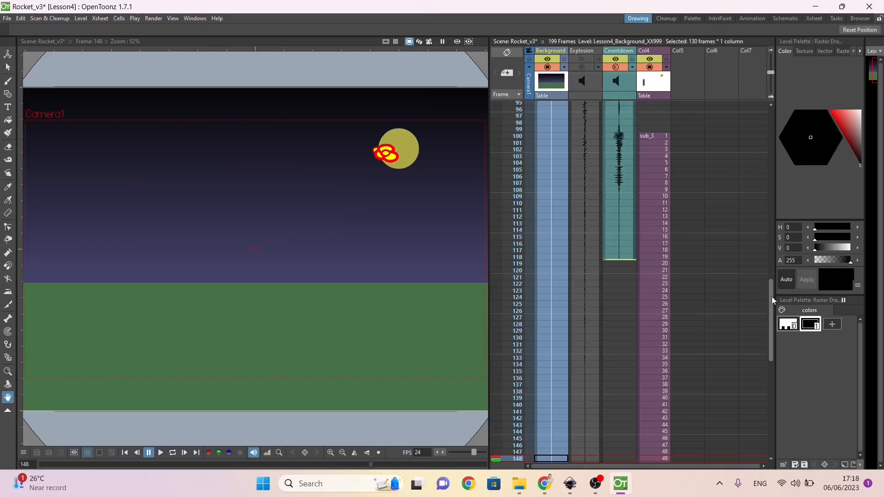
Step: Explode the Col4 sub-xsheet into the main xsheet with parenting relationships maintained, and undo the operation
left_click_drag(771, 296, 773, 270)
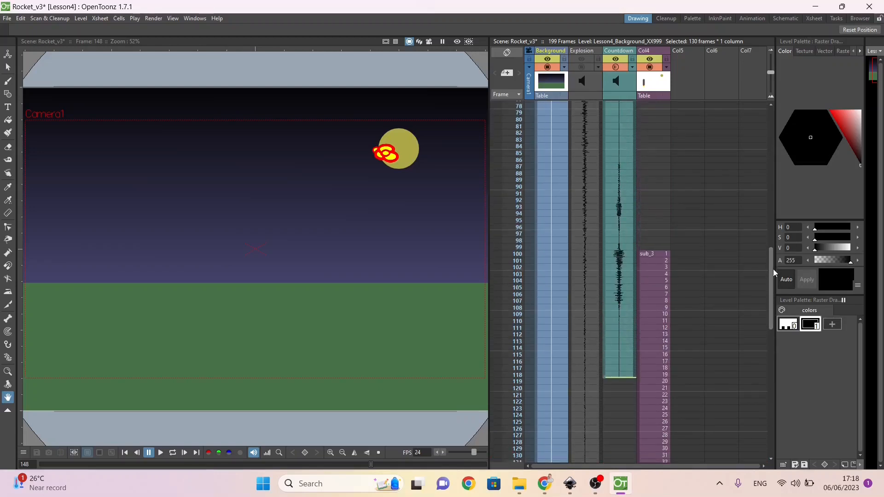
left_click(658, 90)
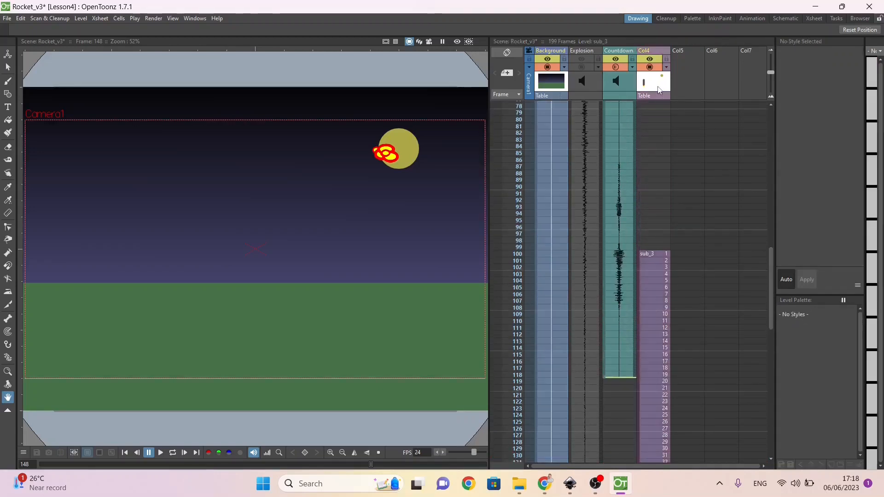
right_click(658, 89)
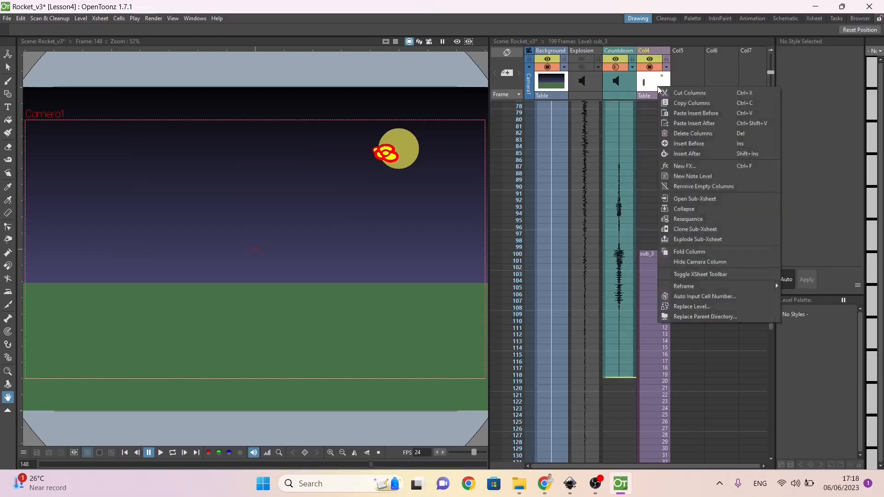
left_click(686, 239)
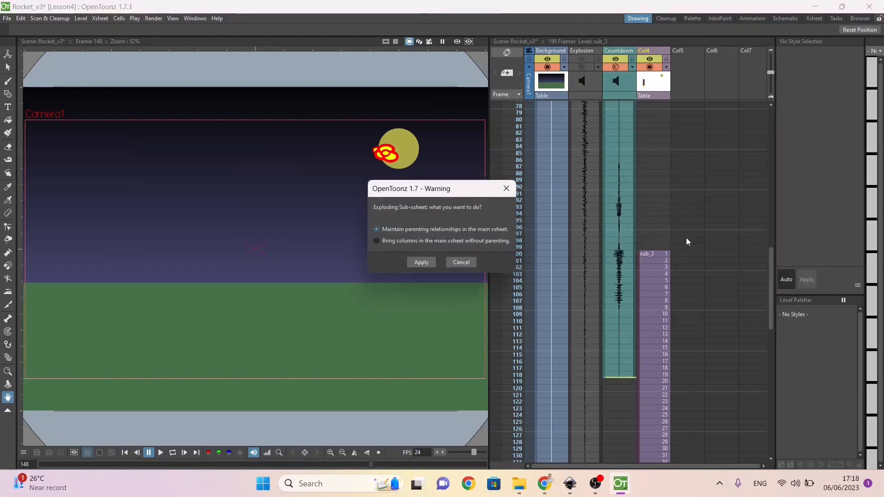
left_click(415, 261)
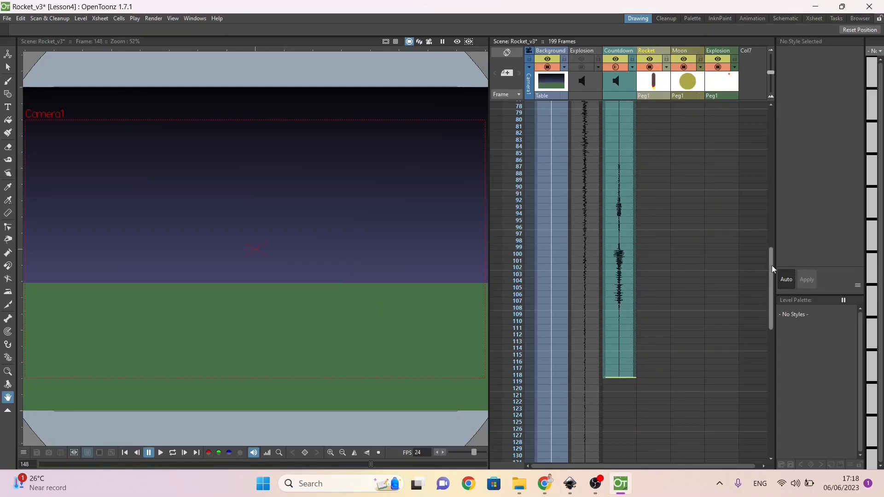
left_click_drag(772, 265, 767, 84)
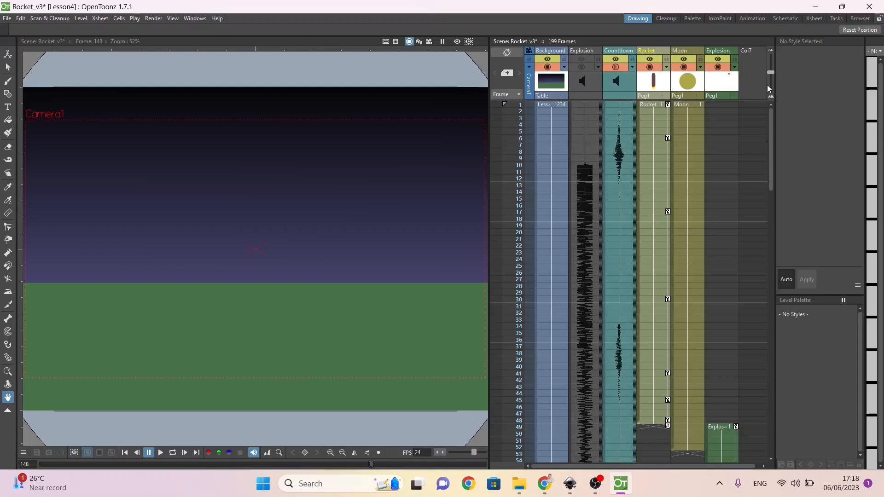
key("ctrl+z")
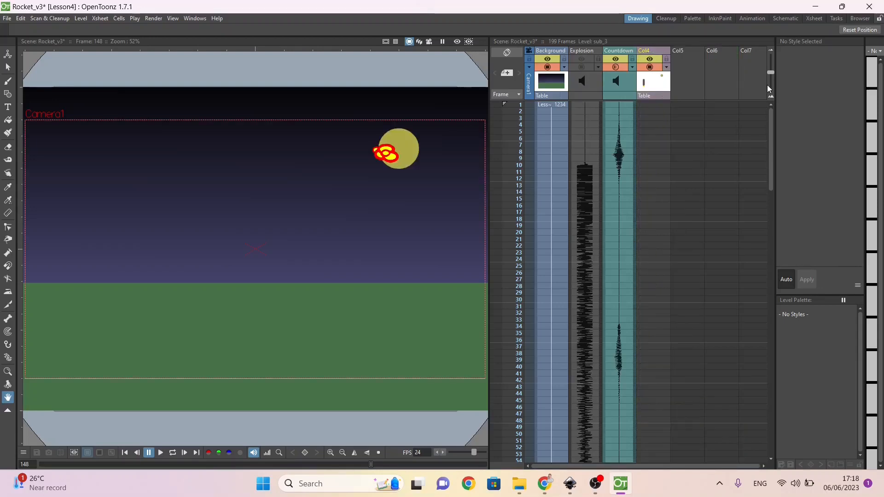
Step: Copy the first sub_3 cell at frame 100 of Col4 and paste it into frame 1 of the same column
left_click_drag(770, 118, 760, 244)
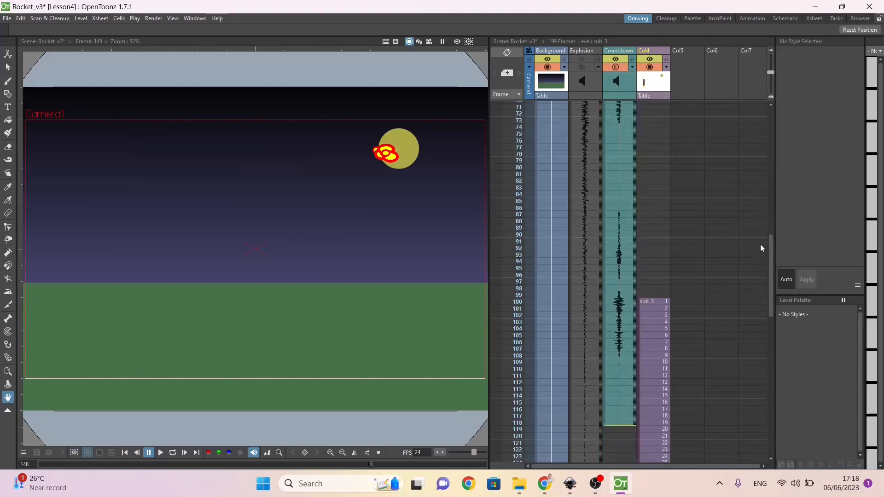
left_click(647, 302)
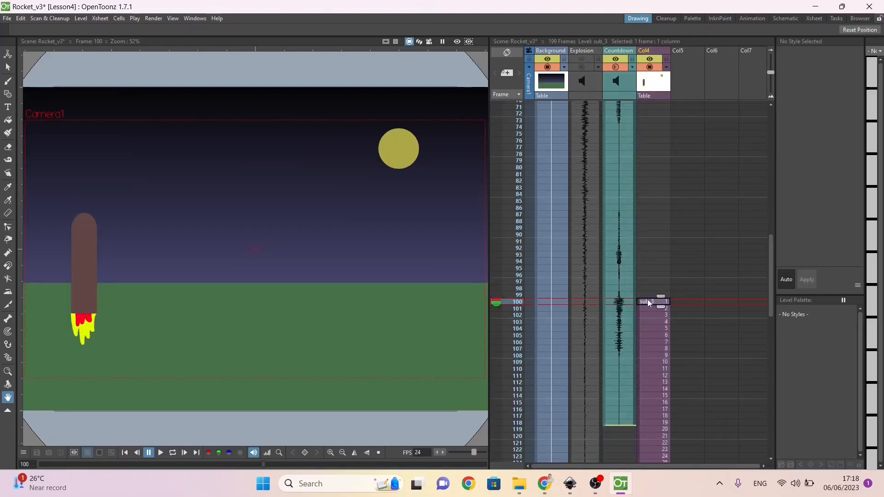
left_click(647, 294)
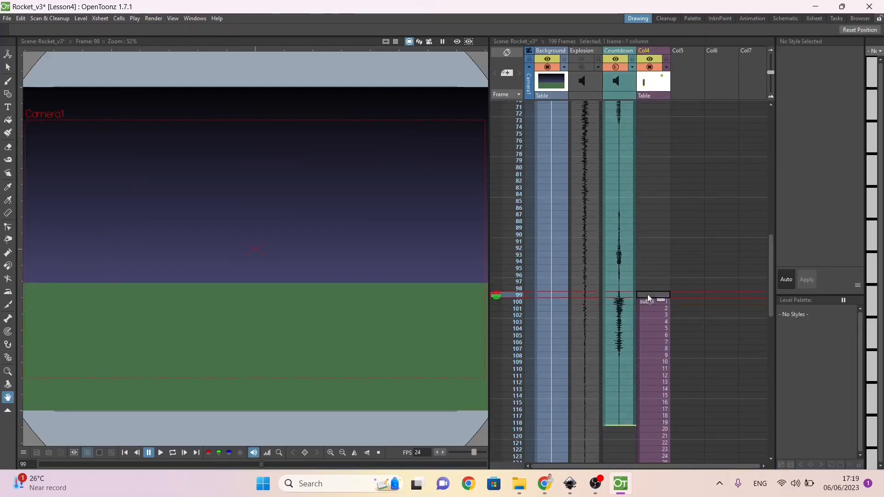
key("ctrl+v")
key("ctrl+z")
left_click_drag(770, 282, 751, 144)
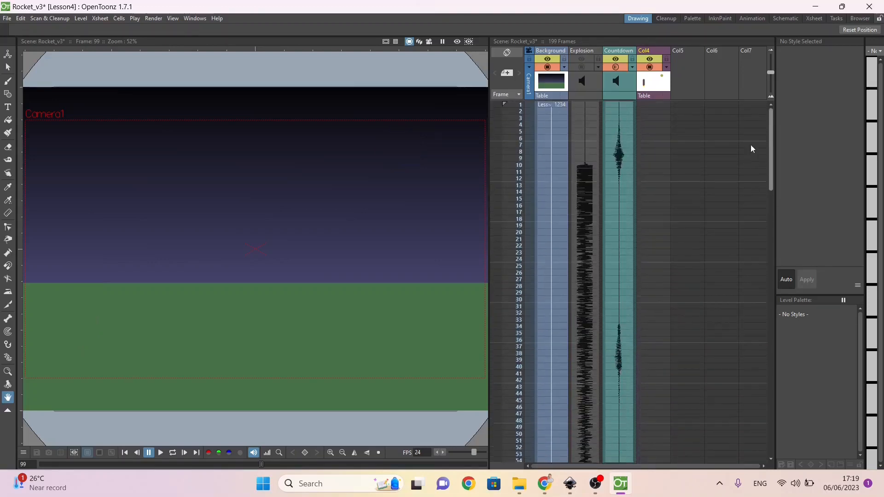
left_click(661, 105)
key("ctrl+v")
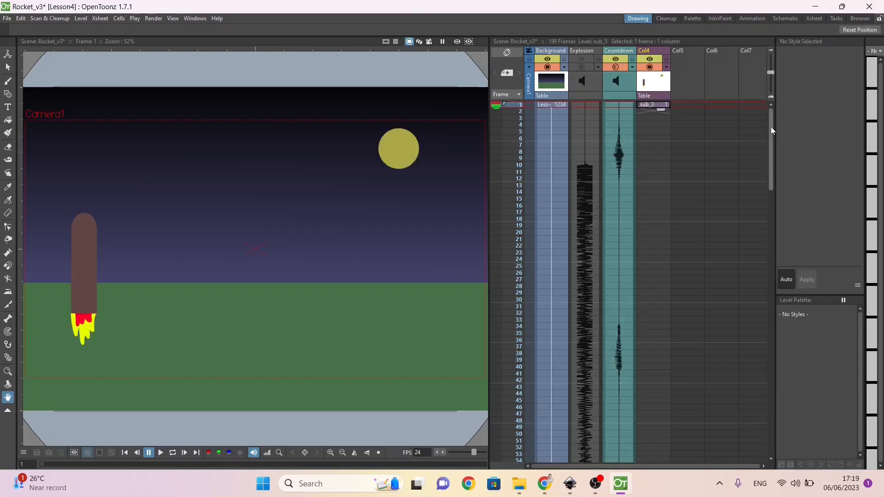
Step: Fill in Col4's empty cells from frame 1 to 58 and on to frame 100 to hold the first sub_3 frame
left_click_drag(770, 122, 767, 82)
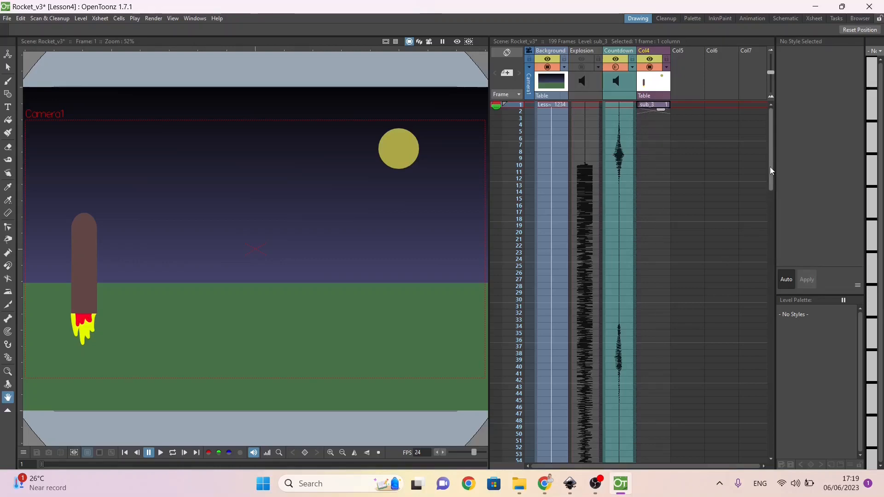
left_click_drag(770, 167, 759, 236)
left_click(653, 219)
right_click(654, 219)
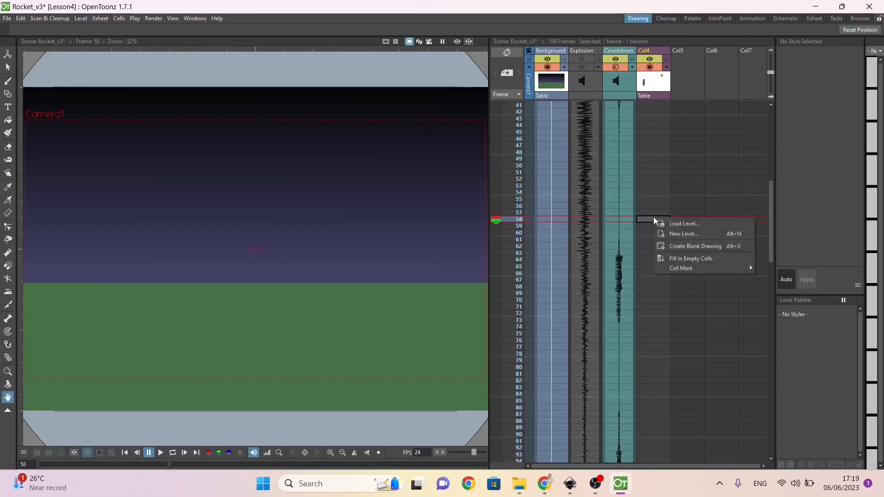
left_click(673, 258)
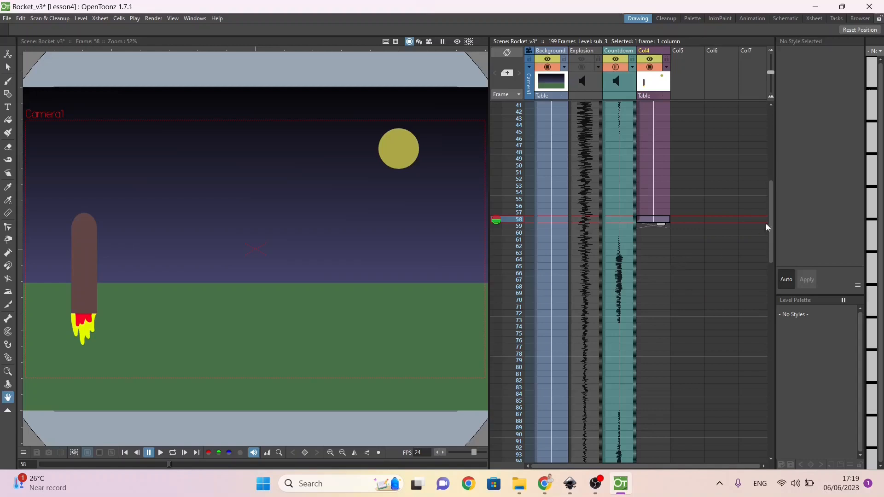
scroll(769, 223, "down", 5)
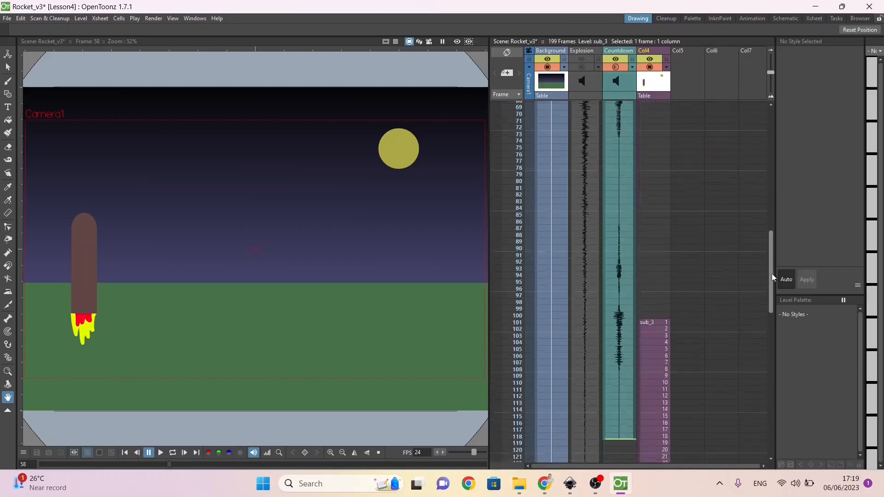
left_click(654, 317)
right_click(654, 318)
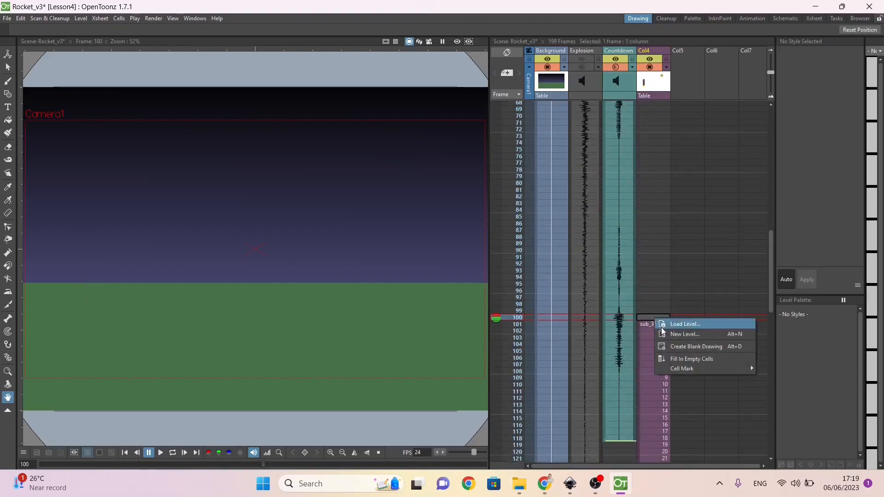
left_click(677, 359)
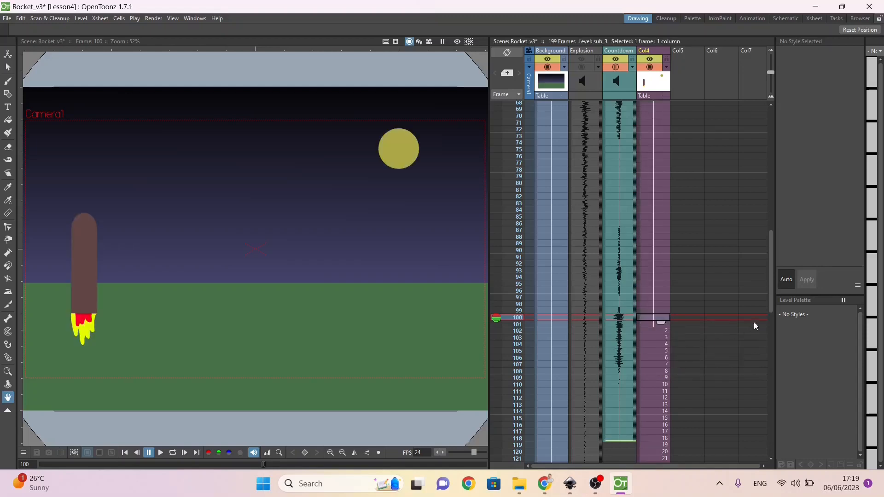
scroll(766, 189, "up", 1)
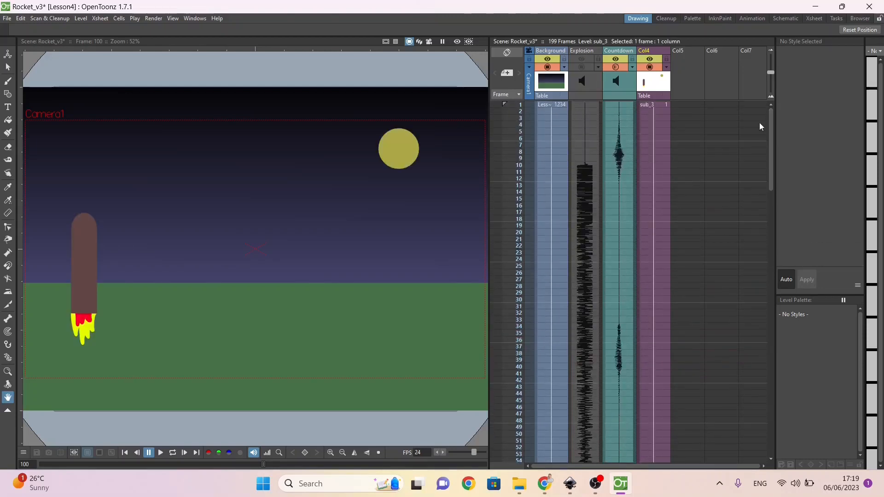
Step: Play the whole scene from frame 1 to check the held rocket against the countdown and lift-off
left_click(658, 105)
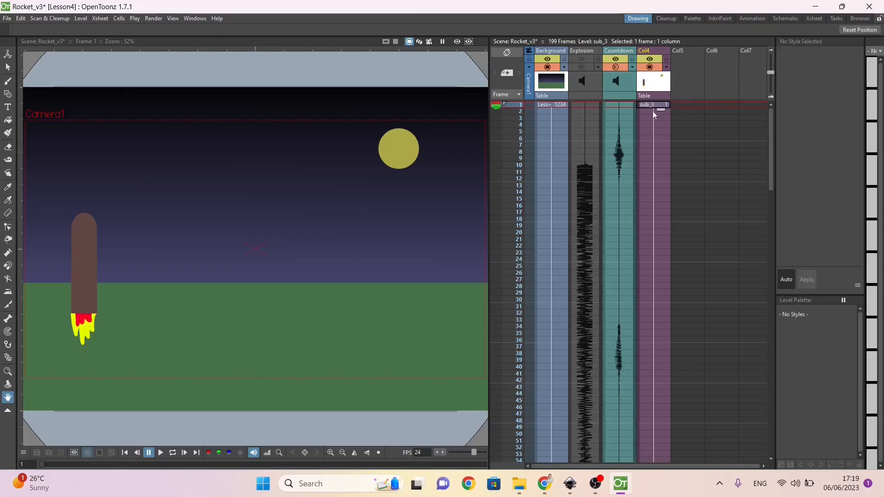
left_click_drag(770, 160, 764, 295)
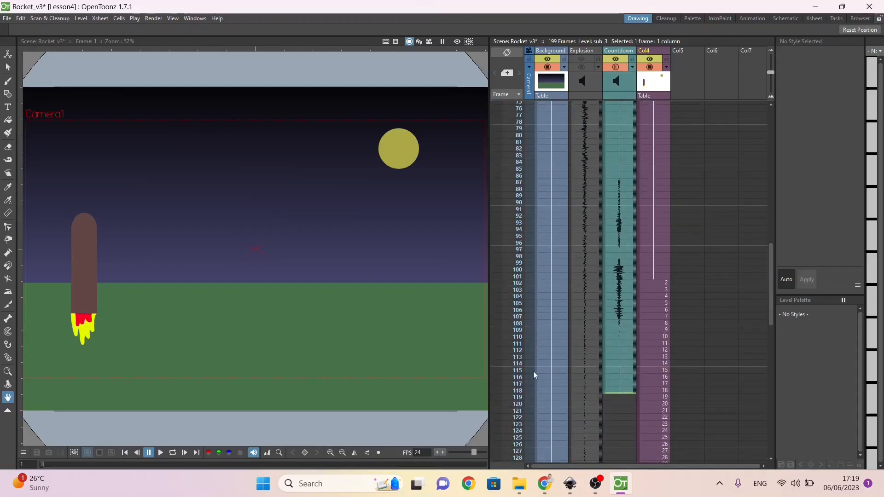
left_click(158, 455)
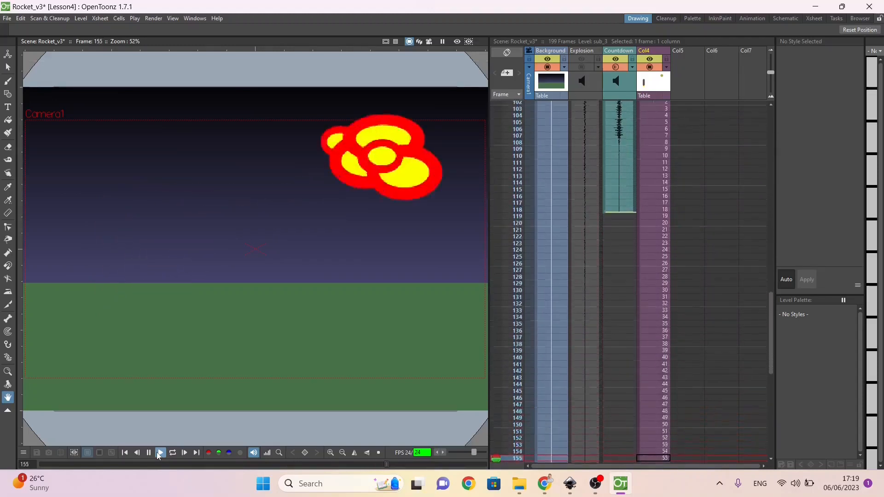
left_click(149, 453)
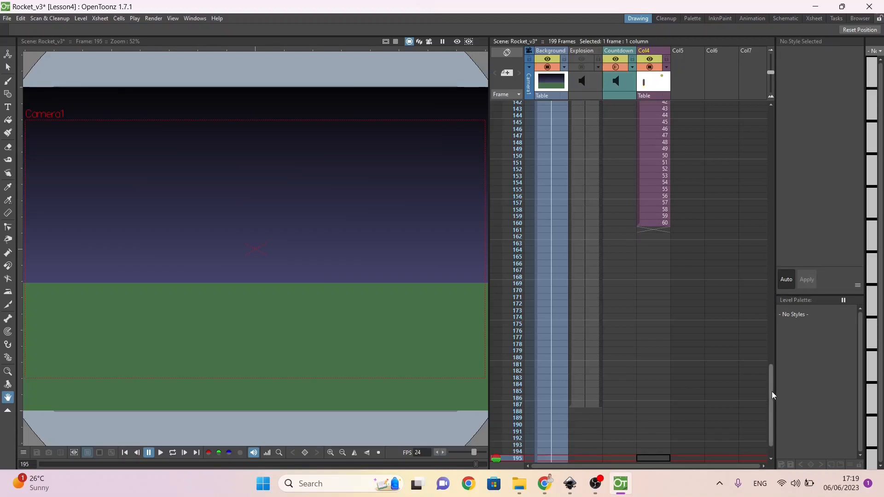
Step: Reorder the columns to Background, sub_3, Countdown and Explosion sound, and enable the Explosion sound column
left_click_drag(772, 392, 683, 59)
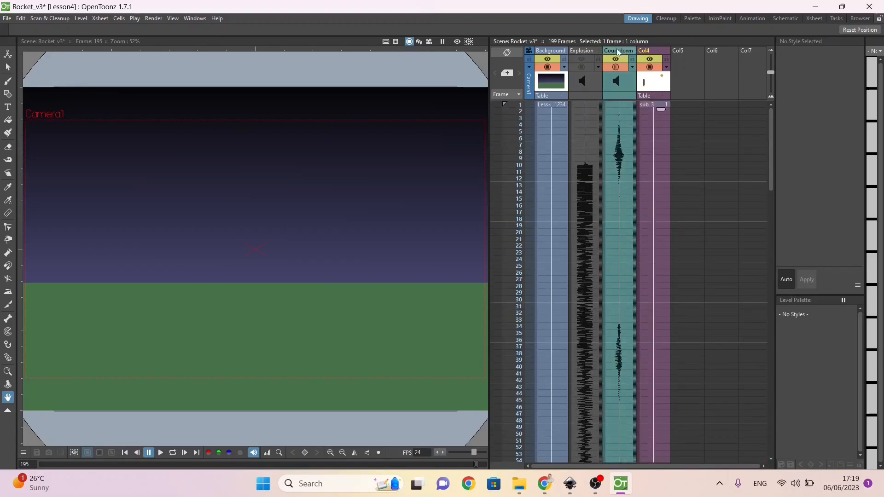
left_click(612, 91)
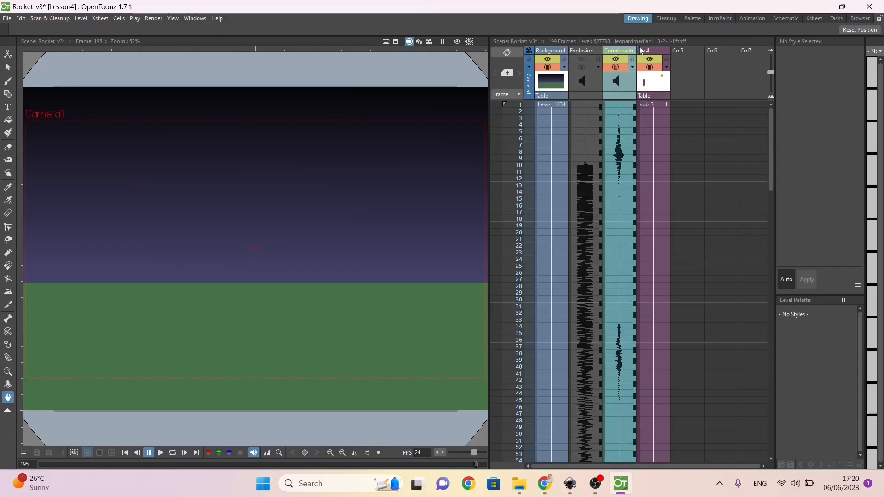
left_click_drag(614, 49, 659, 50)
left_click_drag(573, 50, 653, 57)
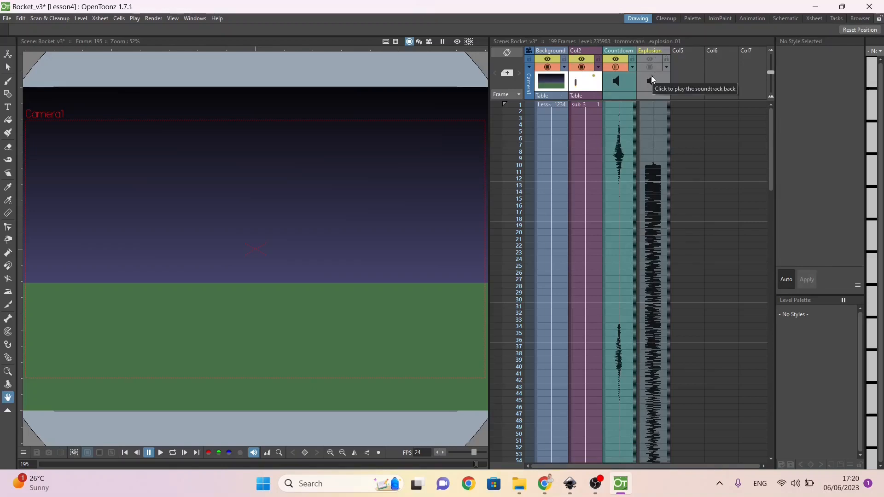
left_click(653, 58)
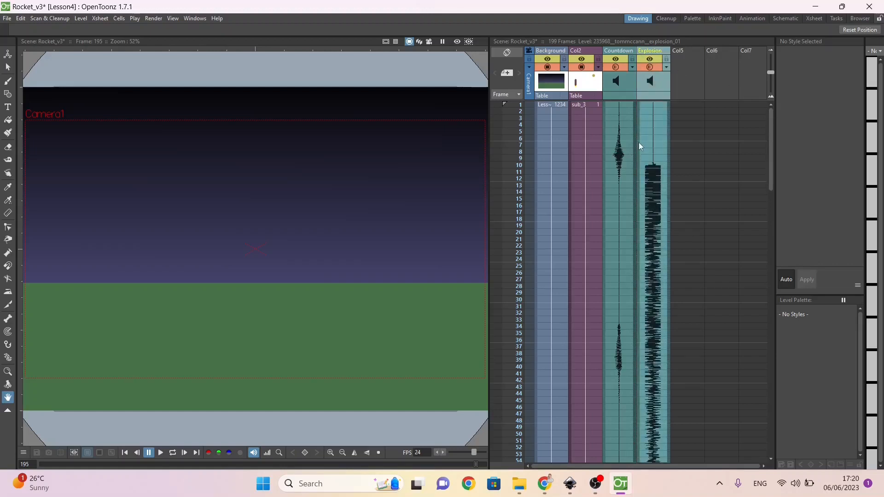
Step: Move the explosion sound into the Countdown column, starting at frame 139 so its burst lines up with the moon impact at frame 148
left_click_drag(639, 142, 636, 284)
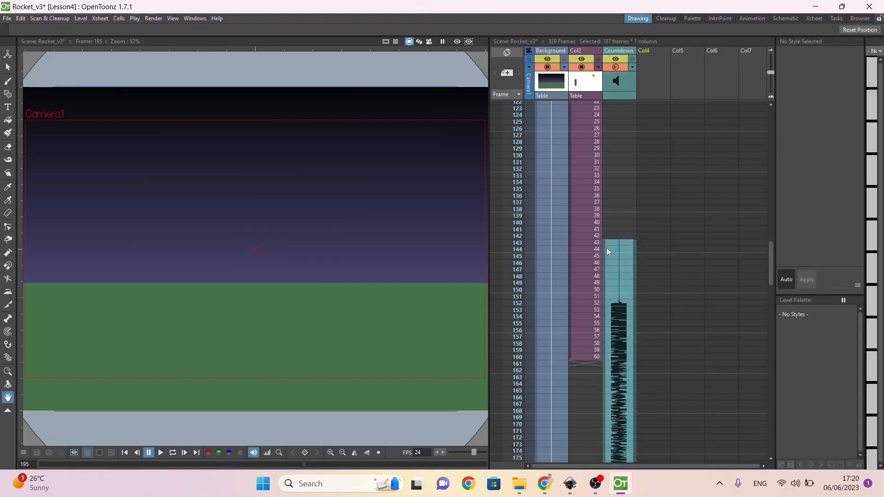
left_click(510, 256)
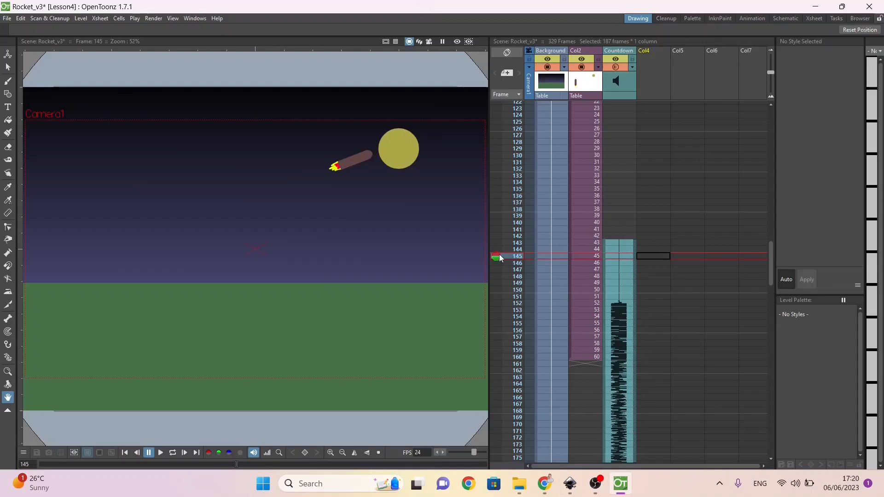
mouse_move(497, 260)
left_mouse_down()
mouse_move(502, 292)
mouse_move(497, 279)
left_mouse_up()
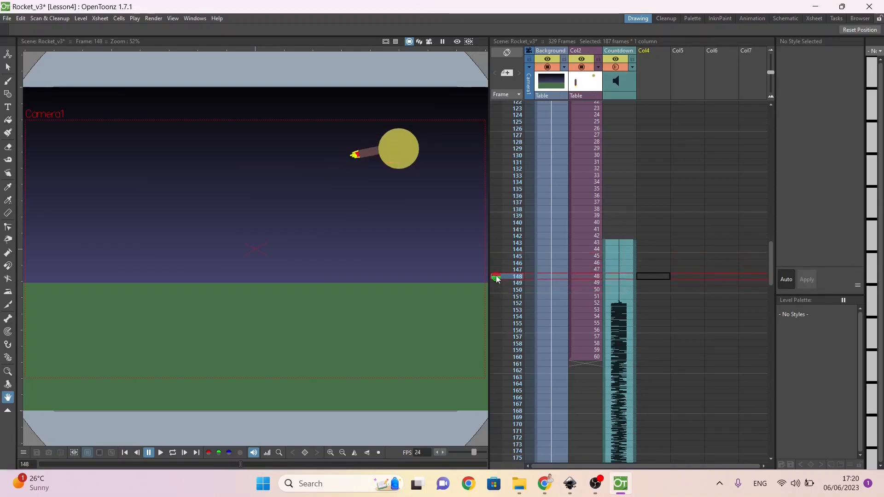
left_click_drag(603, 249, 603, 222)
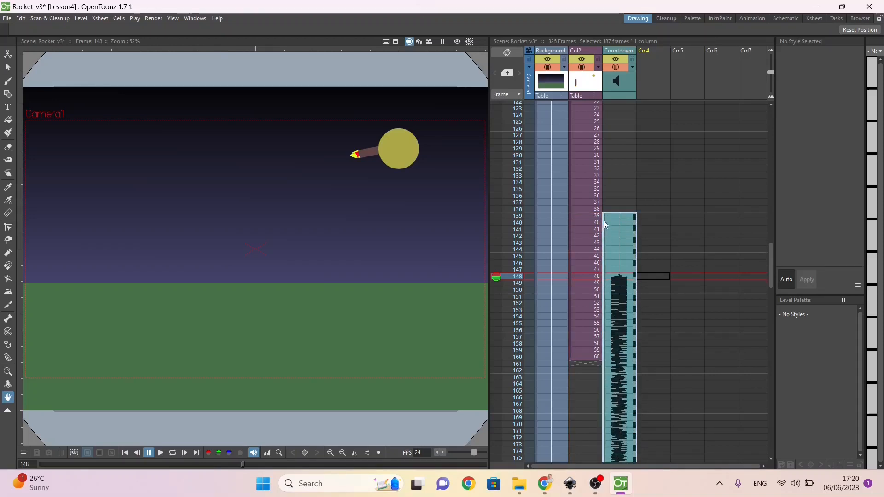
Step: Delete the silent lead-in of the explosion sound from frame 139 to 147 in the Countdown column
left_click(611, 269)
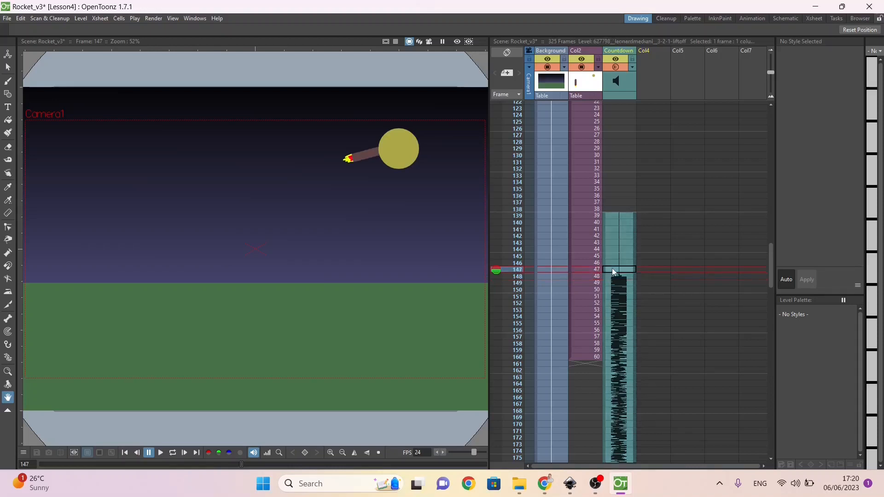
left_click(614, 216, "shift")
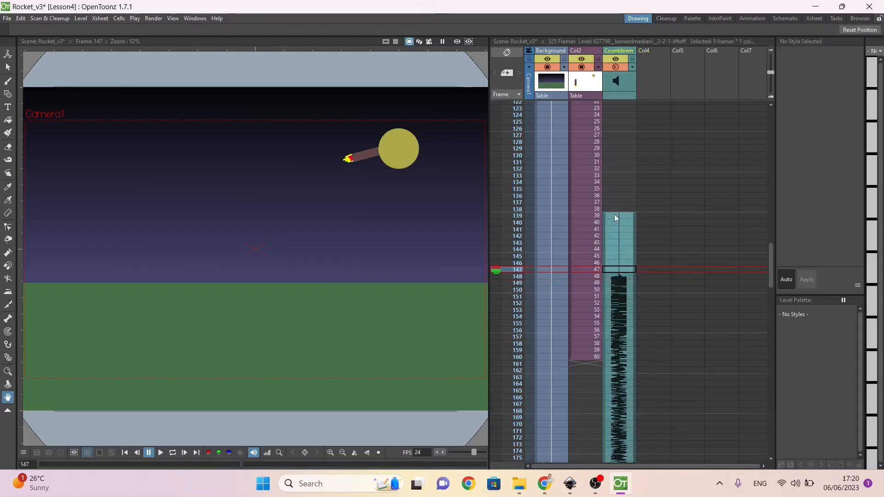
key("Delete")
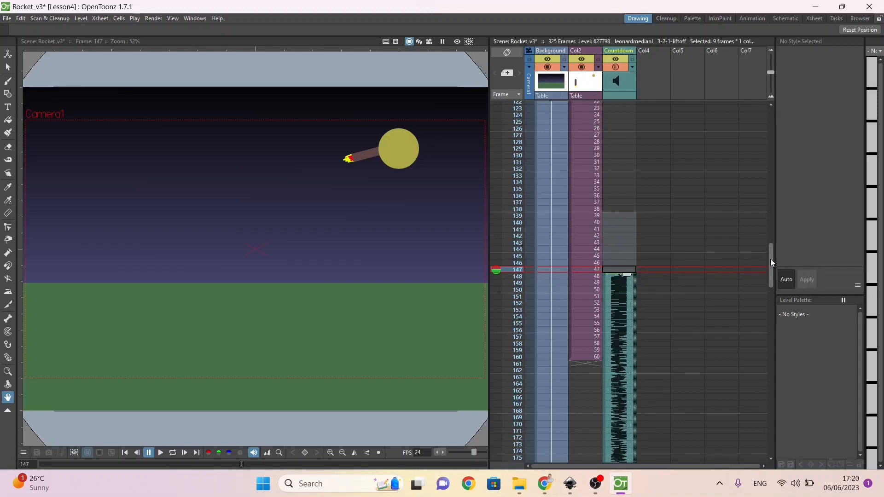
Step: Extend the Background column's exposure from frame 199 to frame 325 to match the end of the explosion sound
left_click_drag(769, 259, 766, 332)
left_click(546, 179)
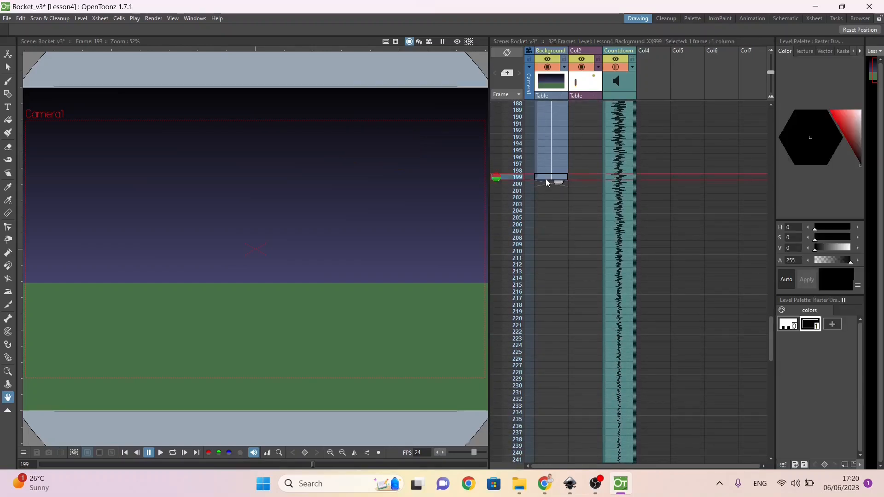
left_click_drag(560, 180, 526, 316)
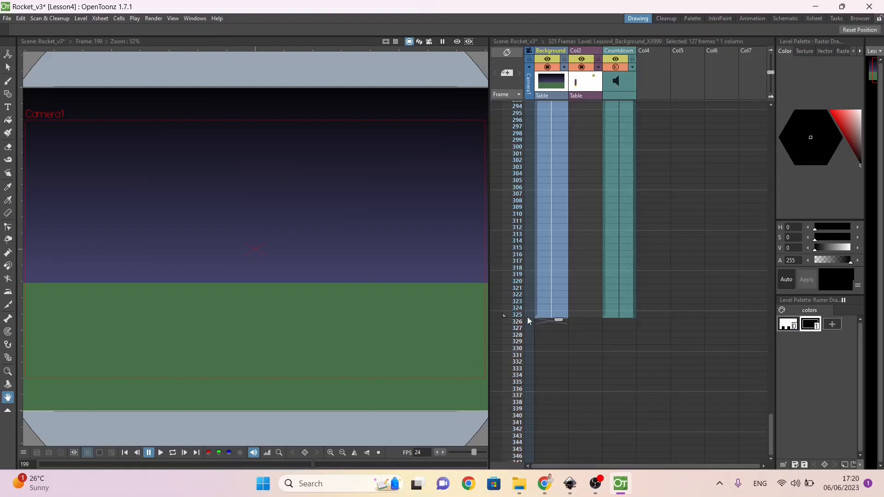
left_click(516, 314)
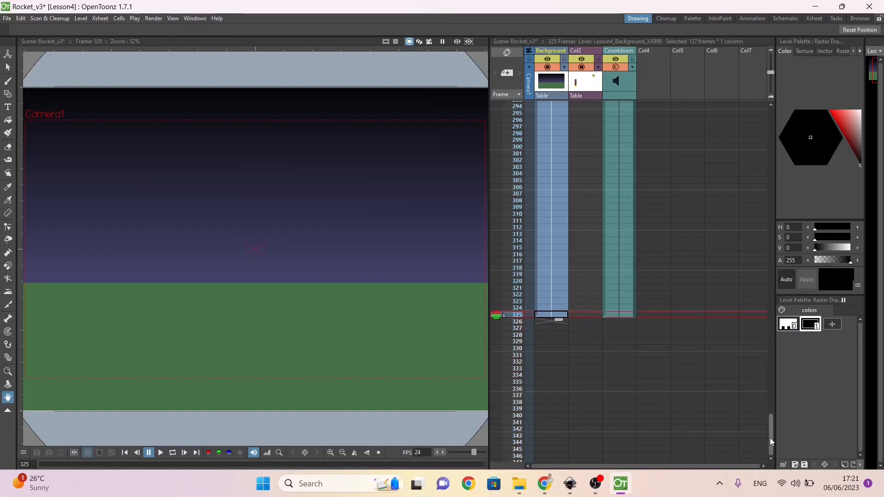
Step: Save the scene and play it from frame 1 to check the explosion sound against the moon impact
left_click_drag(769, 438, 812, 88)
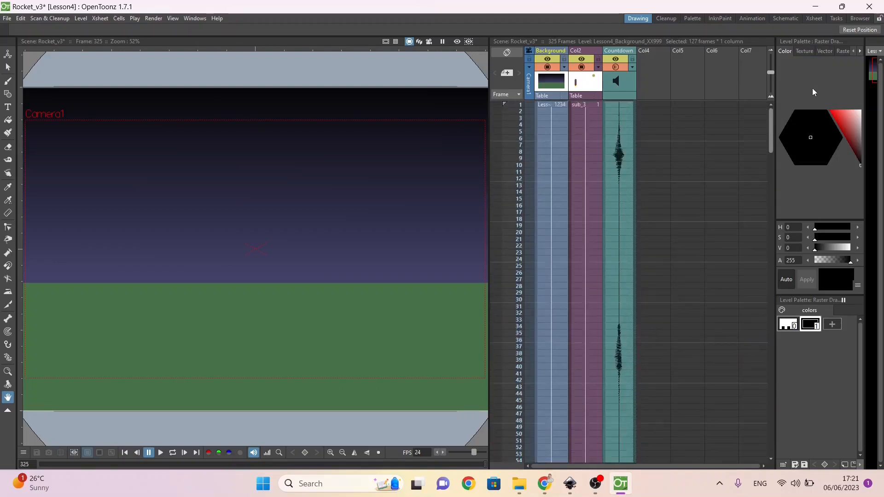
key("ctrl+s")
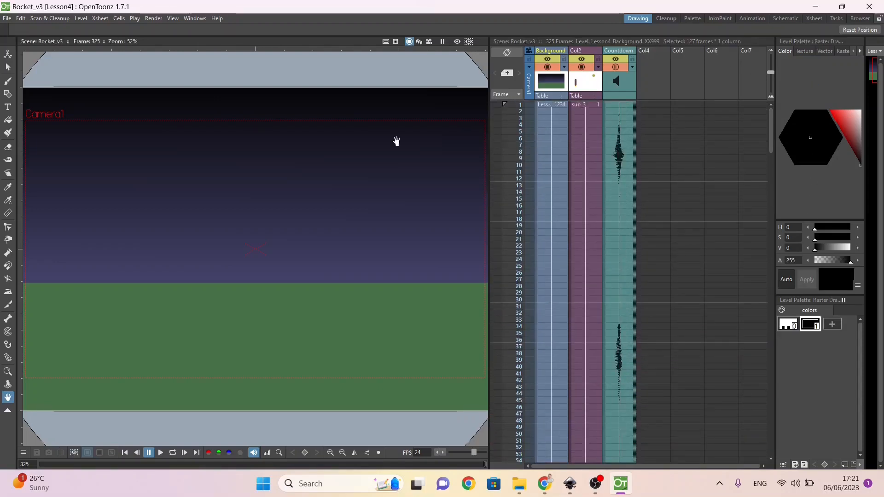
left_click(161, 455)
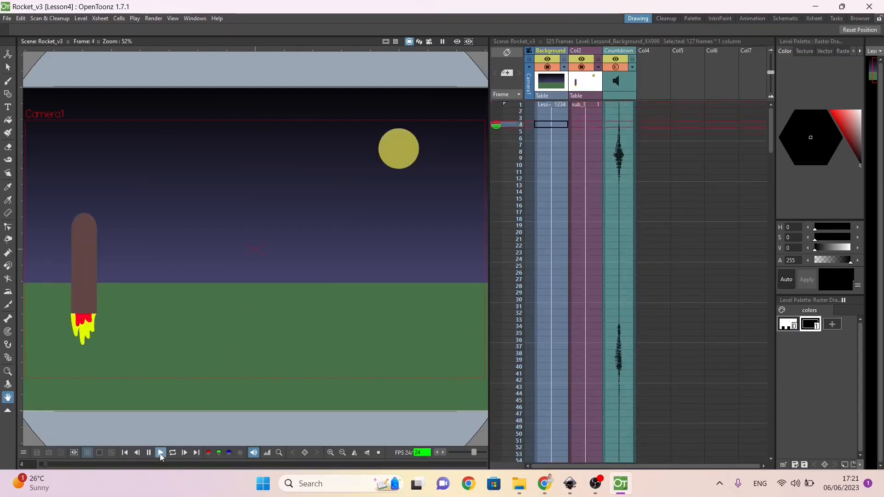
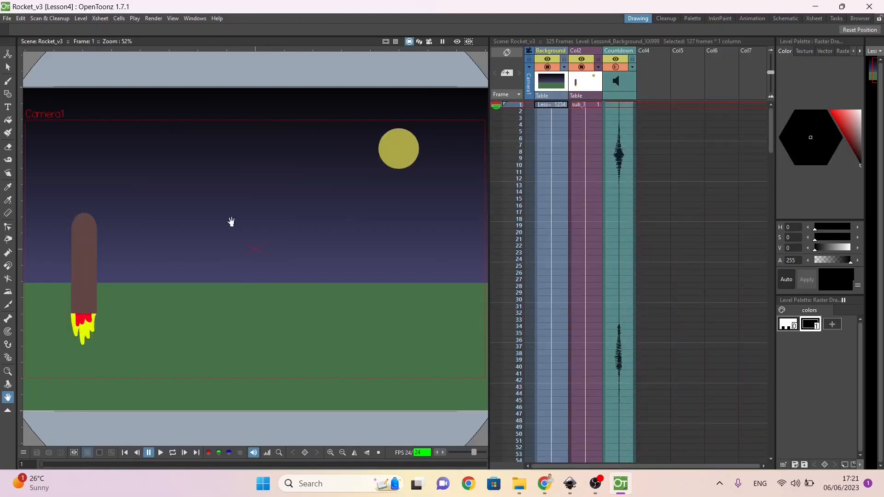
Step: Export the Rocket_v3 scene as an MP4 video using Fast Render to MP4
left_click(156, 19)
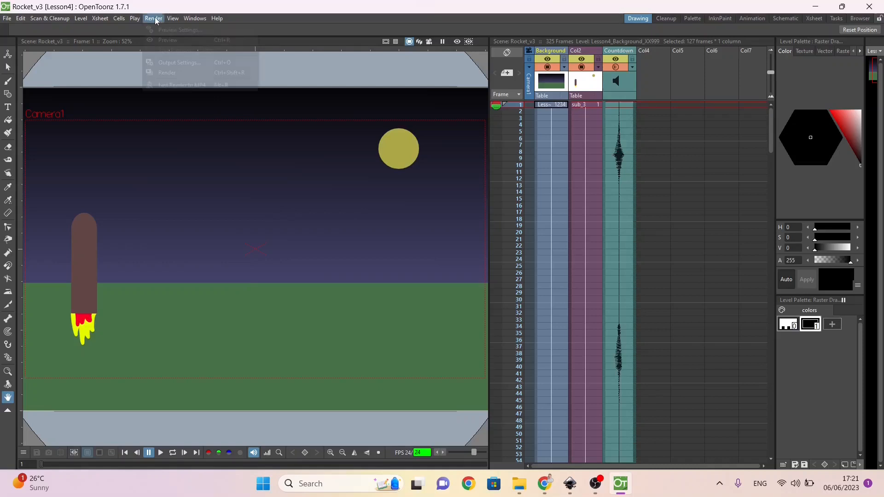
left_click(162, 88)
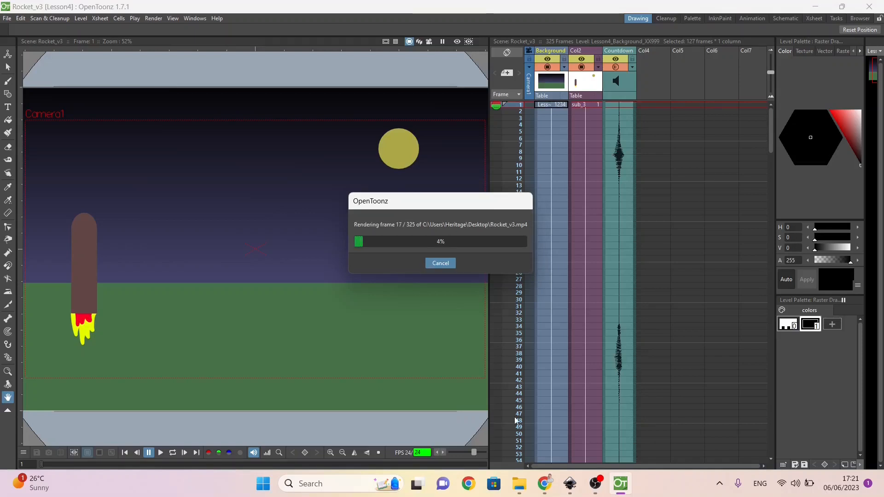
Step: Switch to the A.Checklist_Opentoonz document in Chrome and tick off "Adding bitmaps" and "Transparency"
mouse_move(543, 486)
left_click(544, 419)
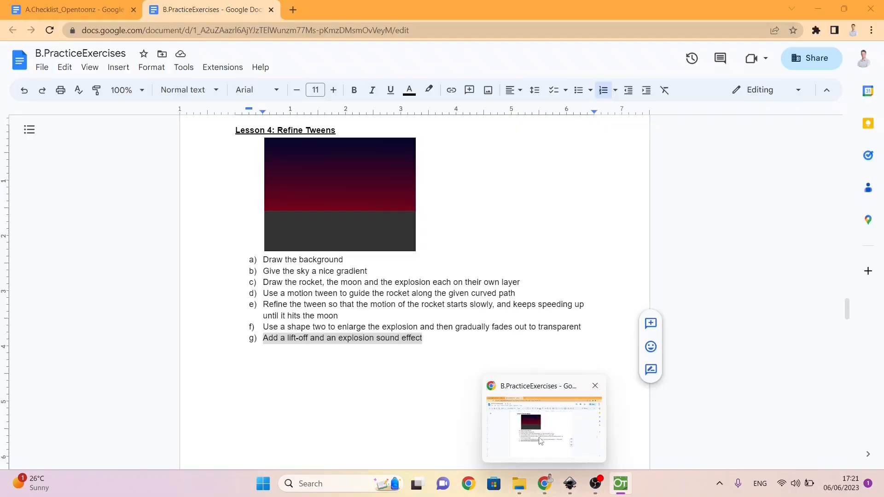
left_click(57, 9)
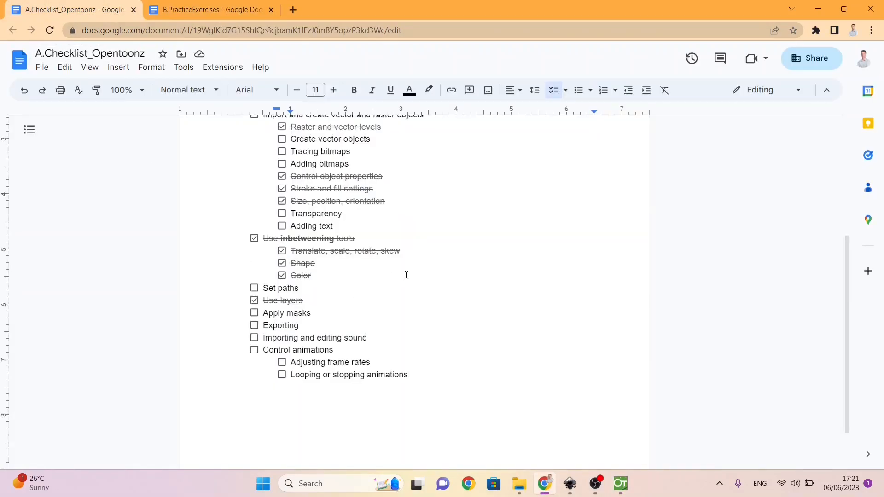
scroll(406, 275, "up", 3)
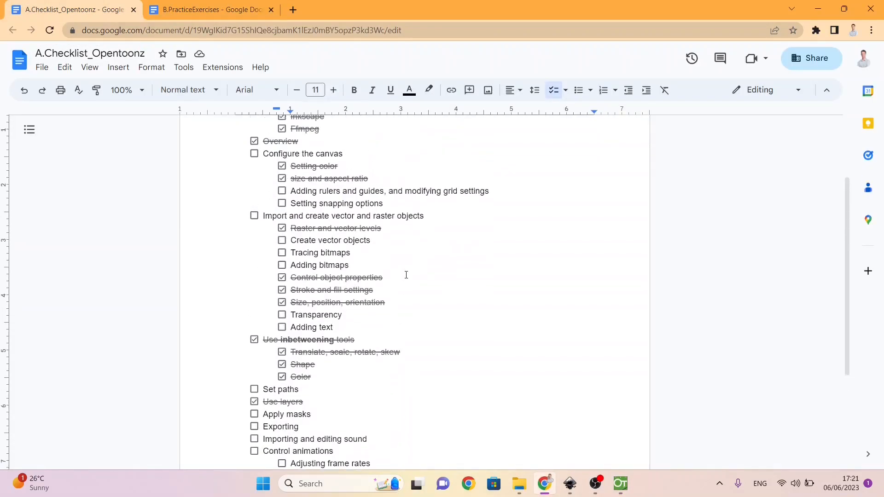
left_click(282, 266)
left_click(282, 316)
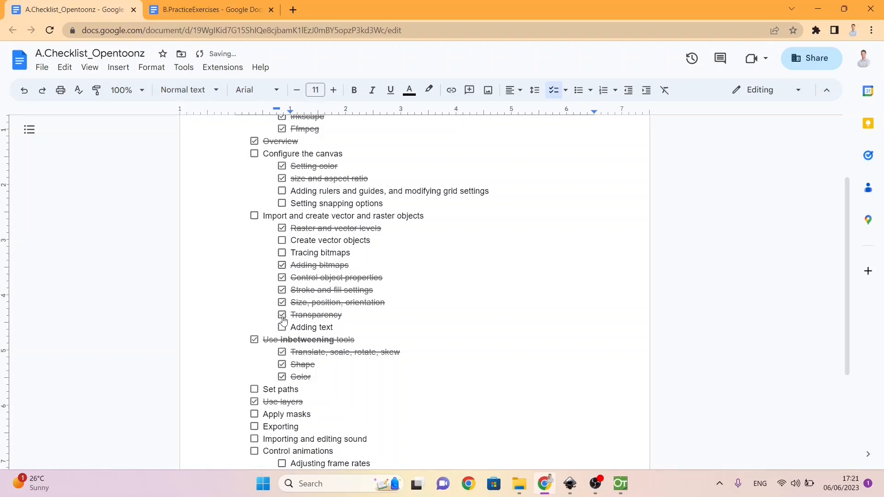
Step: Switch back to OpenToonz and lower the Background column's opacity to 65%
left_click(620, 484)
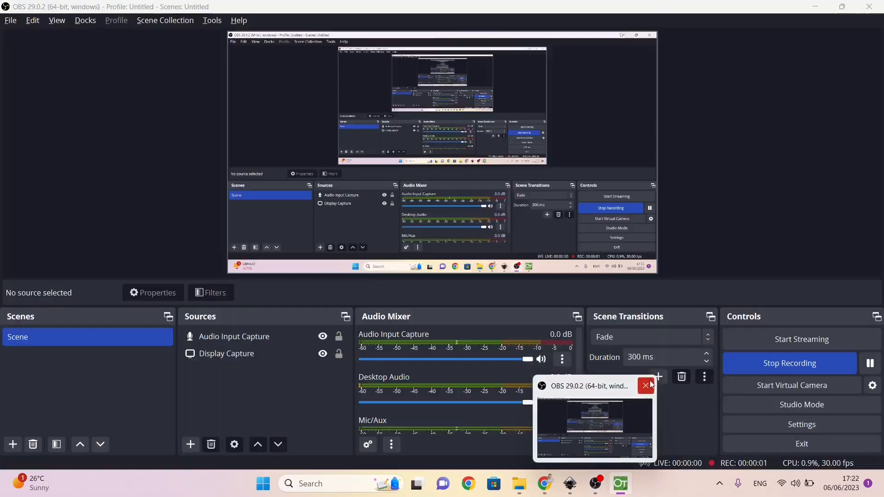
left_click(647, 387)
left_click(620, 484)
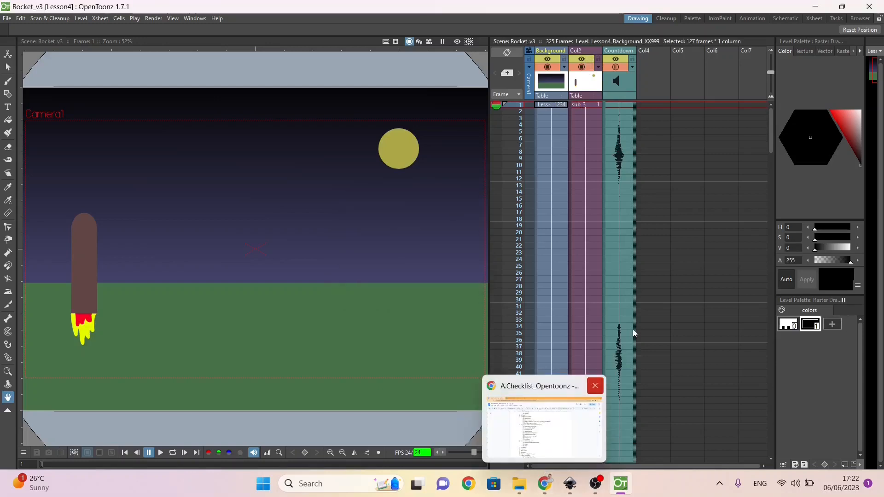
left_click(574, 95)
right_click(577, 93)
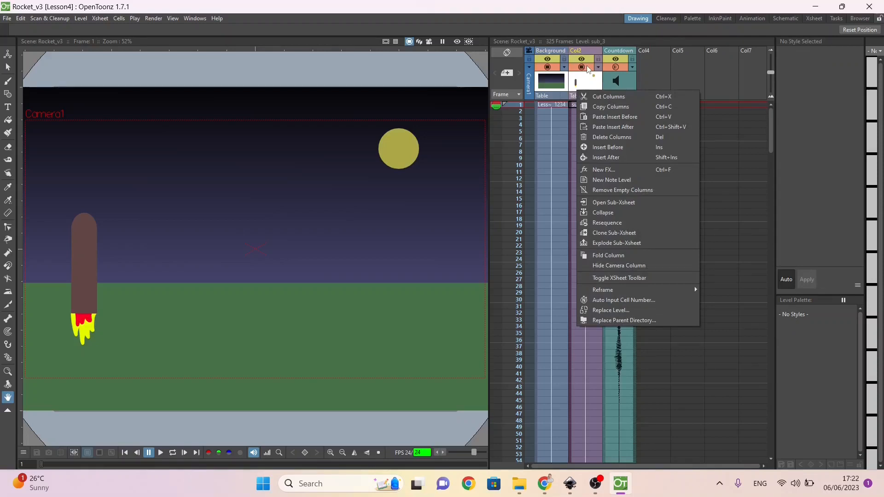
left_click(562, 73)
left_click(562, 74)
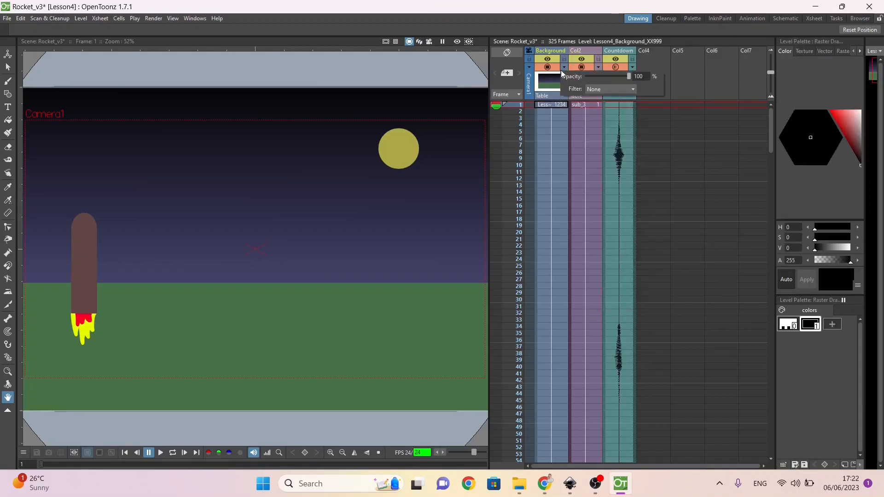
mouse_move(629, 78)
left_mouse_down()
mouse_move(594, 78)
mouse_move(614, 83)
left_mouse_up()
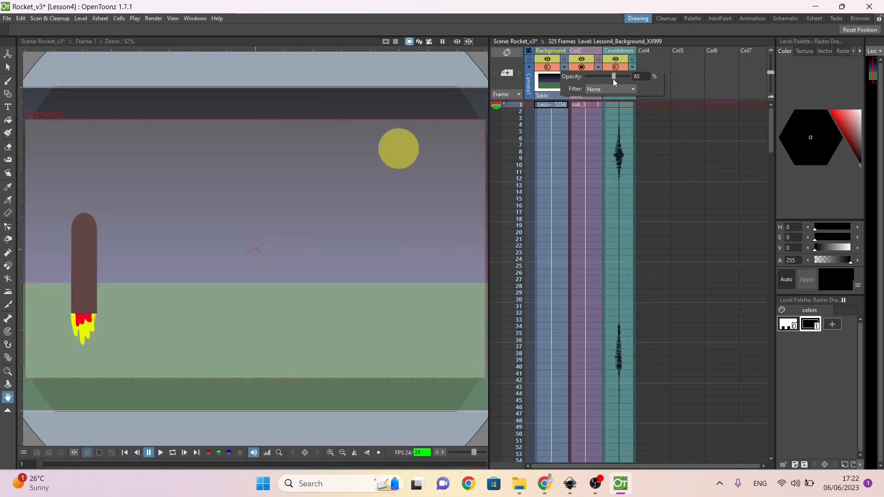
Step: Toggle the Background column's visibility in the viewer off and on, and restore its opacity to 100%
left_click(543, 68)
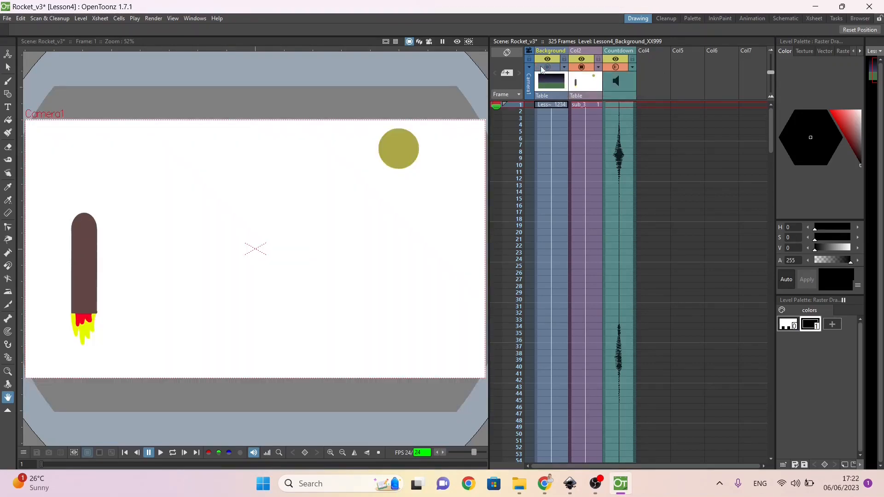
left_click(542, 68)
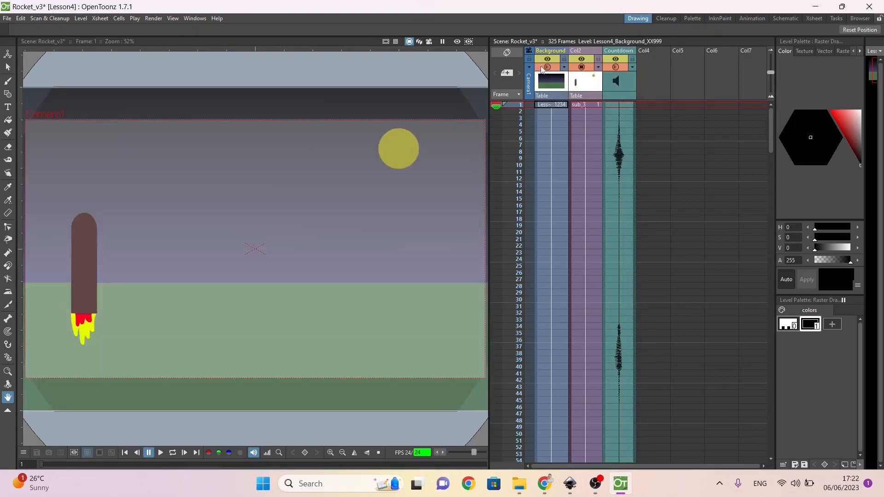
left_click(565, 68)
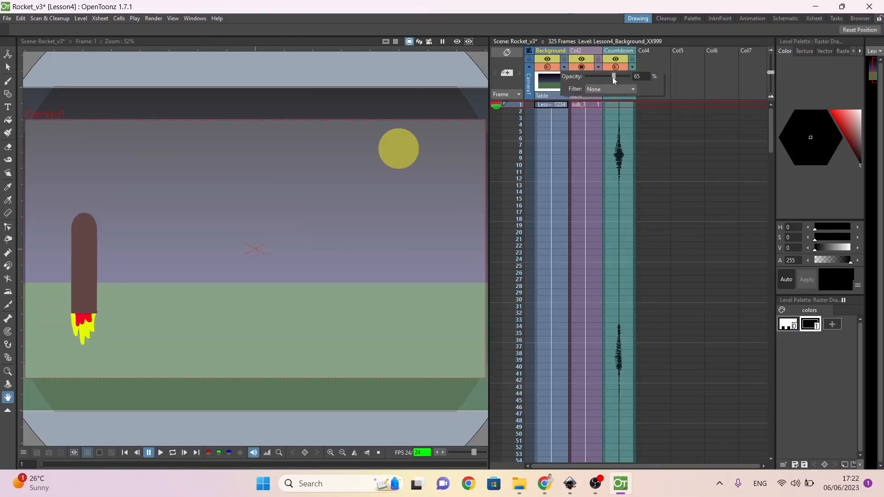
left_click_drag(630, 79, 608, 79)
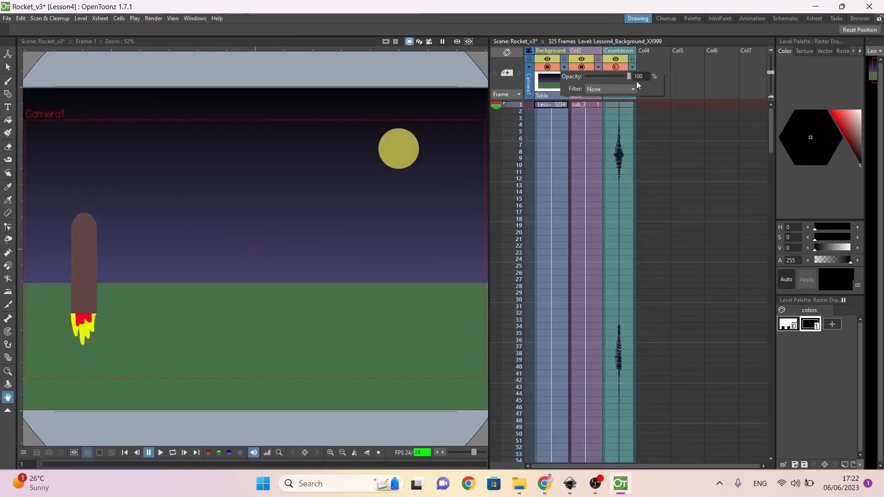
left_click(650, 158)
Step: Return to the checklist document in Chrome and tick off "Exporting" and "Importing and editing sound"
left_click(544, 484)
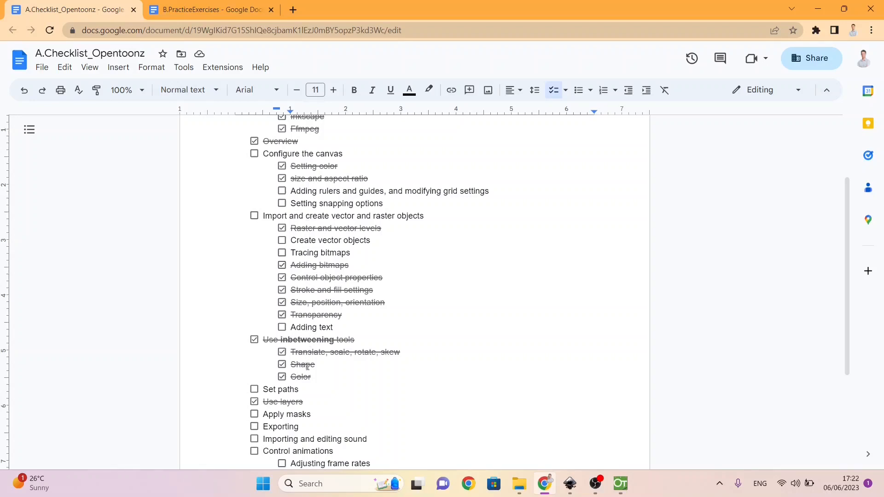
scroll(312, 386, "down", 2)
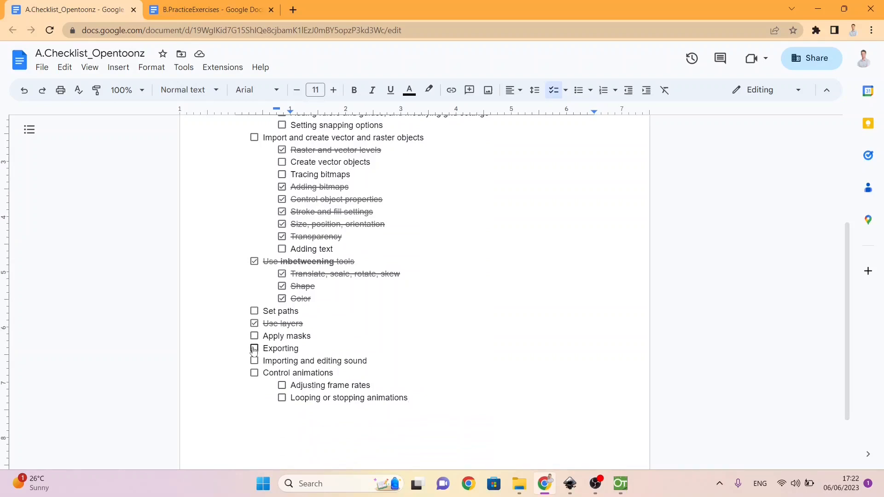
left_click(254, 348)
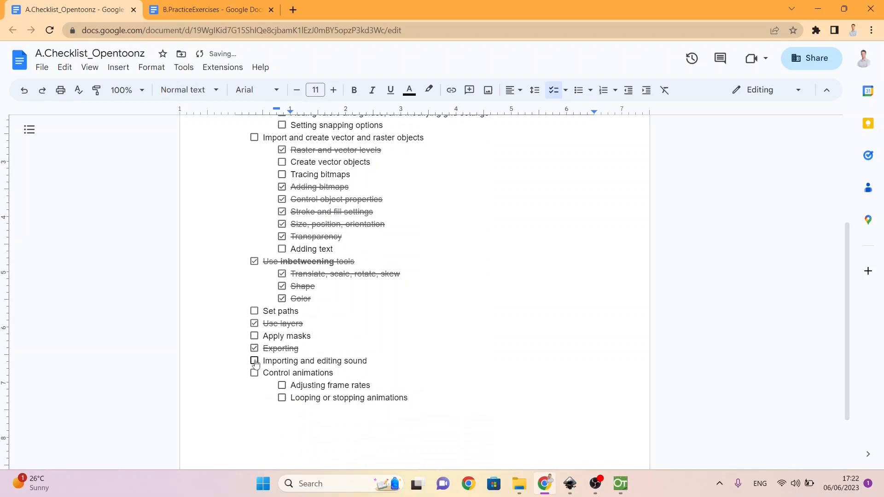
left_click_drag(263, 348, 316, 364)
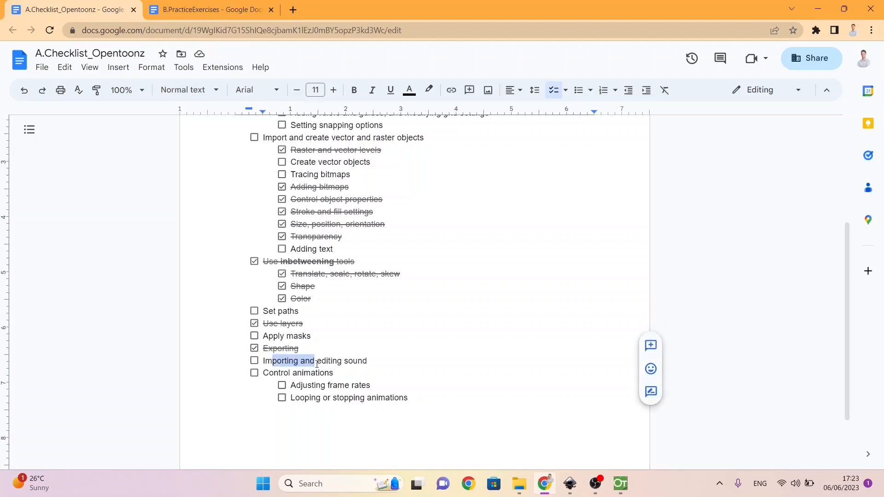
left_click(254, 361)
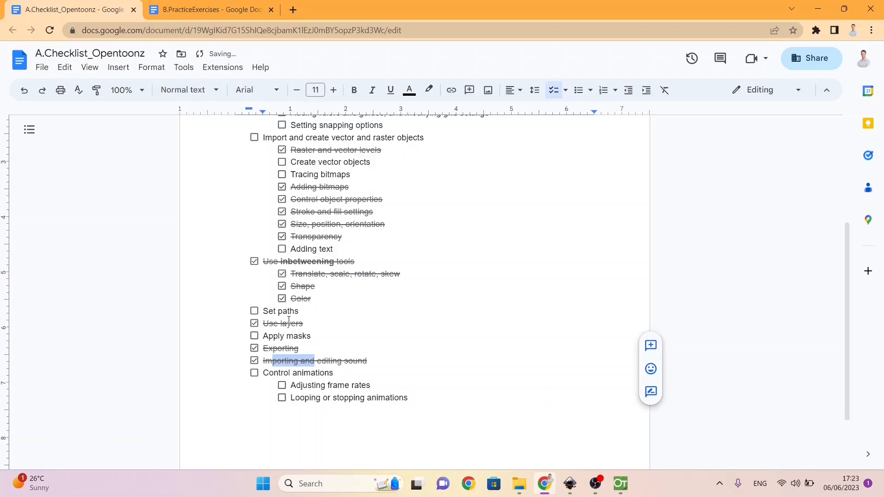
Step: Review the remaining unticked checklist items and read the Lesson 5 tasks in the B.PracticeExercises document
scroll(289, 320, "up", 4)
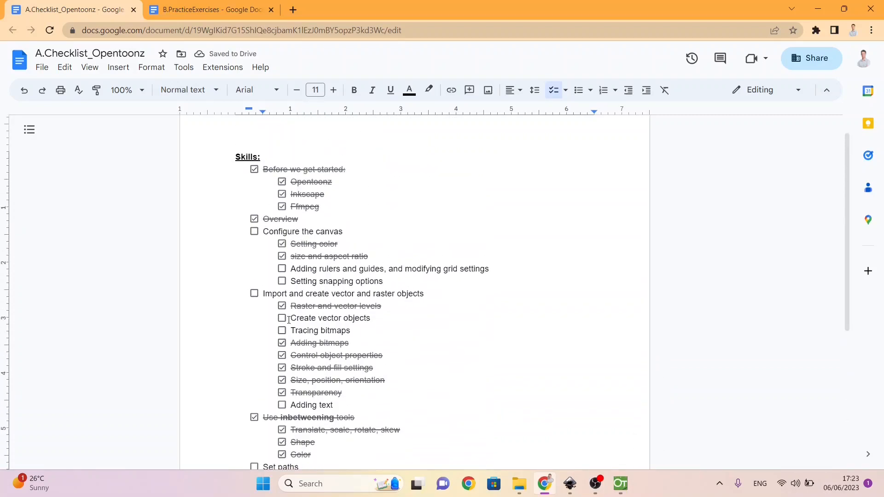
scroll(289, 320, "down", 1)
scroll(289, 320, "down", 1)
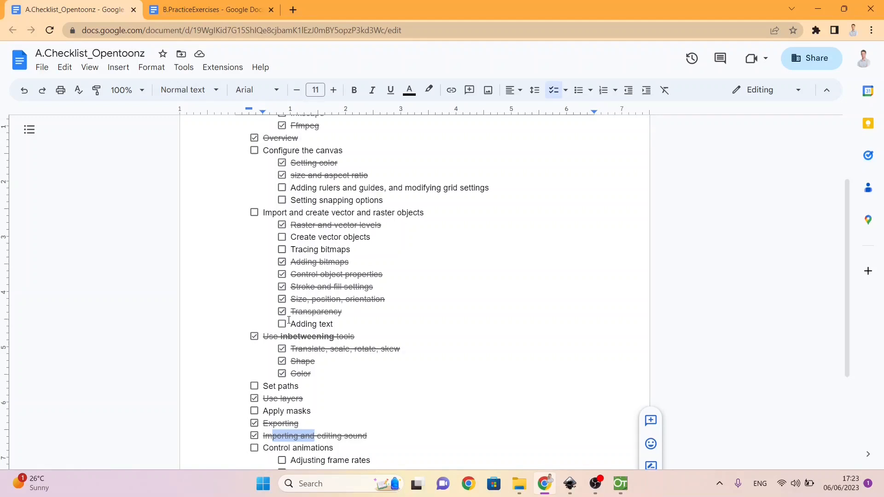
scroll(289, 320, "down", 1)
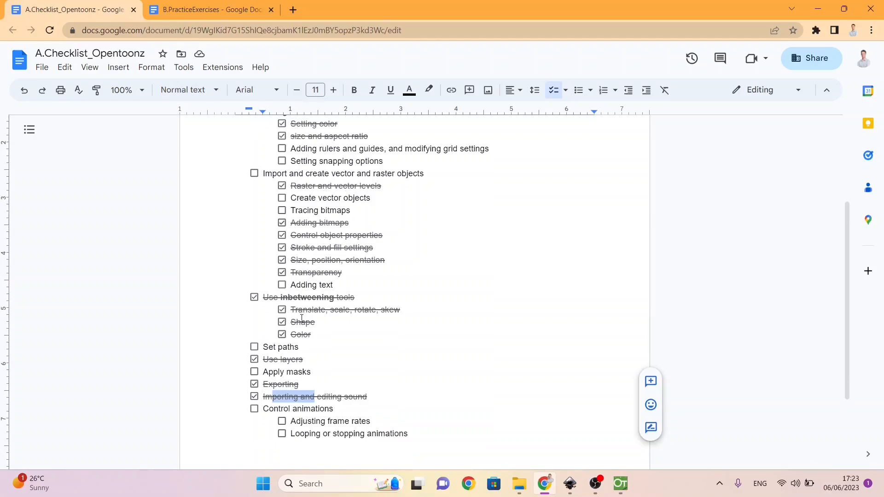
left_click(202, 10)
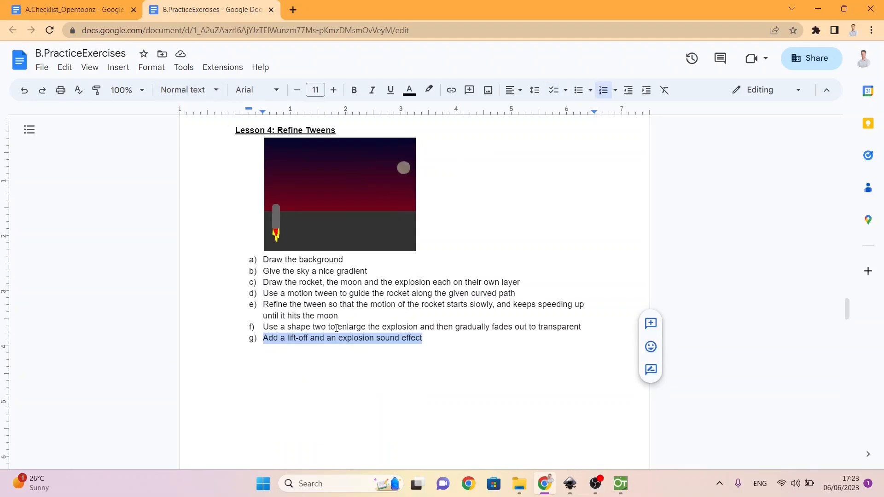
scroll(337, 328, "down", 10)
scroll(336, 328, "down", 3)
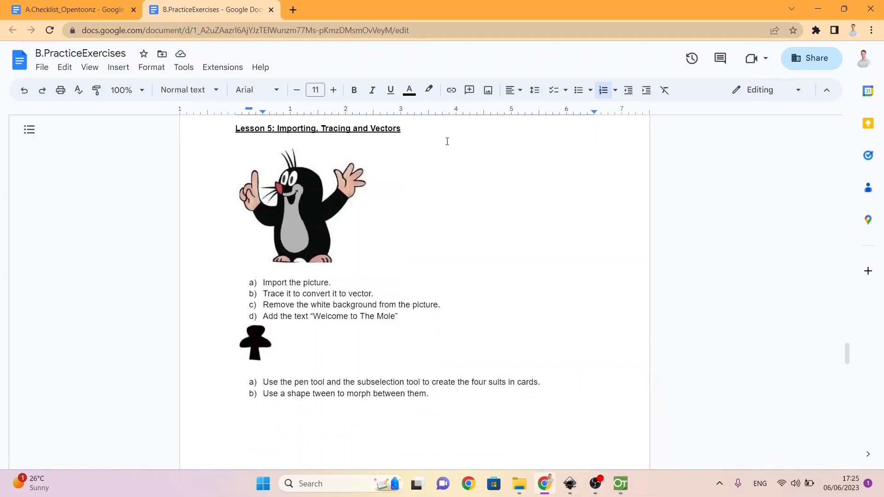
Step: Switch to File Explorer and copy Rocket_v3.mp4 from the Desktop into WorkingFolder
mouse_move(517, 487)
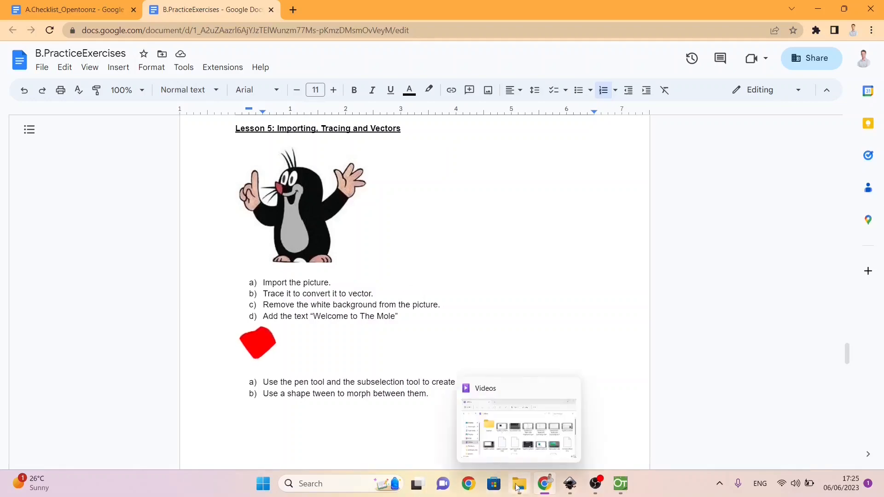
left_click(515, 457)
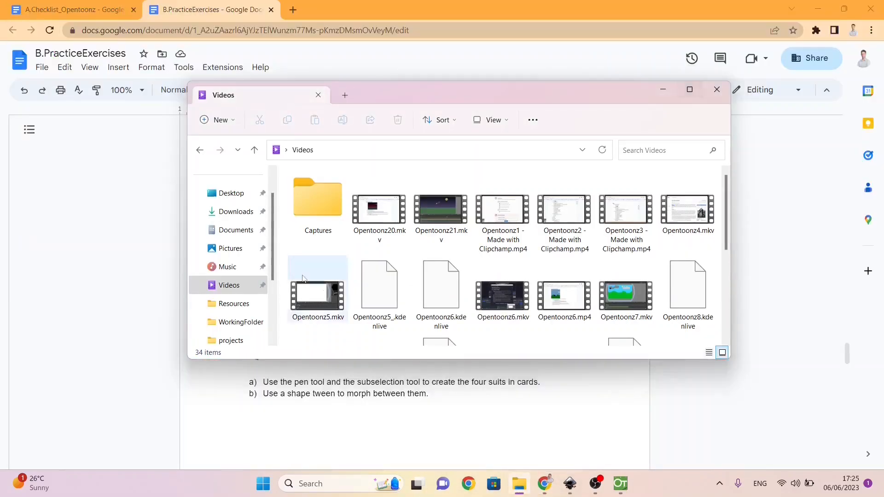
left_click(222, 193)
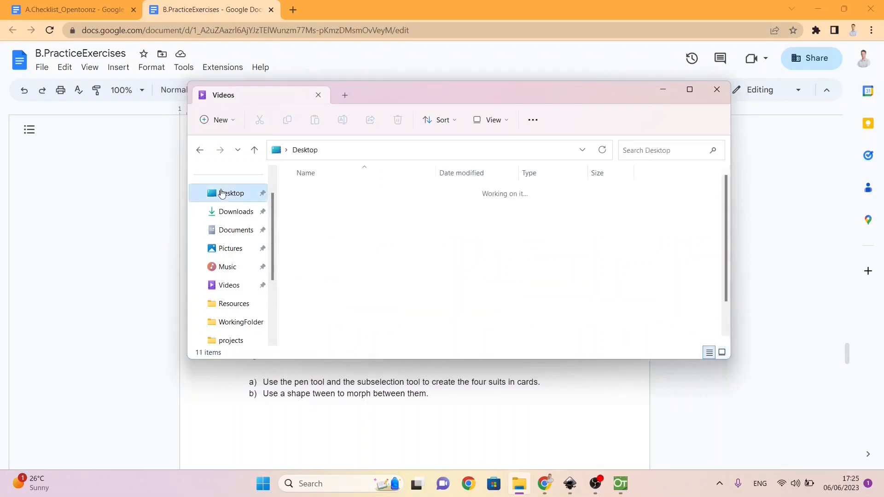
left_click(322, 307)
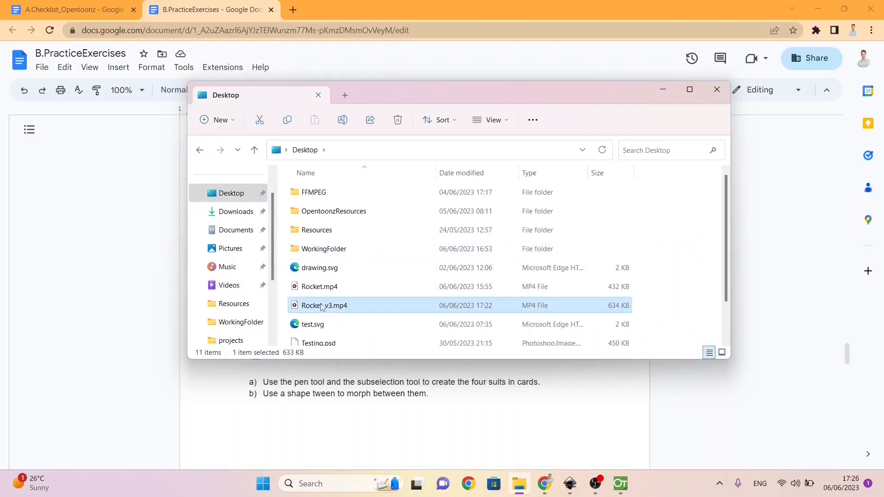
left_click(245, 323)
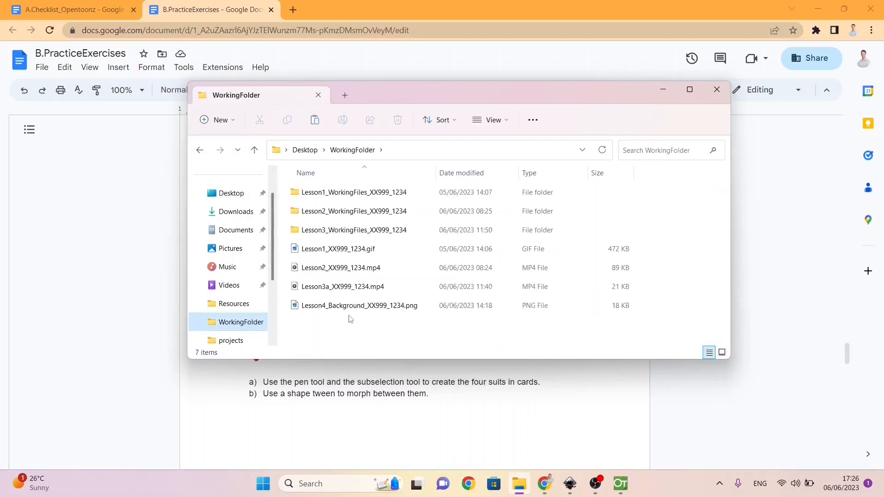
key("ctrl+v")
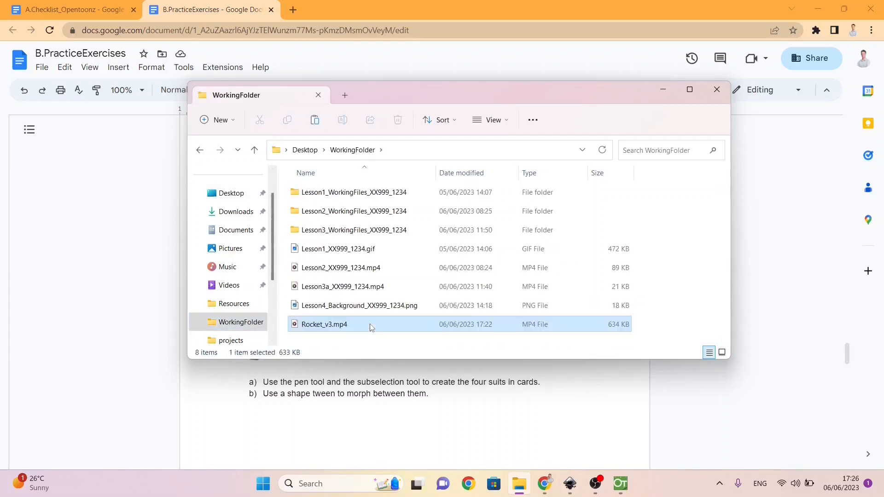
Step: Rename the copied Rocket_v3.mp4 as the Lesson4_Export file, following the folder's XX999_1234 naming pattern and capitalising only the L in "Lesson"
key("F2")
type("LEsson4_")
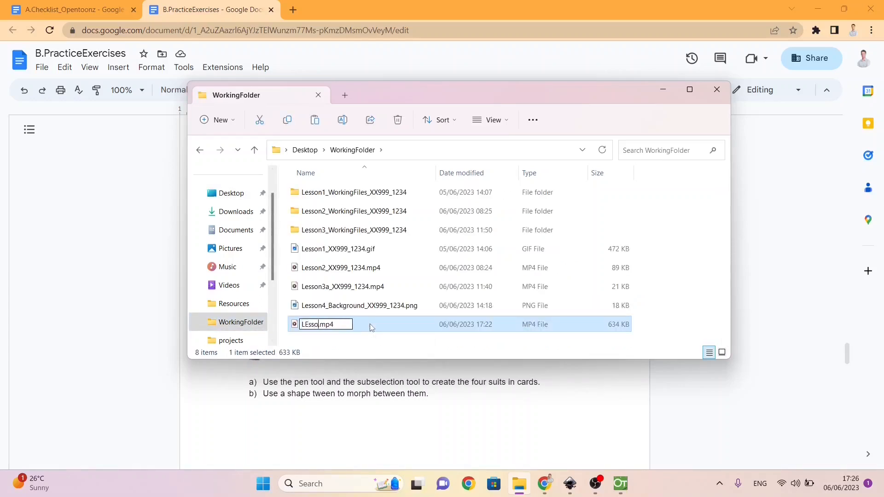
type("Export_XX99)1234")
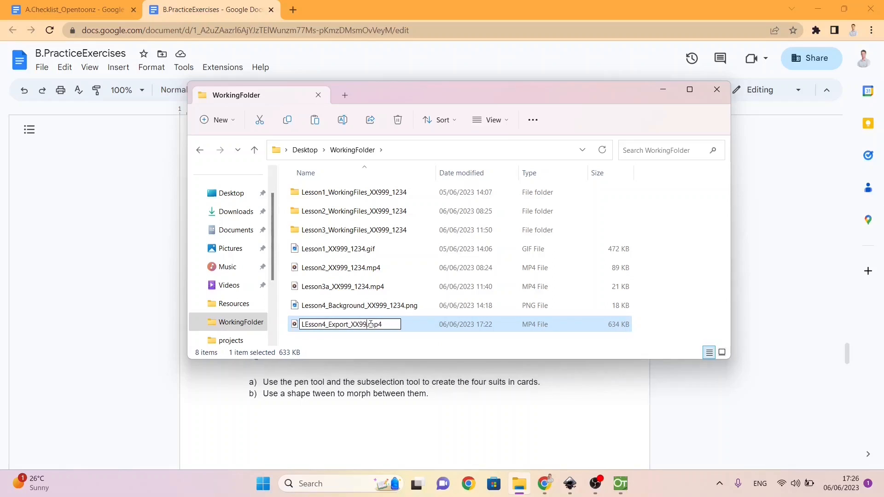
key("Return")
right_click(313, 328)
left_click(374, 339)
left_click(309, 324)
key("BackSpace")
type("e")
key("Return")
Step: Copy the Lesson4 folder from the projects folder inside "OpenToonz stuff" on Local Disk (C:) into WorkingFolder
scroll(271, 271, "down", 3)
left_click(242, 305)
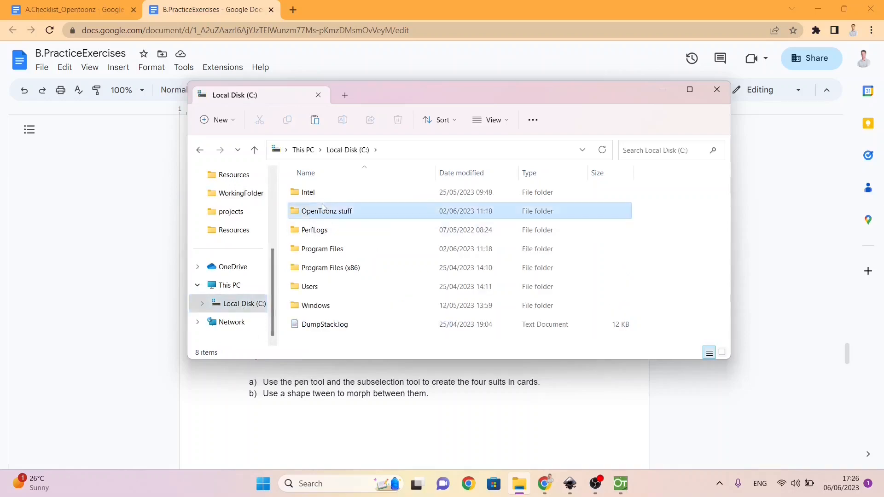
double_click(322, 210)
double_click(317, 286)
right_click(313, 270)
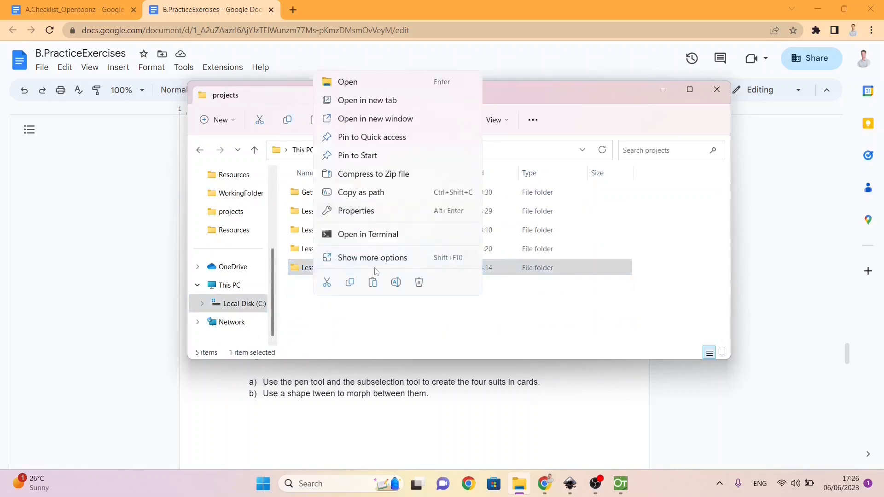
left_click(349, 282)
left_click(241, 193)
key("ctrl+v")
Step: Rename the copied Lesson4 folder by appending "_WorkingFiles" and the XX999_1234 suffix used by the other lesson folders
right_click(360, 344)
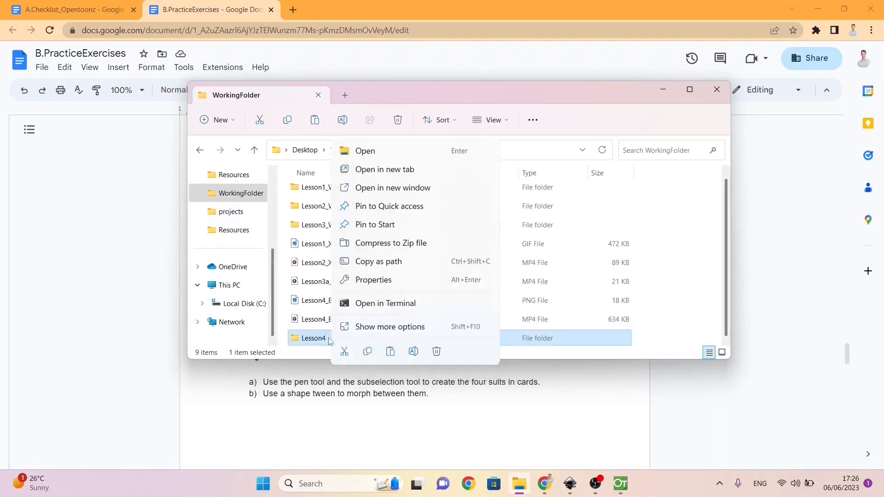
left_click(388, 357)
key("End")
type("_WorkingFiles_XX999_12")
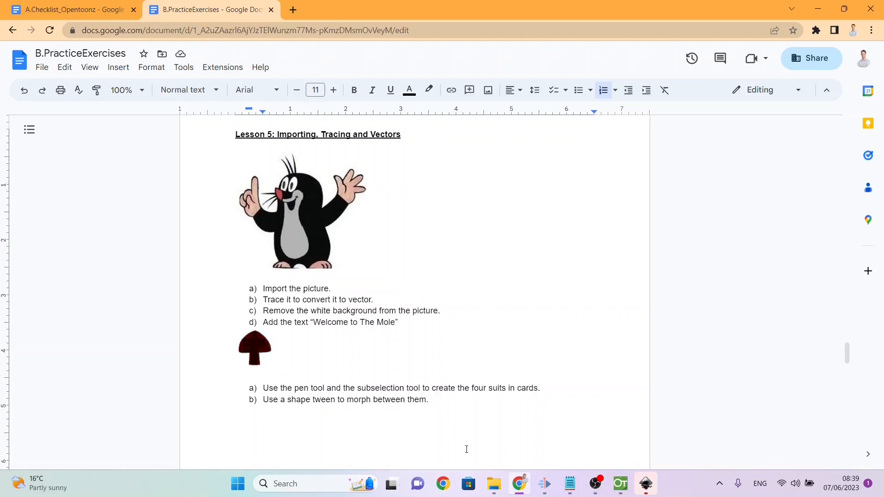
Step: Switch to Inkscape and start a new document
mouse_move(646, 484)
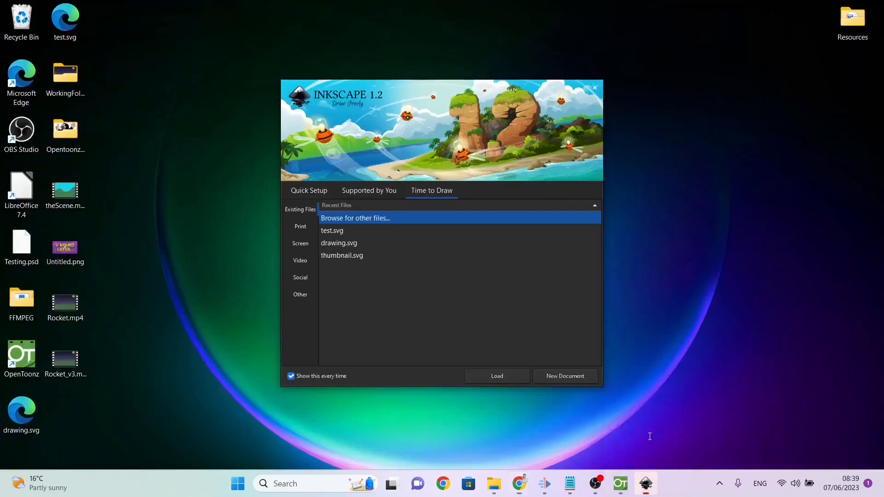
left_click(648, 435)
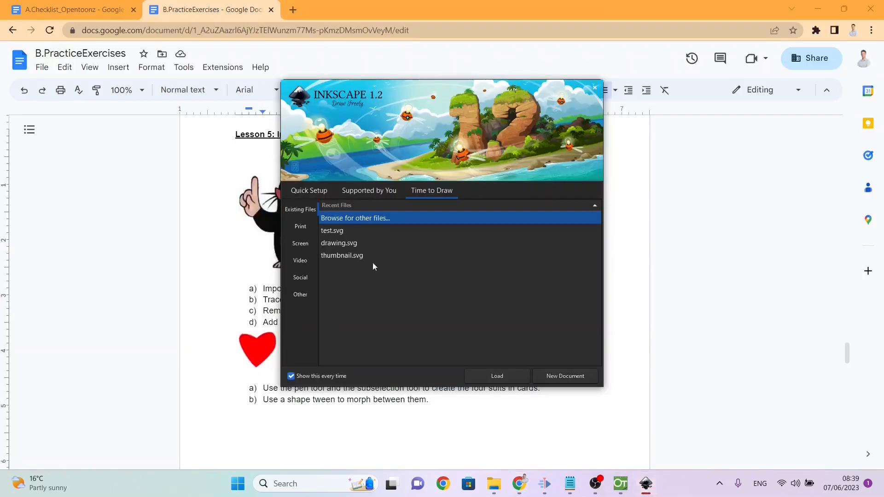
left_click(554, 373)
Step: Import Mol.png from the OpentoonzResources folder onto the Inkscape page as an embedded image, with DPI from file and rendering mode None (auto)
mouse_move(557, 483)
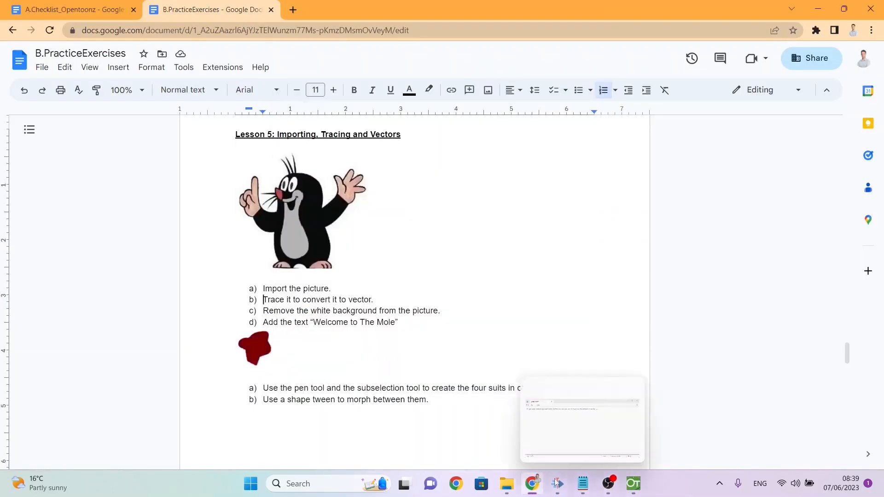
left_click(507, 486)
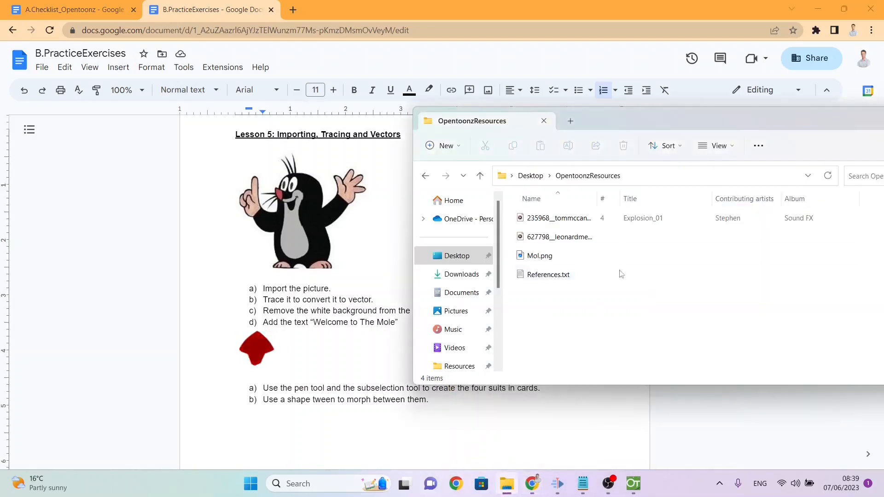
left_click(532, 257)
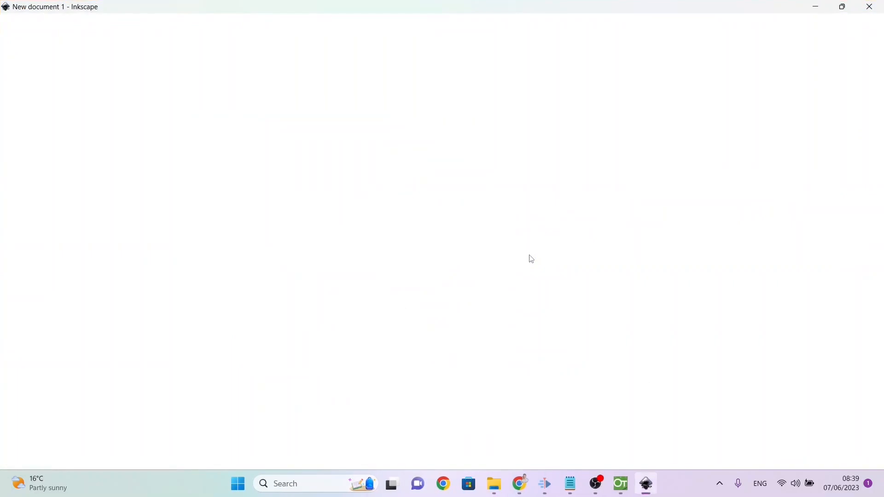
key("alt+Tab")
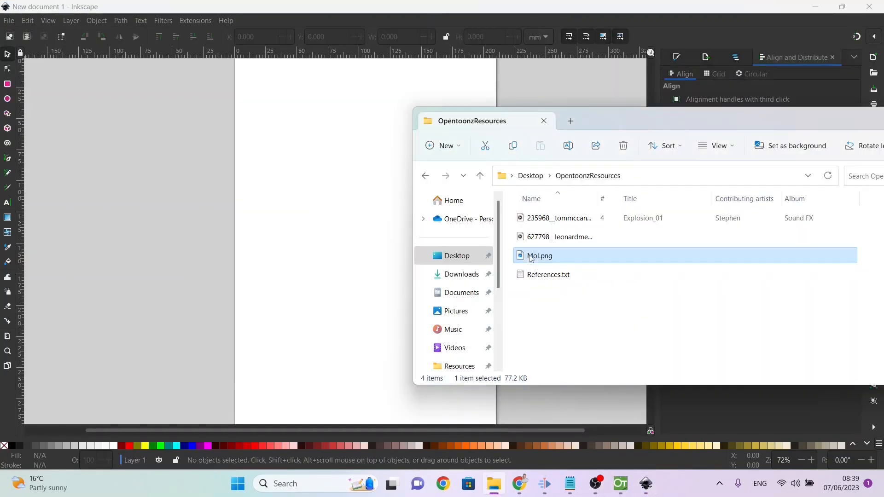
left_click_drag(531, 258, 286, 228)
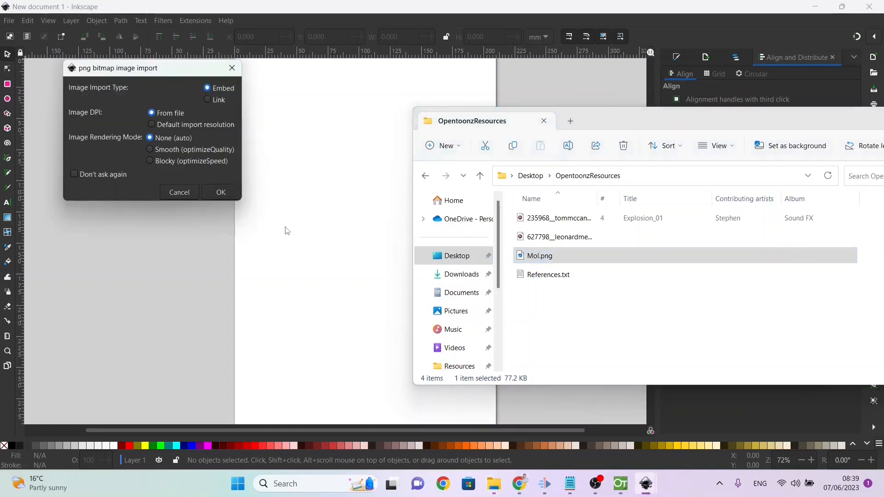
left_click(222, 192)
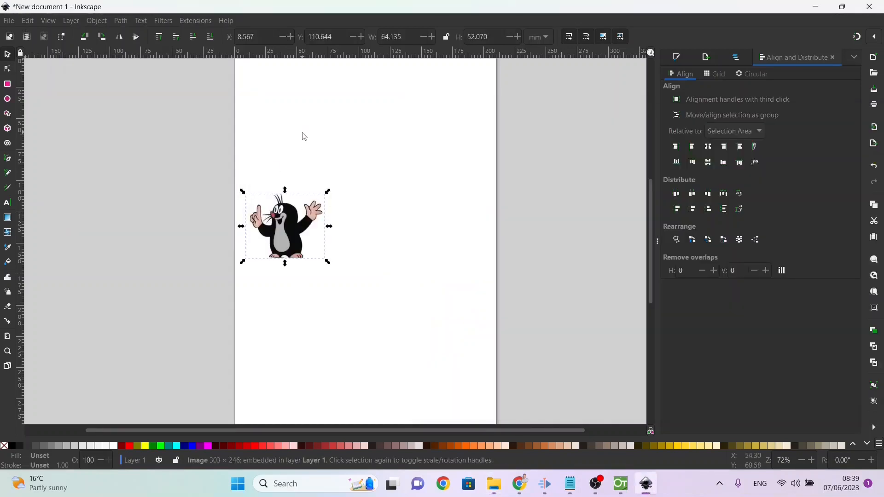
Step: Open Trace Bitmap for the imported mole picture and choose a multicolour trace with the Colours detection mode
left_click(304, 134)
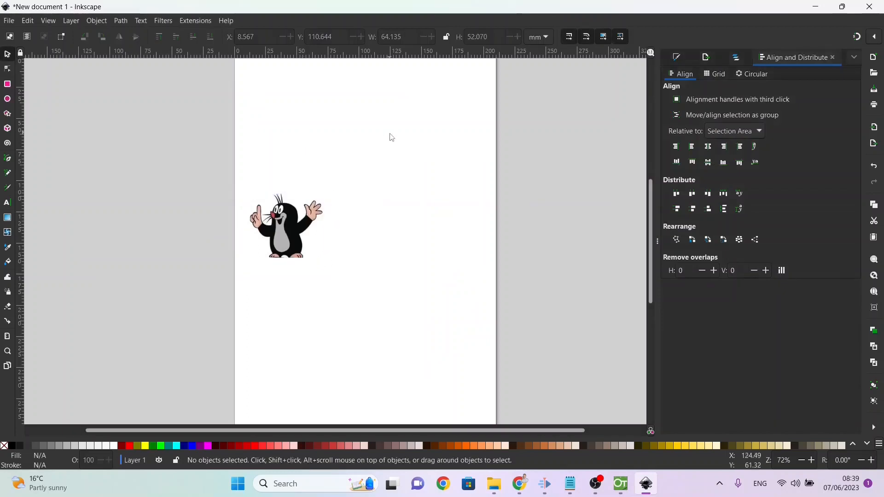
left_click(171, 23)
left_click(172, 23)
left_click(120, 21)
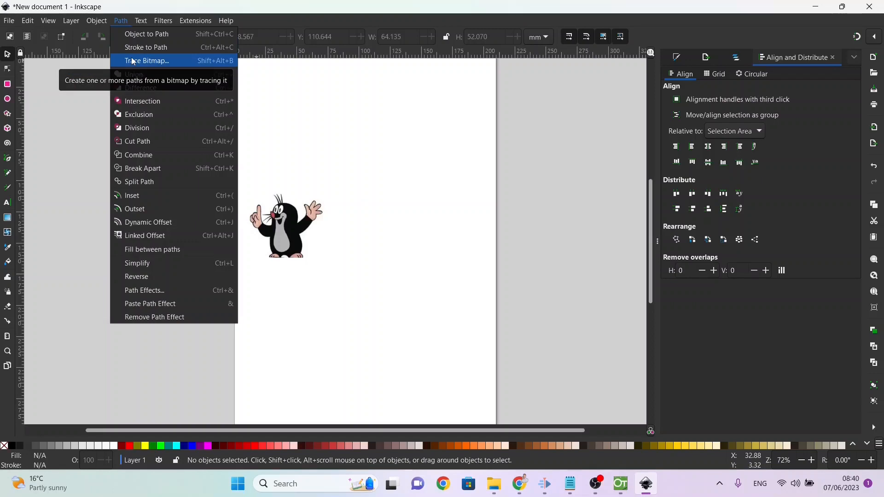
left_click(133, 61)
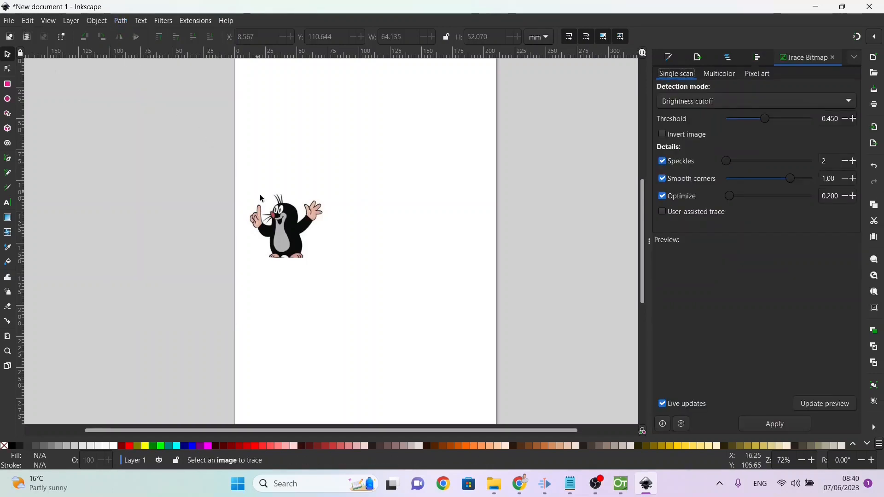
left_click(296, 231)
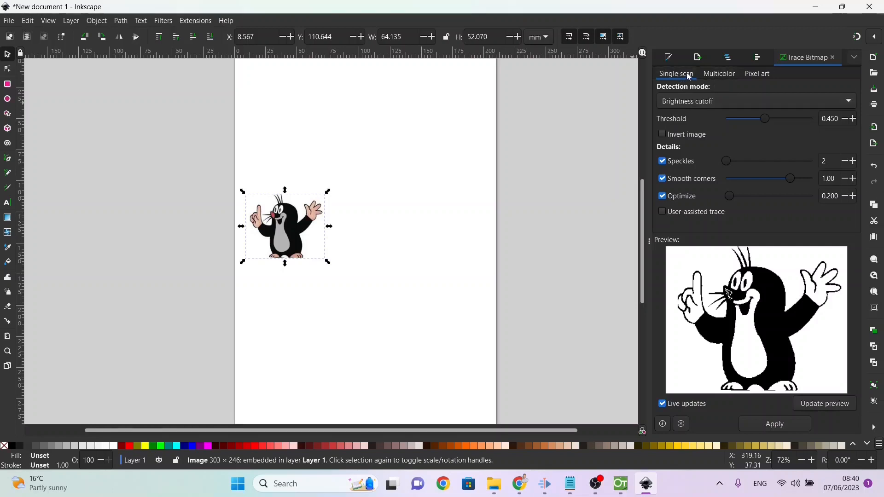
left_click(712, 77)
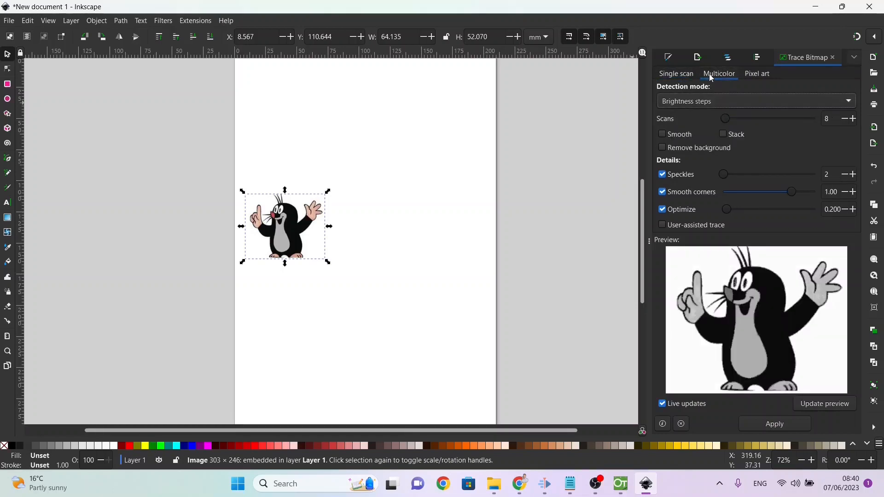
left_click(708, 102)
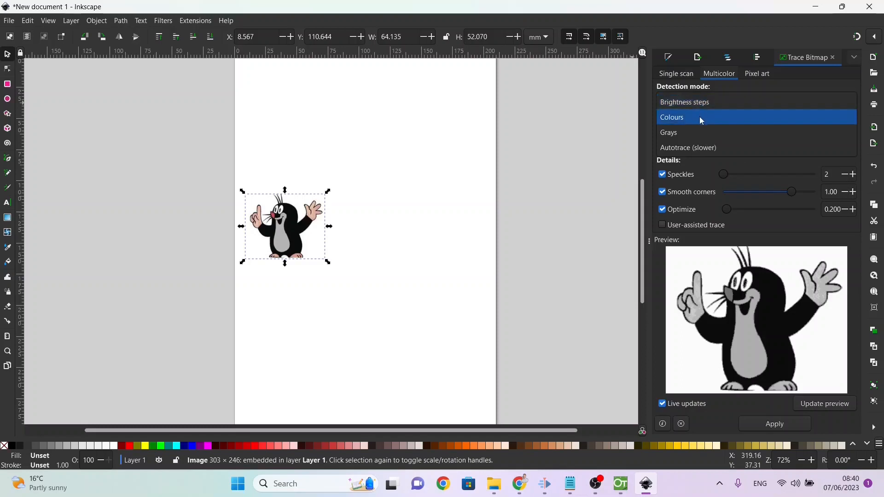
left_click(701, 117)
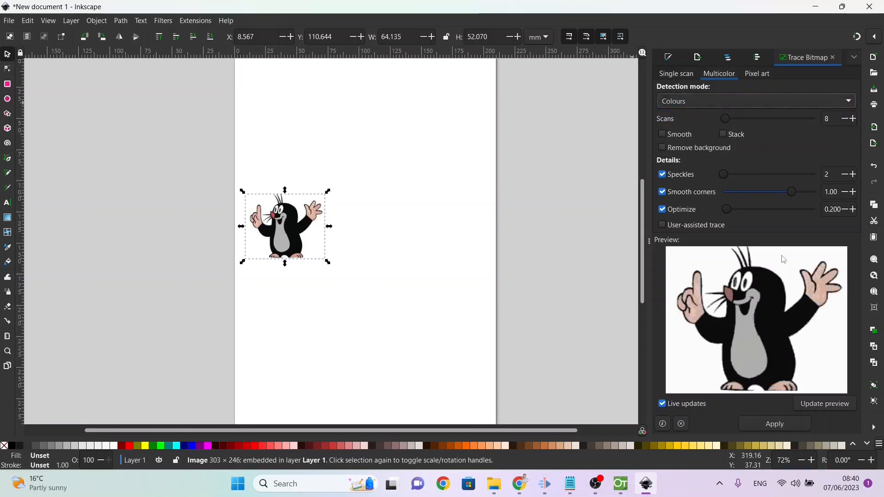
Step: Set the number of scans to 5 and apply the trace to the mole picture
left_click(845, 121)
left_click(845, 120)
left_click(845, 120)
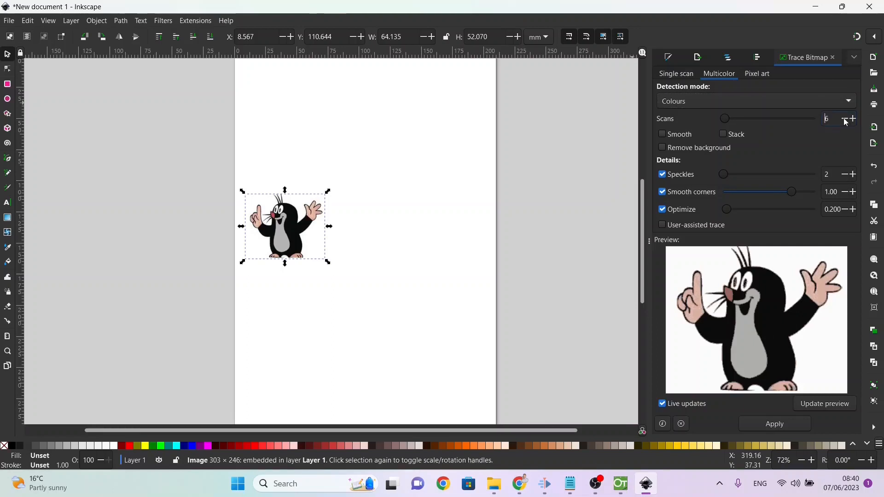
left_click(845, 120)
left_click(845, 120)
left_click(845, 119)
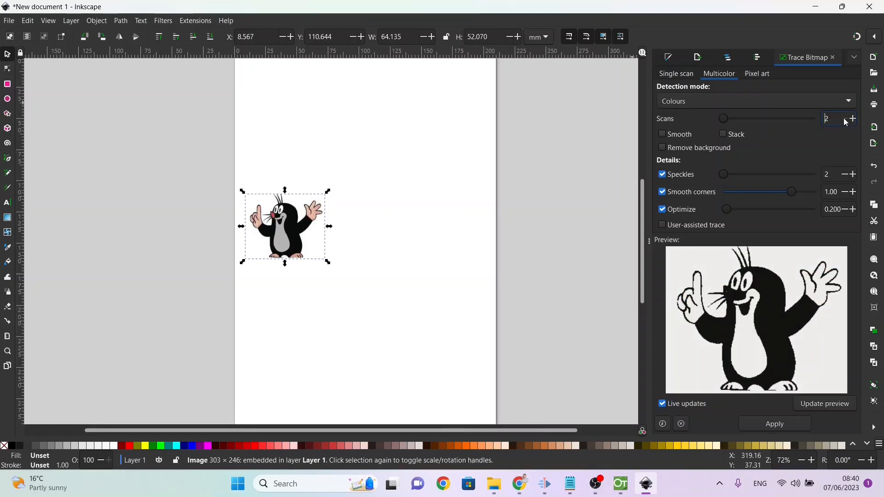
left_click(853, 119)
left_click(853, 119)
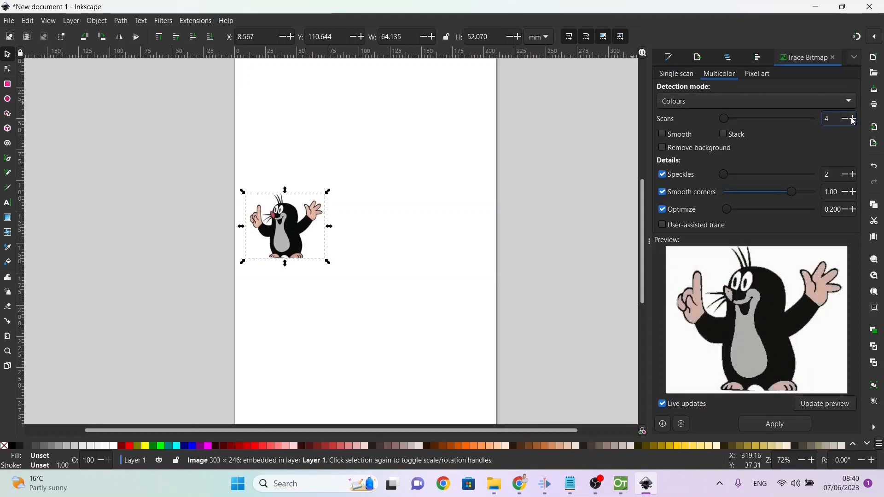
left_click(853, 120)
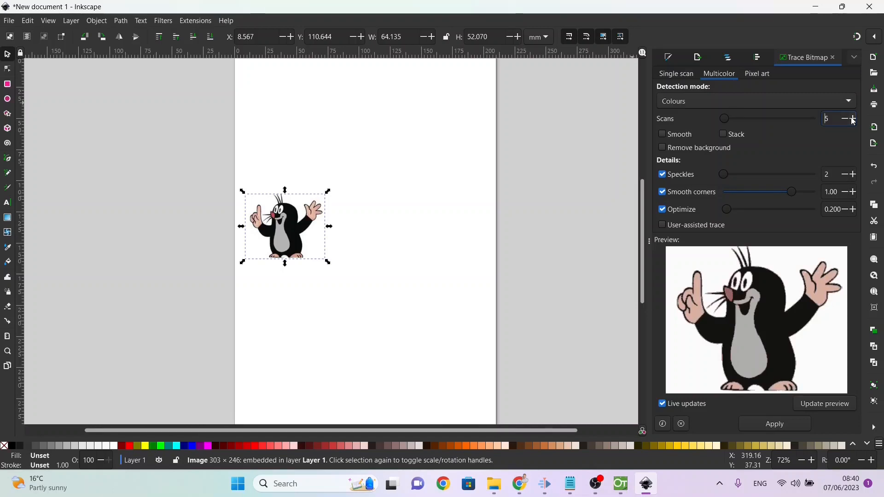
left_click(770, 425)
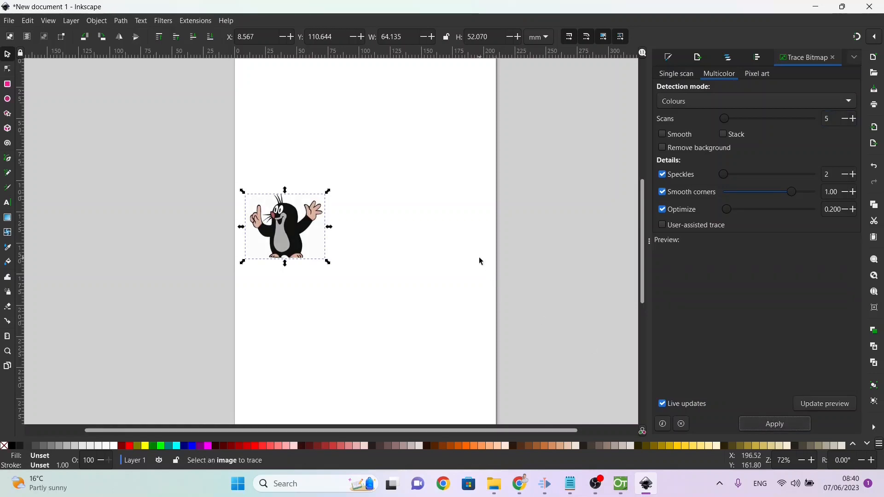
Step: Move the traced mole about 88 mm to the right, beside the original bitmap, and compare the two close up
mouse_move(290, 237)
left_mouse_down()
mouse_move(331, 306)
mouse_move(423, 240)
left_mouse_up()
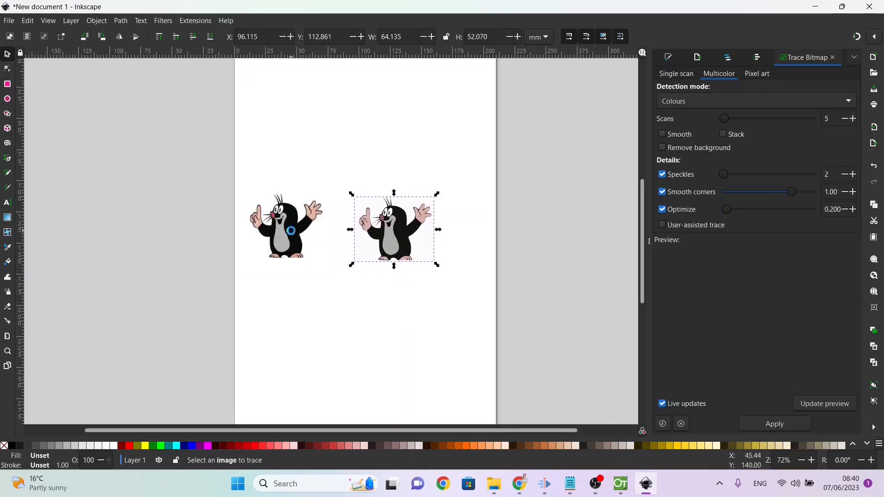
left_click(294, 230)
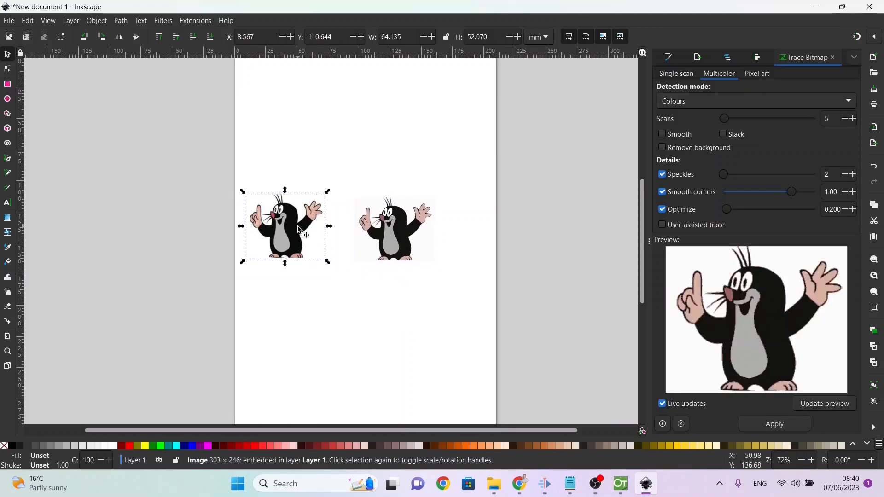
left_click(396, 241)
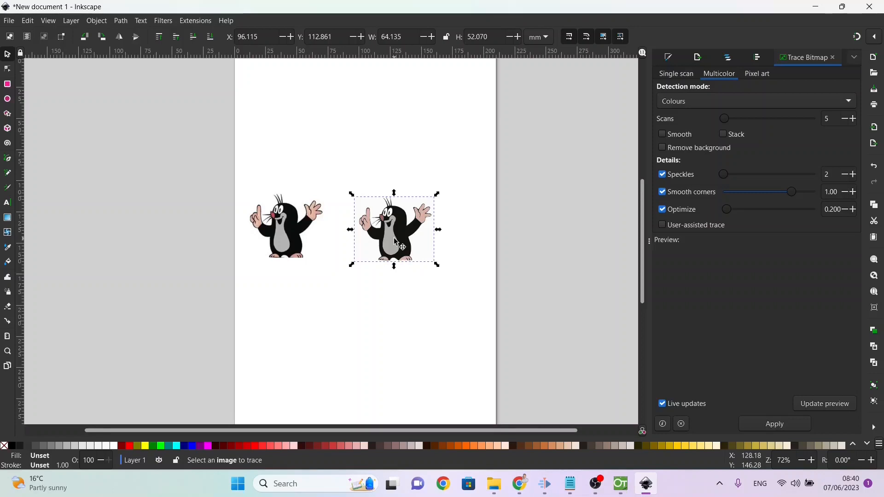
left_click(7, 351)
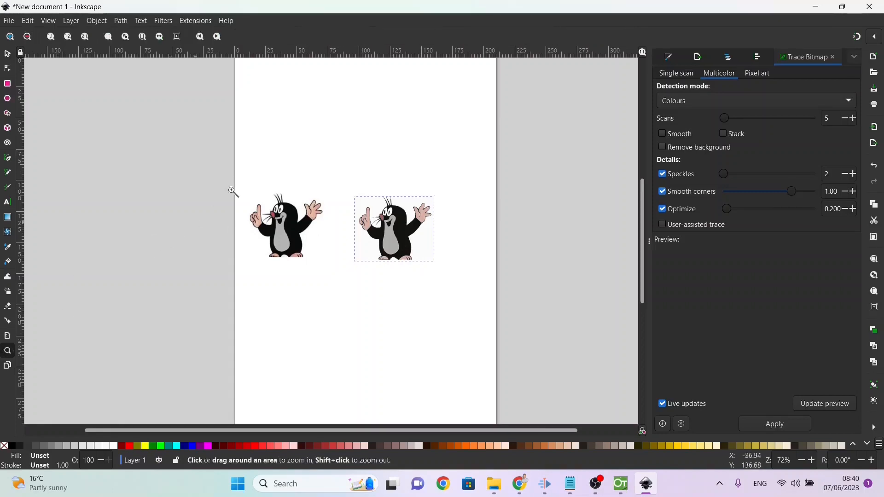
left_click_drag(231, 183, 458, 279)
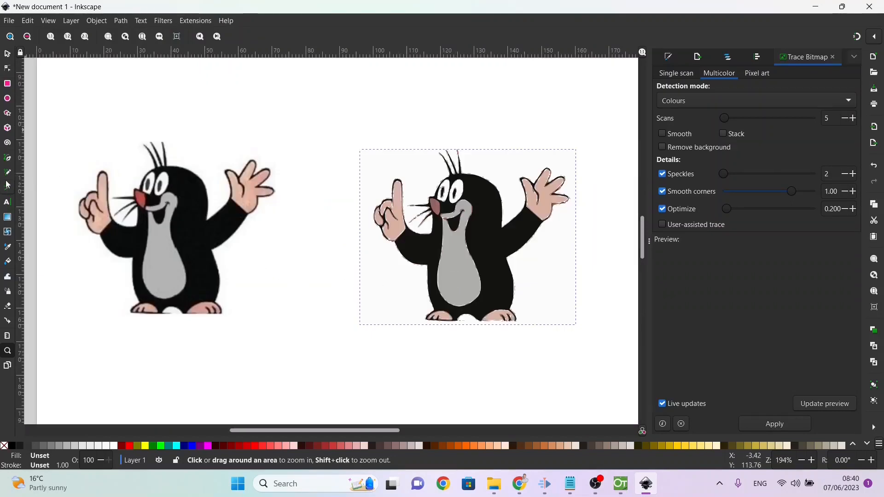
Step: Compare the original bitmap and the trace with the Node tool, try moving a node below the traced whiskers, and undo the move
left_click(9, 69)
left_click(171, 181)
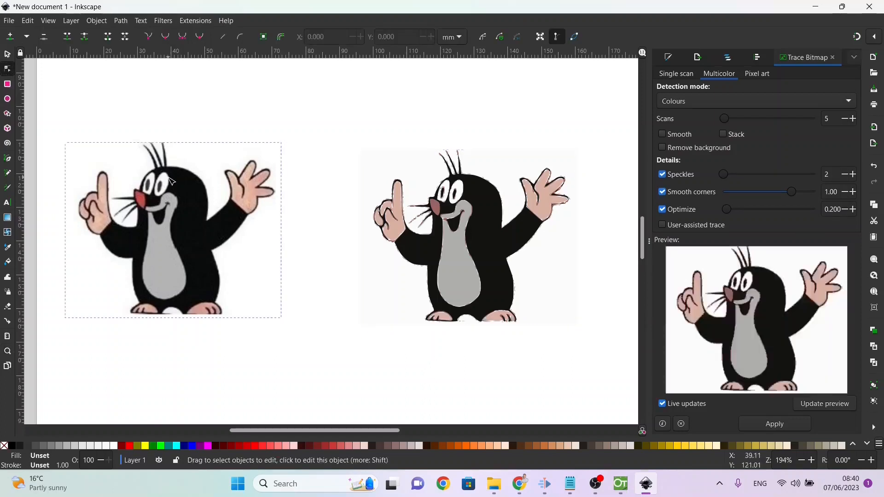
left_click(389, 214)
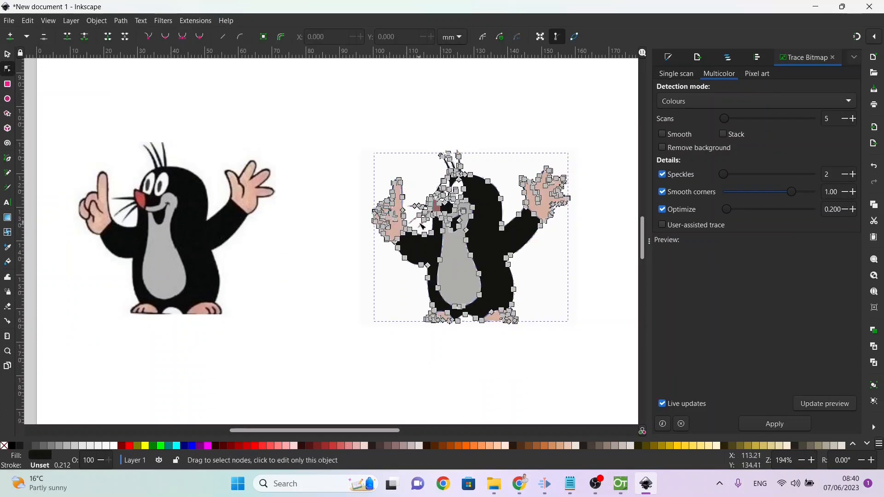
left_click_drag(424, 235, 416, 216)
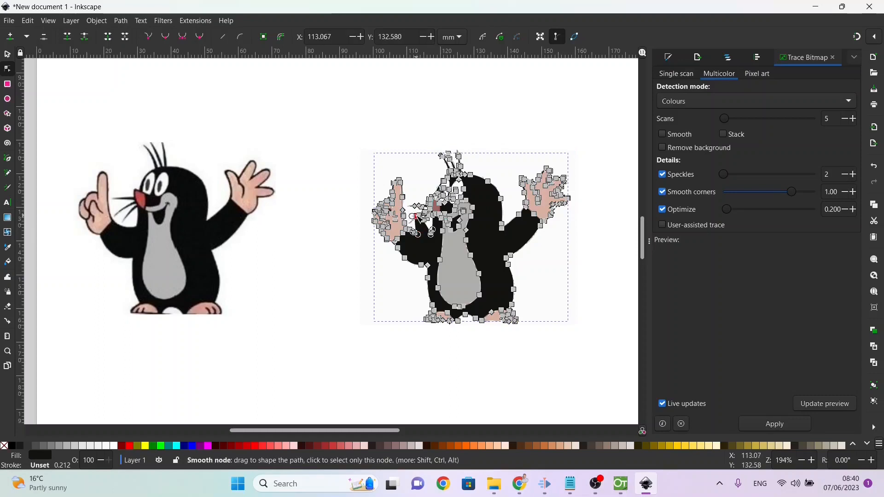
key("ctrl+z")
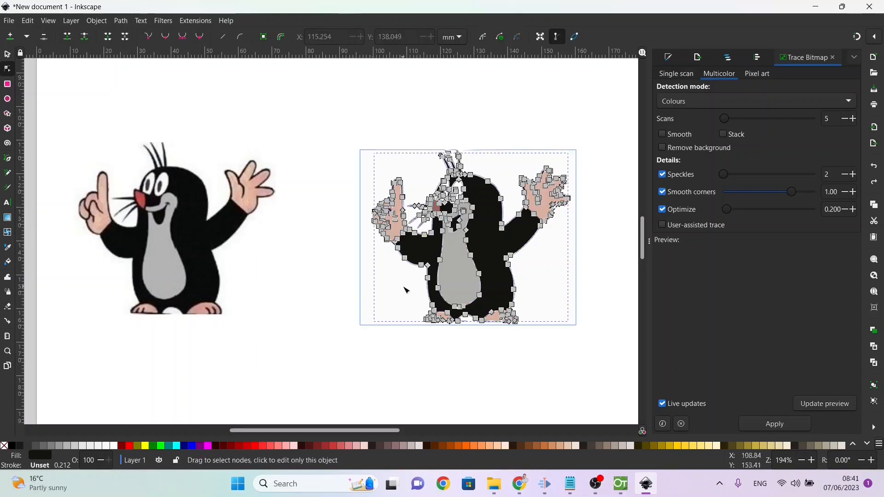
Step: Examine the traced white background path and the original bitmap for editable nodes, and return to the Selector tool
left_click(394, 312)
left_click_drag(250, 335, 129, 184)
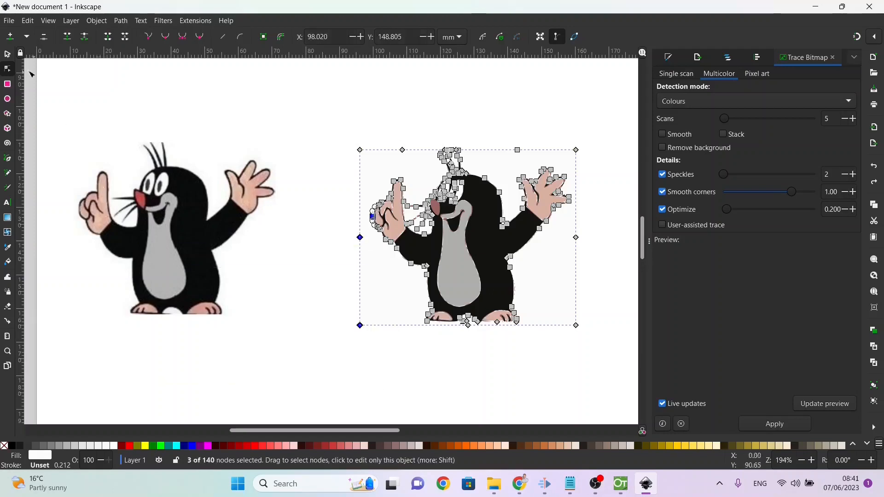
left_click(8, 54)
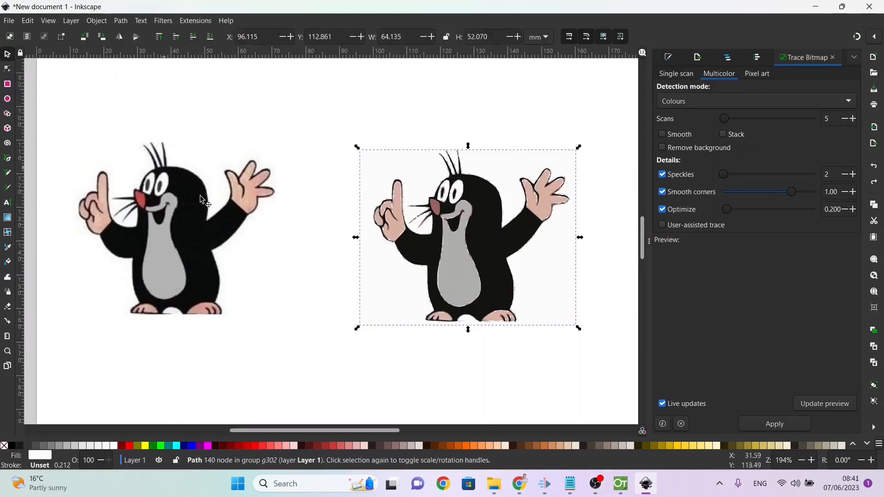
Step: Enter the traced mole's group, pull the grey and black paths apart to inspect them, and undo both moves
left_click(409, 257)
double_click(458, 258)
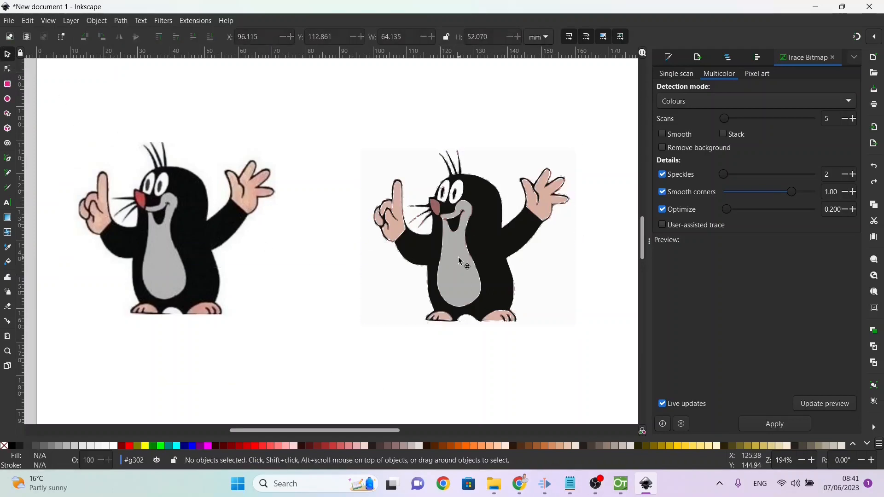
left_click(454, 285)
left_click_drag(457, 284, 329, 414)
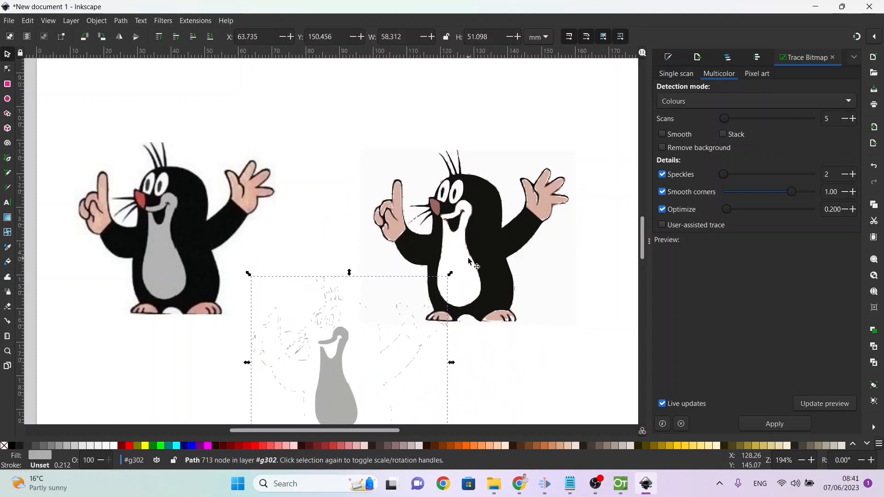
left_click_drag(484, 259, 507, 330)
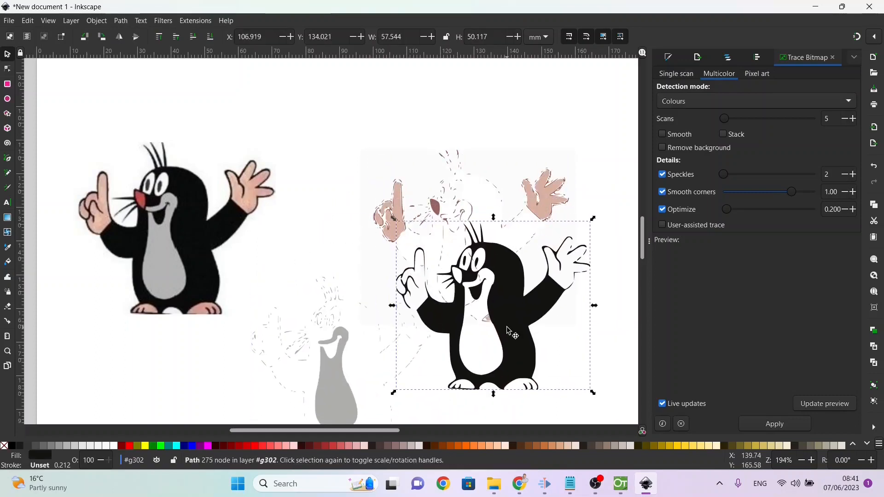
key("ctrl+z")
key("ctrl+z")
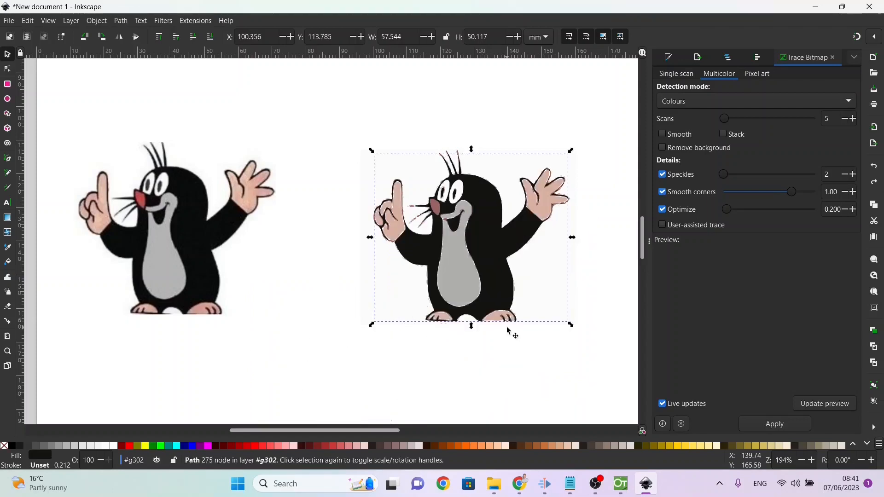
Step: Delete the traced white background path behind the mole and the original mole bitmap
left_click(371, 200)
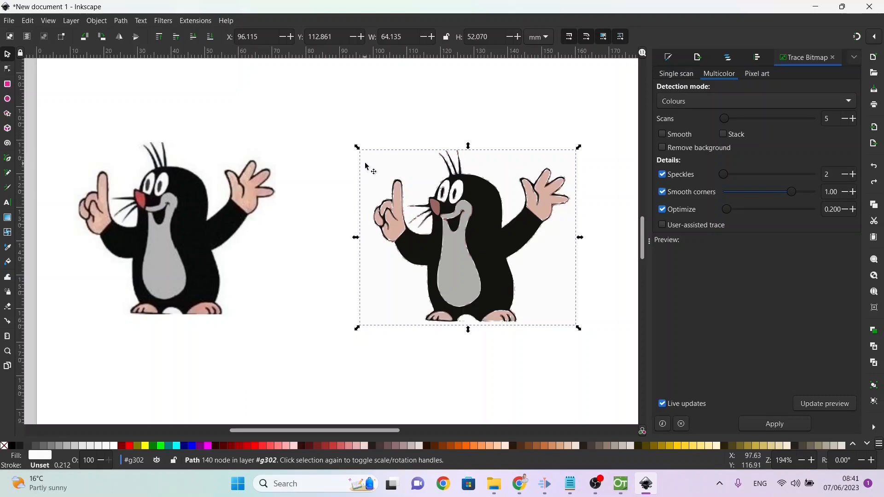
key("Escape")
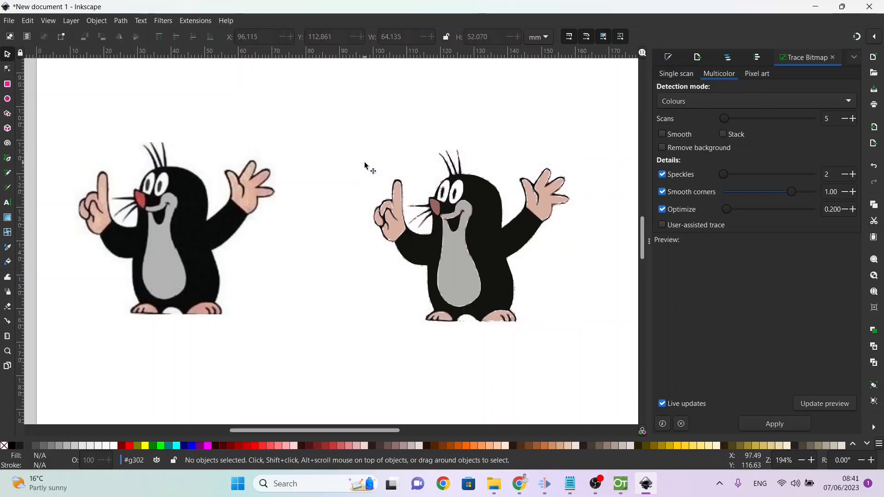
left_click(439, 229)
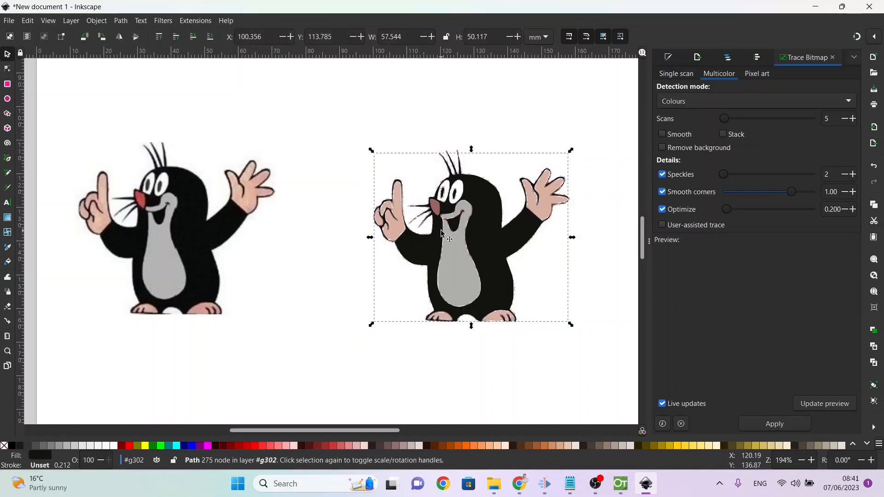
left_click(199, 240)
key("Delete")
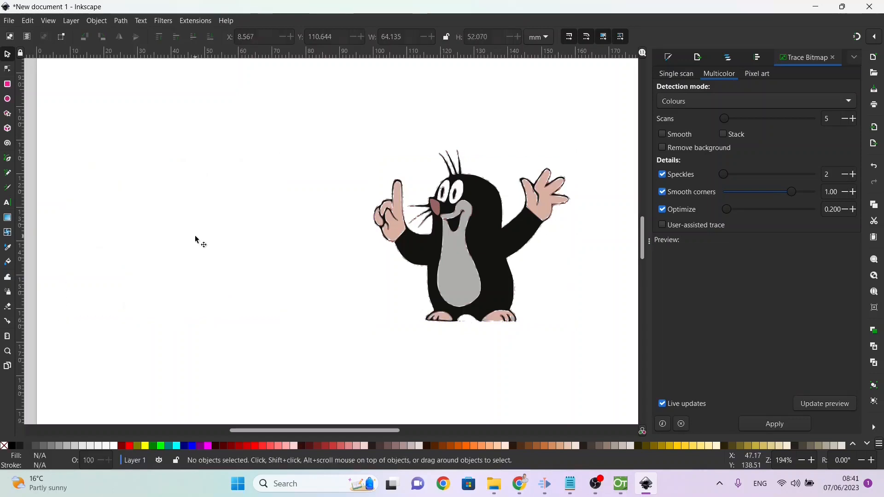
Step: Resize the page to fit the traced mole in the document properties
left_click(9, 20)
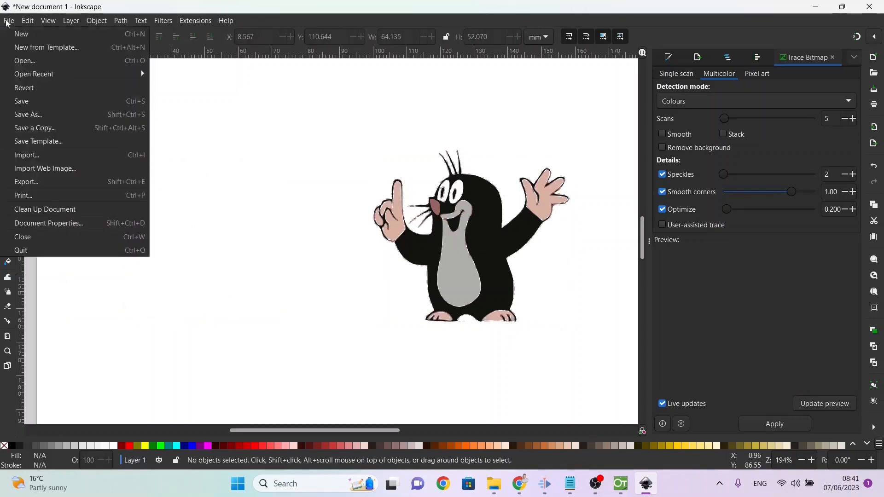
left_click(61, 224)
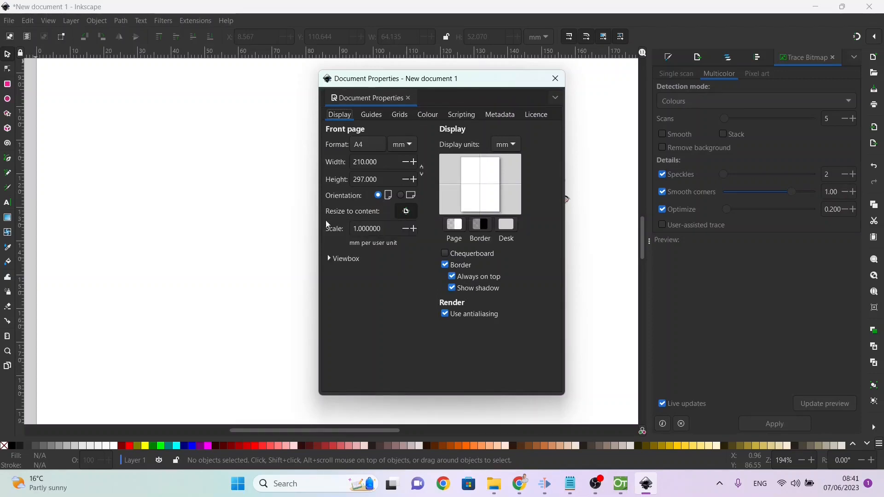
left_click(406, 212)
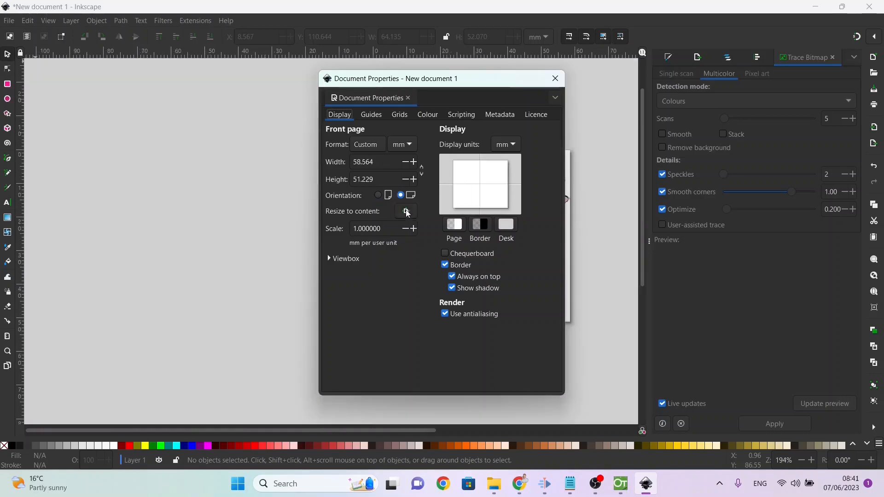
left_click(555, 78)
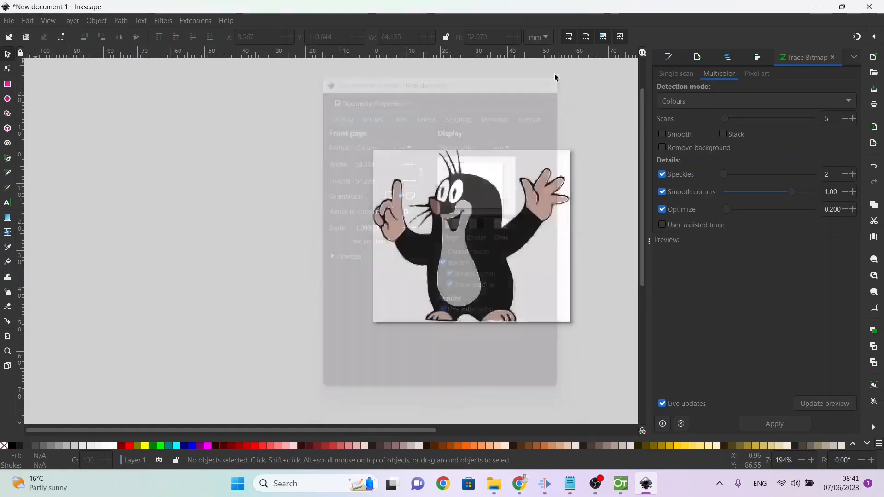
Step: Save the traced drawing to the Desktop as MoldVector.svg
left_click(9, 20)
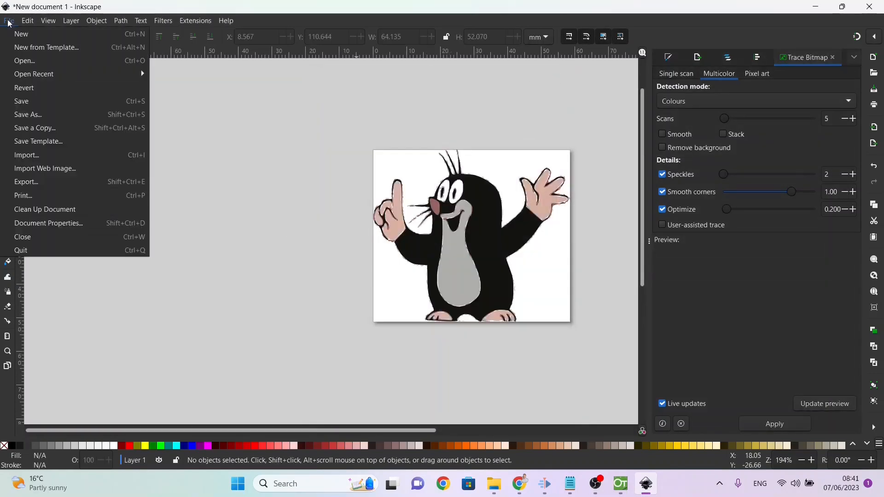
left_click(29, 118)
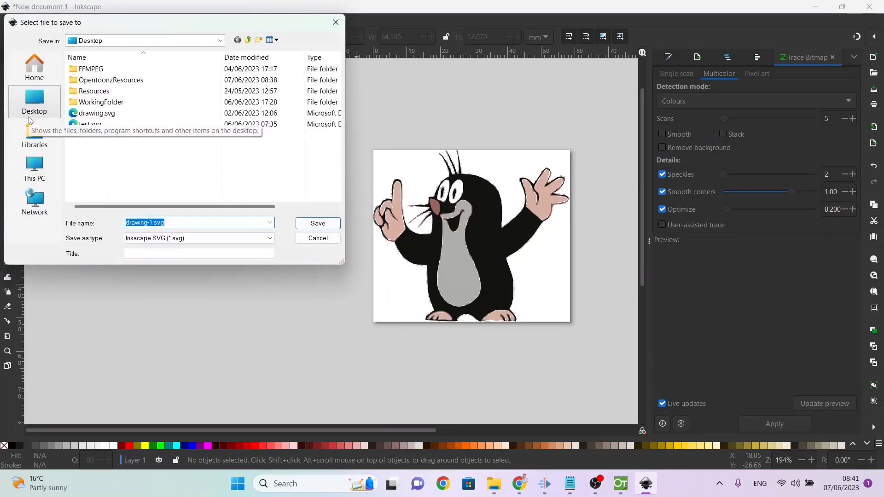
key("Home")
key("shift+Right")
key("shift+Right")
key("shift+Right")
key("shift+Right")
key("shift+Right")
key("shift+Right")
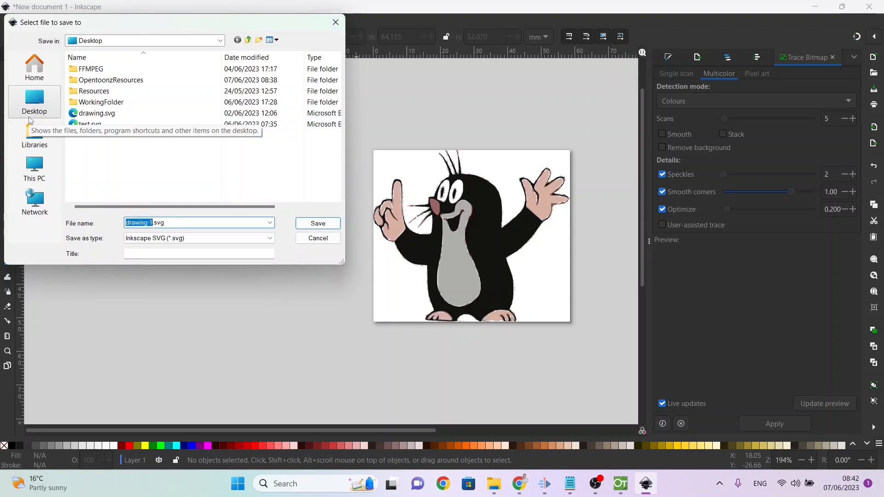
type("MoldVector")
key("Return")
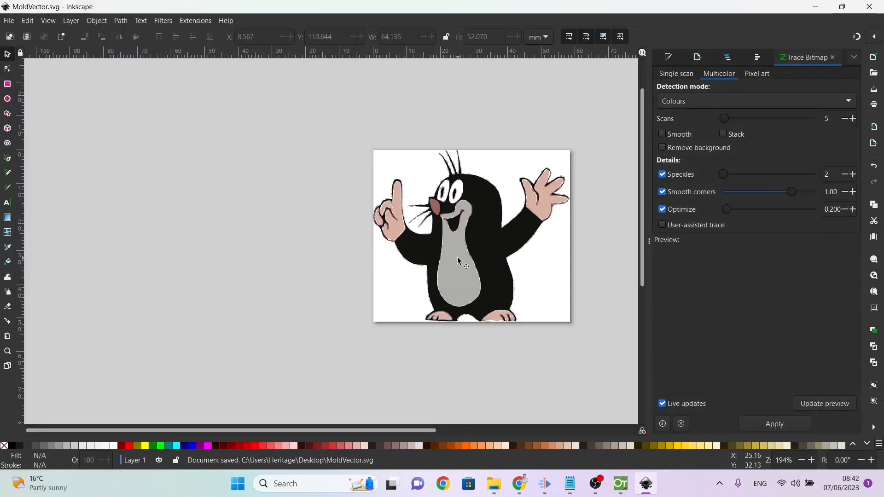
Step: Switch to OpenToonz, create a new project named Lesson5 and add a scene named Tracing to it
mouse_move(499, 490)
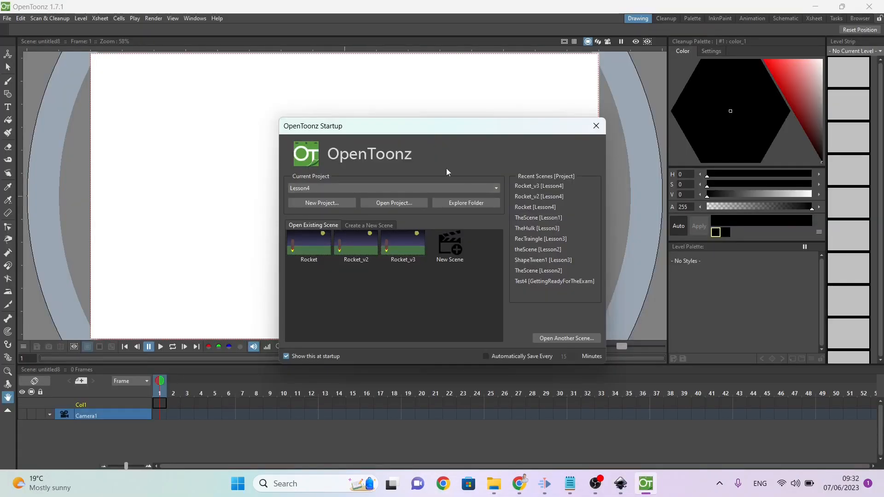
left_click(321, 203)
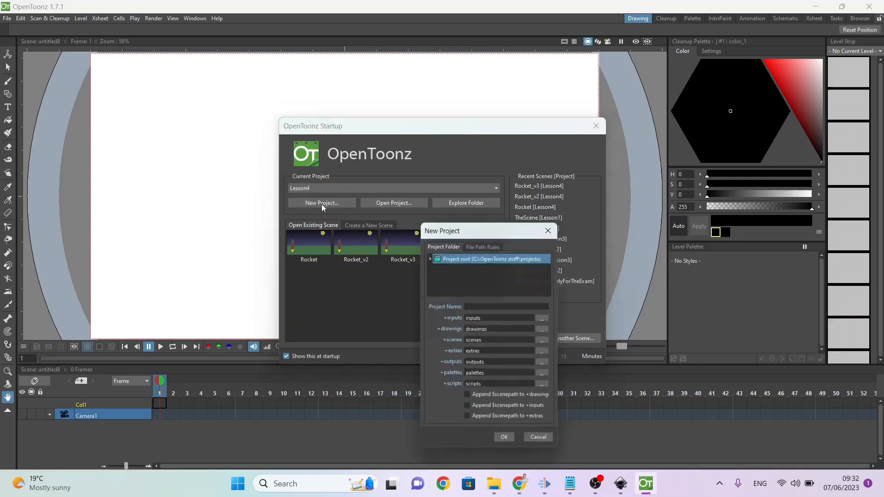
left_click(521, 307)
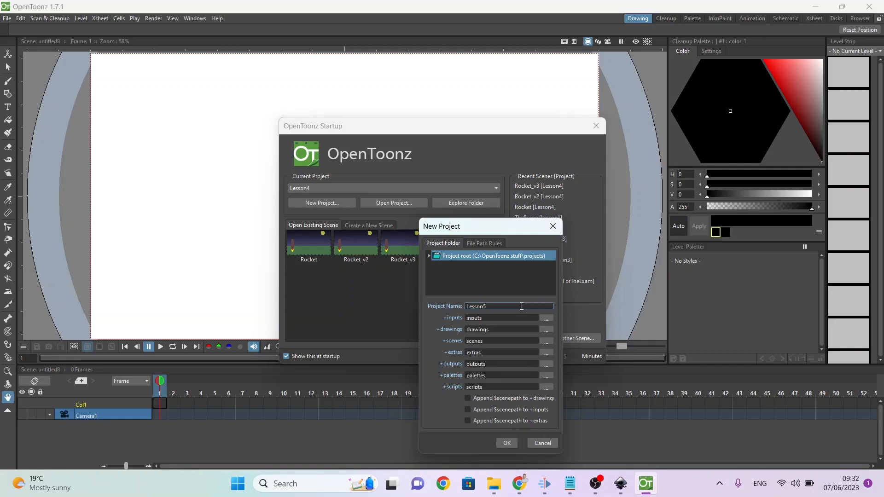
key("Return")
left_click(499, 441)
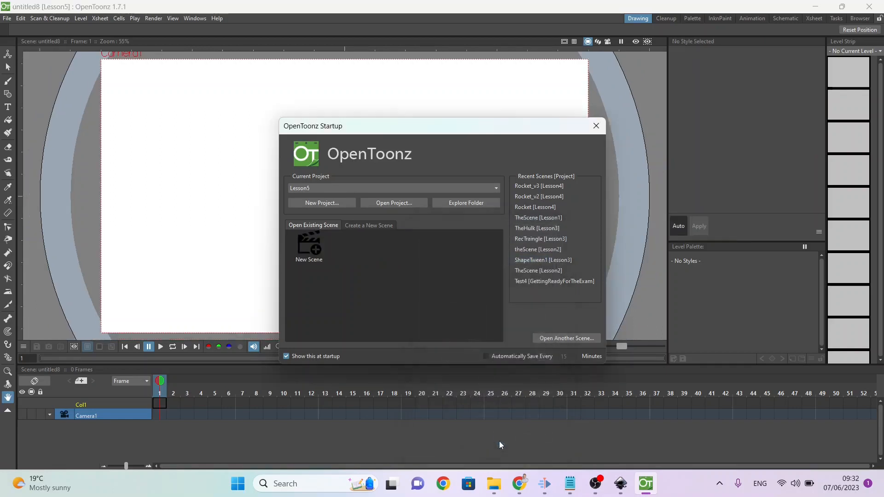
left_click(306, 253)
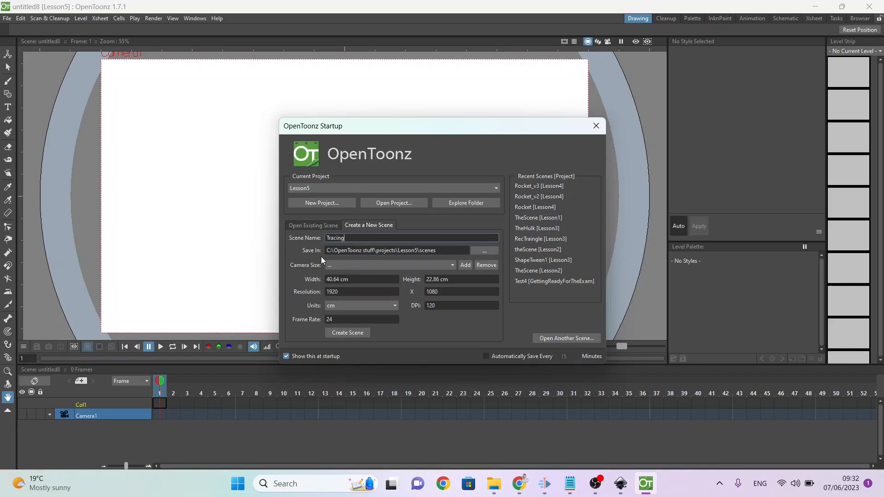
key("Return")
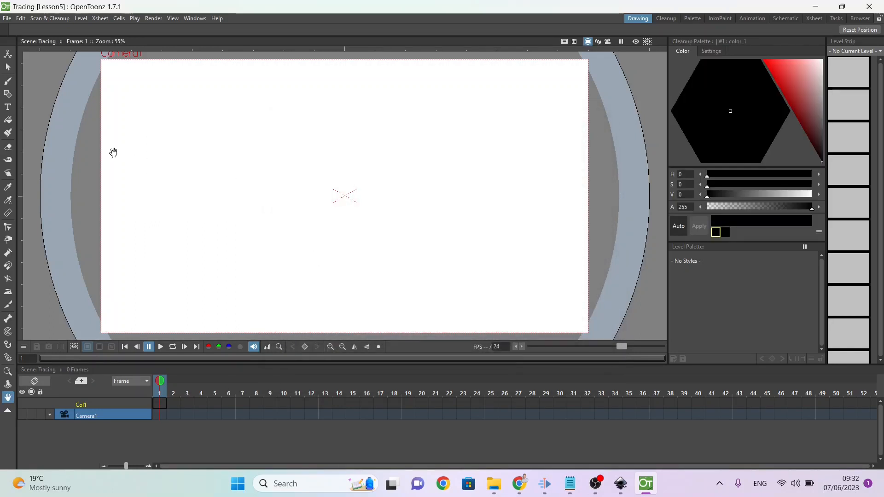
Step: Bring MoleVector.svg from the Desktop folder in File Explorer into the Tracing scene, importing it into the project
mouse_move(493, 485)
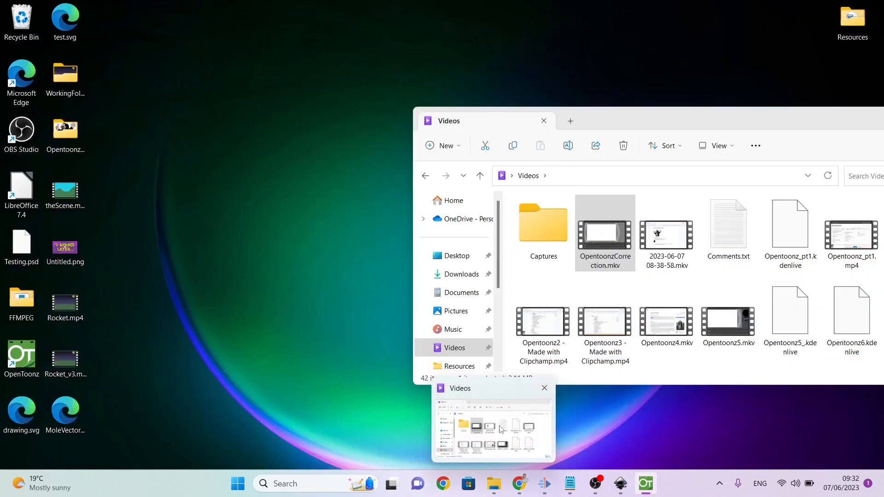
left_click(501, 429)
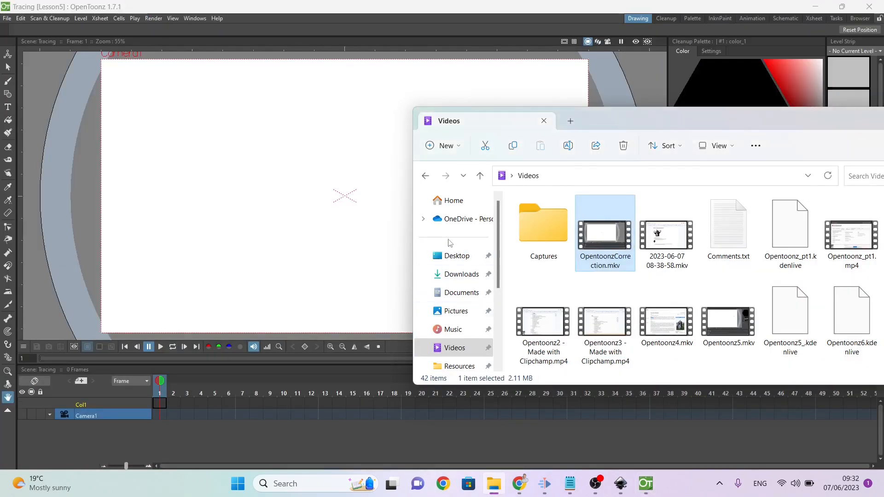
left_click(453, 255)
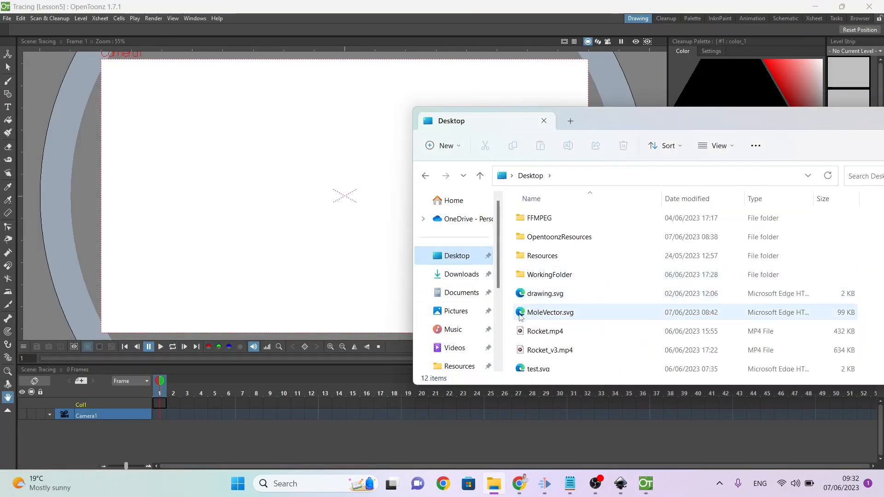
left_click(549, 314)
left_click_drag(561, 313, 272, 201)
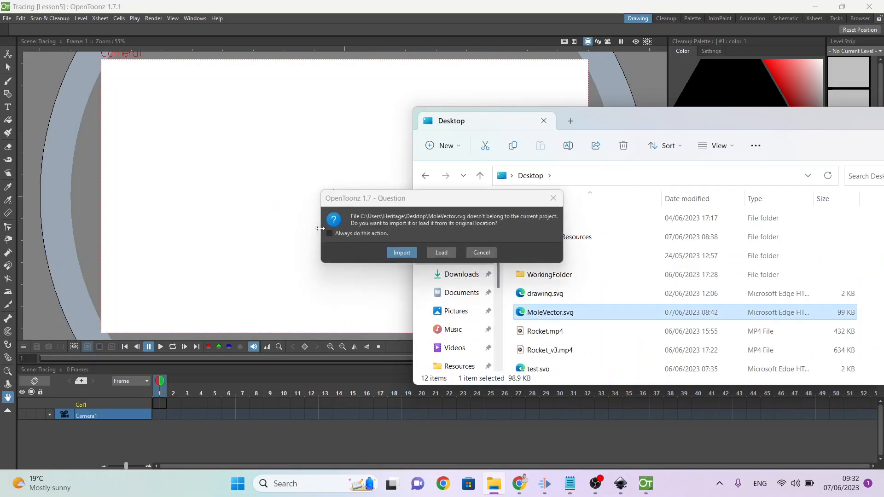
left_click(394, 252)
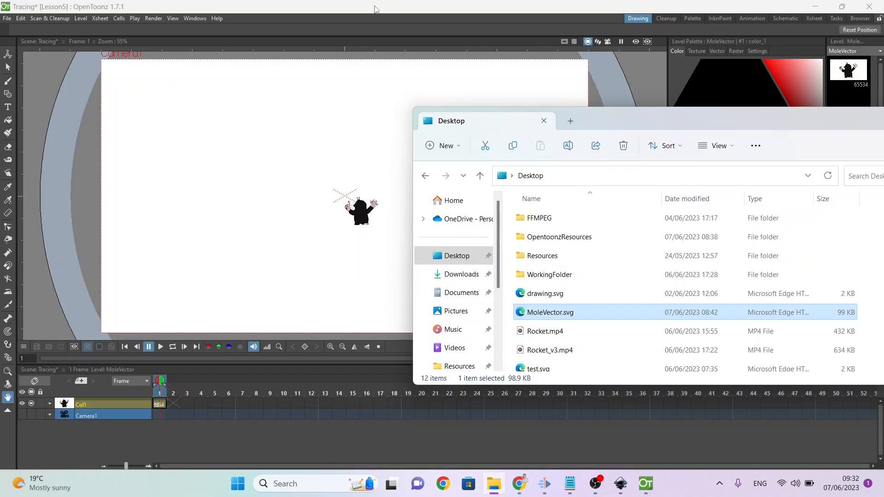
left_click(375, 9)
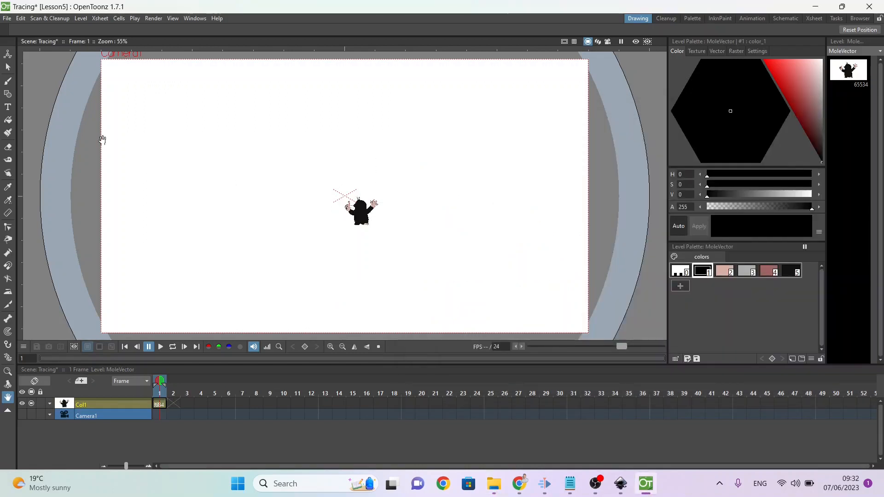
Step: Examine the imported mole close up and inspect its body outline's control points with the Control Point Editor tool
left_click(6, 373)
left_click_drag(341, 195, 298, 99)
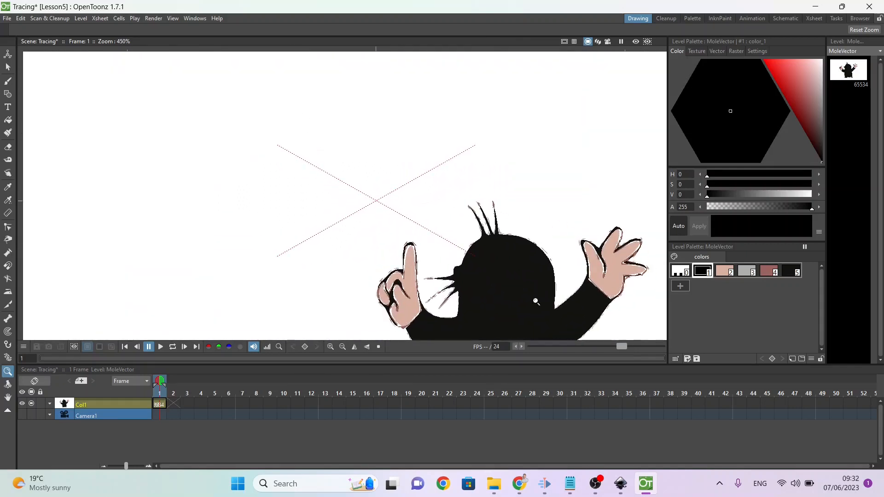
left_click(8, 397)
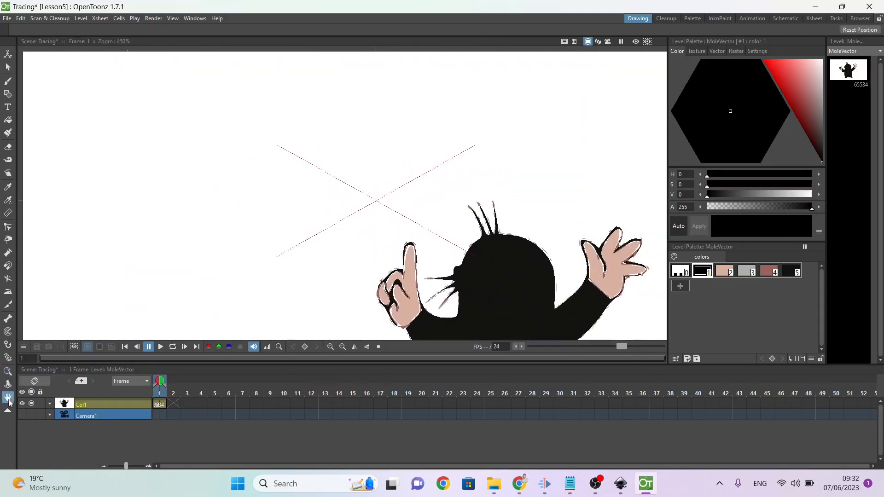
left_click_drag(397, 281, 177, 146)
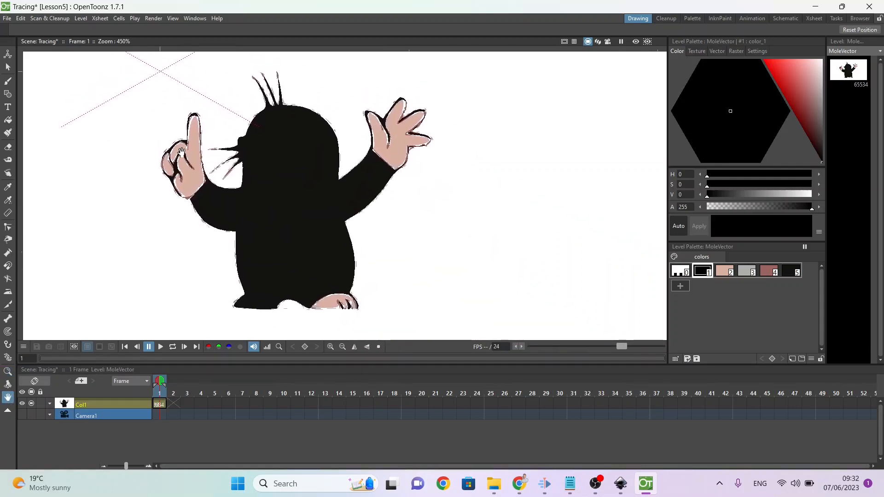
left_click(8, 230)
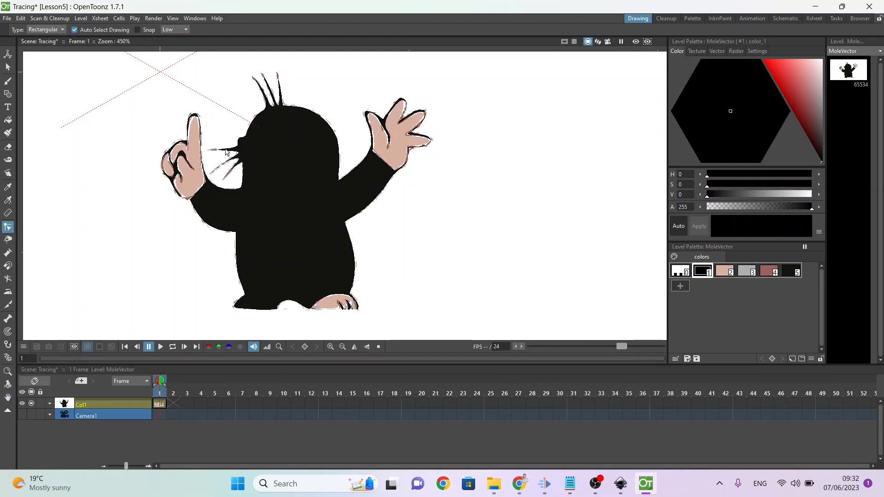
left_click(297, 136)
left_click(222, 191)
left_click(221, 231)
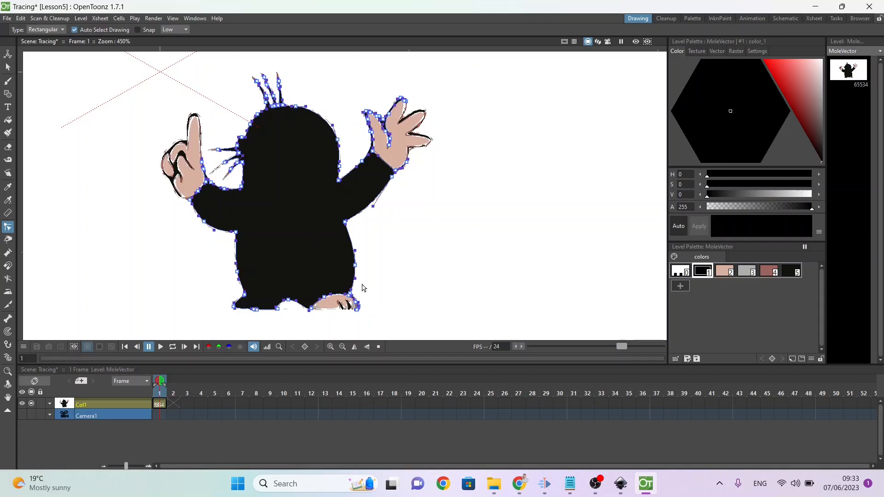
Step: Fill the mole's black foot with the skin-pink palette style 2 using the Fill tool in Areas mode
left_click(721, 274)
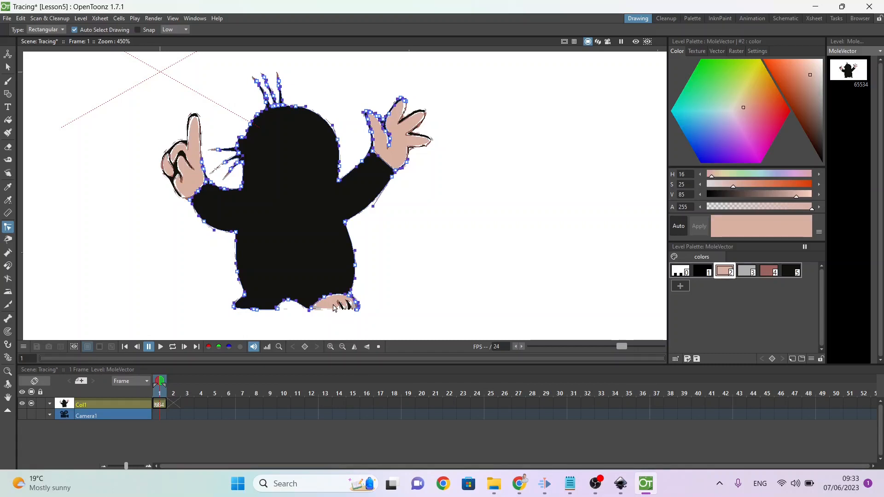
left_click(7, 120)
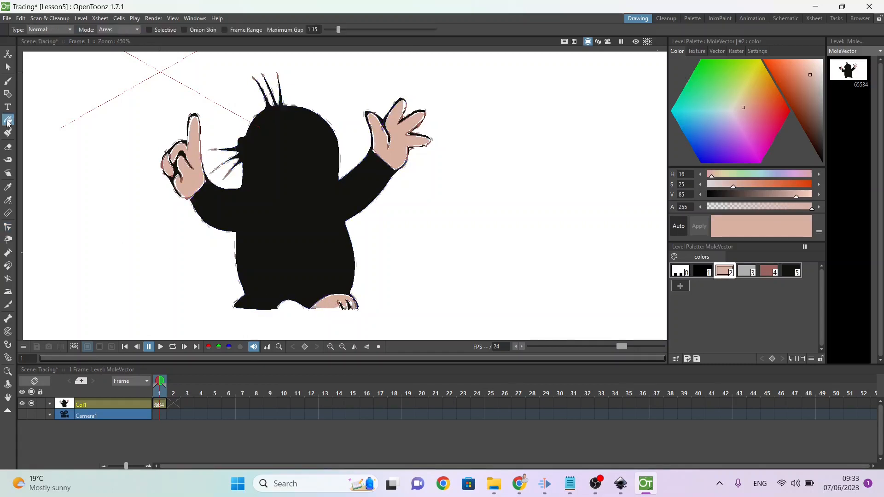
left_click(252, 298)
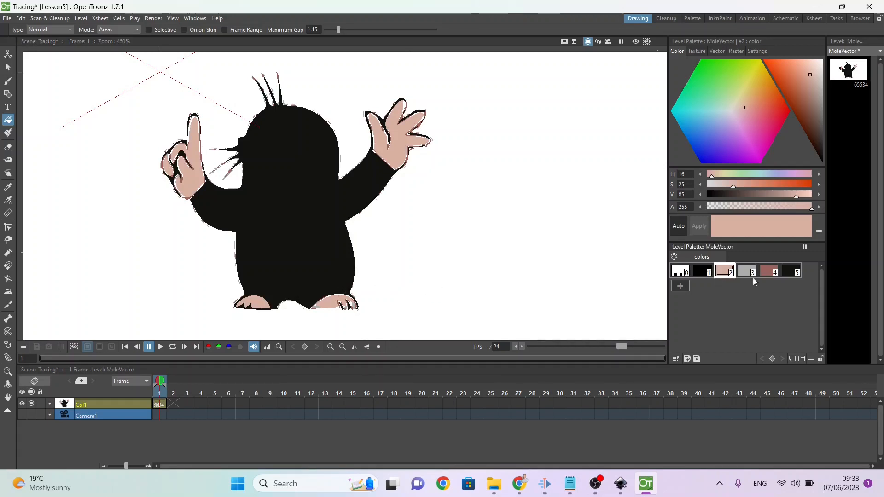
Step: Fill the mole's belly and muzzle with grey palette style 3 and its nose with reddish style 4
left_click(747, 271)
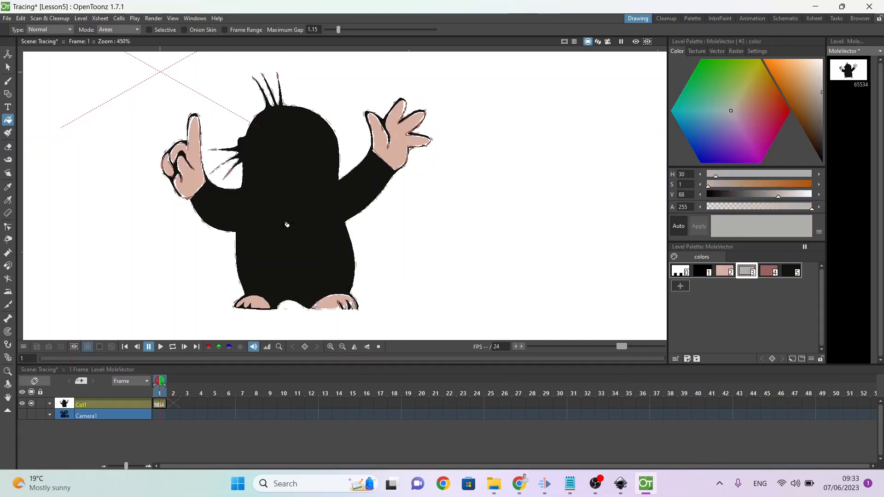
left_click(280, 226)
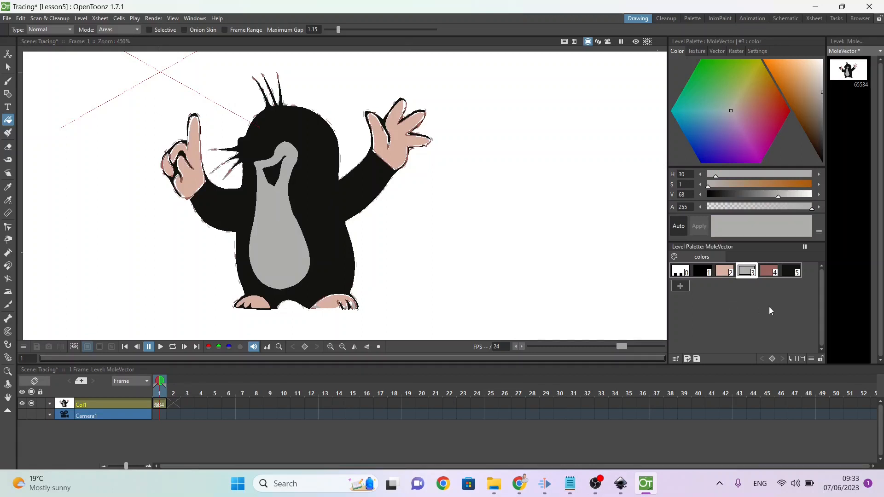
left_click(769, 272)
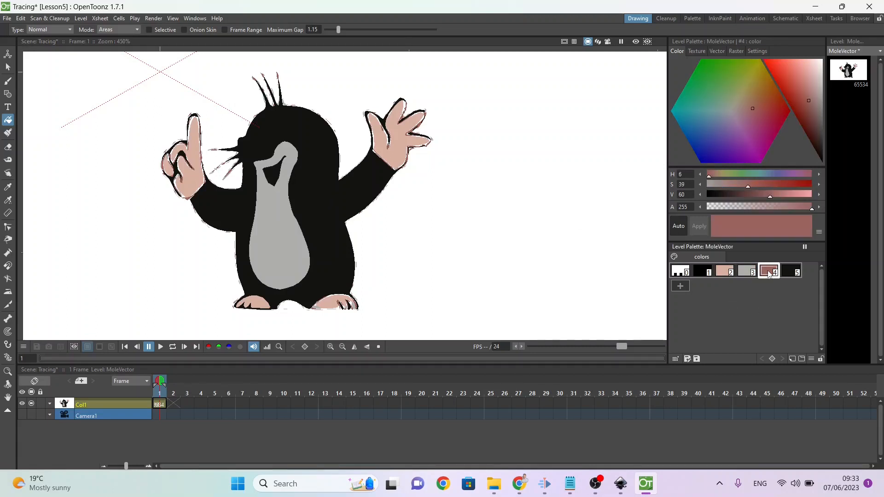
left_click(246, 143)
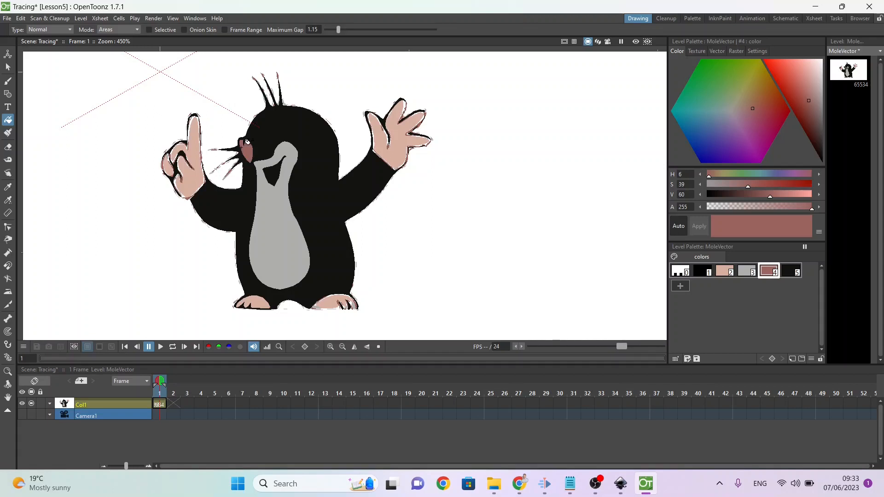
Step: Change palette style 1 to white, fill both of the mole's eyes with it, and save the scene and level
left_click(700, 274)
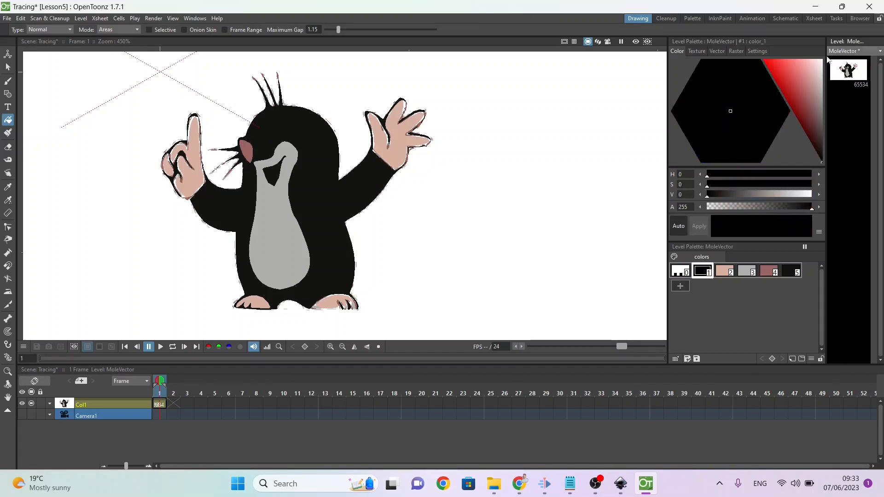
left_click_drag(806, 76, 843, 40)
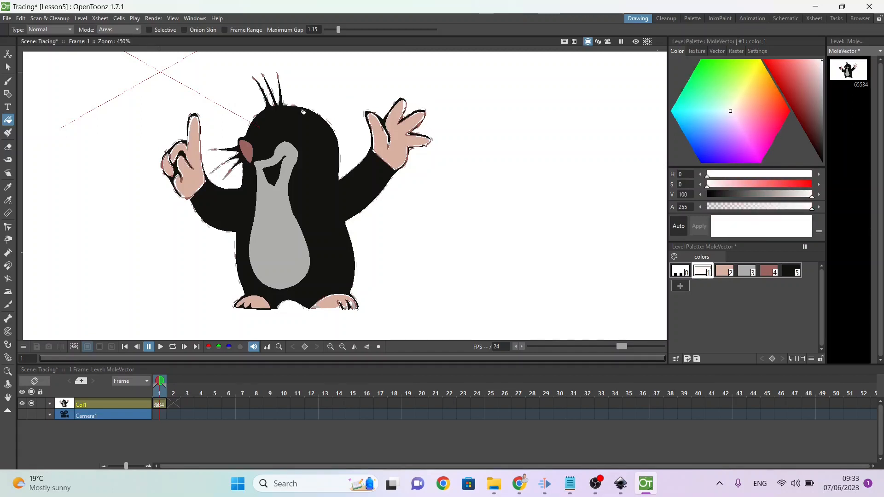
left_click(263, 126)
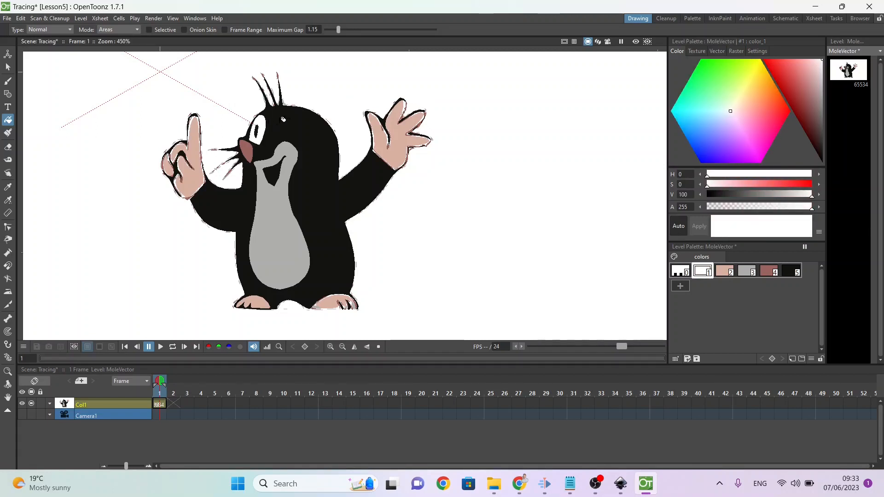
left_click(278, 124)
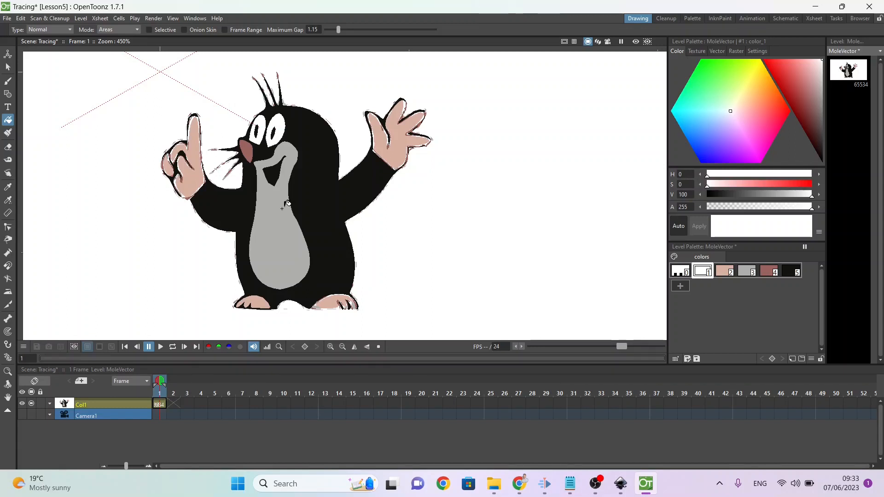
key("ctrl+s")
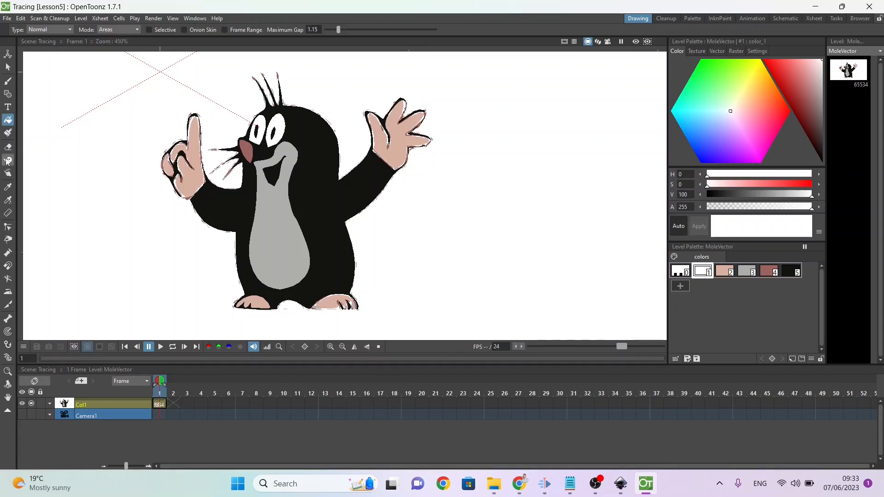
Step: Review the Lesson 5 exercise tasks in the B.PracticeExercises Google Docs document and return to the OpenToonz Tracing scene
left_click(6, 227)
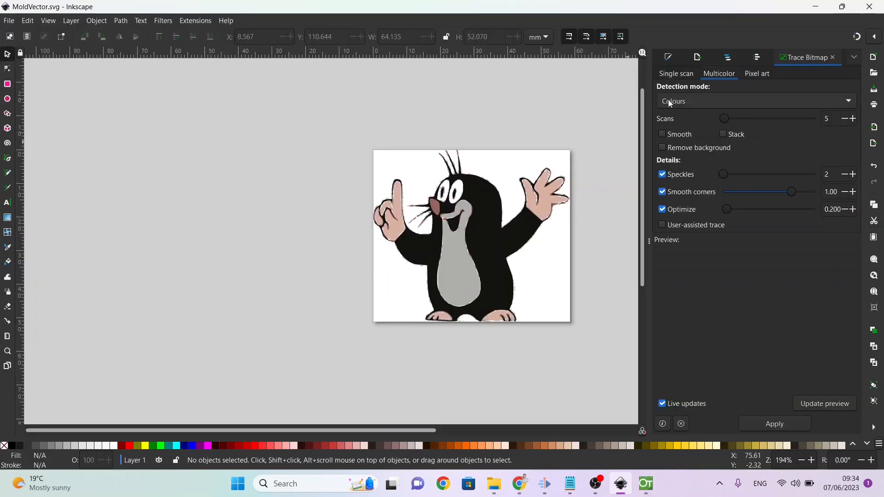
key("alt+Tab")
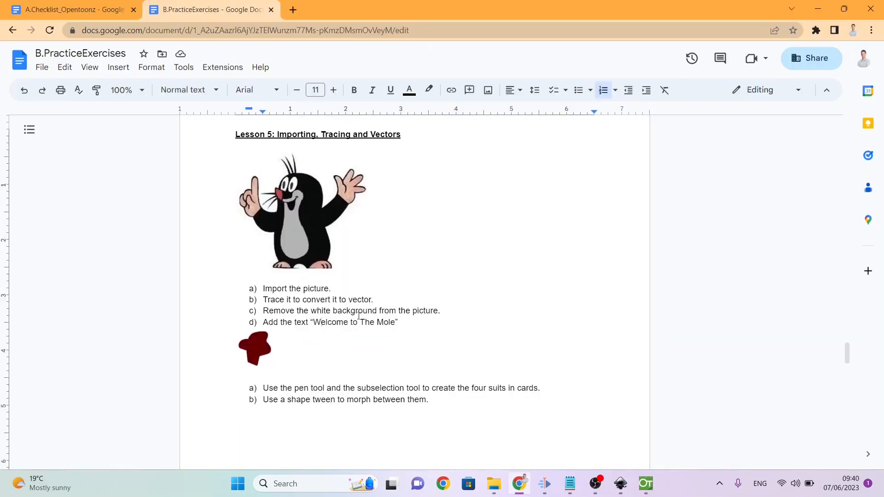
key("alt+Tab")
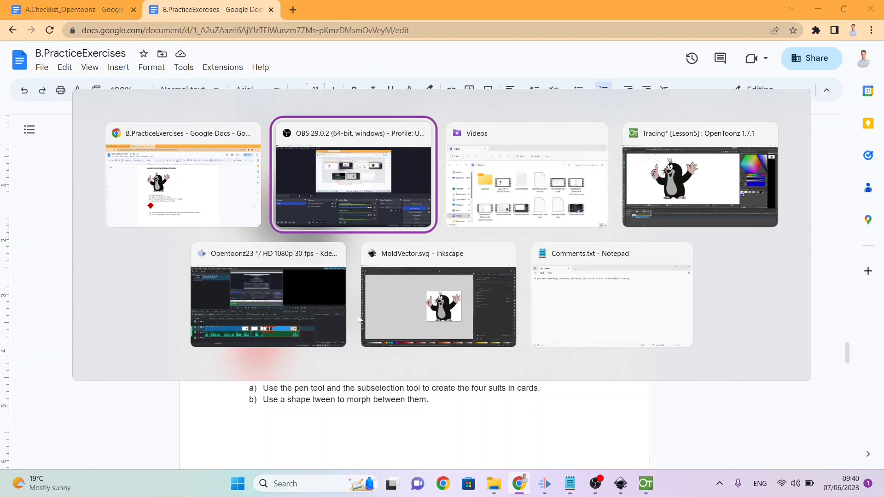
key("alt+Tab")
key("alt+Tab")
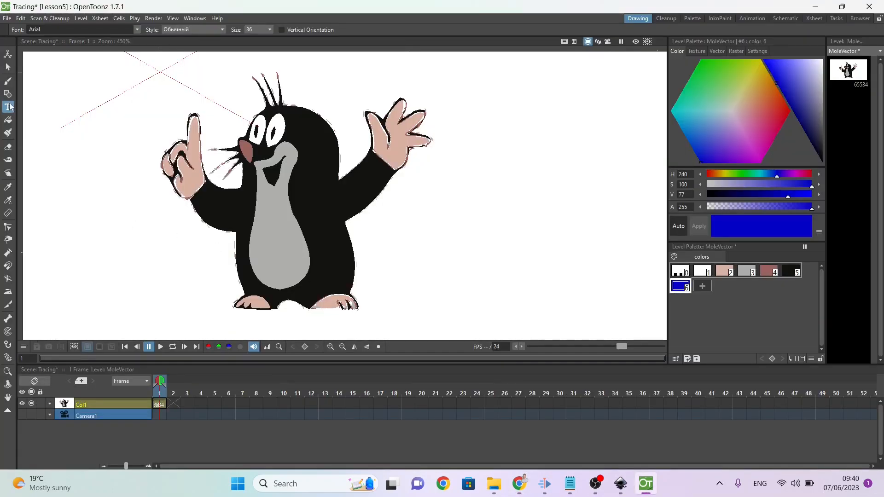
Step: Set the Type tool's font to Arial with the Обычный style and size 58
left_click(137, 31)
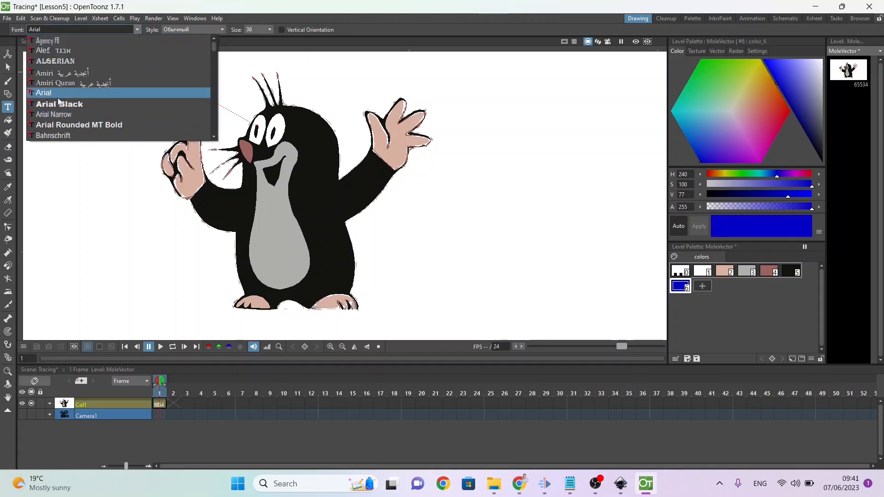
left_click(56, 94)
left_click(183, 30)
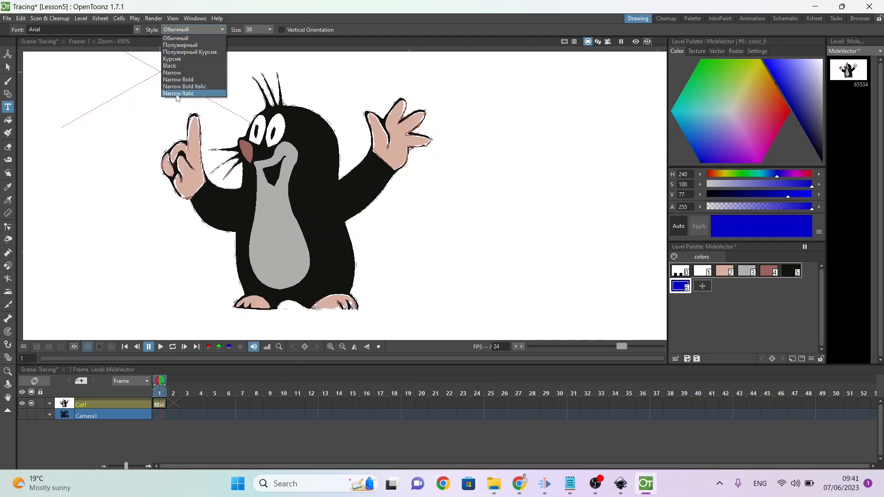
left_click(186, 38)
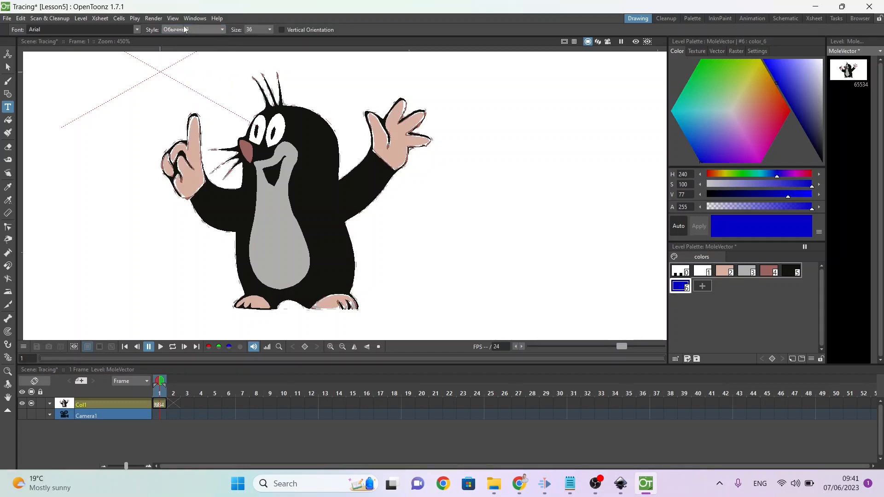
left_click(261, 29)
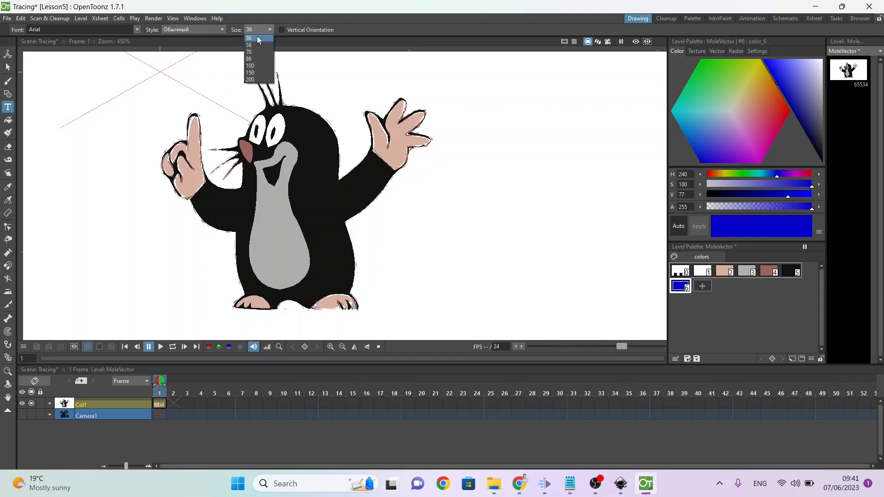
left_click(255, 45)
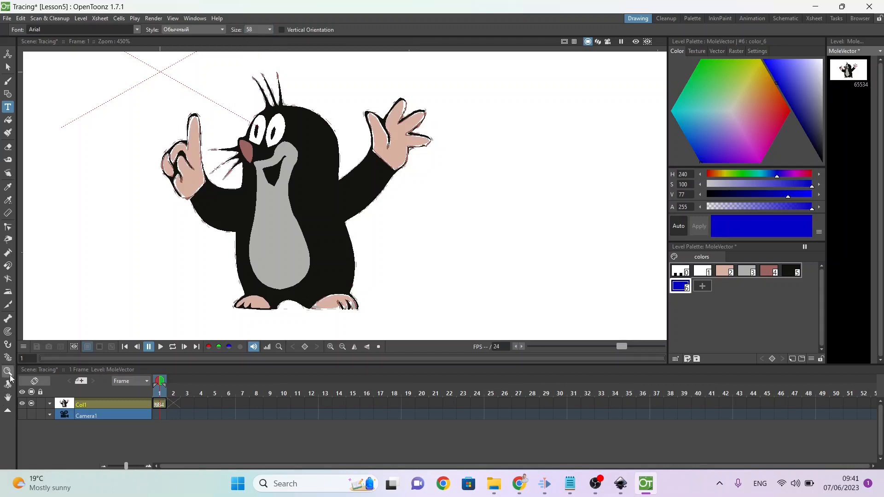
Step: Add the text "Welcome to 'the Mole'" above the mole with the Type tool, using palette style 6
left_click(8, 372)
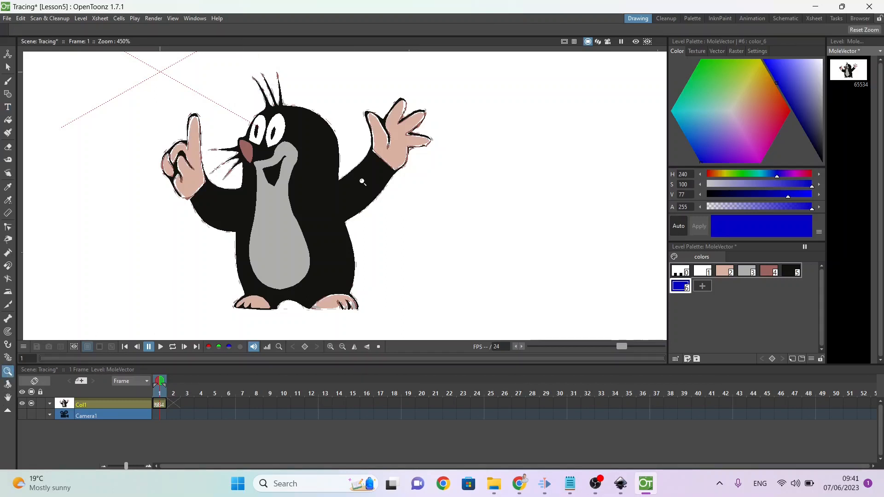
left_click_drag(362, 182, 299, 254)
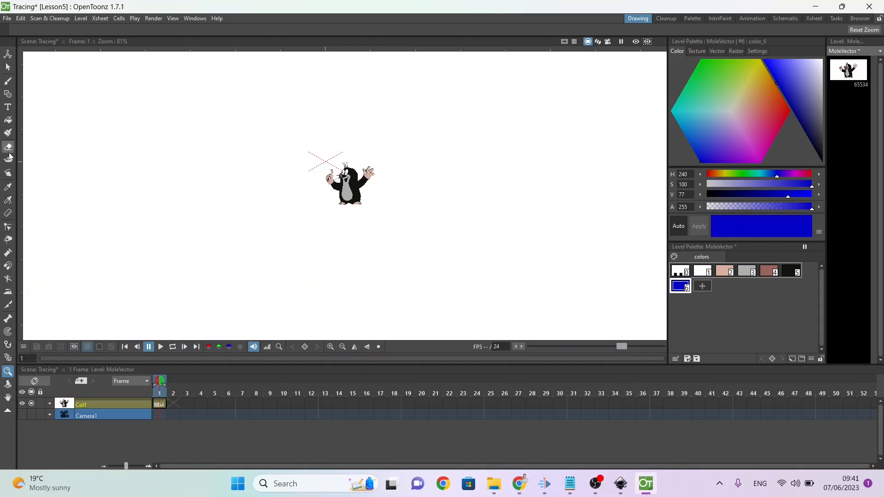
left_click(8, 107)
left_click(268, 88)
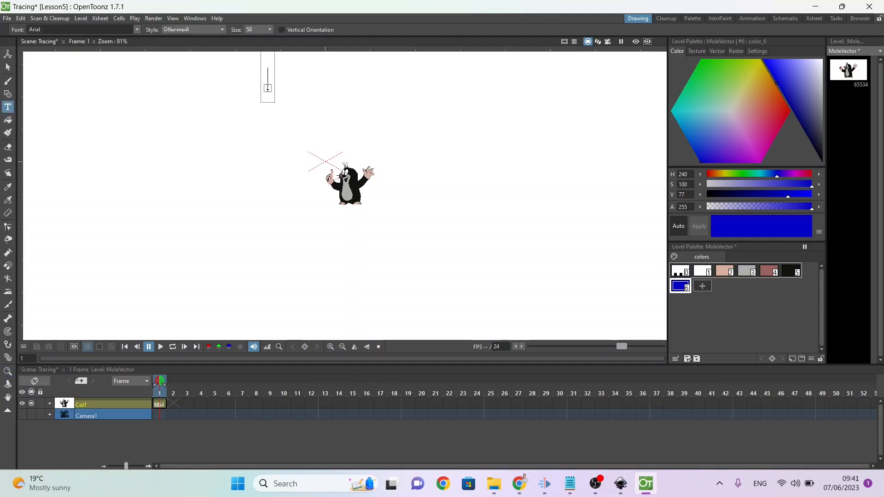
type("Welcon")
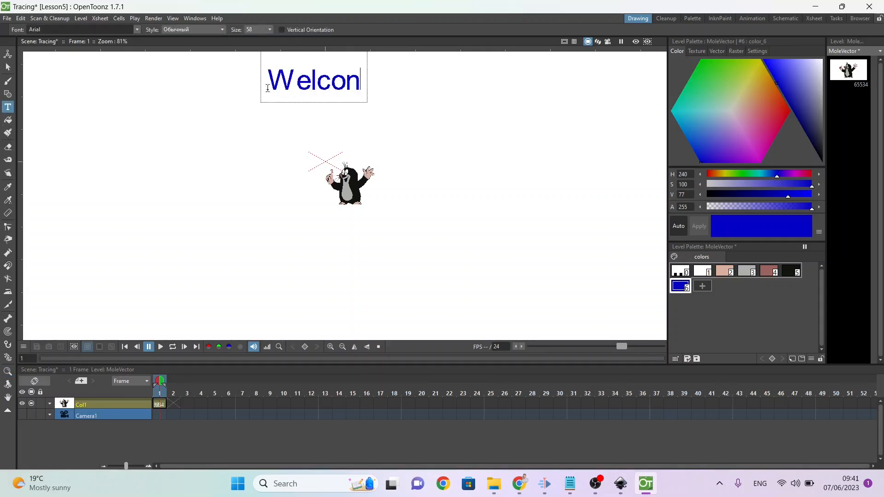
key("BackSpace")
type("me to !")
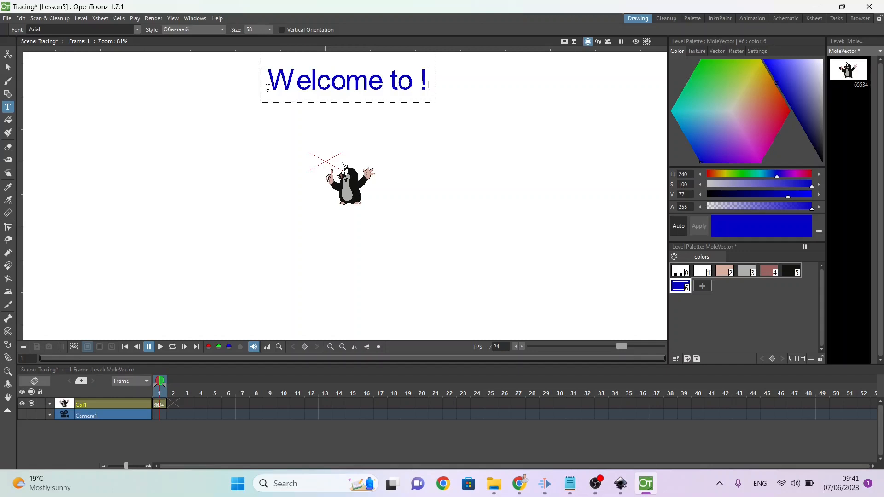
key("BackSpace")
type("'")
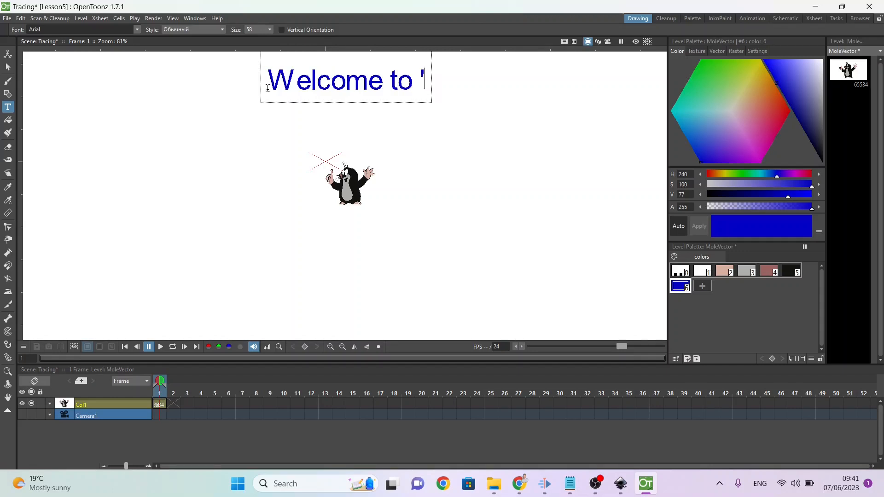
type("the Mole")
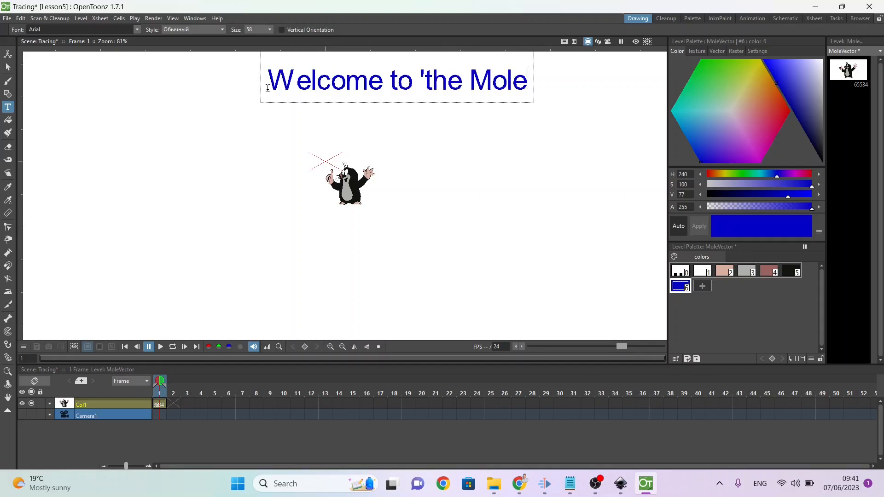
type("!")
key("BackSpace")
type("'")
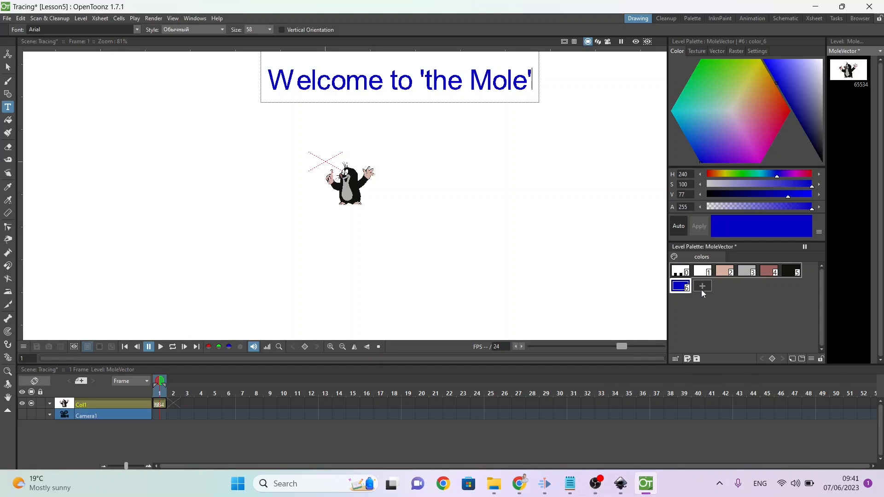
Step: Recolour the title's palette style 6 to red (H 356) and add a dark yellow palette style (H 56, S 100, V 77)
left_click_drag(785, 81, 778, 108)
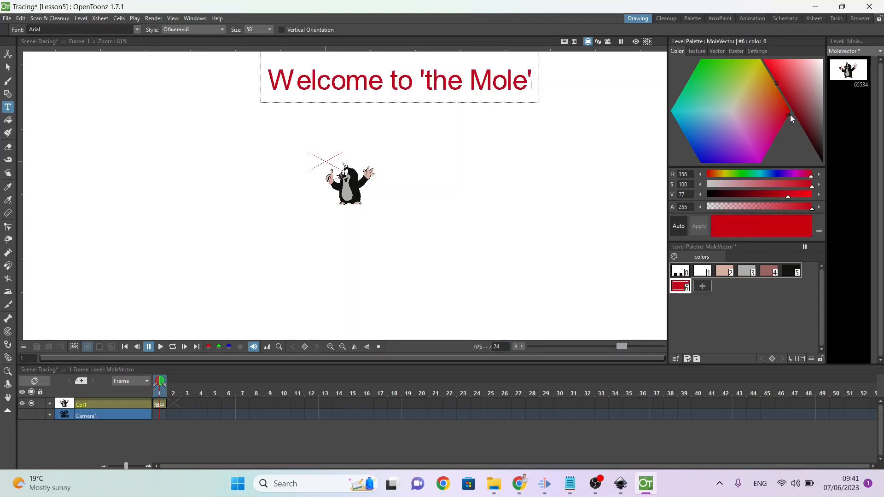
left_click(699, 289)
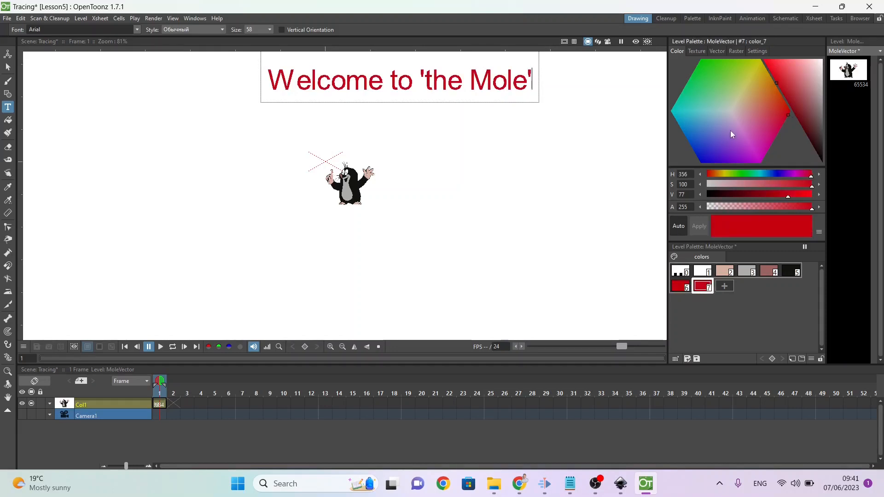
left_click(741, 93)
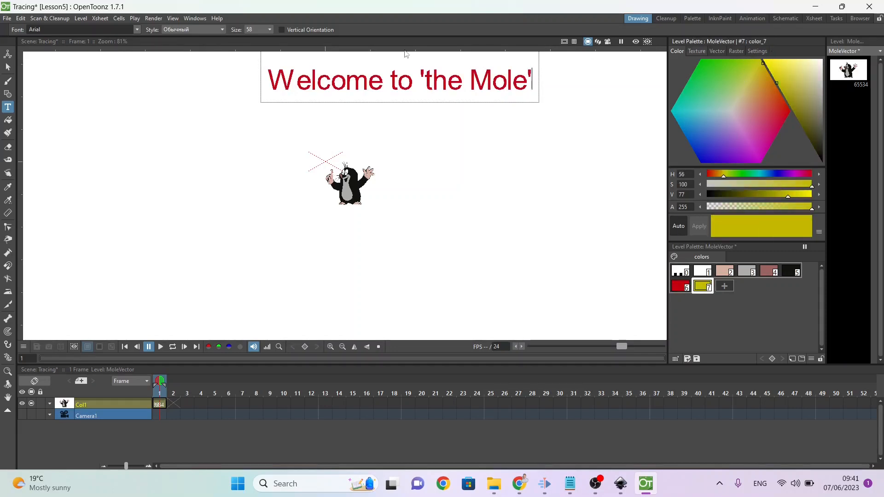
Step: Finish the title and add the text "testing" to the left of the mole in the yellow style 7
left_click(179, 139)
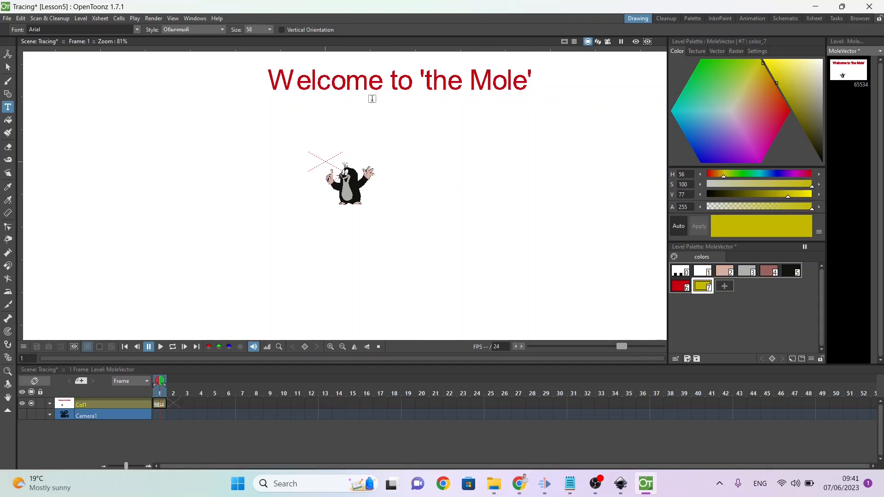
left_click(113, 154)
type("te")
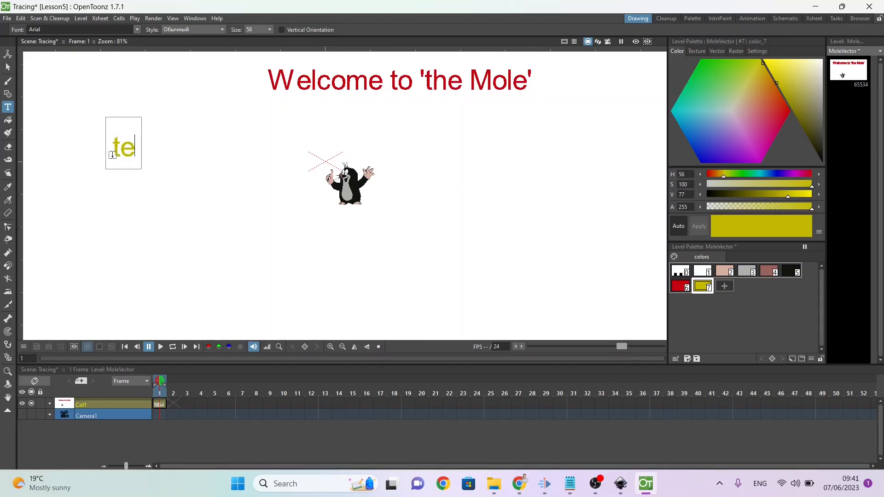
type("sting")
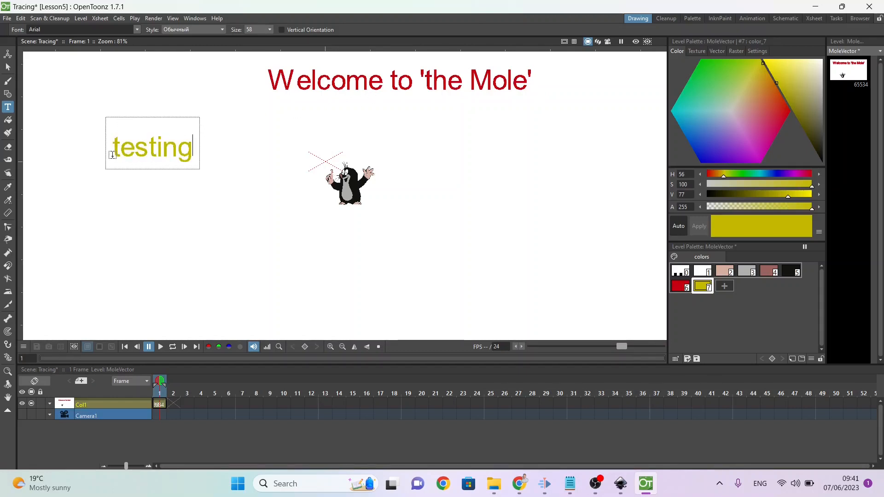
Step: Switch to the Selection tool and save the Tracing scene together with its MoleVector level
left_click(9, 67)
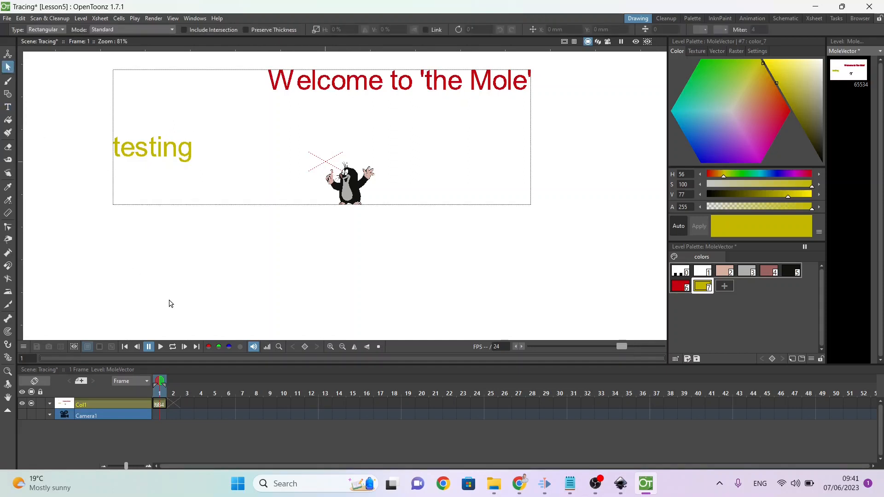
key("ctrl+s")
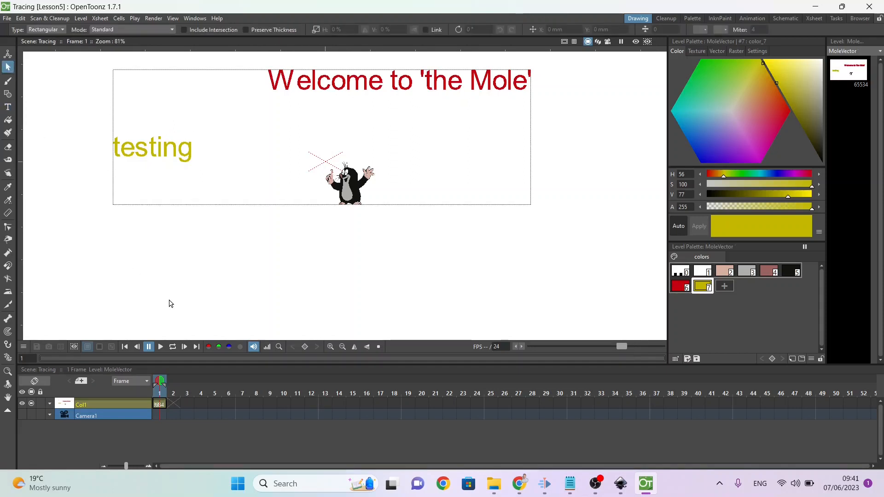
left_click(7, 18)
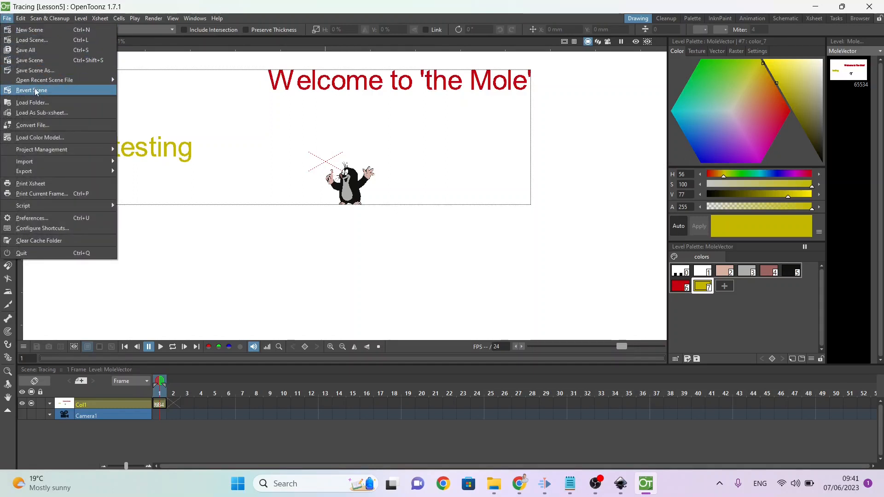
Step: Create a new scene in the Lesson5 project and save it as Cards
left_click(48, 31)
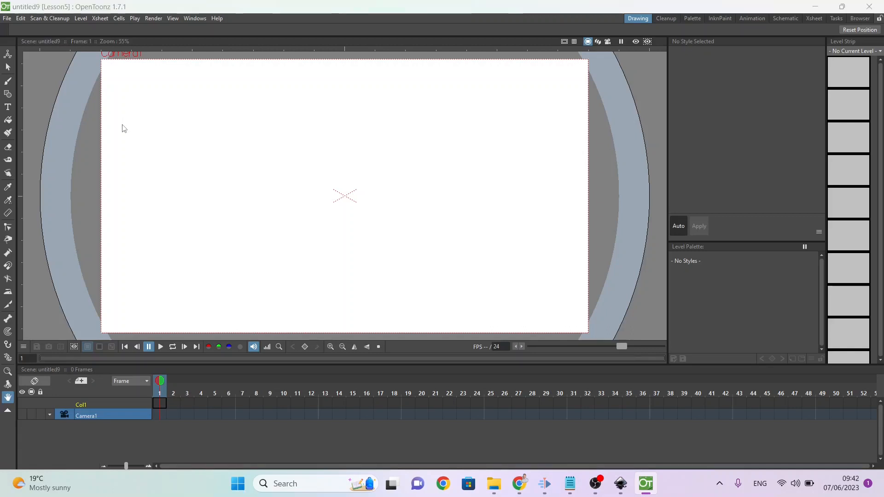
key("ctrl+s")
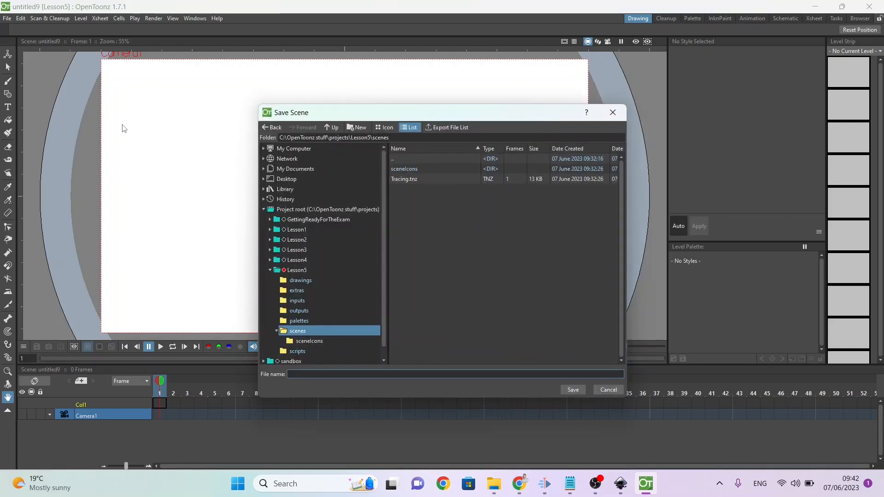
type("C")
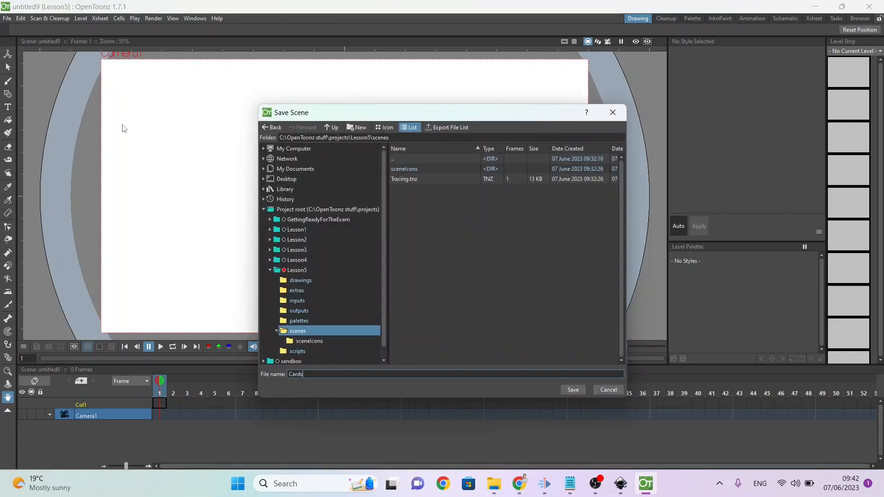
type("ards")
key("Return")
Step: Switch to the B.PracticeExercises document to check the card suits exercise, and return to OpenToonz
key("alt+Tab")
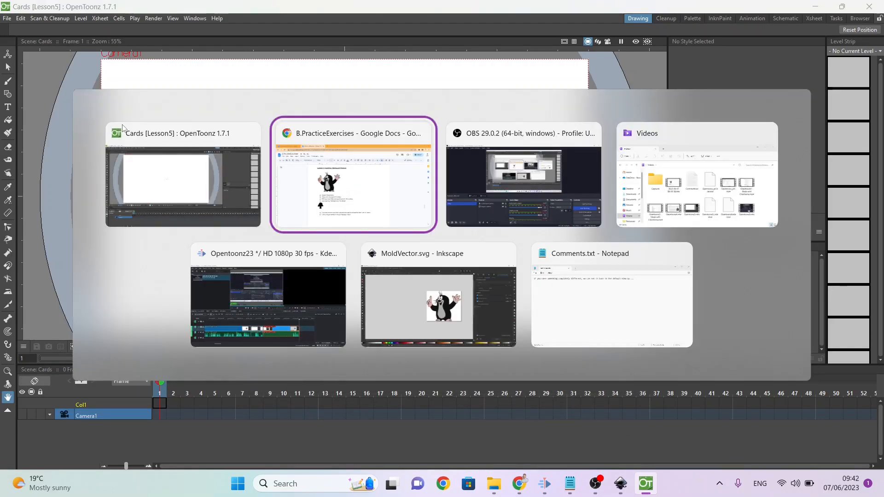
key("alt+Tab")
key("alt+Tab")
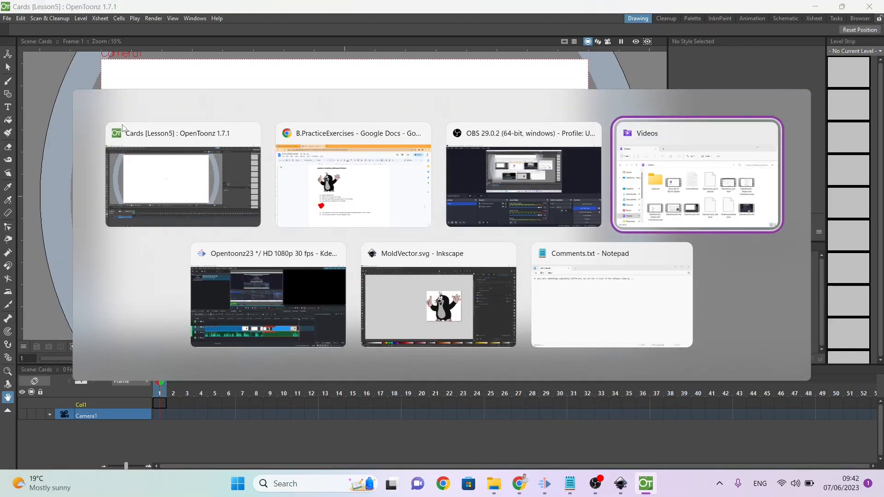
key("alt+shift+Tab")
key("alt+shift+Tab")
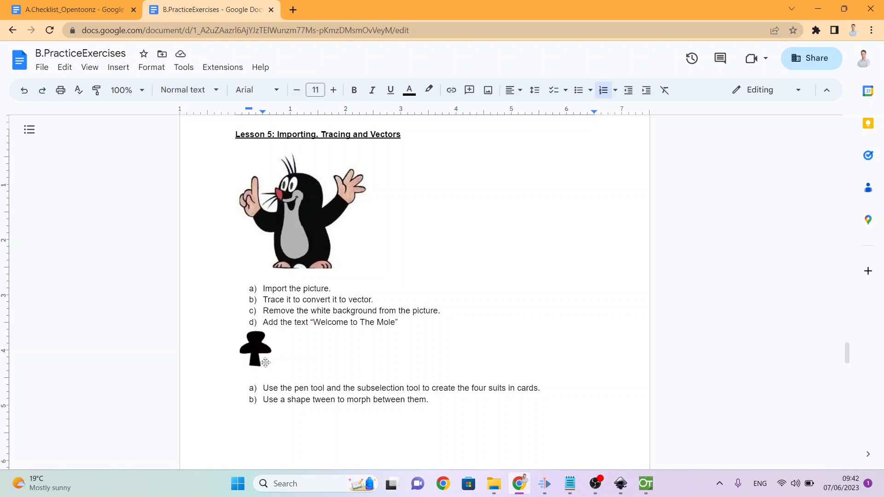
key("alt+Tab")
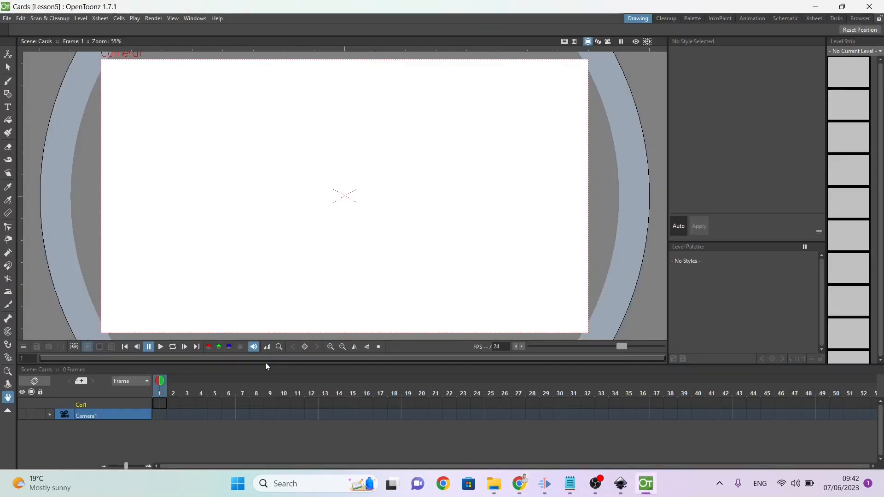
Step: Create a new Toonz Vector level named Cards in frame 1 of the first column
left_click(162, 405)
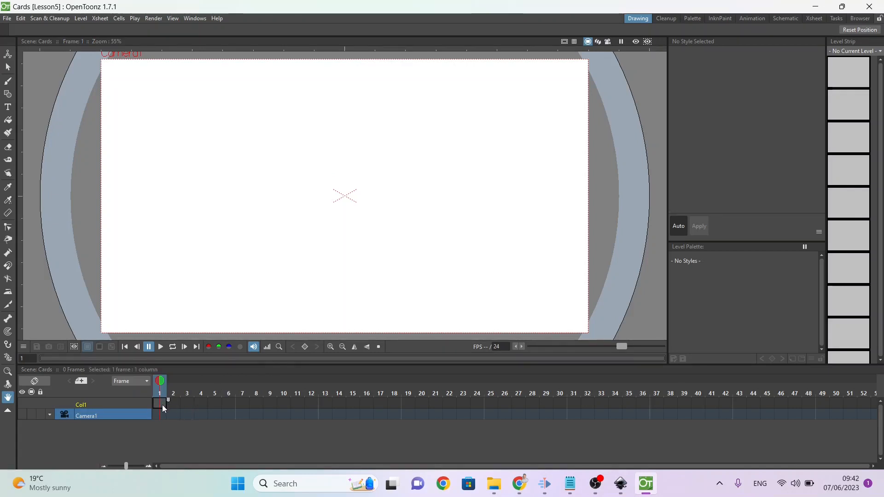
right_click(162, 405)
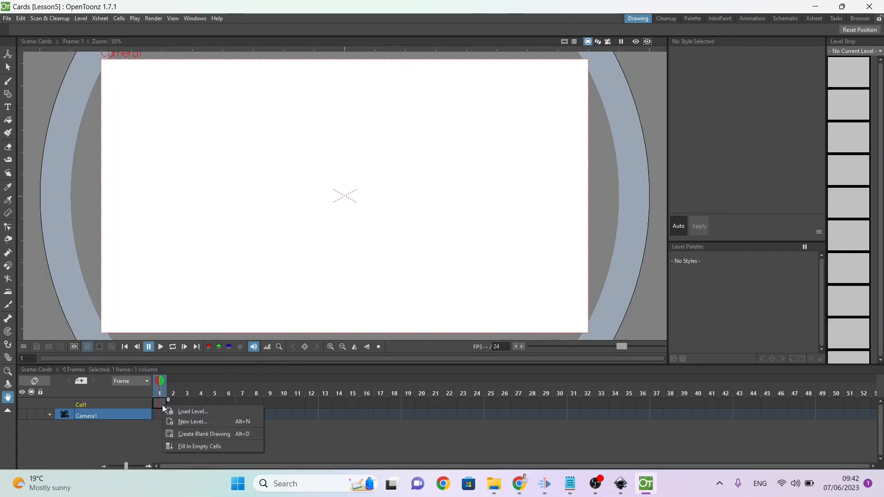
left_click(184, 422)
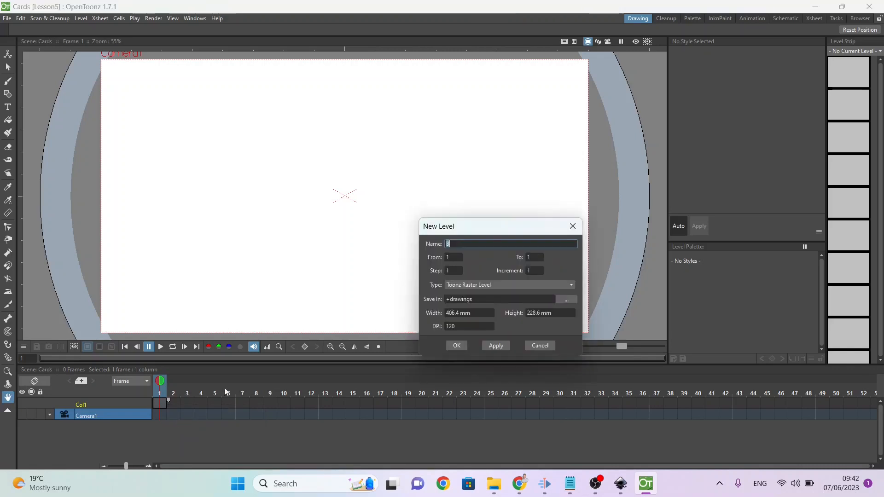
left_click(480, 245)
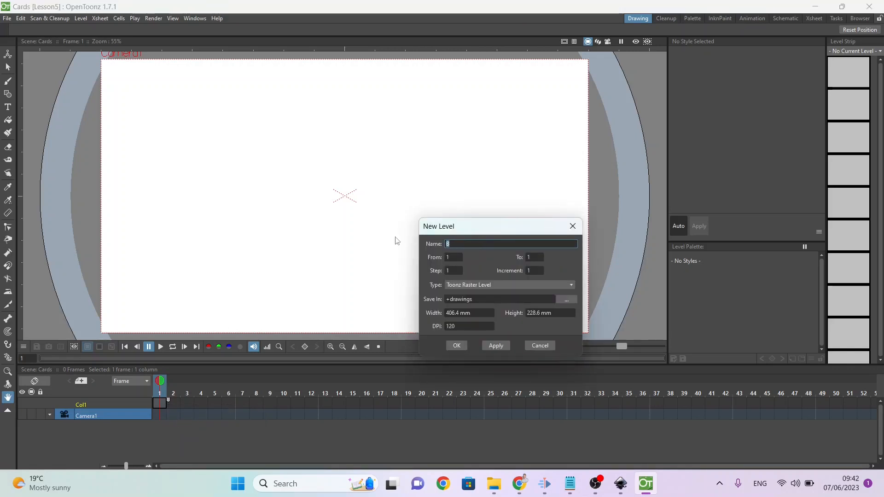
type("Cards")
left_click(456, 284)
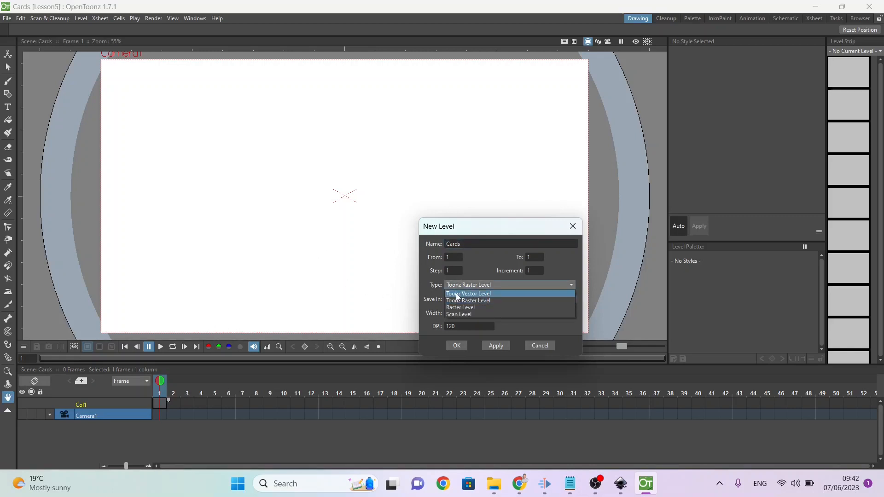
left_click(457, 295)
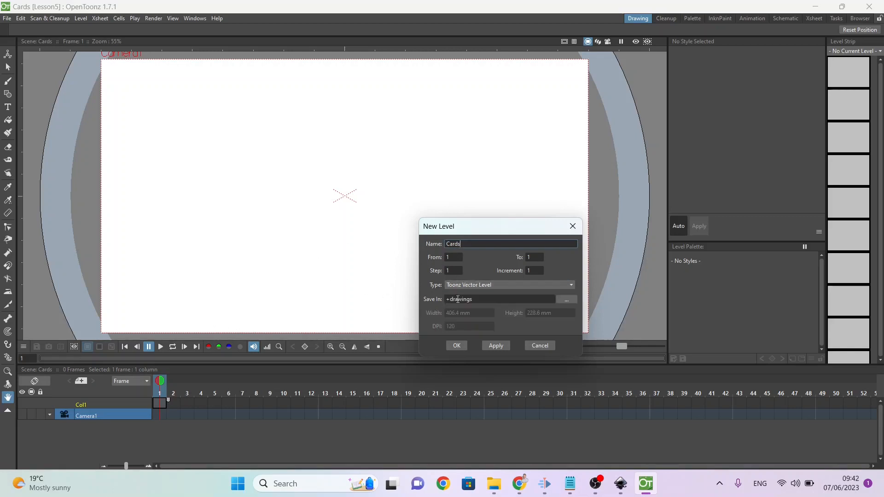
left_click(457, 346)
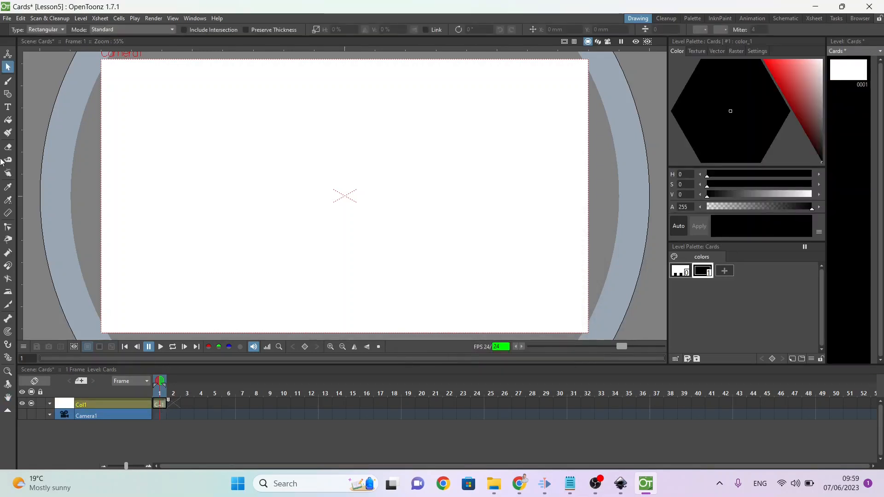
Step: Set the Geometric tool's shape to Polyline and add a red palette style 2 (H 0, S 100, V 100)
left_click(8, 94)
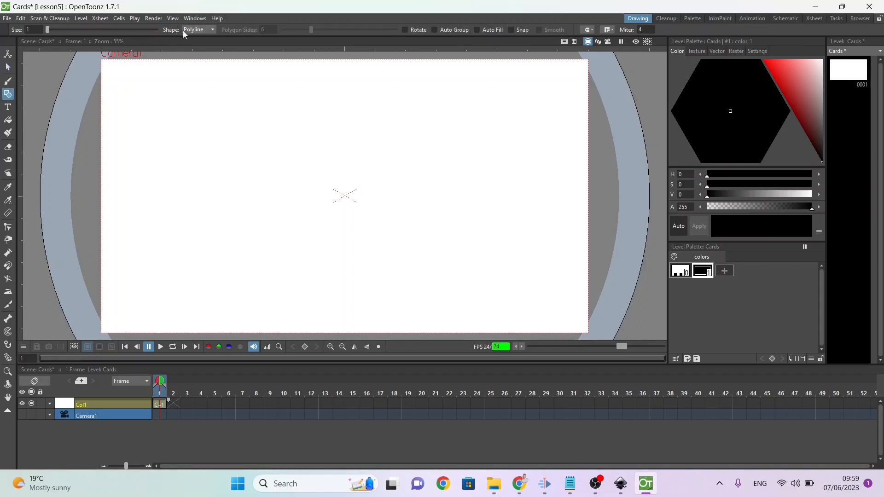
left_click(183, 30)
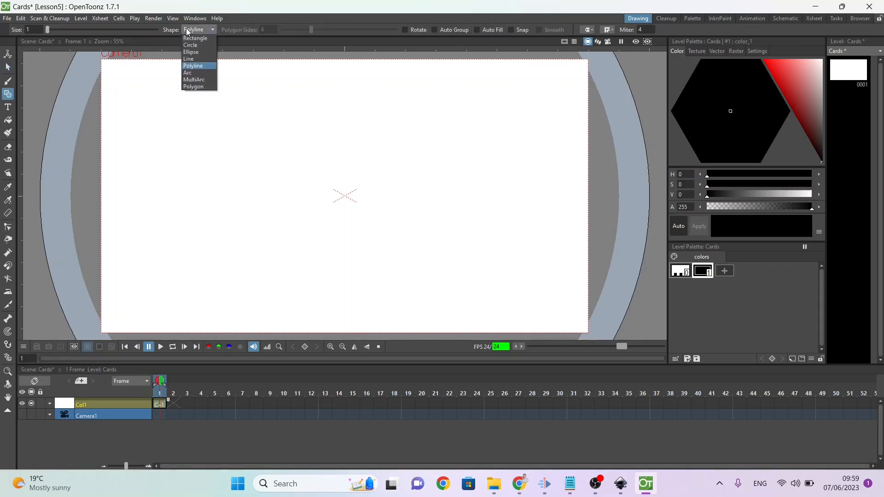
left_click(188, 66)
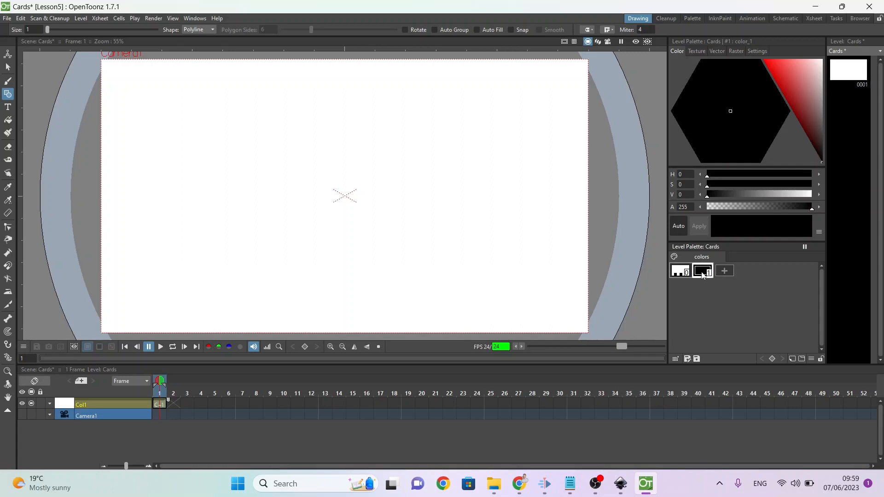
left_click(725, 270)
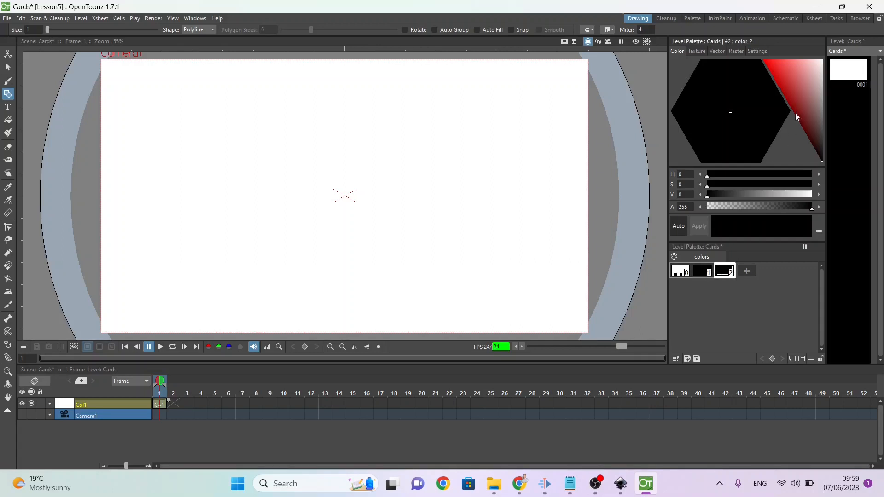
mouse_move(794, 112)
left_mouse_down()
mouse_move(785, 74)
mouse_move(731, 47)
left_mouse_up()
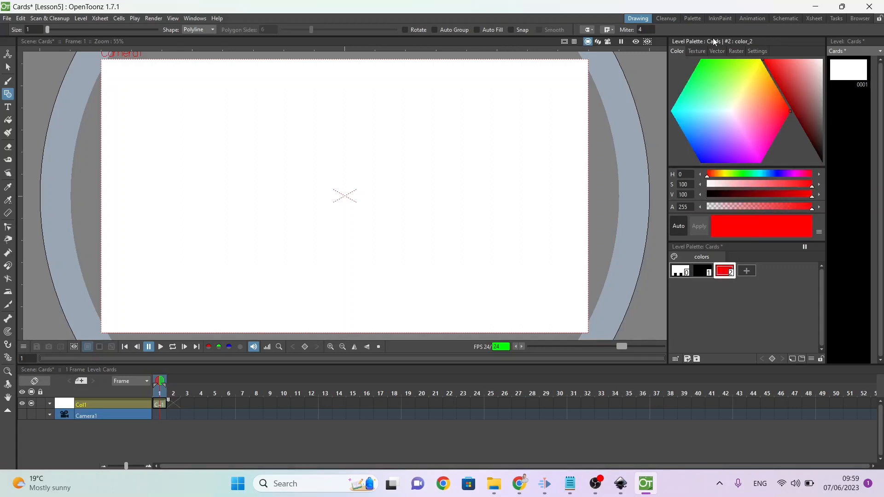
Step: Draw a closed four-sided diamond outline in black style 1 in the upper-left part of the camera area
left_click(694, 274)
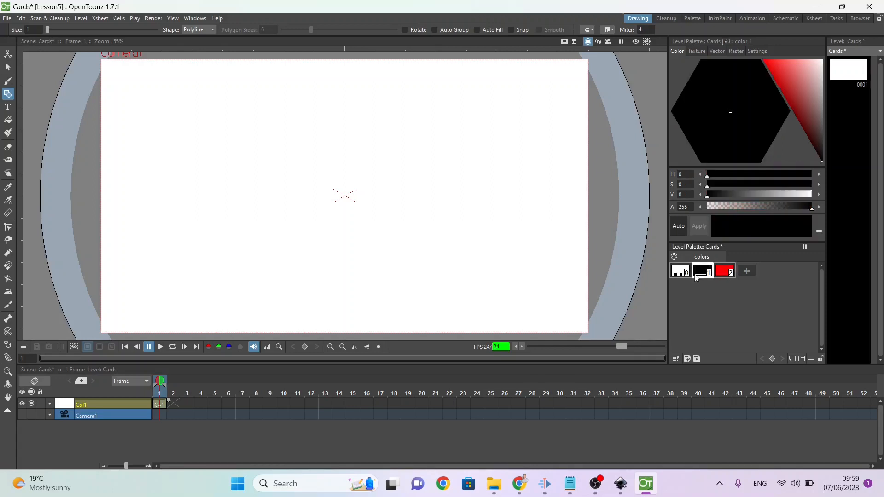
left_click(177, 126)
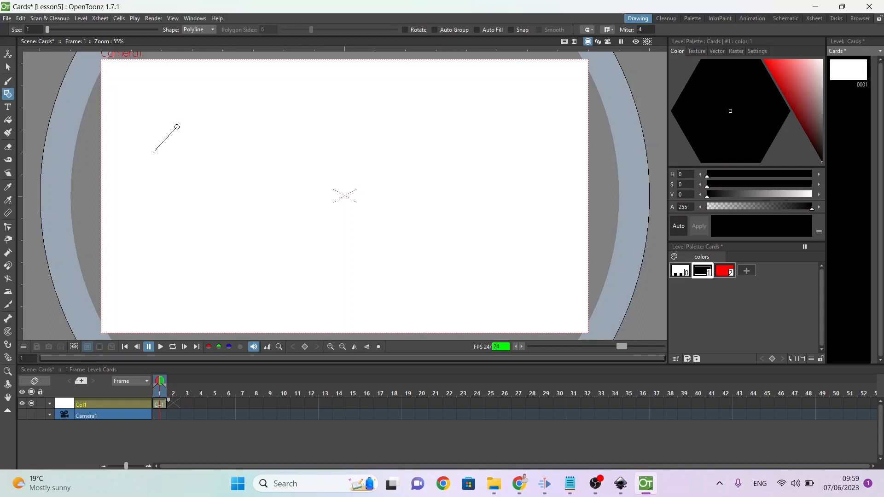
left_click(177, 186)
left_click(177, 127)
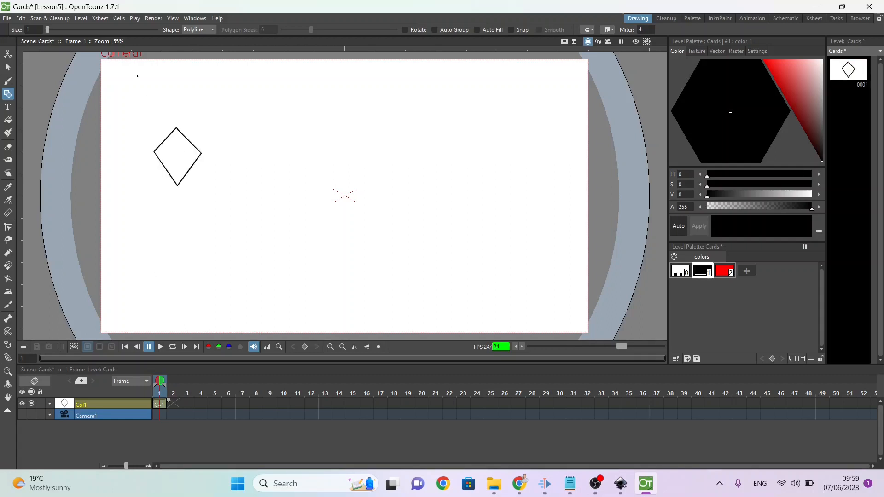
Step: Fill the diamond with red style 2
key("f")
left_click(724, 270)
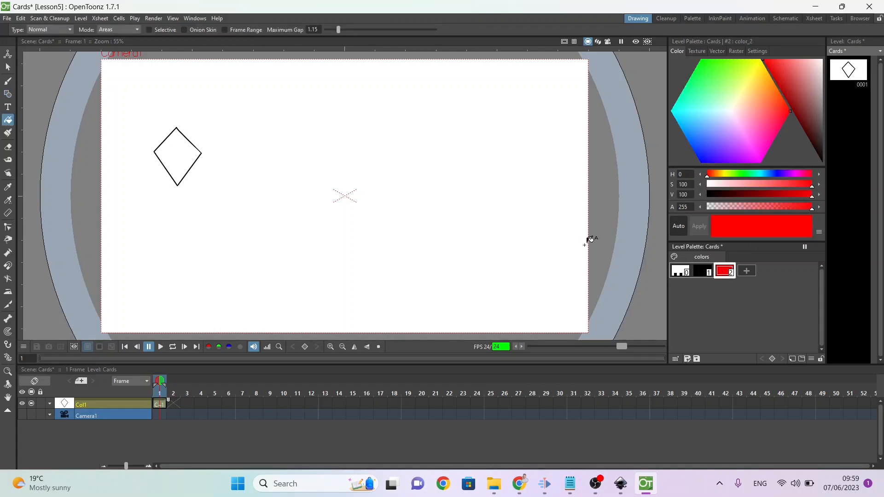
left_click(187, 156)
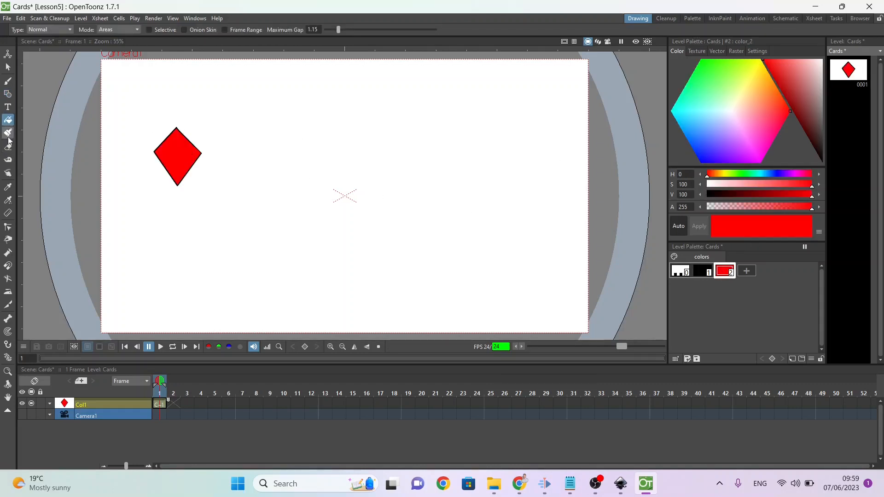
Step: Narrow the diamond by moving its left and right corner points inward with the Control Point Editor
left_click(8, 227)
left_click(156, 152)
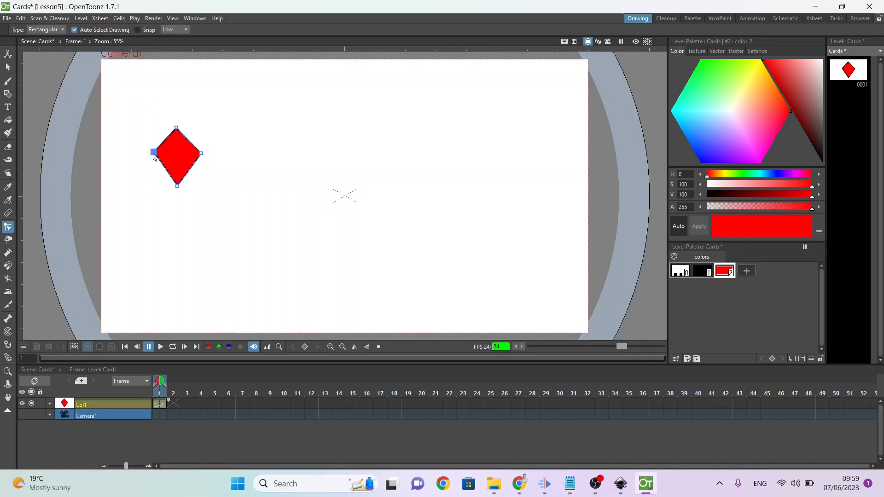
left_click_drag(154, 157, 199, 160)
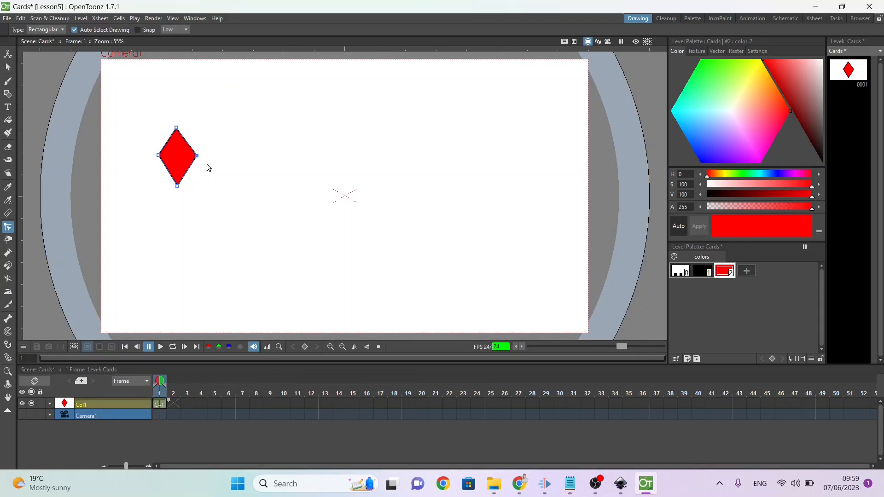
Step: Try pulling the diamond's upper edges outward into curves, undoing each attempt
left_click_drag(186, 146, 211, 138)
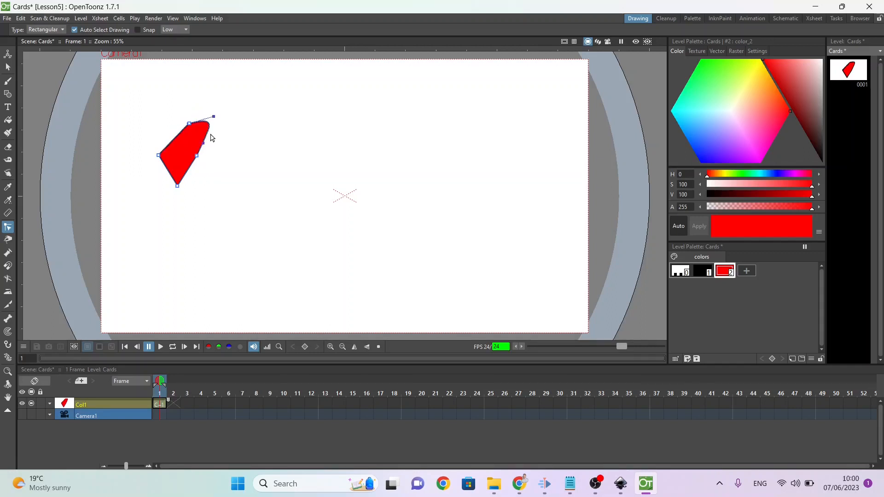
key("ctrl+z")
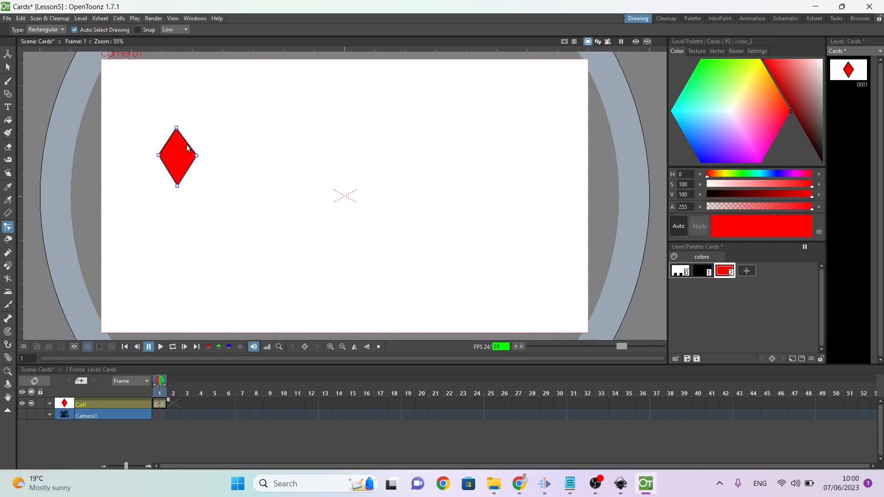
left_click(189, 141)
left_click(185, 139)
left_click_drag(185, 143, 199, 144)
key("ctrl+z")
left_click_drag(166, 141, 156, 138)
key("ctrl+z")
Step: Make the diamond's top point nonlinear and try bulging the adjoining edges, undoing the last handle change
right_click(177, 130)
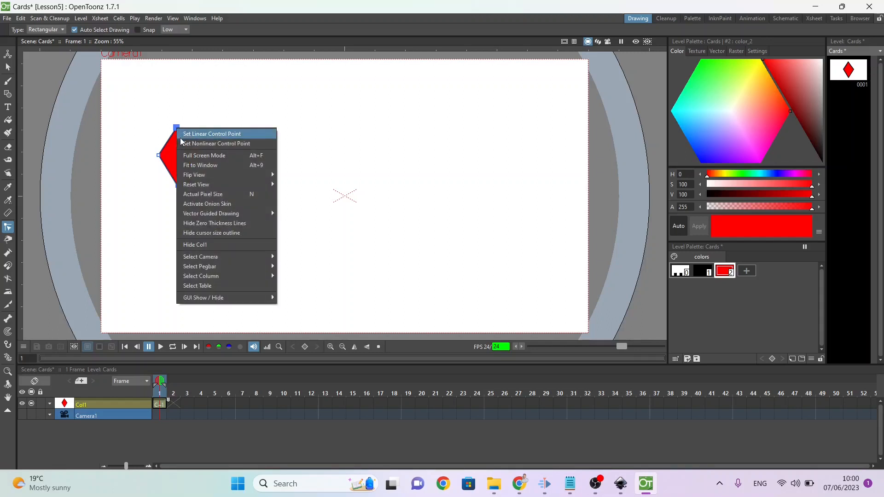
left_click(184, 144)
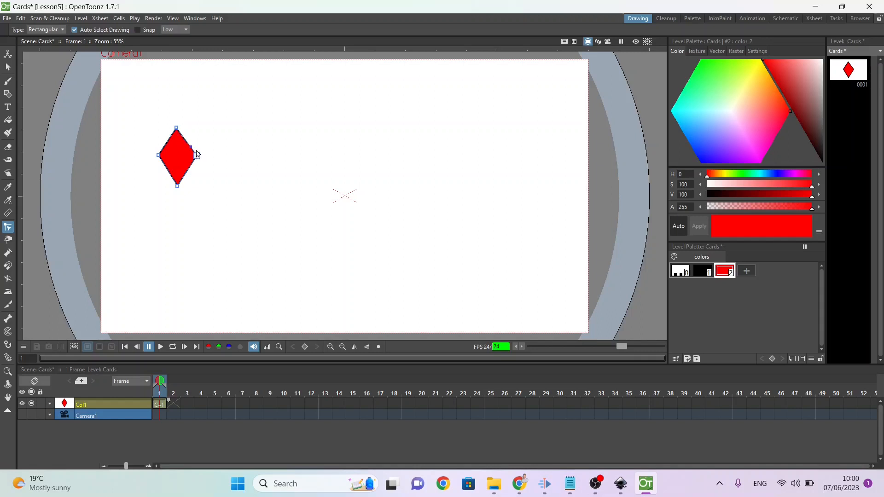
left_click_drag(192, 149, 207, 135)
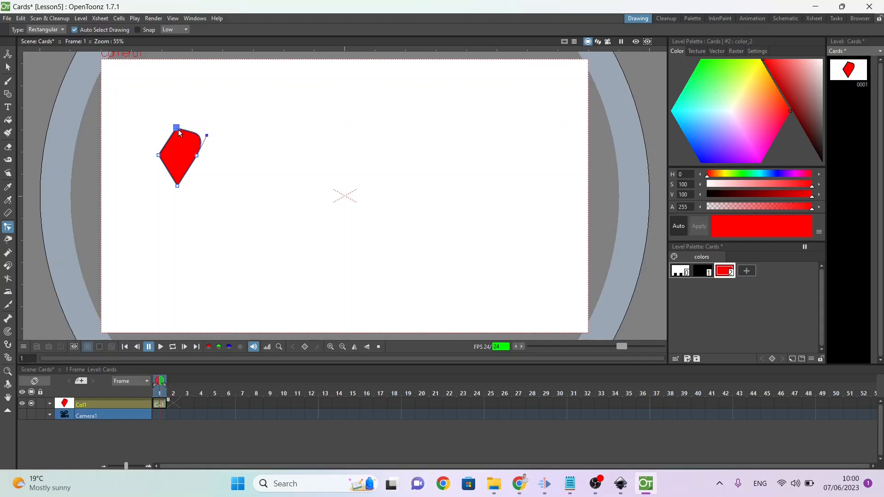
left_click_drag(178, 126, 173, 144)
left_click_drag(191, 133, 193, 137)
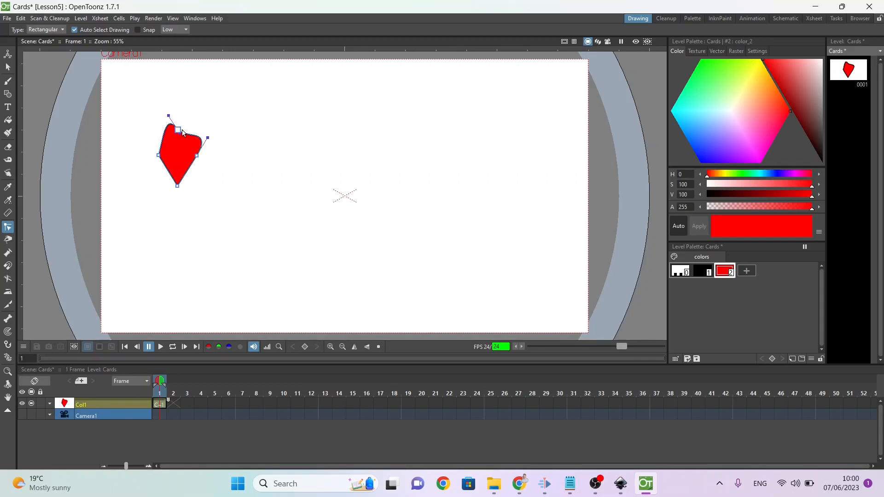
key("ctrl+z")
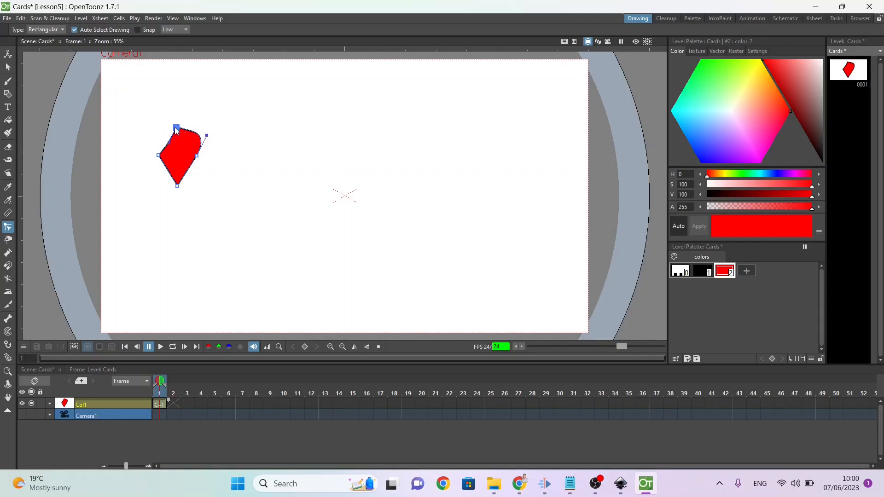
Step: Set the diamond's top point to linear and curve its four edges slightly inward
right_click(176, 130)
left_click(191, 133)
left_click_drag(206, 136, 185, 150)
left_click_drag(165, 150, 169, 171)
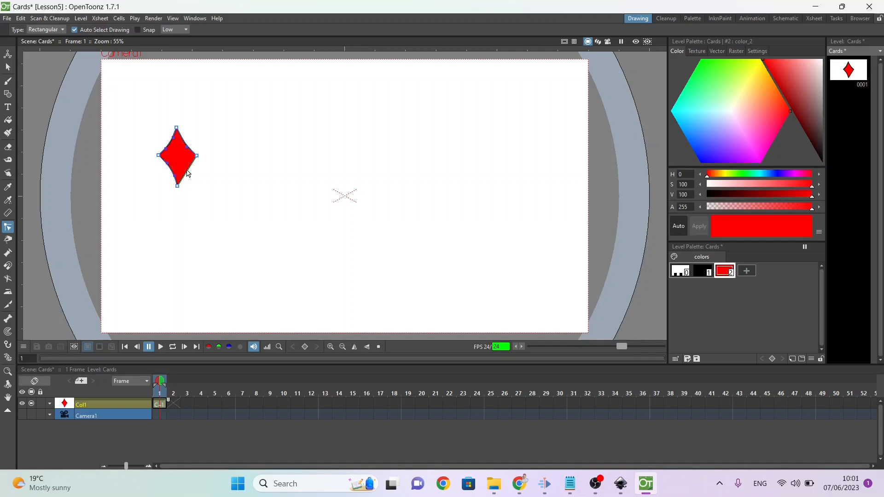
left_click_drag(188, 174, 185, 171)
Step: Save the Cards scene and insert a blank drawing before the diamond in the level strip
key("ctrl+s")
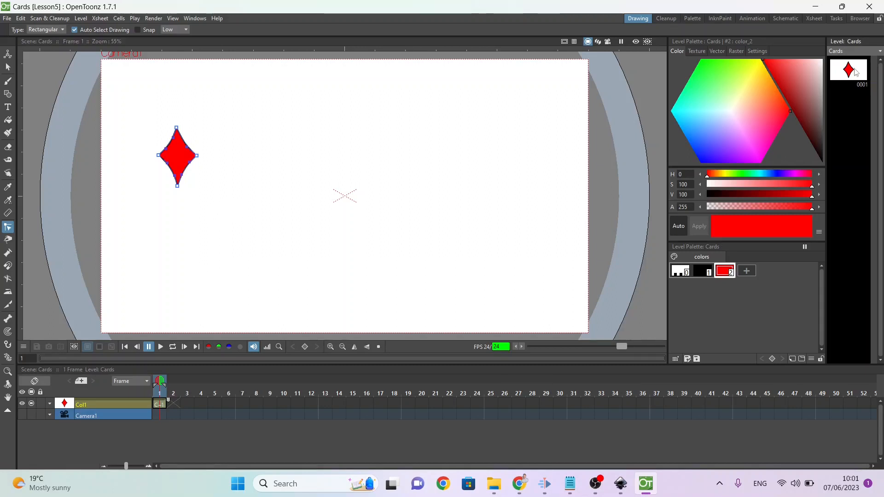
left_click(856, 73)
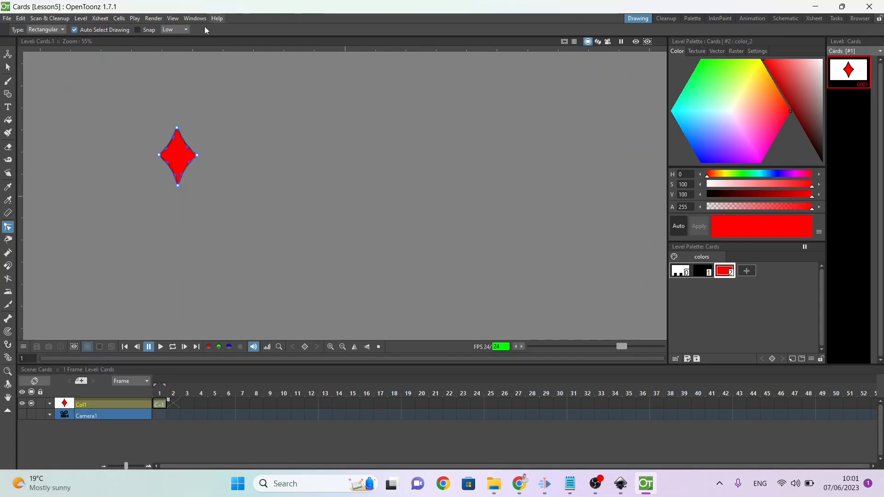
left_click(183, 19)
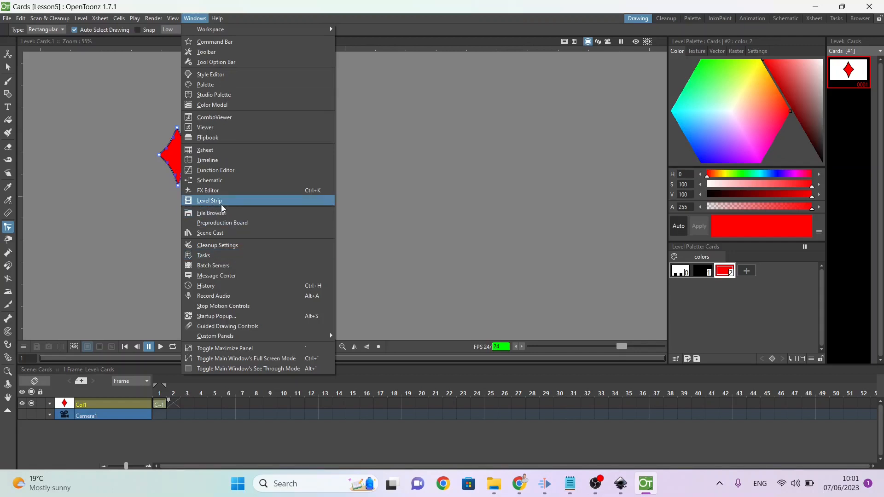
left_click(848, 172)
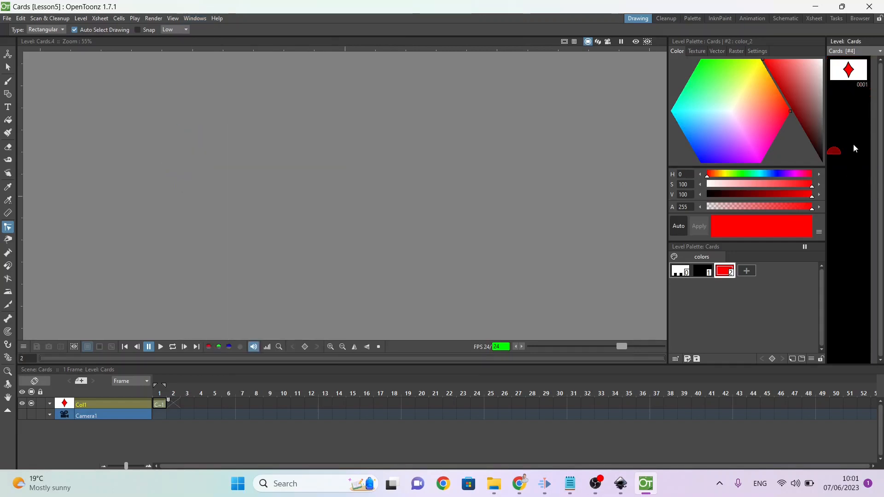
left_click(849, 106)
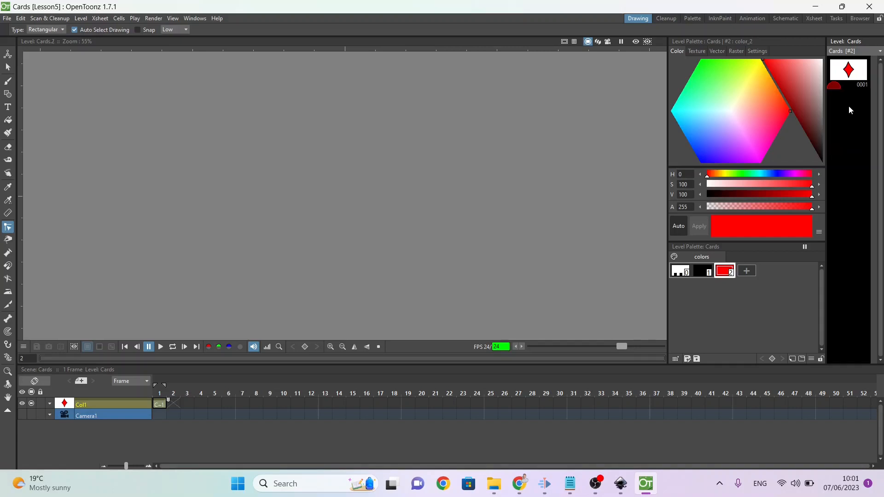
left_click(847, 69)
key("Insert")
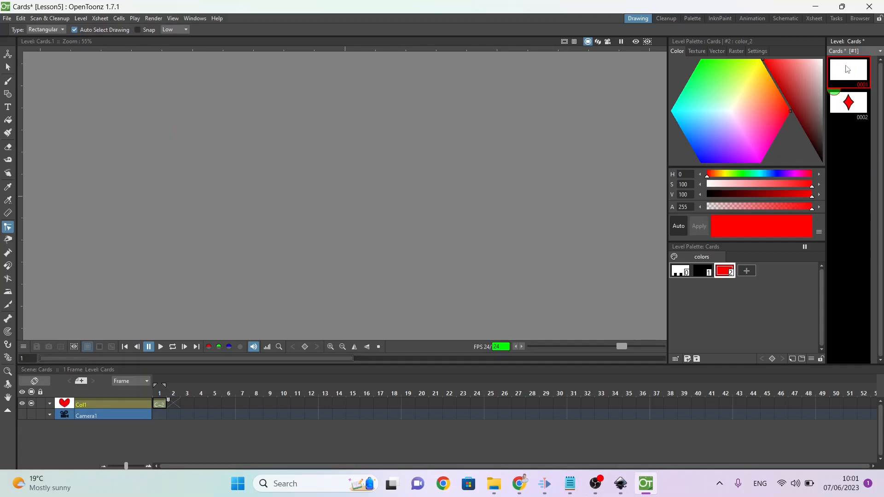
Step: Cut the diamond from drawing 0002 and paste it into the blank drawing 0001
left_click(841, 112)
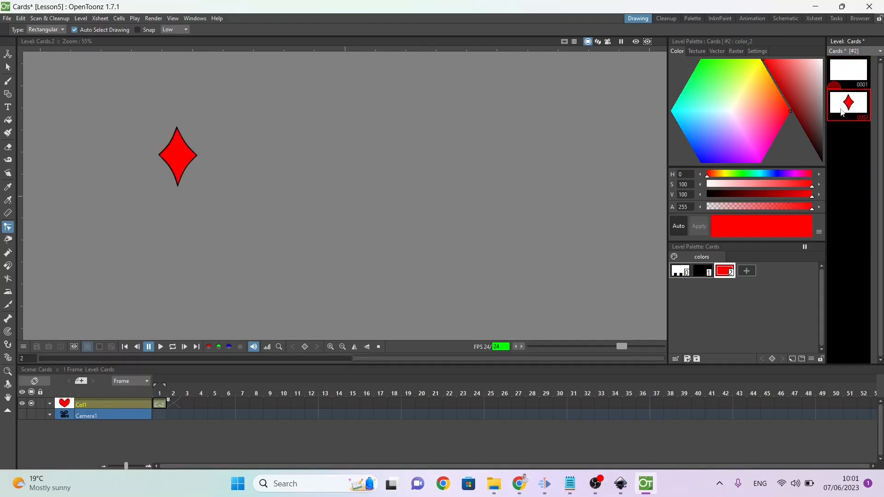
left_click(8, 67)
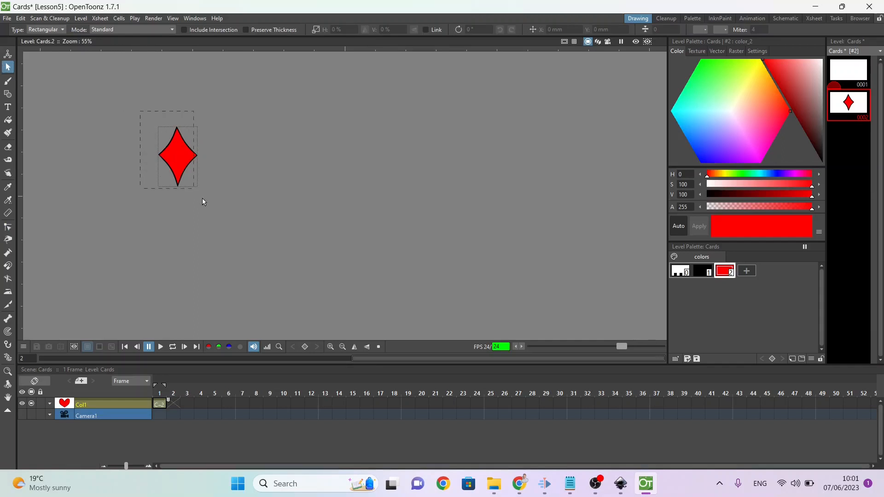
left_click_drag(202, 198, 216, 209)
key("Delete")
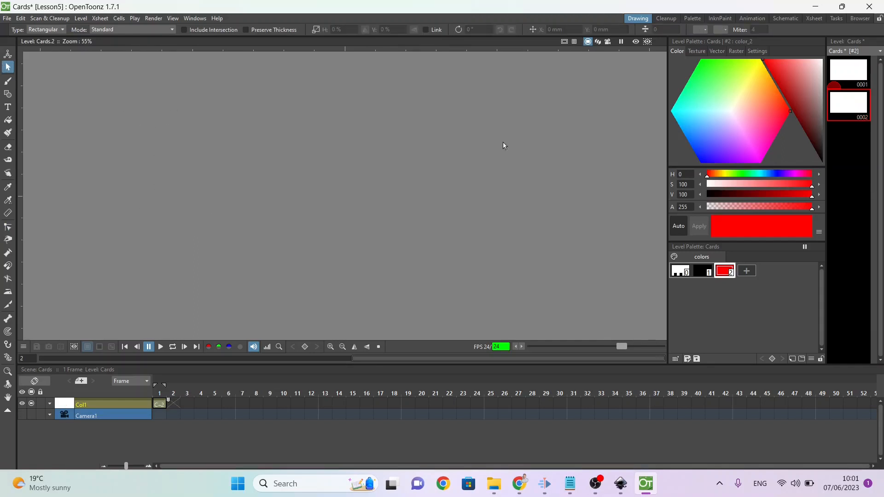
left_click(851, 78)
key("ctrl+v")
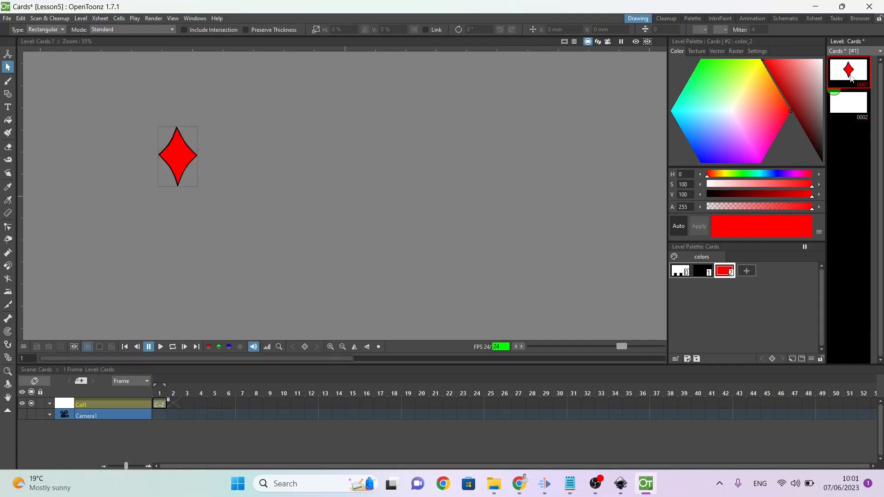
Step: Copy the whole diamond in drawing 0001 and paste it into drawing 0002
left_click(847, 103)
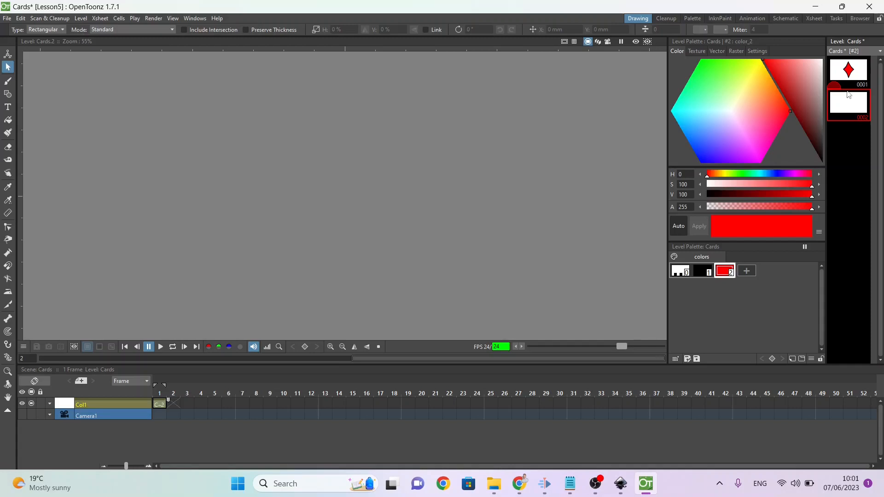
left_click(851, 72)
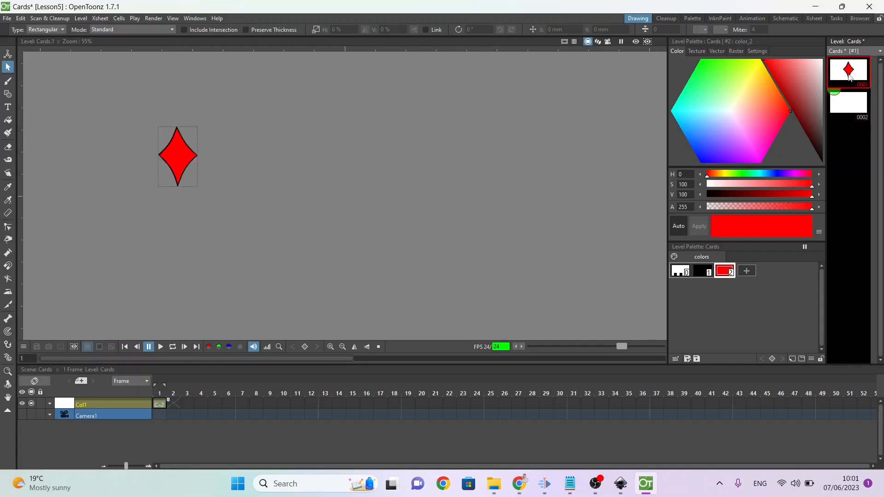
left_click_drag(105, 93, 232, 228)
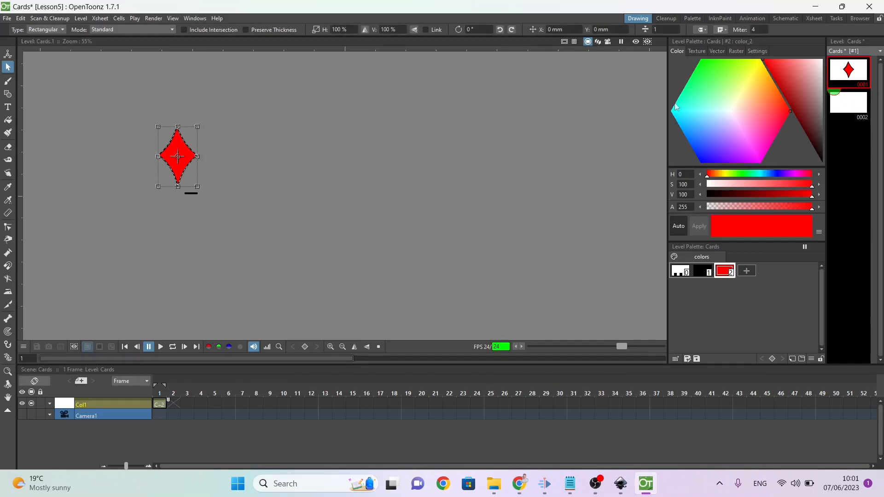
left_click(866, 104)
key("ctrl+v")
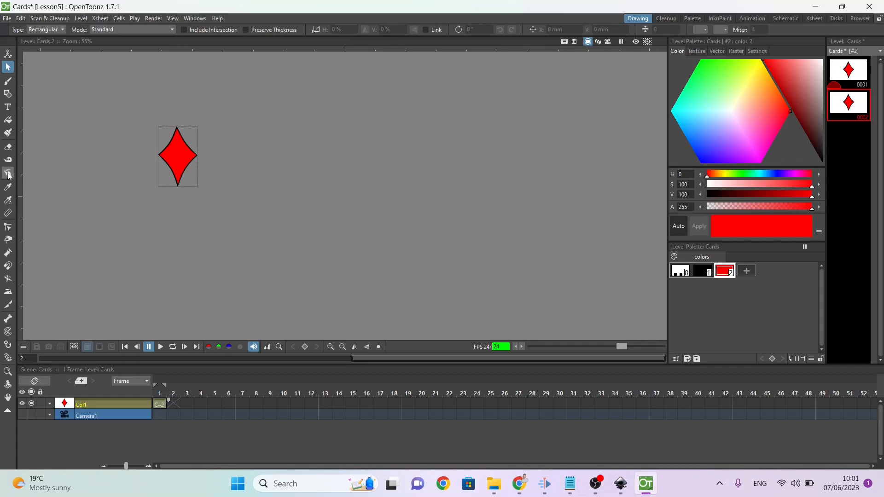
Step: Reshape drawing 0002's diamond into a heart with the Control Point Editor, rounding two upper lobes and lowering the top point into a notch
left_click(8, 228)
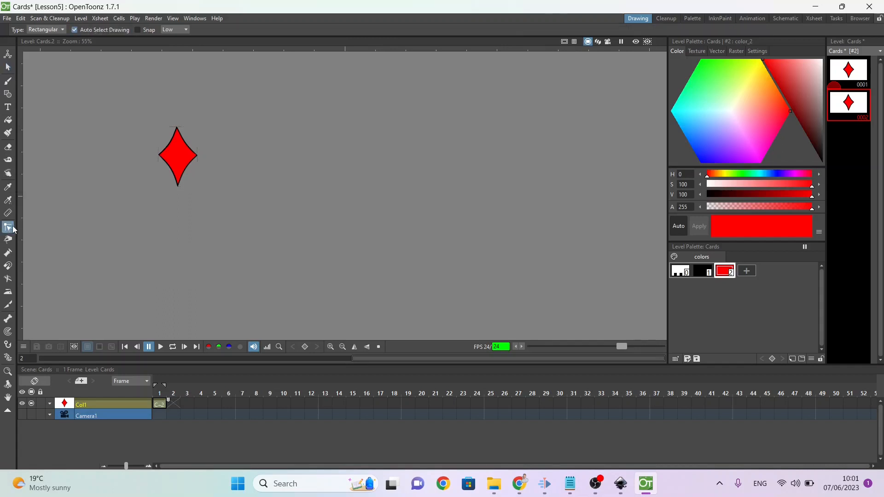
left_click(168, 148)
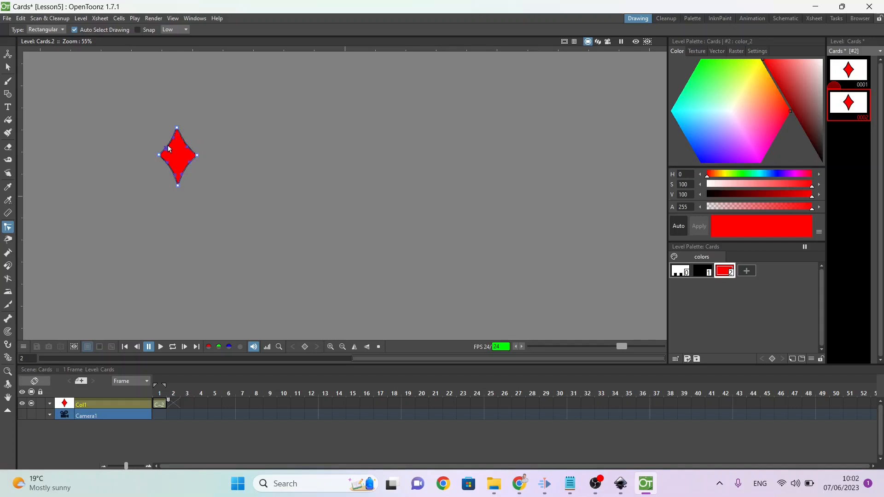
left_click_drag(169, 147, 171, 117)
left_click_drag(197, 155, 205, 144)
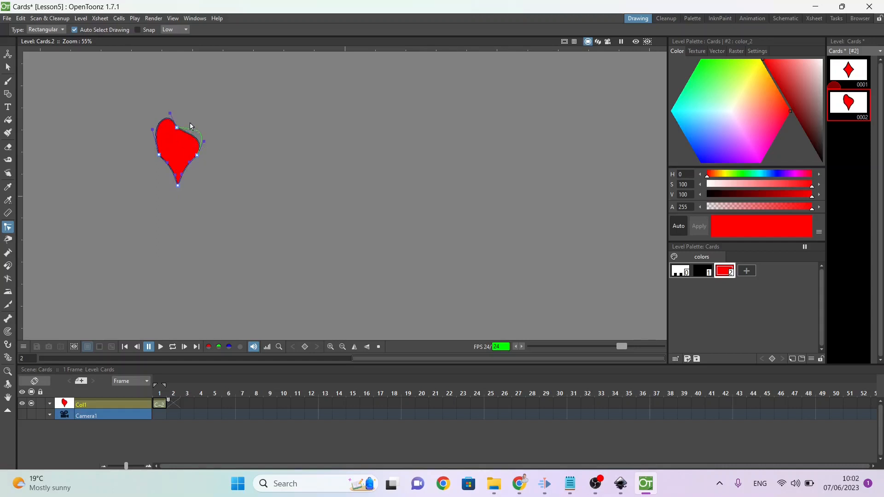
left_click_drag(189, 106, 187, 115)
left_click_drag(207, 150, 206, 131)
left_click_drag(152, 129, 152, 141)
left_click_drag(169, 166, 166, 167)
mouse_move(176, 127)
left_mouse_down()
mouse_move(178, 143)
mouse_move(186, 125)
left_mouse_up()
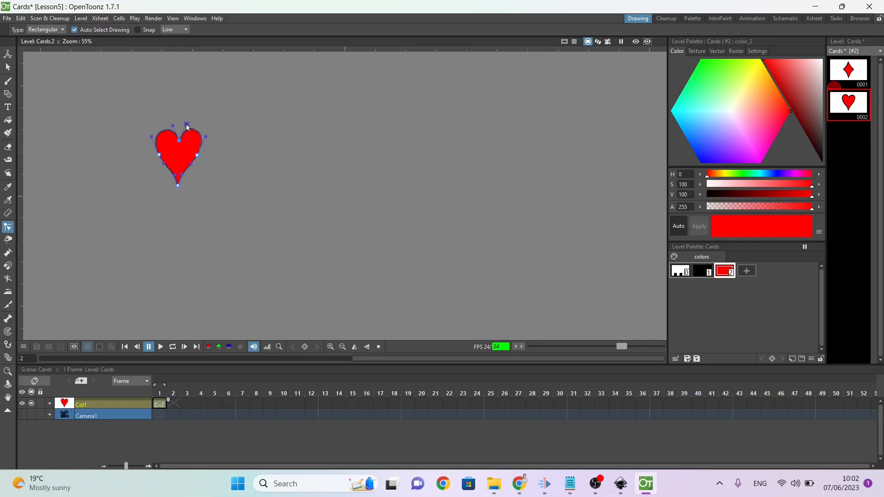
Step: Show drawing 0001 as a fixed onion skin and move the heart slightly up over the diamond
left_click(834, 73)
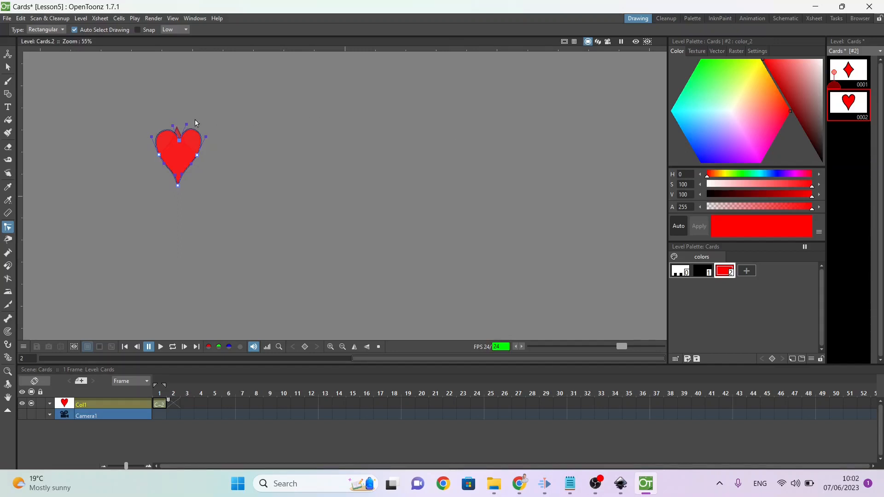
left_click(8, 67)
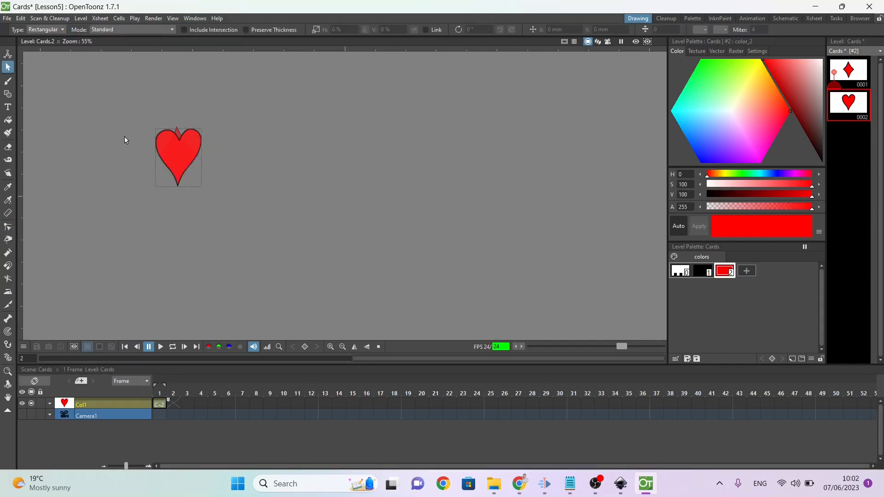
left_click(181, 142)
mouse_move(180, 136)
left_mouse_down()
mouse_move(288, 156)
mouse_move(167, 134)
mouse_move(178, 126)
left_mouse_up()
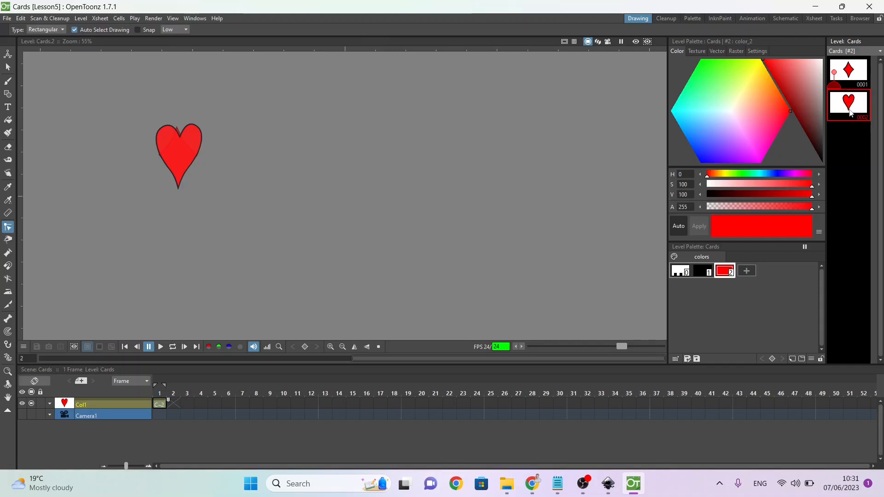
Step: Duplicate drawing 0002 and add control points along the lower edges of the heart in drawing 0003
key("d")
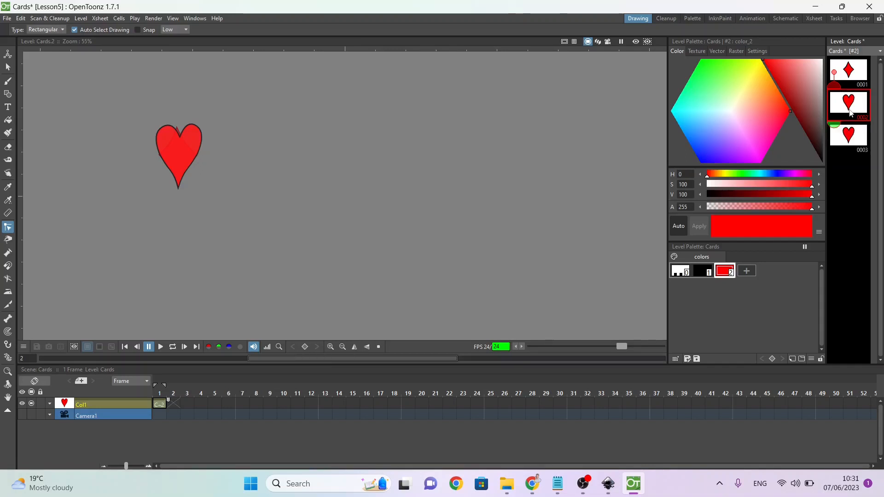
left_click(847, 137)
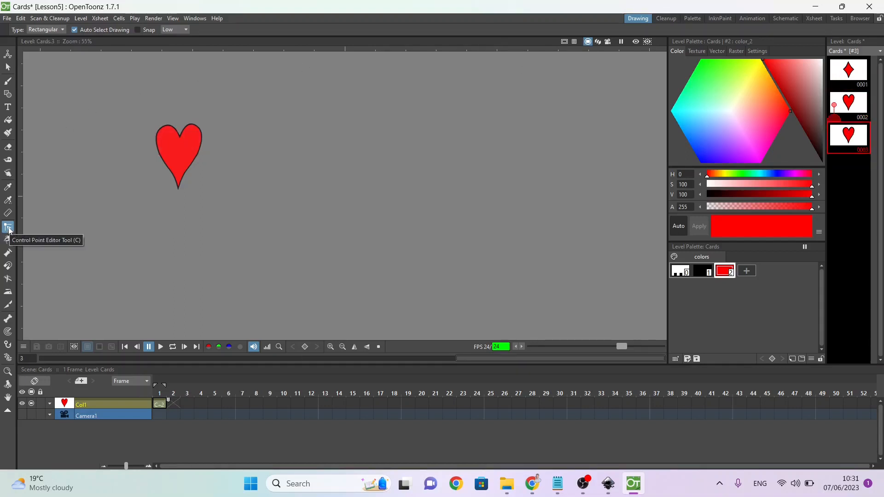
left_click(159, 148)
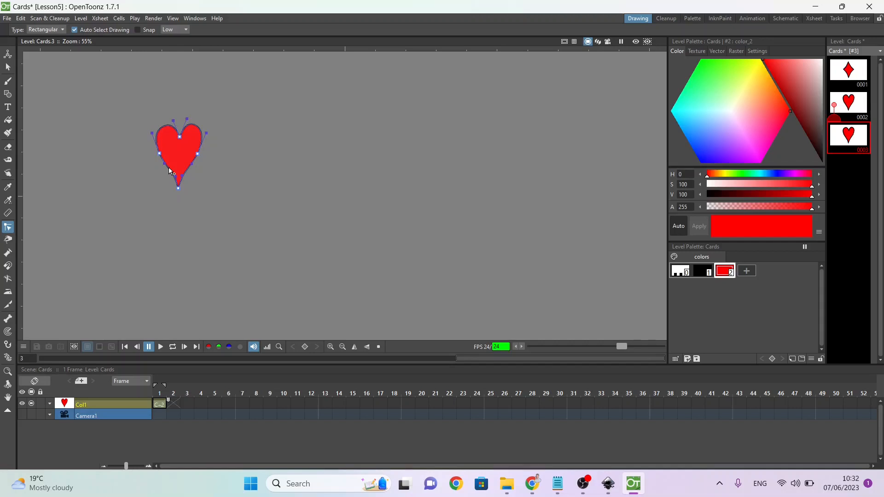
left_click(169, 168)
Step: Set the side and lower control points of drawing 0003's heart to linear
left_click_drag(148, 148, 210, 204)
right_click(199, 157)
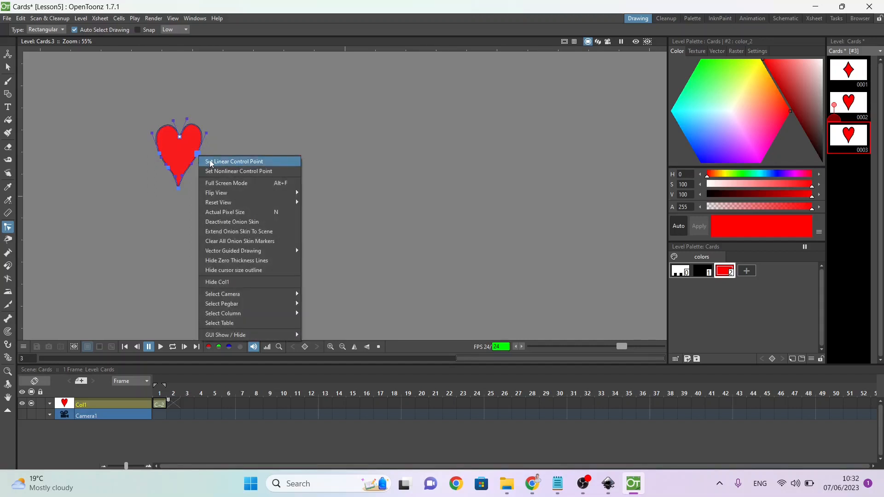
left_click(211, 164)
left_click(188, 200)
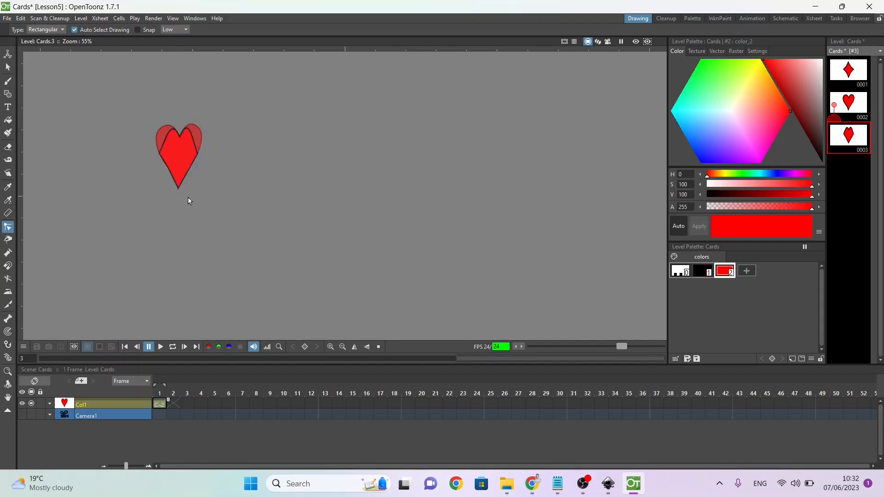
Step: Move the lower-edge control points of drawing 0003's shape down beside the bottom tip to form a narrow flat base
left_click(178, 189)
left_click_drag(168, 167, 166, 189)
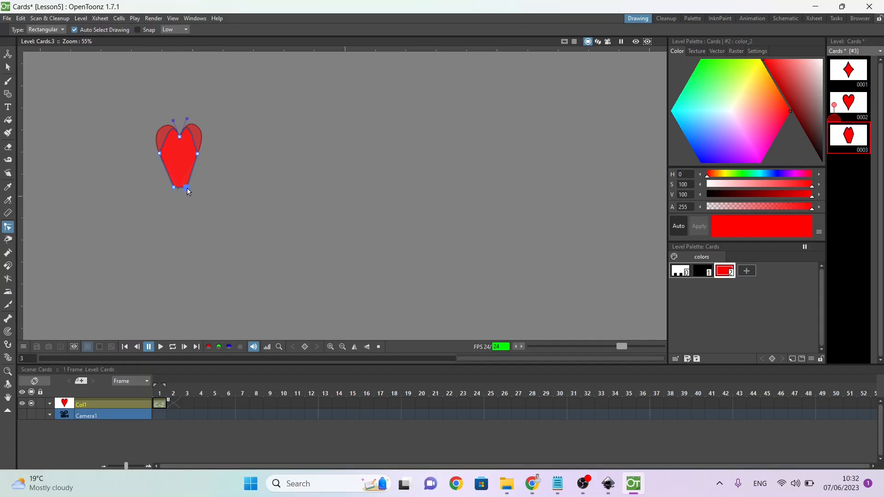
left_click(173, 187)
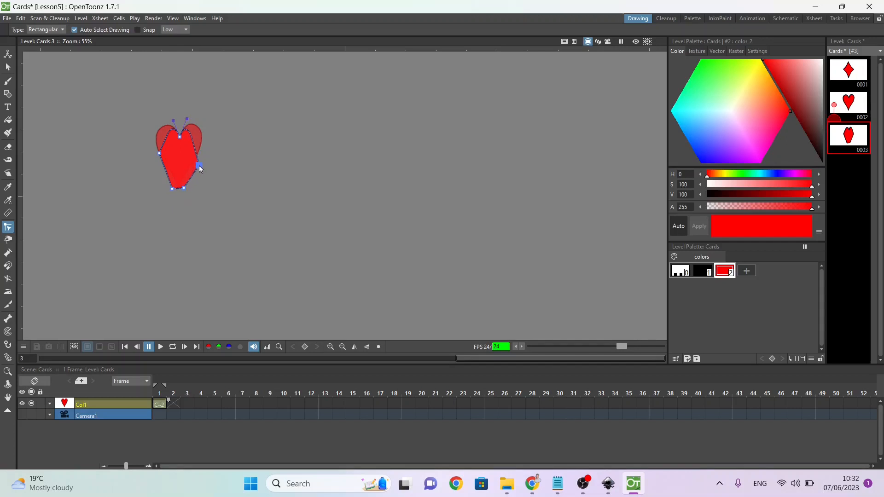
Step: Reshape drawing 0003 into a spade by narrowing the lower part into a stem, raising the top point and rounding the side lobes
left_click_drag(188, 171, 172, 175)
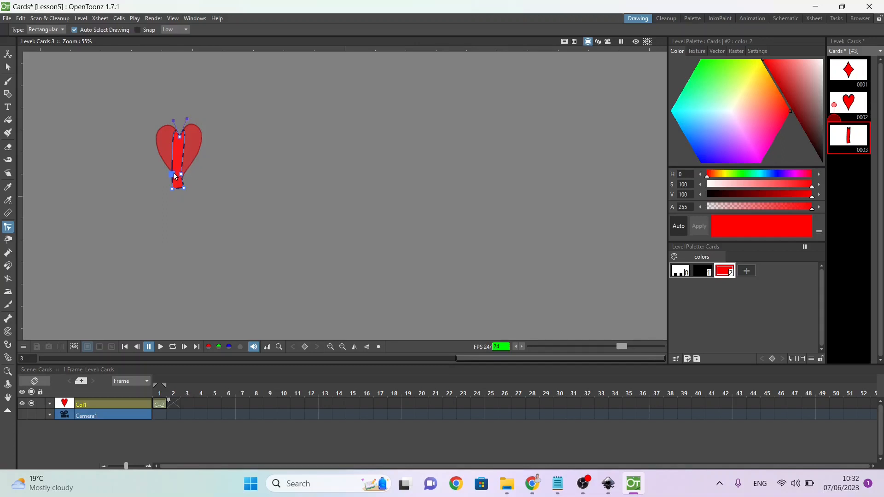
left_click_drag(173, 174, 173, 176)
left_click_drag(201, 152, 154, 162)
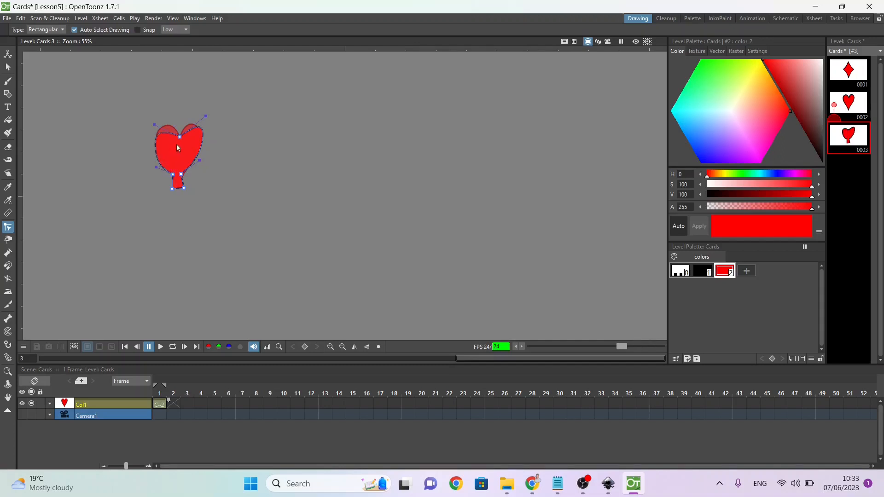
left_click_drag(178, 124, 180, 142)
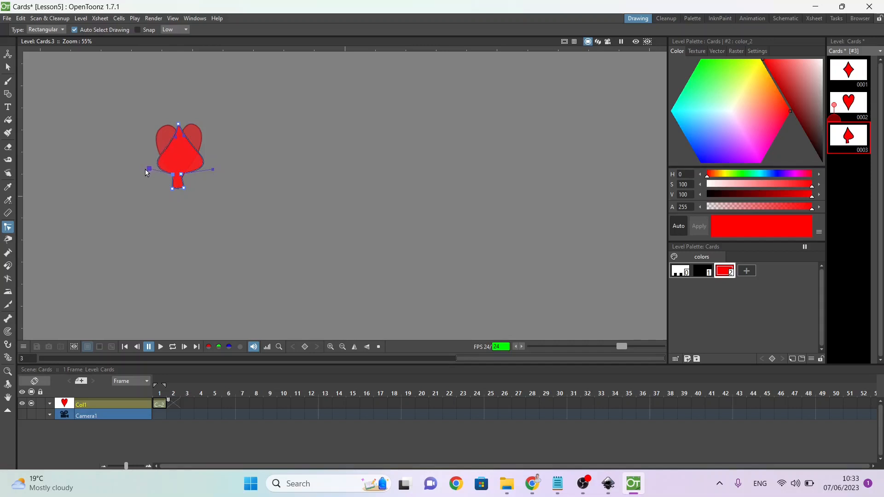
left_click_drag(143, 168, 141, 163)
left_click(195, 162)
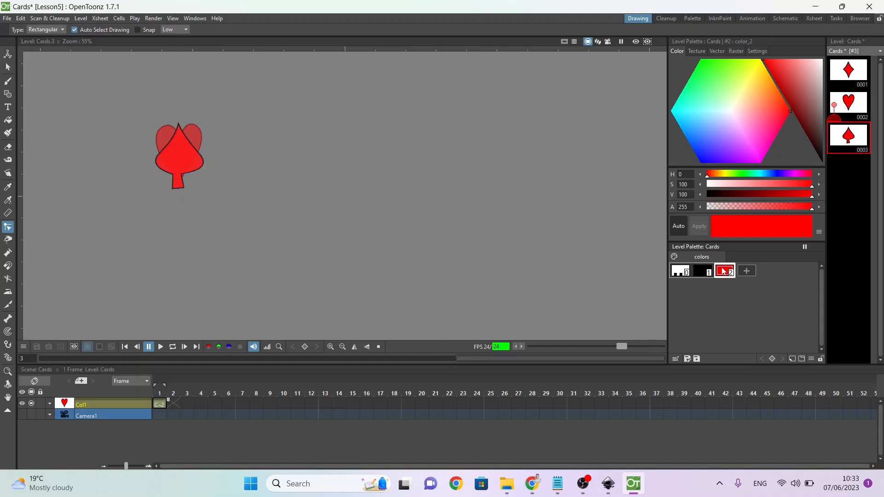
Step: Duplicate drawing 0003 and add control points on both upper edges of the spade in drawing 0004
left_click(853, 137)
key("d")
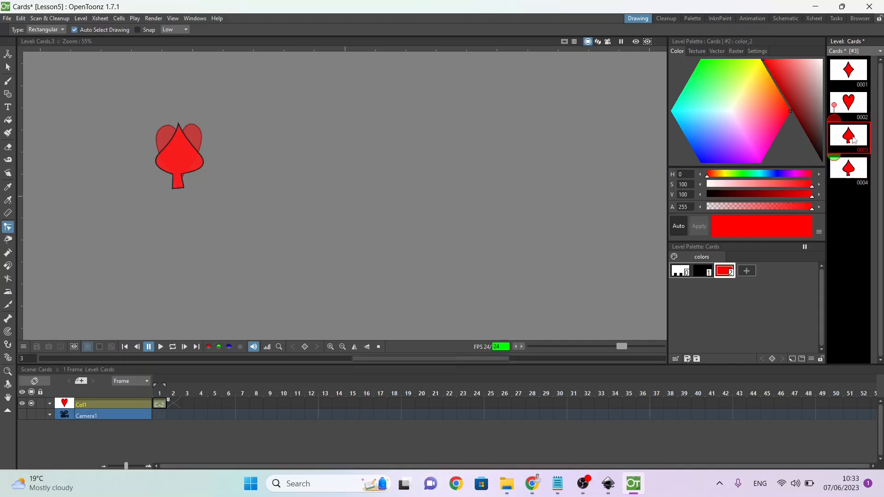
left_click(854, 172)
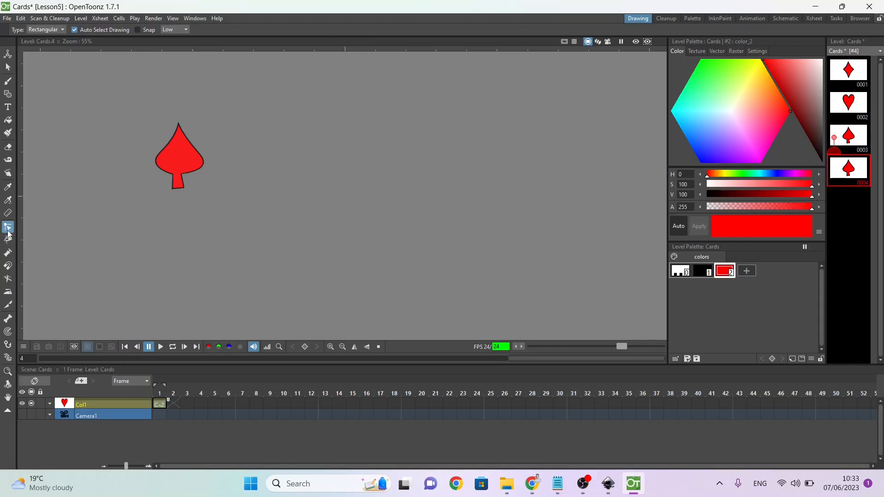
left_click(169, 142)
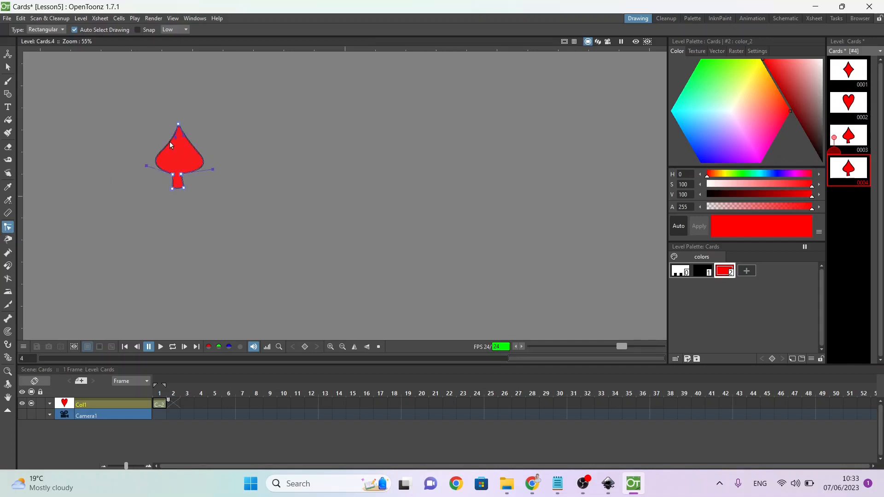
left_click_drag(170, 148, 170, 146)
left_click(63, 130)
left_click(167, 146)
left_click(193, 146, "ctrl")
Step: Pull out the curve handles around the top of drawing 0004's shape to turn the pointed tip into a rounded lobe
left_click_drag(197, 123, 204, 132)
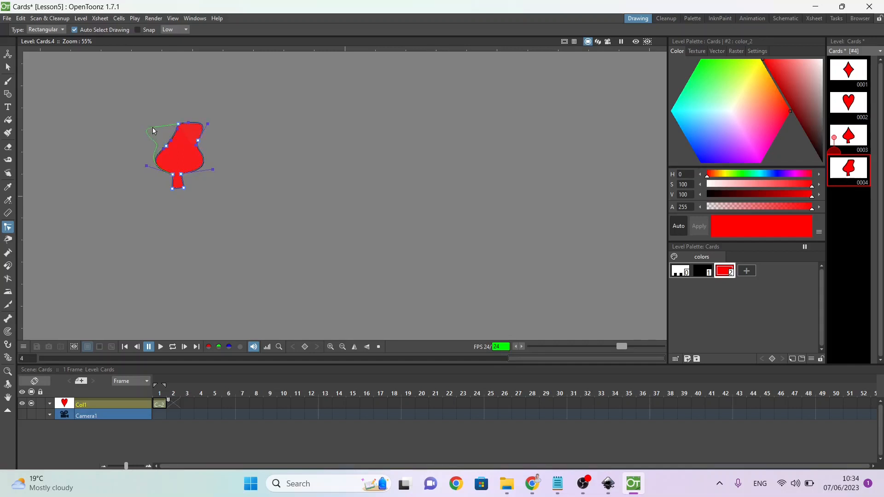
left_click_drag(153, 131, 161, 123)
left_click(160, 139)
mouse_move(160, 138)
left_mouse_down()
mouse_move(168, 150)
mouse_move(157, 154)
mouse_move(154, 140)
mouse_move(161, 155)
left_mouse_up()
Step: Set the two upper-edge control points of drawing 0004's shape to linear
right_click(166, 148)
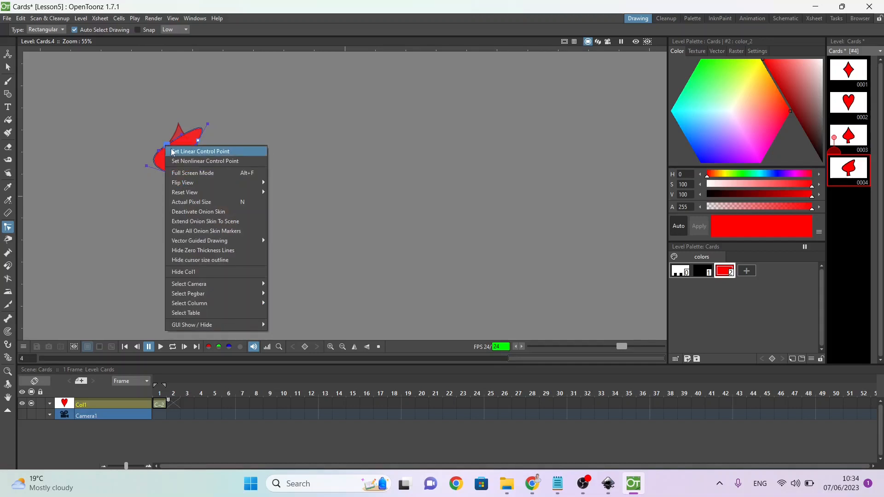
left_click(174, 151)
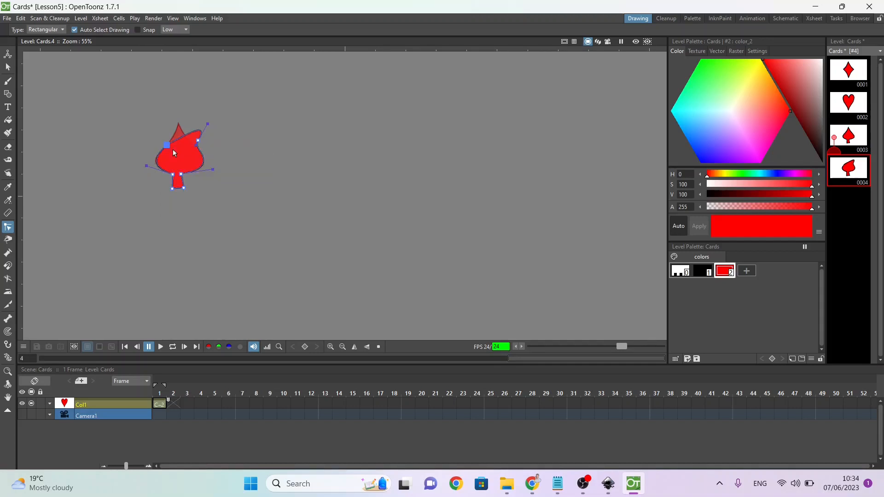
right_click(201, 141)
left_click(208, 145)
Step: Shape drawing 0004 into a club by pinching the upper points inward and widening the top and side lobes, and save the work
left_click_drag(179, 142, 133, 142)
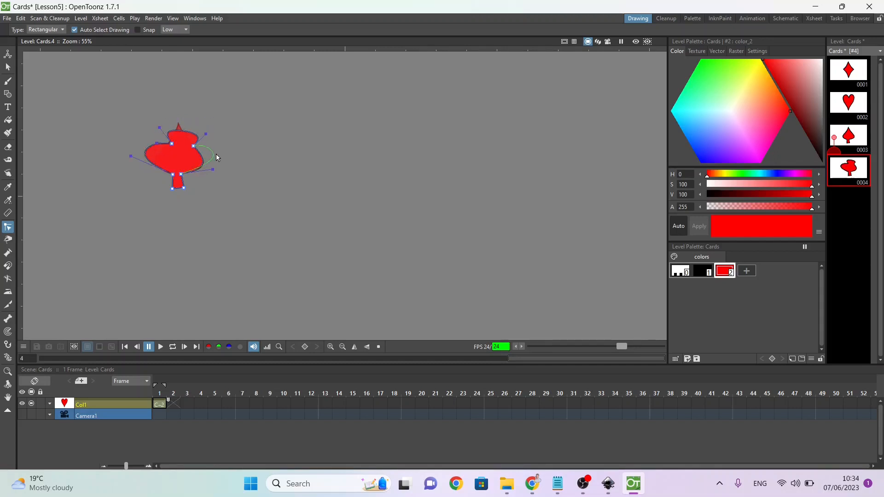
left_click_drag(216, 154, 186, 143)
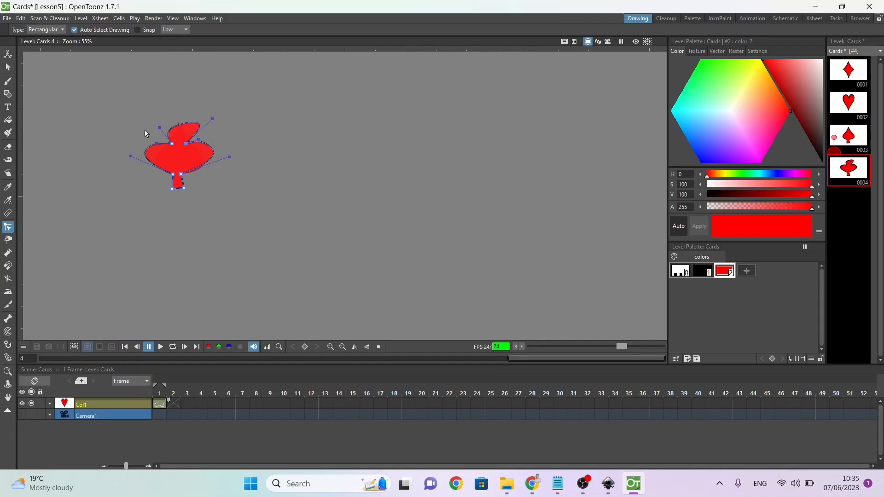
left_click_drag(151, 125, 150, 127)
left_click_drag(149, 179, 149, 175)
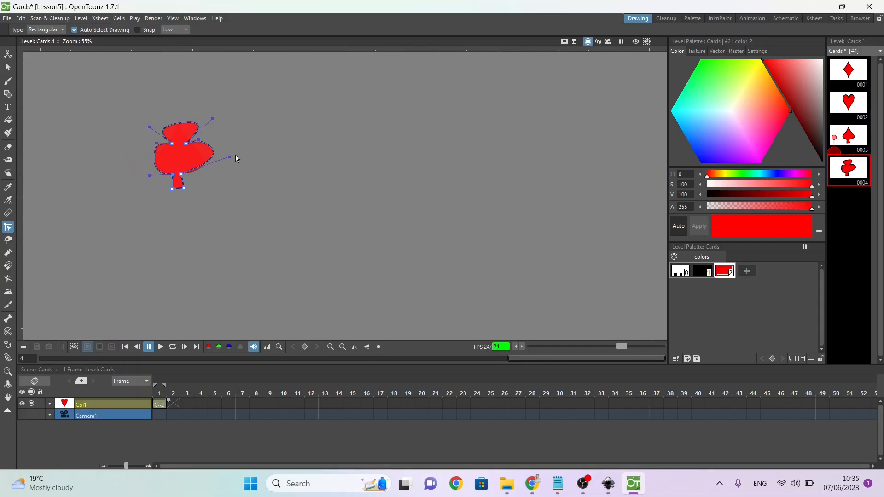
left_click_drag(229, 158, 216, 173)
left_click_drag(157, 143, 208, 148)
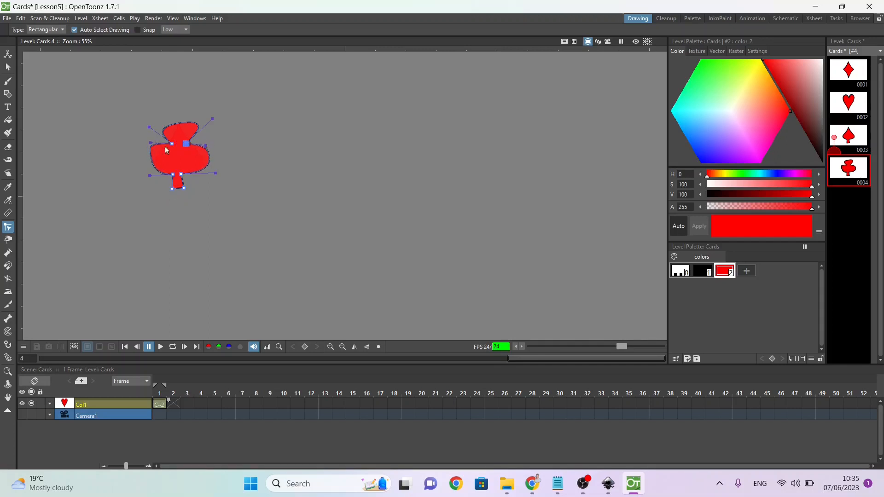
left_click_drag(151, 144, 152, 147)
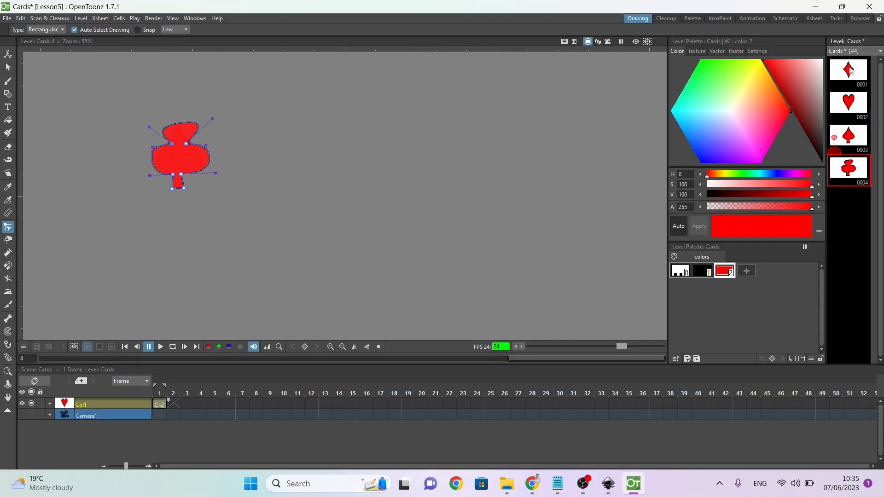
left_click(844, 174)
key("ctrl+s")
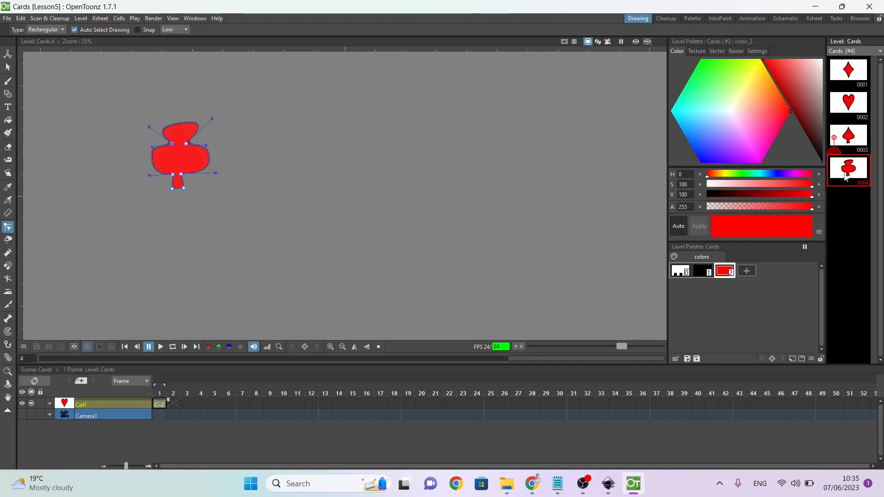
Step: Insert five blank drawings between the diamond and the heart in the Cards level
left_click(847, 107)
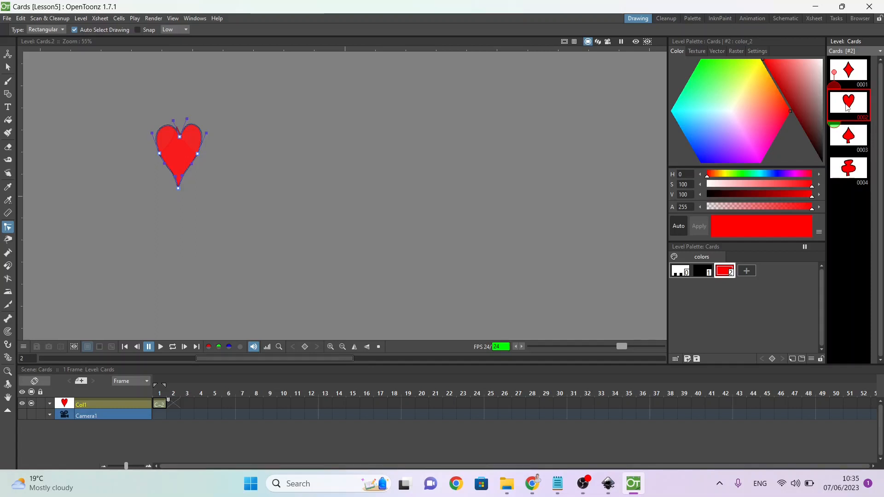
key("Insert")
key("Insert")
key("Insert")
key("Insert")
key("Insert")
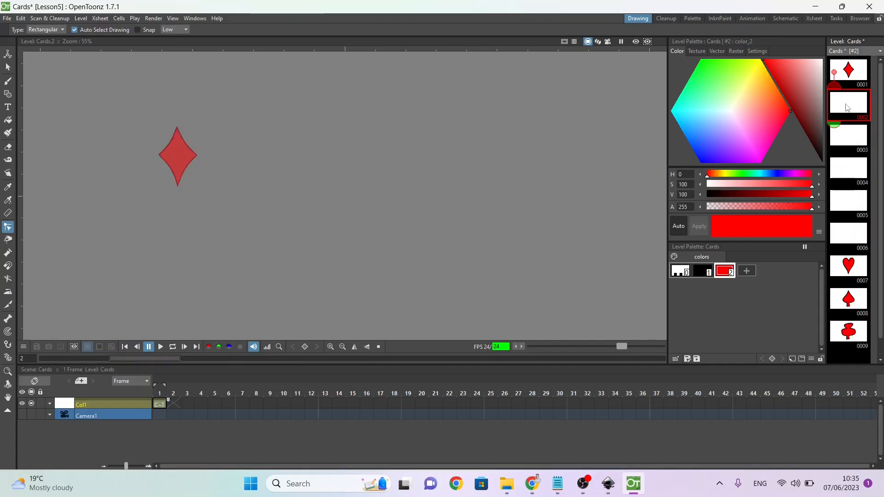
Step: Insert five blank drawings before the spade and more blank drawings before the club
left_click(862, 296)
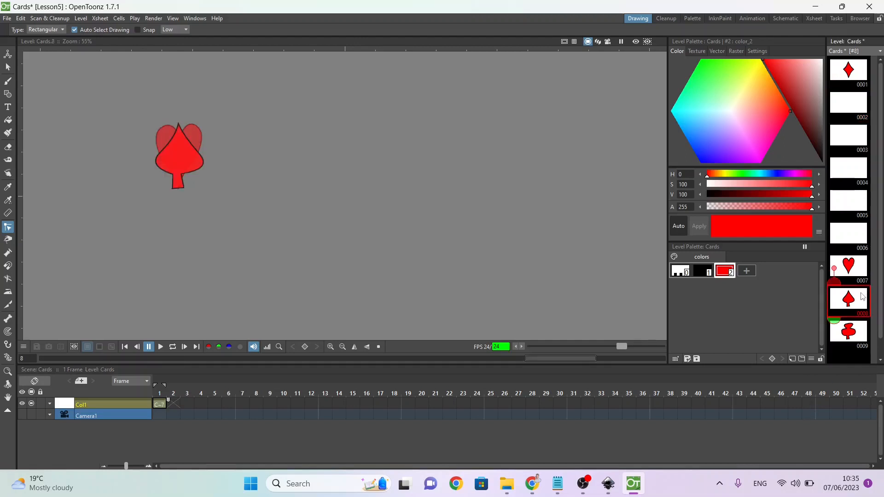
key("Insert")
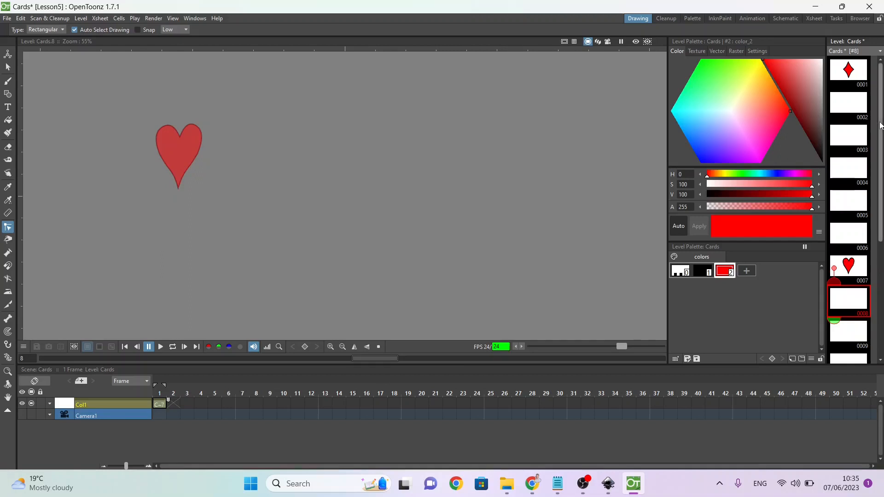
scroll(848, 207, "down", 5)
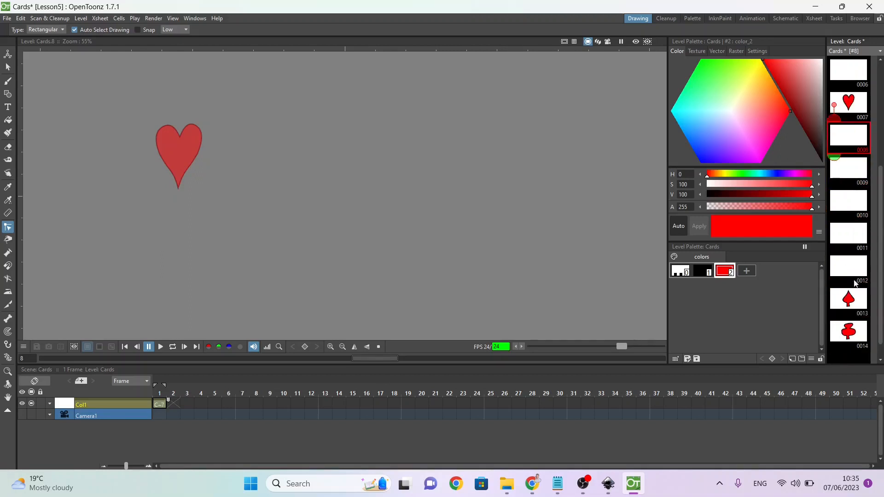
left_click(854, 340)
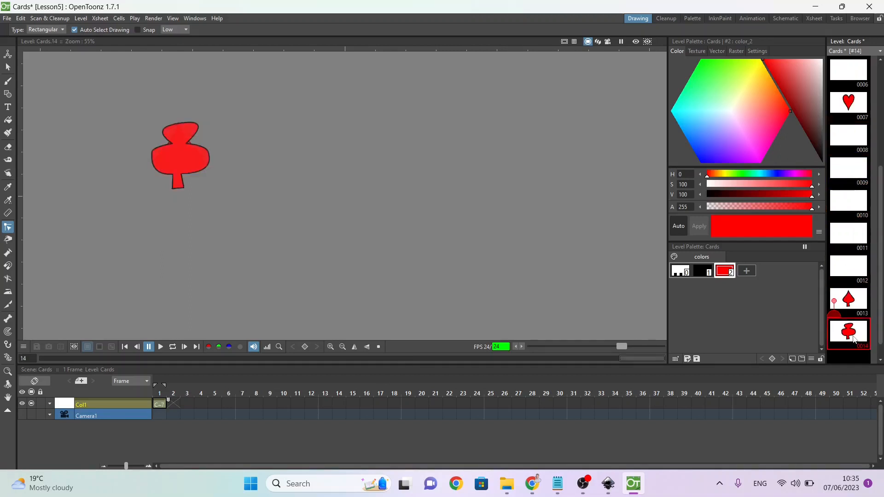
key("Insert")
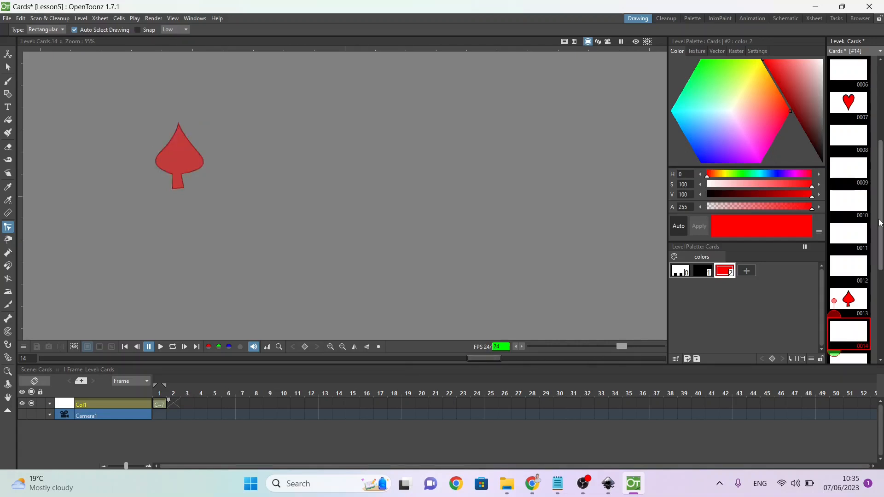
Step: Generate the inbetween drawings from the diamond in drawing 0001 to the heart in drawing 0007
left_click_drag(880, 223, 829, 82)
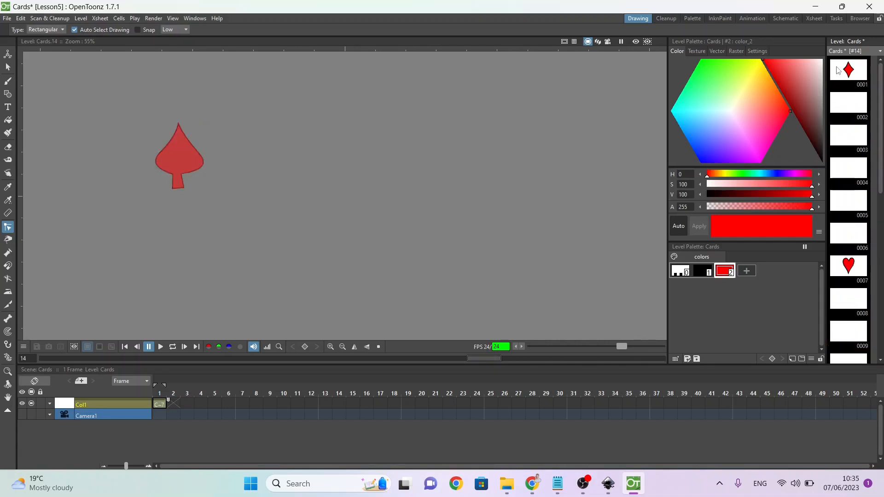
left_click(835, 70)
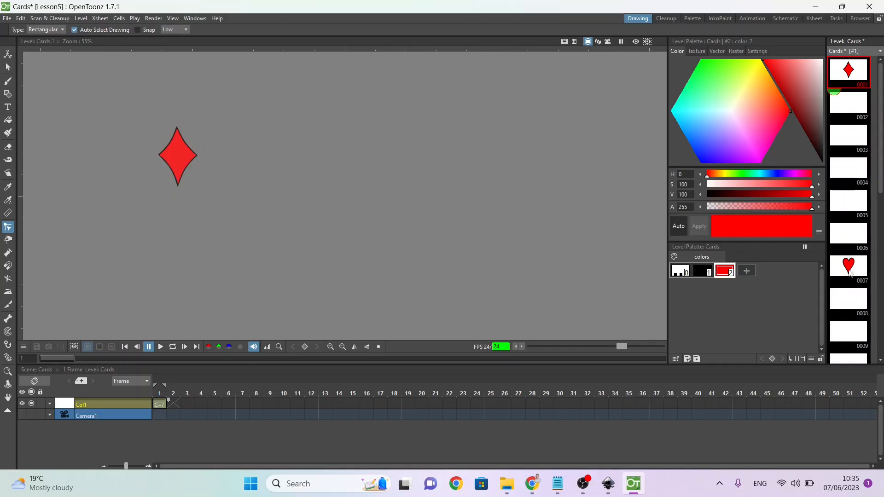
left_click(850, 271, "shift")
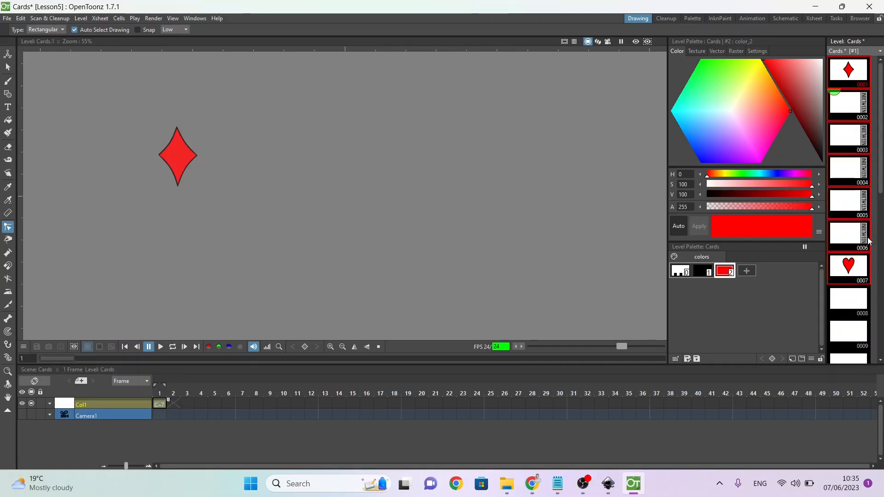
left_click(865, 240)
key("Return")
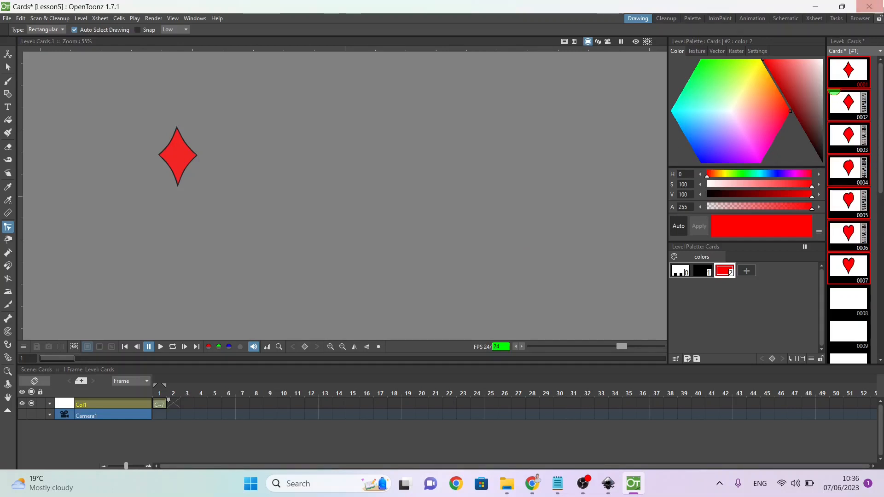
Step: Step back and forth through the drawings from 0001 onward to check the diamond-to-heart morph
left_click(850, 80)
key("Down")
key("Down")
key("Down")
key("Down")
key("Down")
key("Down")
key("Down")
key("Down")
key("Down")
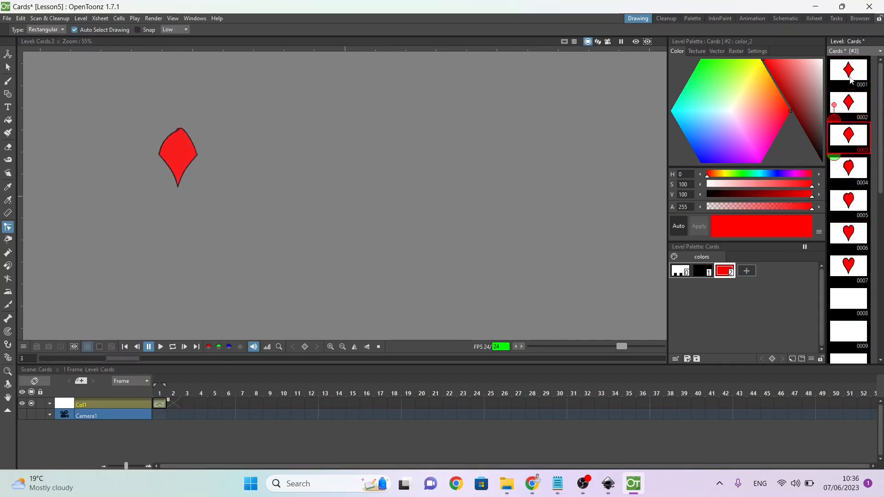
key("Up")
key("Up")
key("Up")
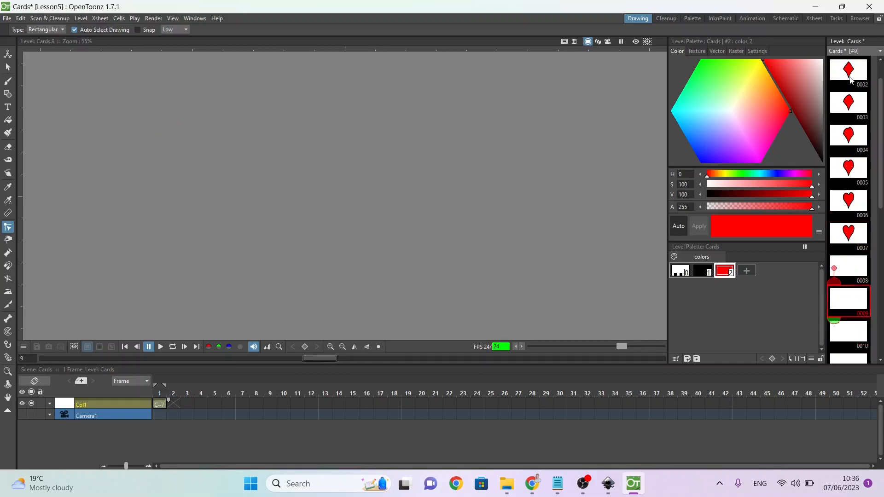
key("Down")
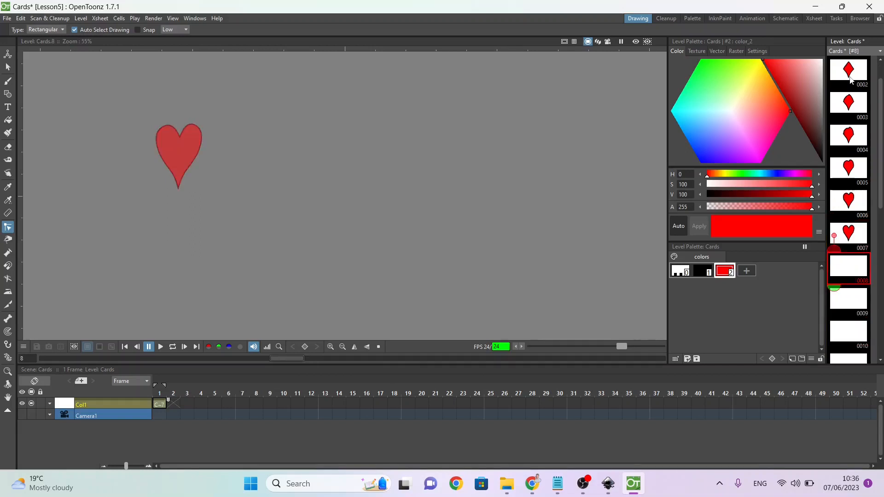
key("Up")
key("Down")
key("Down")
key("Down")
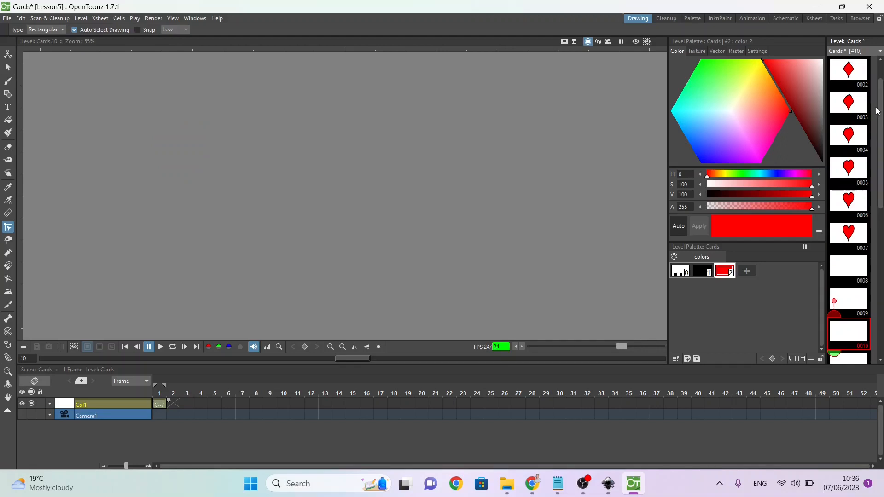
Step: Generate linear inbetween drawings from the heart in drawing 0007 to the spade in drawing 0013
scroll(877, 110, "down", 2)
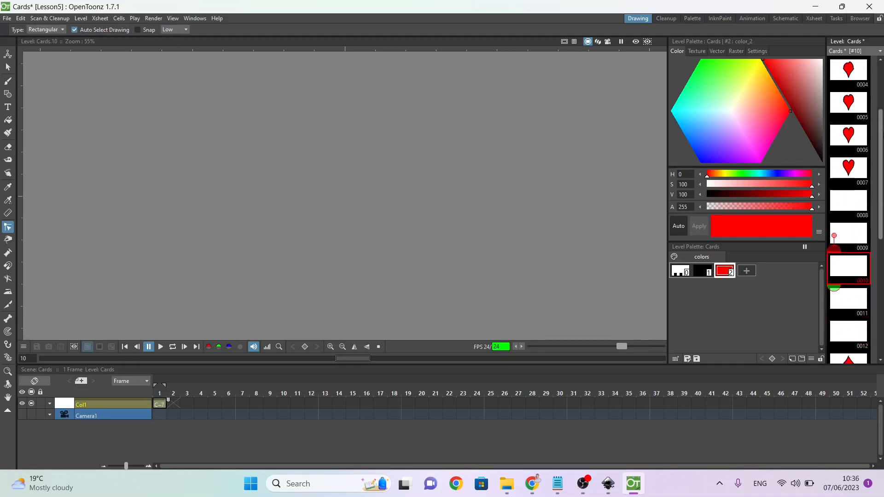
scroll(848, 184, "down", 1)
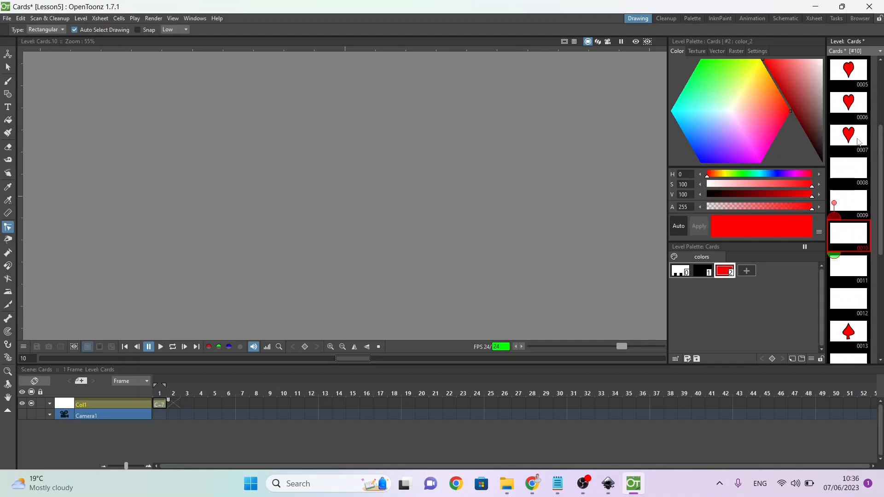
left_click(858, 143)
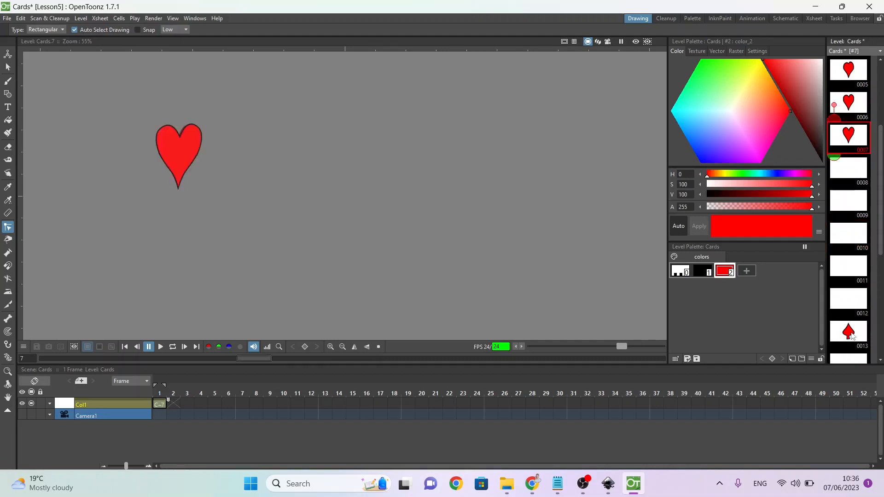
left_click(852, 335, "shift")
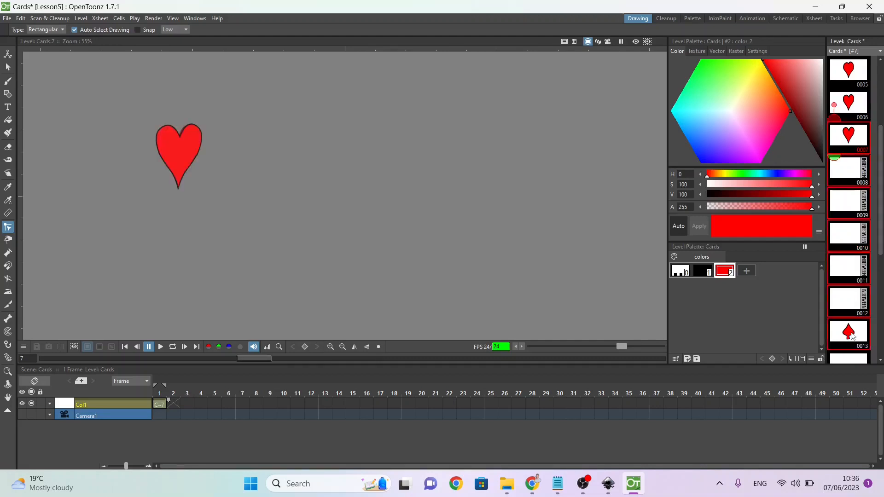
left_click(864, 264)
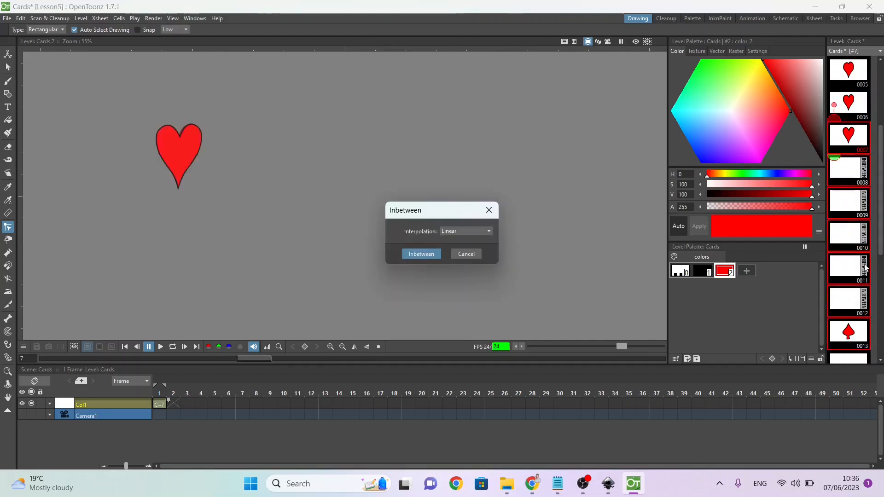
left_click(403, 253)
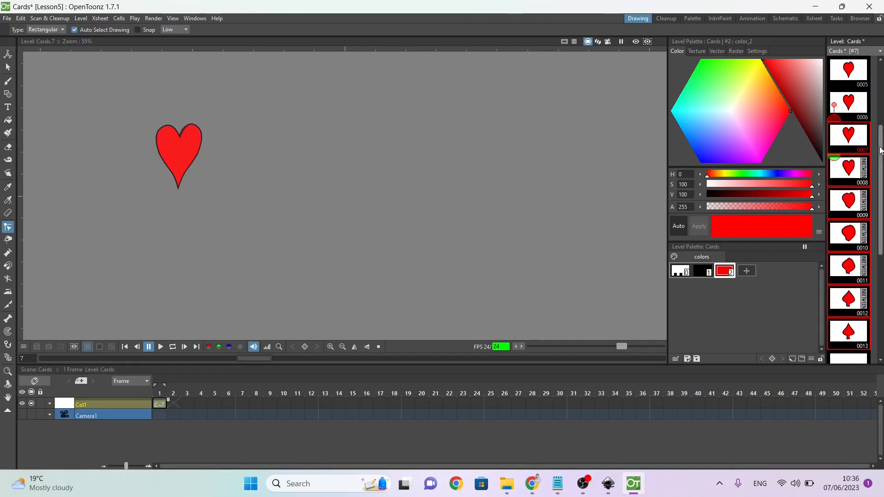
Step: Generate linear inbetween drawings from the spade in drawing 0013 to the club in drawing 0019
scroll(881, 150, "down", 5)
left_click(838, 114)
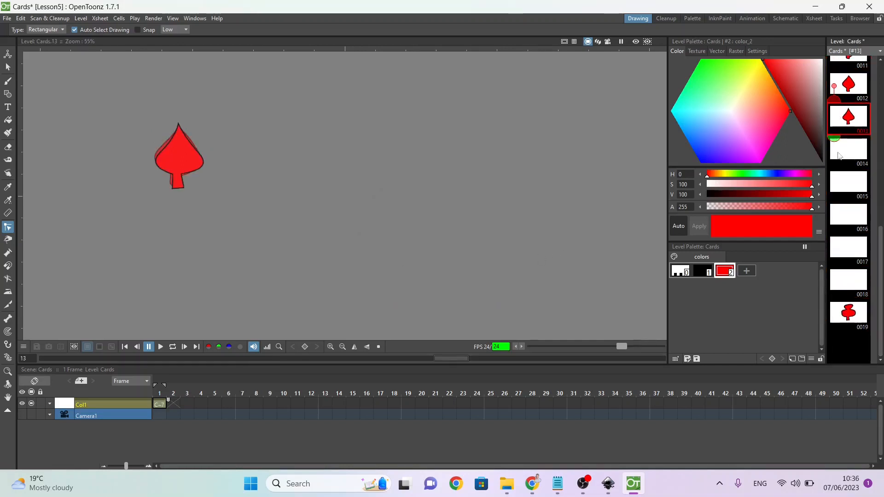
left_click(845, 318, "shift")
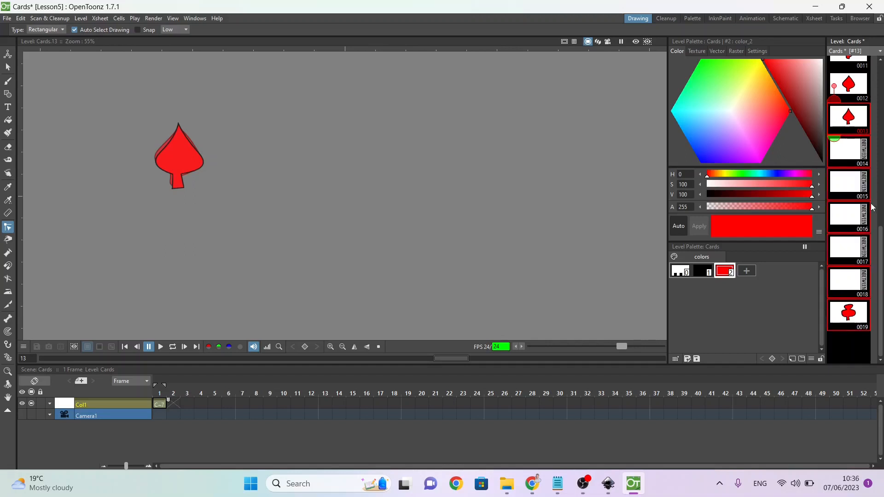
left_click(864, 215)
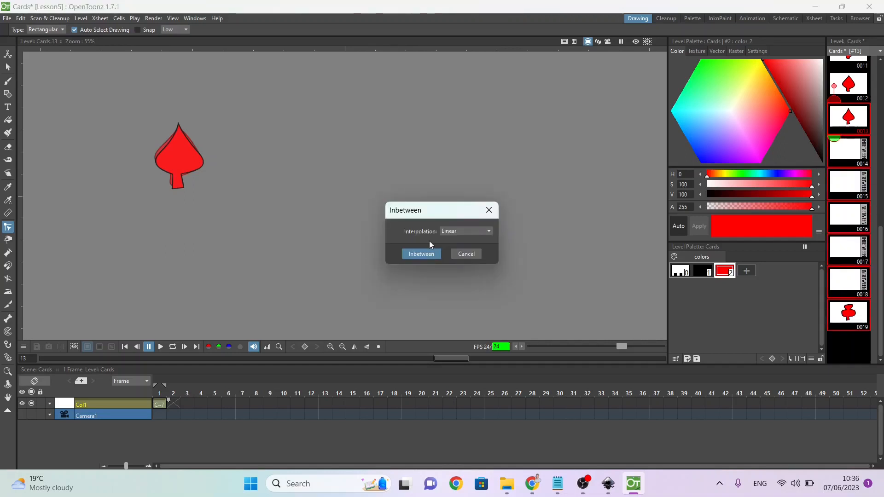
left_click(421, 254)
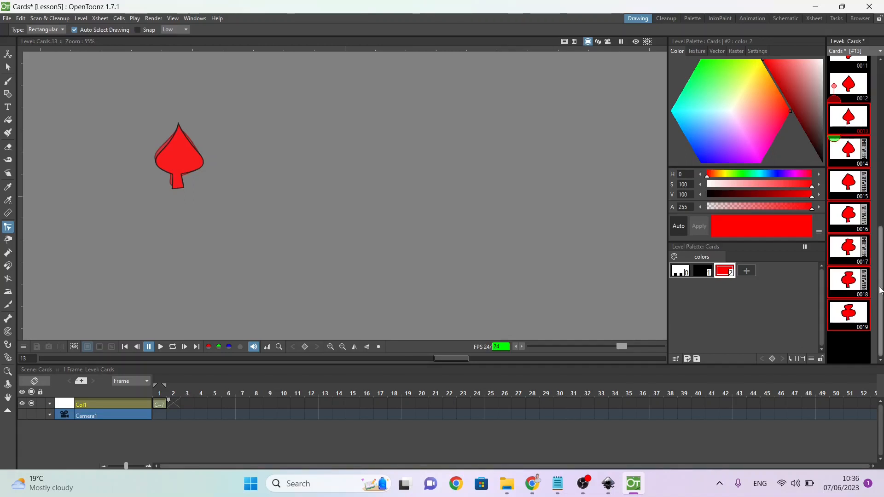
Step: Try to paste a copy of the diamond drawing 0001 at drawing 0019 in the Cards level
left_click(851, 311)
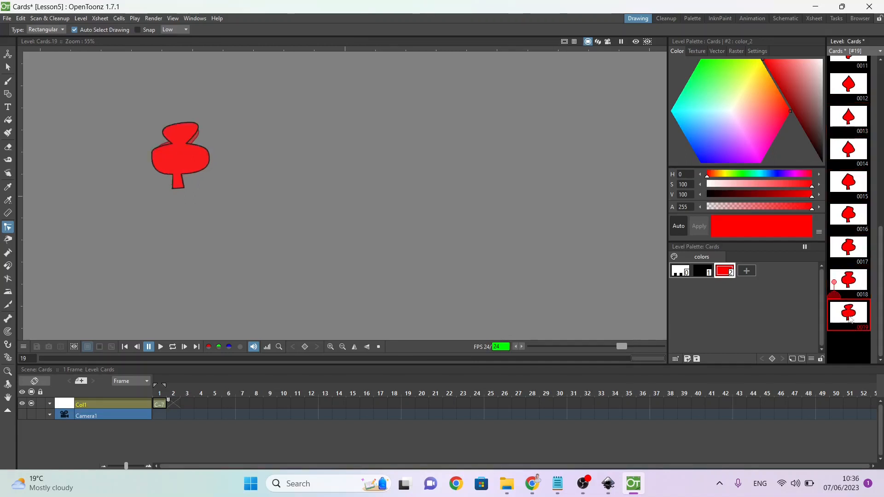
left_click_drag(879, 305, 881, 101)
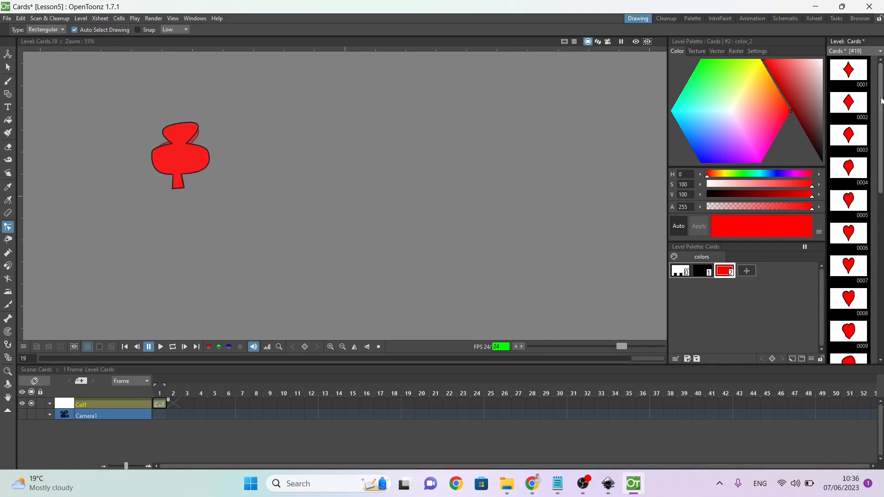
left_click(855, 74)
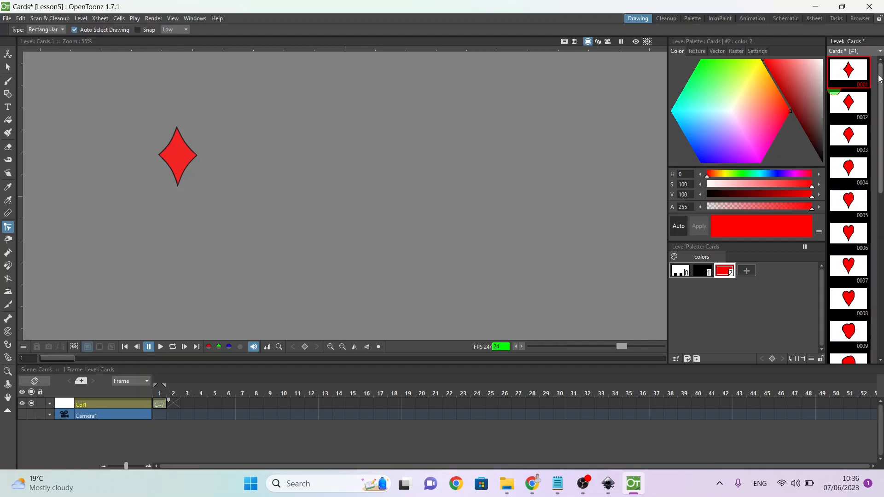
left_click_drag(882, 78, 874, 277)
left_click(850, 324)
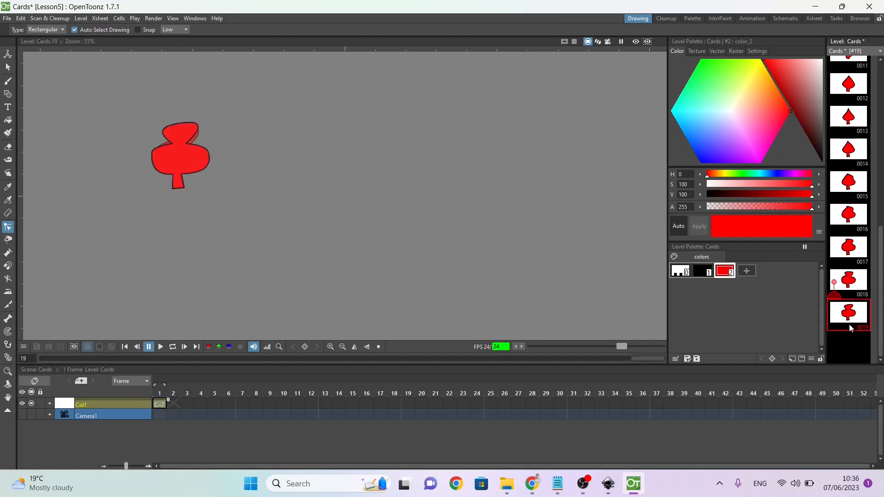
key("ctrl+v")
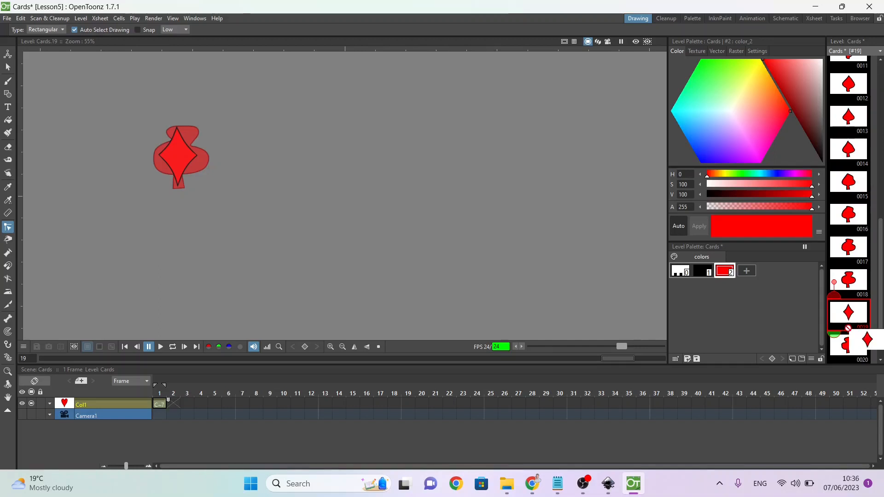
key("ctrl+z")
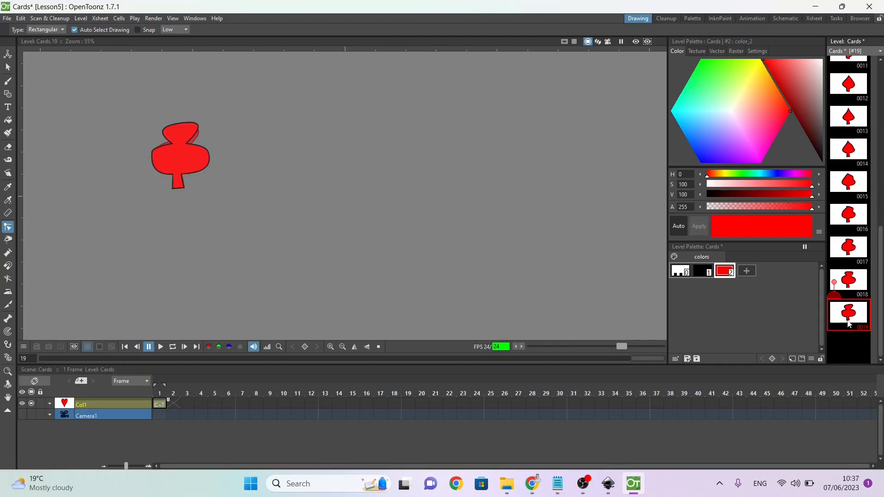
Step: Duplicate the club drawing 0019 as drawing 0020 and delete all of the copy's artwork to leave a blank drawing
key("d")
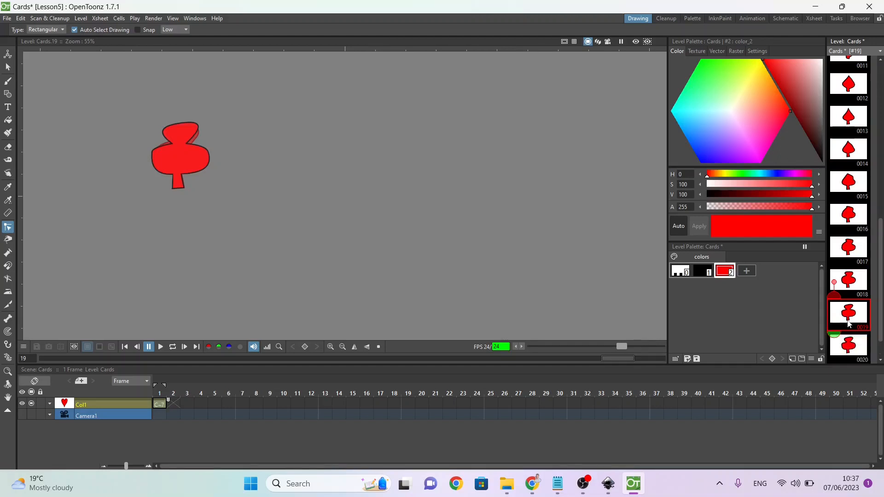
left_click(848, 351)
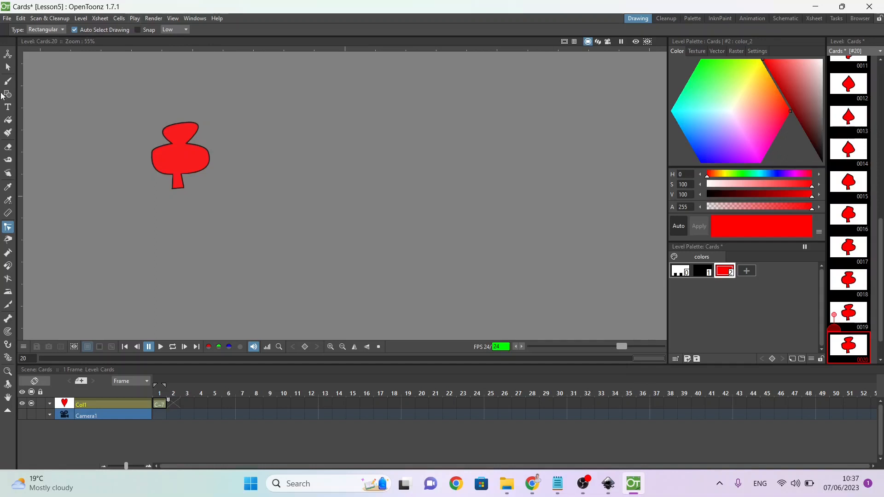
left_click(8, 67)
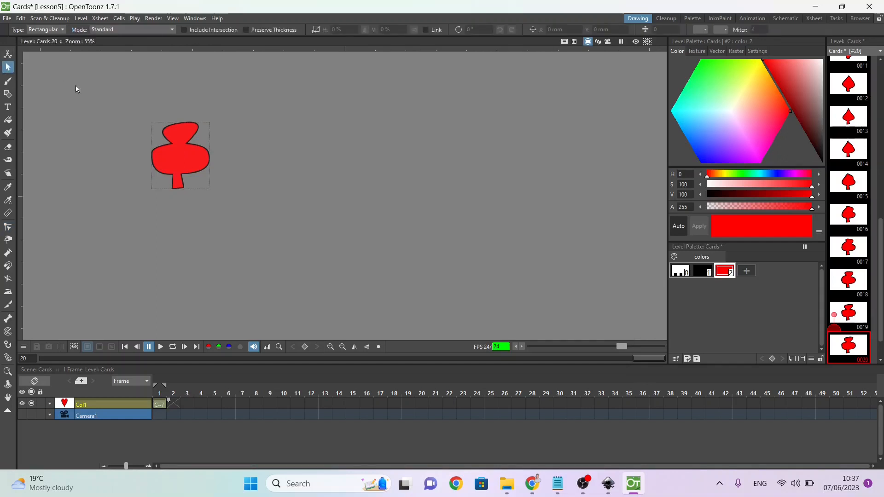
left_click_drag(225, 204, 250, 228)
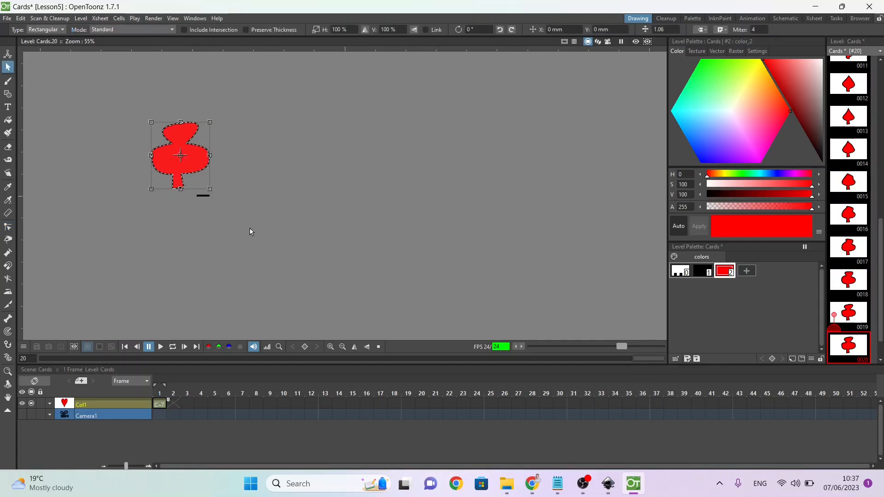
key("Delete")
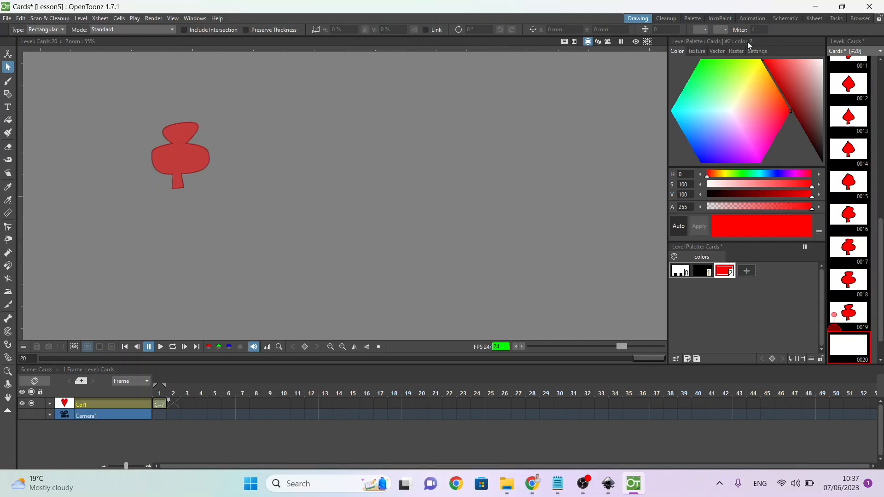
Step: Copy the diamond's strokes from drawing 0001 into the blank drawing 0020
left_click_drag(881, 266, 881, 113)
left_click(842, 72)
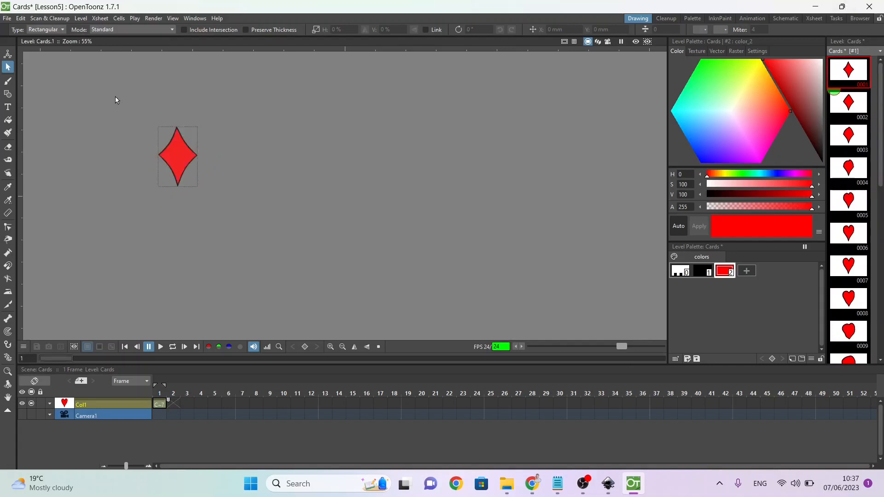
left_click_drag(115, 95, 221, 192)
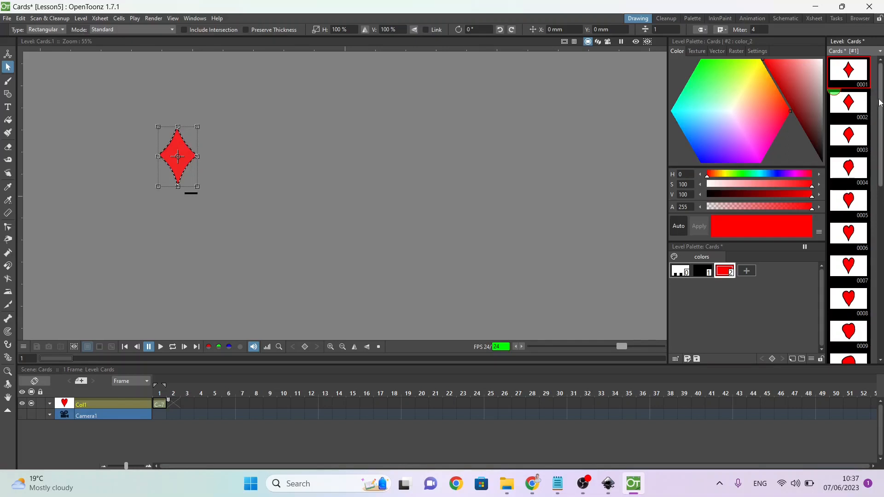
left_click_drag(880, 104, 877, 373)
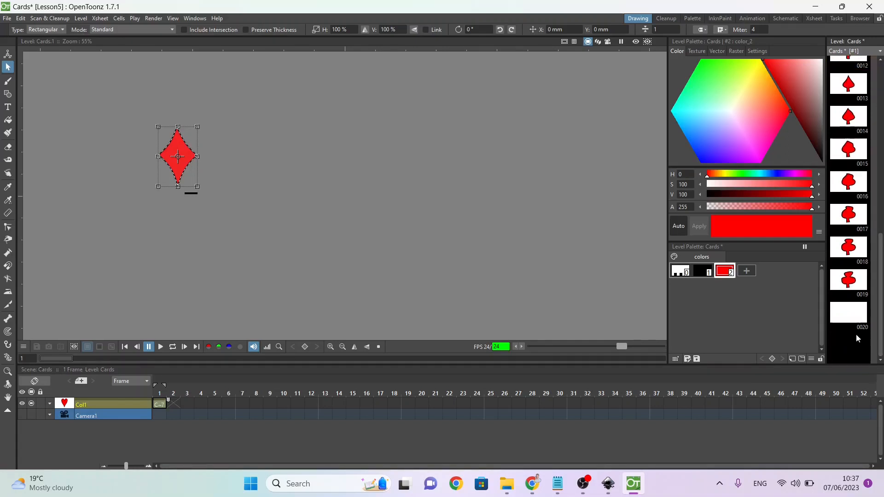
left_click(840, 315)
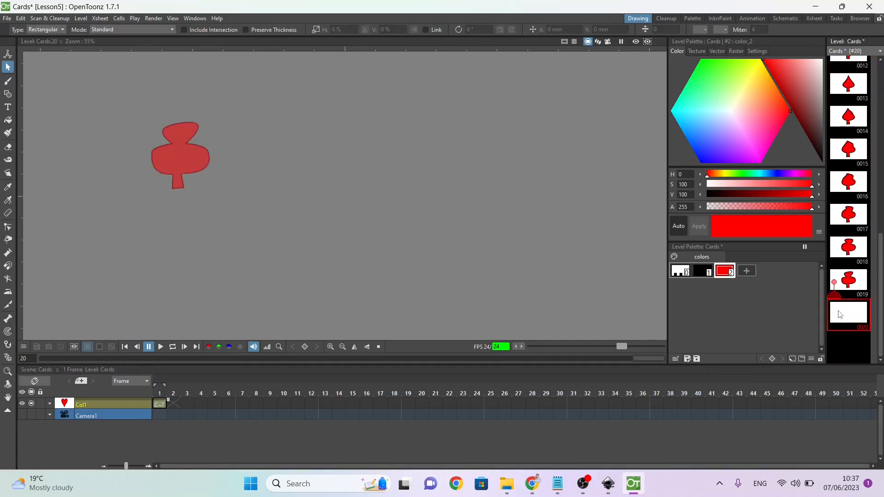
Step: Insert five blank drawings between the club in drawing 0019 and the final diamond
left_click(849, 281)
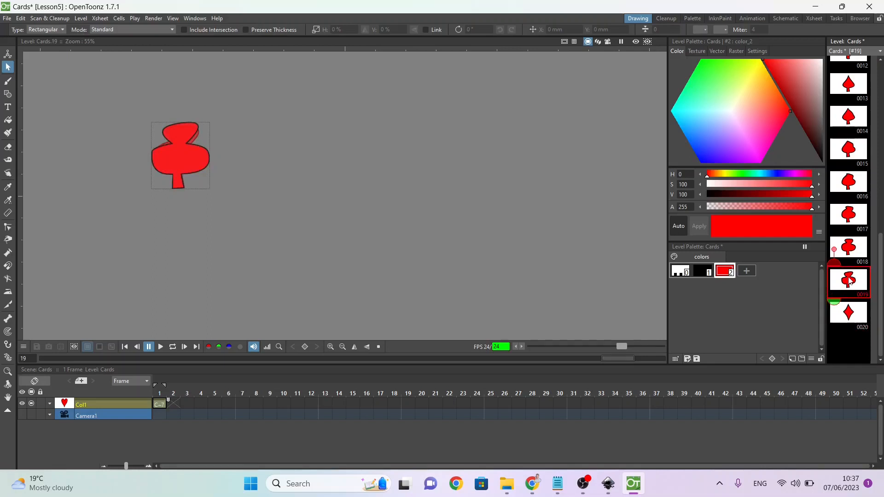
left_click(847, 320)
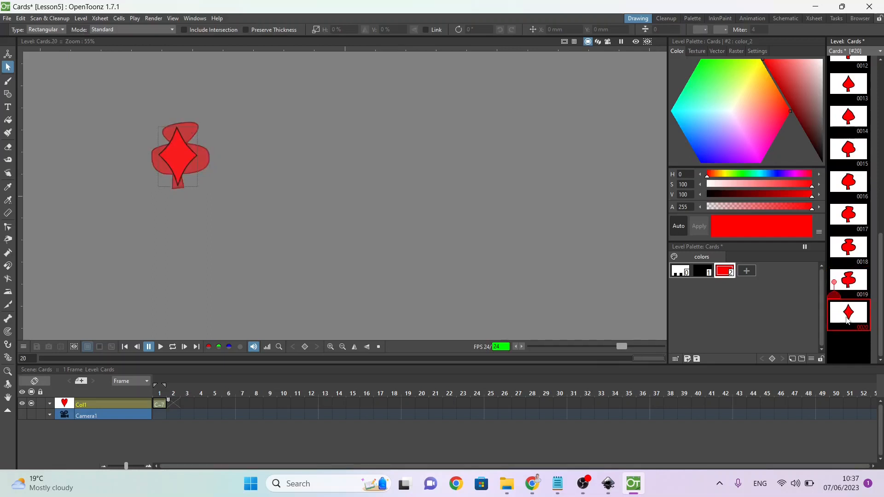
key("Delete")
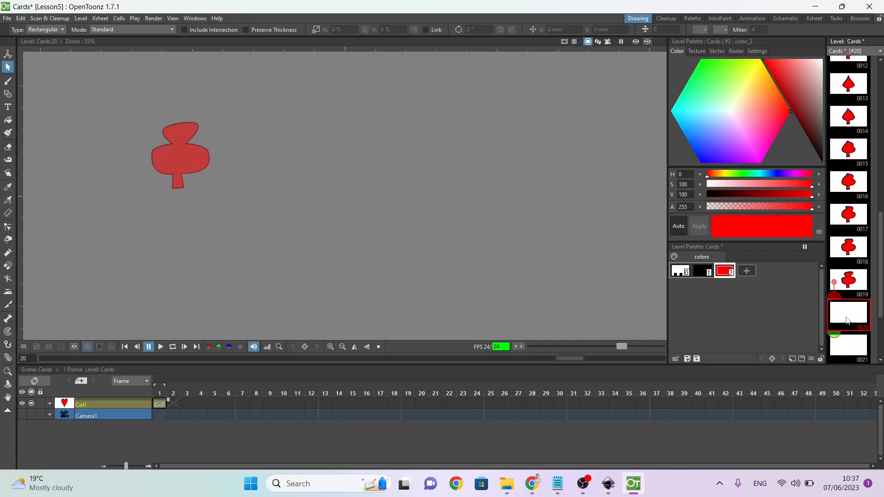
Step: Generate linear inbetween drawings from the club in drawing 0019 to the diamond in drawing 0025
left_click(852, 288)
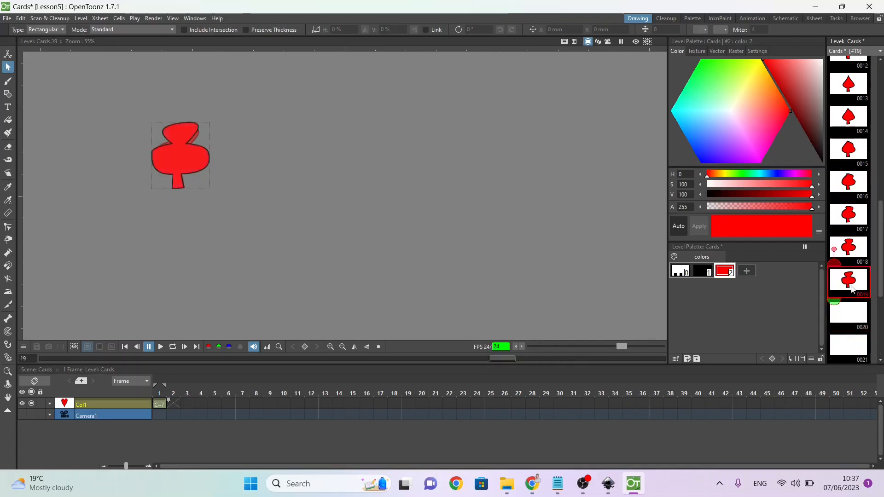
left_click_drag(879, 261, 879, 313)
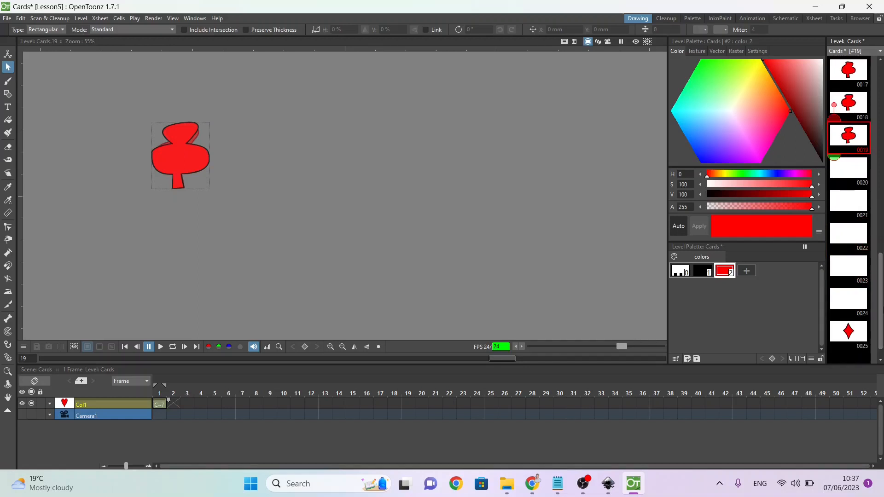
left_click(842, 339, "shift")
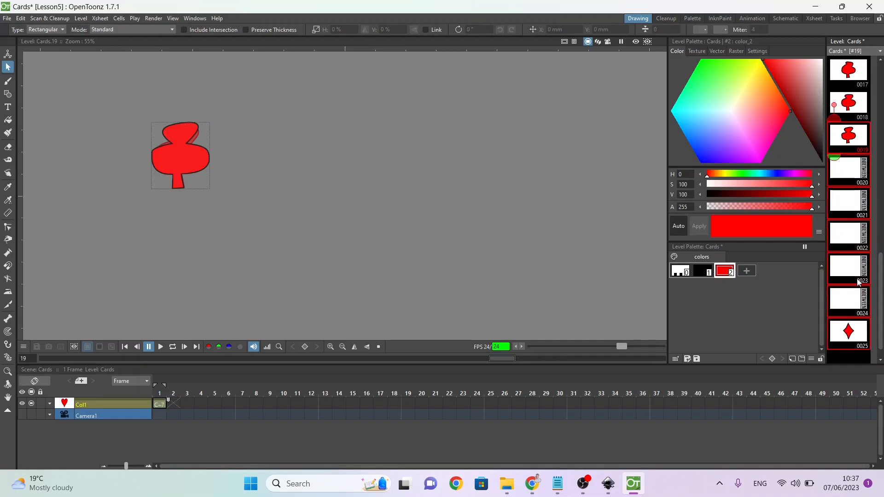
left_click(865, 238)
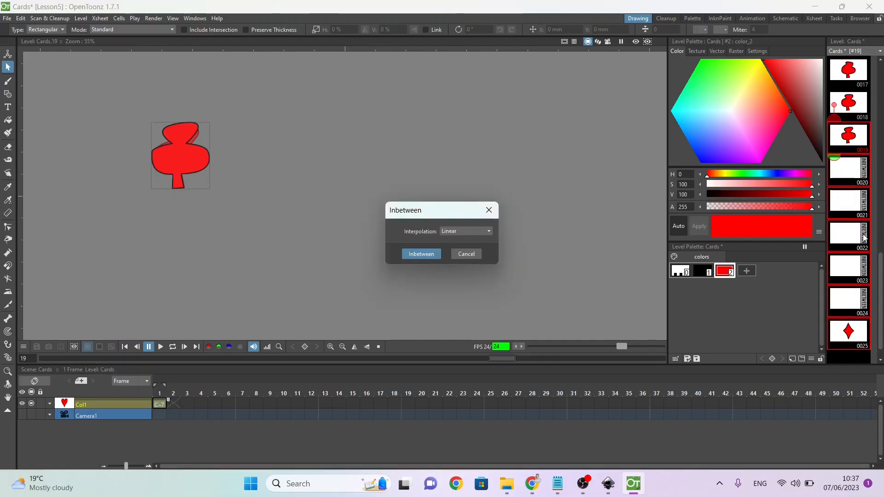
key("Return")
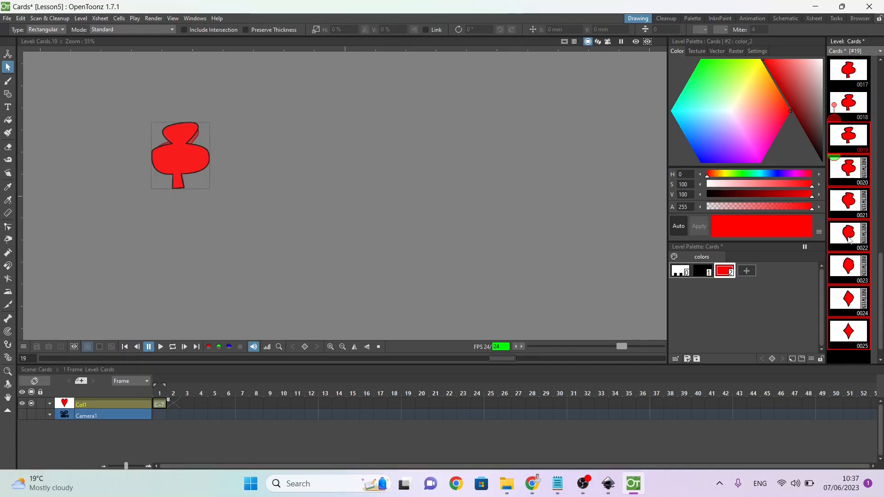
Step: Expose all drawings of the Cards level in the Xsheet and delete the old column holding only the heart
left_click(847, 139)
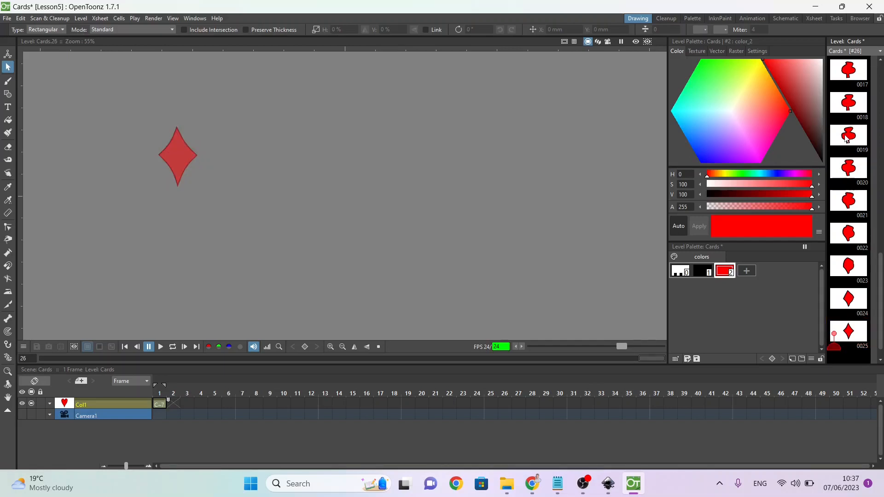
key("ctrl+a")
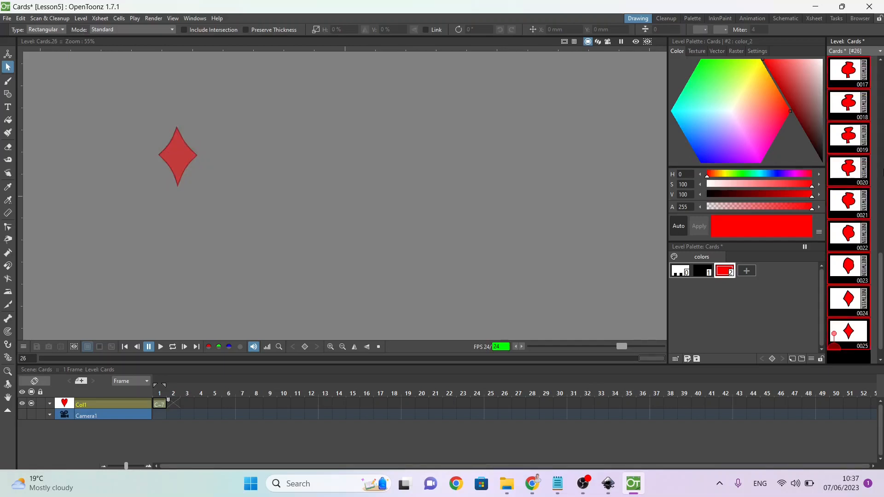
right_click(853, 104)
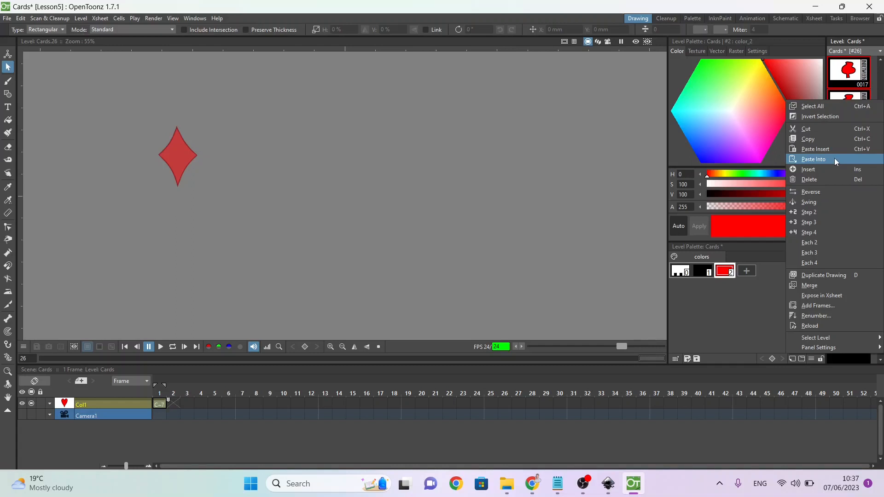
left_click(816, 294)
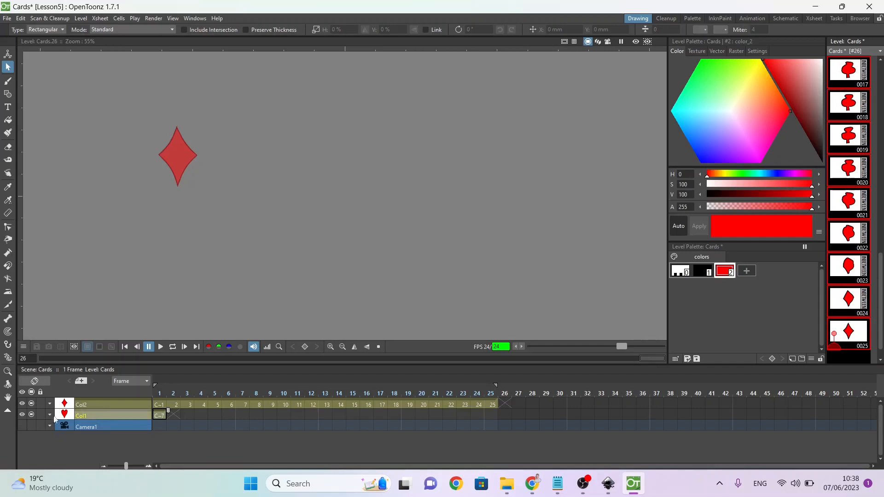
right_click(86, 415)
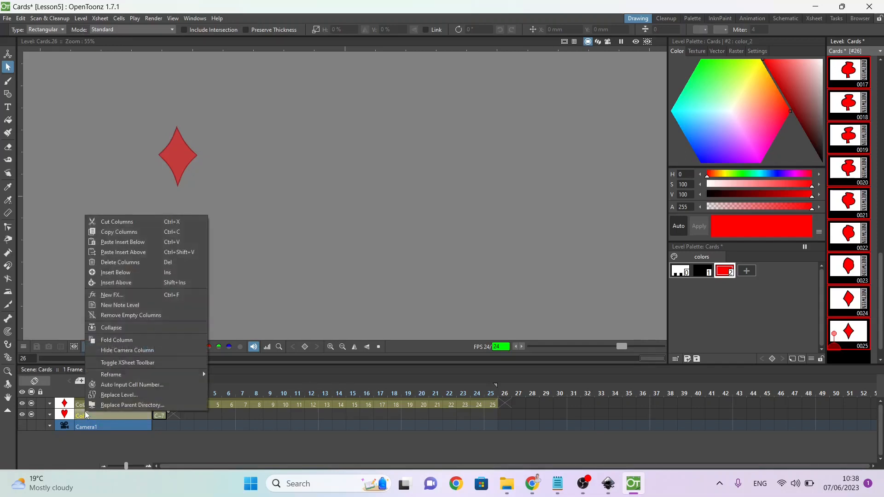
left_click(137, 264)
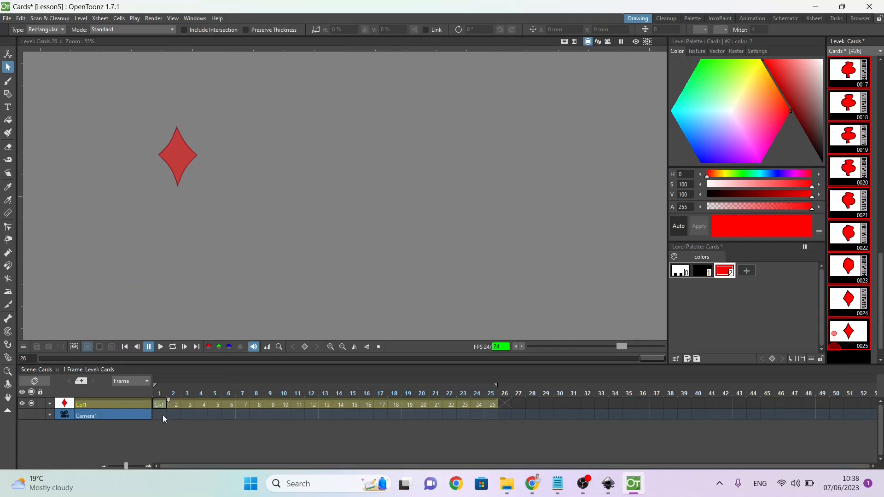
Step: Add palette keyframes for the red fill colour at the diamond in frame 1 and the heart in frame 7
left_click(159, 404)
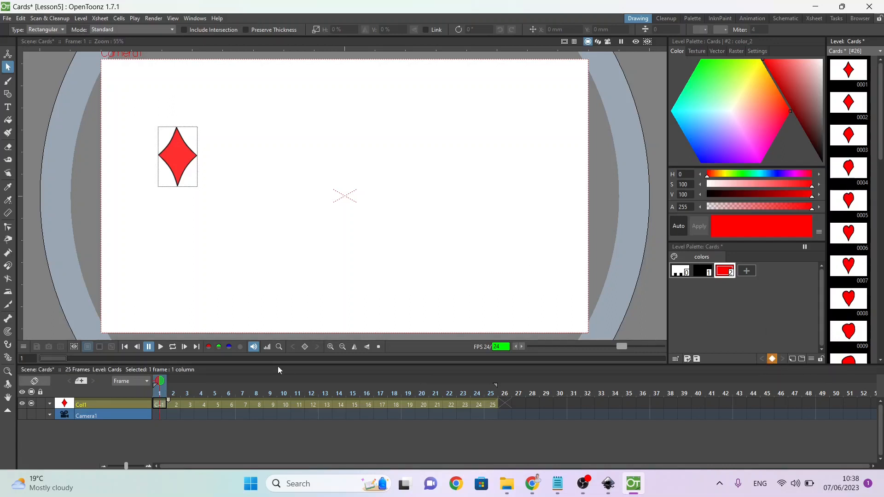
mouse_move(162, 381)
left_mouse_down()
mouse_move(322, 389)
mouse_move(242, 392)
left_mouse_up()
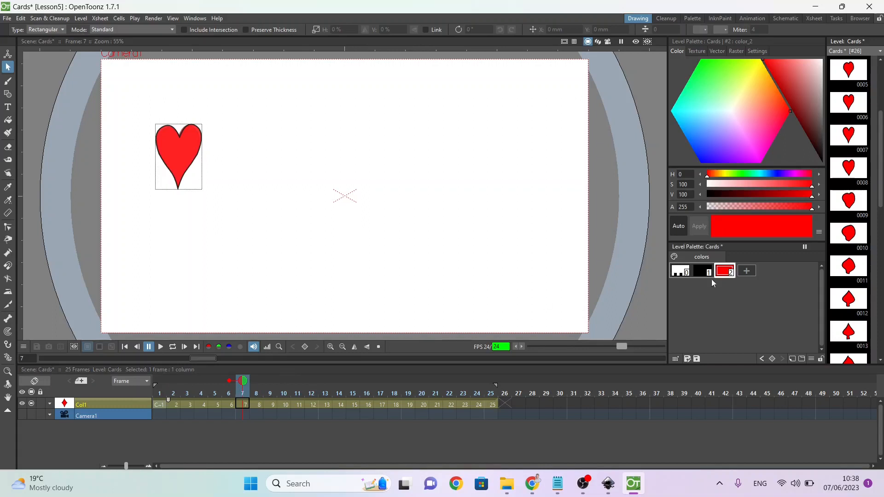
left_click(772, 359)
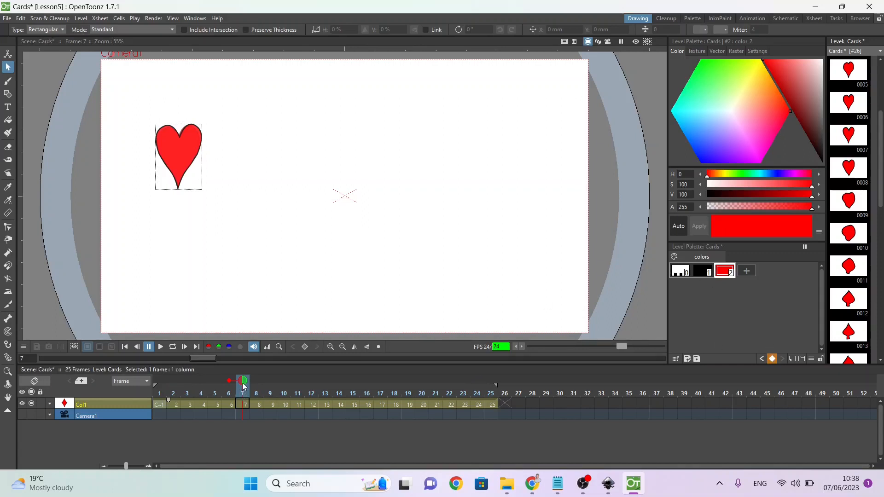
Step: Add a palette keyframe at the spade in frame 13 with fill style color_2 set to black (H 0, S 0, V 0)
left_click(261, 386)
mouse_move(261, 386)
left_mouse_down()
mouse_move(352, 389)
mouse_move(311, 390)
mouse_move(323, 392)
left_mouse_up()
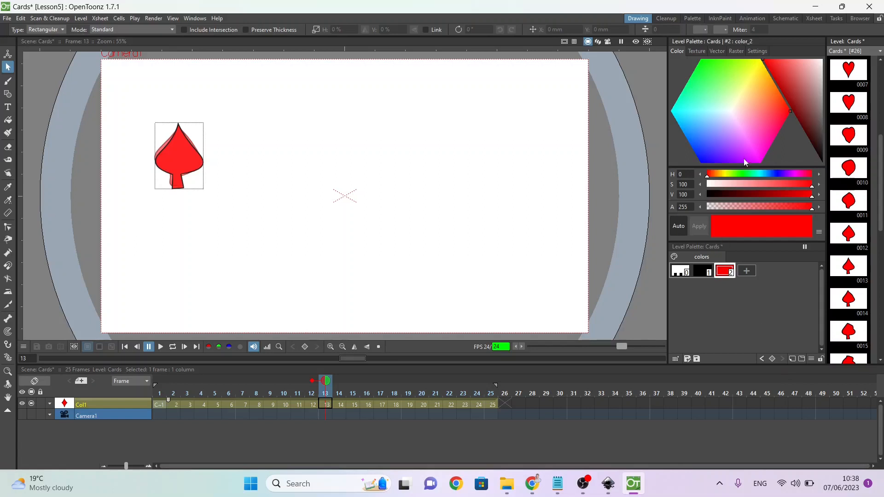
left_click_drag(726, 195, 704, 194)
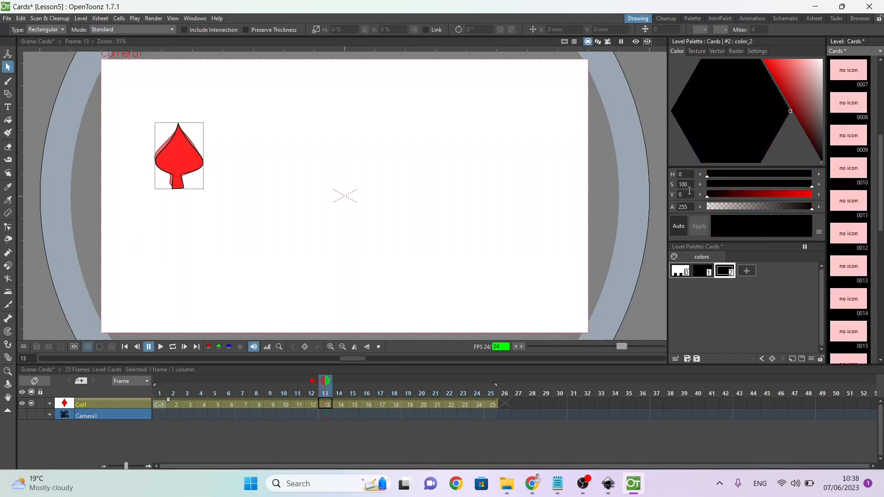
left_click(771, 357)
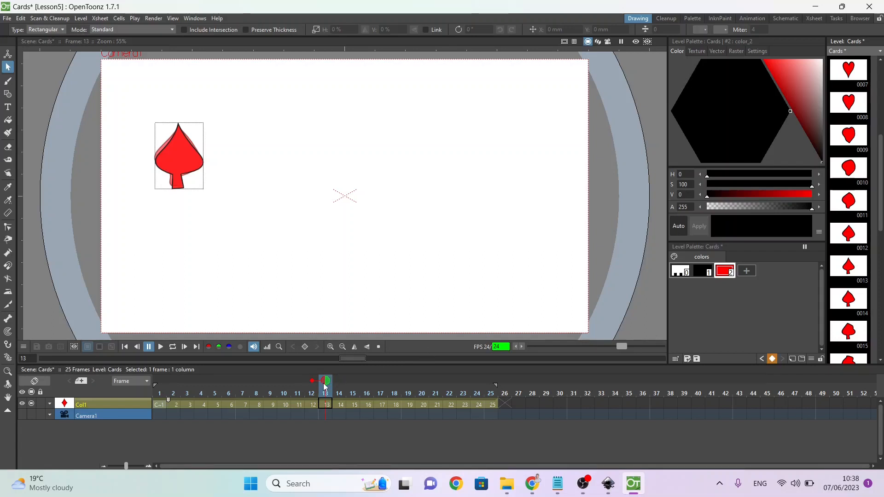
double_click(722, 272)
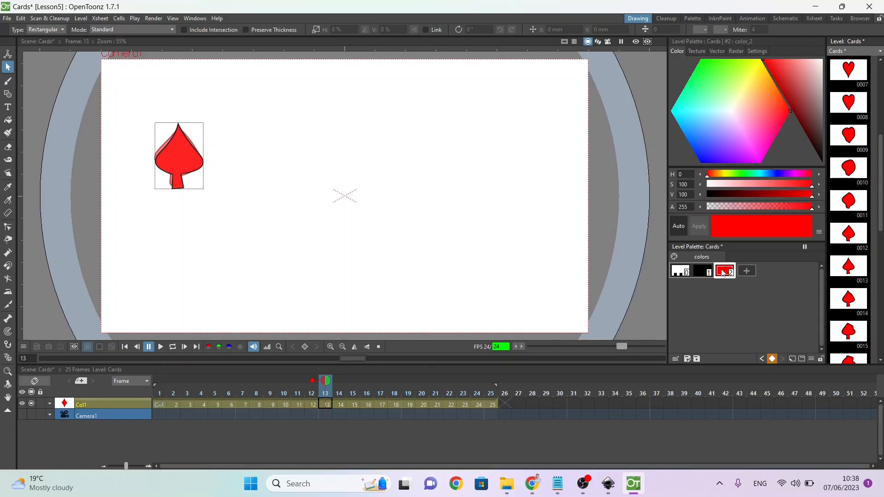
left_click_drag(578, 221, 606, 273)
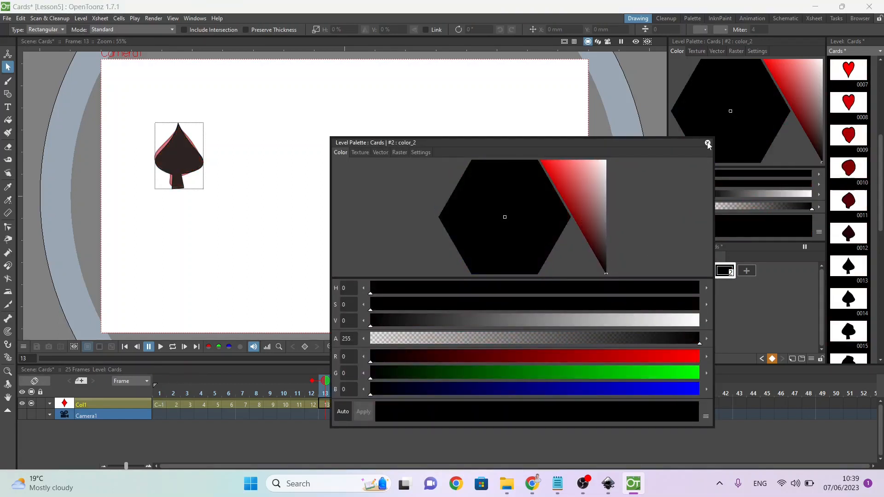
left_click(708, 142)
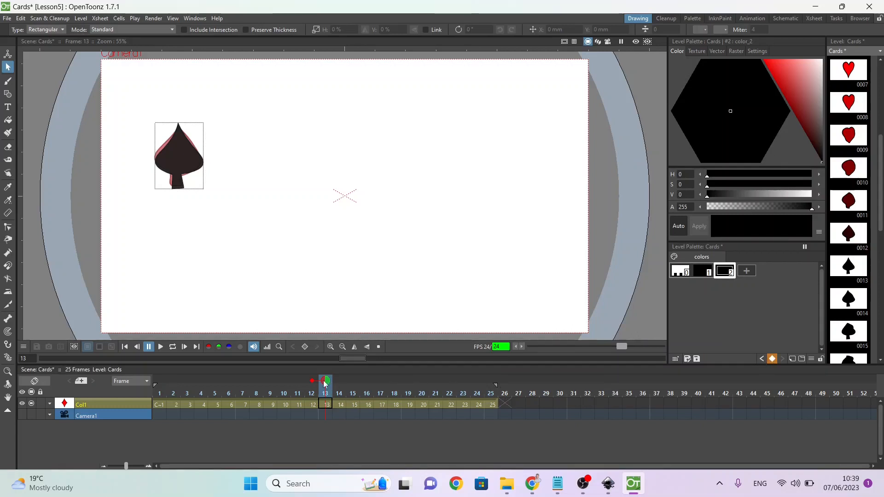
Step: Keyframe the black fill at the club in frame 19 and a red color_2 (H 355, S 100, V 100) at frame 25
left_click_drag(325, 380, 411, 404)
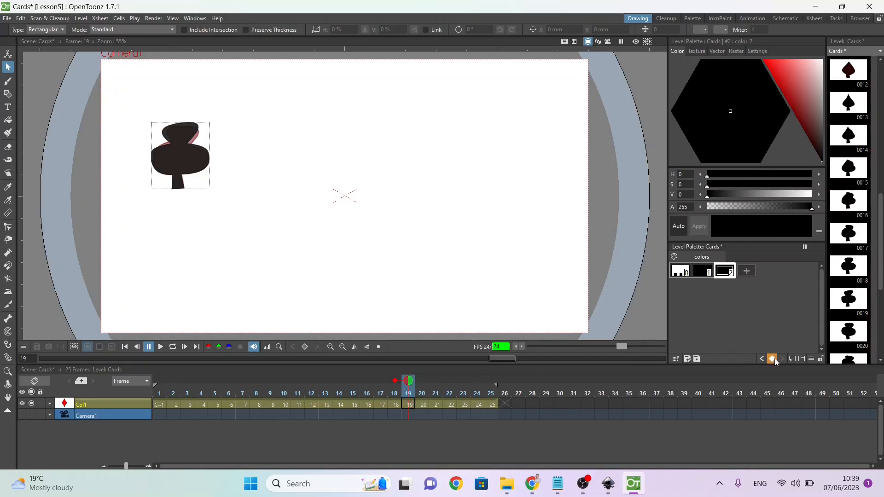
left_click_drag(409, 382, 491, 382)
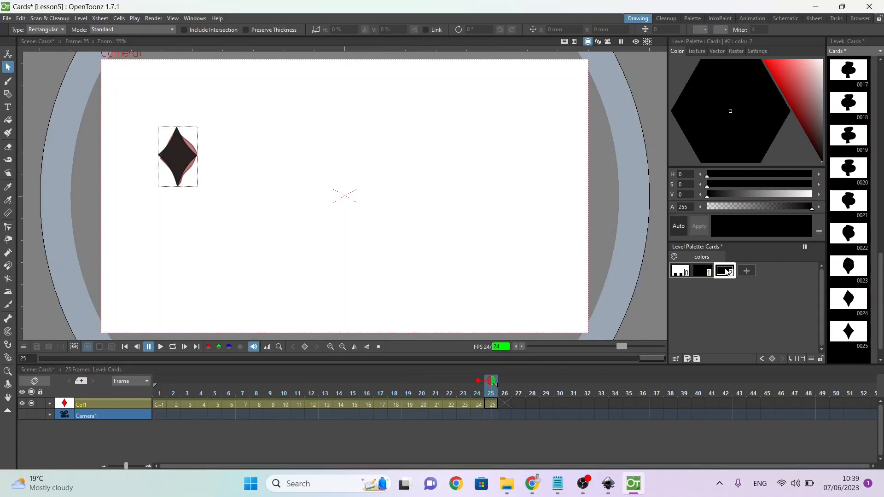
double_click(726, 272)
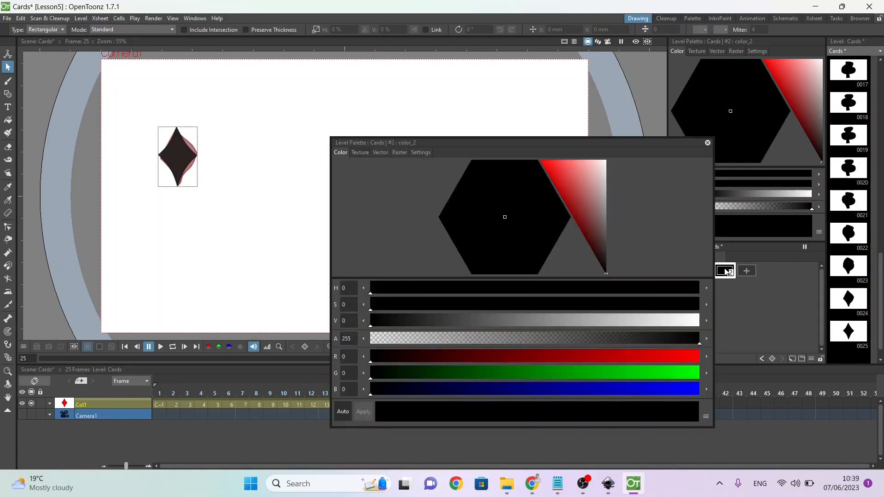
left_click(567, 193)
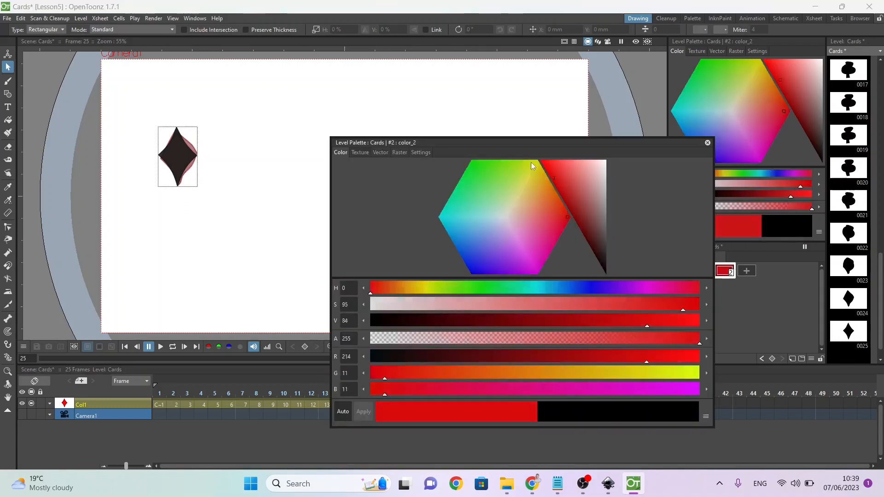
left_click(707, 142)
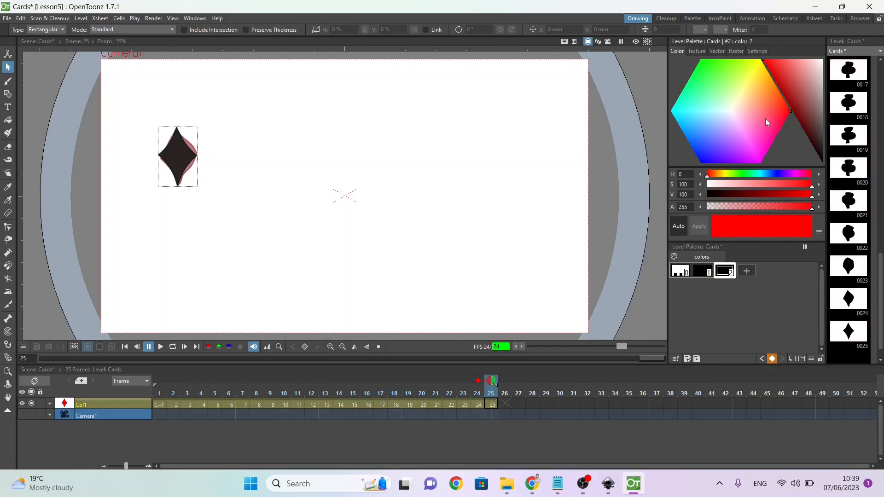
mouse_move(785, 106)
left_mouse_down()
mouse_move(802, 117)
mouse_move(793, 90)
mouse_move(784, 116)
left_mouse_up()
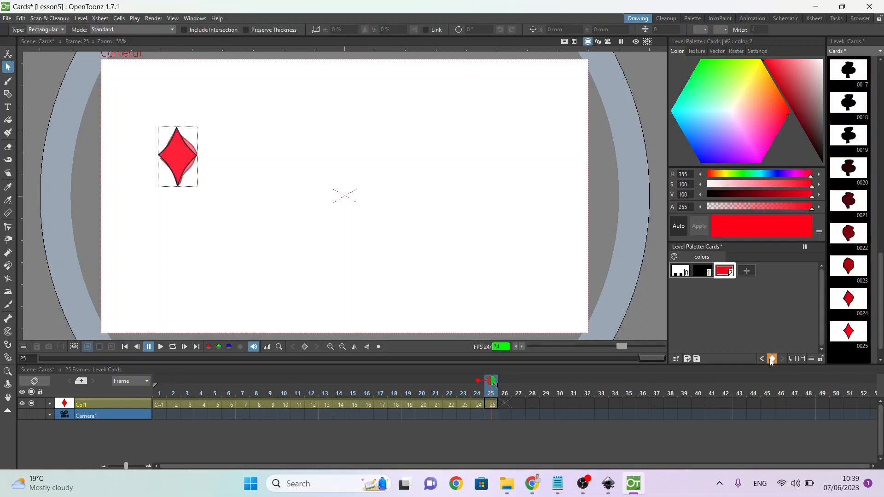
Step: Play the card morph animation from frame 1 to review the shape and colour changes
left_click(477, 382)
left_click_drag(488, 382, 148, 391)
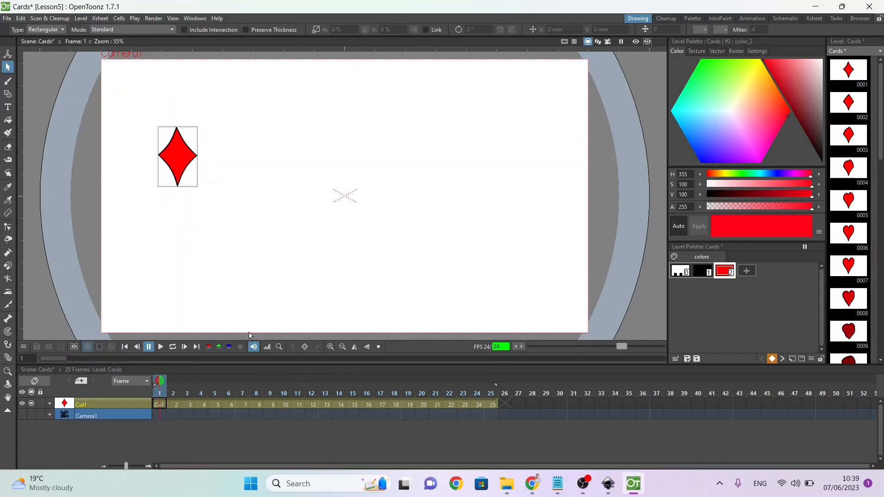
left_click(161, 348)
Step: Set the render output file format to gif and review the output camera settings
left_click(154, 19)
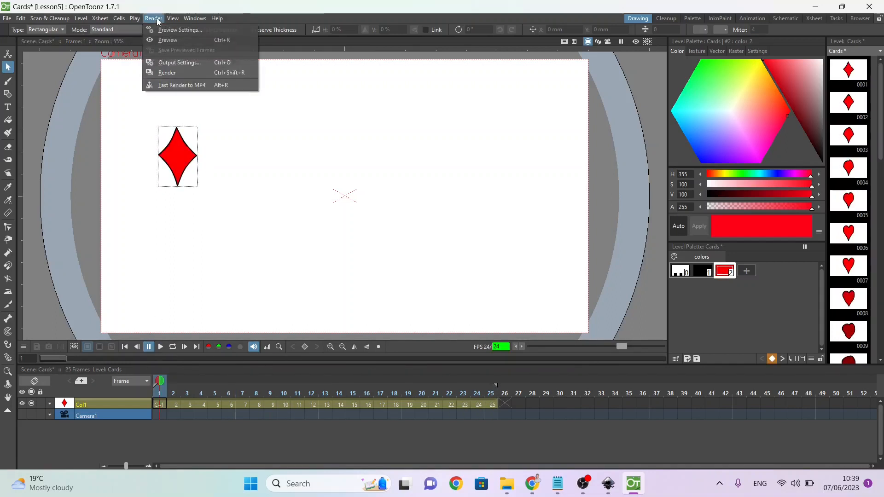
left_click(180, 62)
left_click(607, 319)
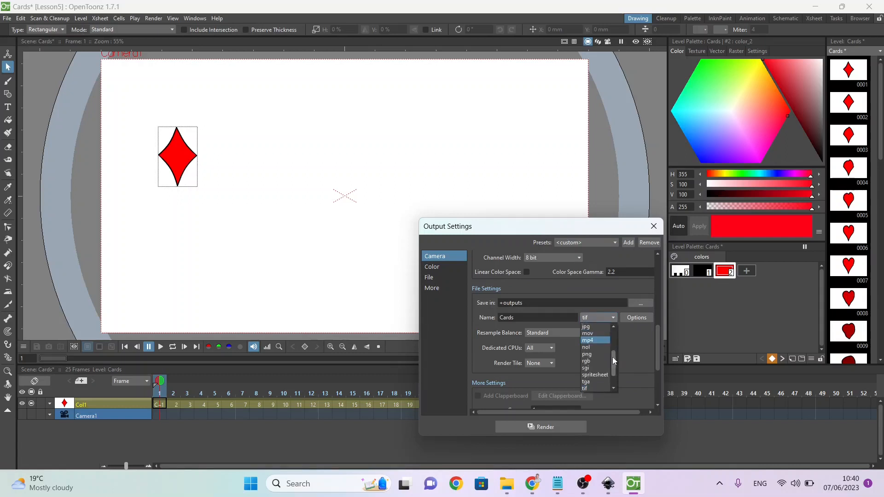
left_click_drag(612, 357, 612, 336)
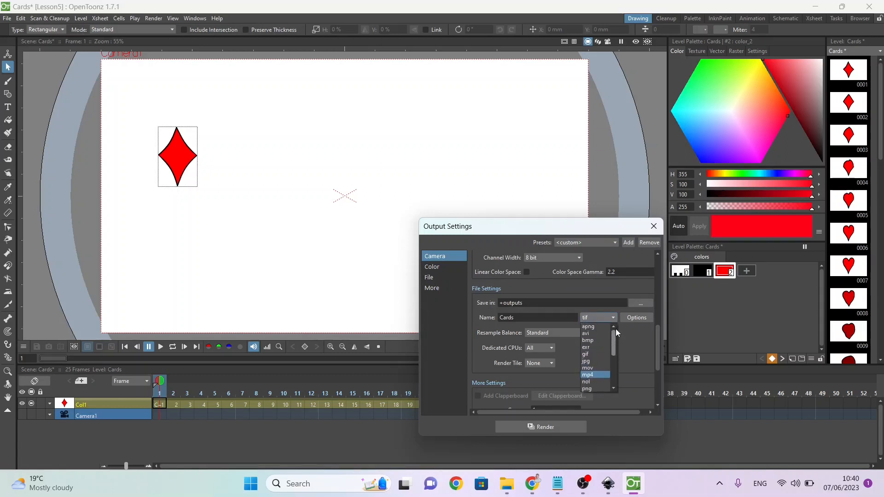
left_click(604, 354)
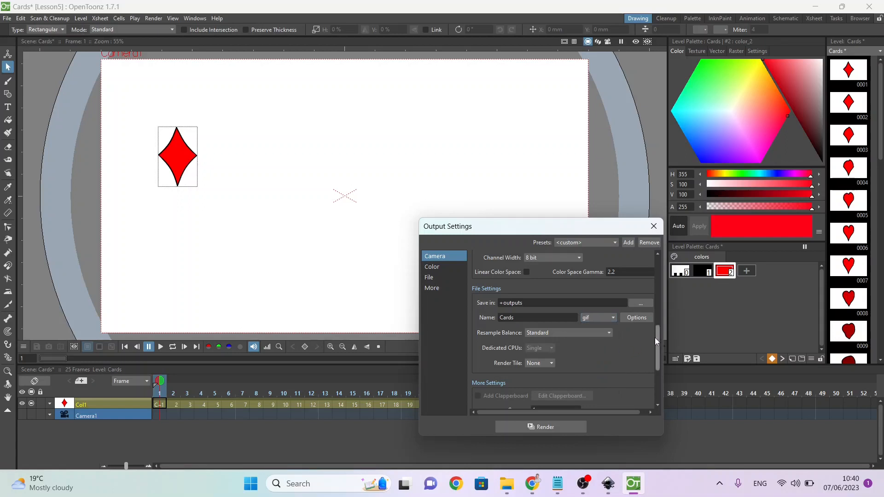
left_click_drag(657, 339, 678, 247)
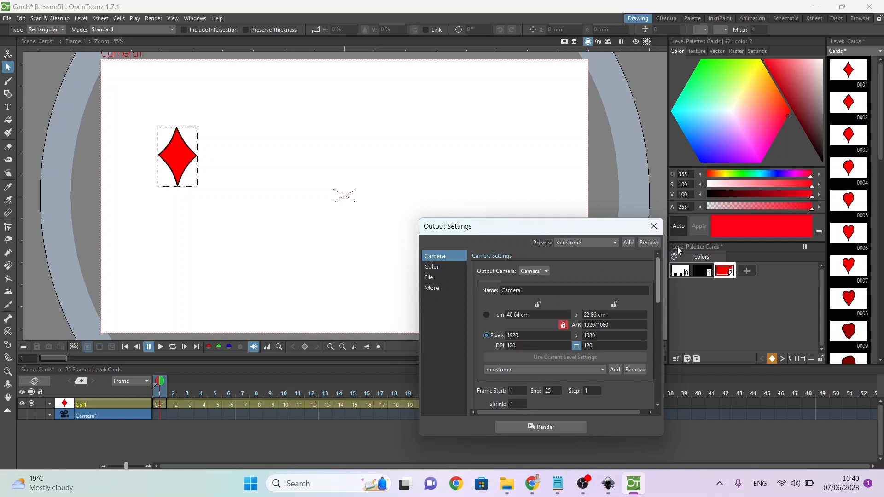
left_click_drag(678, 247, 671, 322)
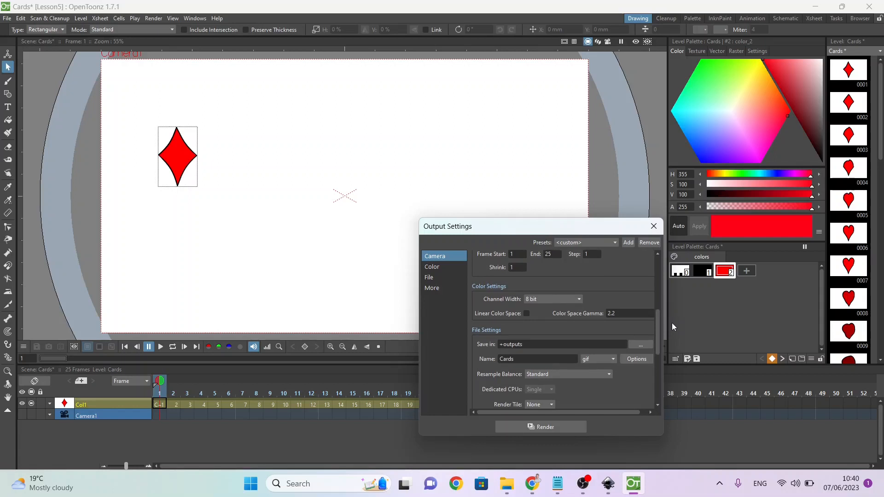
Step: Set the render output's save location to WorkingFolder on the Desktop and close the output settings
left_click(634, 345)
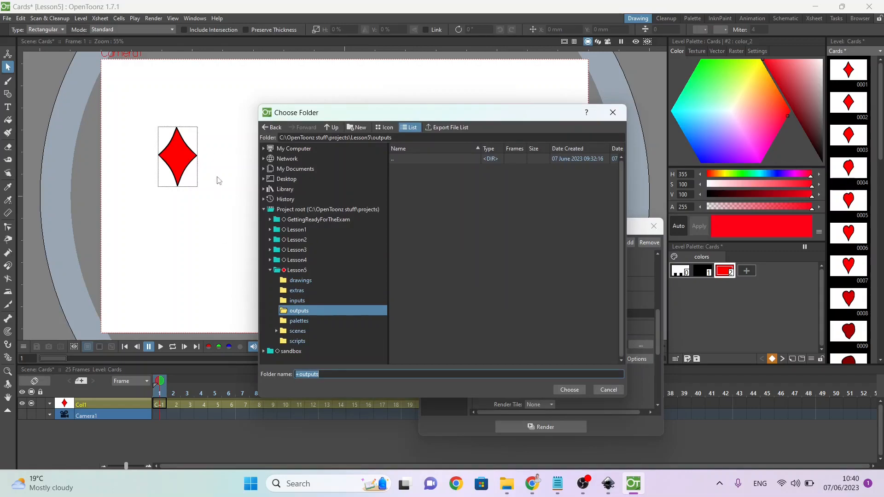
left_click(281, 169)
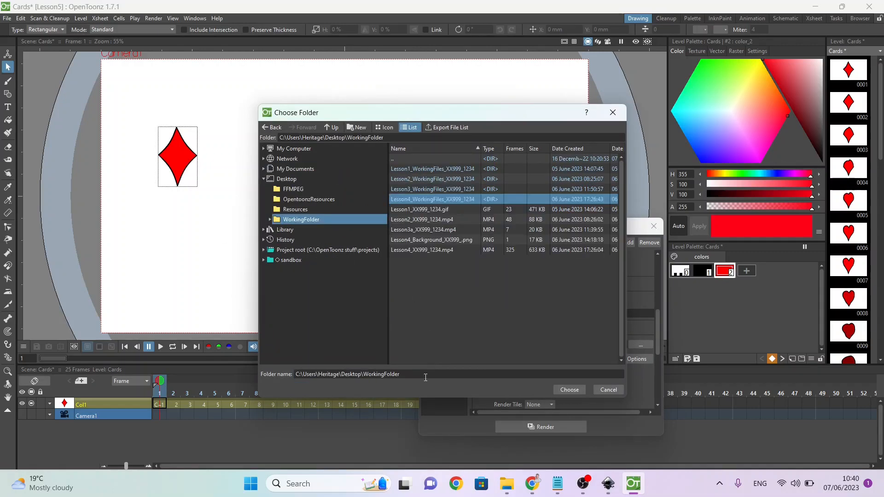
left_click(424, 375)
left_click(571, 391)
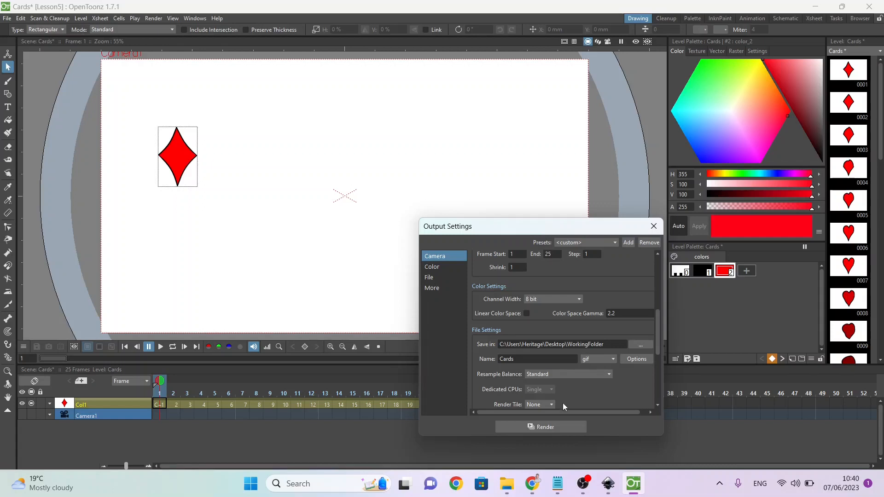
left_click(654, 226)
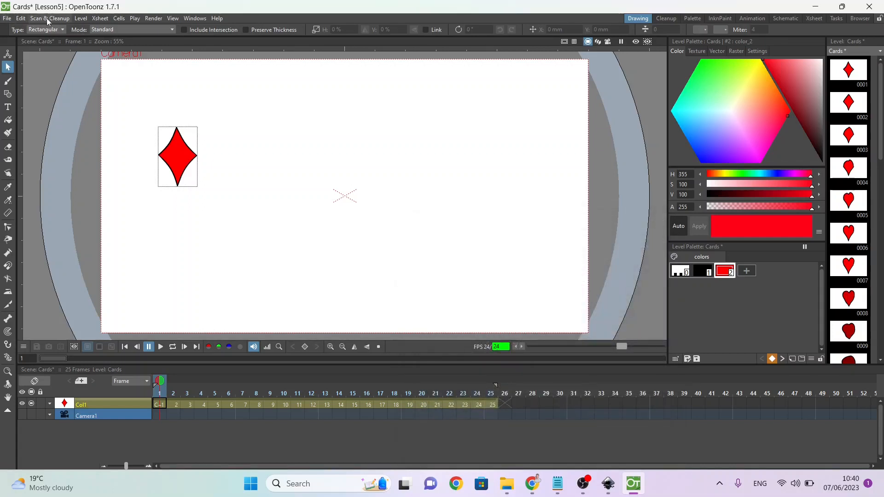
Step: Set the scene's frame rate to 12 and render the card morph animation
left_click(101, 19)
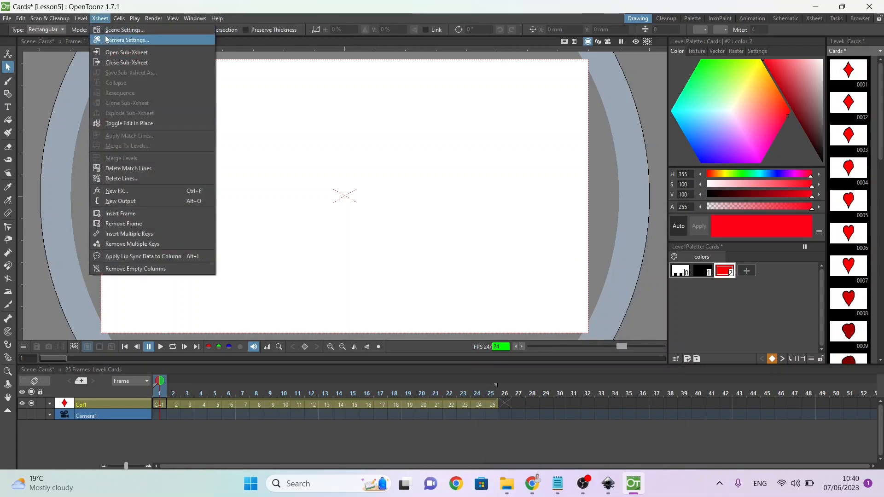
left_click(104, 30)
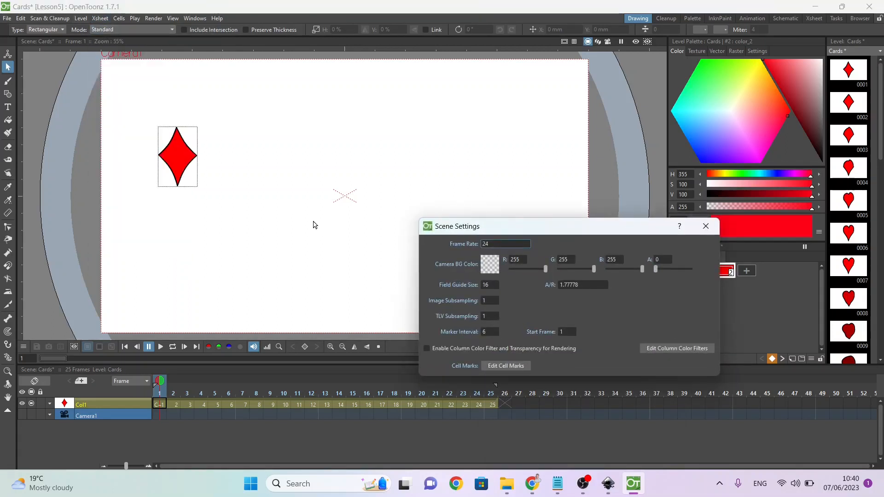
double_click(502, 244)
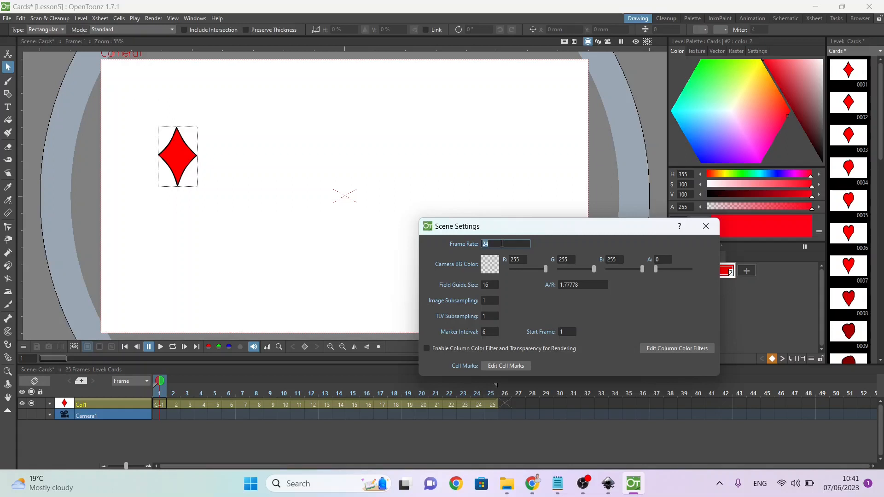
type("1")
key("Return")
left_click(706, 226)
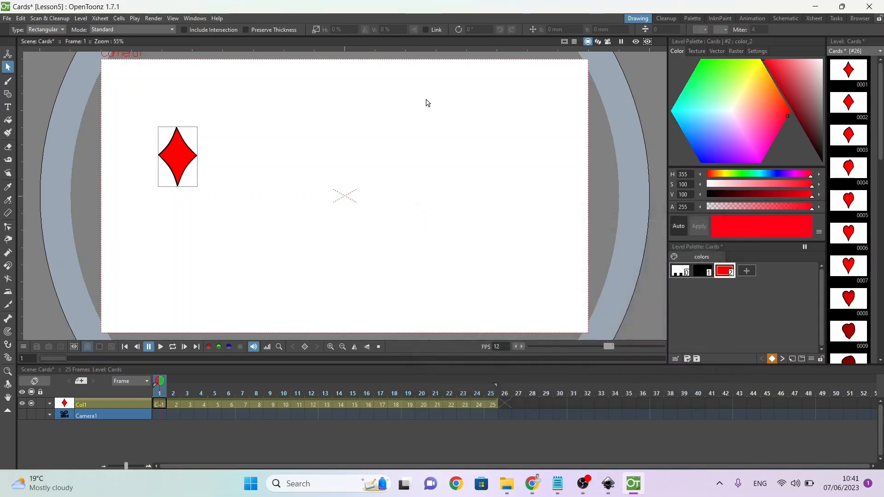
left_click(155, 19)
left_click(170, 73)
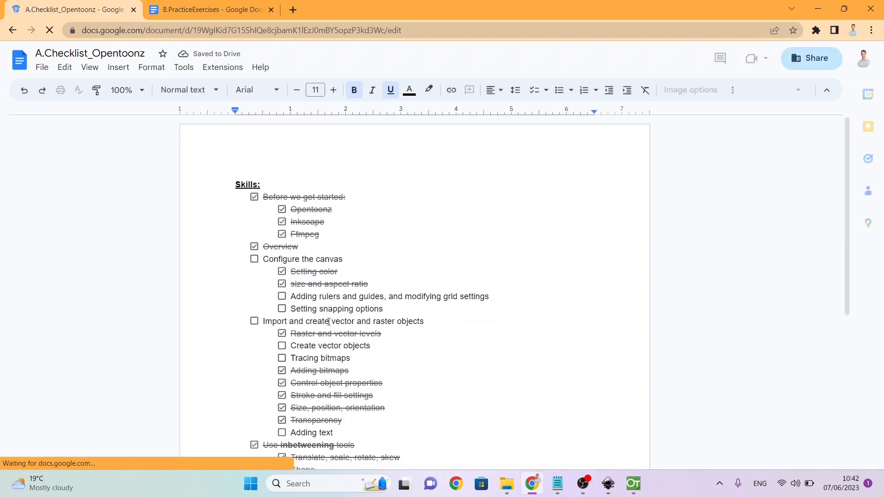
Step: In the A.Checklist_Opentoonz document, tick off Tracing bitmaps, Create vector objects, Adding text, and their parent item Import and create vector and raster objects
scroll(329, 321, "down", 4)
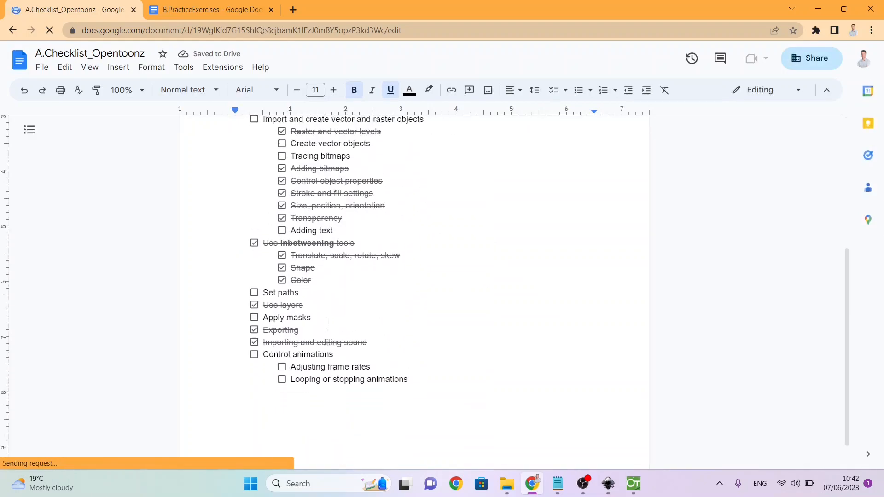
scroll(329, 321, "up", 1)
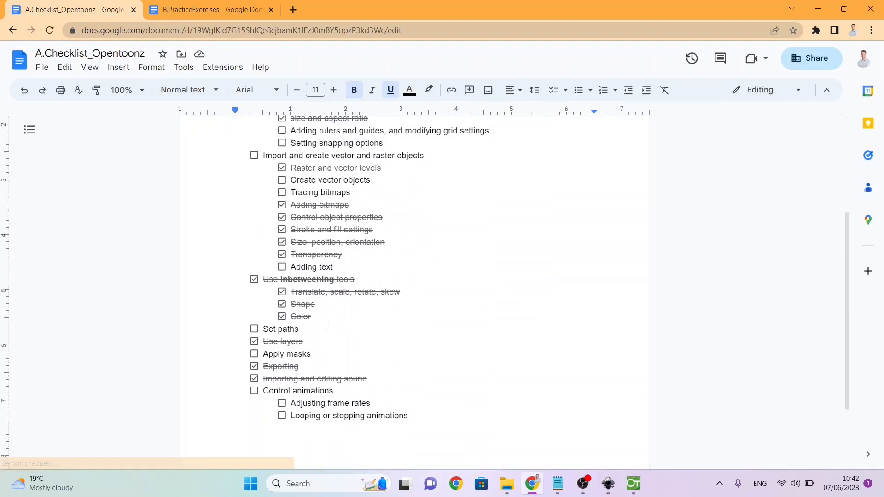
left_click(282, 195)
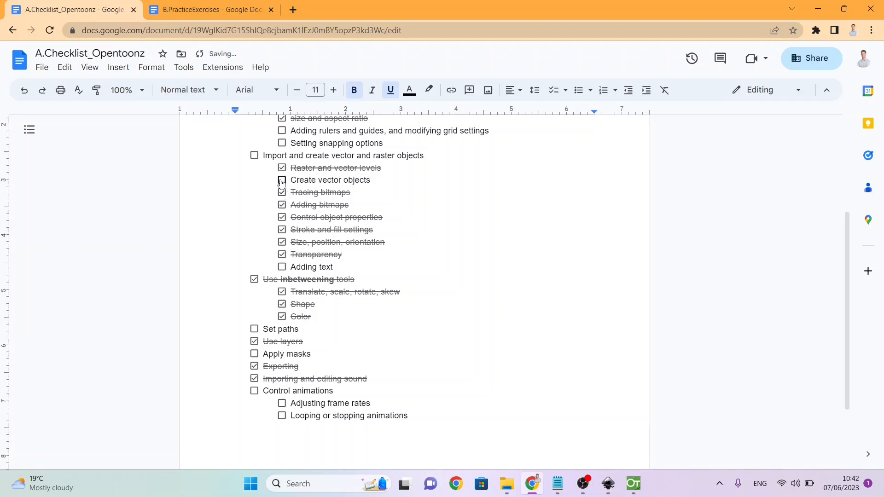
left_click(282, 181)
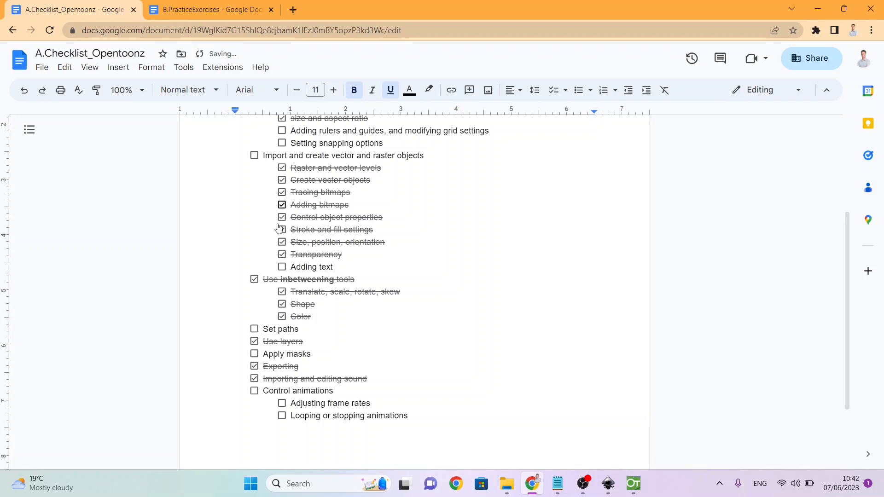
left_click(282, 267)
scroll(283, 271, "up", 1)
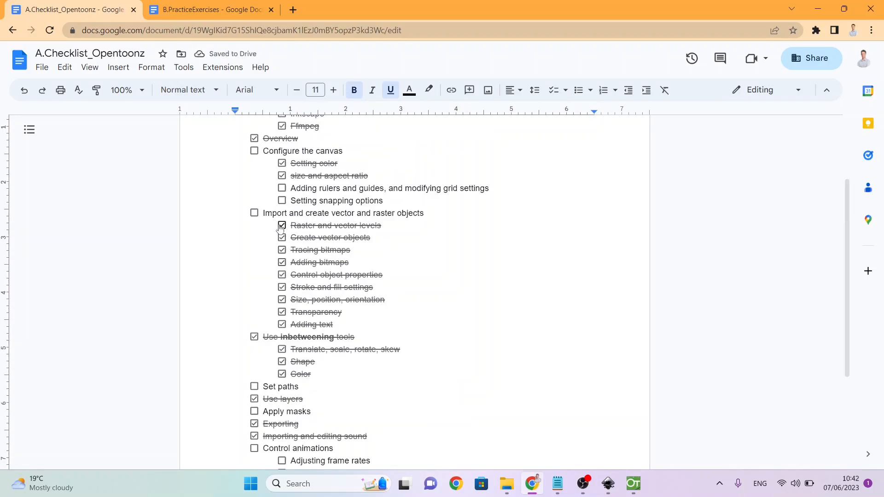
left_click(257, 214)
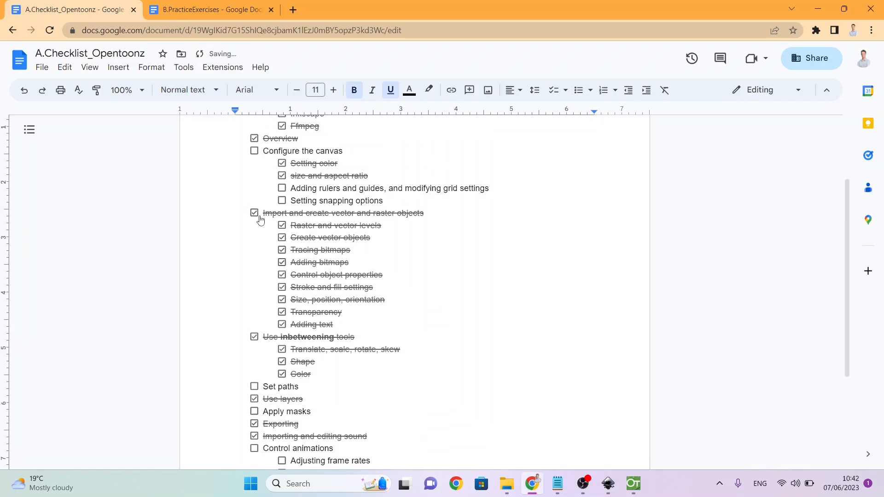
Step: Highlight the unticked Apply masks item in the checklist and switch to the B.PracticeExercises document
scroll(327, 359, "down", 1)
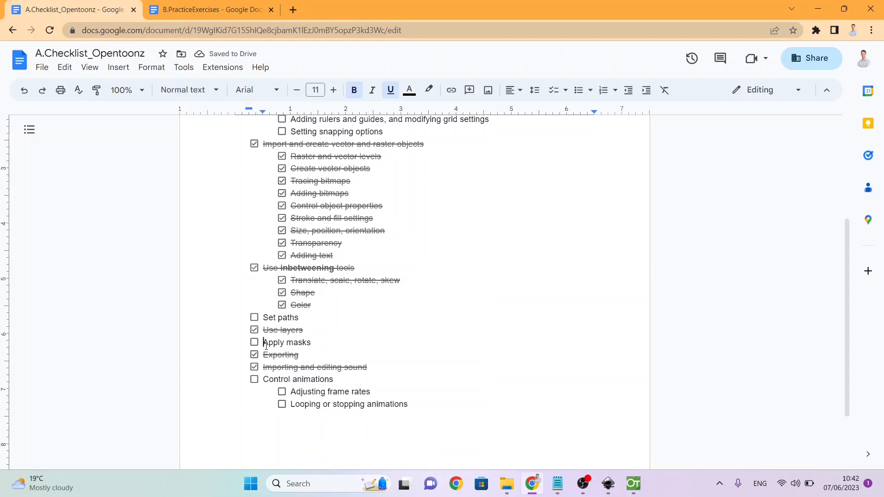
left_click_drag(263, 344, 300, 346)
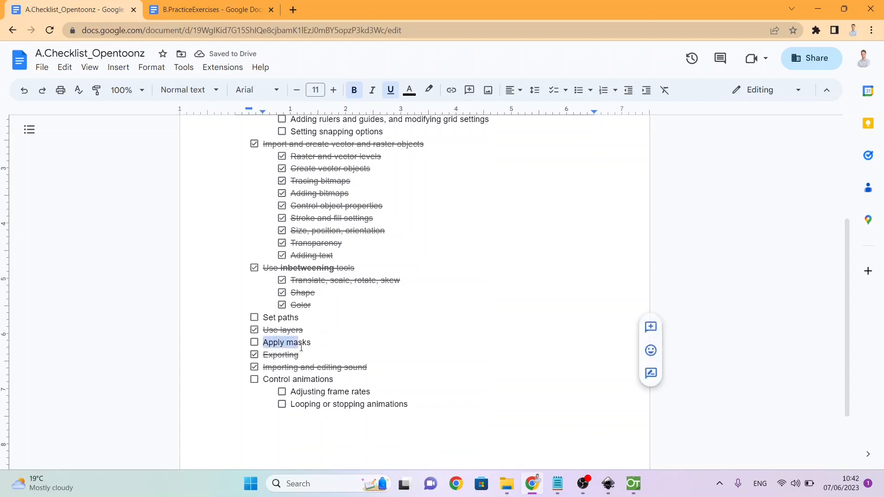
left_click(213, 4)
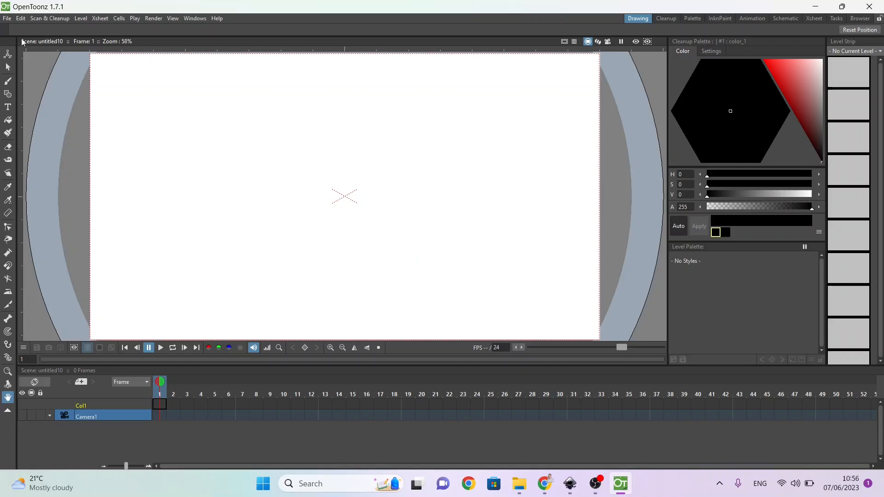
Step: In OpenToonz, create a new project named Lesson6 in the project root folder
left_click(7, 19)
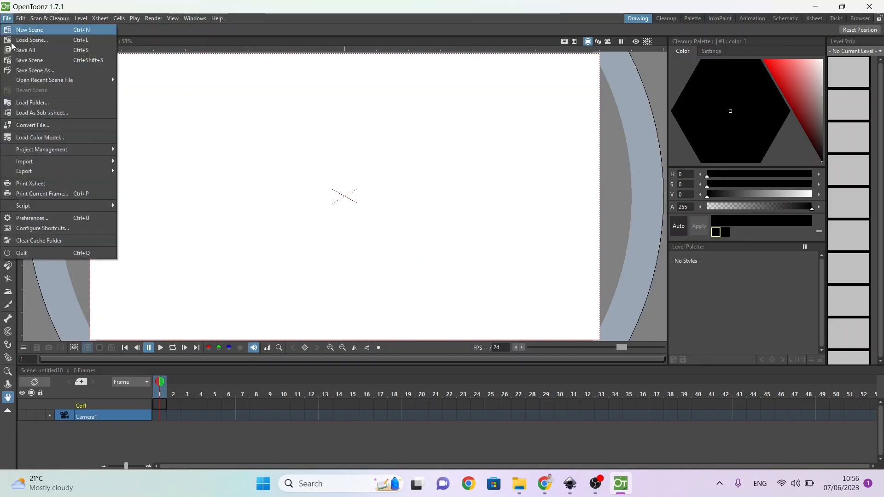
mouse_move(35, 149)
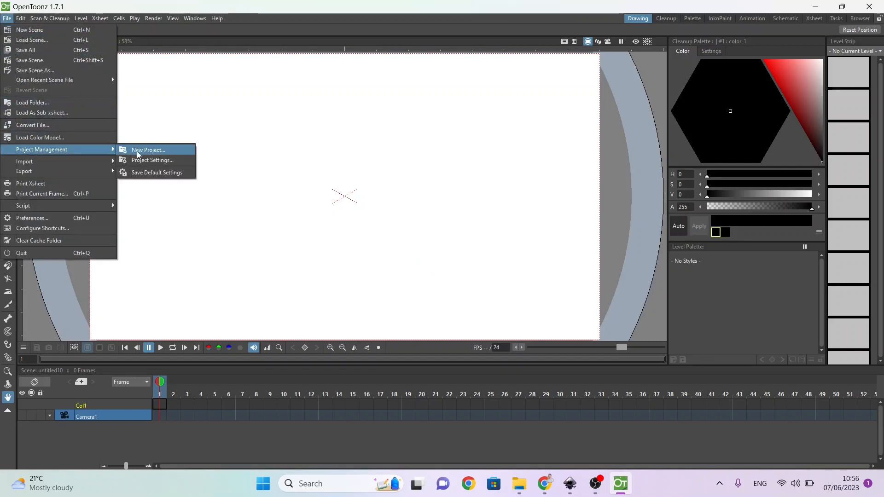
left_click(138, 149)
left_click(478, 305)
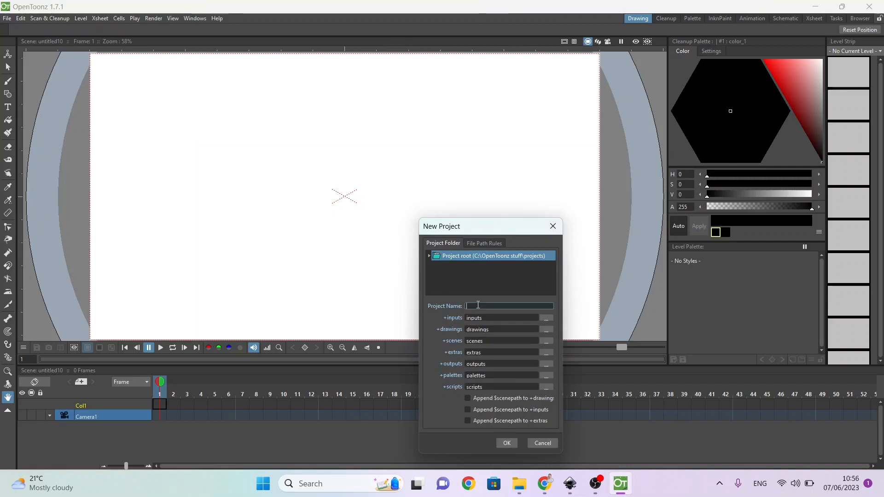
type("Lesson6")
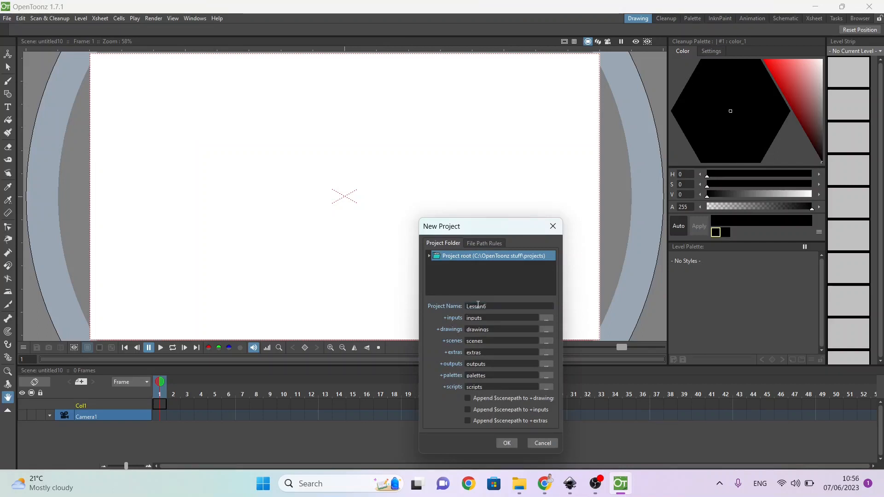
left_click(506, 443)
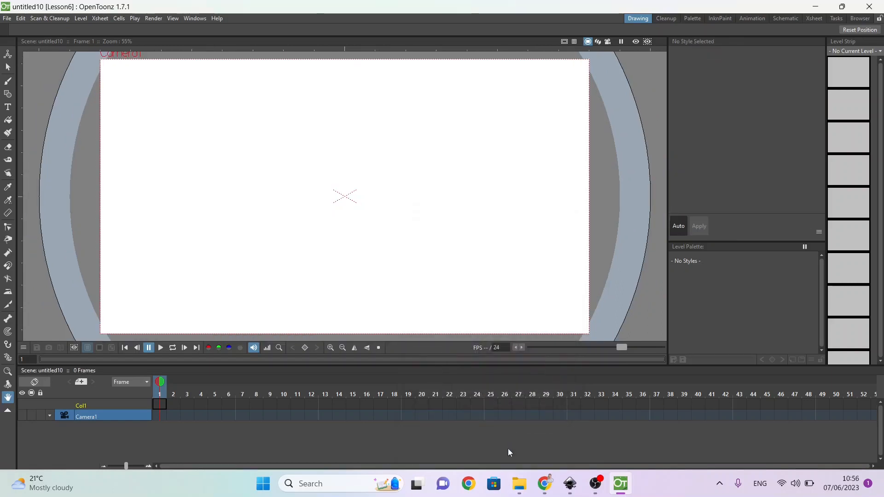
Step: Import the pexels-pixabay-34223 (1).jpg photo from the OpentoonzResources folder on the Desktop into the Lesson6 scene
left_click(521, 484)
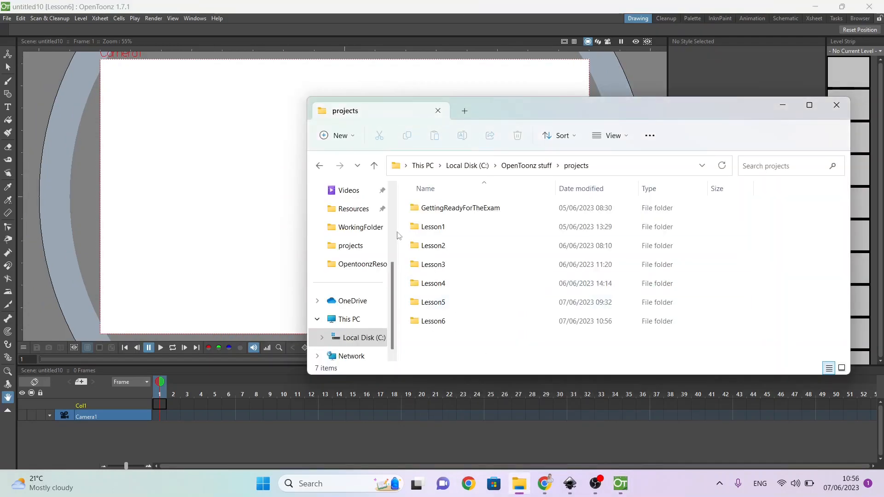
left_click(363, 228)
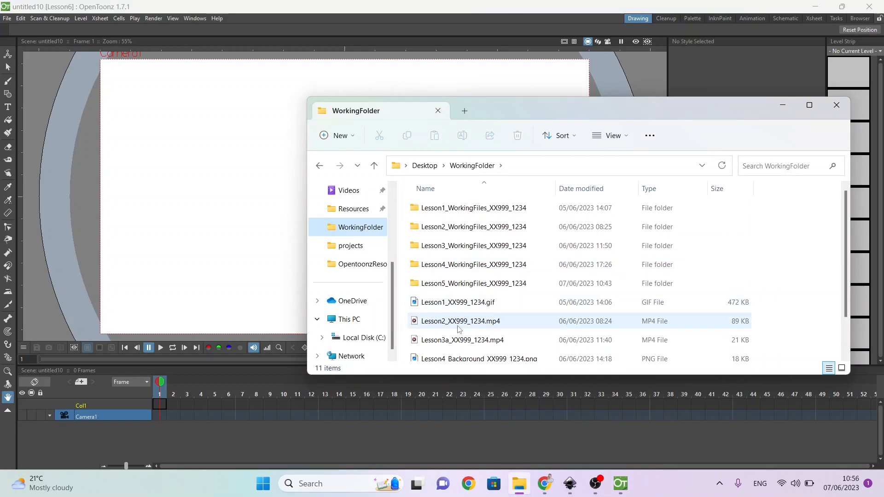
left_click(371, 264)
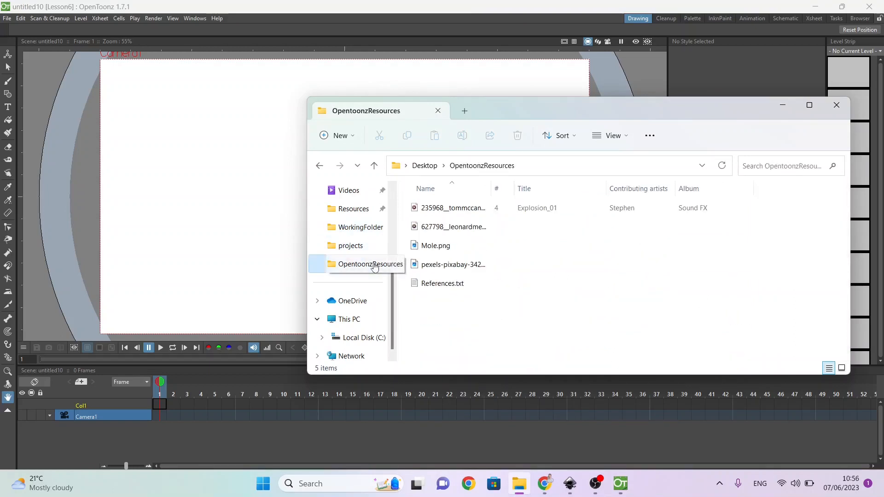
left_click_drag(438, 274, 223, 222)
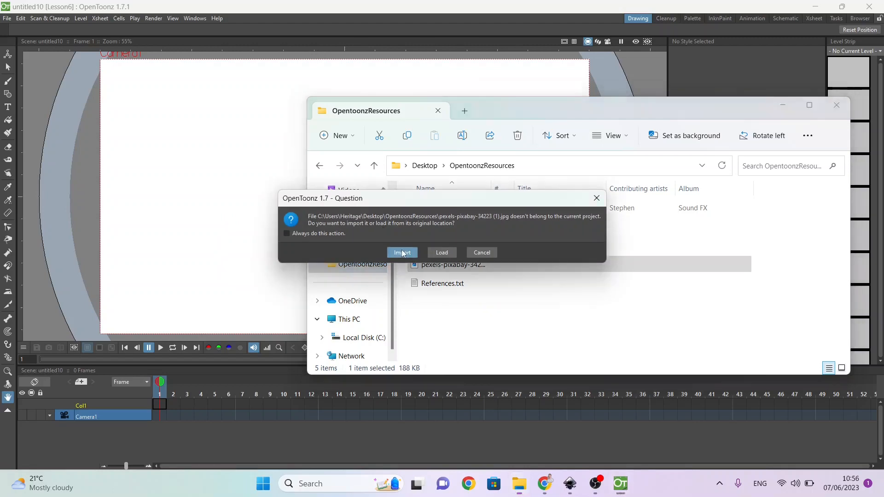
left_click(399, 249)
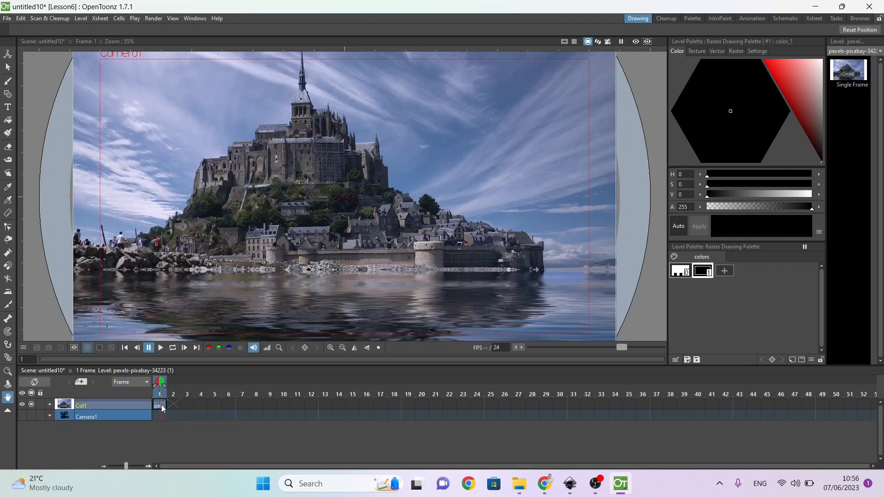
Step: Create a new Toonz Vector Level named A at frame 1 above the castle photo
right_click(128, 405)
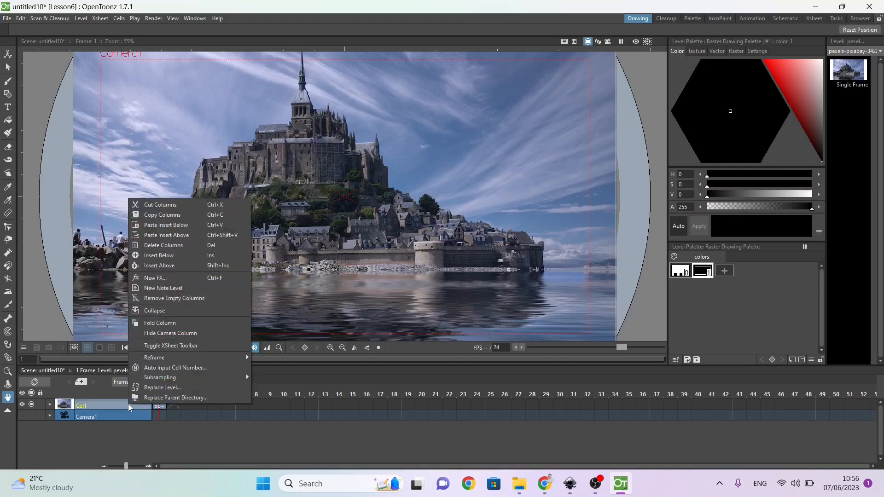
left_click(159, 407)
right_click(159, 407)
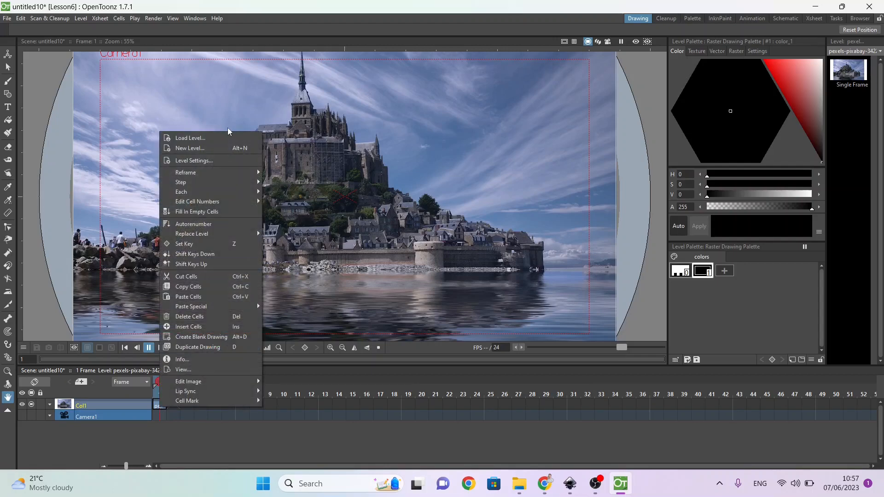
left_click(213, 147)
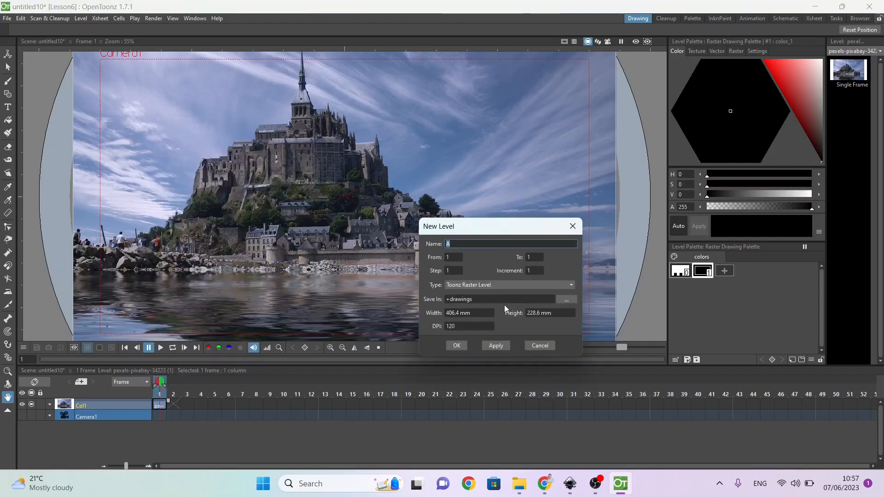
left_click(497, 285)
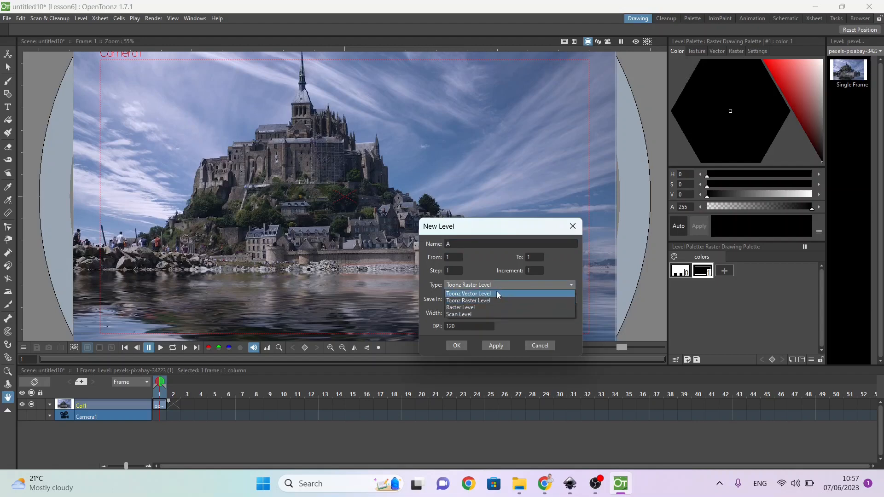
left_click(496, 293)
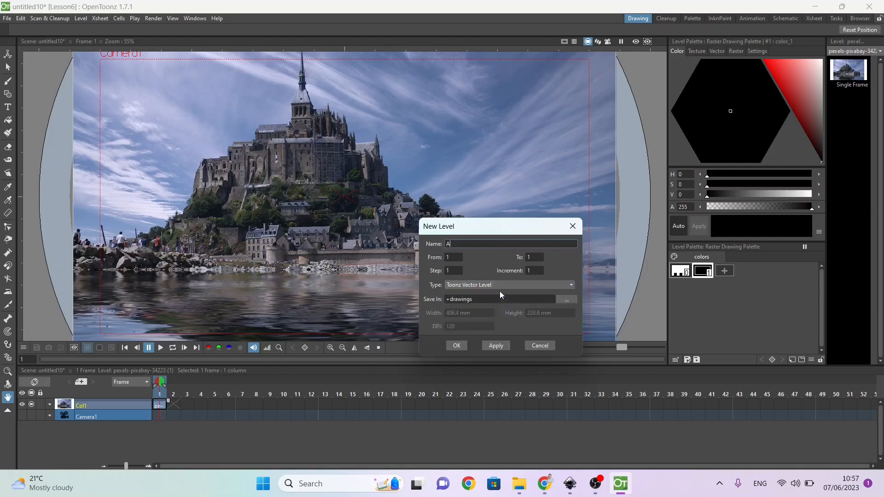
left_click(450, 345)
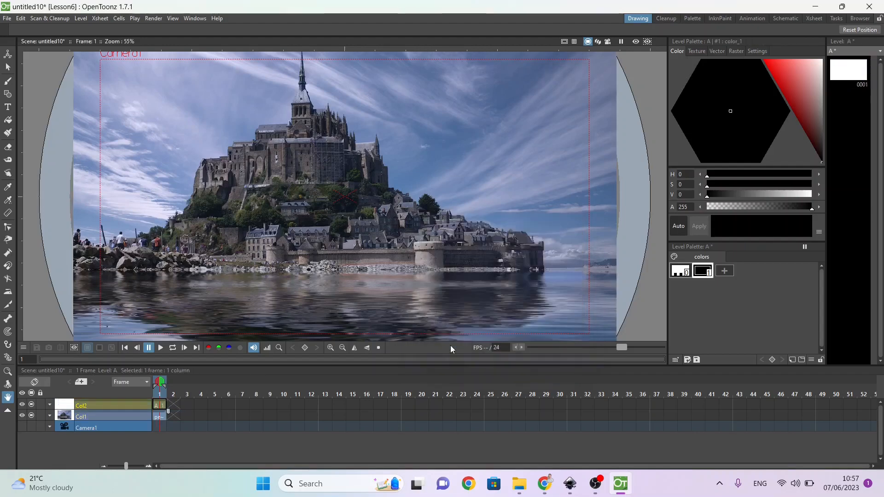
Step: Rename the column of vector level A to Transparent Part
double_click(105, 407)
type("Transpar")
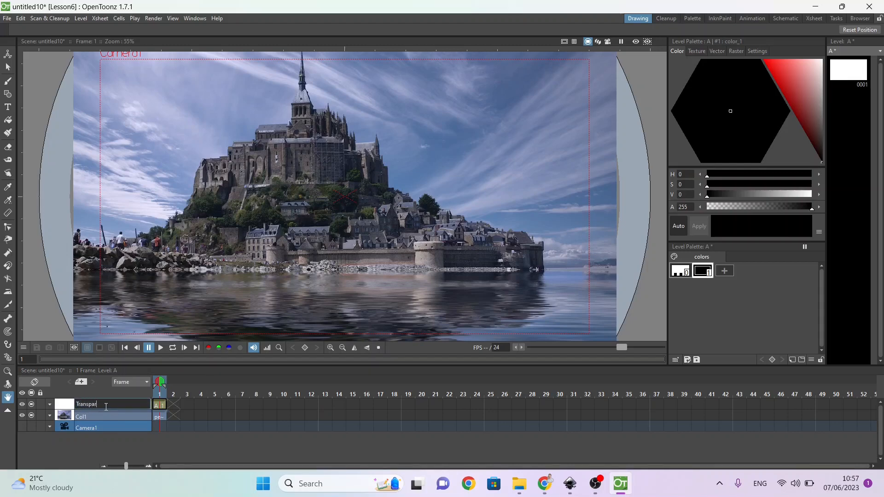
type("ant")
key("BackSpace")
type("ent Part")
key("Return")
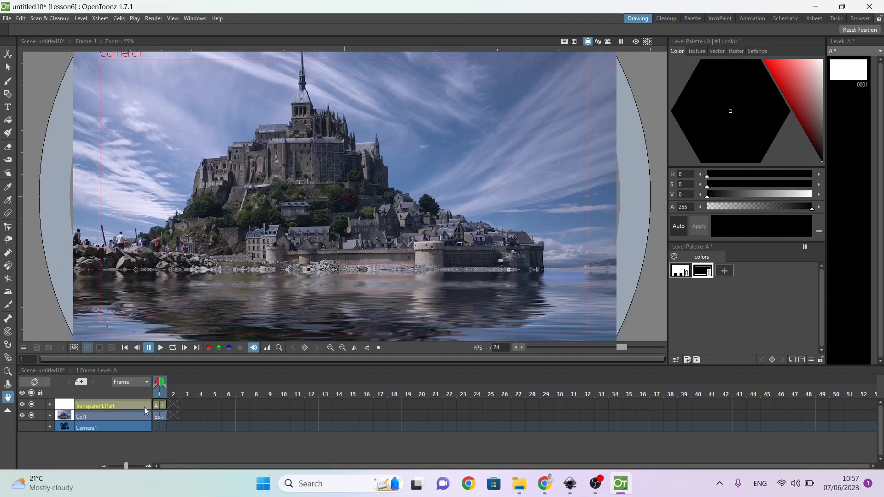
Step: Create a new Toonz Vector Level named Mask at frame 1 above the Transparent Part column
right_click(157, 404)
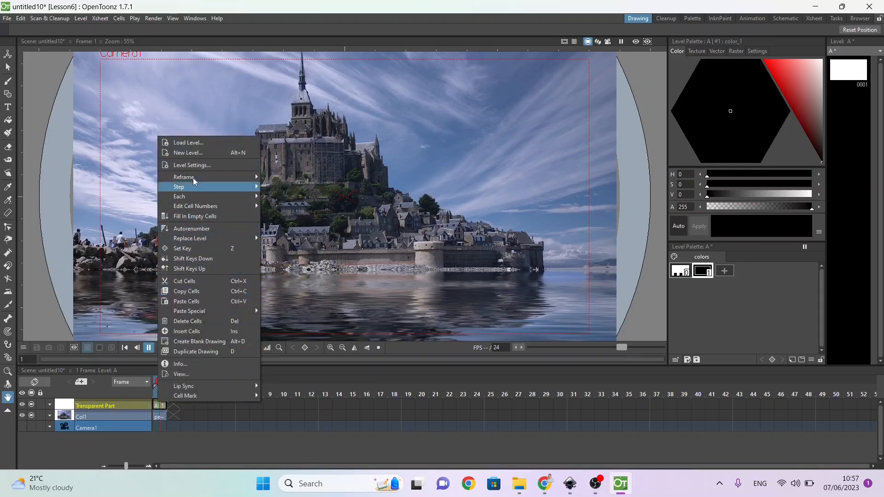
left_click(201, 152)
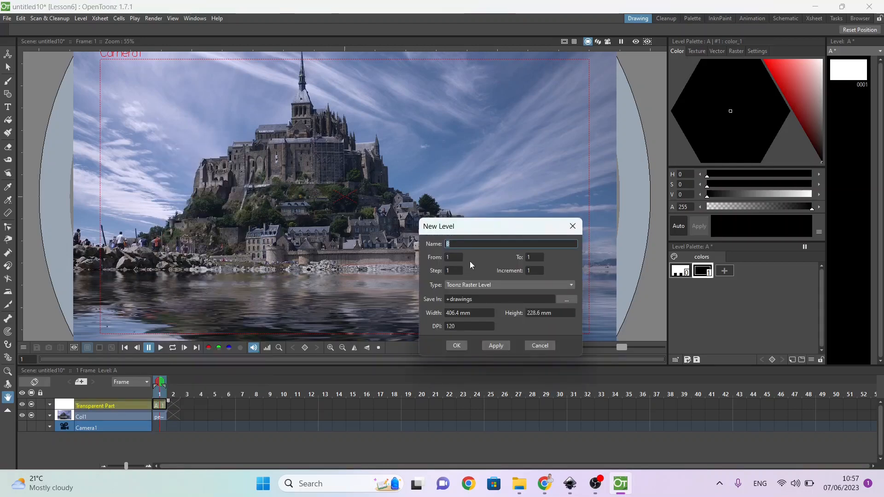
double_click(445, 244)
type("Mask")
left_click(460, 283)
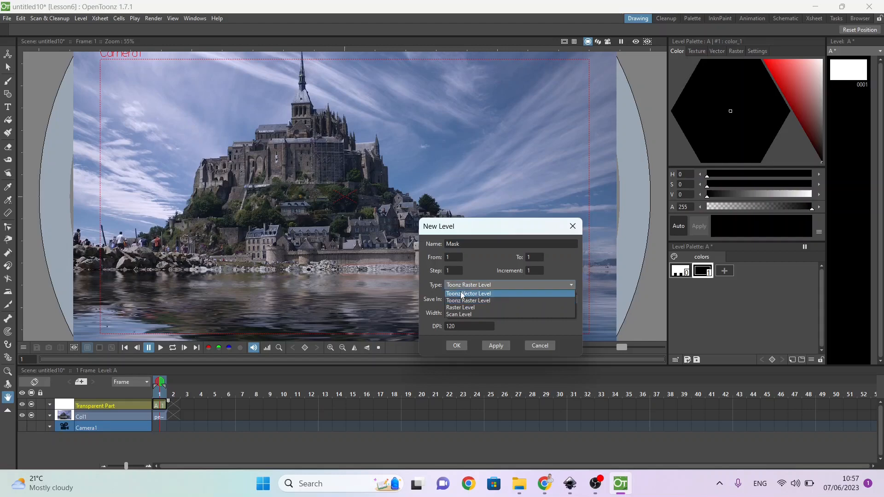
left_click(463, 299)
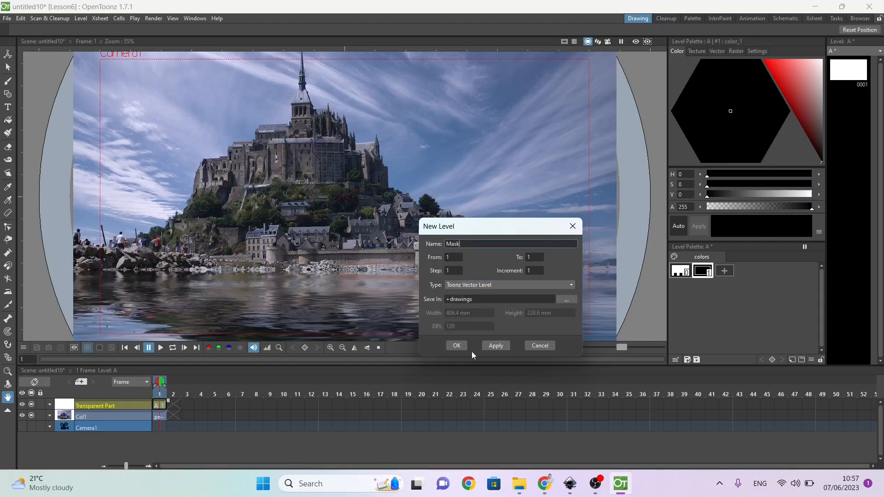
left_click(457, 346)
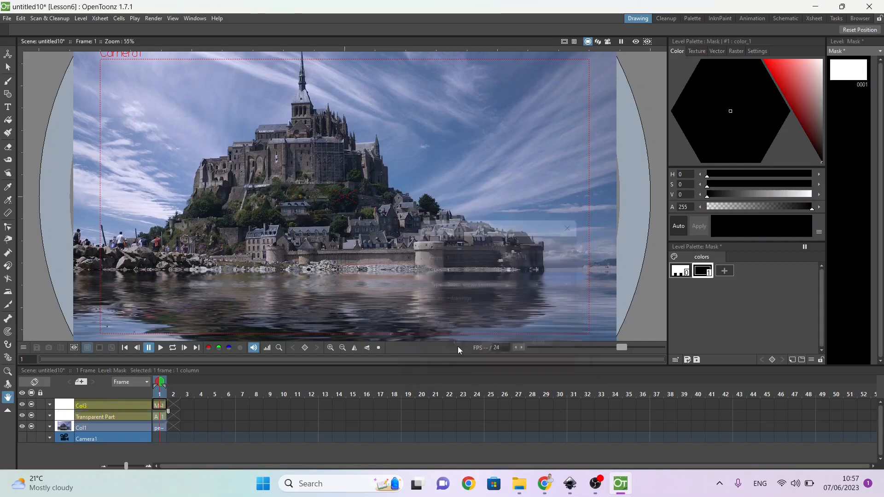
Step: Rename the Mask level's column to Mark
double_click(84, 409)
type("M")
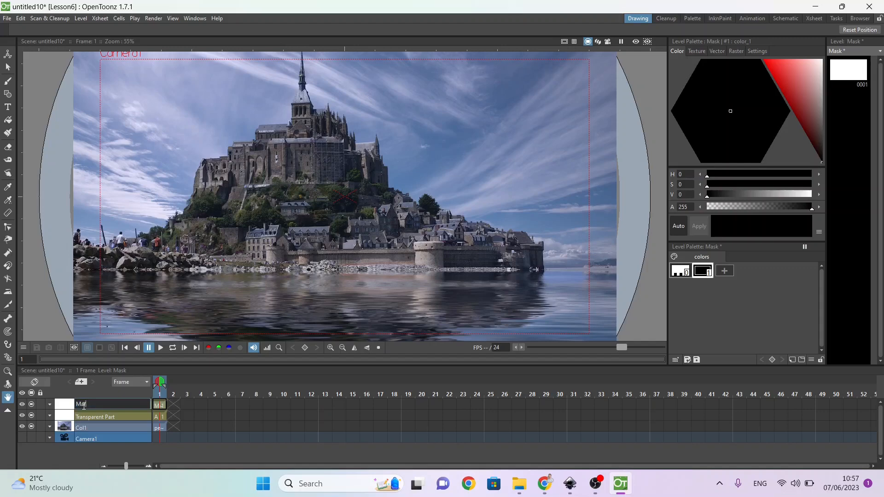
type("ark")
key("Return")
Step: On the Transparent Part column, draw a rectangle with the Geometric tool slightly larger than the camera frame
left_click(87, 417)
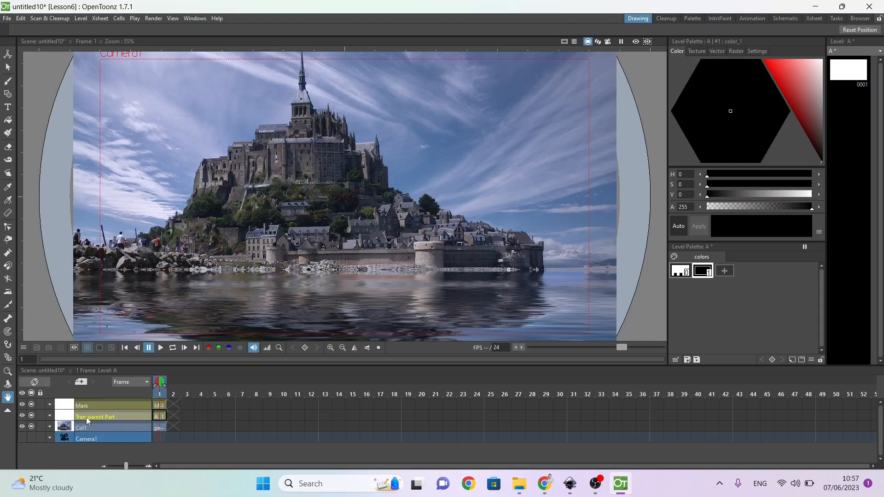
left_click(8, 94)
left_click(89, 54)
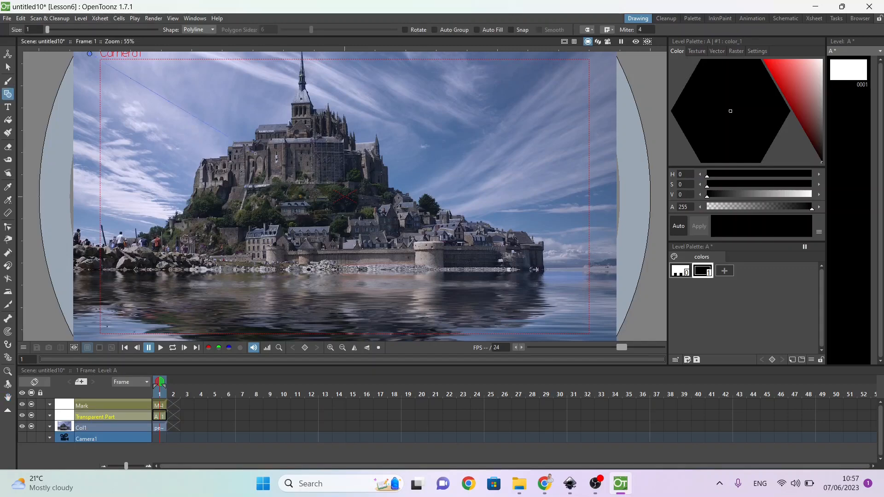
key("Escape")
left_click(206, 30)
left_click(205, 36)
mouse_move(94, 54)
left_mouse_down()
mouse_move(391, 265)
mouse_move(532, 306)
mouse_move(597, 341)
left_mouse_up()
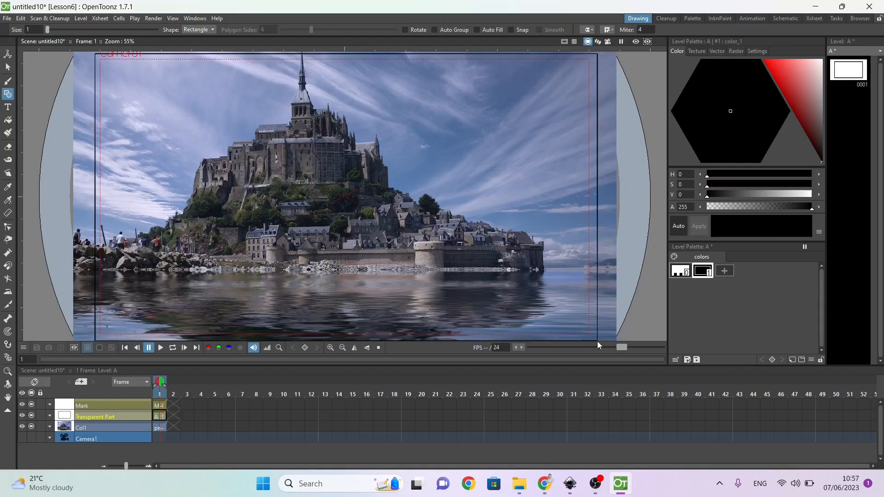
Step: Add a new white style to level A's palette and fill the rectangle with it
left_click(732, 273)
left_click_drag(798, 198, 827, 191)
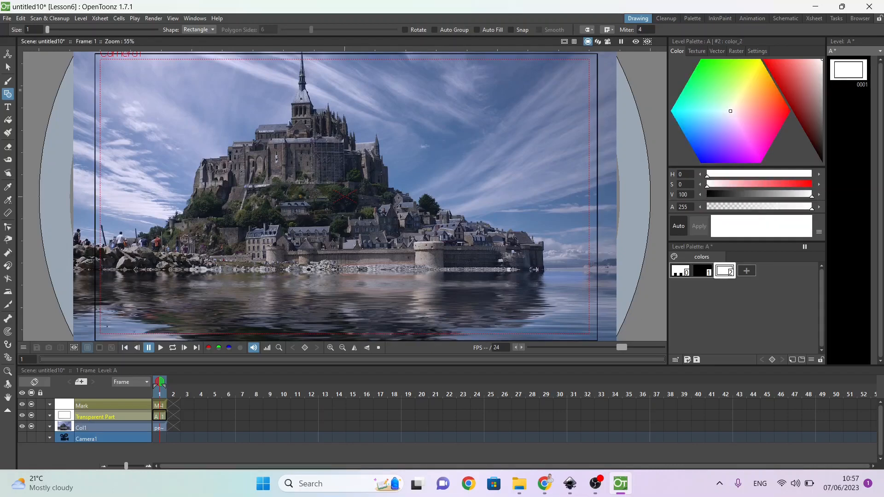
left_click(7, 120)
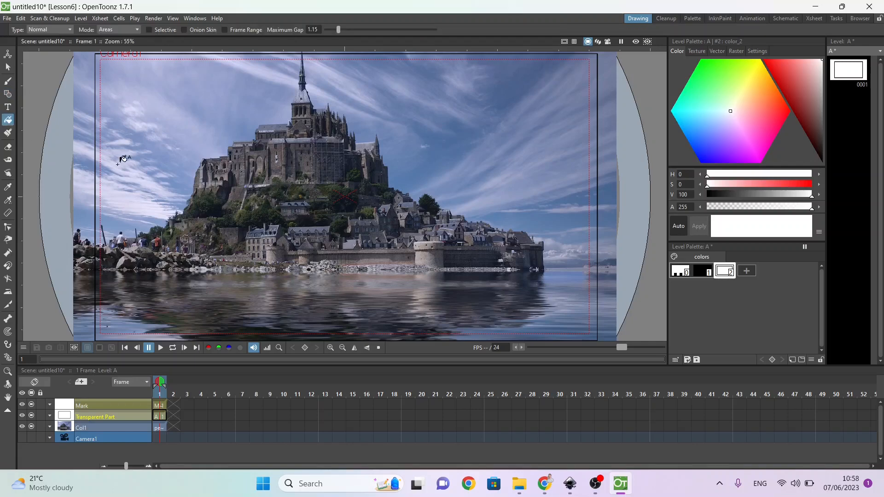
left_click(224, 192)
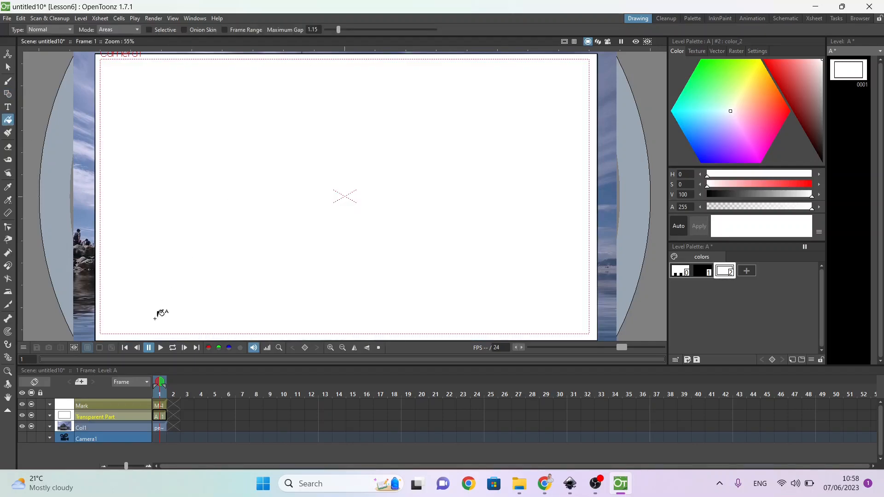
Step: Correct the name of the Mark column to Mask
left_click(160, 408)
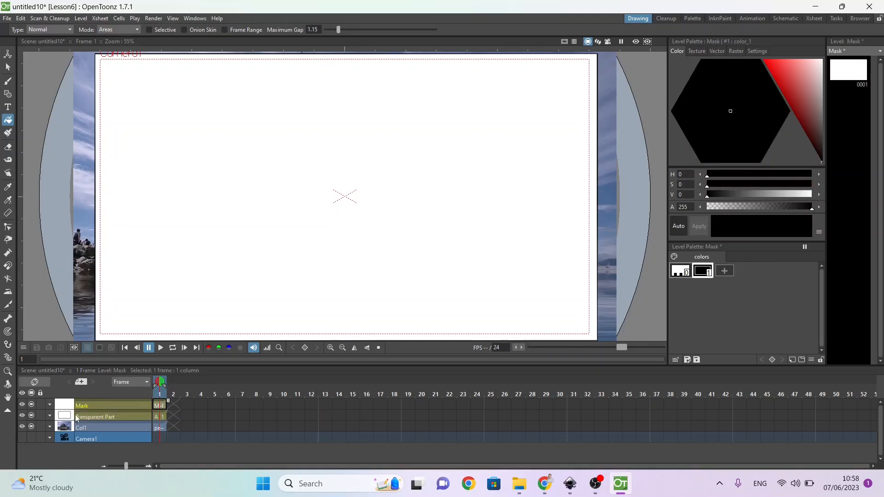
double_click(84, 406)
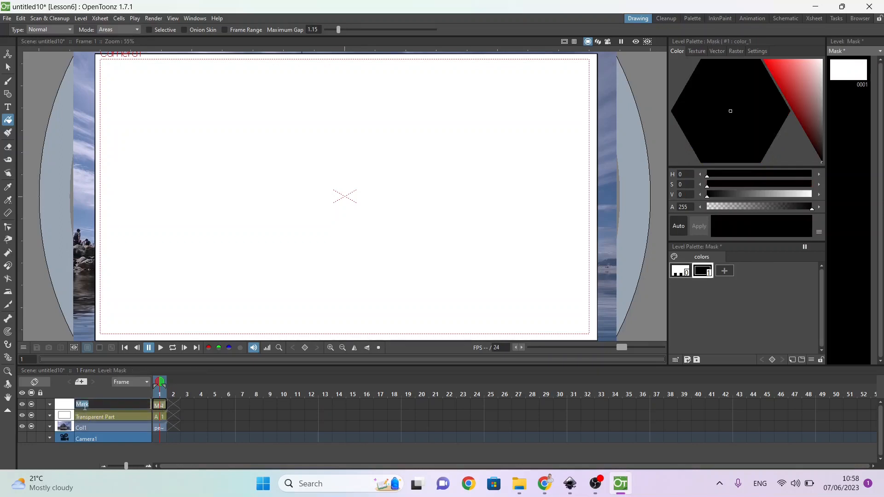
left_click(85, 406)
key("Return")
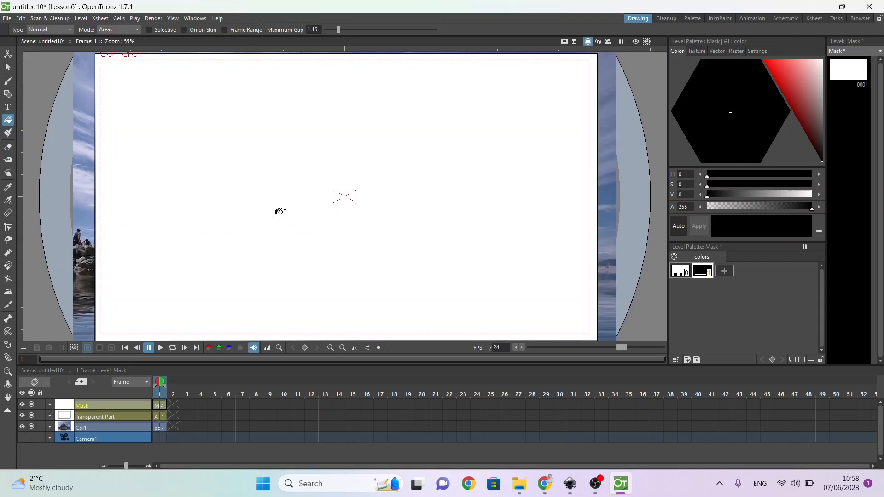
Step: Draw a small ellipse left of the camera centre on the Mask level and fill it with black
left_click(8, 95)
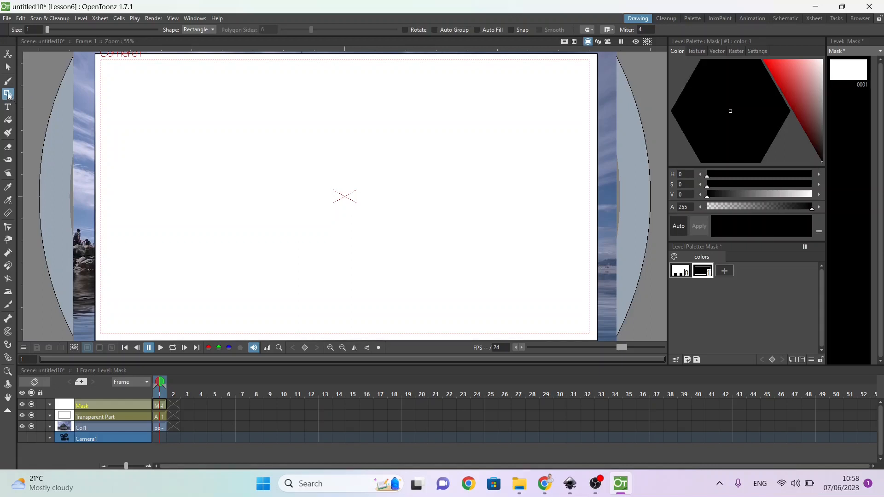
left_click(191, 33)
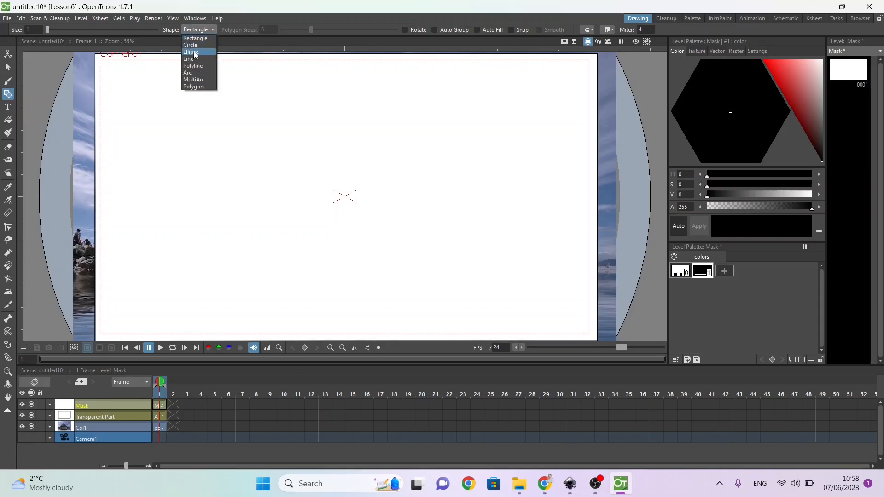
left_click(195, 54)
left_click_drag(224, 180, 277, 220)
left_click_drag(278, 218, 278, 219)
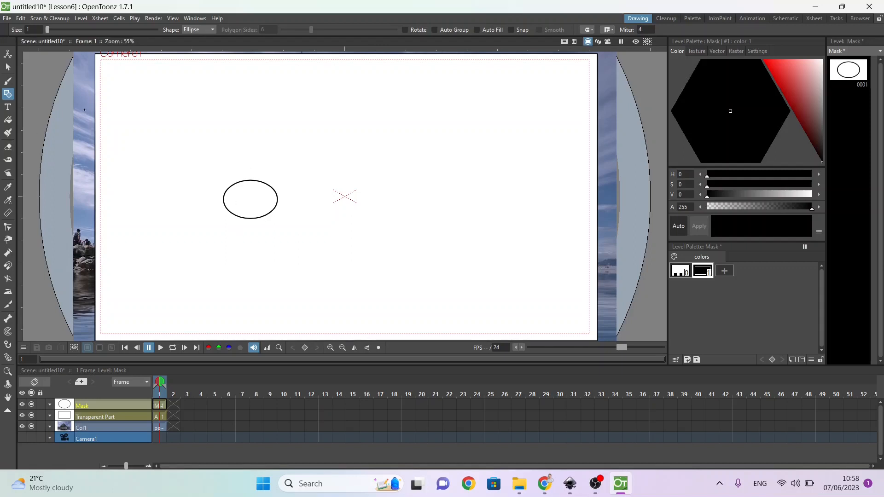
left_click(8, 120)
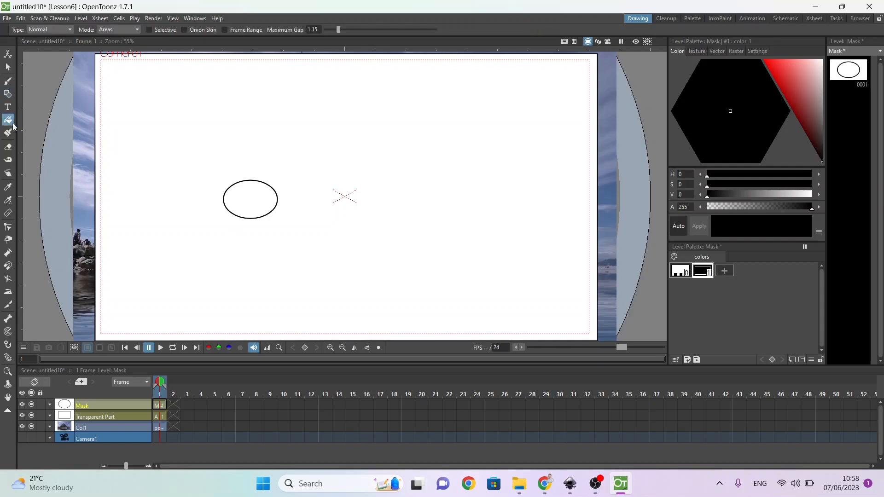
left_click(259, 198)
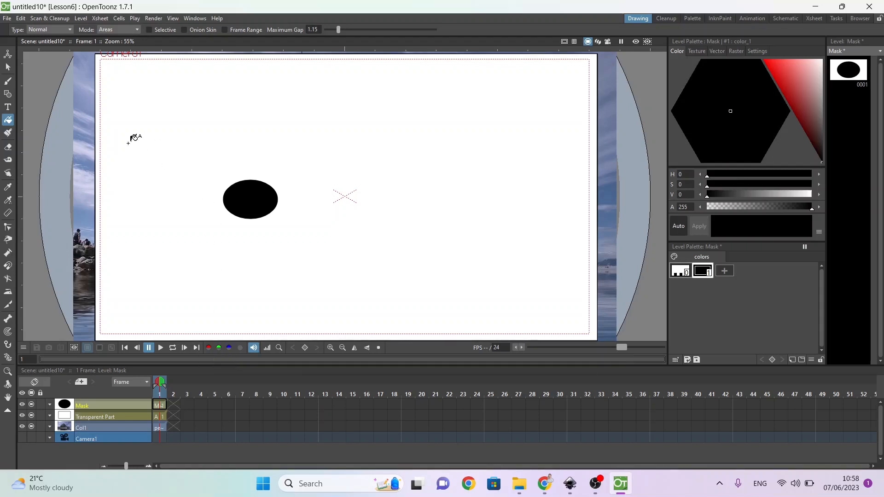
Step: Hide the Transparent Part and Mask columns in the viewer, and show both again to compare the layers over the photo
left_click(31, 416)
left_click(31, 404)
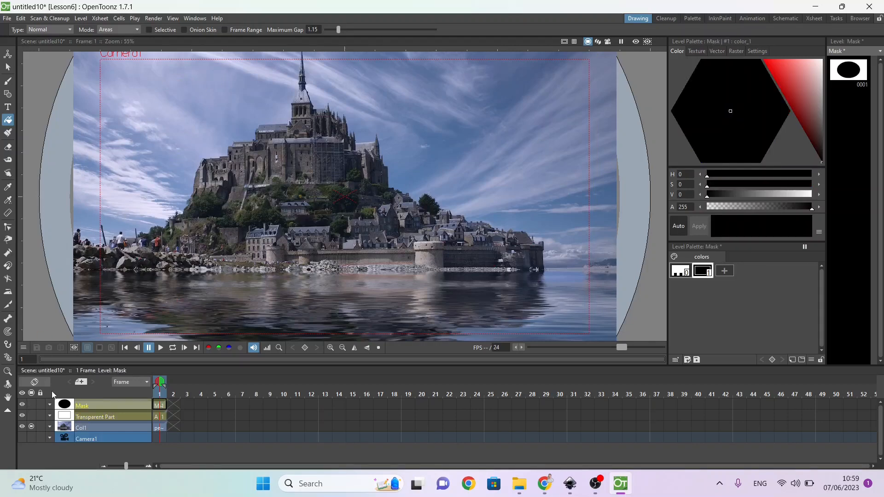
left_click(30, 405)
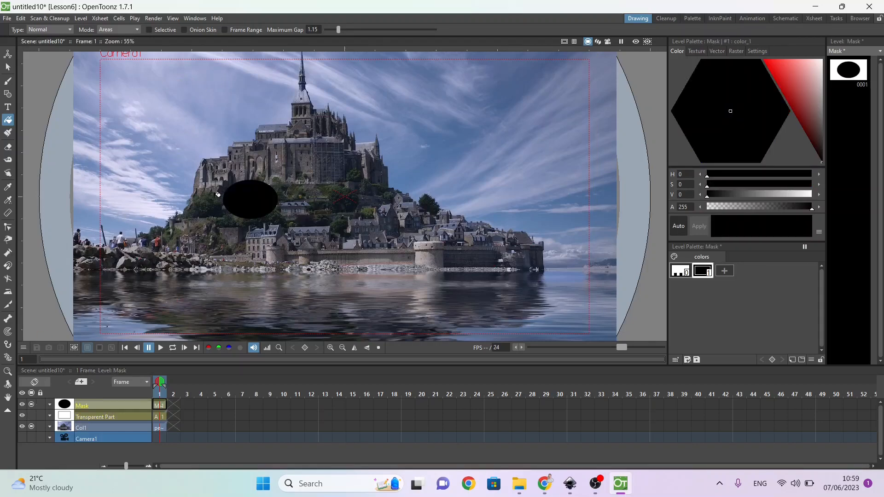
left_click(30, 415)
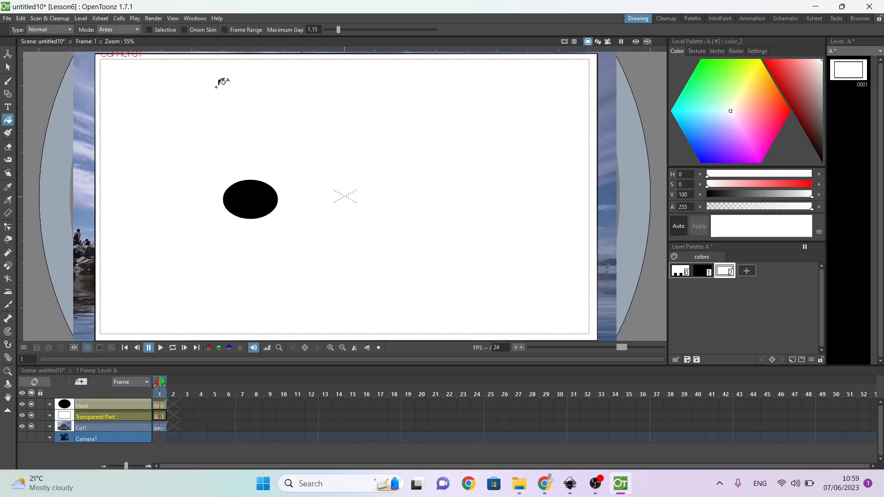
left_click(196, 20)
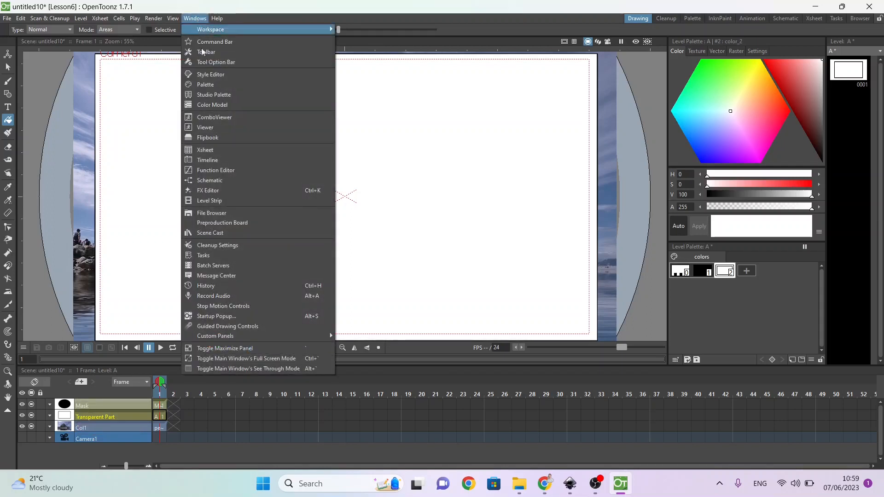
left_click(216, 192)
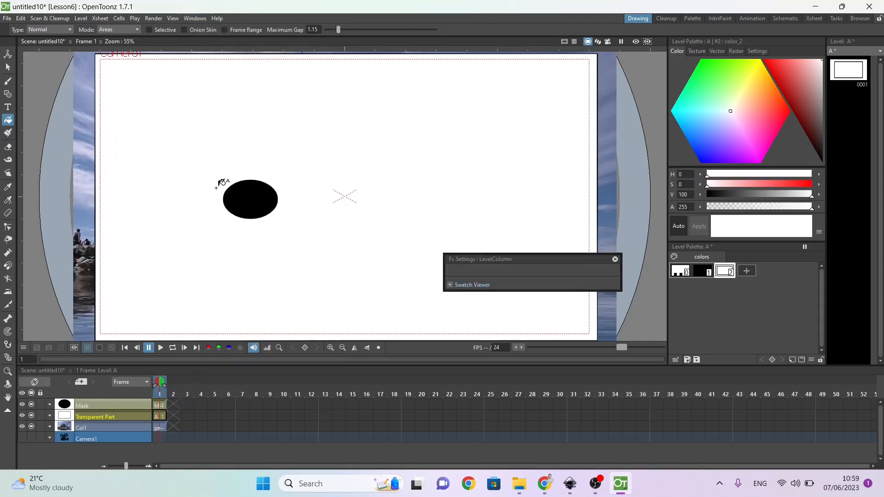
left_click(615, 259)
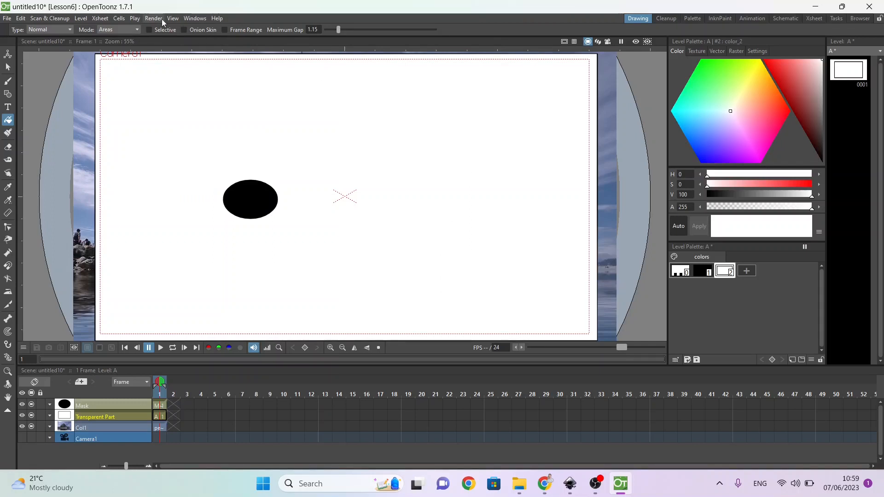
Step: Open the Schematic window, move and enlarge it, and switch it from the Stage Schematic to the FX Schematic
left_click(193, 19)
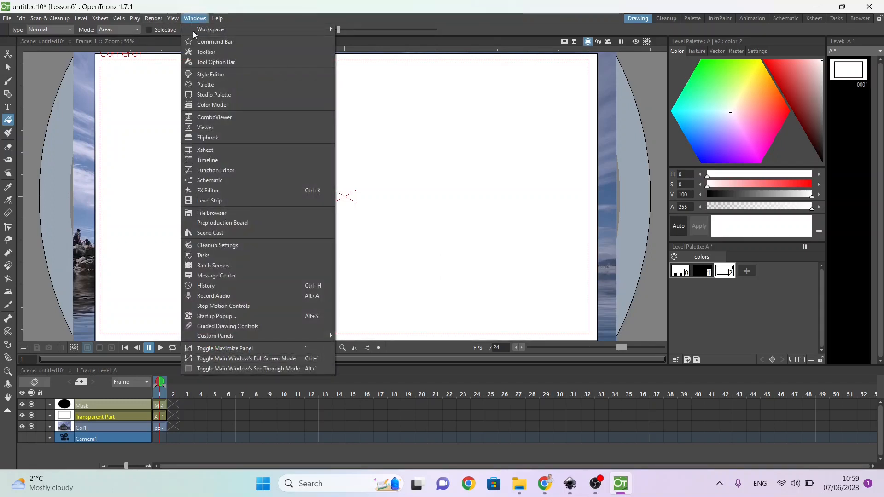
left_click(210, 181)
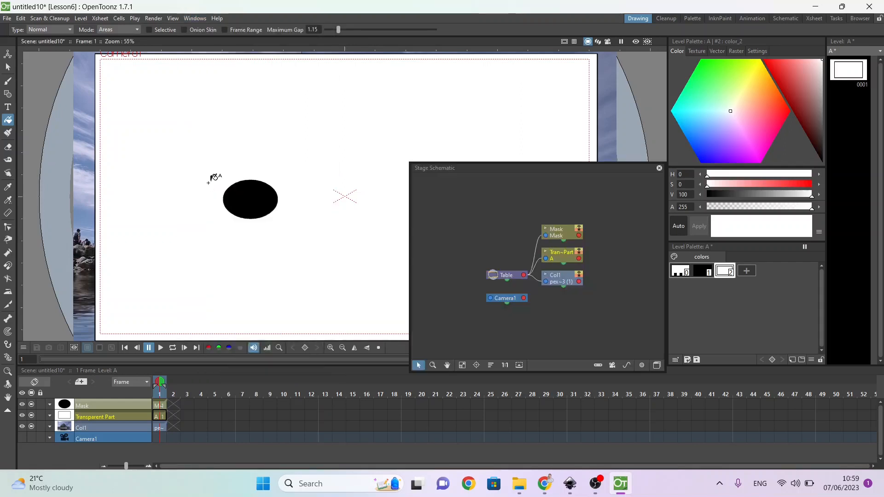
left_click_drag(501, 168, 450, 66)
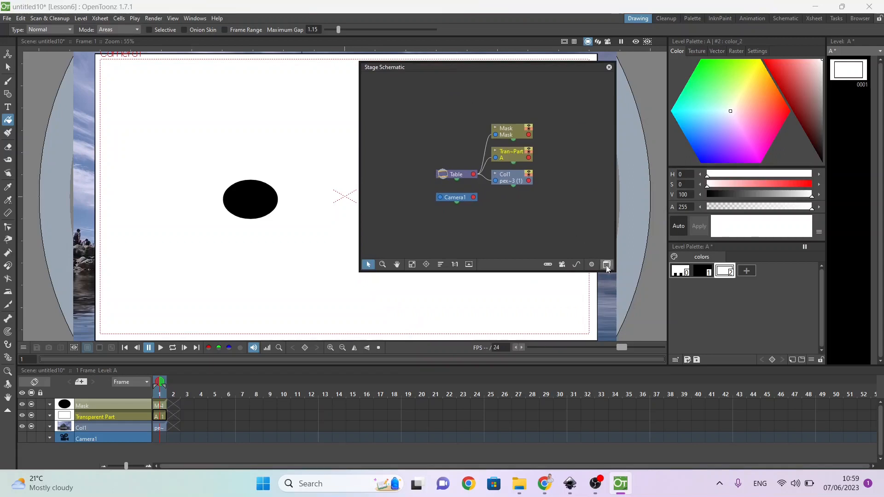
left_click_drag(615, 272, 739, 338)
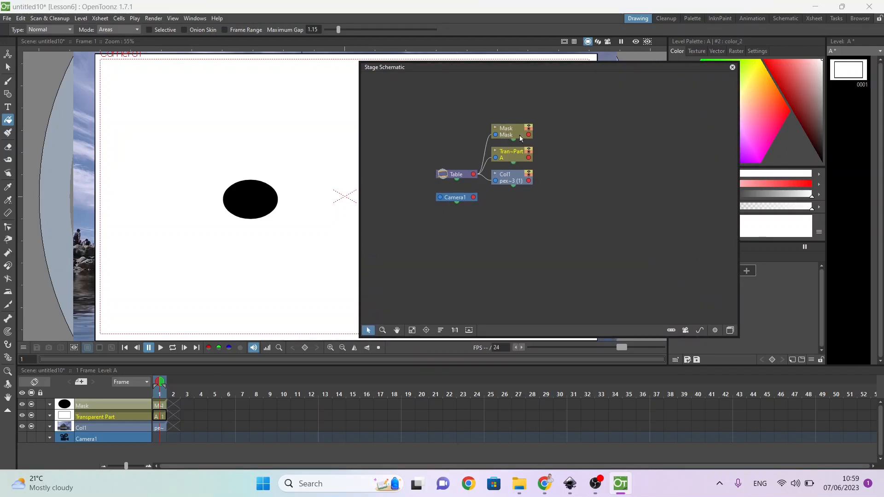
left_click(728, 330)
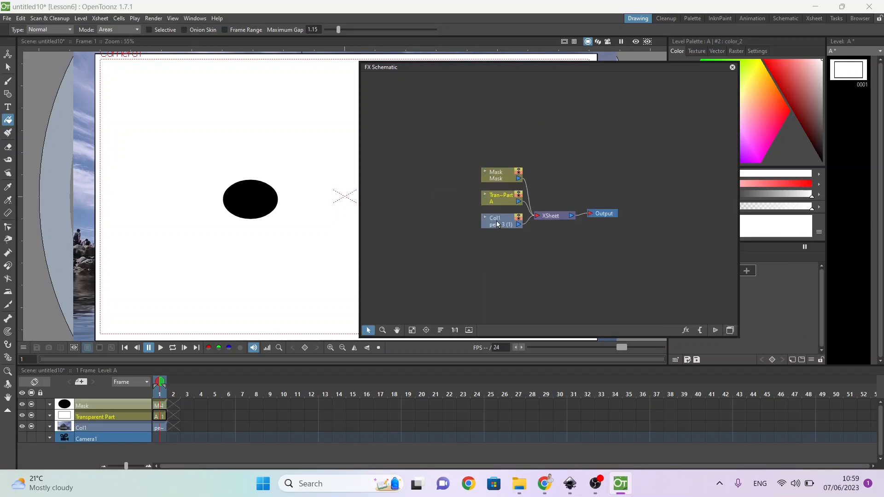
Step: Move the castle photo's node away from the other columns in the FX Schematic and rename its column to Picture
left_click_drag(497, 222, 457, 255)
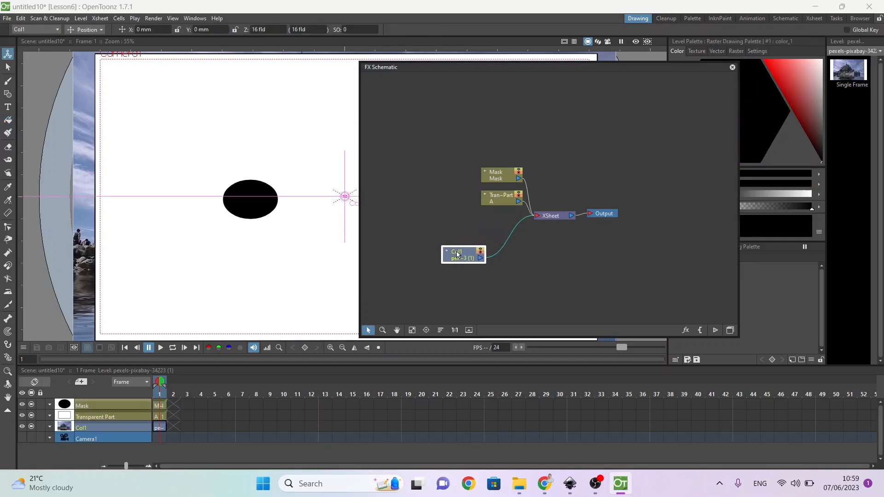
left_click(496, 198)
left_click(464, 248)
double_click(85, 427)
type("Picture")
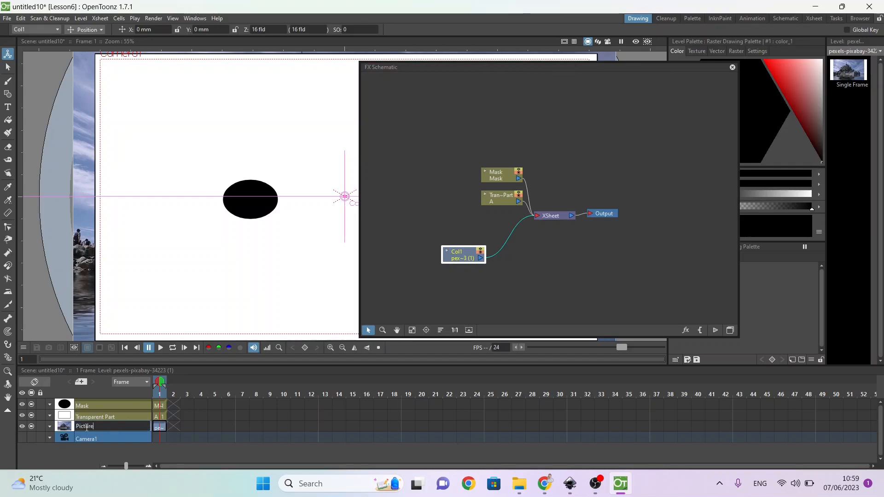
key("Return")
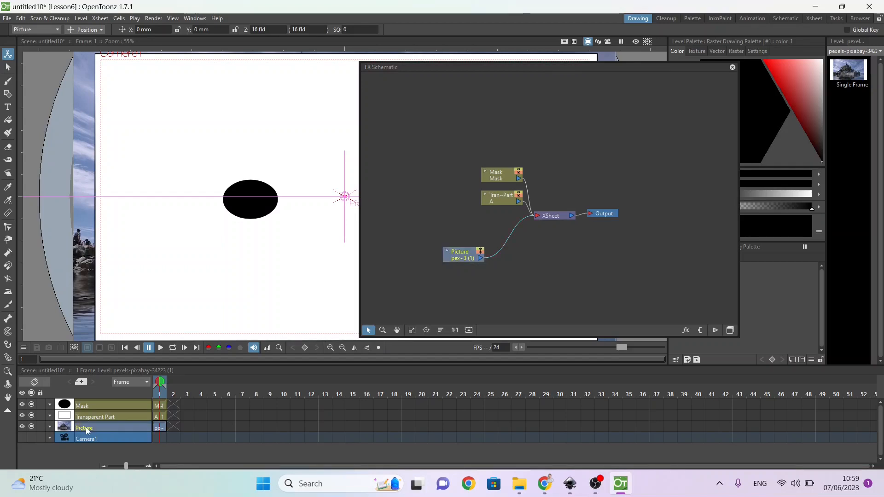
Step: Move the Transparent Part and Mask nodes farther from the XSheet node to leave room between them
left_click_drag(500, 197, 433, 195)
left_click_drag(501, 177, 439, 152)
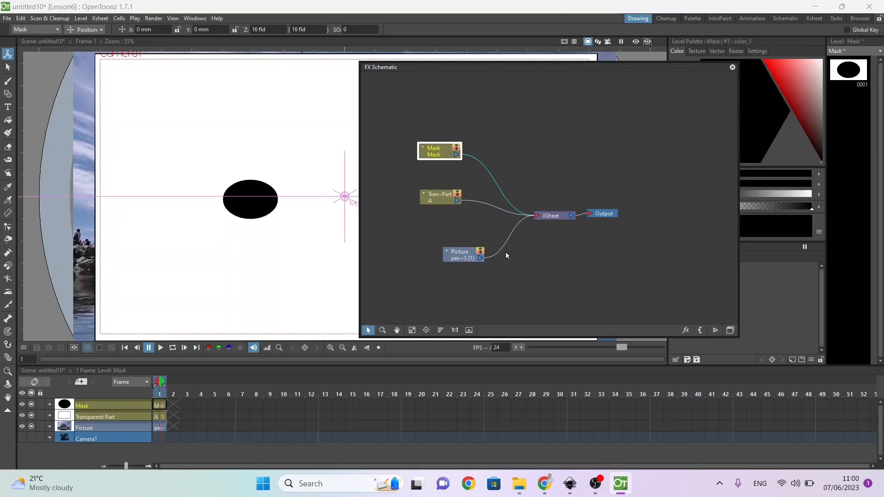
Step: Move the Output and XSheet nodes farther away from the column nodes to make room in the FX Schematic
left_click(554, 217)
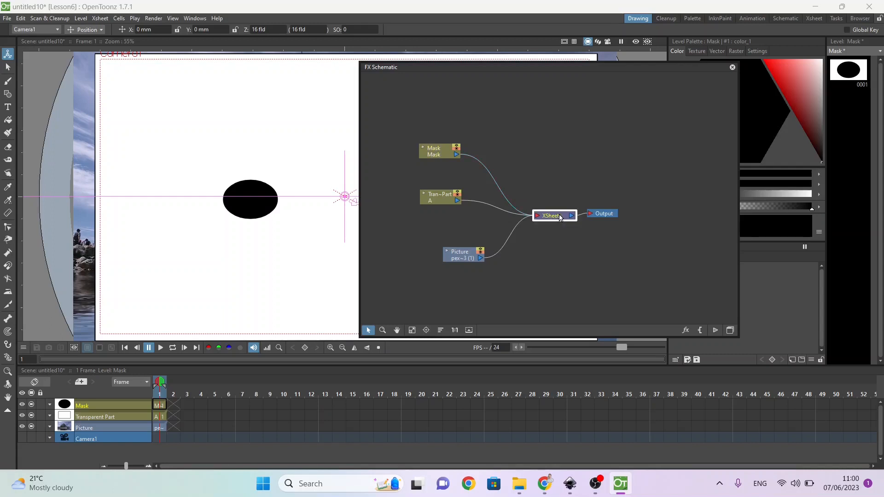
left_click_drag(599, 217, 650, 218)
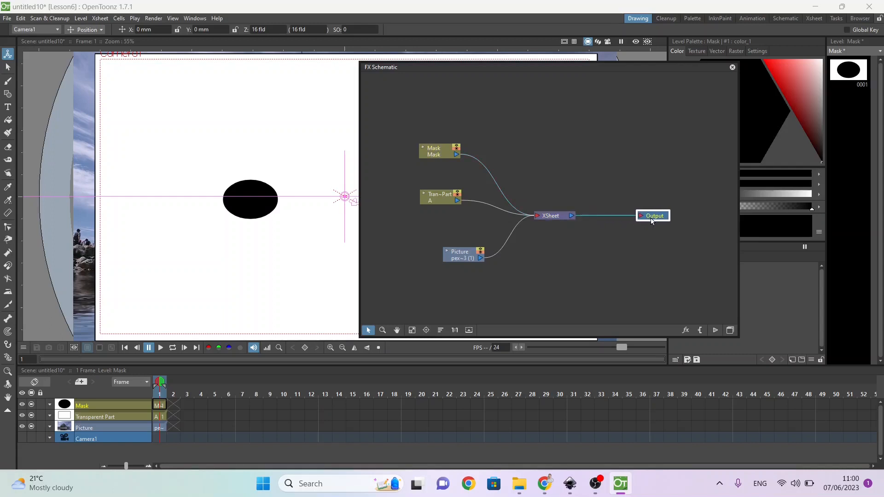
left_click_drag(554, 217, 584, 213)
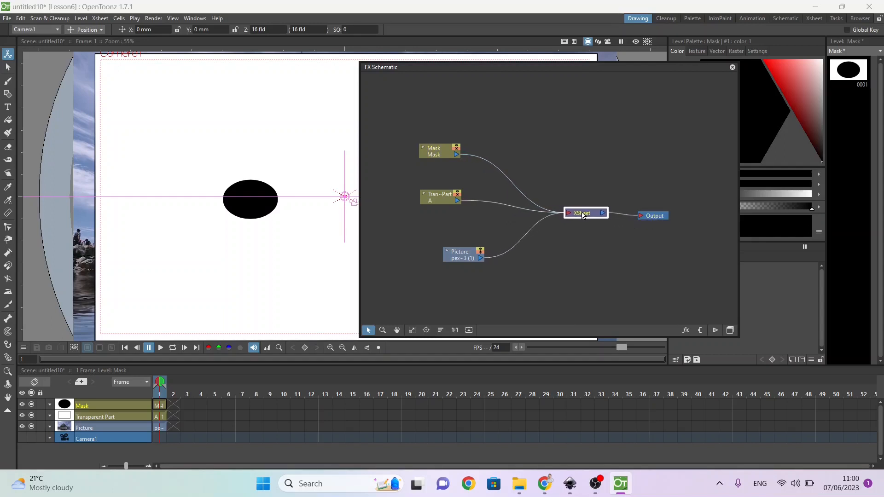
Step: Delete the links from the Transparent Part and Mask nodes to the XSheet, and briefly preview the scene
left_click(518, 209)
key("Delete")
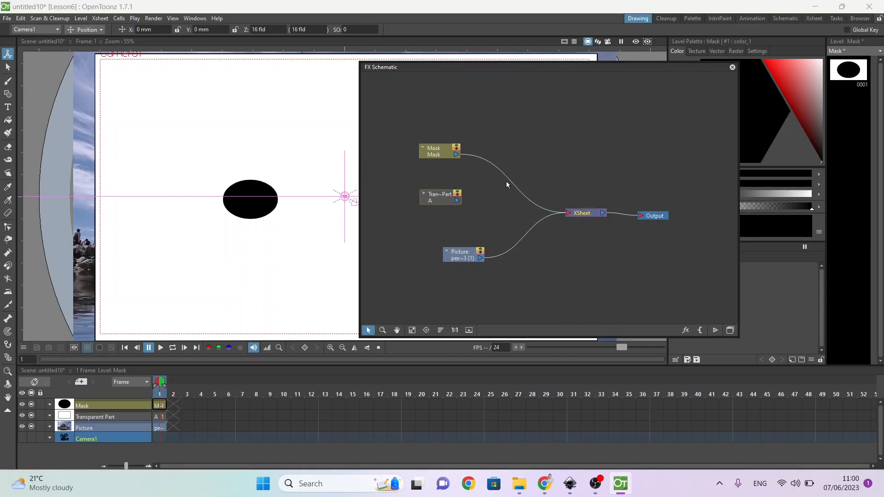
key("Delete")
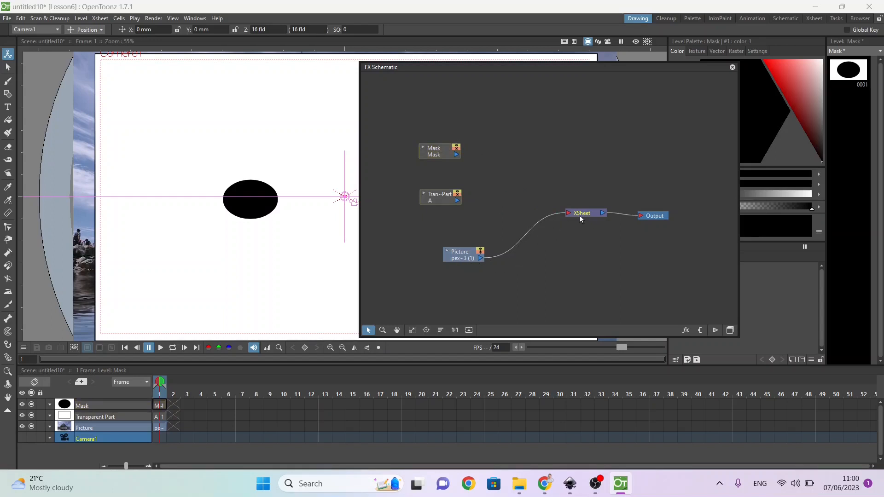
left_click(634, 43)
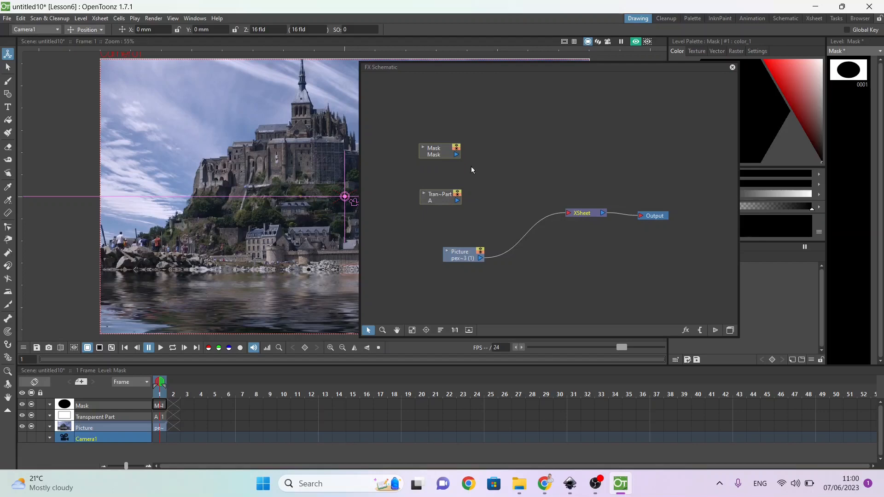
left_click(637, 42)
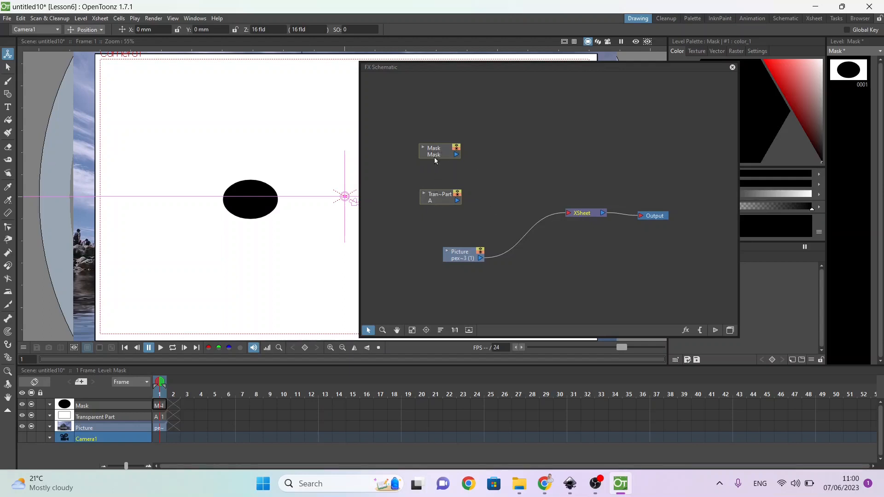
Step: Add a Multiply layer blending effect and connect Mask to its Source1 and Transparent Part to its Source2
right_click(493, 145)
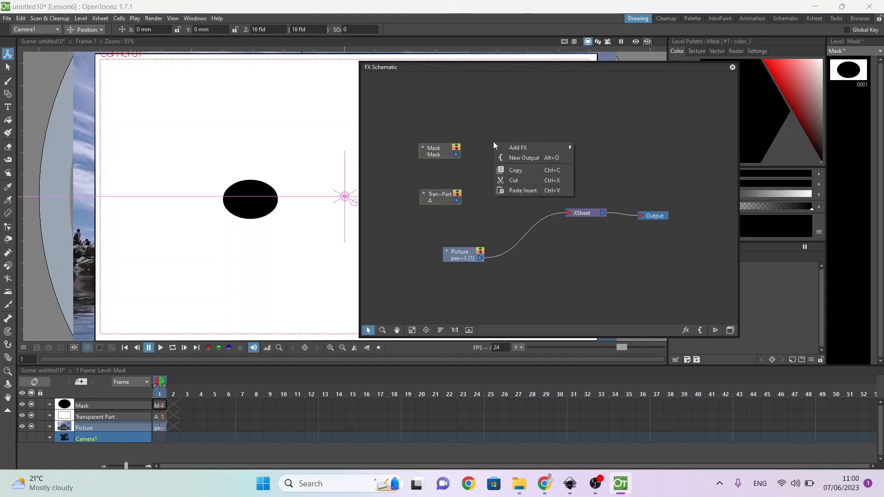
mouse_move(499, 148)
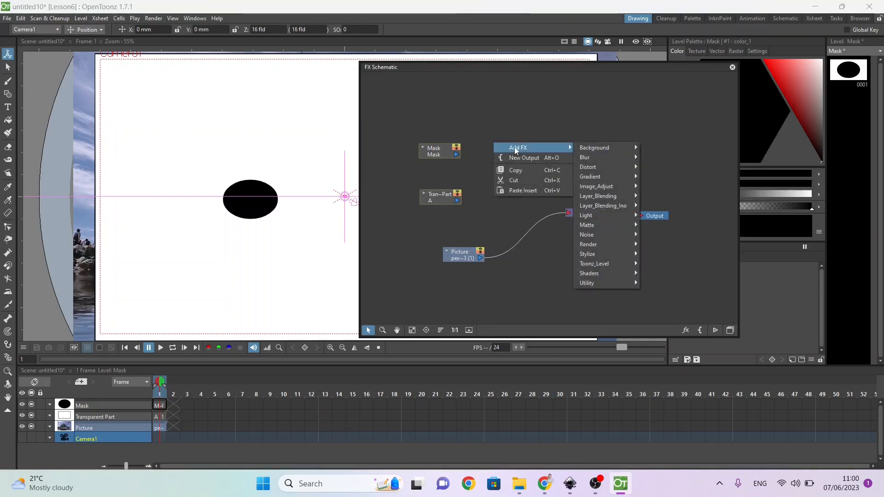
mouse_move(610, 178)
mouse_move(617, 198)
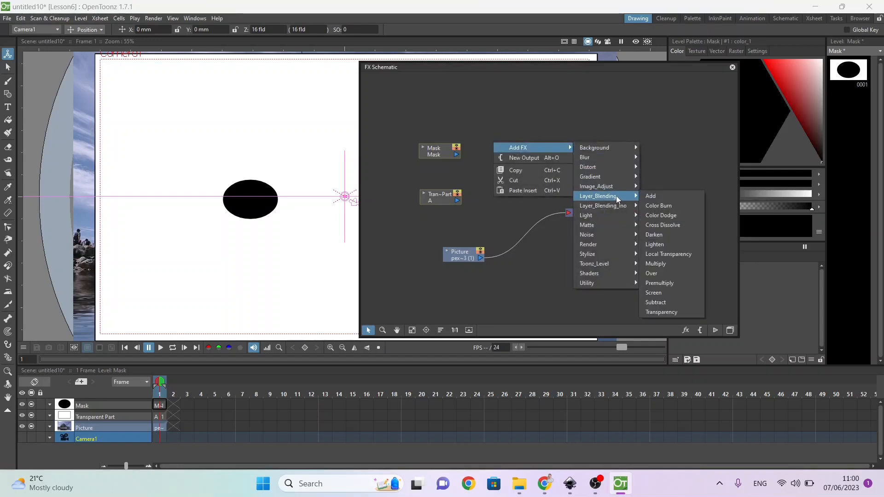
left_click(670, 264)
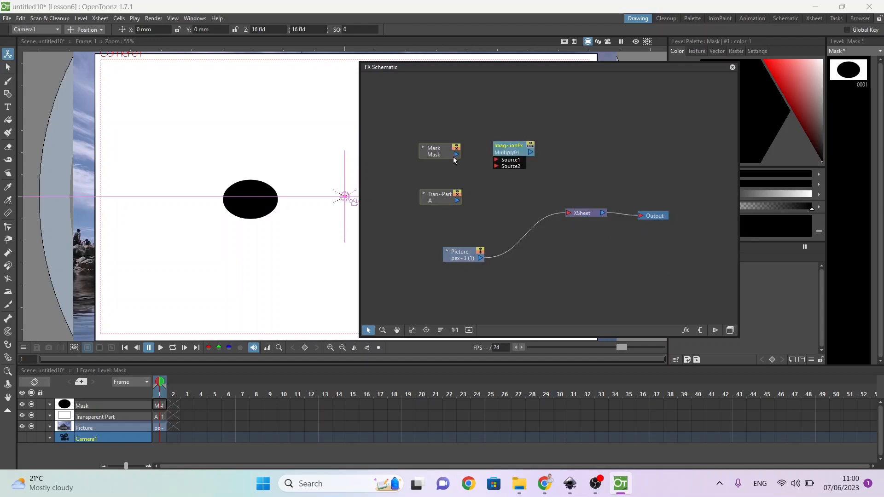
left_click_drag(457, 154, 499, 162)
left_click_drag(457, 201, 507, 158)
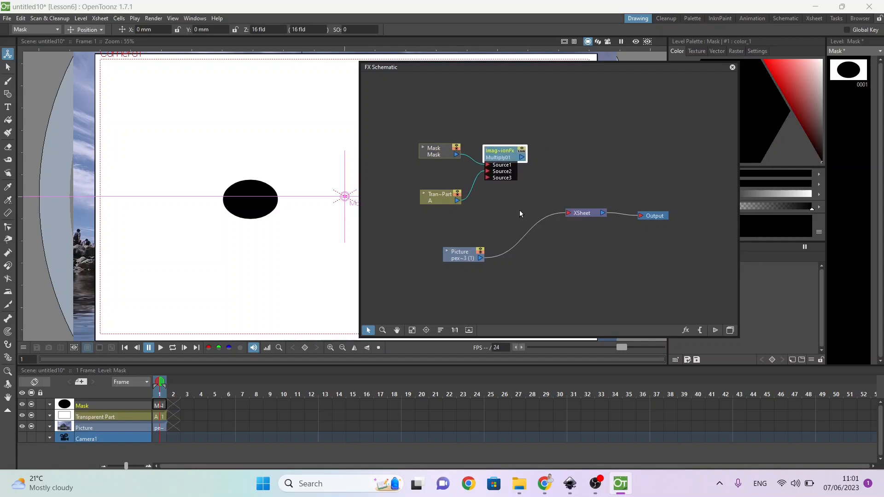
Step: Replace the XSheet's link to Output with a direct link from the Multiply node, and turn on the preview
left_click(625, 212)
left_click_drag(521, 157, 638, 216)
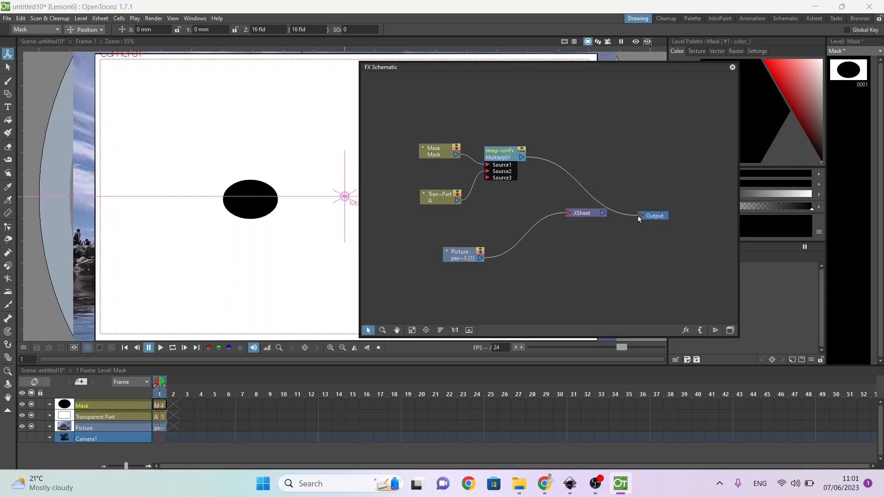
left_click(636, 41)
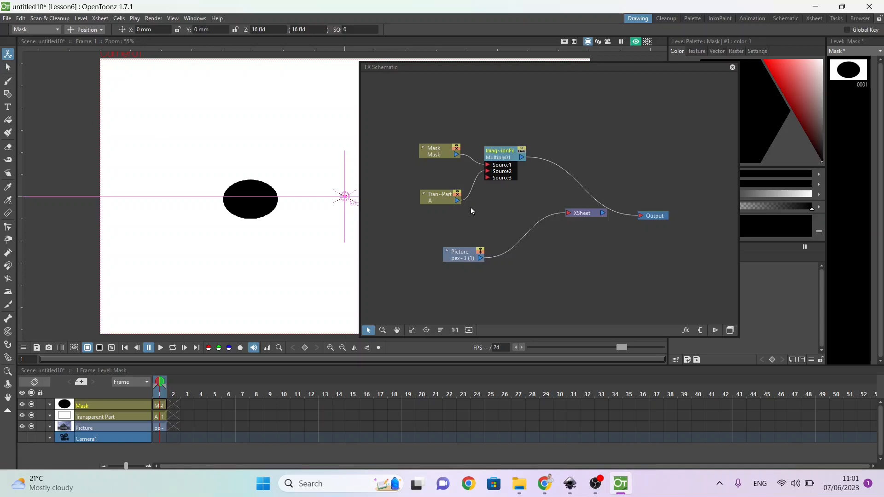
Step: Try swapping the Mask and Transparent Part sources on the Multiply node, and return them to Source1 and Source2
left_click_drag(458, 201, 488, 174)
left_click(435, 151)
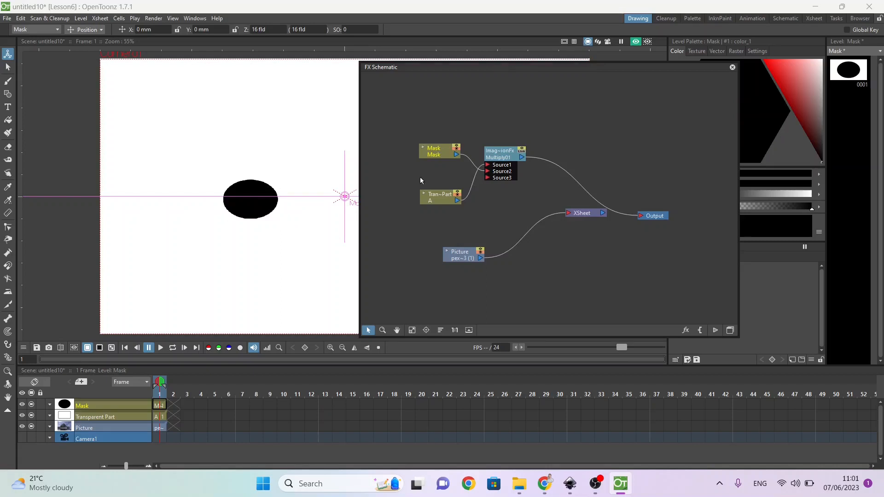
left_click_drag(454, 155, 487, 165)
left_click(457, 201)
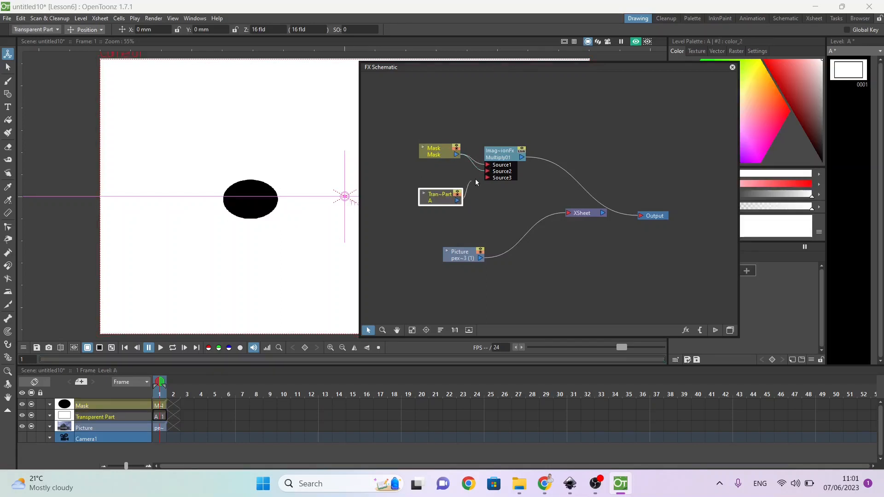
left_click_drag(490, 171, 489, 171)
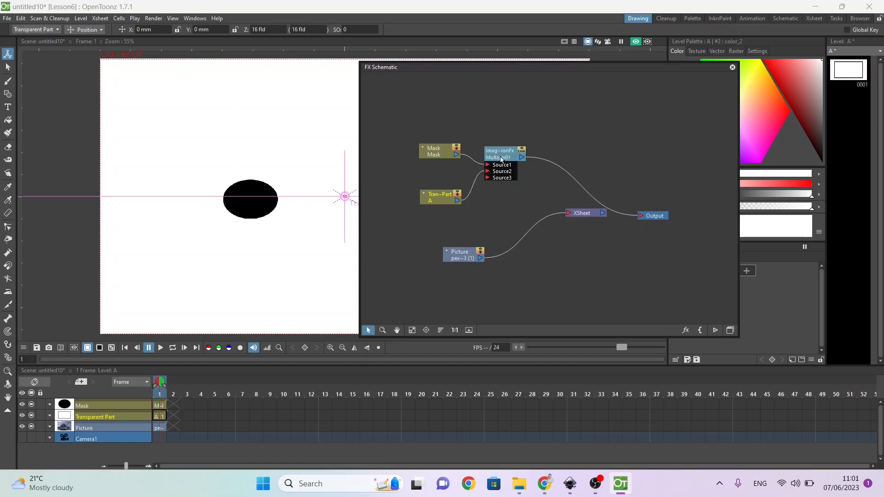
Step: Delete the Multiply node's link to Output and the Picture node's link to the XSheet
left_click(561, 170)
key("Delete")
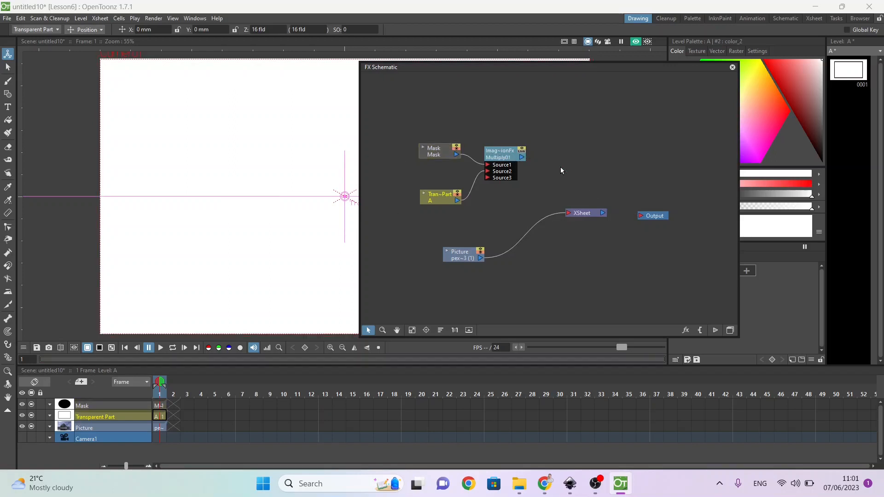
left_click_drag(523, 158, 570, 157)
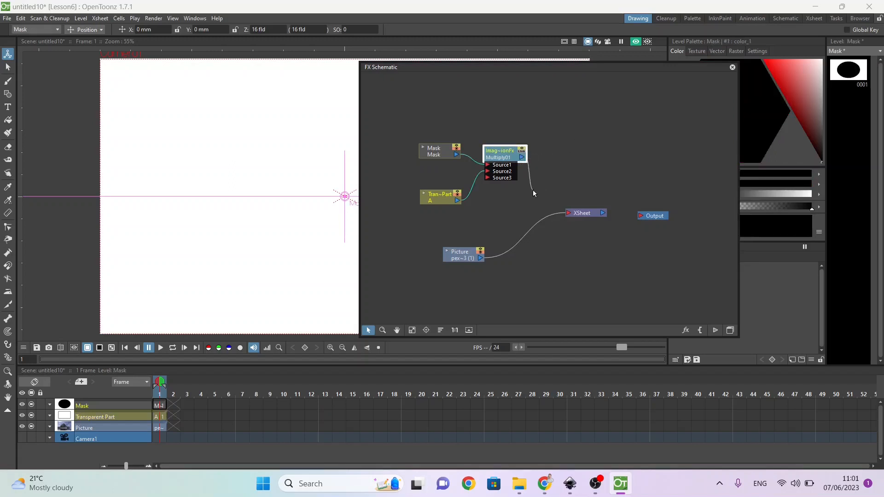
left_click_drag(547, 184, 545, 182)
left_click(547, 218)
key("Delete")
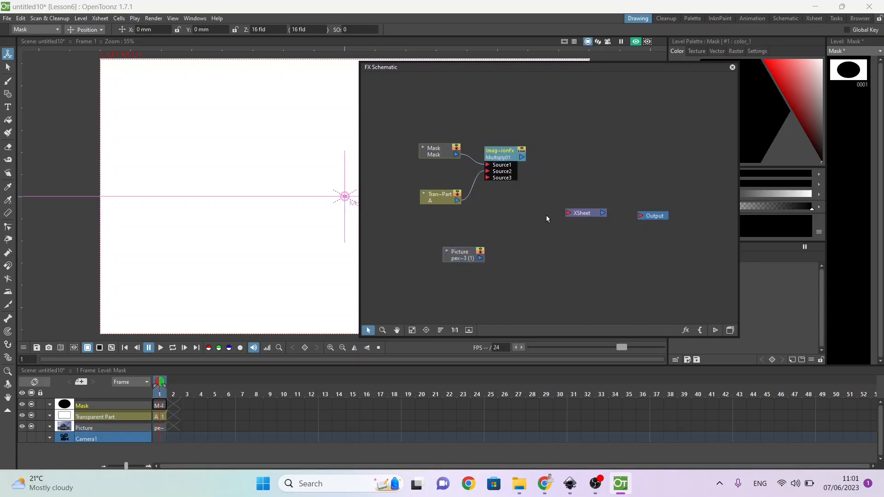
Step: Add a Local Transparency layer blending effect and place it beside the Multiply node, above the XSheet
right_click(565, 167)
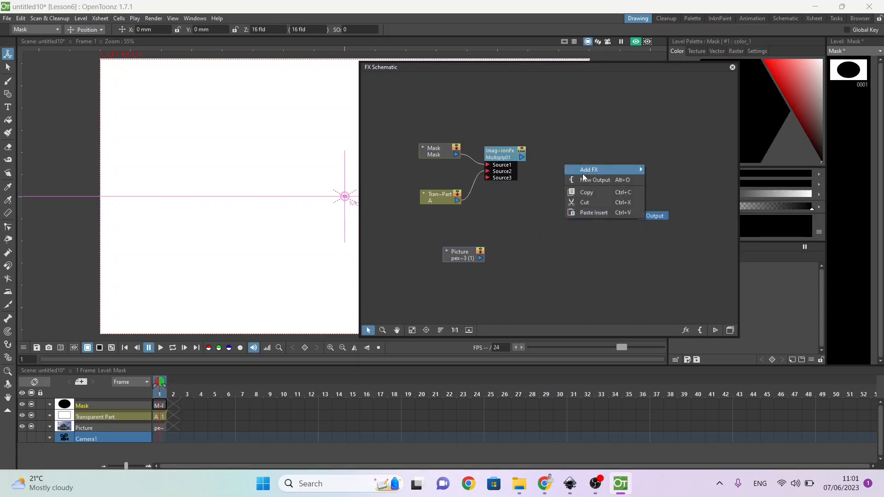
mouse_move(582, 171)
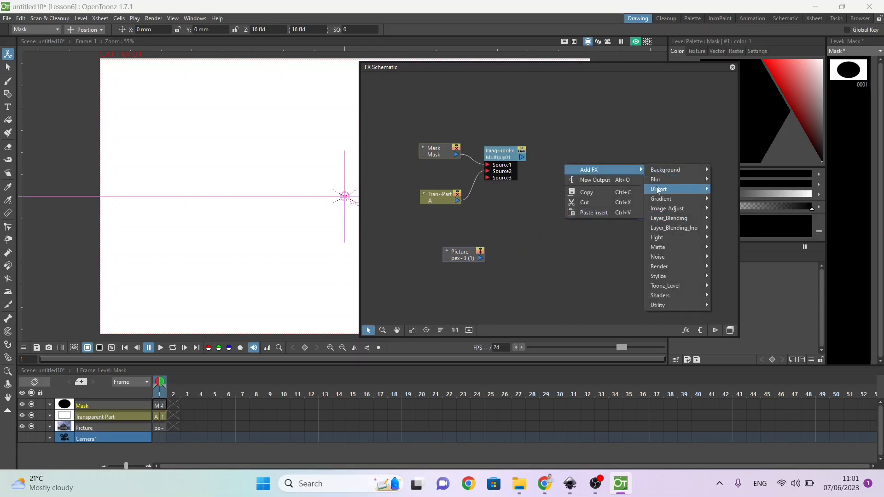
mouse_move(668, 220)
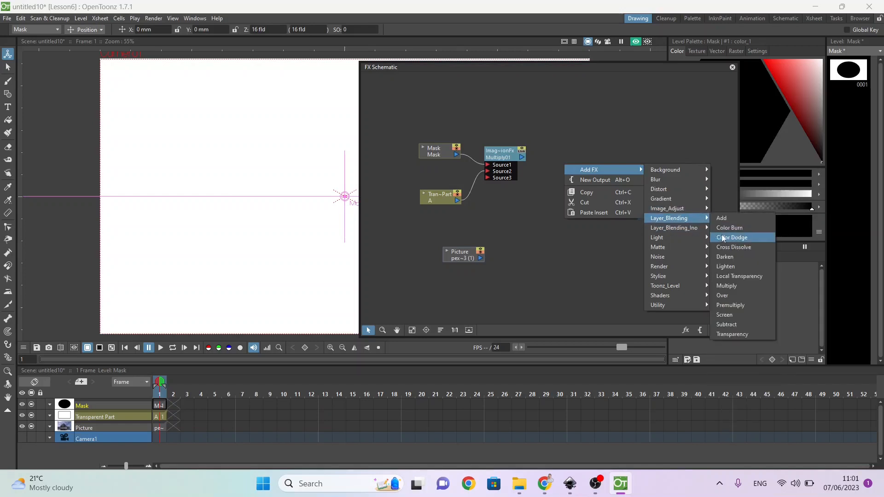
left_click(739, 277)
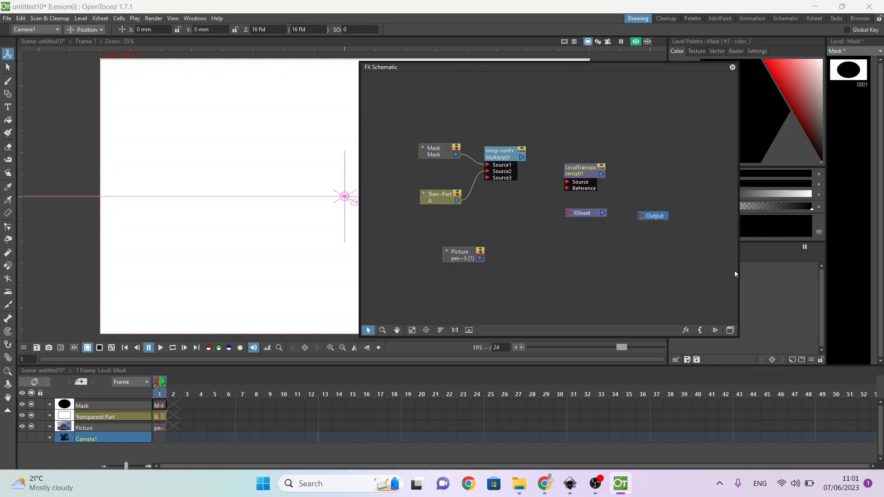
left_click_drag(583, 176, 579, 160)
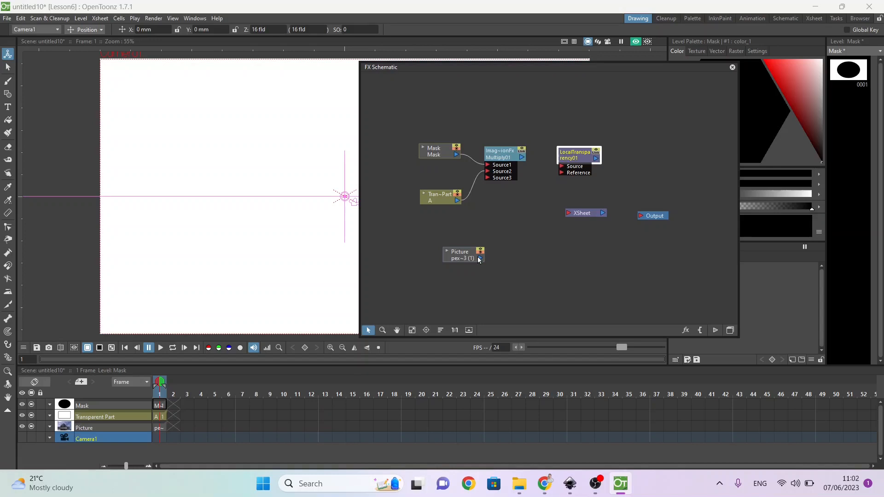
Step: Connect Multiply to Local Transparency's Source and Picture to its Reference, and route that effect through the XSheet to Output
left_click_drag(477, 256, 563, 167)
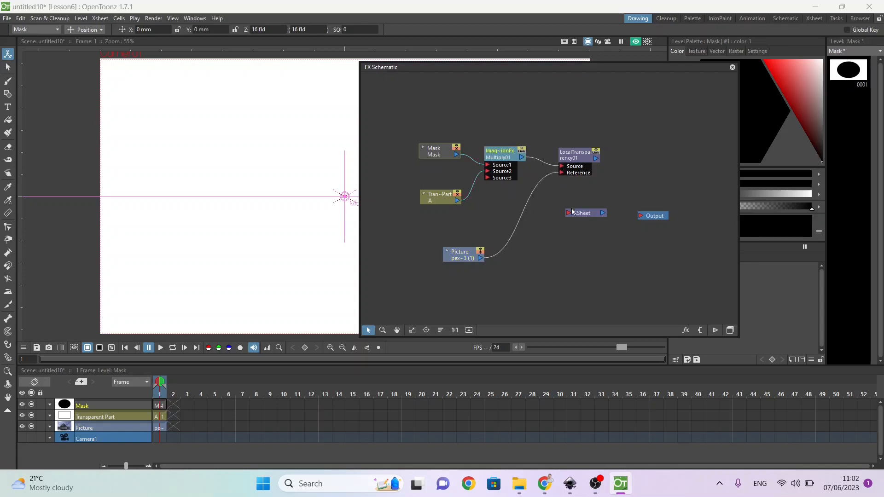
left_click_drag(572, 211, 643, 188)
left_click_drag(640, 220, 681, 203)
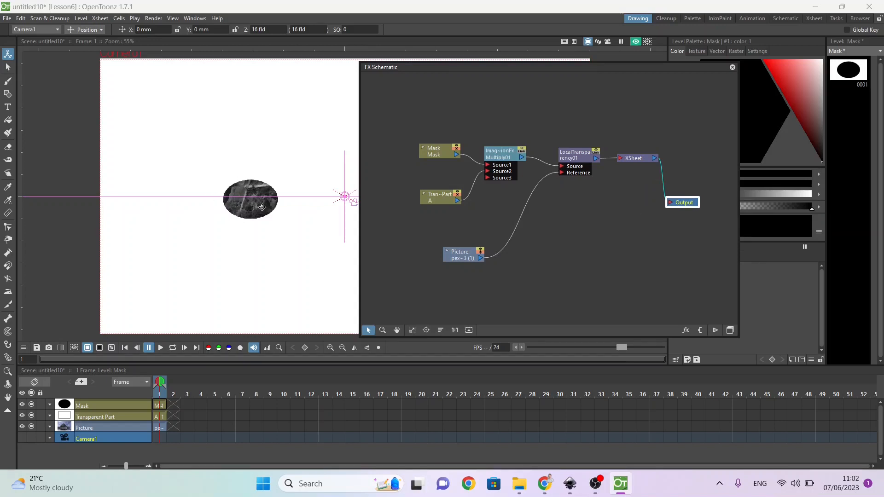
Step: Rewire Local Transparency with Picture as Source and Multiply as Reference, and close the preview and the FX Schematic
left_click_drag(463, 256, 561, 174)
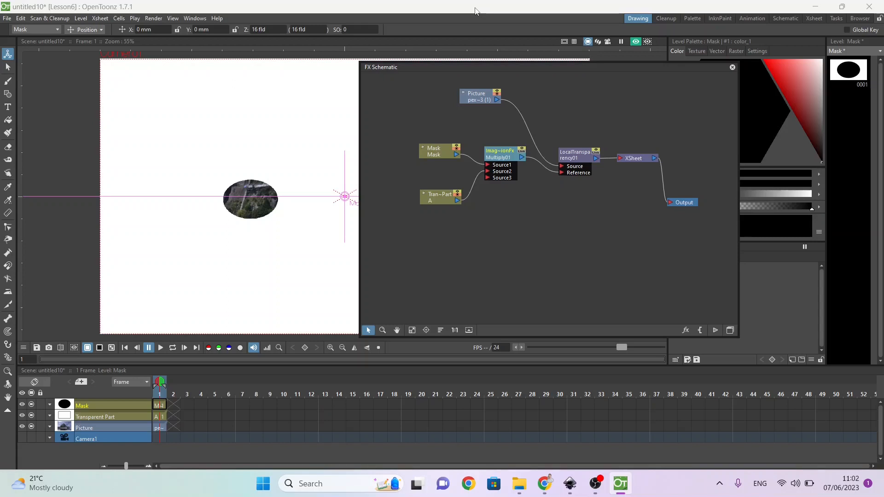
left_click(637, 41)
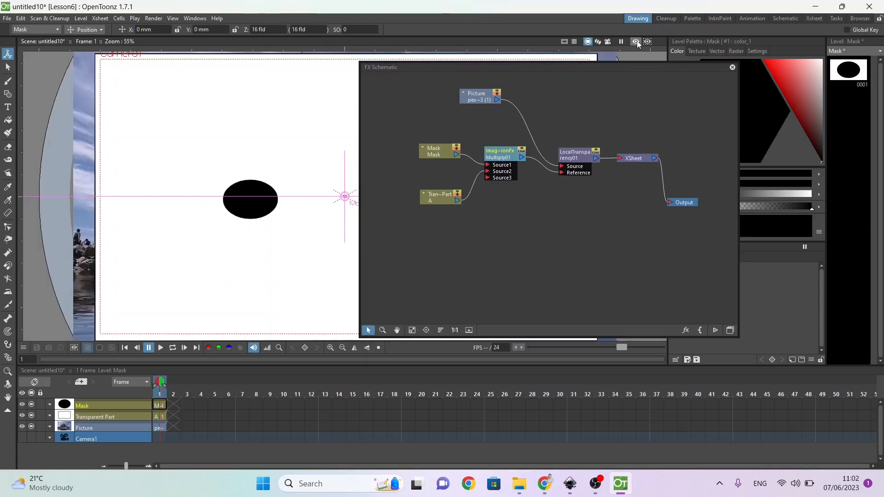
left_click(733, 67)
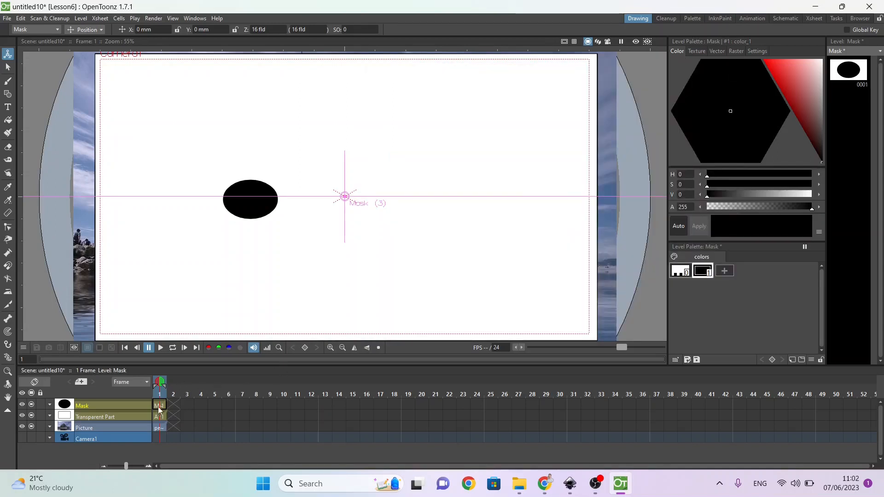
Step: Extend the Picture, Transparent Part and Mask layers to frame 24 in the timeline
left_click(160, 428)
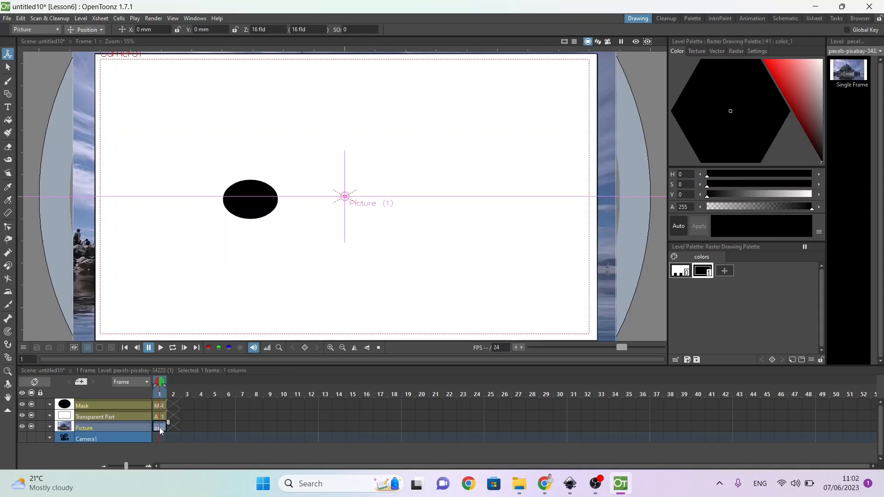
left_click_drag(167, 423, 486, 422)
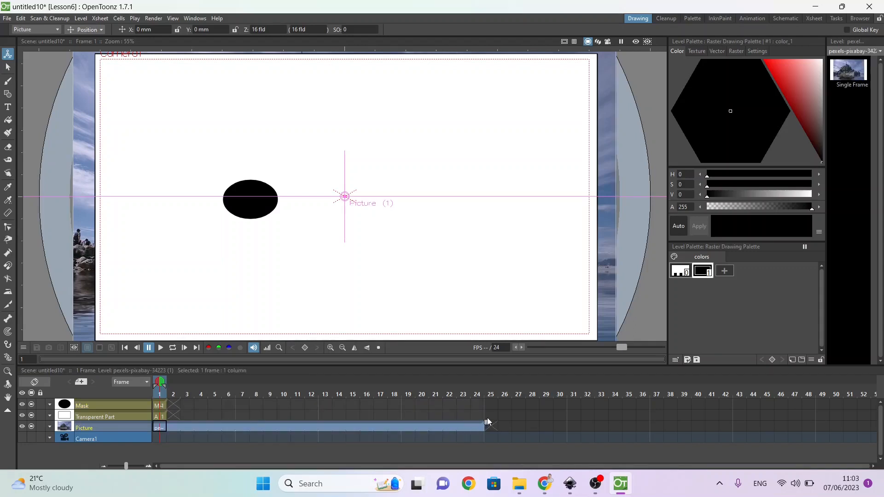
left_click(164, 416)
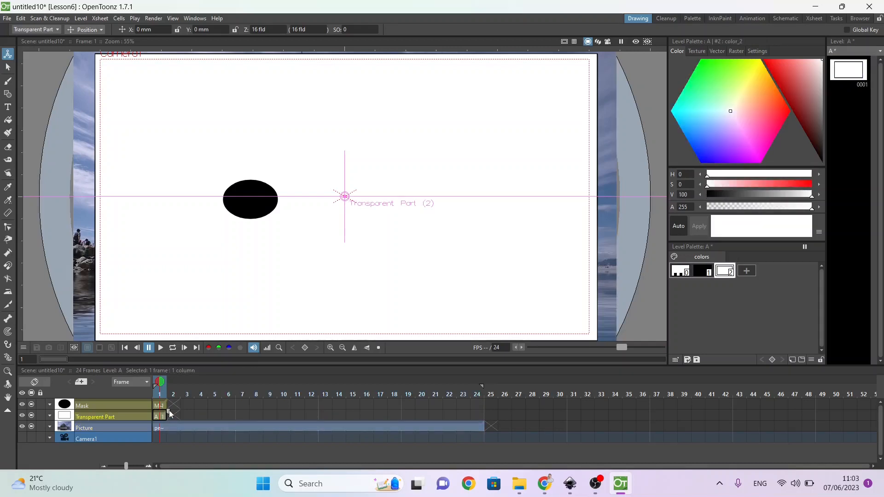
left_click_drag(168, 411, 438, 427)
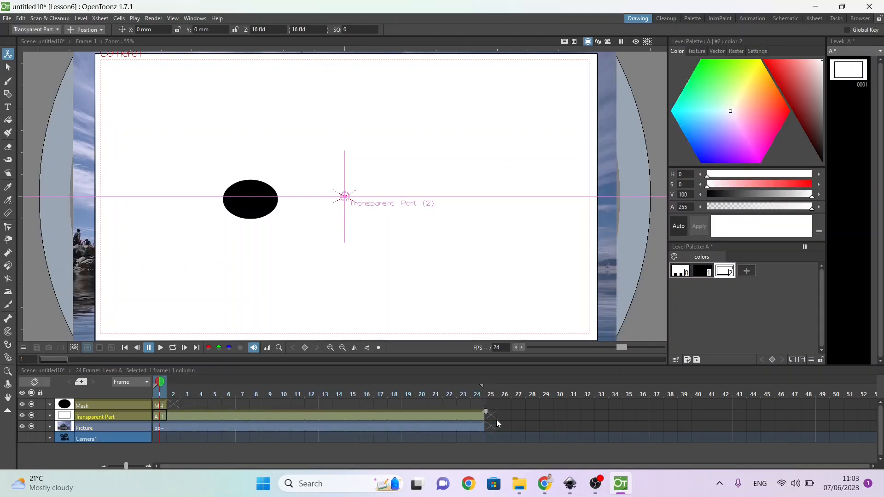
left_click(160, 406)
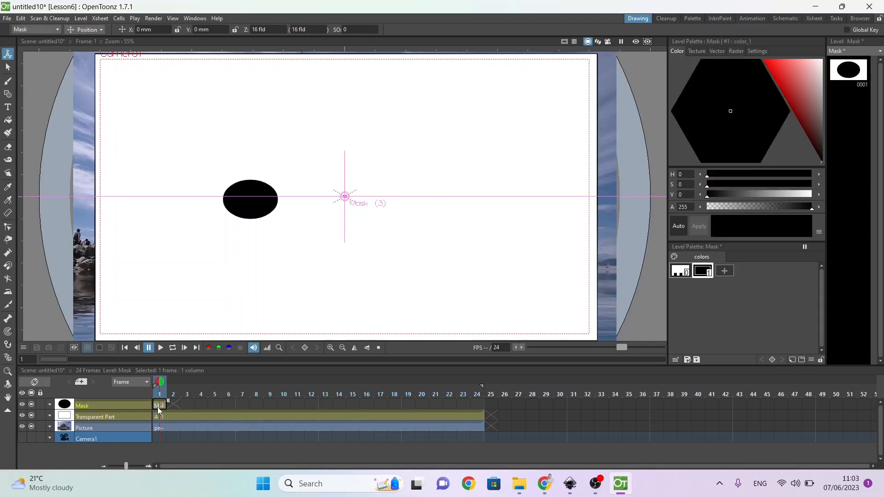
left_click_drag(169, 404, 486, 398)
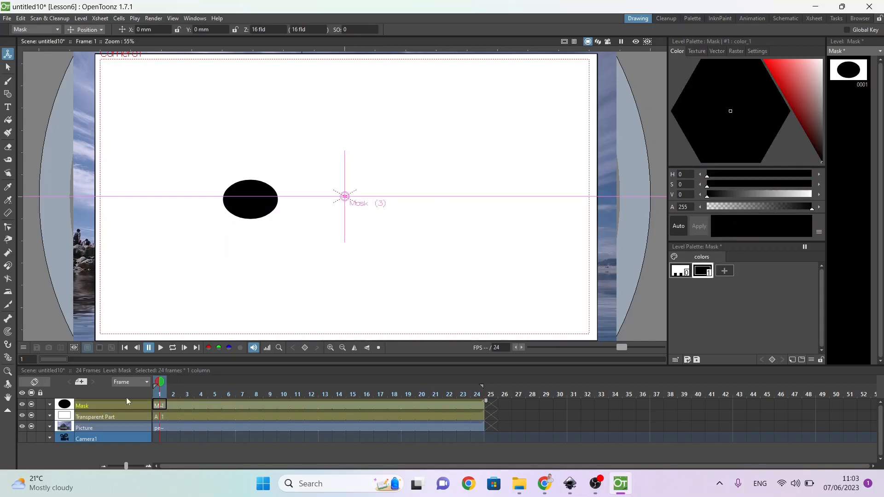
Step: Move the Mask layer's center point onto the middle of the black ellipse, at about X -79 mm, Y -3 mm
left_click(159, 406)
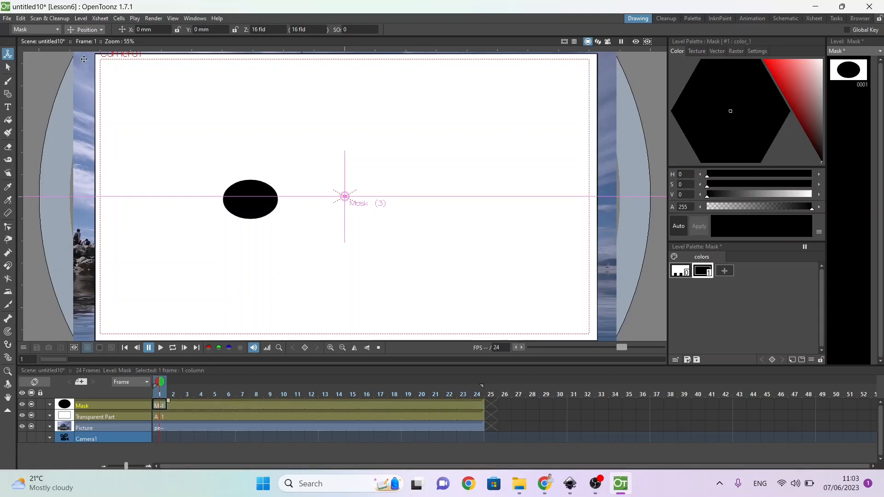
left_click(85, 30)
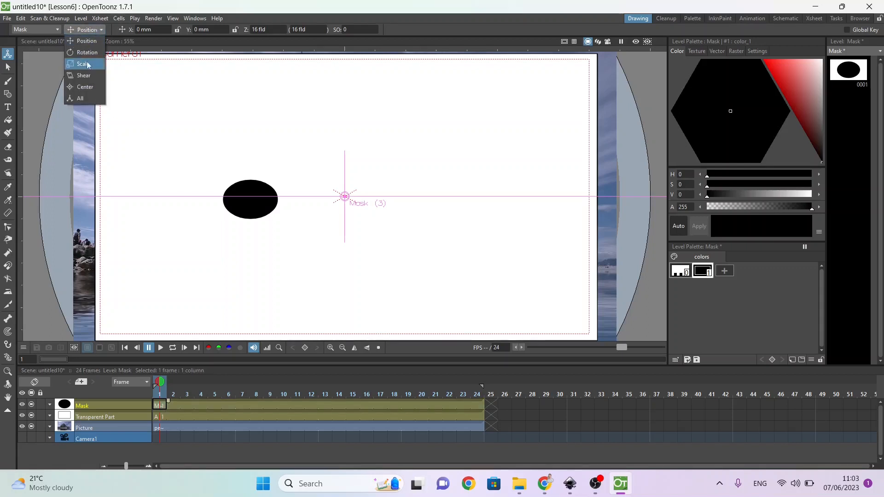
left_click(85, 87)
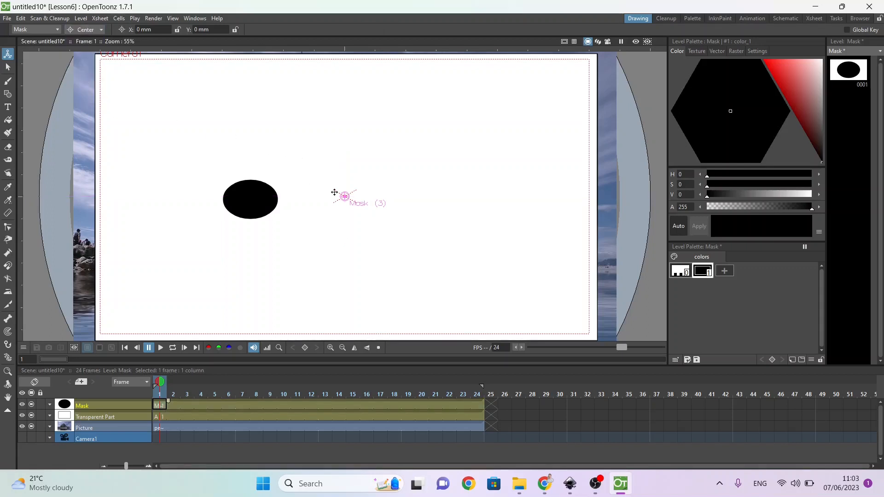
left_click_drag(342, 197, 249, 200)
Step: On frame 1, scale the Mask down to about 21% and move it to the camera frame's lower-left corner
left_click(92, 29)
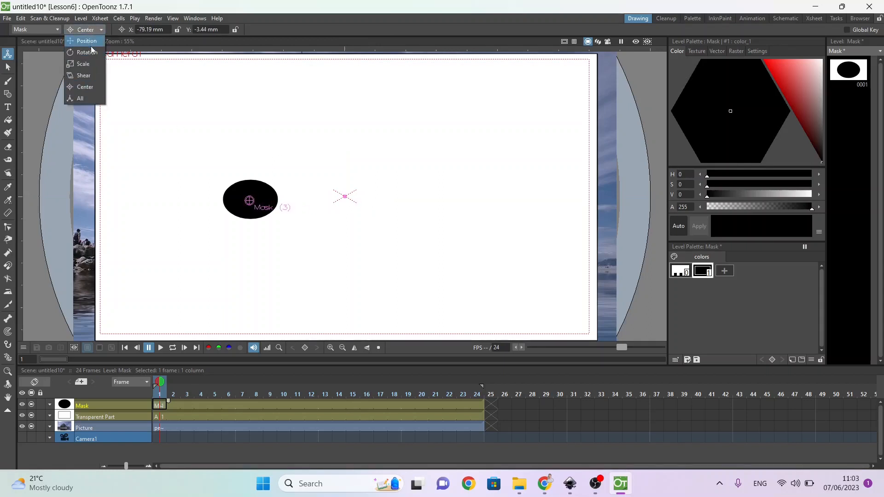
left_click(93, 65)
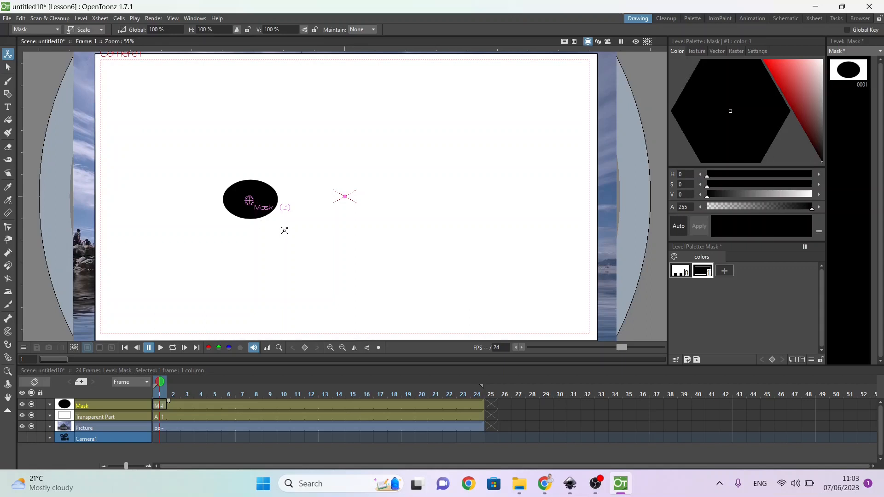
left_click_drag(302, 231, 238, 206)
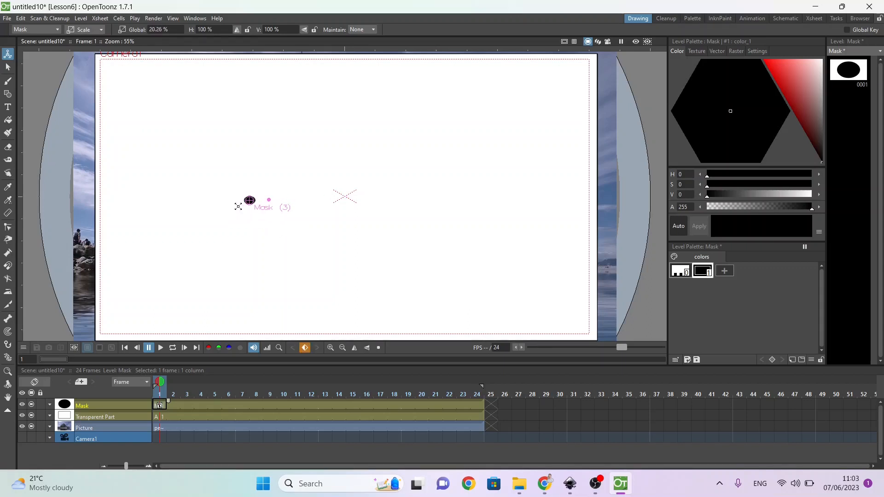
left_click(94, 29)
left_click(82, 66)
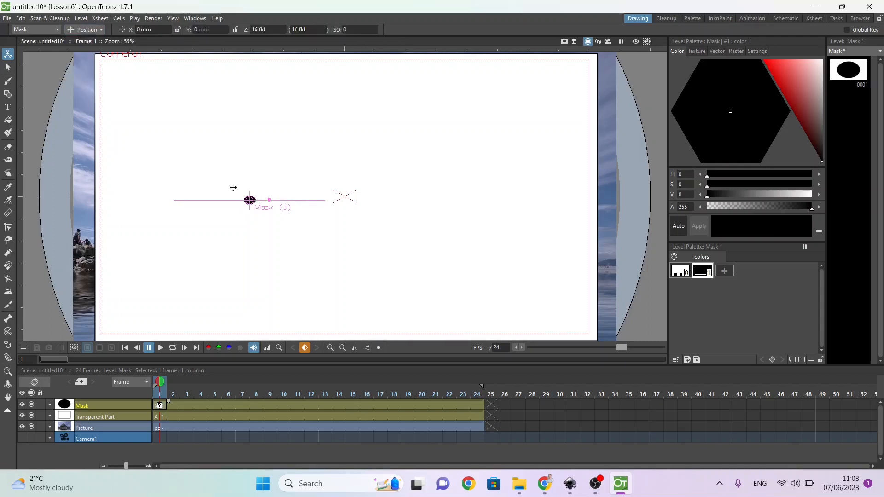
left_click_drag(251, 202, 112, 327)
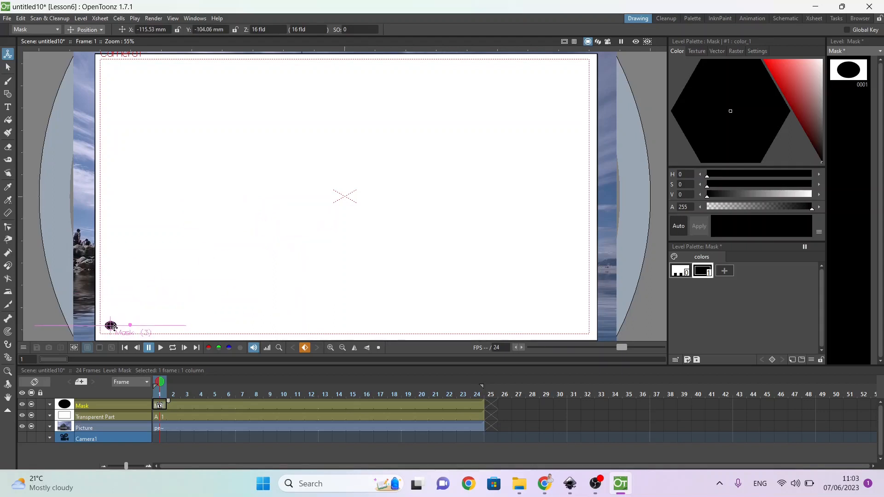
Step: On frame 12, move the Mask to the center of the camera frame and scale it up to about 211%
left_click(311, 405)
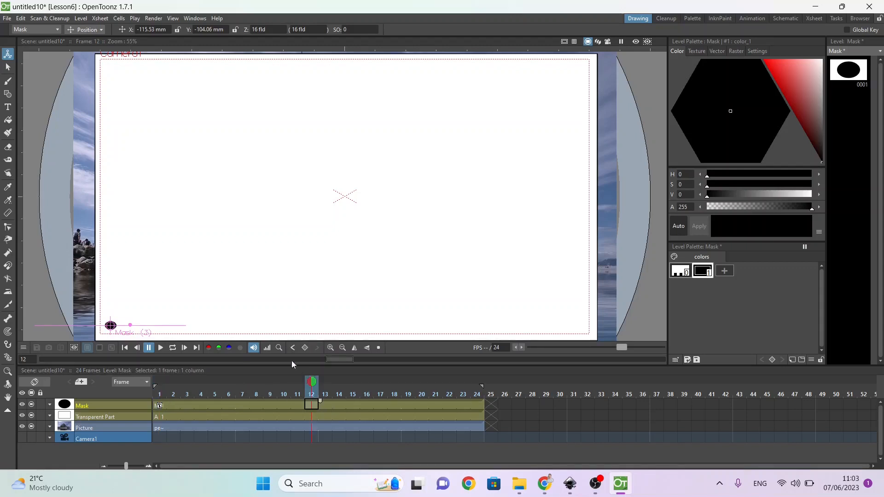
left_click_drag(121, 332, 356, 204)
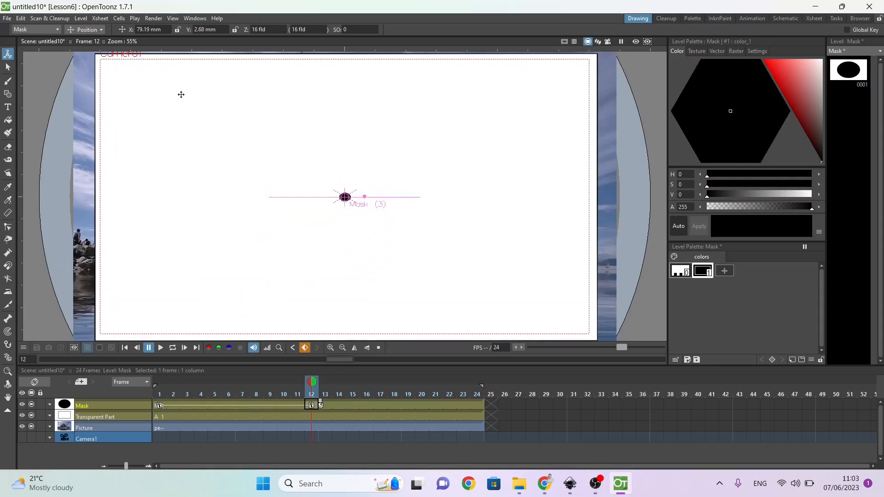
left_click(88, 29)
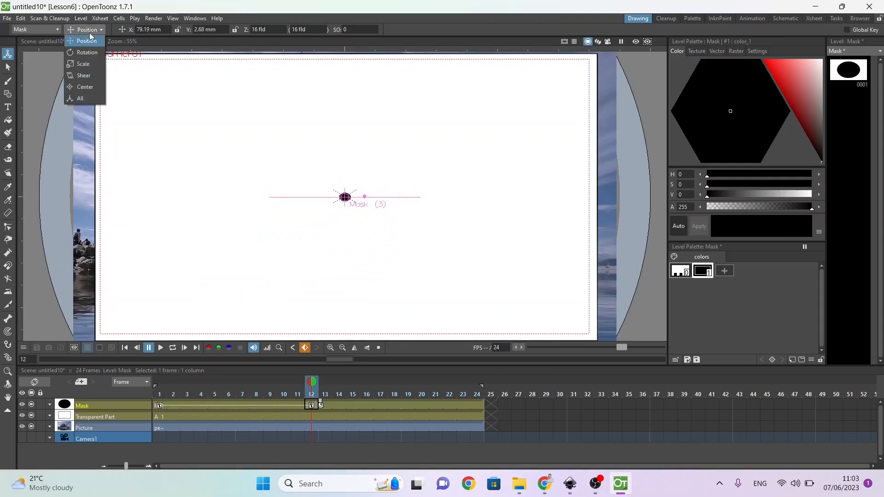
left_click(91, 64)
left_click_drag(326, 220, 299, 492)
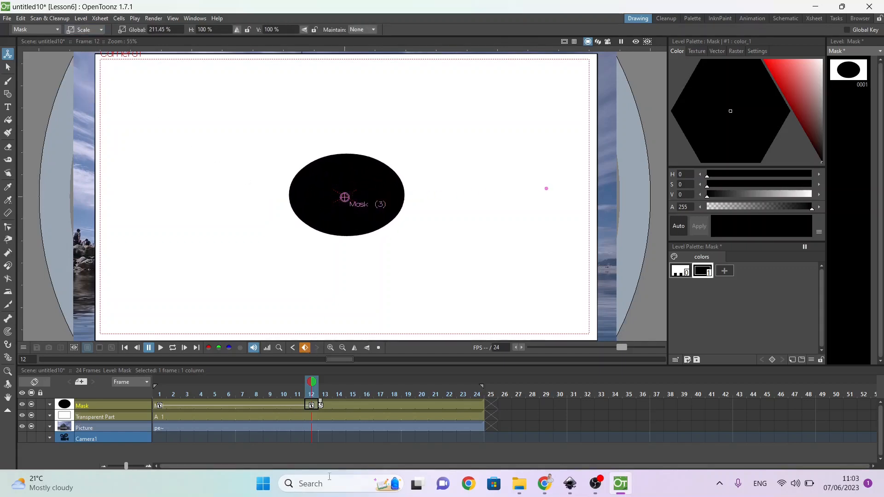
Step: On frame 24, scale the Mask up to about 1259% so it covers the whole camera frame, and scrub back to frame 1
left_click(479, 404)
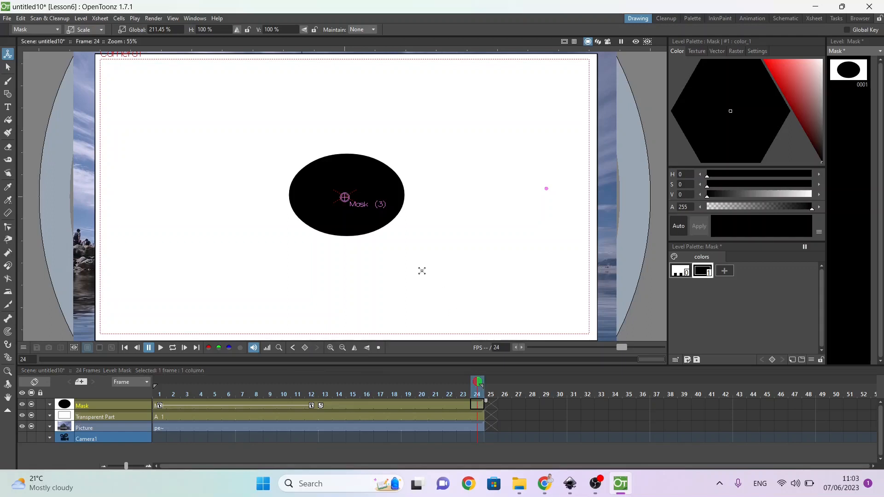
left_click_drag(375, 240, 575, 395)
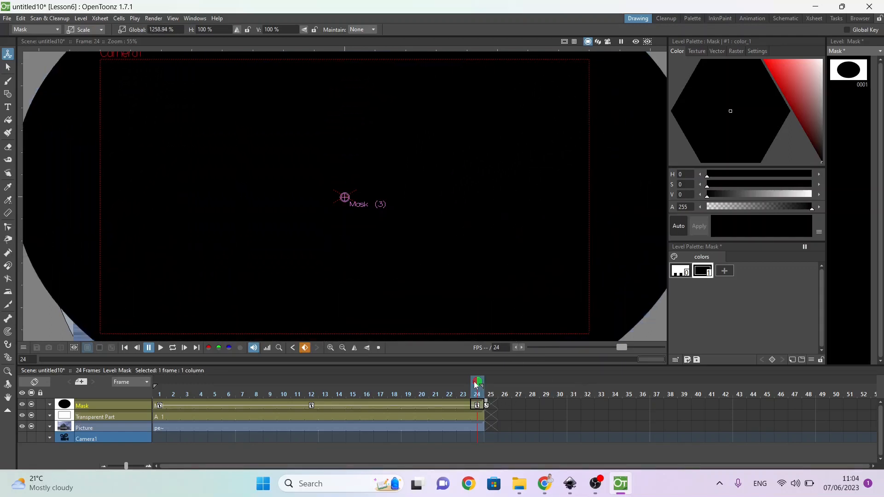
mouse_move(476, 385)
left_mouse_down()
mouse_move(365, 371)
mouse_move(109, 384)
left_mouse_up()
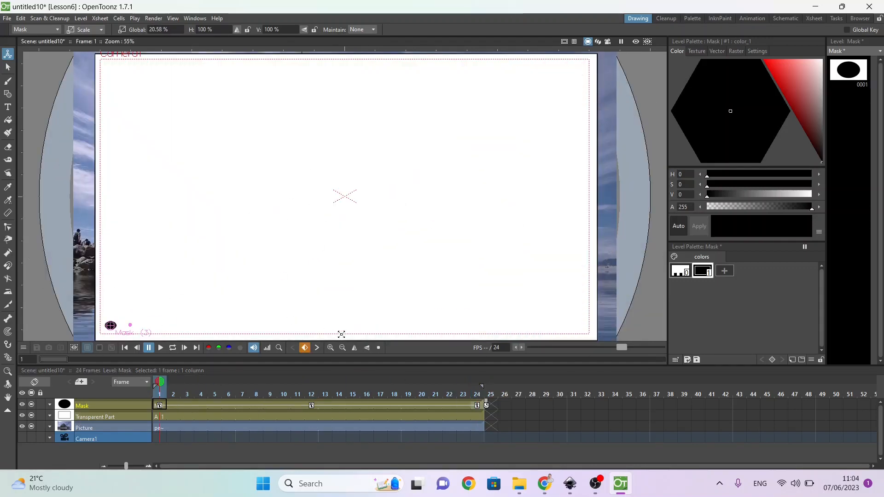
Step: Play the mask animation, set the playback rate to 6 FPS, and play it again
left_click(158, 349)
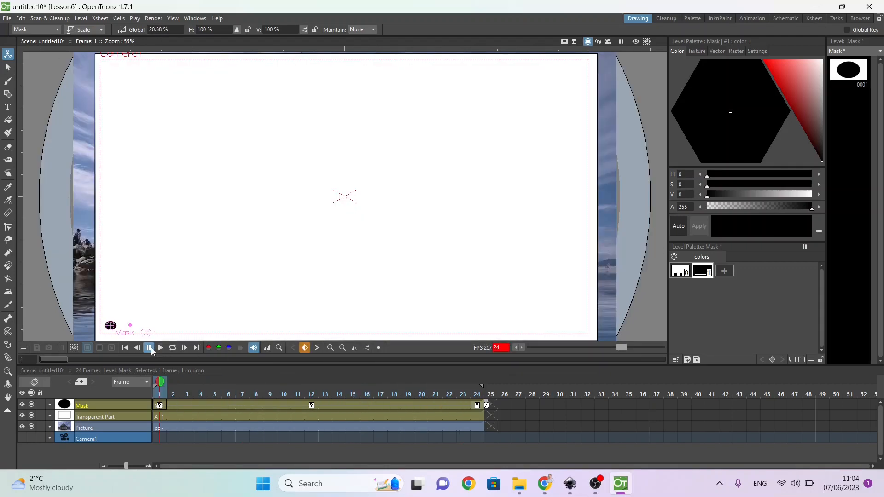
double_click(501, 347)
key("Return")
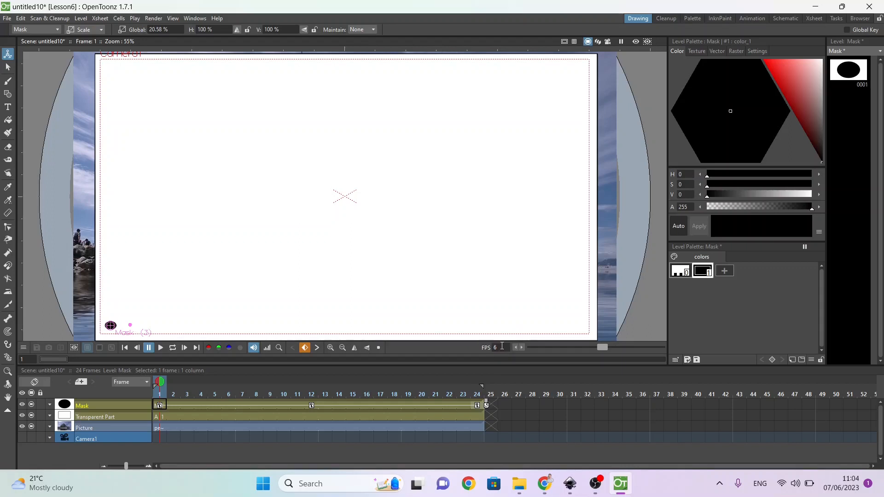
left_click(160, 348)
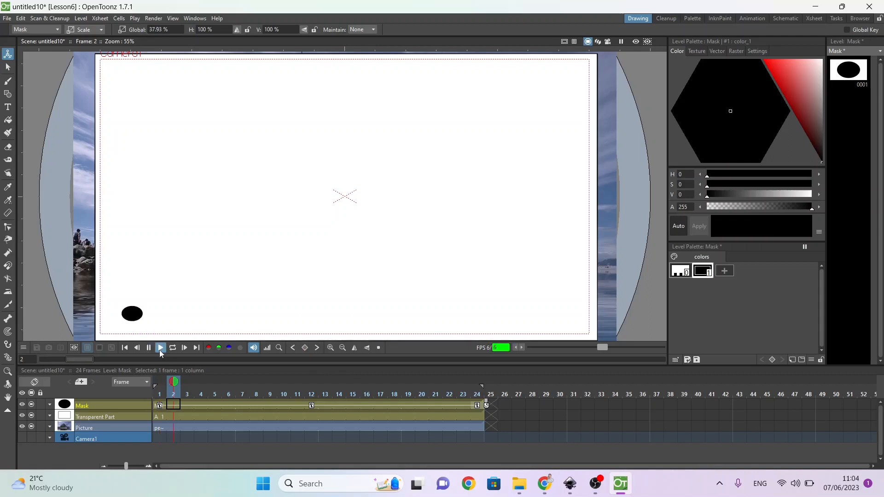
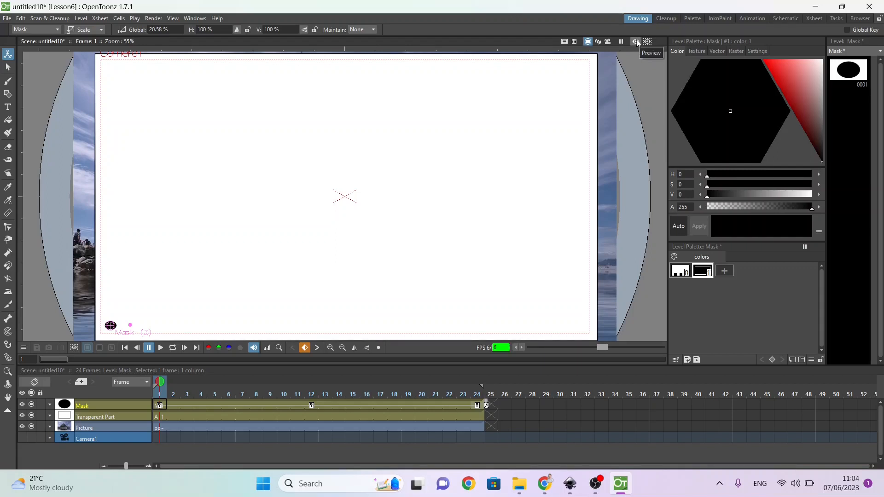
Step: Turn on the preview of the masked scene and play the animation through to check it
left_click(636, 41)
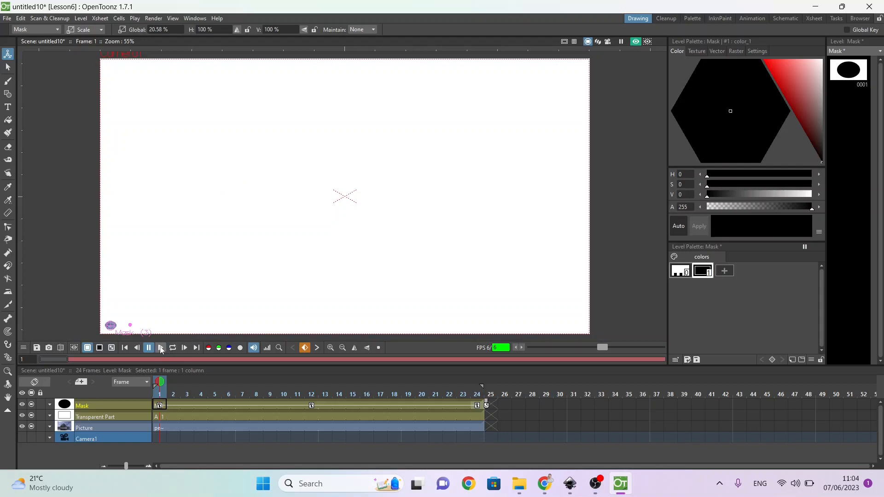
left_click(161, 349)
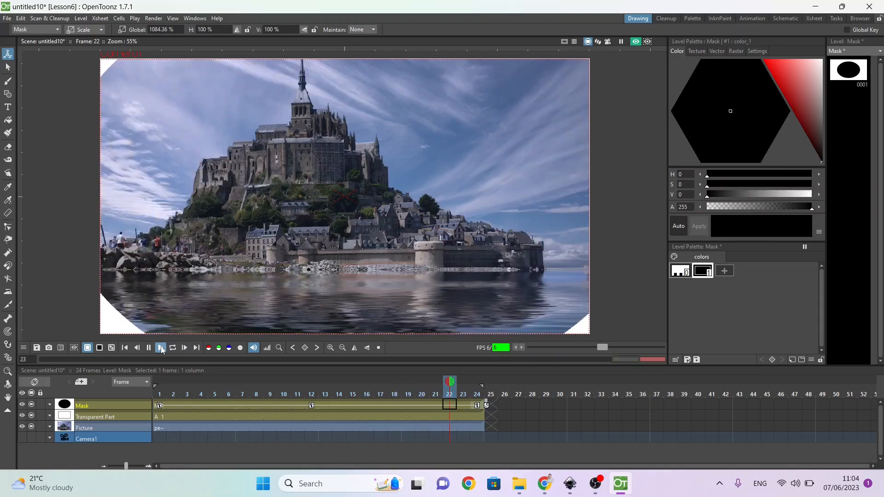
left_click(149, 349)
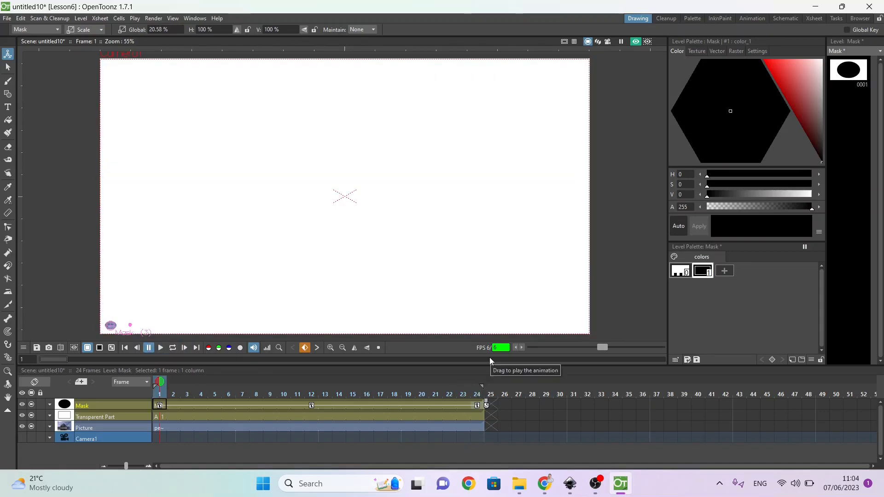
Step: Set the playback frame rate to 12 fps and play the animation
left_click(497, 347)
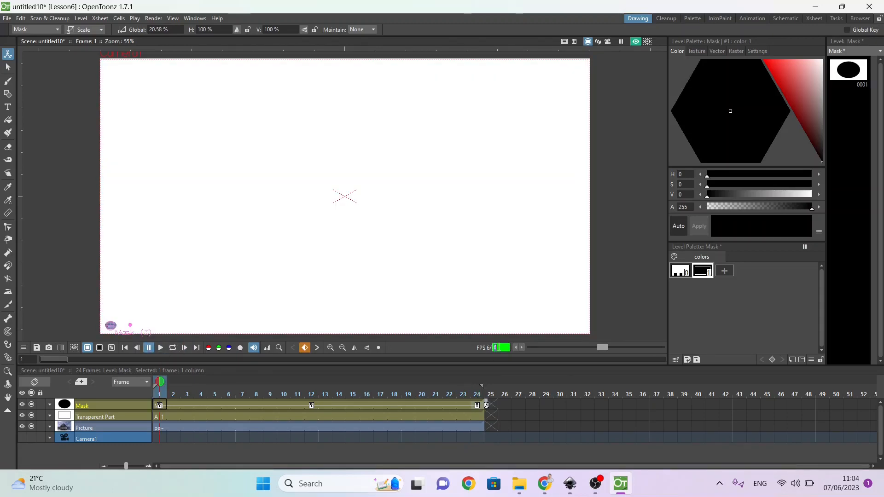
type("12")
key("Return")
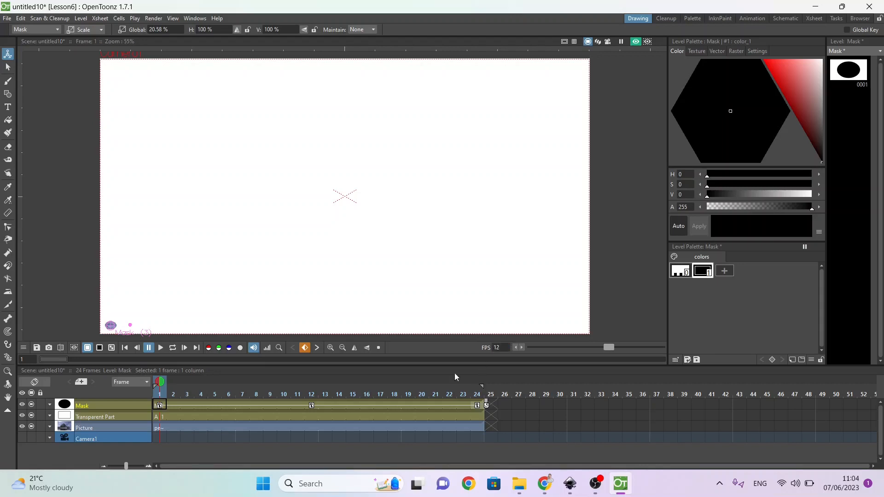
left_click(161, 347)
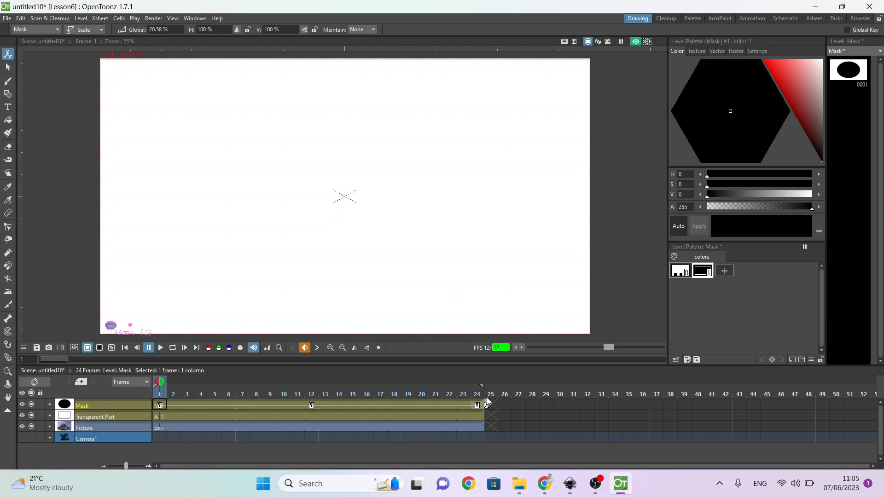
Step: Extend the exposure of the Picture, Mask and Transparent Part layers to frame 48
left_click(476, 427)
left_click_drag(487, 422, 815, 417)
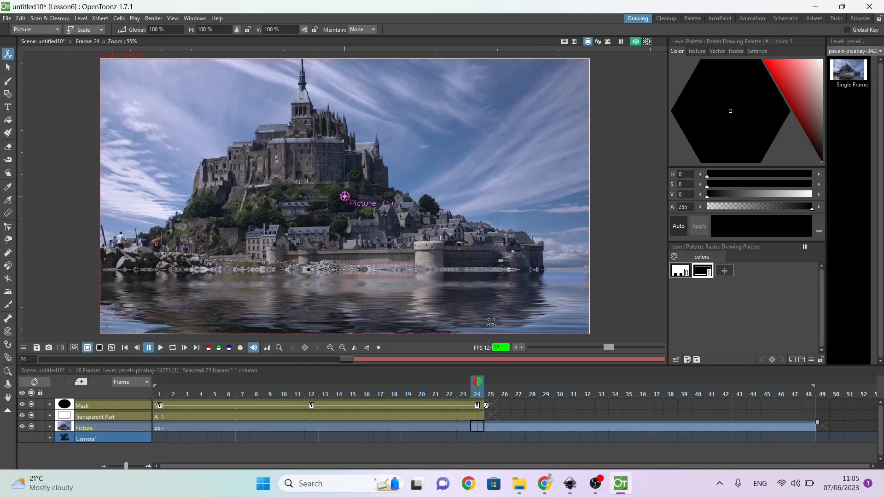
left_click(464, 405)
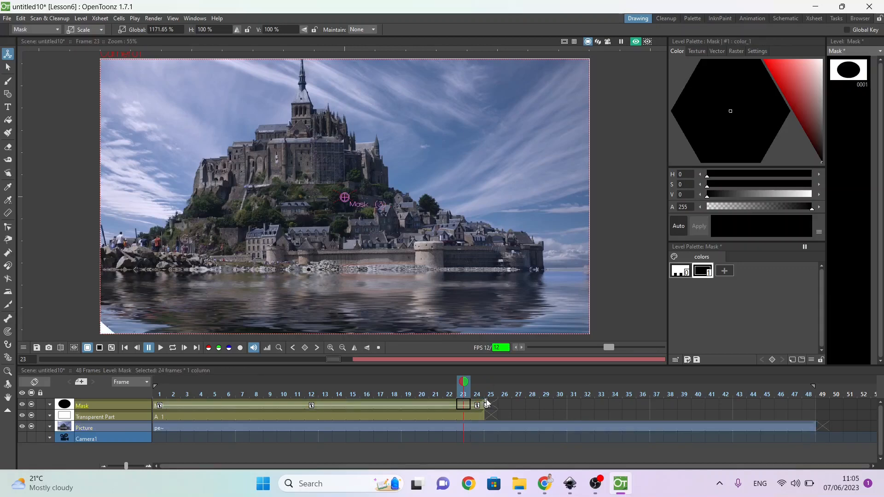
left_click_drag(487, 403, 820, 404)
left_click(458, 416)
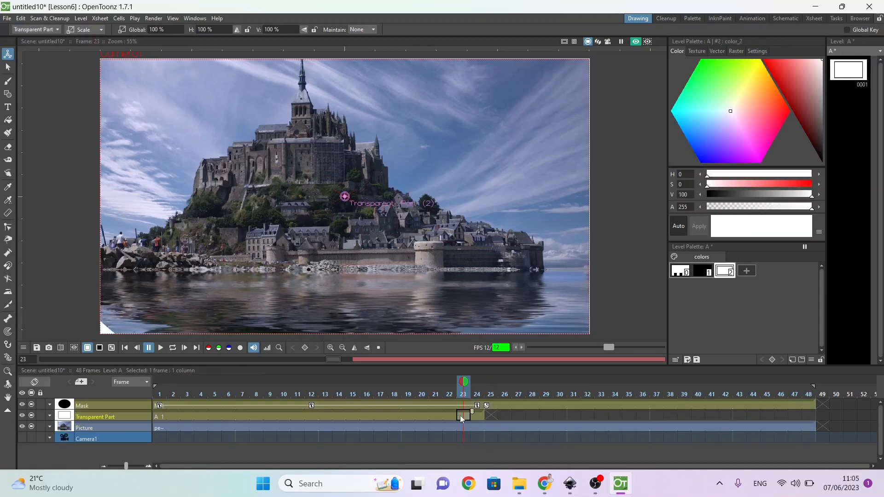
left_click_drag(487, 413, 817, 413)
left_click(476, 415)
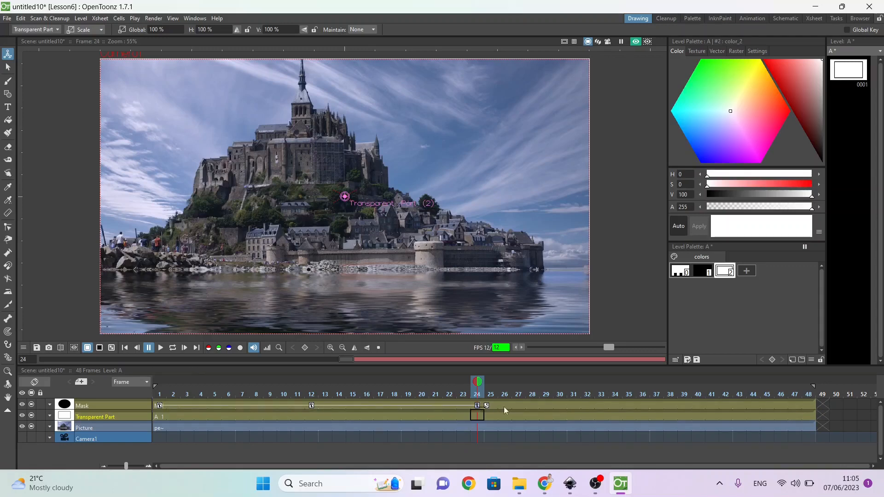
Step: Move the Mask layer's last keyframe to frame 48 and its middle keyframe to frame 24
left_click_drag(479, 406, 809, 405)
left_click(311, 410)
left_click_drag(311, 407, 477, 407)
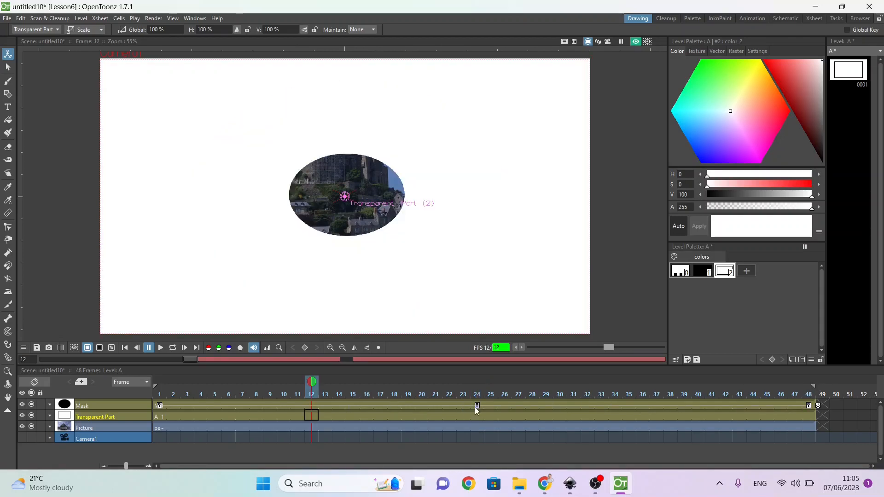
Step: Set the frame rate to 24 fps and extend the Picture layer to frame 80
type("24")
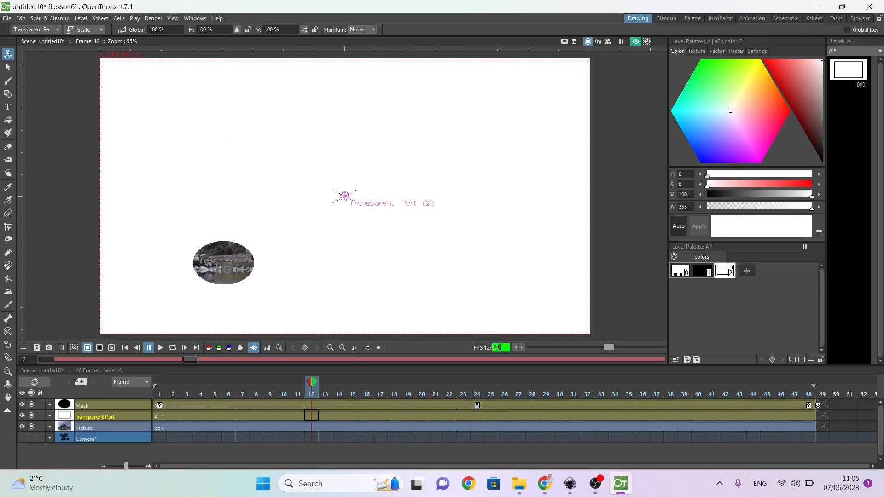
key("Return")
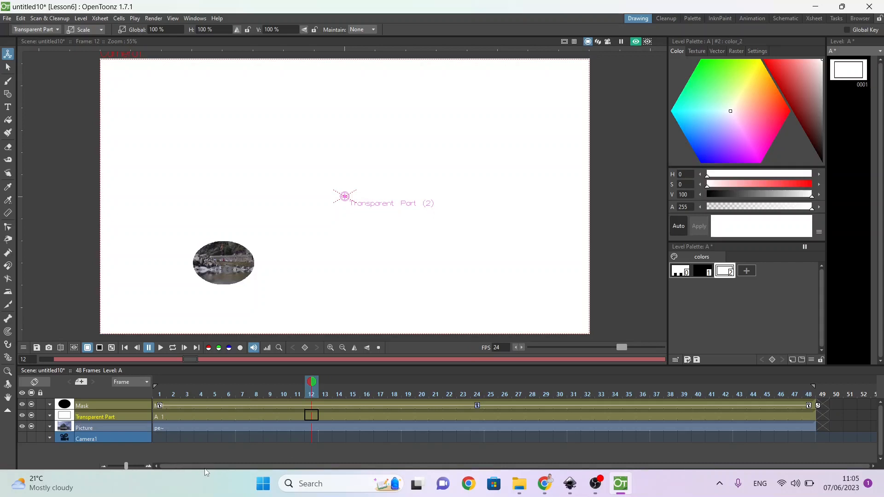
left_click(811, 429)
left_click_drag(817, 422, 882, 416)
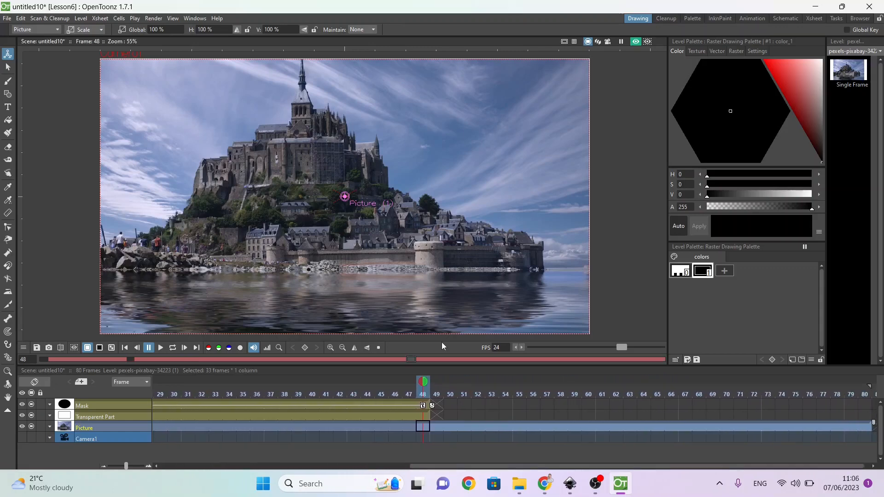
Step: Save the scene as Mask in the Lesson6 scenes folder and run a fast render to MP4
key("ctrl+s")
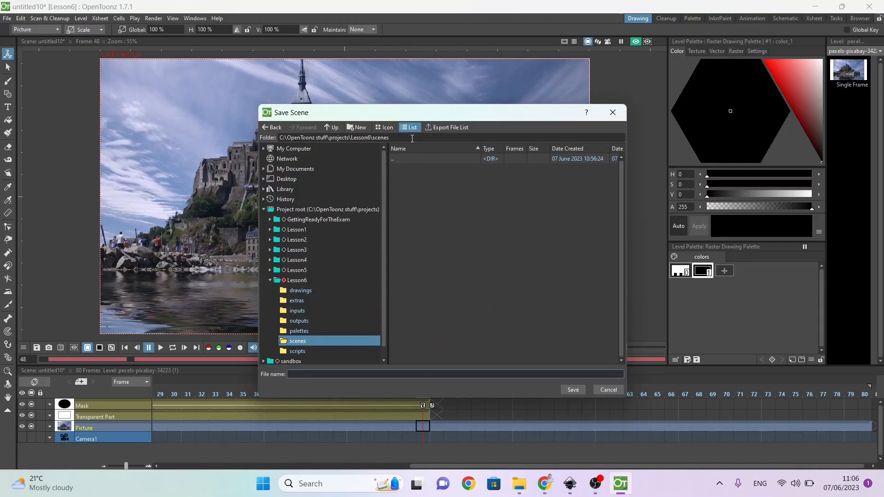
type("Mask")
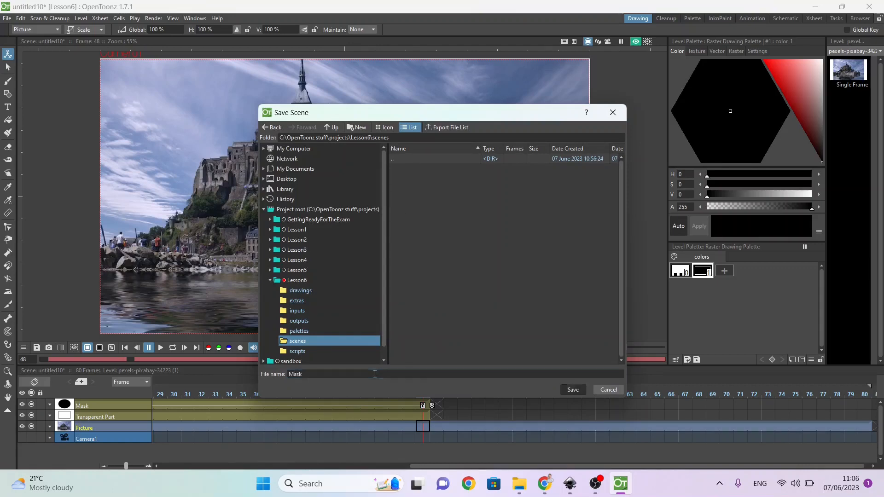
key("Return")
left_click(153, 19)
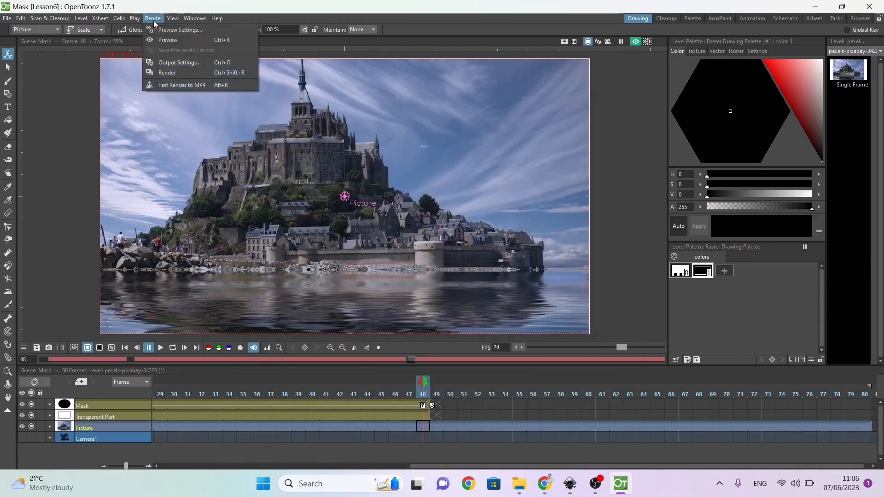
left_click(166, 85)
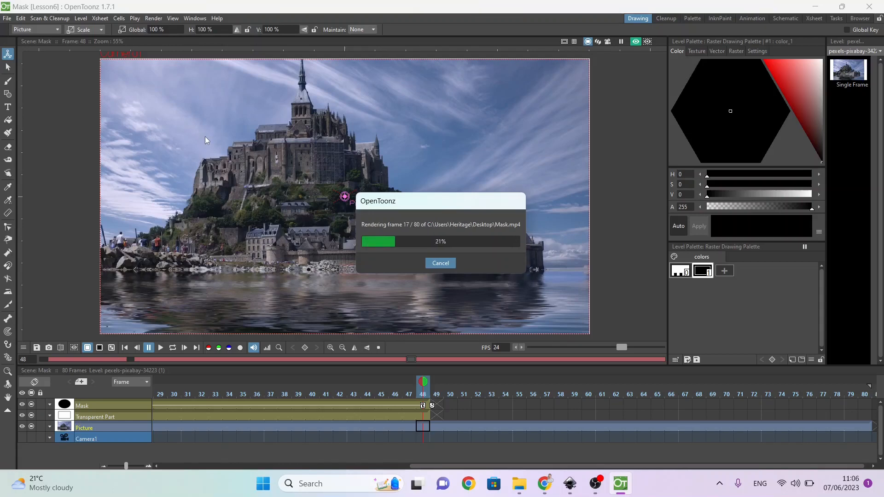
Step: In File Explorer, copy the Lesson6 folder from C:\OpenToonz stuff\projects into the desktop WorkingFolder
left_click(519, 484)
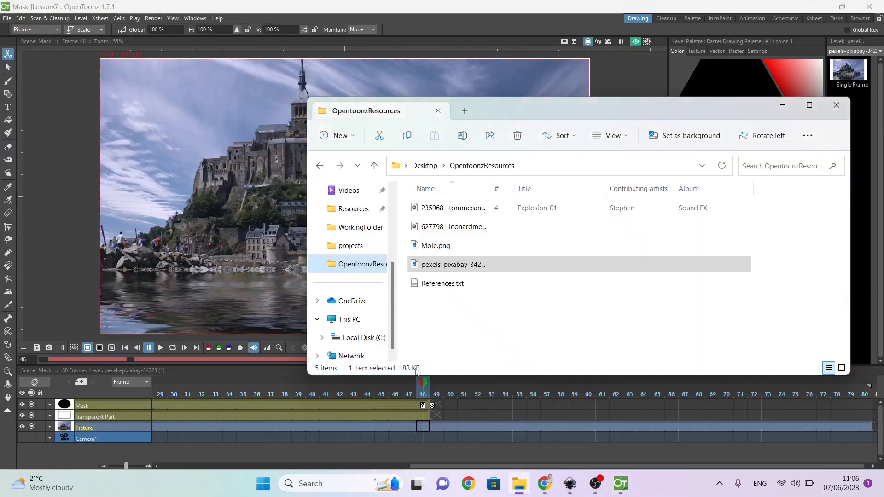
left_click(361, 337)
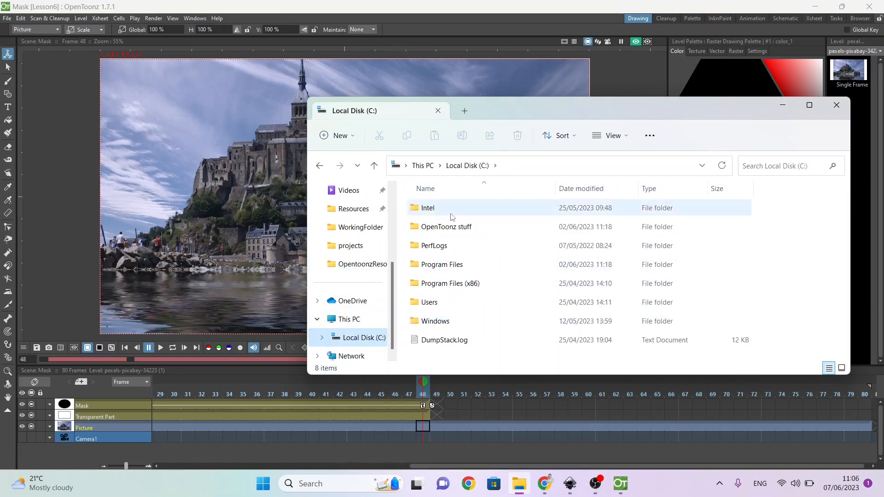
double_click(442, 226)
double_click(437, 260)
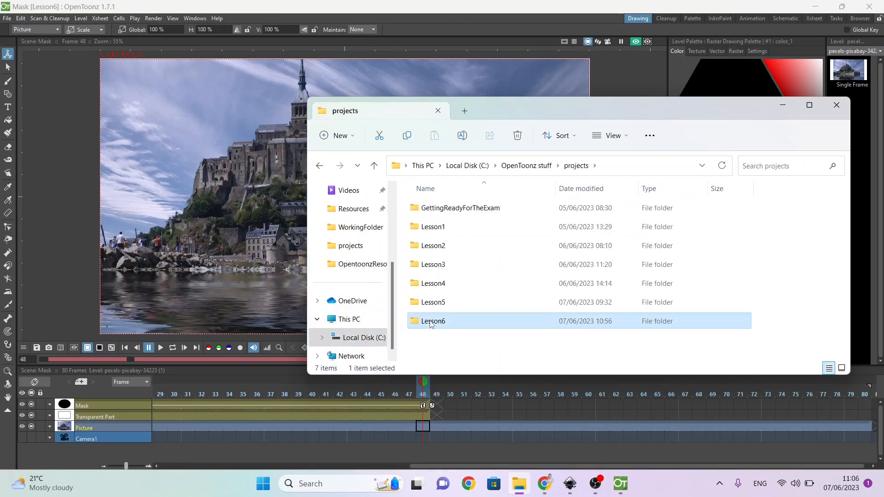
left_click(354, 229)
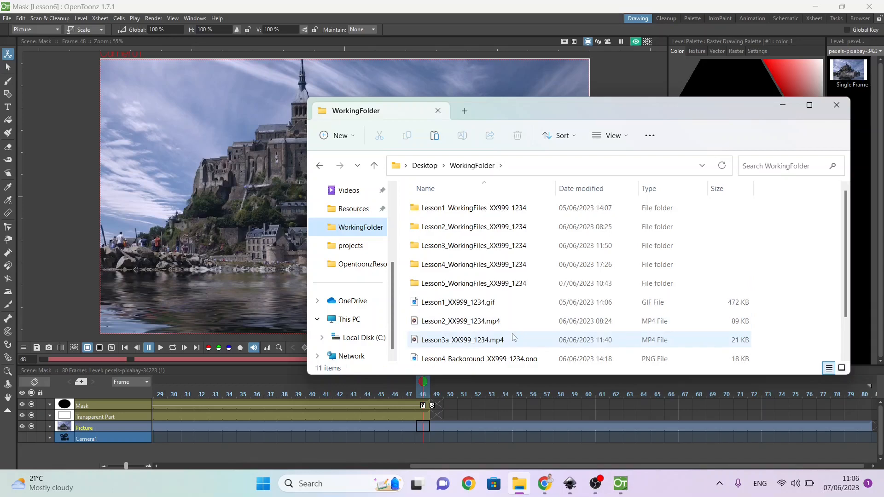
key("ctrl+v")
scroll(366, 244, "up", 3)
Step: Rename the copied Lesson6 folder in WorkingFolder to Lesson6_WorkingFiles_XX999_1234, matching the other lesson folders
left_click(350, 245)
key("alt+Tab")
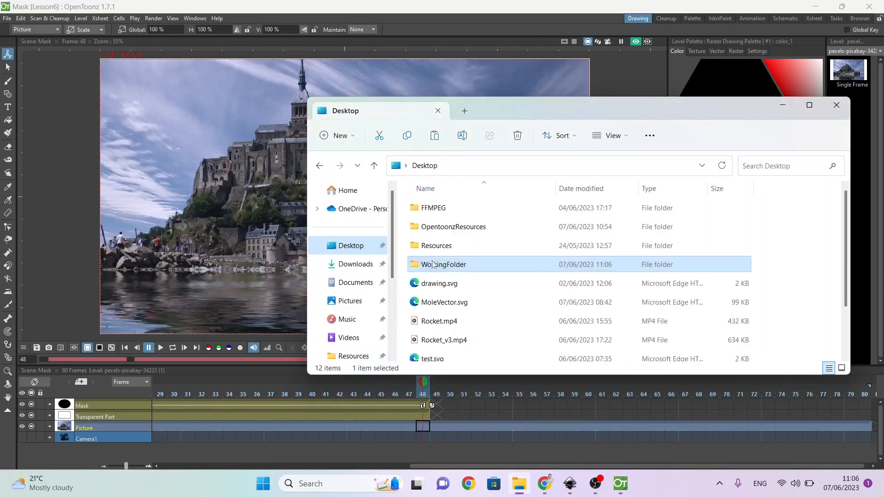
double_click(444, 265)
left_click(447, 302)
left_click(446, 302)
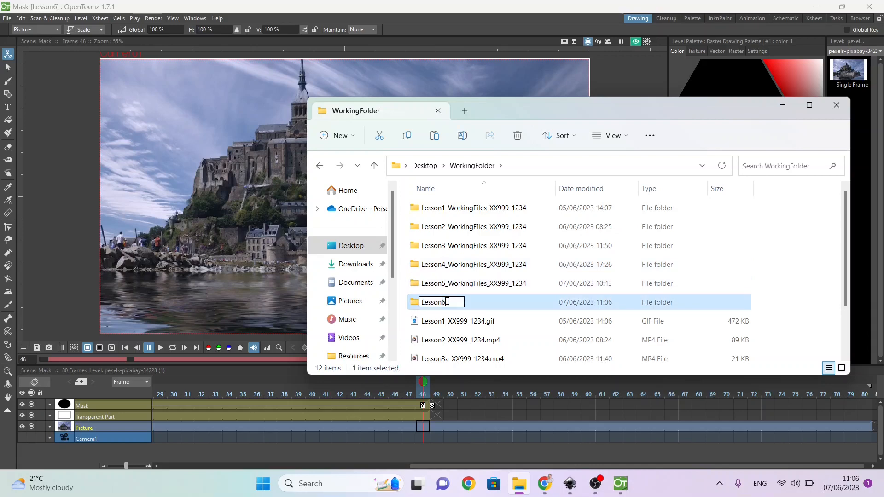
type("_WorkingFiles_XX")
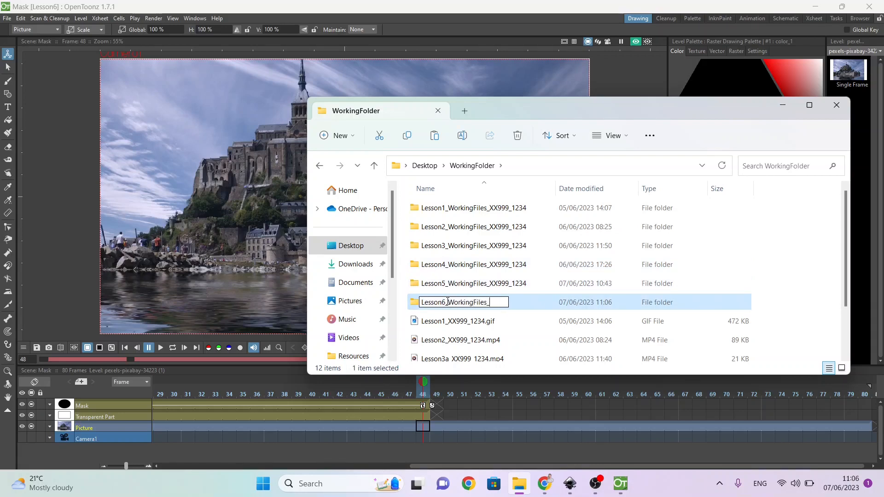
type("99_123")
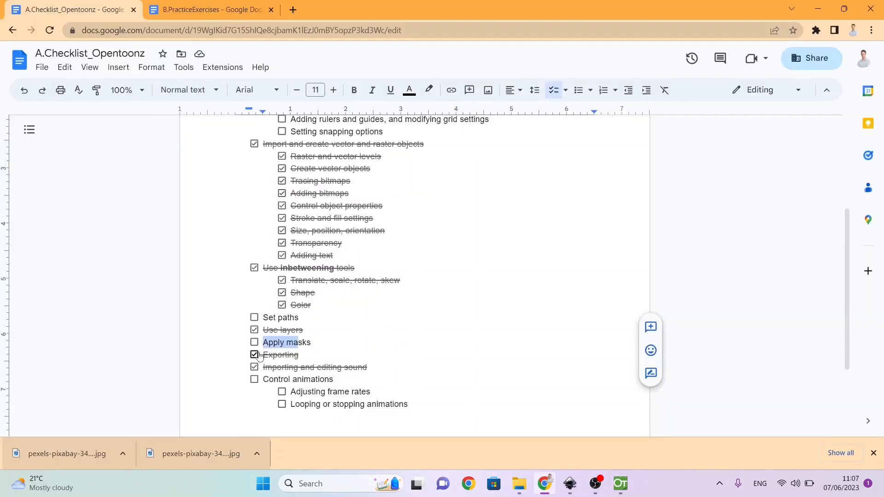
Step: In the A.Checklist_Opentoonz document in Google Docs, tick off the Apply masks skill
left_click(255, 343)
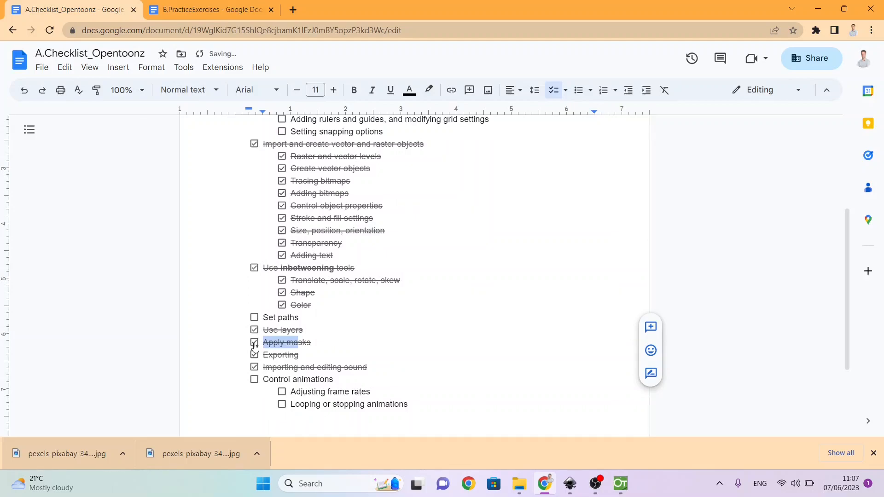
scroll(343, 363, "down", 3)
scroll(343, 362, "up", 5)
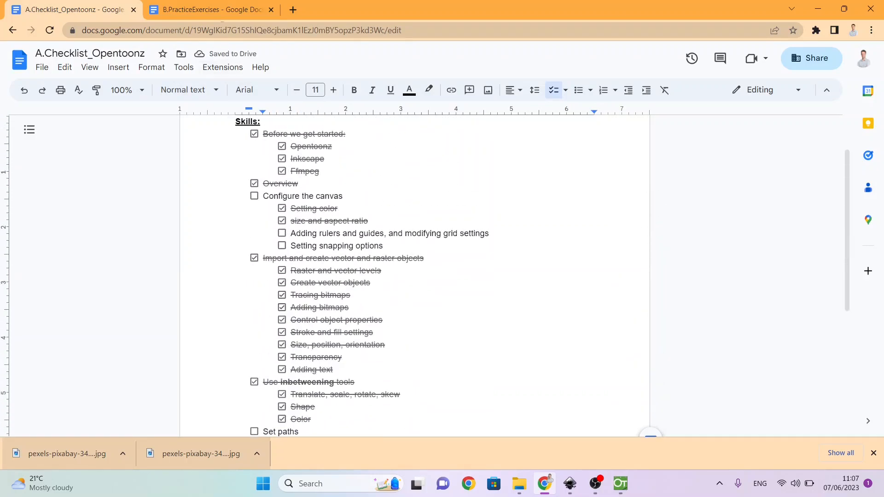
Step: Look through the B.PracticeExercises document for the masking exercise and the Lesson 7: Paths instructions
left_click(212, 9)
scroll(325, 310, "down", 10)
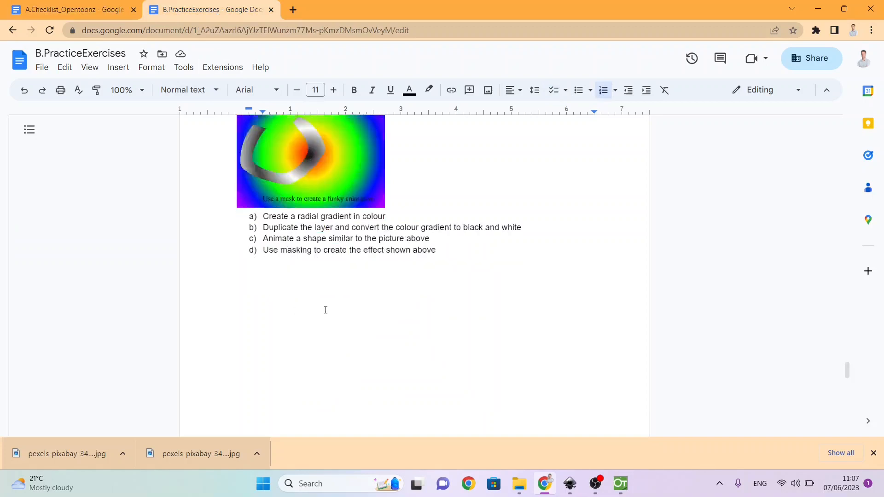
scroll(326, 310, "up", 1)
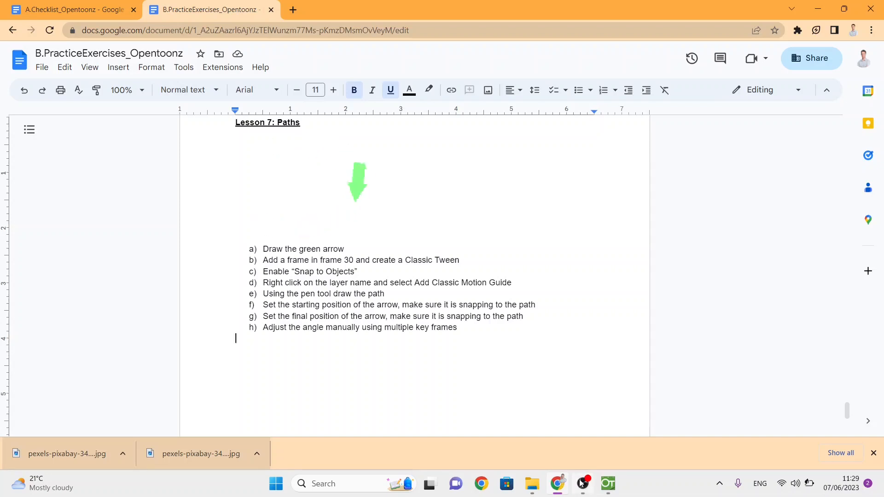
Step: Switch to OpenToonz and create a new project named Lesson7, saving all changes in the current Mask scene
left_click(608, 487)
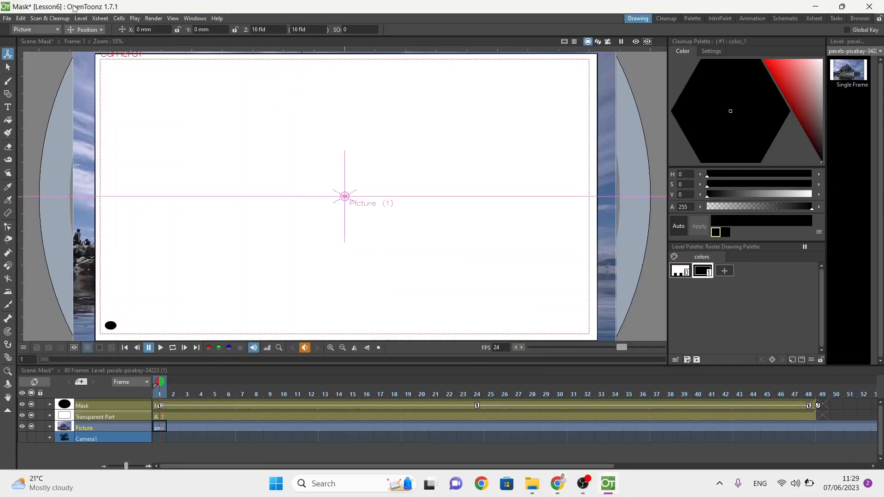
left_click(7, 18)
mouse_move(20, 18)
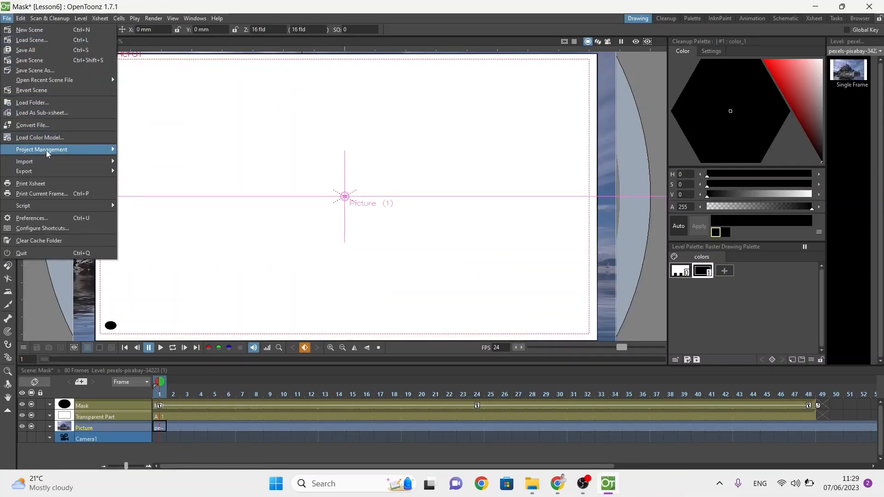
mouse_move(88, 149)
left_click(134, 152)
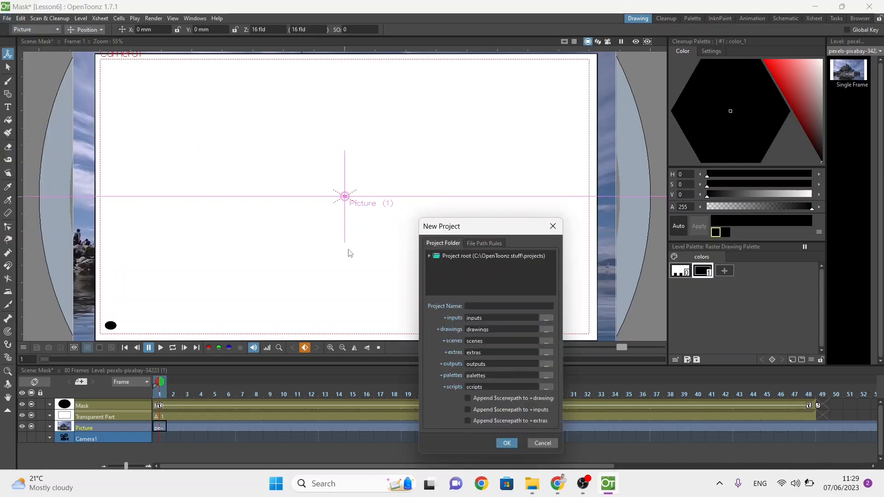
left_click(471, 306)
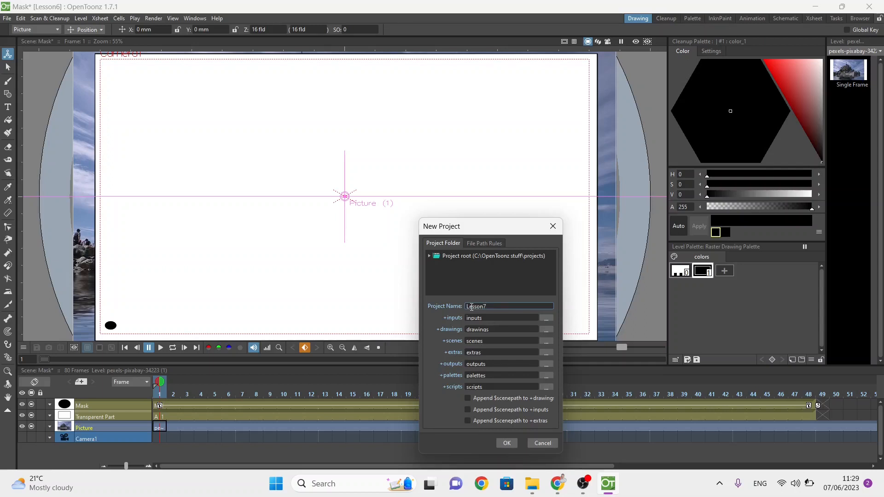
left_click(504, 443)
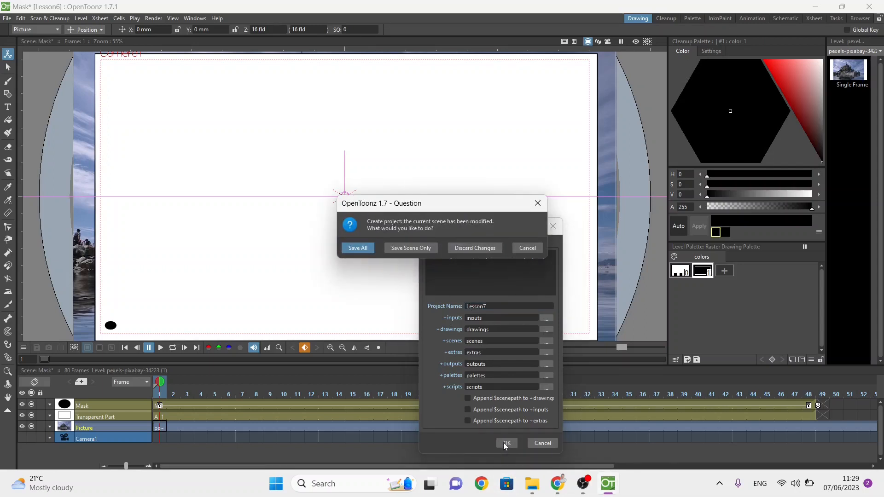
left_click(357, 248)
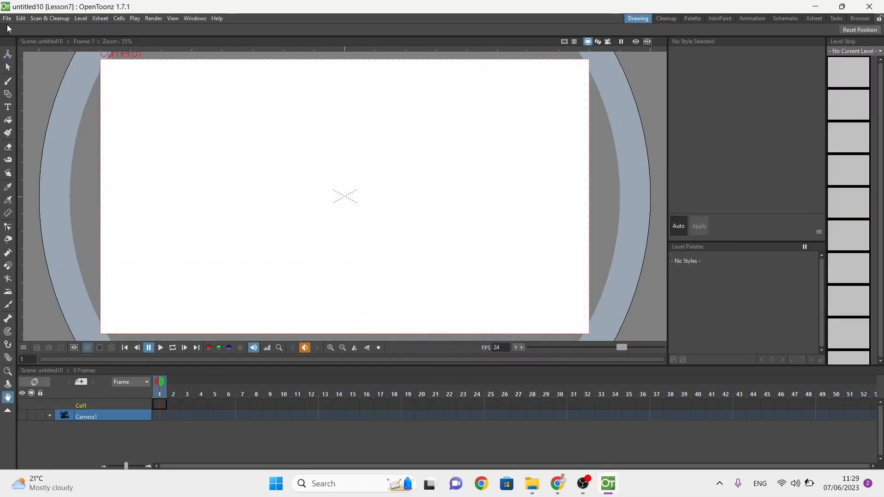
Step: Save the new scene as FollowingAPth in the Lesson7 scenes folder
key("ctrl+s")
type("Follow")
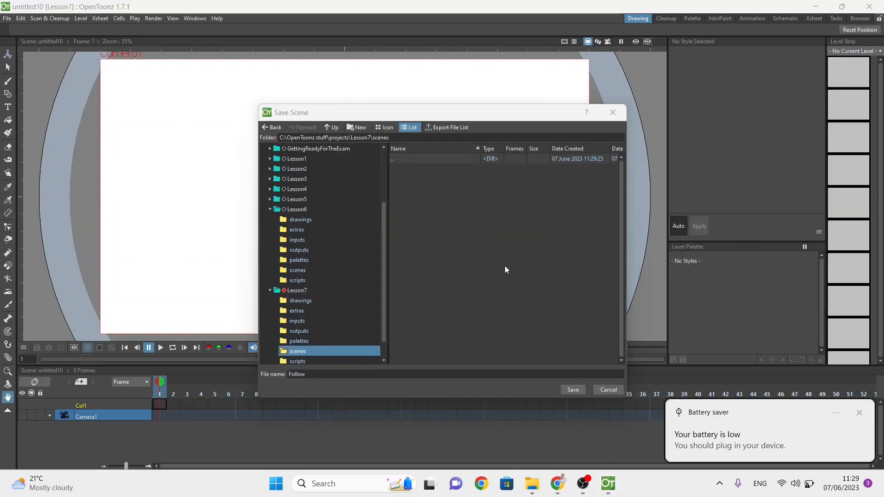
type("ingAPth")
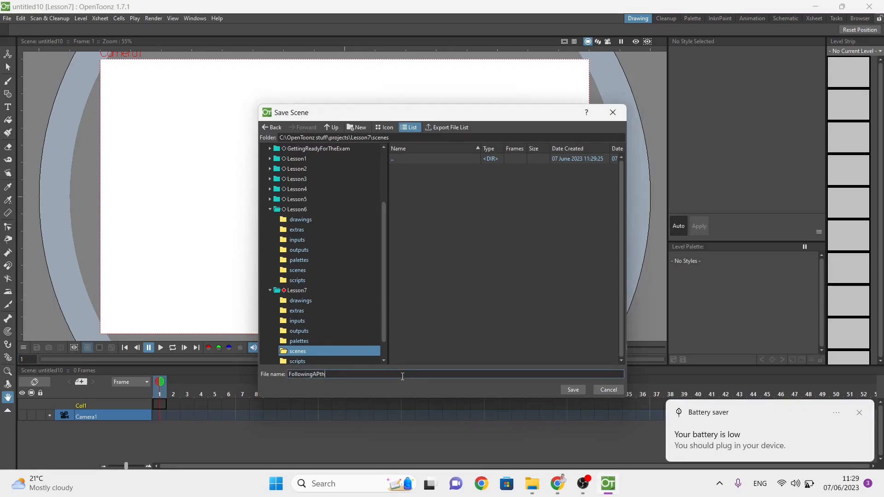
key("Return")
mouse_move(585, 487)
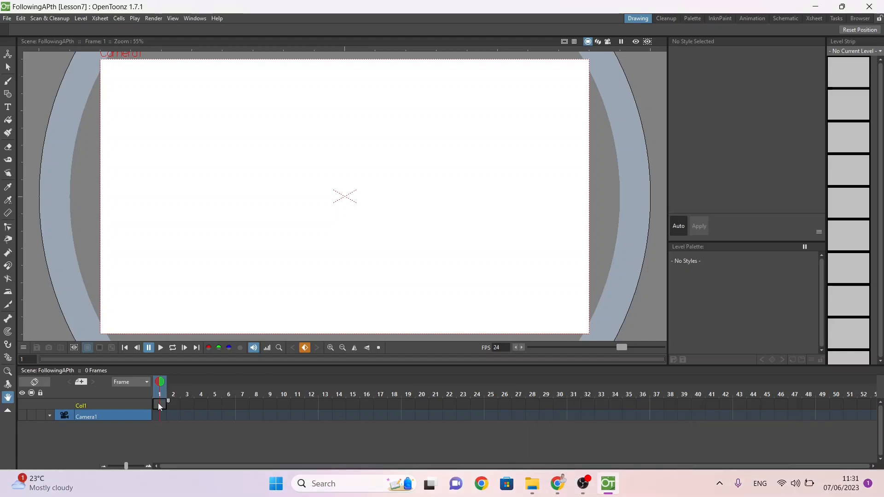
Step: Create a new Toonz Vector Level named Arrow at frame 1 of the first column
left_click(158, 403)
right_click(159, 404)
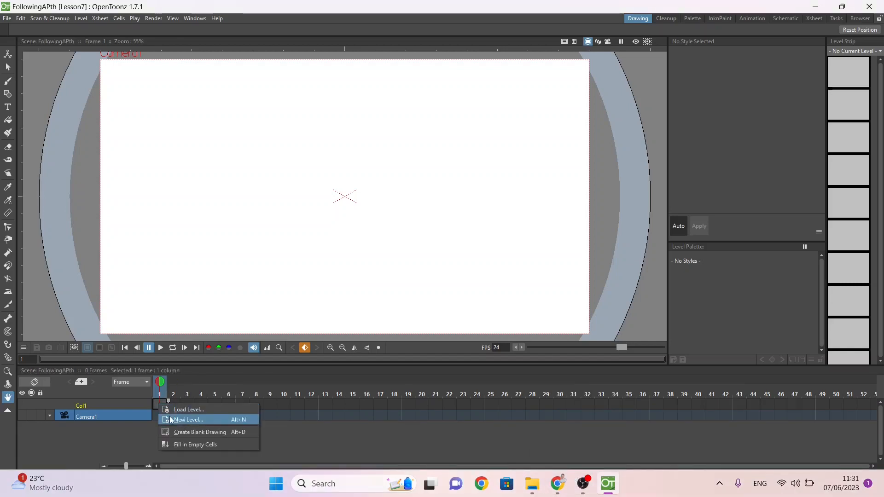
left_click(169, 417)
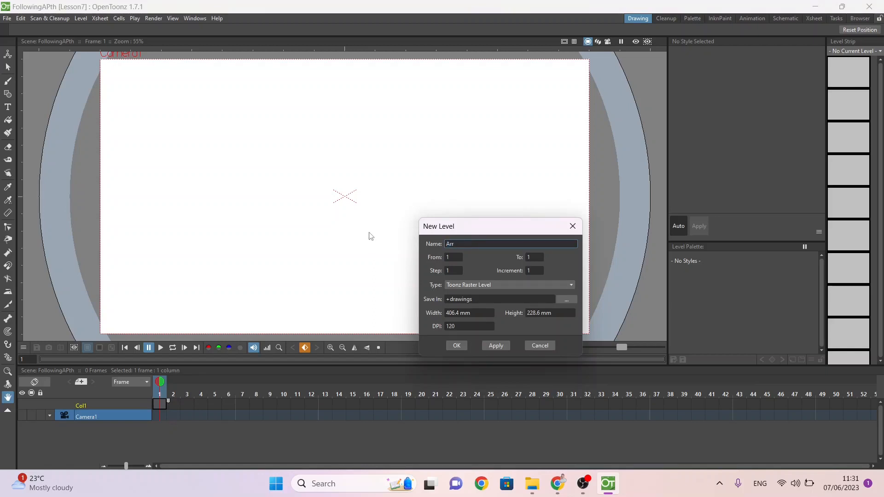
key("Return")
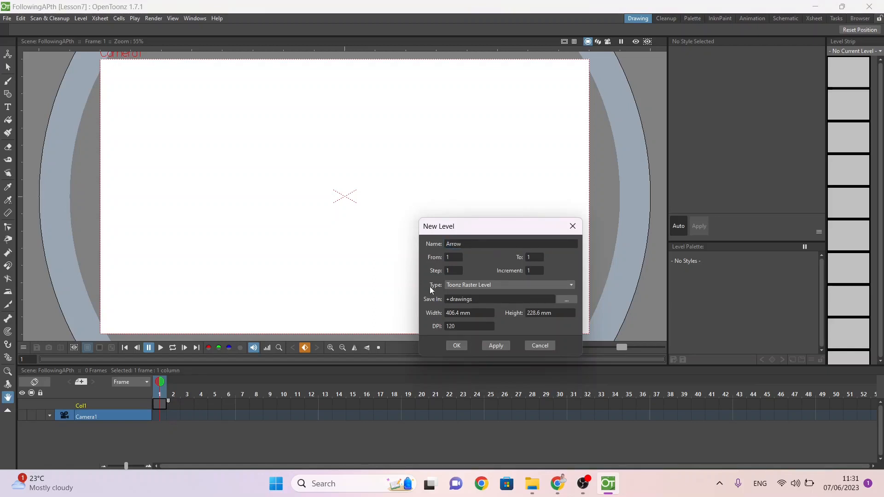
left_click(454, 285)
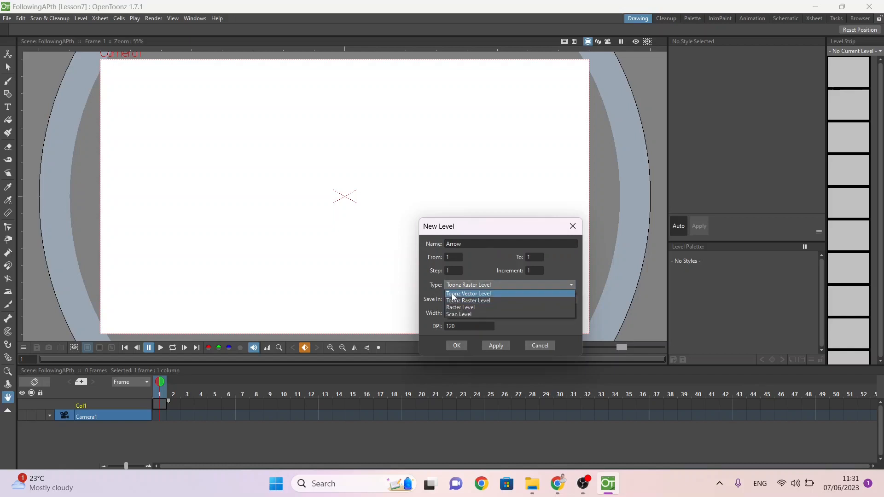
left_click(452, 294)
left_click(463, 349)
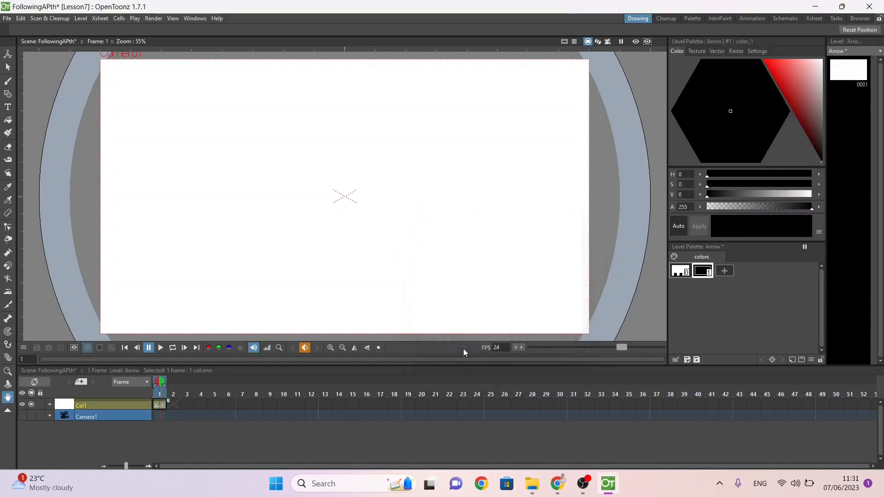
Step: Draw a closed right-pointing arrow near the camera frame's upper-left corner with the Polyline shape and fill it with muted green (H 117, S 28, V 81)
left_click(8, 94)
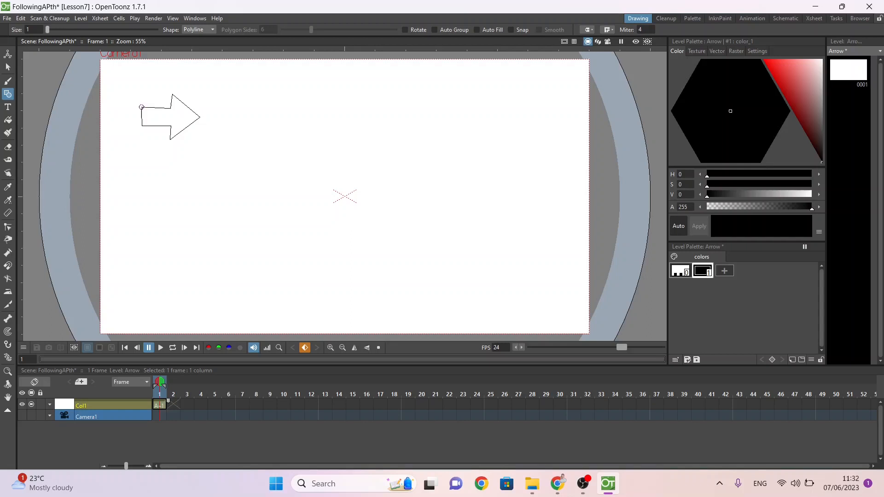
left_click(141, 107)
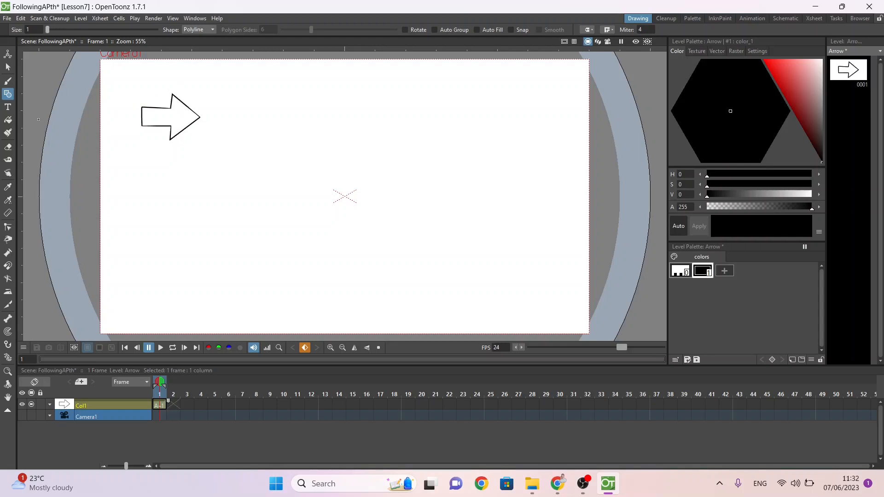
key("f")
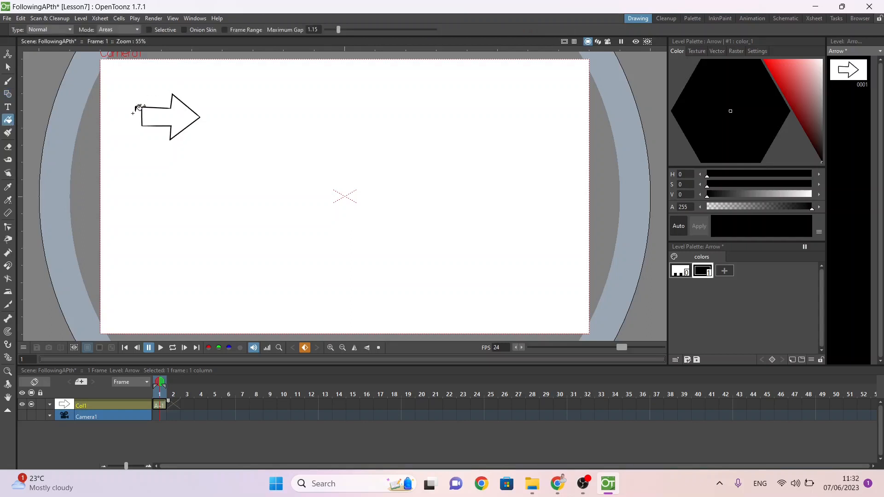
left_click(787, 82)
left_click(709, 70)
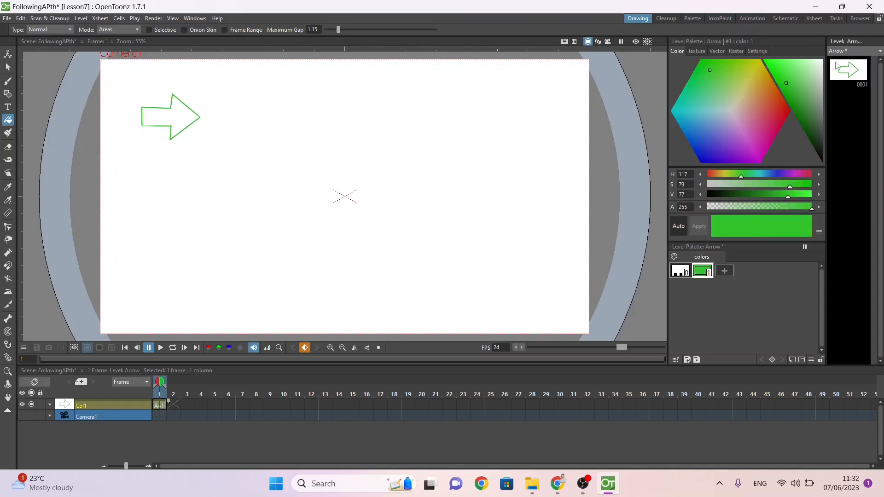
left_click(801, 68)
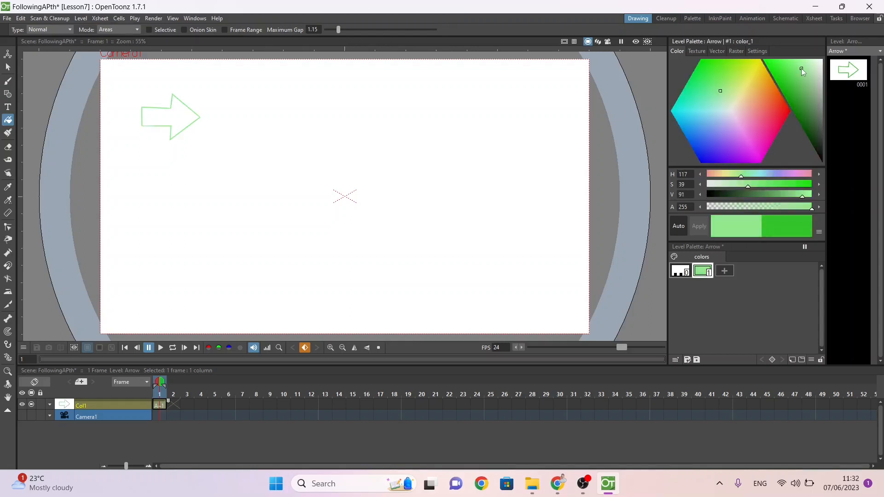
left_click_drag(801, 68, 809, 78)
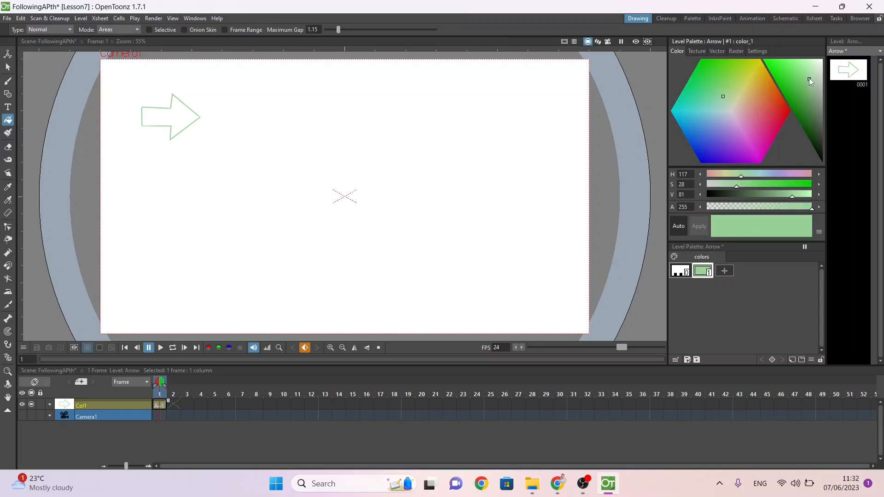
left_click(171, 114)
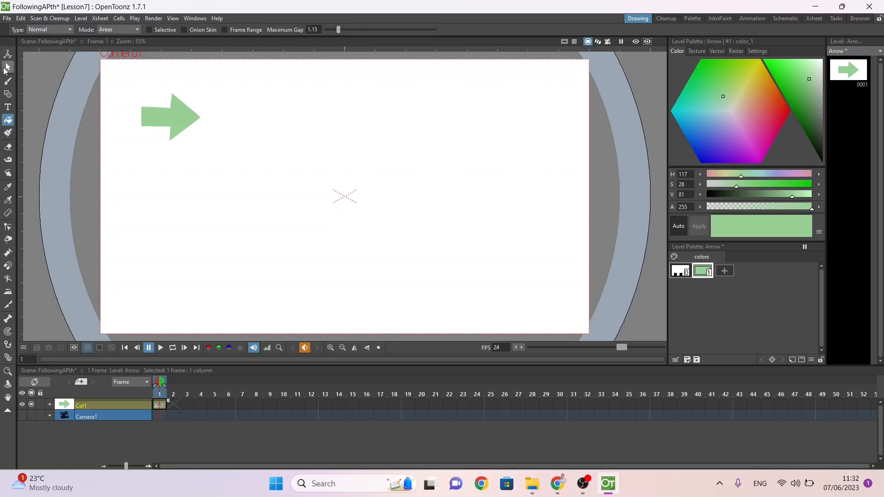
Step: Move the arrow column's center point onto the arrow, at about X -150 mm and Y 67 mm, using the Animate tool's Center mode
left_click(8, 67)
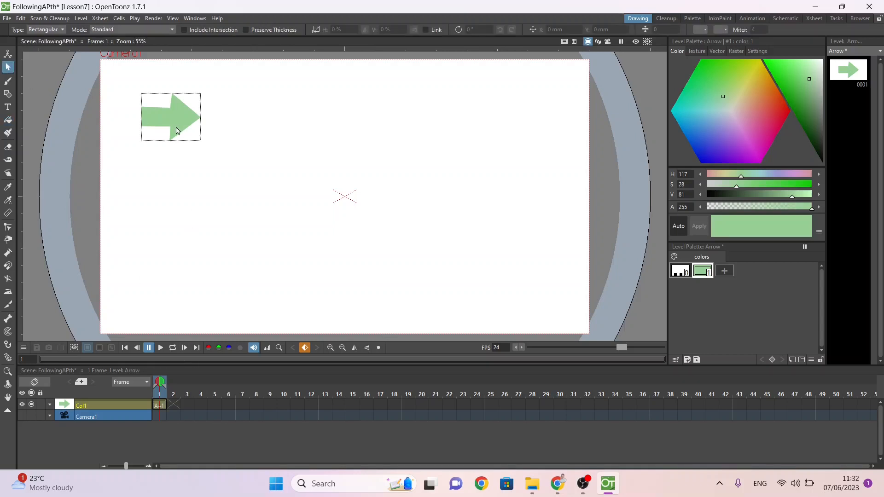
left_click(9, 55)
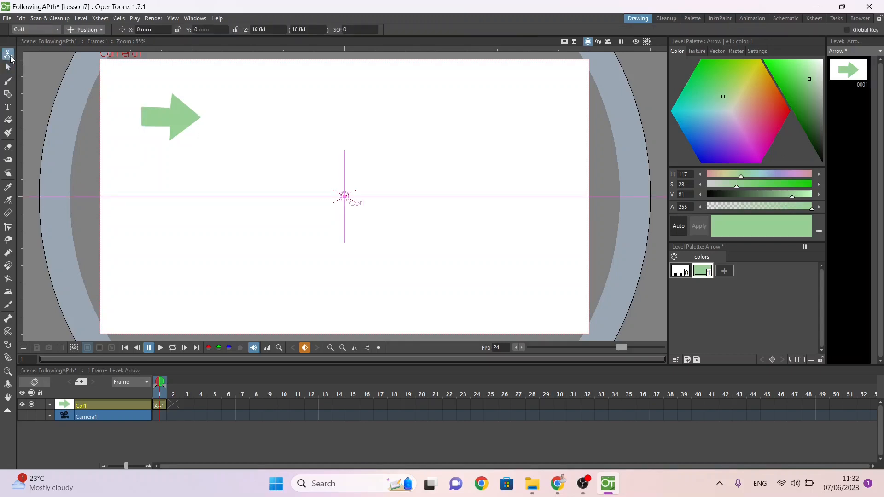
left_click(77, 30)
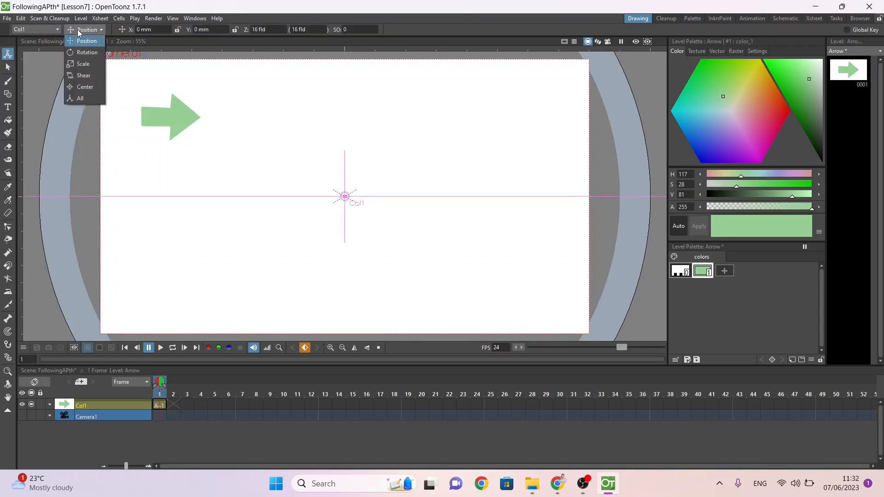
left_click(85, 87)
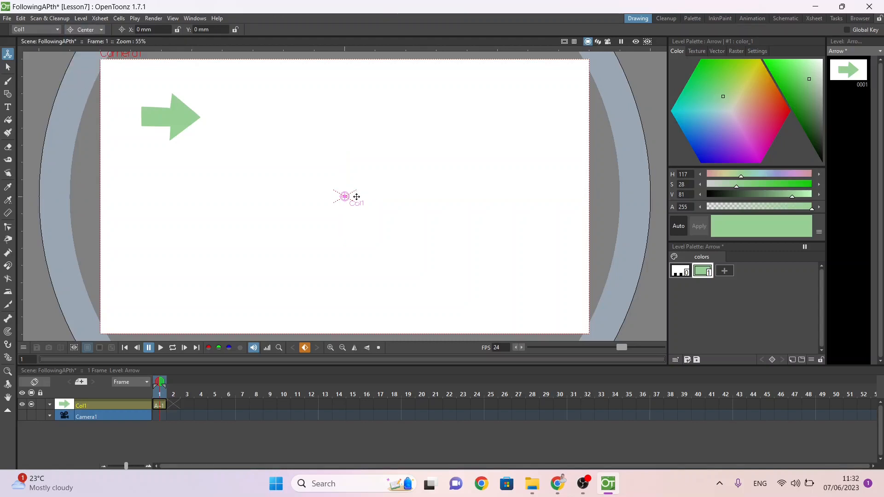
mouse_move(348, 196)
left_mouse_down()
mouse_move(177, 129)
mouse_move(167, 115)
left_mouse_up()
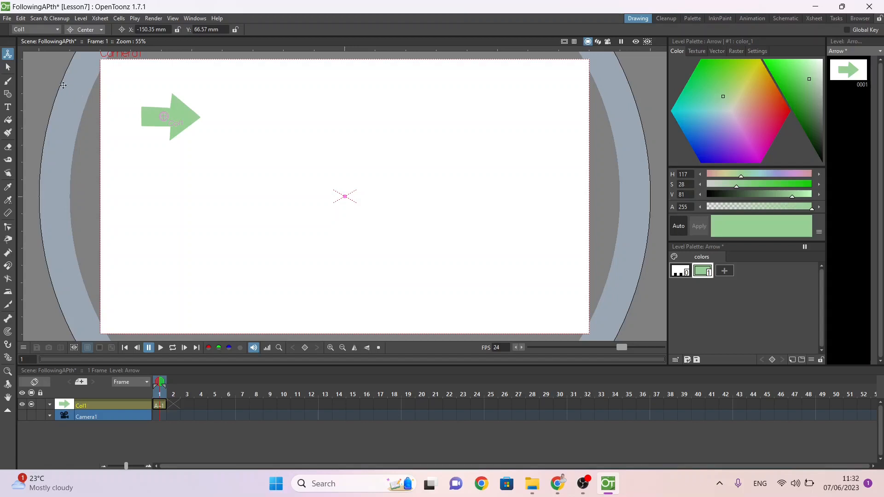
left_click(8, 67)
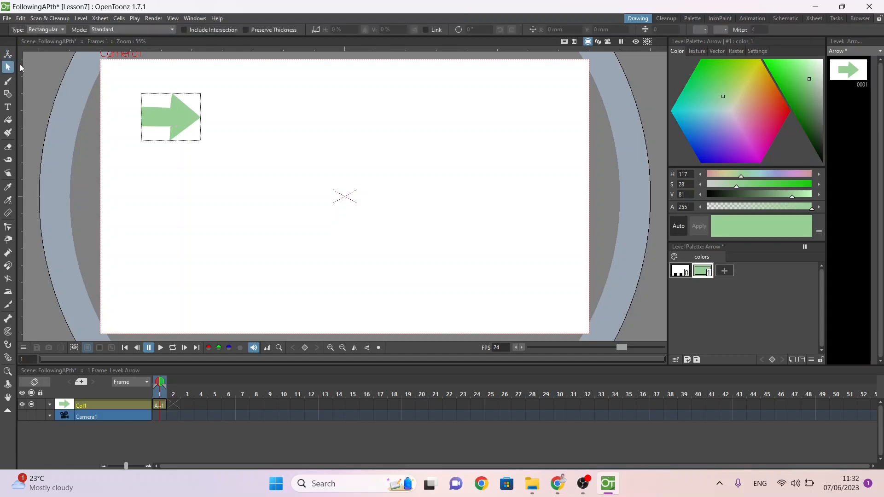
Step: Rename the timeline column Col1 to Arrow
double_click(84, 405)
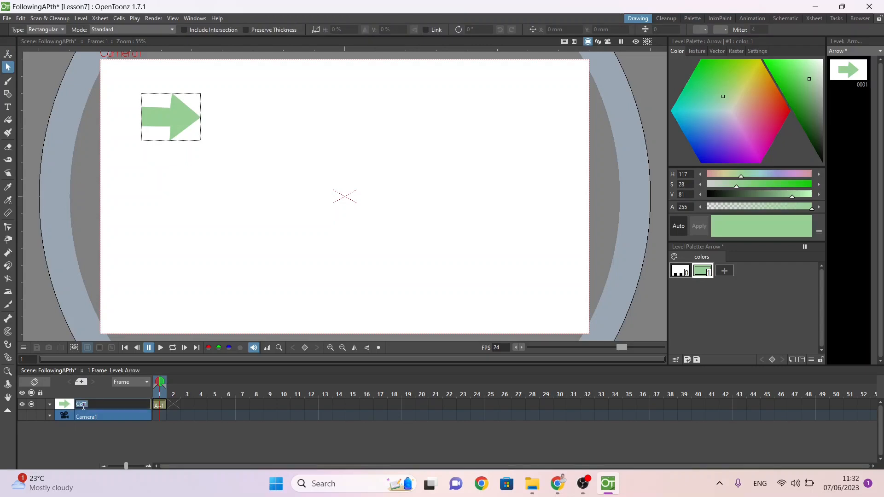
type("Arrow")
key("Return")
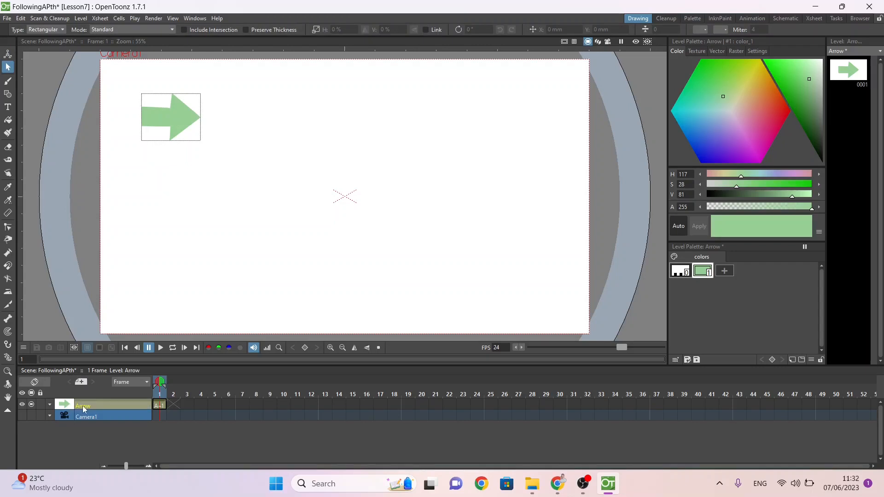
Step: Open the Schematic in its Stage view and attach a new motion path to the Arrow node
left_click(195, 19)
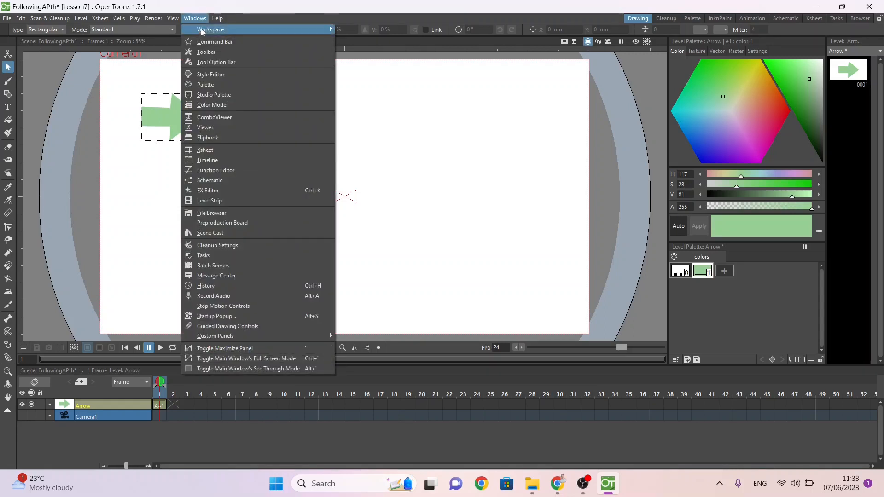
mouse_move(205, 30)
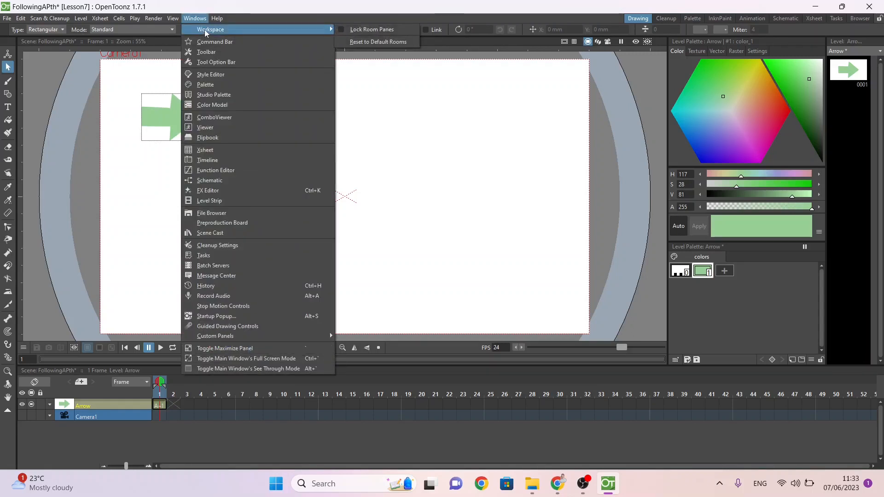
left_click(229, 181)
left_click_drag(370, 94, 470, 68)
left_click(698, 328)
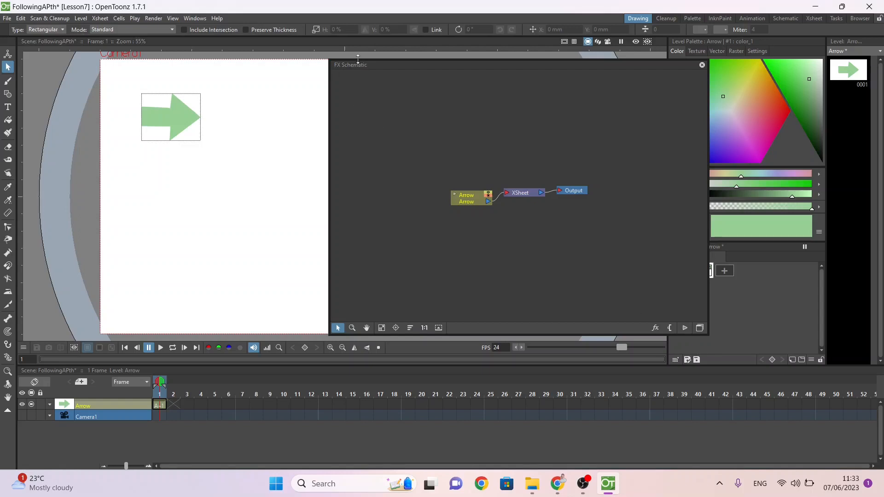
left_click(699, 328)
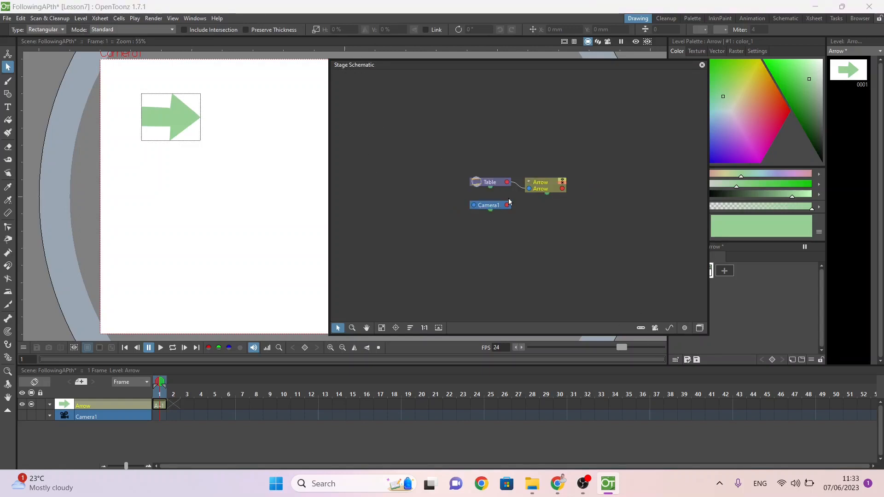
left_click(542, 186)
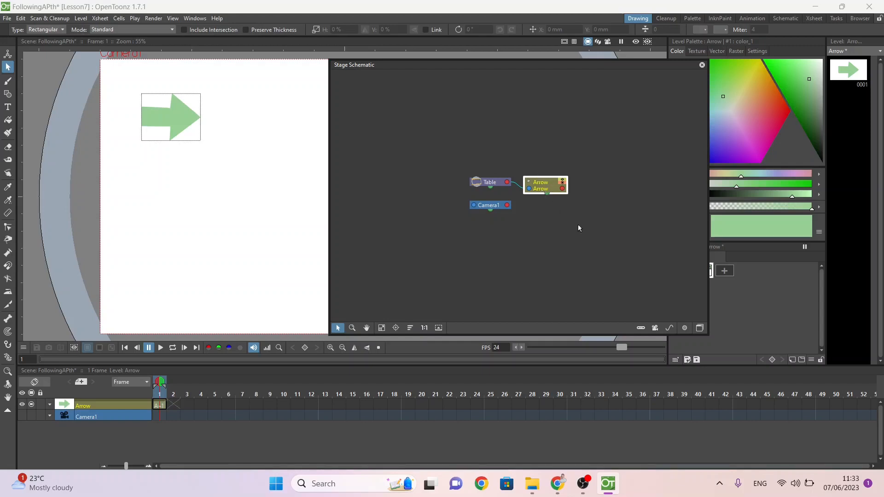
left_click(668, 329)
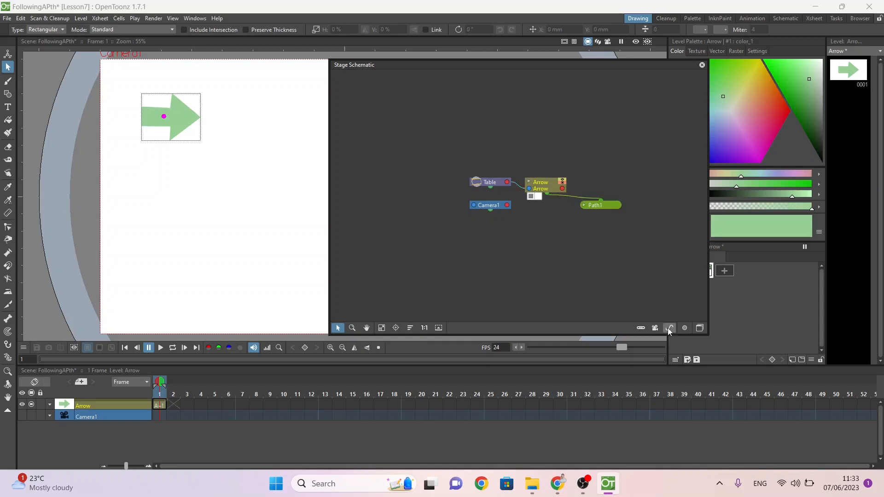
Step: Dock the Stage Schematic and replace the arrow's motion path with an open, sideways V-shaped Polyline of three points
left_click(594, 207)
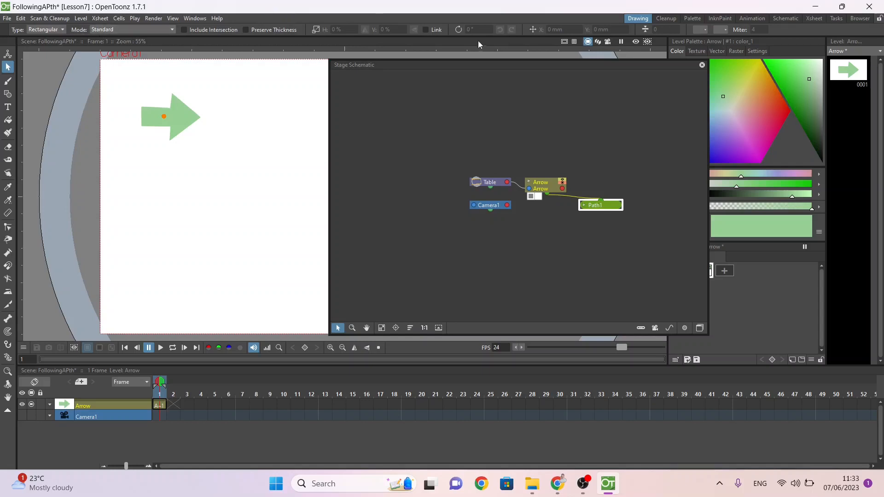
left_click_drag(609, 67, 874, 207)
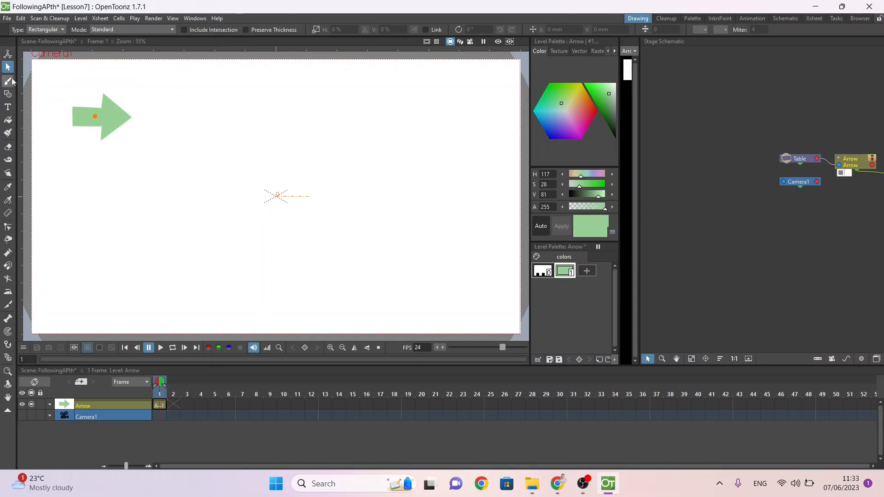
left_click(10, 94)
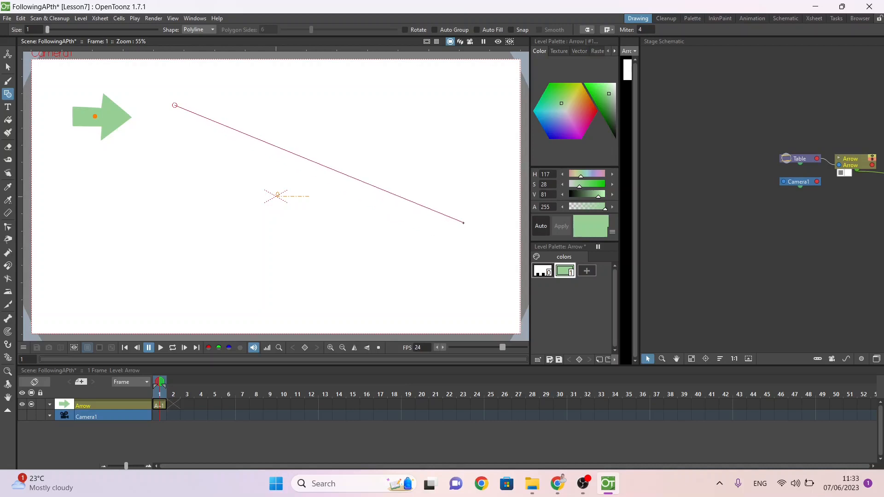
left_click(471, 211)
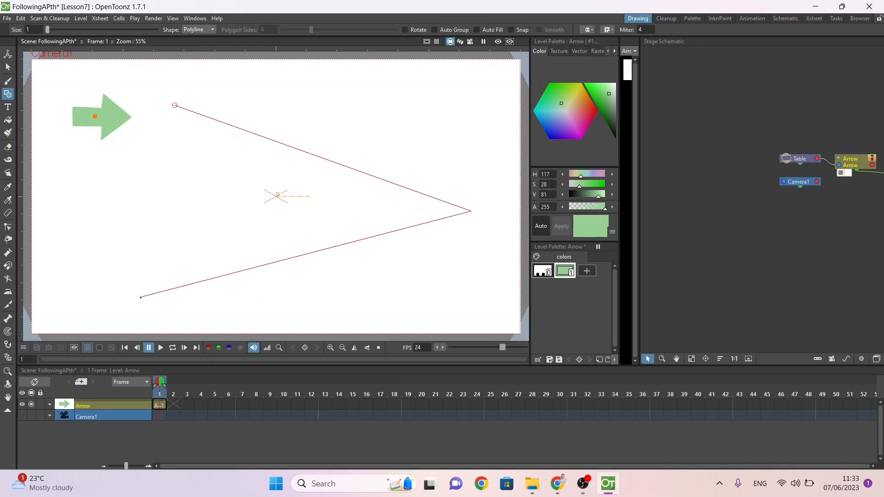
double_click(140, 298)
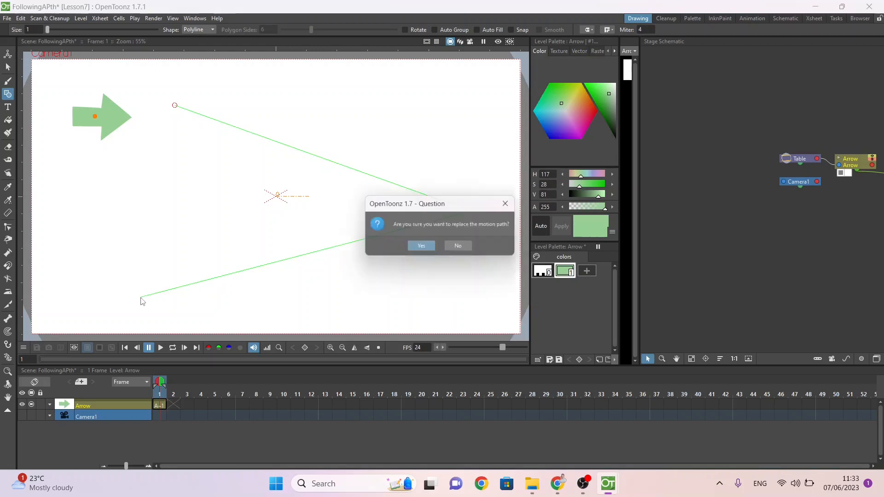
left_click(425, 247)
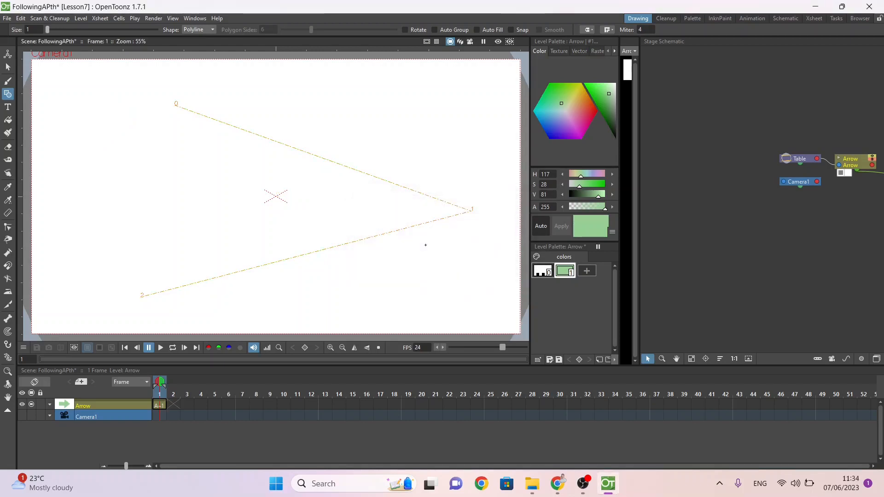
Step: Bend both straight segments of the motion path into a smooth, rightward-bulging curve with the Control Point Editor, adjusting the handles at the middle point
left_click(7, 226)
left_click(252, 269)
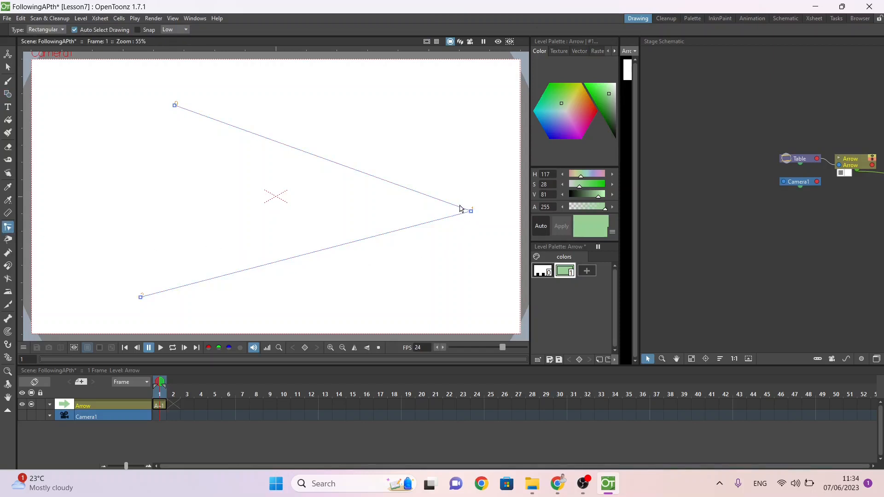
left_click_drag(436, 202, 461, 172)
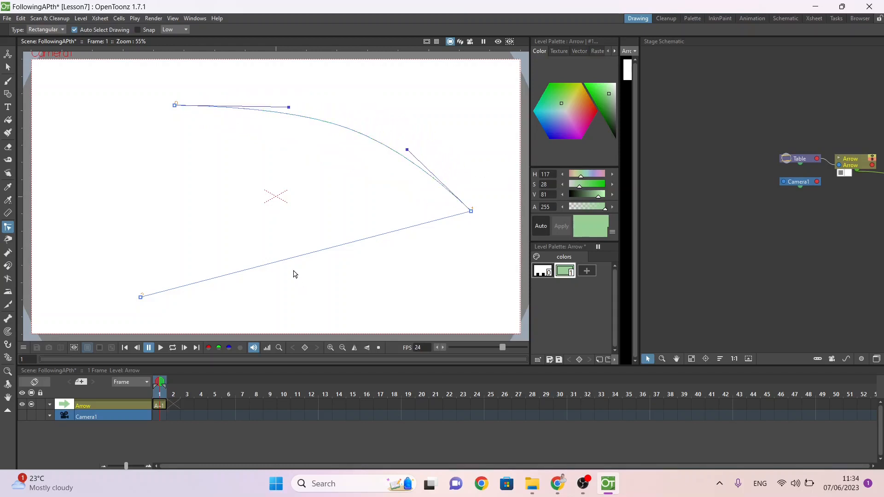
left_click_drag(291, 260, 373, 291)
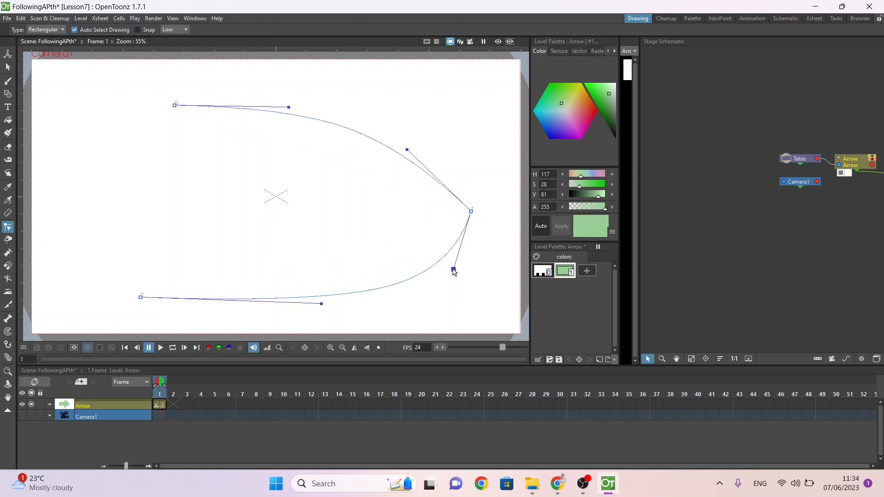
left_click_drag(453, 269, 468, 246)
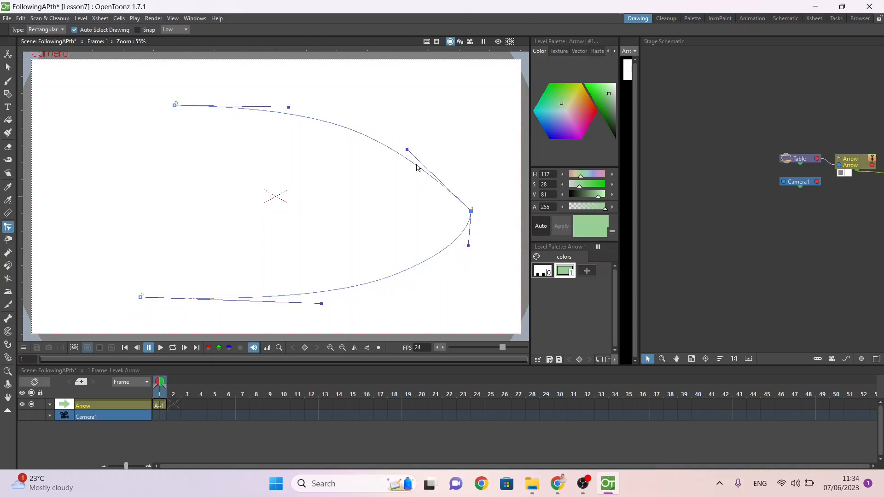
left_click_drag(408, 150, 472, 167)
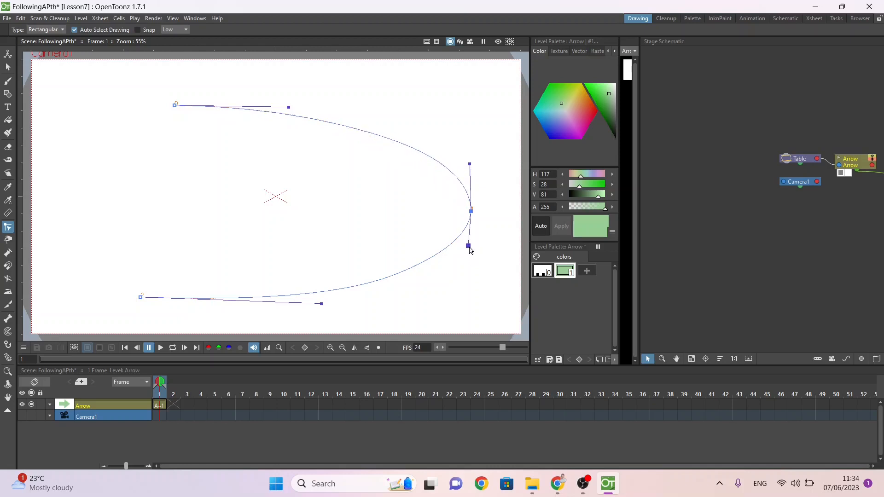
left_click_drag(469, 246, 469, 262)
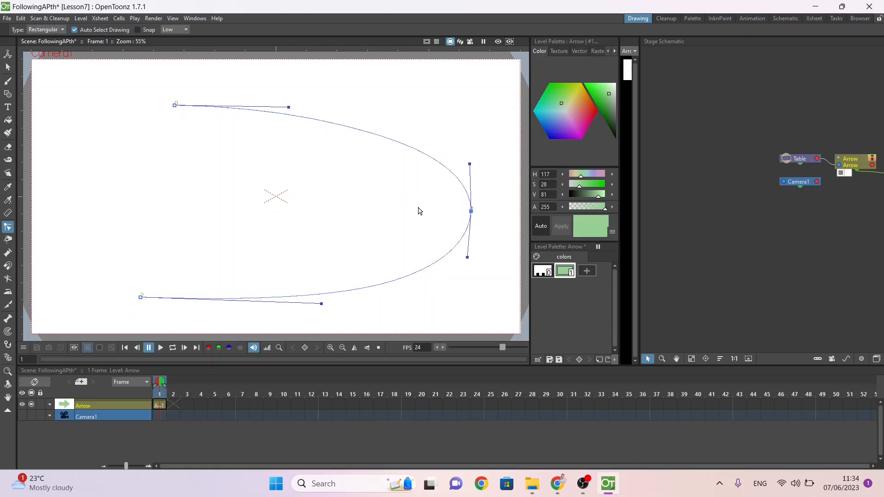
Step: Move the arrow drawing by about X 143 mm and Y -65 mm so it sits on the motion path's starting point
left_click(8, 67)
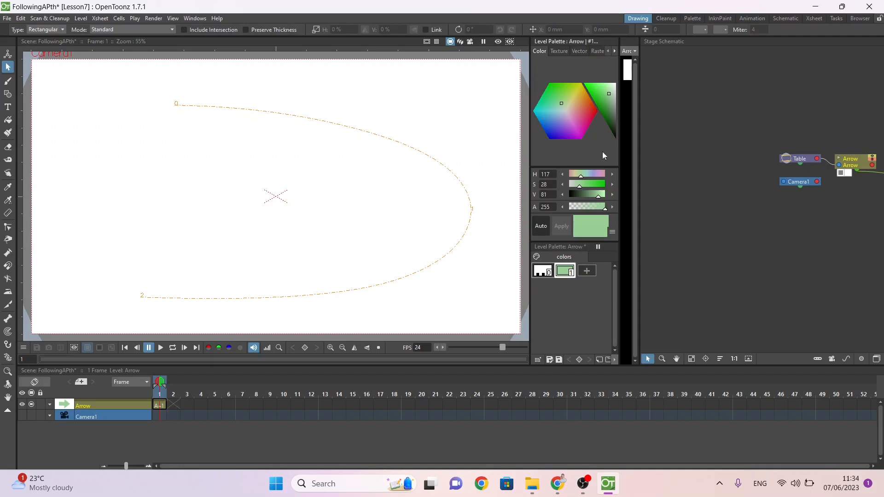
left_click(158, 405)
left_click(8, 371)
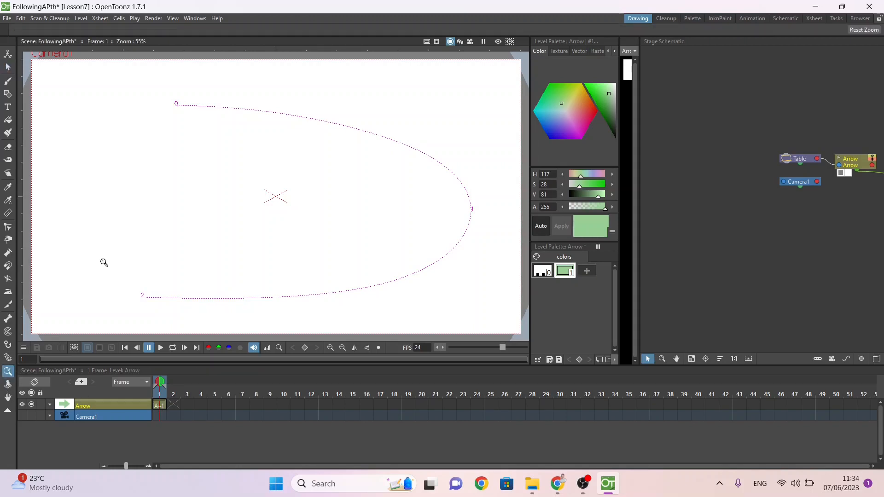
left_click_drag(198, 189, 203, 223)
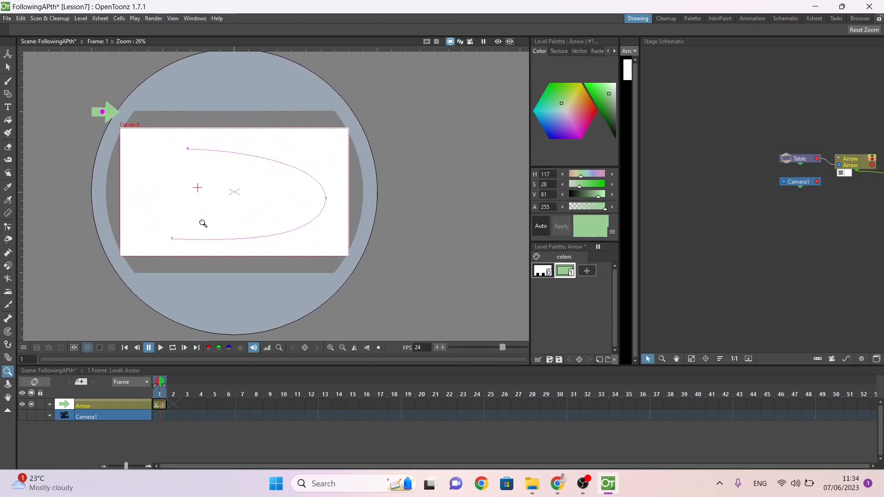
left_click(8, 55)
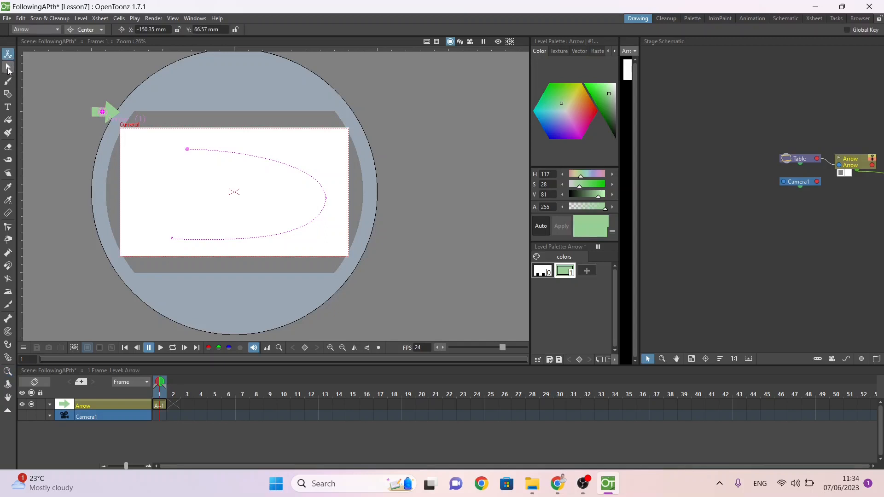
left_click(8, 68)
left_click(102, 114)
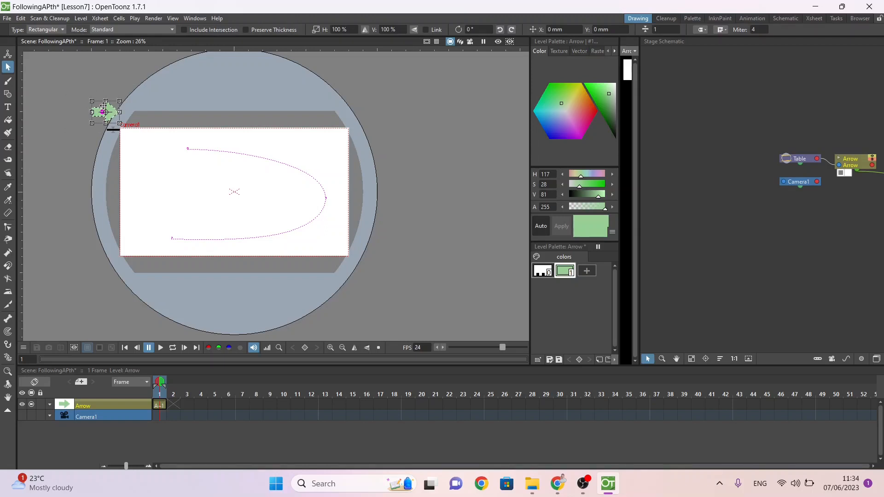
left_click_drag(113, 112, 186, 144)
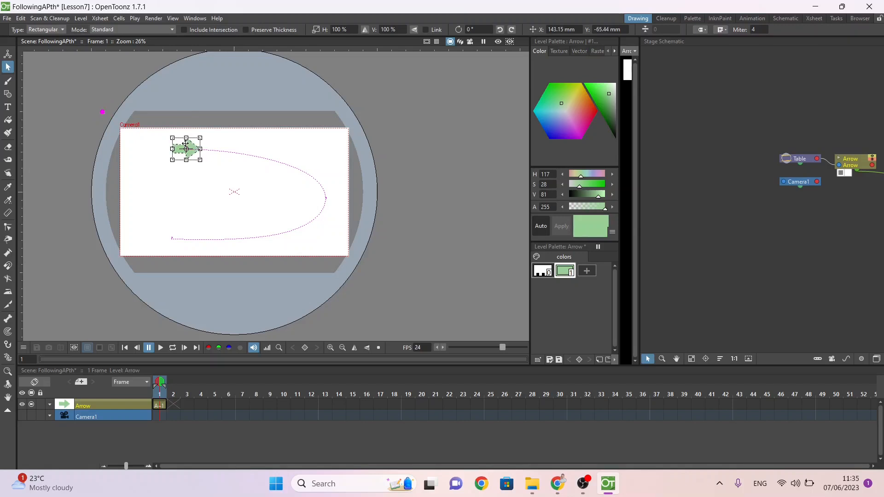
left_click(91, 95)
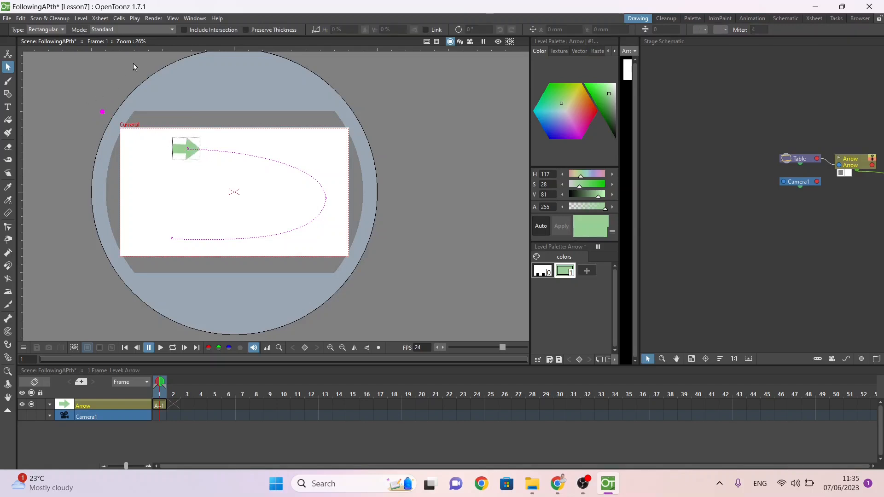
Step: Set the Animate tool to Position mode for the Arrow column
left_click(8, 53)
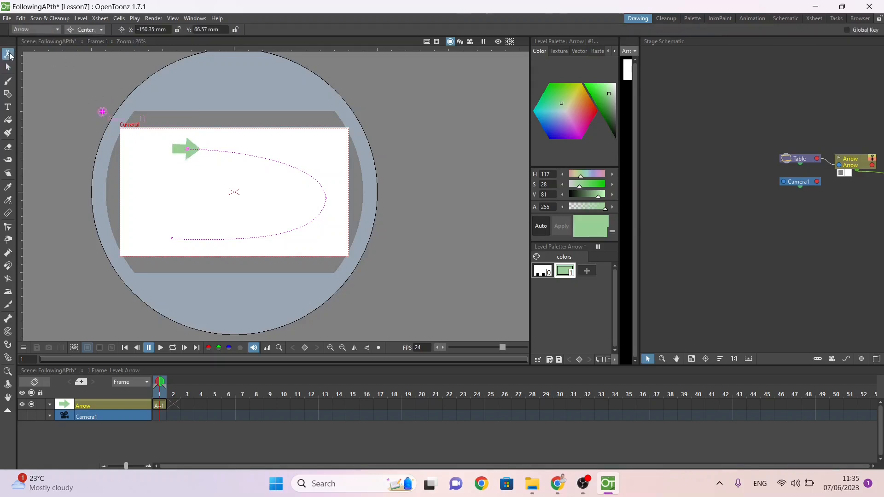
left_click(90, 29)
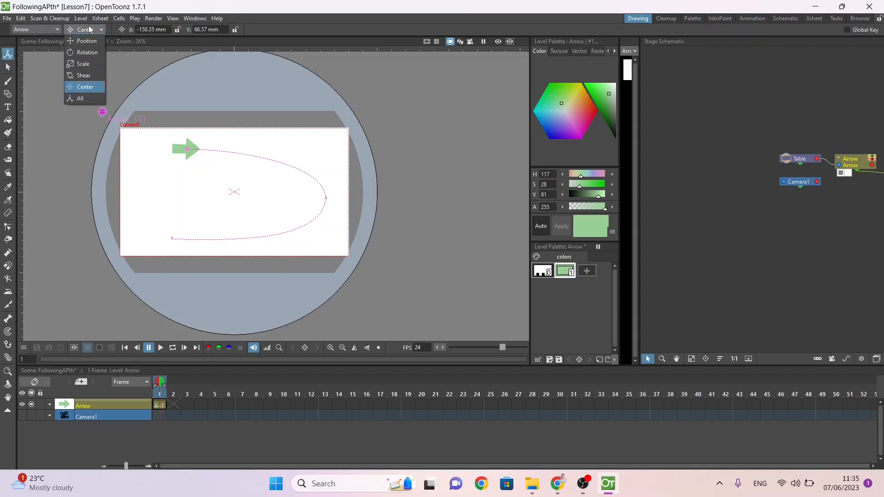
left_click(90, 41)
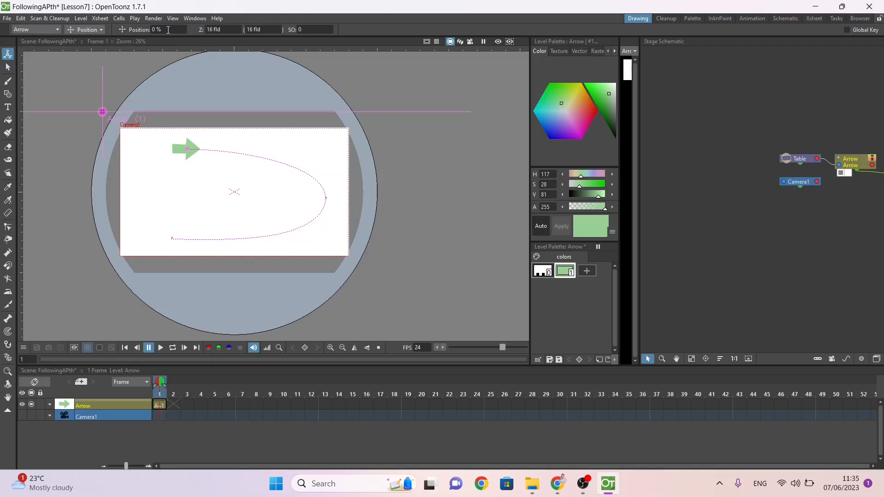
Step: Try the arrow at 25%, 50% and 100% of the motion path on frame 1
left_click(168, 29)
type("25")
key("Return")
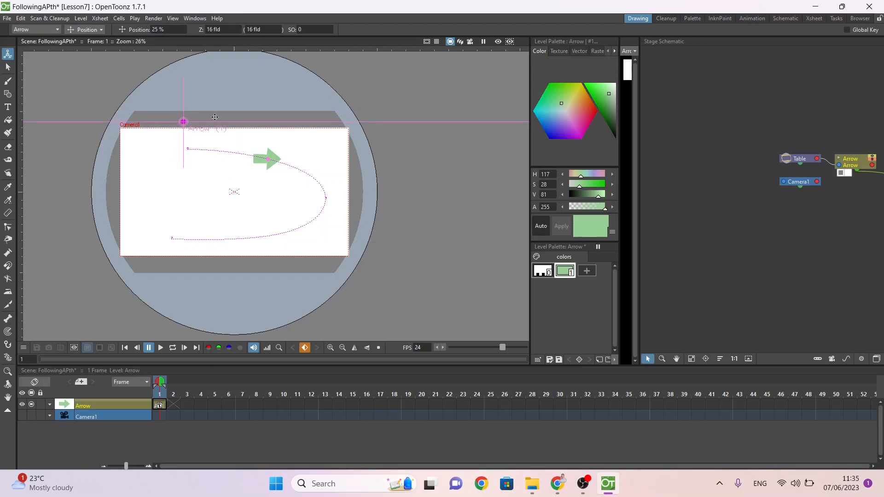
left_click(172, 30)
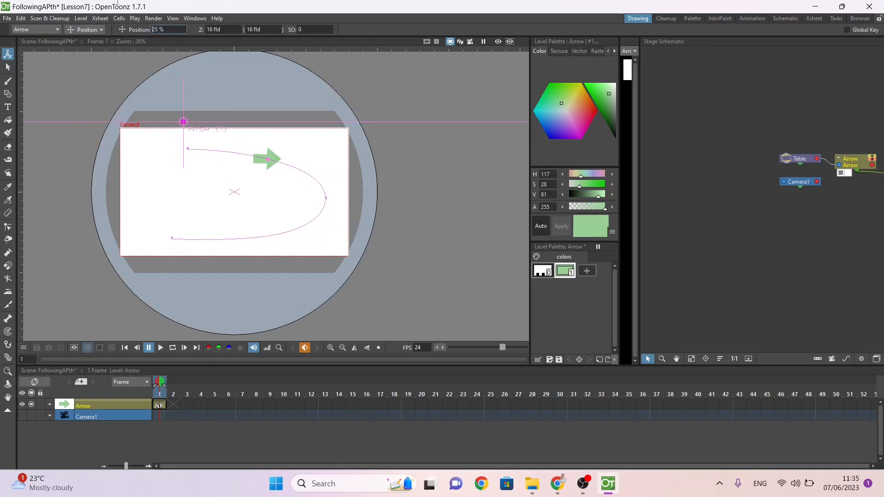
left_click_drag(117, 2, 204, 77)
type("50")
key("Return")
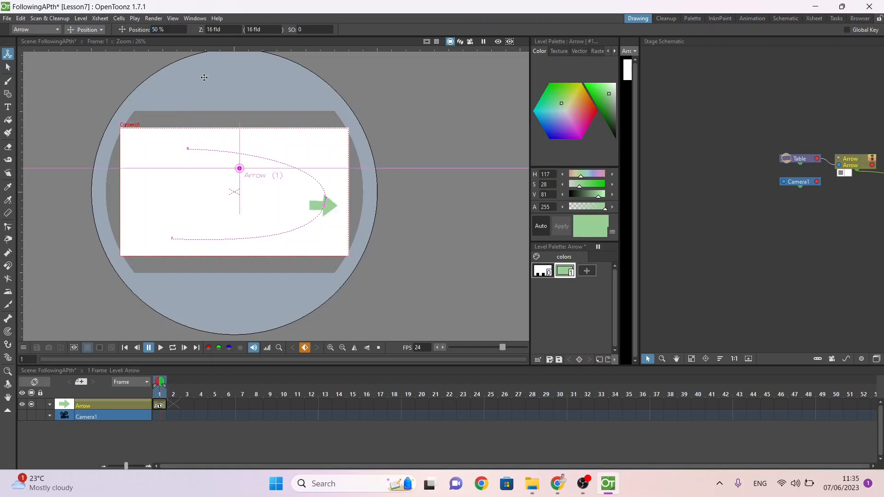
left_click(172, 32)
left_click(172, 32)
left_click_drag(151, 30, 187, 41)
type("100")
key("Return")
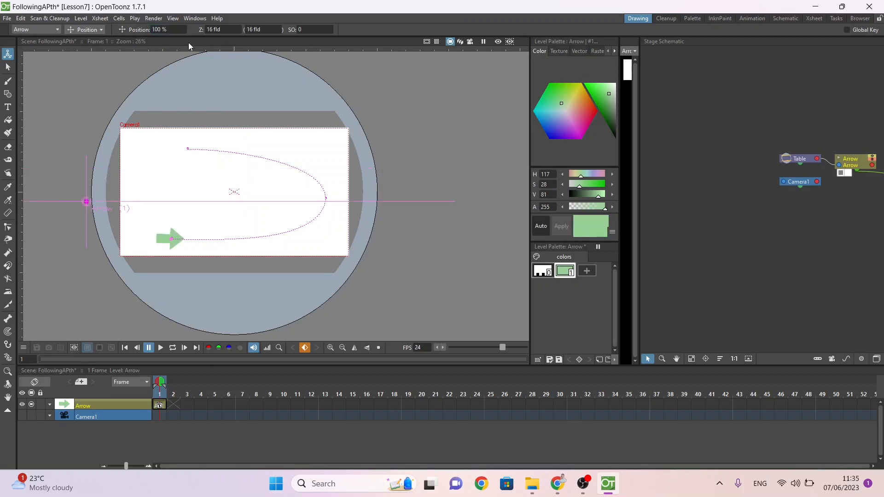
Step: Undo the test position changes of the arrow on frame 1
key("ctrl+z")
key("ctrl+z")
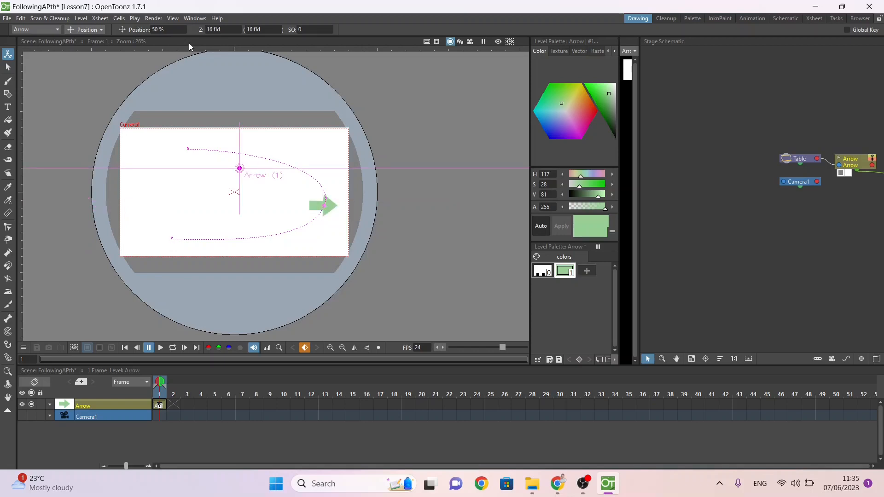
key("ctrl+z")
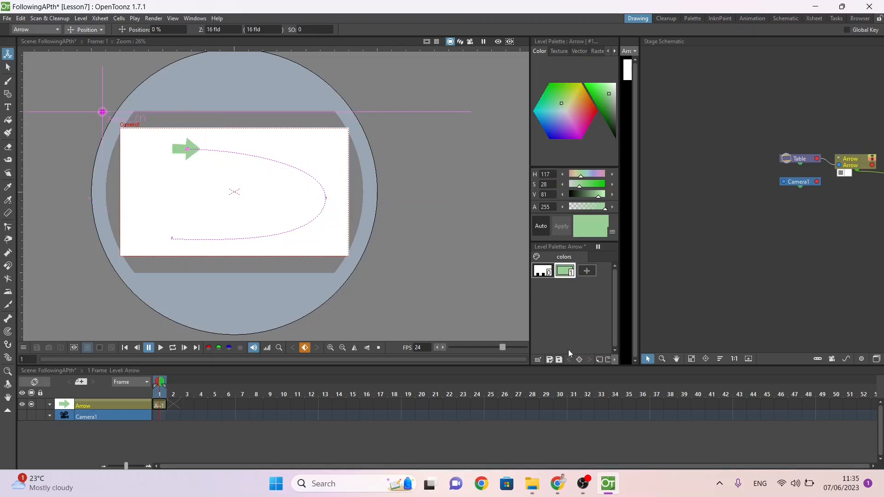
Step: Extend the Arrow column's drawing exposure from frame 1 through frame 48
left_click(809, 405)
left_click(162, 405)
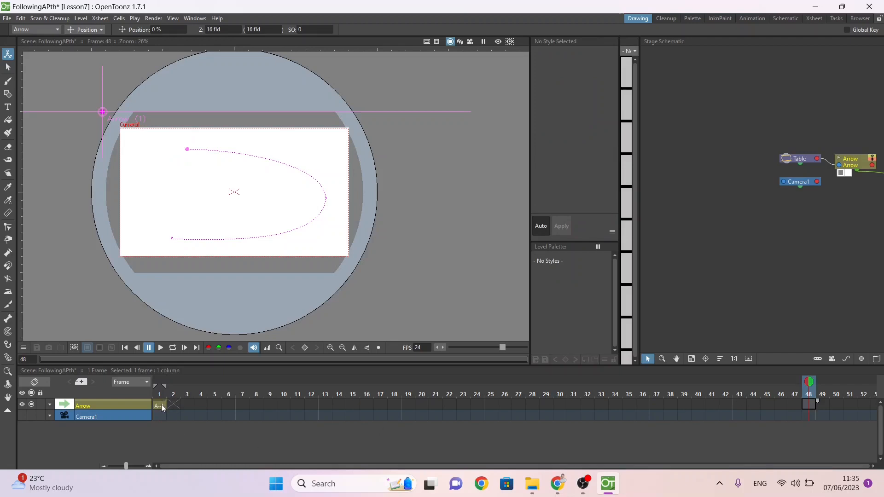
left_click_drag(168, 403, 815, 405)
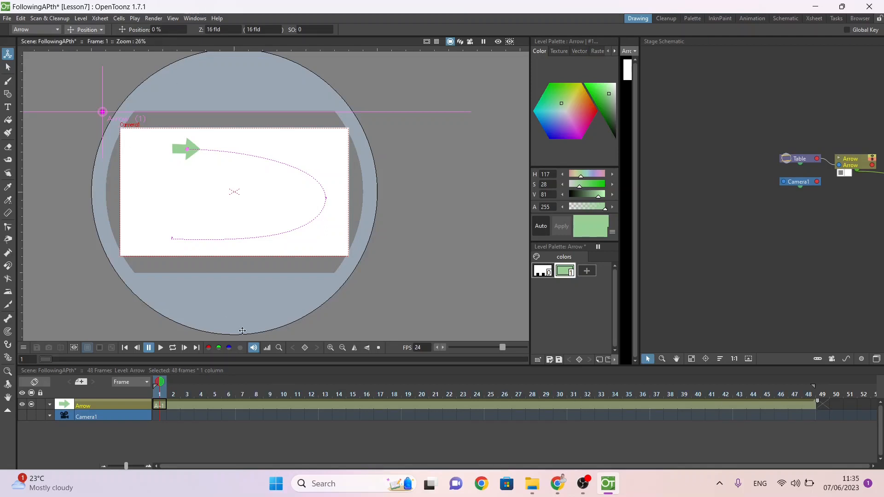
Step: Set a keyframe for the arrow on frame 1 and set its path position to 100% on frame 48
left_click(305, 347)
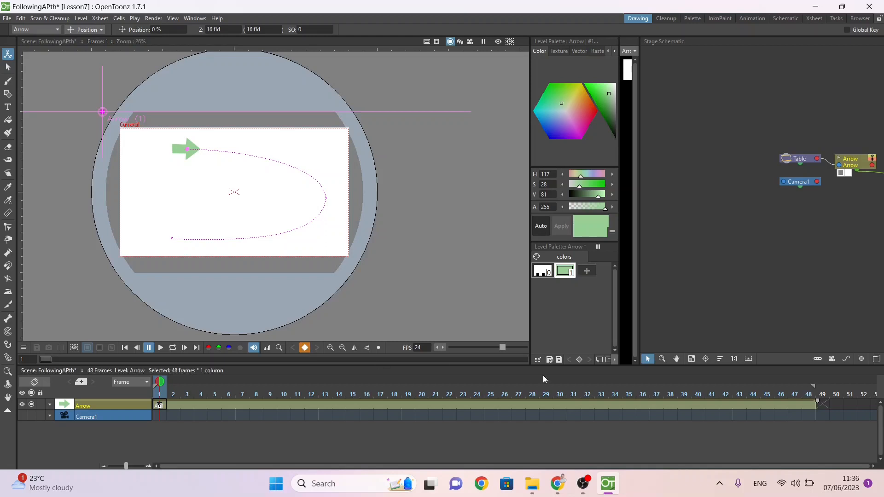
left_click(809, 394)
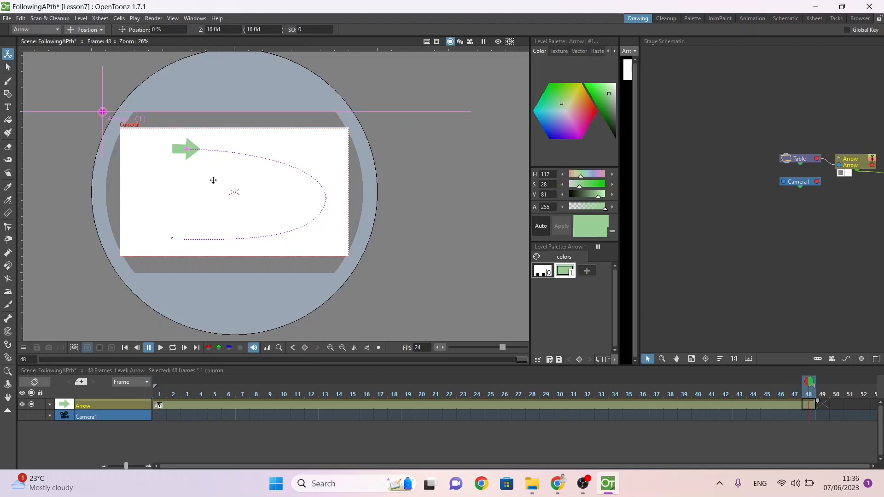
left_click(171, 29)
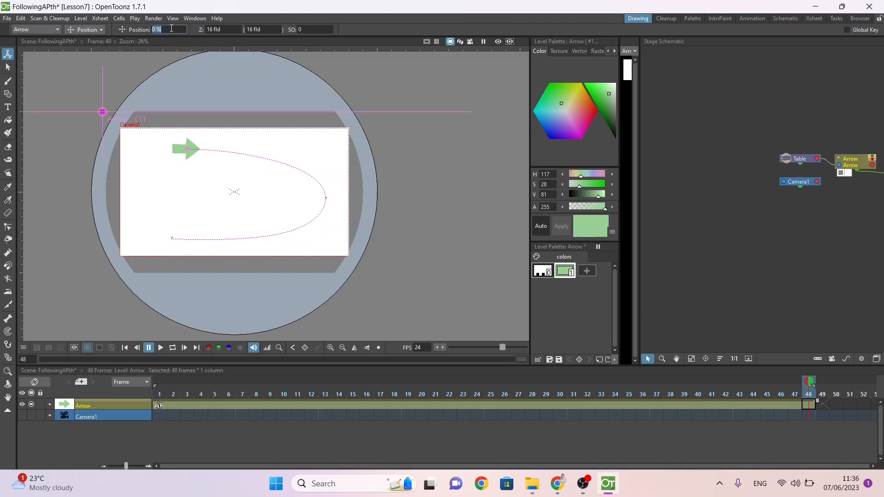
type("100")
key("Return")
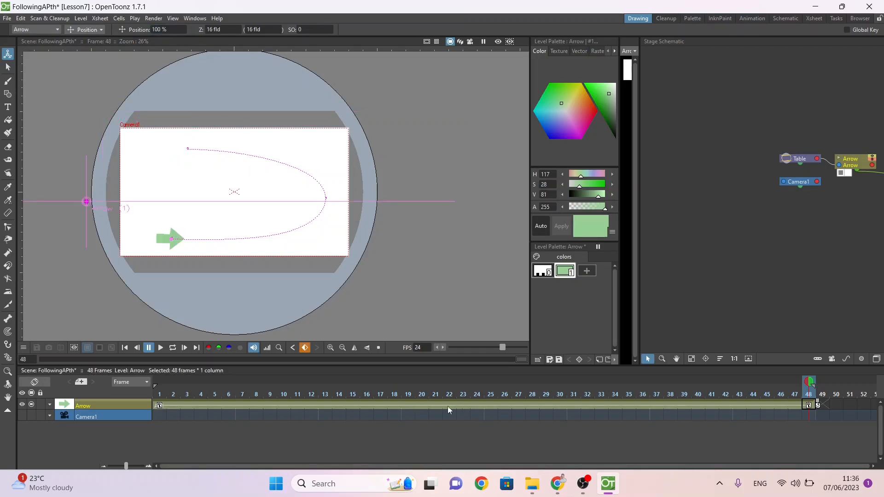
Step: Try the arrow at 100% of the path on frame 24 and 0% on frame 48, and play the animation
left_click(474, 405)
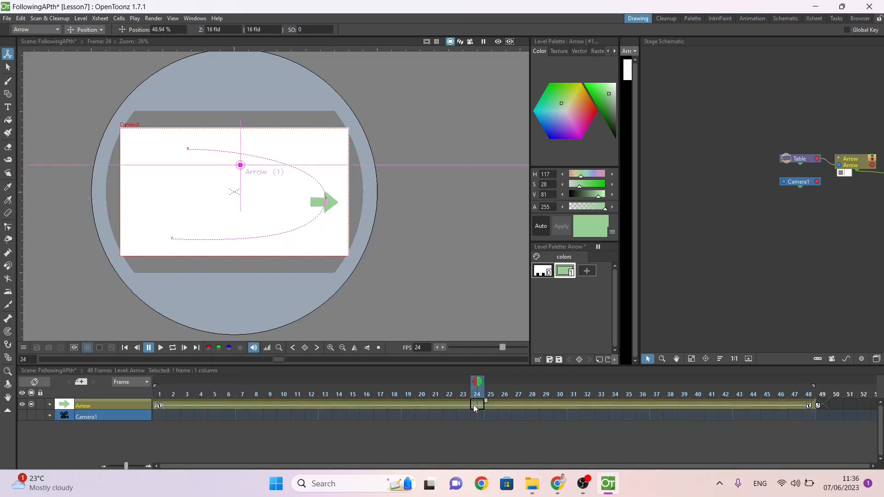
left_click(172, 28)
type("100")
key("Return")
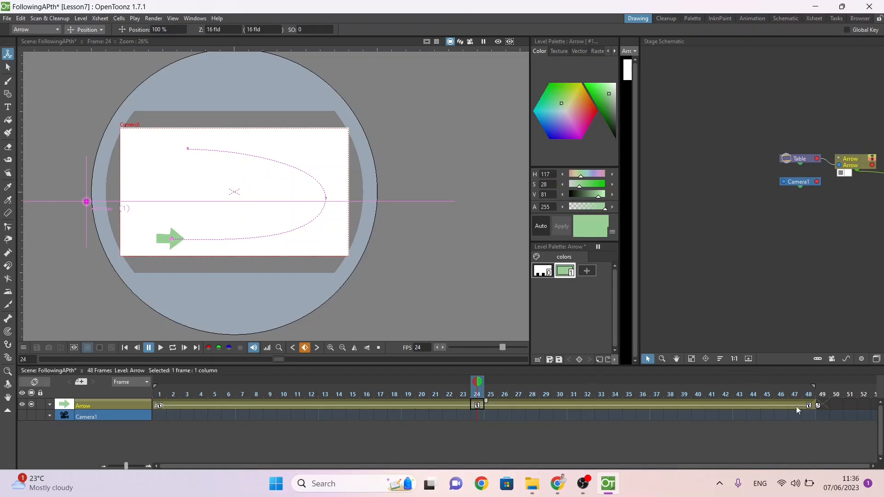
left_click(806, 401)
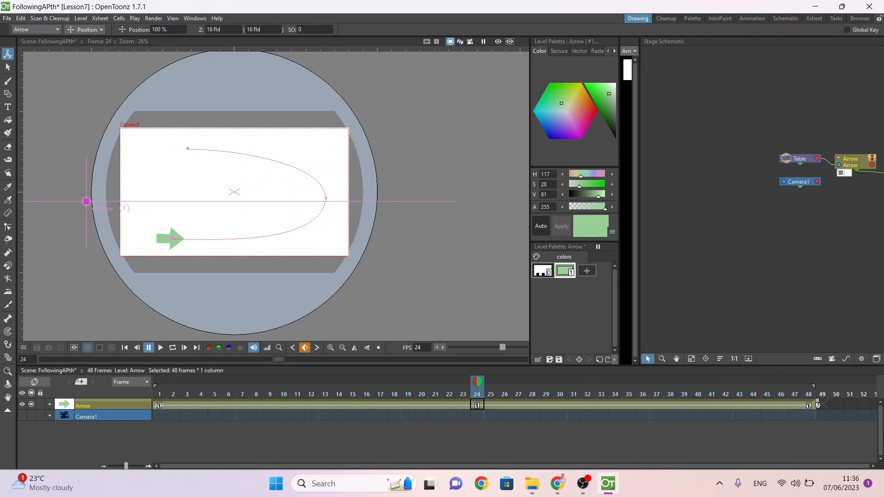
left_click(808, 404)
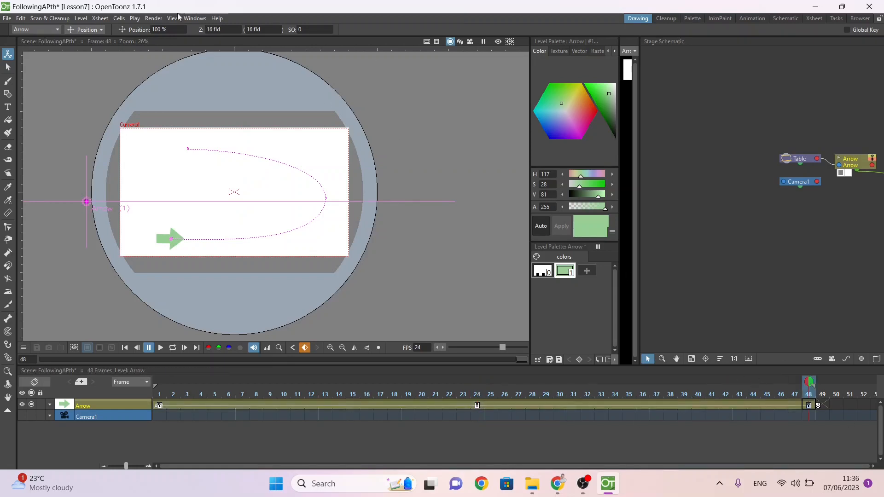
left_click(180, 26)
type("0")
key("Return")
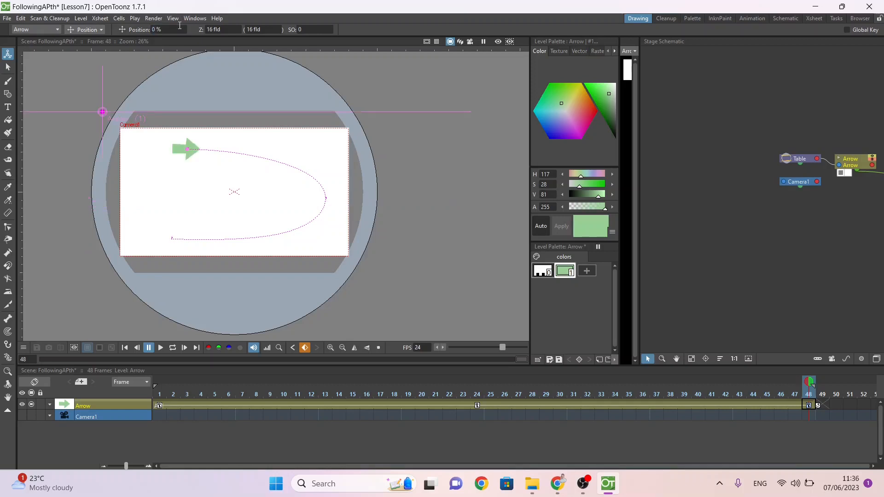
left_click(160, 348)
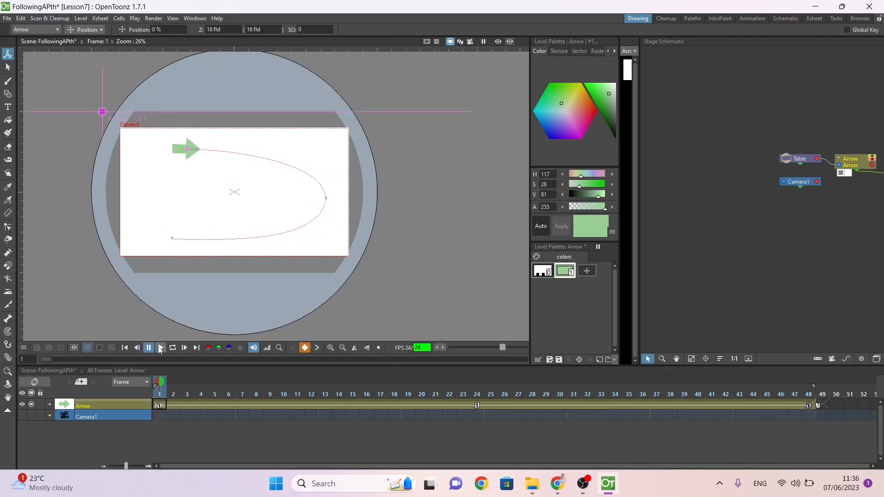
Step: Undo the out-and-back position changes on frames 24 and 48 and play the arrow's one-way animation
key("ctrl+z")
left_click(161, 347)
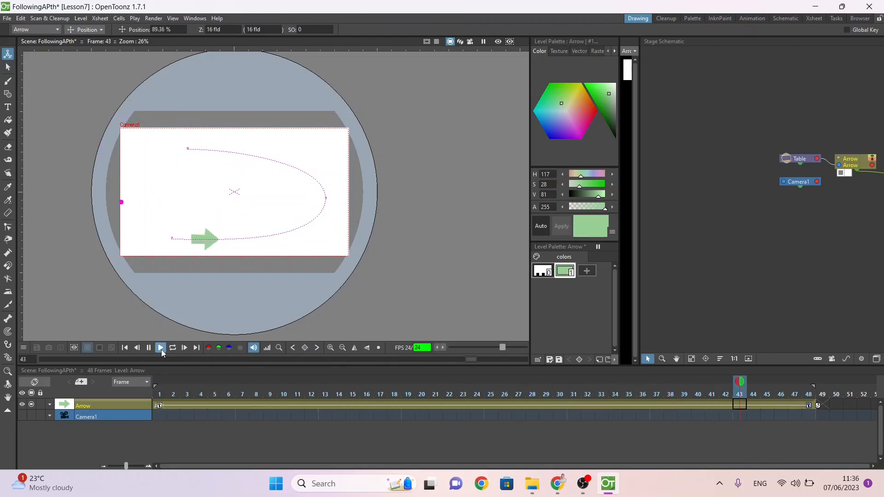
left_click(161, 347)
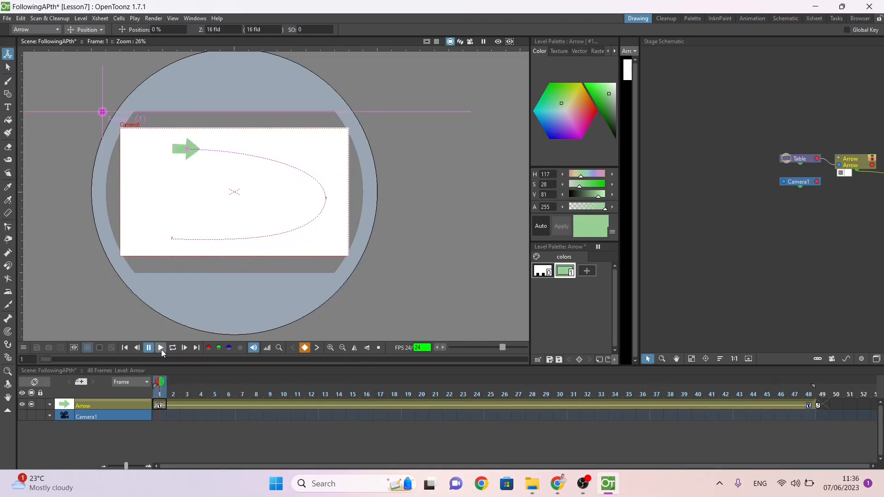
left_click(161, 350)
Step: Try rotating the arrow on frame 48 about its distant centre point and undo the rotation
left_click(808, 406)
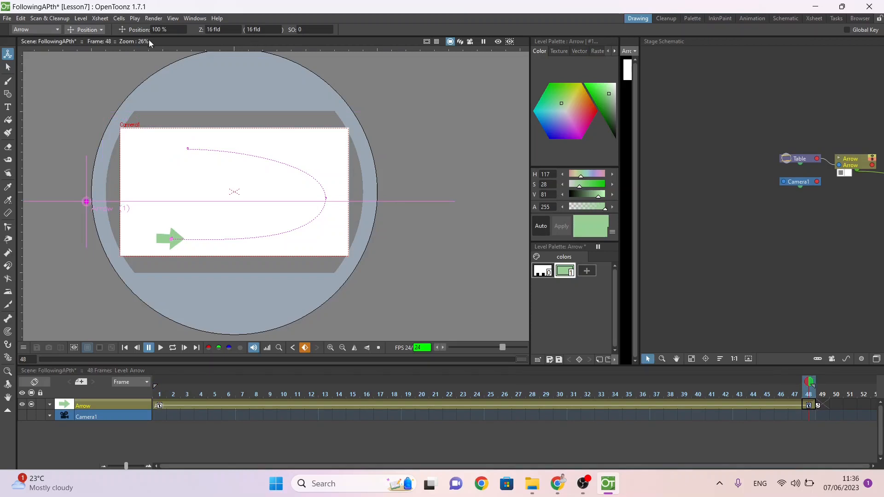
left_click(98, 29)
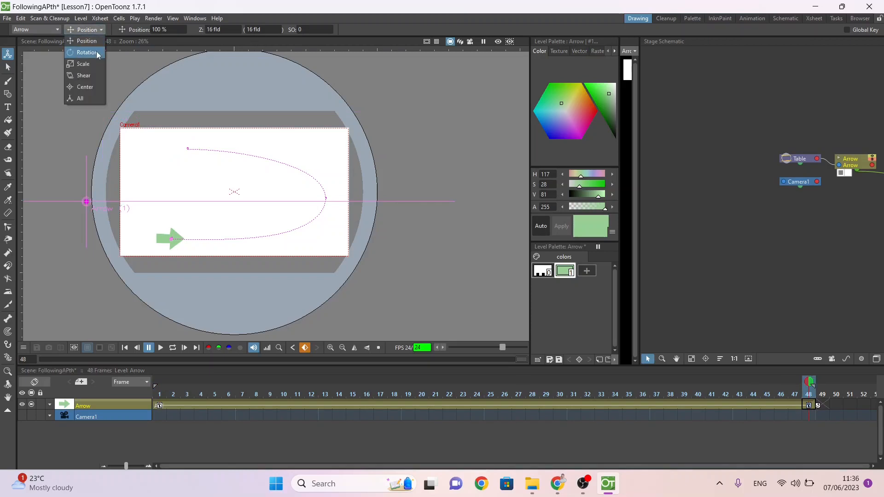
left_click(96, 51)
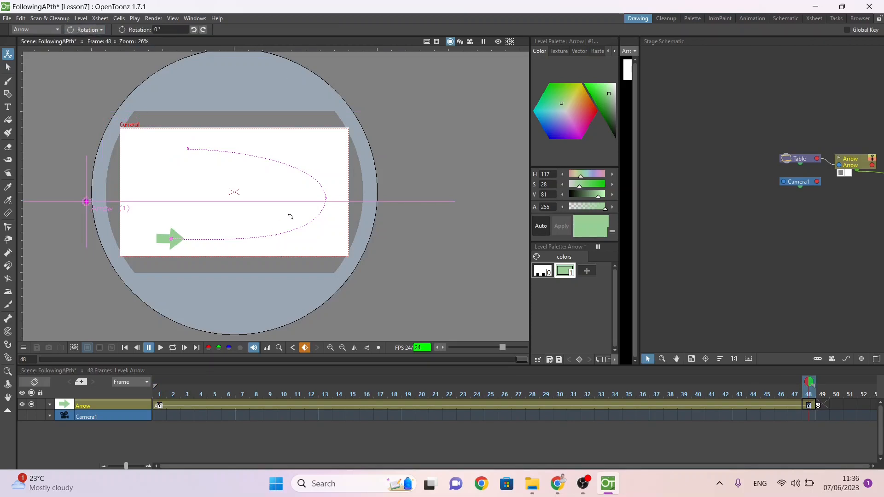
left_click_drag(270, 214, 263, 232)
key("ctrl+z")
Step: Move the arrow's centre point onto the middle of the arrow, at about X 1 mm, Y -3 mm
left_click(90, 30)
left_click(86, 85)
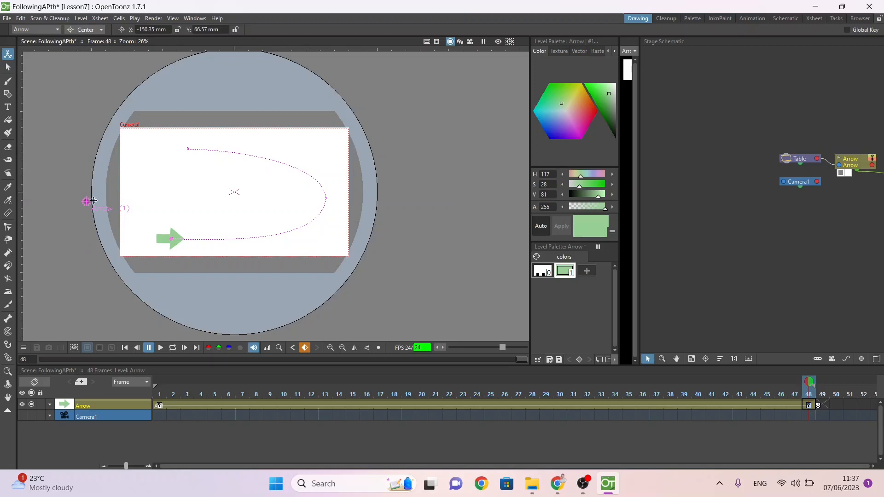
left_click_drag(88, 201, 173, 240)
Step: Rotate the arrow on frame 48 to about -179° so it points along the end of the path
left_click(77, 30)
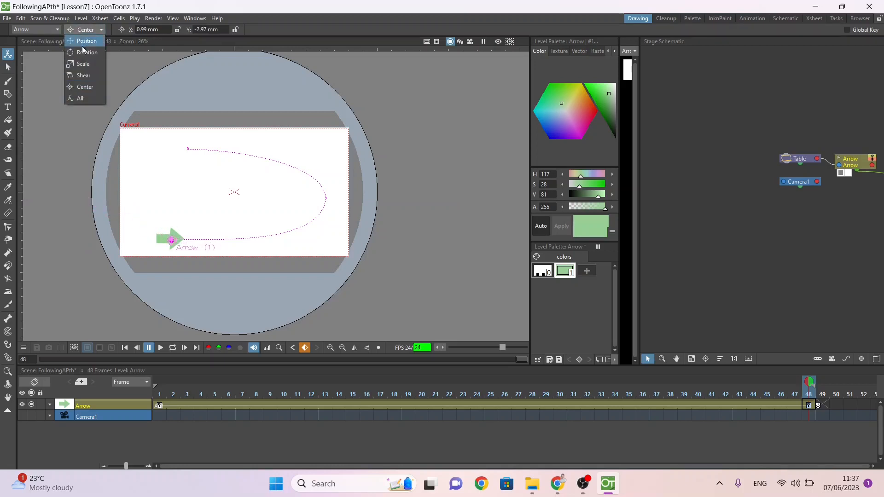
left_click(84, 54)
left_click_drag(219, 221, 117, 274)
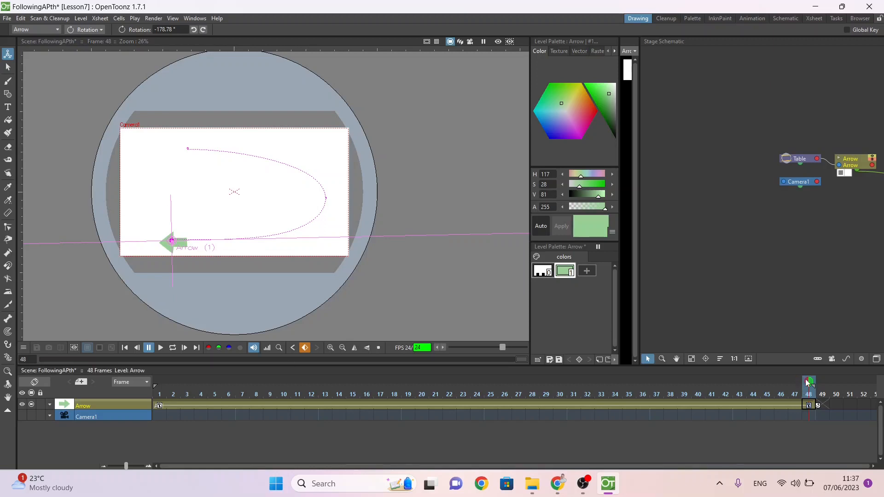
Step: Rotate the arrow to follow the path, to about -166° on frame 32 and about -14.5° on frame 15
left_click_drag(790, 380, 477, 410)
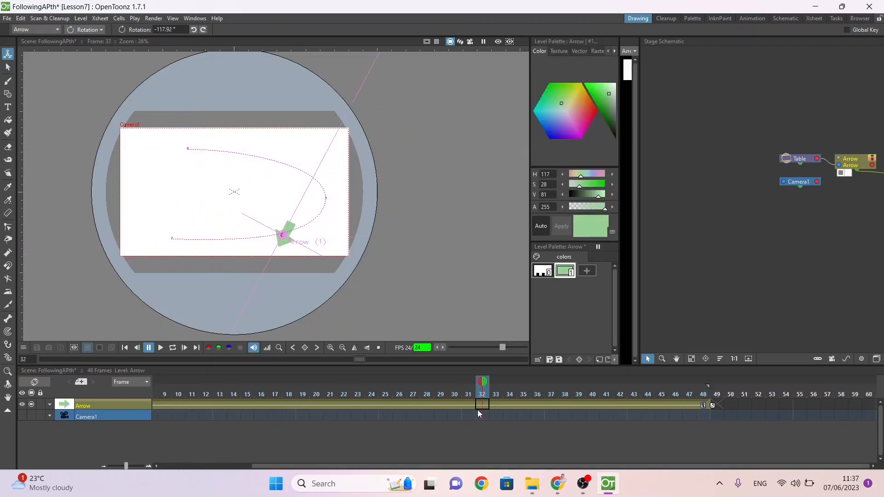
left_click_drag(302, 189, 340, 216)
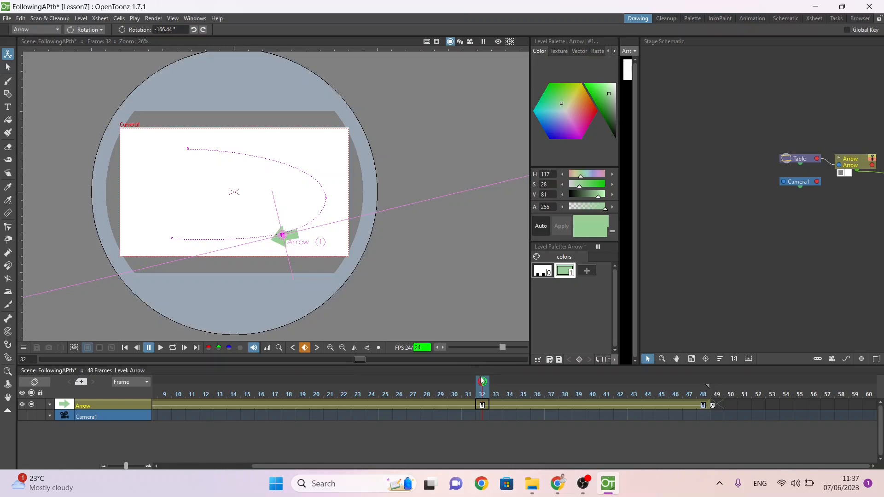
left_click_drag(482, 380, 350, 411)
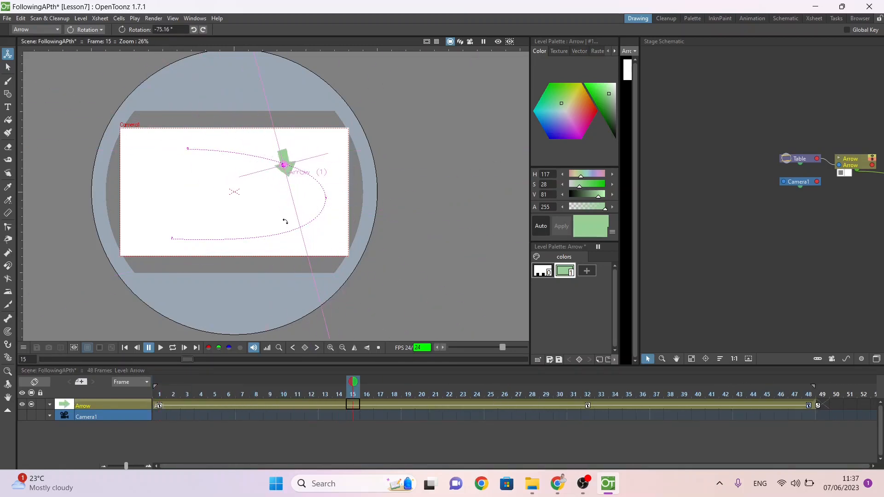
left_click_drag(296, 215, 340, 182)
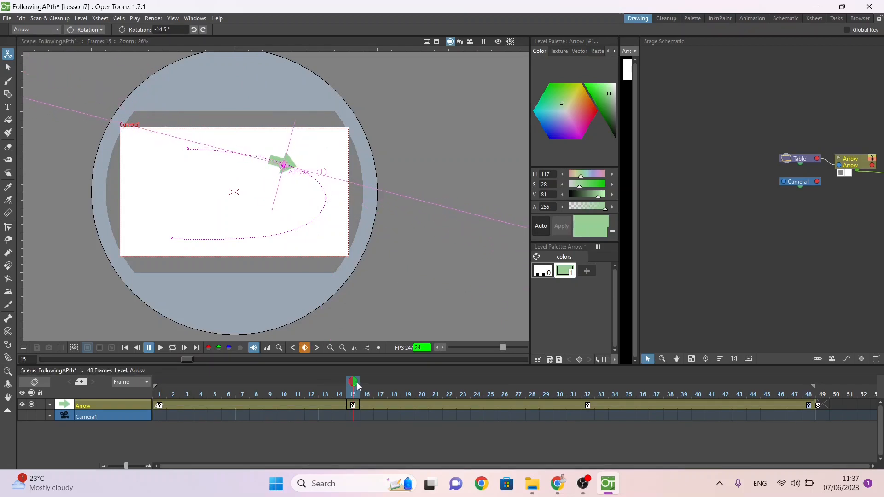
left_click_drag(357, 385, 805, 392)
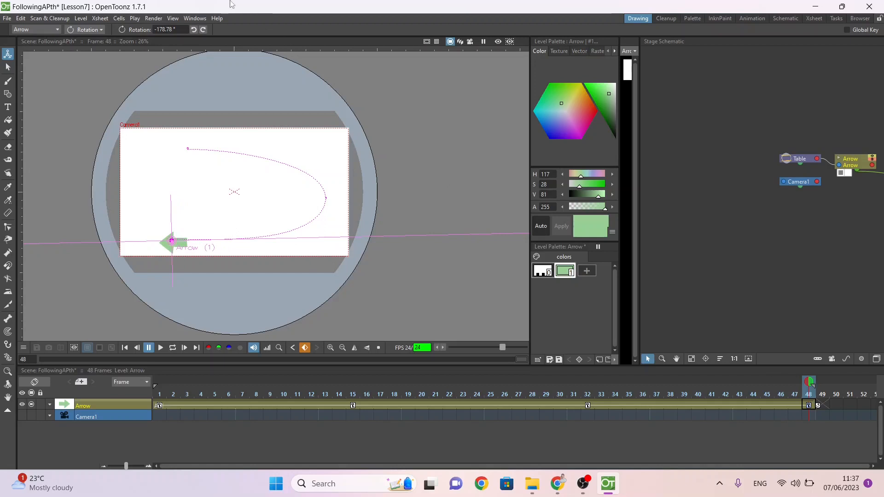
Step: Fast-render the scene to MP4 and save the scene
left_click(152, 18)
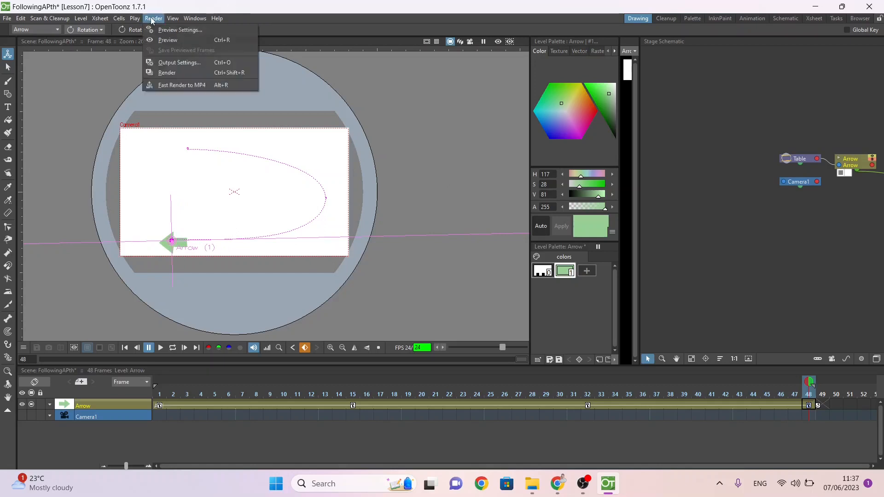
left_click(171, 84)
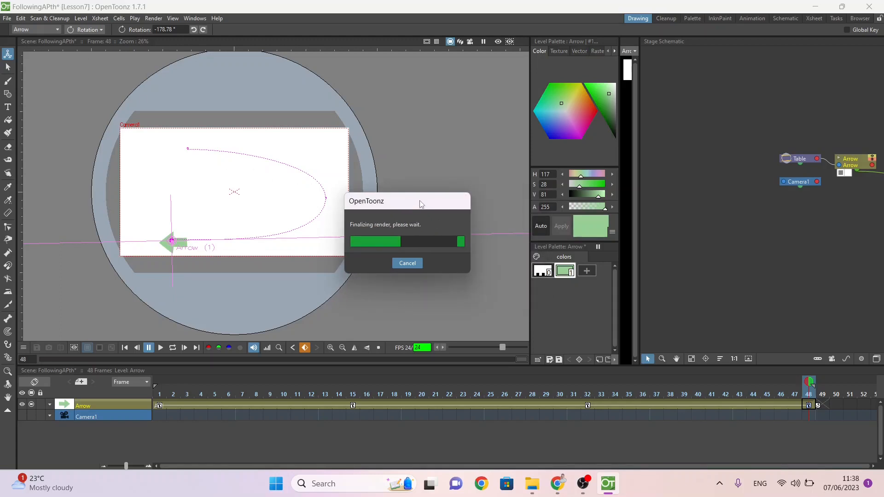
key("ctrl+s")
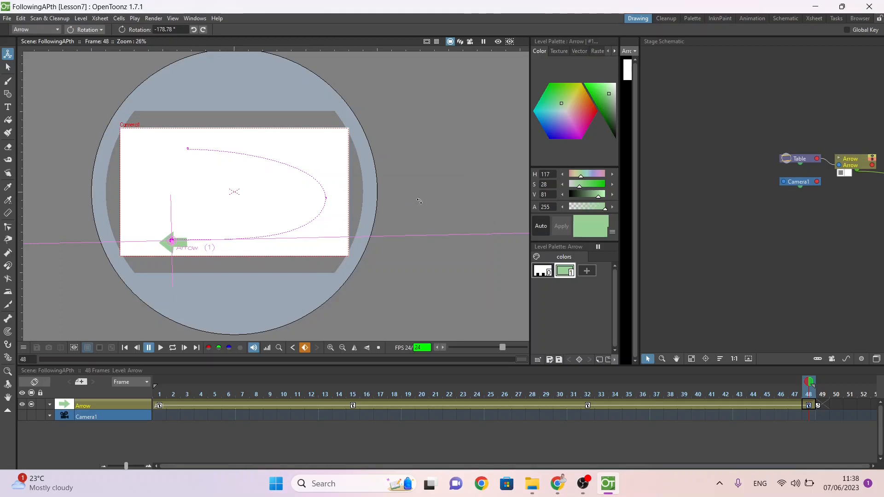
Step: In File Explorer, copy the Lesson7 folder from OpenToonz stuff\projects on drive C: into the desktop WorkingFolder
left_click(533, 483)
scroll(350, 299, "down", 3)
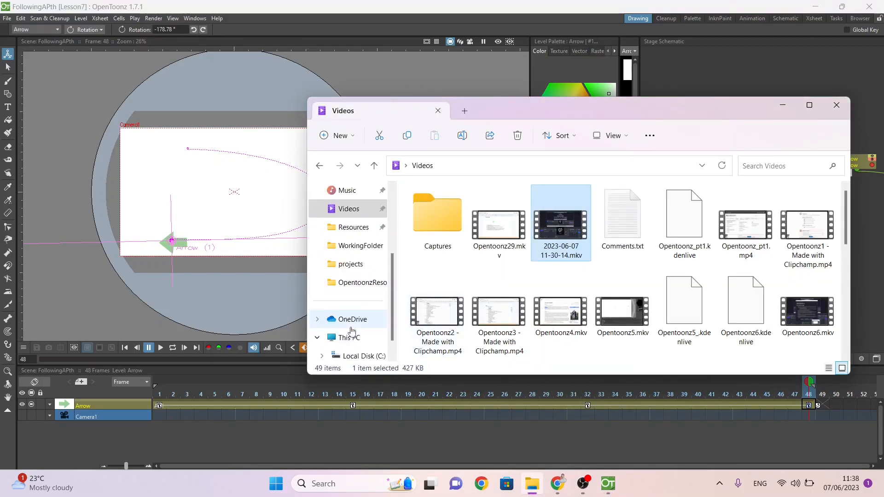
left_click(361, 337)
double_click(442, 227)
double_click(439, 321)
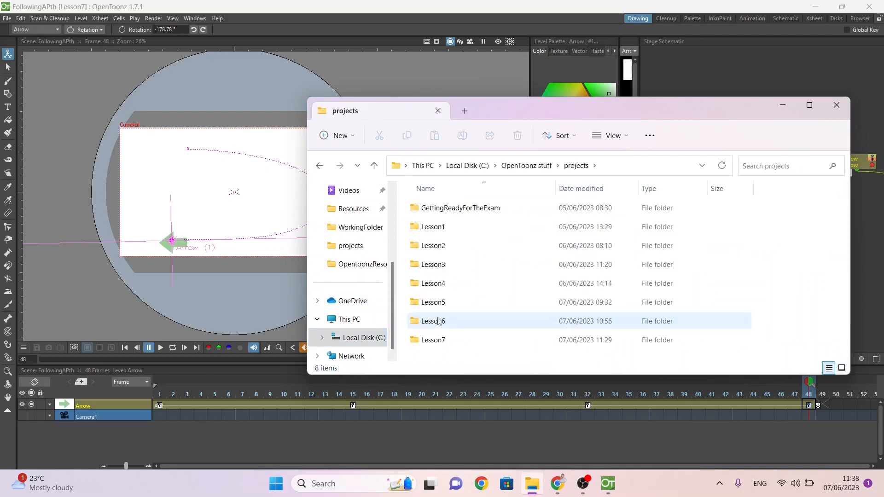
left_click(437, 340)
left_click(351, 227)
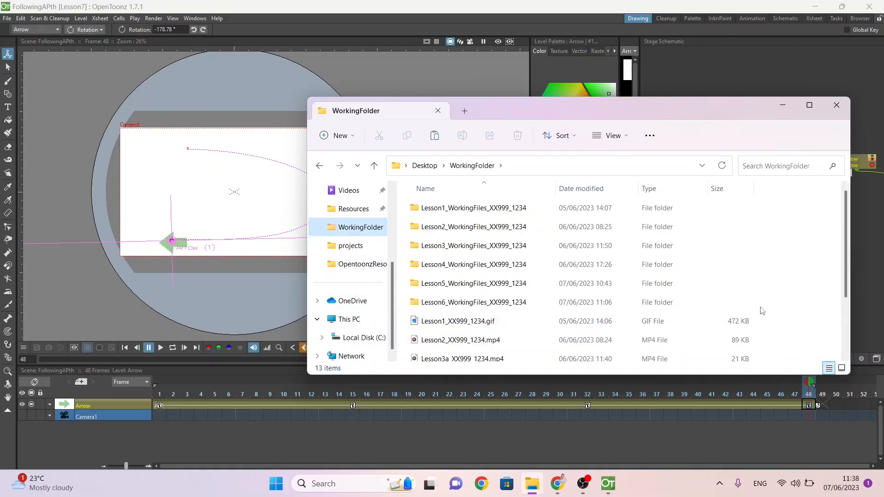
key("ctrl+v")
Step: Try to rename the copied Lesson7 folder as Lesson7_WorkingFiles_XX999_1234
key("F2")
key("End")
type("_Work")
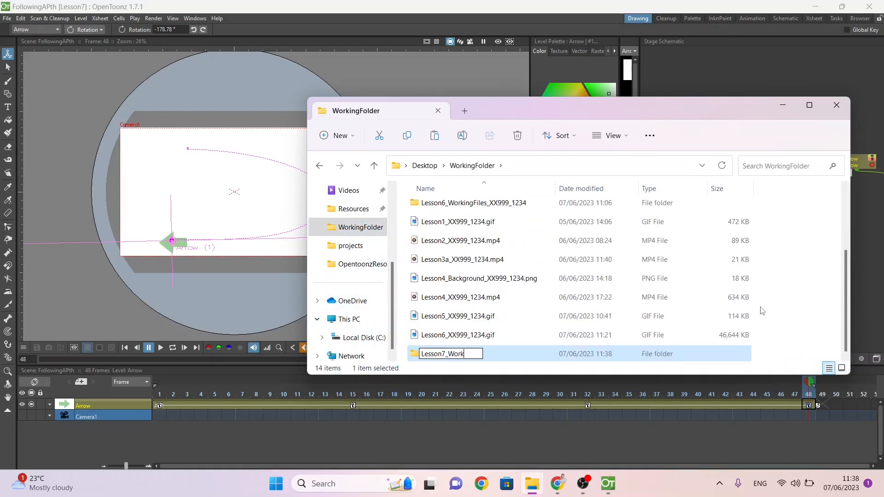
type("ingFiles_XX999_123")
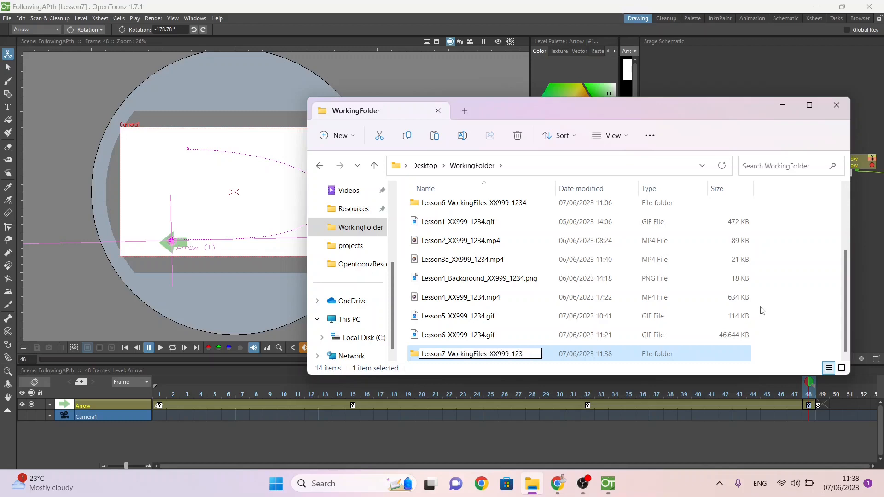
type("4")
key("Return")
left_click(536, 296)
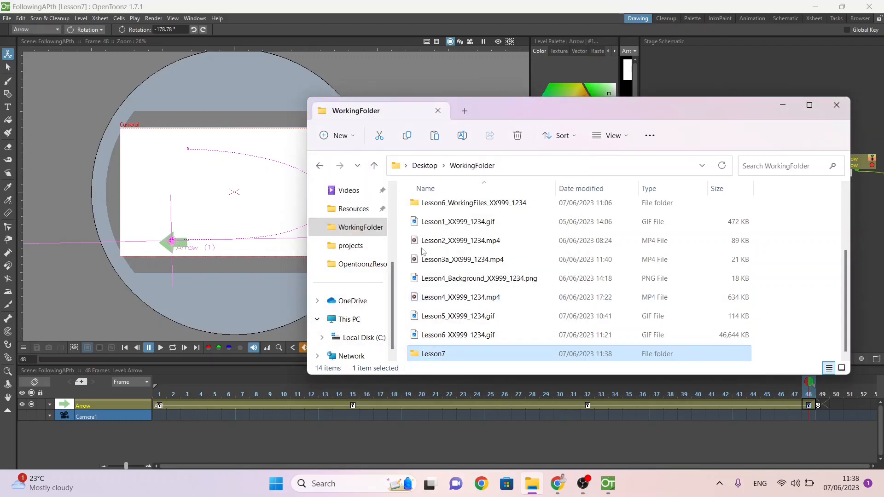
Step: Move the rendered FollowingAPth.mp4 from the Desktop into WorkingFolder and open that folder
scroll(362, 192, "up", 2)
left_click(351, 208)
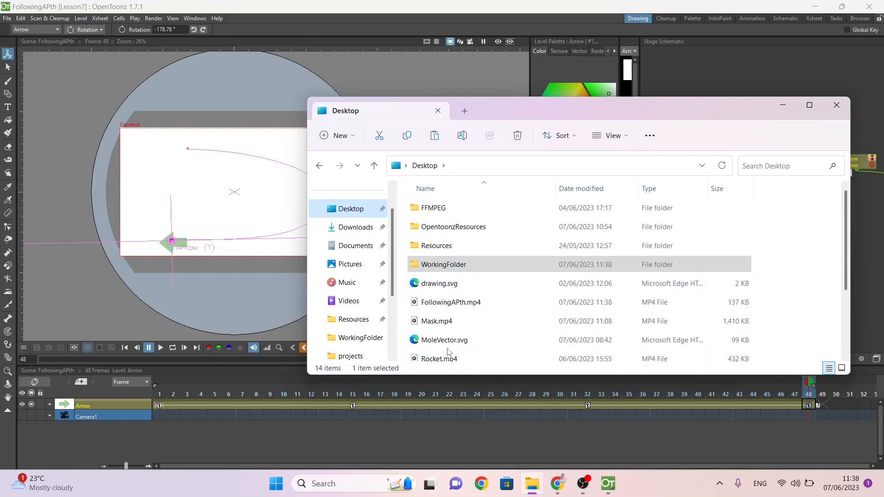
left_click_drag(468, 313, 361, 338)
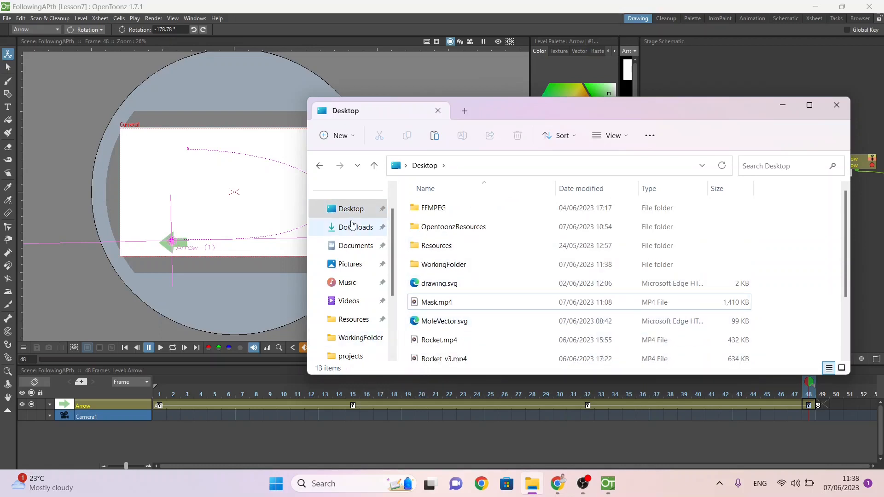
left_click(360, 337)
scroll(408, 332, "down", 3)
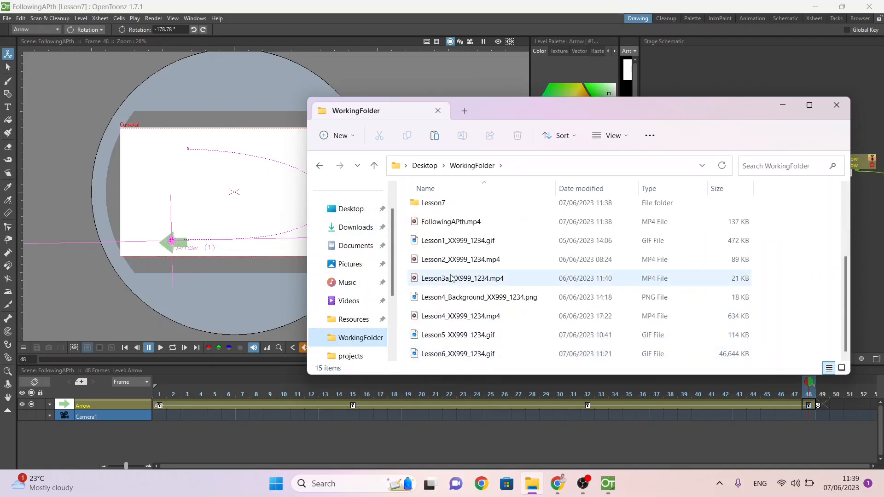
Step: Rename the video FollowingAPth.mp4 as Lesson7_XX999_1234.mp4
left_click(447, 221)
left_click(448, 221)
type("Lesson7")
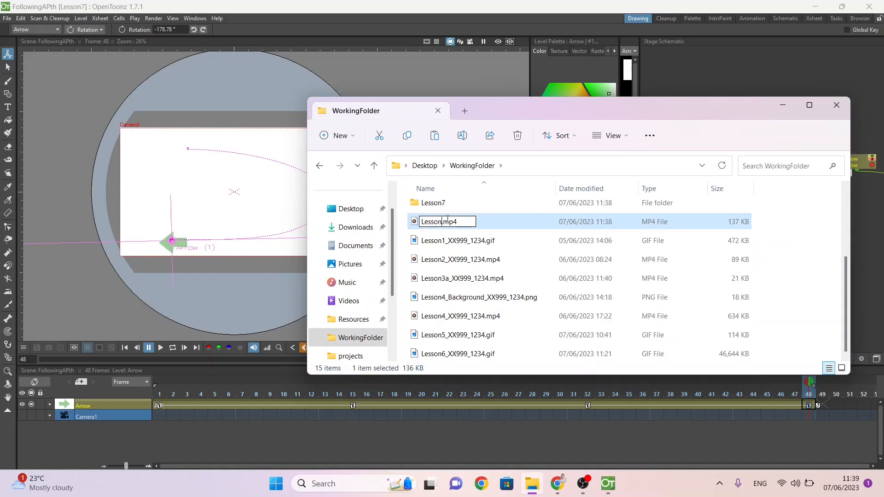
type("_XX999_1234")
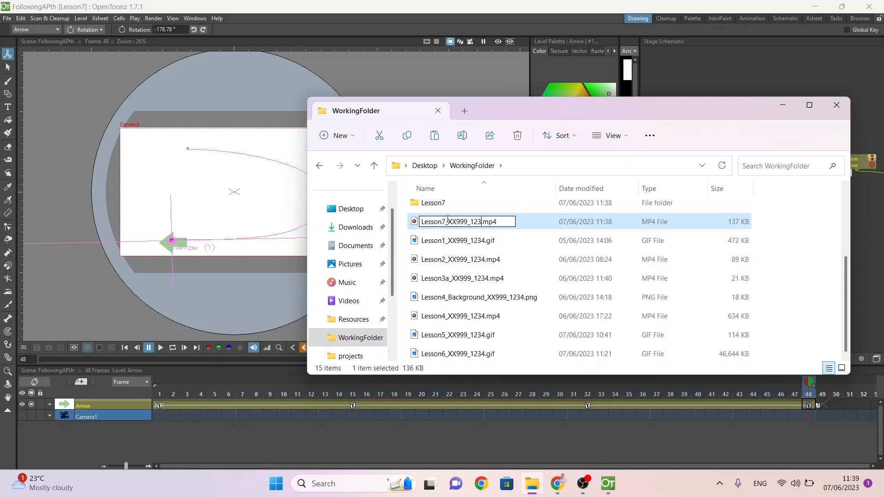
key("Return")
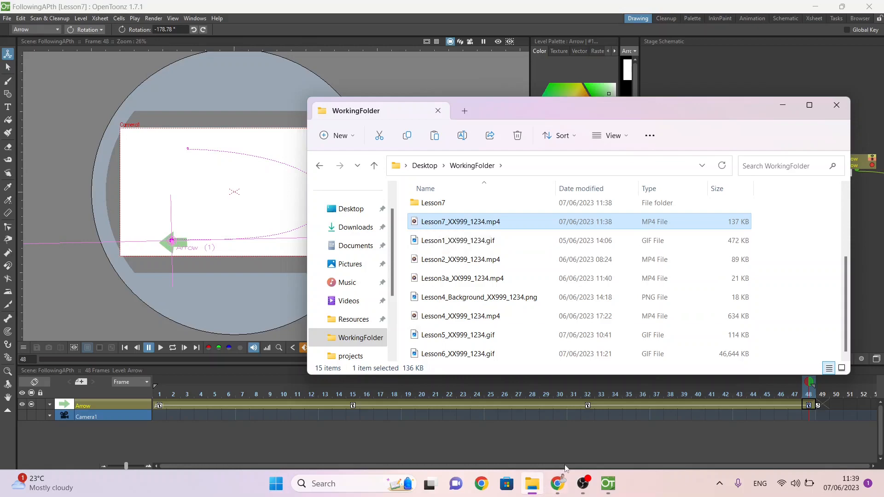
Step: Switch to Chrome and mark "Set paths" as done in the A.Checklist_Opentoonz document
left_click(562, 482)
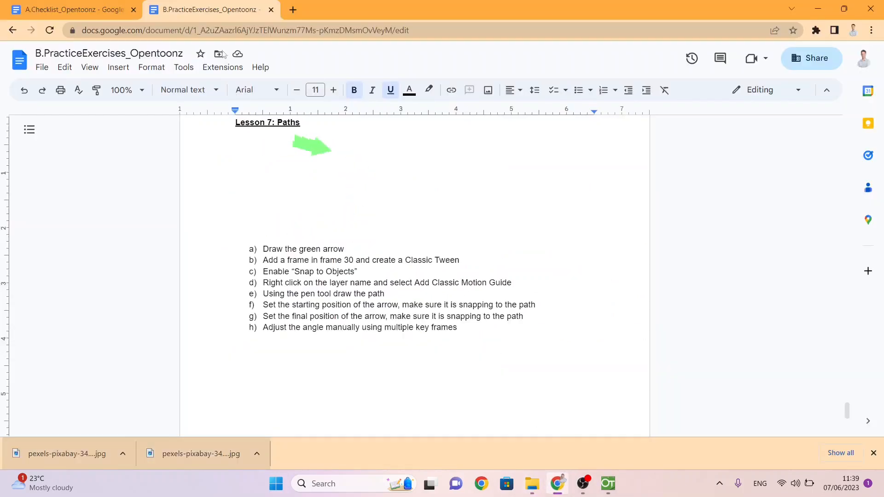
left_click(69, 10)
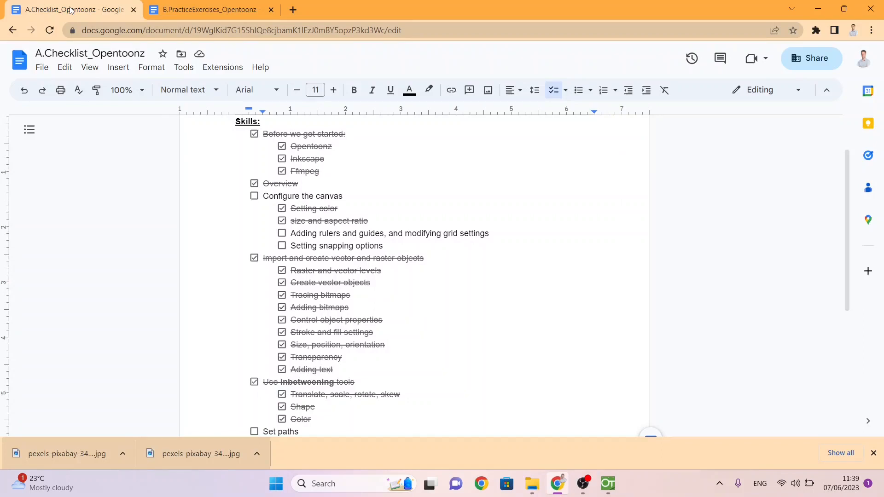
scroll(421, 290, "down", 2)
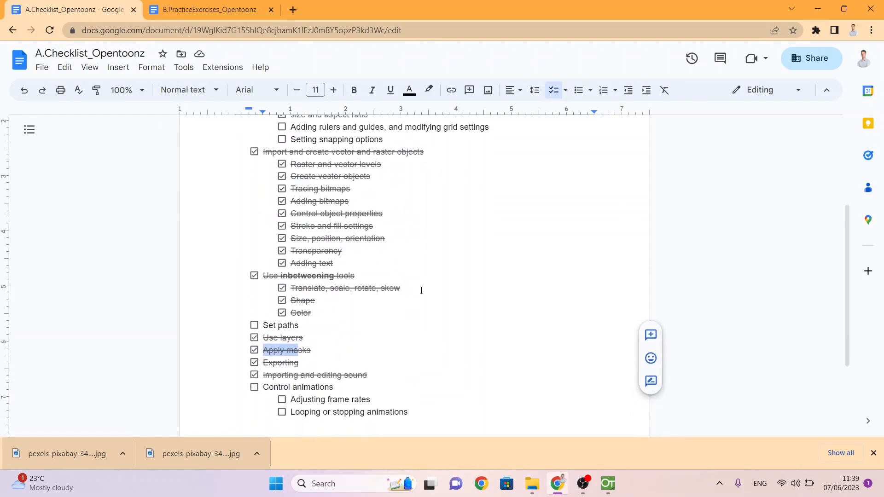
left_click(254, 326)
scroll(341, 357, "up", 2)
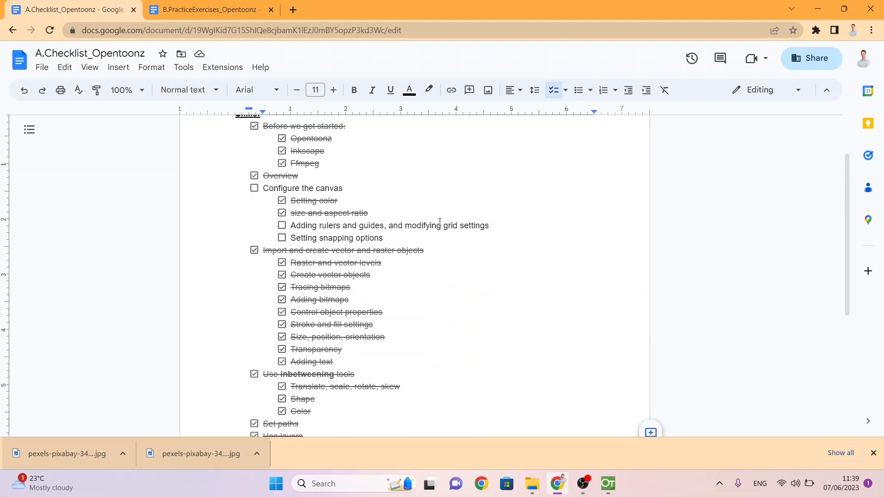
Step: Switch to the untitled10 scene in OpenToonz and turn the ruler display off and back on
key("alt+Tab")
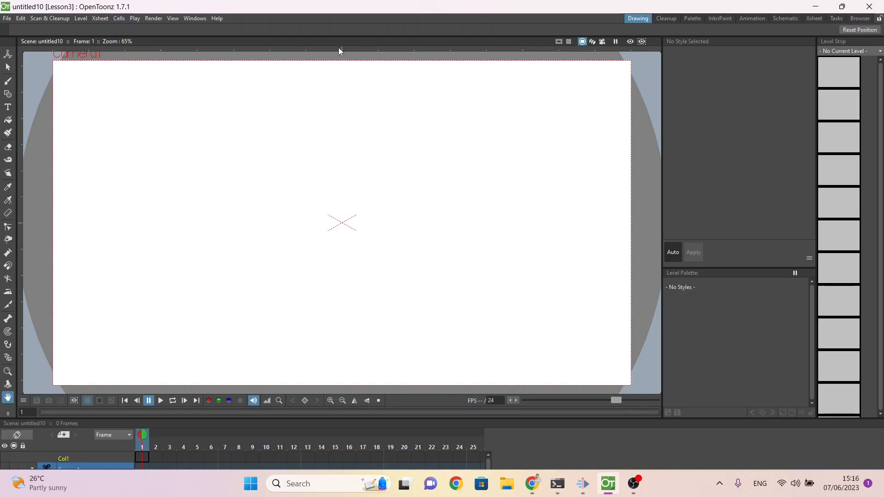
left_click(170, 18)
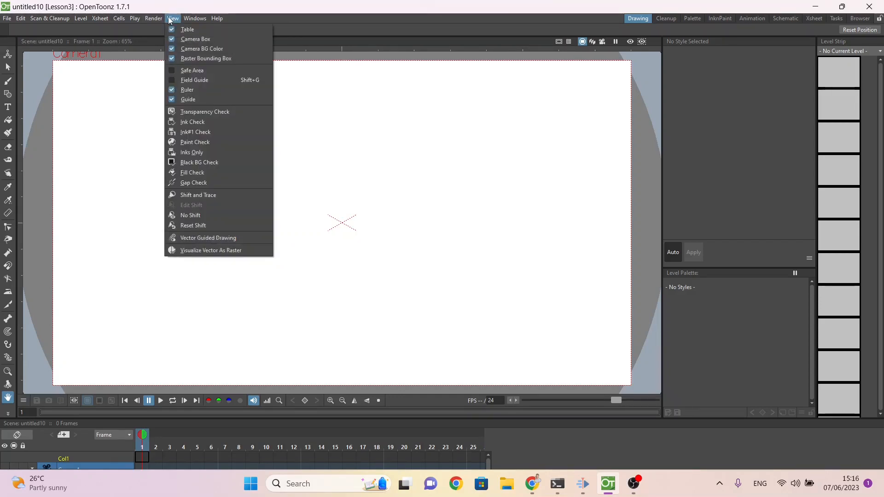
left_click(194, 92)
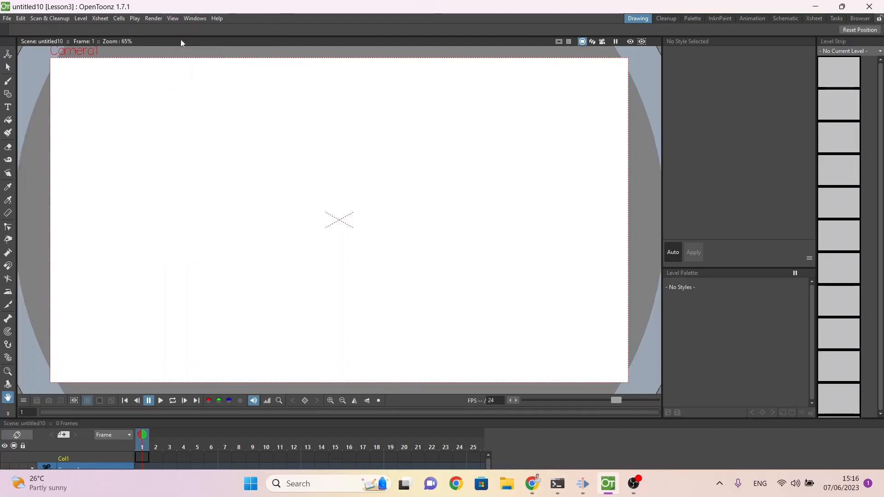
left_click(174, 19)
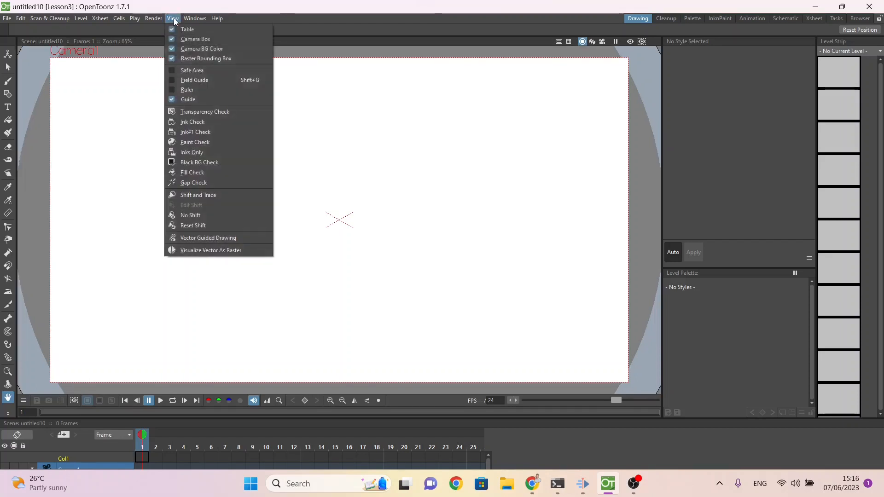
left_click(187, 89)
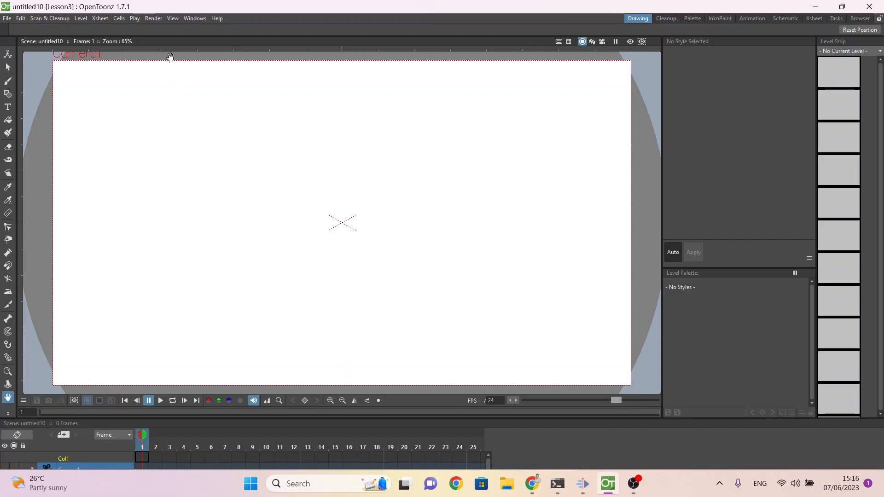
Step: Place a vertical guide in the left part of the canvas, plus a horizontal and a vertical guide through the camera centre
mouse_move(171, 48)
left_mouse_down()
mouse_move(182, 93)
mouse_move(160, 85)
left_mouse_up()
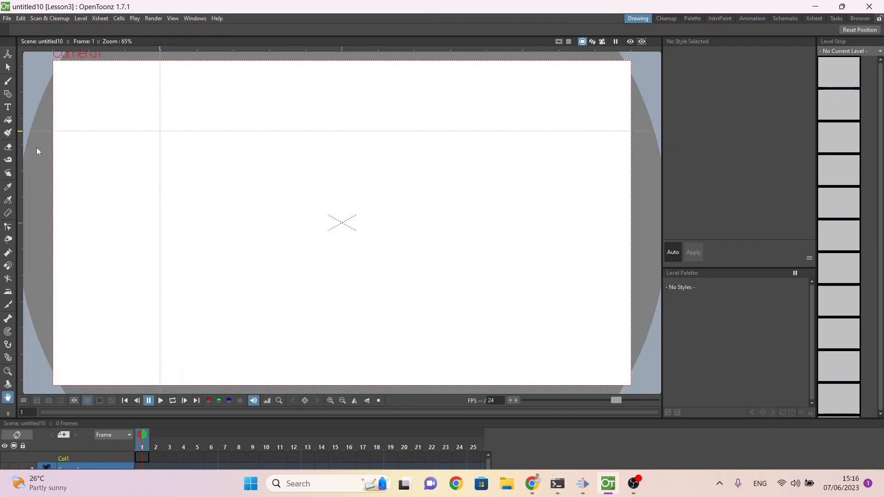
mouse_move(39, 157)
left_mouse_down()
mouse_move(52, 136)
mouse_move(56, 224)
left_mouse_up()
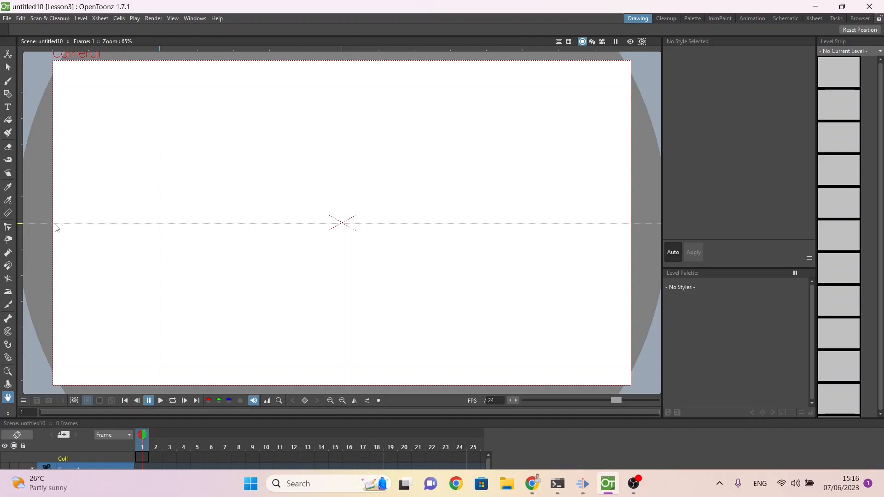
mouse_move(261, 46)
left_mouse_down()
mouse_move(331, 84)
mouse_move(343, 76)
left_mouse_up()
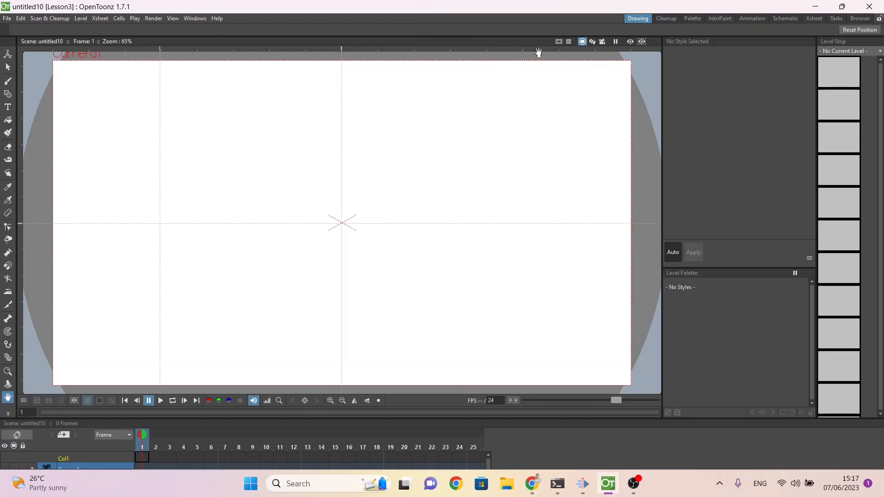
Step: Measure horizontally inward from the camera's left edge, and add a vertical guide at the measurement's end and a horizontal guide above centre
left_click(8, 214)
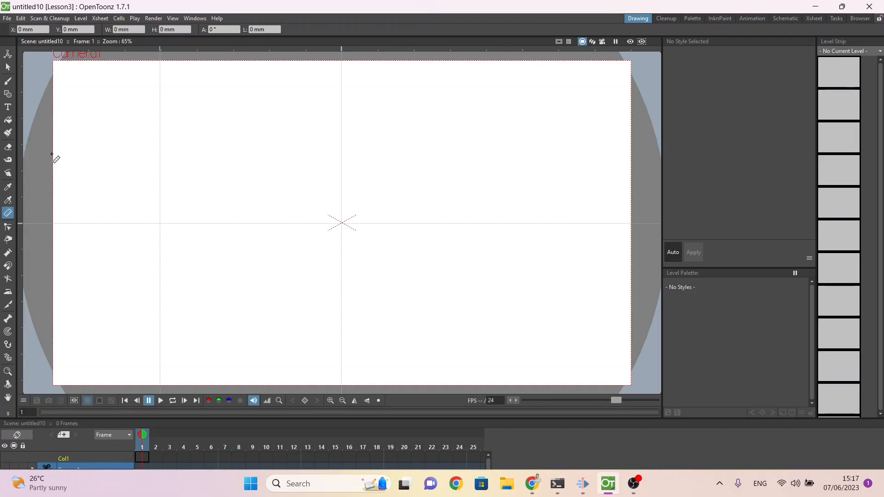
left_click_drag(51, 154, 106, 155)
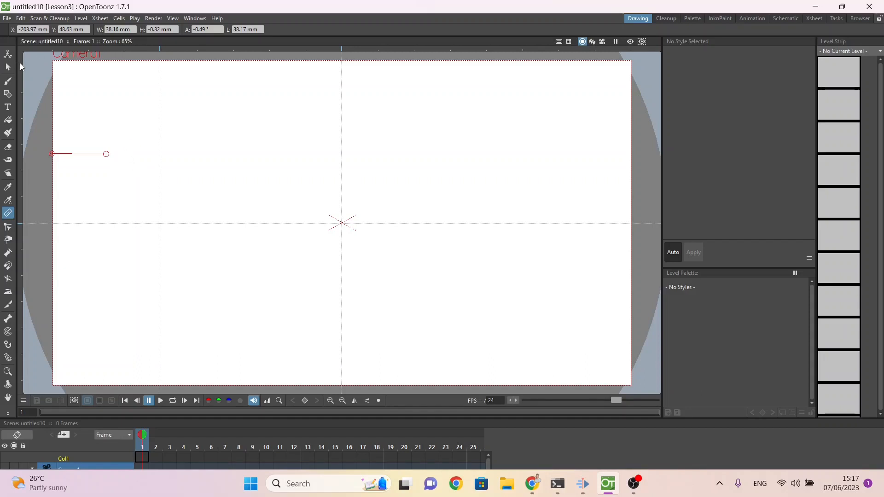
mouse_move(19, 67)
left_mouse_down()
mouse_move(64, 77)
mouse_move(58, 156)
mouse_move(60, 122)
left_mouse_up()
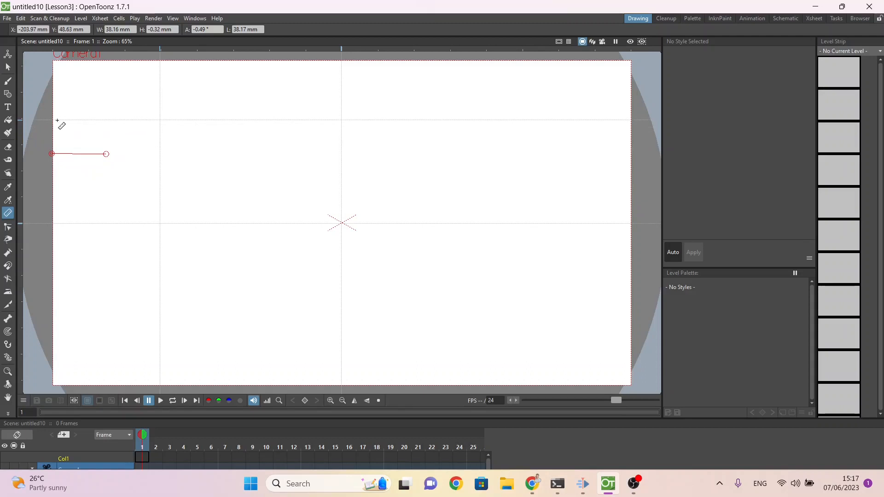
left_click(89, 51)
left_click_drag(89, 51, 107, 55)
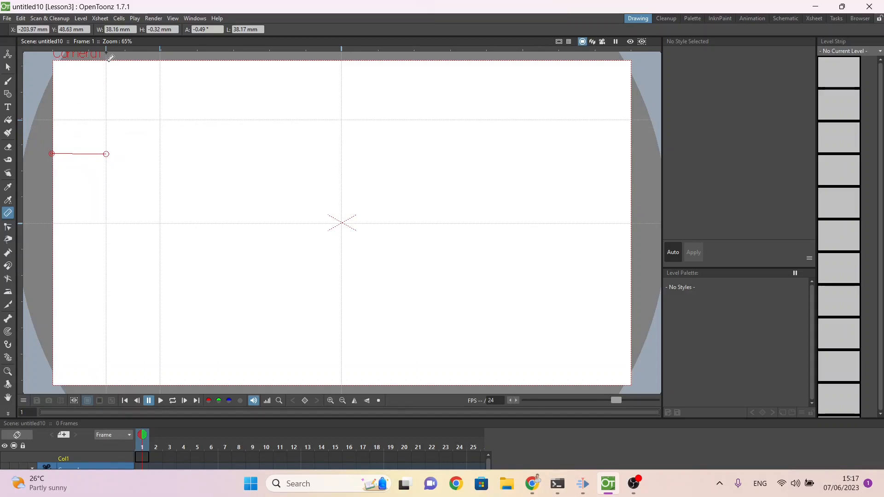
Step: Show the field guide grid over the camera area and hide it again
left_click(569, 42)
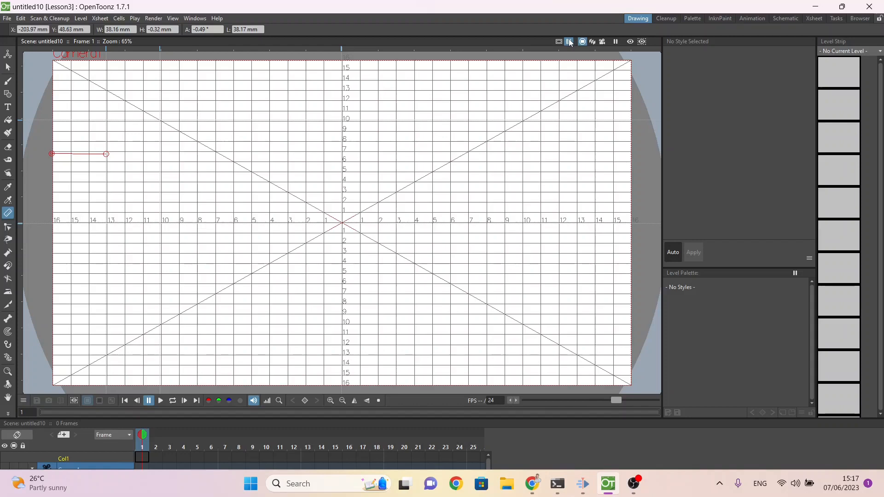
left_click(569, 41)
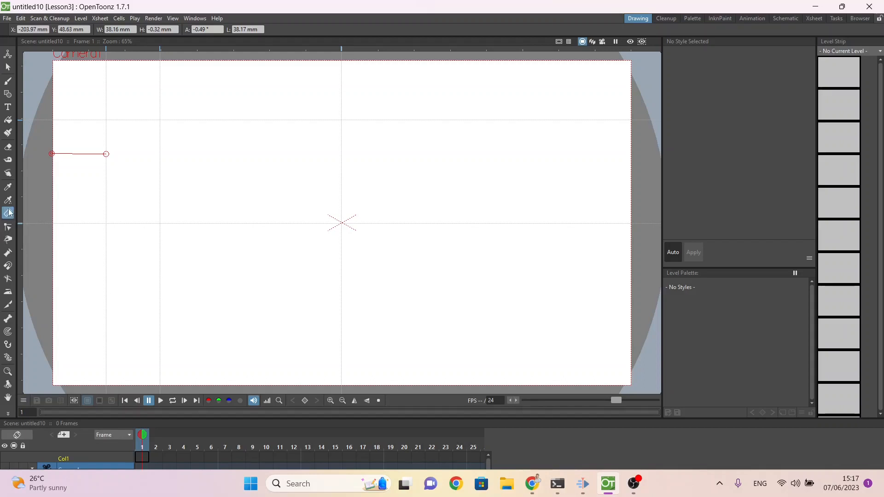
Step: Switch to the checklist in Chrome and mark "Adding rulers and guides, and modifying grid settings" as done
key("alt+Tab")
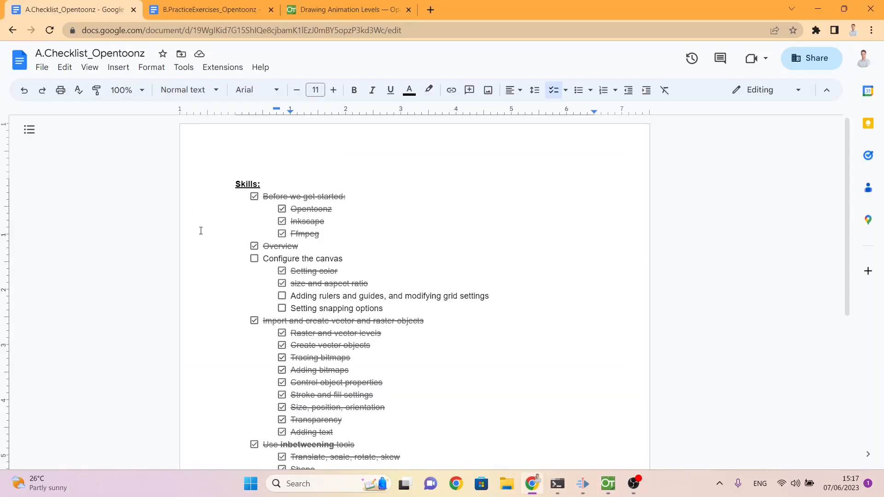
left_click(282, 296)
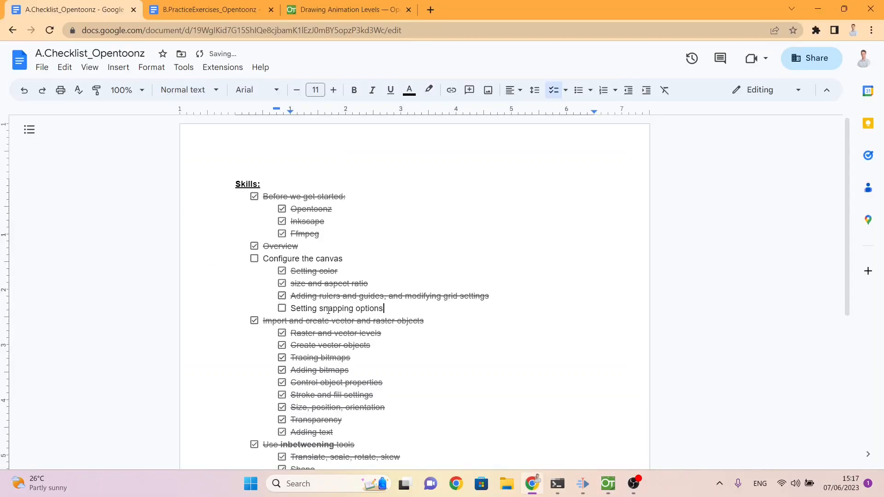
Step: Back in OpenToonz, create a new Toonz Vector Level named B in frame 1 of Col1
key("alt+Tab")
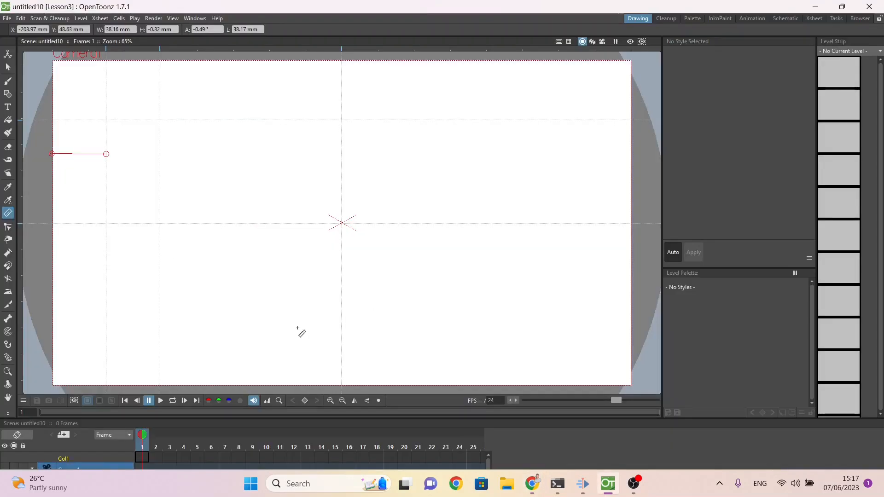
right_click(143, 454)
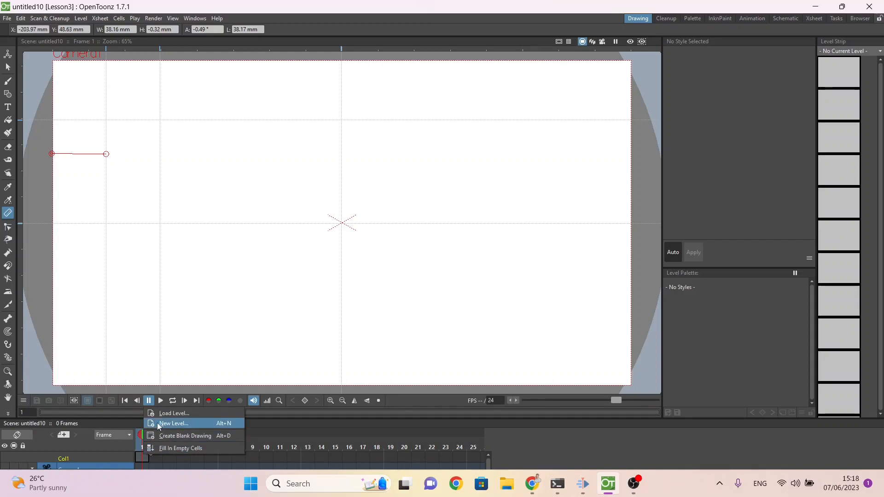
left_click(173, 424)
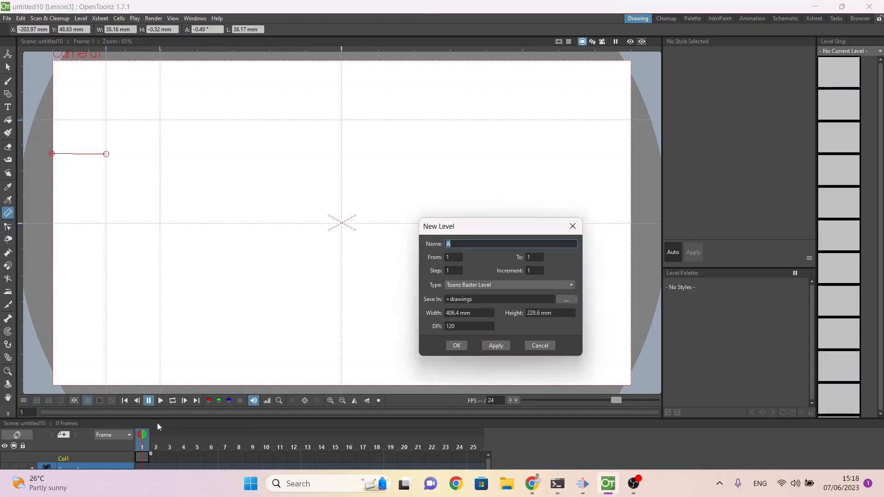
left_click(479, 287)
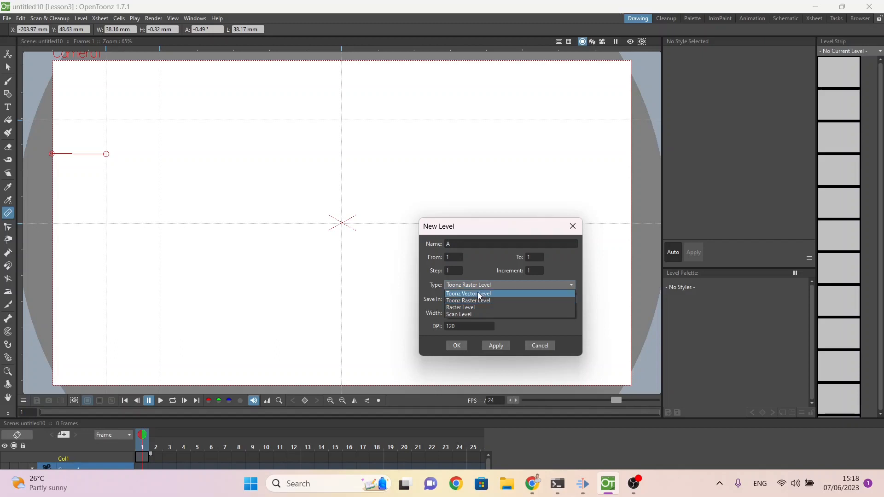
left_click(478, 294)
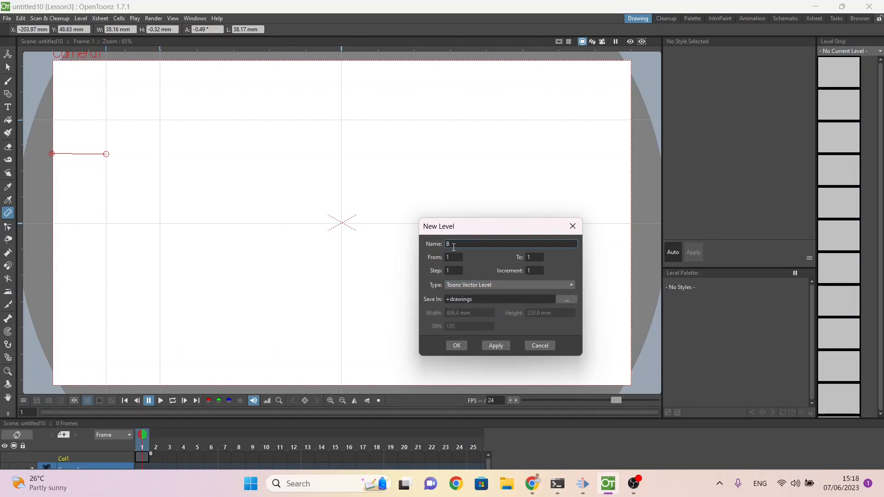
left_click(456, 346)
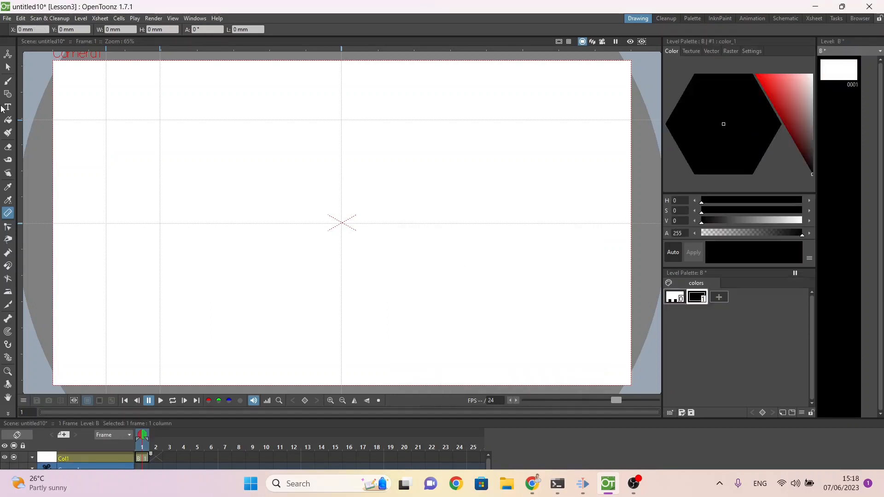
Step: Activate the Geometric tool with Snap enabled and its sensitivity set to High
left_click(8, 94)
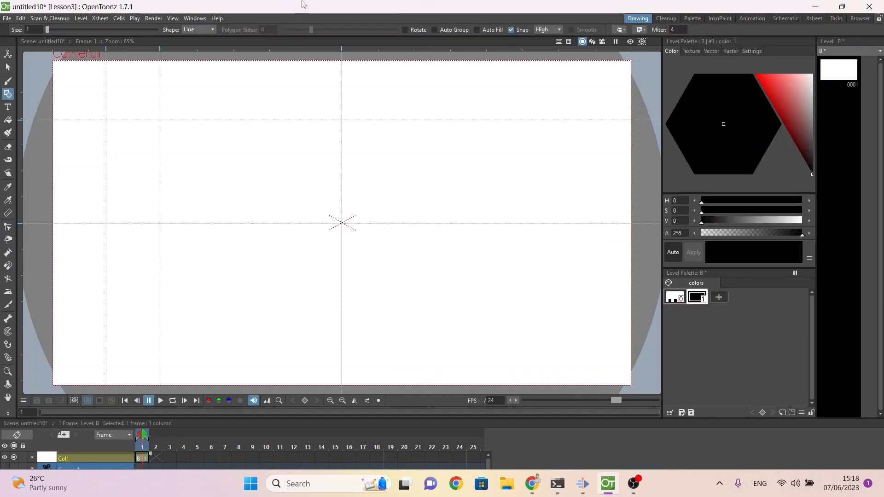
left_click(512, 29)
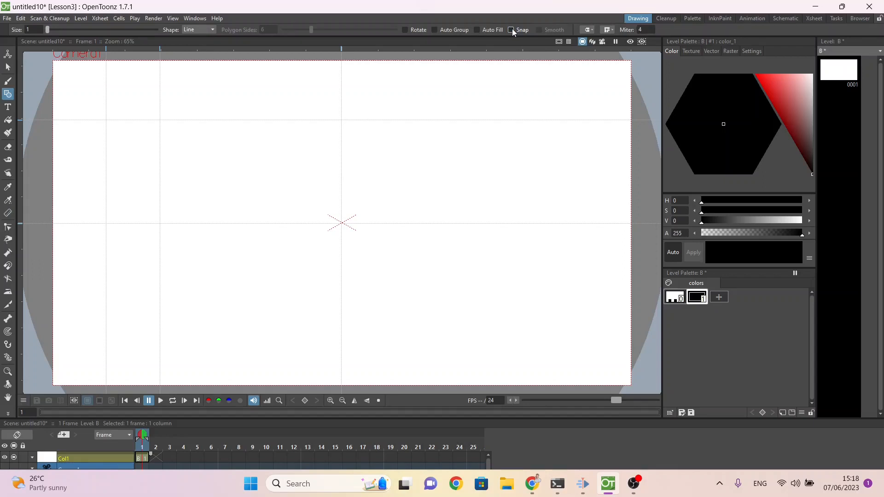
left_click(512, 28)
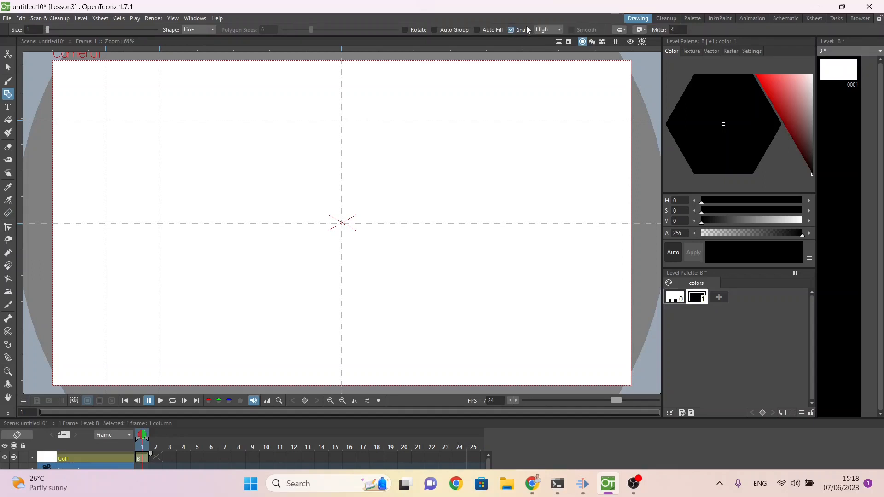
left_click(539, 30)
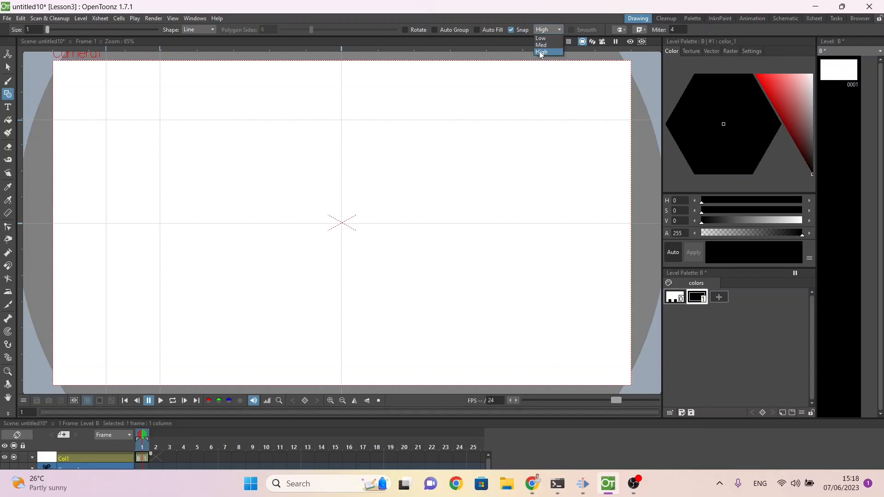
left_click(541, 52)
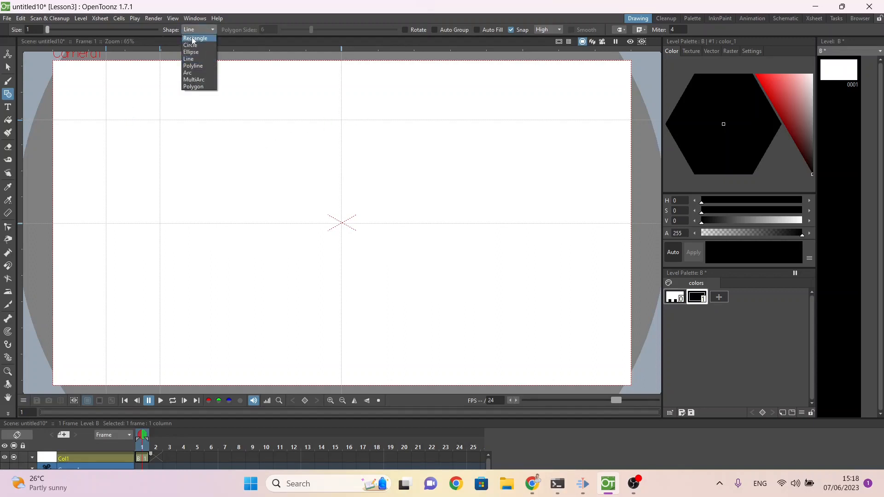
Step: Draw a rectangle snapped between the two horizontal guides, and two smaller rectangles sharing a corner in the right half of the canvas
left_click(192, 36)
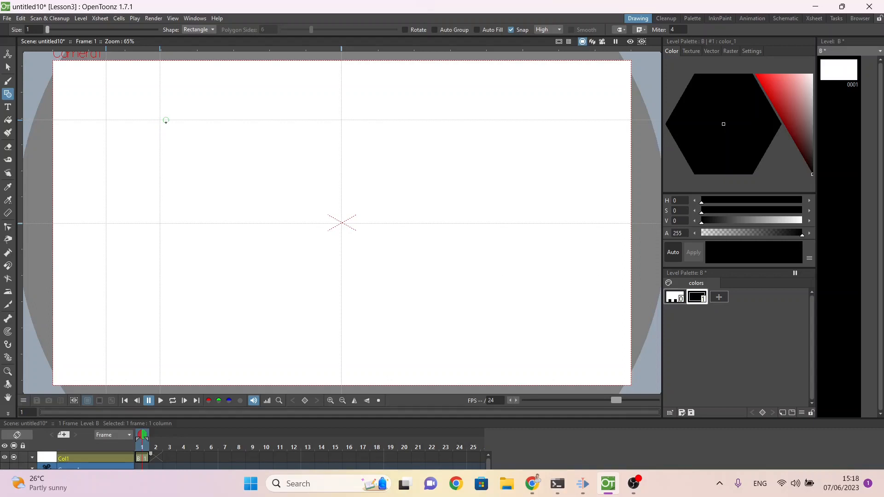
mouse_move(166, 121)
left_mouse_down()
mouse_move(239, 214)
mouse_move(280, 224)
left_mouse_up()
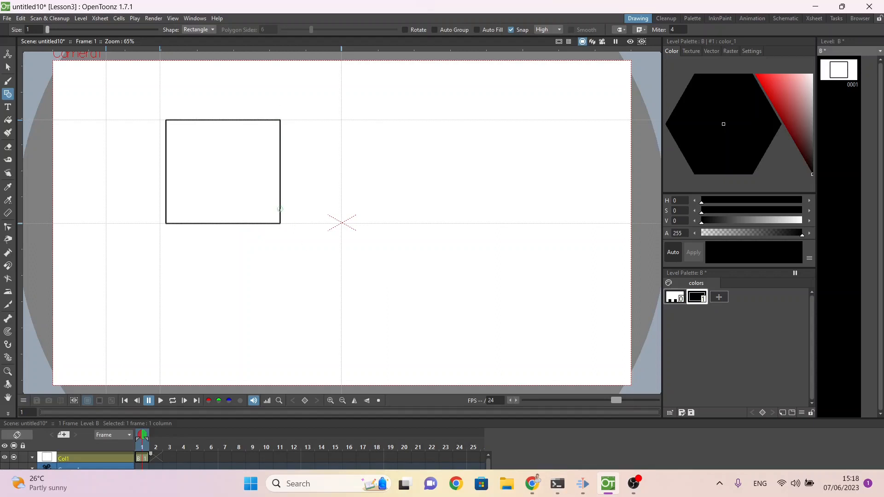
left_click_drag(444, 149, 519, 258)
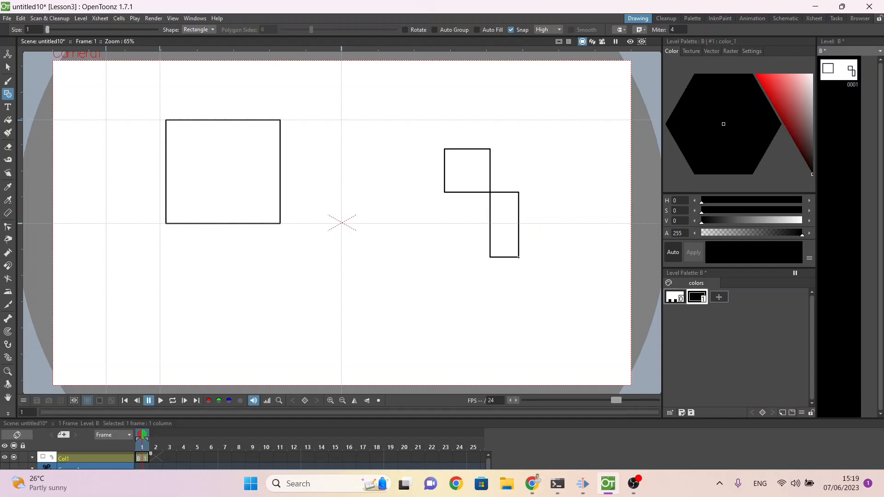
Step: With the Control Point Editor and Snap enabled, move the large rectangle's lower-right corner onto the upper small rectangle's lower-left corner
left_click(8, 228)
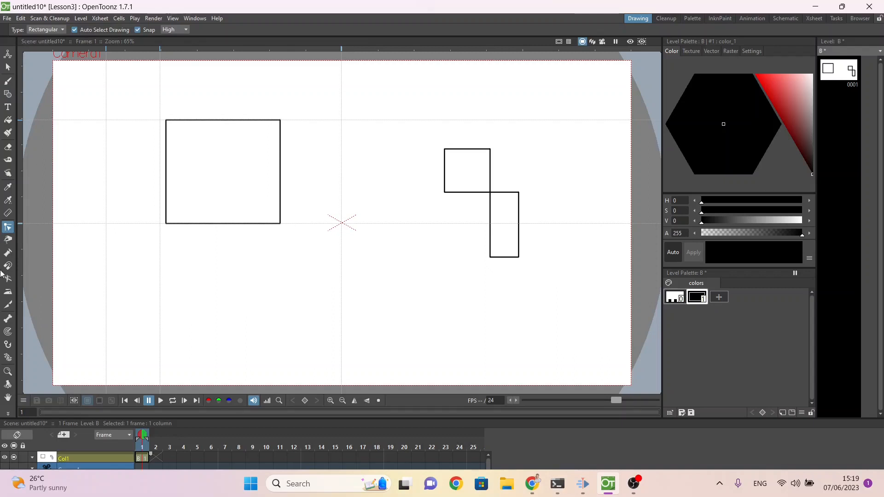
left_click(138, 30)
left_click(138, 30)
left_click(281, 191)
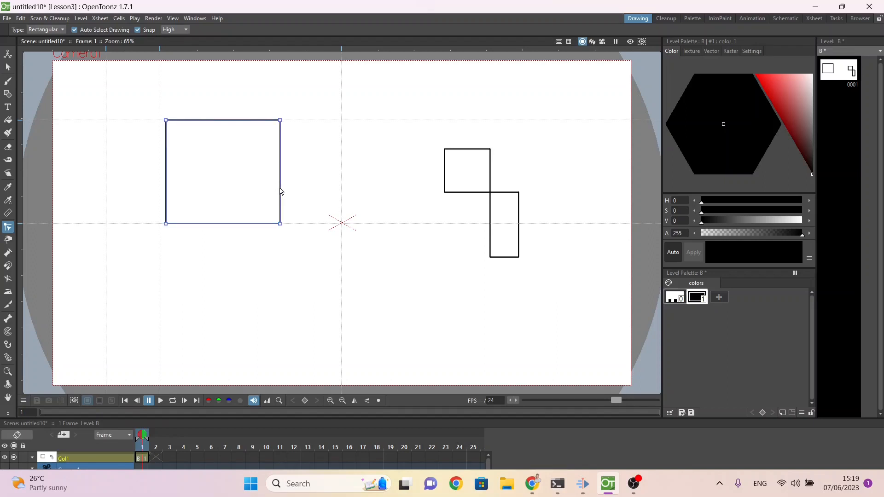
left_click_drag(282, 225, 442, 194)
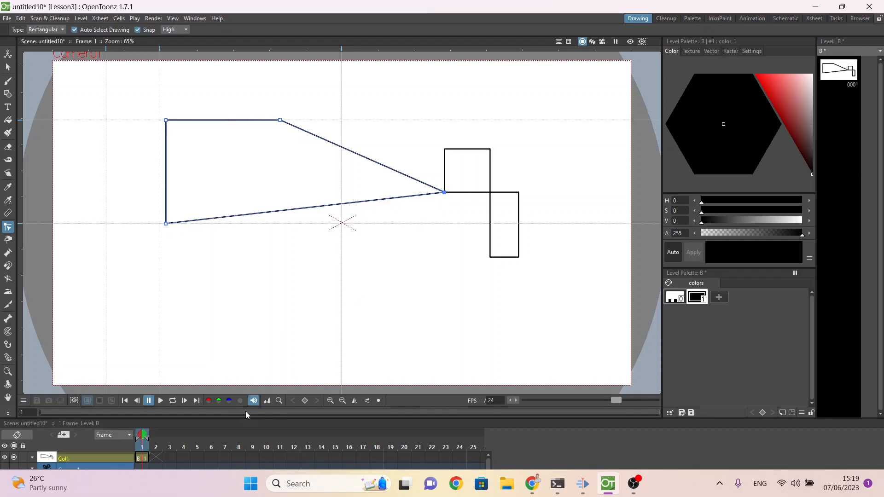
Step: Switch to the checklist in Chrome and mark "Setting snapping options" and "Configure the canvas" as done
key("alt+Tab")
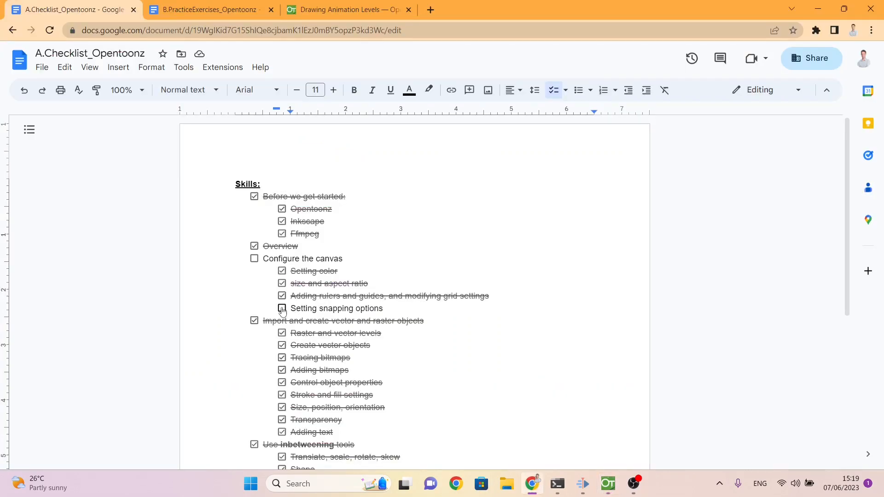
left_click(283, 309)
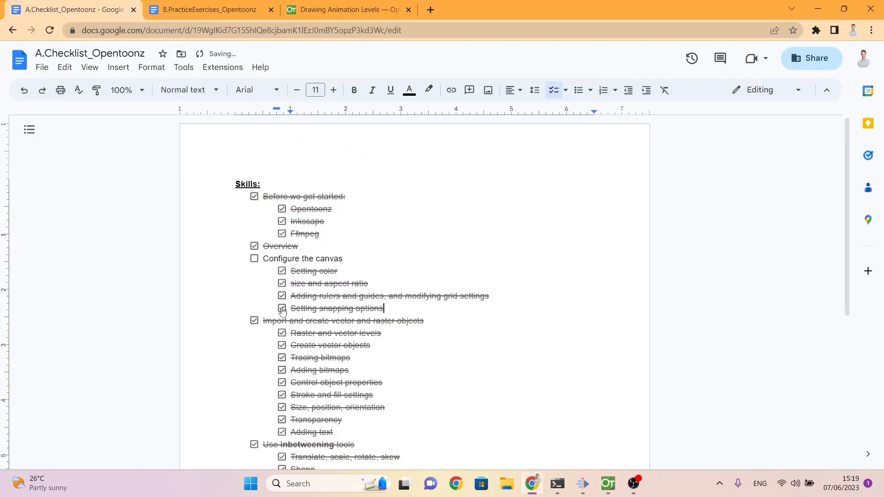
left_click(255, 259)
Step: Find the next open skills under "Control animations", return to OpenToonz and examine the Frame Rate field in Output Settings
scroll(353, 359, "down", 3)
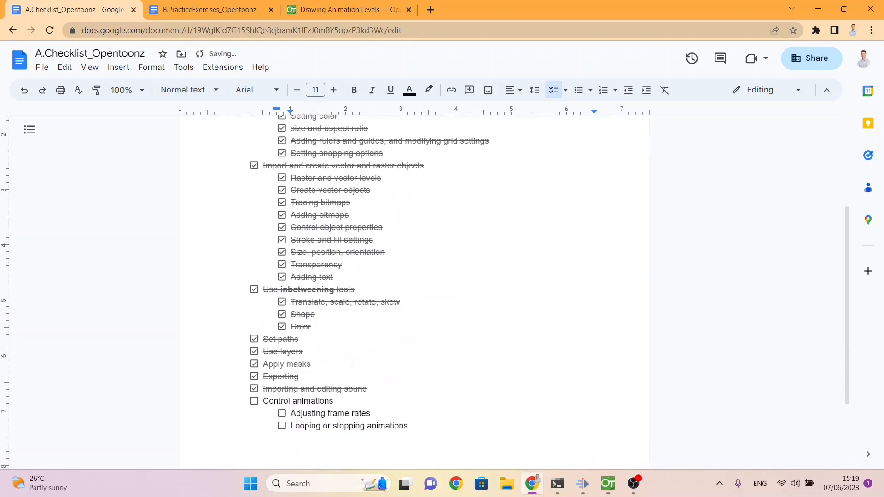
scroll(353, 359, "down", 1)
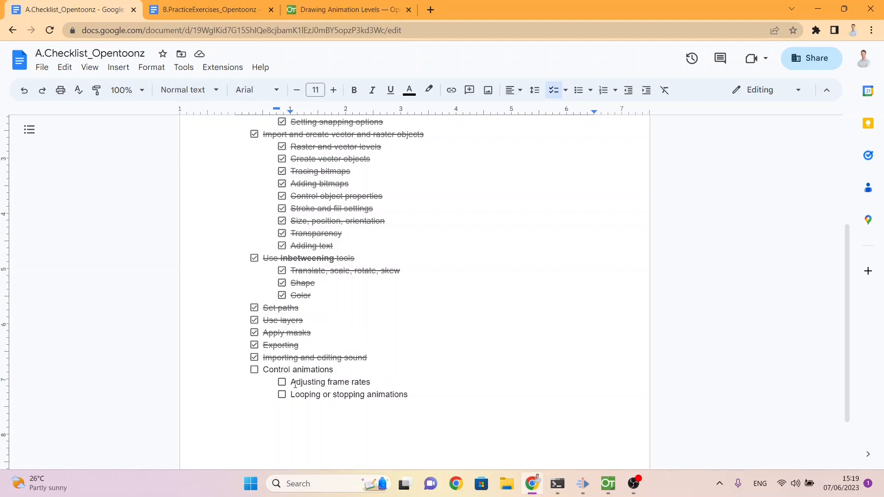
key("alt+Tab")
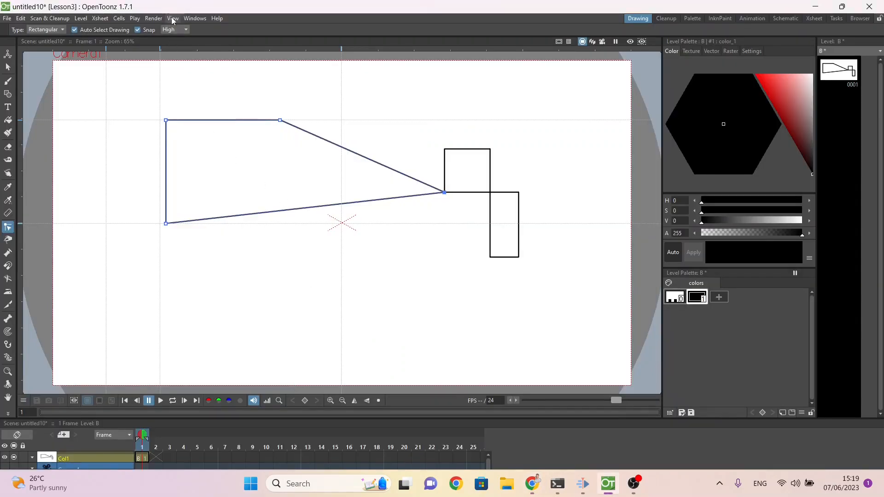
left_click(157, 18)
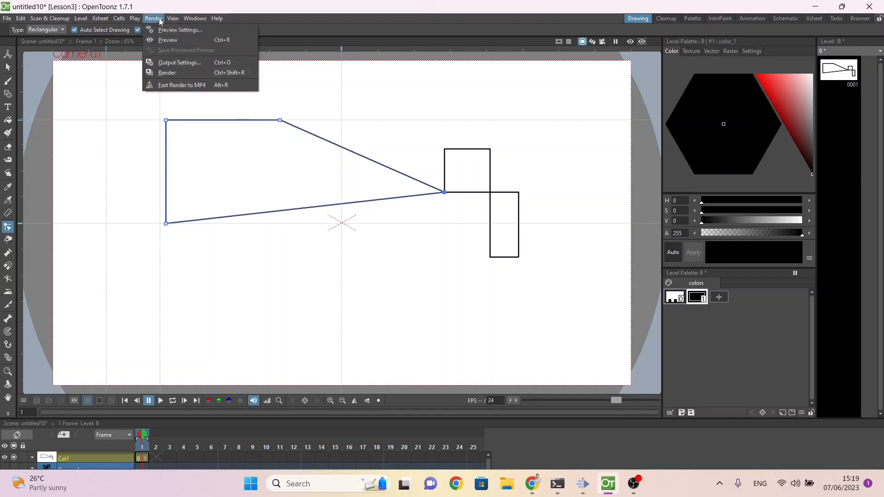
left_click(169, 63)
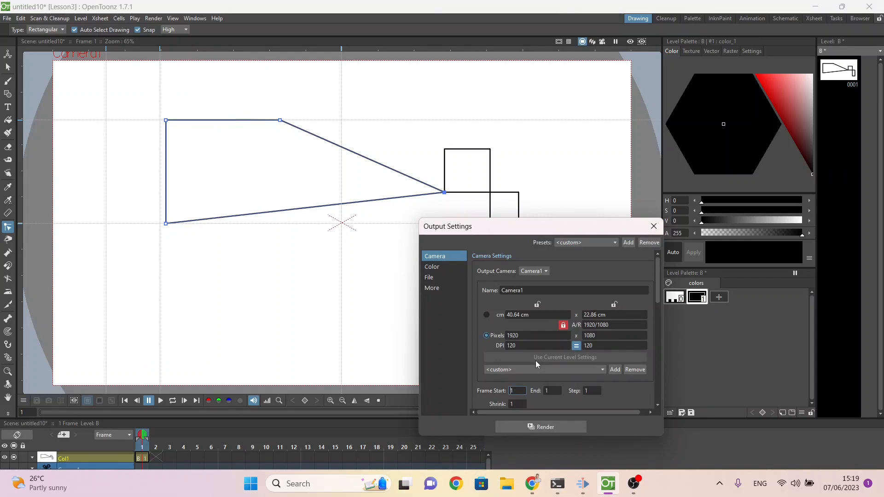
scroll(555, 342, "down", 5)
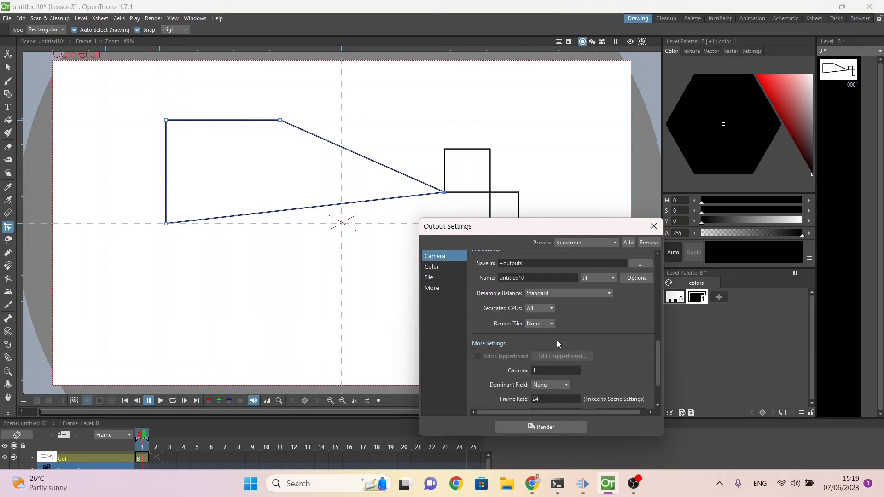
scroll(557, 343, "down", 1)
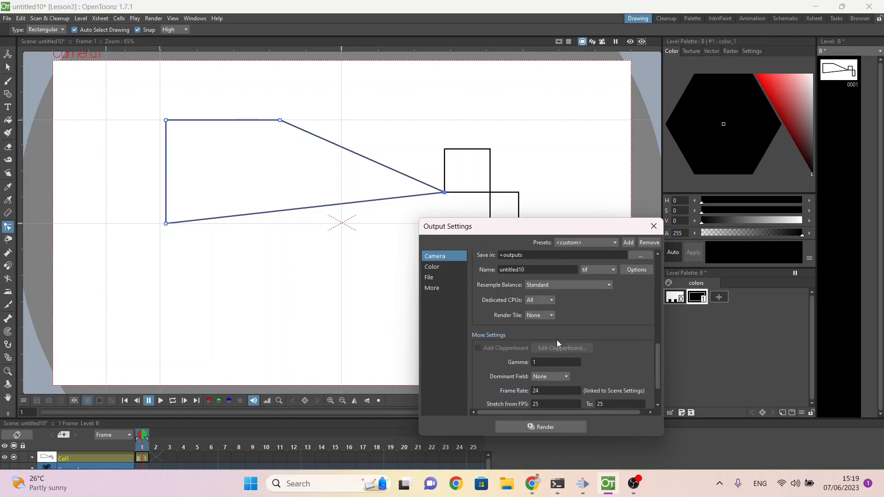
left_click(565, 388)
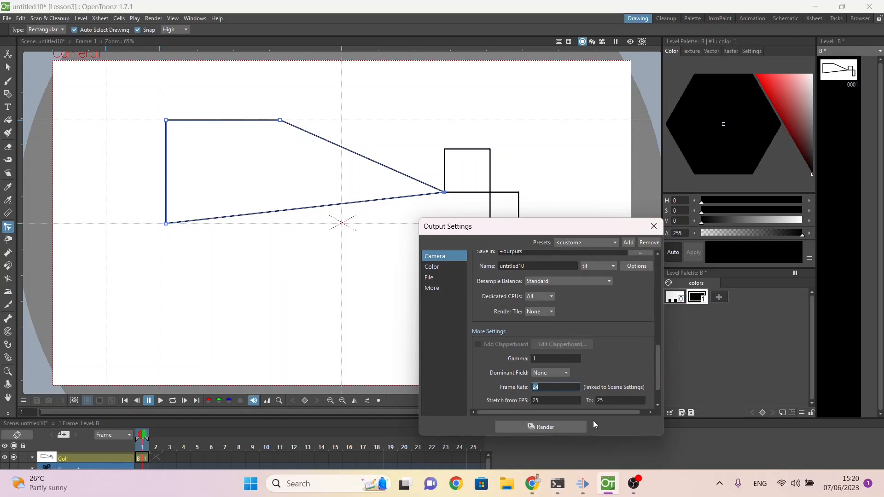
left_click(655, 233)
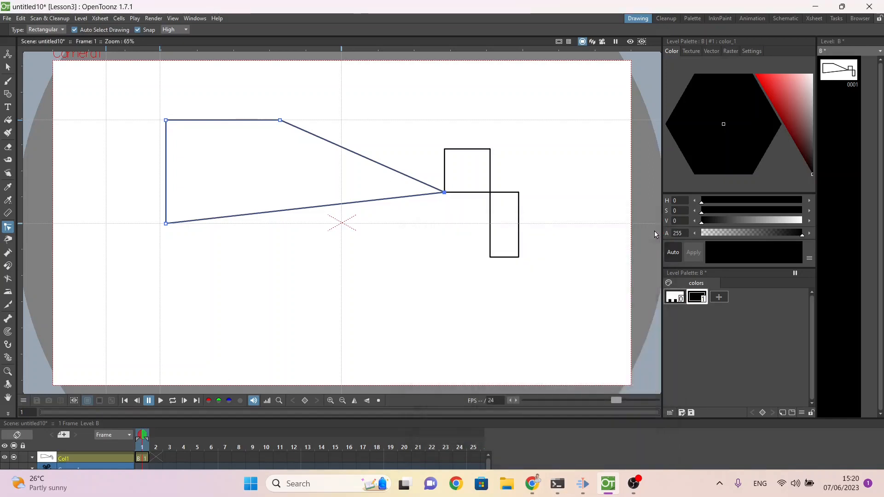
Step: Set the scene's frame rate to 12 in Scene Settings
left_click(101, 19)
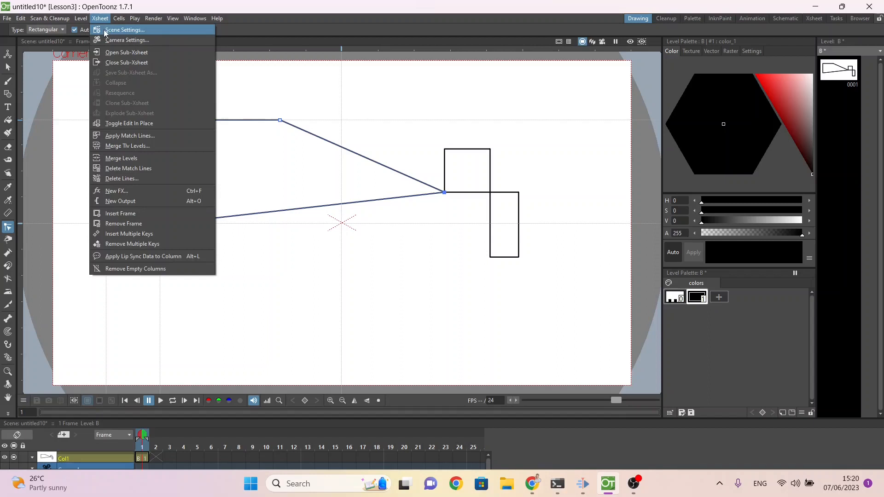
left_click(105, 30)
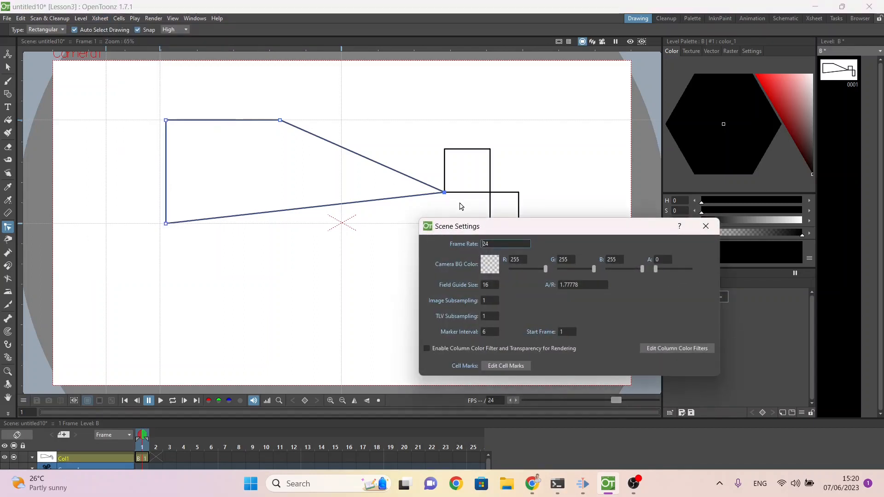
double_click(495, 243)
type("1")
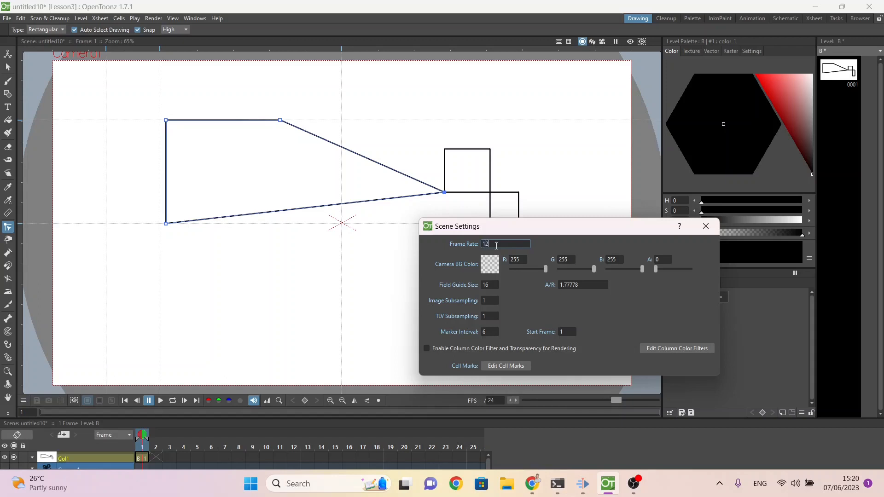
key("Return")
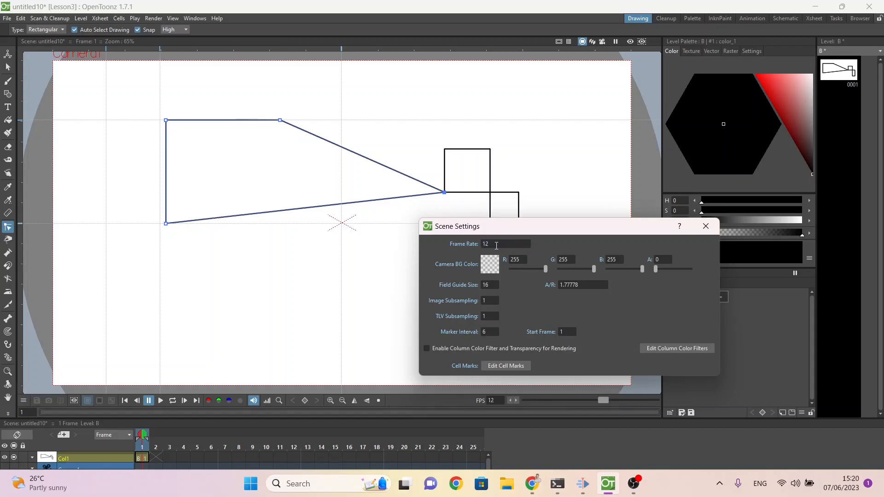
left_click(706, 227)
Step: Check that the linked frame rate in Output Settings matches the new scene setting
left_click(156, 18)
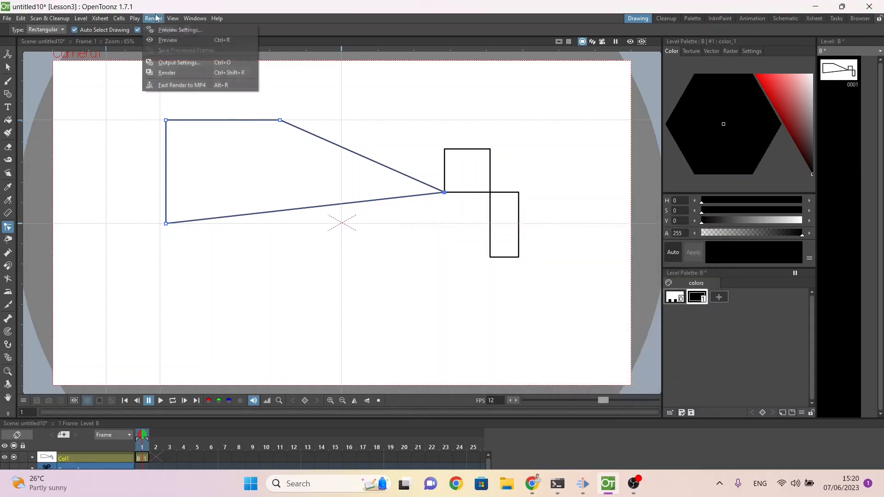
left_click(166, 63)
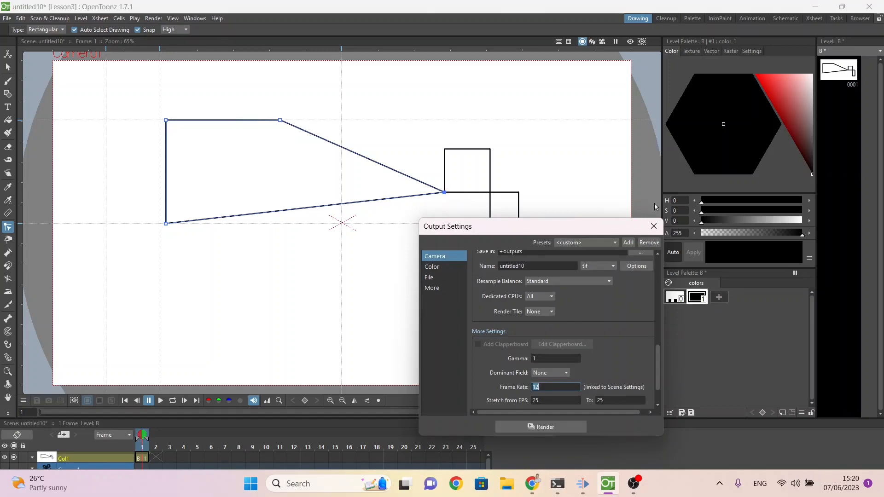
left_click(653, 228)
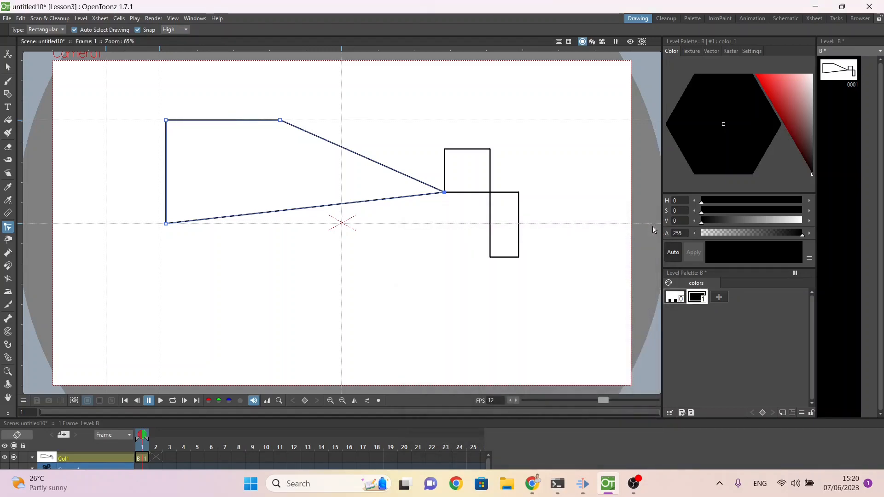
Step: Switch to File Explorer and view the animation Lesson6_XX999_1234.gif from WorkingFolder
key("alt+Tab")
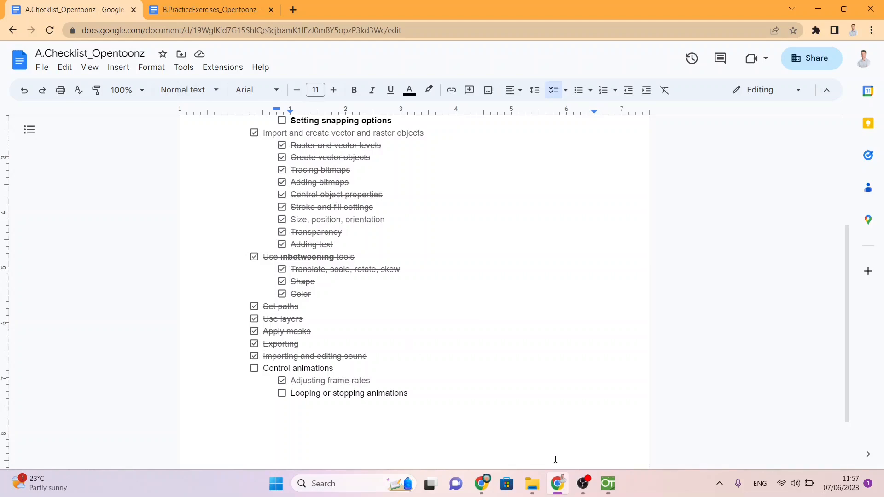
mouse_move(534, 484)
left_click(528, 460)
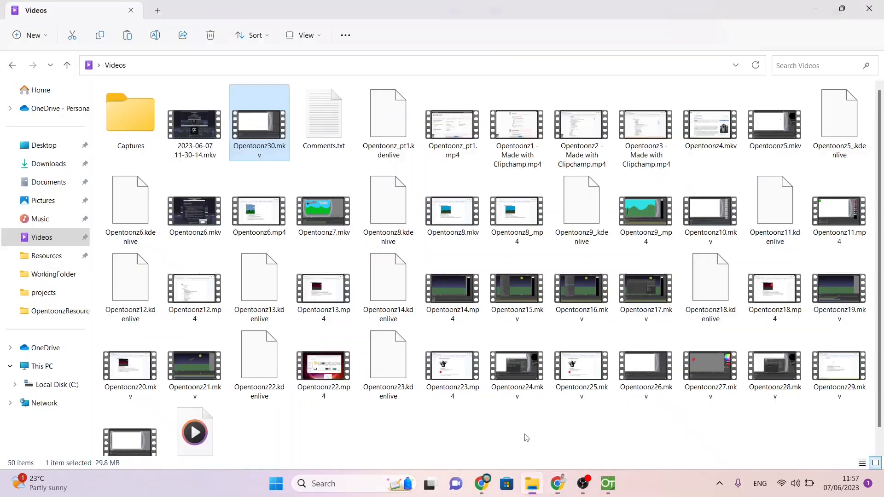
left_click(46, 276)
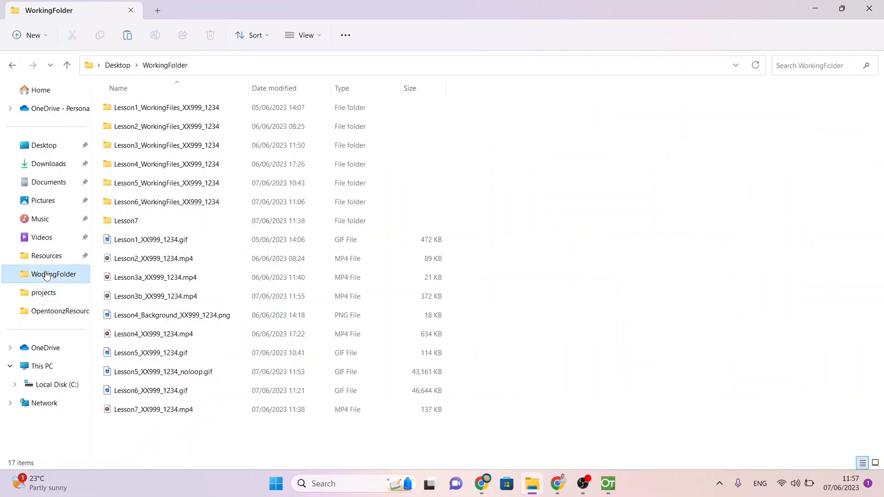
left_click(141, 394)
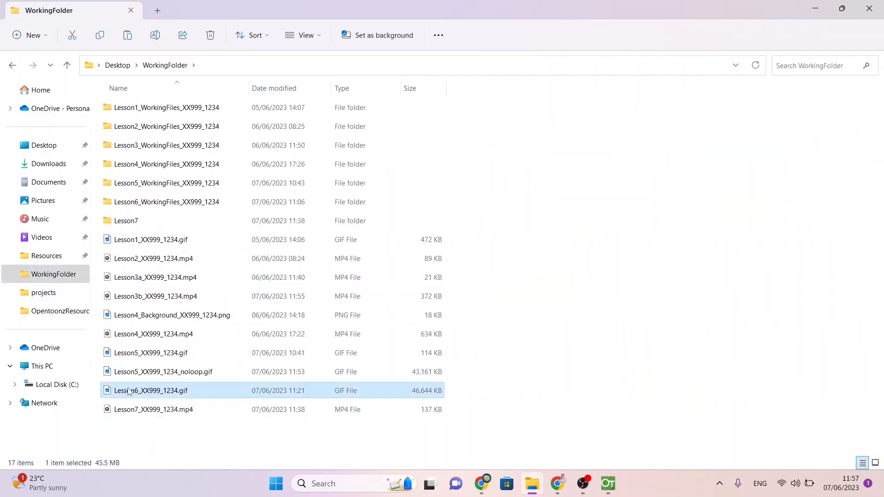
double_click(129, 391)
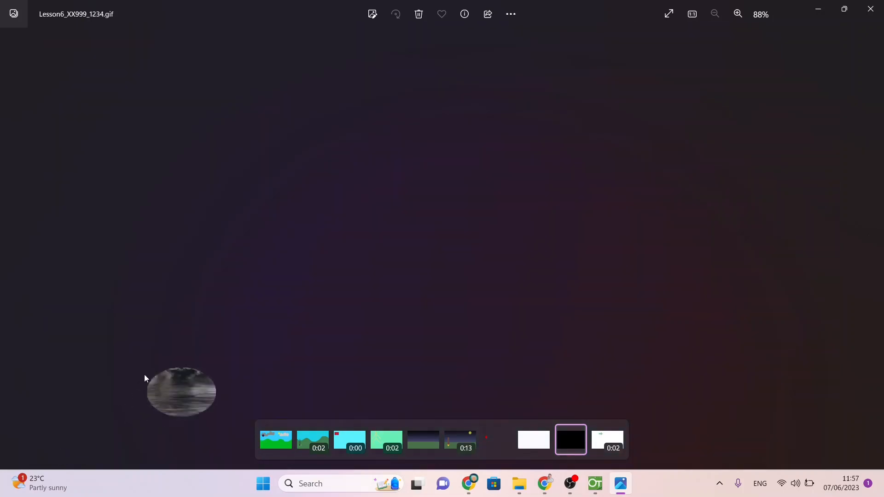
left_click(870, 8)
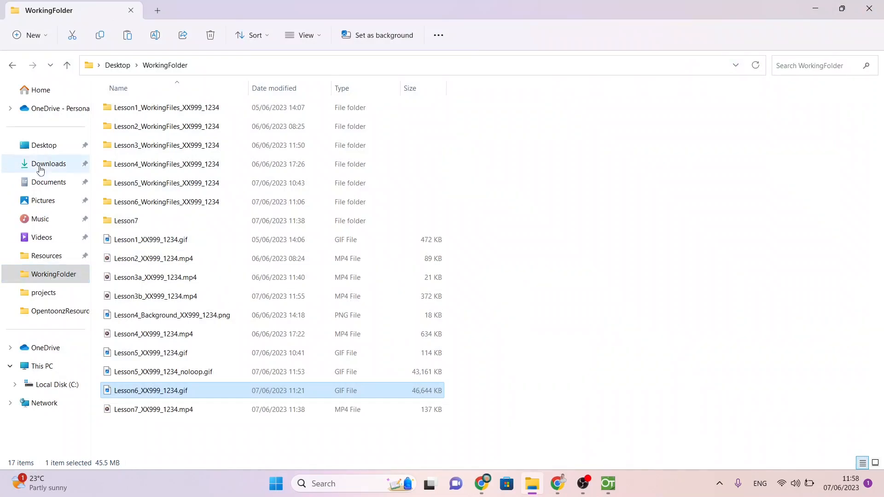
Step: Open the Desktop in a new File Explorer tab and go into its FFMPEG folder
left_click(47, 149)
right_click(46, 148)
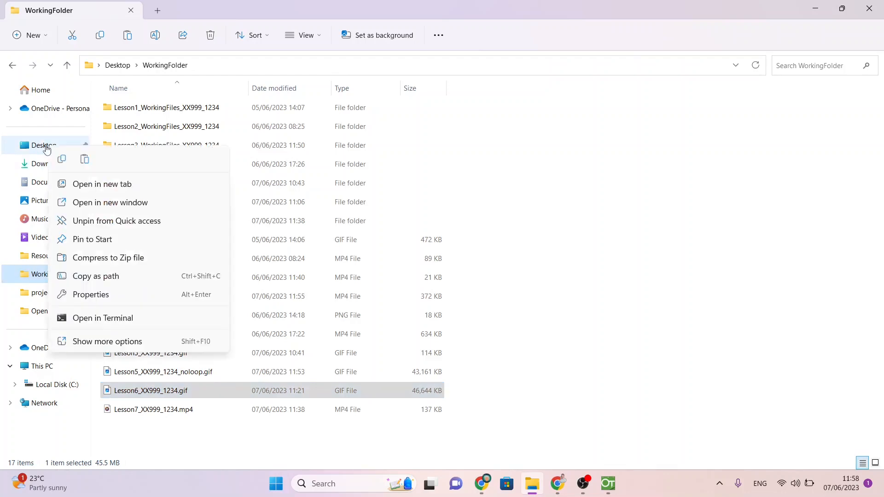
left_click(83, 185)
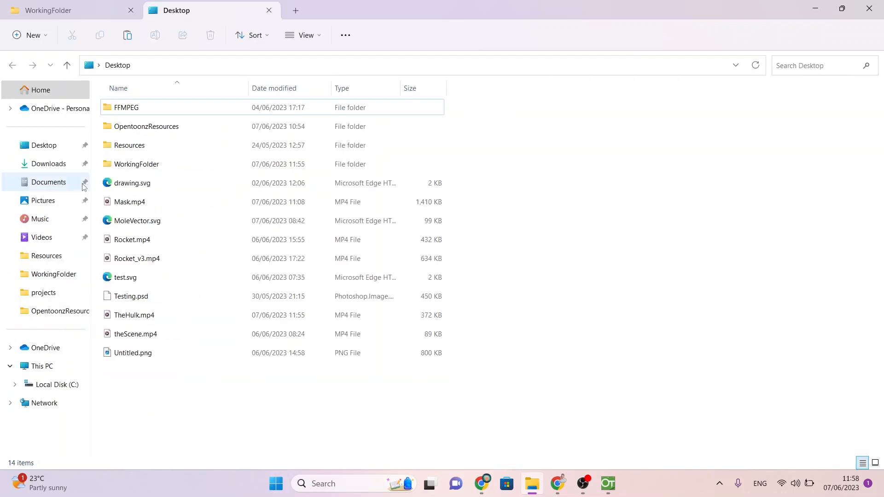
mouse_move(127, 111)
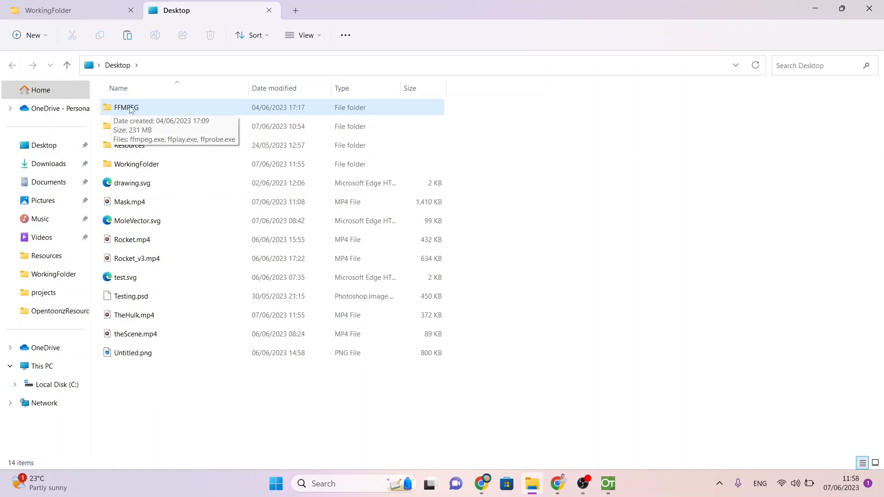
double_click(128, 109)
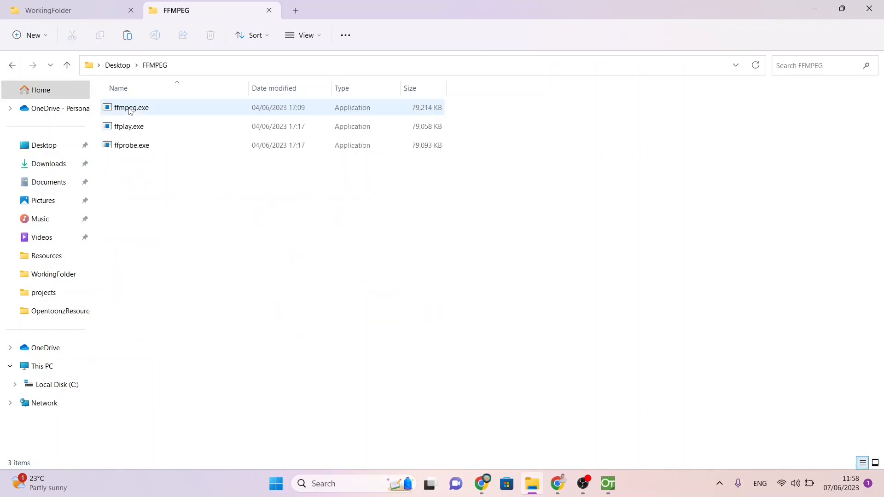
mouse_move(122, 110)
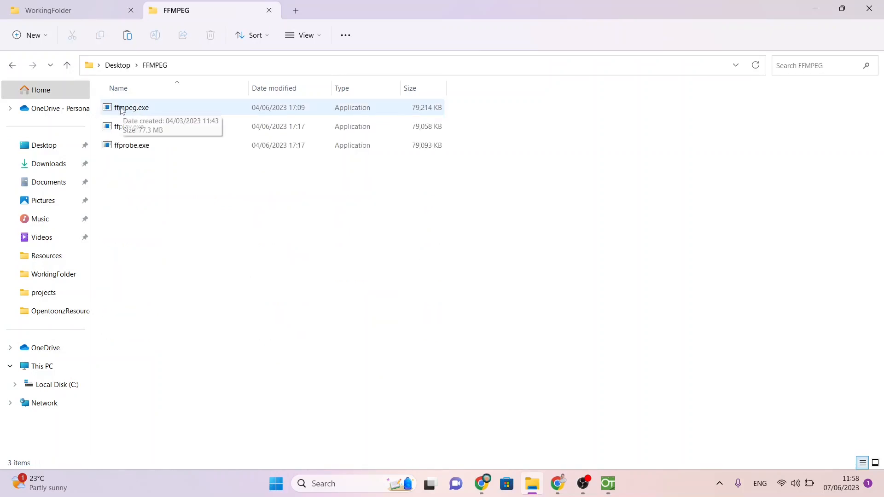
Step: Open a Command Prompt window
key("super")
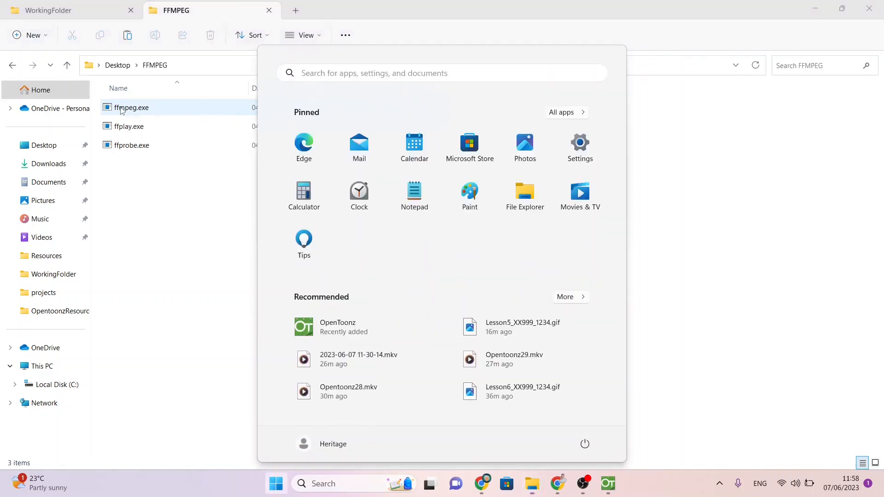
type("cmd")
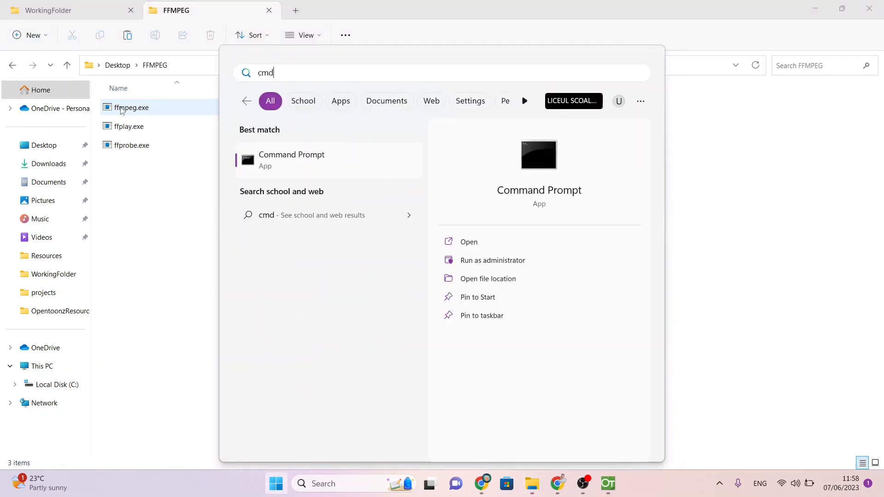
key("Return")
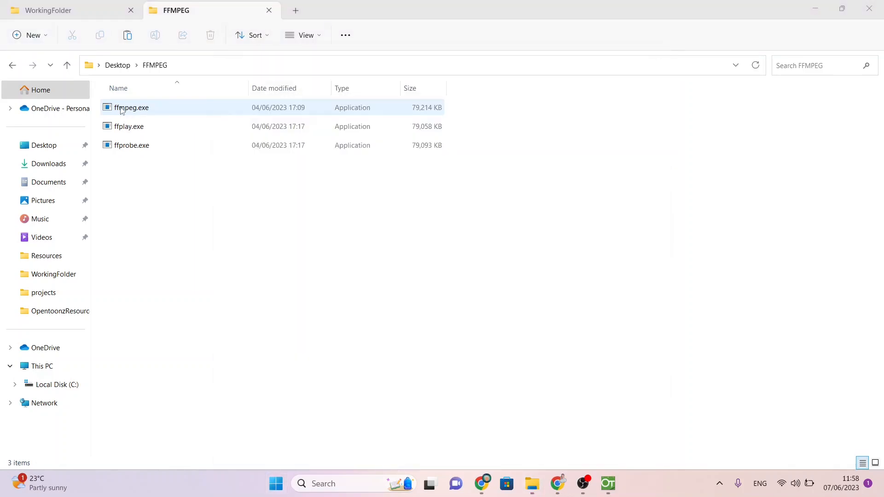
Step: Change the Command Prompt directory to the Desktop's FFMPEG folder, using the folder address copied from File Explorer
type("cd")
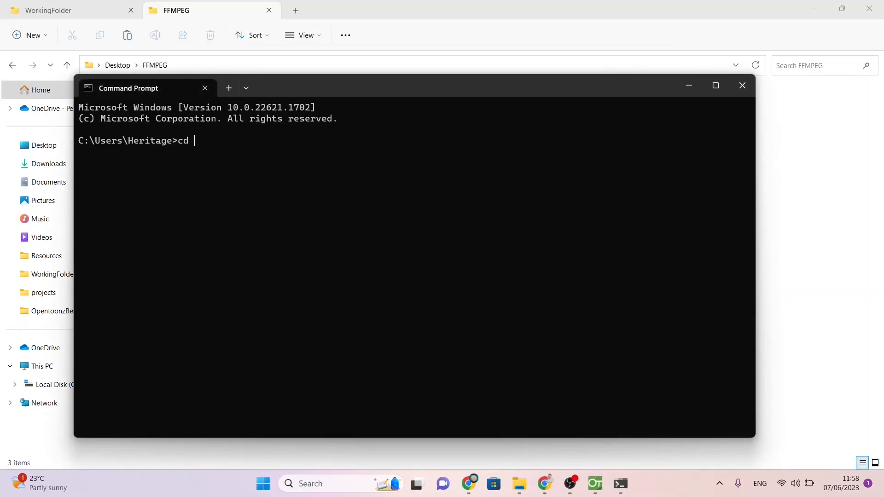
key("alt+Tab")
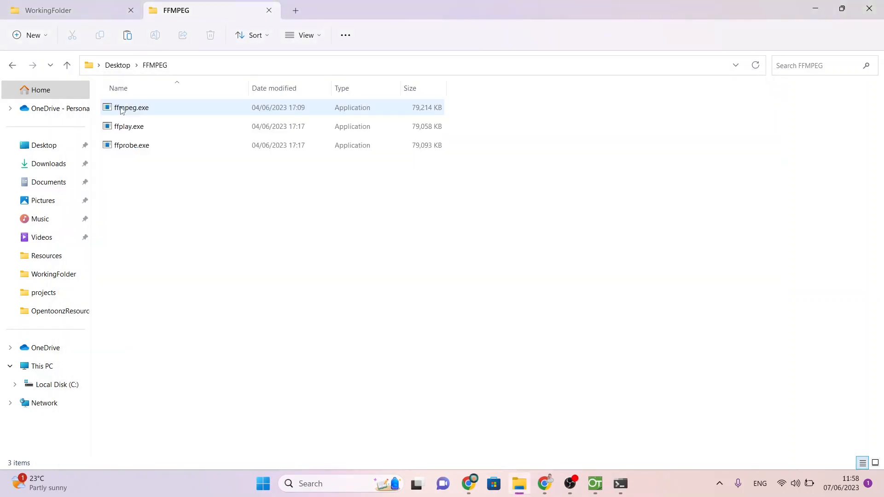
right_click(165, 64)
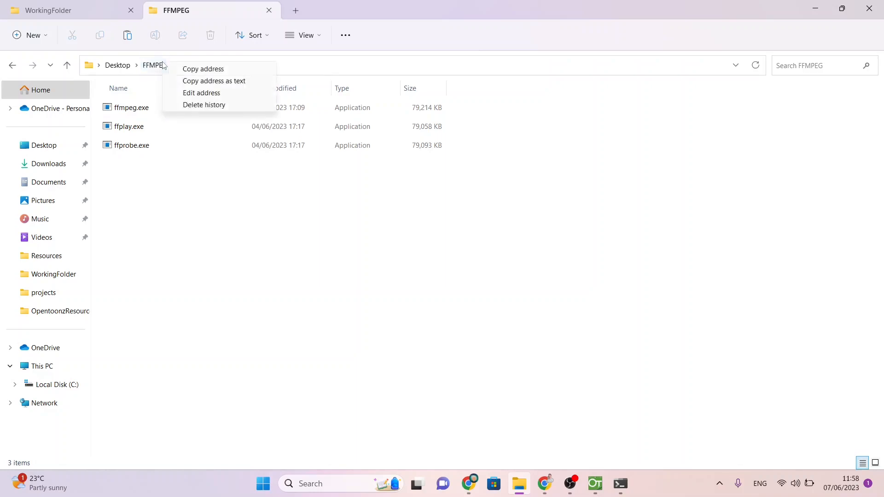
left_click(186, 81)
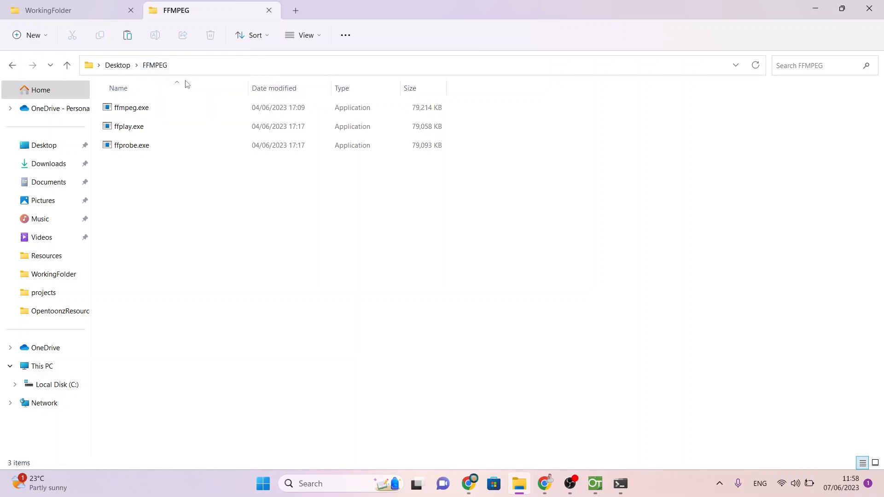
key("alt+Tab")
key("alt+Tab")
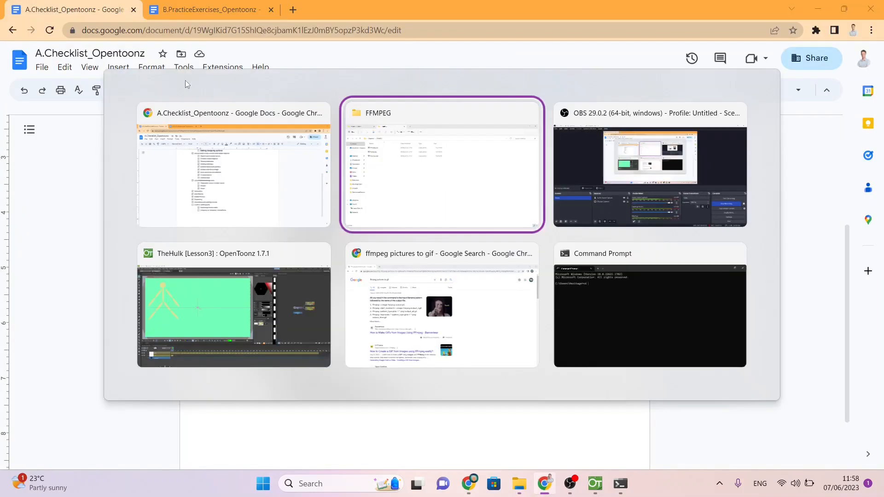
key("alt+Tab")
key("alt+Tab")
key("alt+Tab")
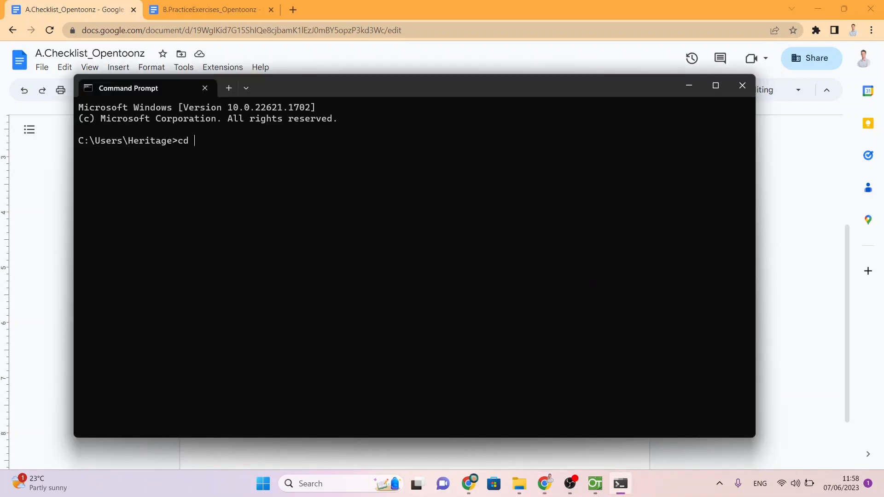
key("ctrl+v")
key("Return")
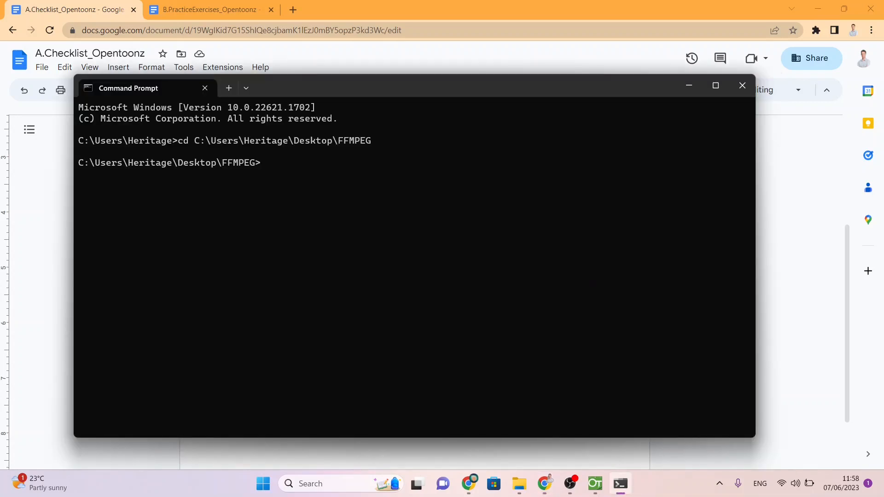
Step: Run ffmpeg without any arguments to check that it works from this folder
type("ffmpeg")
key("Return")
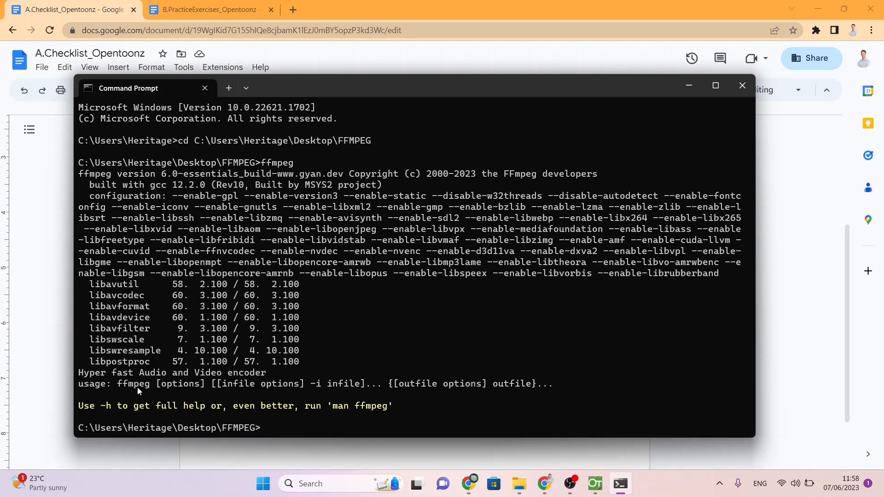
Step: Begin a new command with "ffmpeg -i filename", using filename as a placeholder for the input file
type("ffmpe")
type("g ")
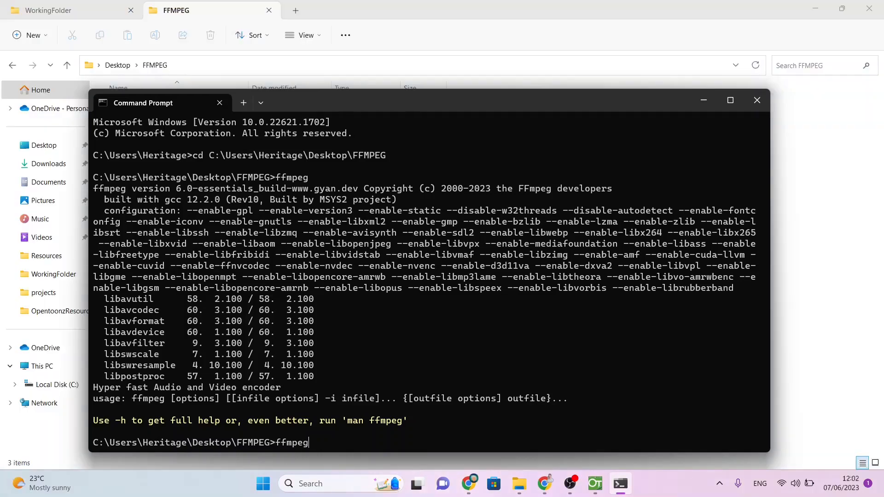
type("-i")
type("filename")
Step: Extend the command with the no-loop option "-loop -1" and the placeholder "outputfilename", without running it
type("-loop -1")
key("BackSpace")
key("BackSpace")
type("0")
key("BackSpace")
type("-1 outputf")
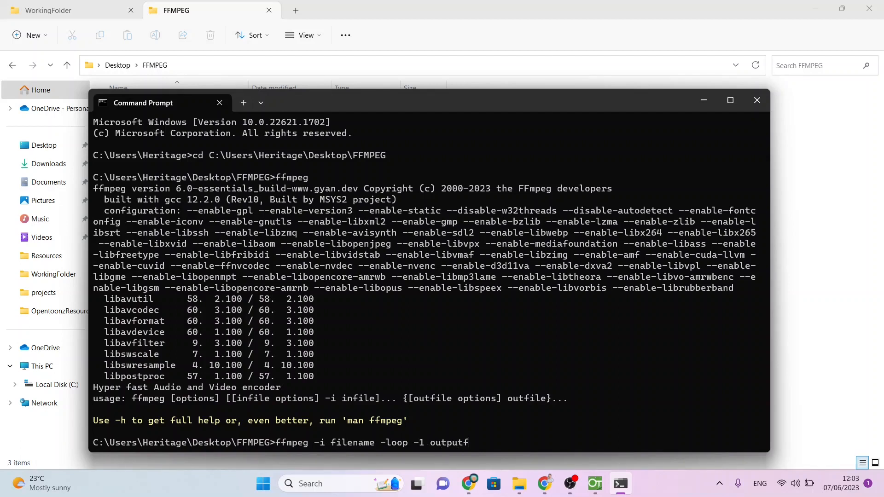
type("ilename")
Step: Switch to WorkingFolder in File Explorer and copy the path of Lesson6_XX999_1234.gif
left_click(441, 4)
left_click(66, 6)
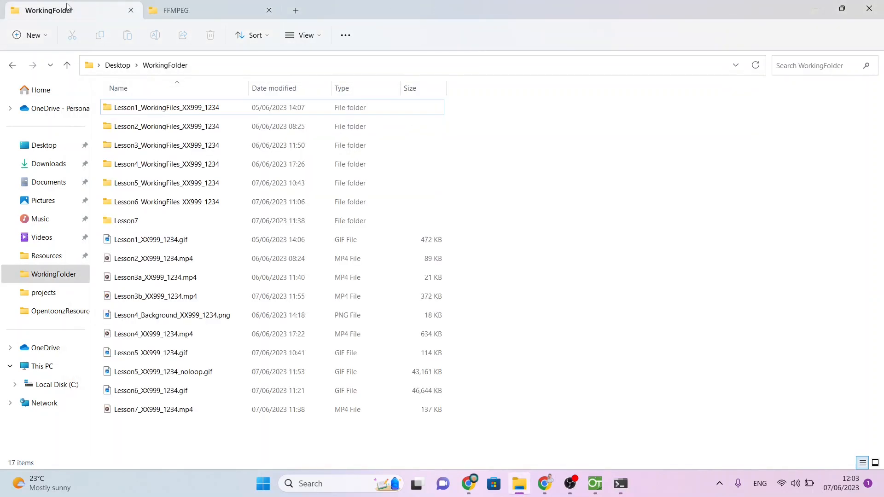
left_click(162, 391)
right_click(162, 392)
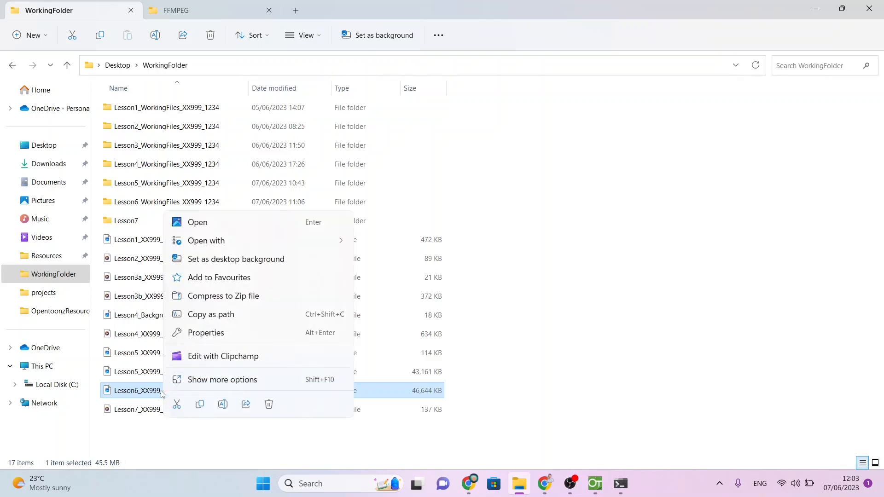
left_click(233, 317)
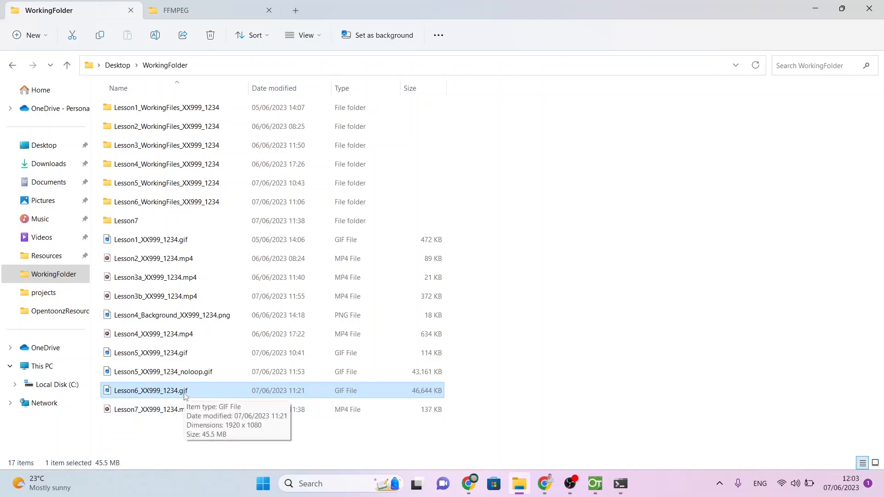
Step: Return to the Command Prompt and replace the filename placeholder with the copied path of Lesson6_XX999_1234.gif
right_click(617, 489)
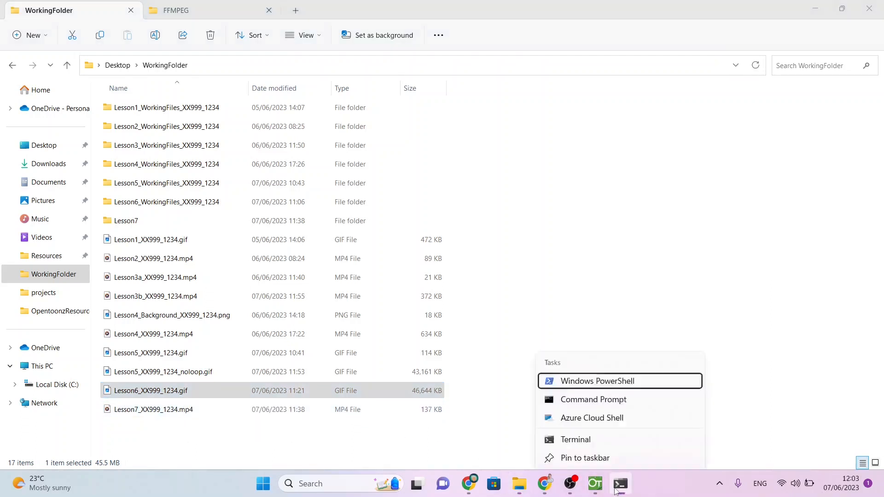
left_click(621, 489)
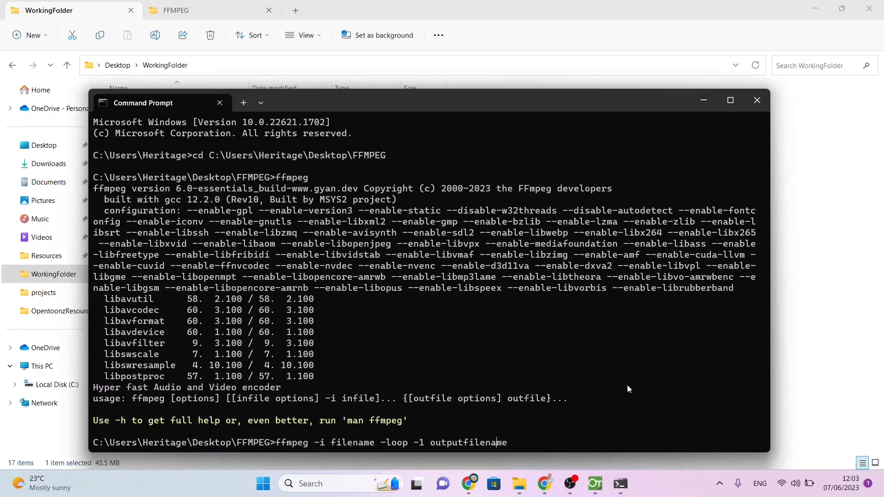
key("BackSpace")
key("BackSpace")
key("BackSpace")
key("BackSpace")
key("BackSpace")
key("BackSpace")
key("BackSpace")
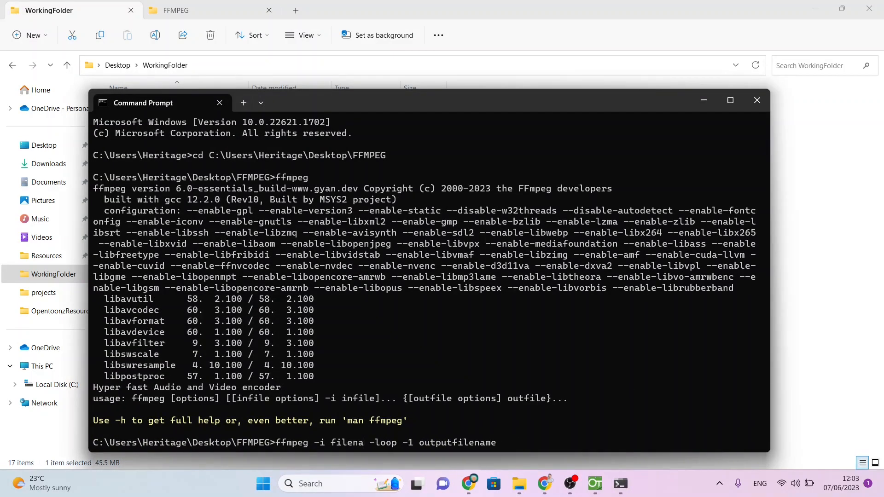
key("BackSpace")
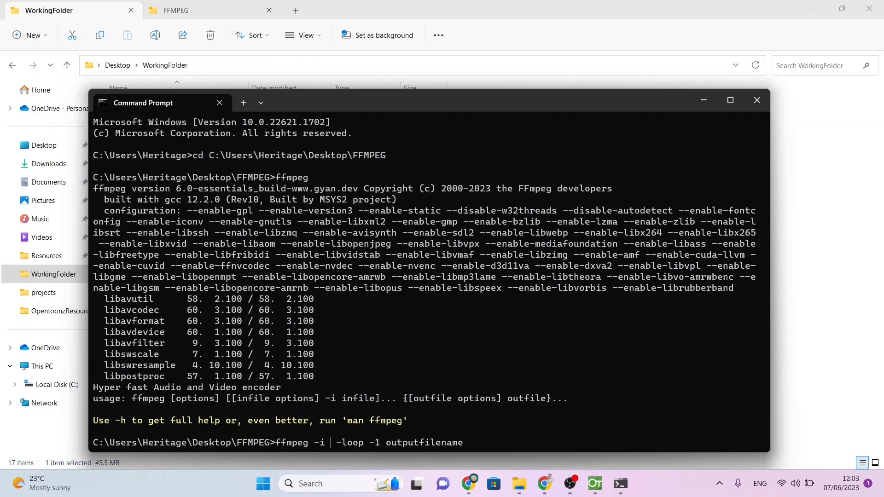
key("ctrl+v")
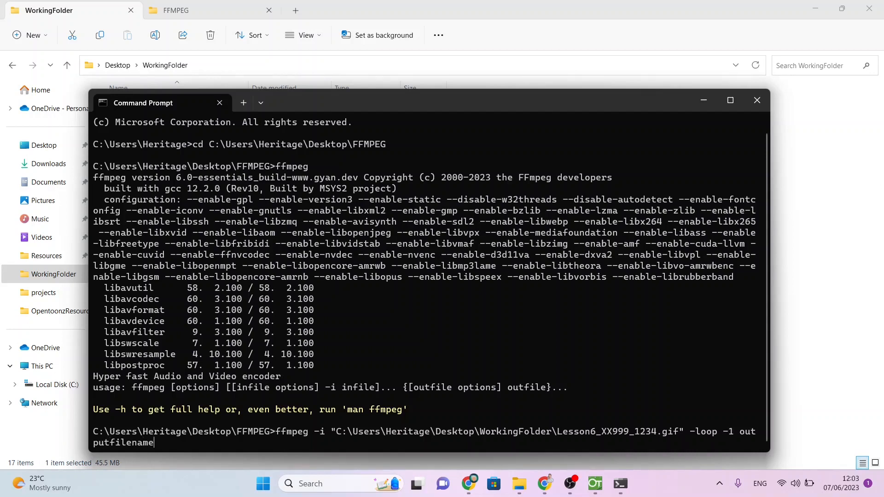
Step: Replace outputfilename with the same path, renamed to Lesson6_XX999_1234_noloop.gif, and run the command
key("BackSpace")
key("BackSpace")
key("BackSpace")
key("BackSpace")
key("BackSpace")
key("BackSpace")
key("BackSpace")
key("BackSpace")
key("BackSpace")
key("BackSpace")
key("BackSpace")
key("BackSpace")
key("BackSpace")
key("BackSpace")
key("ctrl+v")
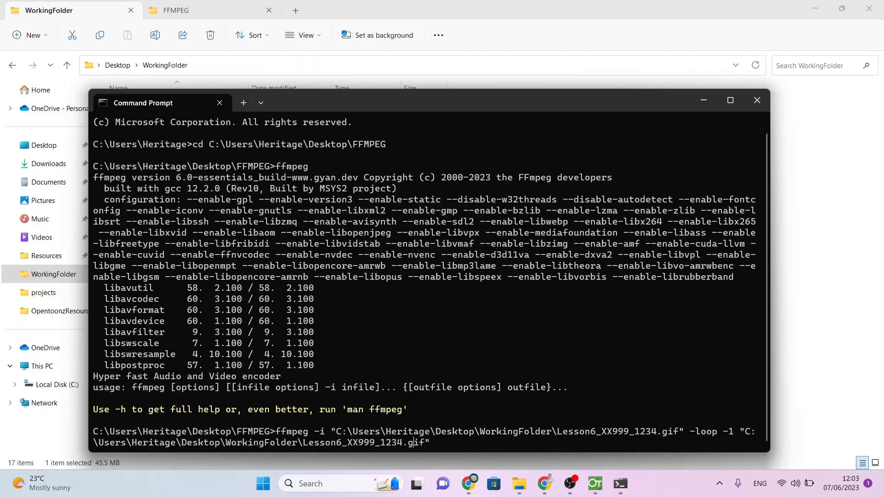
type("_noloop")
key("Return")
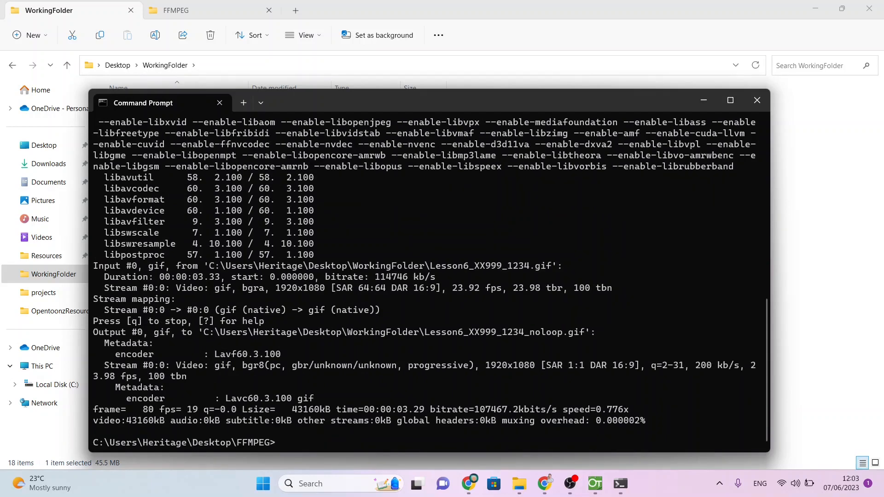
Step: Play Lesson6_XX999_1234_noloop.gif from WorkingFolder to check its looping, and close the viewer
left_click(745, 6)
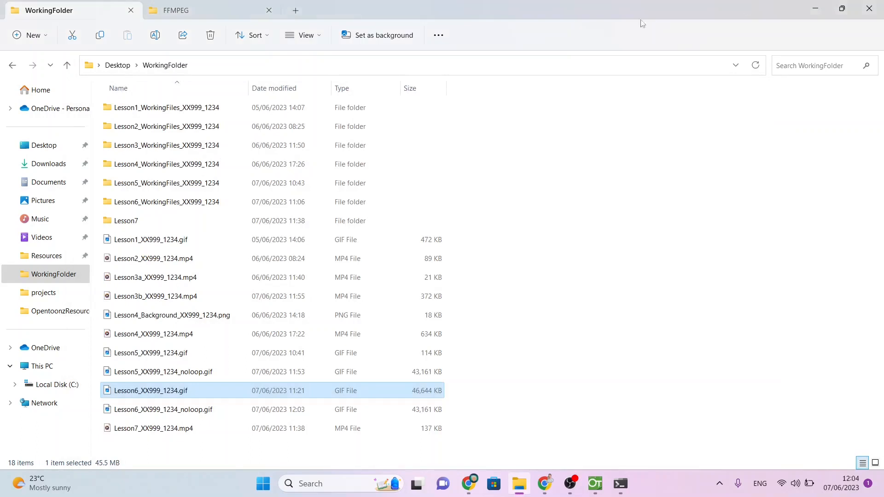
left_click(199, 413)
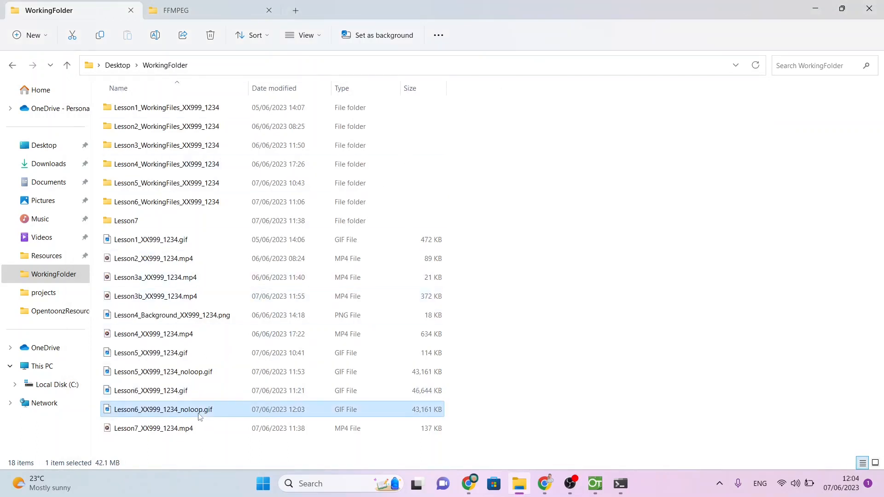
double_click(199, 413)
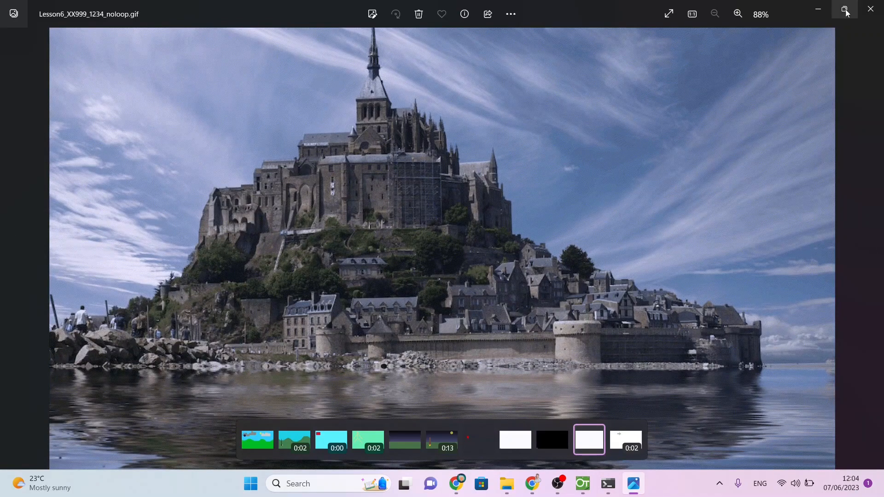
left_click(866, 15)
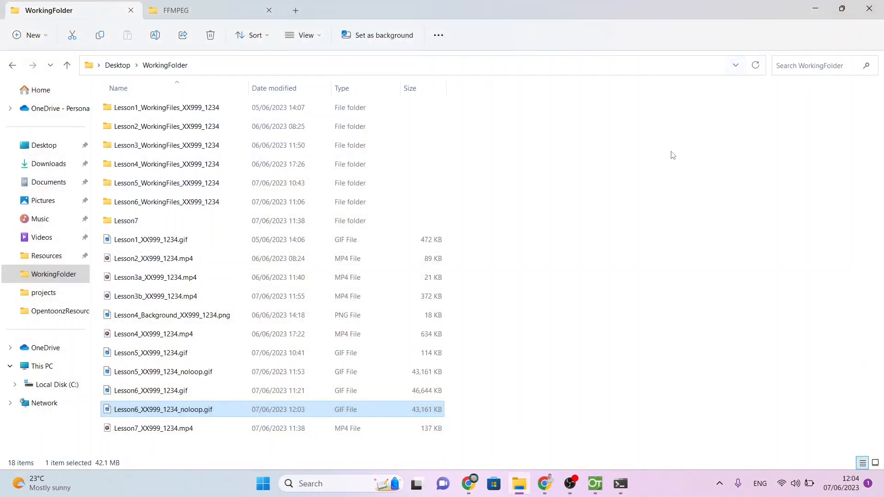
Step: Switch to the A.Checklist_Opentoonz document and check off "Looping or stopping animations" and its parent item "Control animations"
left_click(545, 483)
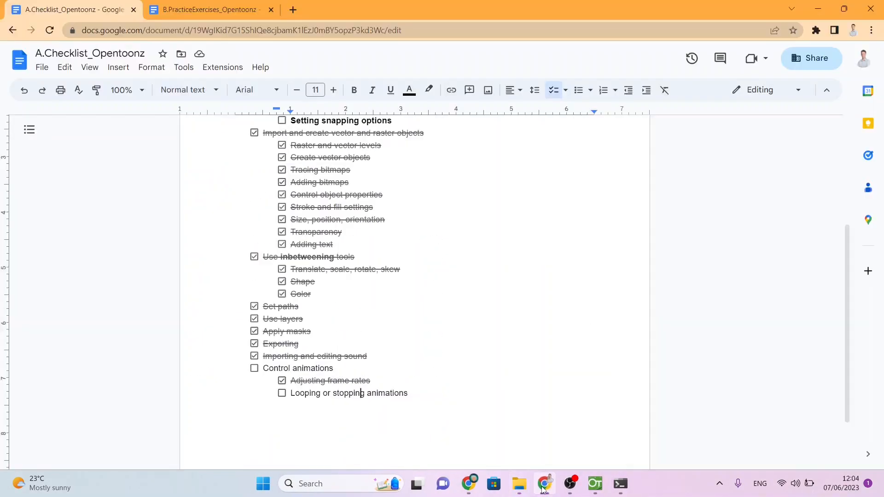
left_click(296, 392)
left_click_drag(296, 393, 312, 392)
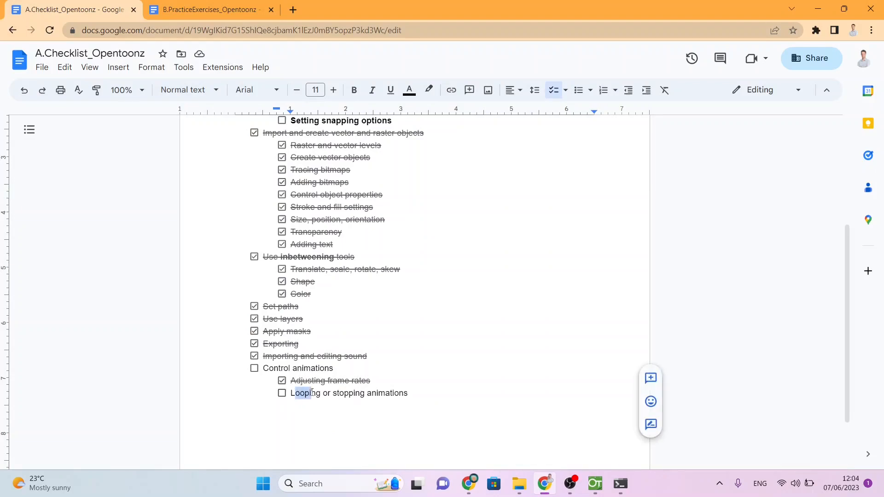
left_click(281, 393)
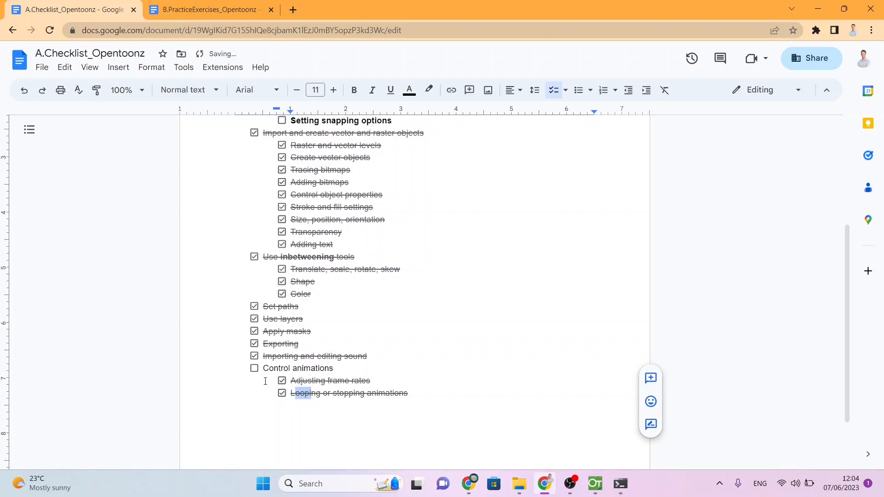
left_click(254, 370)
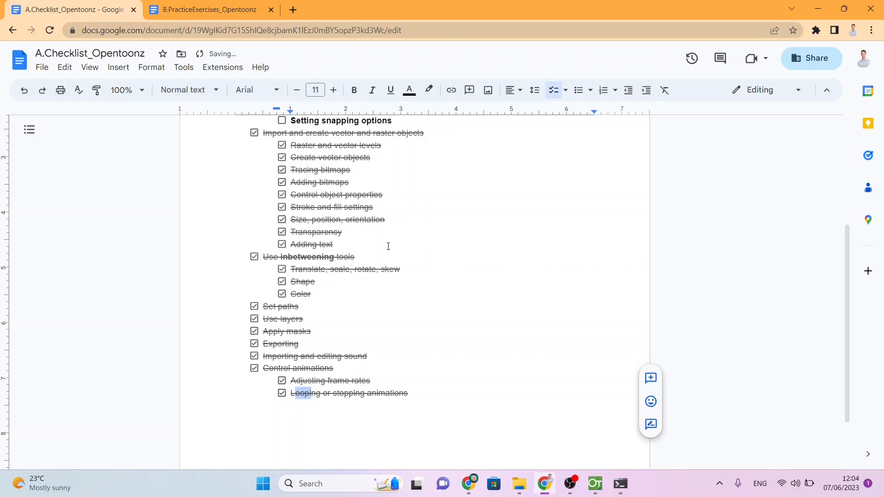